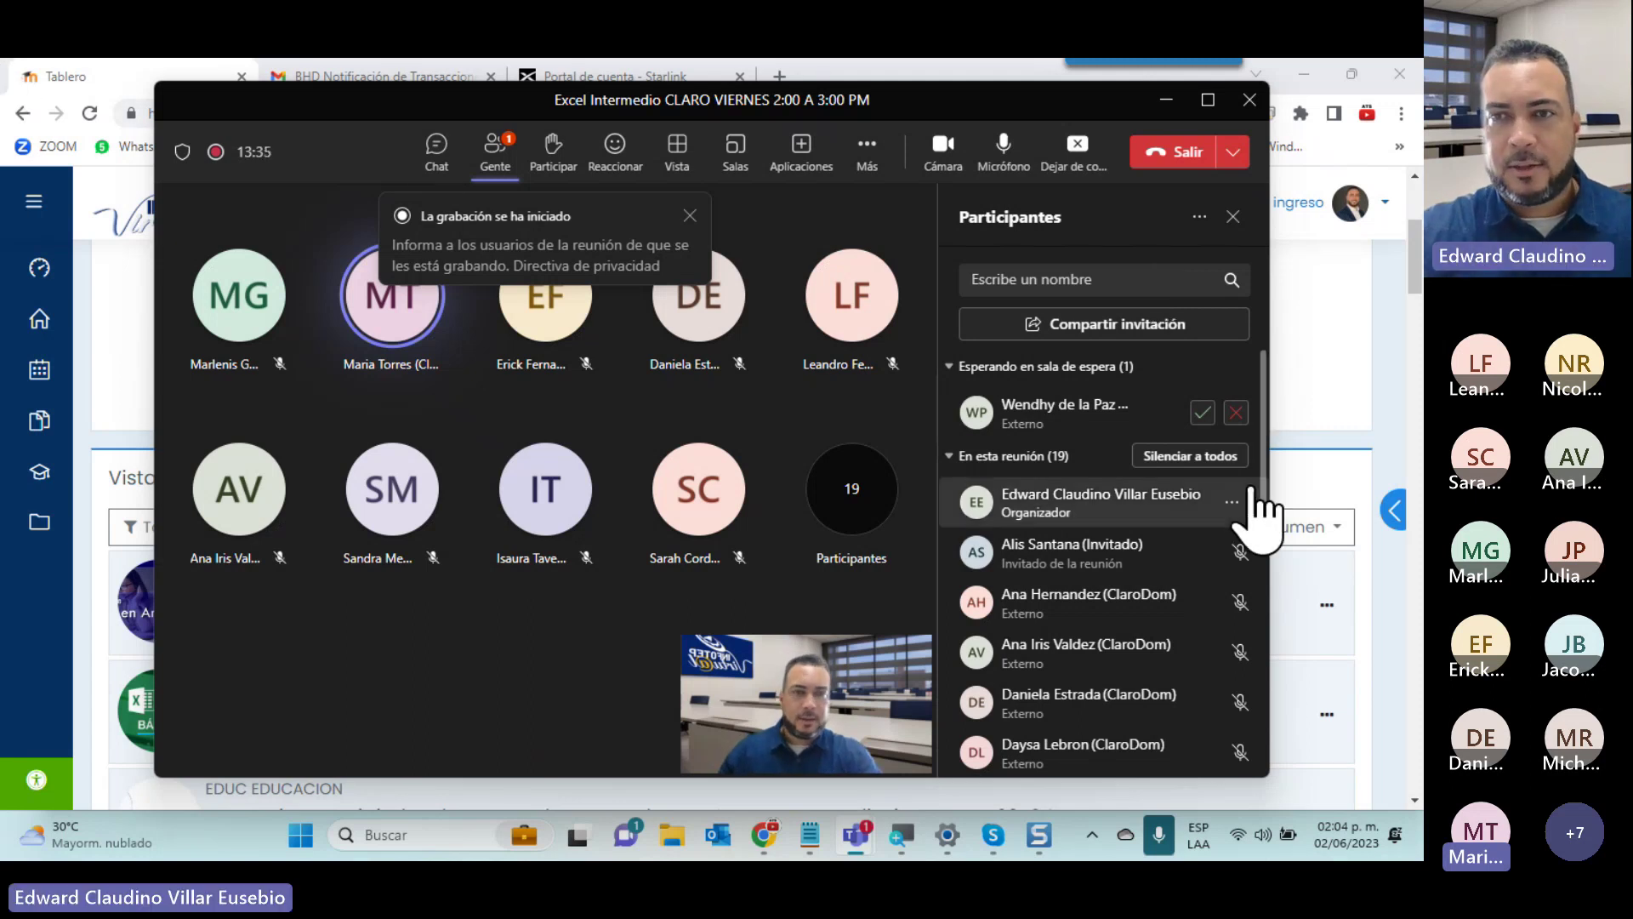
Admit the lobby guest, mute all other participants, and minimize the Teams meeting
left_click(1202, 412)
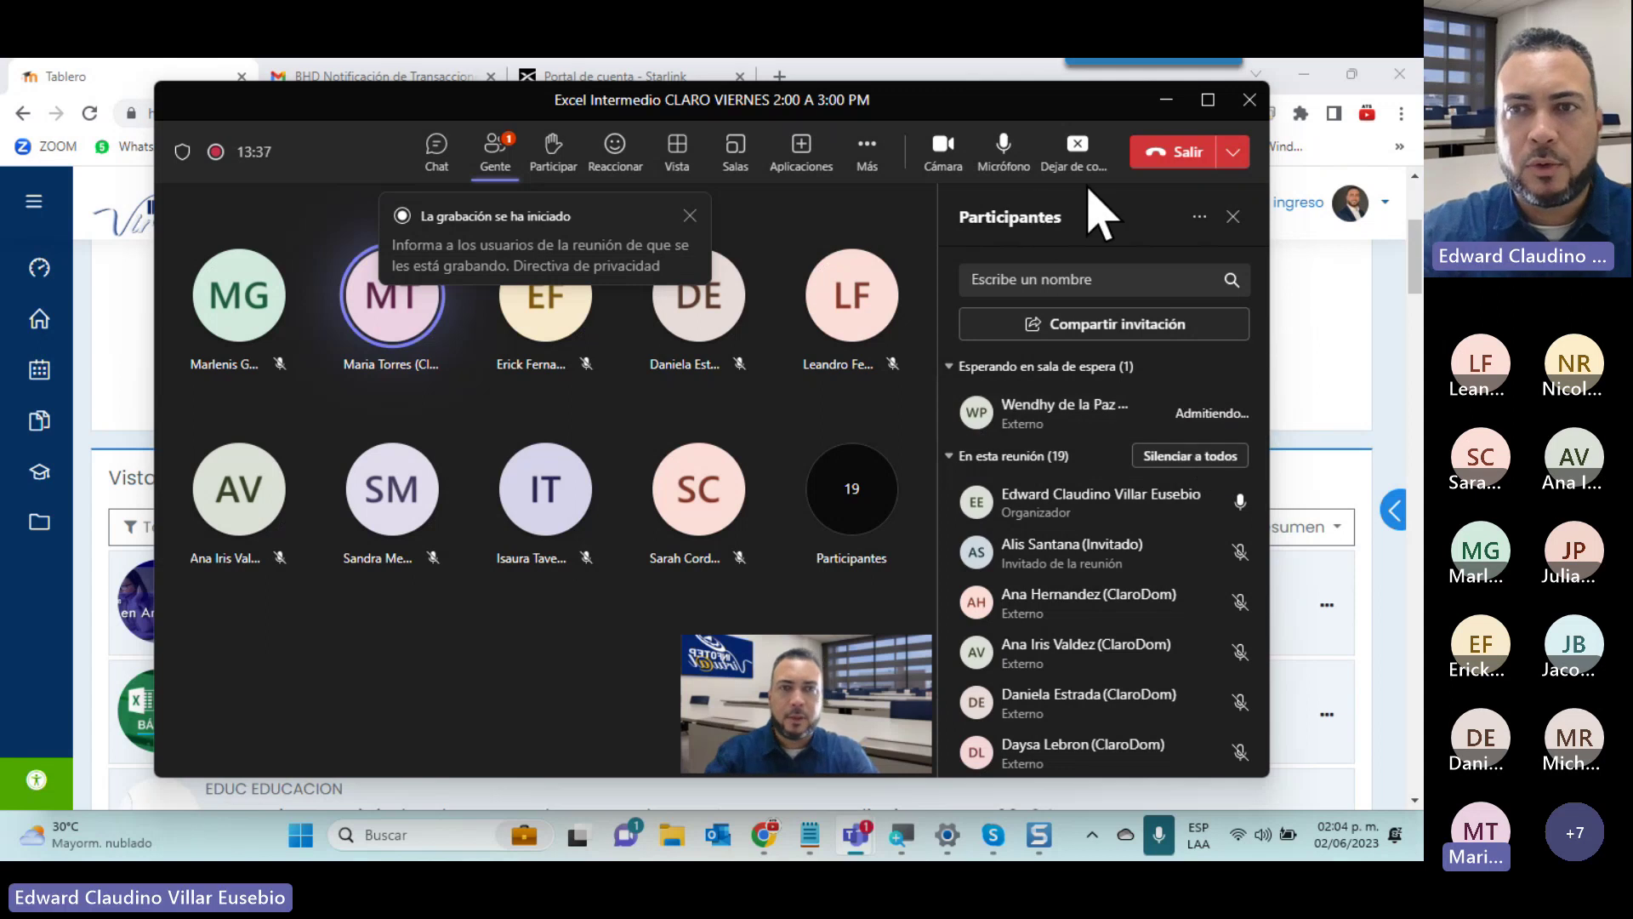
left_click(1187, 367)
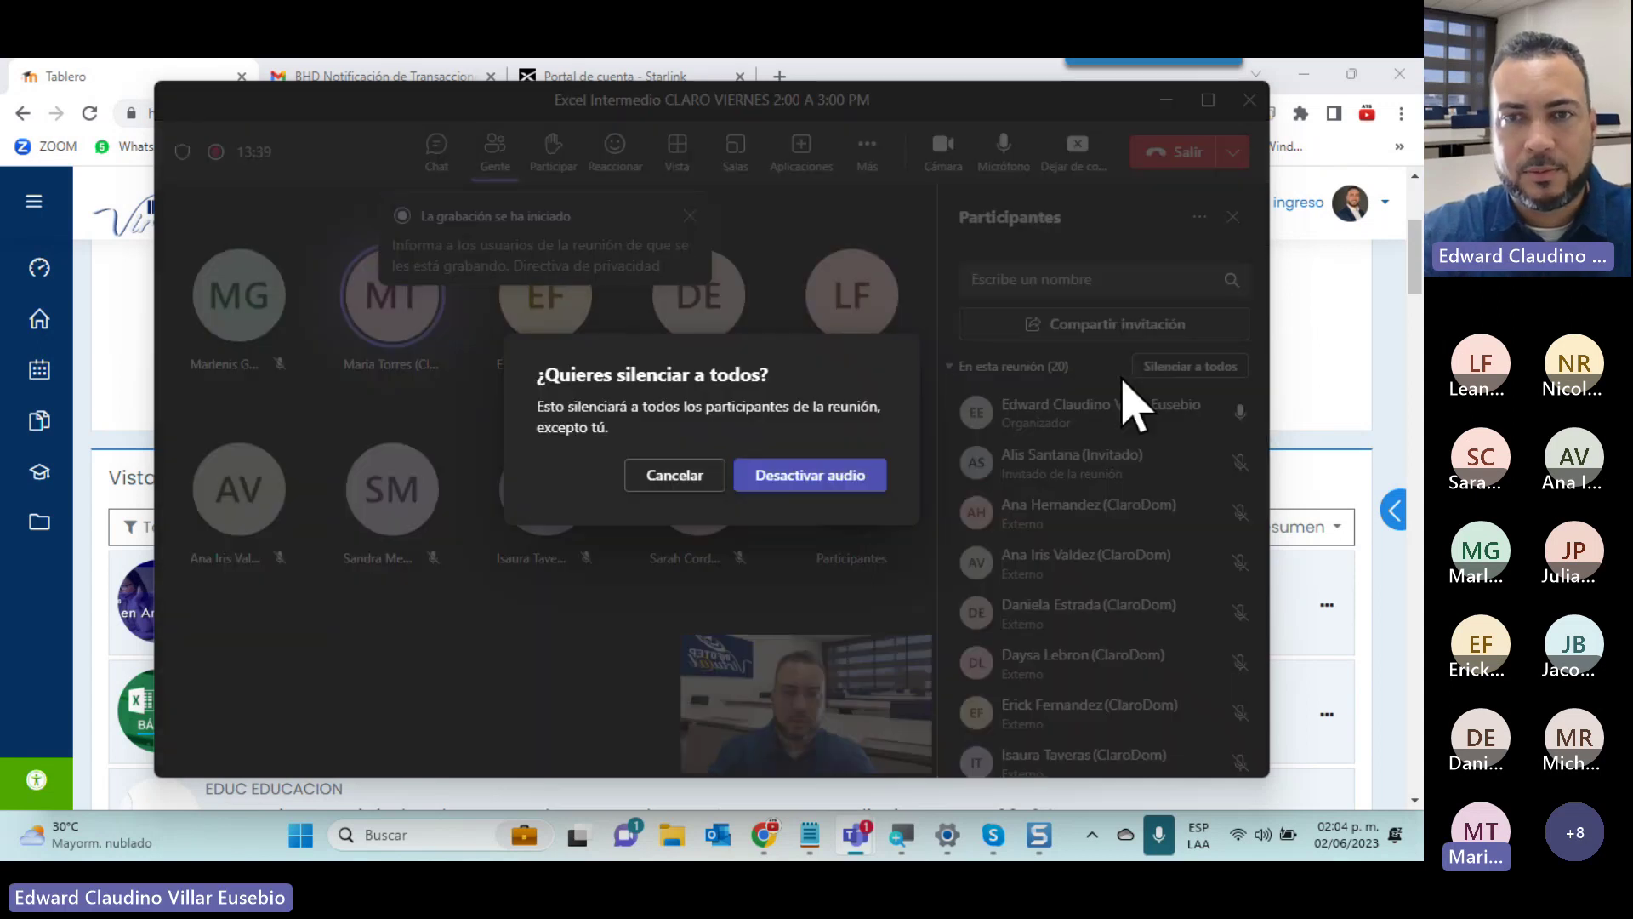
left_click(835, 473)
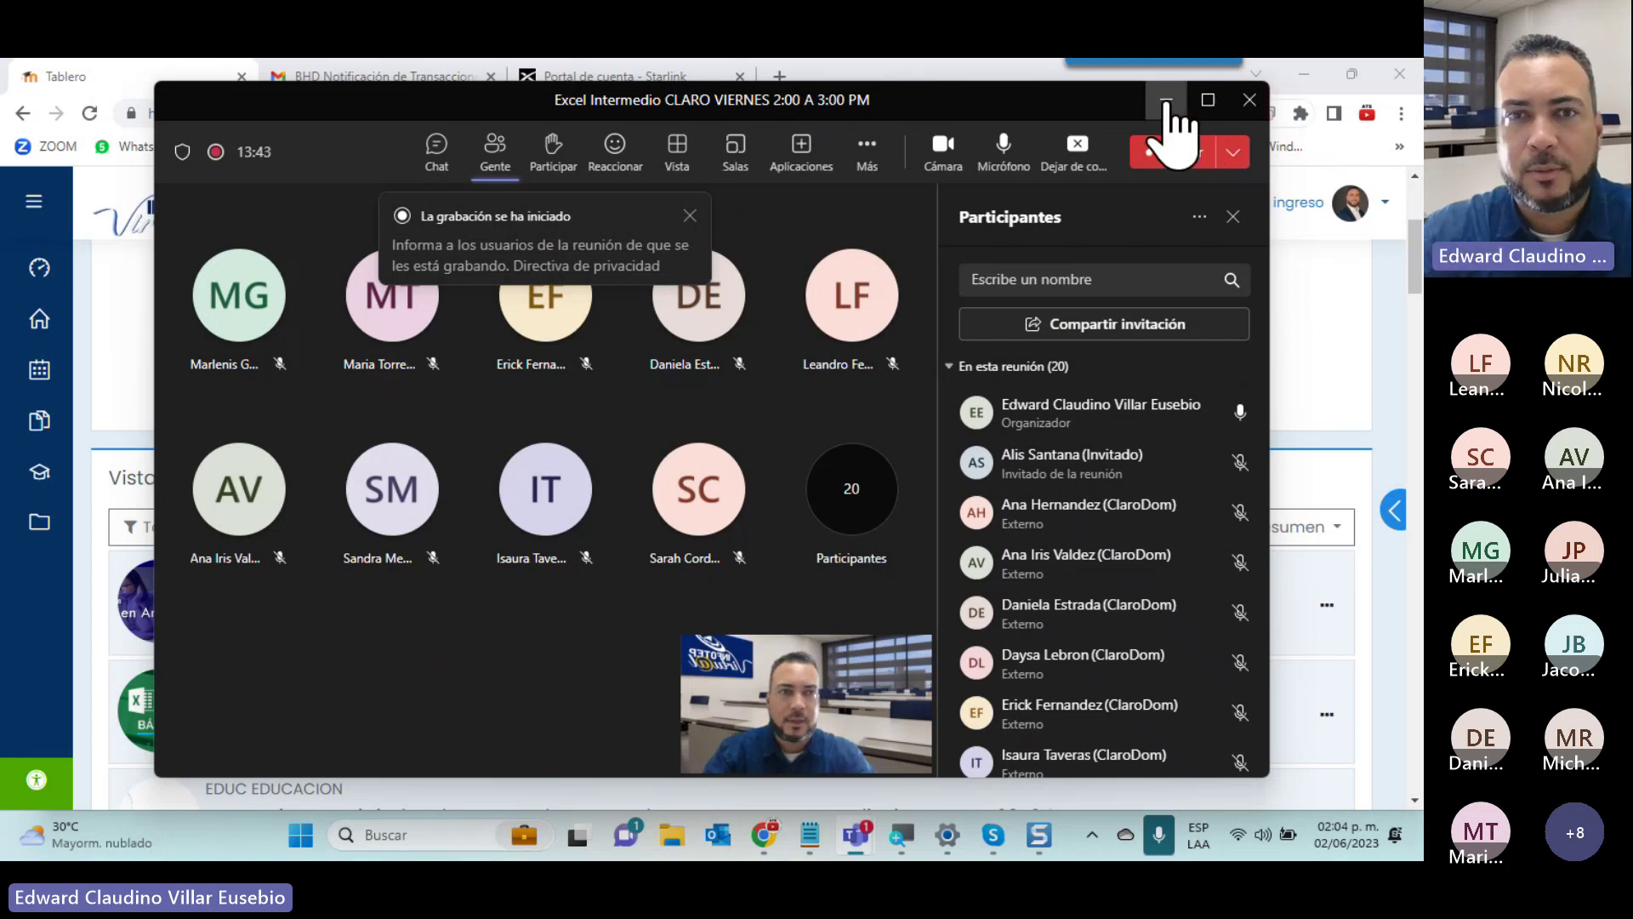
left_click(1166, 101)
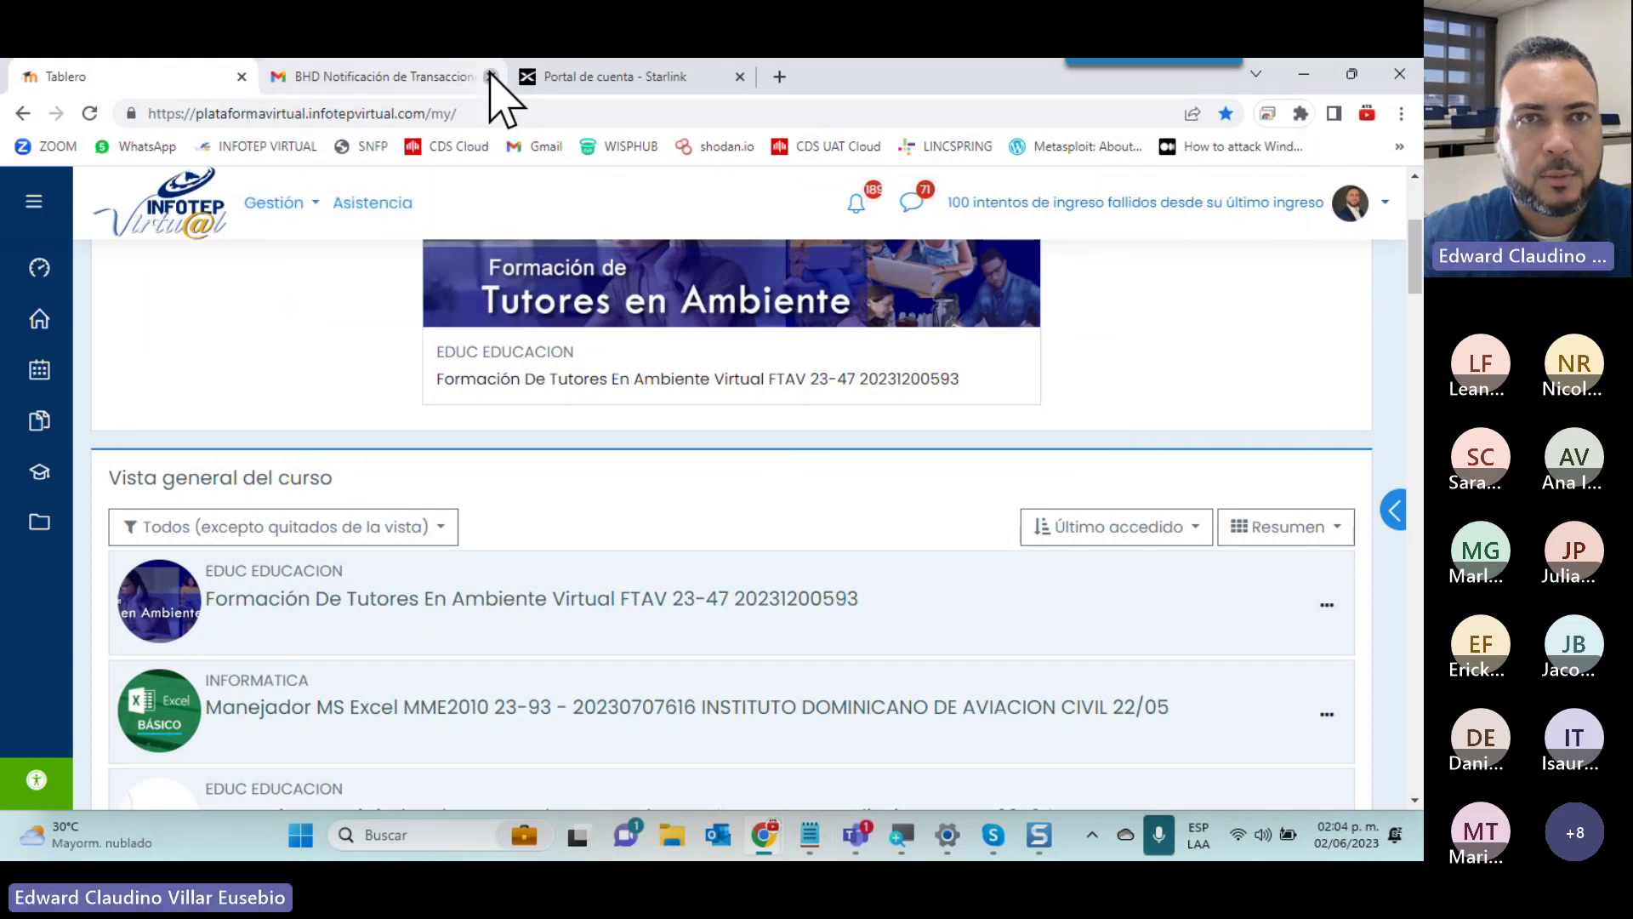
Close the Gmail and Starlink tabs and search the page for 'vierne'
left_click(491, 76)
left_click(490, 76)
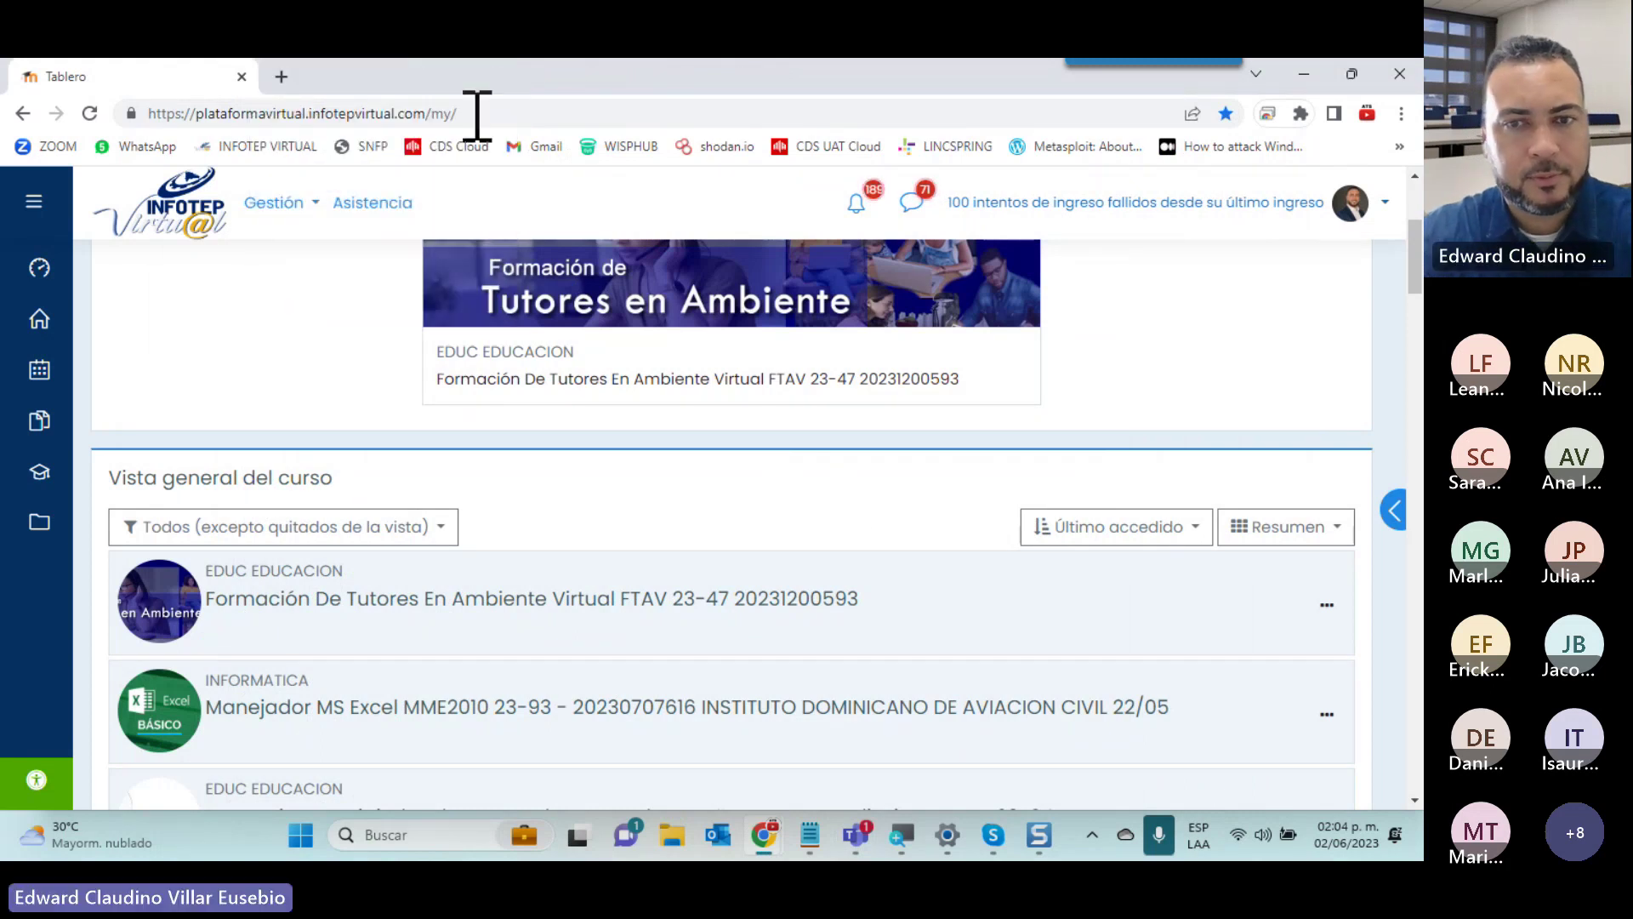
key("ctrl+f")
type("vi")
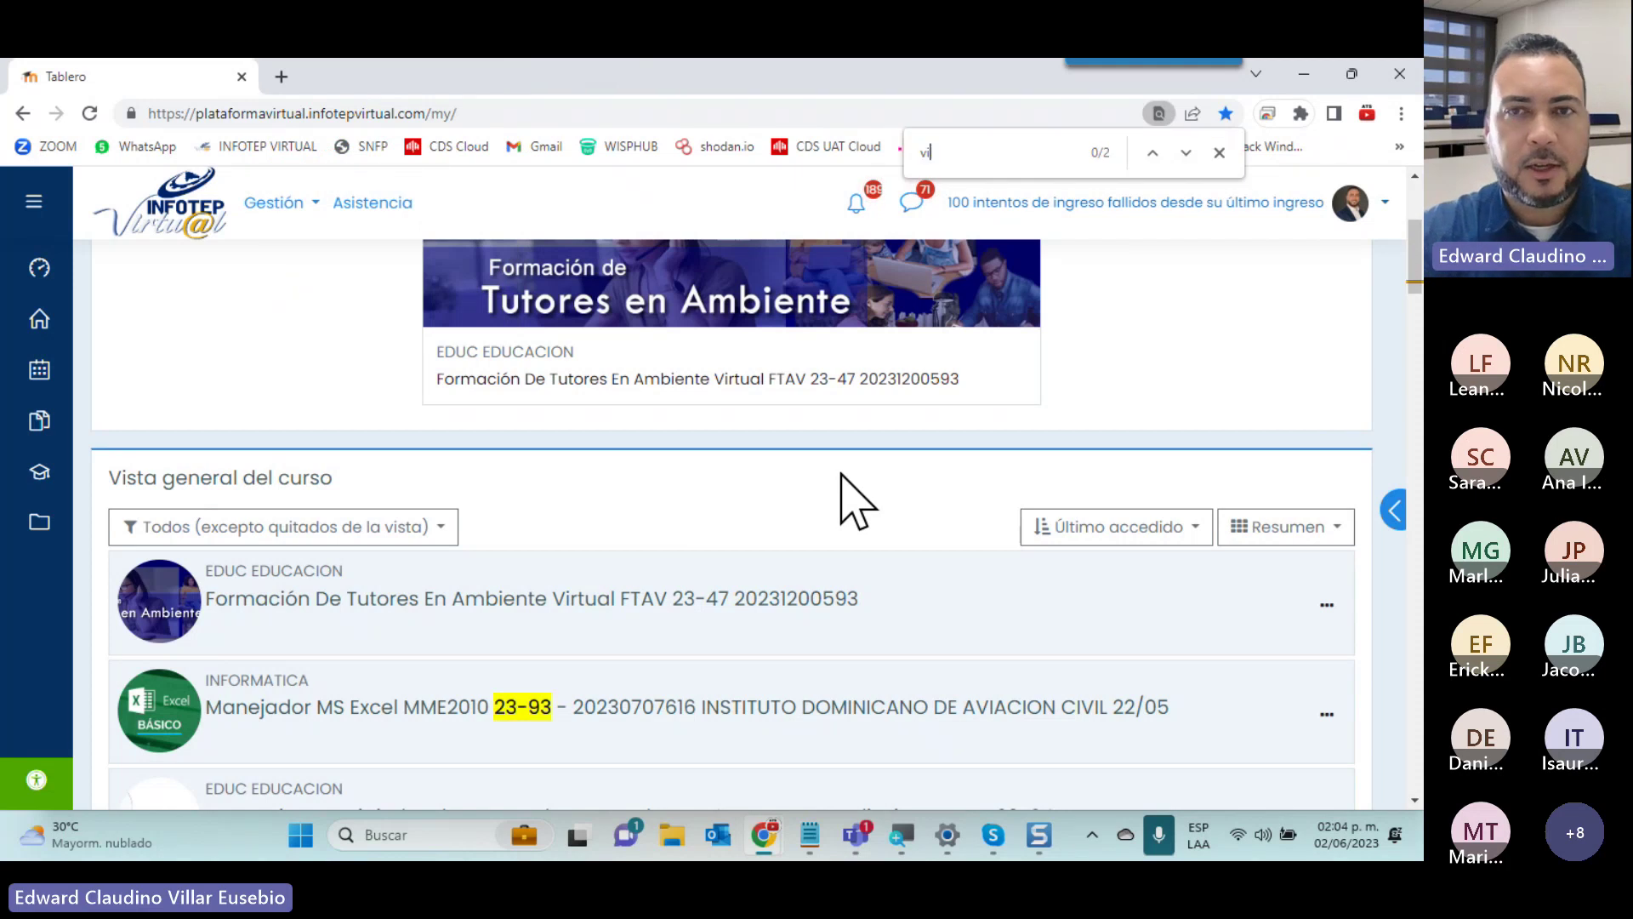
type("n")
type("e")
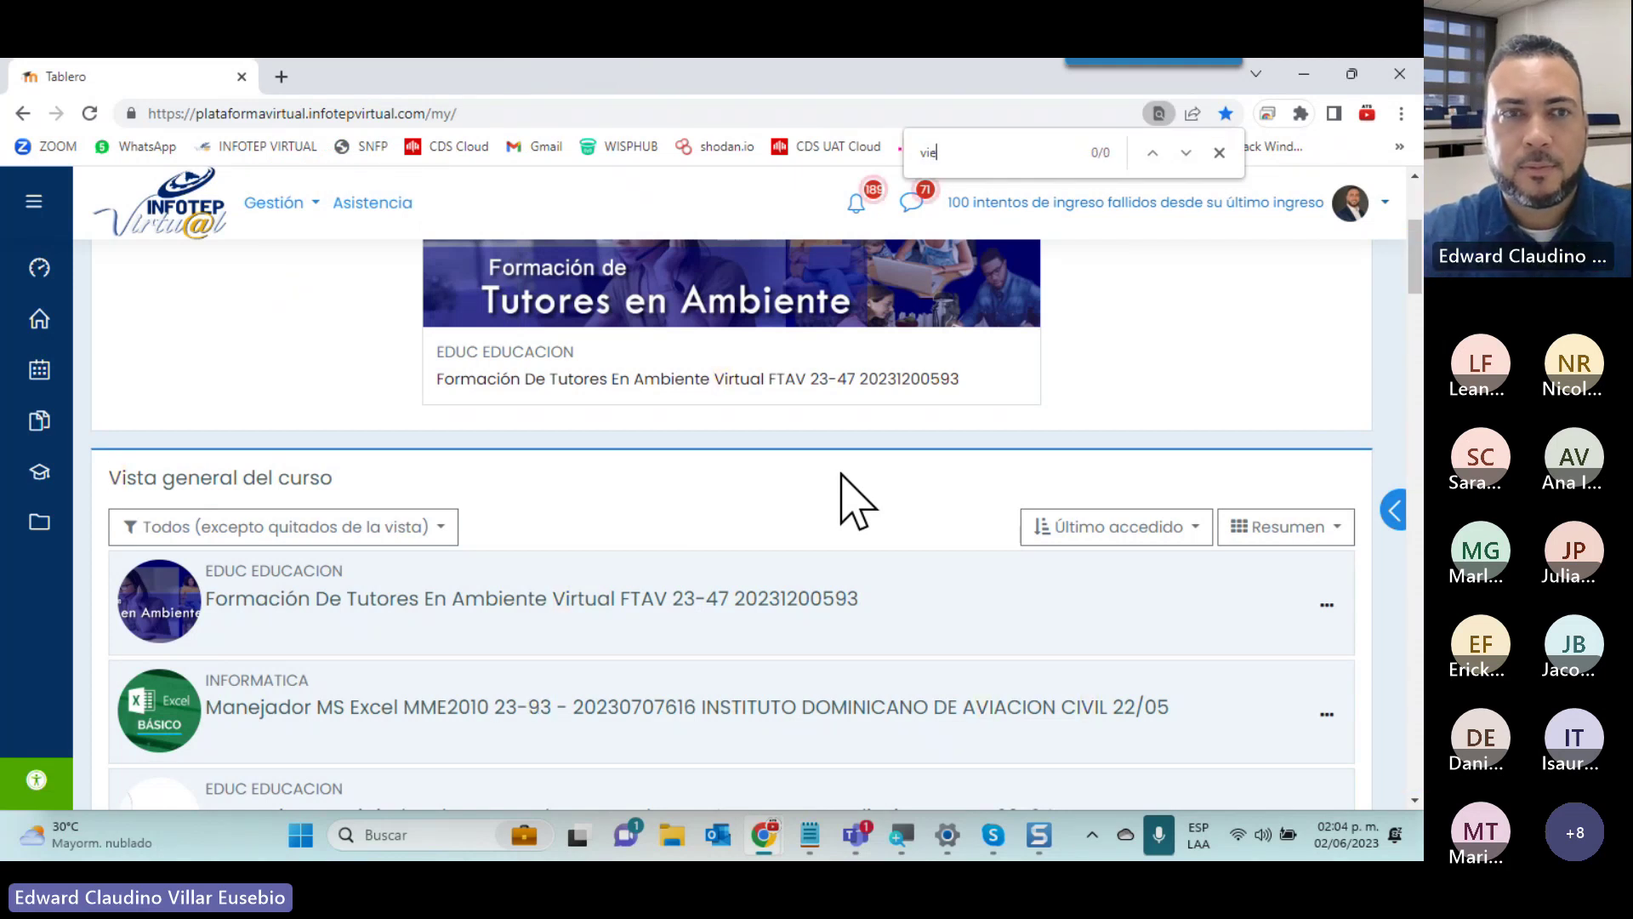
type("rna")
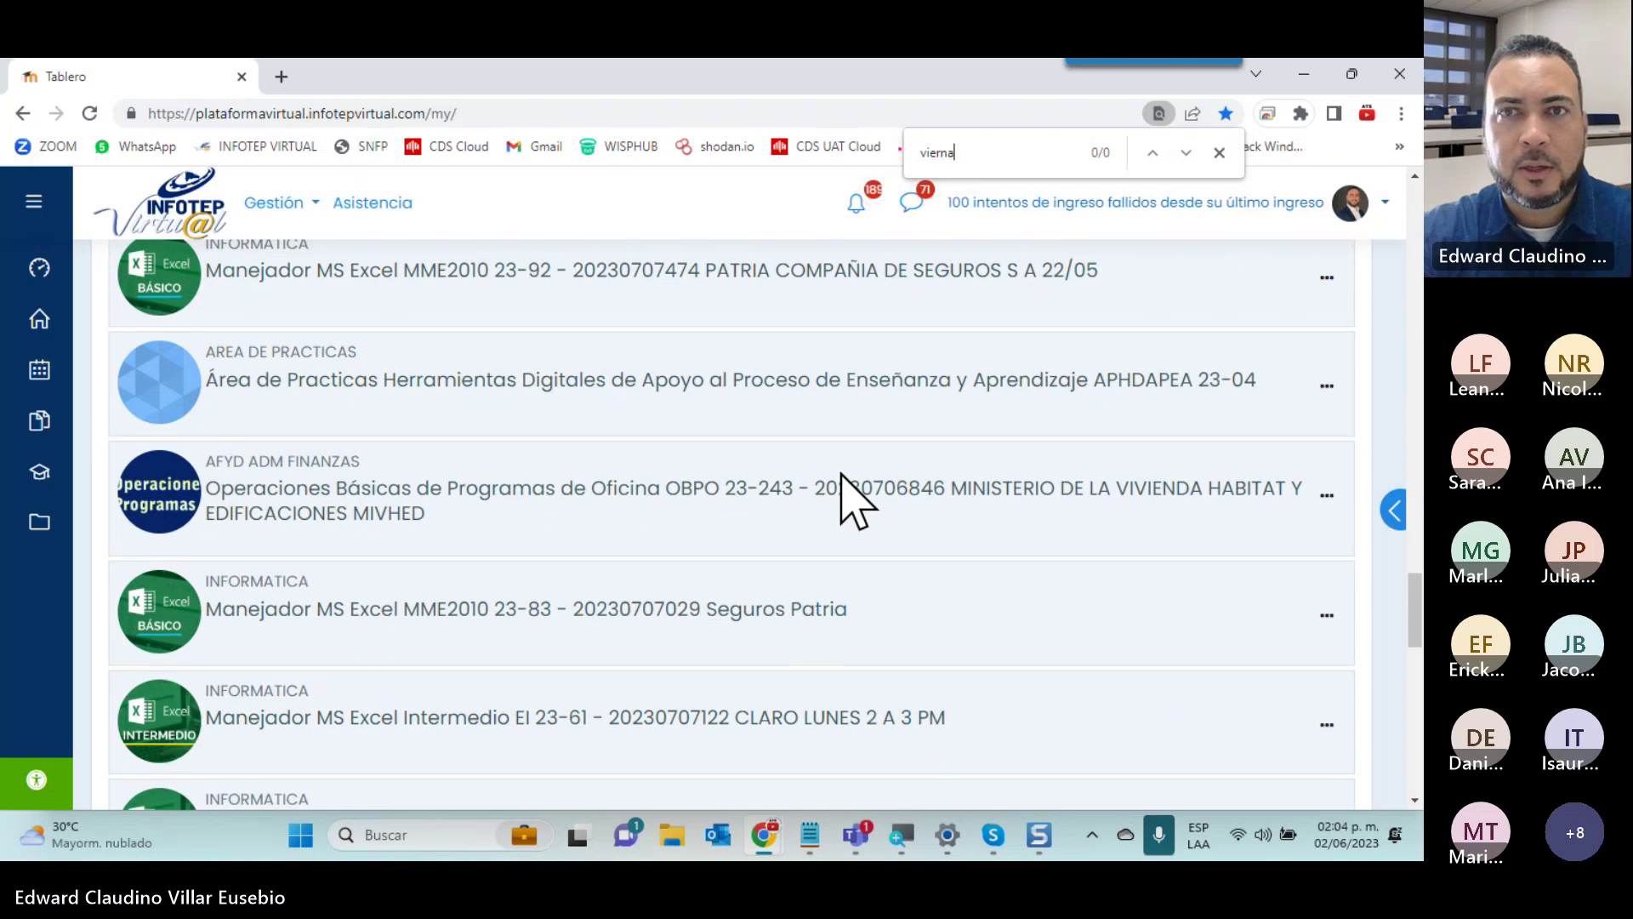
key("BackSpace")
type("e")
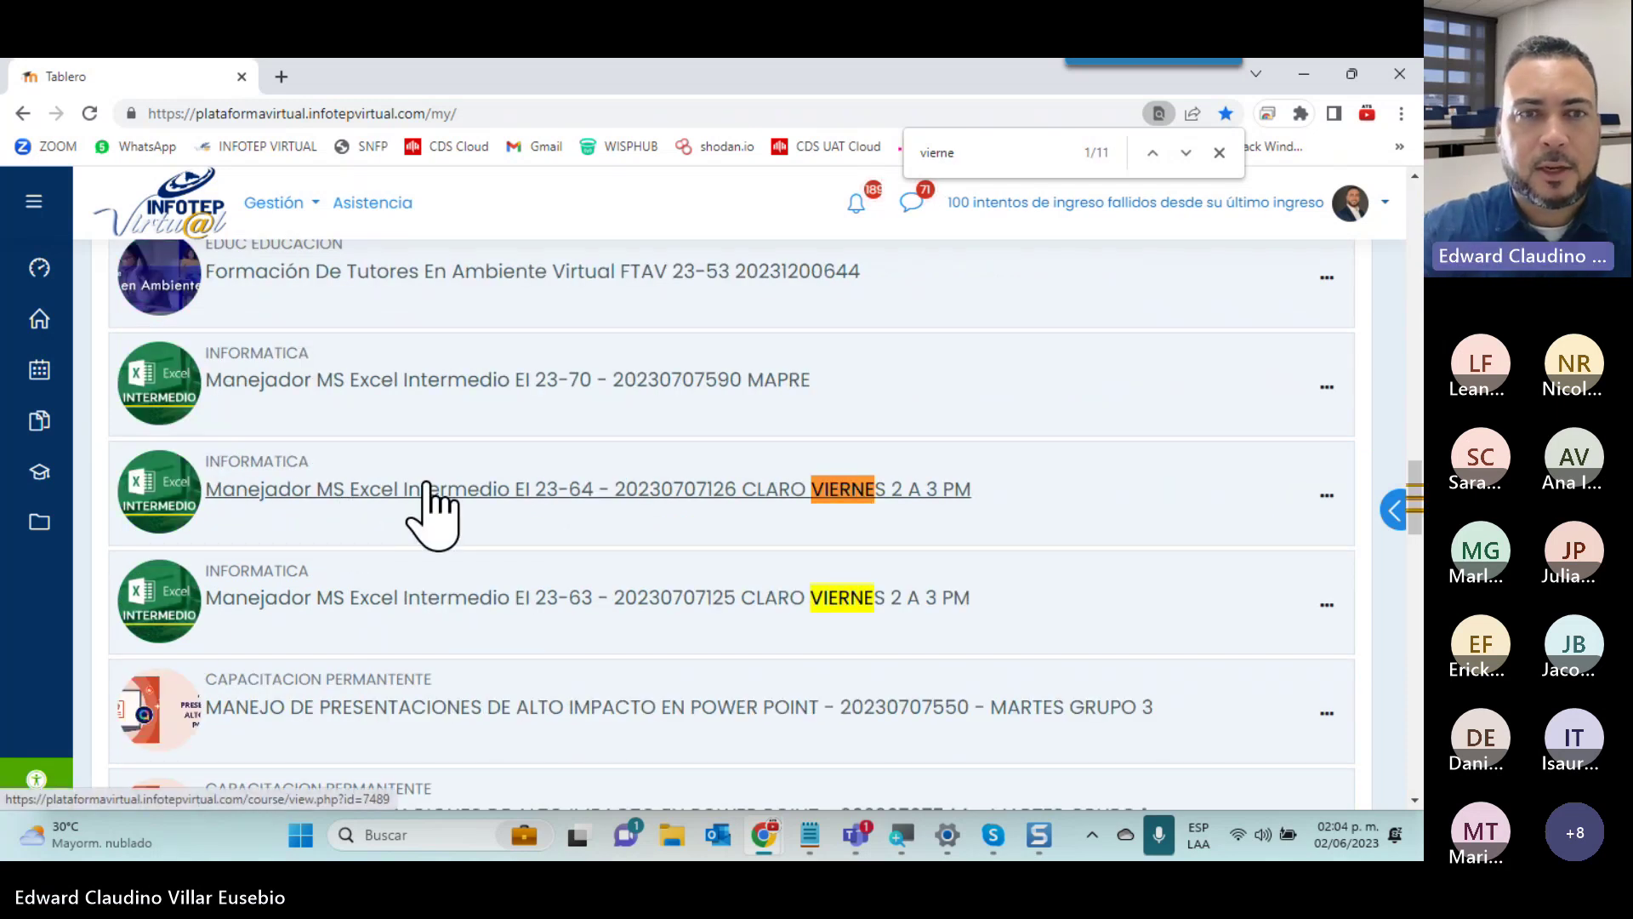
Open the Excel Intermedio EI 23-64 CLARO VIERNES course in a new tab, then return to Teams
right_click(439, 494)
key("Escape")
middle_click(453, 509)
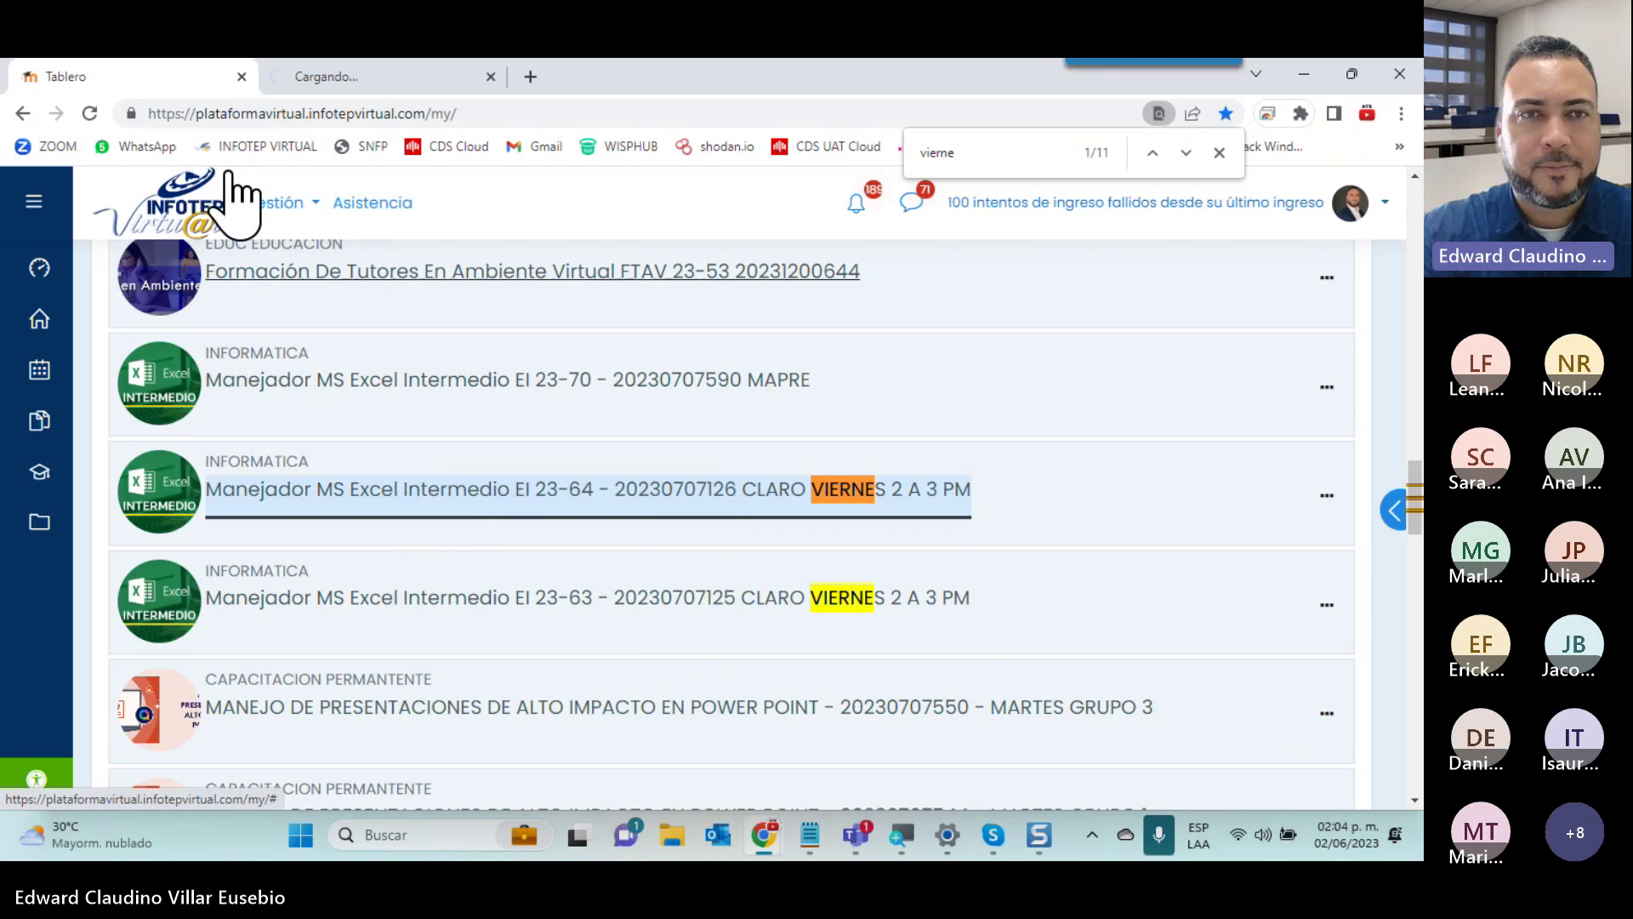
left_click(310, 74)
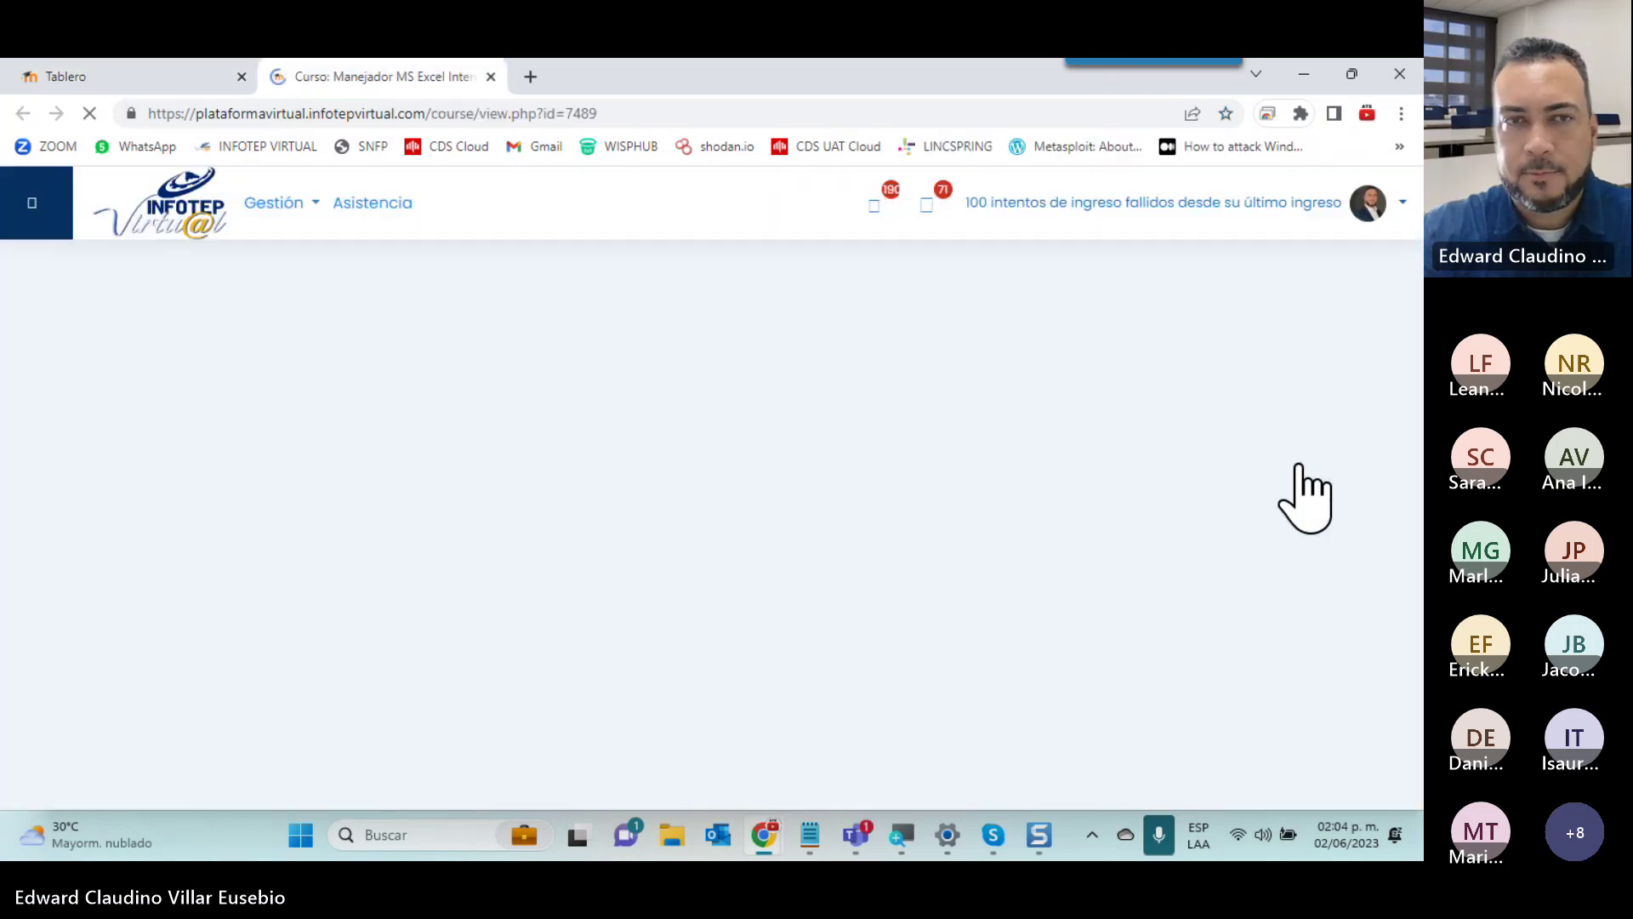
key("alt+Tab")
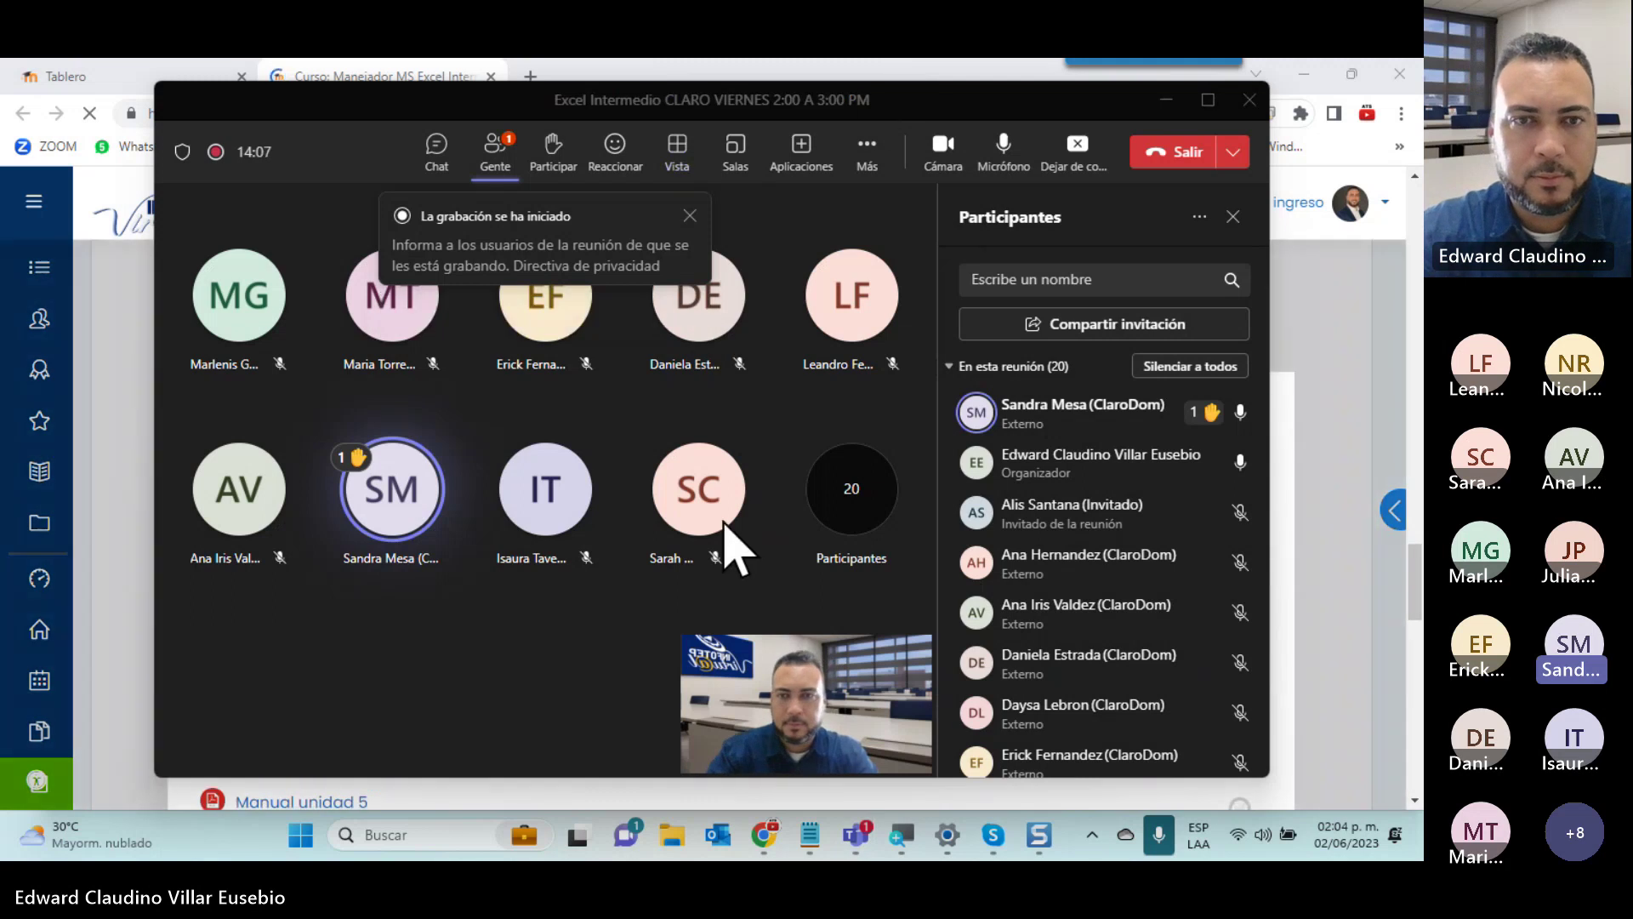
Activate the Teams meeting, check the Más options, and minimize it again
left_click(476, 723)
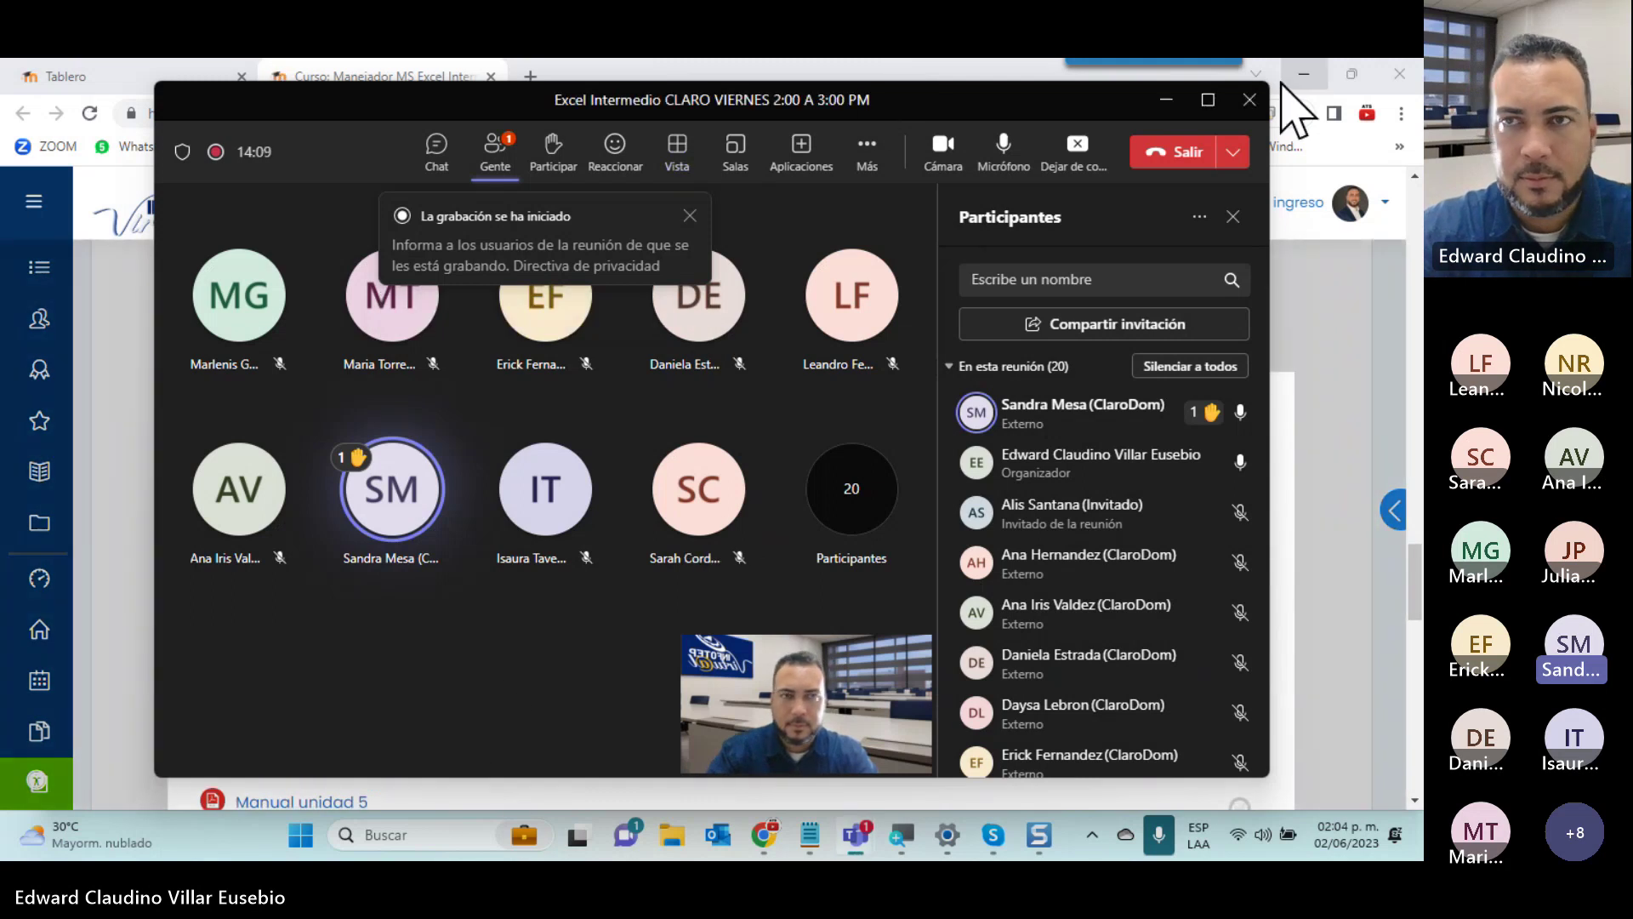
left_click(867, 153)
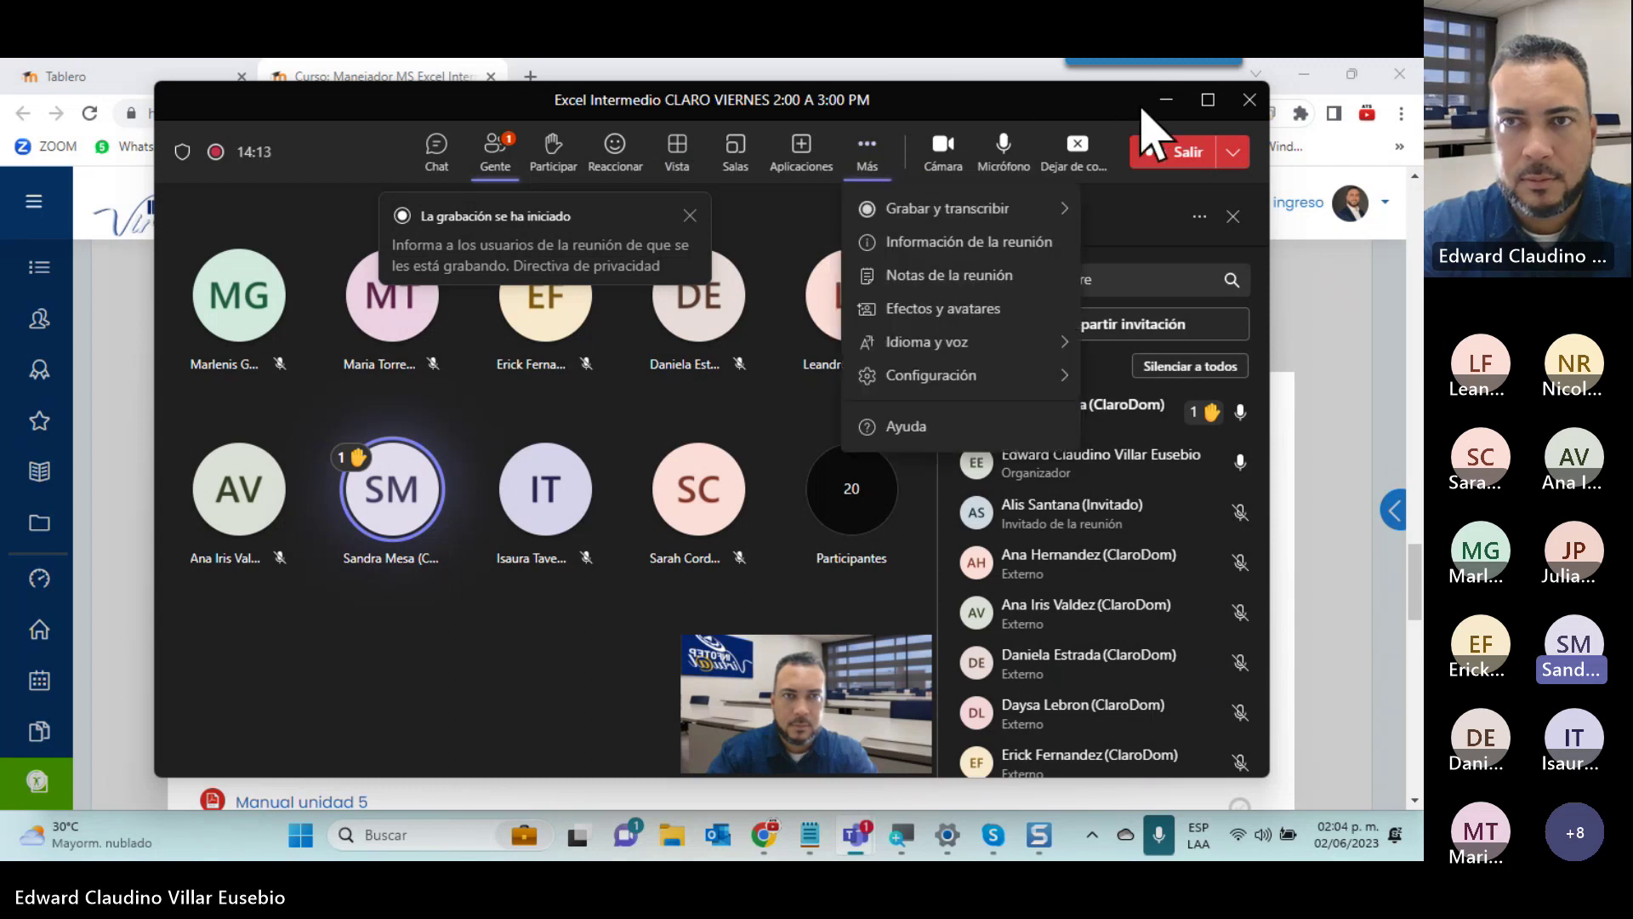
left_click(1167, 99)
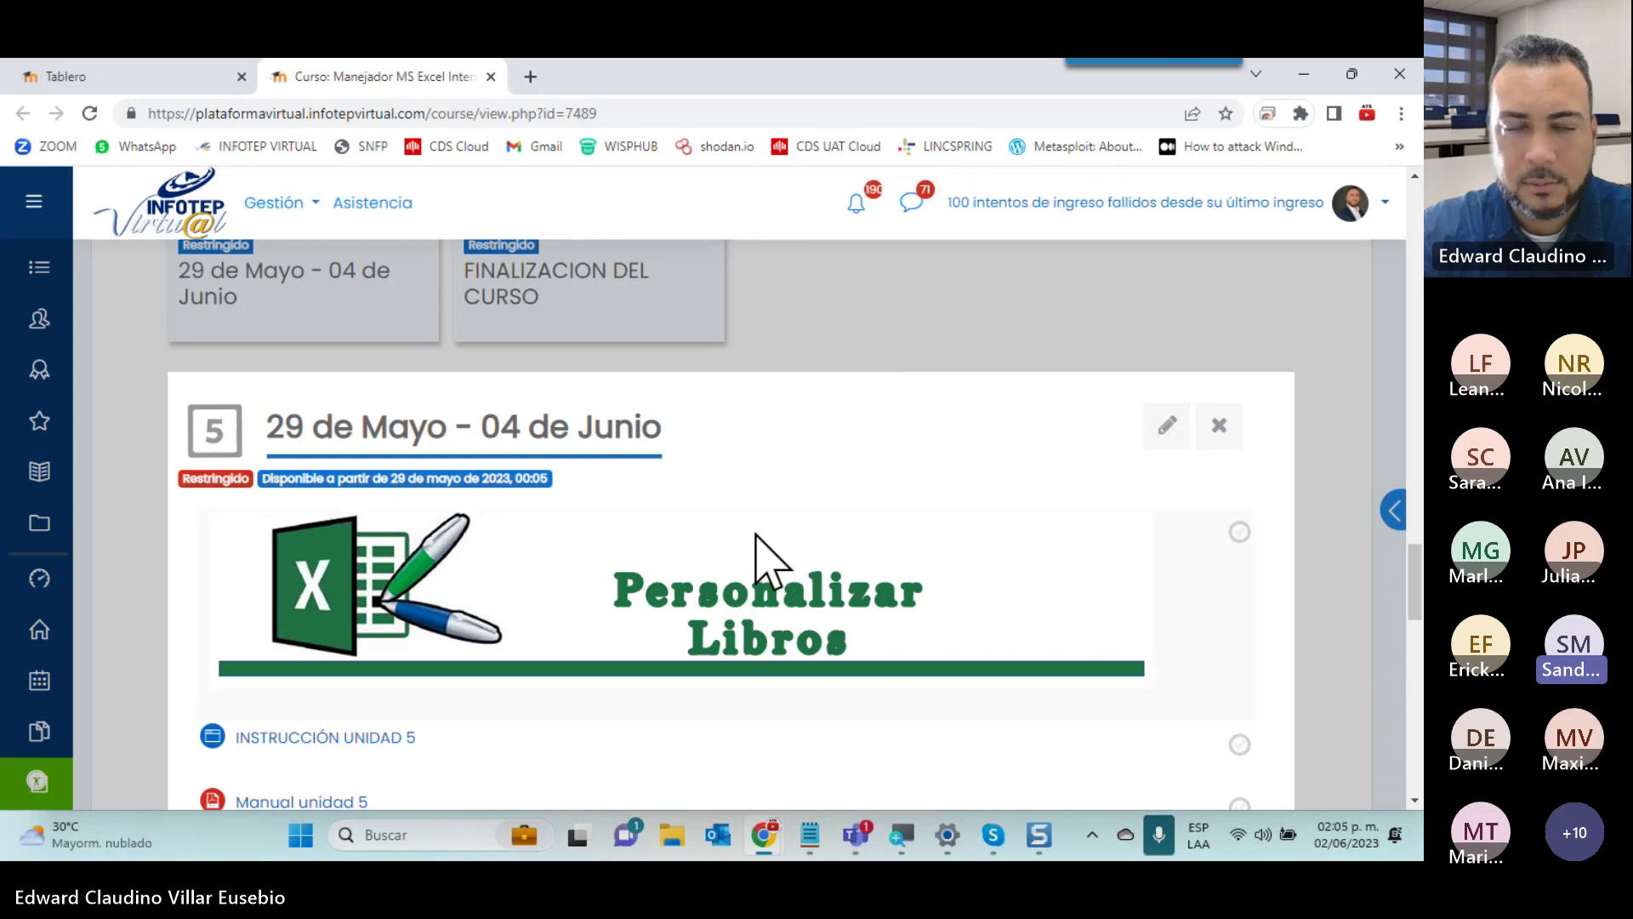
Open the 22 de Mayo - 28 de Mayo section and scroll to its unit 2 videos and assignments
scroll(757, 560, "down", 2)
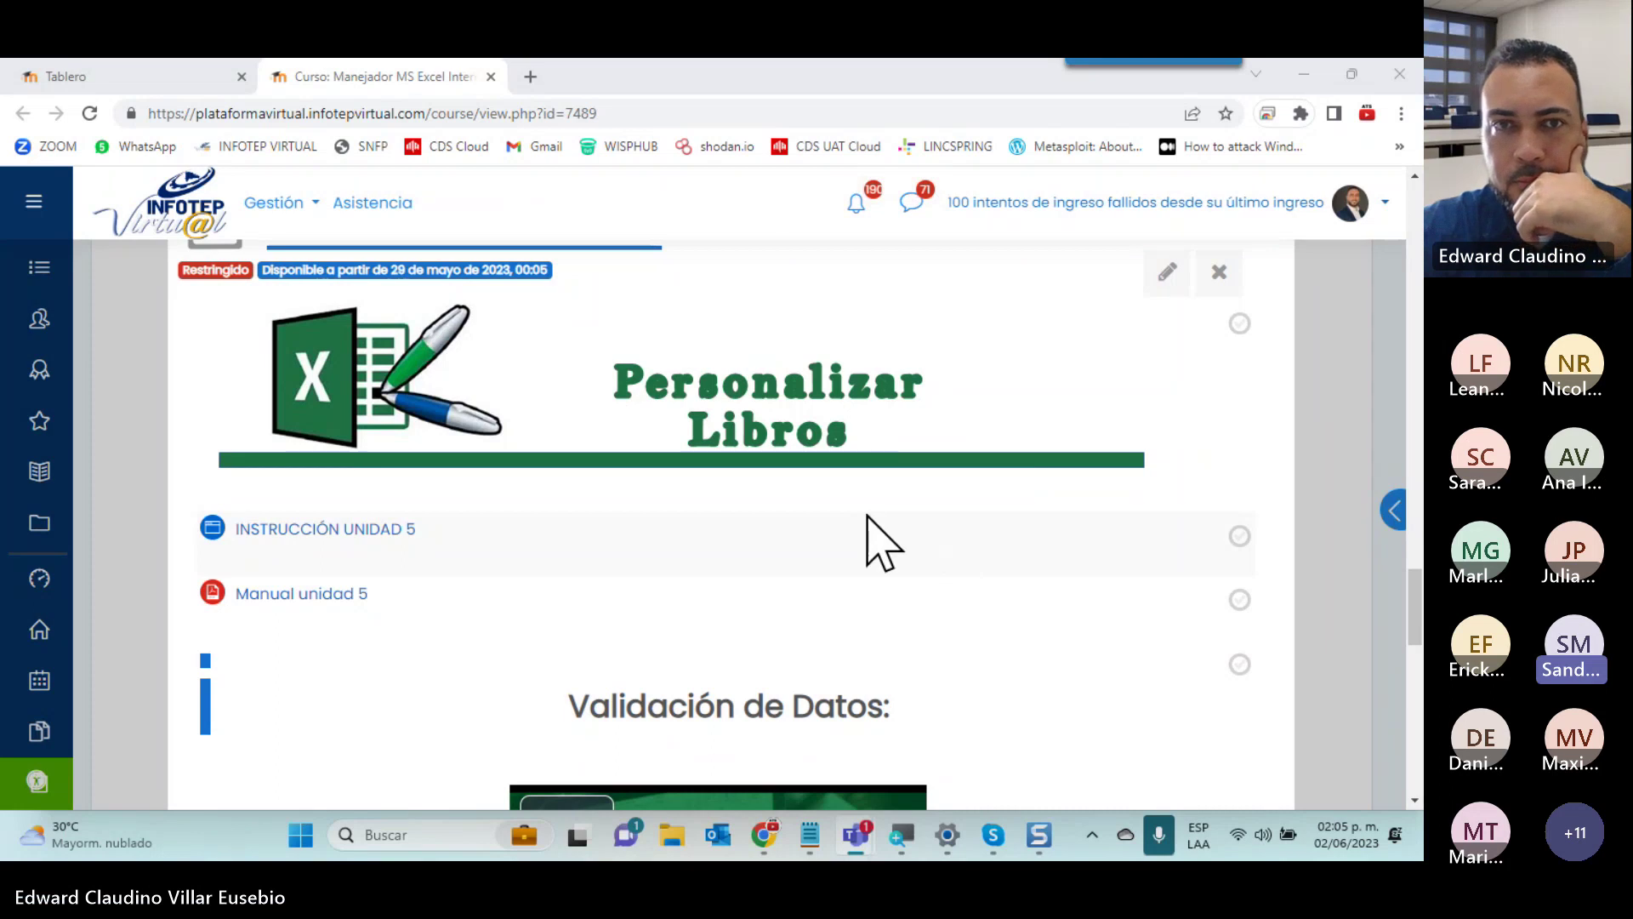
scroll(866, 517, "up", 4)
scroll(812, 540, "up", 1)
scroll(812, 541, "down", 1)
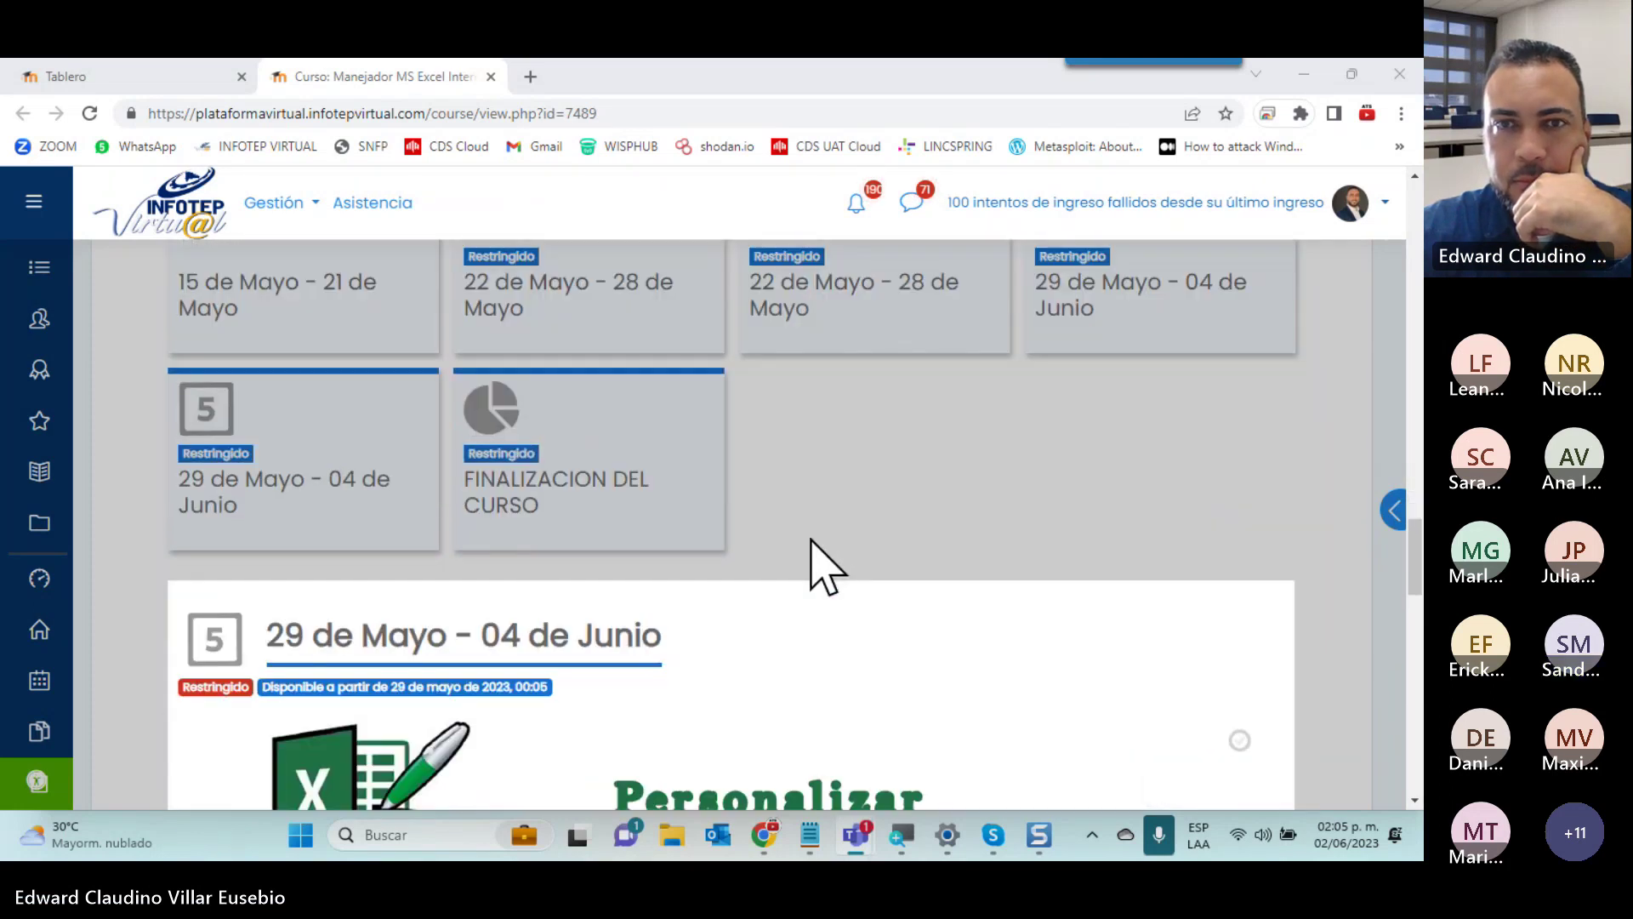
left_click(637, 324)
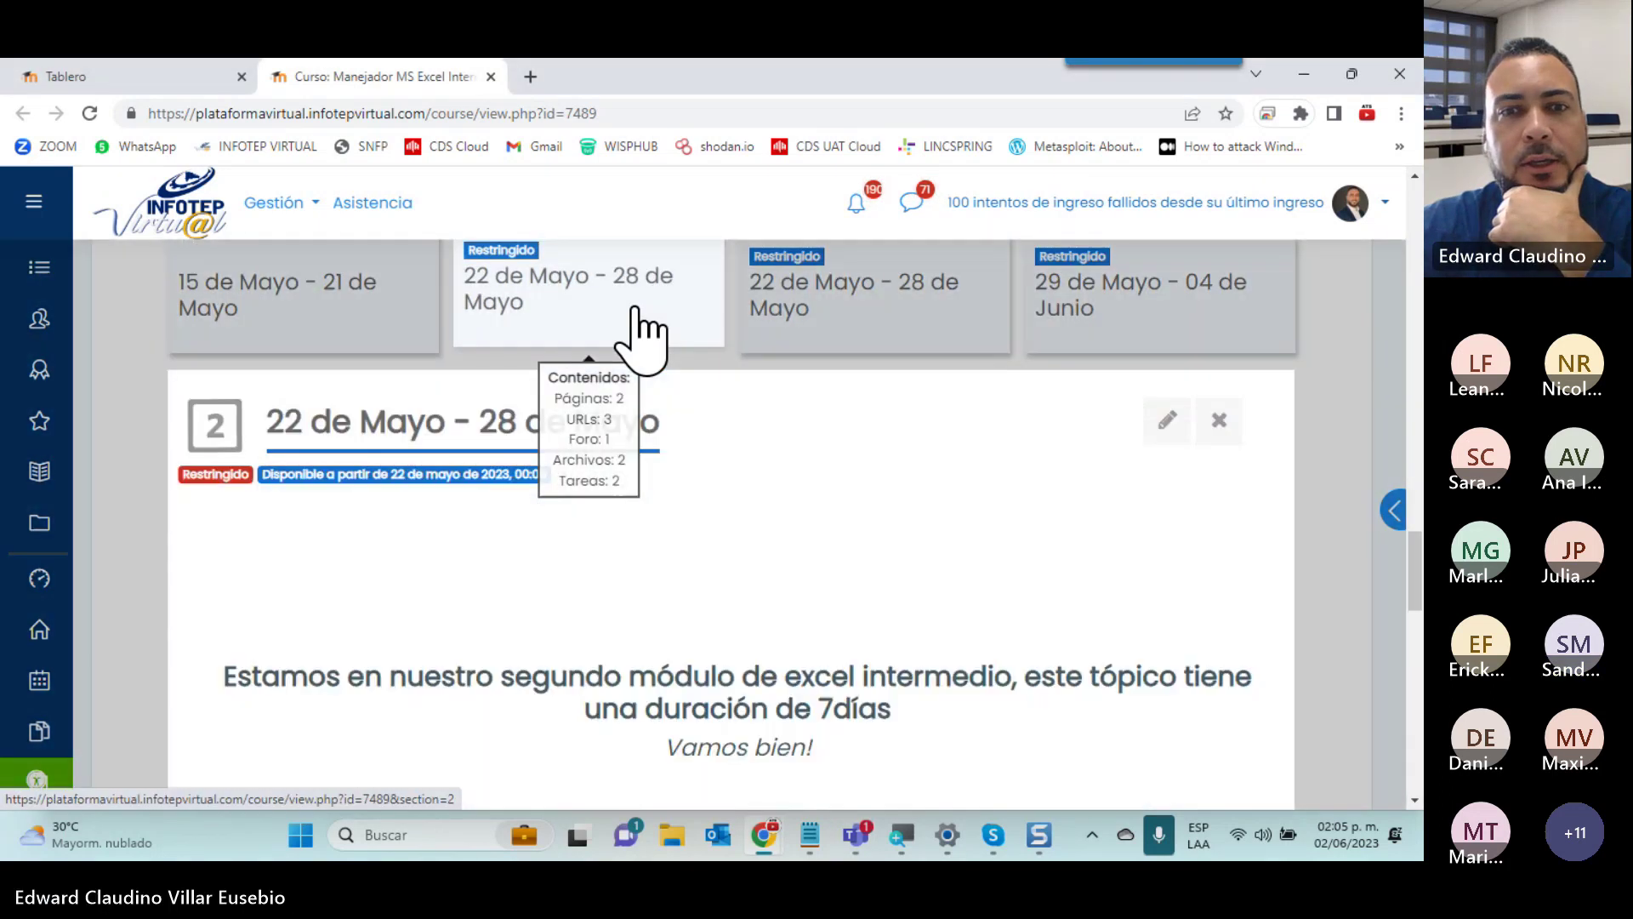
scroll(644, 332, "down", 5)
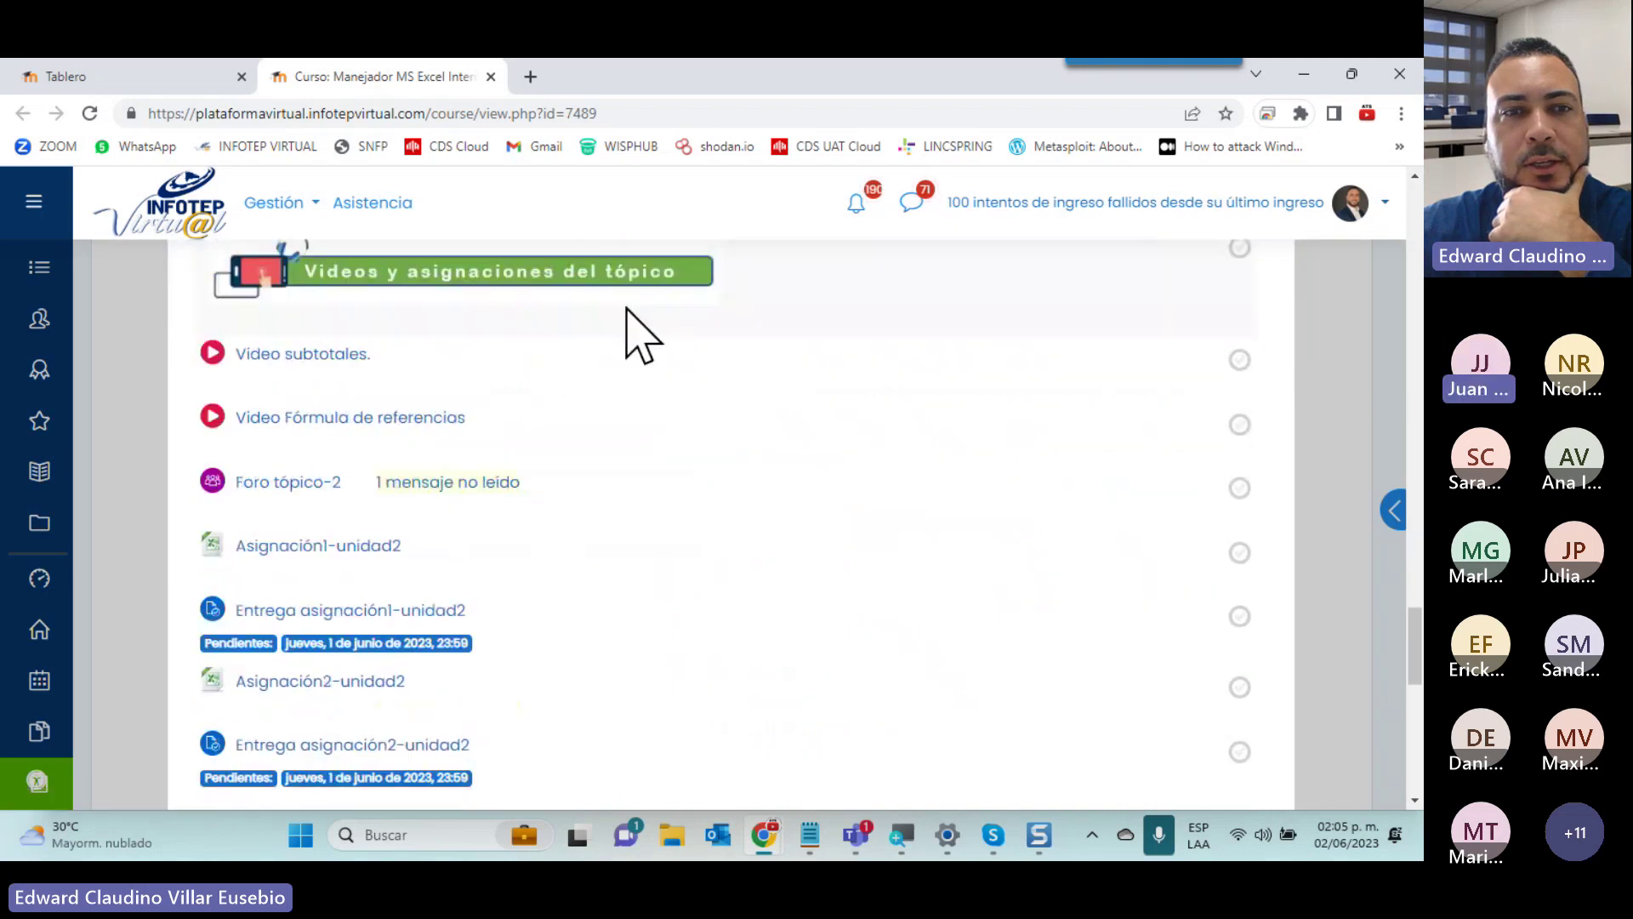
scroll(446, 438, "down", 1)
scroll(434, 413, "down", 2)
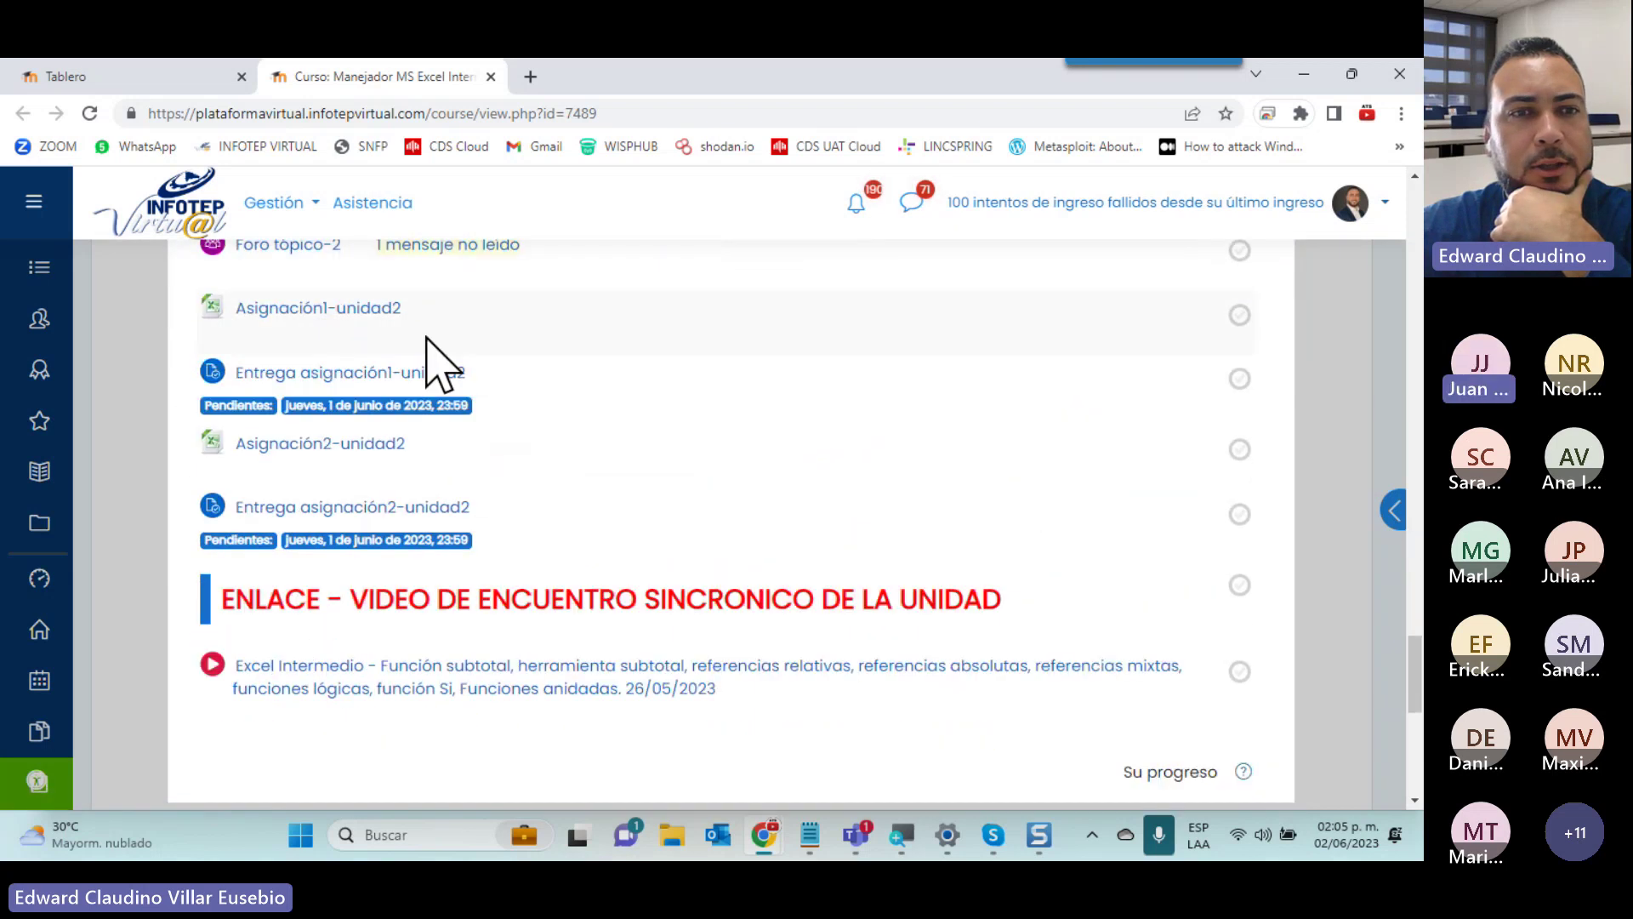
Open the Entrega asignación1-unidad2 assignment and view all its submissions
left_click(379, 374)
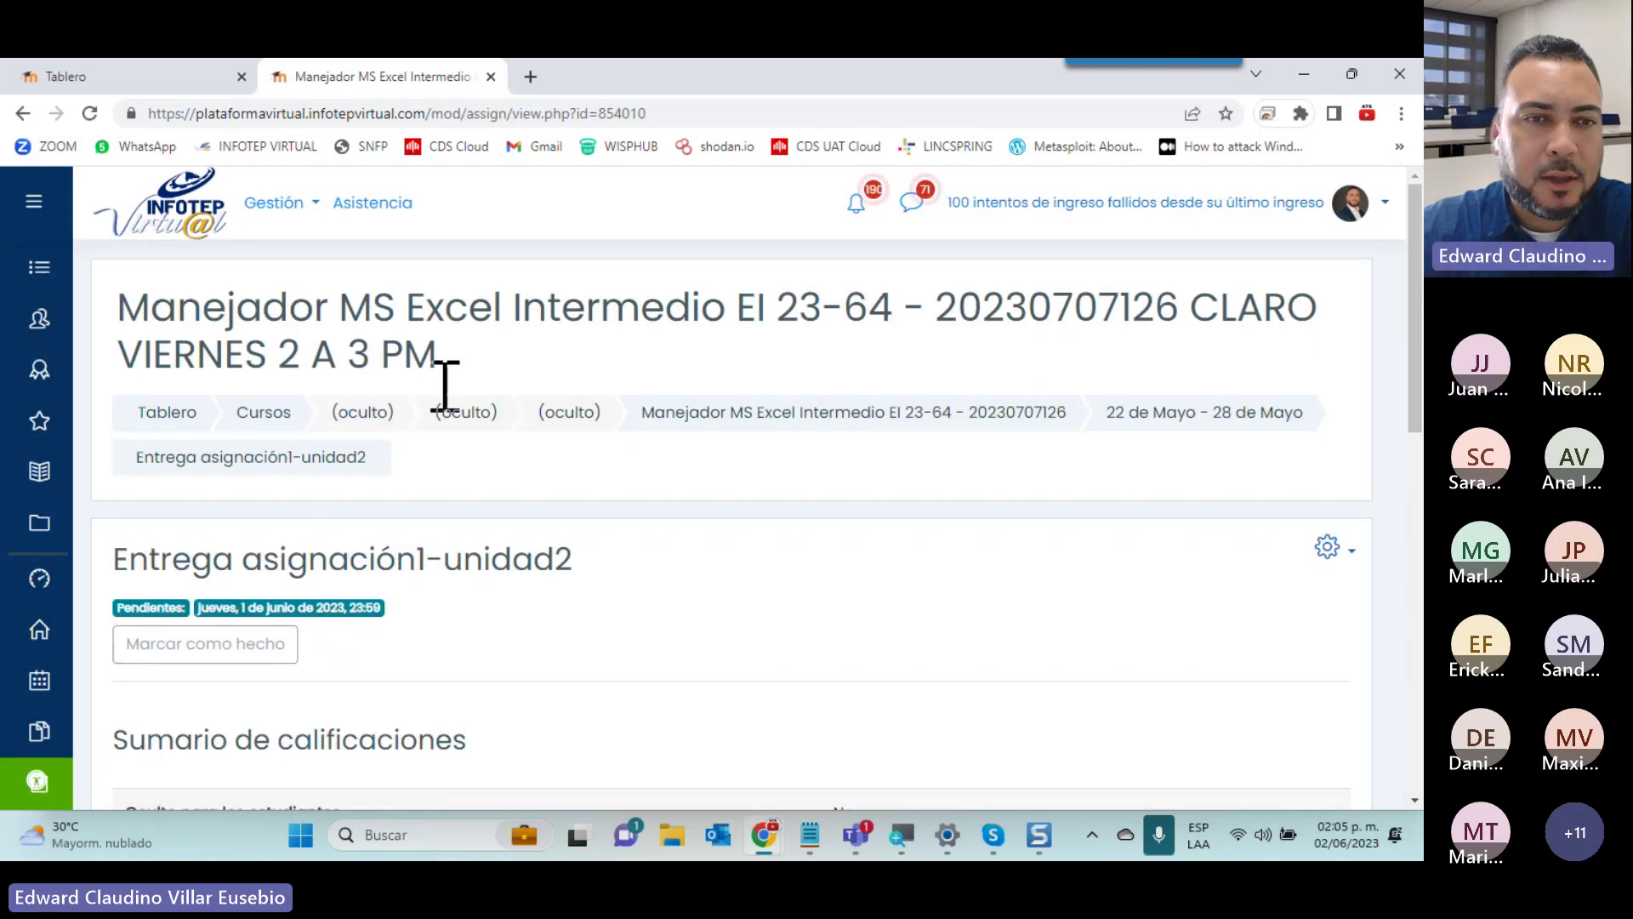
scroll(627, 438, "down", 5)
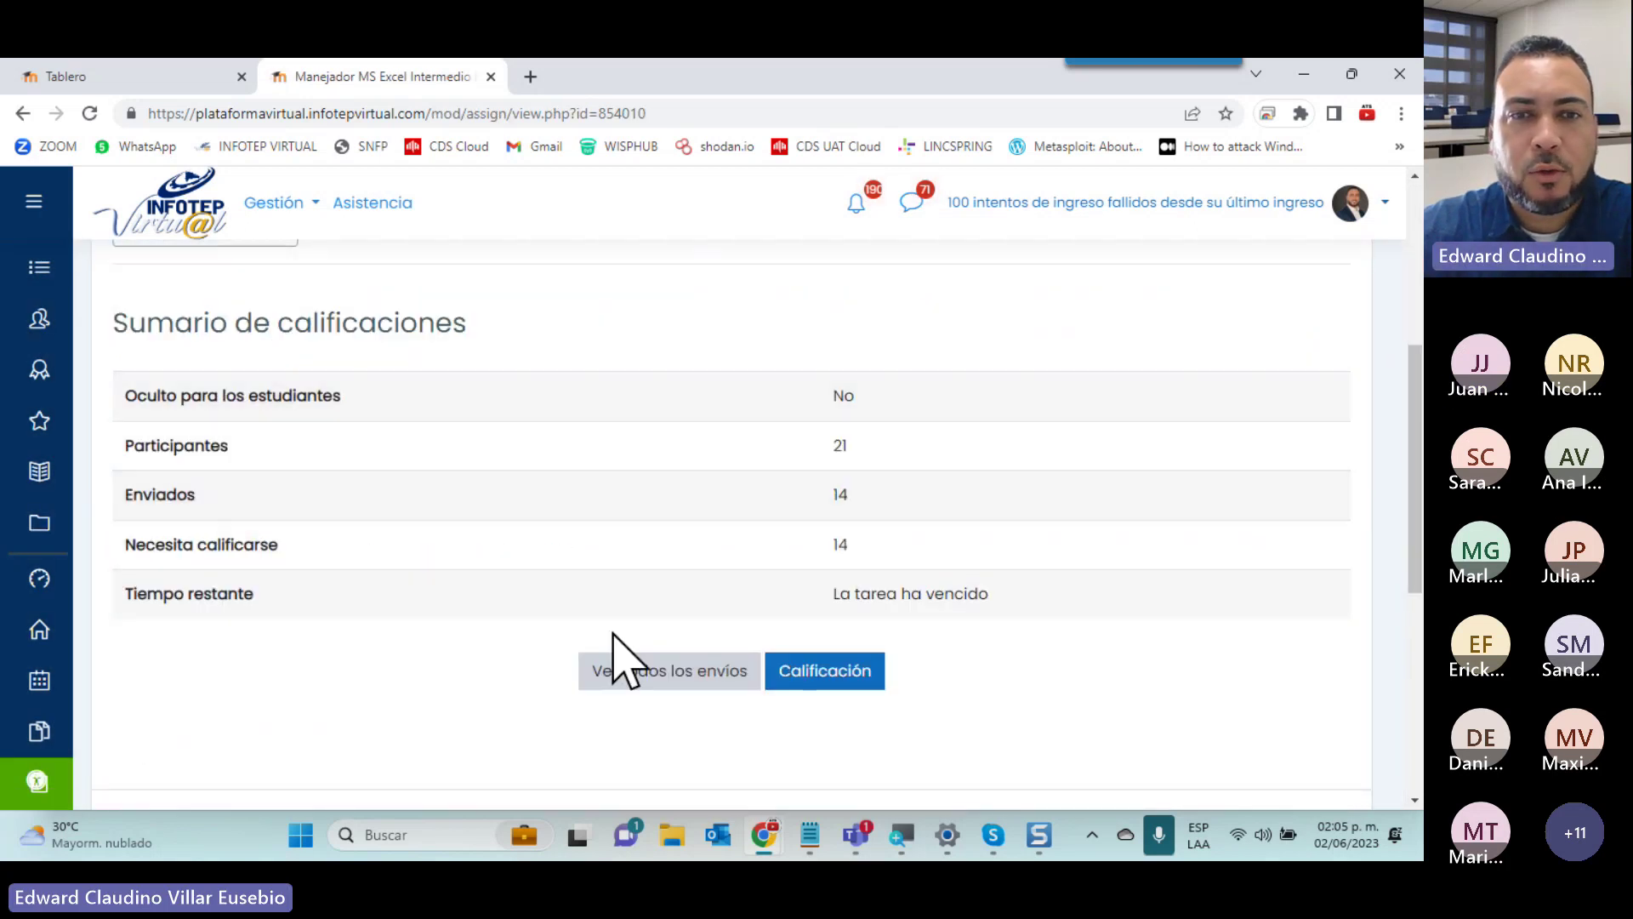
left_click(634, 672)
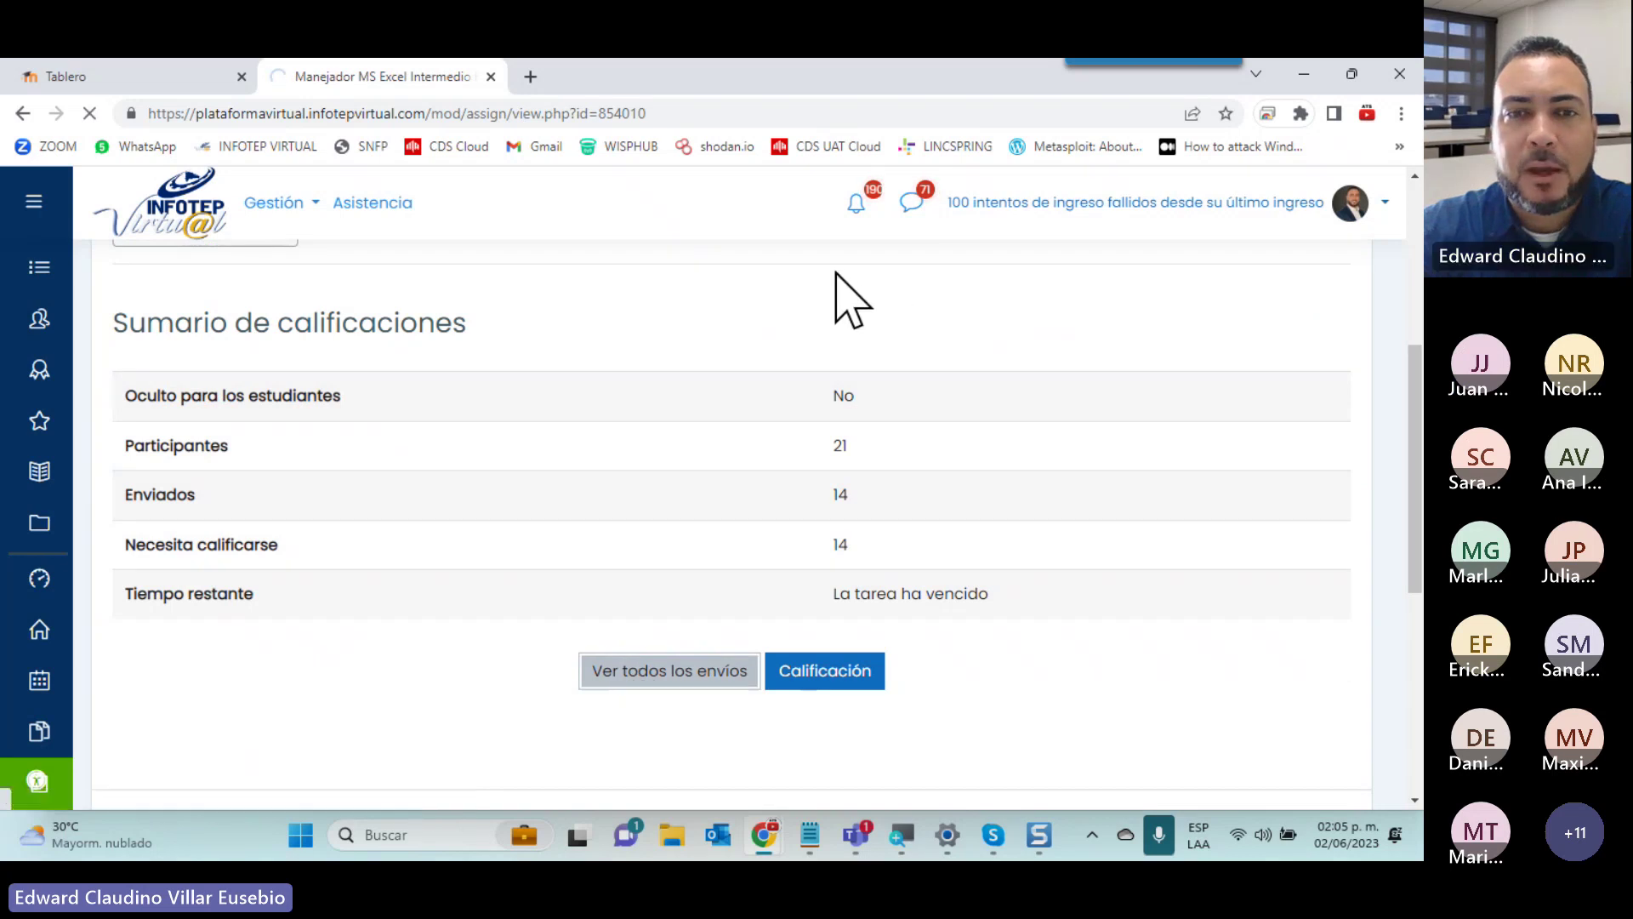
Download a student's submitted Asignacion 1- Unidad 2 .xlsx workbook from the list
scroll(715, 549, "down", 1)
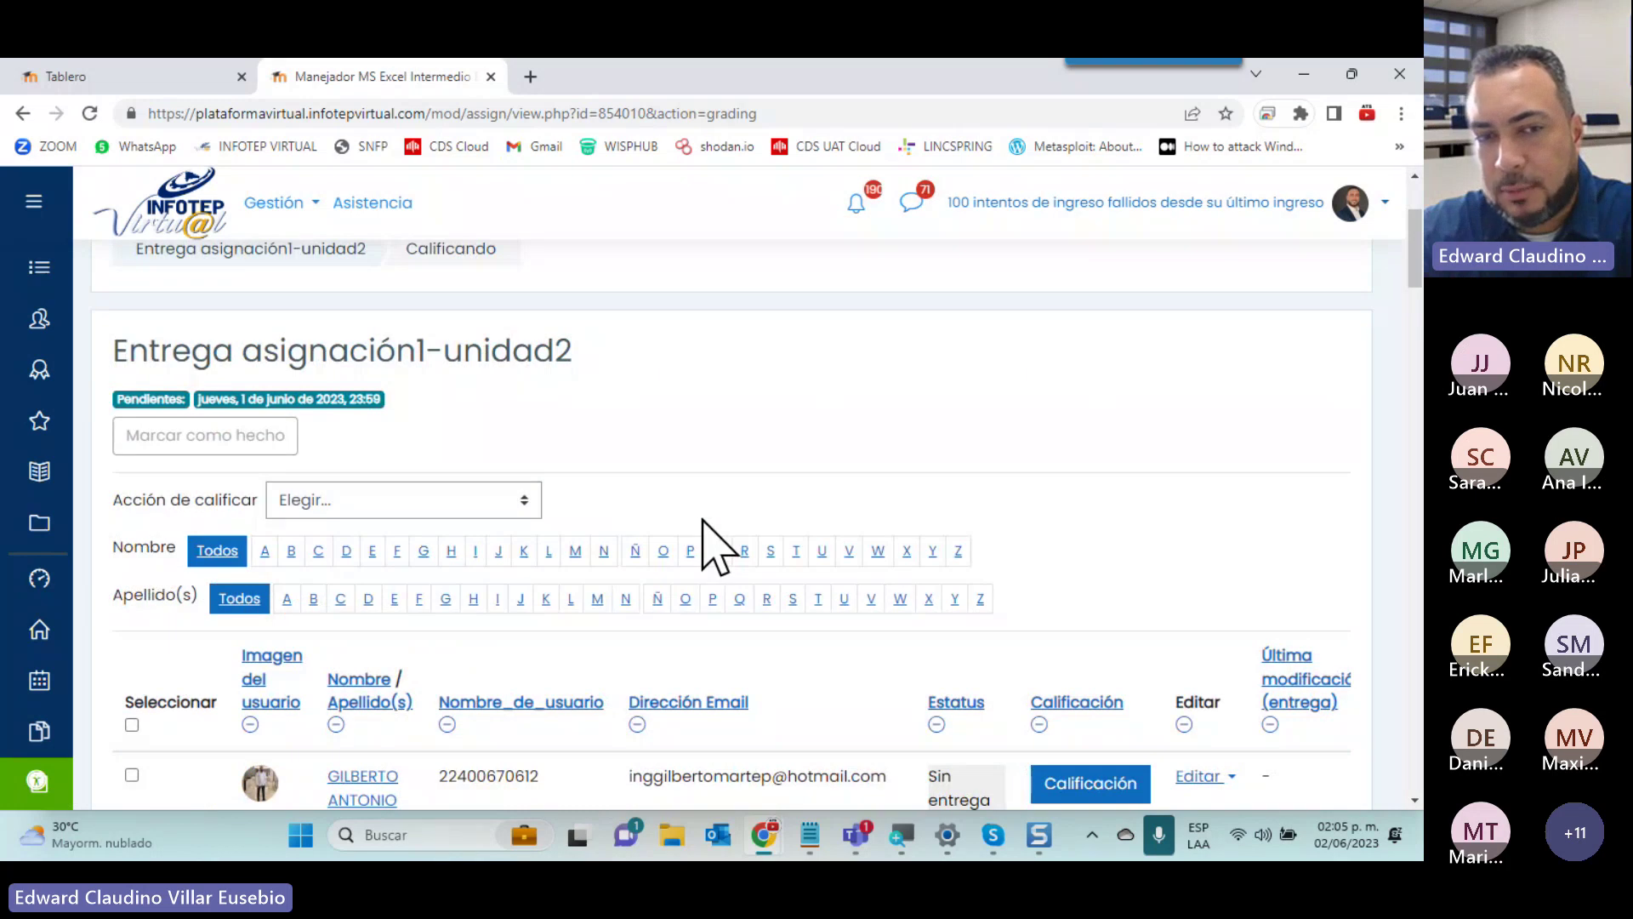
scroll(714, 548, "down", 2)
scroll(714, 549, "down", 1)
scroll(714, 548, "down", 1)
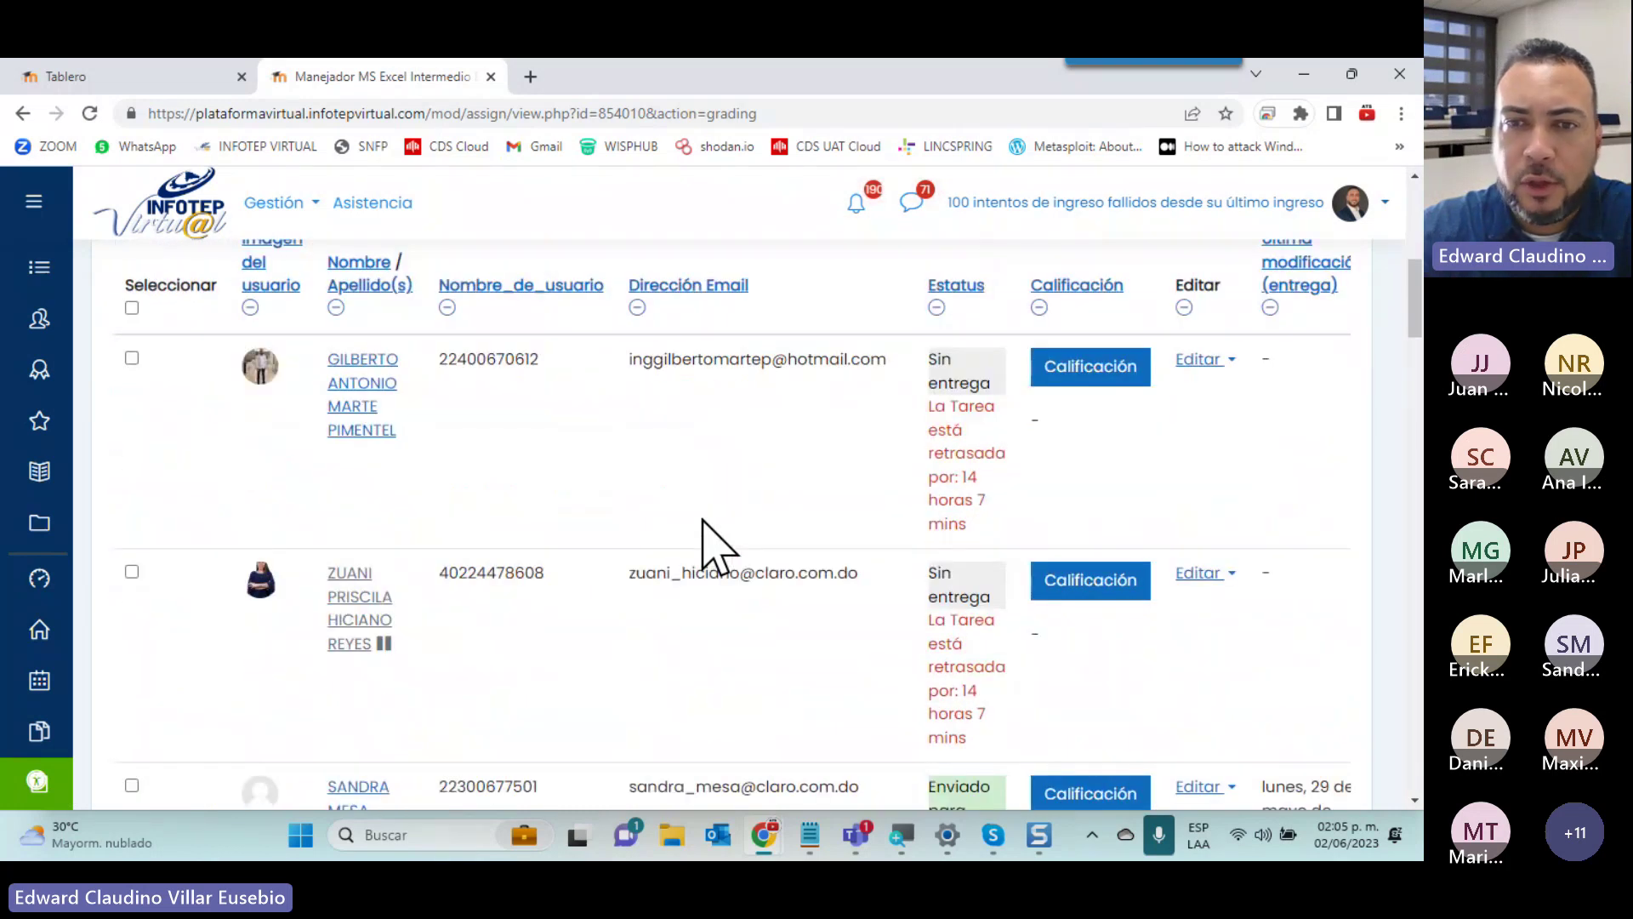
scroll(715, 544, "down", 1)
scroll(714, 548, "down", 3)
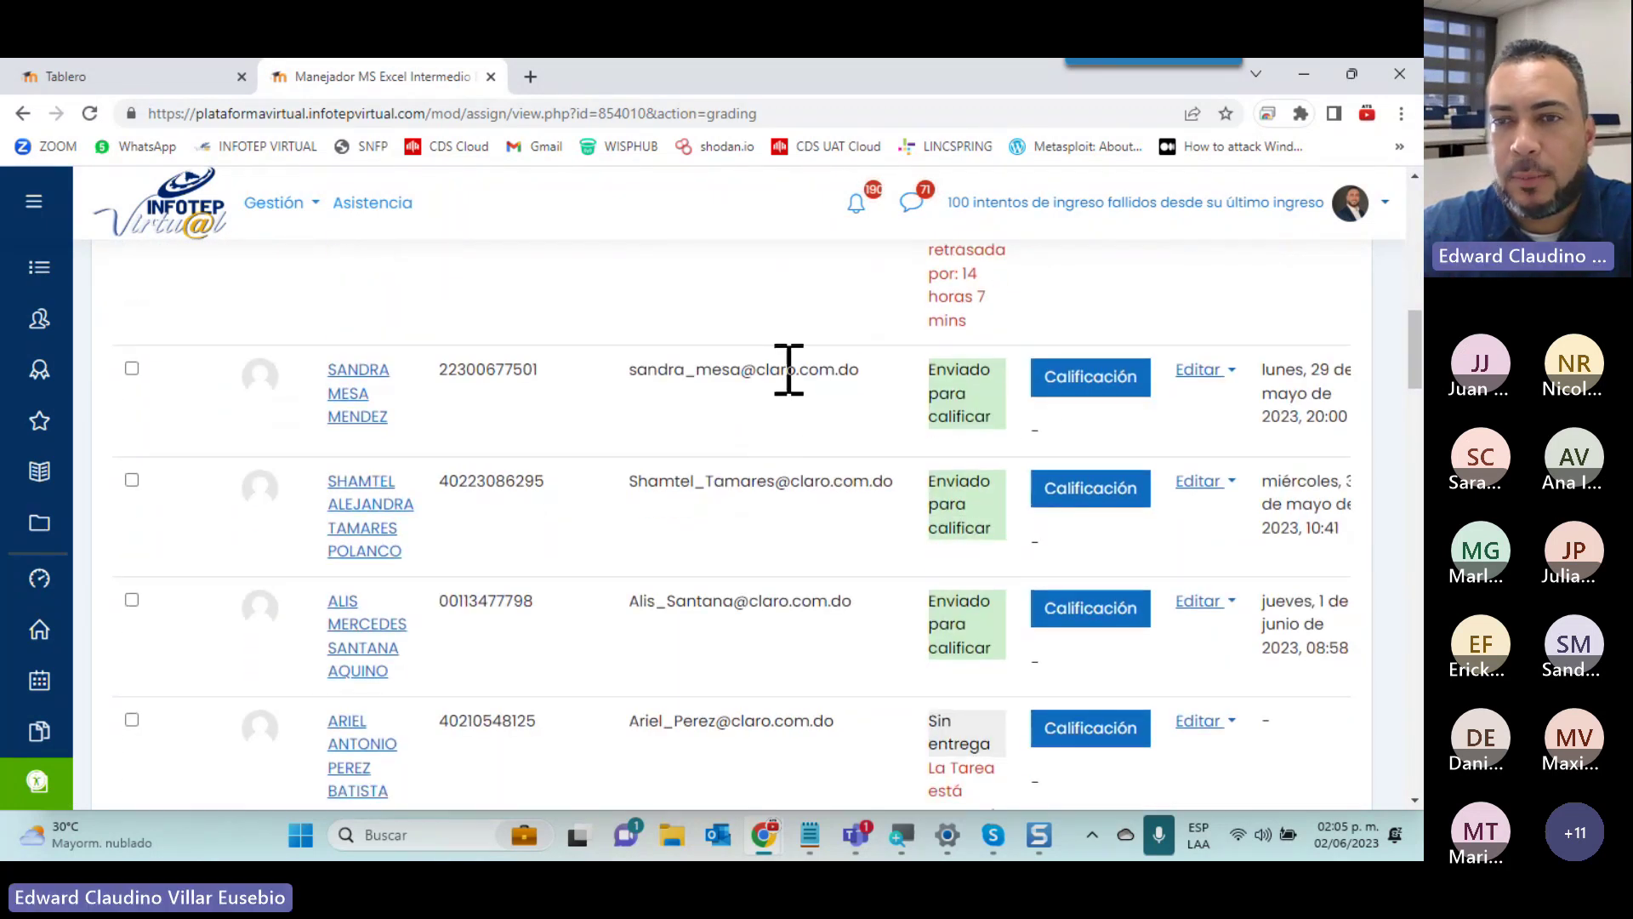
mouse_move(770, 369)
left_mouse_down()
mouse_move(1267, 392)
mouse_move(1267, 434)
left_mouse_up()
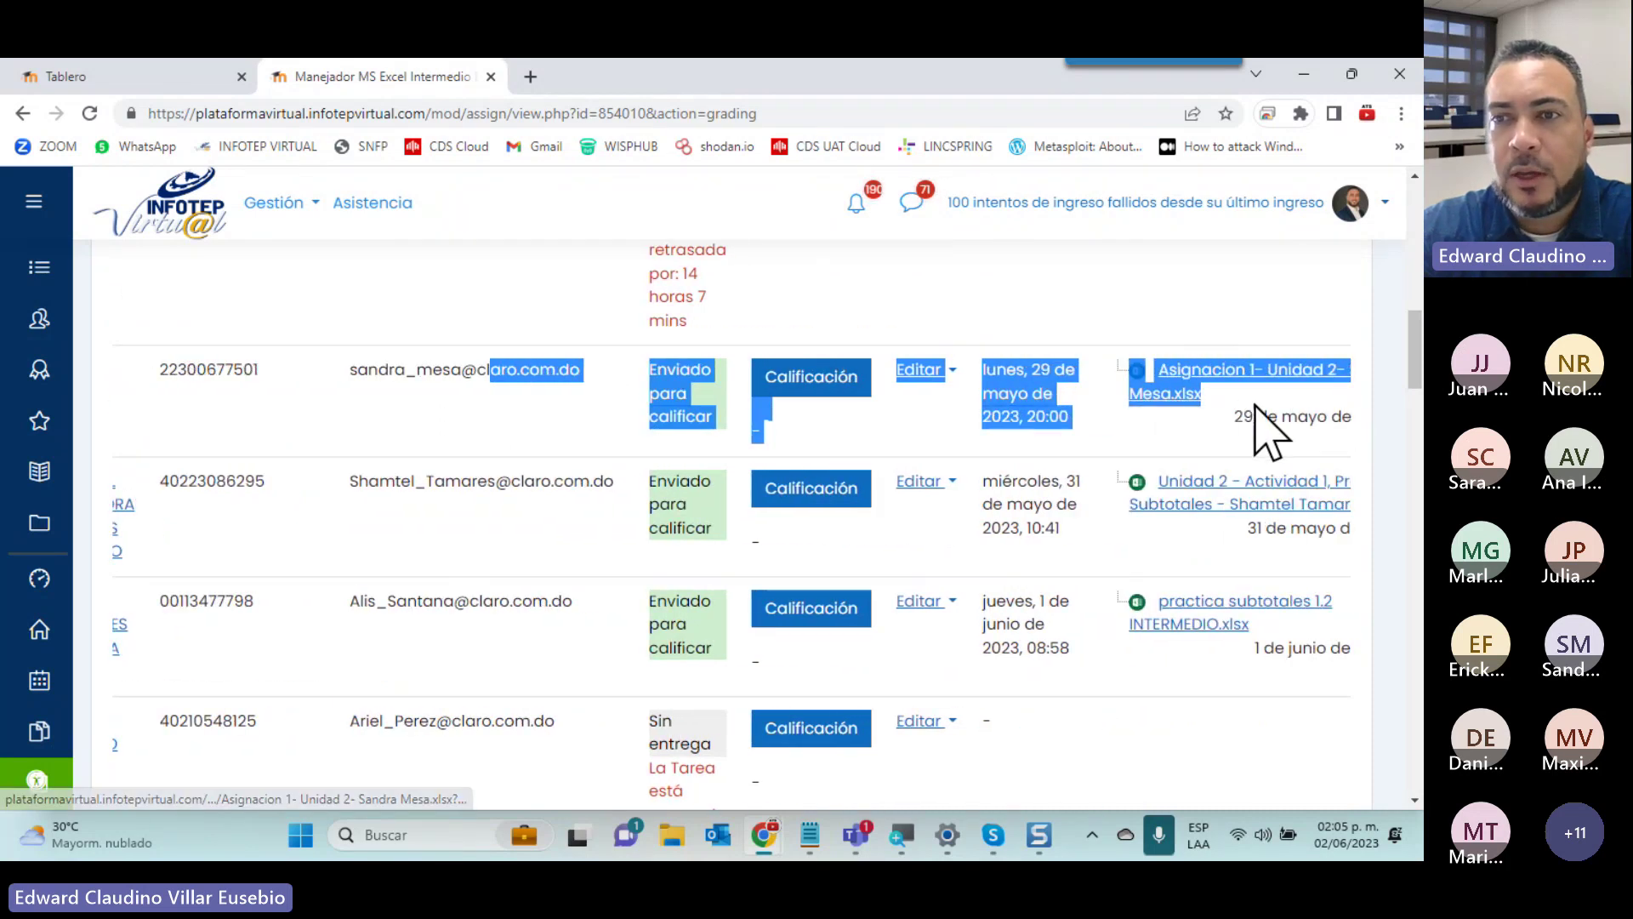
left_click(1264, 421)
left_click(1229, 379)
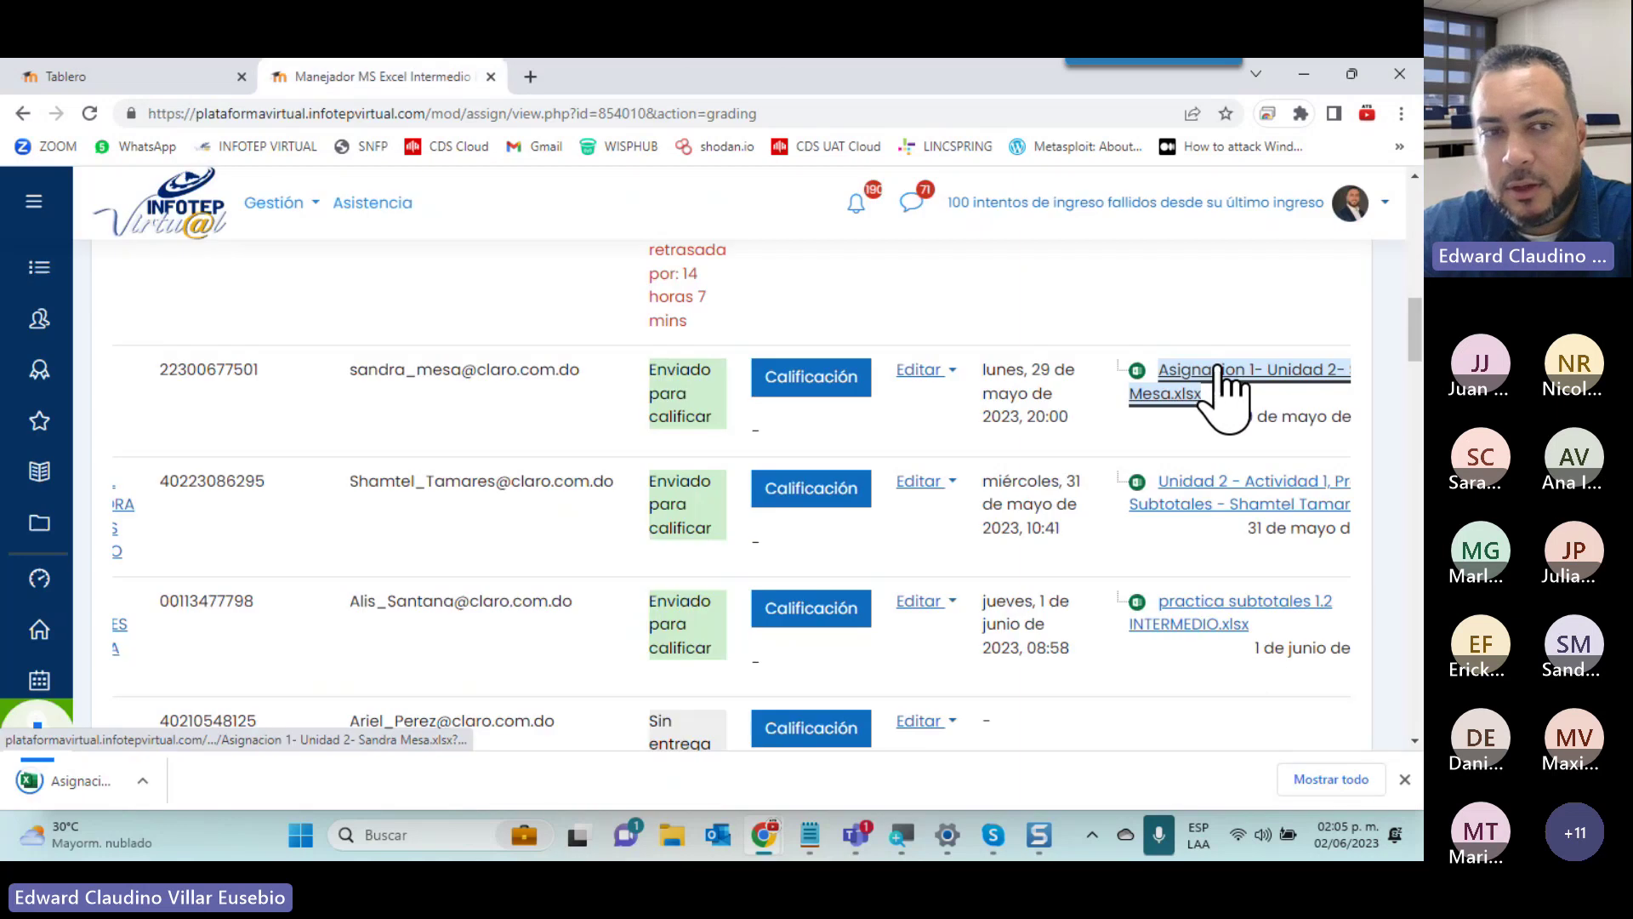
left_click(96, 783)
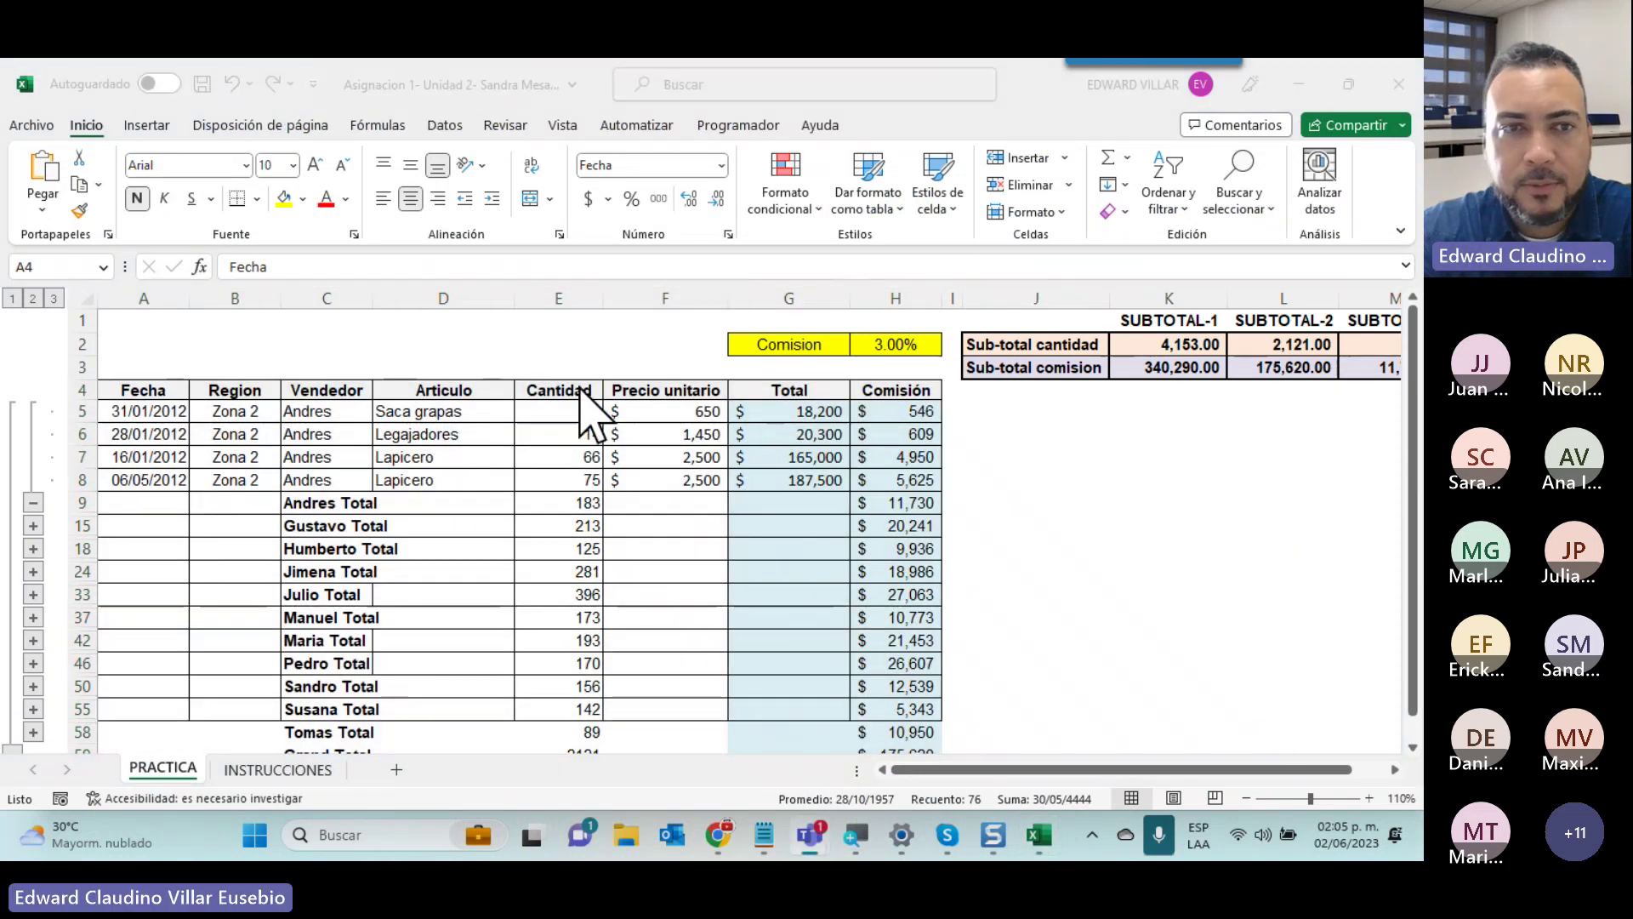
left_click(55, 299)
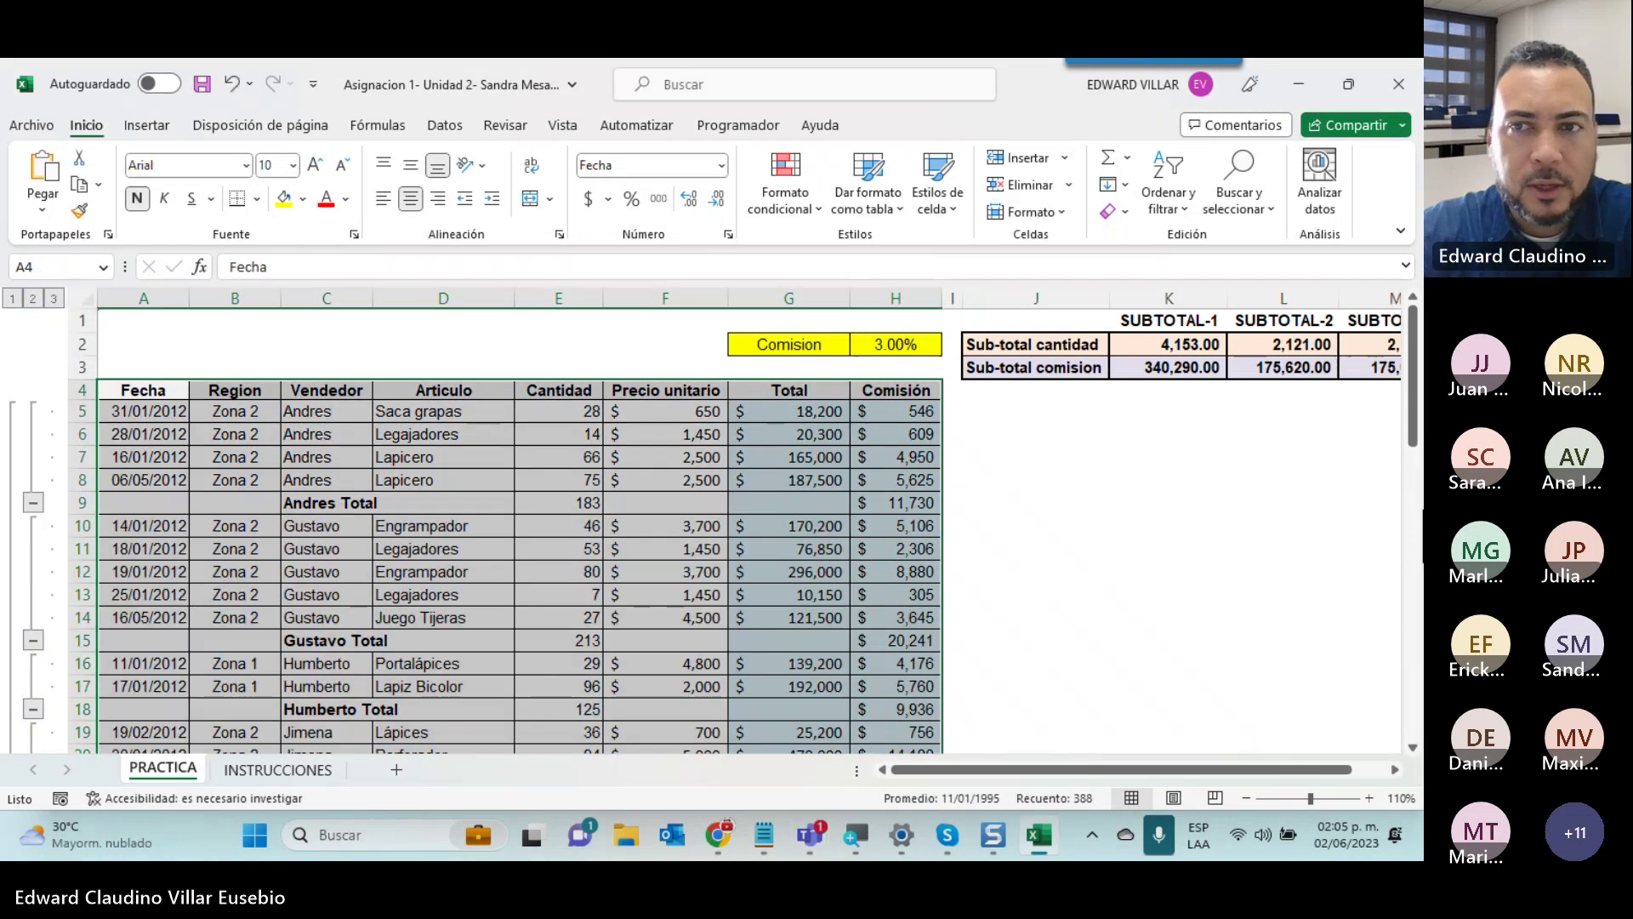
left_click_drag(1021, 770, 1135, 757)
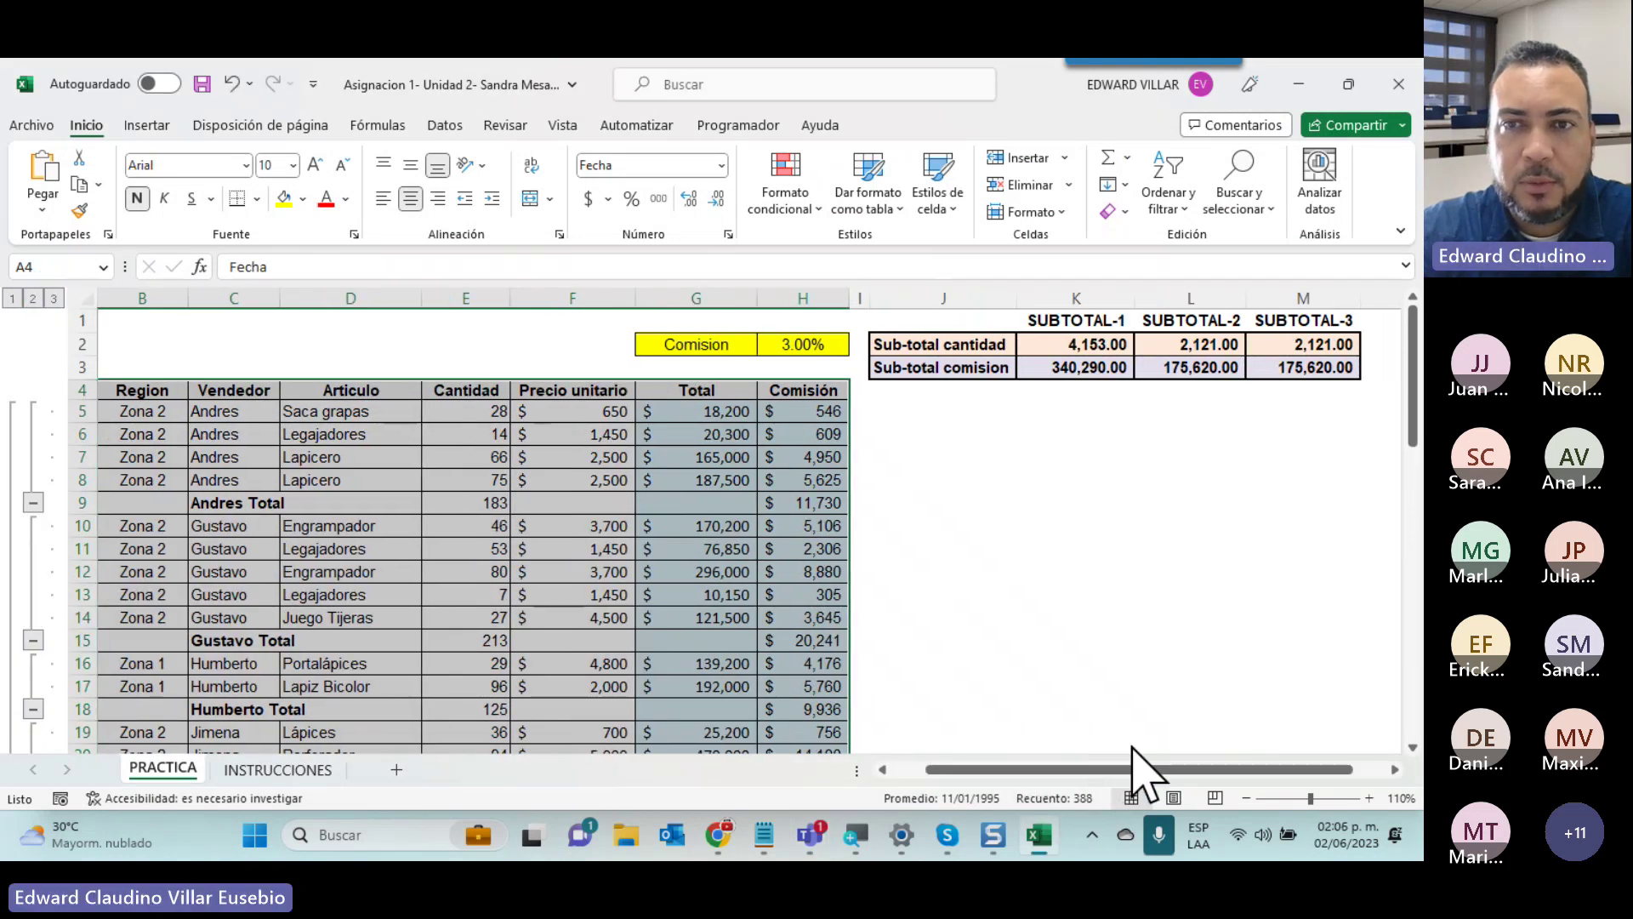
left_click(1081, 352)
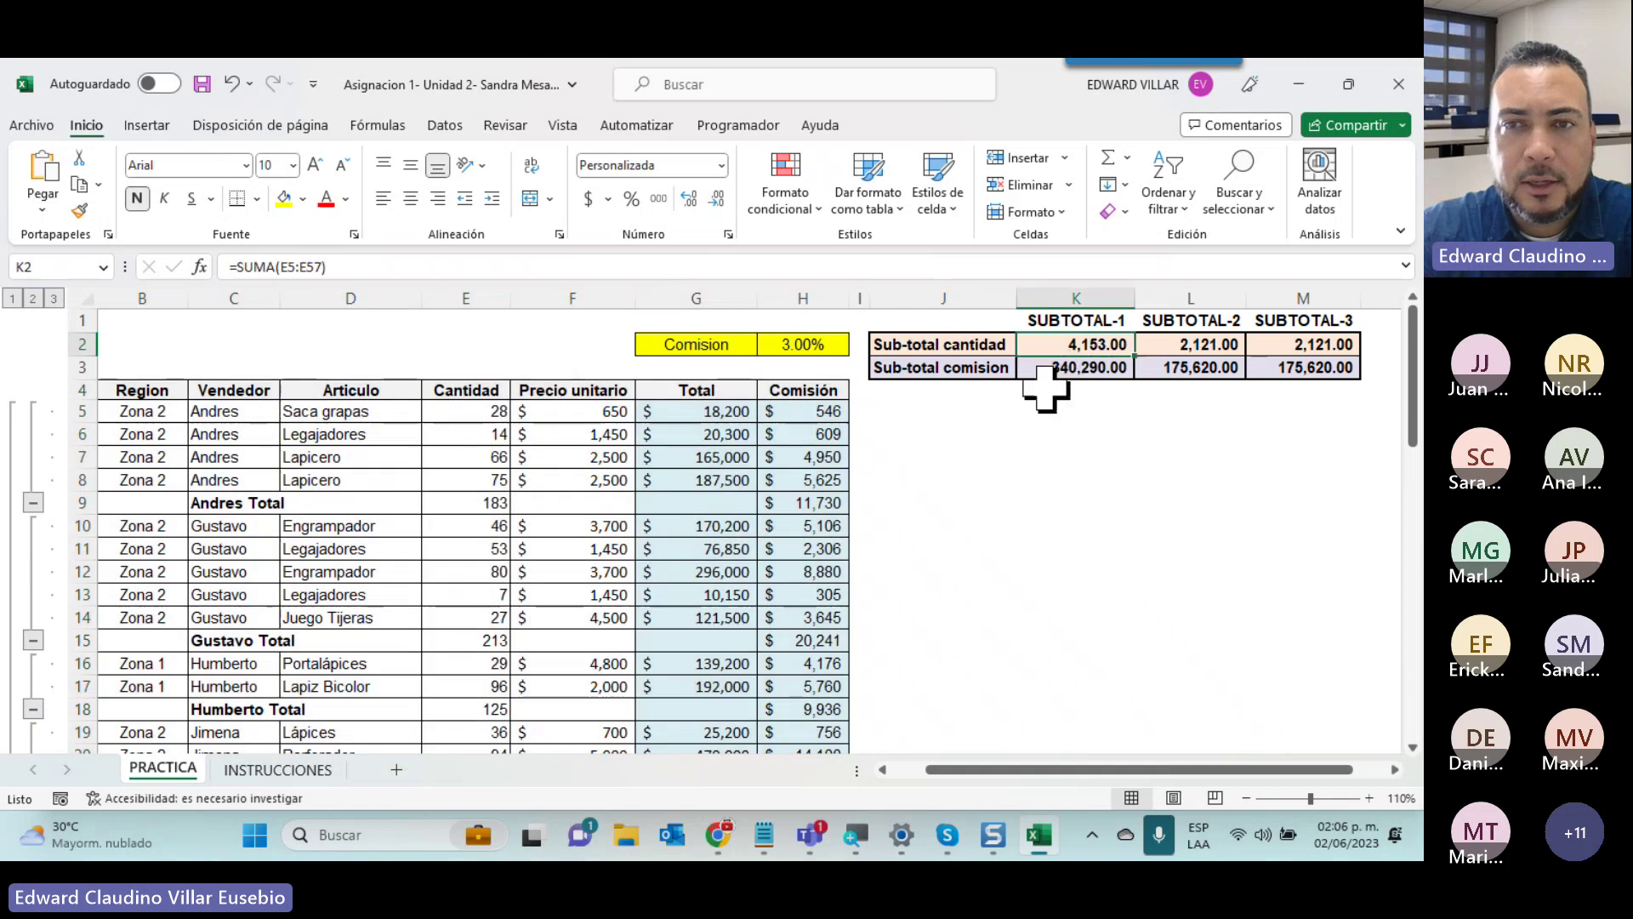
left_click(1048, 372)
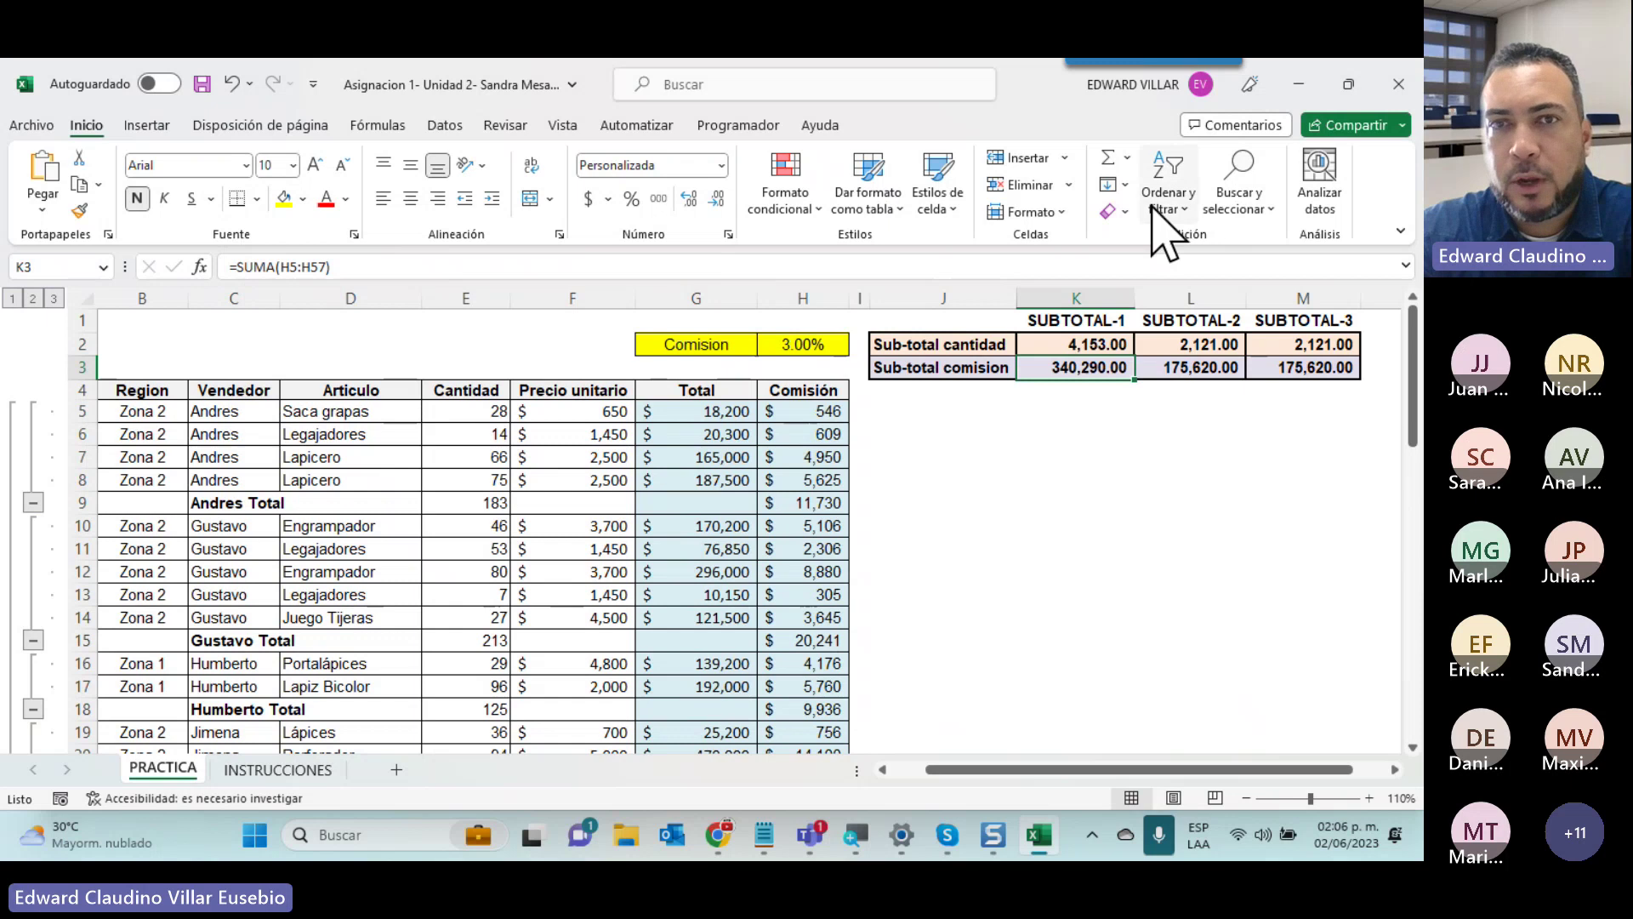
left_click(459, 127)
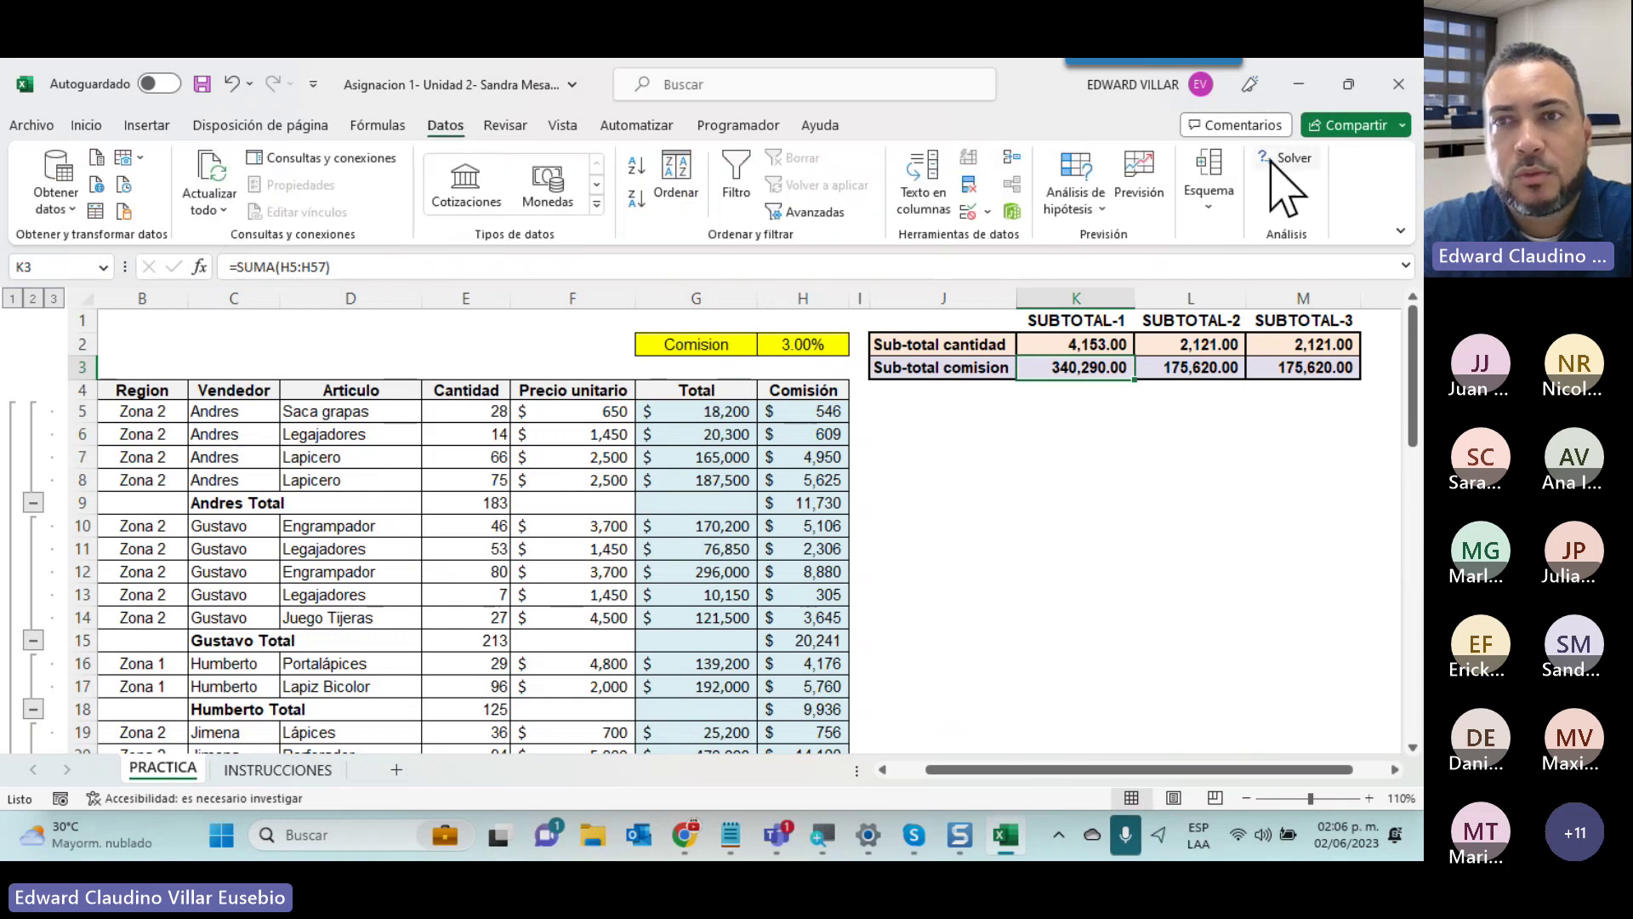
left_click(1208, 183)
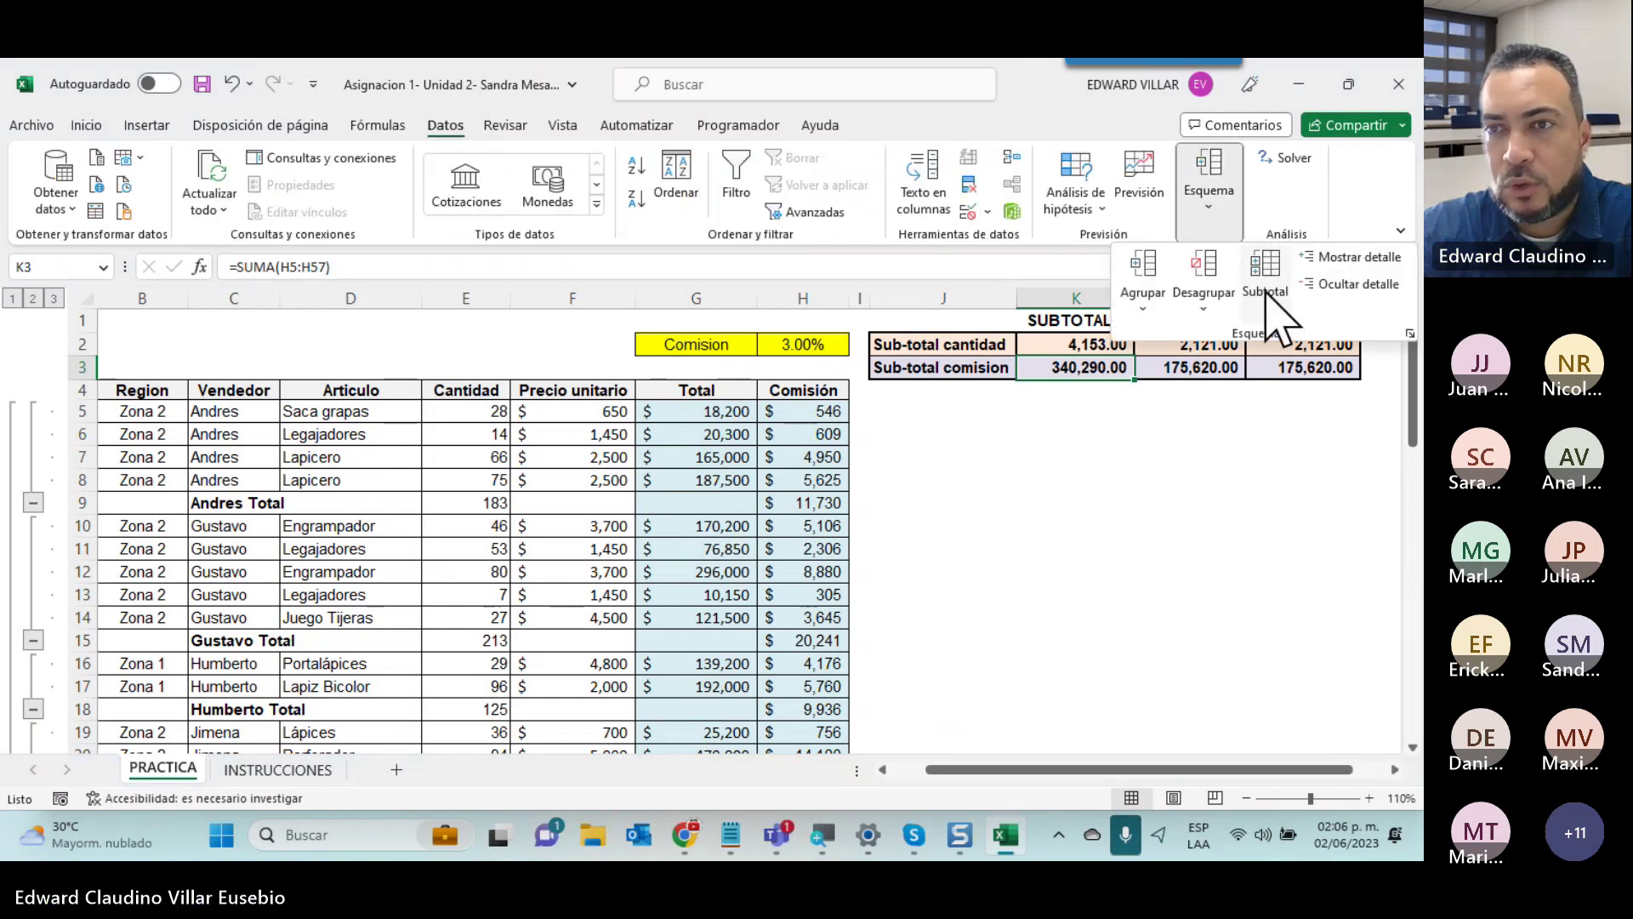
left_click(582, 345)
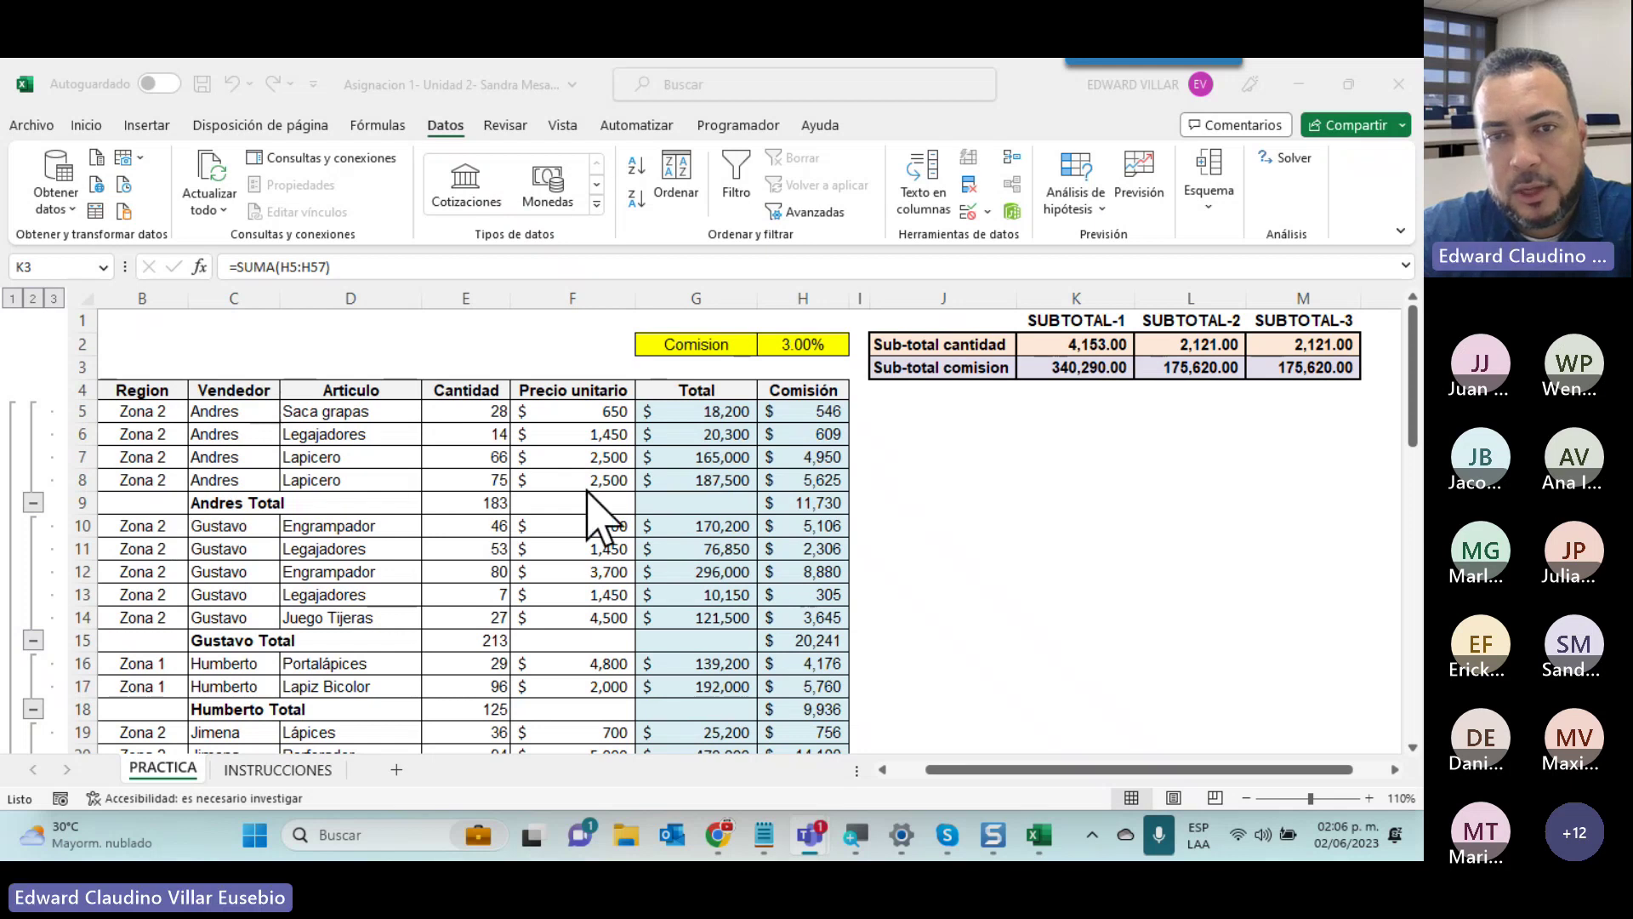
left_click(1098, 345)
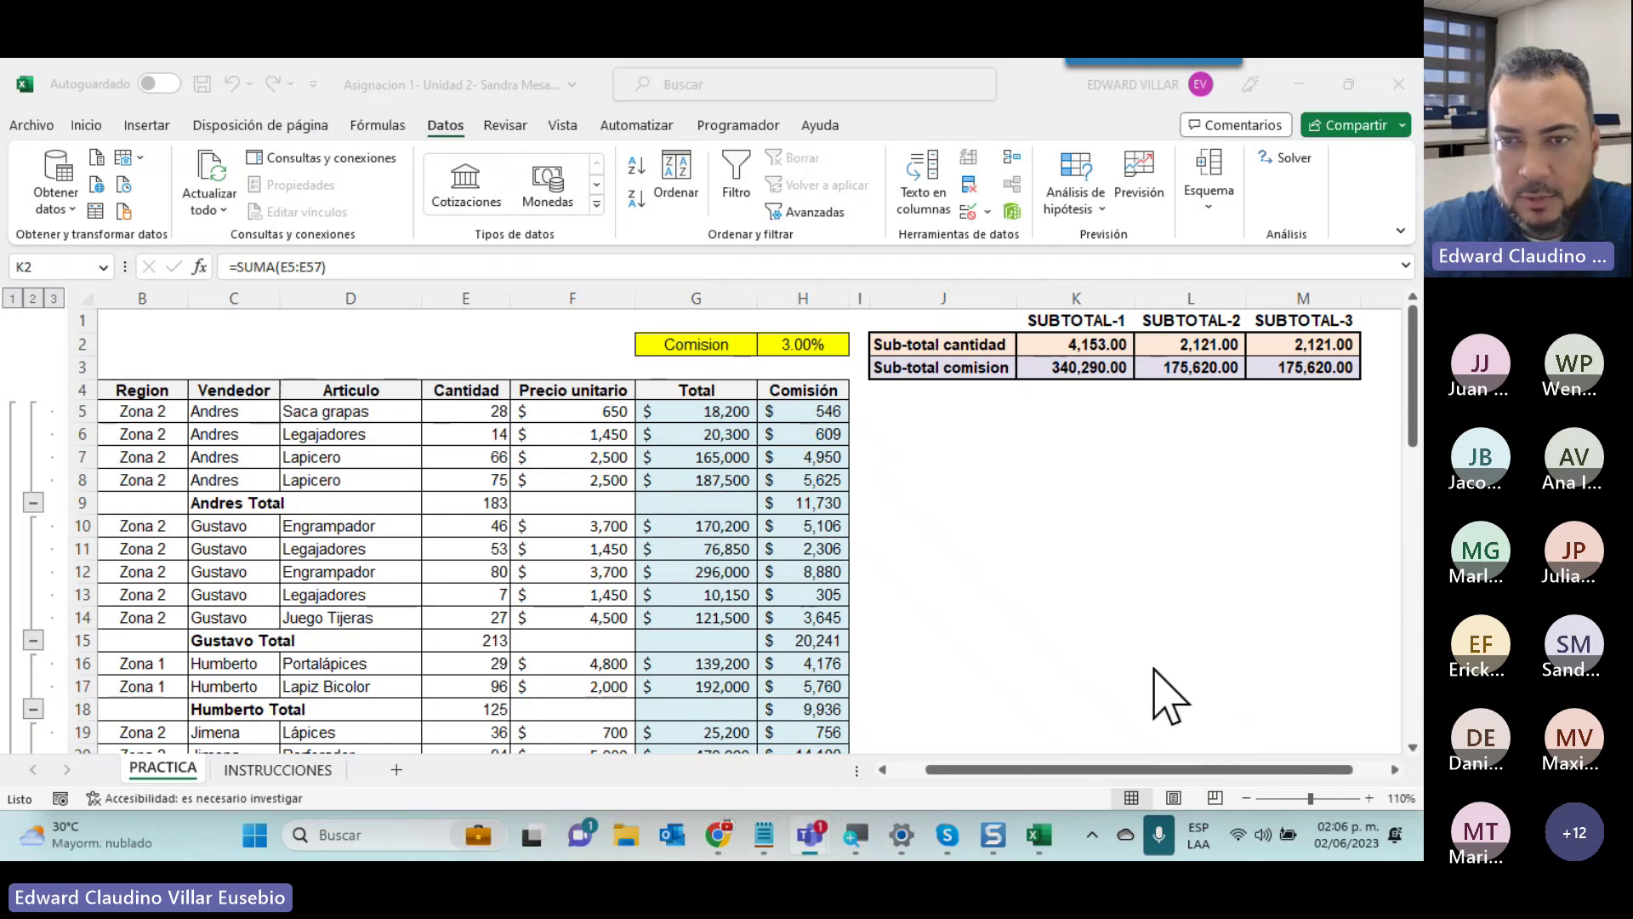
left_click(1157, 740)
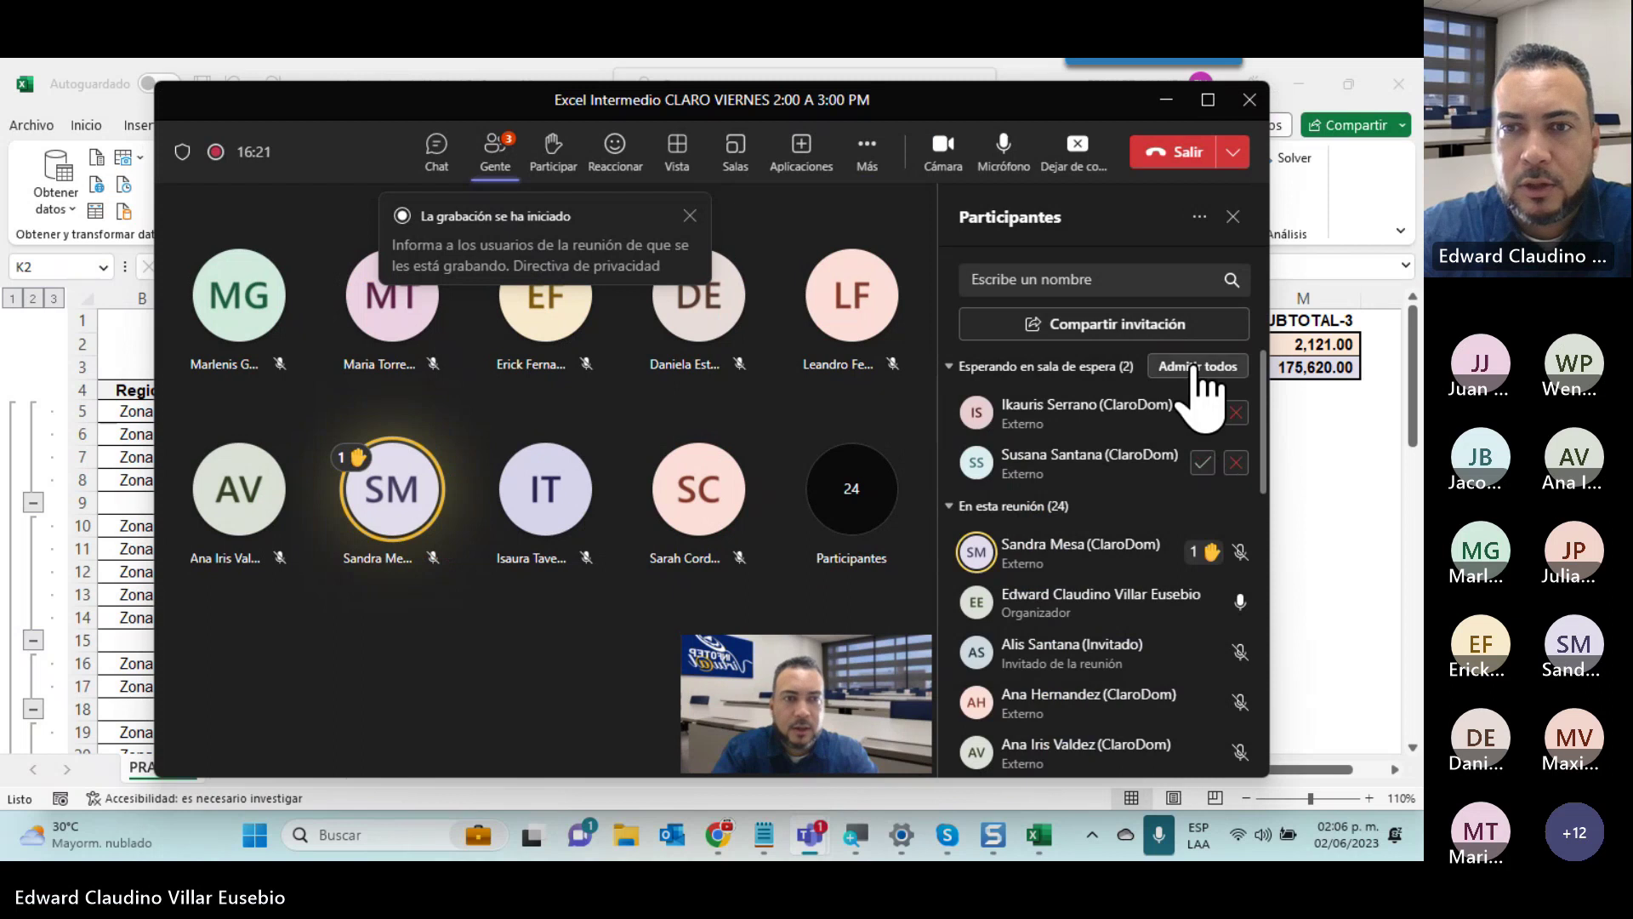
left_click(1198, 366)
left_click(1163, 102)
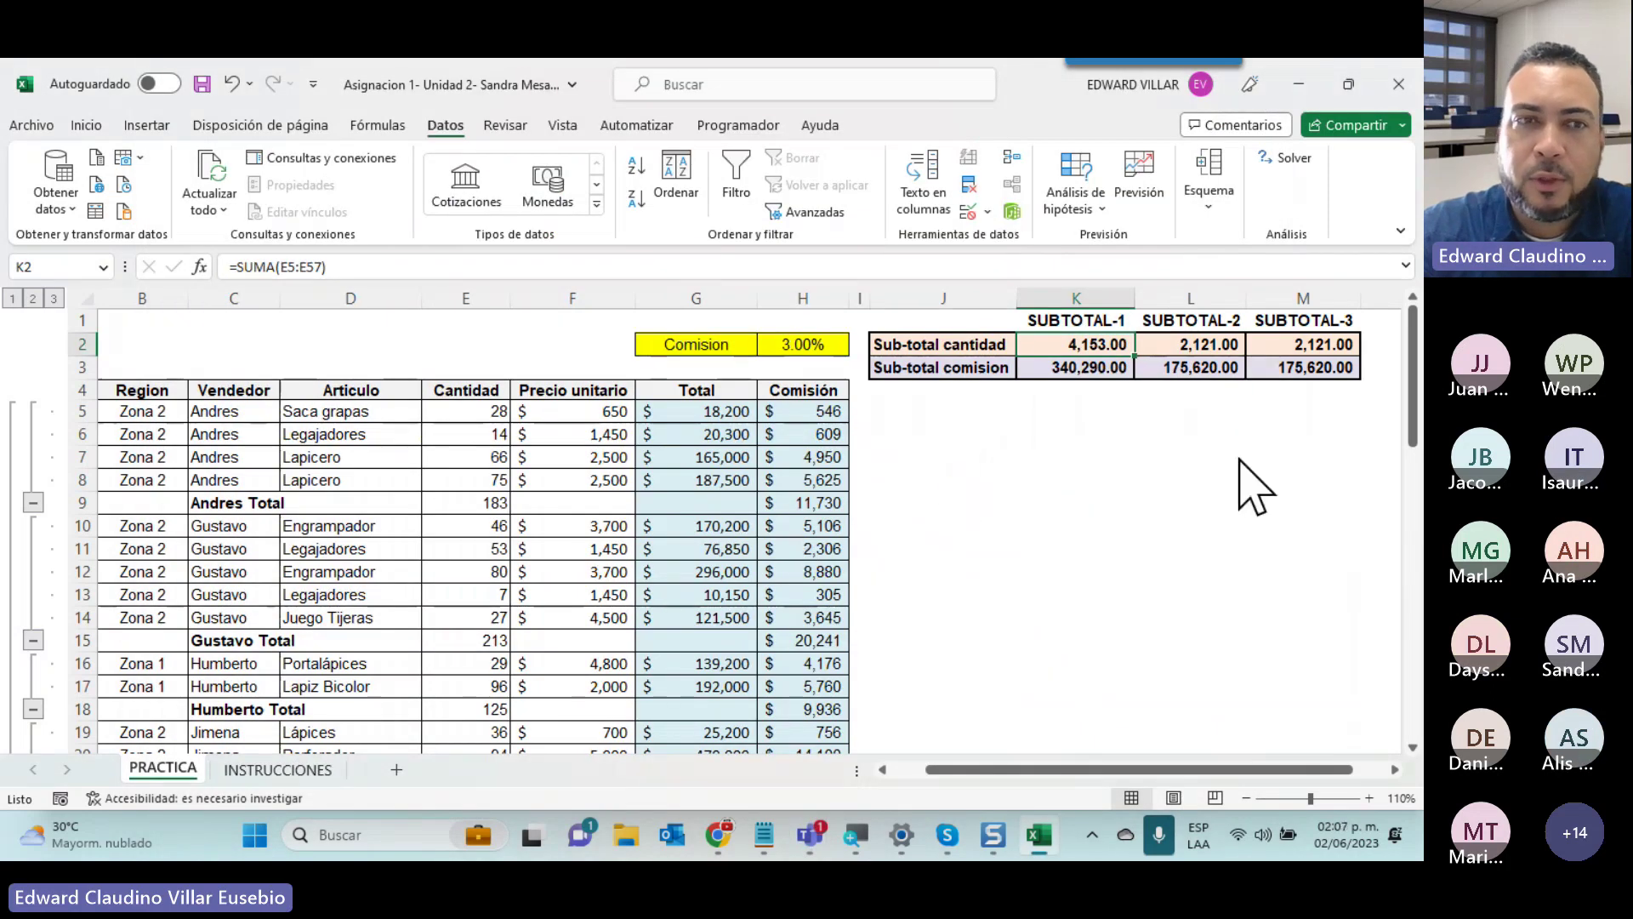
Turn on filtering for the sales table's header row B4:H4
left_click_drag(141, 390, 787, 434)
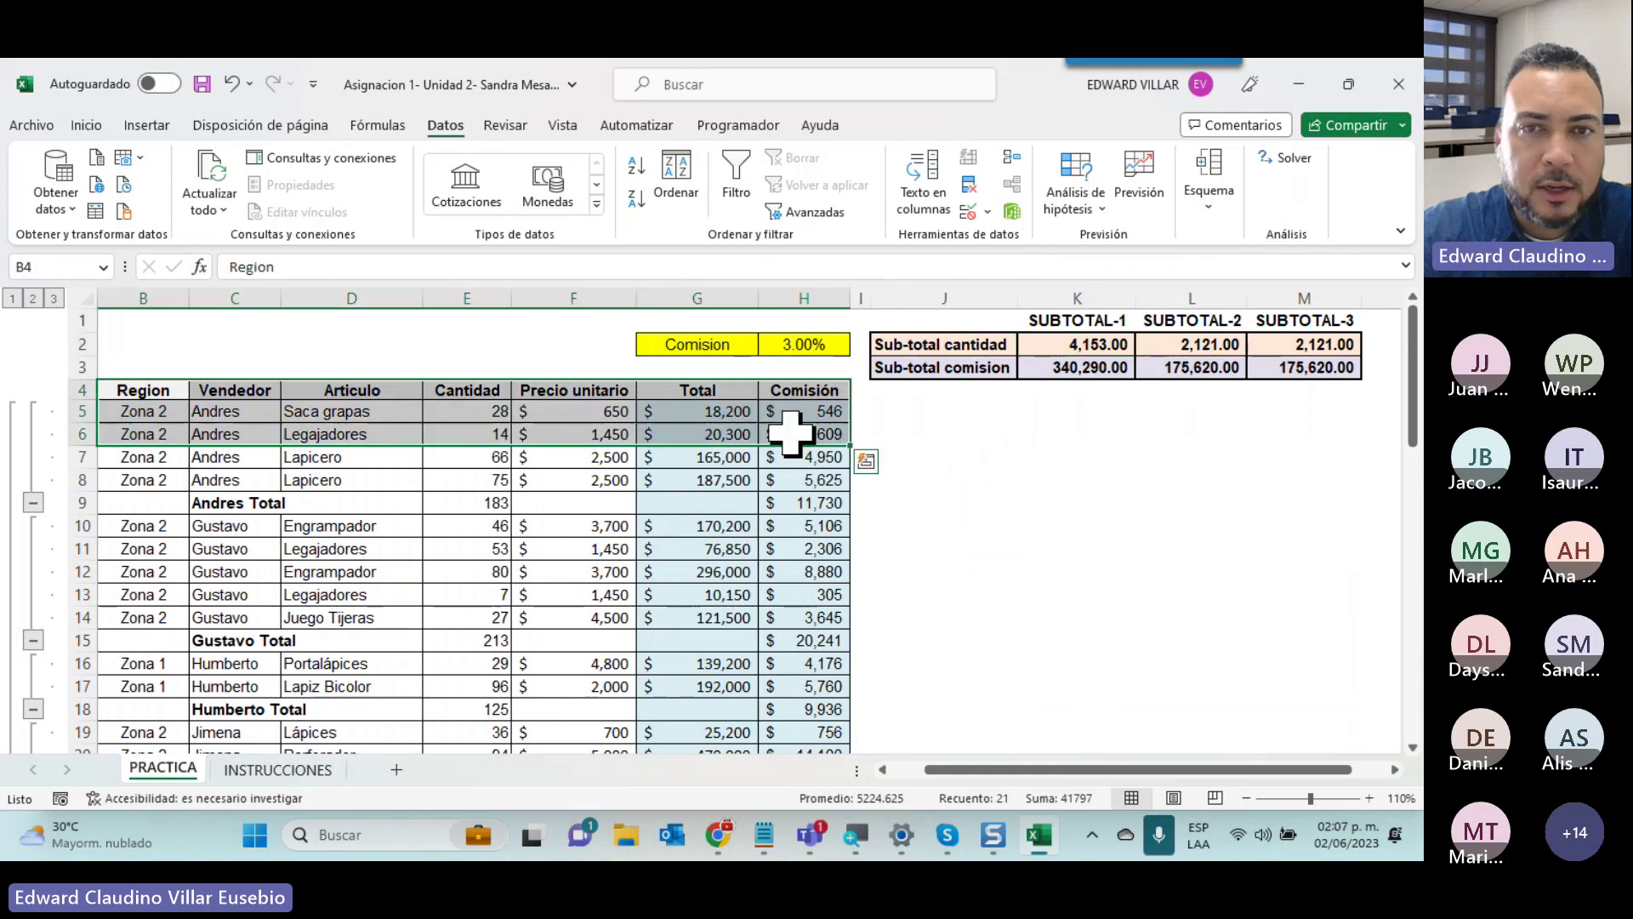
left_click(179, 393)
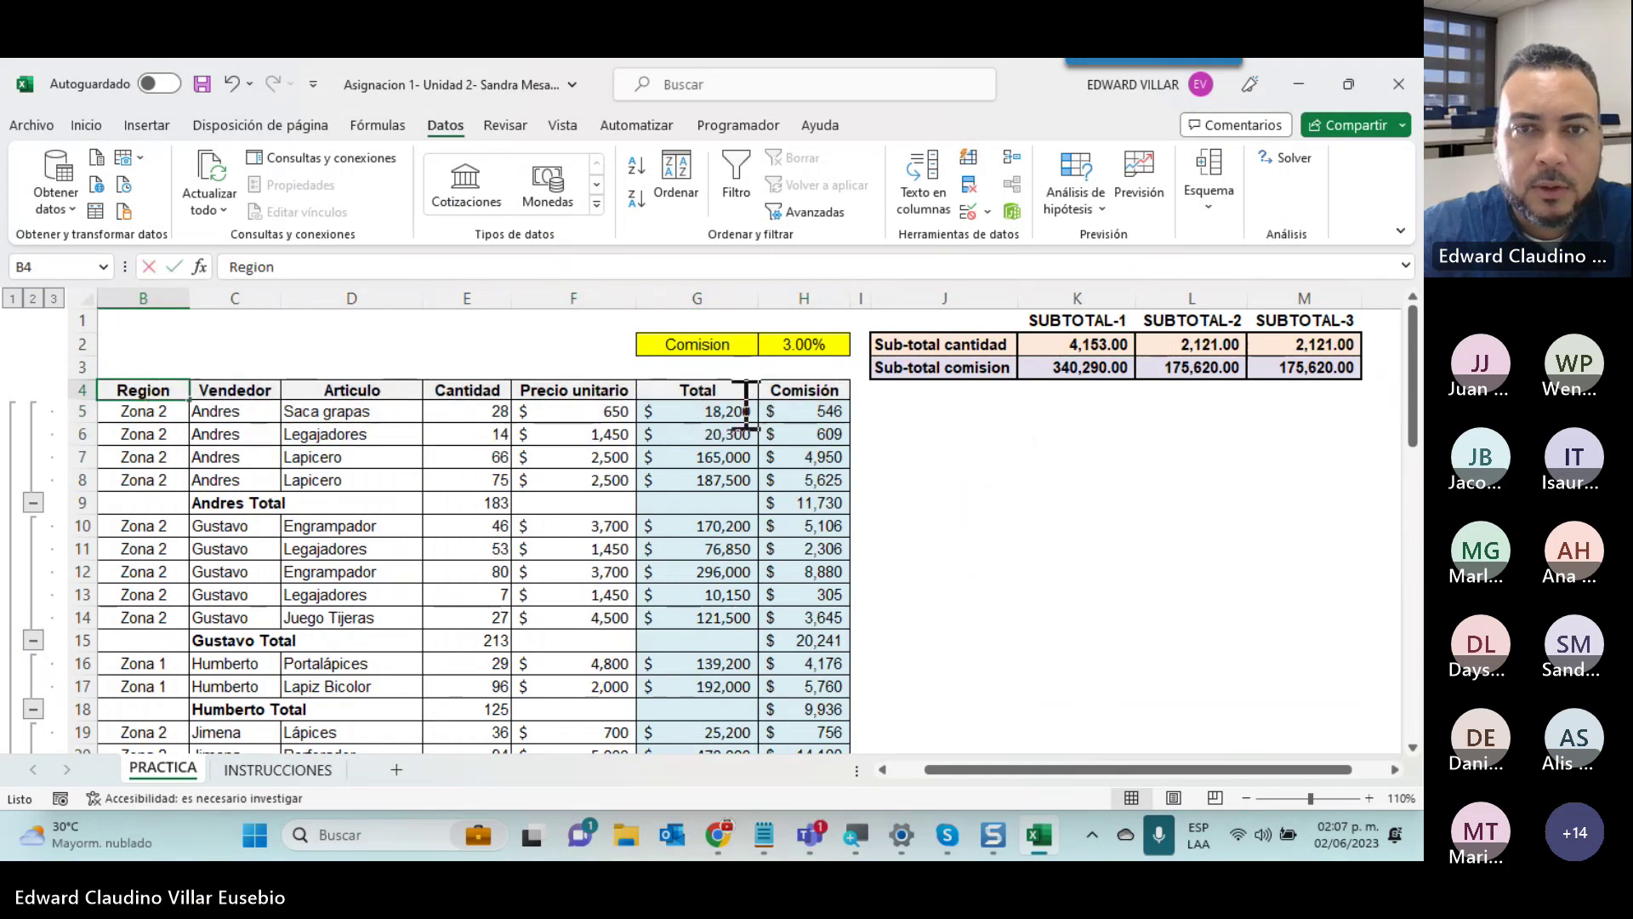
key("F2")
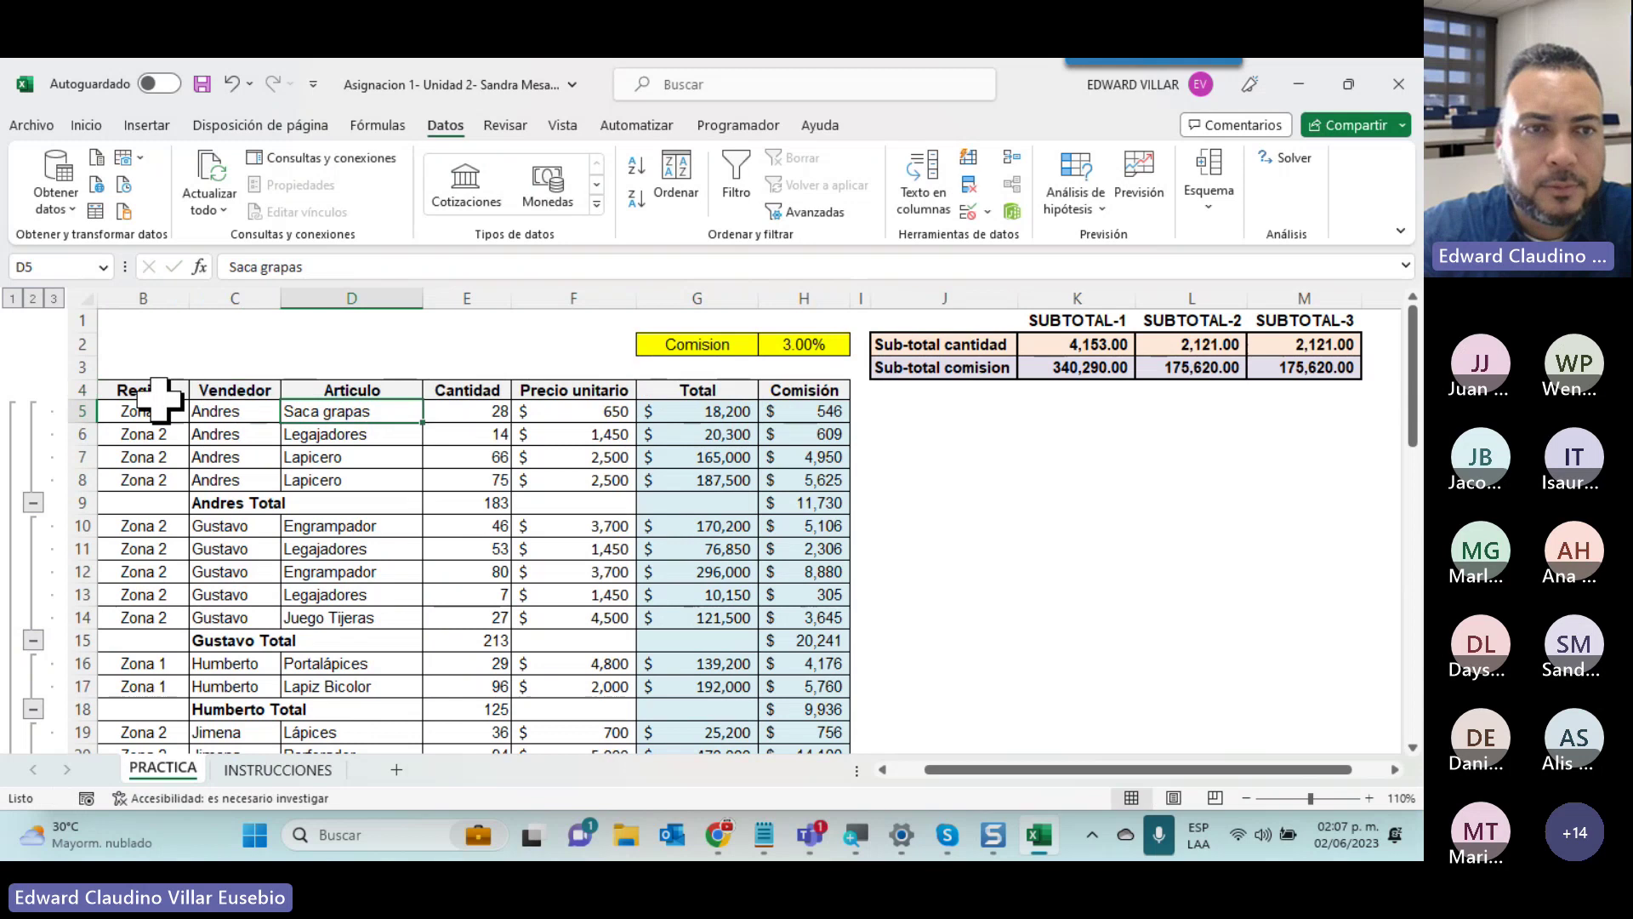
mouse_move(151, 394)
left_mouse_down()
mouse_move(850, 421)
mouse_move(851, 390)
left_mouse_up()
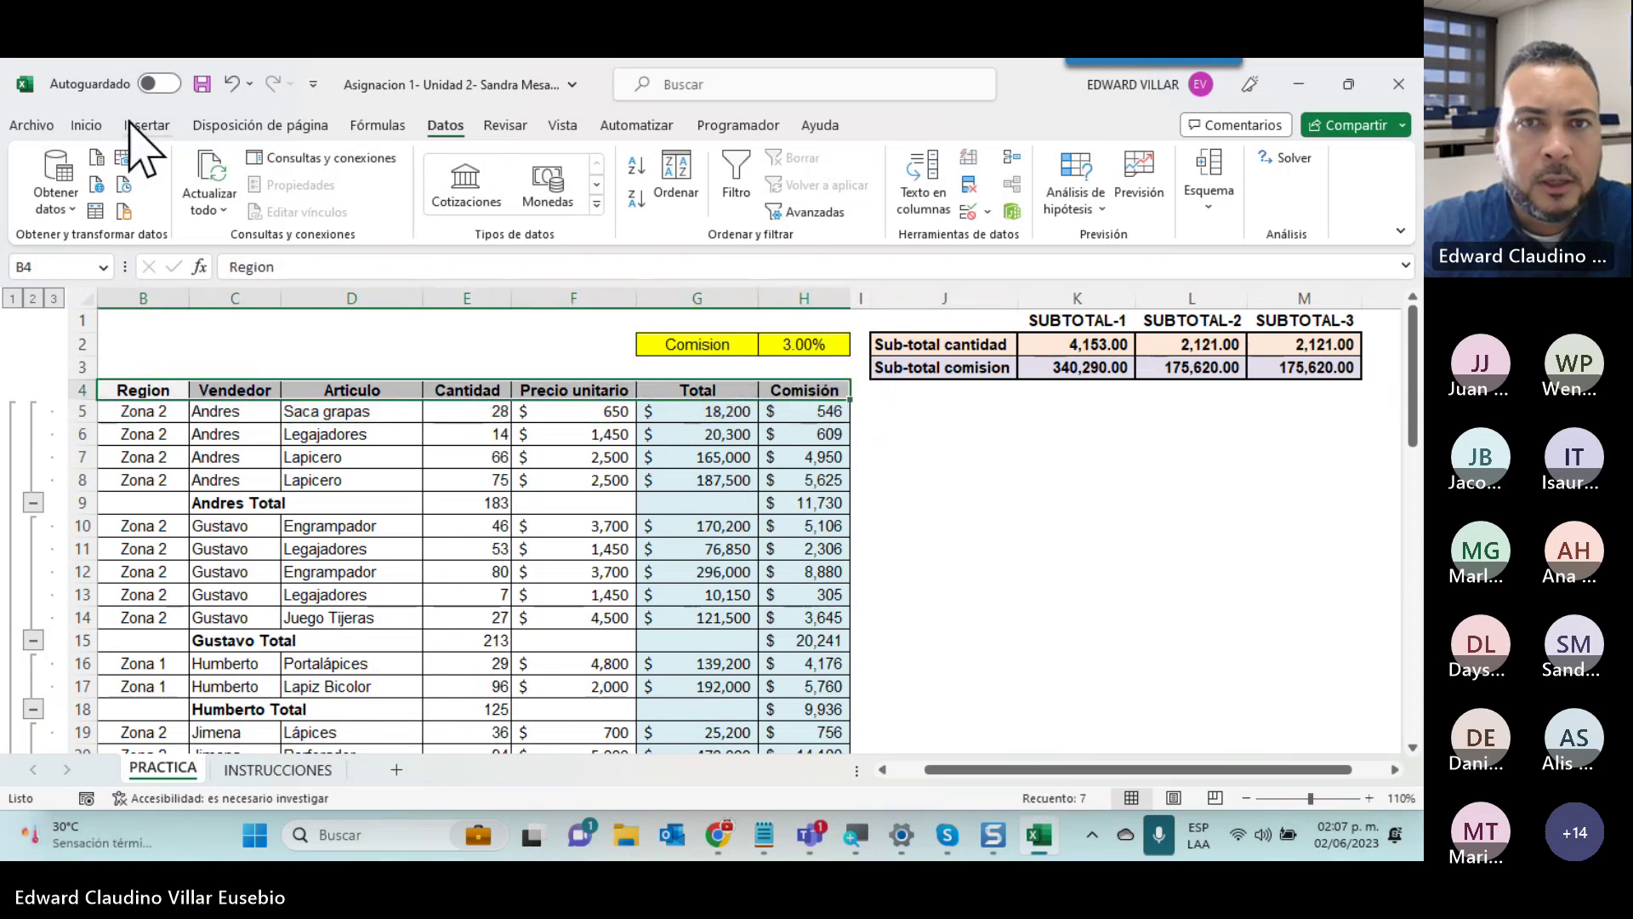
left_click(737, 173)
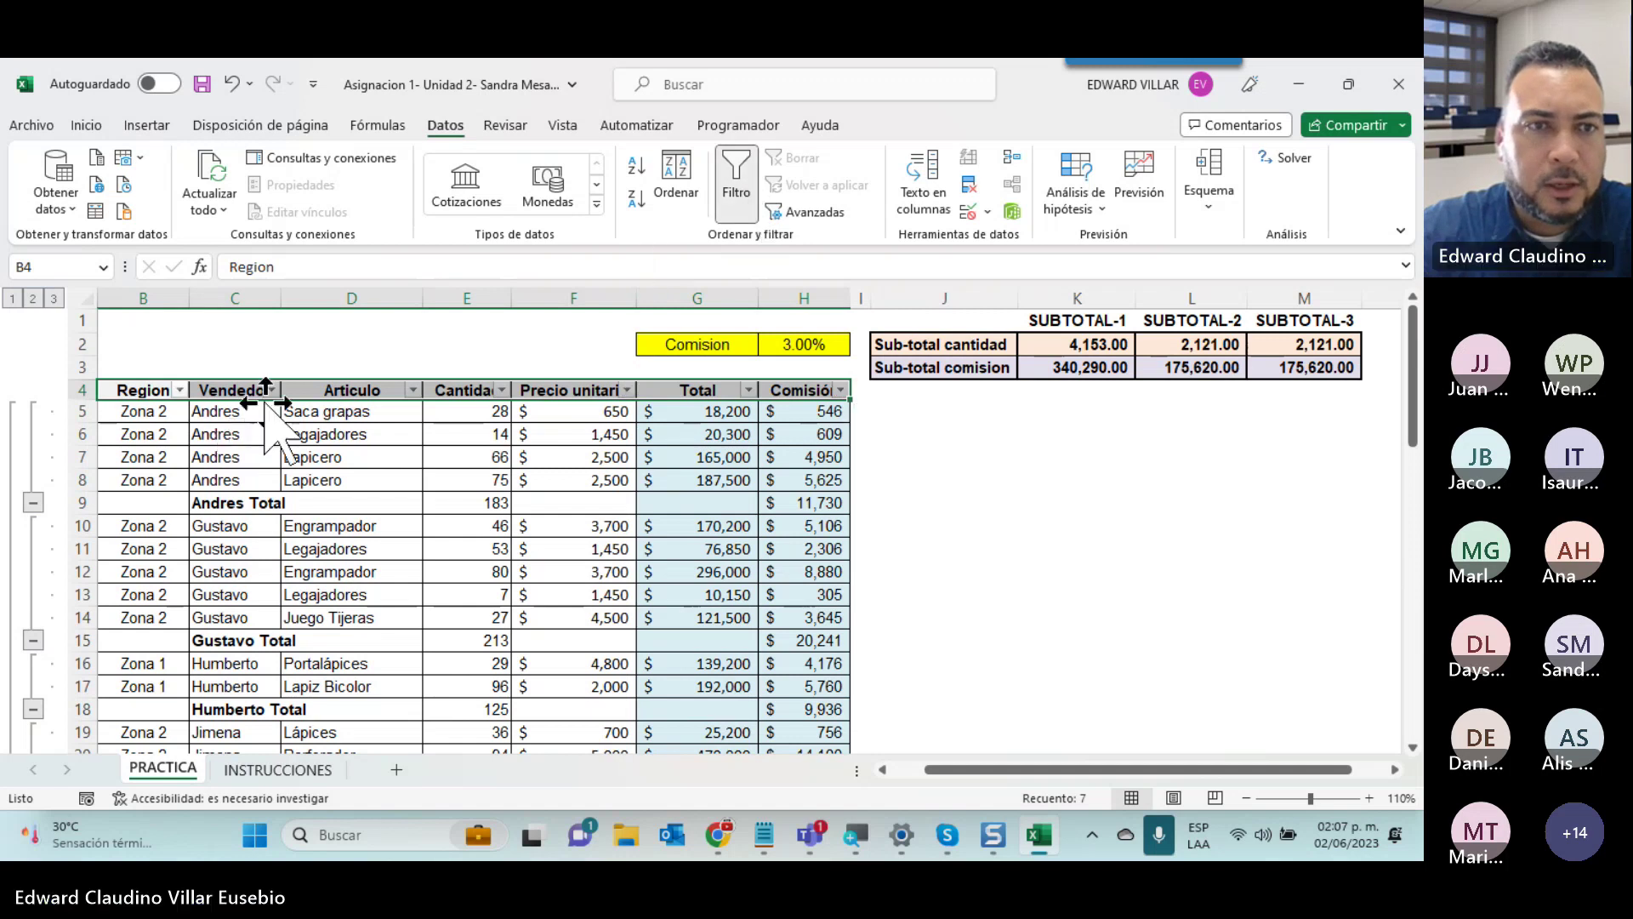
Open the Vendedor filter list and untick Seleccionar todo
left_click(272, 390)
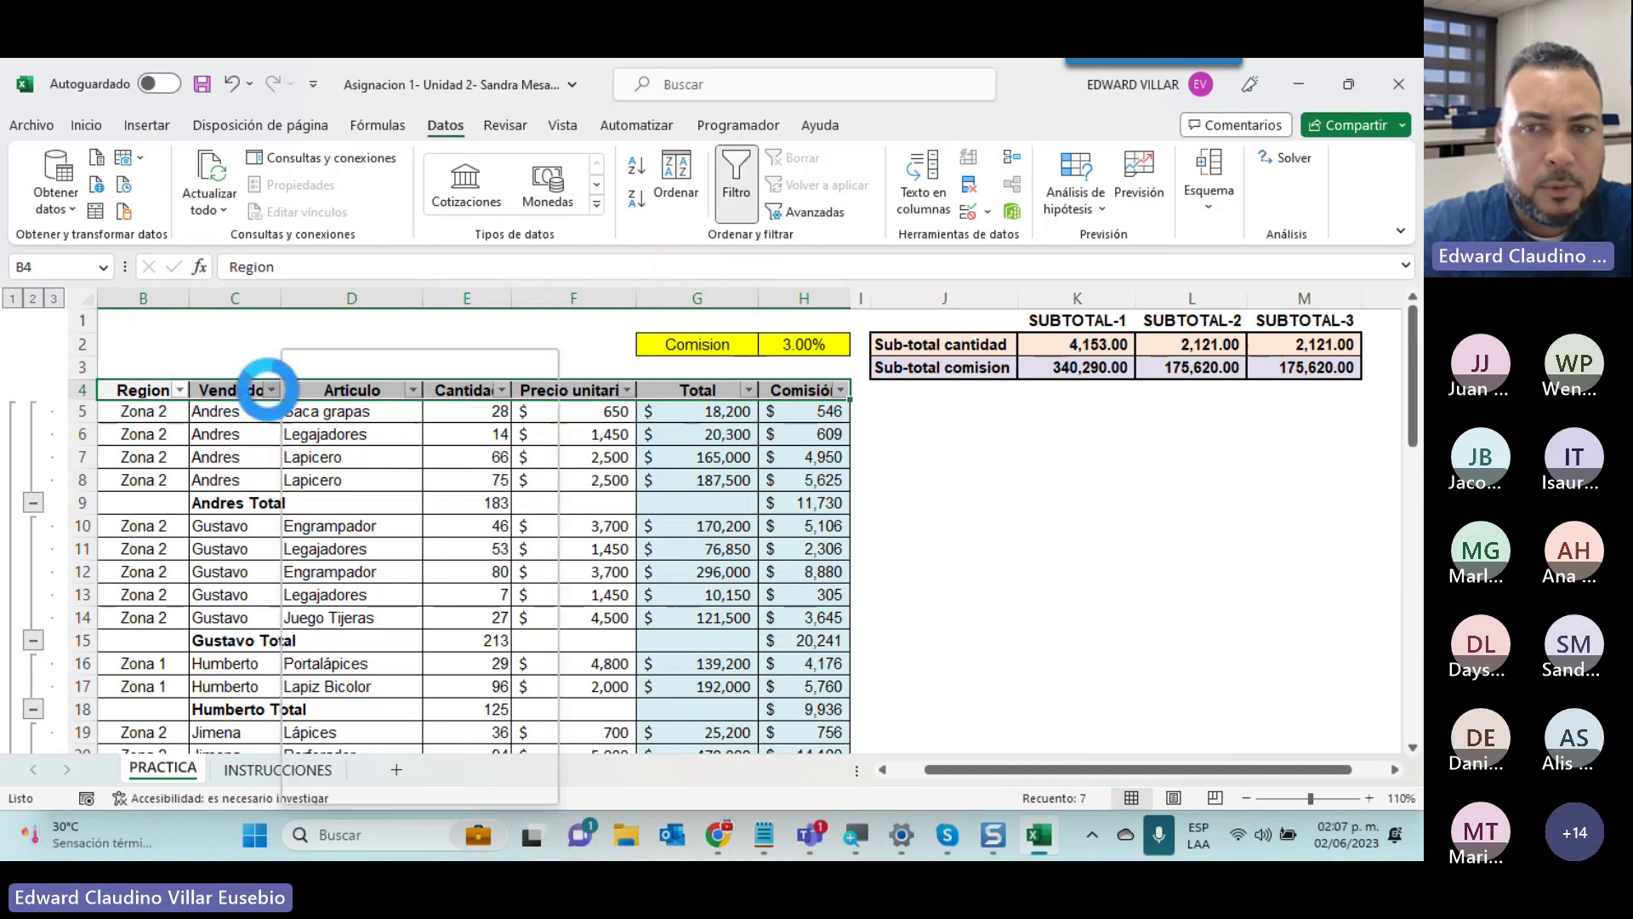
left_click(1269, 643)
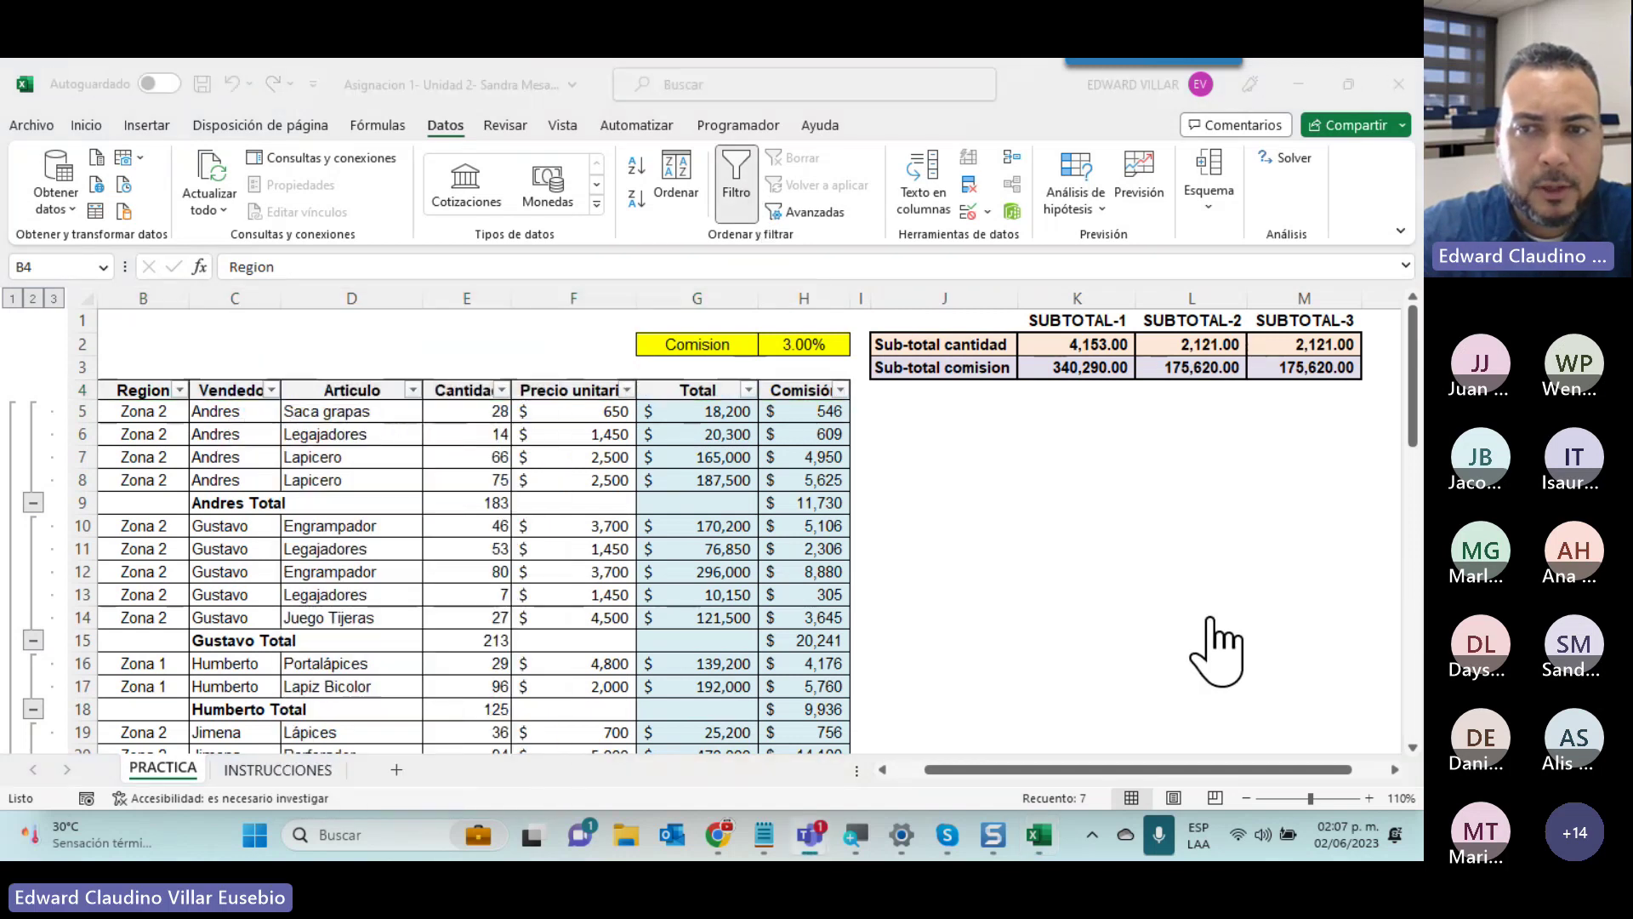
left_click(272, 391)
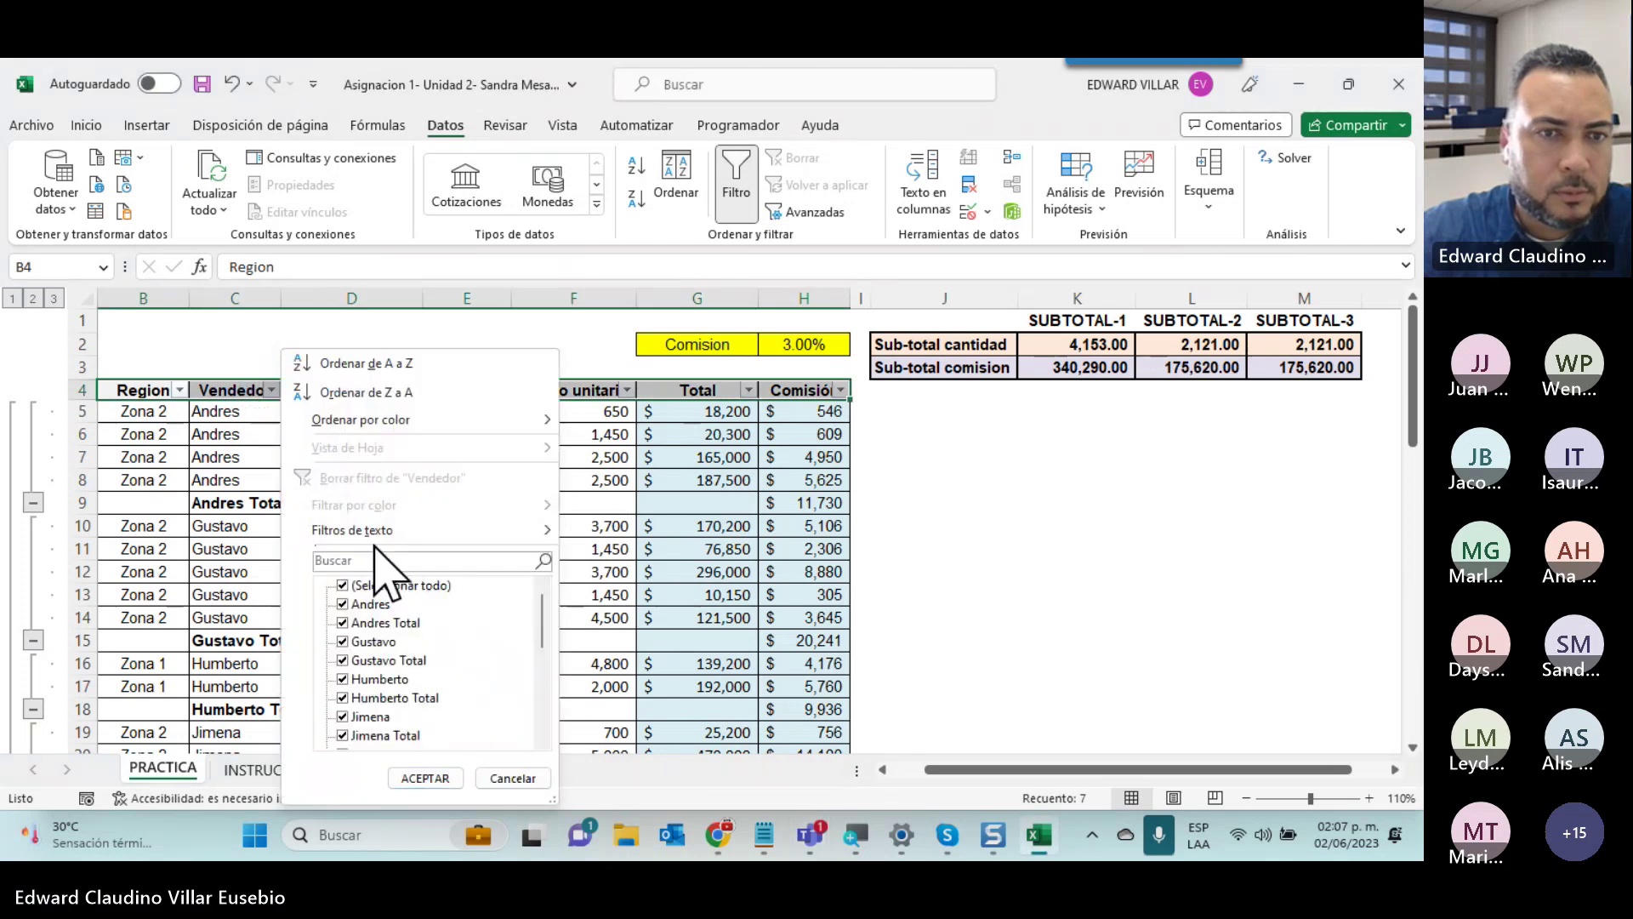
left_click(343, 585)
Filter the table to Andres only and inspect the SUBTOTAL-2 formula in L2
left_click(343, 604)
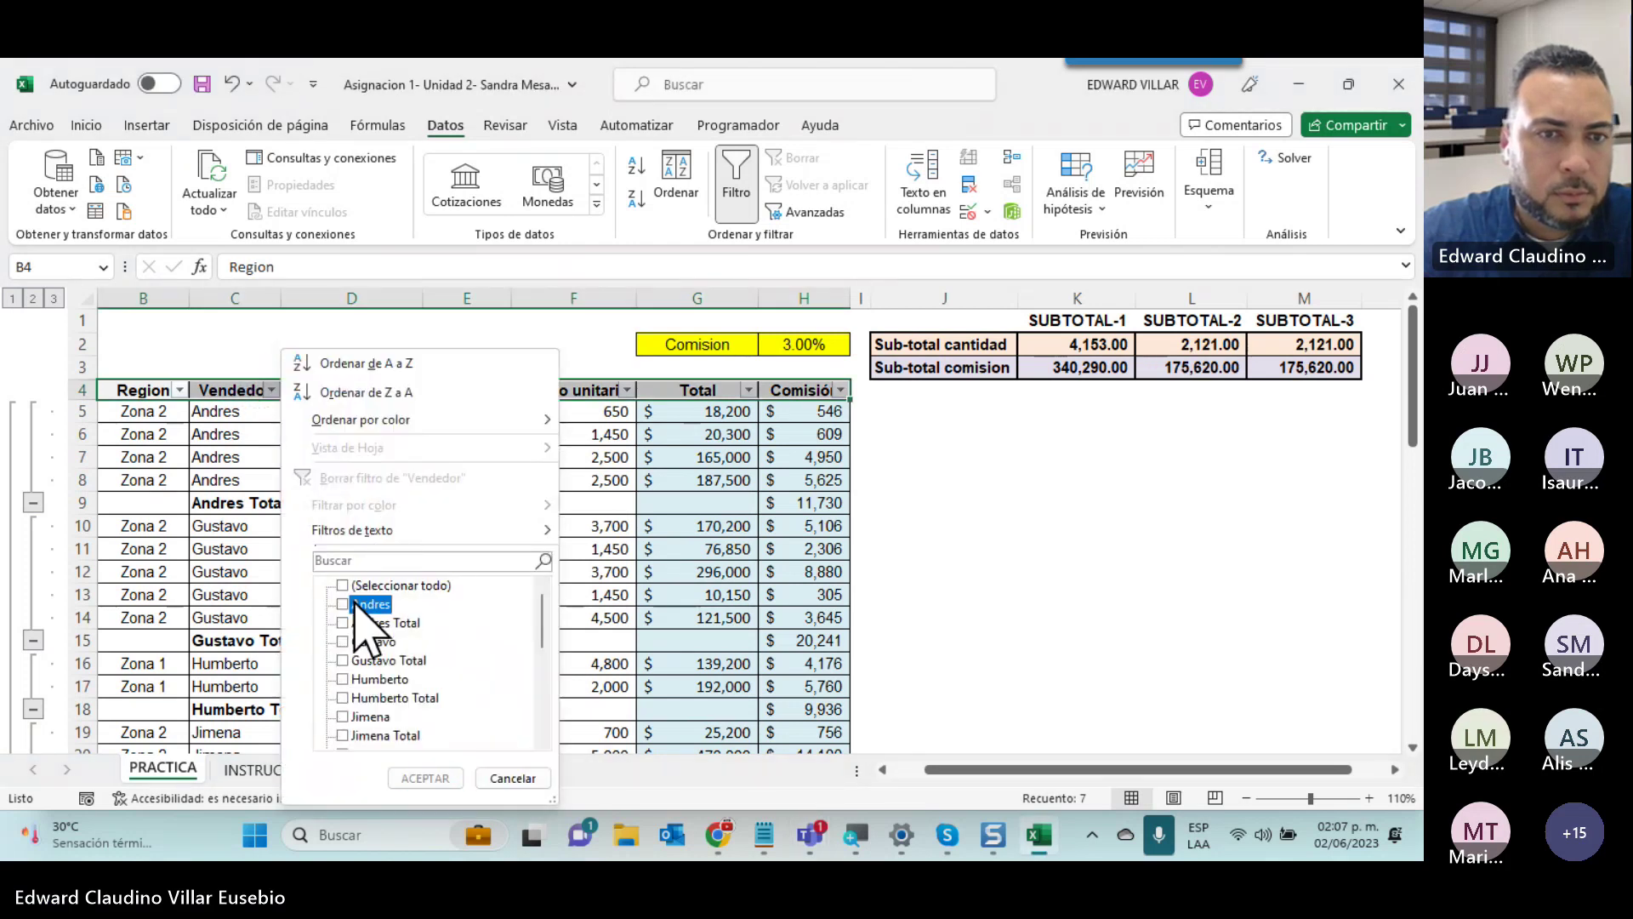
left_click(444, 783)
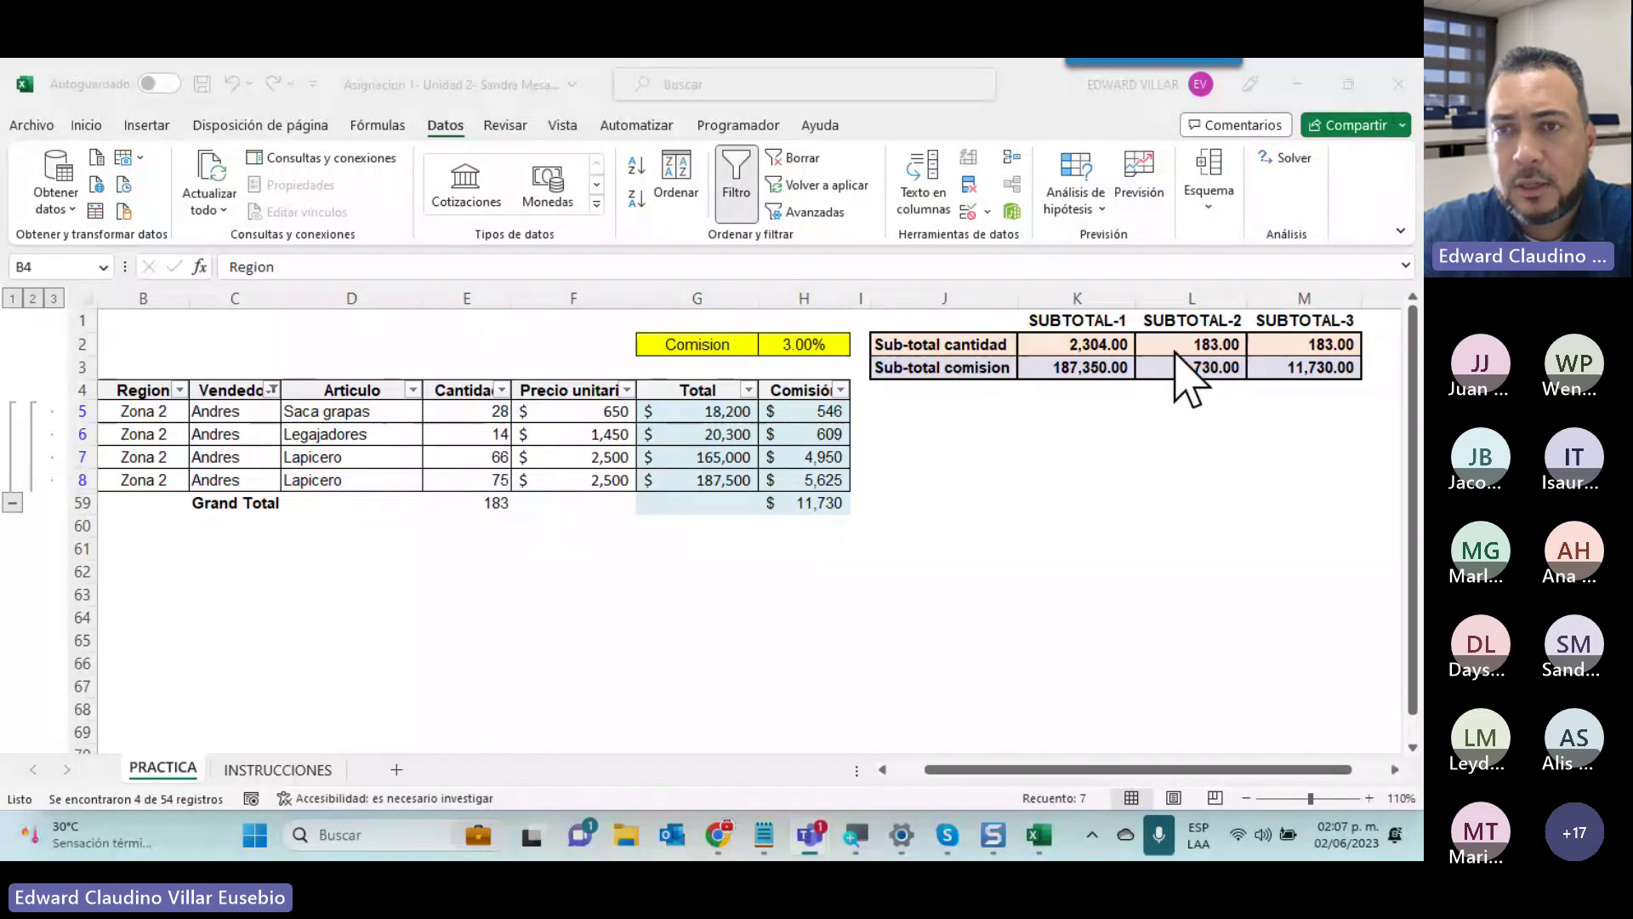
left_click(1174, 345)
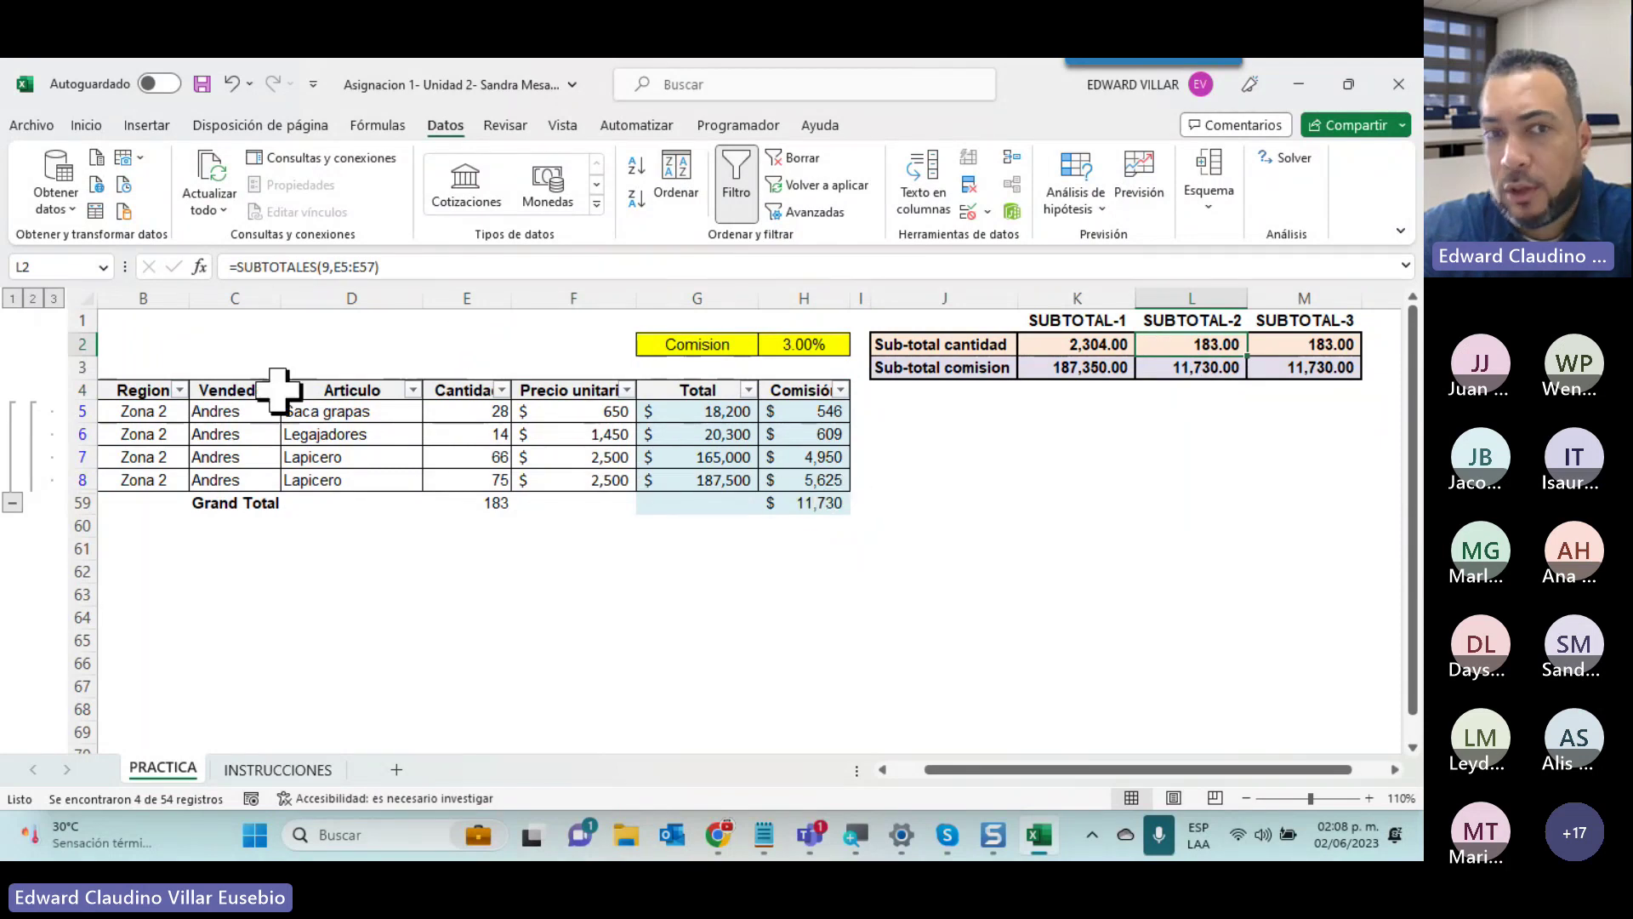
mouse_move(272, 389)
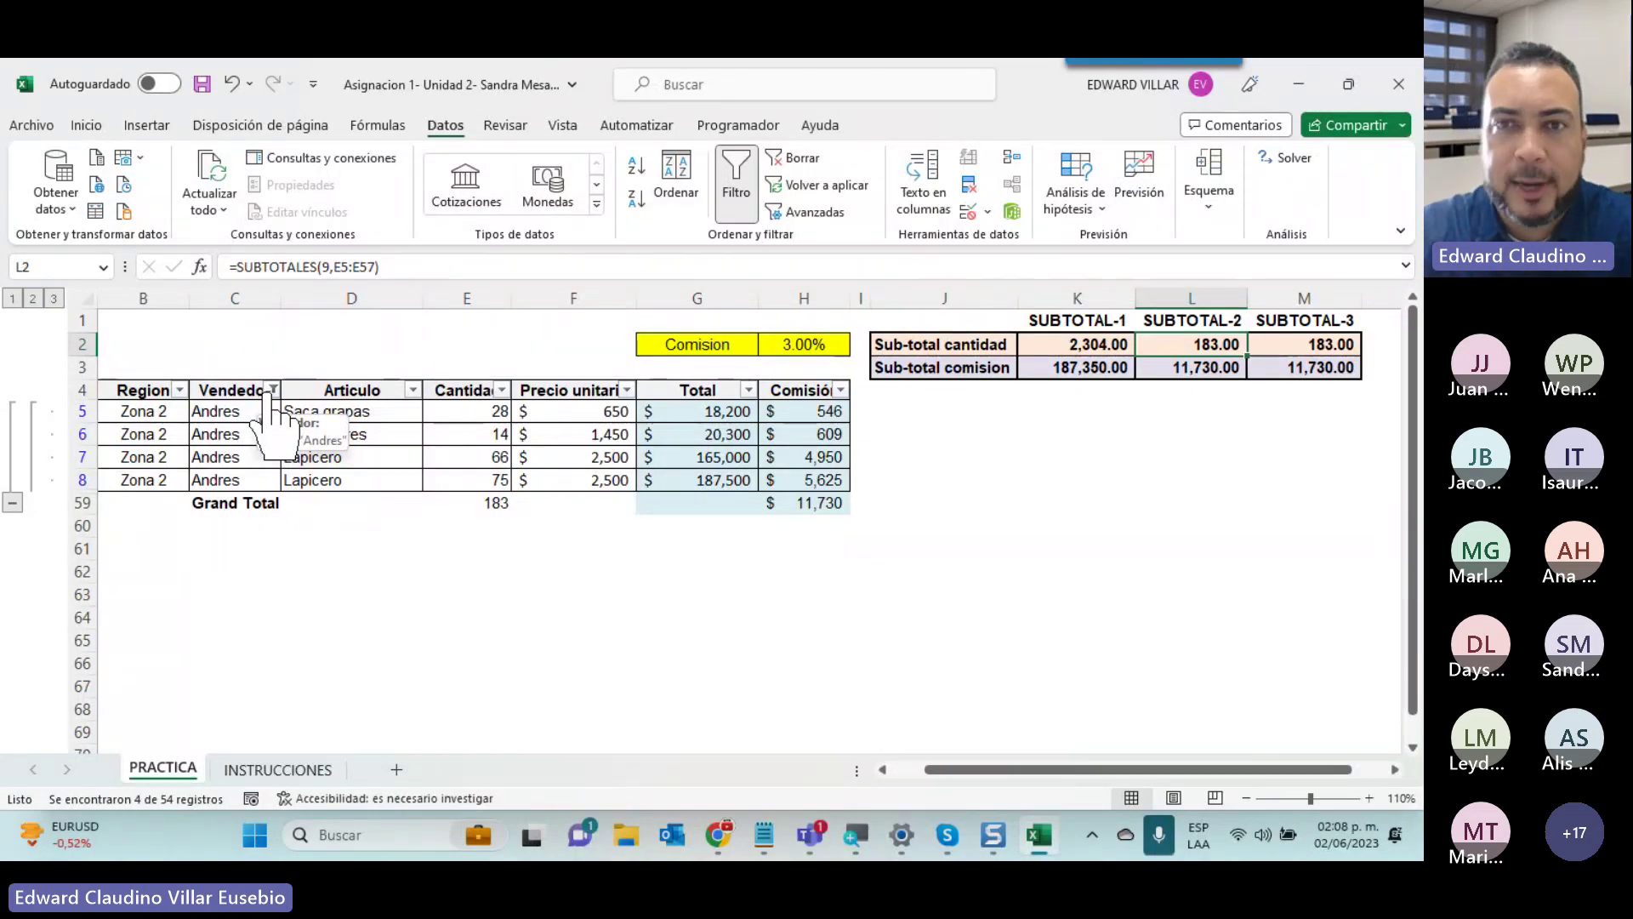
left_click(1225, 200)
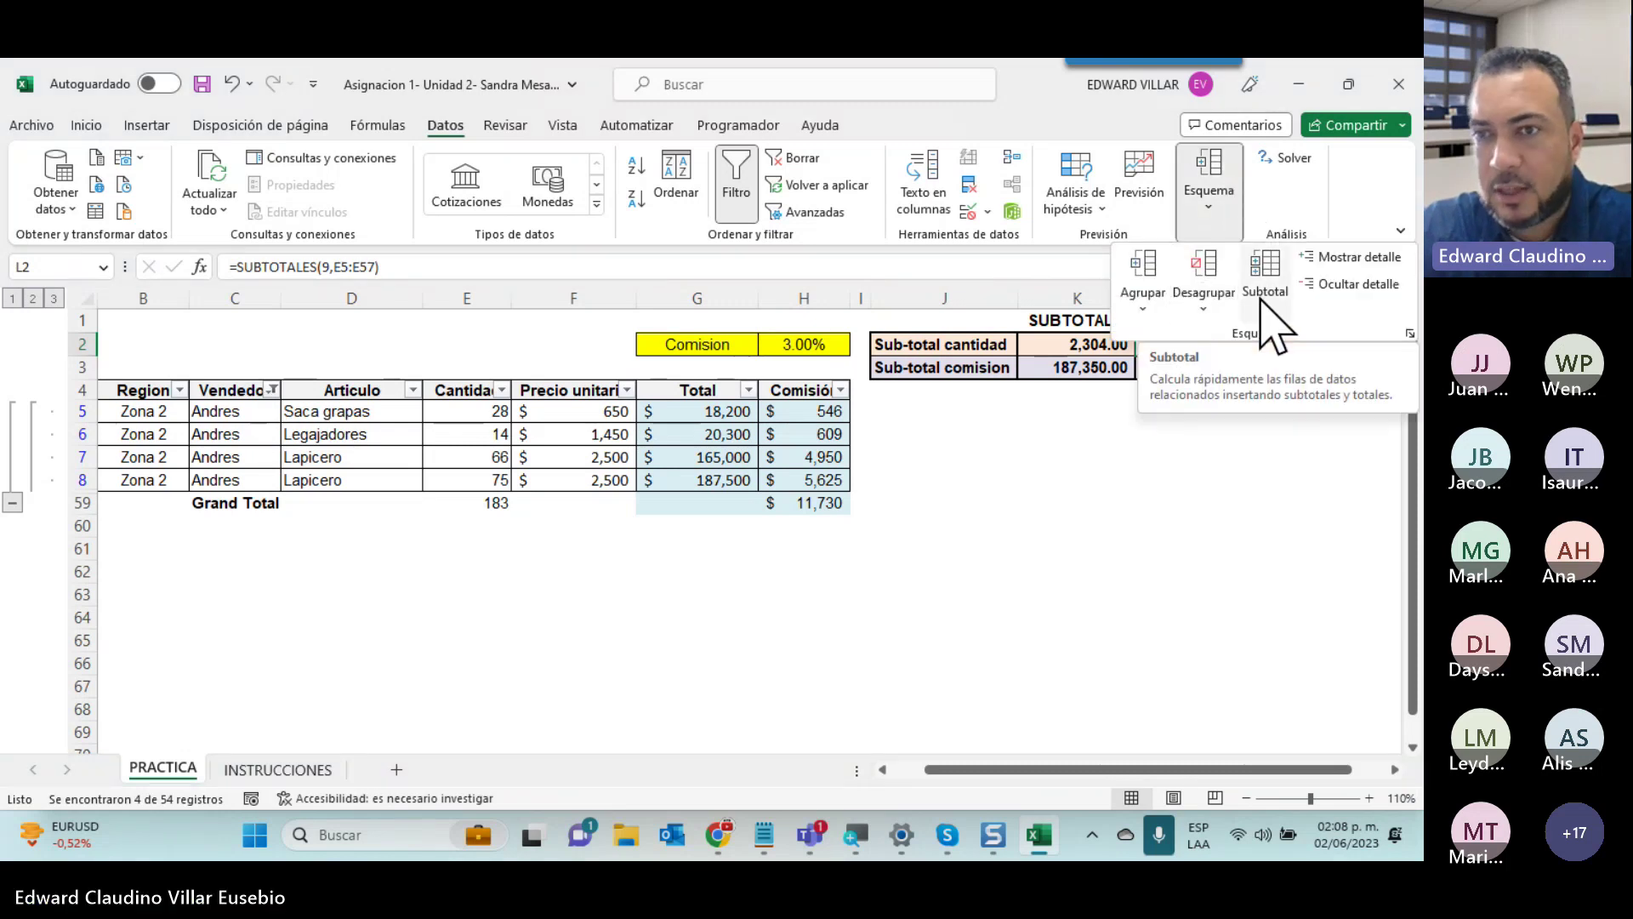
left_click(936, 540)
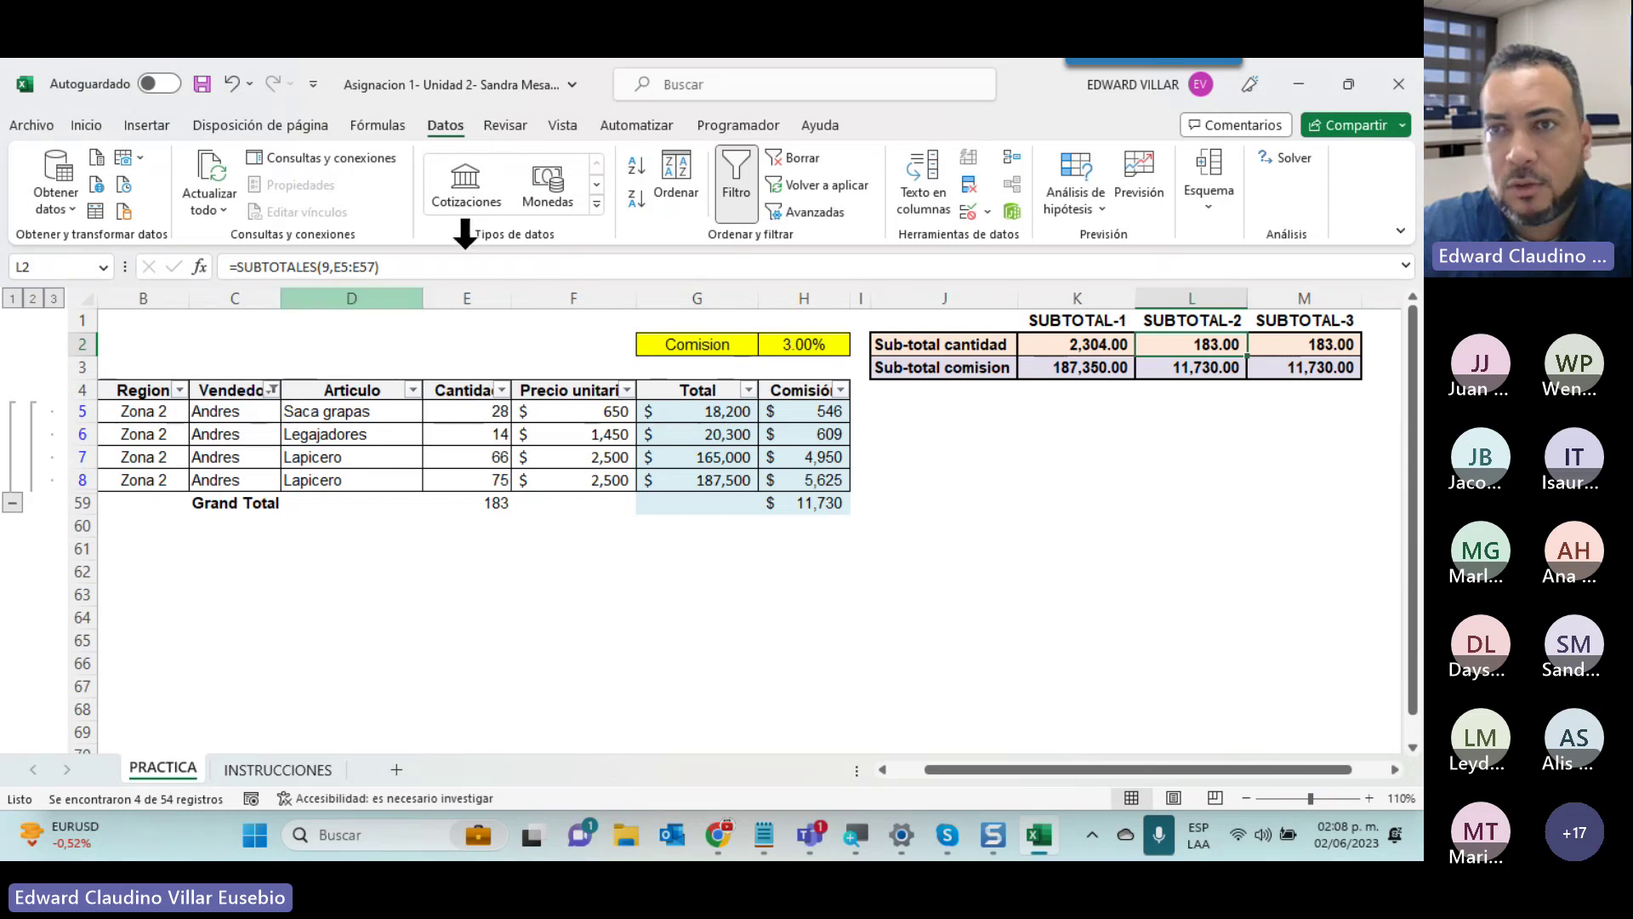
left_click(1202, 203)
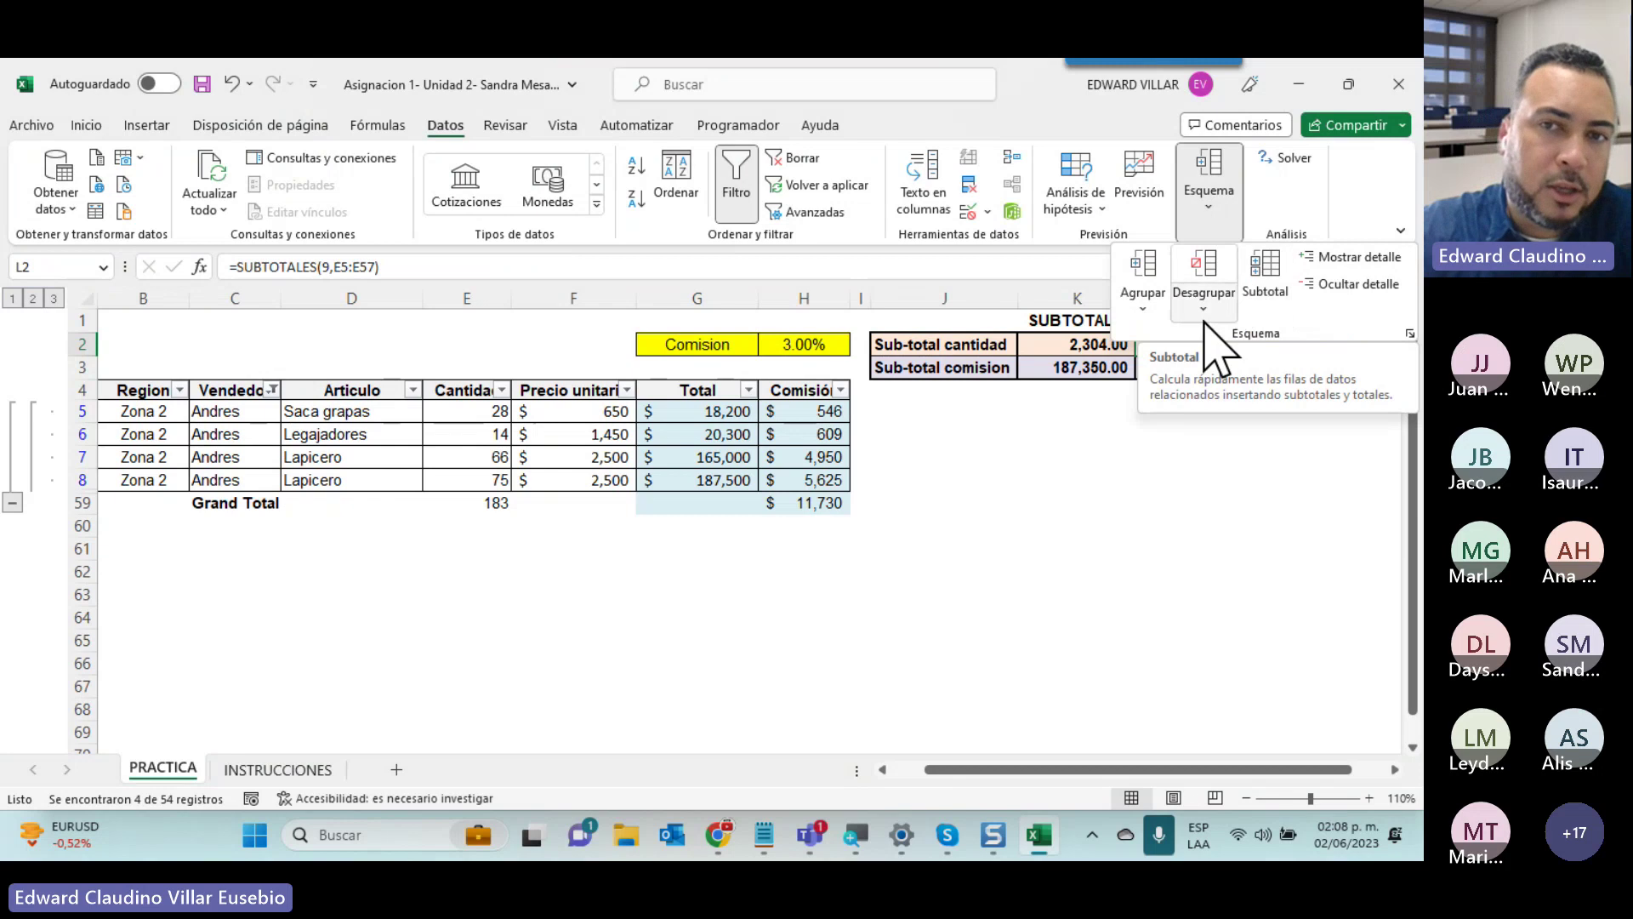
left_click(1078, 412)
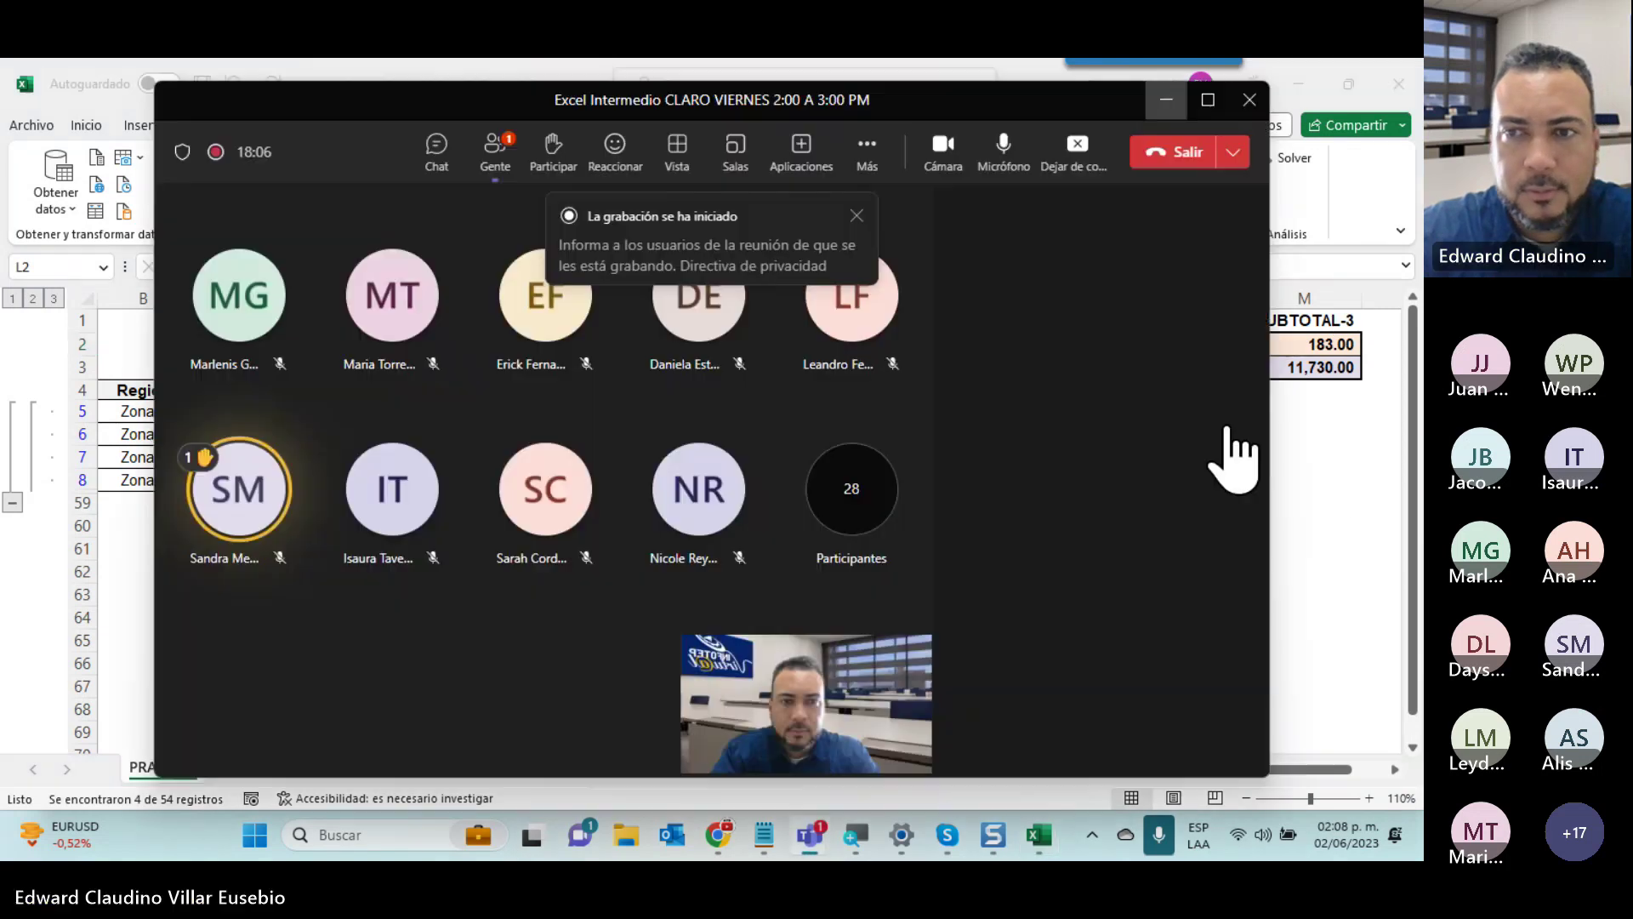
Maximize the Teams meeting, view the Gente participants panel, then minimize Teams
left_click(1208, 100)
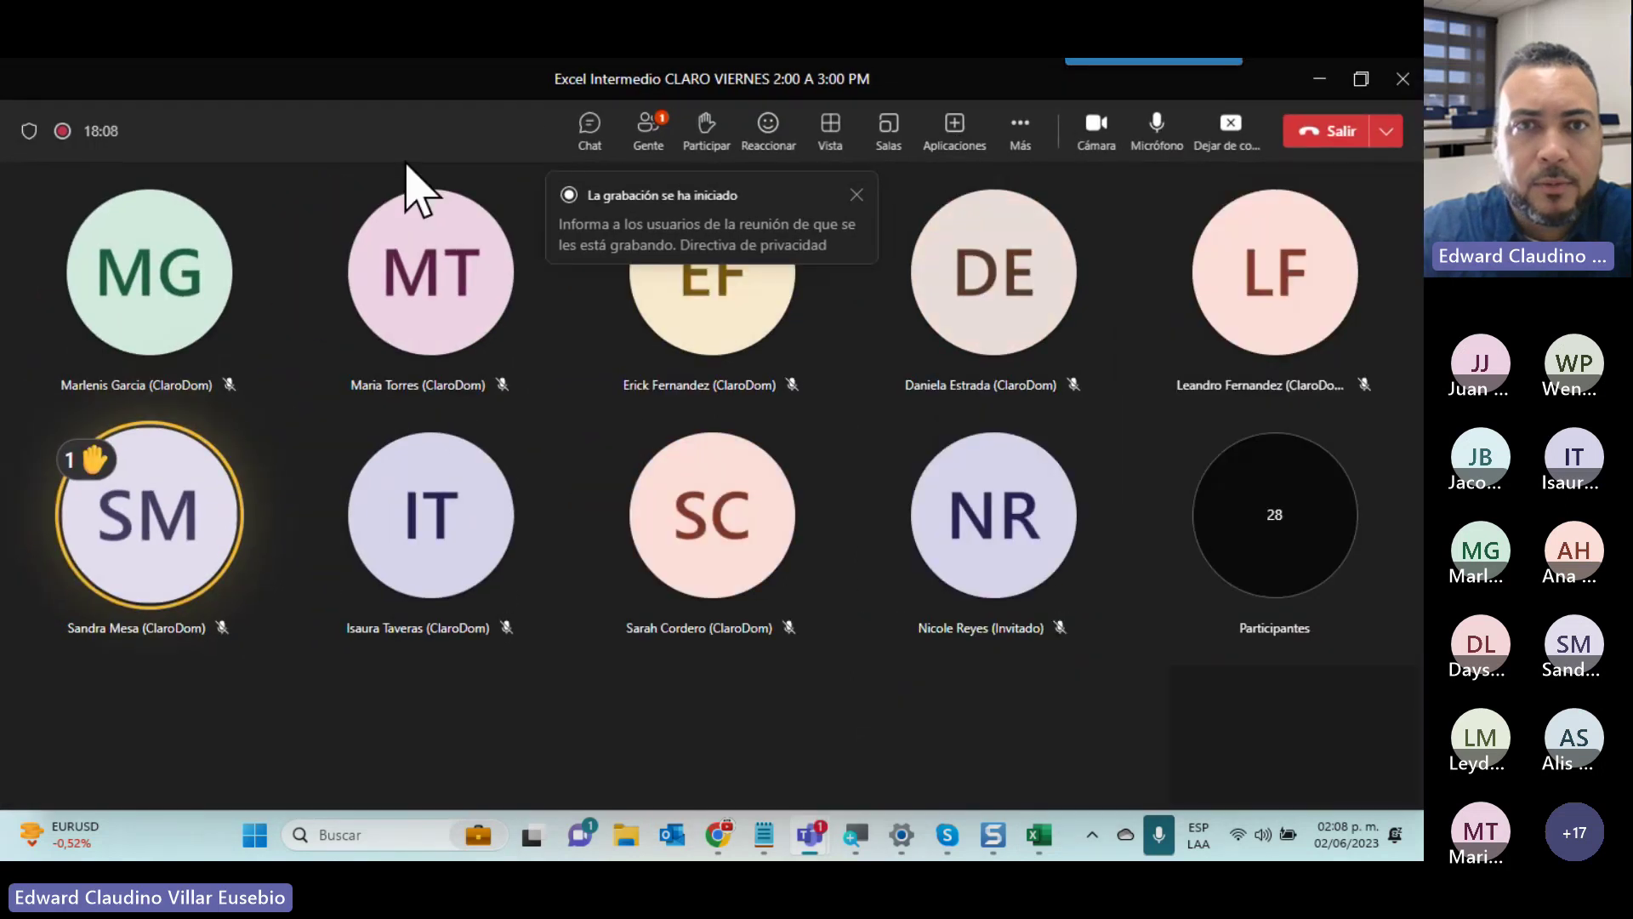
left_click(656, 128)
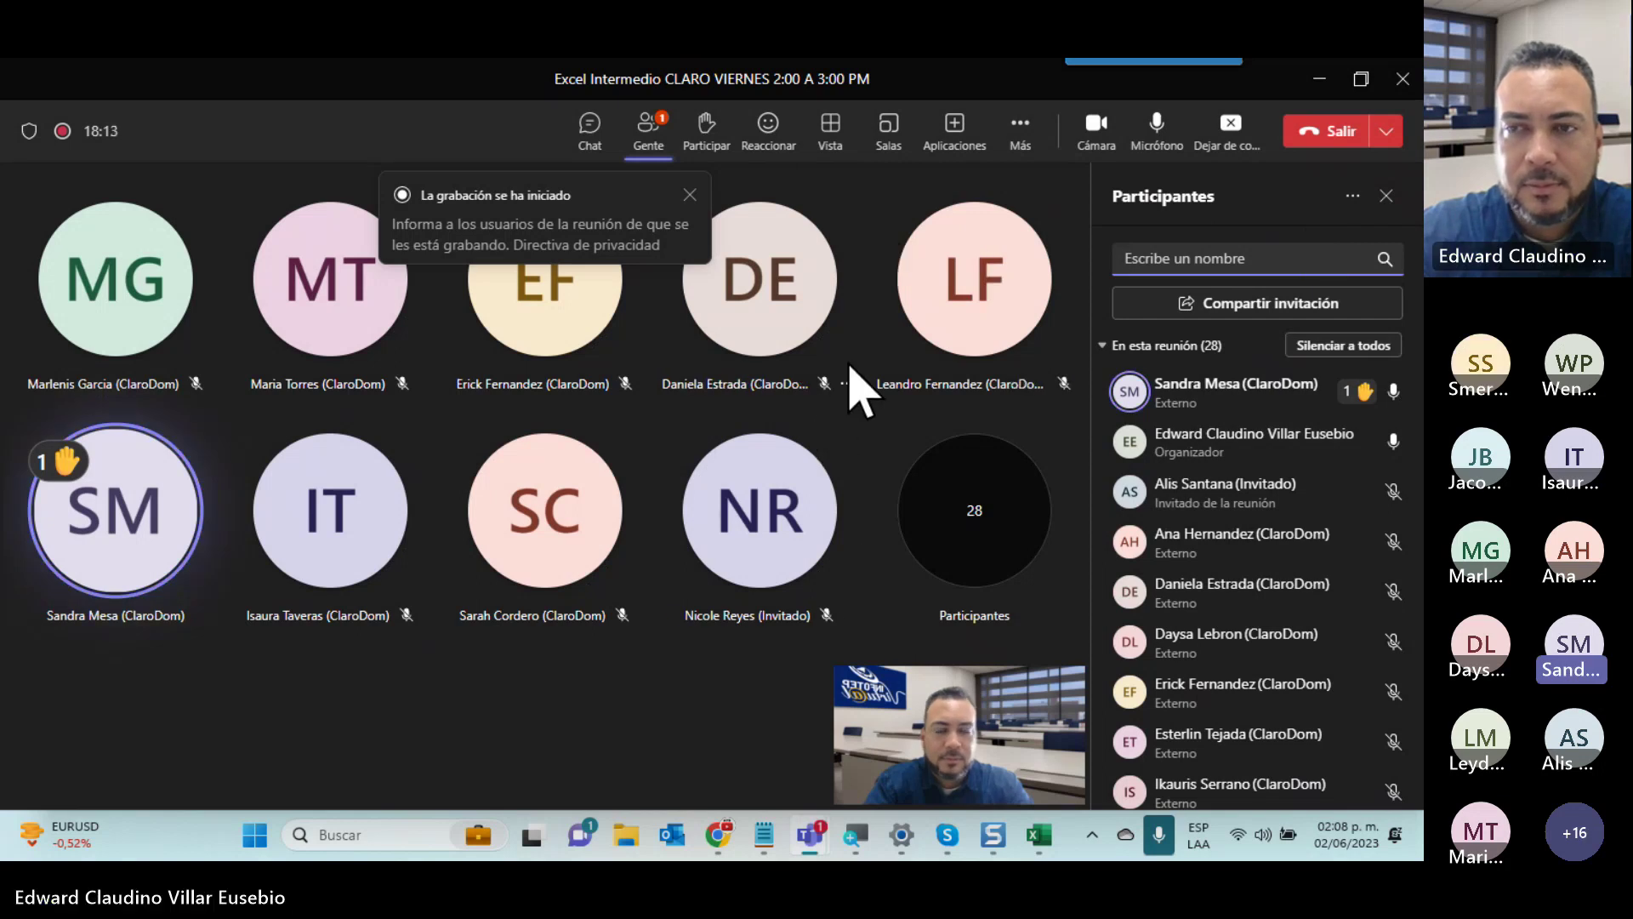
left_click(1318, 85)
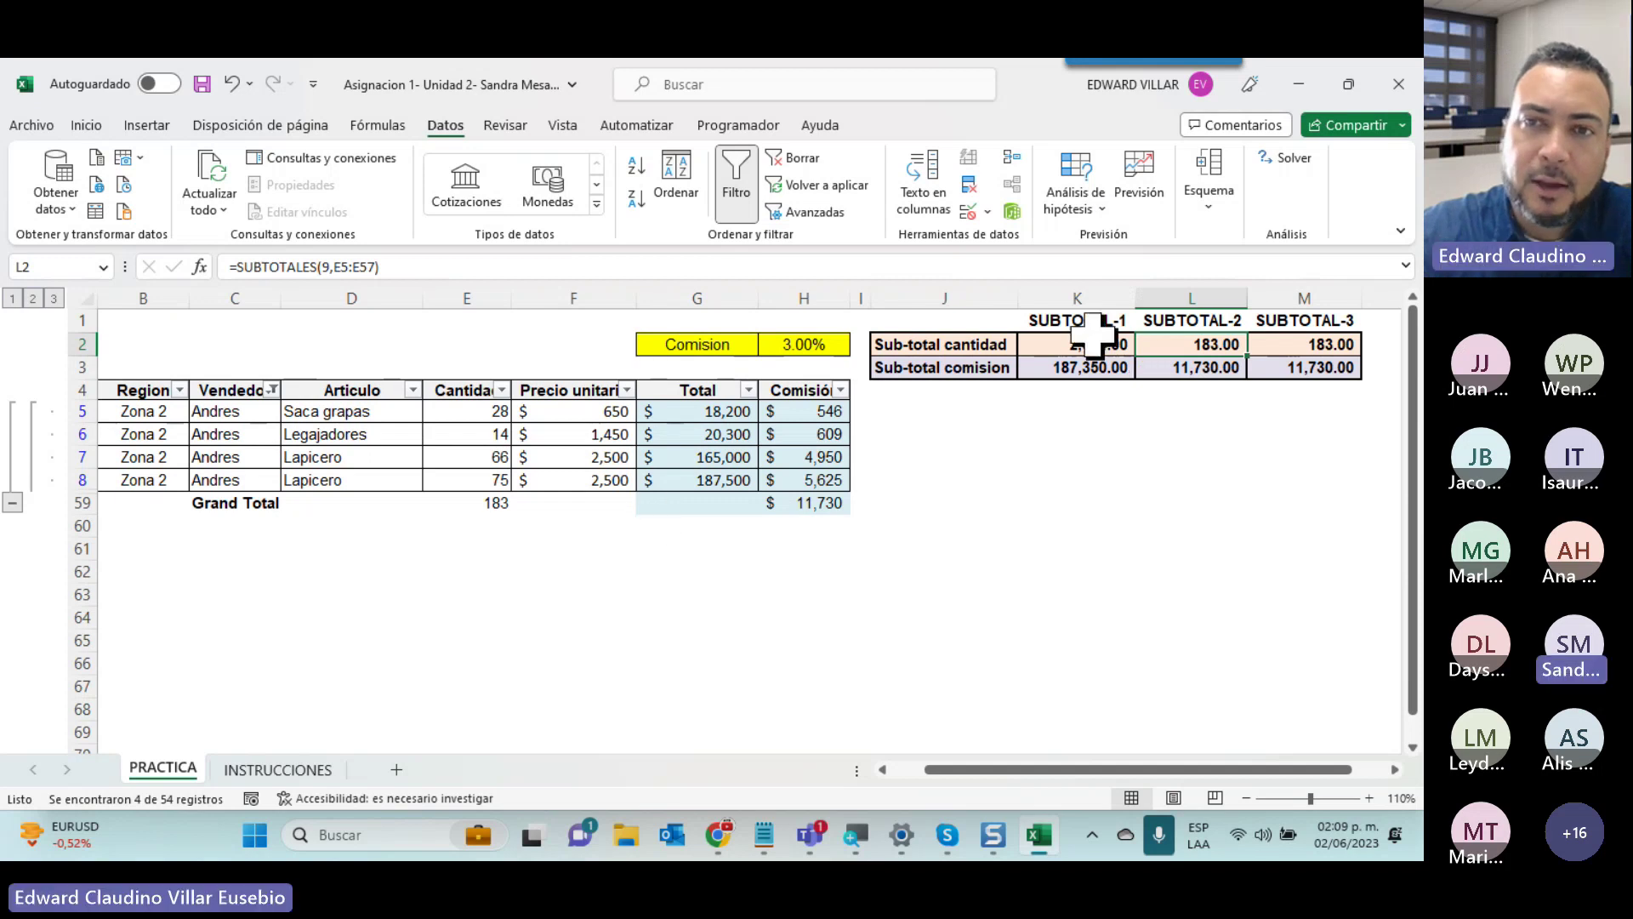
Close the student's workbook without saving and minimize the empty Excel window
left_click_drag(1076, 349, 1079, 393)
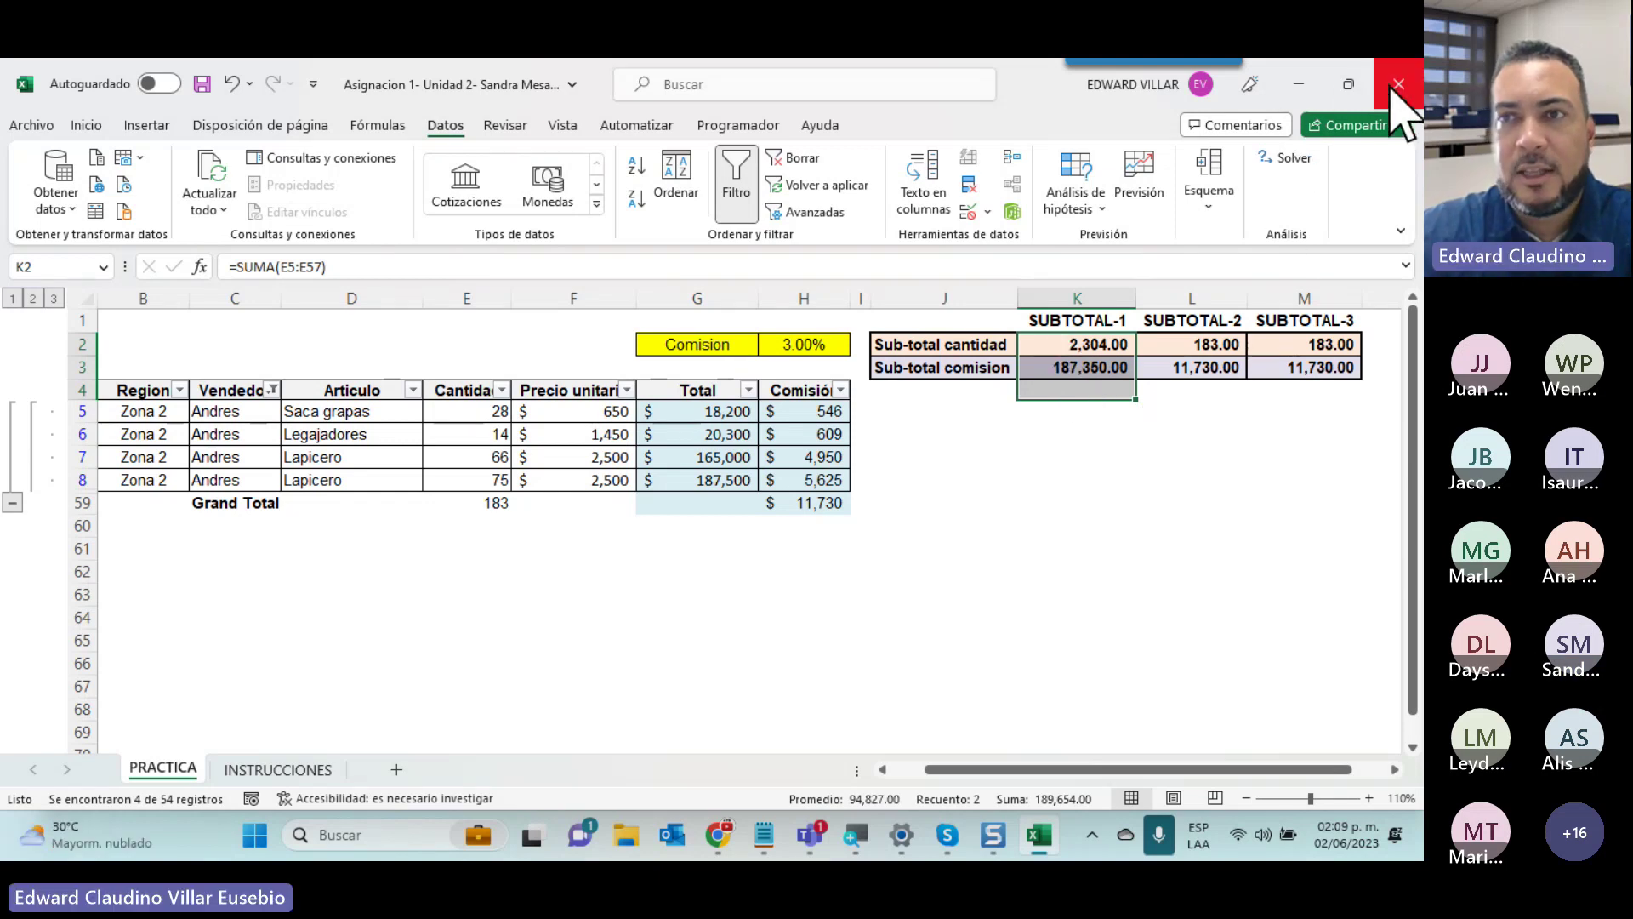
left_click(1399, 83)
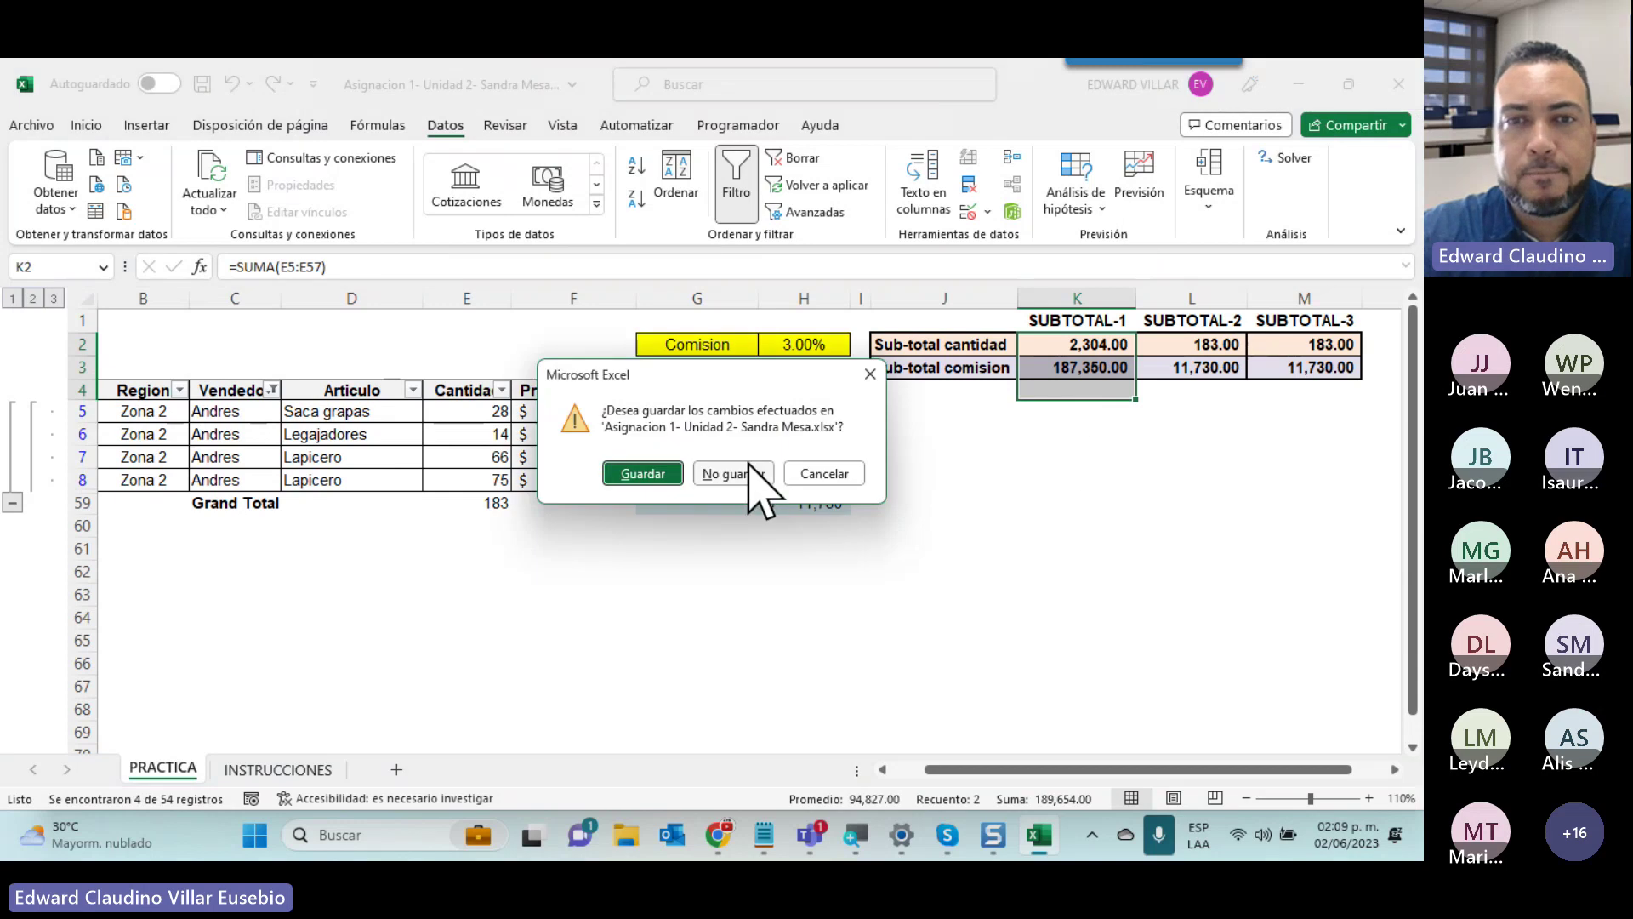
left_click(749, 466)
left_click(1297, 84)
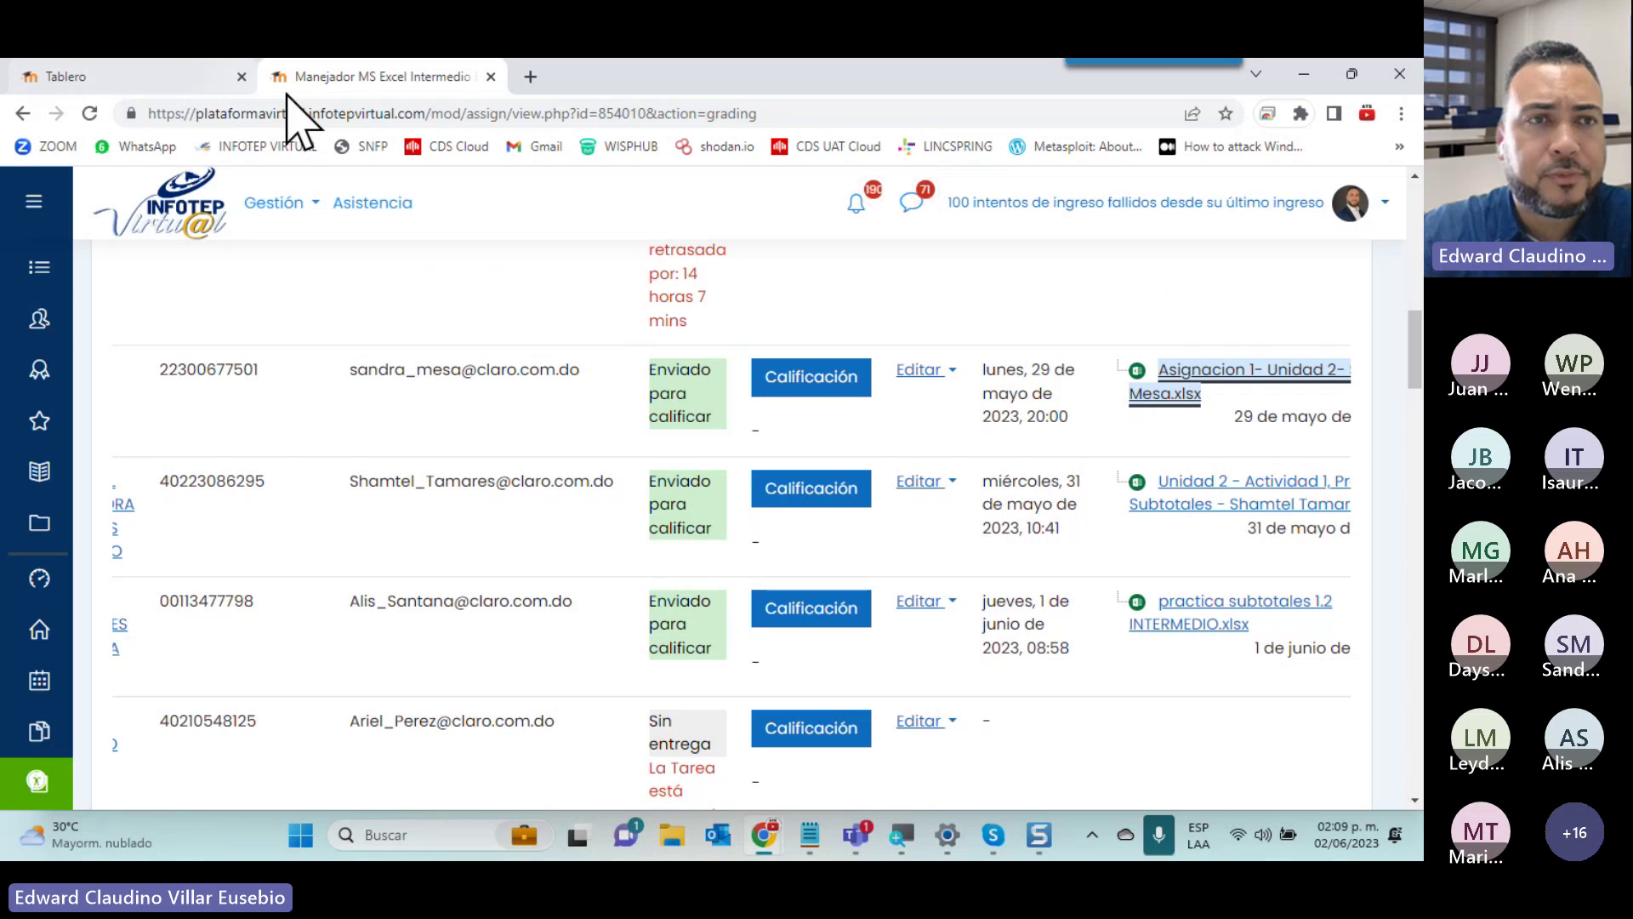
Return to the course page and open the week 4 section
scroll(770, 575, "up", 5)
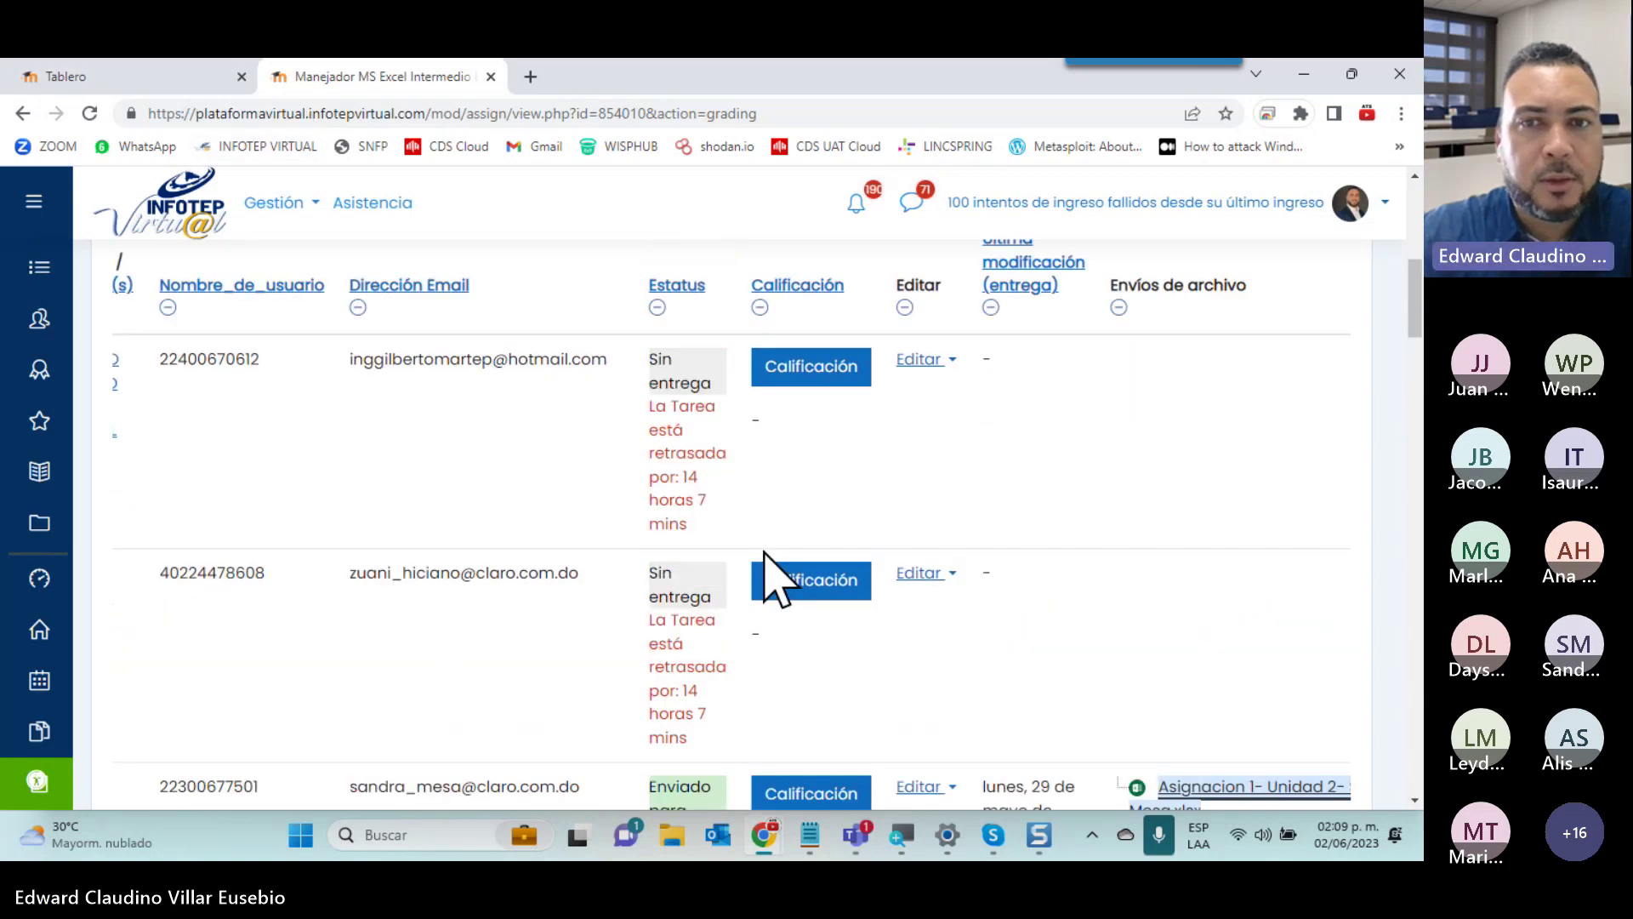
scroll(770, 574, "up", 5)
left_click(1036, 375)
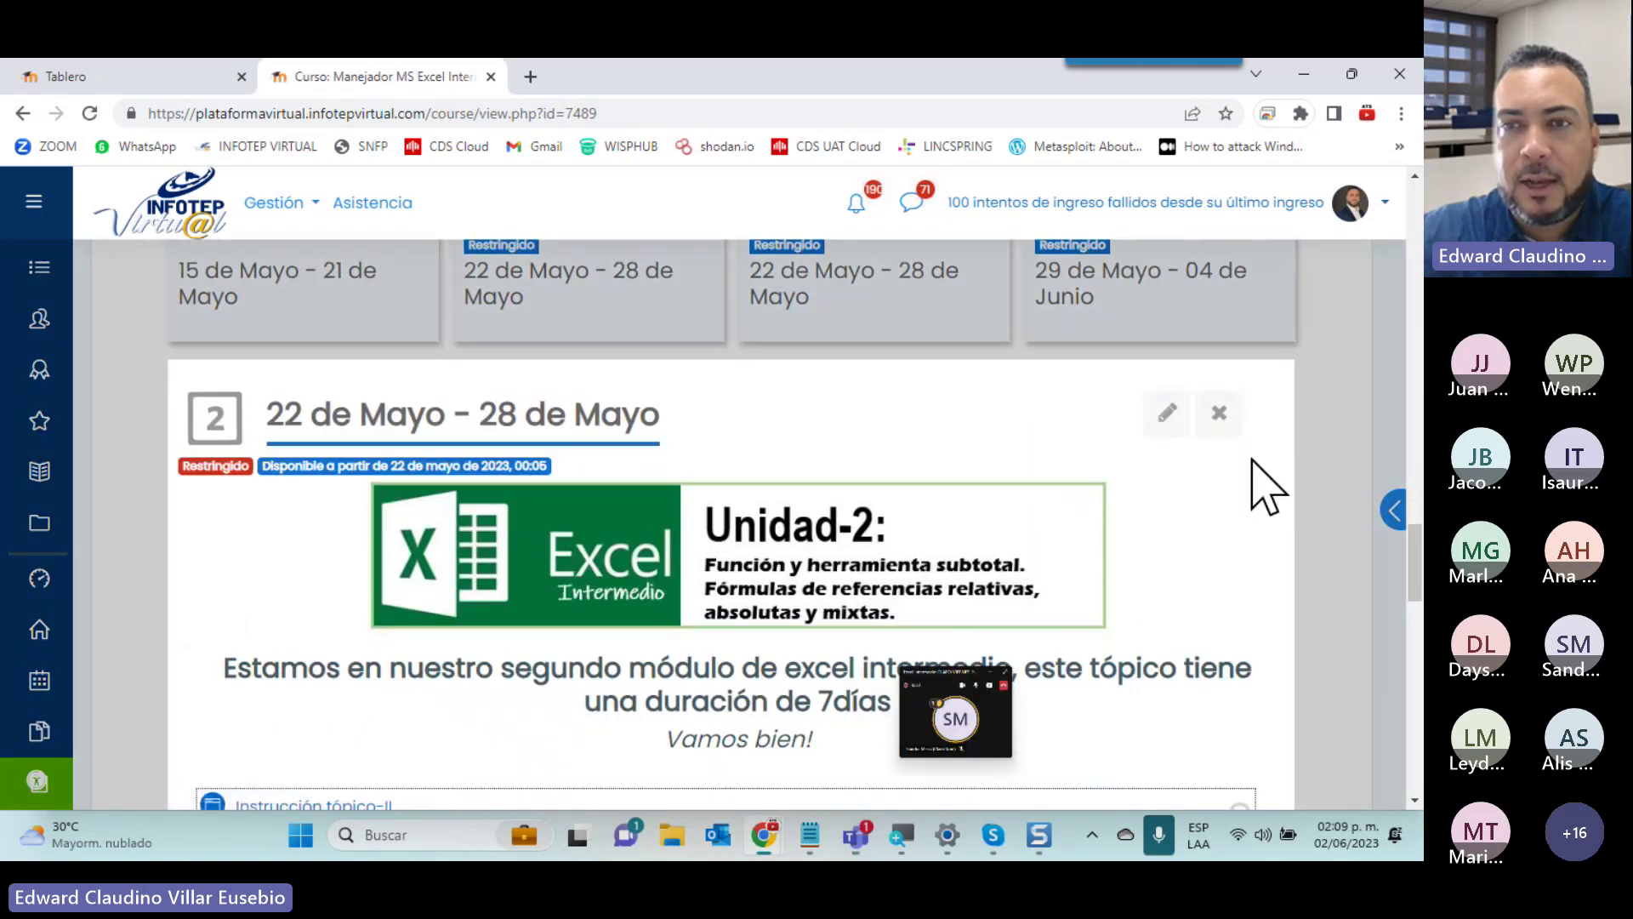
scroll(1233, 510, "up", 2)
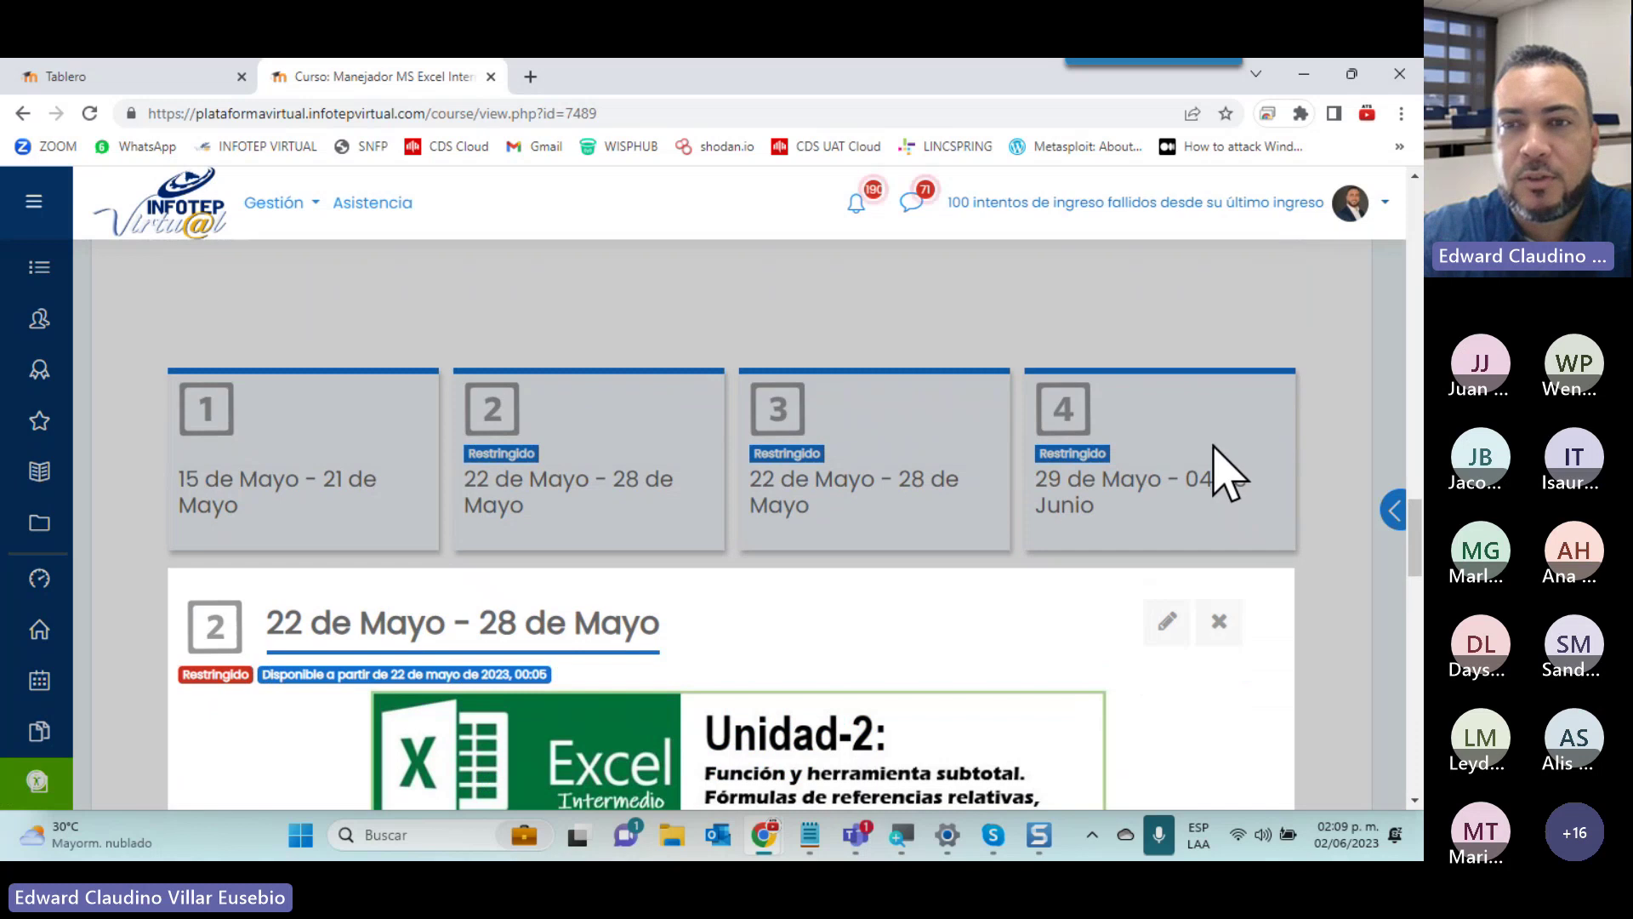
left_click(1222, 476)
Open the 29 de Mayo - 04 de Junio section 5 and scroll to its Validación de Datos video
scroll(1221, 476, "down", 2)
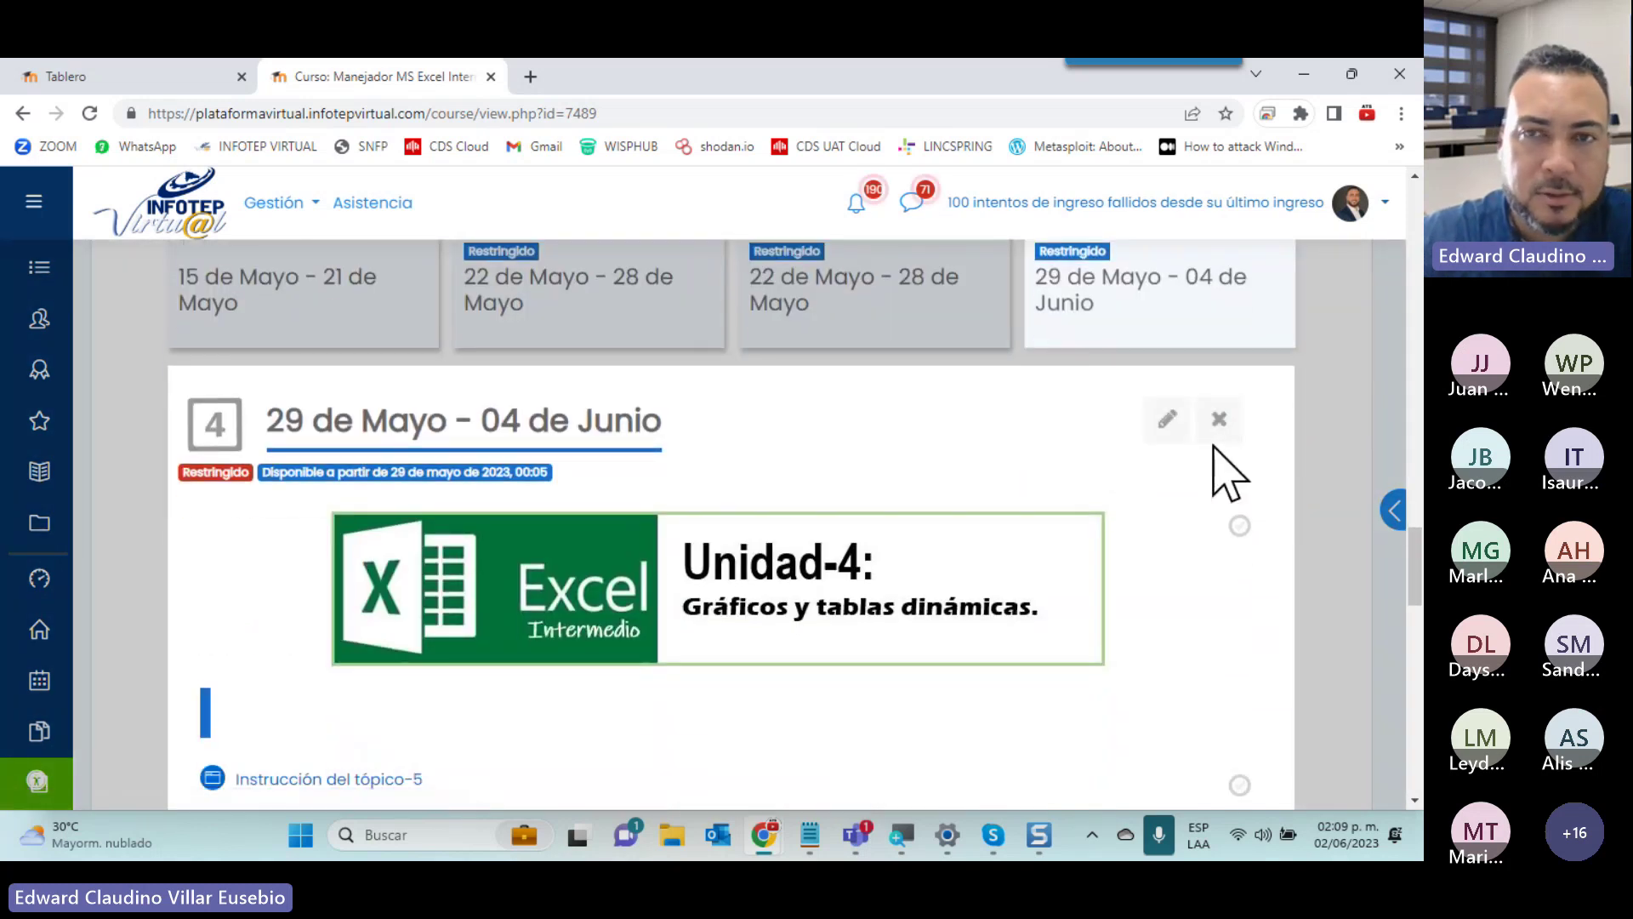
scroll(930, 502, "down", 2)
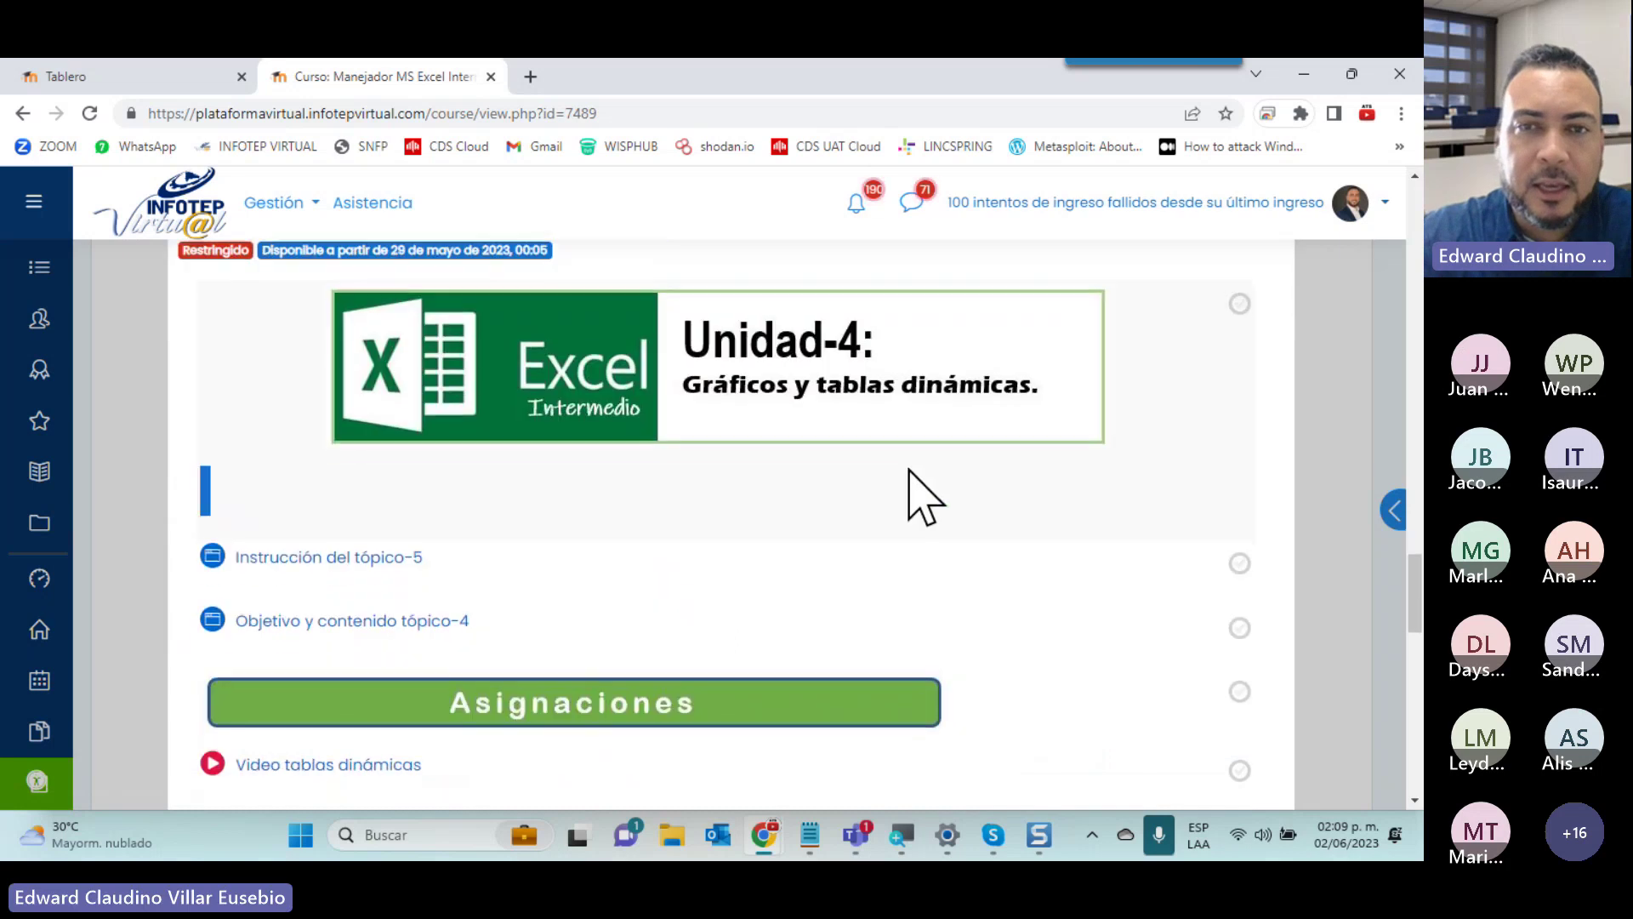
scroll(865, 485, "down", 4)
scroll(864, 501, "down", 5)
scroll(868, 517, "down", 2)
left_click(247, 468)
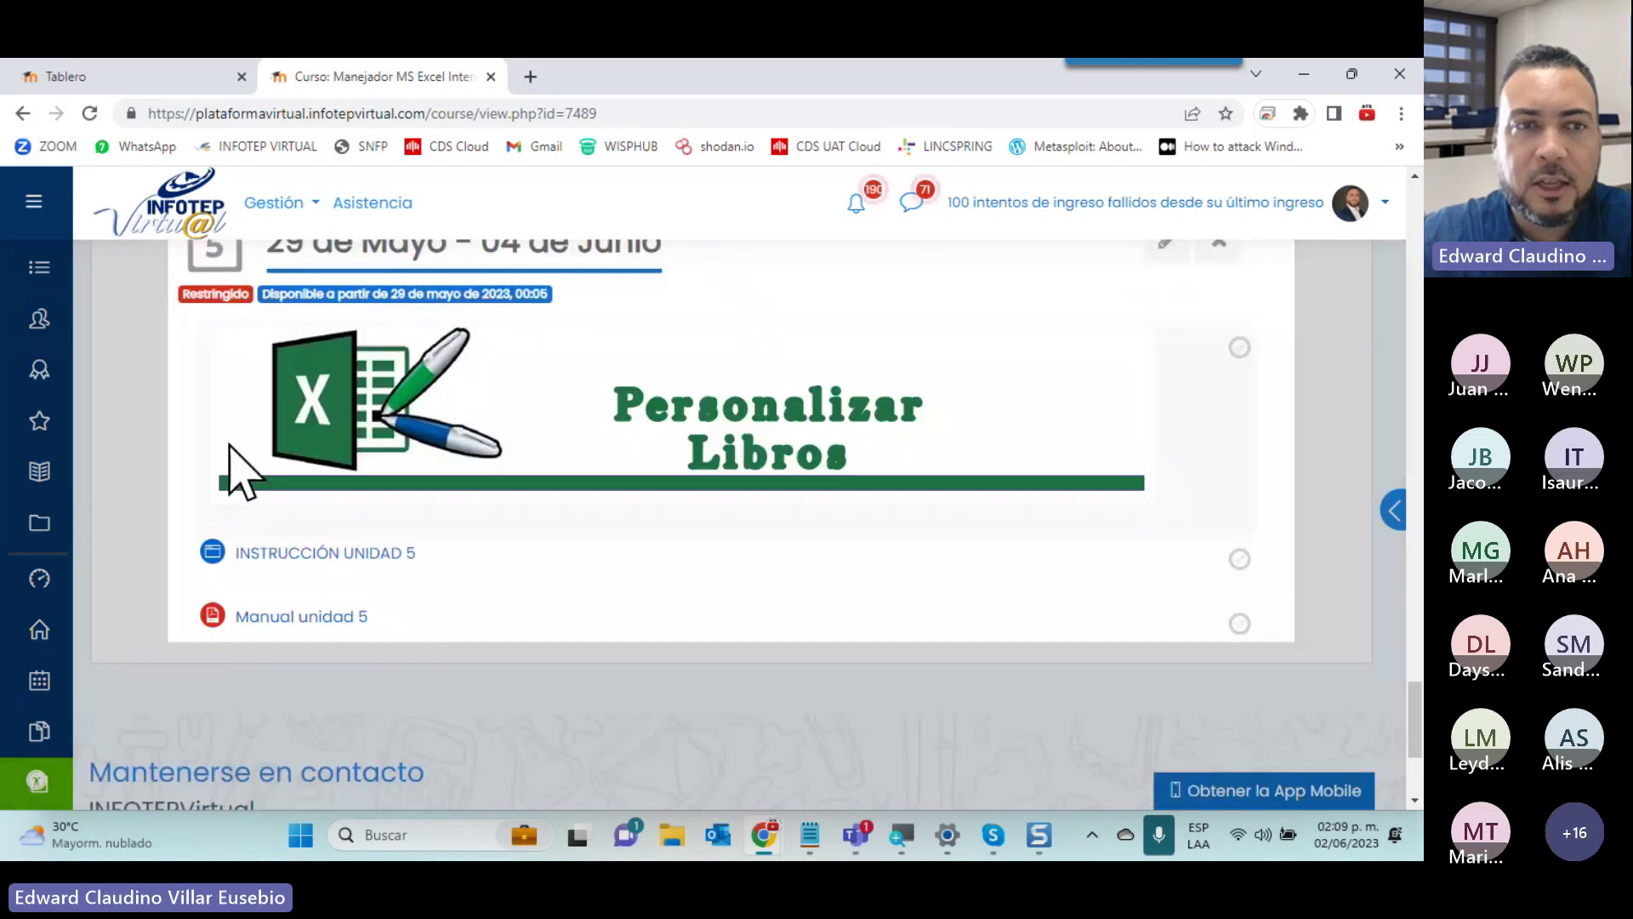
scroll(875, 711, "down", 2)
scroll(857, 693, "down", 2)
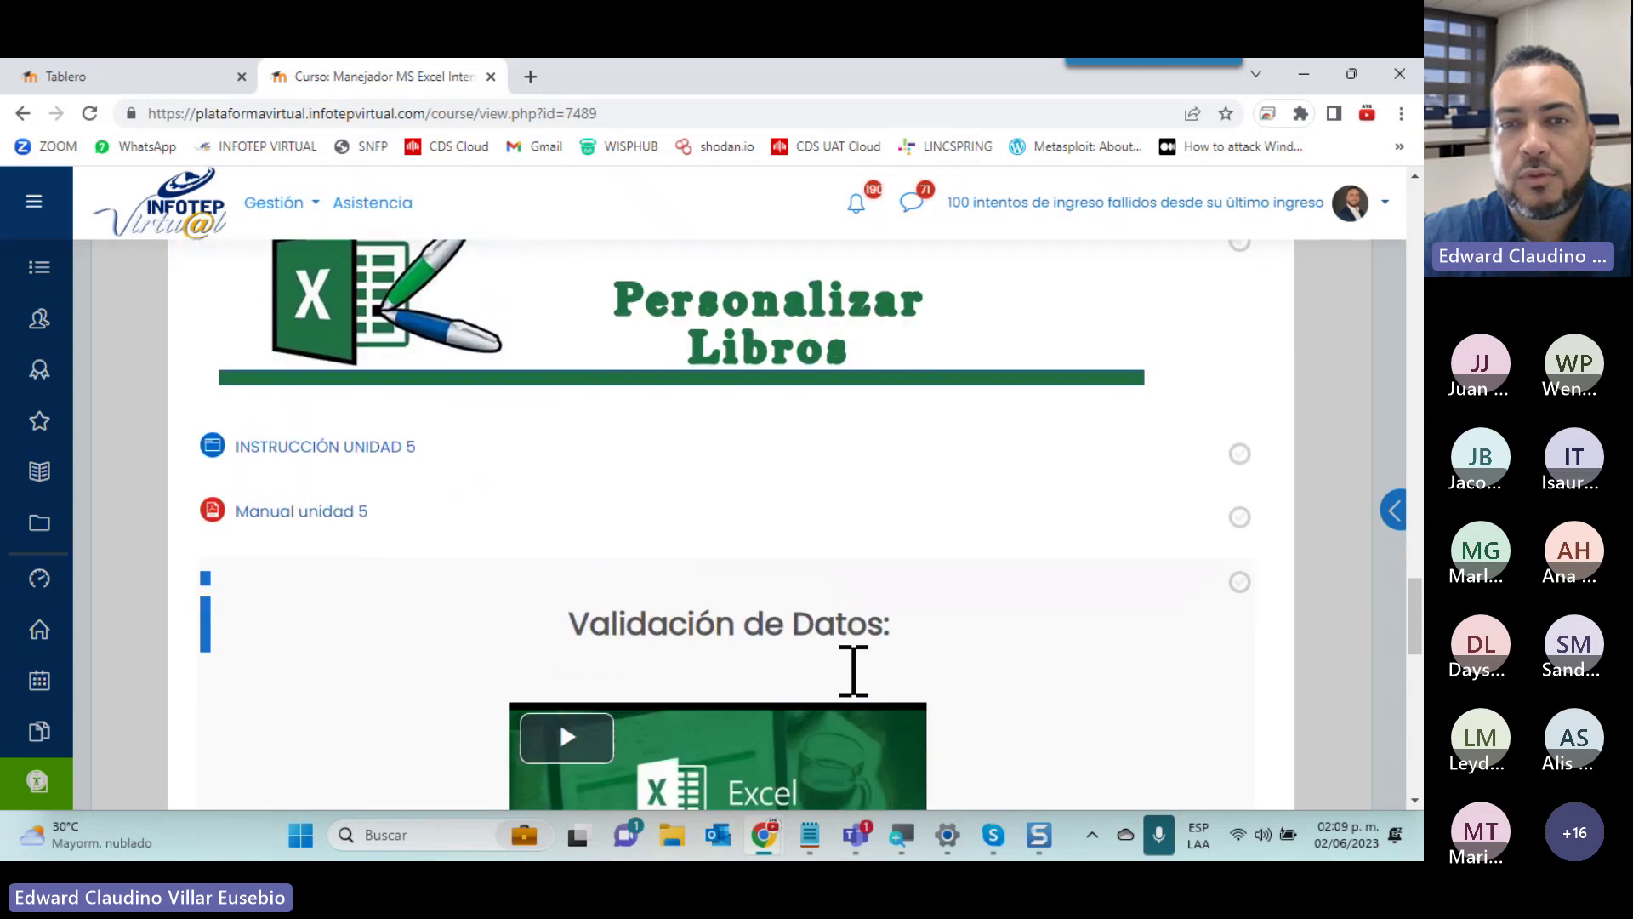
scroll(853, 668, "down", 1)
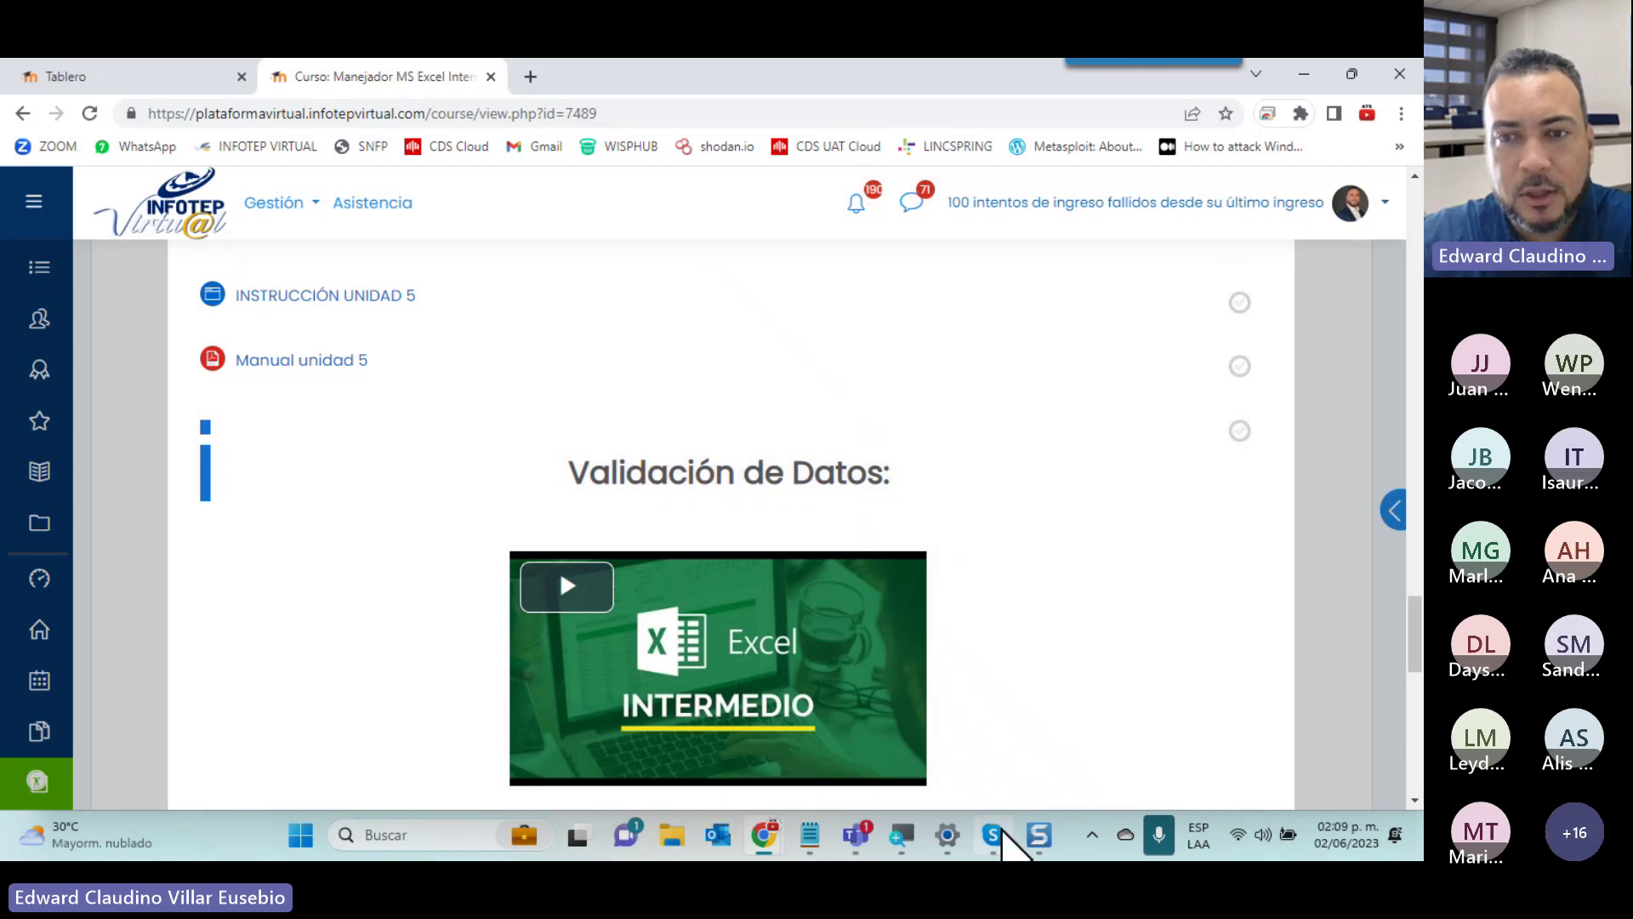
left_click(844, 849)
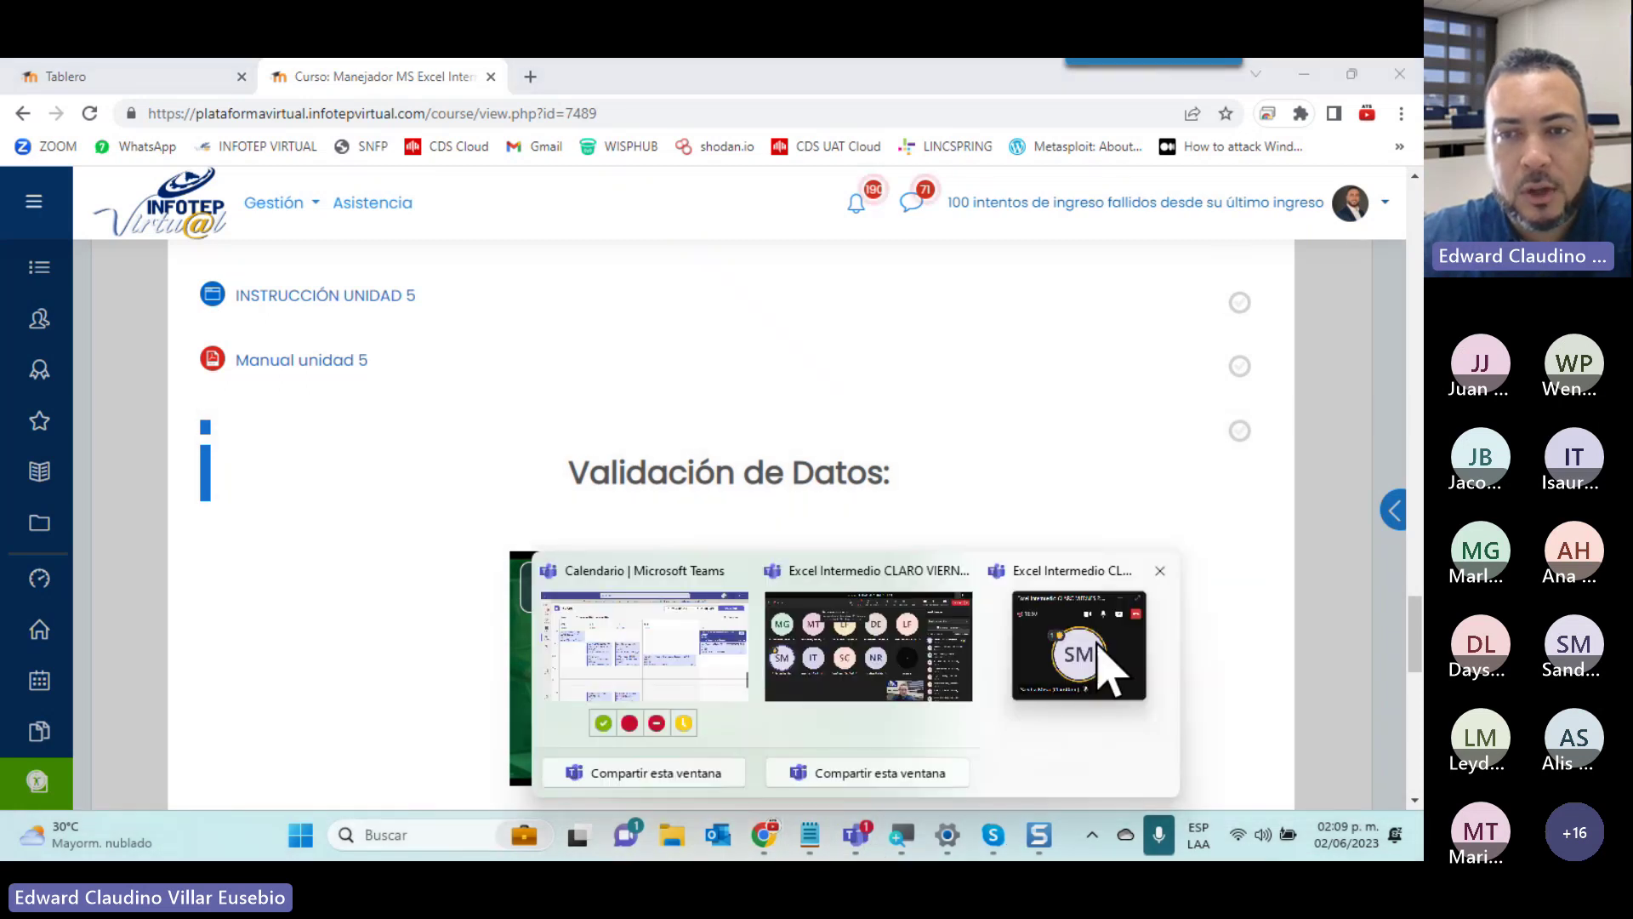
left_click(1097, 644)
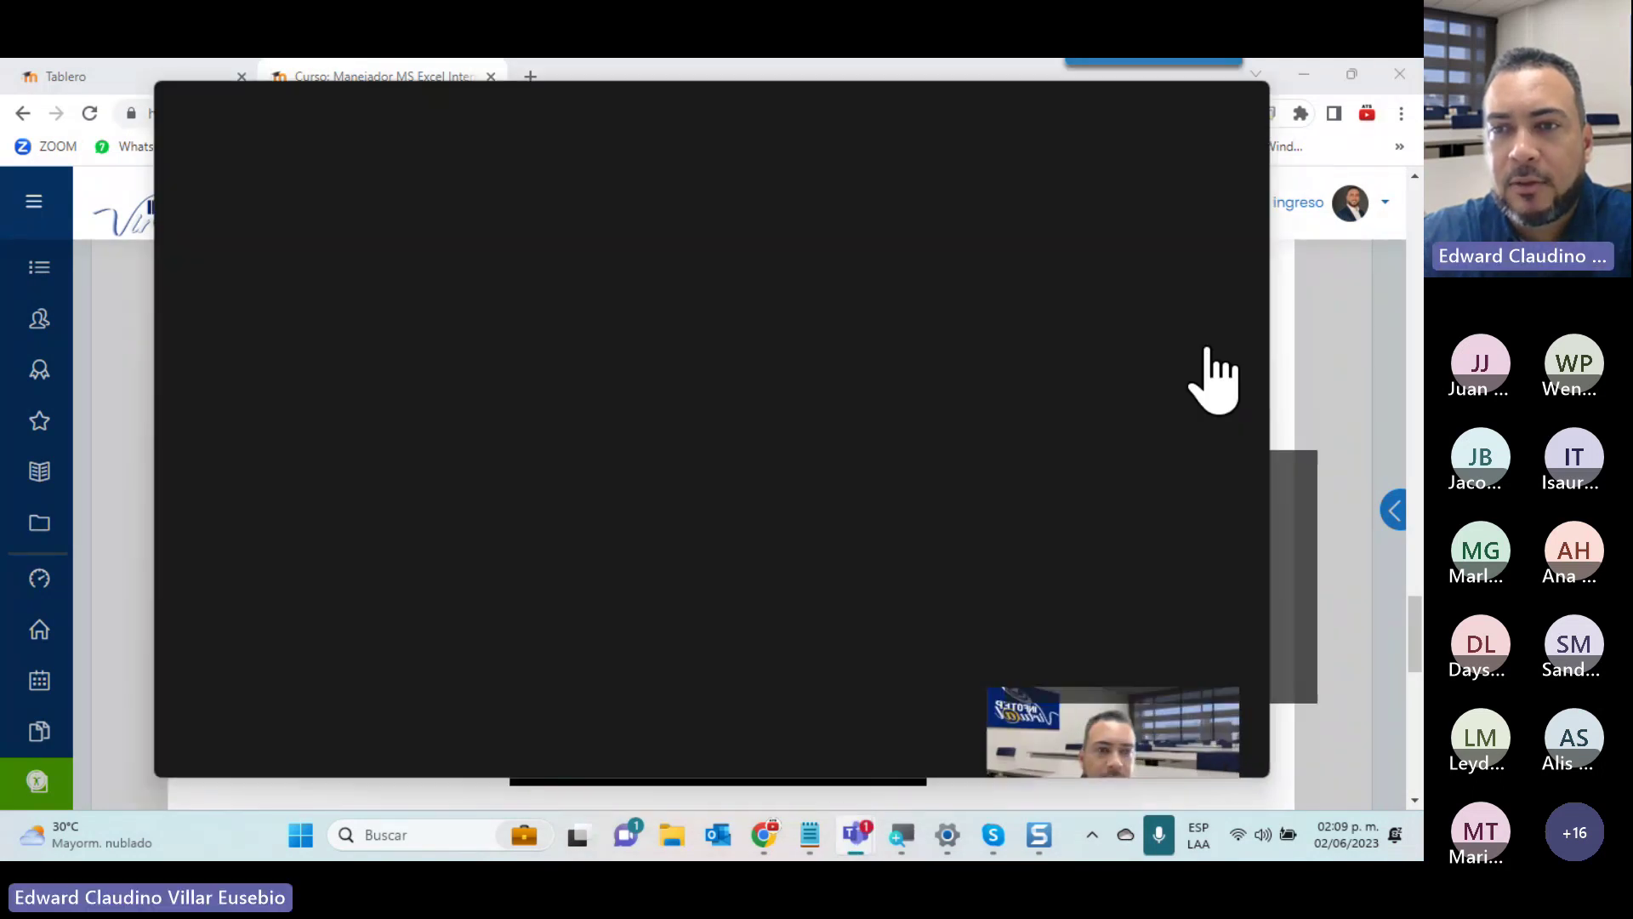
scroll(1037, 563, "down", 5)
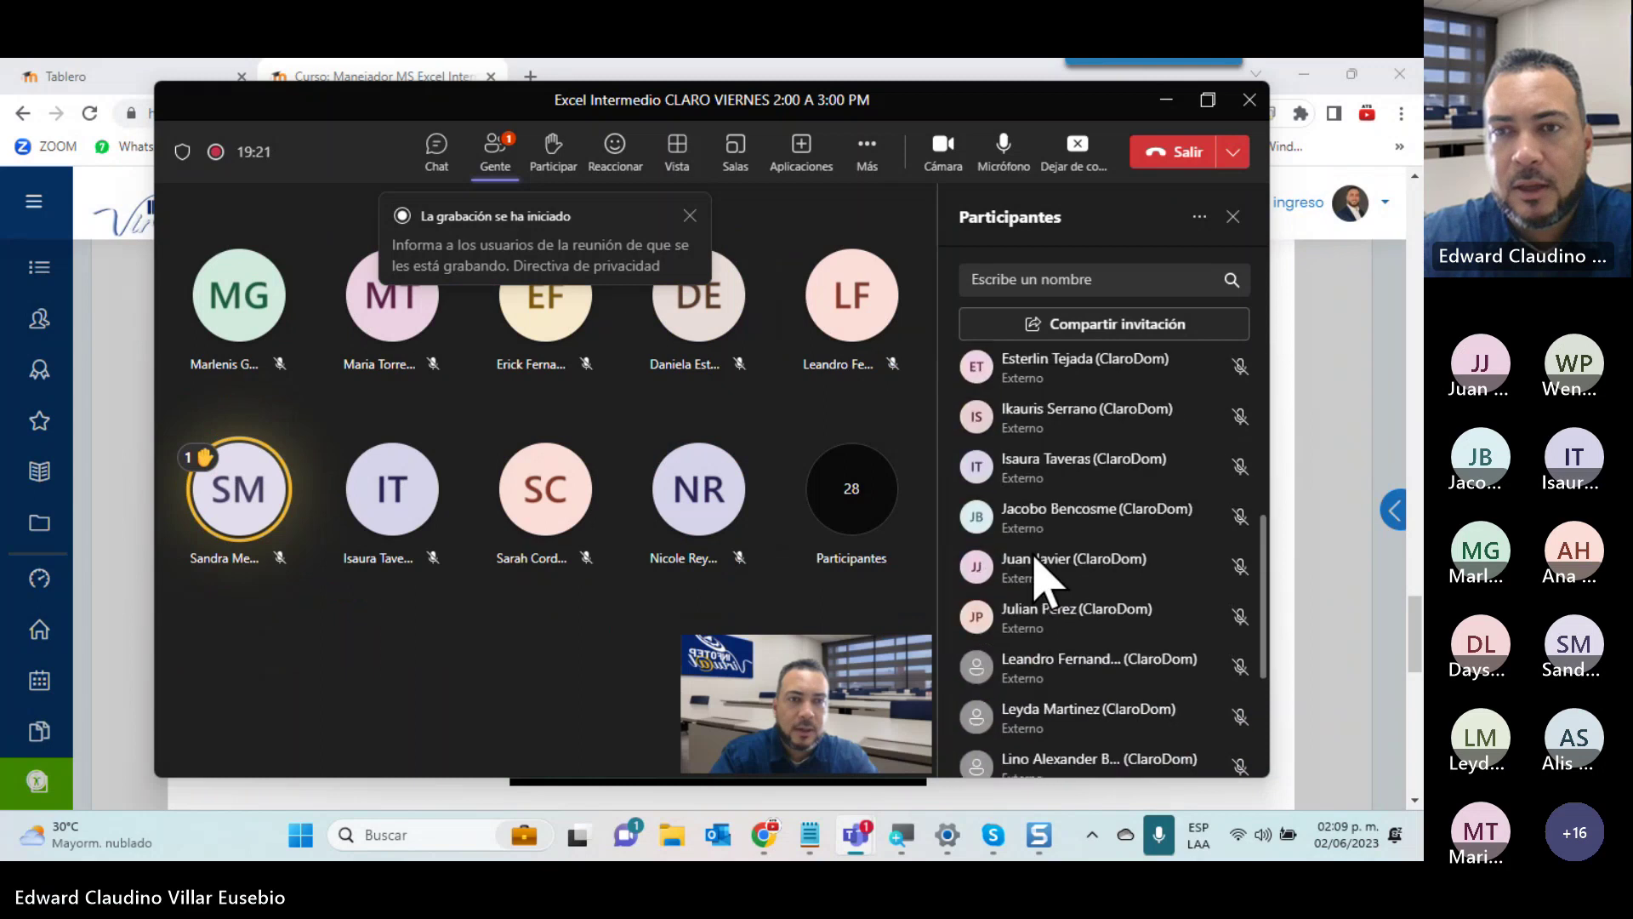
left_click(1166, 99)
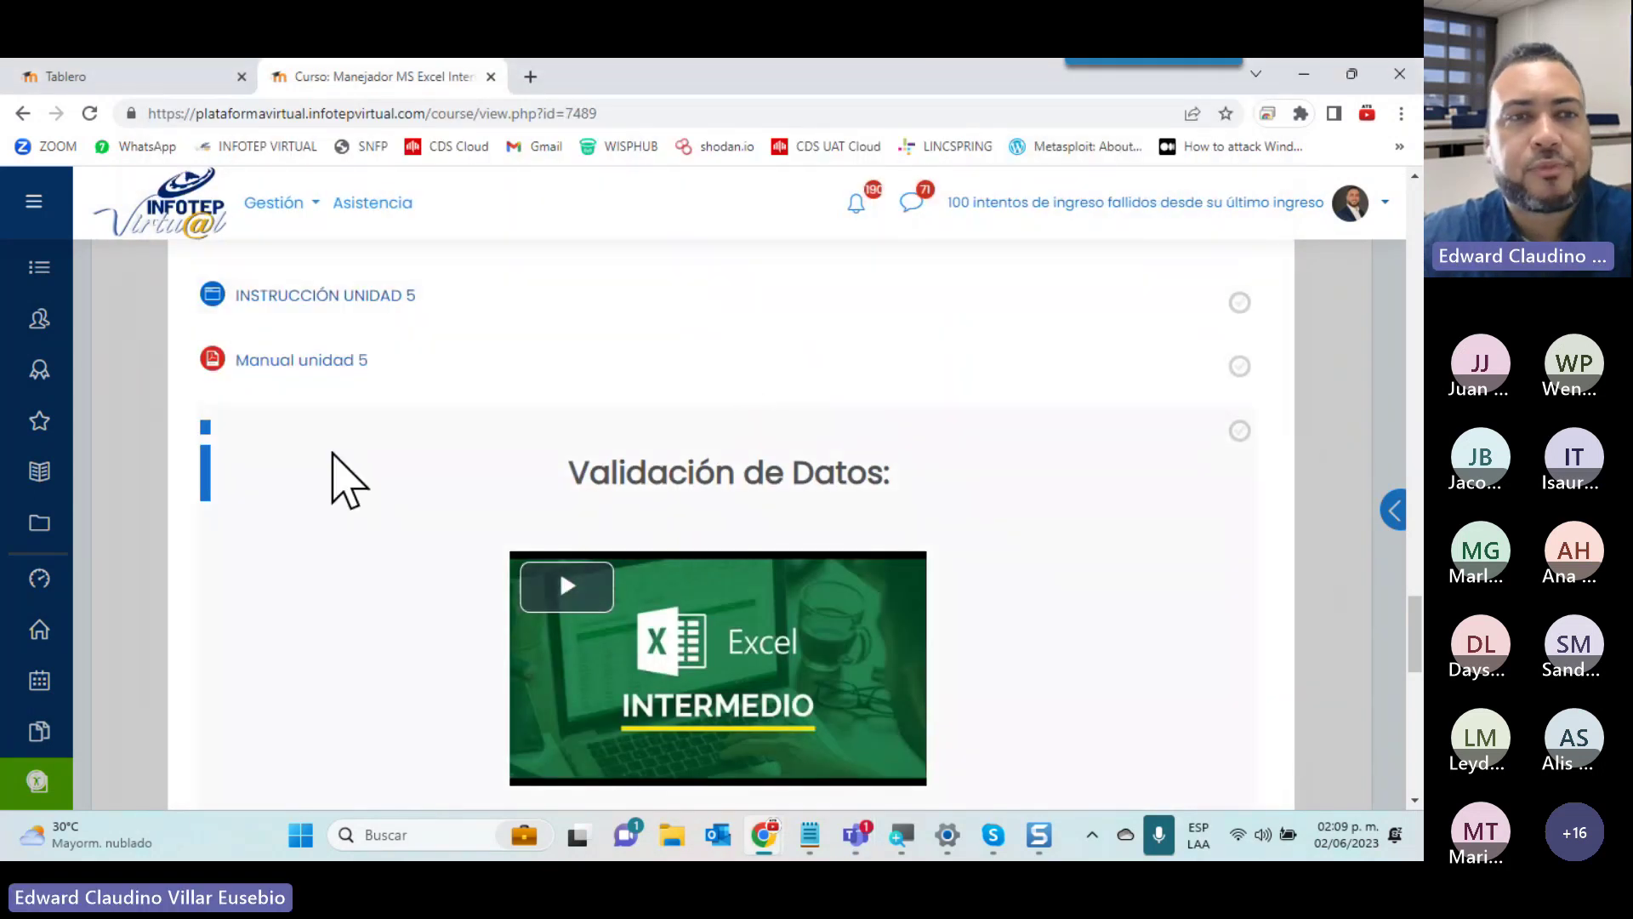
Browse the contents of course sections 3 and 2, then return to section 3
scroll(383, 446, "up", 4)
scroll(474, 503, "up", 5)
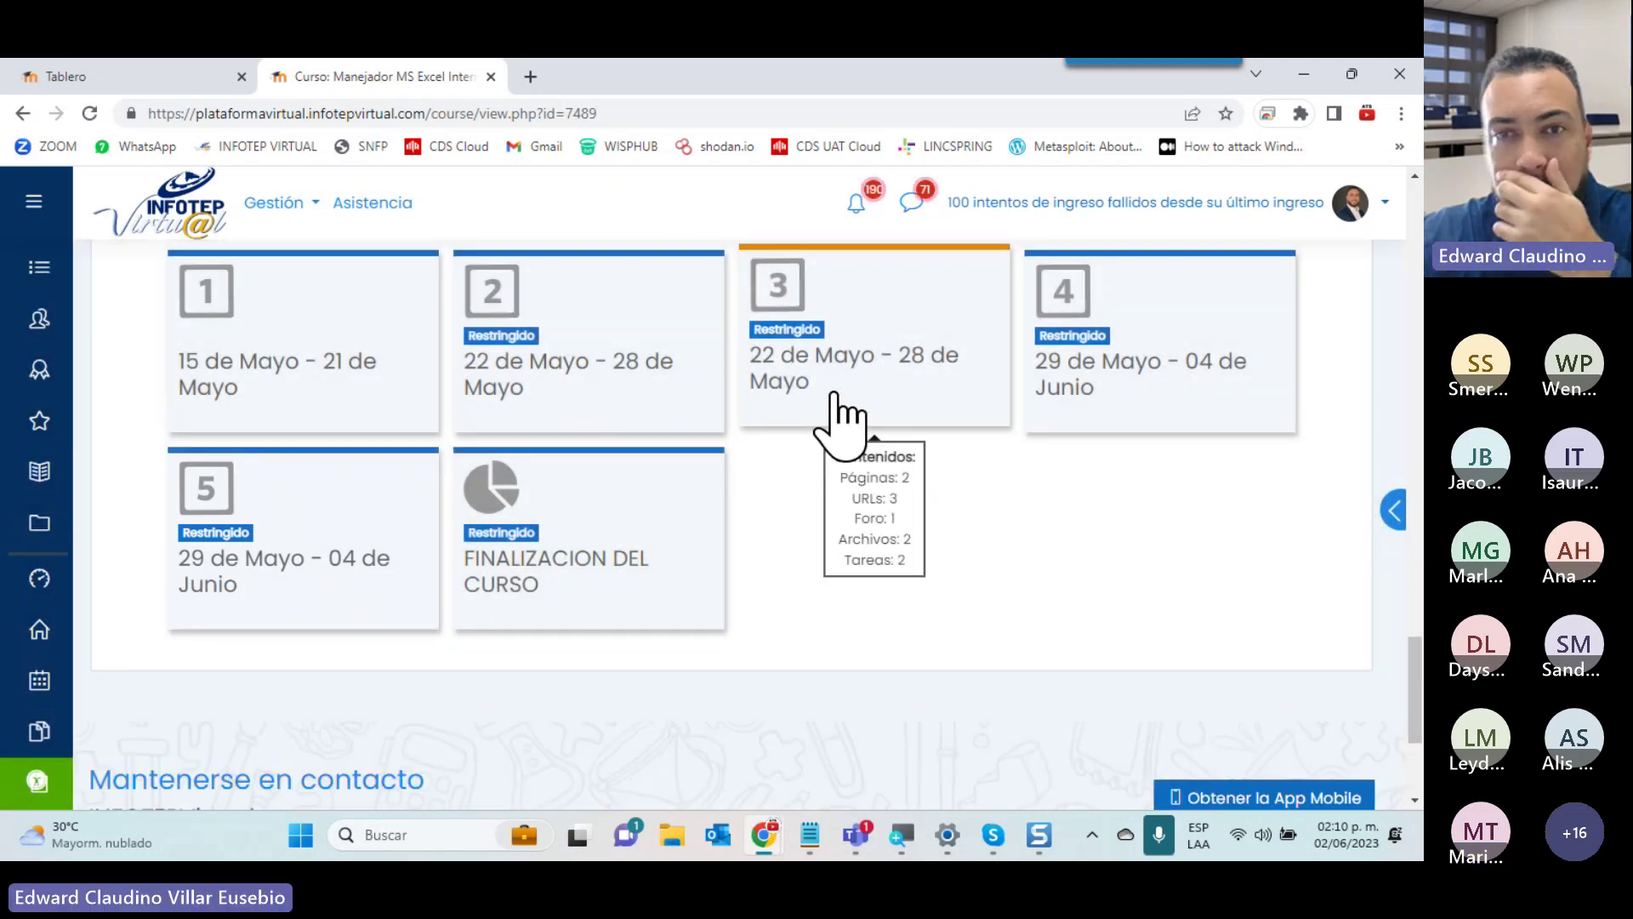
left_click(833, 370)
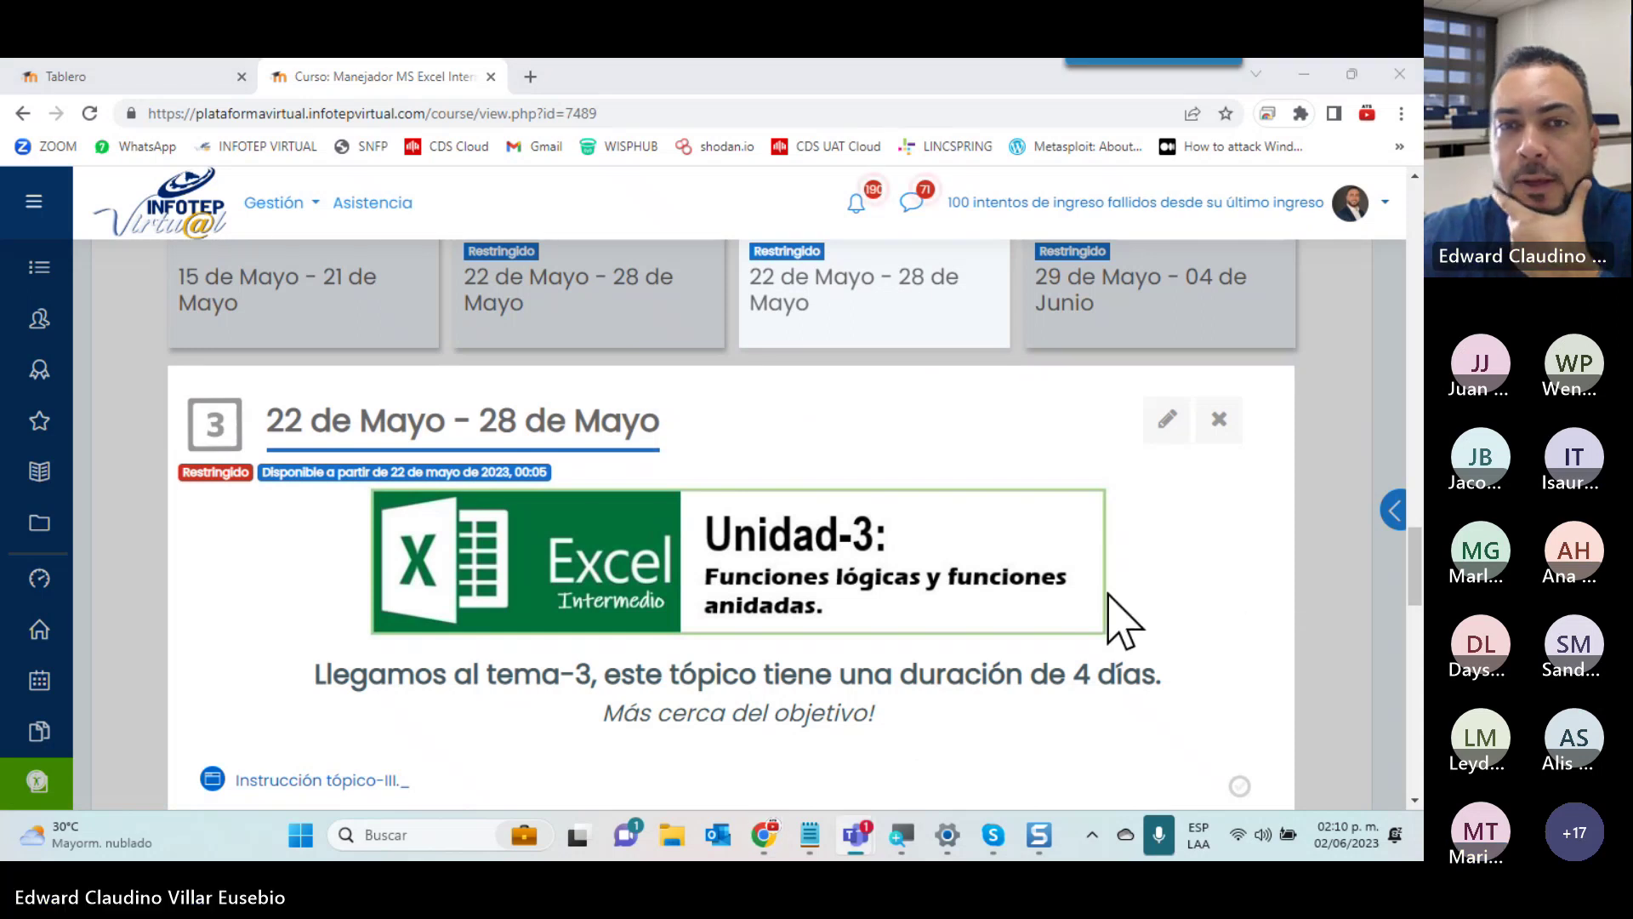
left_click(606, 315)
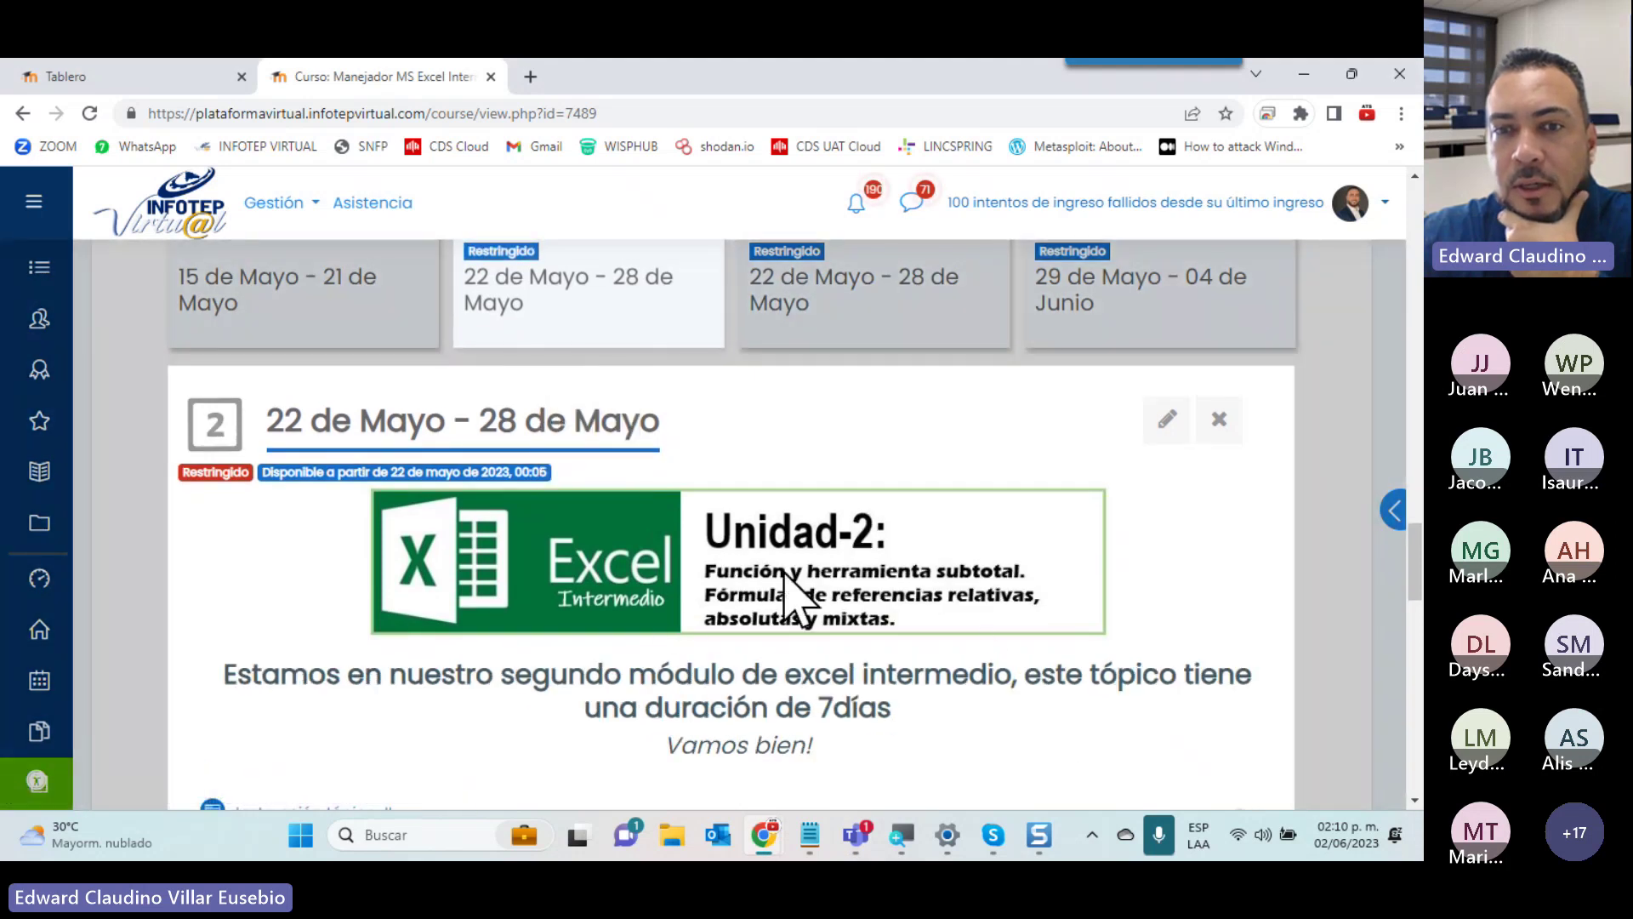
left_click(861, 294)
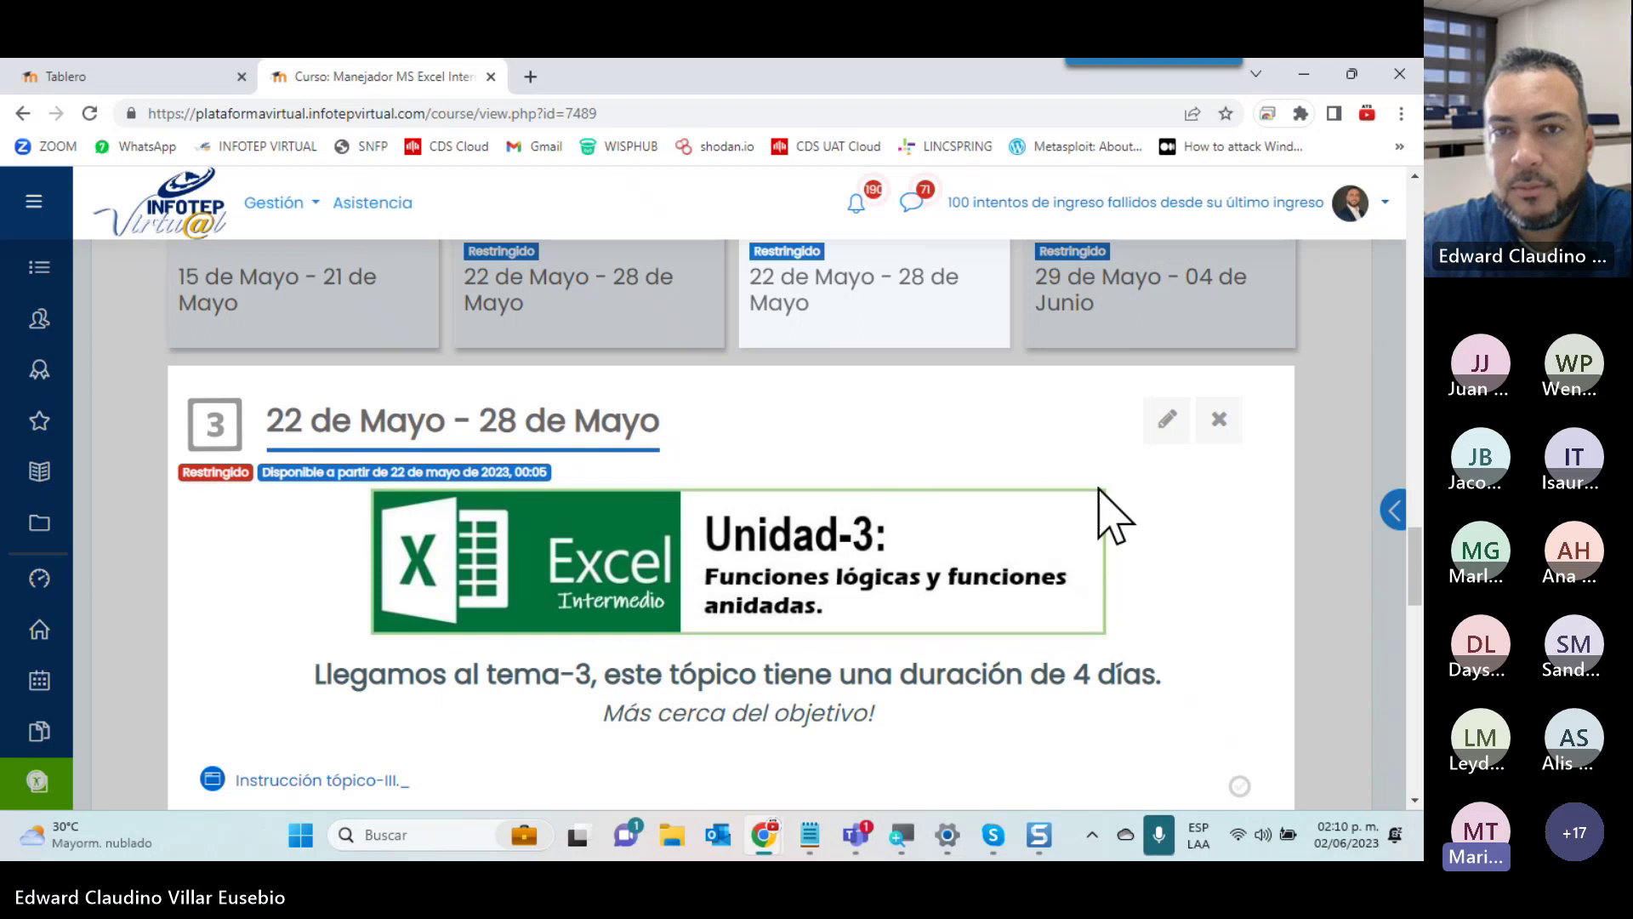
scroll(1061, 536, "up", 2)
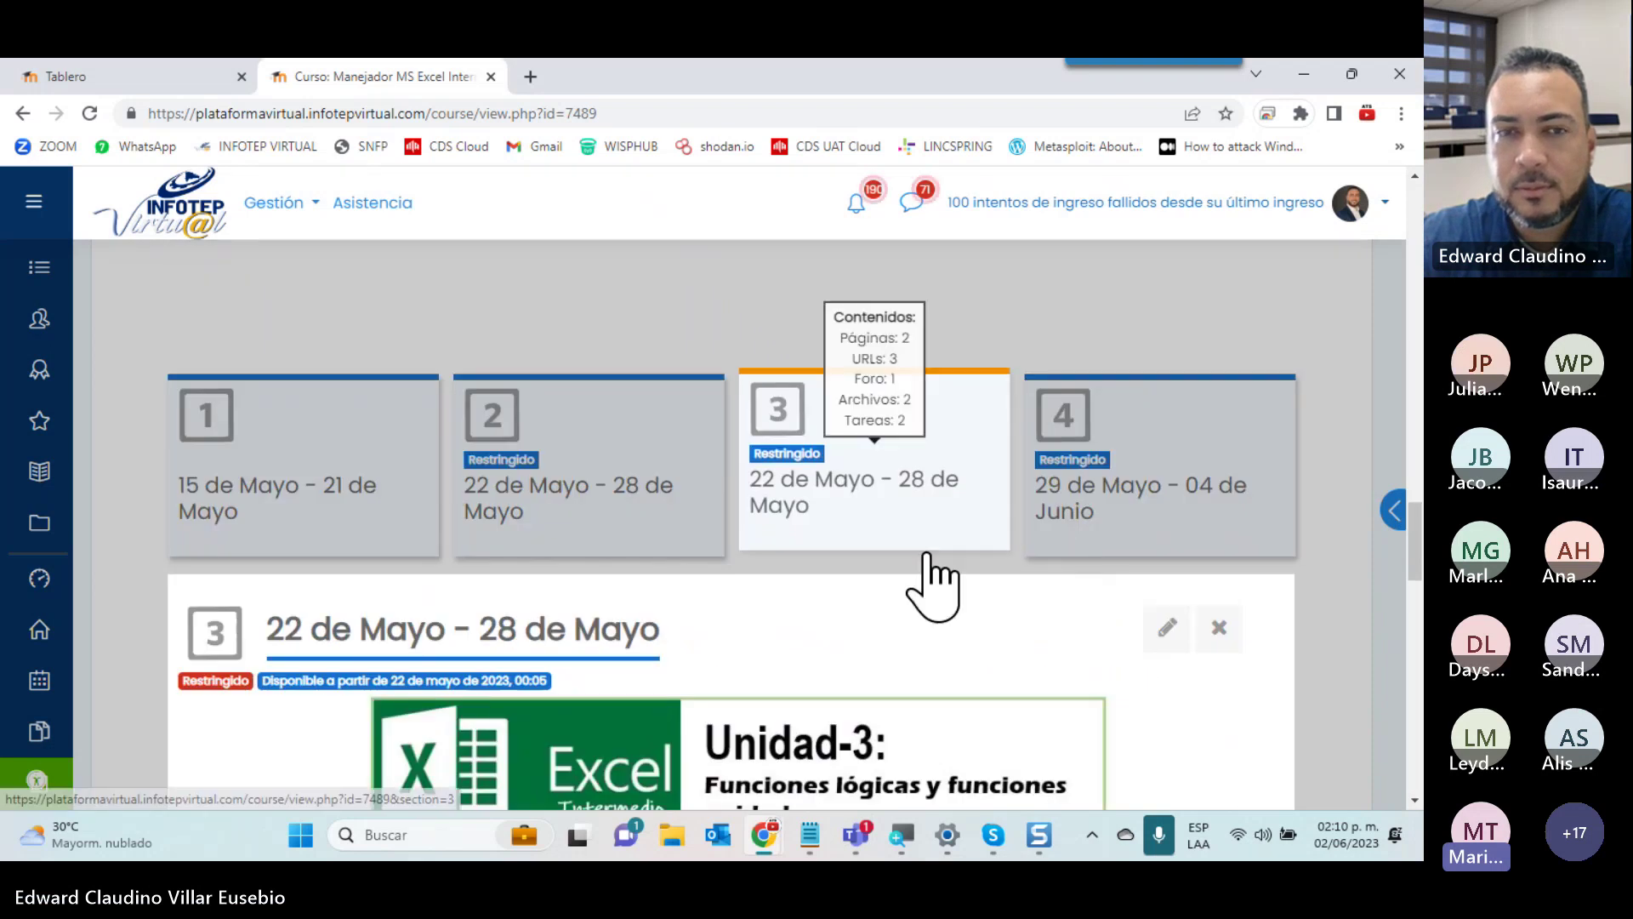
scroll(927, 552, "down", 4)
scroll(933, 554, "down", 5)
scroll(933, 554, "down", 5)
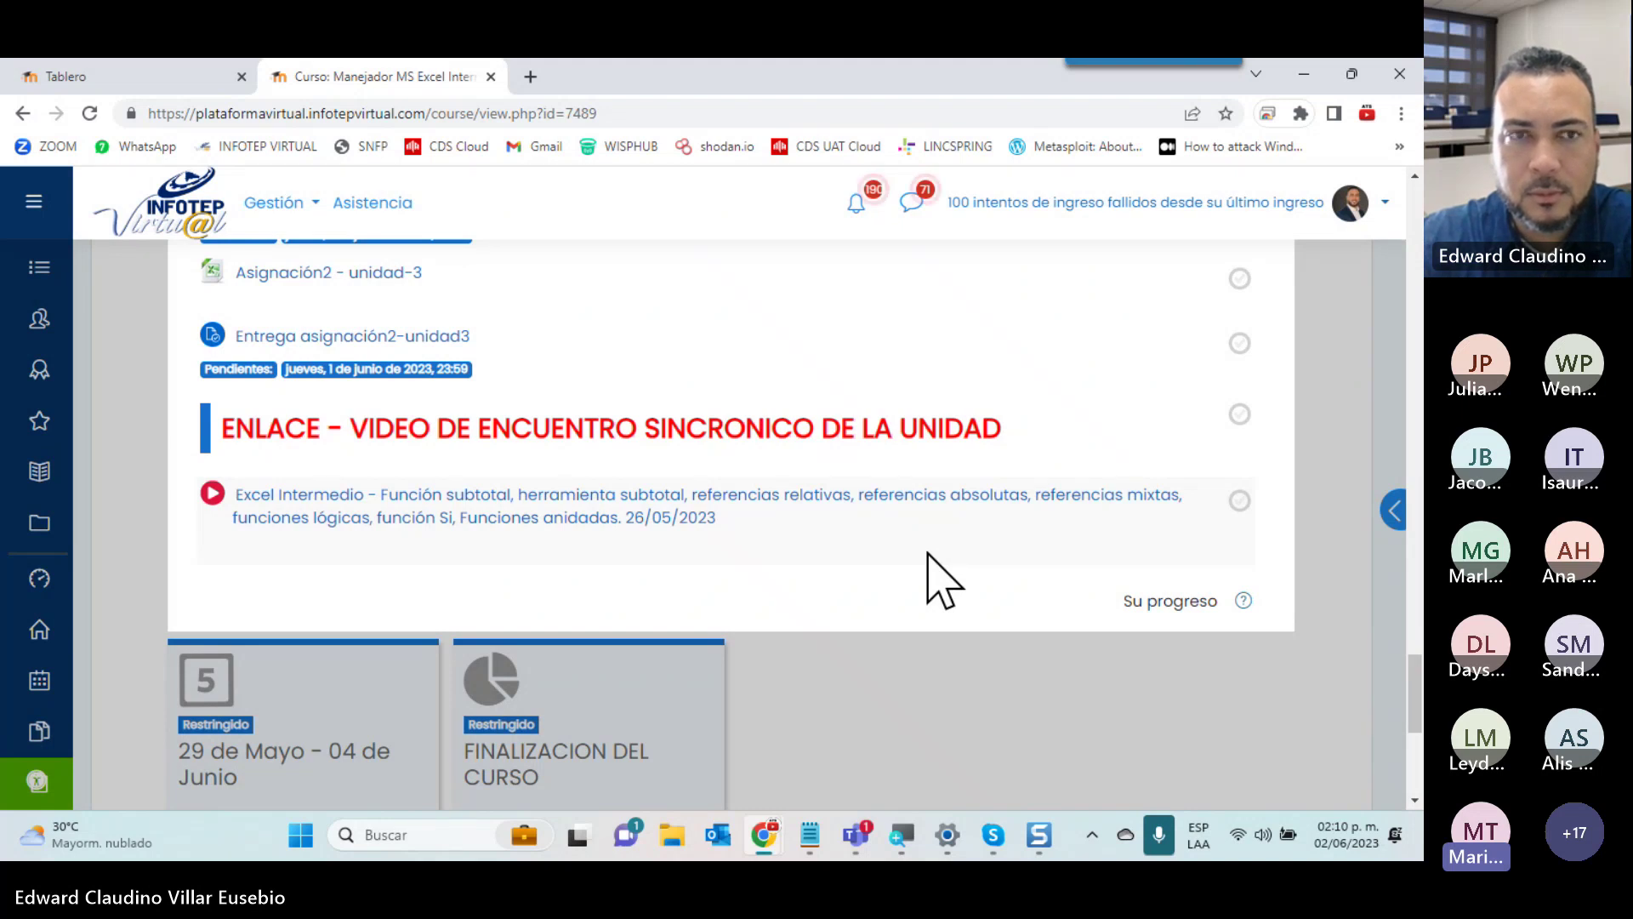
Open section 4 (29 de Mayo - 04 de Junio) and scroll to its Asignaciones list
scroll(934, 557, "up", 3)
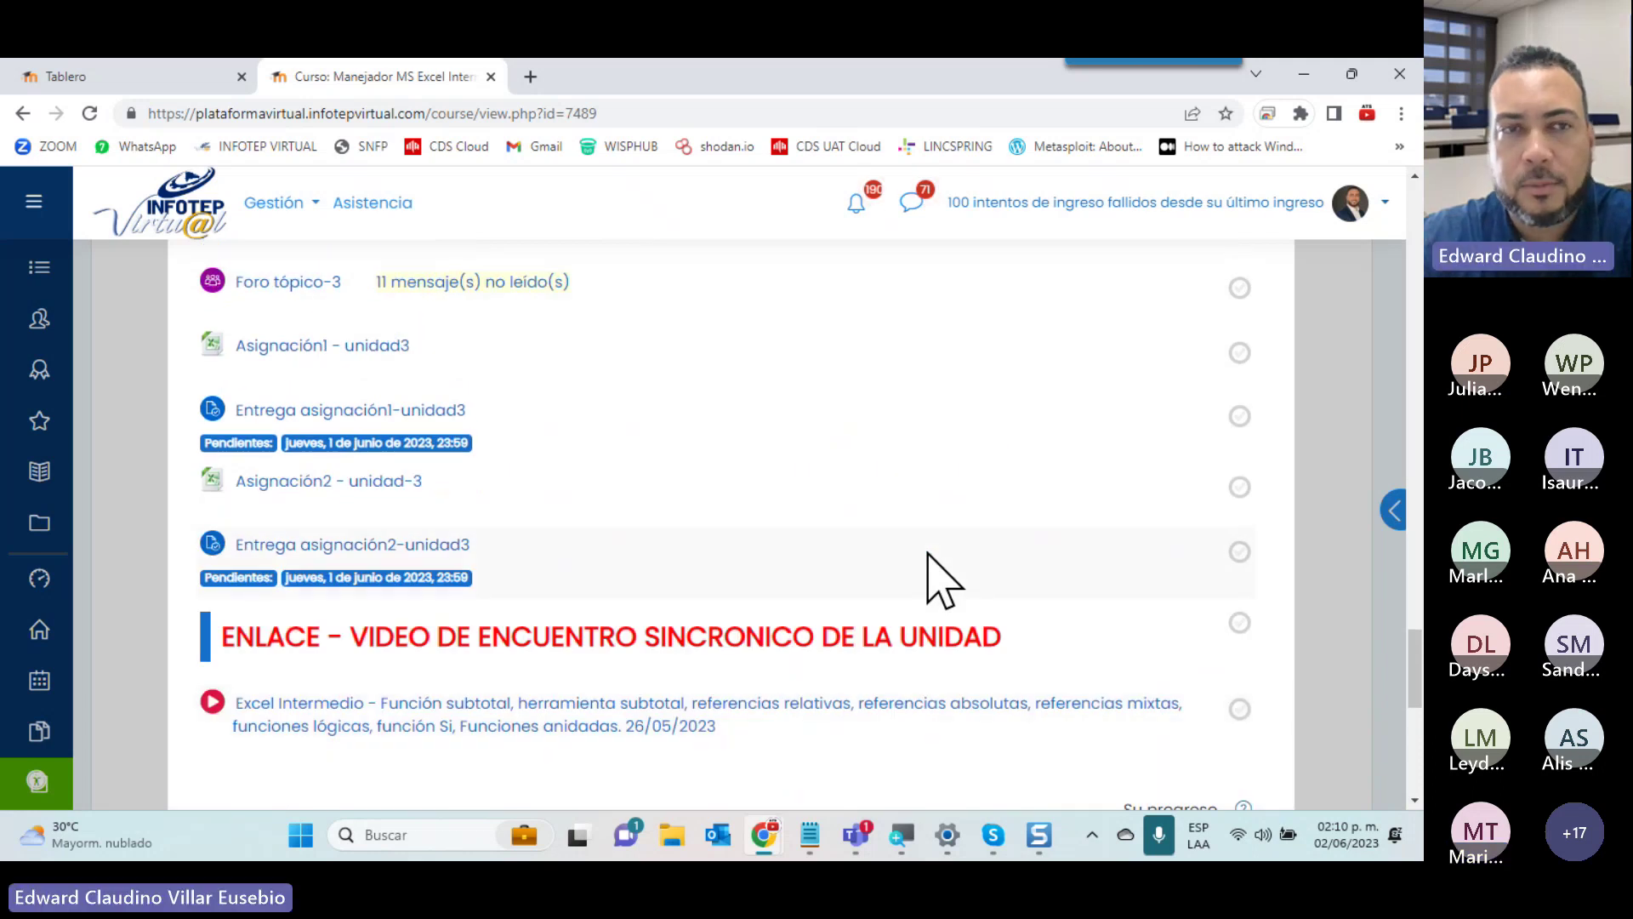
scroll(929, 554, "down", 1)
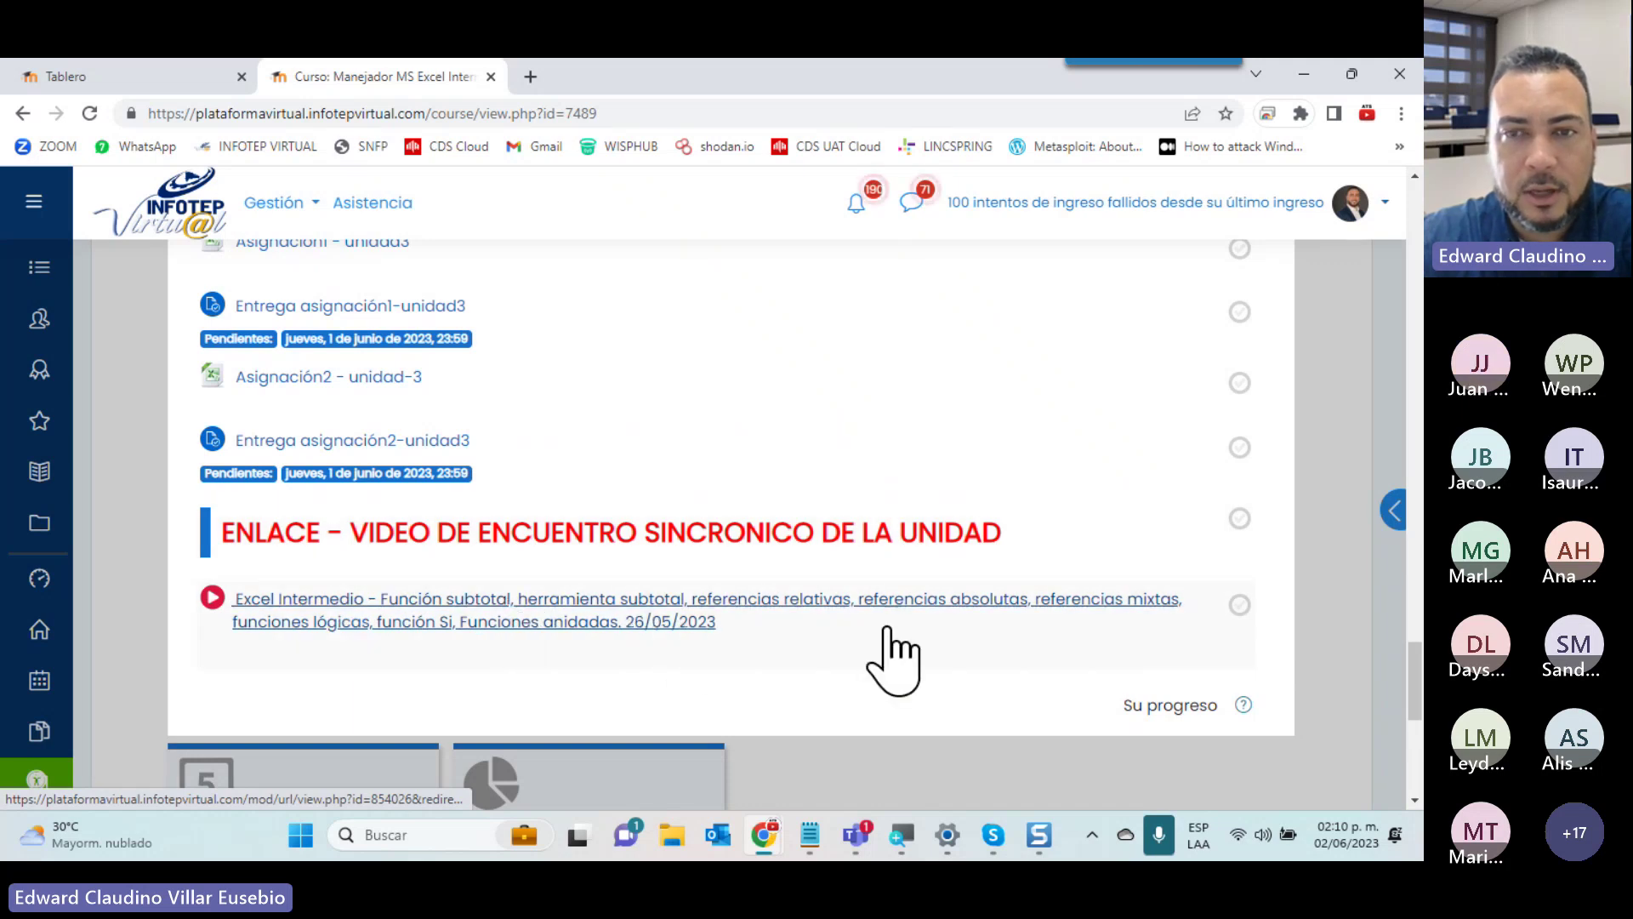
scroll(1273, 770, "up", 3)
scroll(1274, 770, "up", 2)
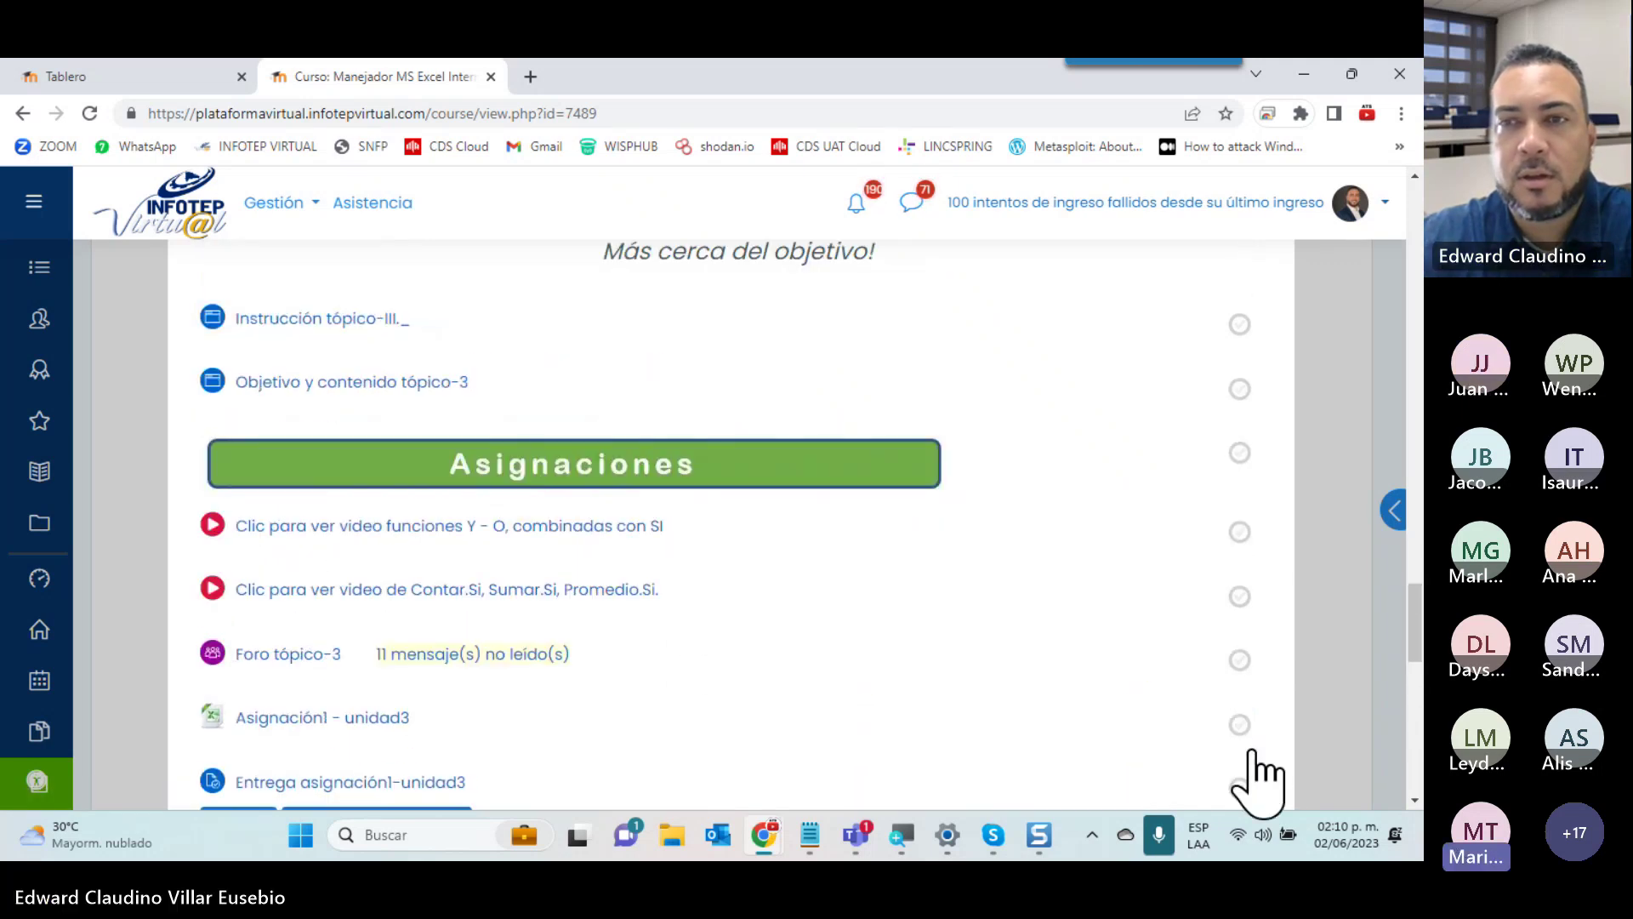
scroll(1272, 773, "up", 5)
scroll(1268, 774, "up", 2)
scroll(1267, 774, "up", 4)
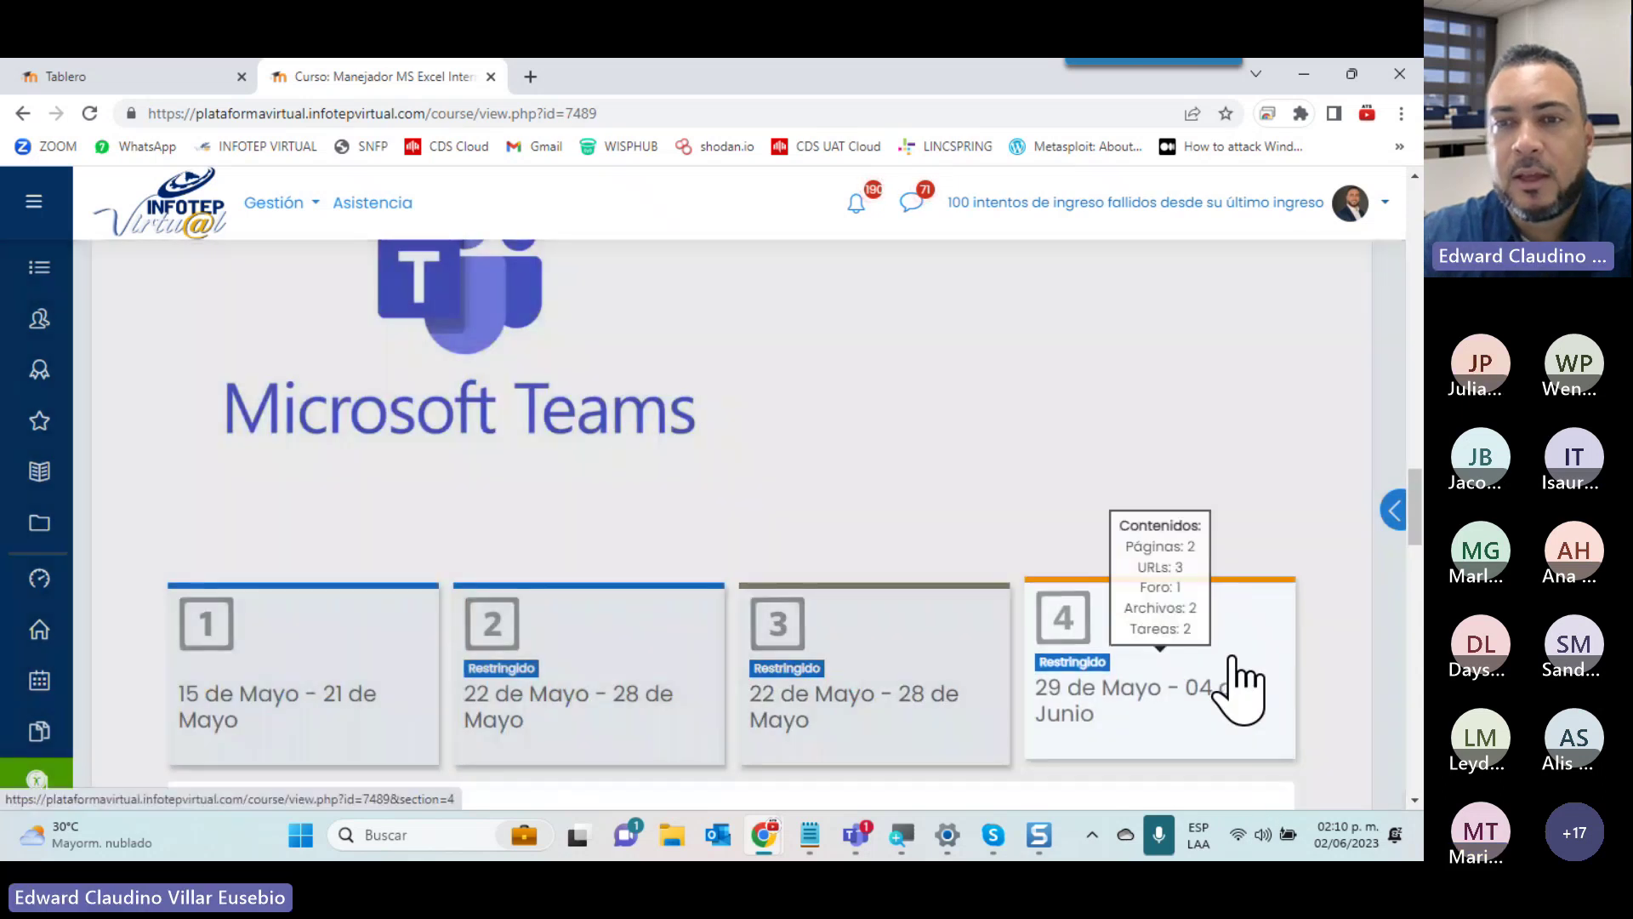
left_click(1239, 683)
scroll(899, 311, "down", 5)
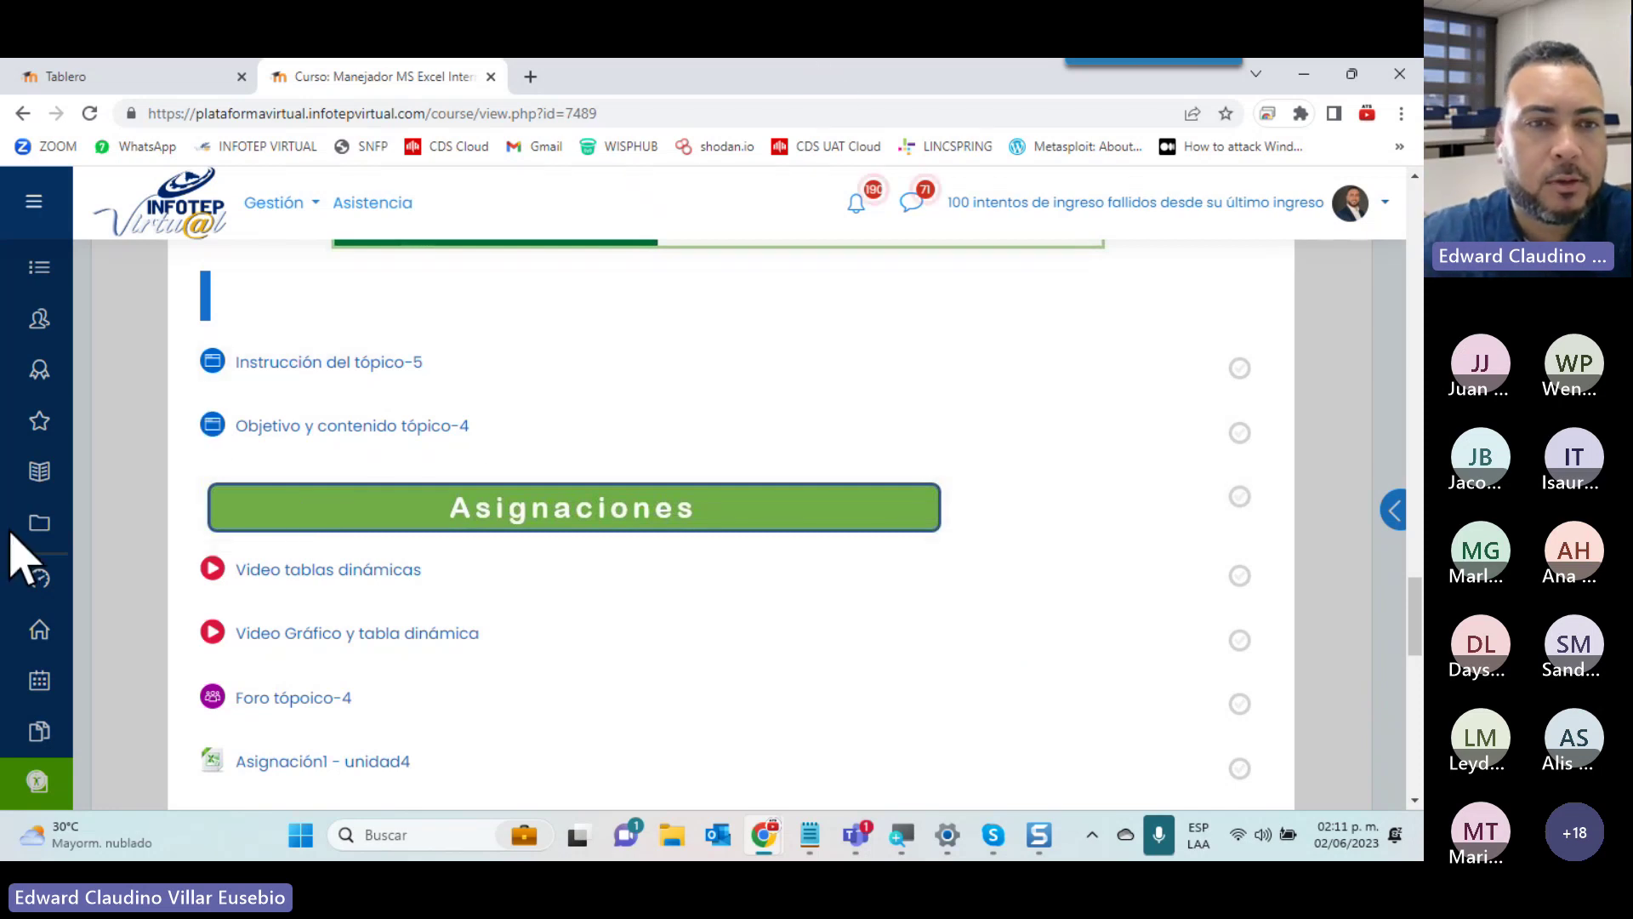
right_click(355, 432)
left_click(400, 448)
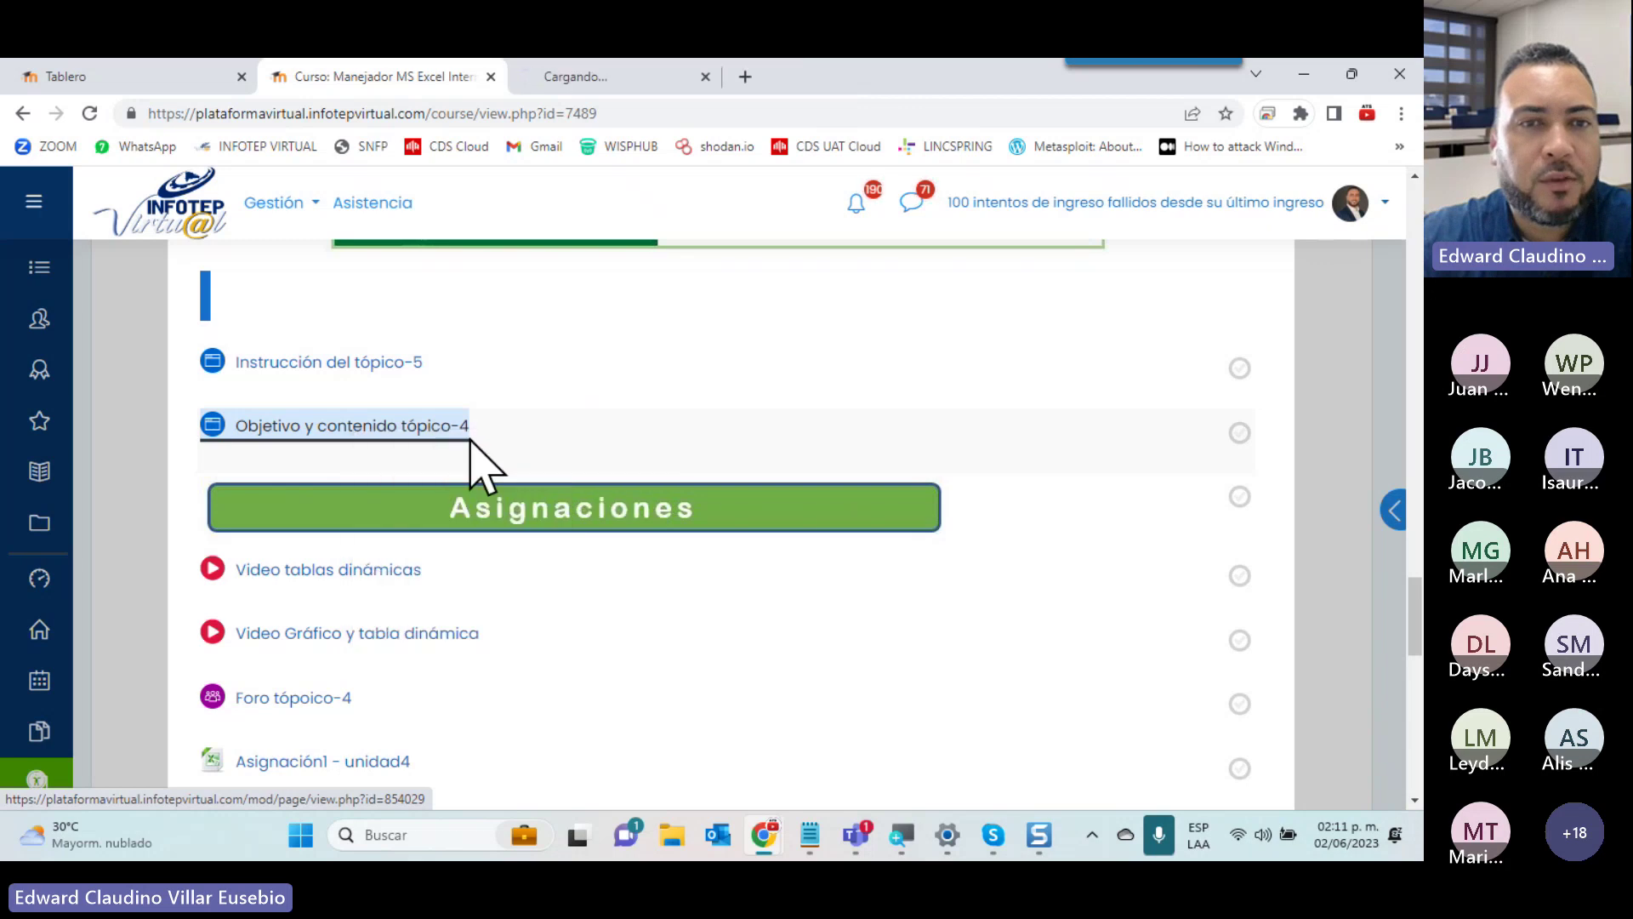
left_click(671, 80)
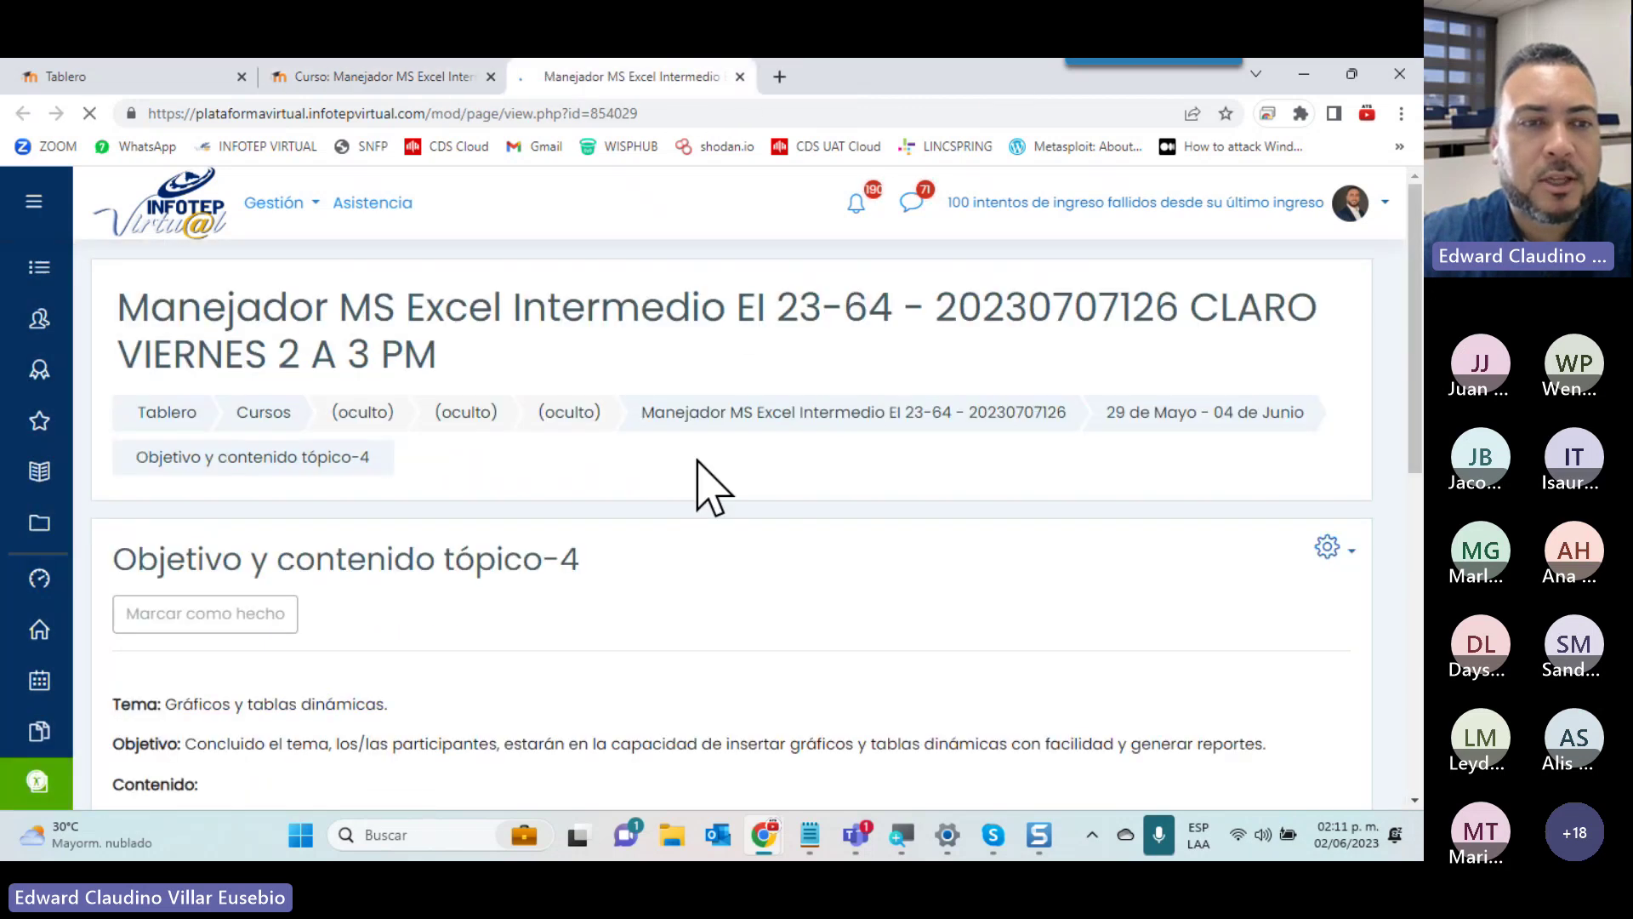
scroll(697, 462, "down", 5)
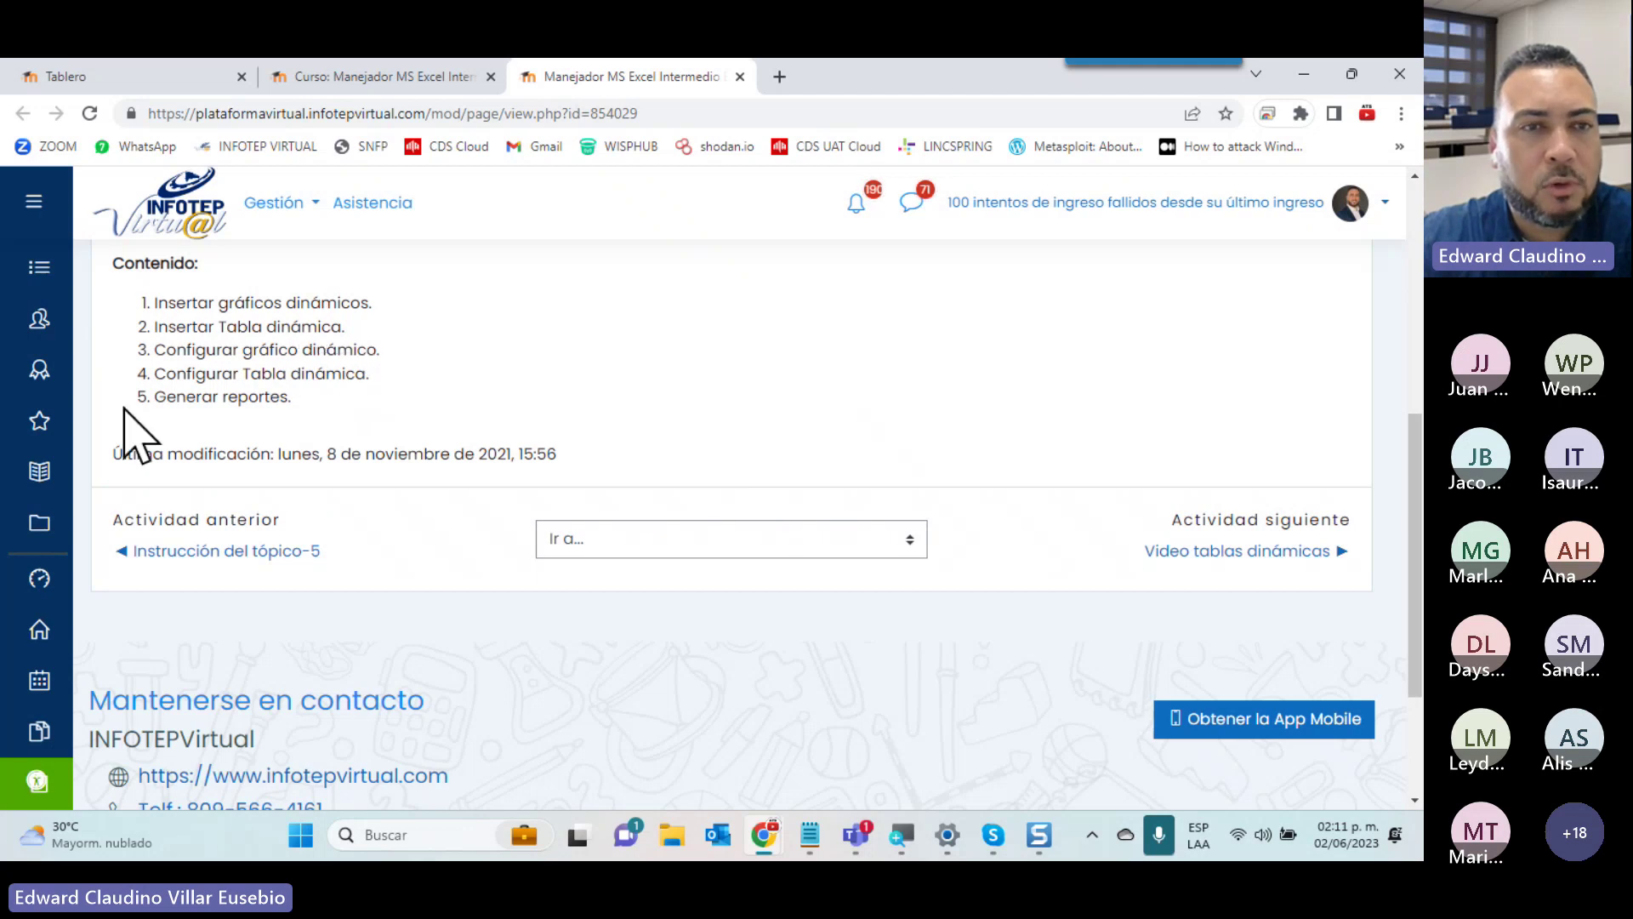
left_click(741, 77)
scroll(590, 247, "down", 3)
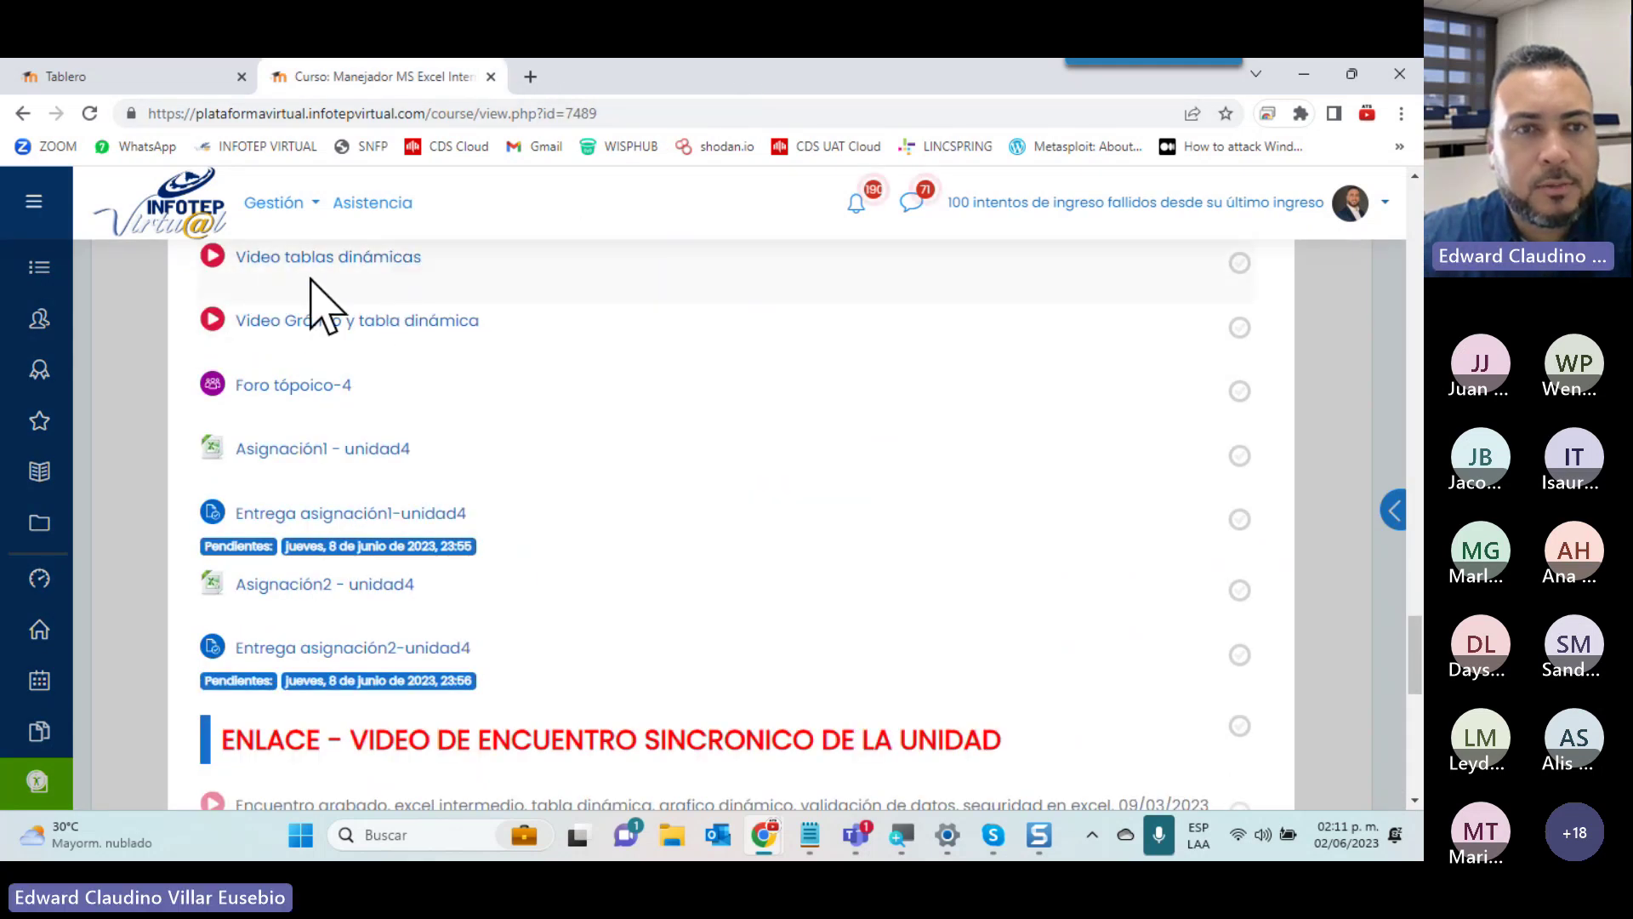
Open Foro tópoico-4 in a new tab and download the Asignación1 and Asignación2 - unidad4 files
right_click(326, 385)
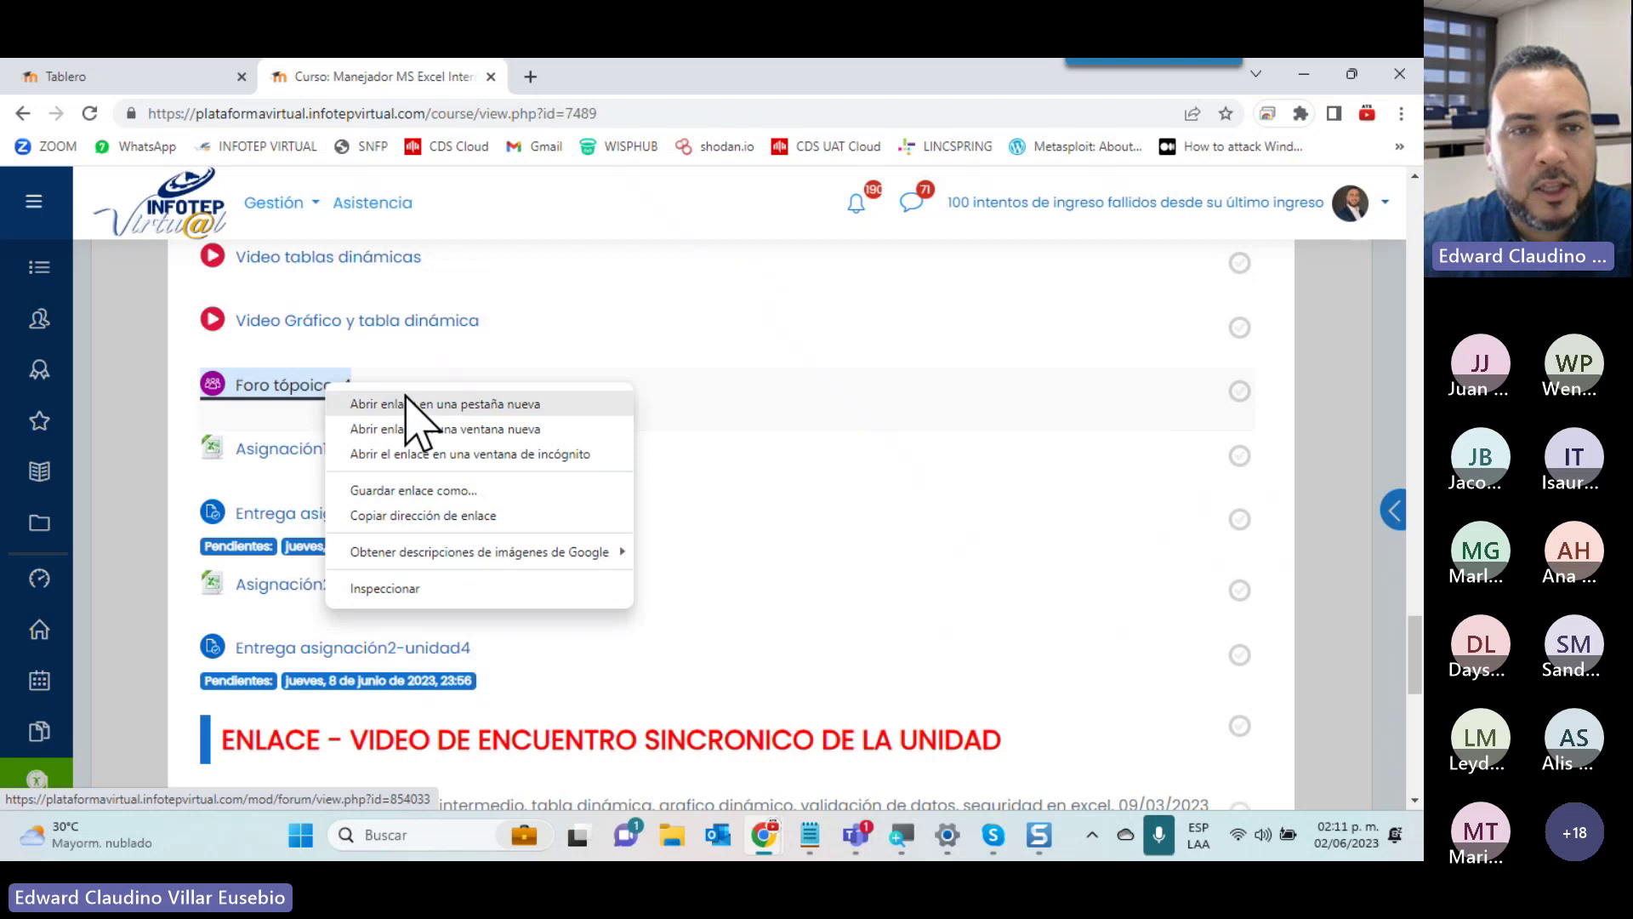
left_click(406, 400)
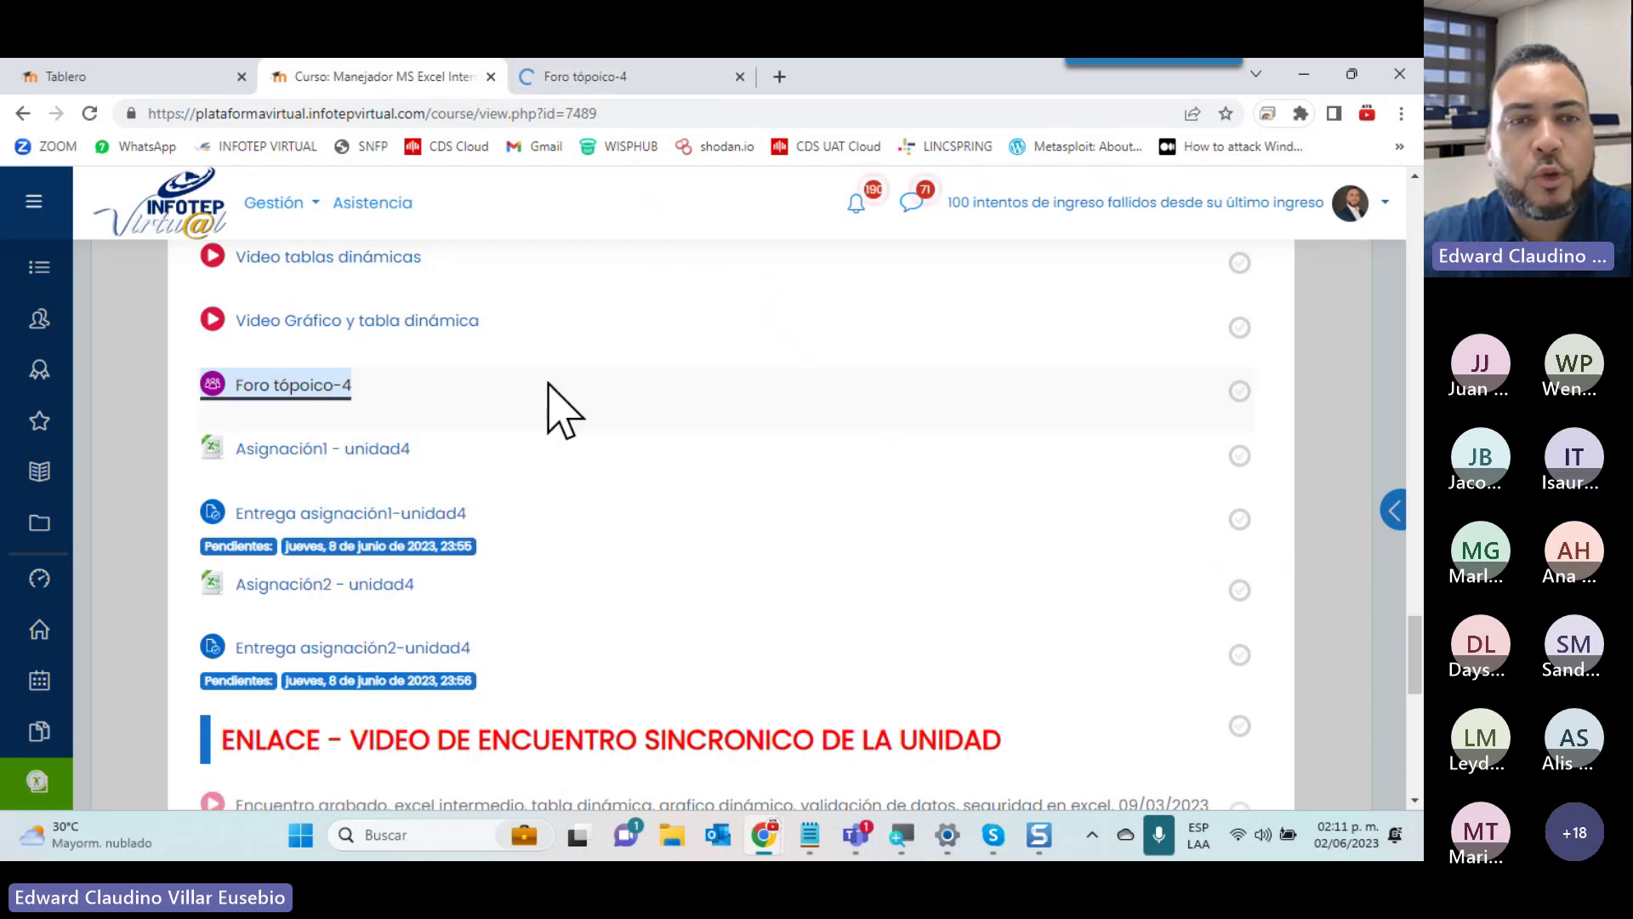
left_click(356, 451)
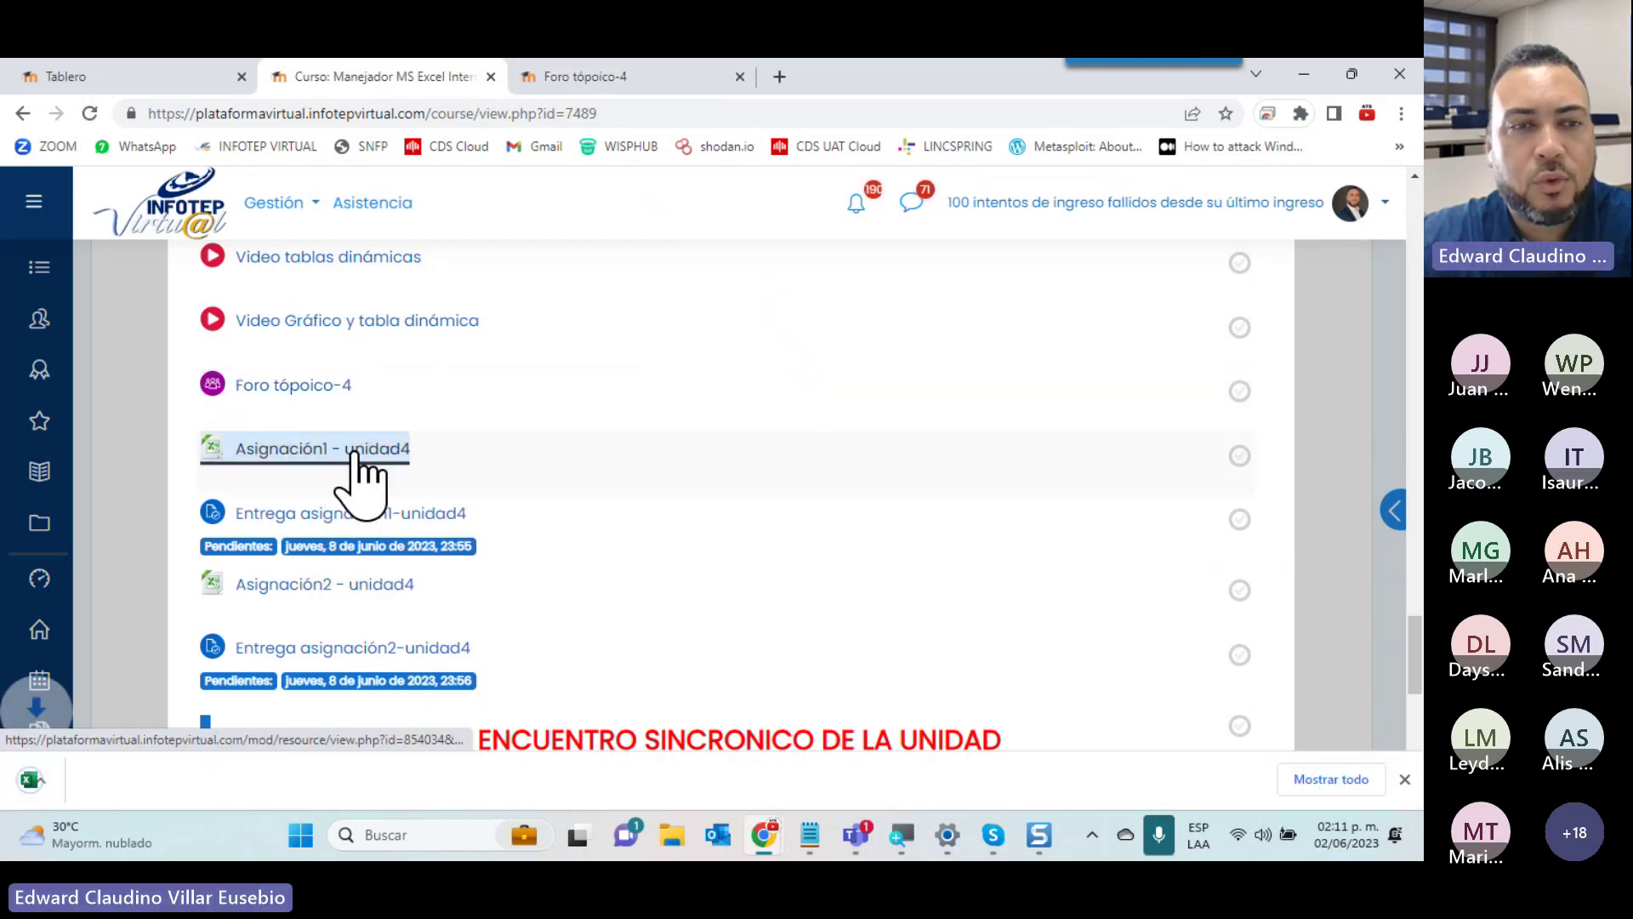
left_click(289, 586)
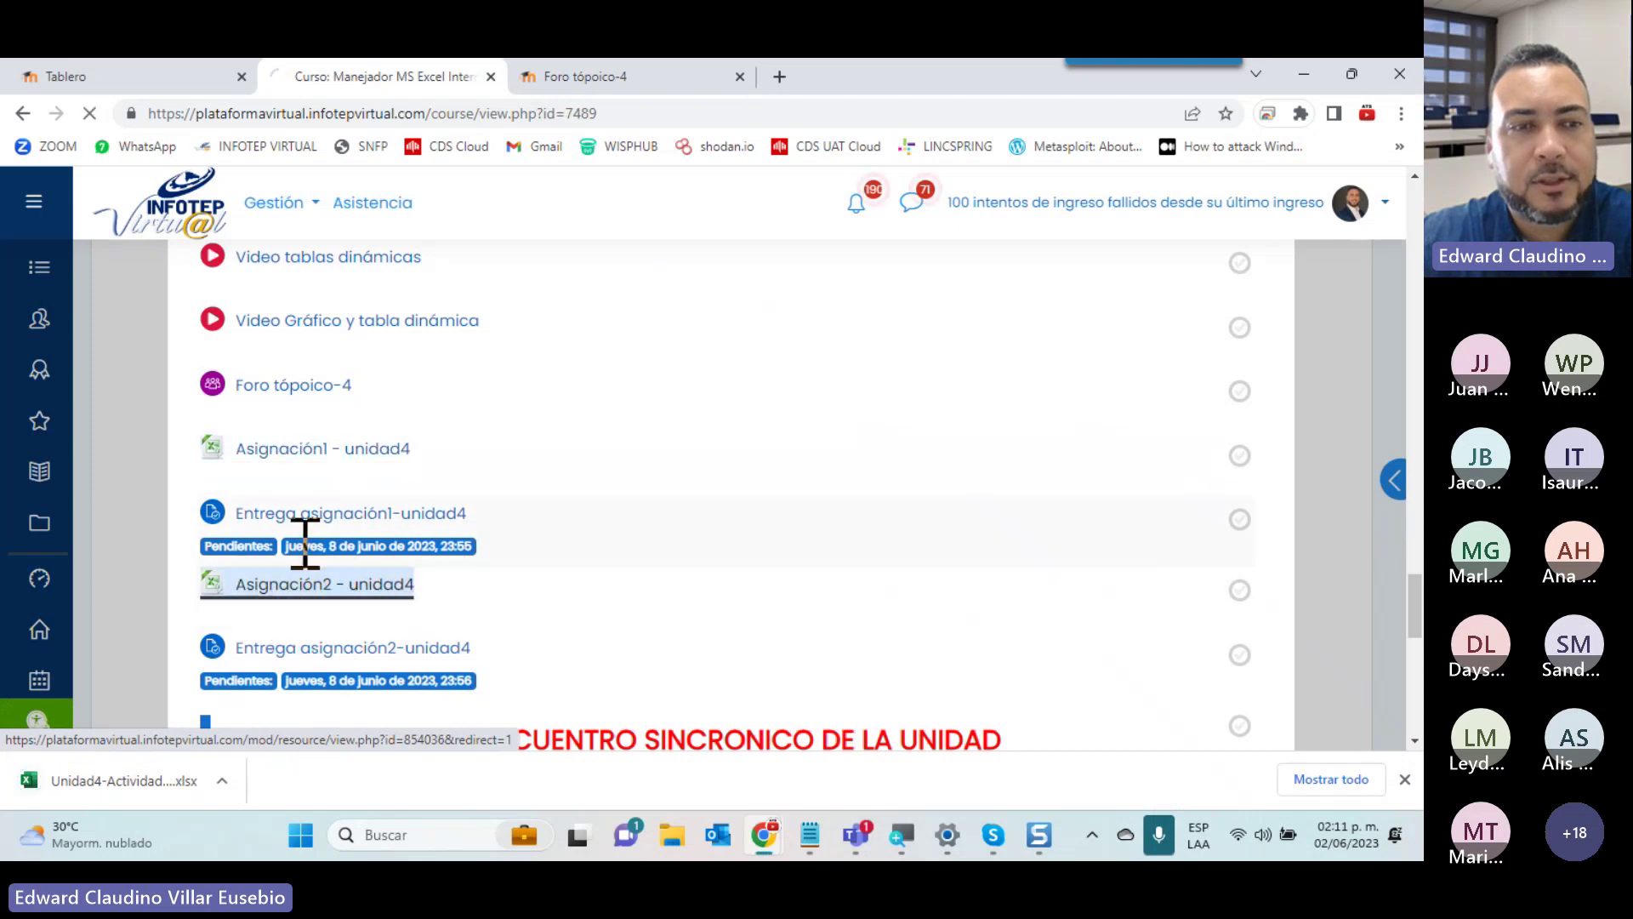
Read the Foro tópoico-4 page, close it, and open the downloaded Unidad4-Actividad1 workbook
left_click(672, 78)
scroll(911, 584, "down", 2)
scroll(856, 536, "down", 3)
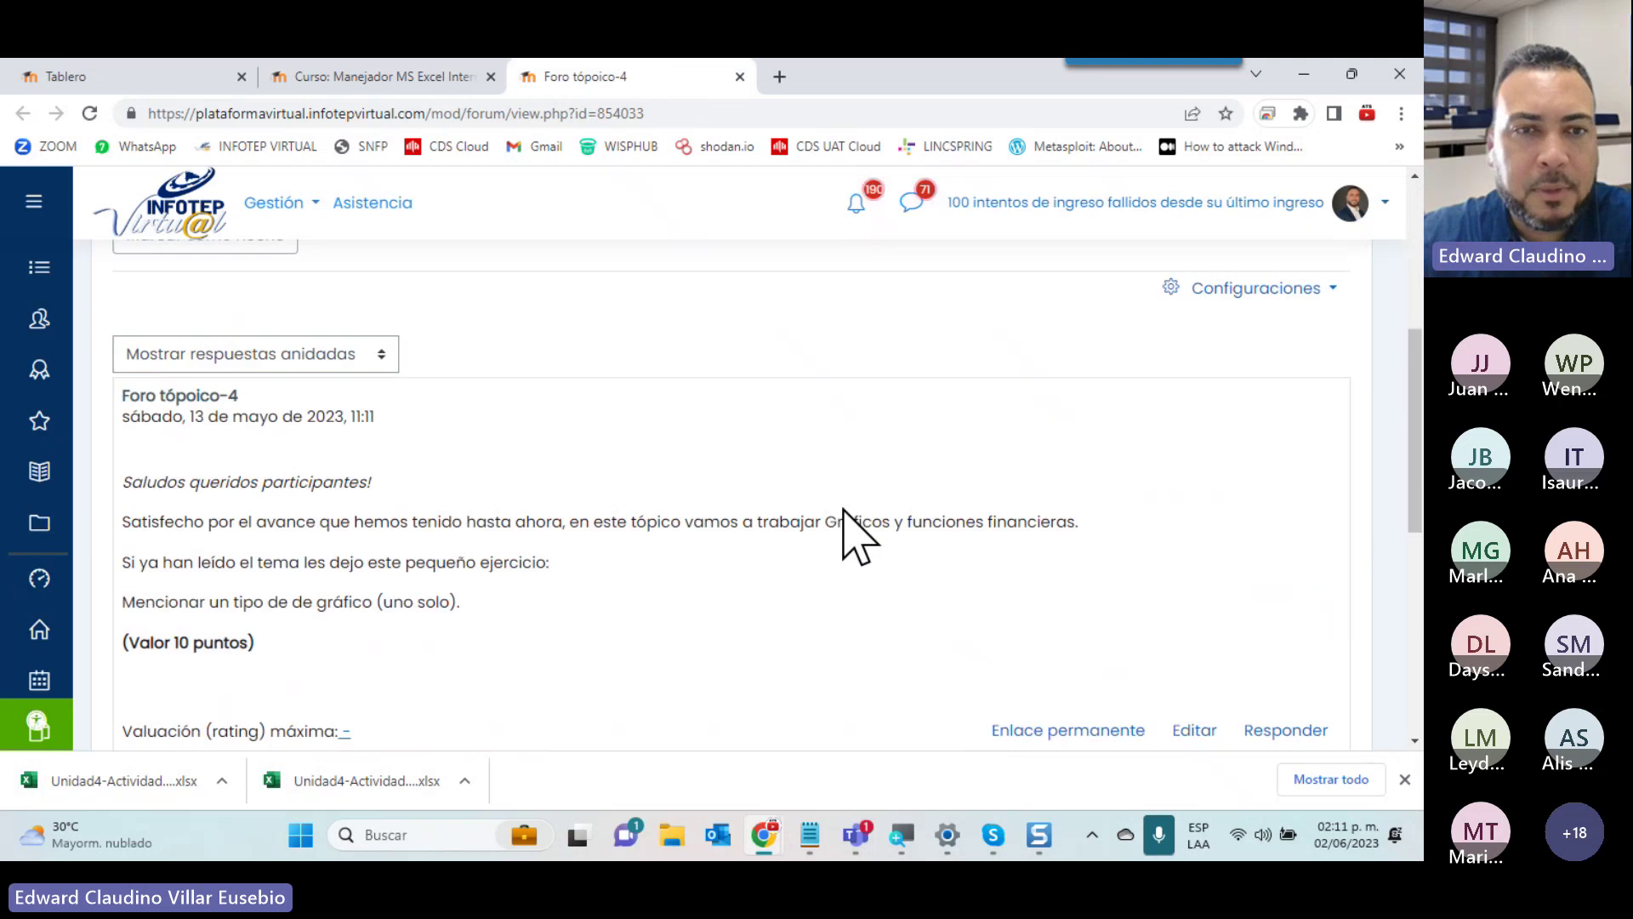
scroll(856, 536, "down", 1)
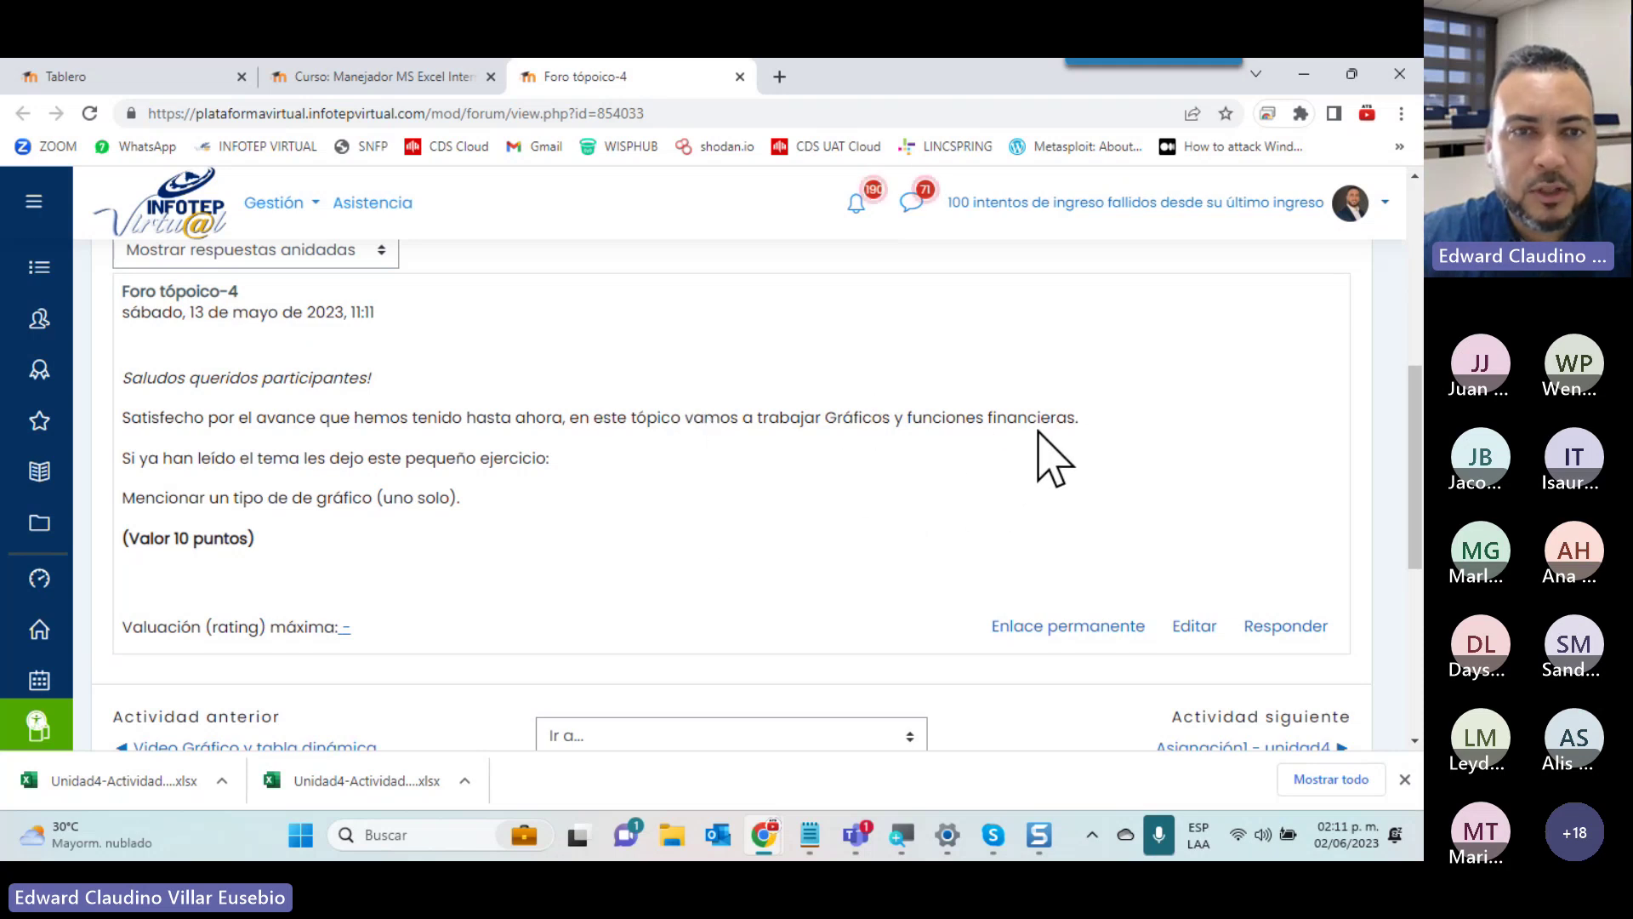
scroll(528, 587, "down", 3)
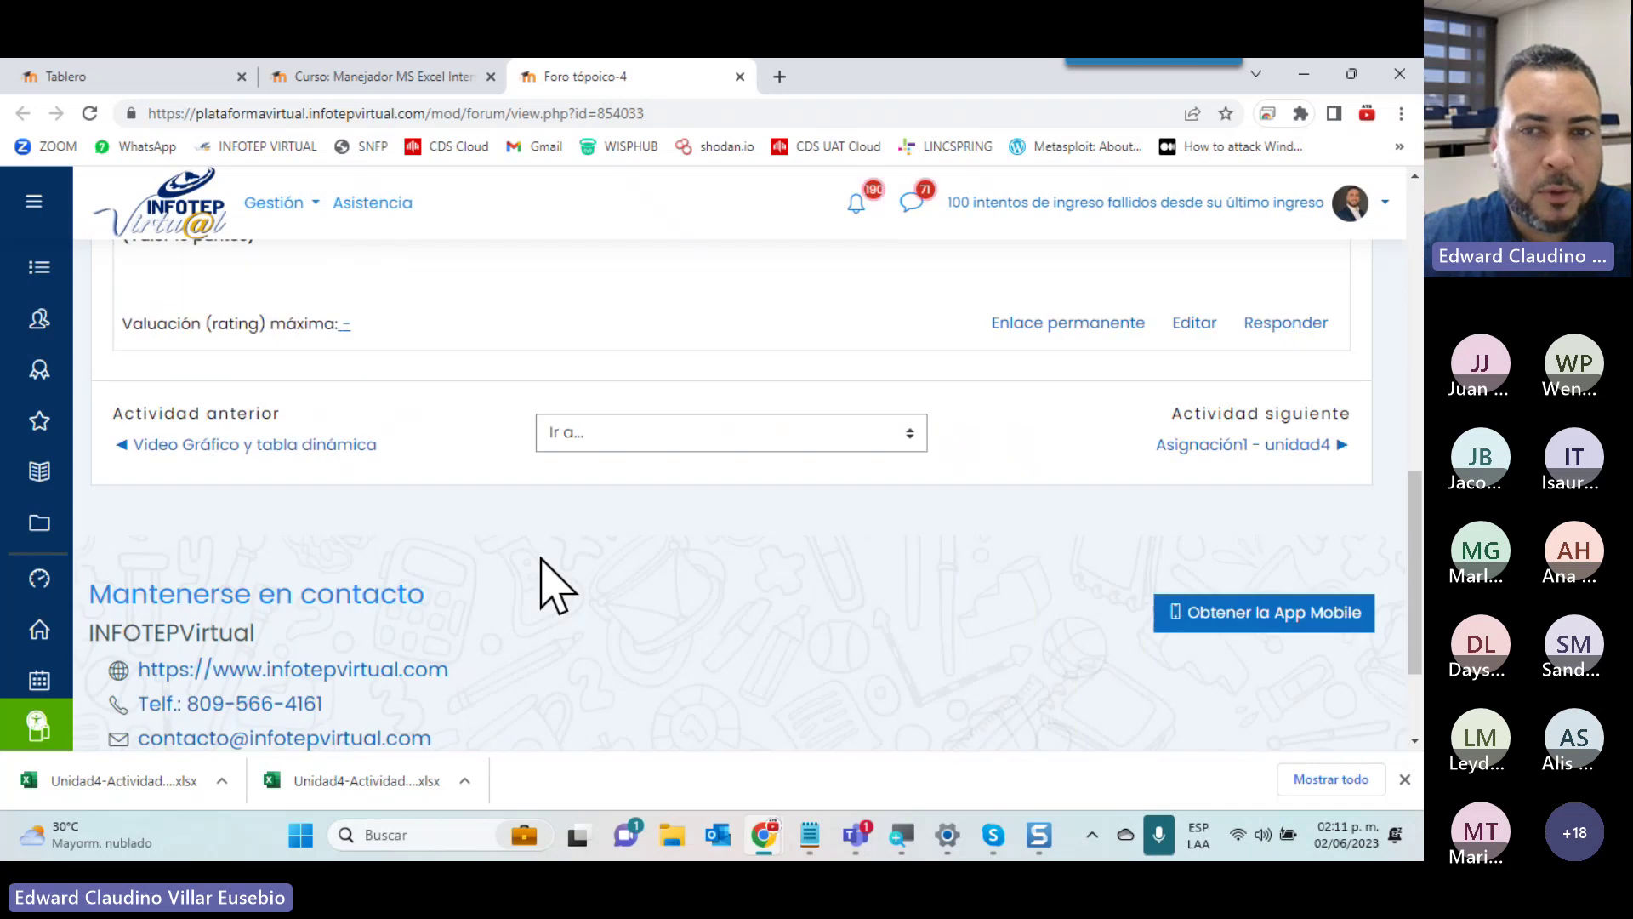
scroll(898, 417, "up", 3)
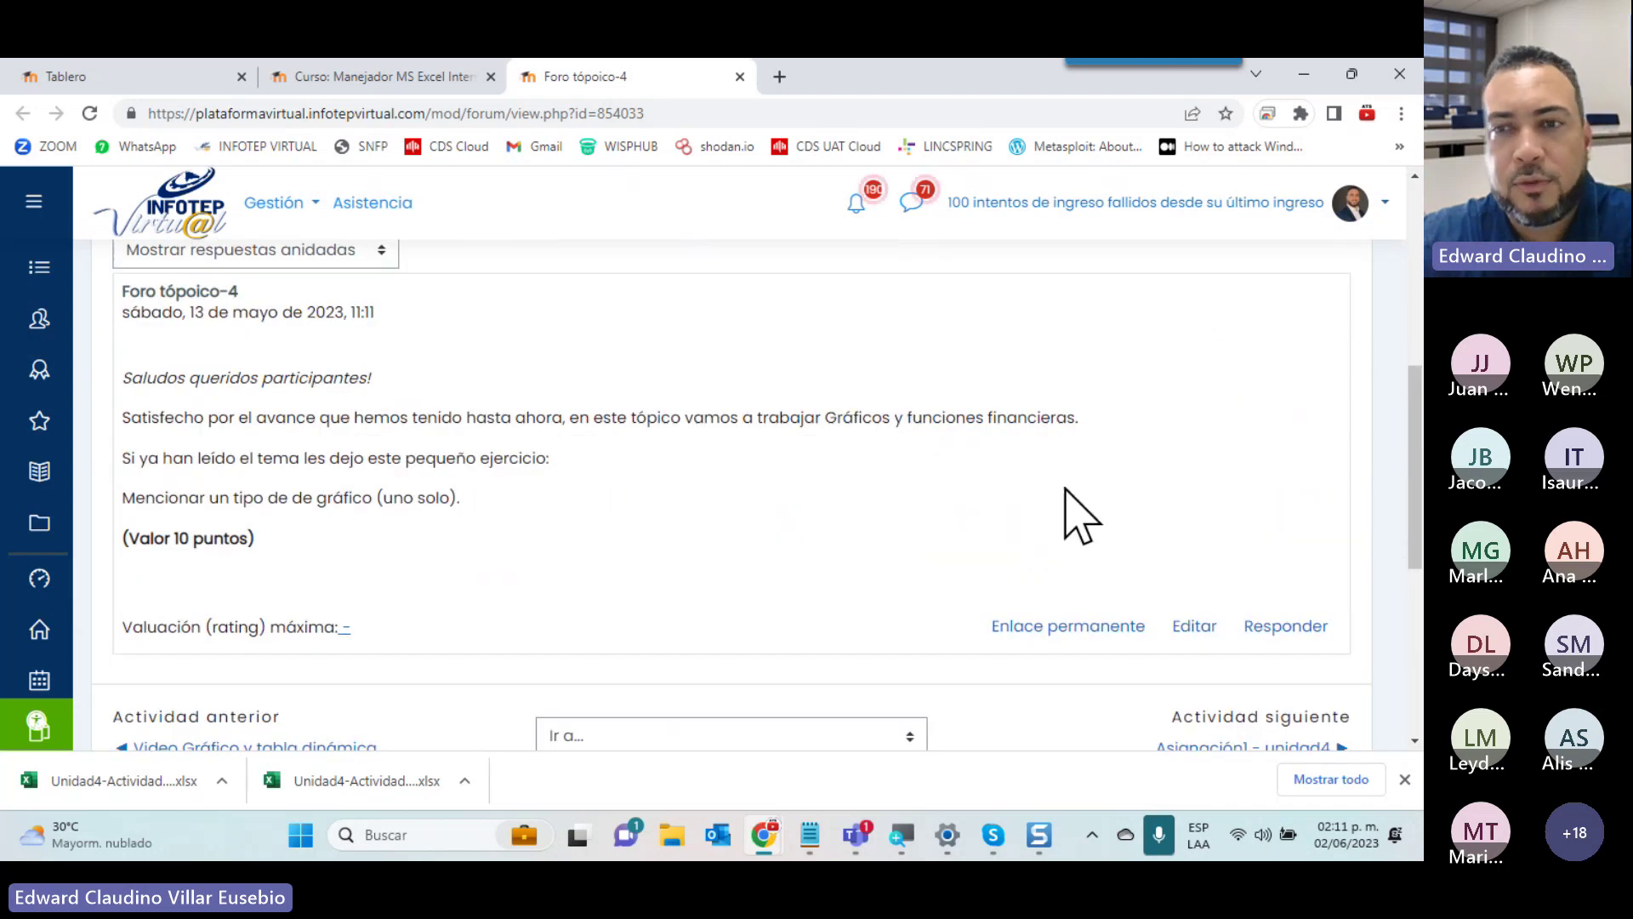
left_click(1285, 627)
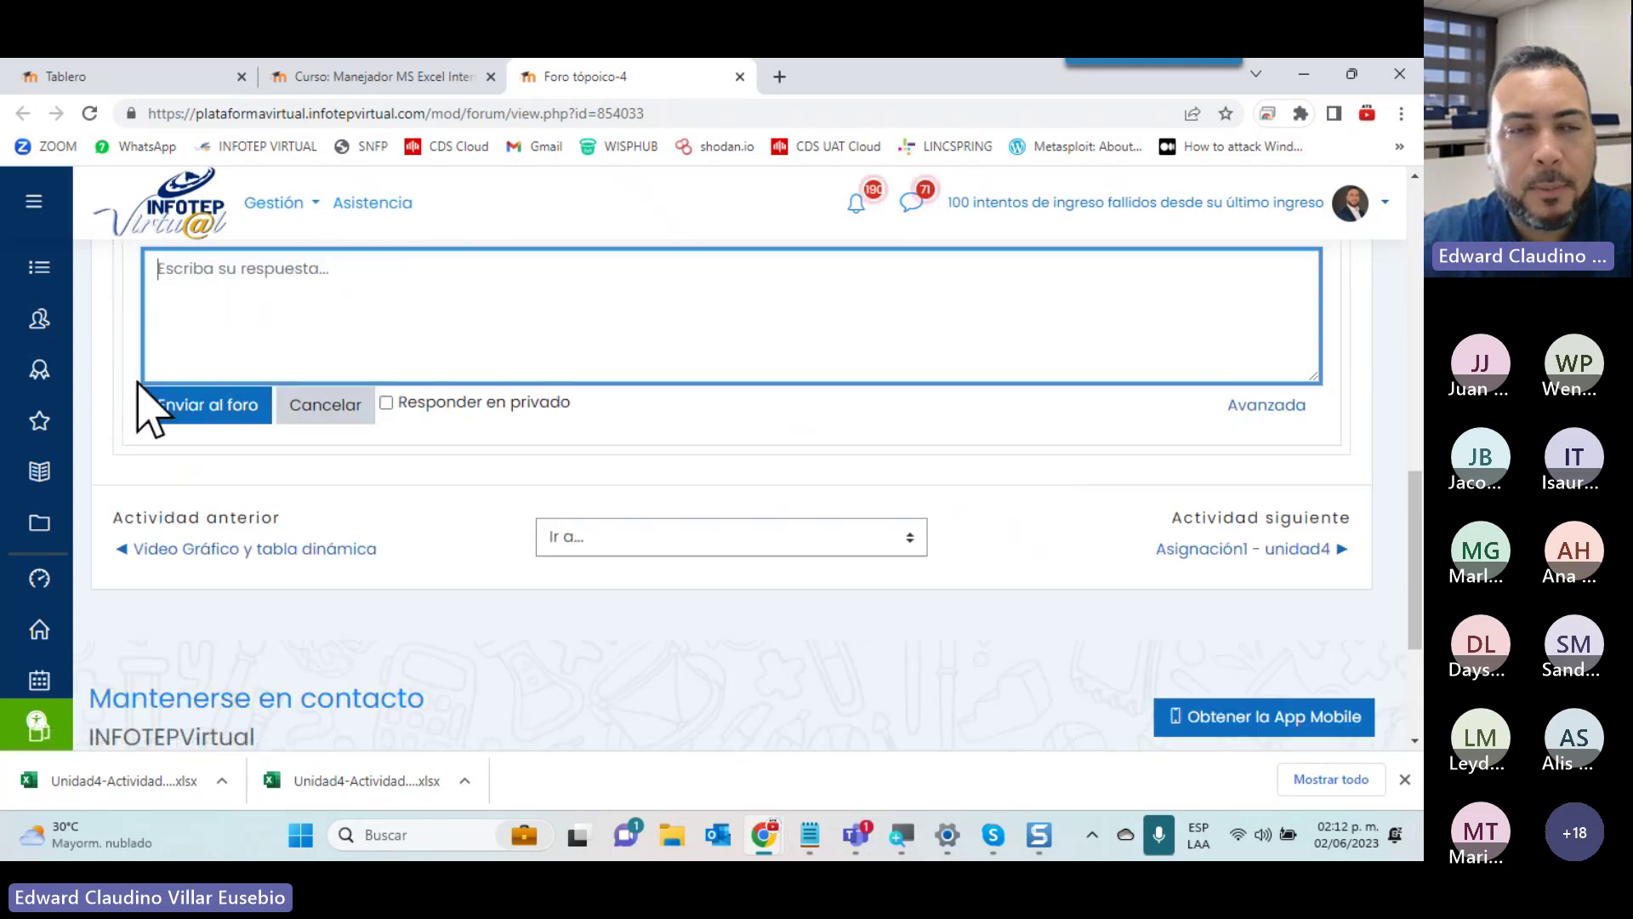
scroll(292, 493, "up", 3)
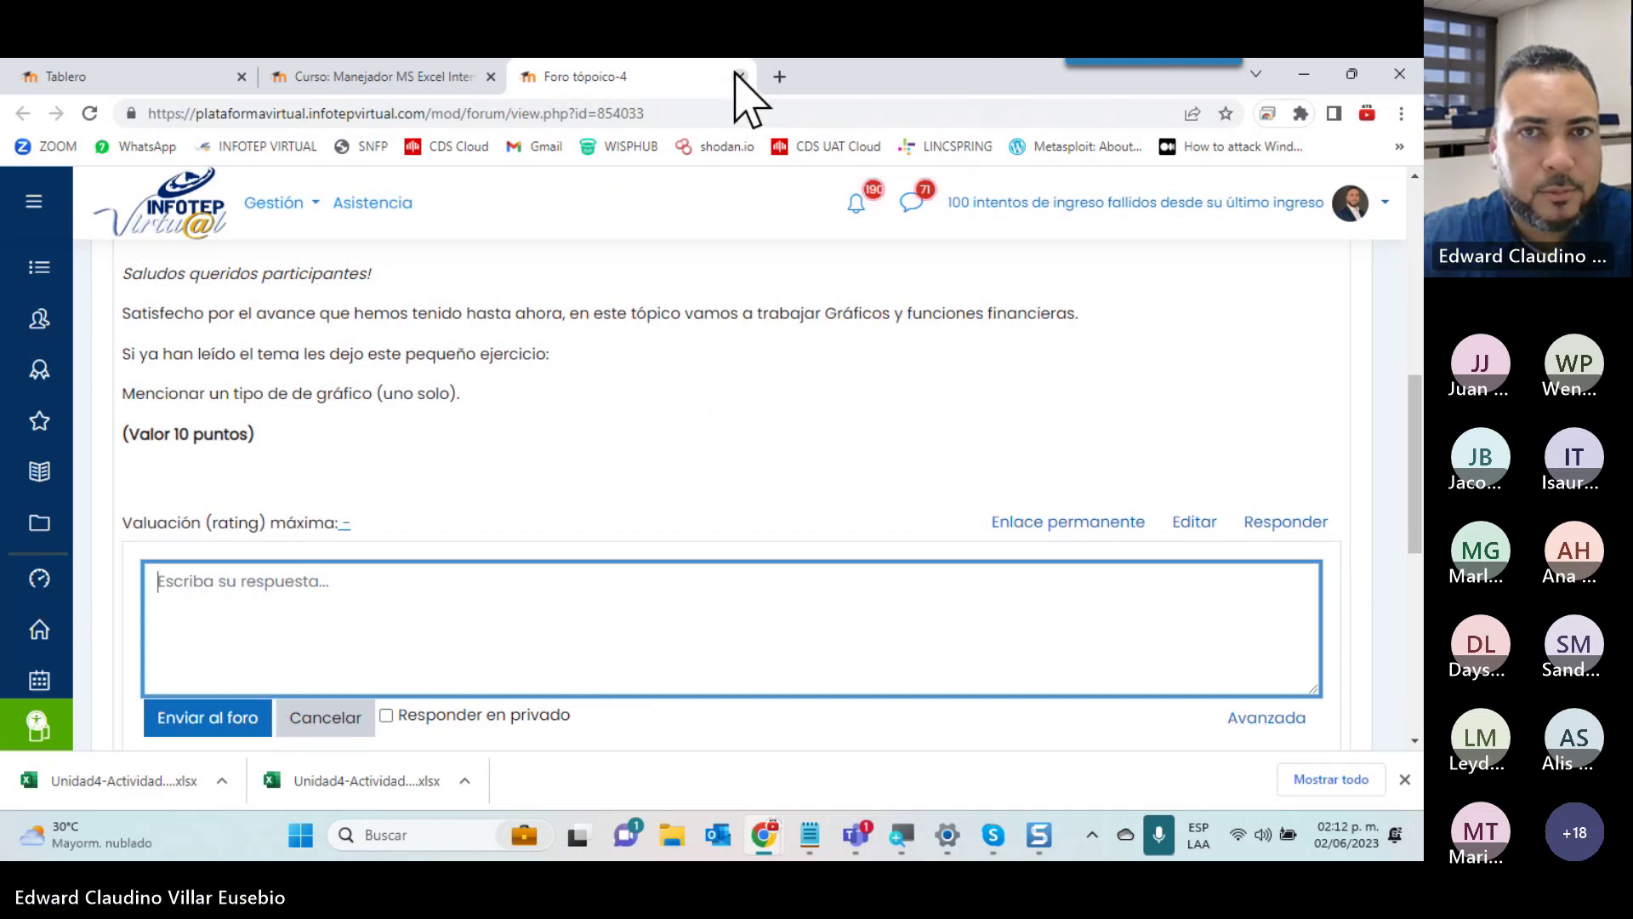
left_click(740, 76)
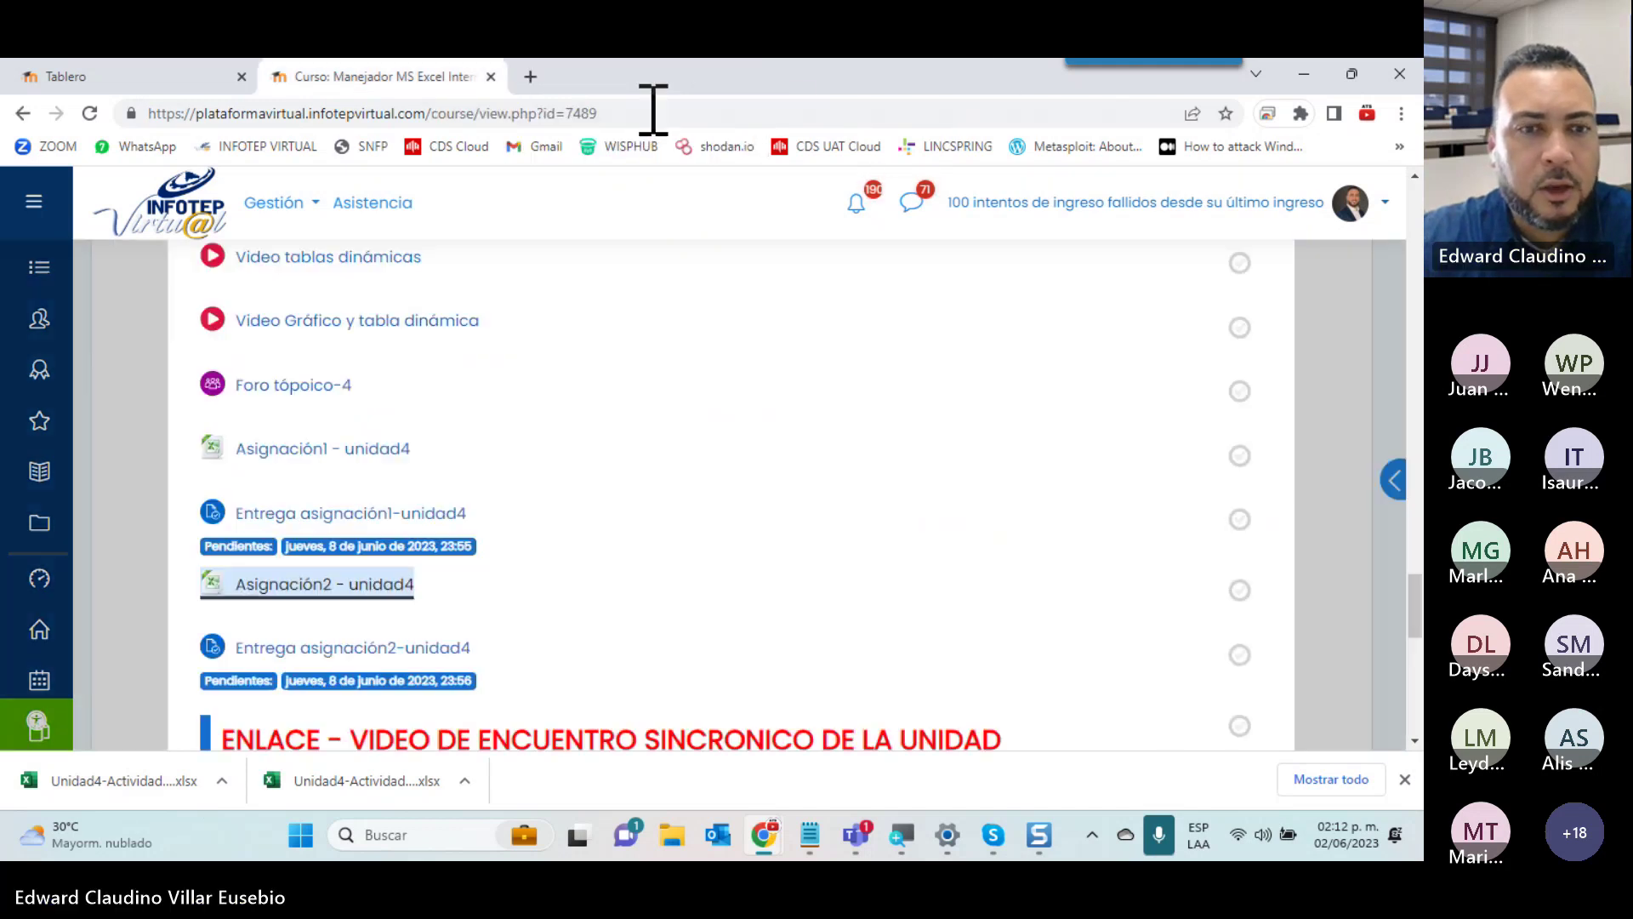
left_click(401, 790)
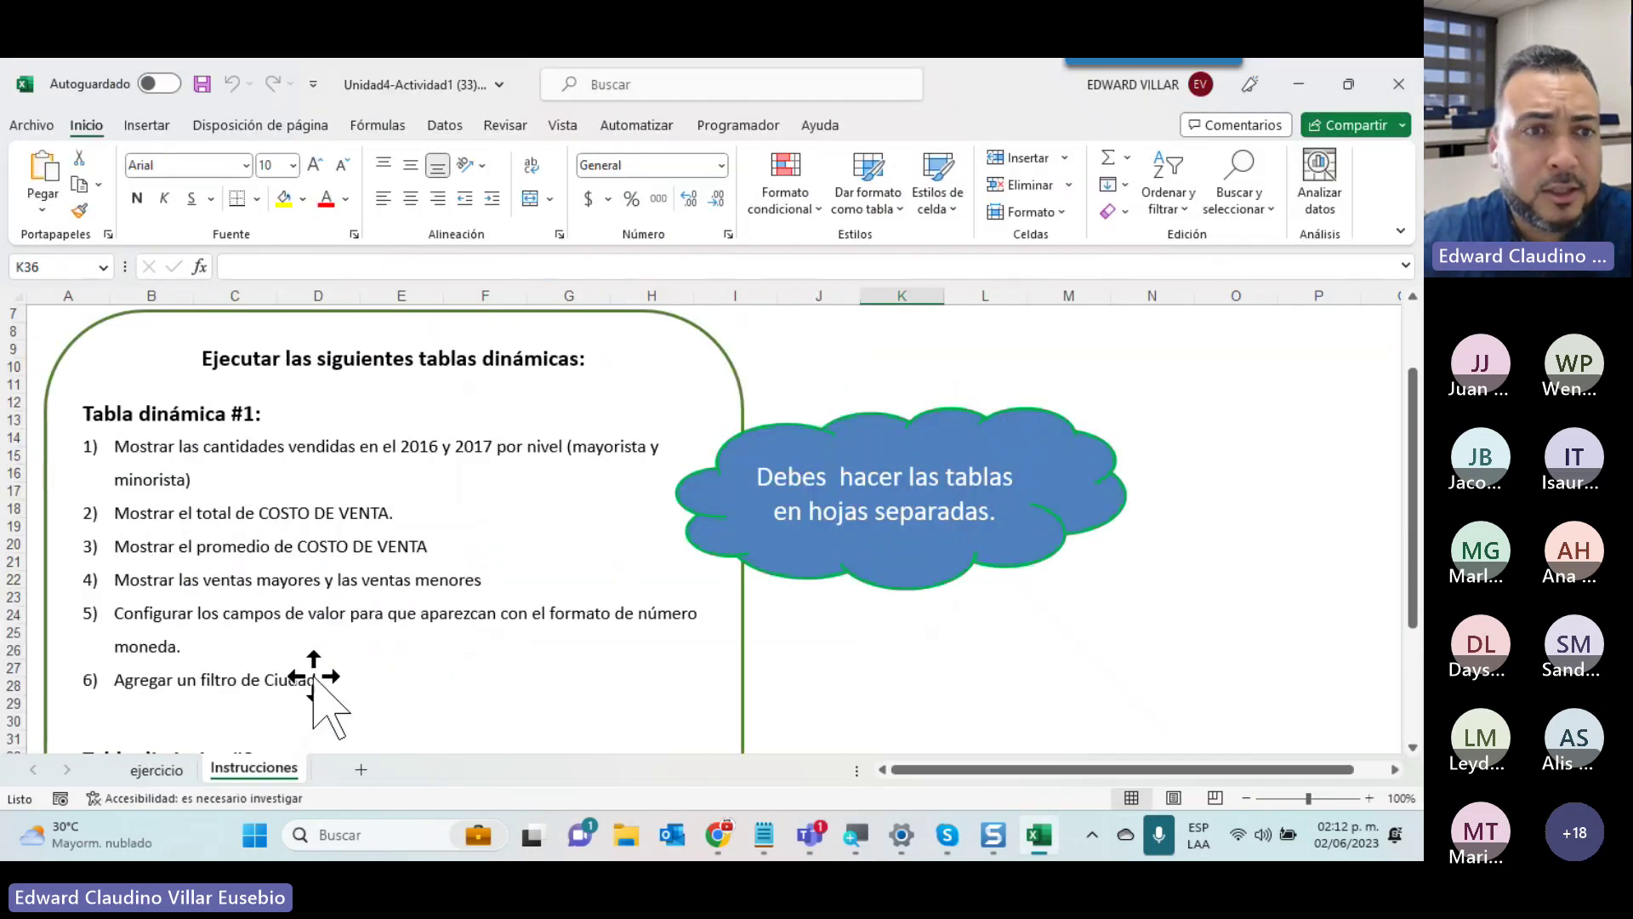
scroll(132, 493, "down", 2)
scroll(132, 494, "up", 2)
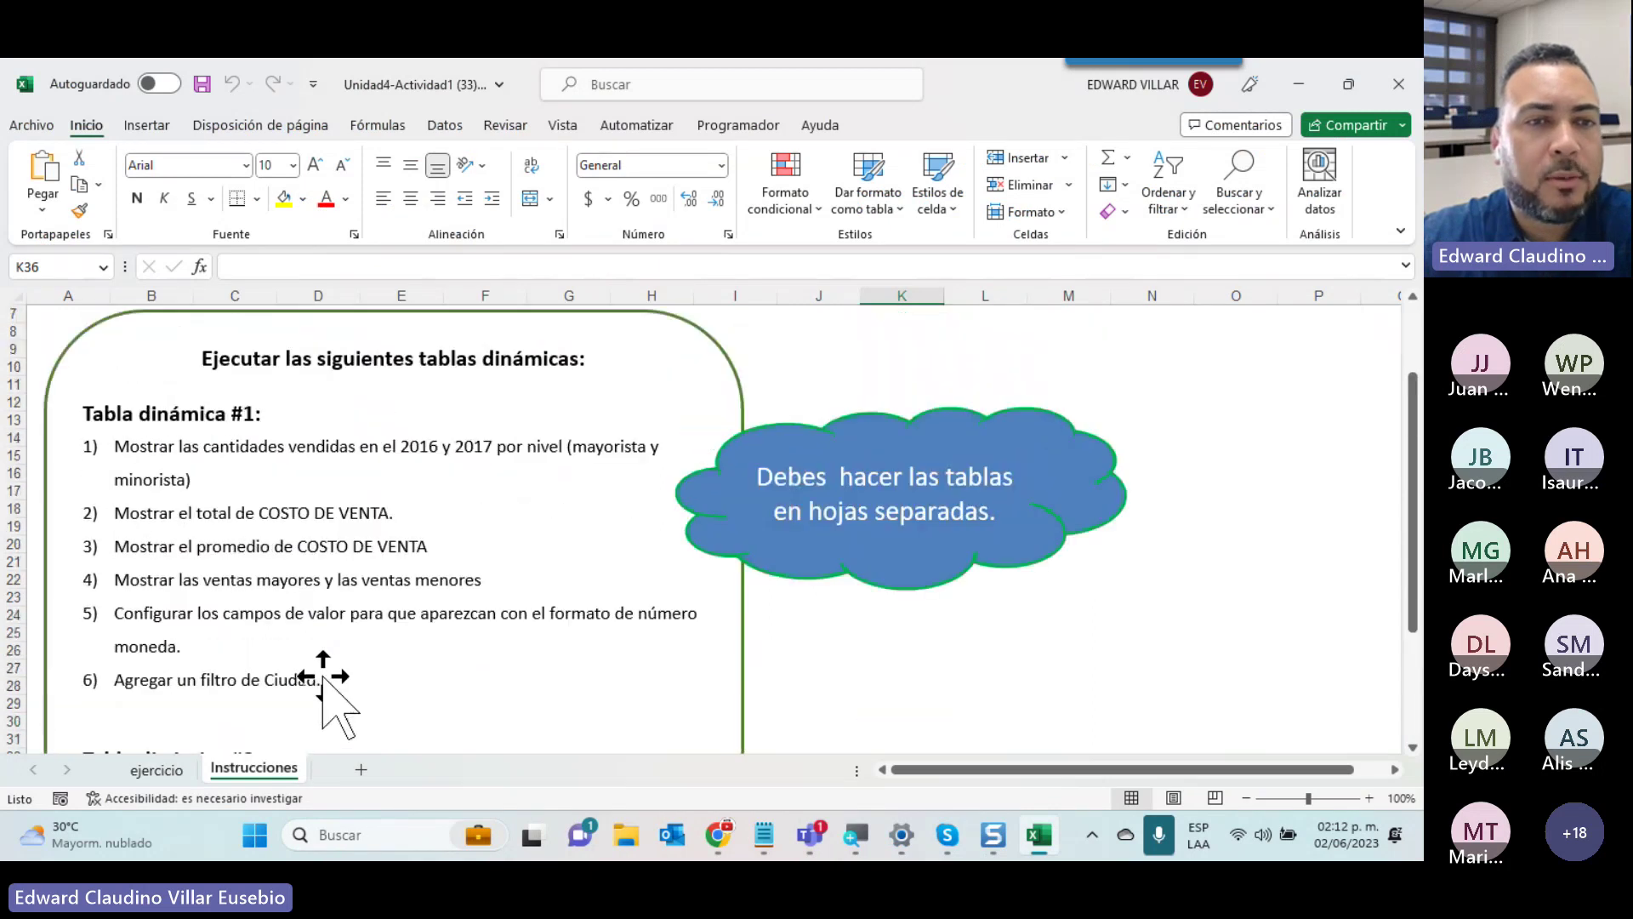
scroll(249, 475, "down", 1)
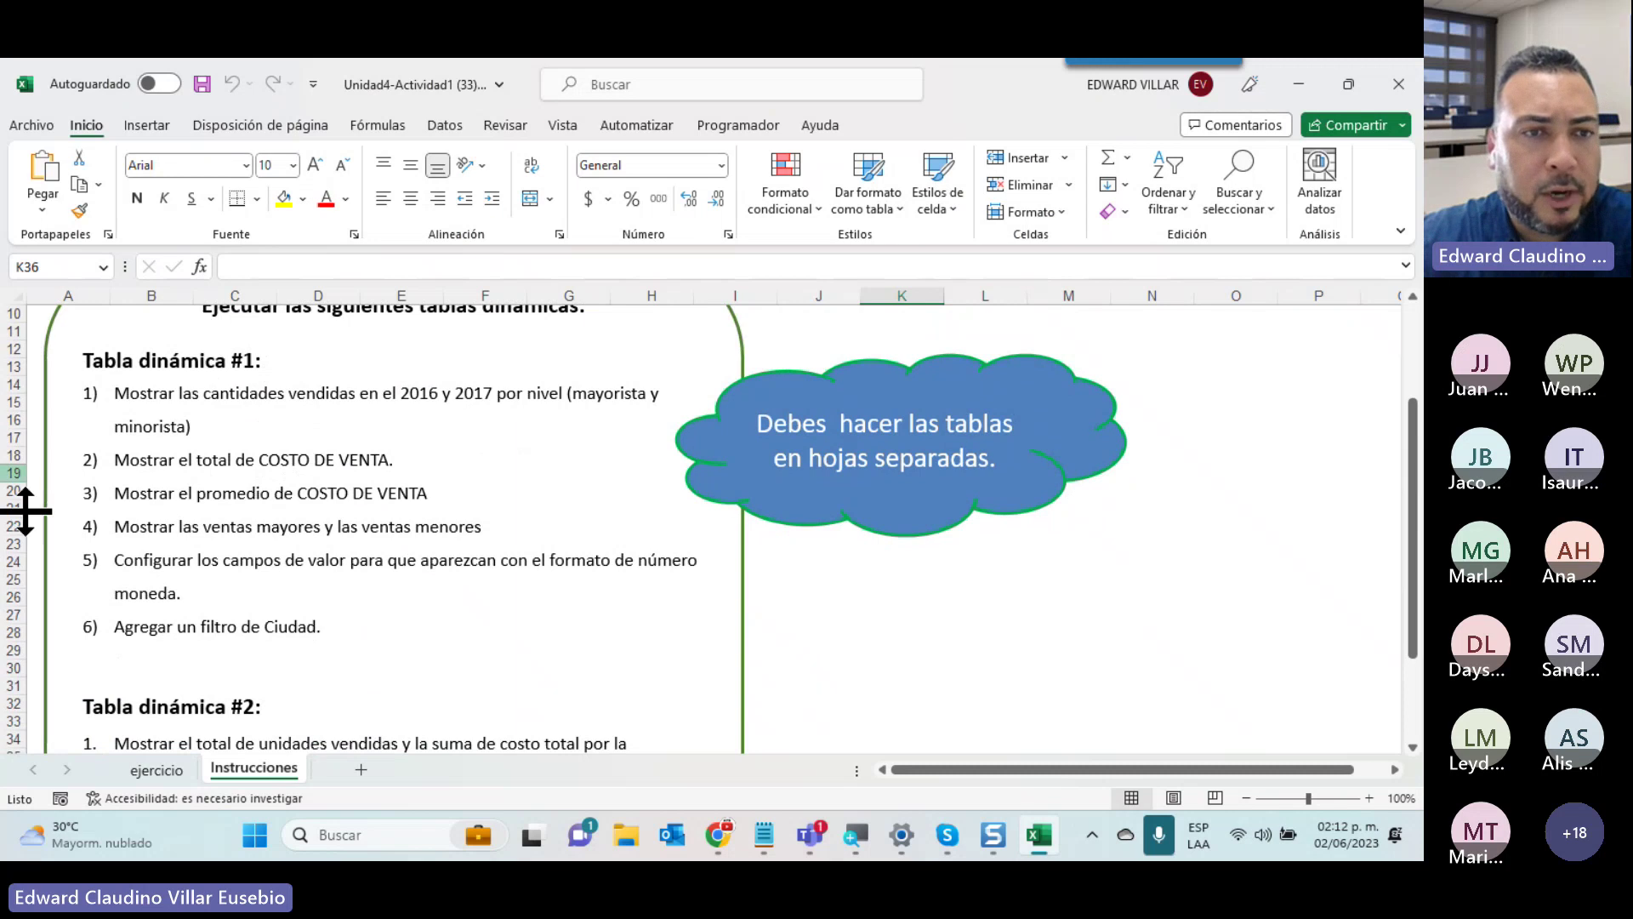
scroll(352, 616, "down", 2)
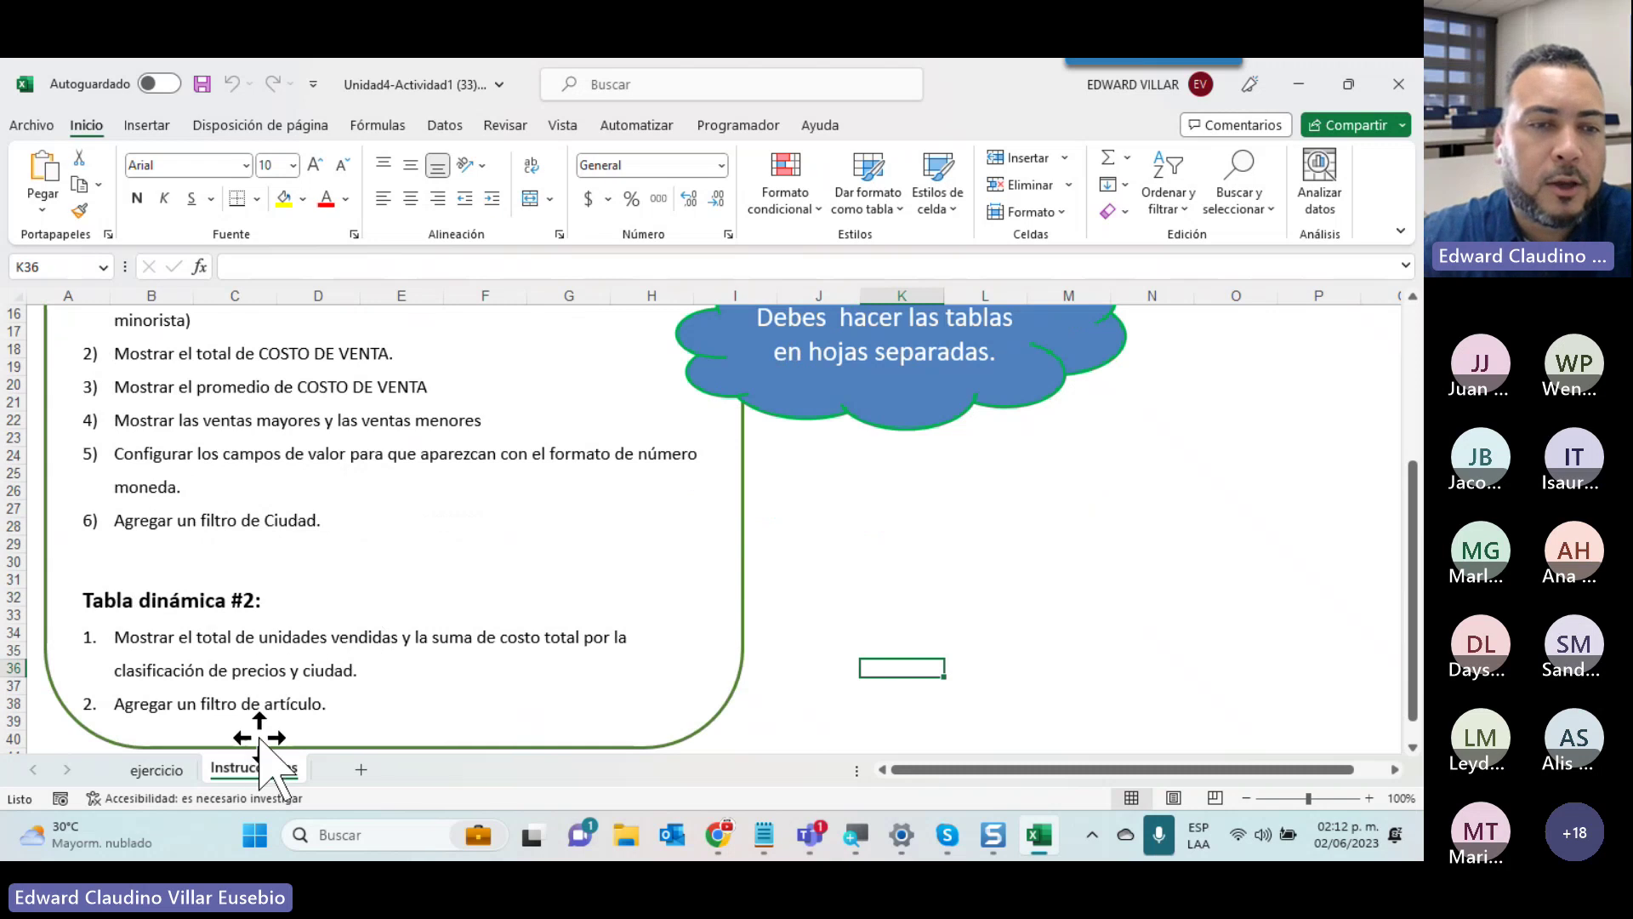
left_click(147, 773)
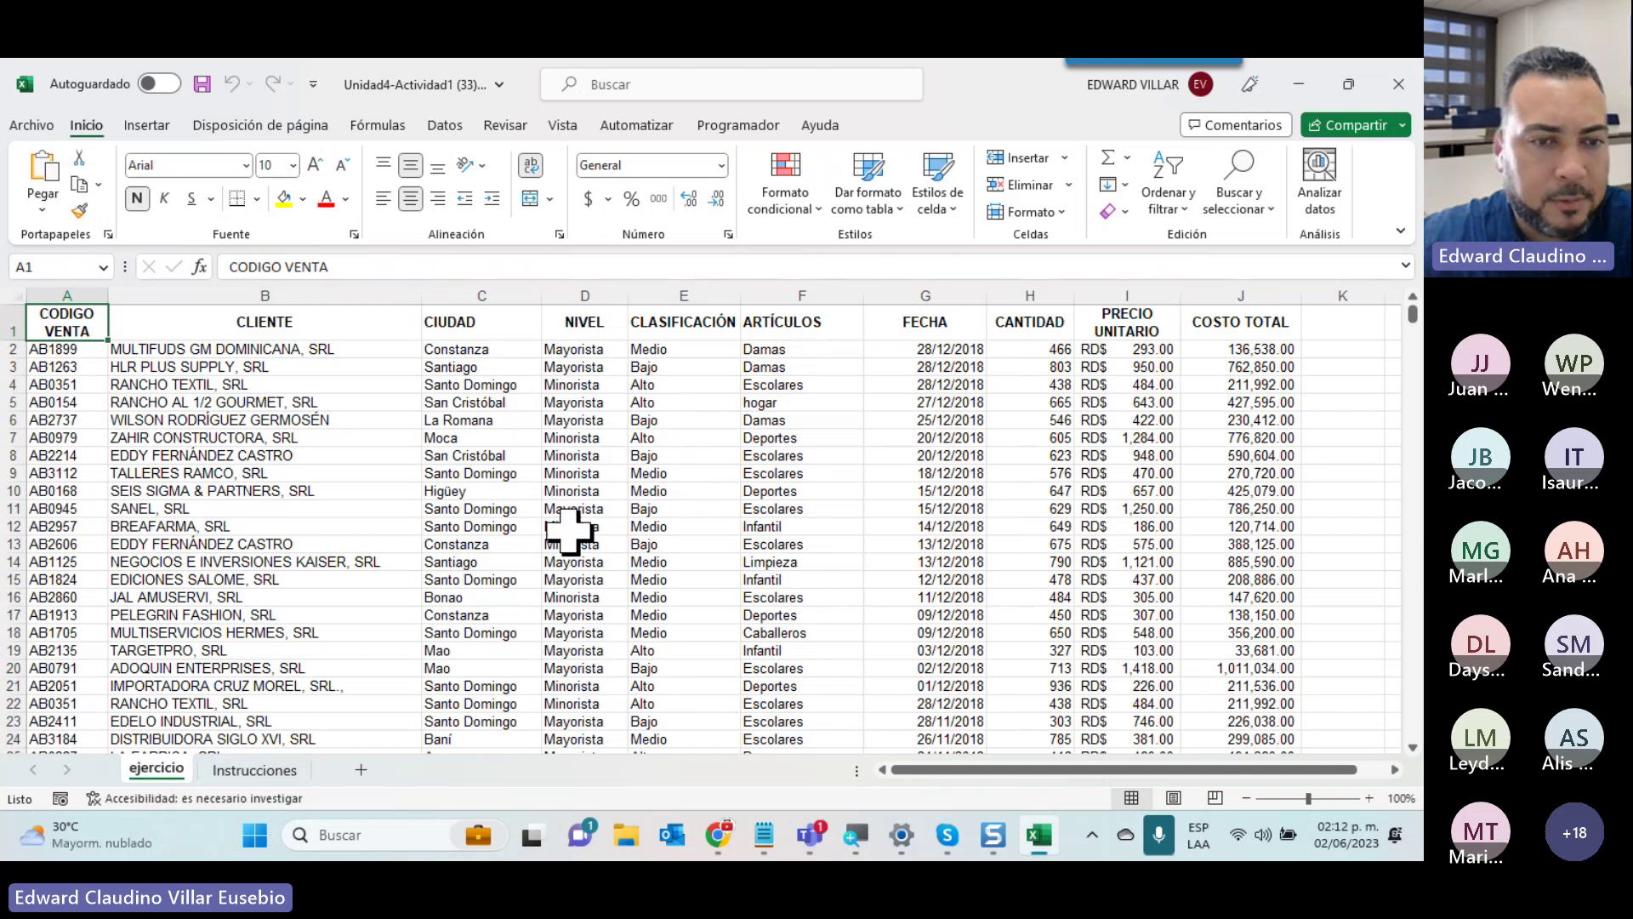
left_click(289, 769)
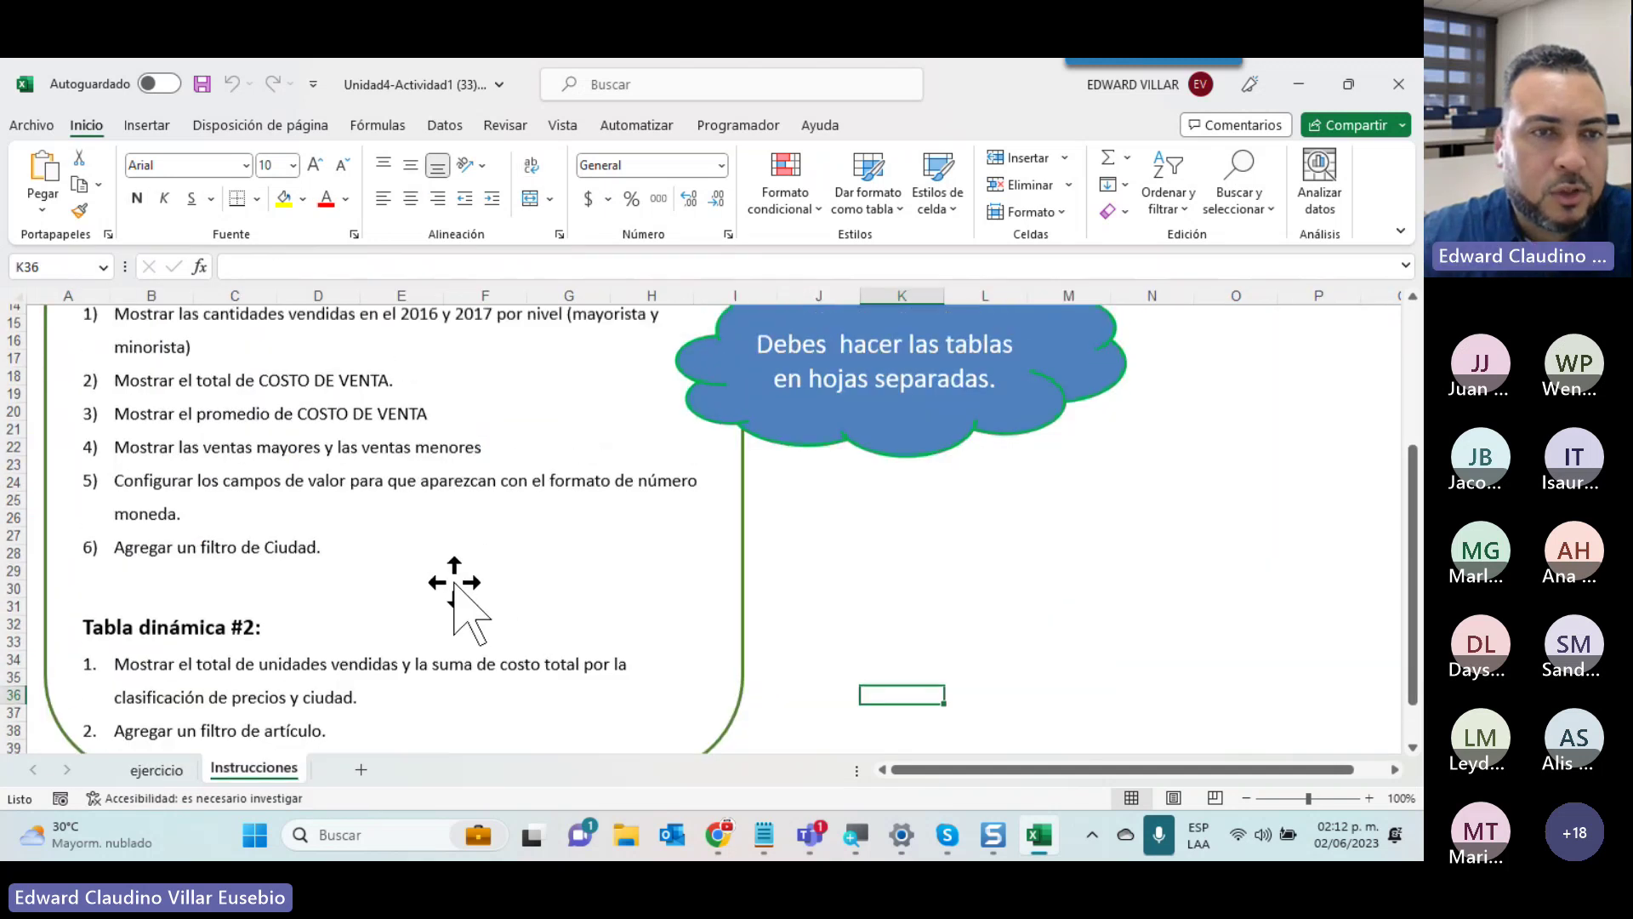
scroll(455, 596, "up", 2)
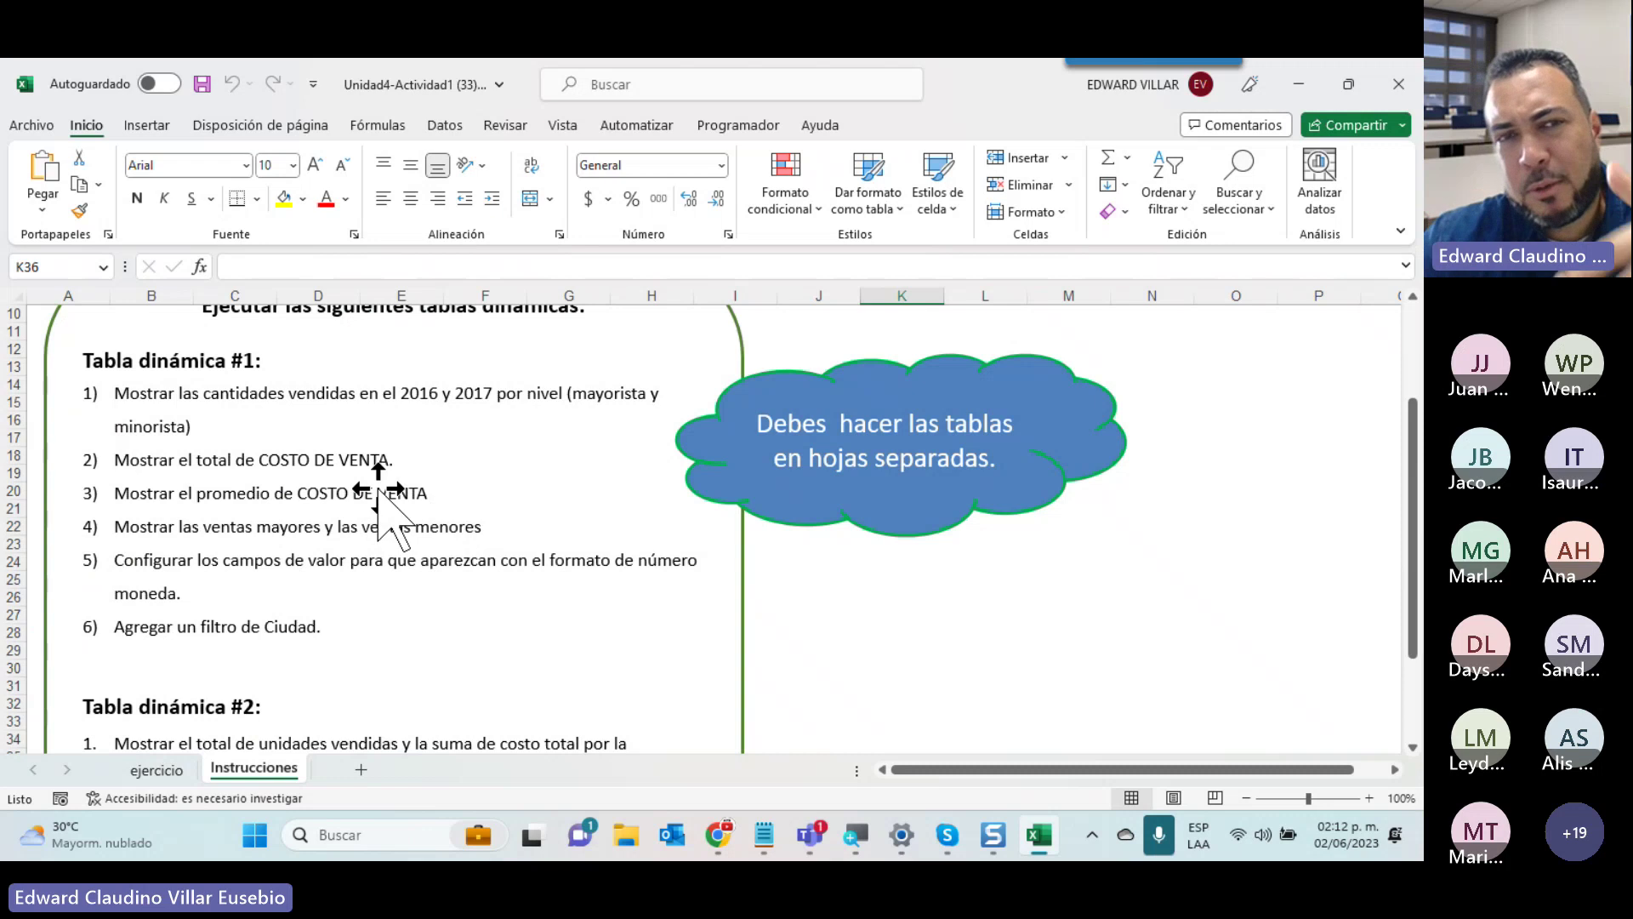
Minimize Excel and the file explorer, then expand the first course section's contents
left_click(621, 834)
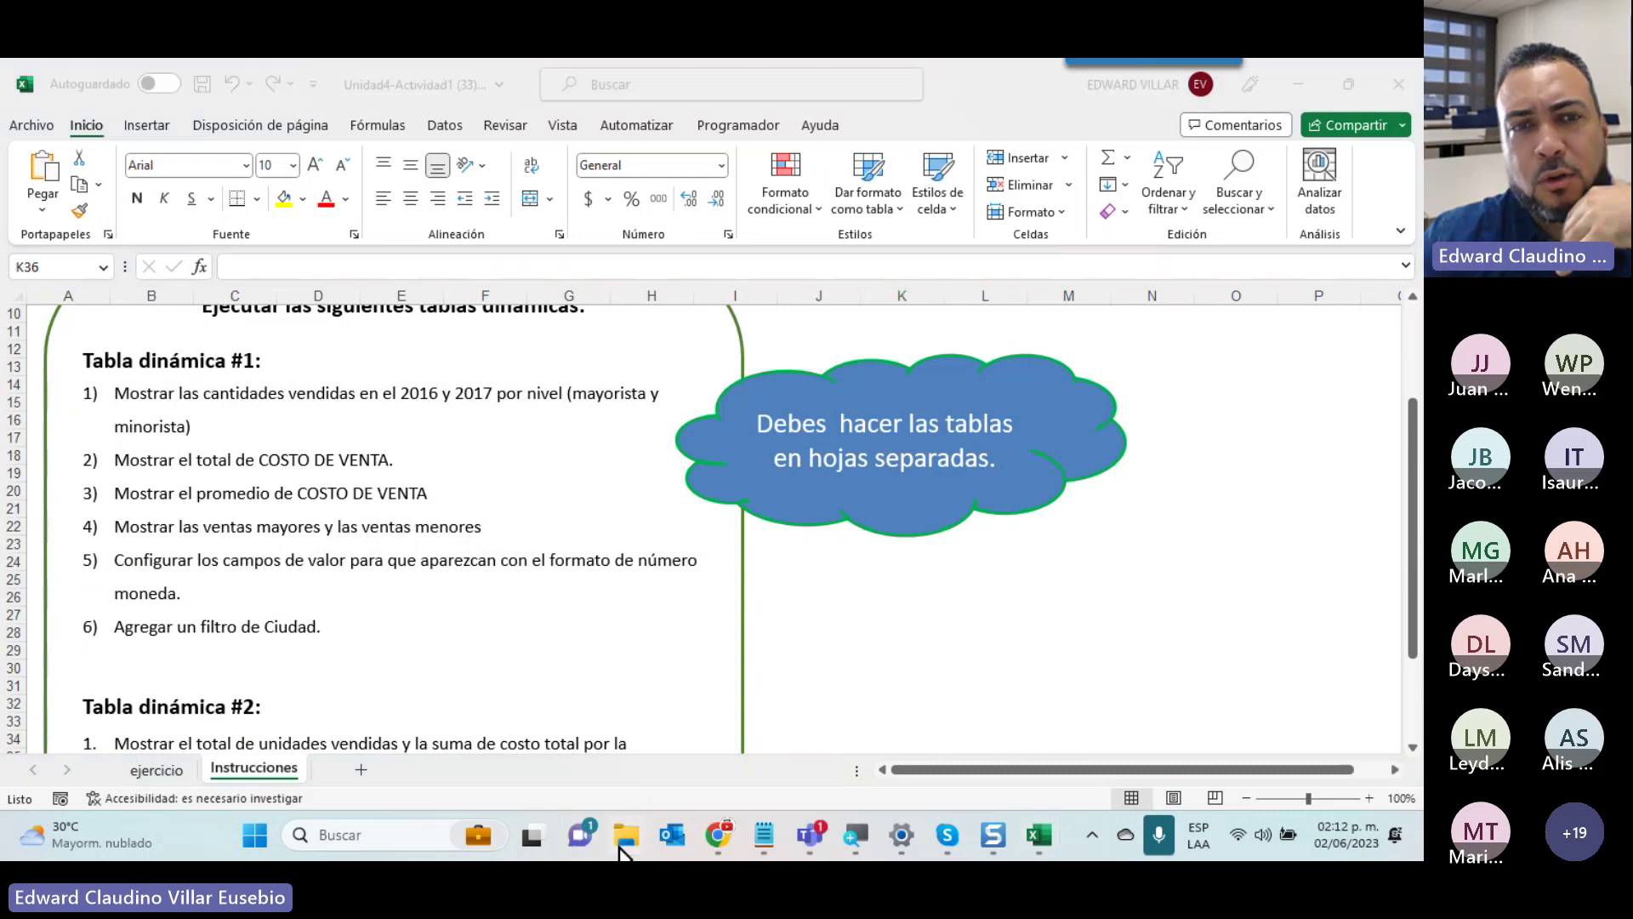
left_click(1301, 76)
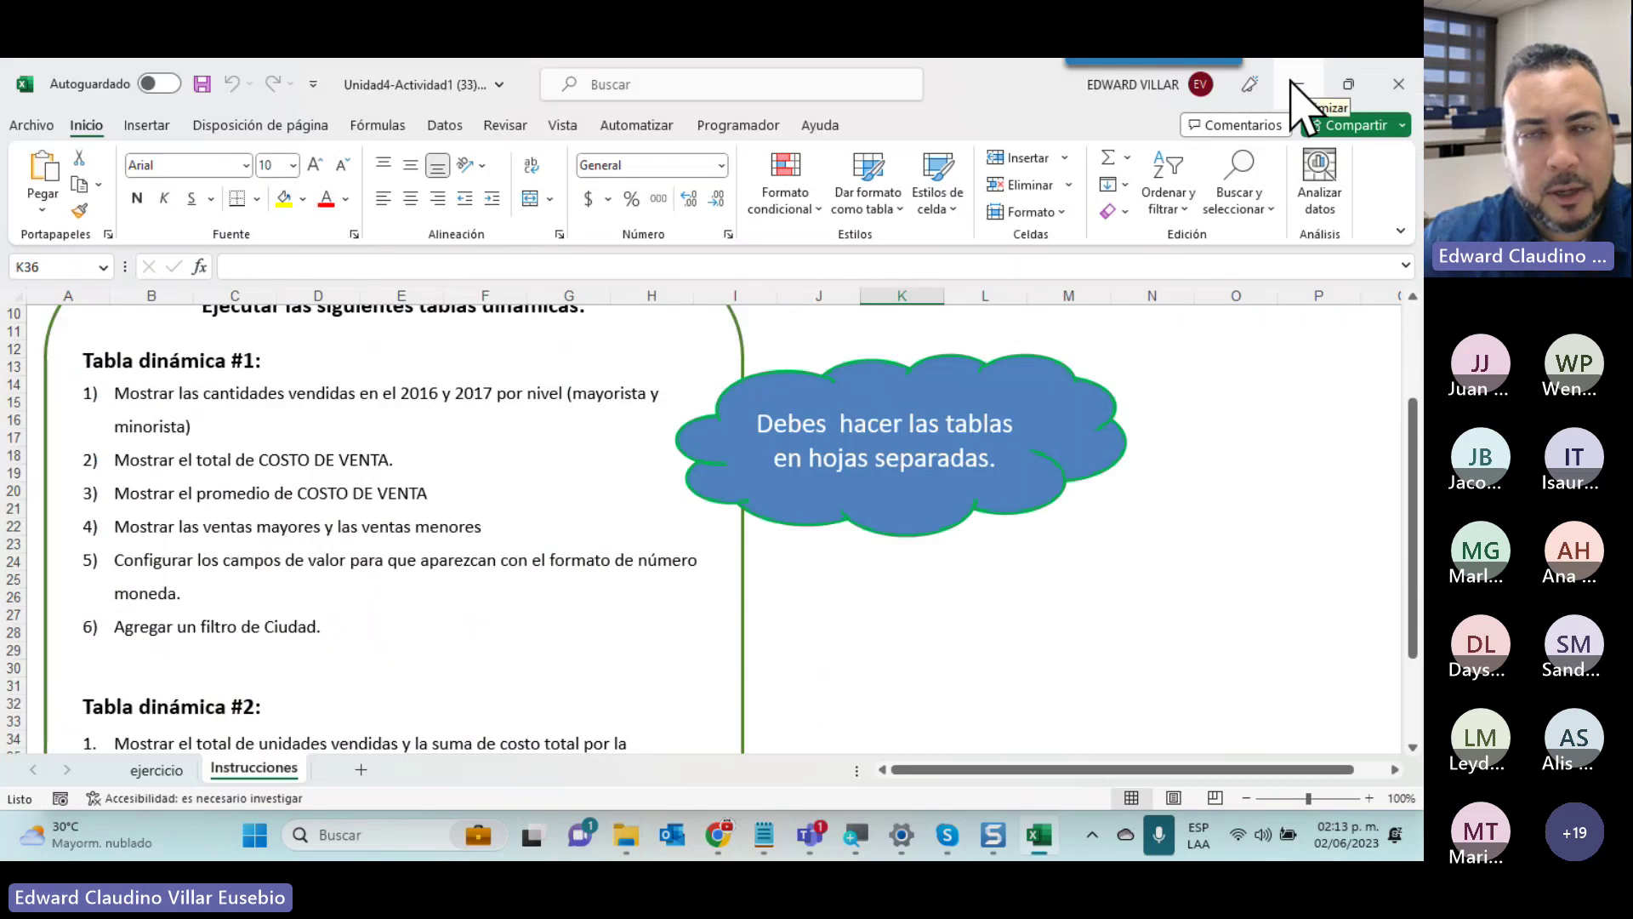
left_click(1297, 85)
scroll(437, 455, "up", 5)
scroll(440, 453, "up", 5)
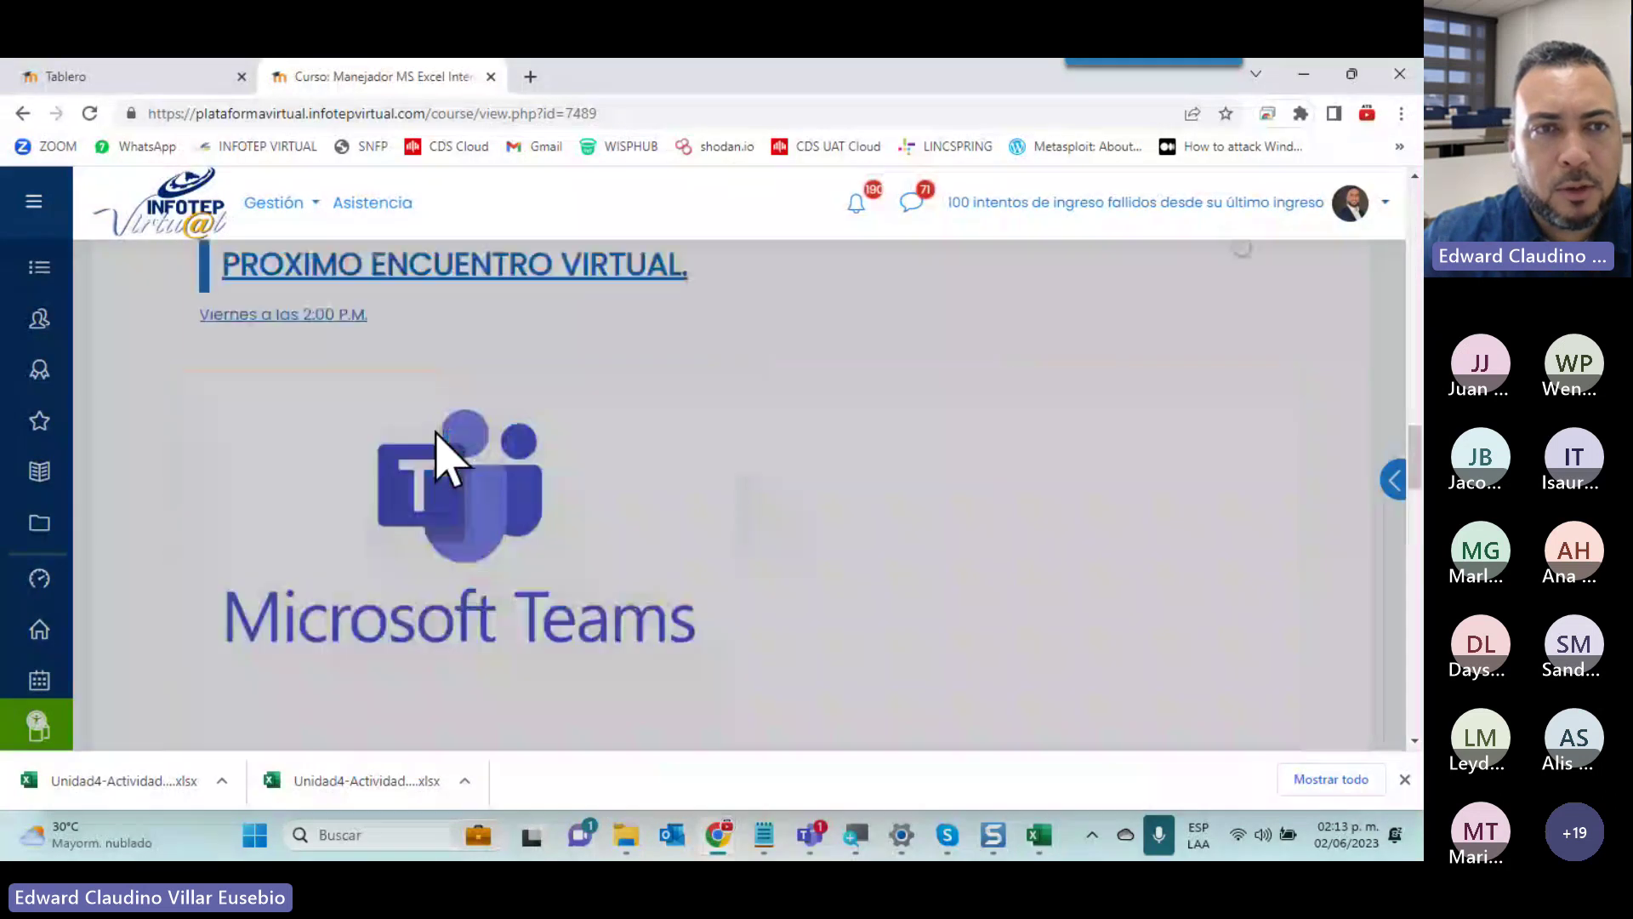
scroll(340, 552, "down", 3)
scroll(340, 553, "down", 2)
left_click(344, 506)
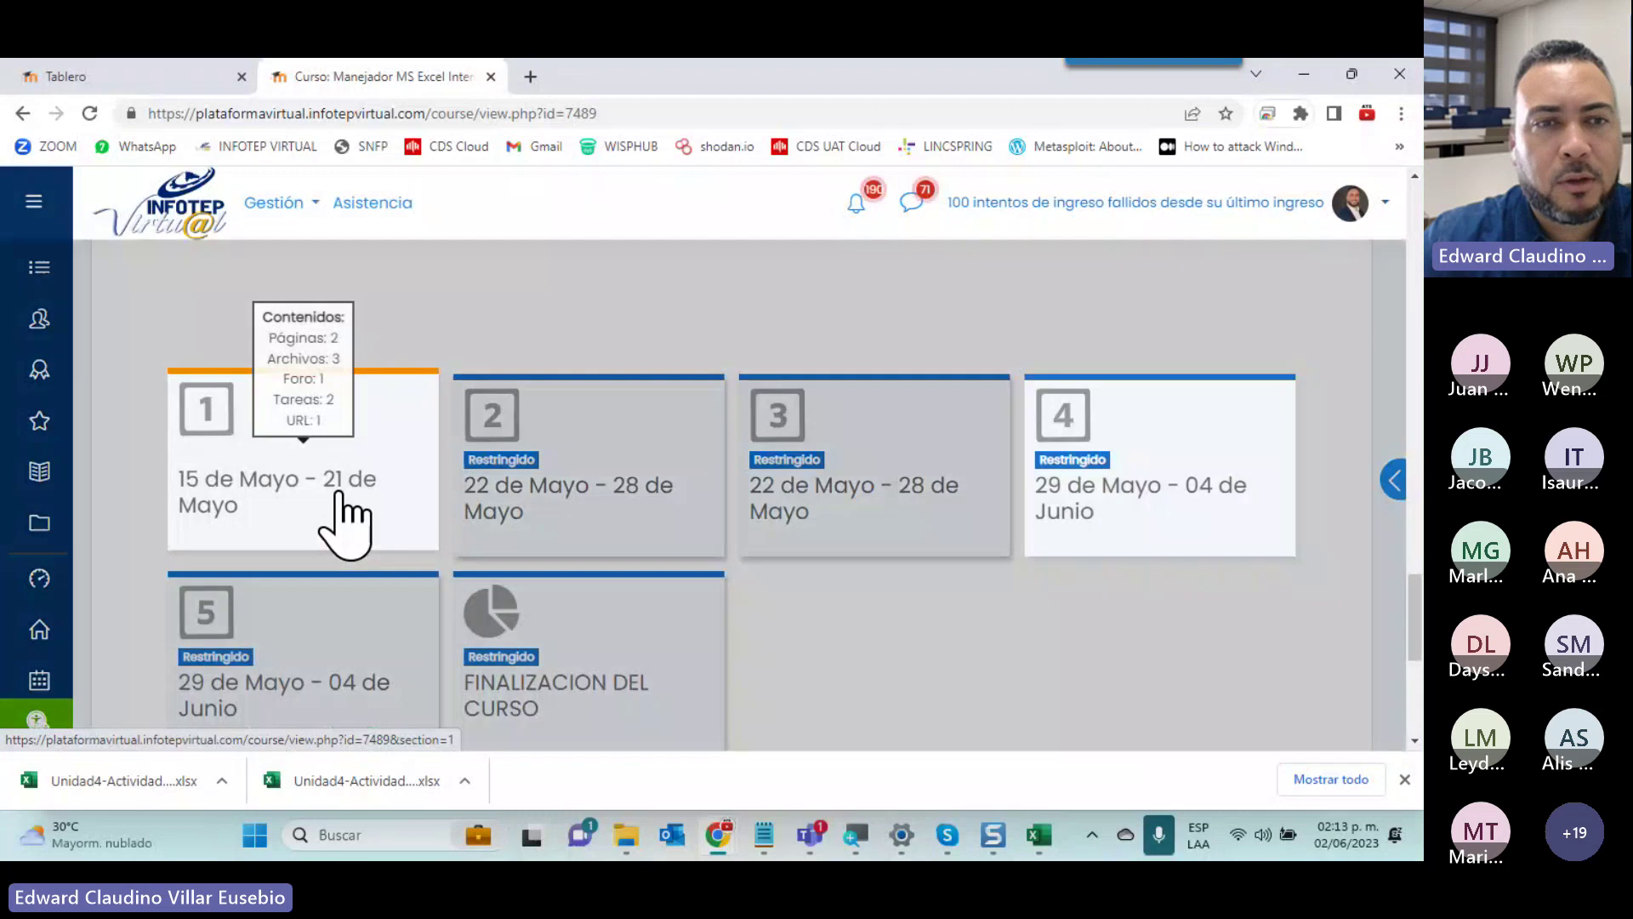
scroll(345, 511, "down", 3)
scroll(353, 510, "down", 4)
scroll(366, 383, "down", 2)
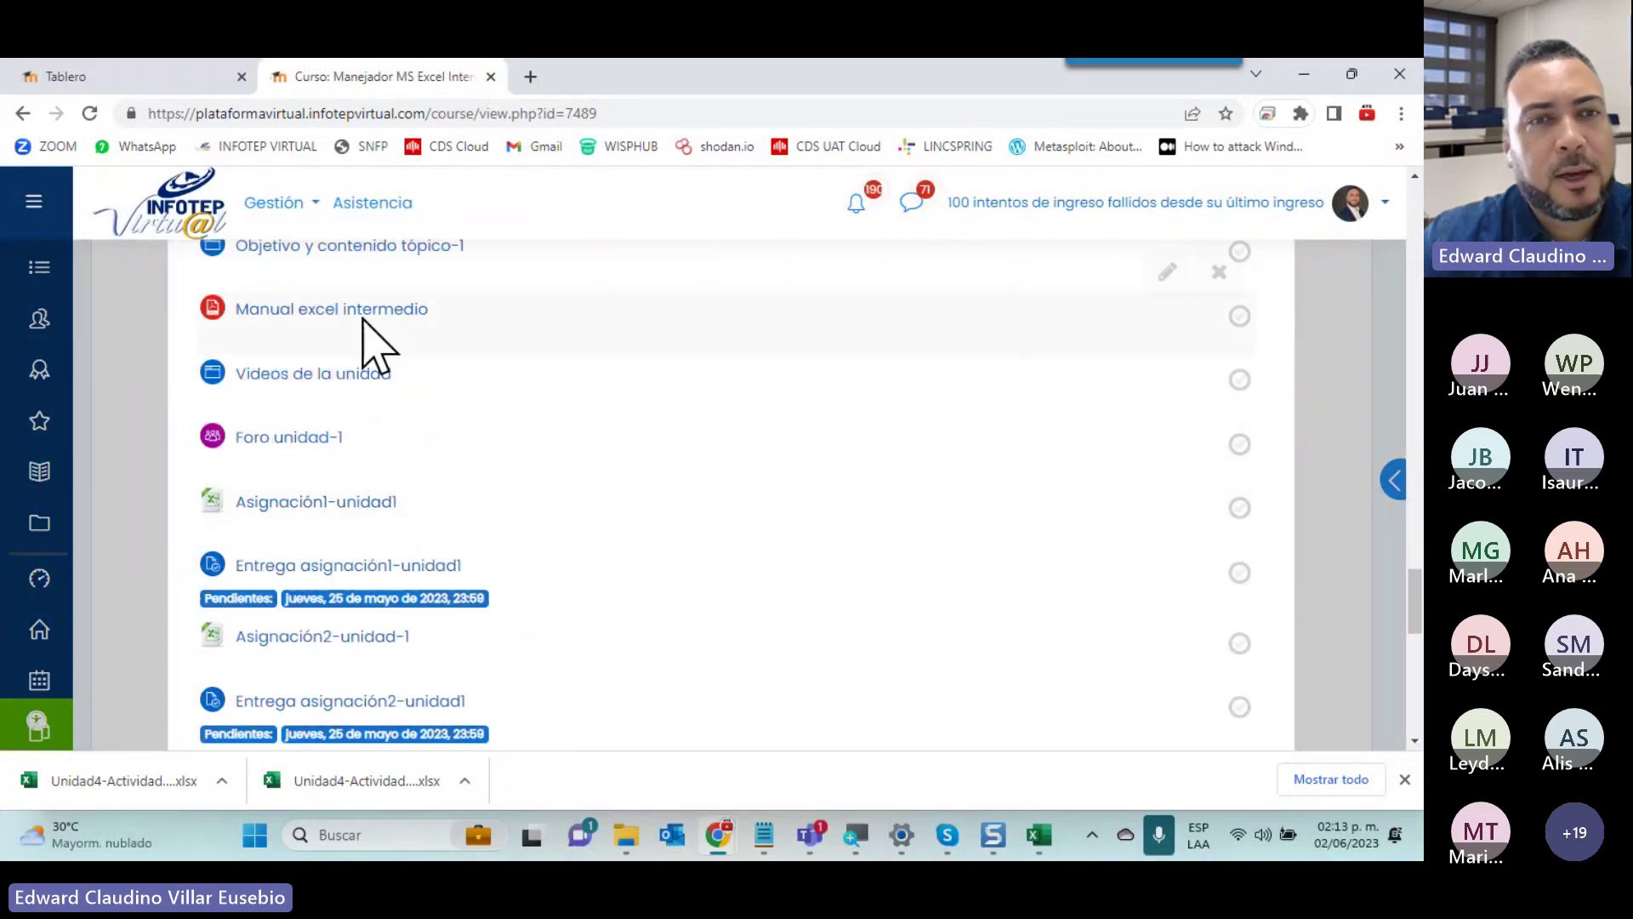
Open Manual excel intermedio in a new tab, browse to its pivot-table pages, then return to the course page
right_click(366, 313)
left_click(443, 335)
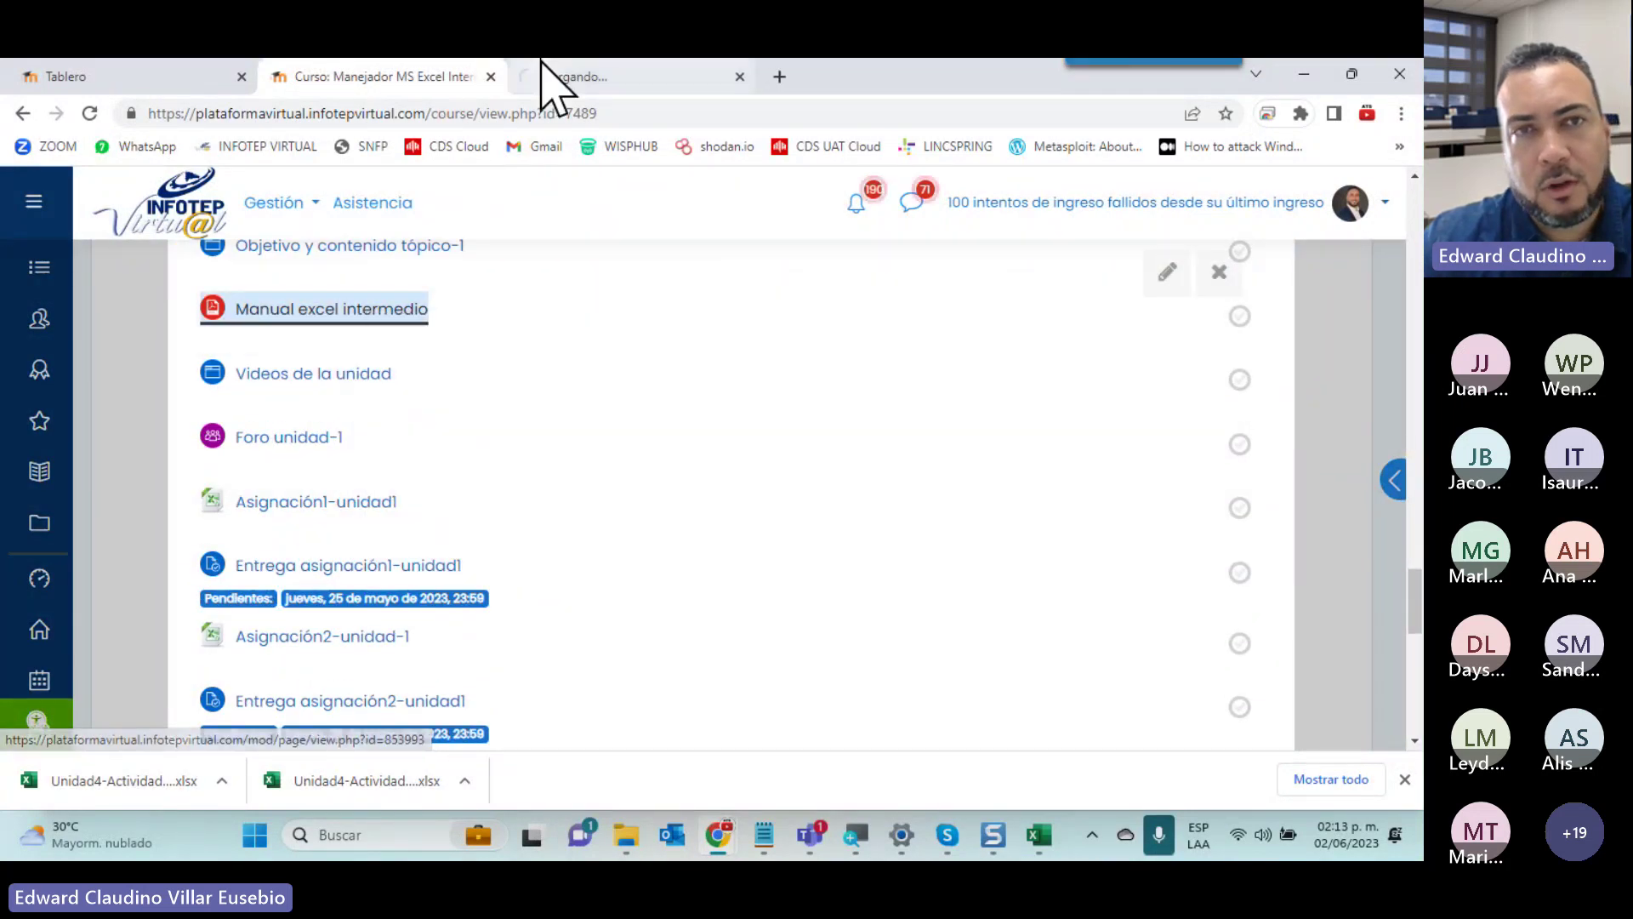
left_click(596, 77)
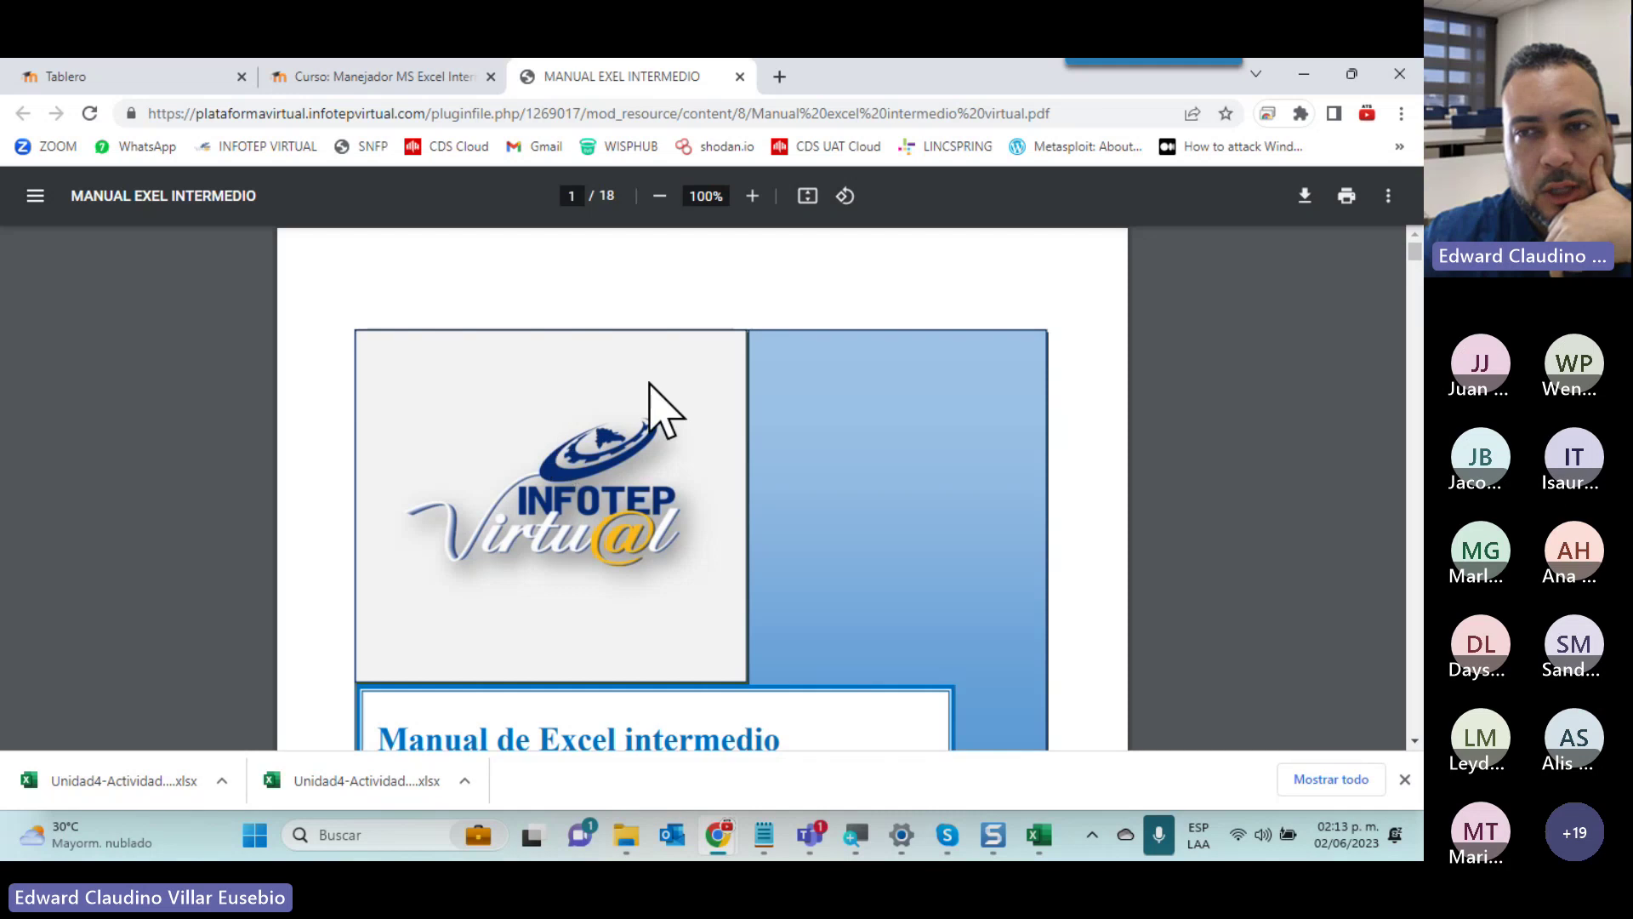
scroll(1404, 736, "down", 15)
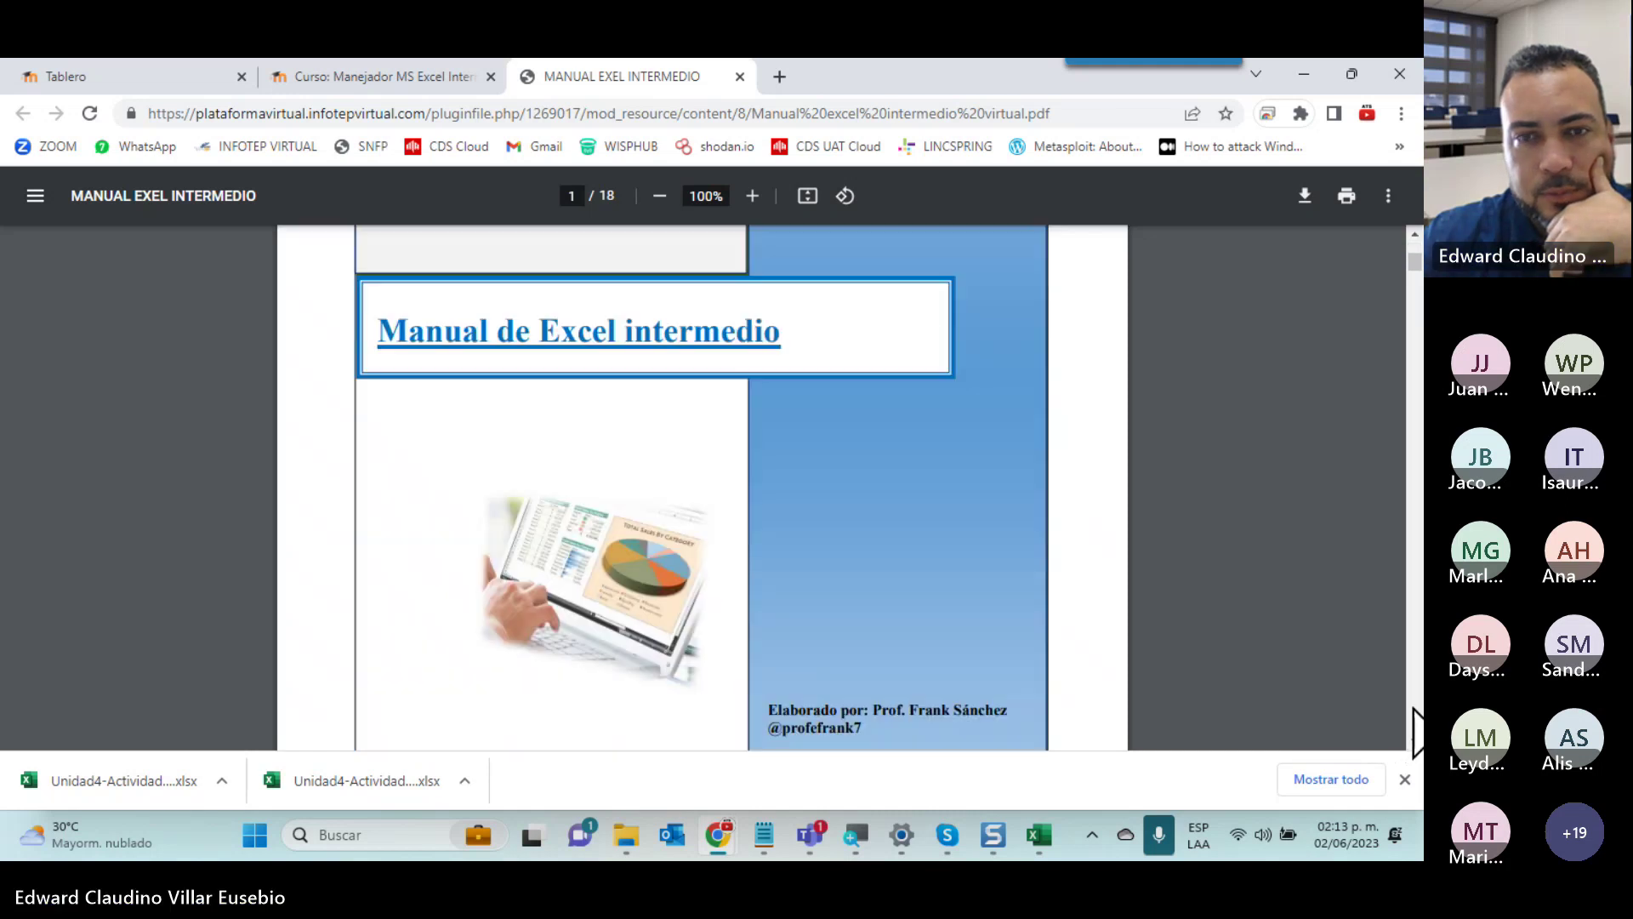
scroll(1414, 708, "down", 10)
scroll(1413, 708, "down", 10)
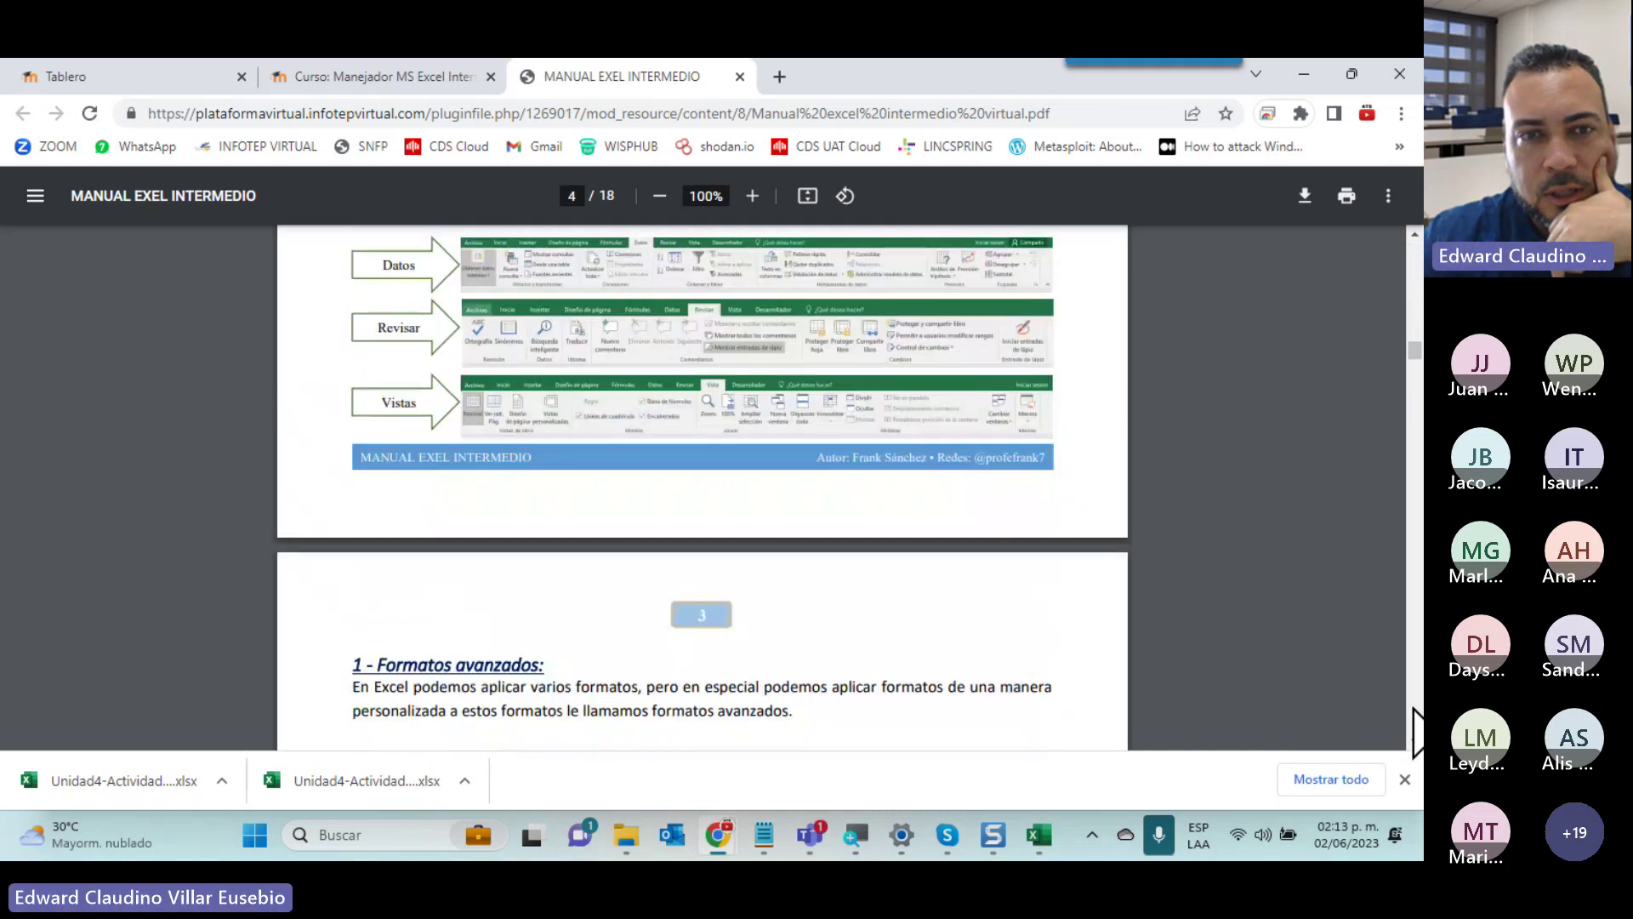
scroll(1413, 708, "down", 10)
scroll(1414, 708, "down", 8)
scroll(1414, 708, "down", 7)
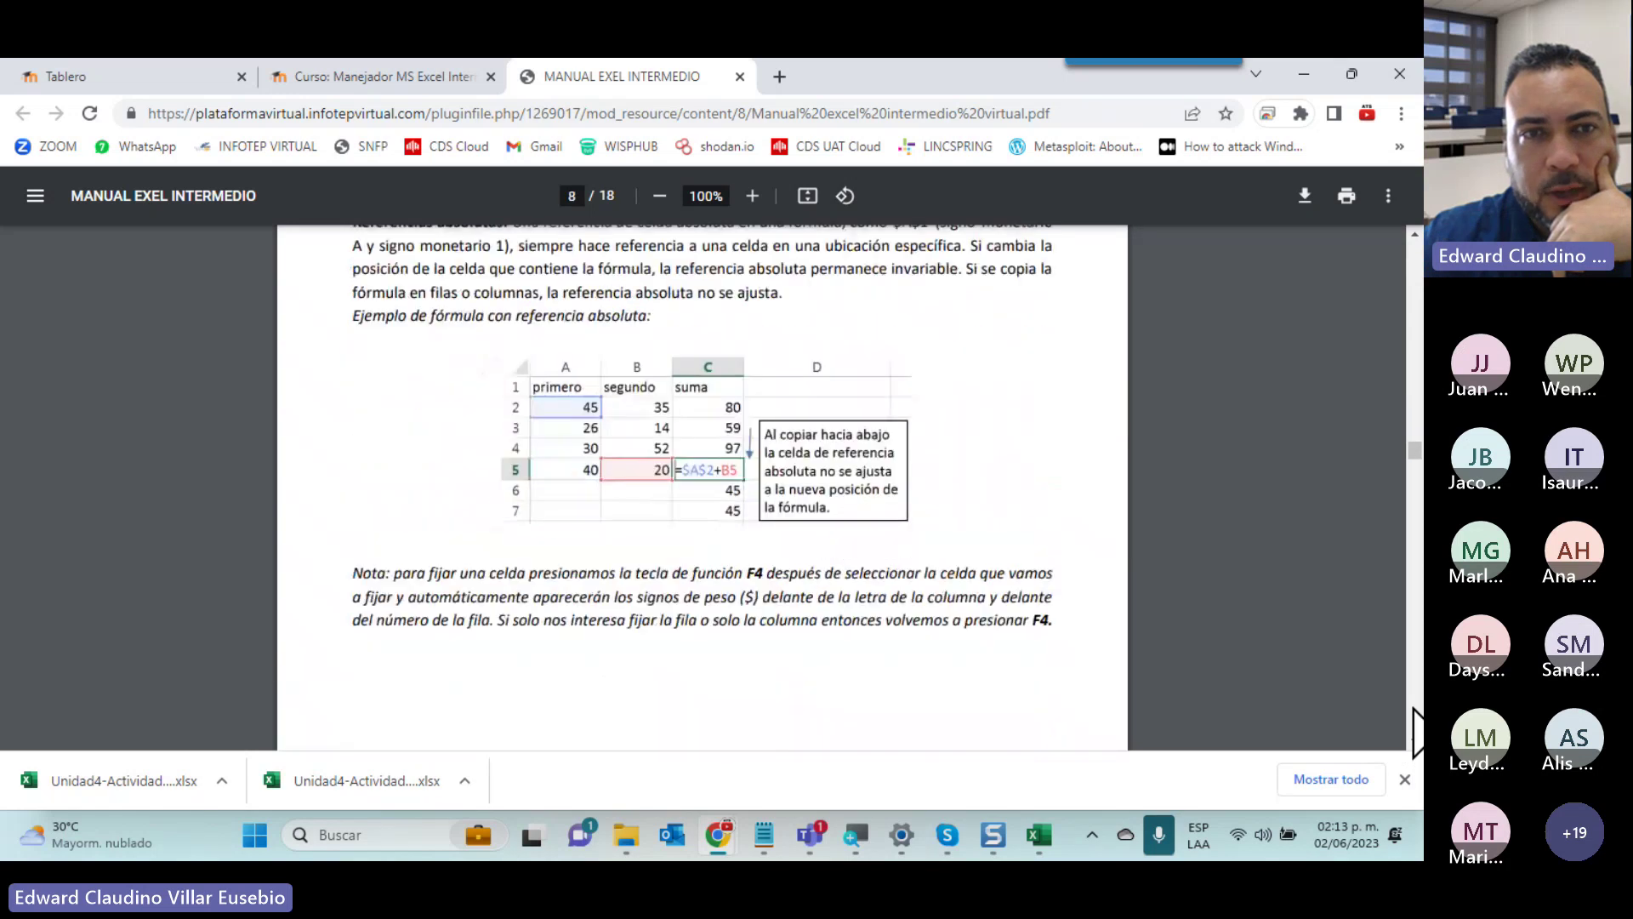
scroll(1413, 708, "down", 7)
scroll(1414, 707, "down", 7)
scroll(1413, 708, "down", 7)
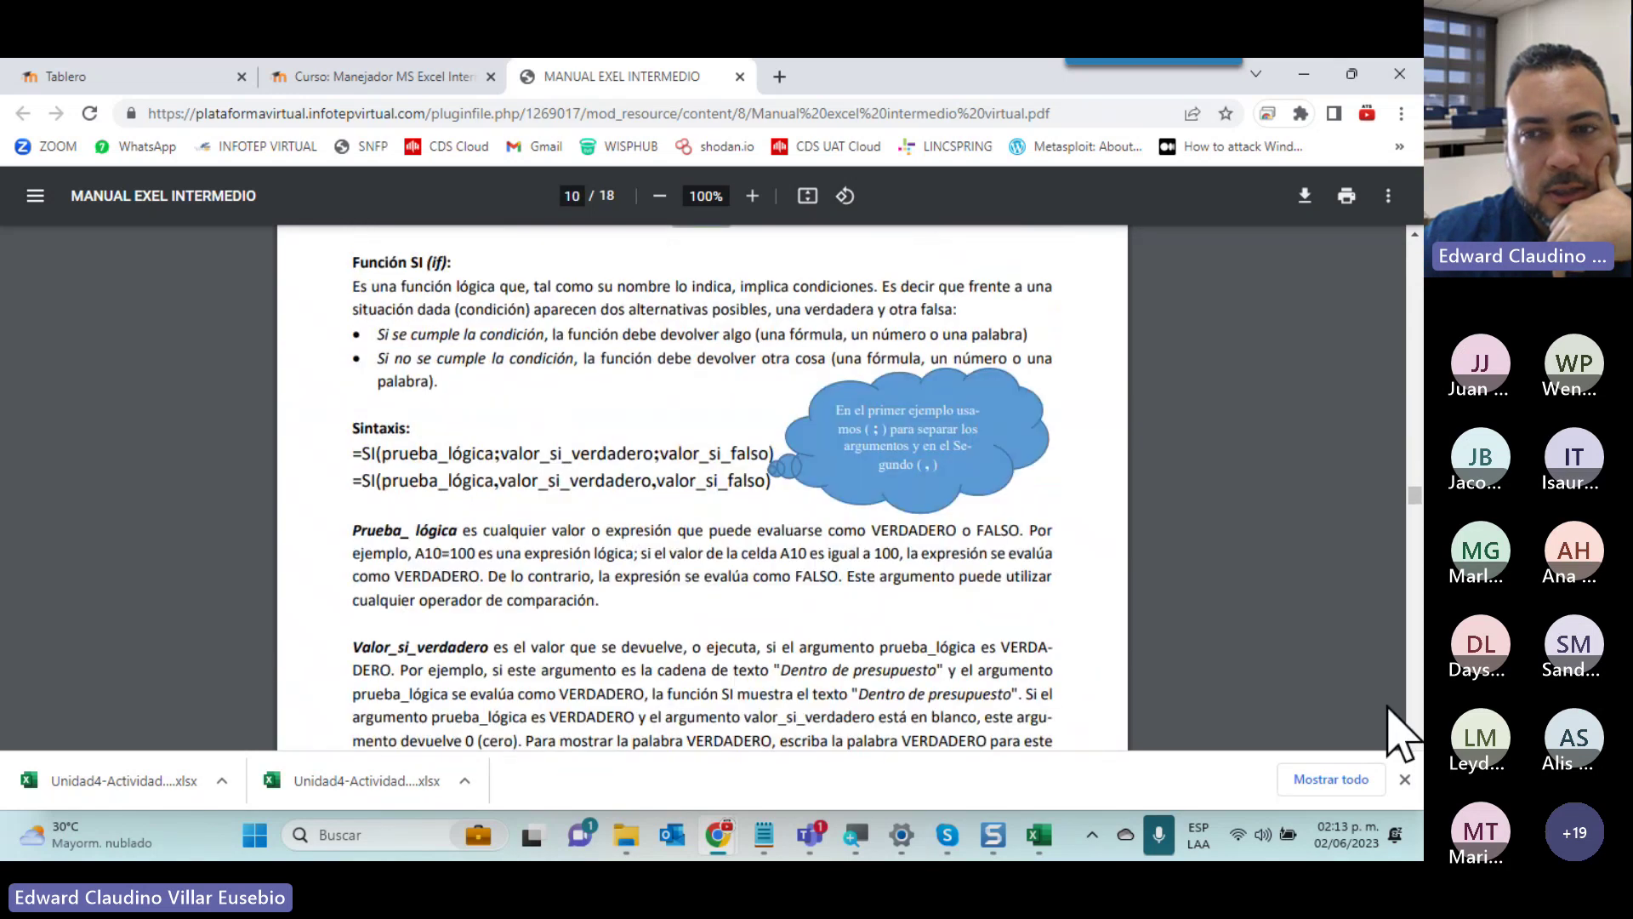
scroll(1414, 727, "down", 5)
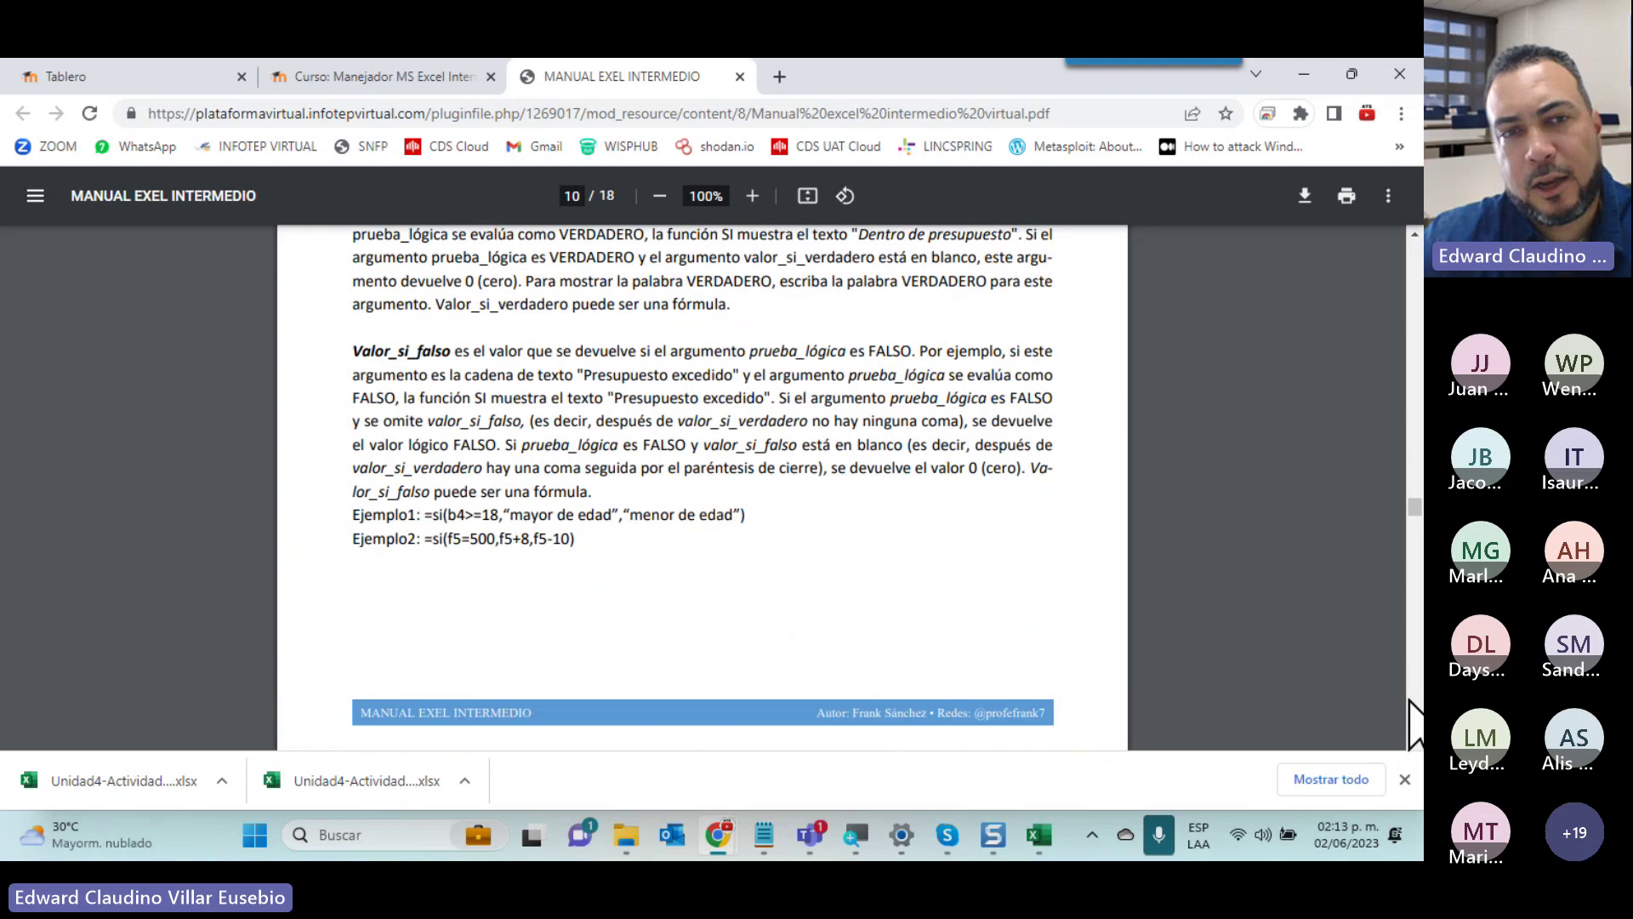
scroll(1413, 727, "down", 5)
scroll(1413, 727, "down", 1)
scroll(1414, 728, "down", 4)
scroll(1413, 727, "down", 5)
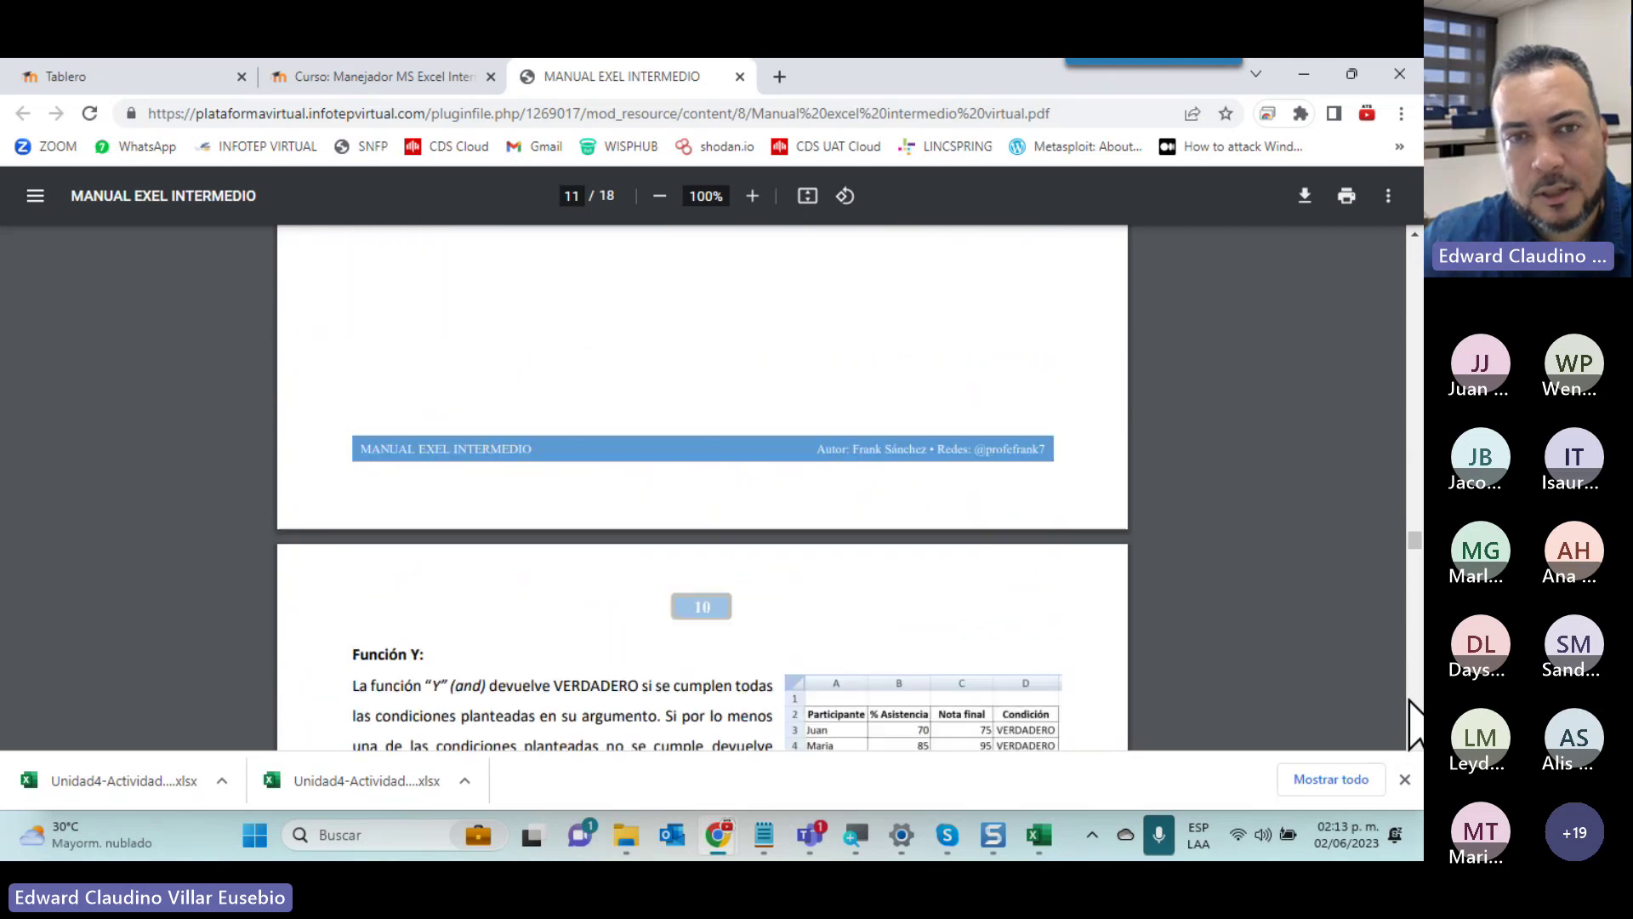
scroll(1410, 703, "down", 3)
scroll(1411, 703, "down", 3)
scroll(1410, 703, "down", 5)
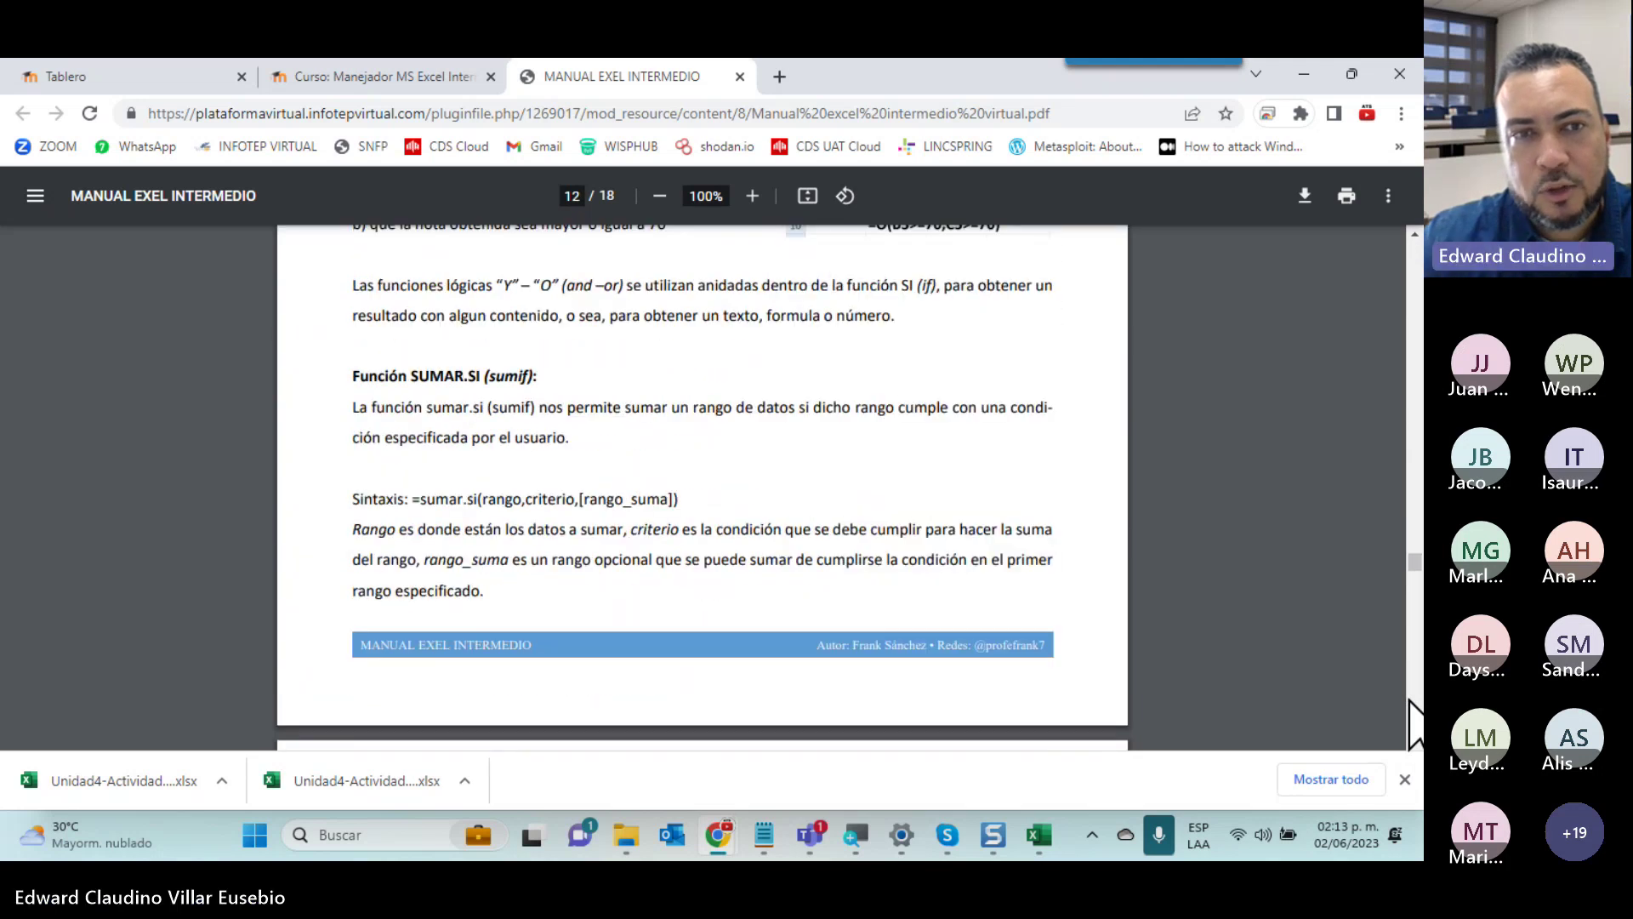
scroll(1410, 703, "down", 5)
scroll(1410, 703, "down", 5)
scroll(1410, 702, "down", 5)
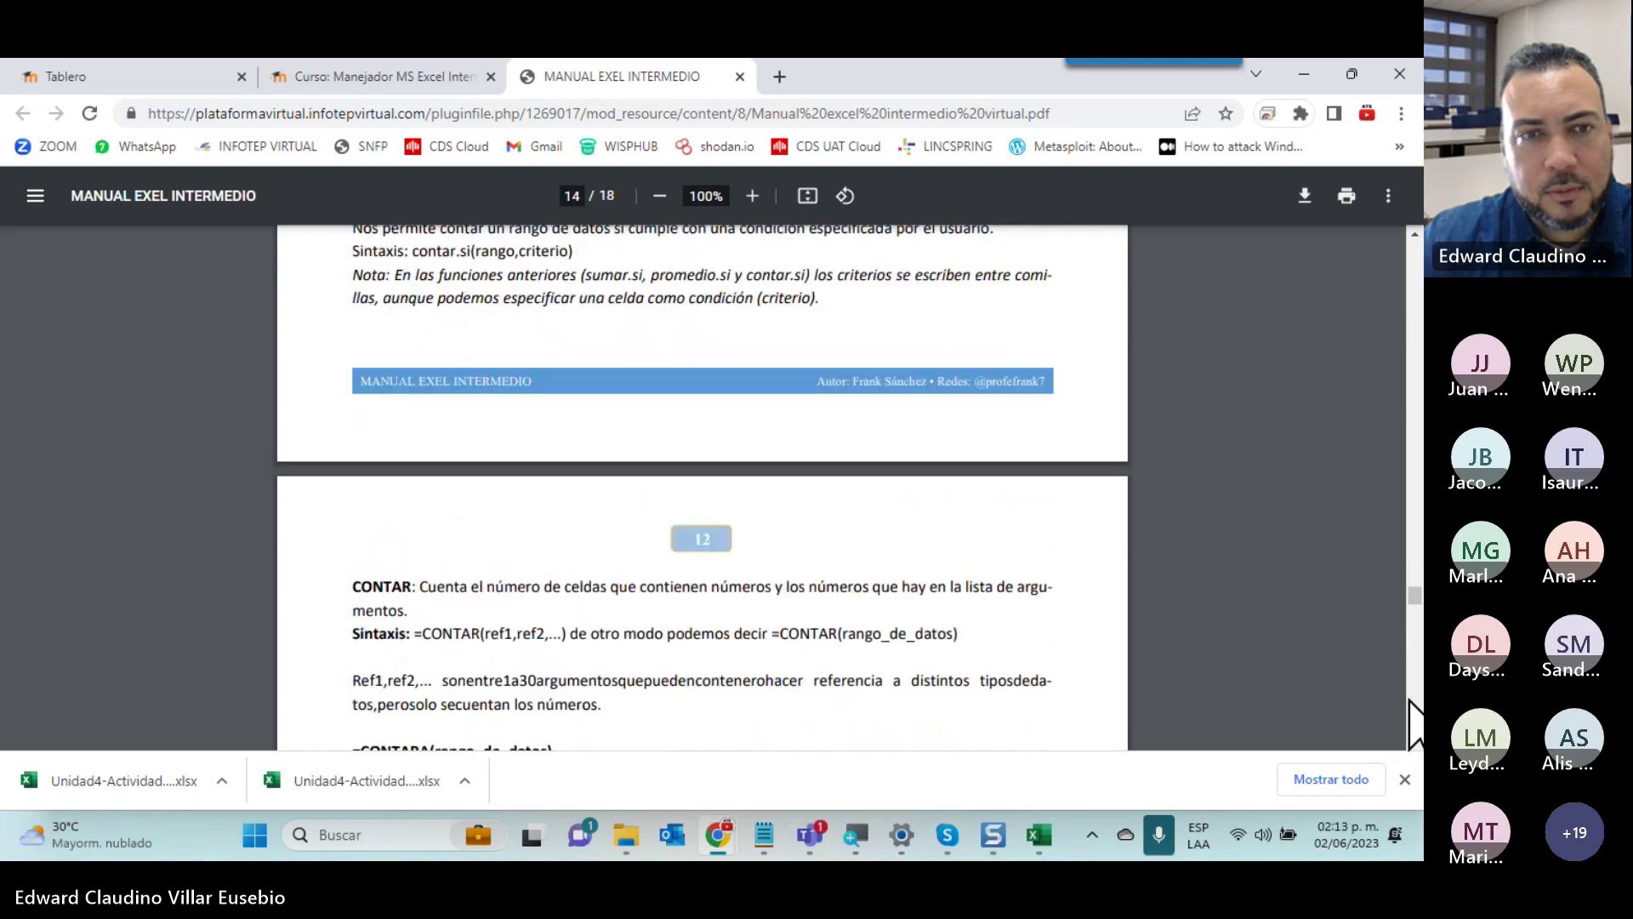
scroll(1411, 702, "down", 5)
scroll(1414, 723, "down", 5)
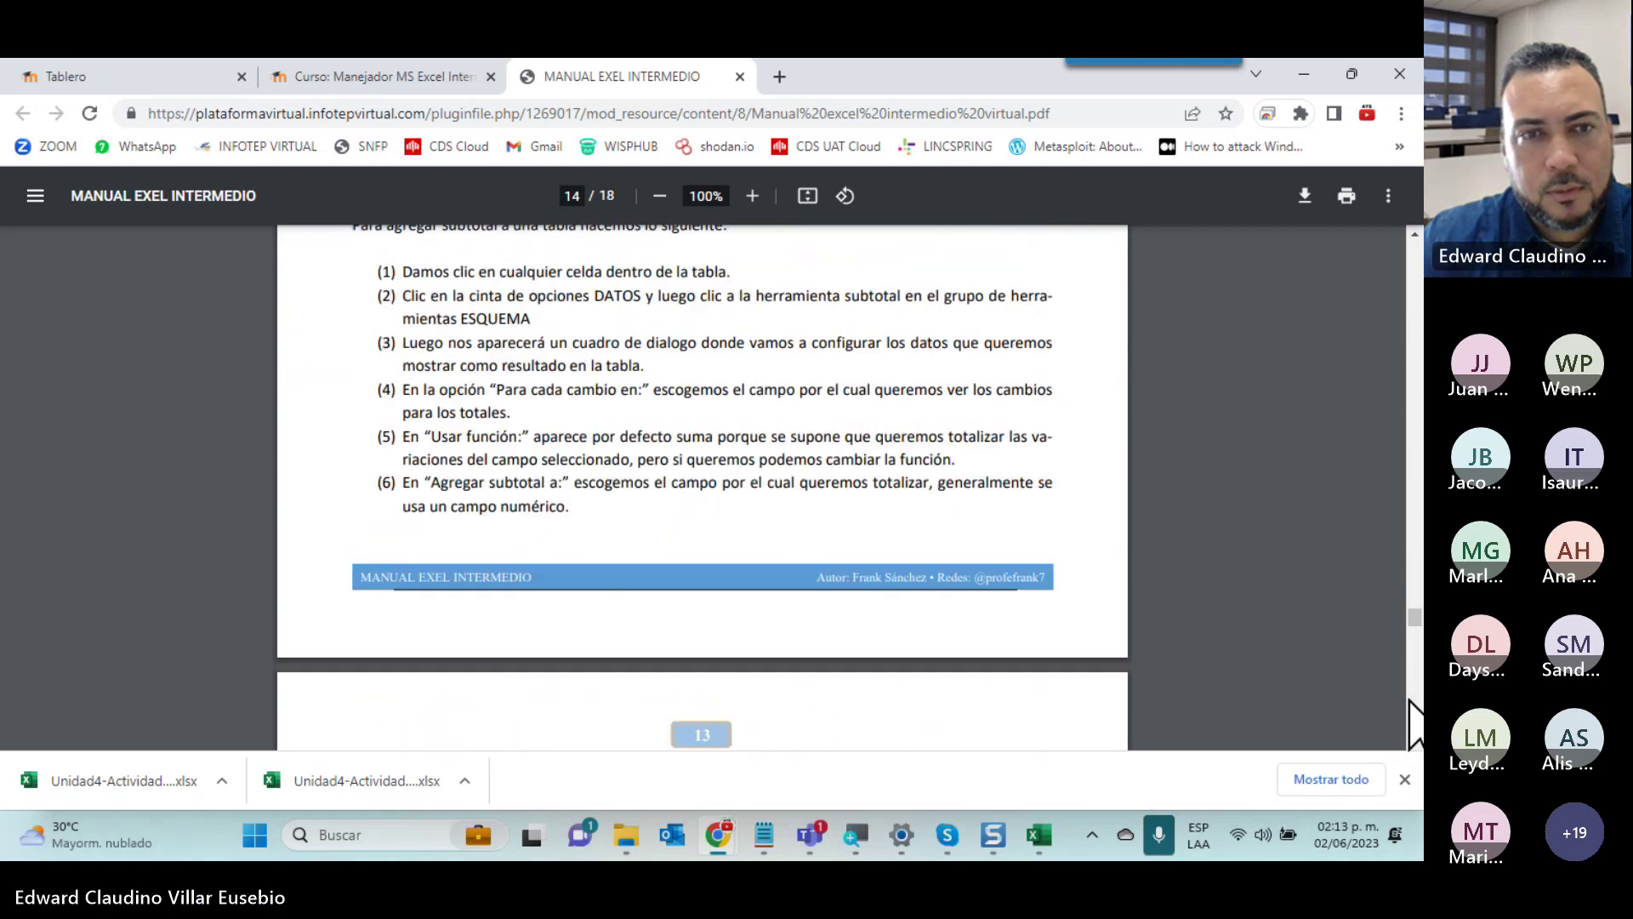
scroll(1414, 723, "down", 5)
scroll(1414, 723, "down", 5)
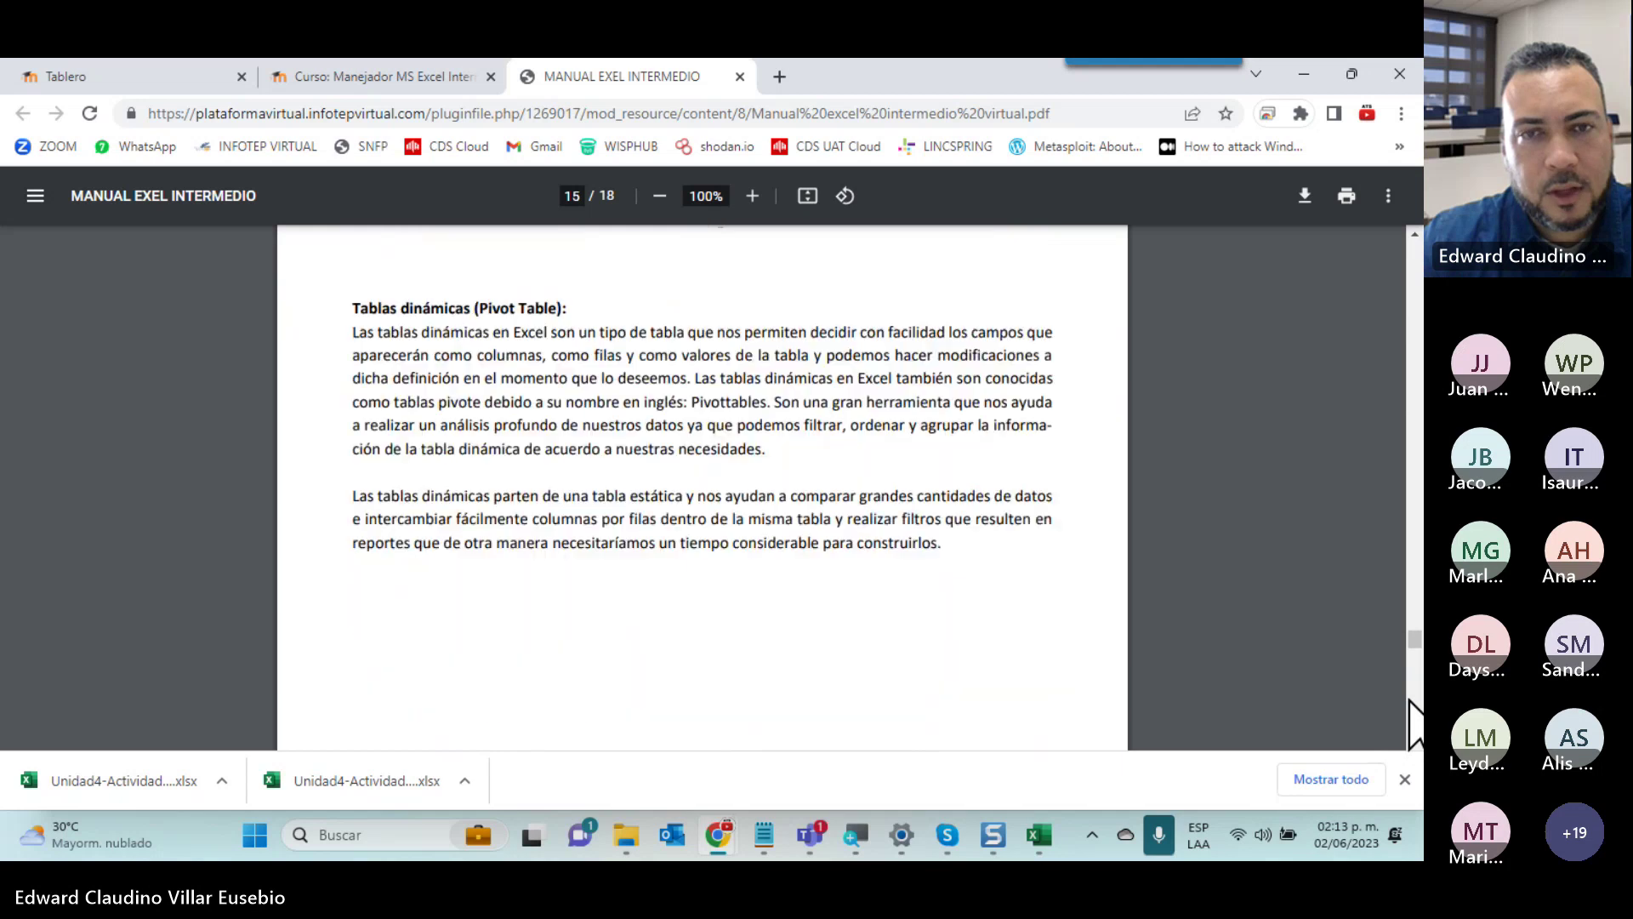
scroll(711, 583, "up", 7)
scroll(544, 706, "up", 2)
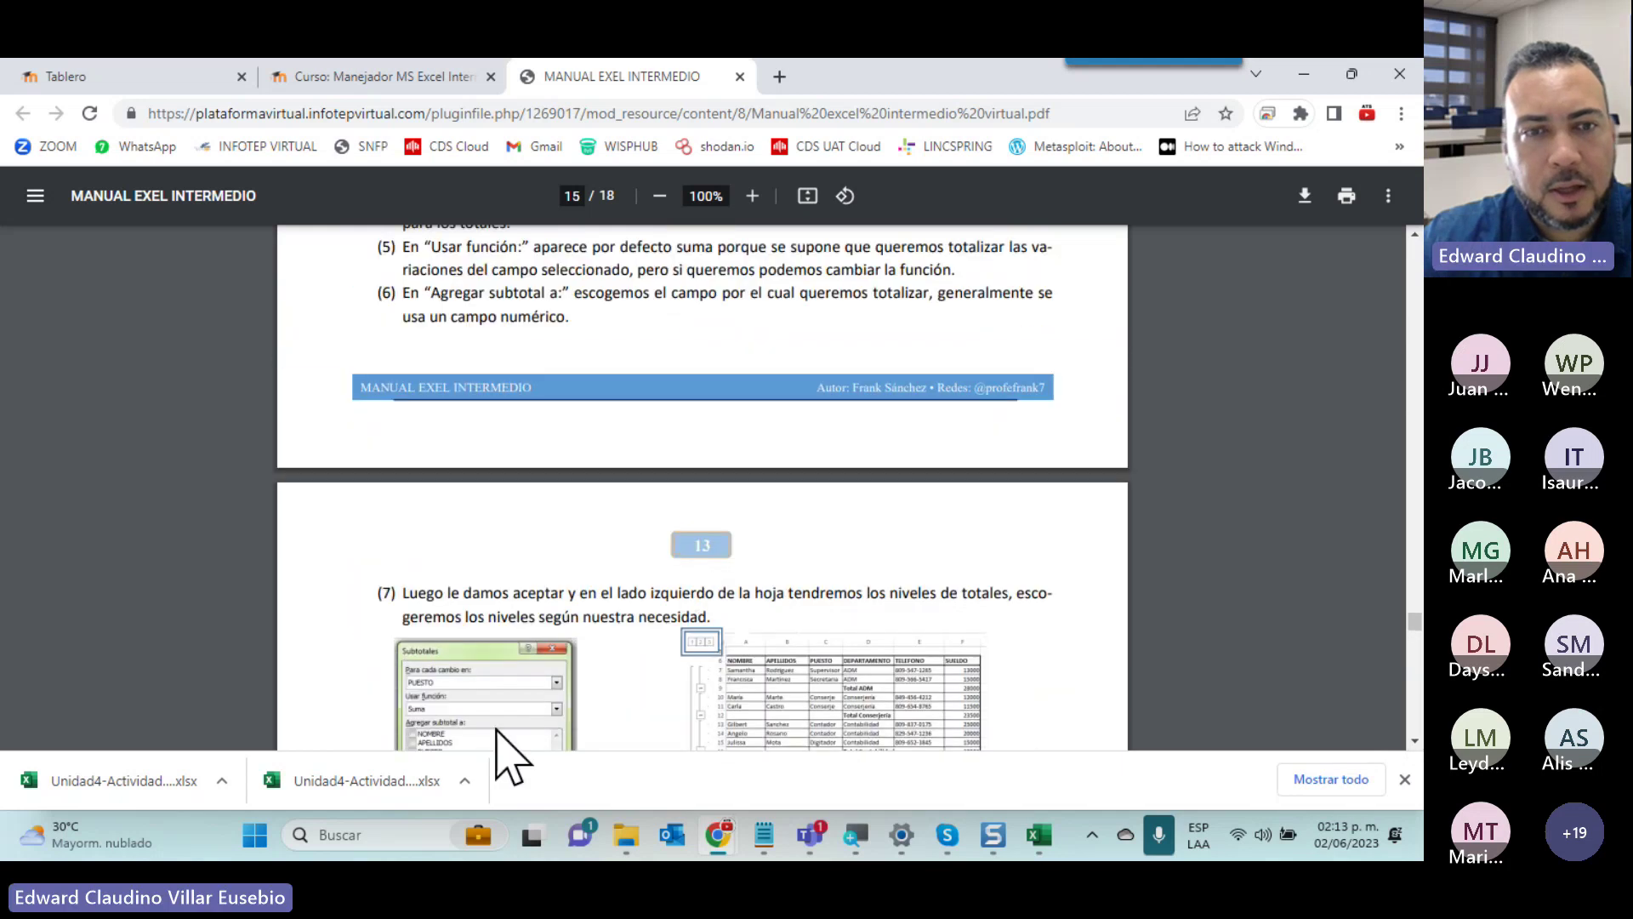
scroll(508, 718, "up", 4)
scroll(509, 719, "down", 6)
scroll(509, 719, "down", 5)
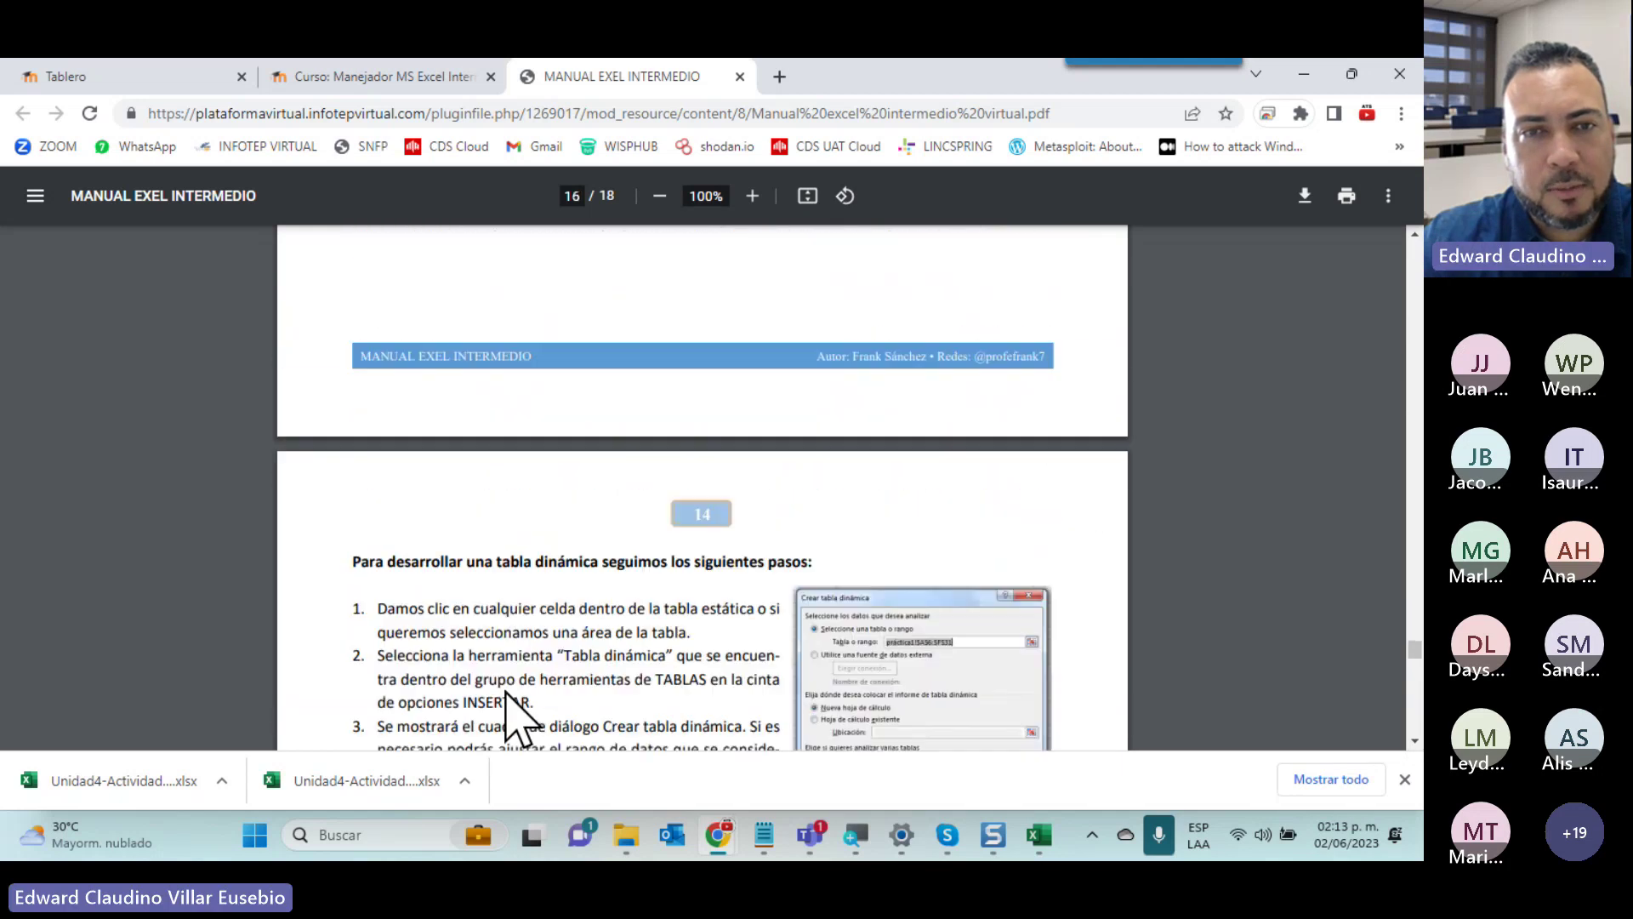
scroll(508, 719, "down", 2)
scroll(508, 719, "down", 2)
scroll(509, 718, "down", 6)
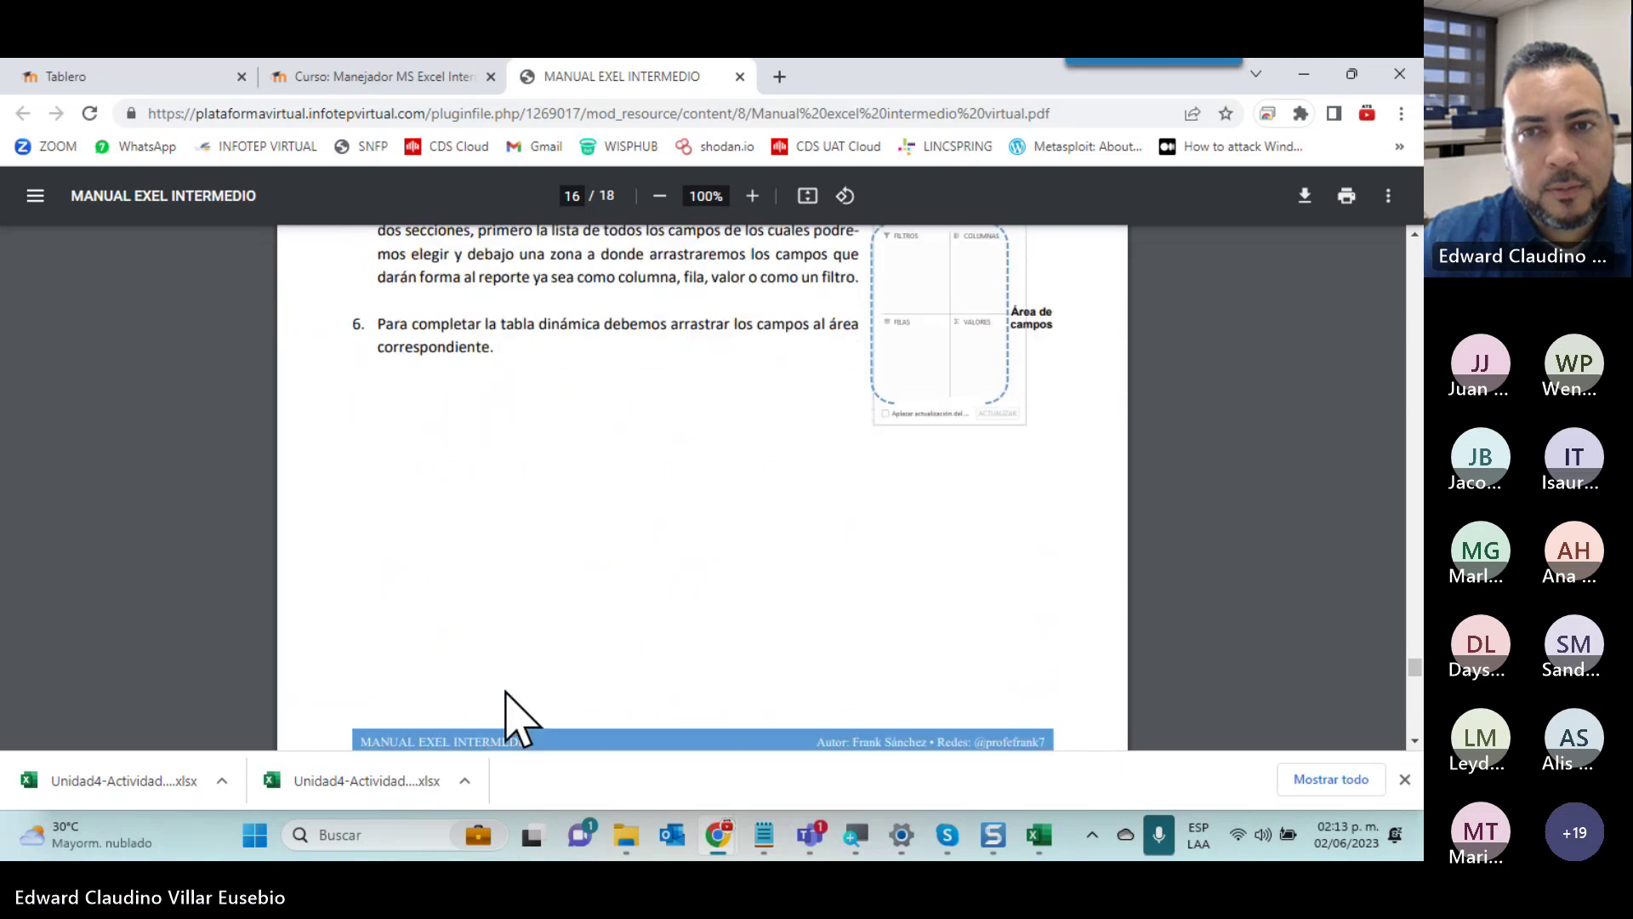
scroll(509, 718, "up", 6)
scroll(508, 706, "up", 1)
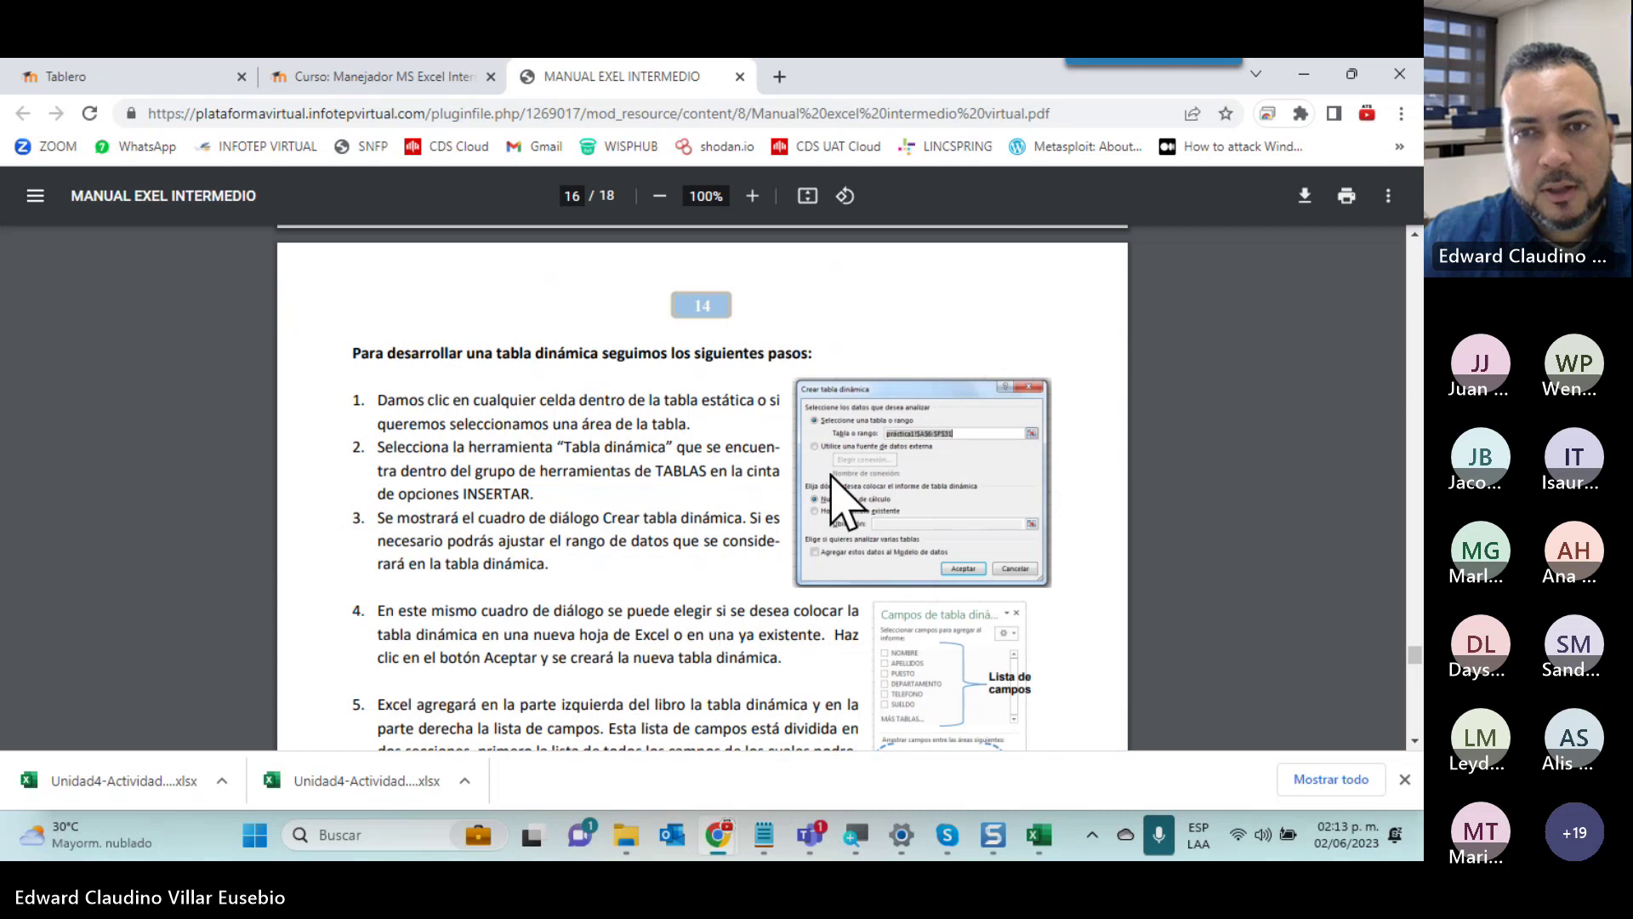
scroll(885, 553, "down", 4)
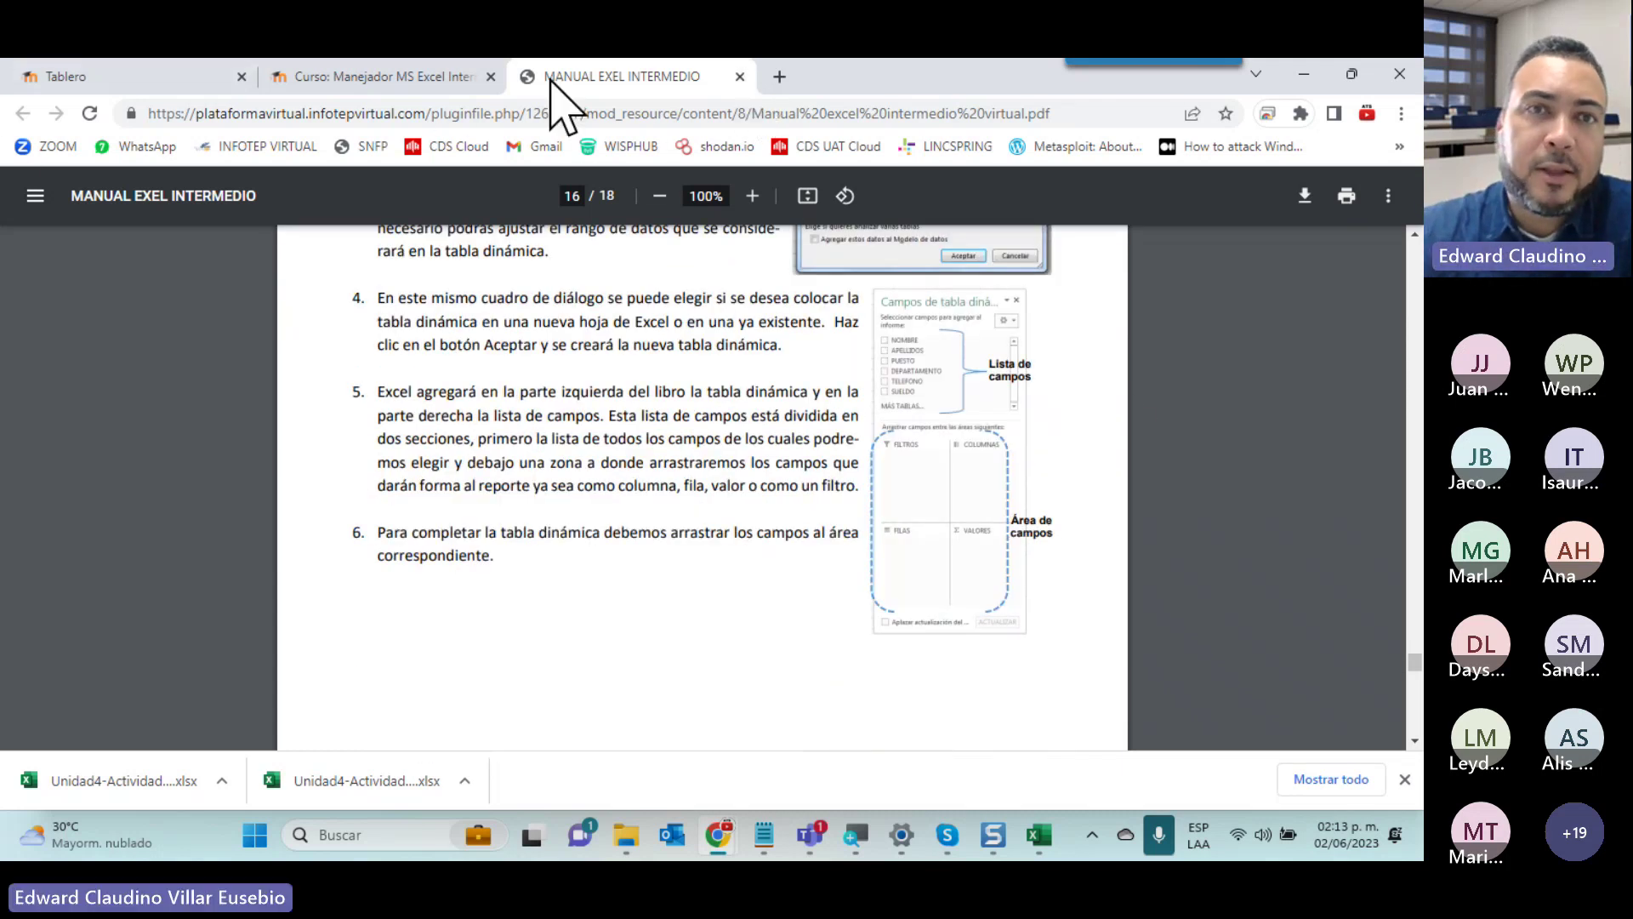
left_click(332, 78)
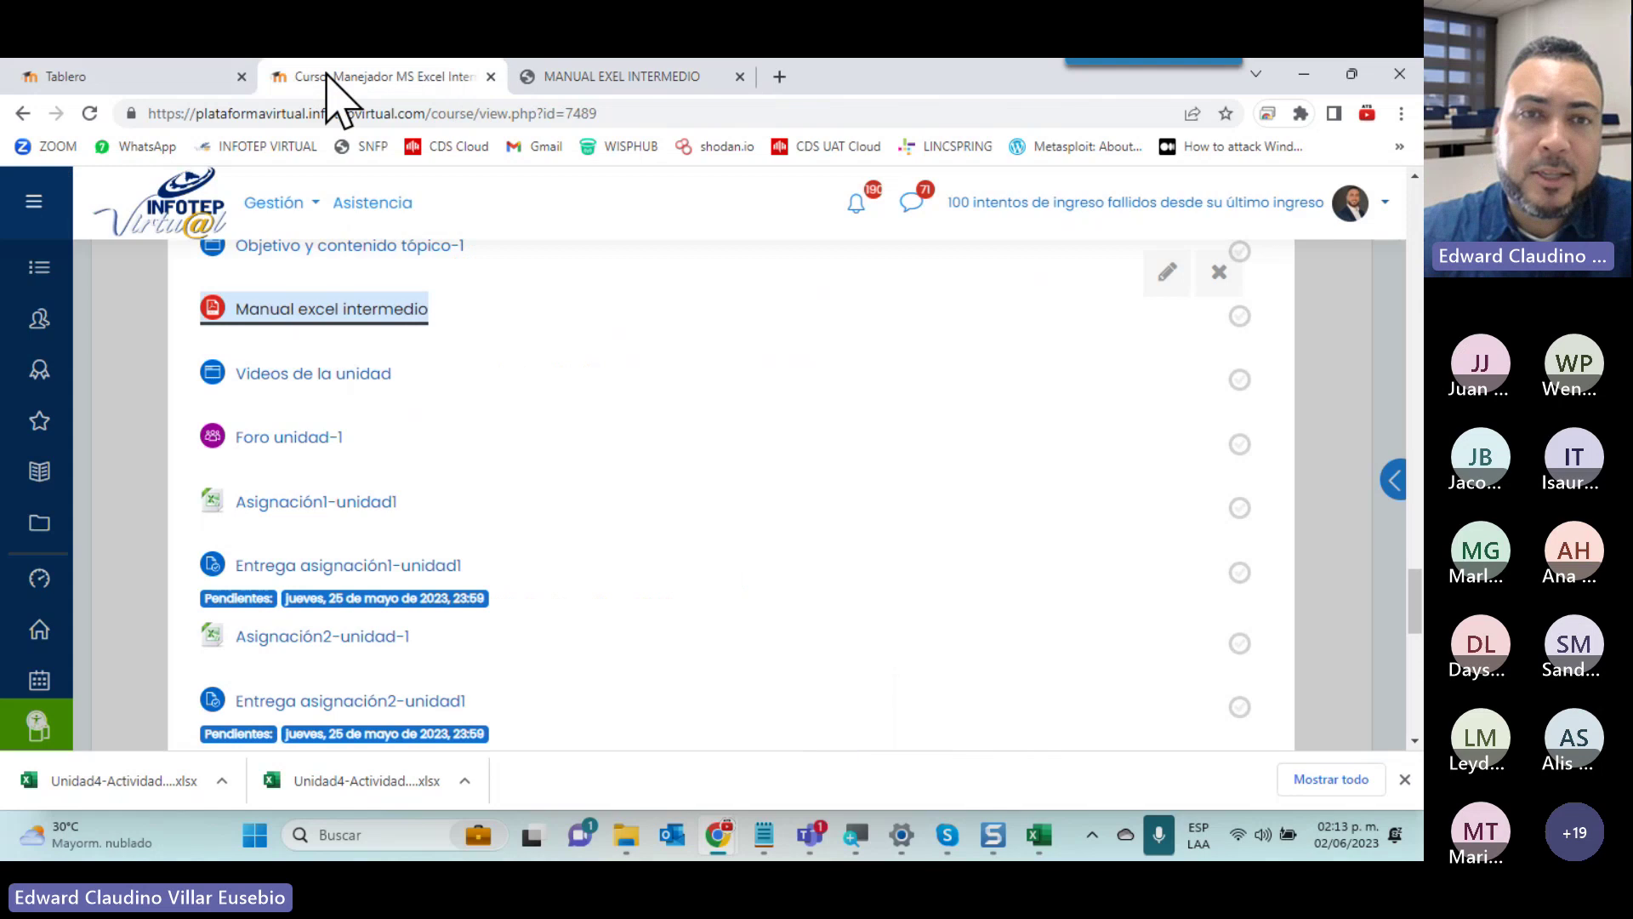
Bring Excel to the front and select the ejercicio sales data from A1 to J19
left_click(1039, 836)
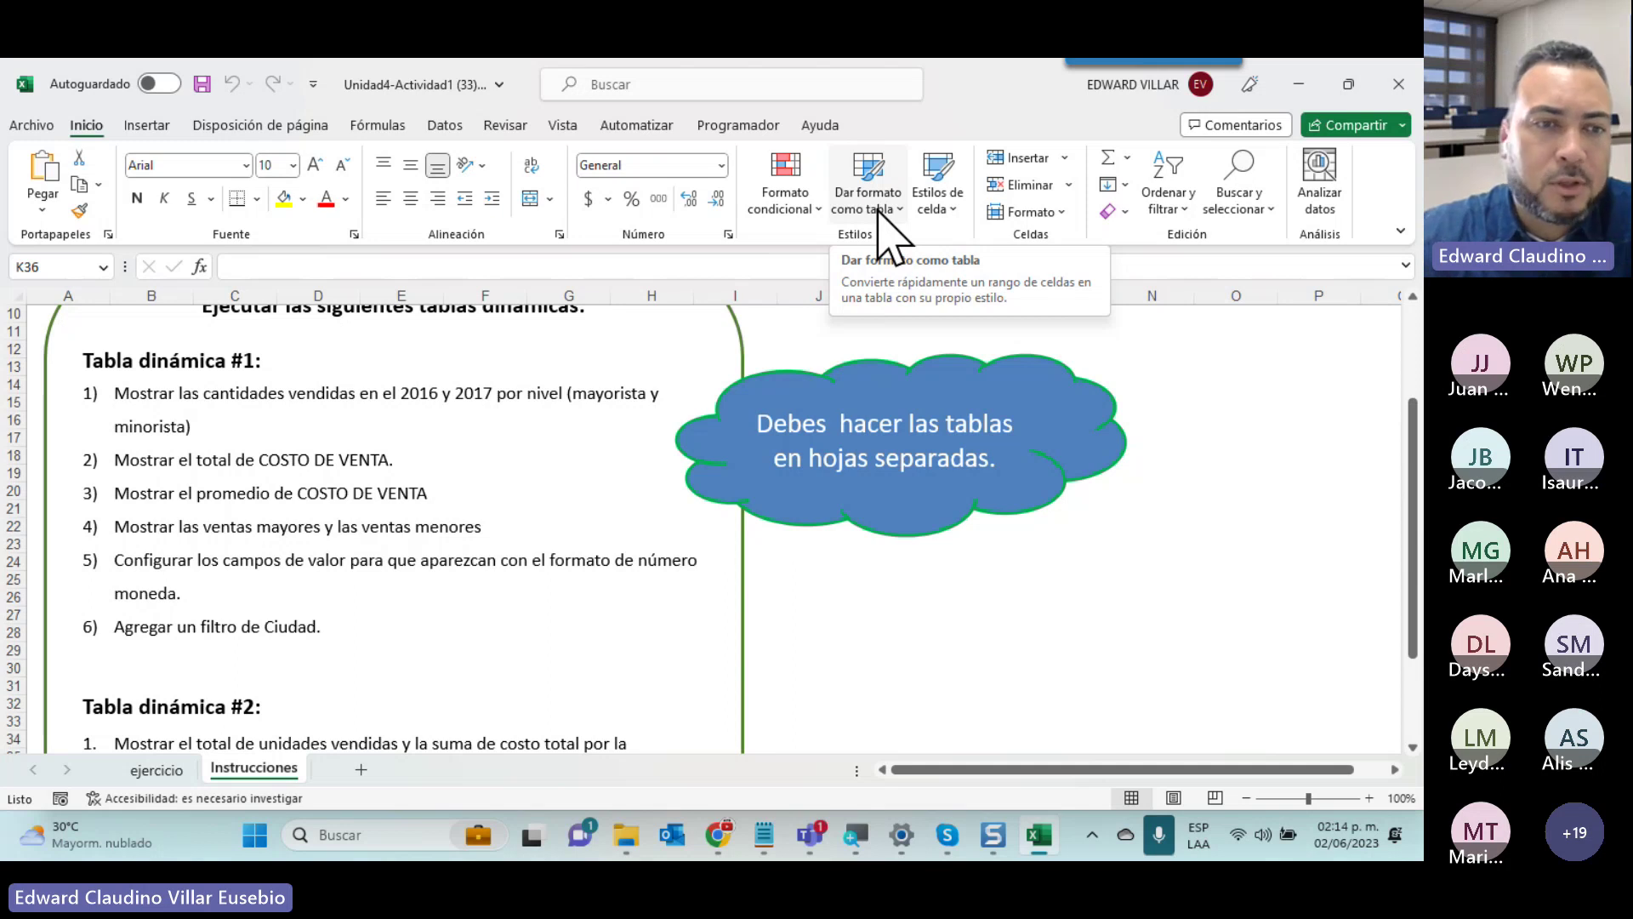
left_click(149, 769)
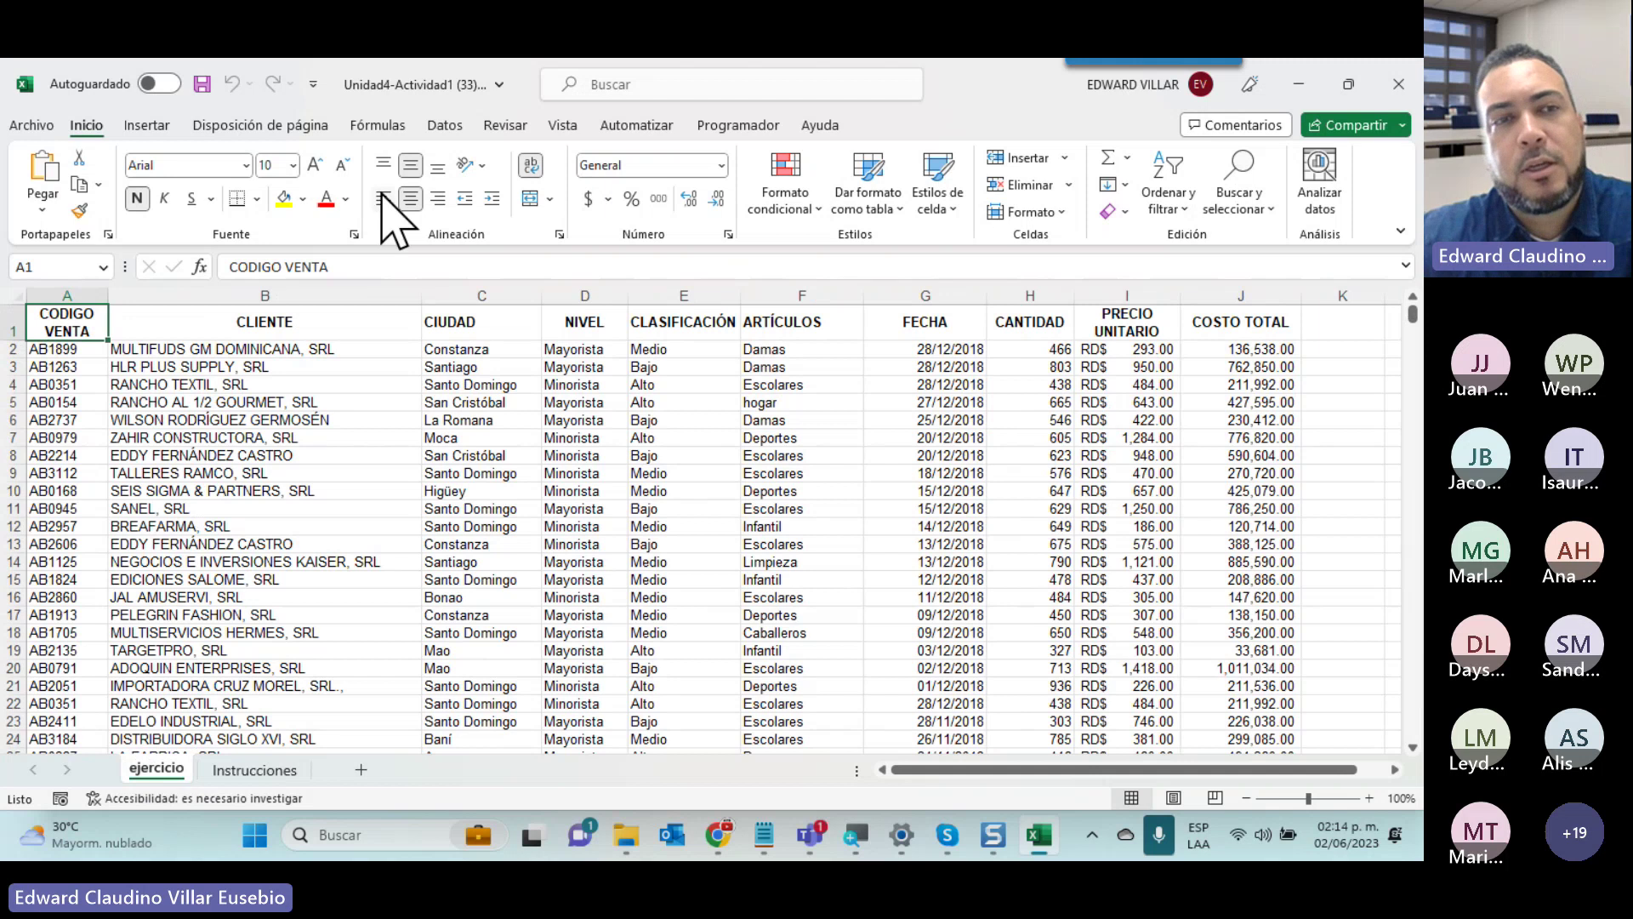
left_click(158, 402)
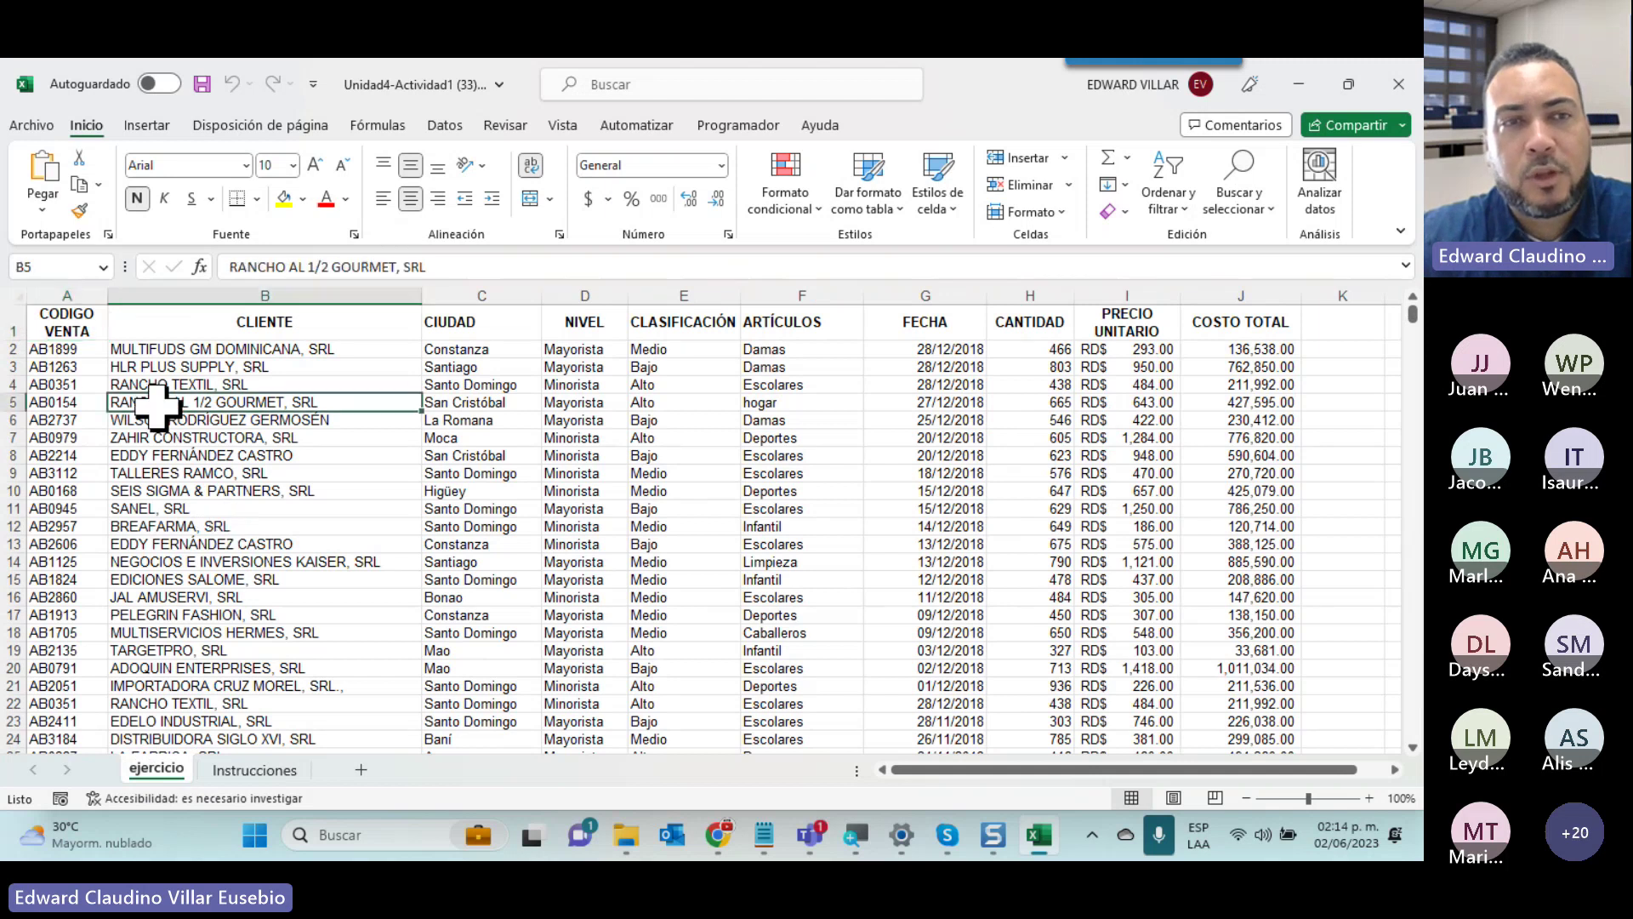
left_click_drag(68, 323, 1225, 655)
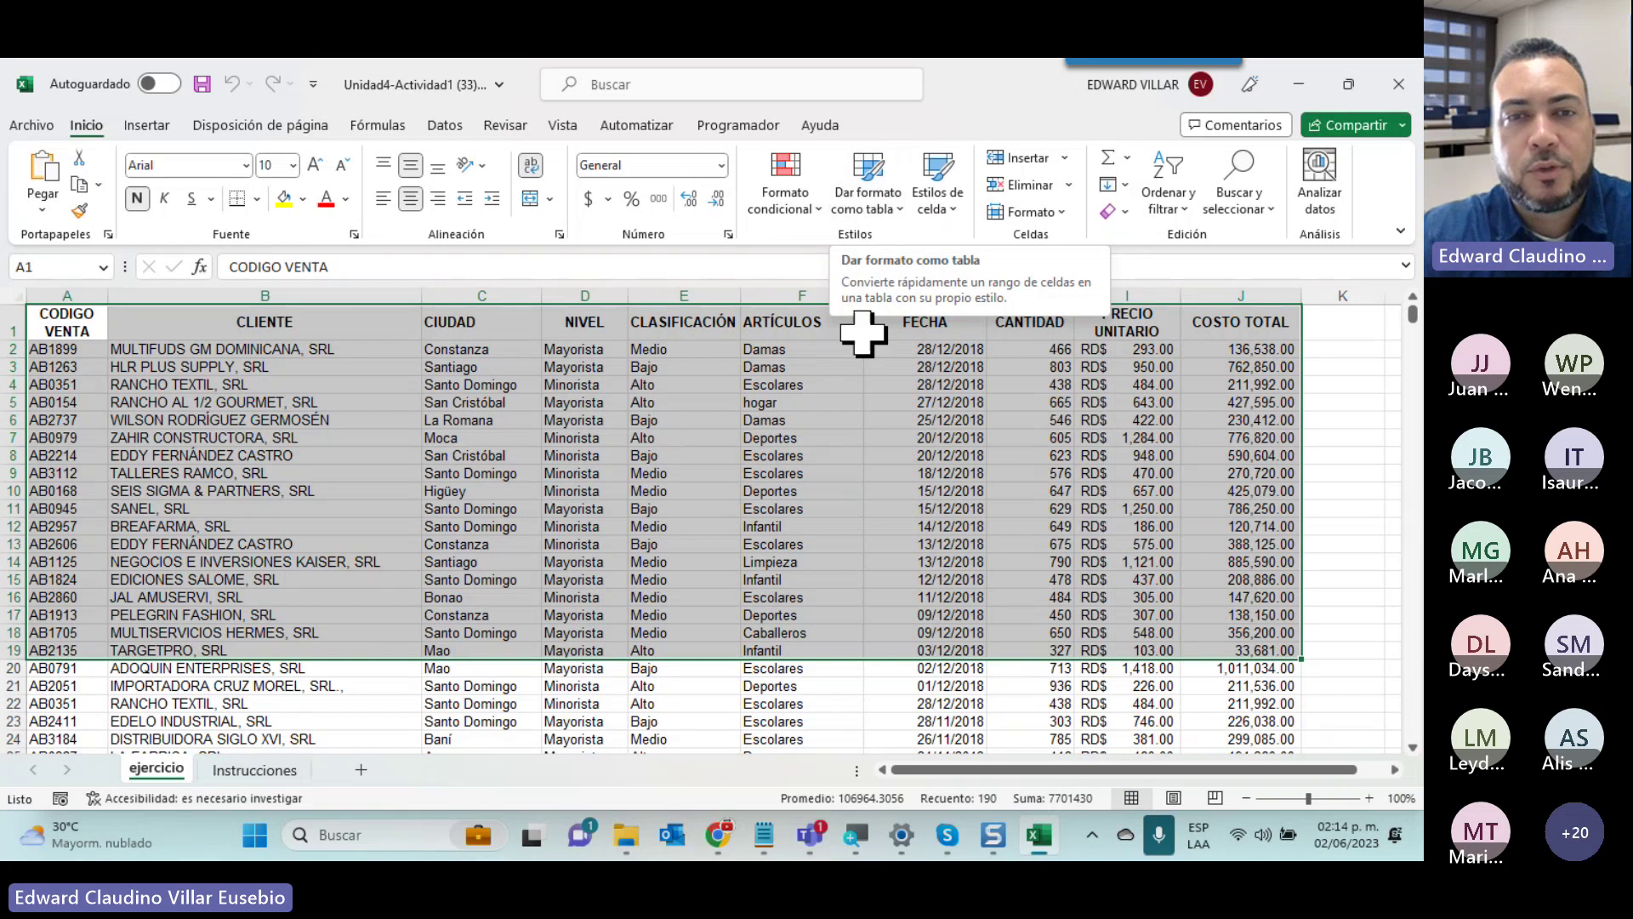
Review the Instrucciones sheet, then go back to ejercicio with the active cell at D10
left_click(285, 771)
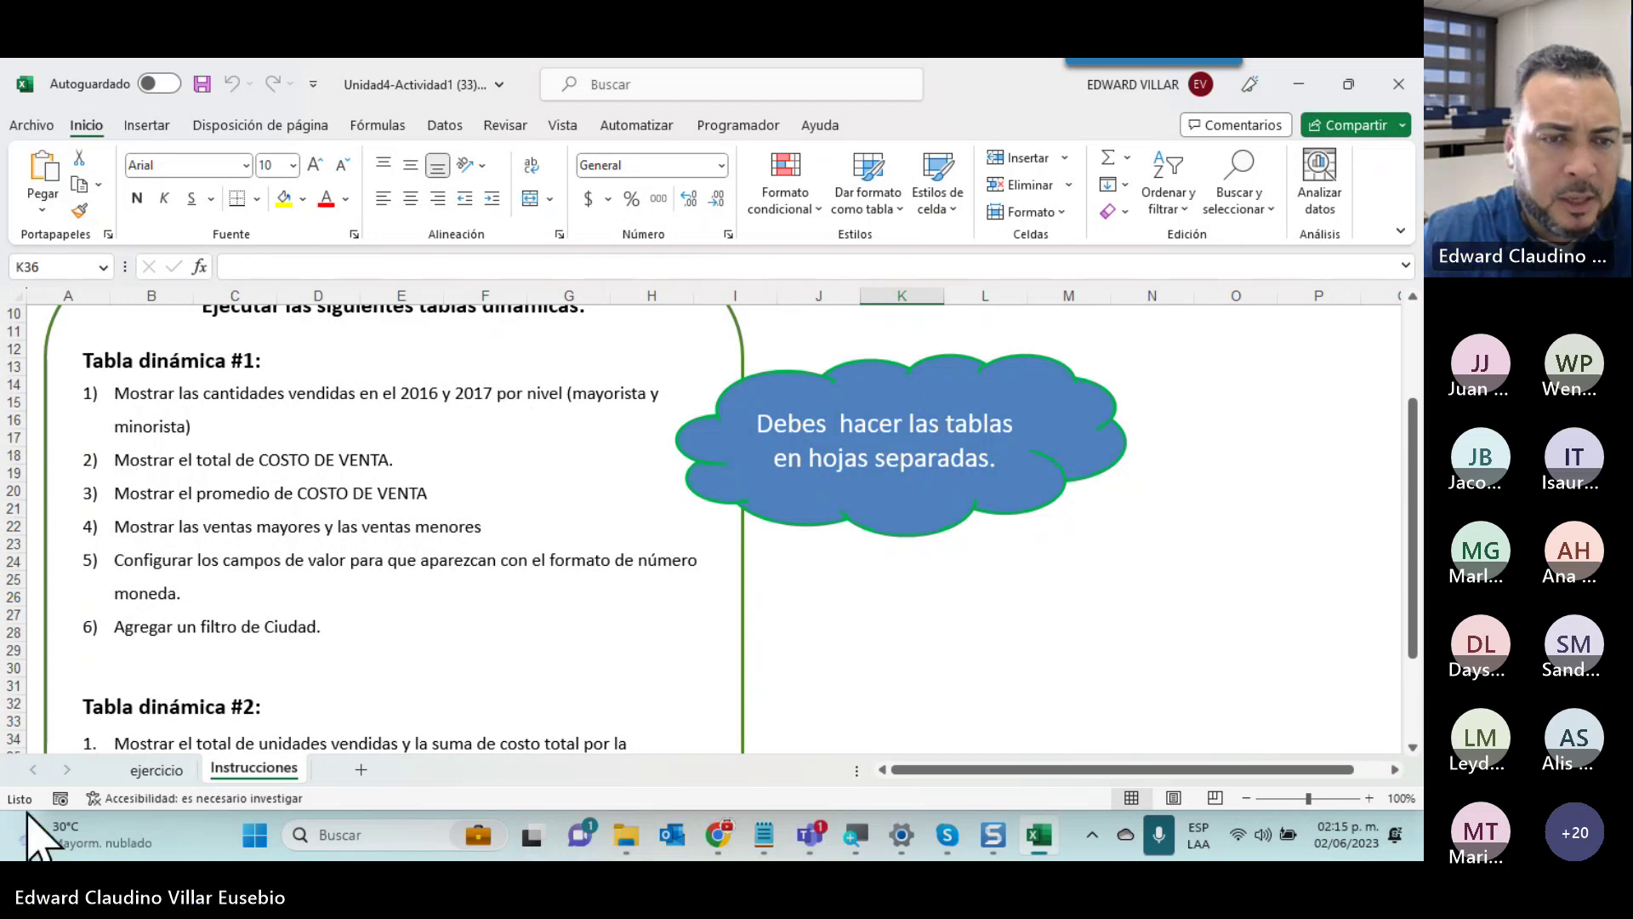
left_click(155, 770)
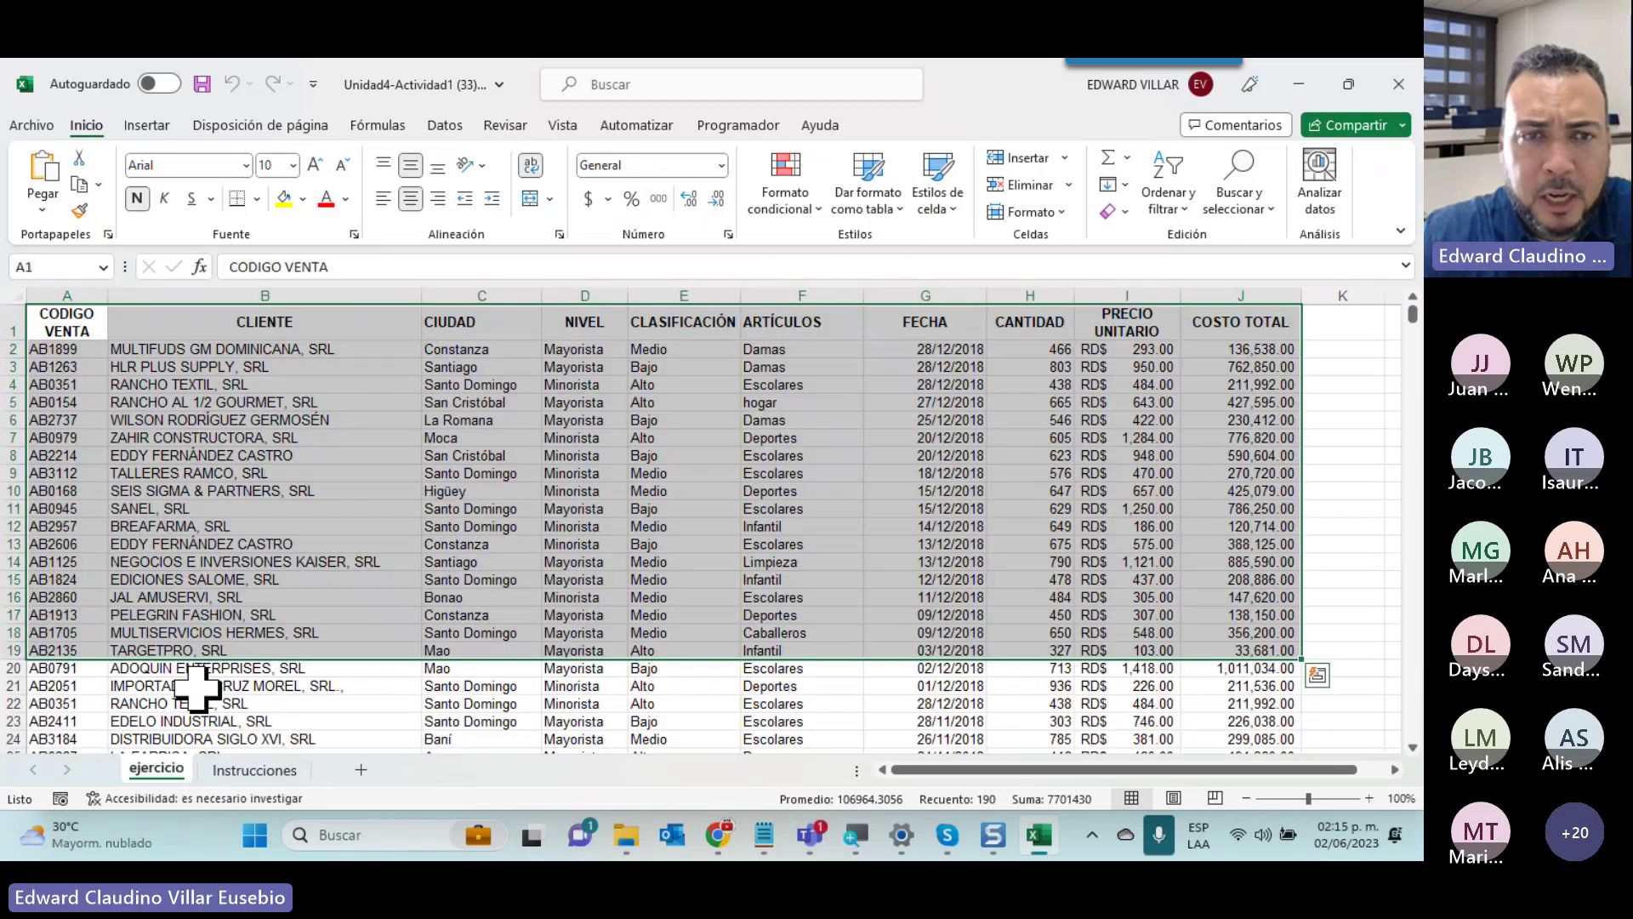
left_click(510, 437)
left_click(744, 437)
left_click(557, 489)
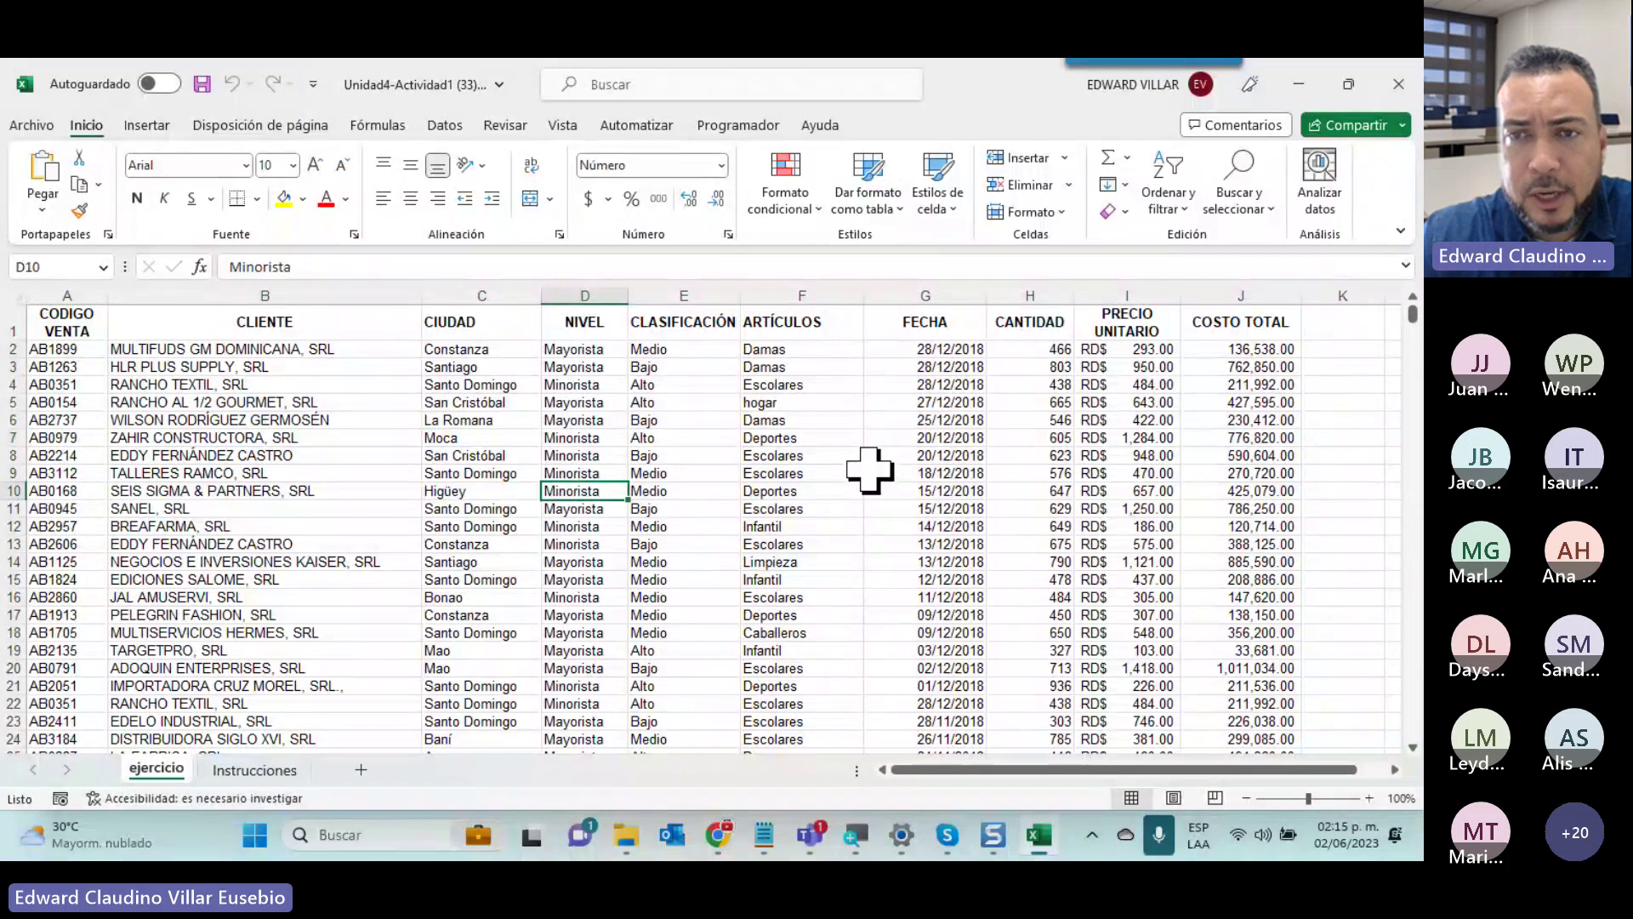
From Insertar's Gráfico dinámico menu, start a Tabla dinámica on the ejercicio range with a new worksheet destination
left_click(148, 127)
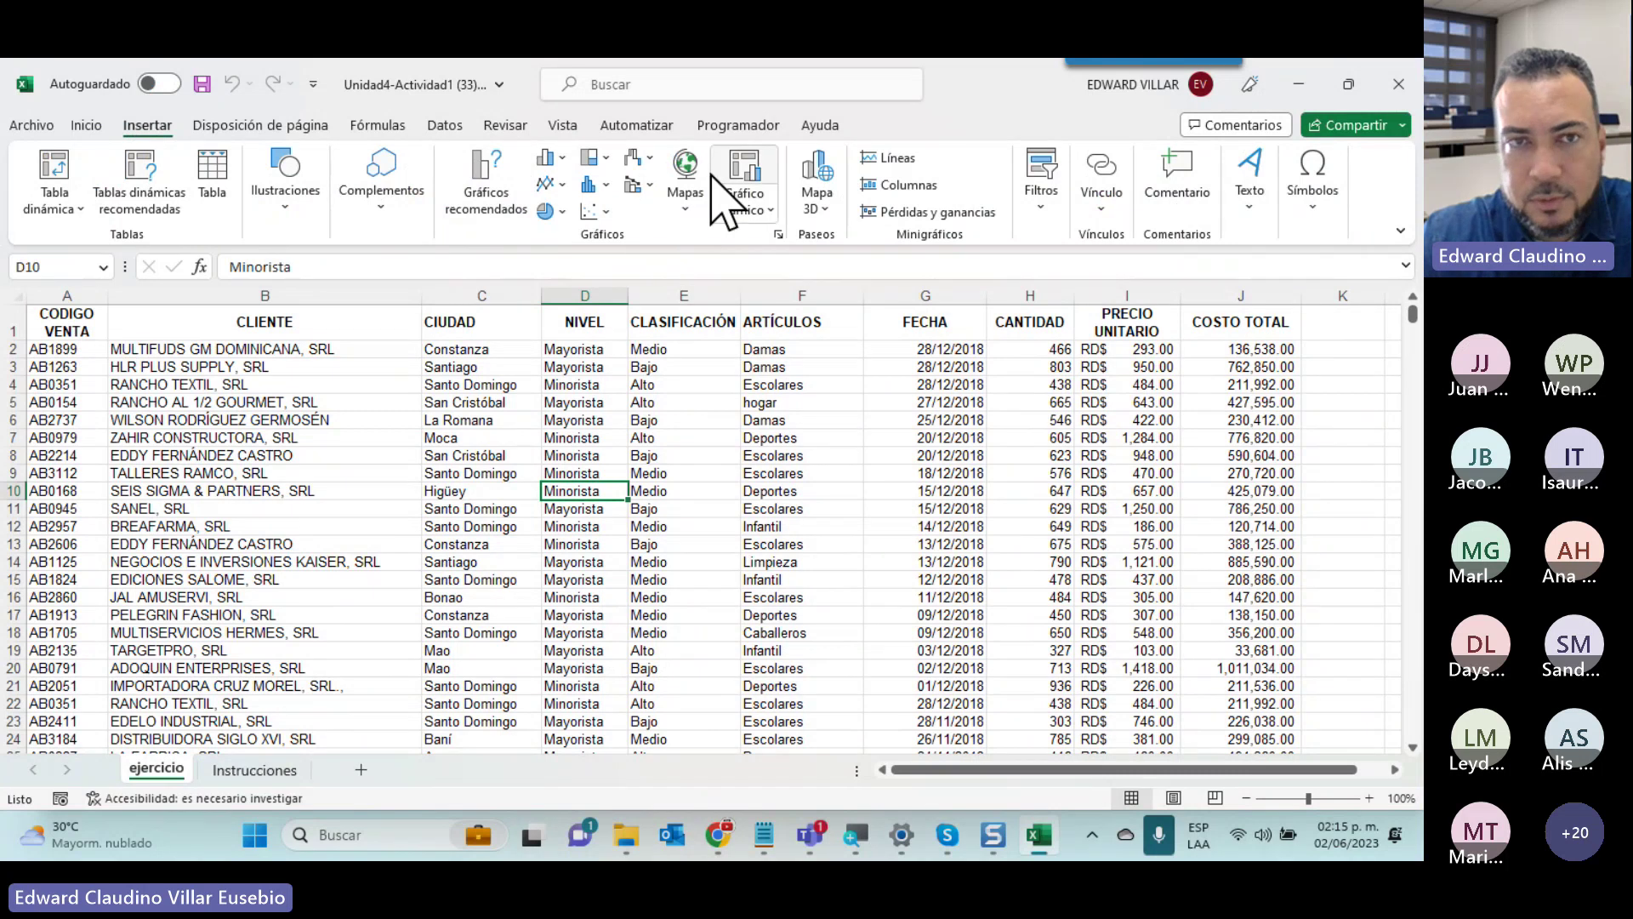
left_click(770, 211)
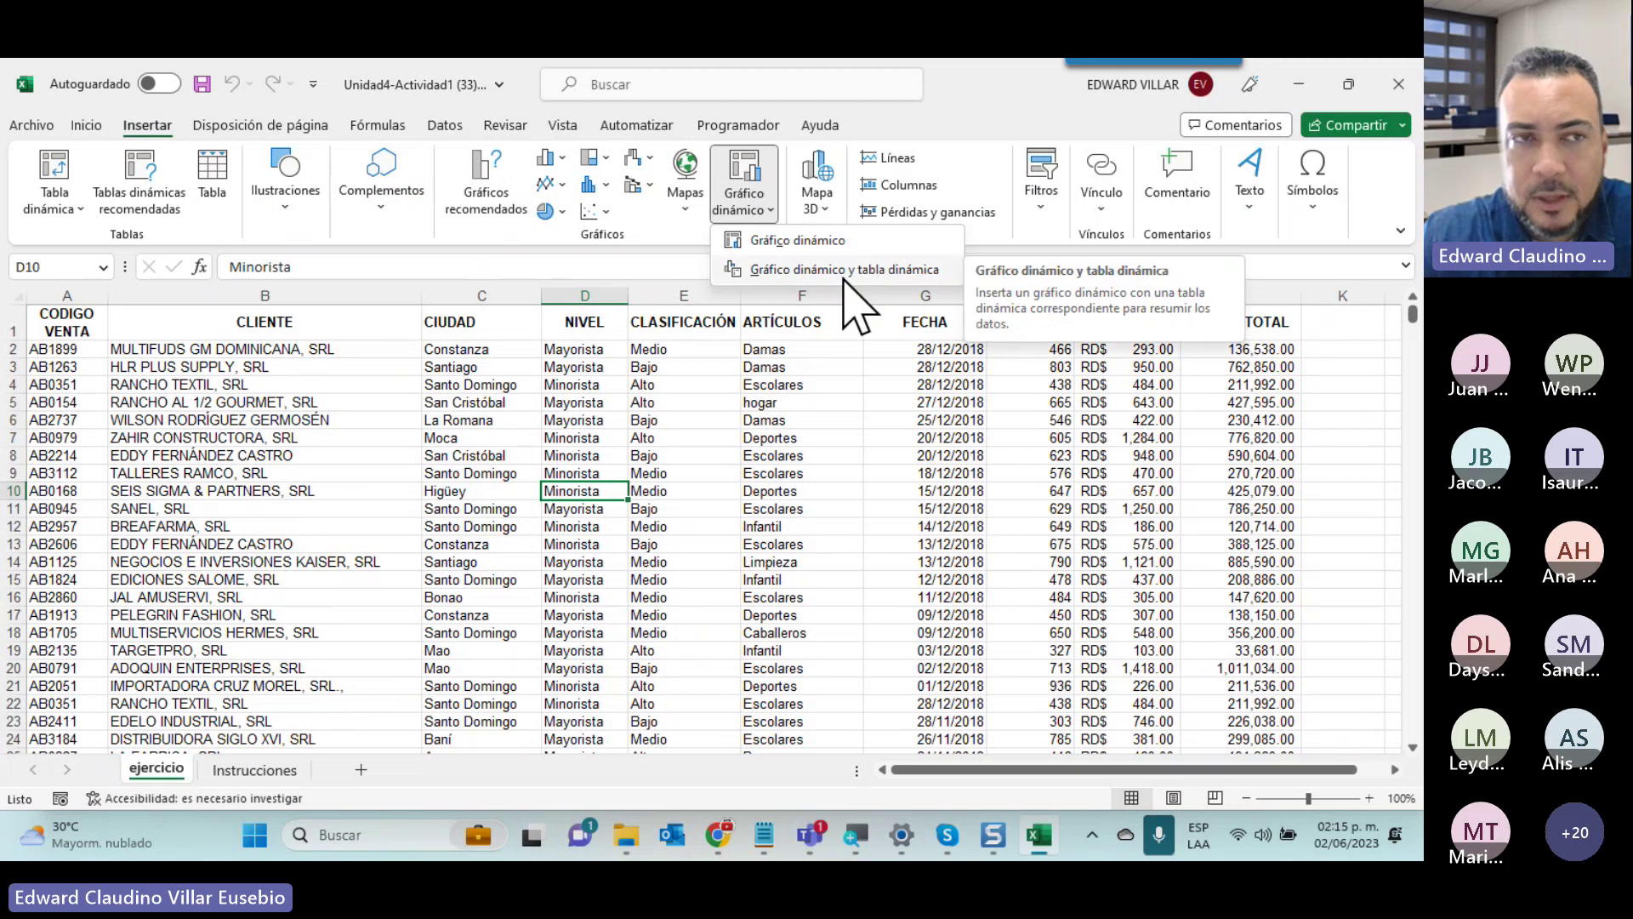
left_click(53, 171)
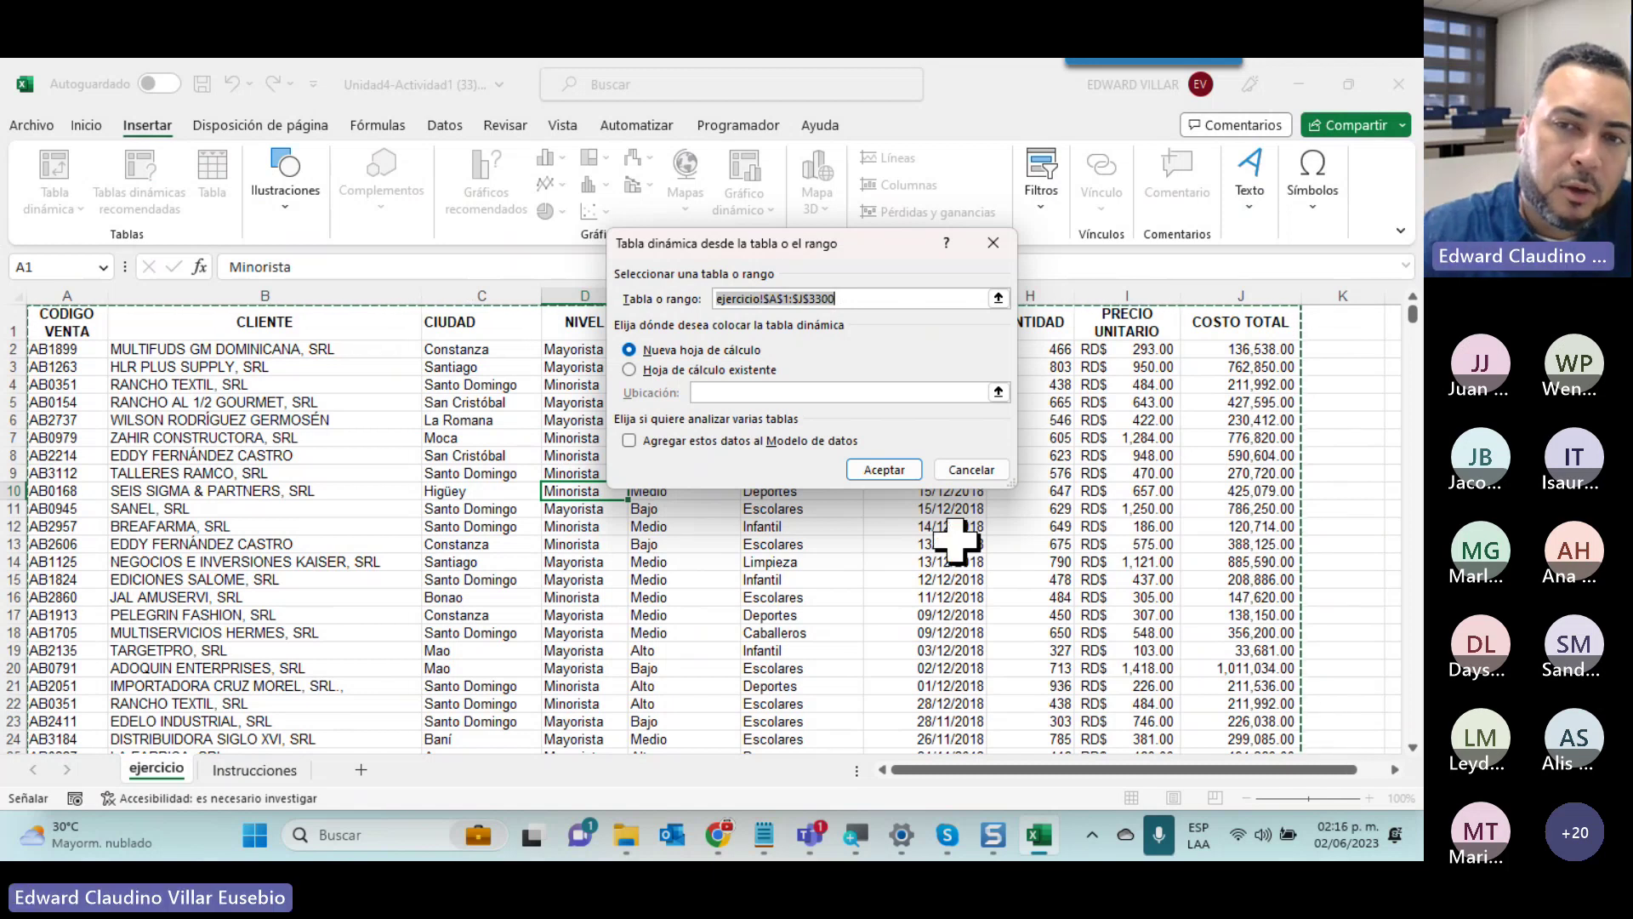
scroll(904, 600, "down", 7)
scroll(903, 600, "up", 2)
scroll(903, 600, "up", 3)
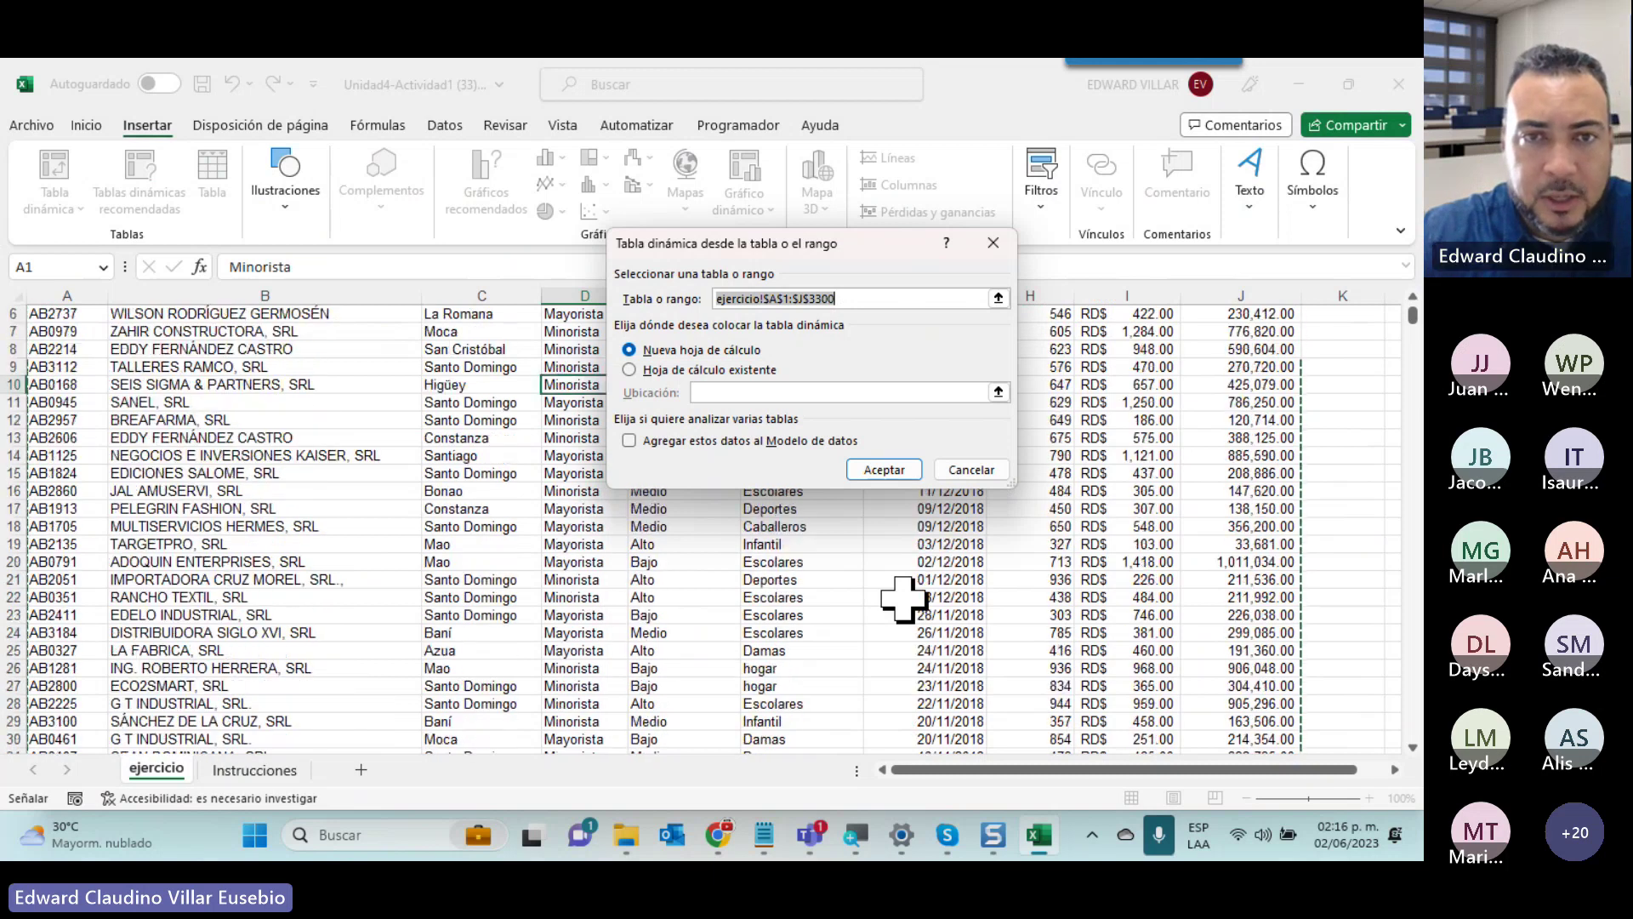
scroll(904, 599, "up", 2)
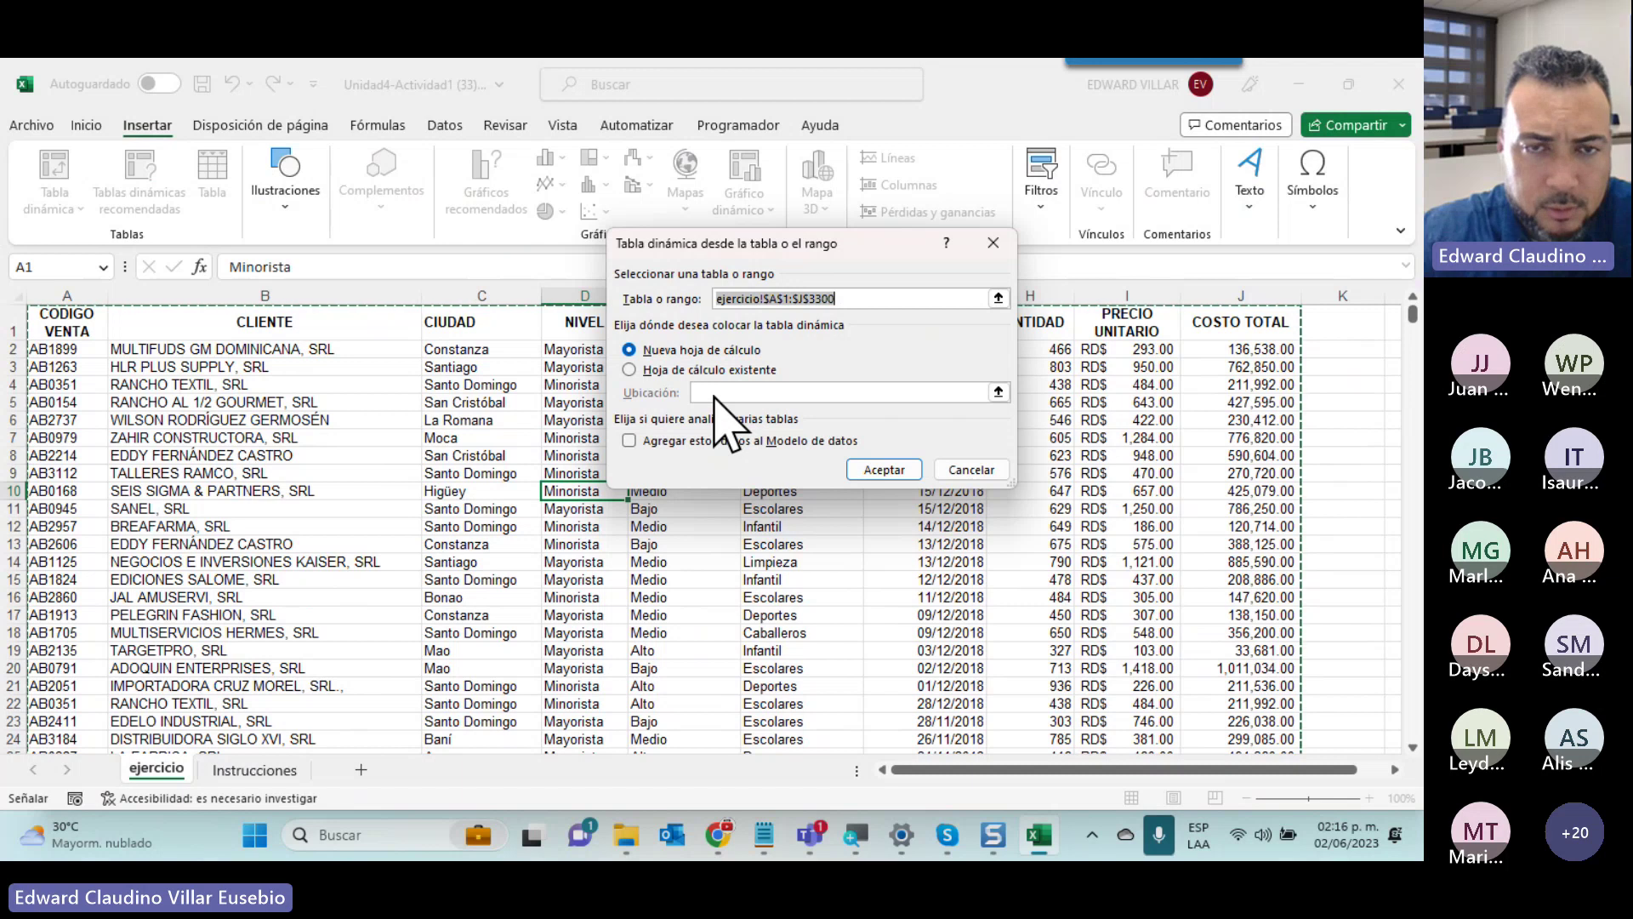
Create the pivot table on a new sheet and rename that sheet TABLA DINAMICA 1
left_click(907, 468)
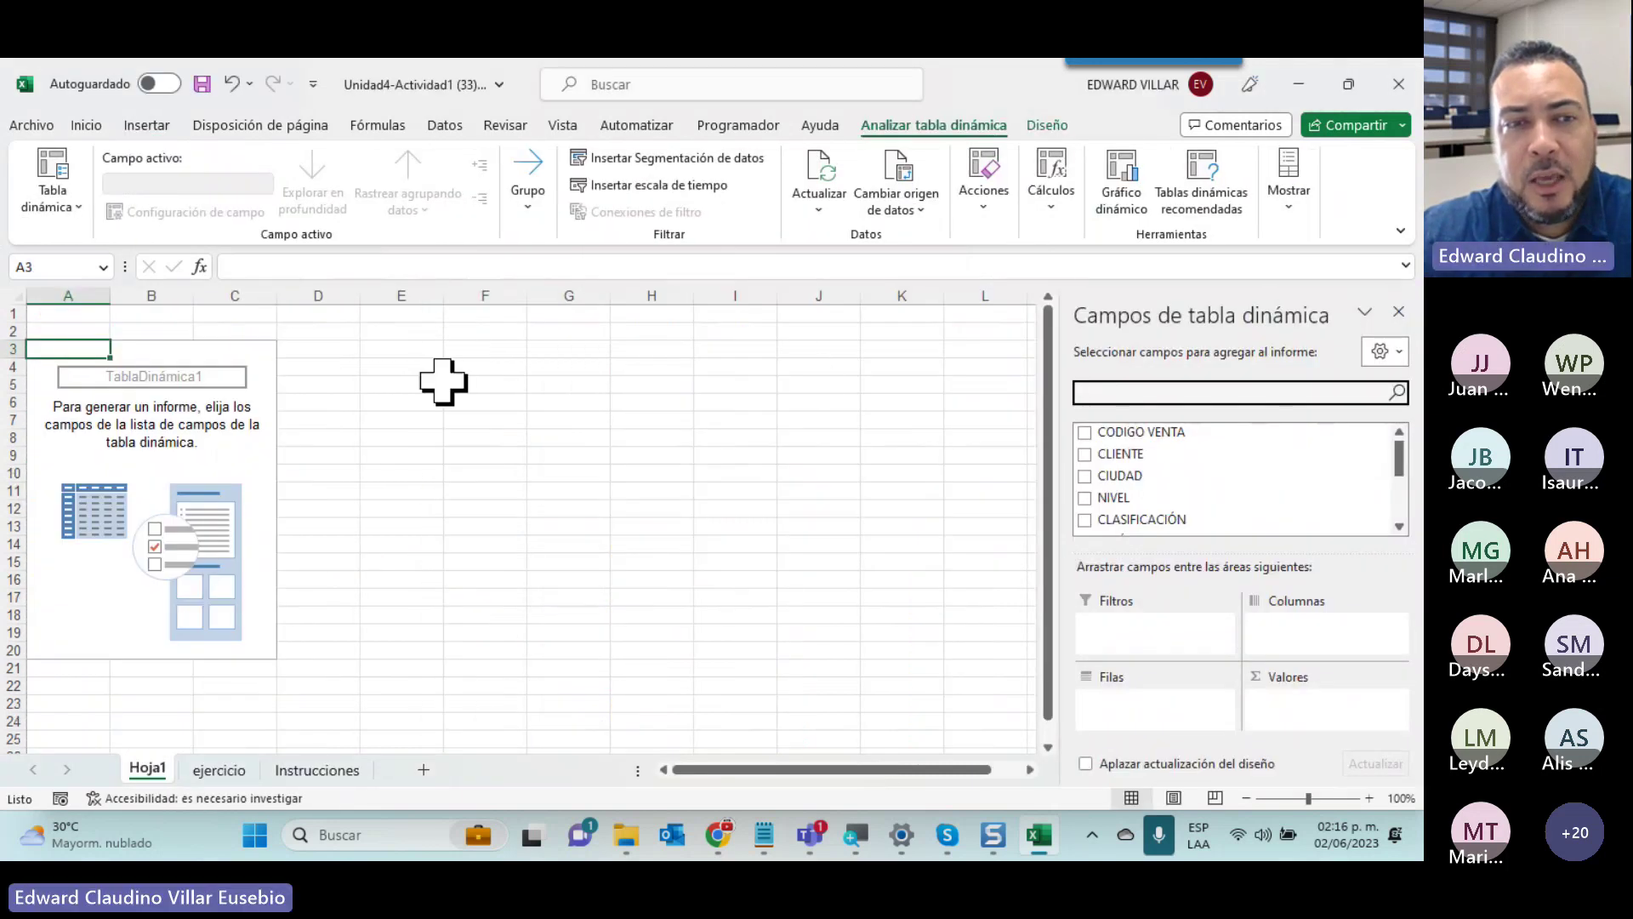
right_click(149, 769)
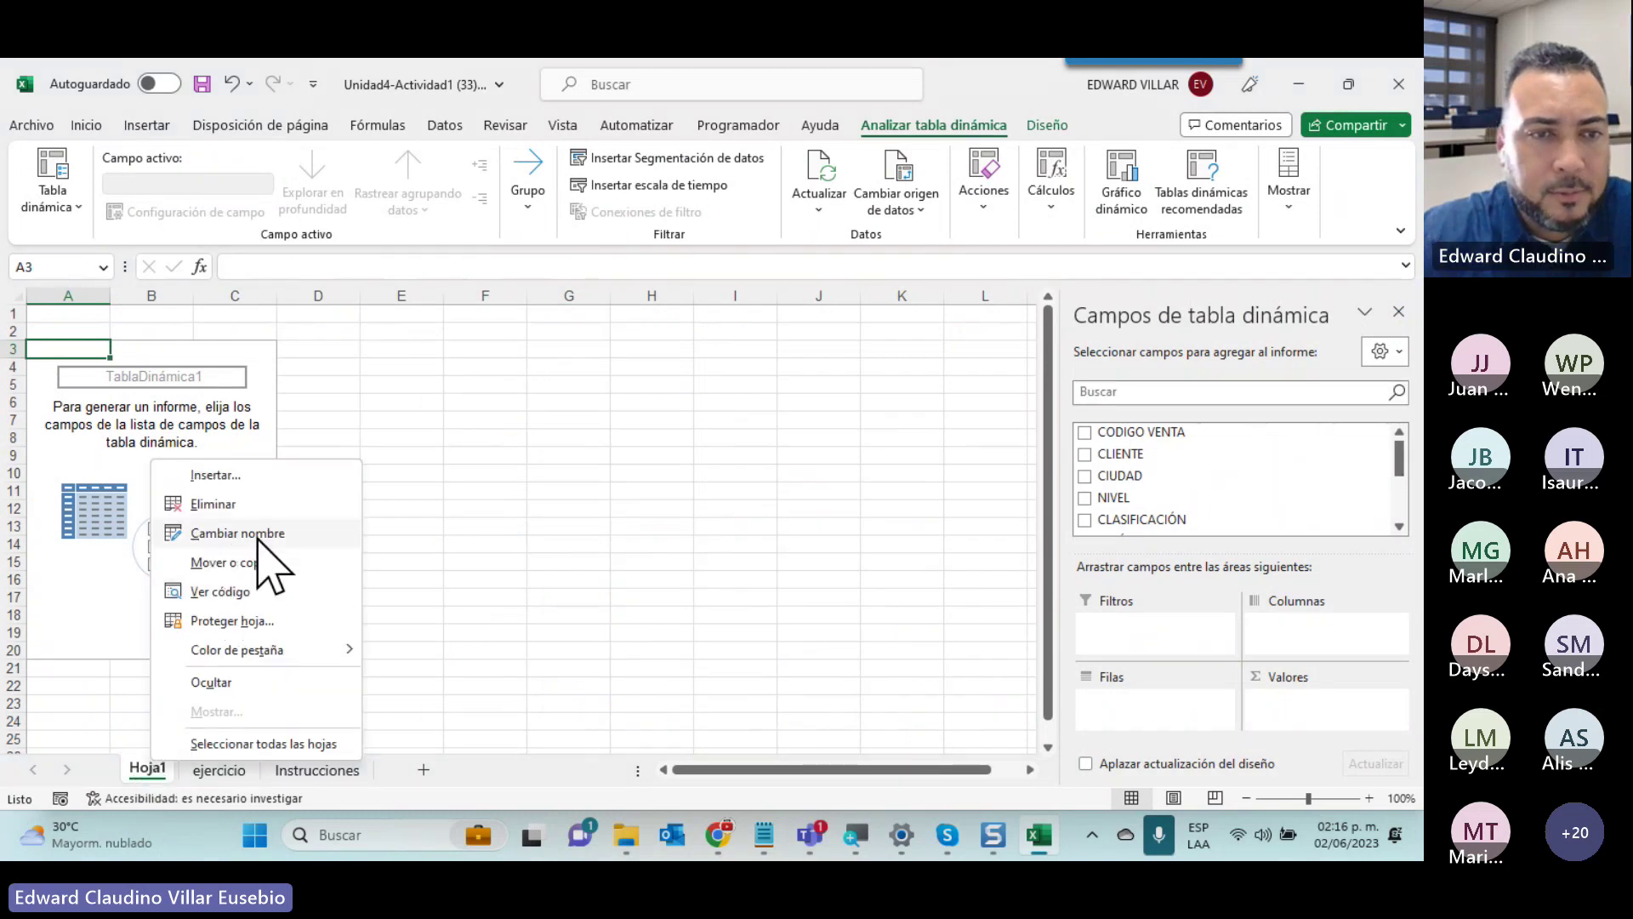
left_click(256, 534)
type("T")
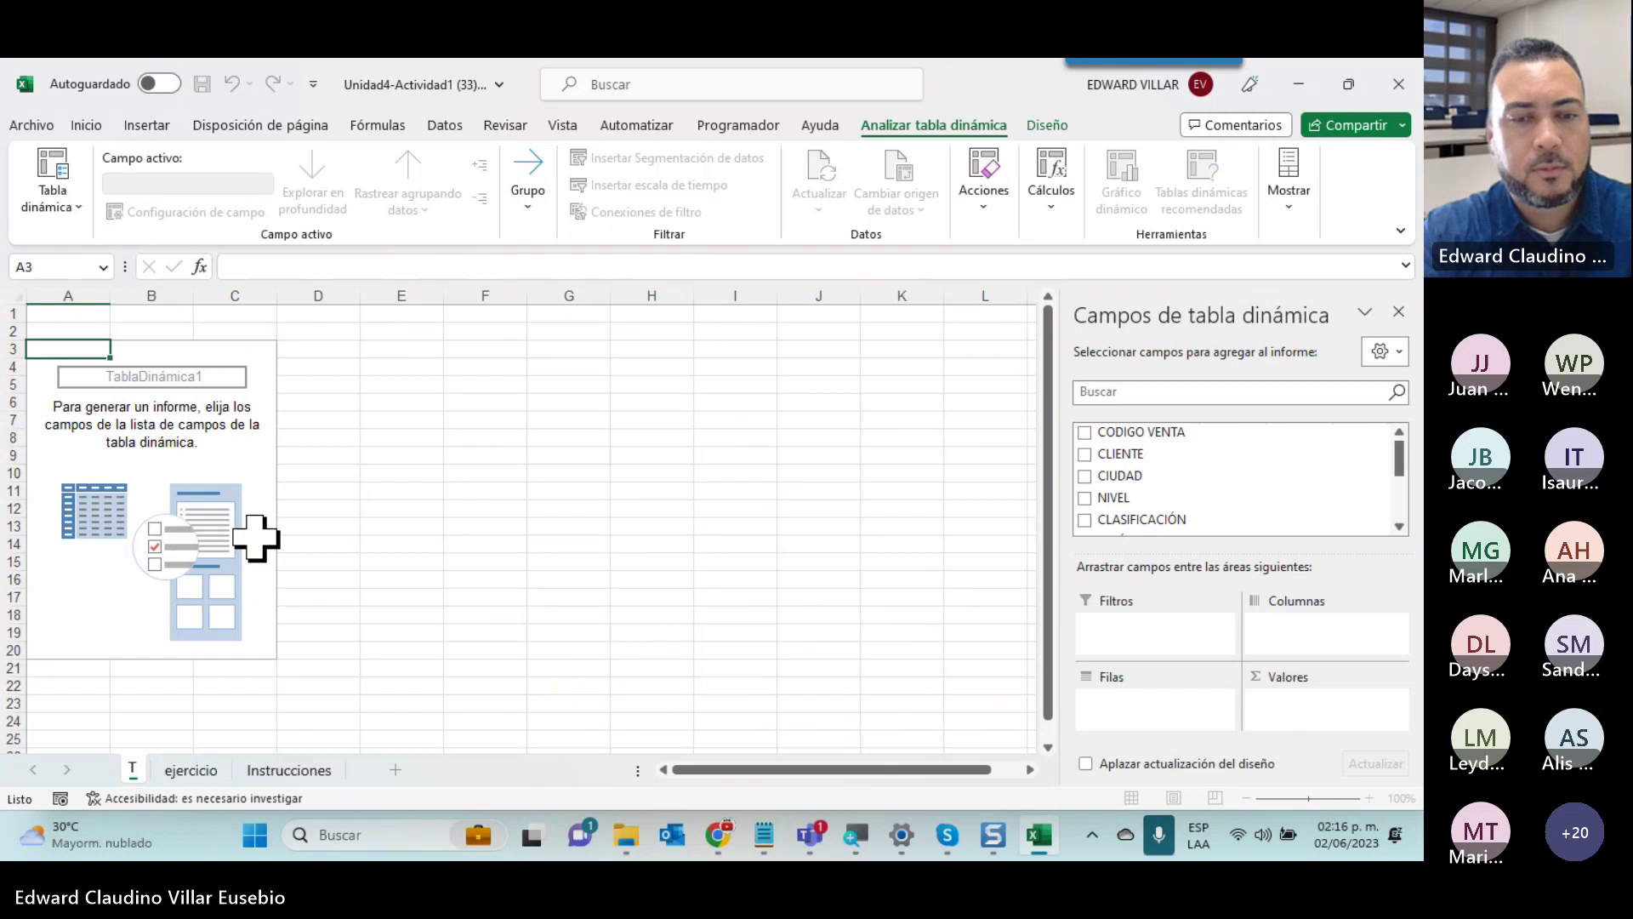
type("ABLA DINAMIC")
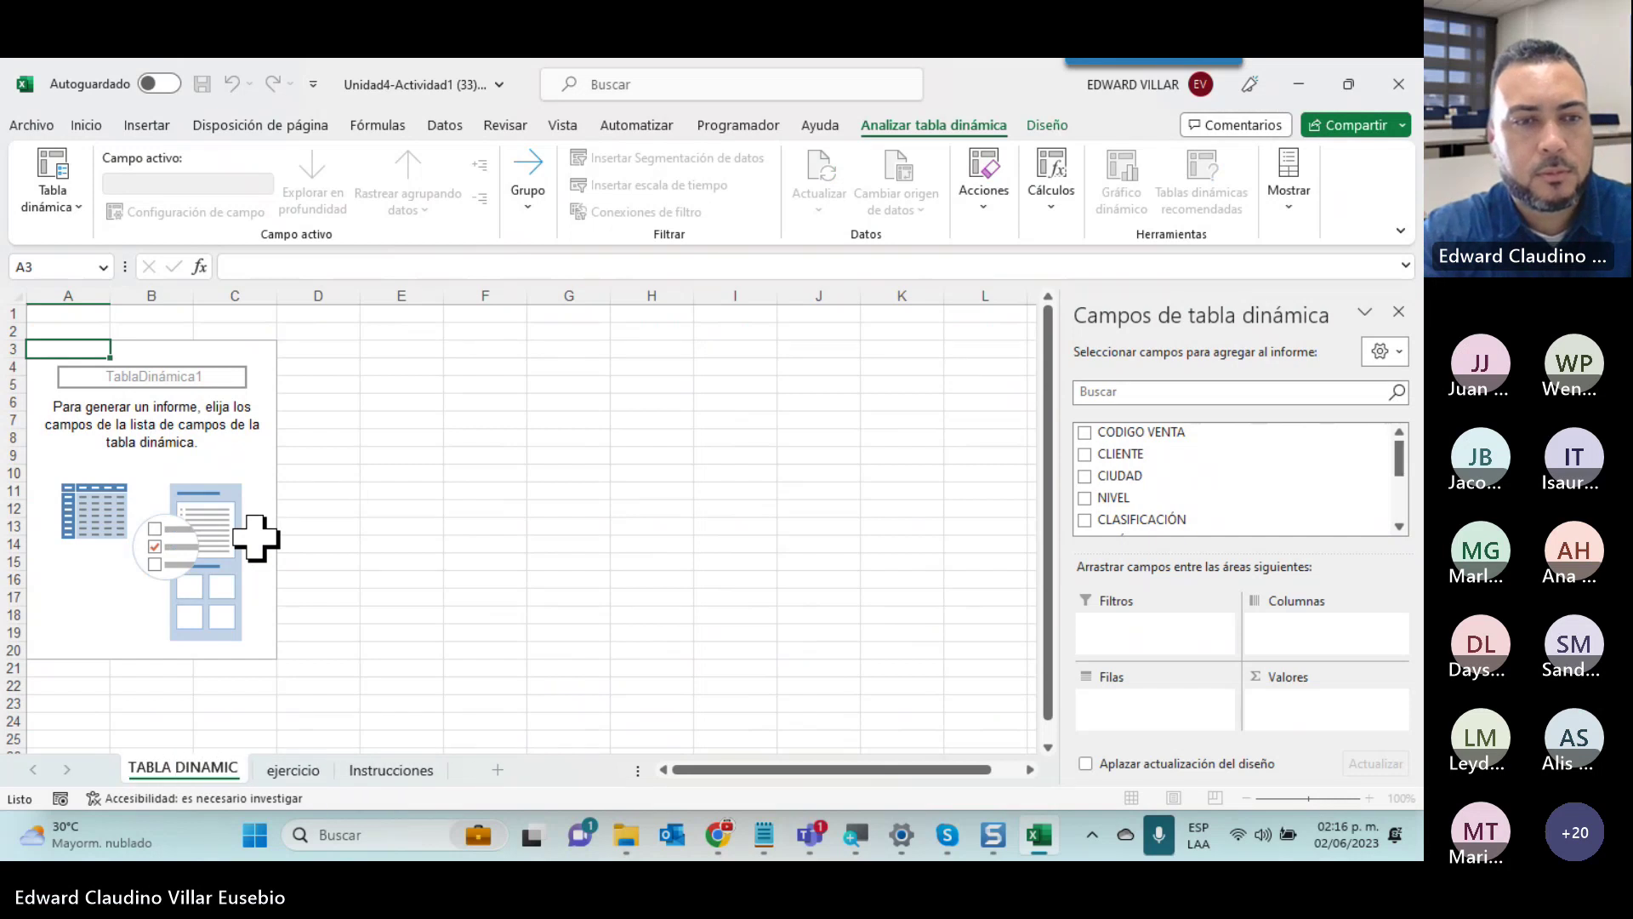
type("A 1")
key("Return")
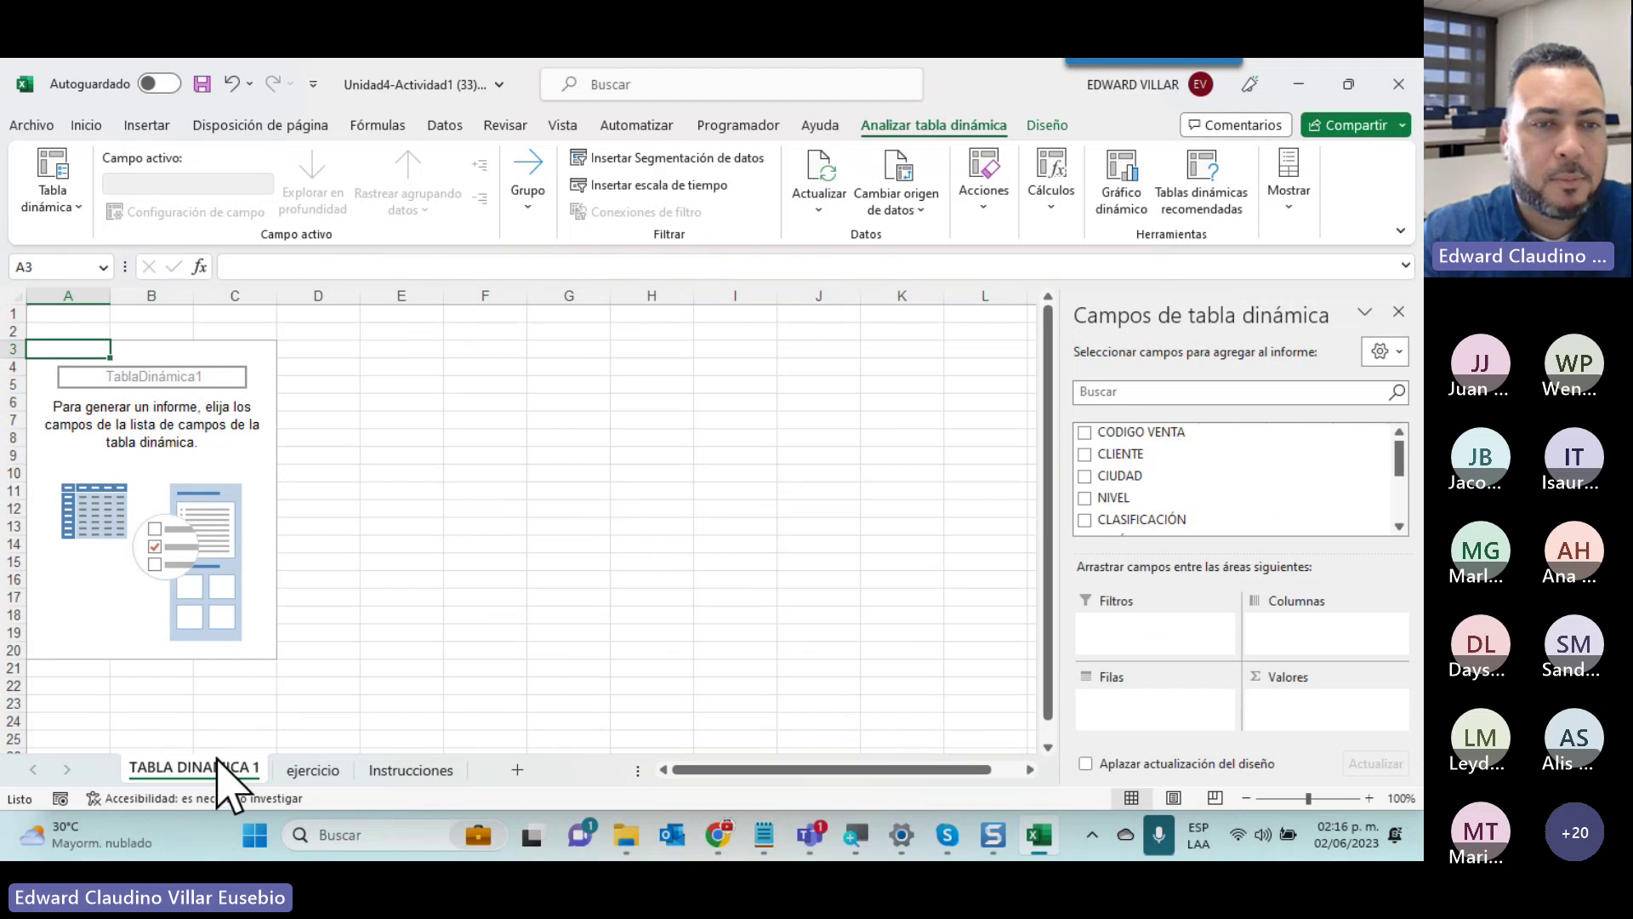
Select the pivot table and bring up its analysis and Diseño ribbon commands
left_click(889, 527)
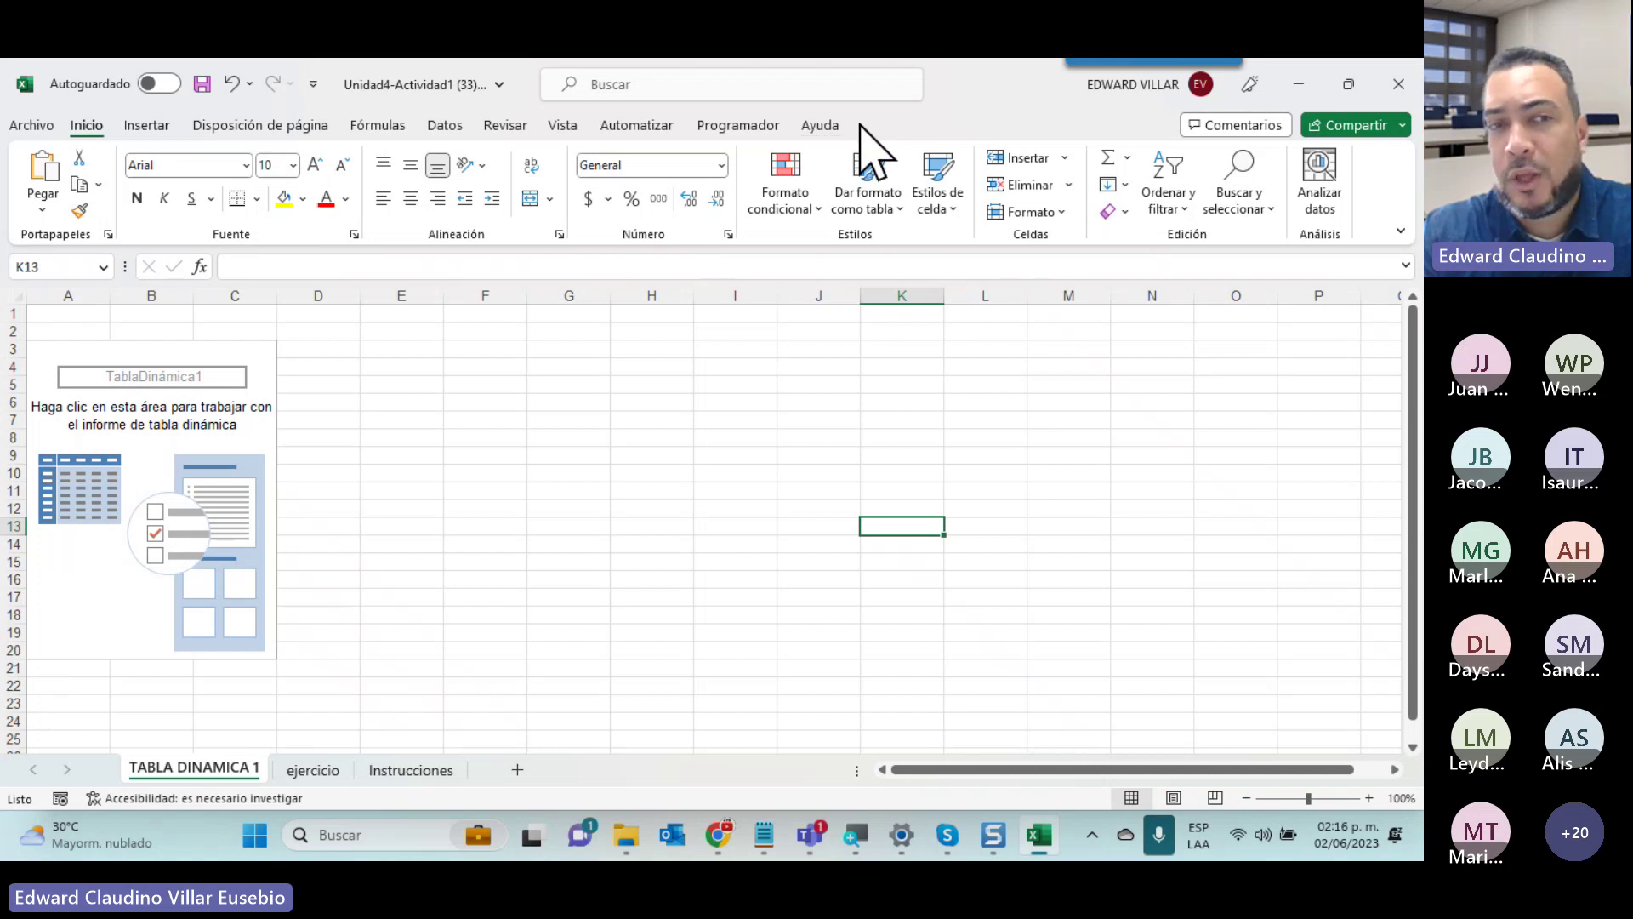
left_click(153, 361)
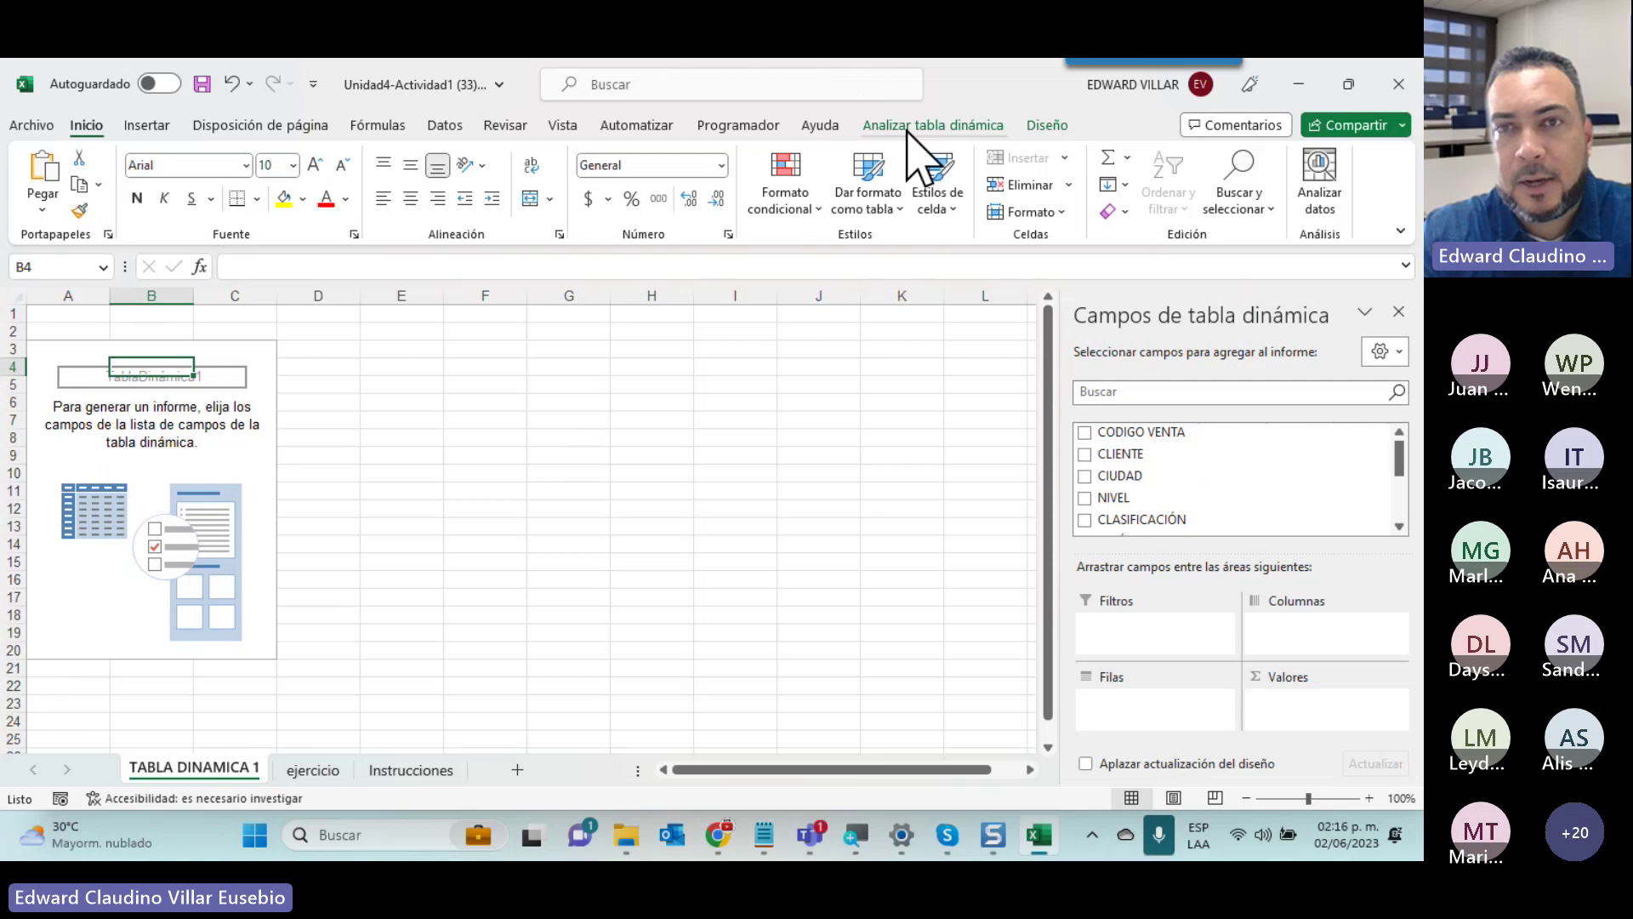
left_click(936, 125)
left_click(1048, 125)
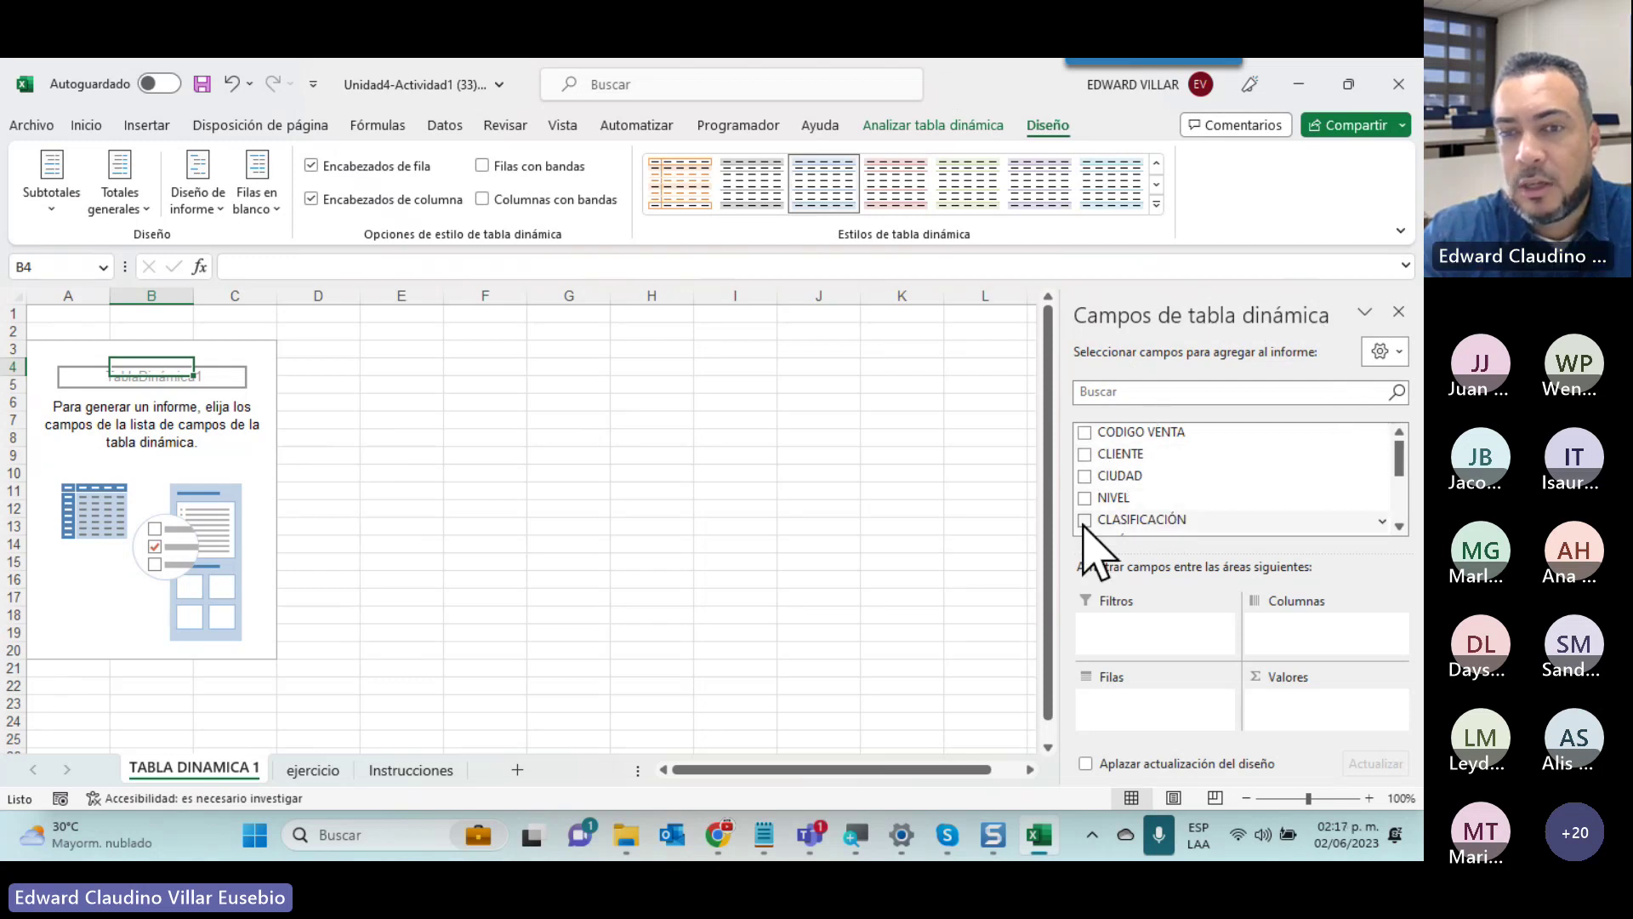
left_click(313, 770)
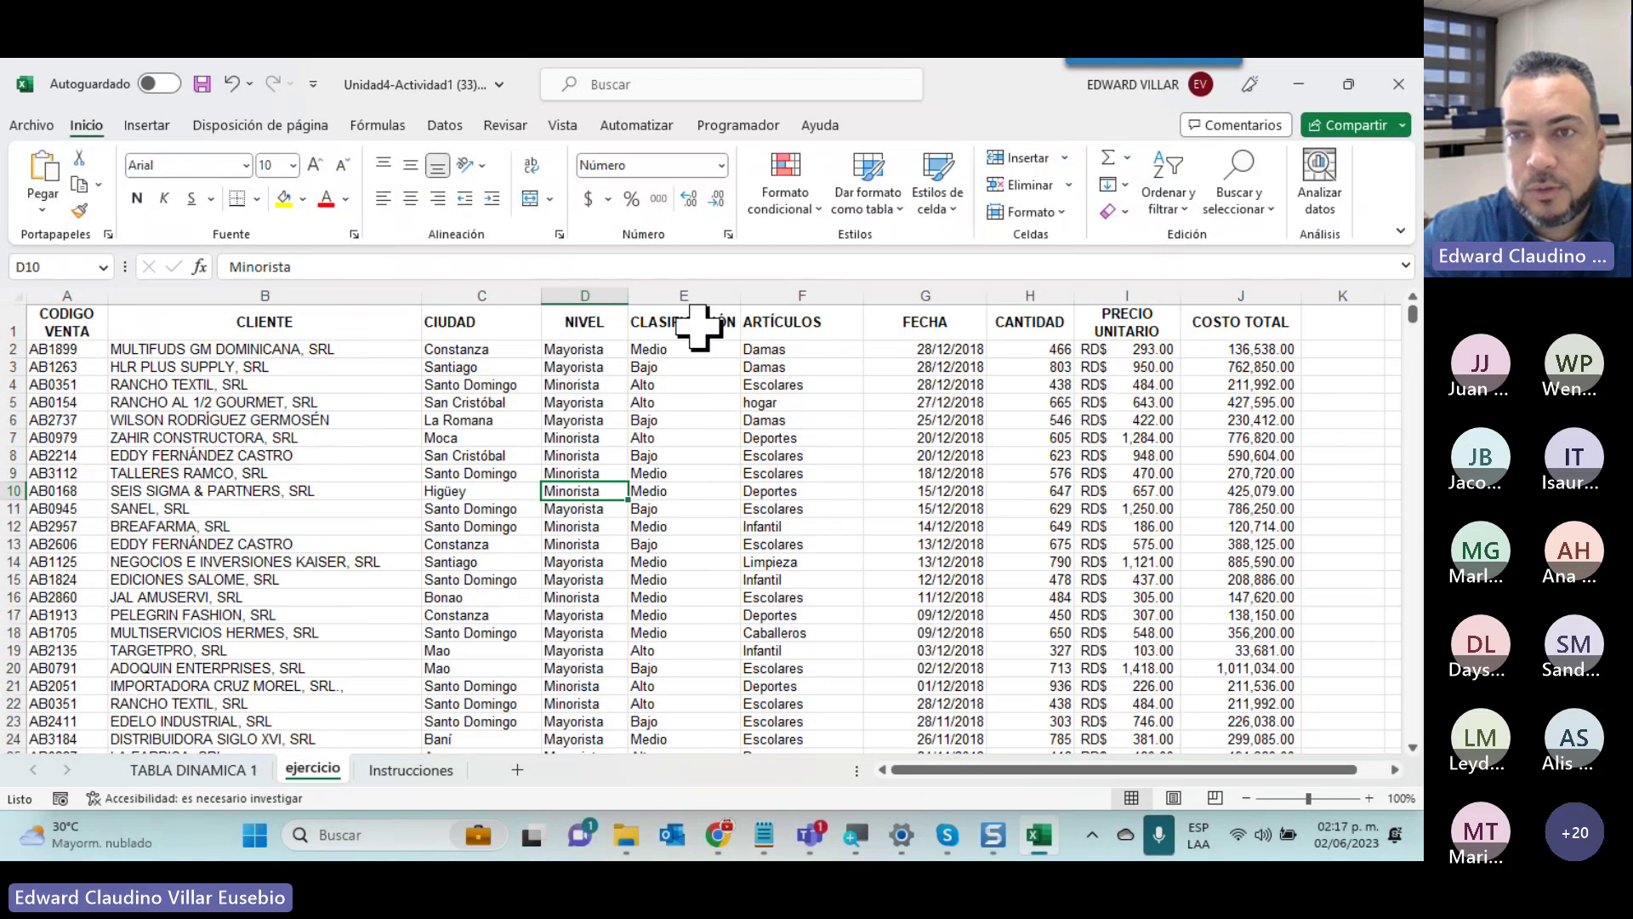
left_click(214, 775)
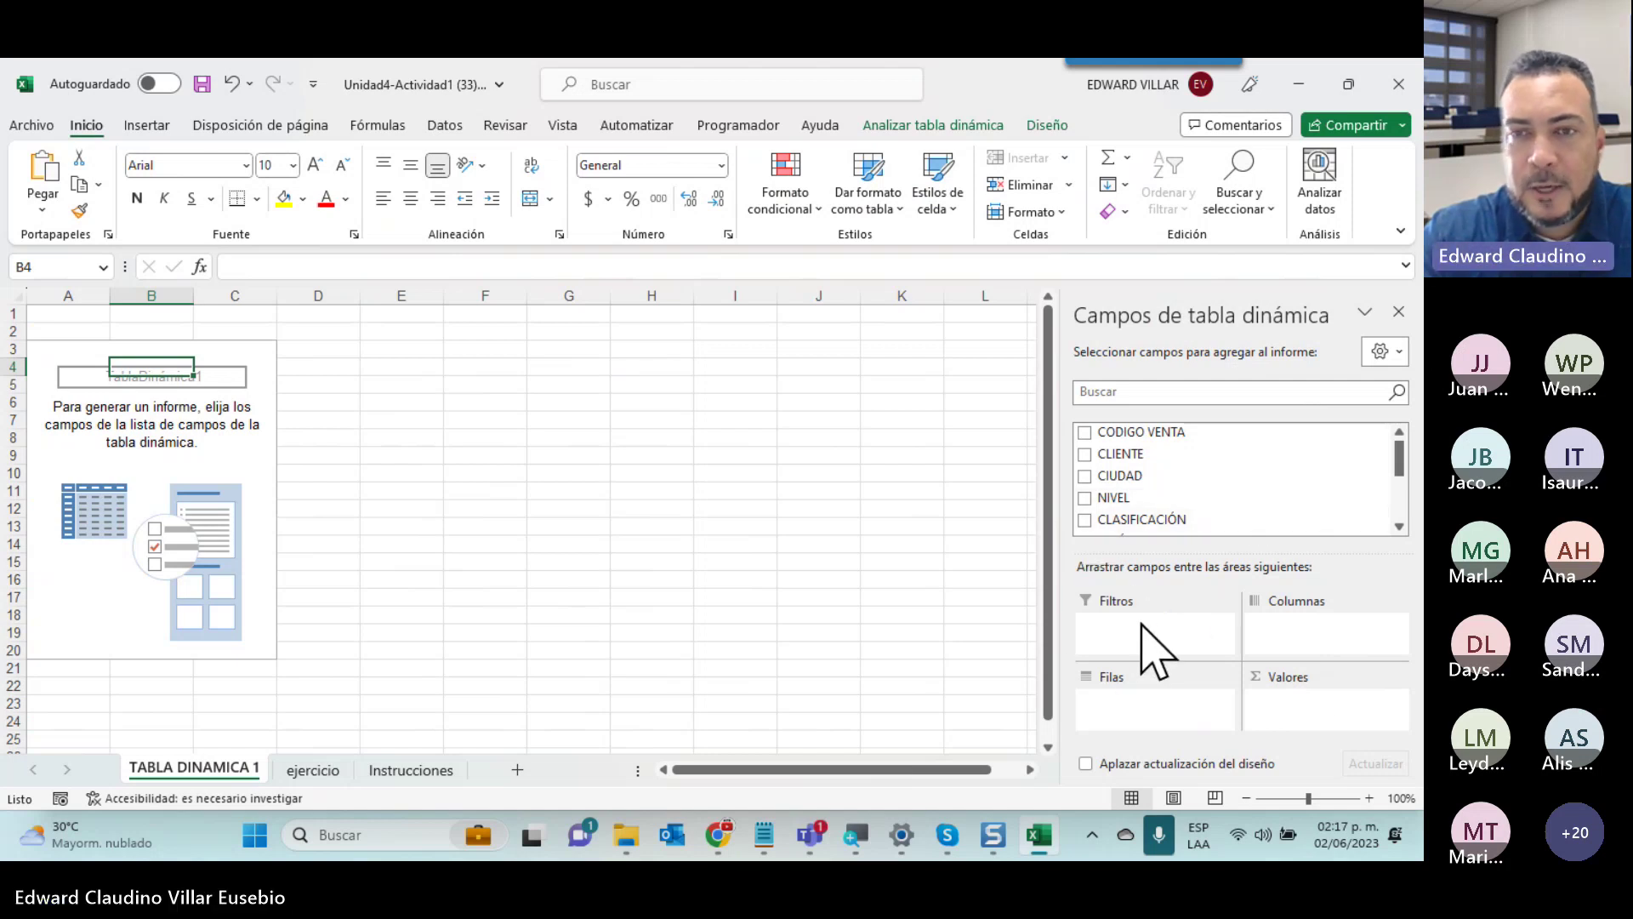
left_click(429, 774)
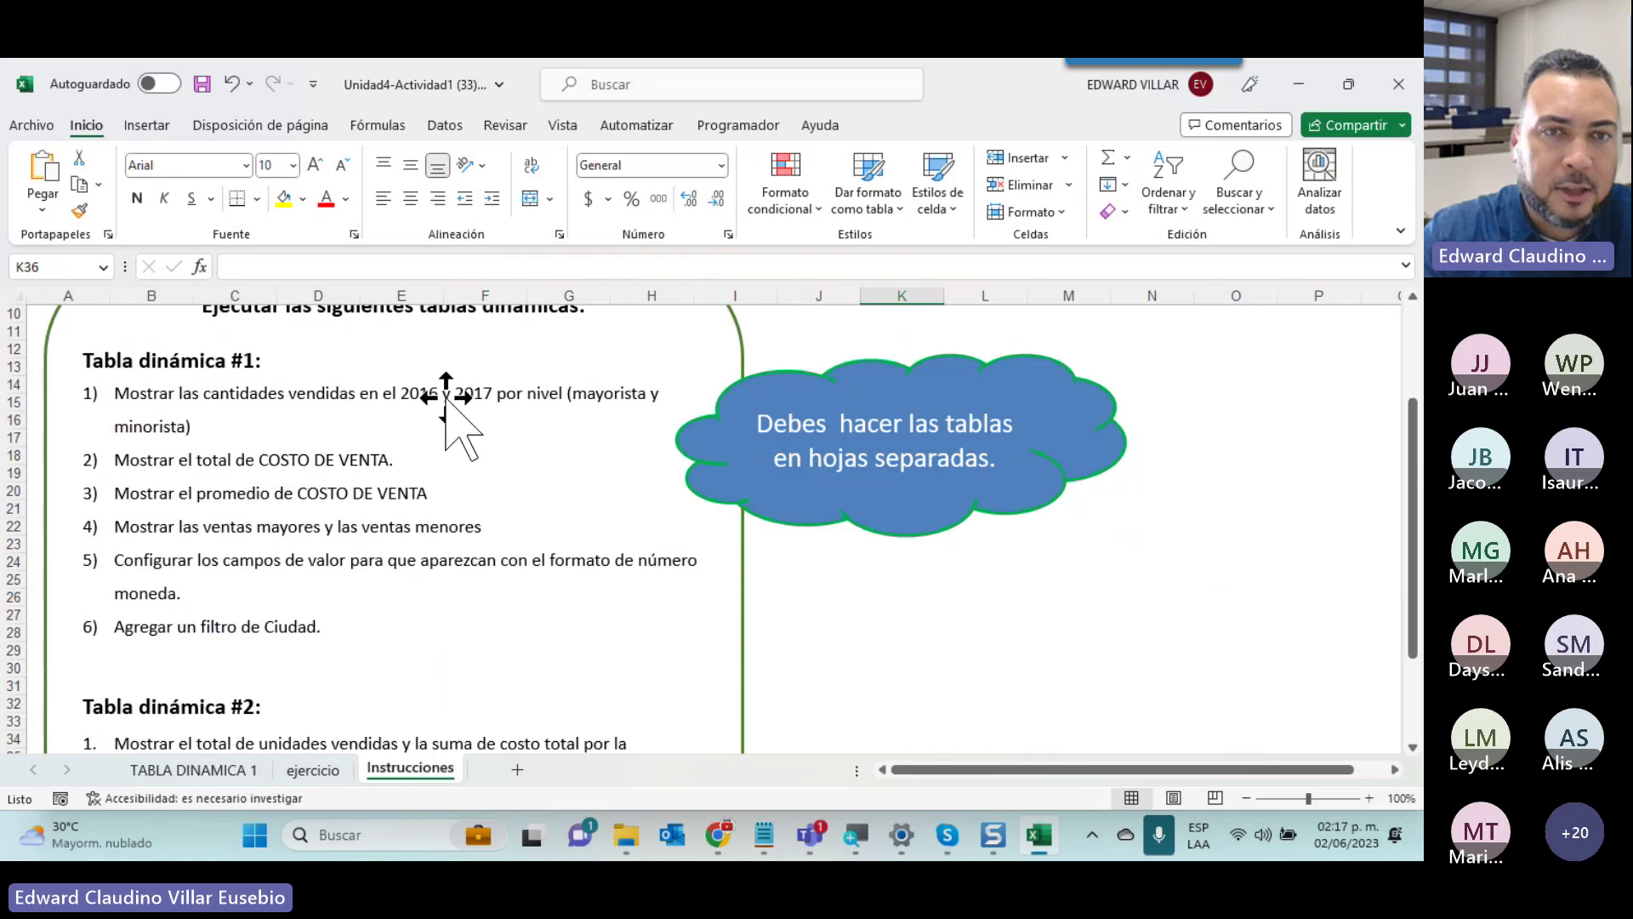
left_click(200, 769)
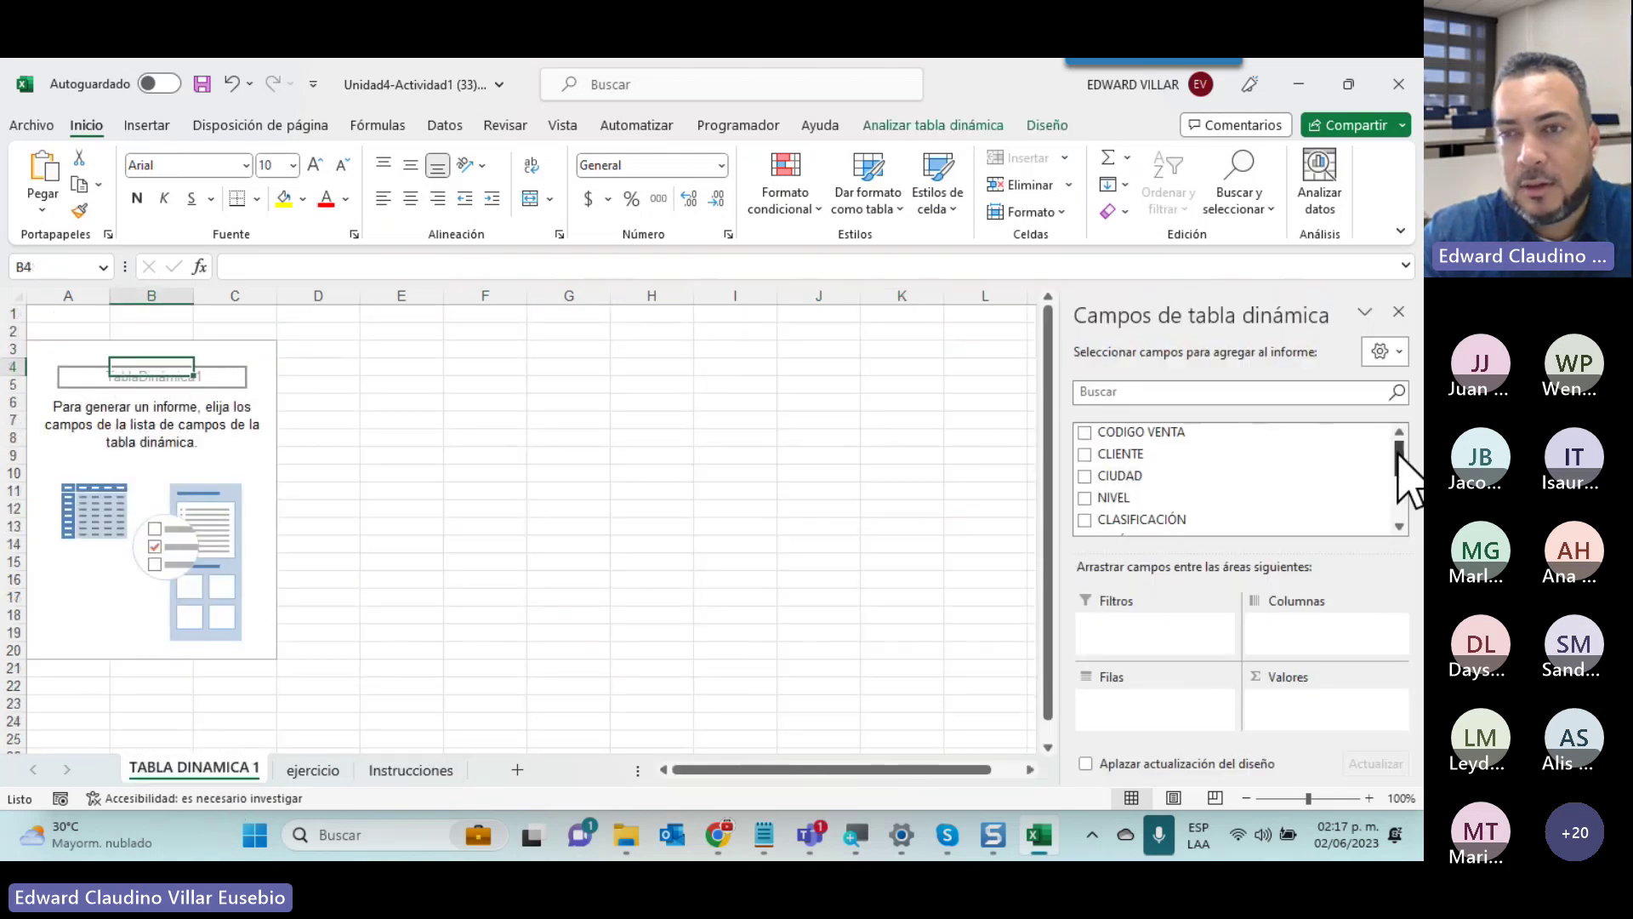
left_click_drag(1398, 455, 1397, 491)
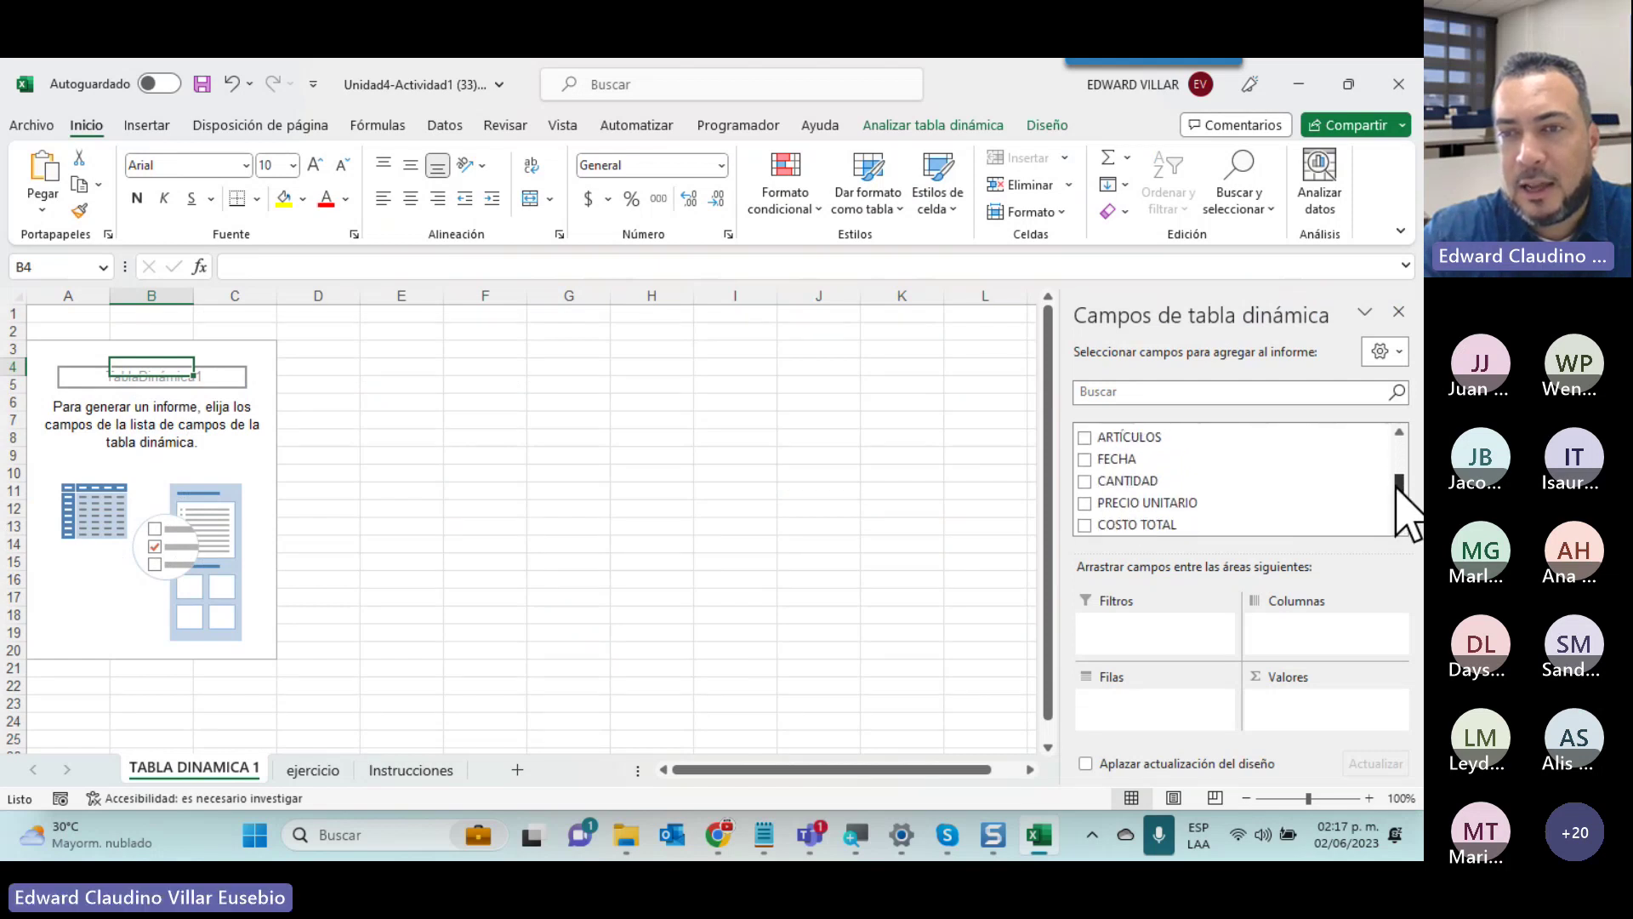
Add FECHA to the pivot rows and the sum of CANTIDAD to its values
left_click(1091, 461)
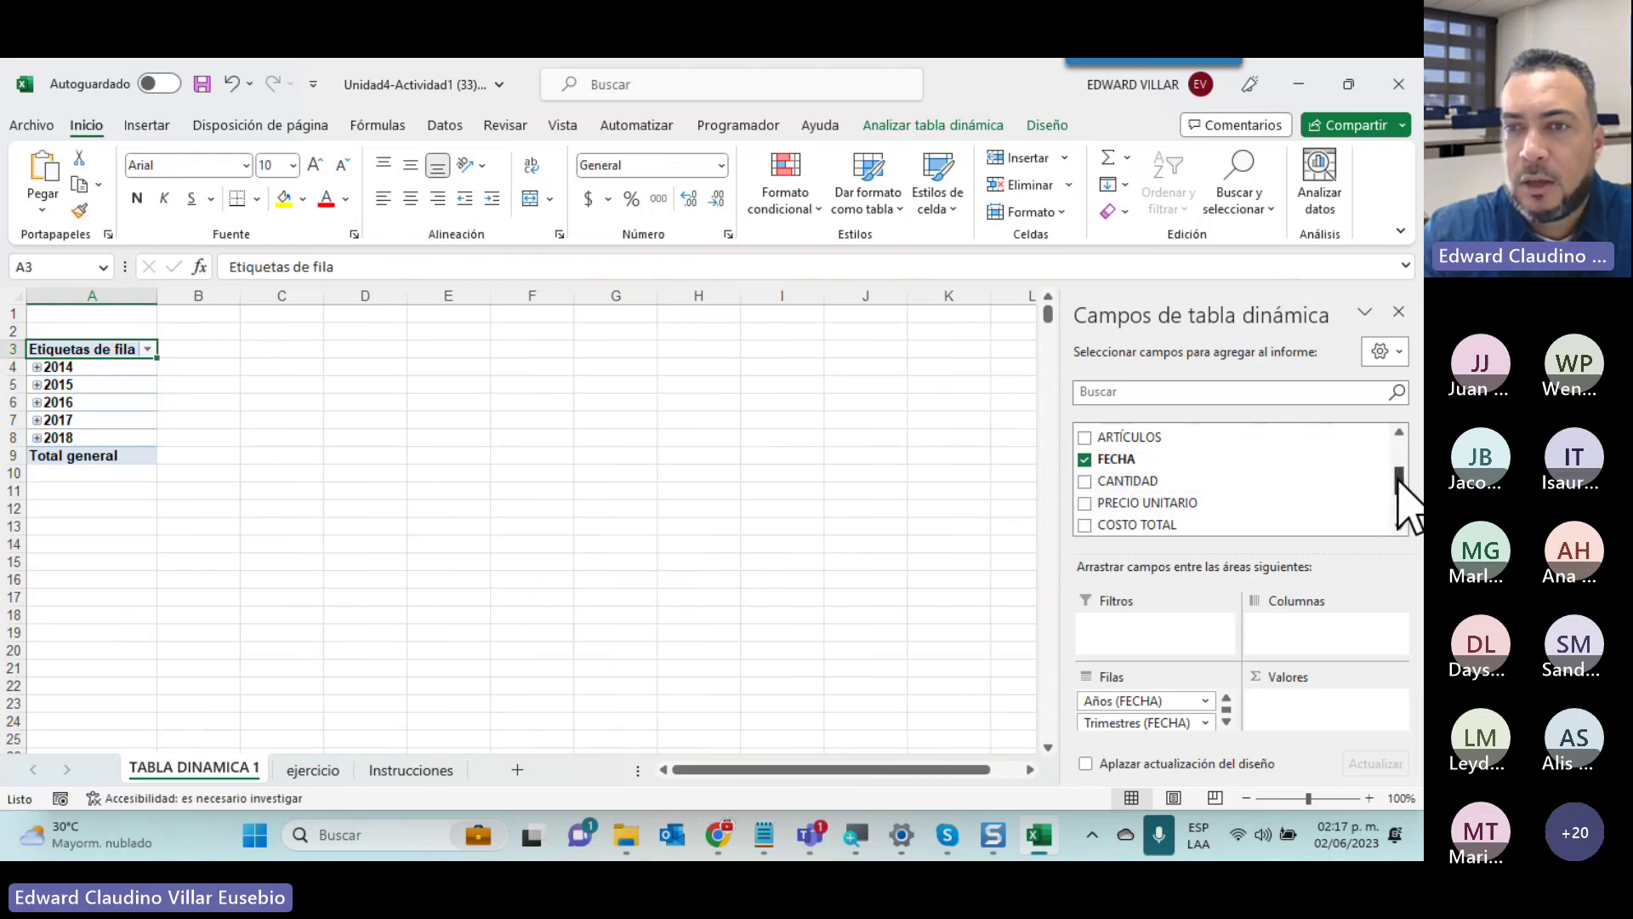
left_click_drag(1400, 491, 1400, 449)
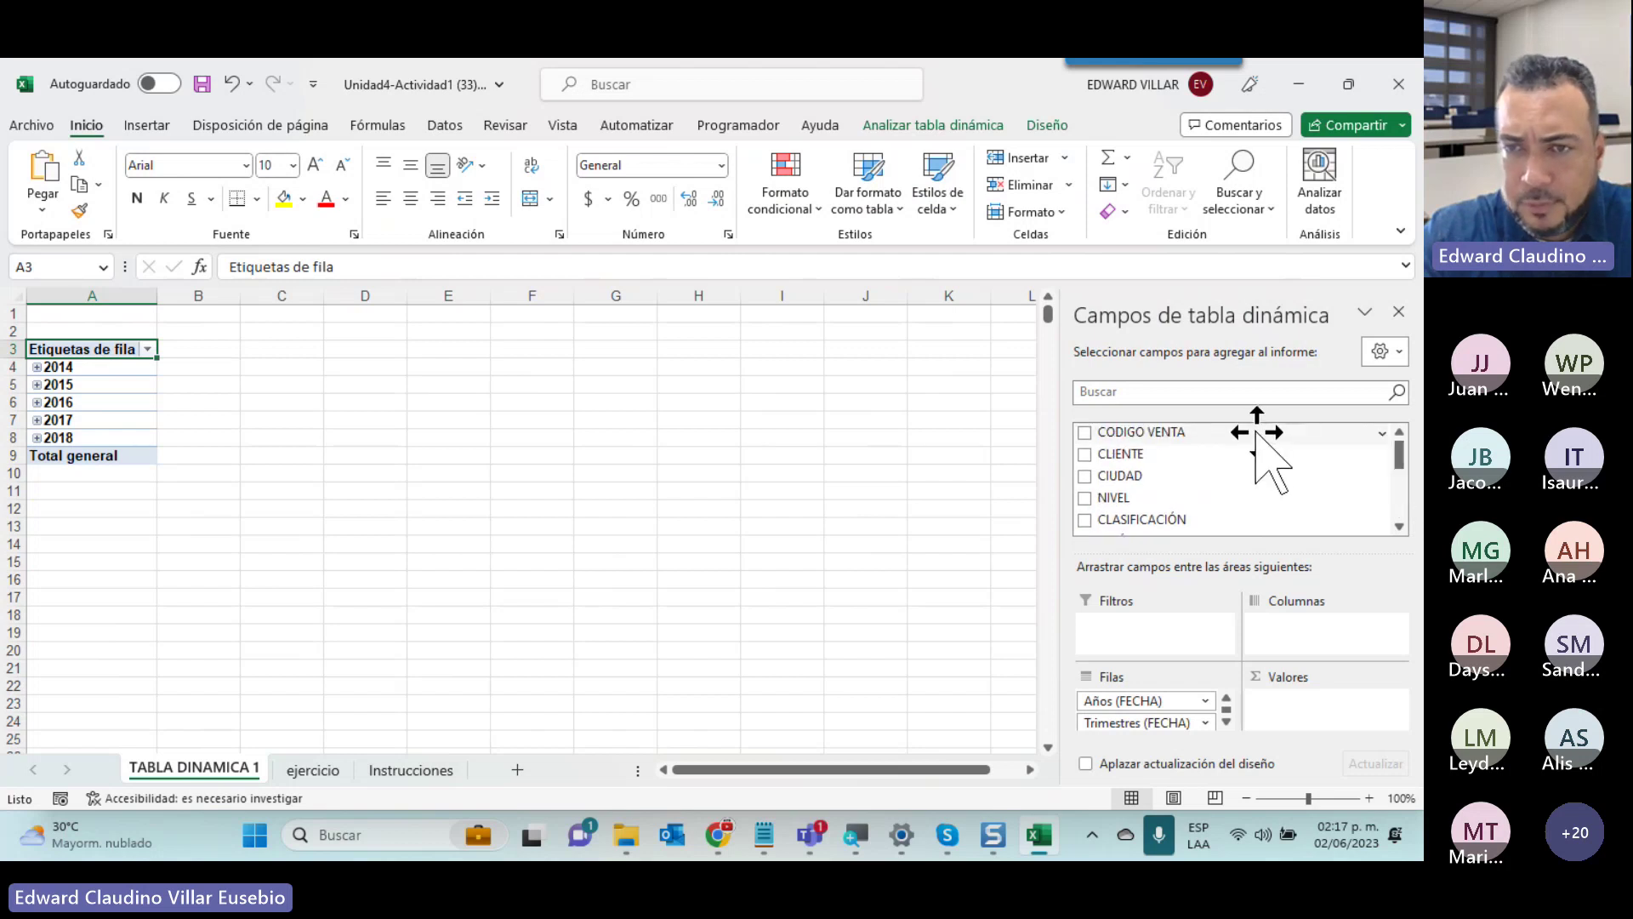
scroll(1254, 431, "down", 1)
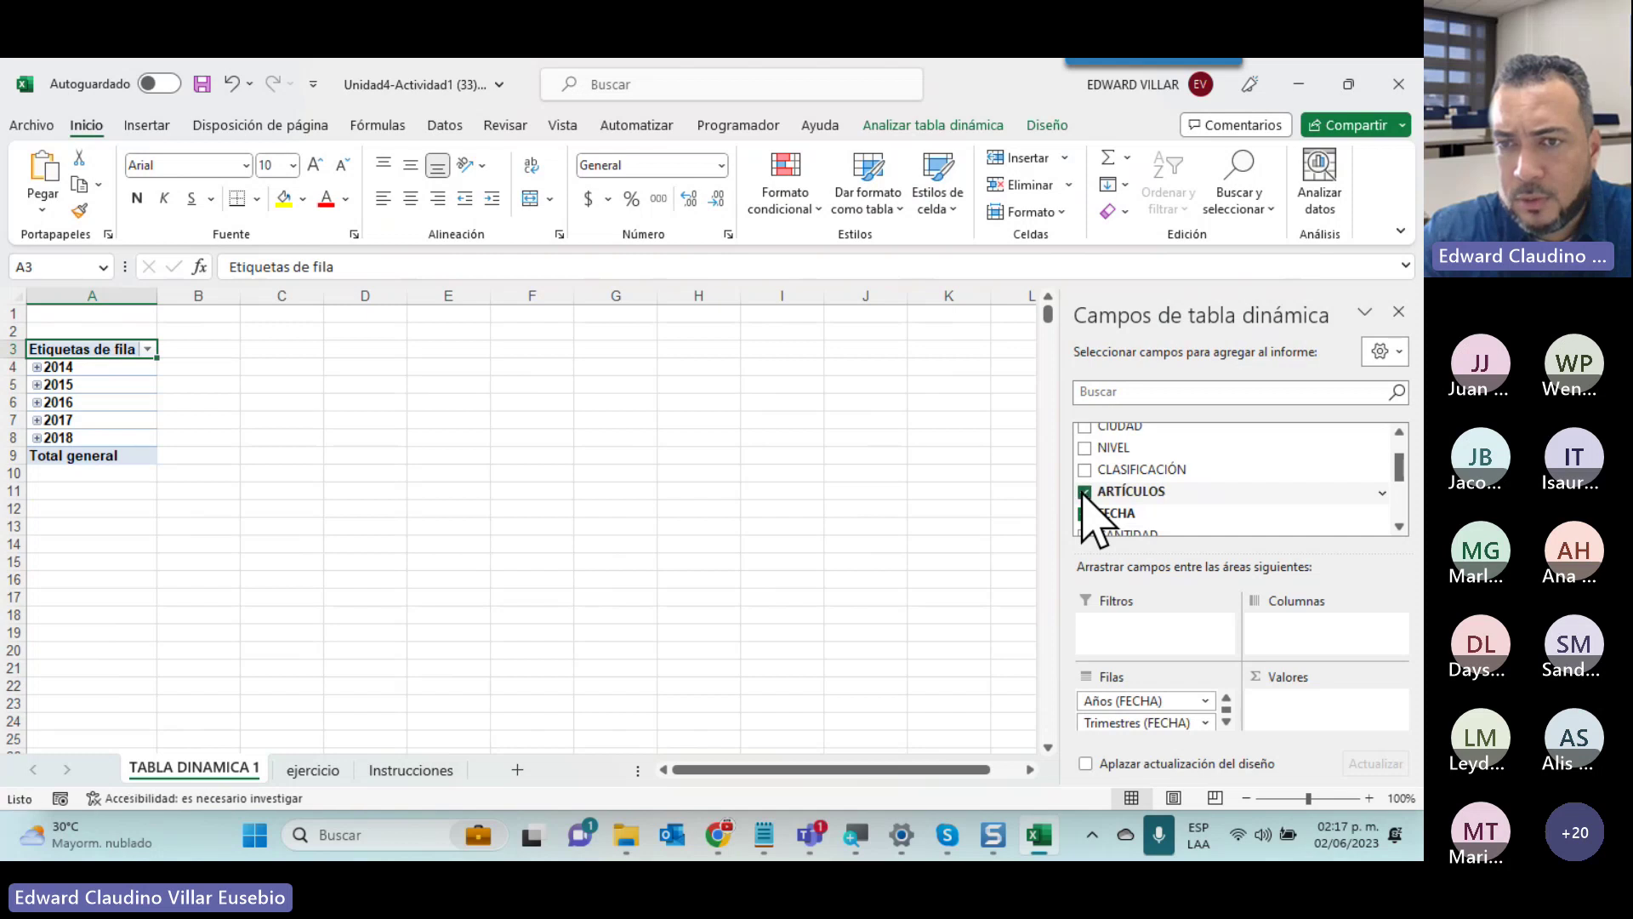
scroll(1084, 495, "down", 2)
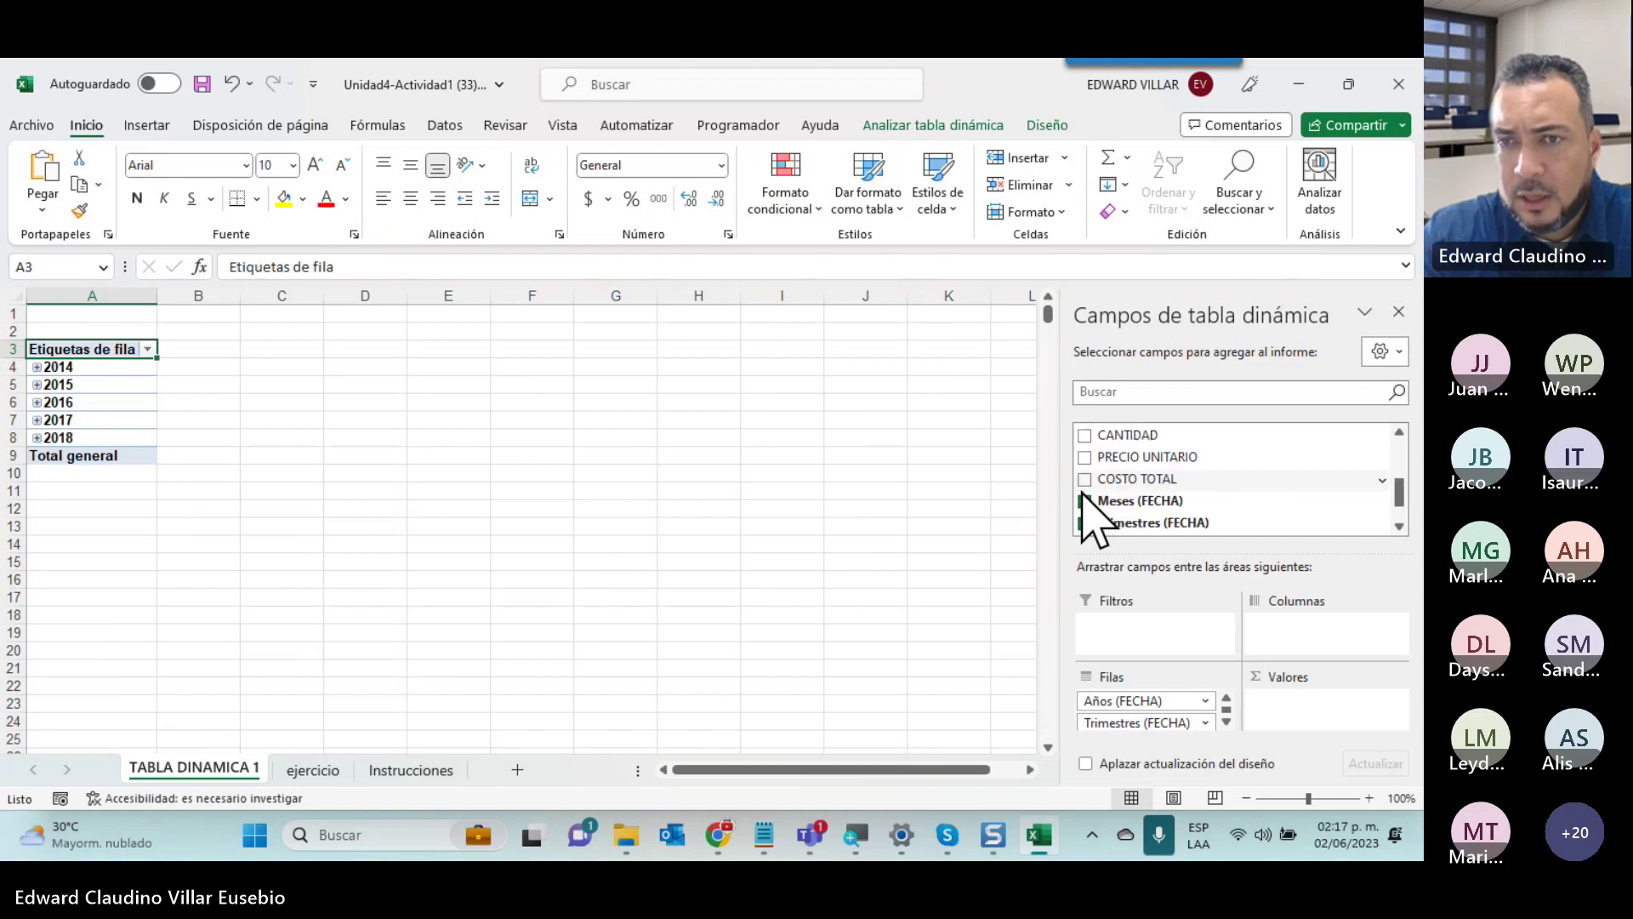
left_click(1085, 435)
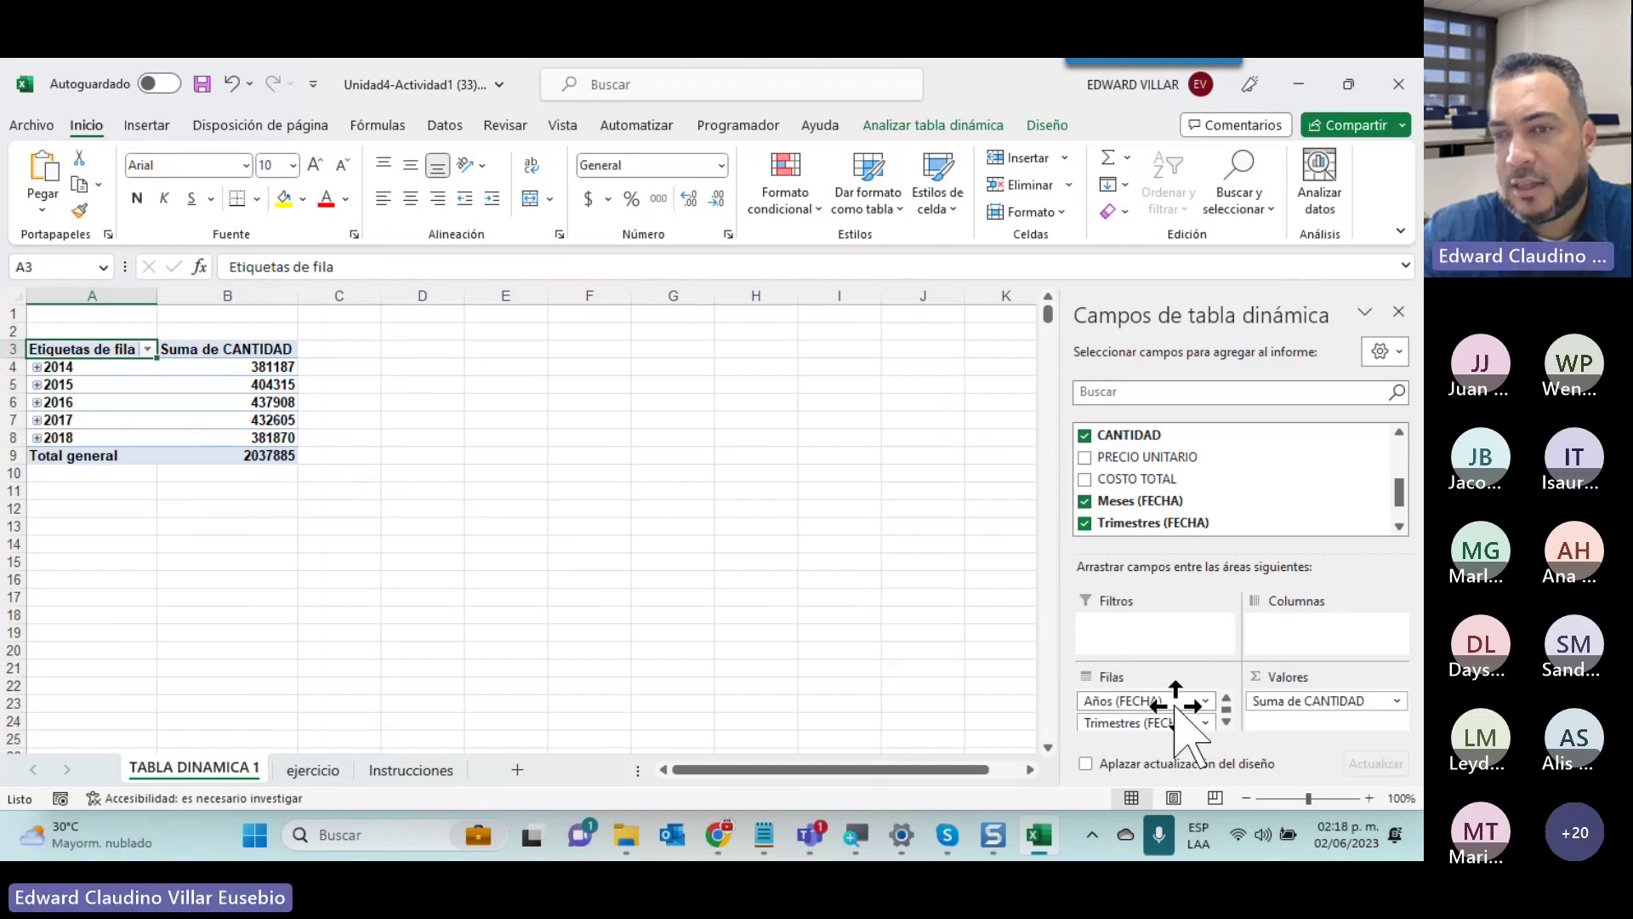
Move ARTÍCULOS from rows into columns, then review the Instrucciones sheet
left_click(1226, 721)
left_click(1226, 721)
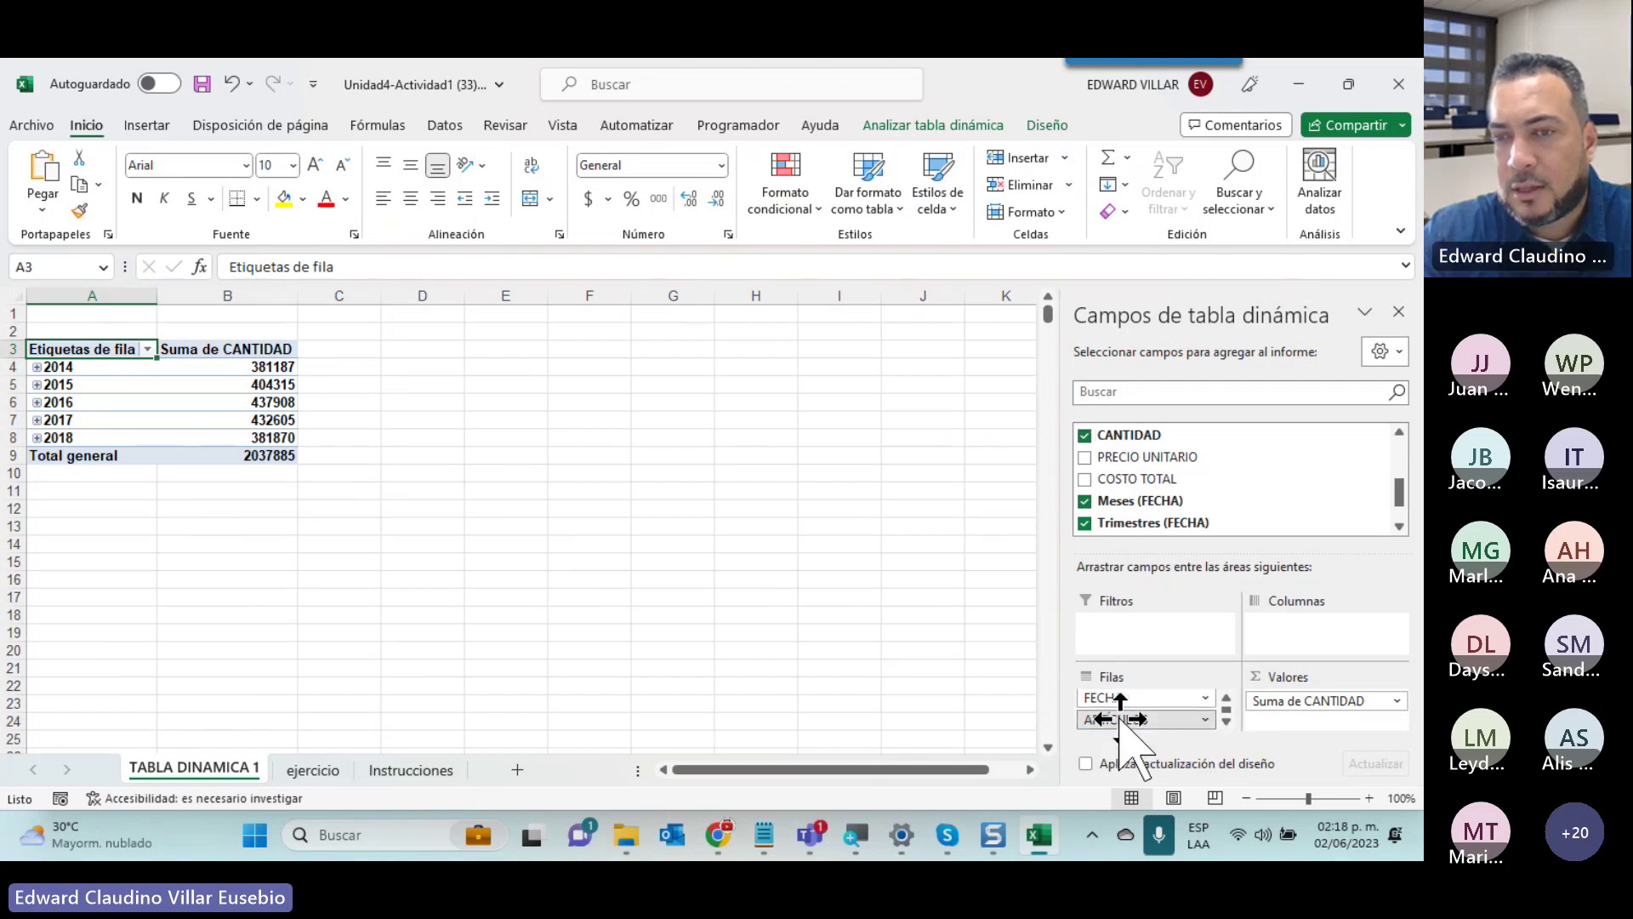
left_click_drag(1131, 721, 1314, 646)
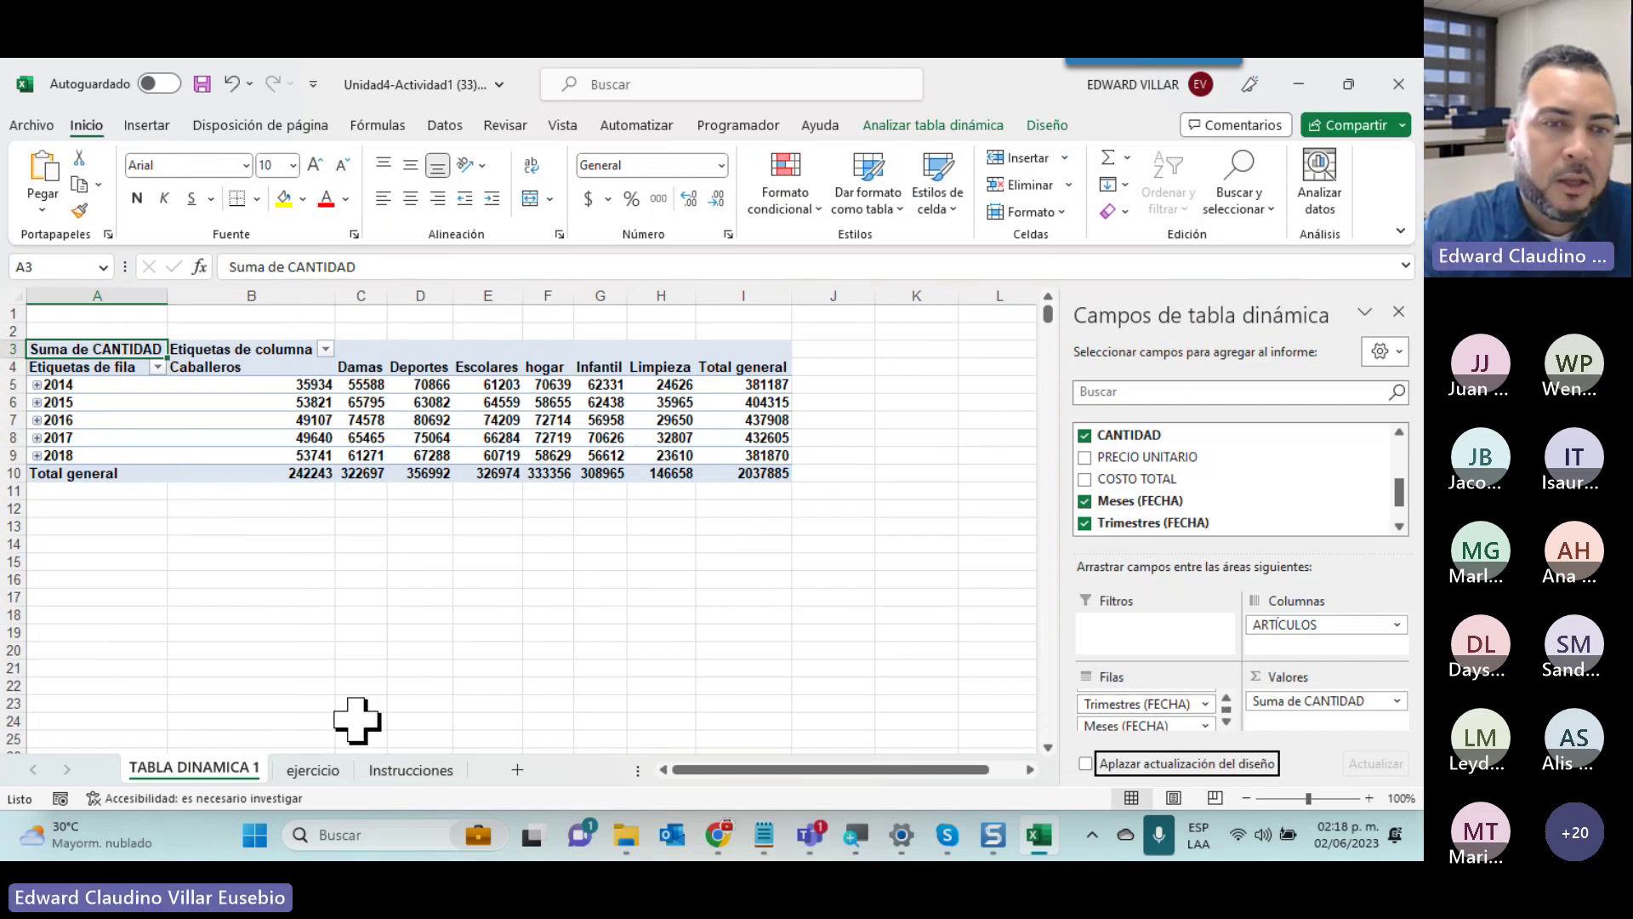
left_click(411, 770)
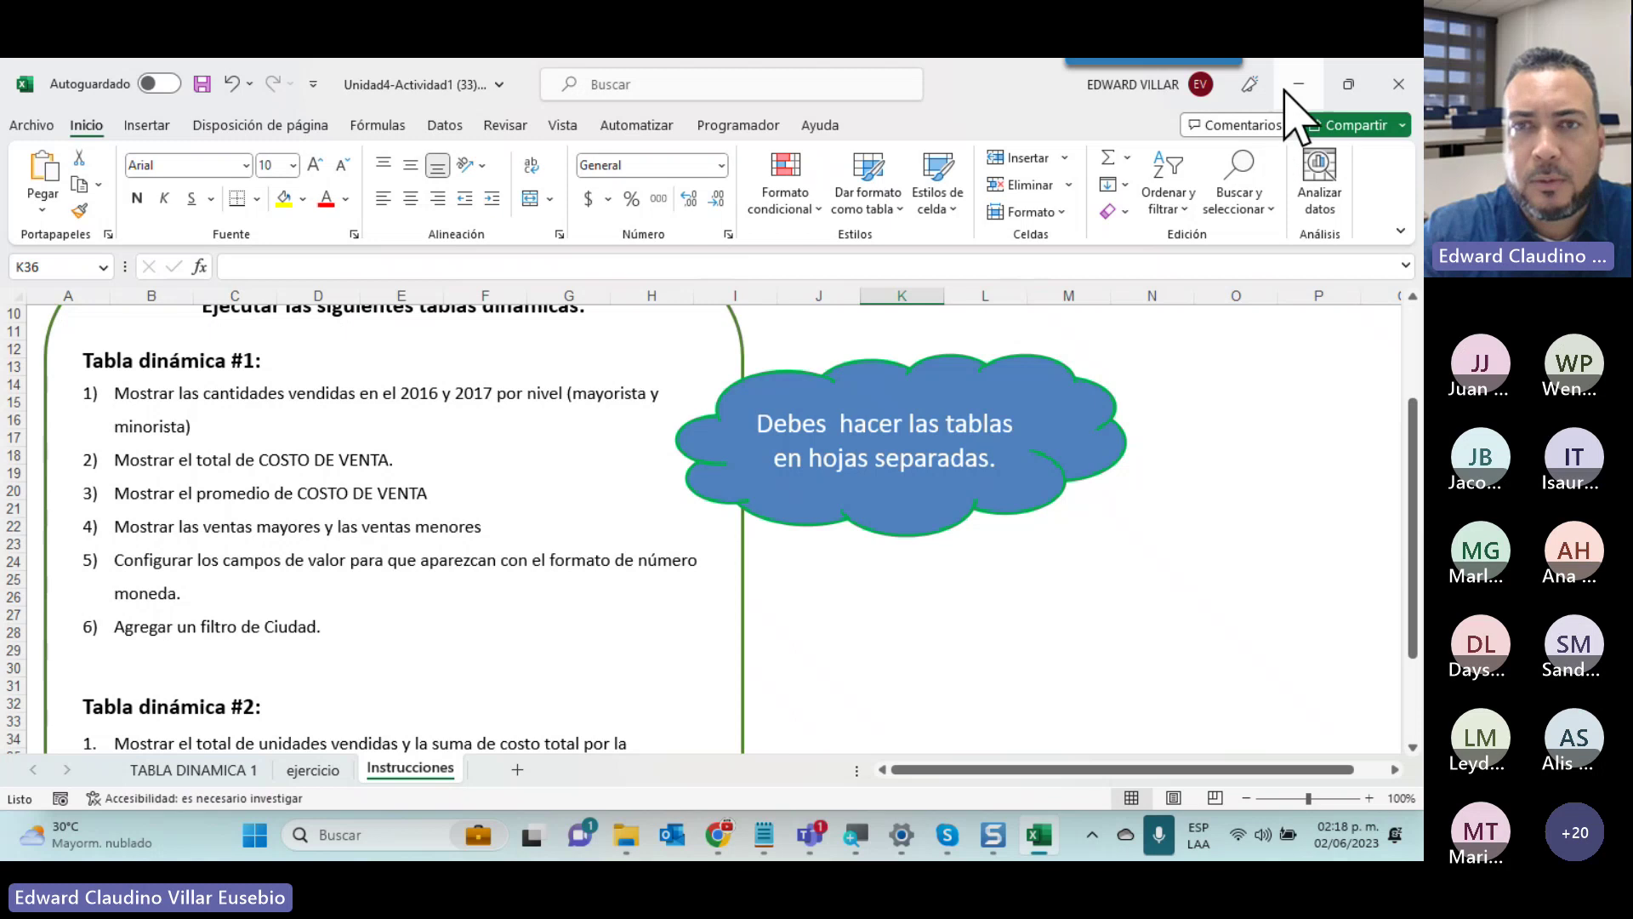
Back on TABLA DINAMICA 1, expand 2016 into quarters and Trim.1 into months
left_click(213, 770)
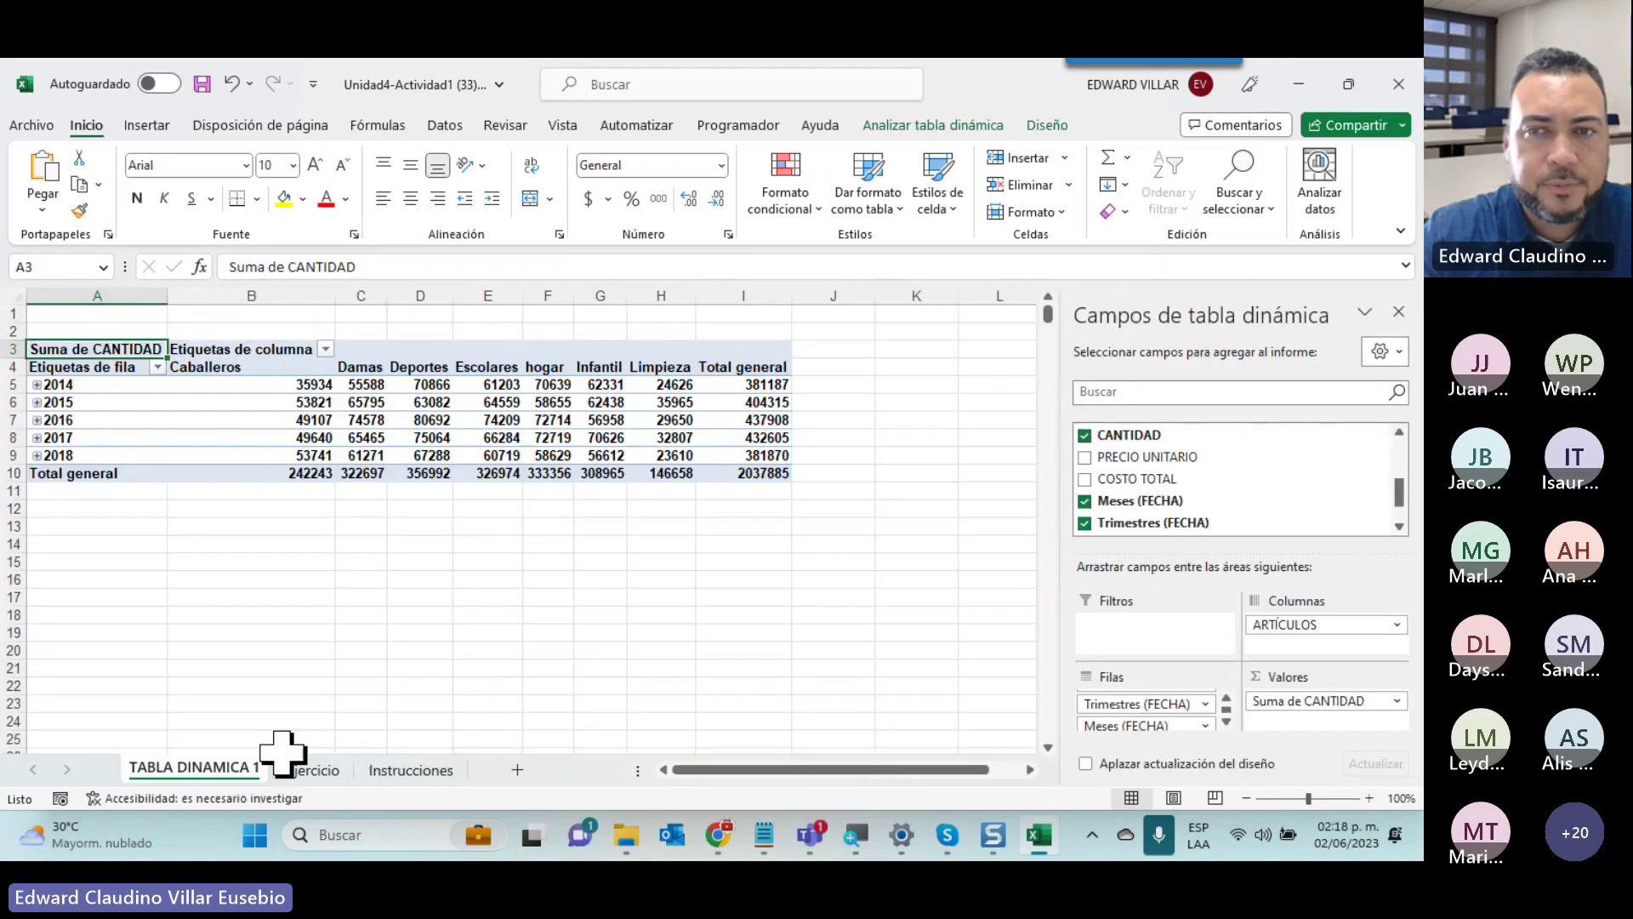
scroll(1166, 494, "up", 1)
scroll(1164, 493, "up", 2)
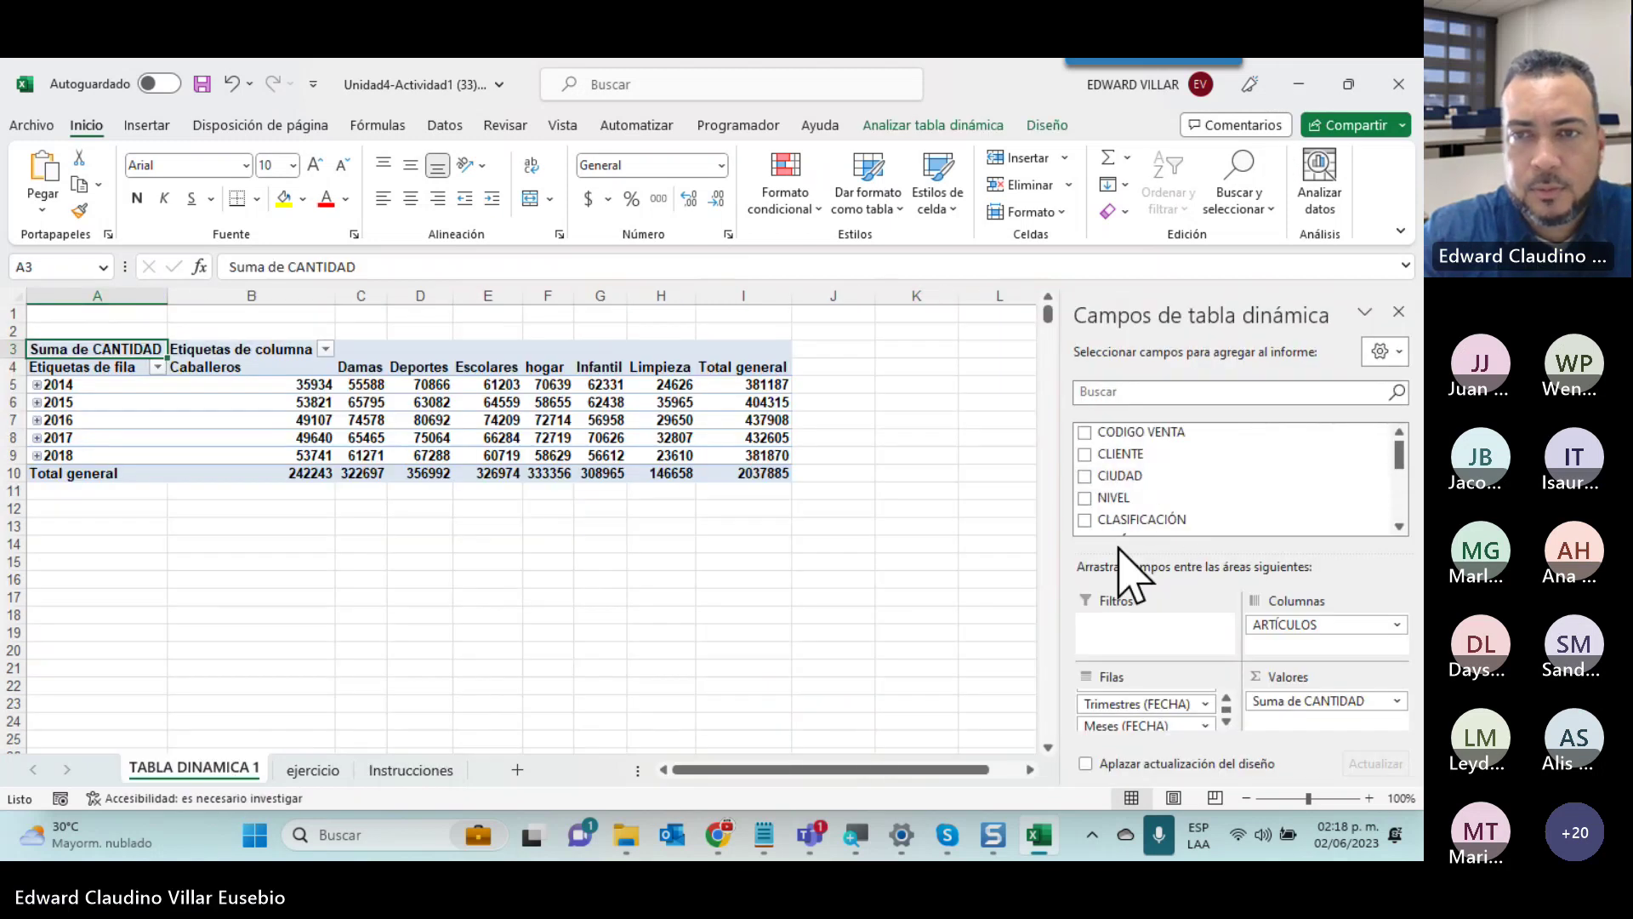
left_click(1226, 722)
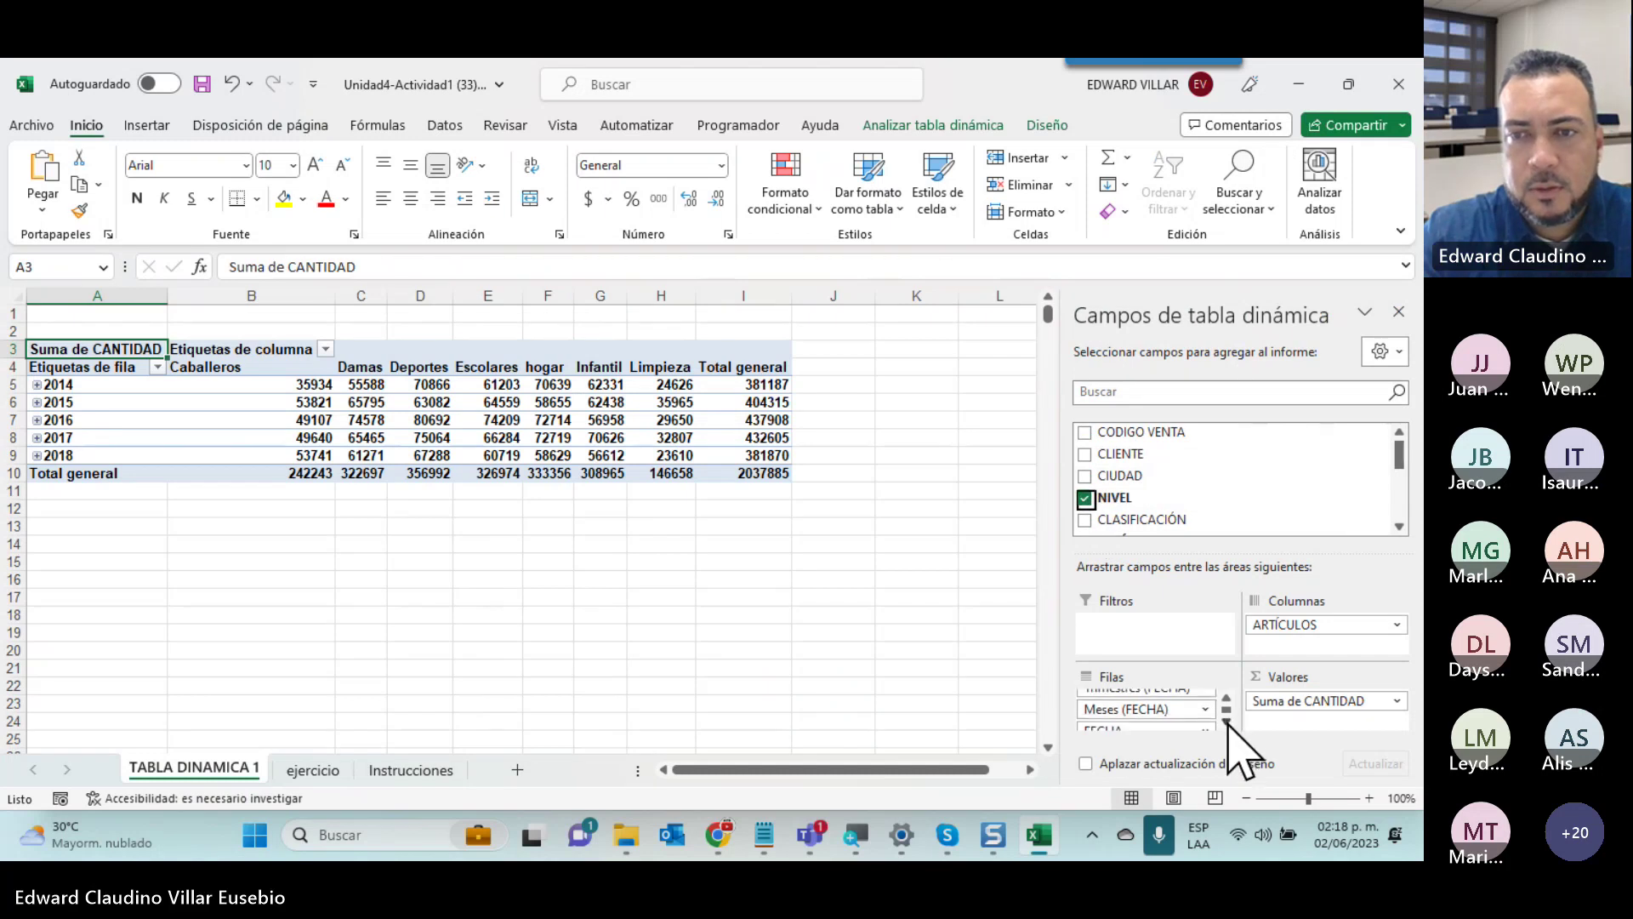
left_click(1226, 721)
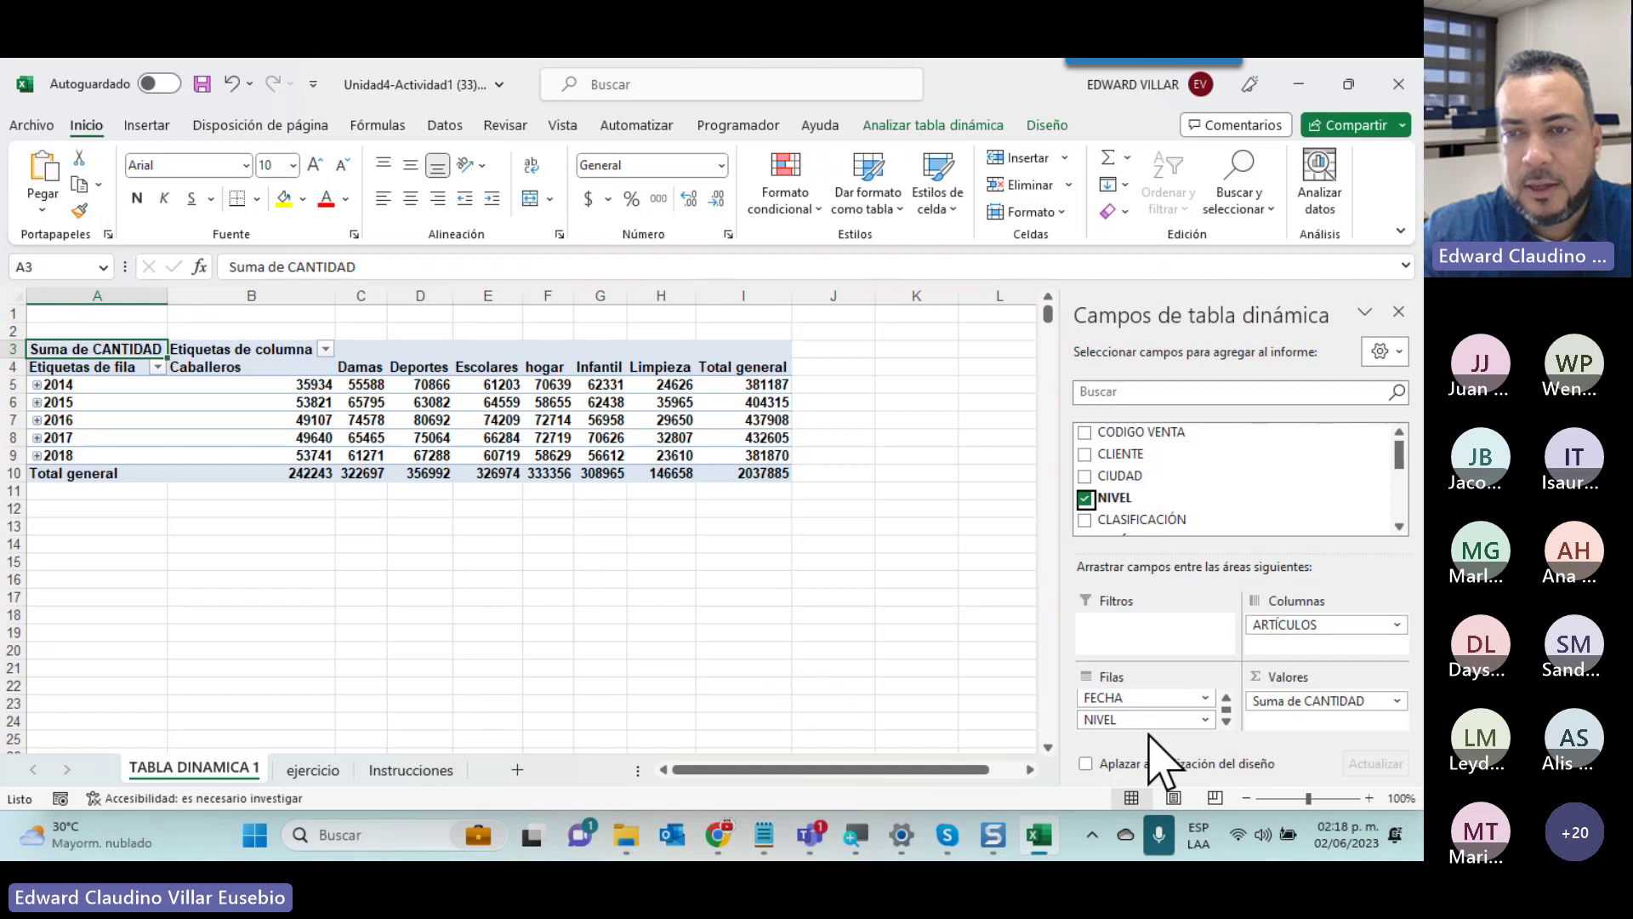
left_click(37, 384)
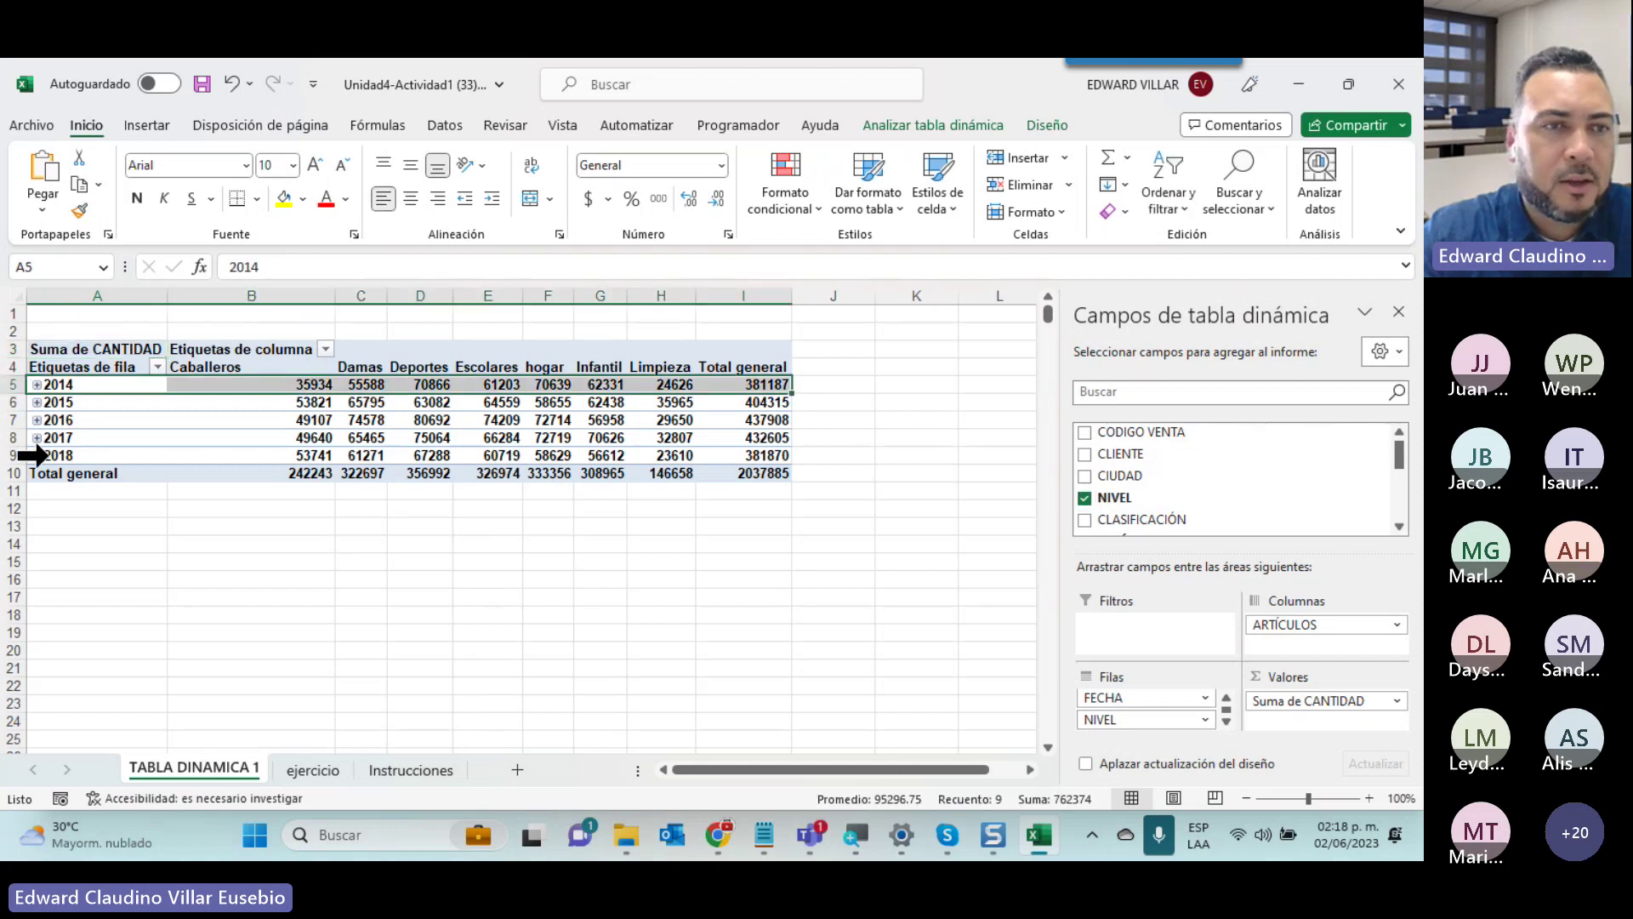
left_click(306, 561)
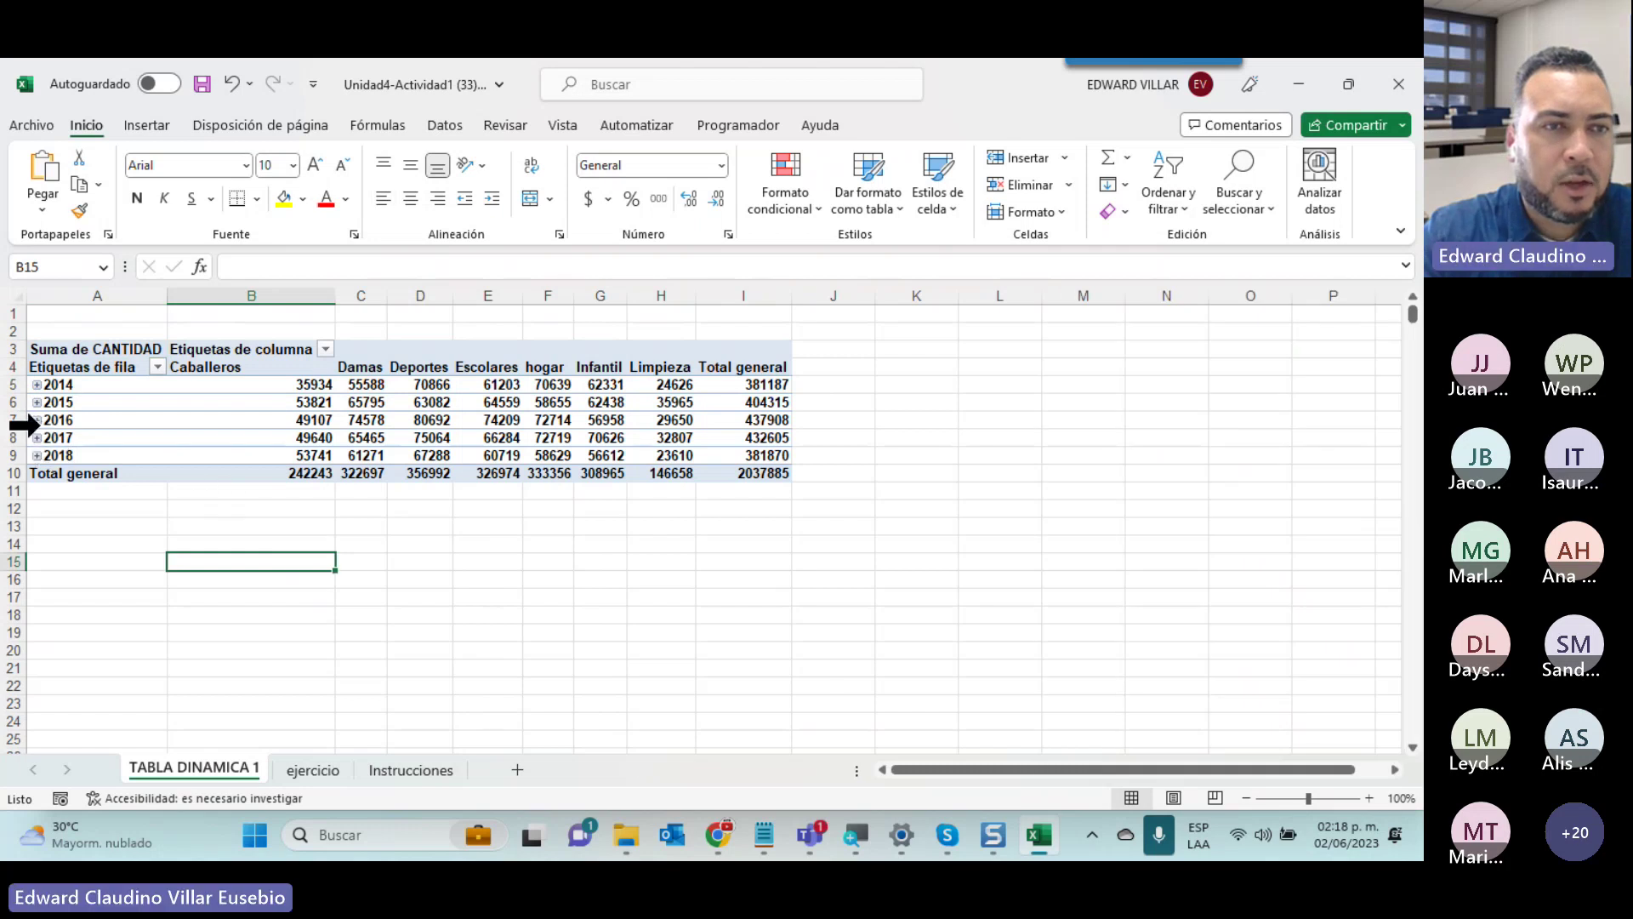
left_click(37, 419)
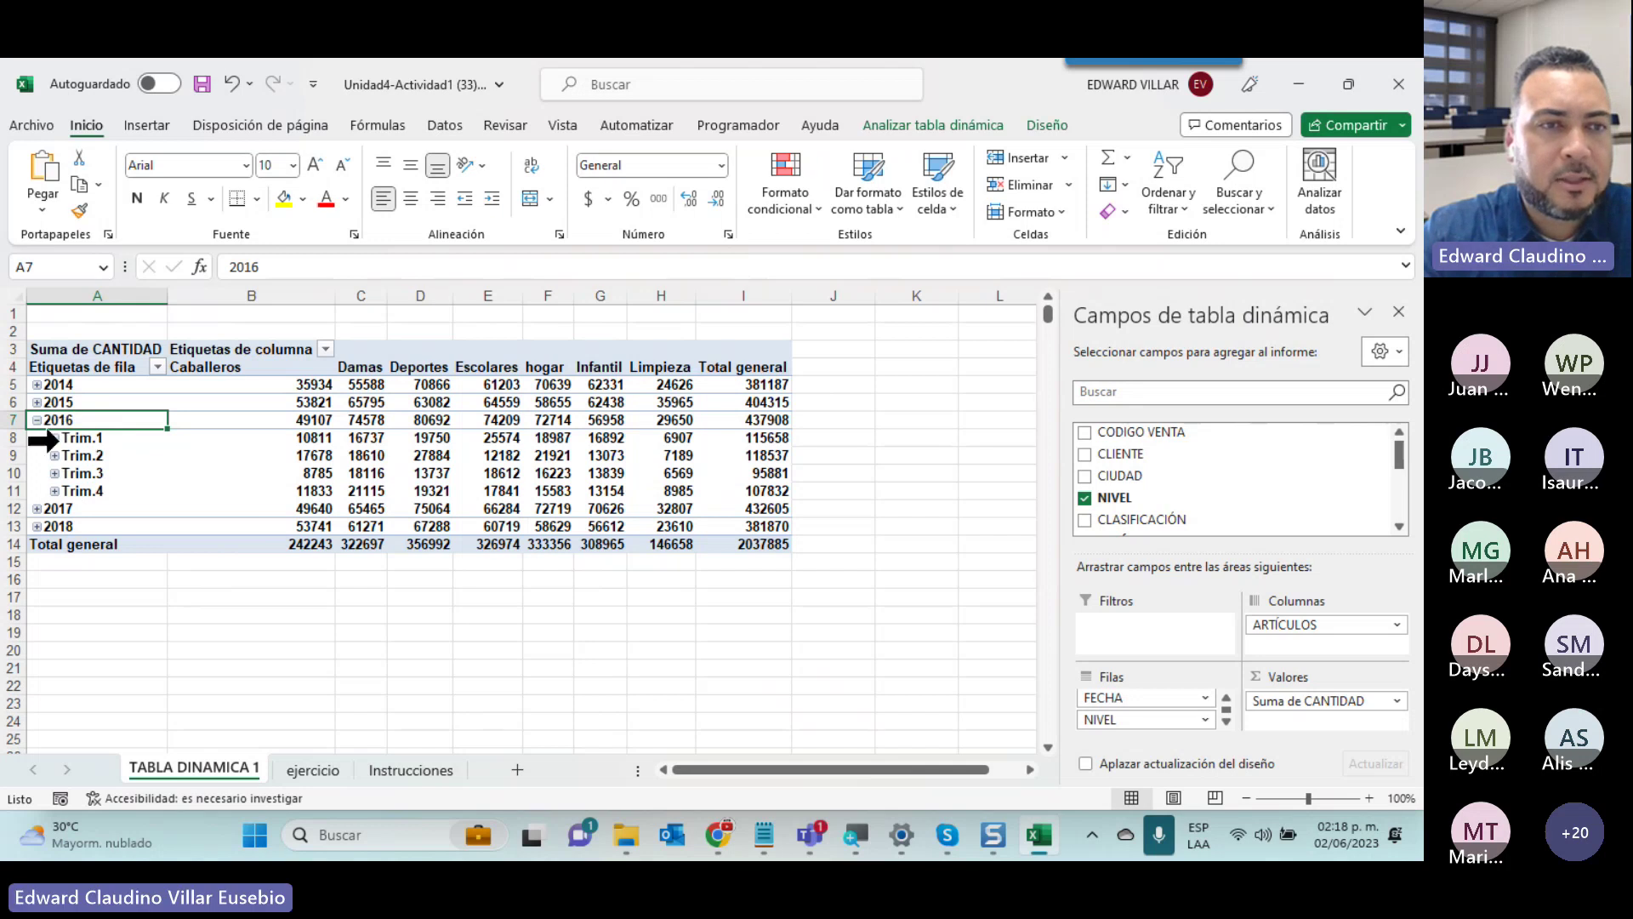
left_click(58, 440)
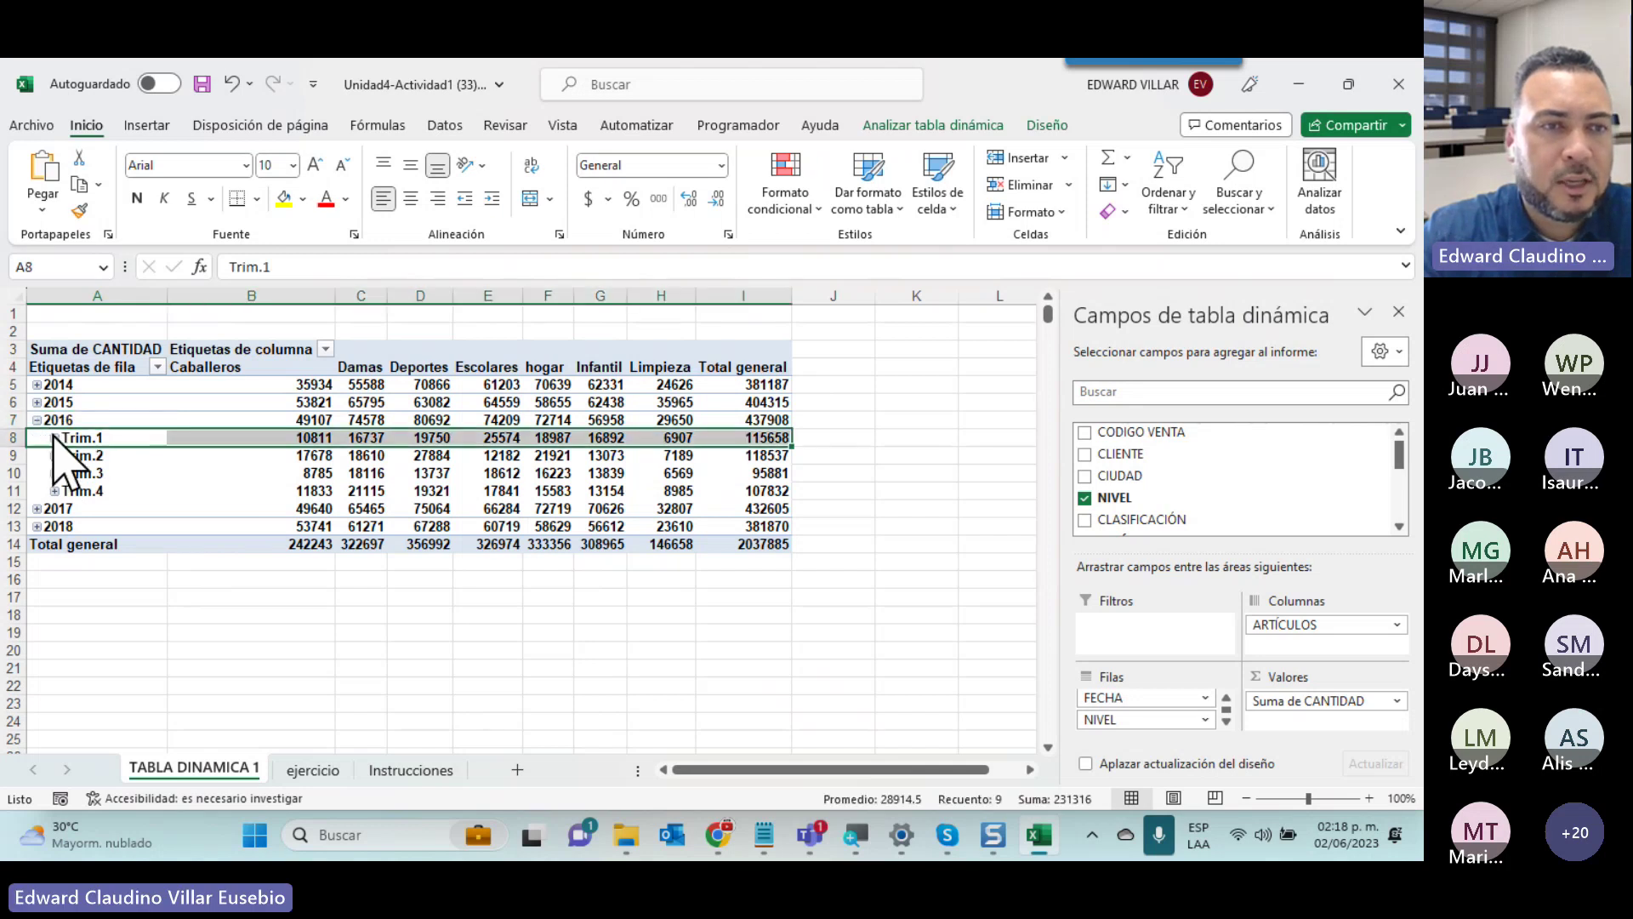
left_click(55, 438)
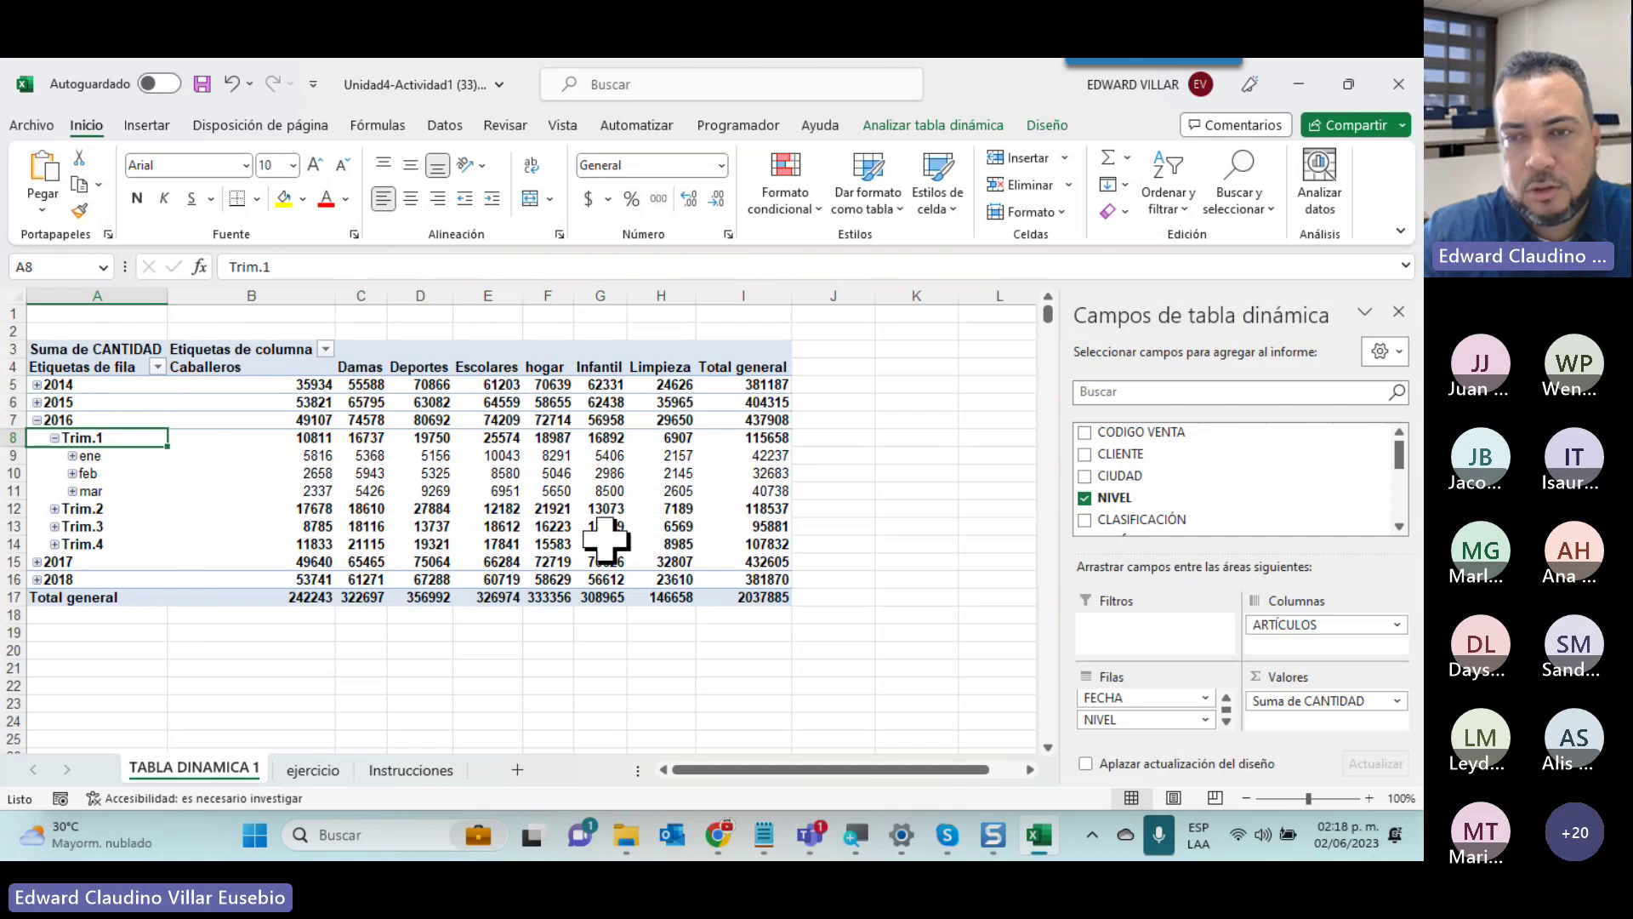
Remove the Trimestres (FECHA) field from rows, then recheck the instructions and return
left_click(1227, 722)
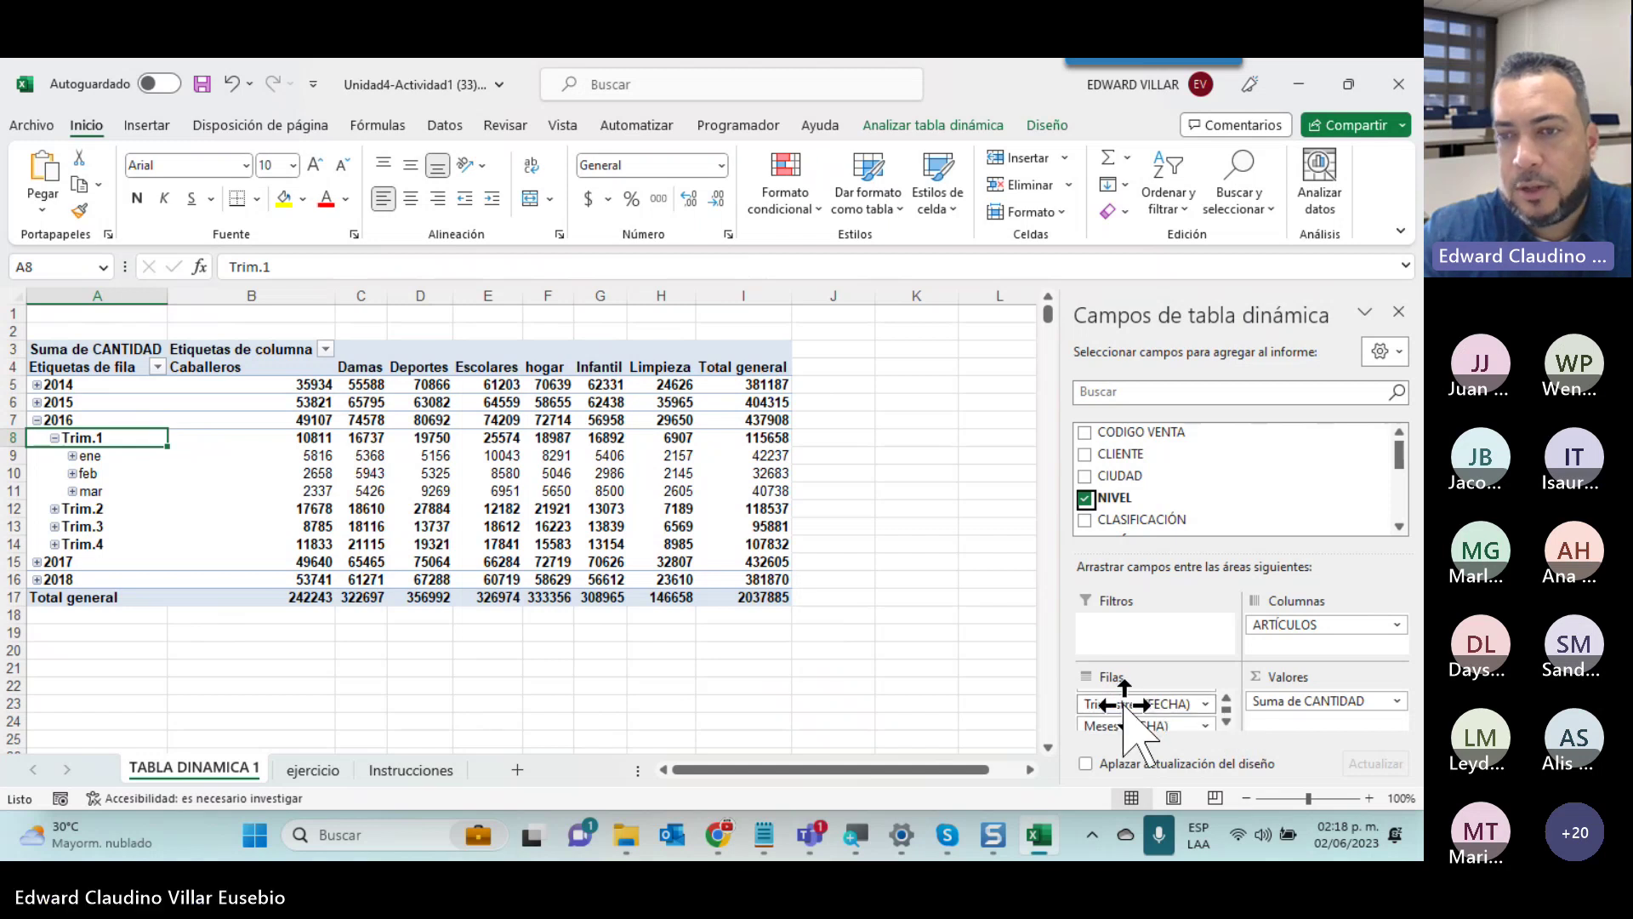
left_click(1198, 704)
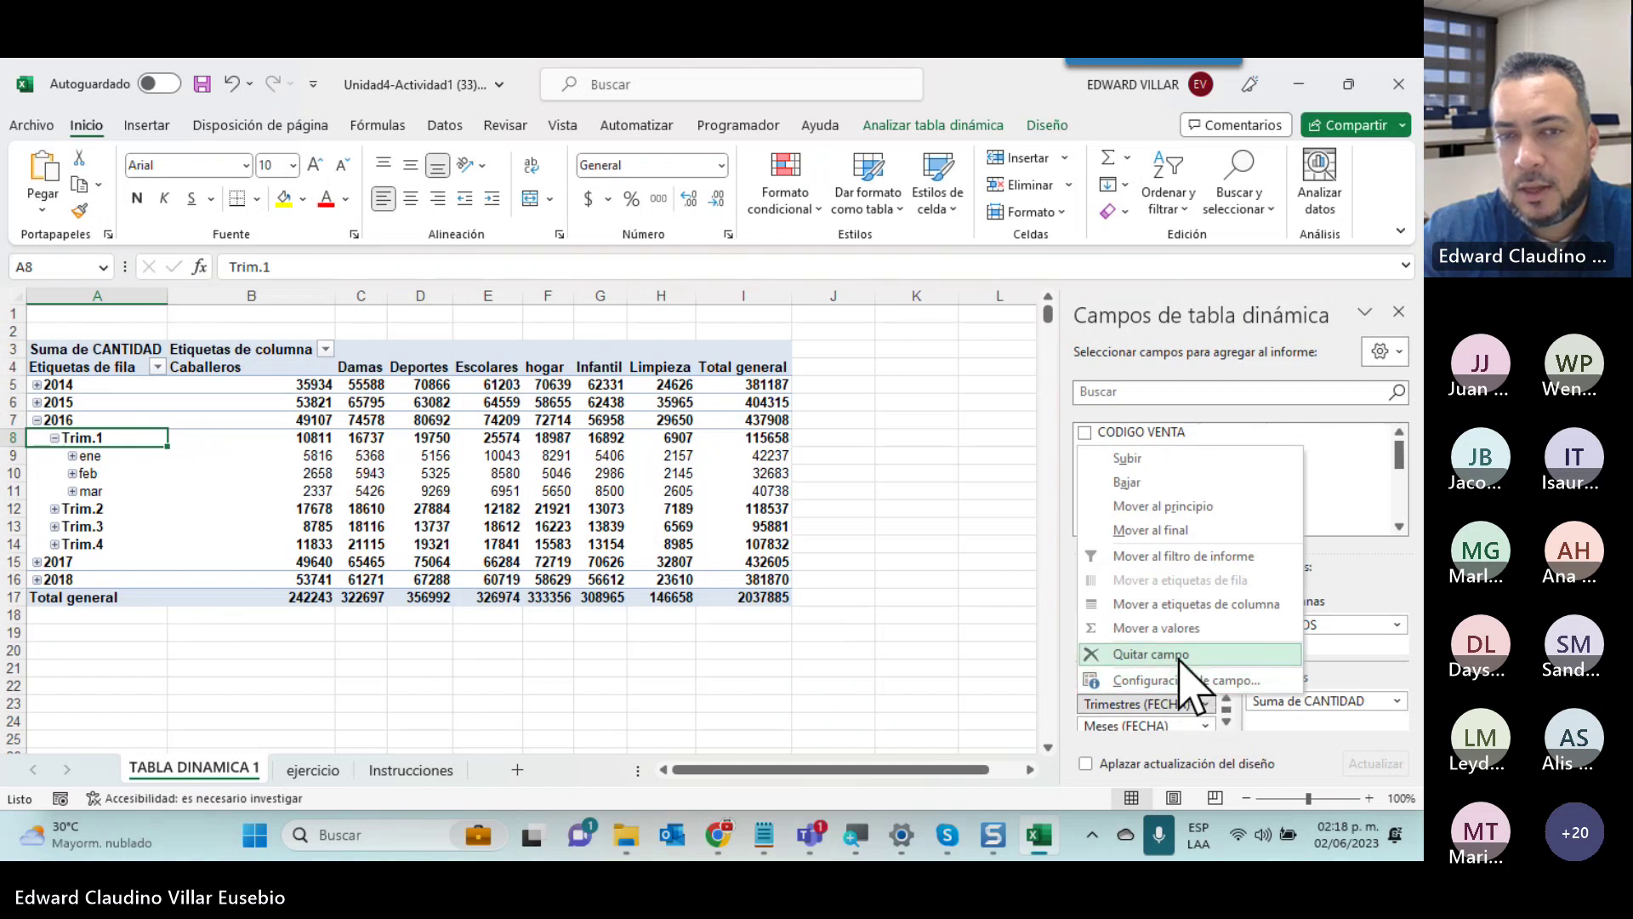
left_click(1180, 656)
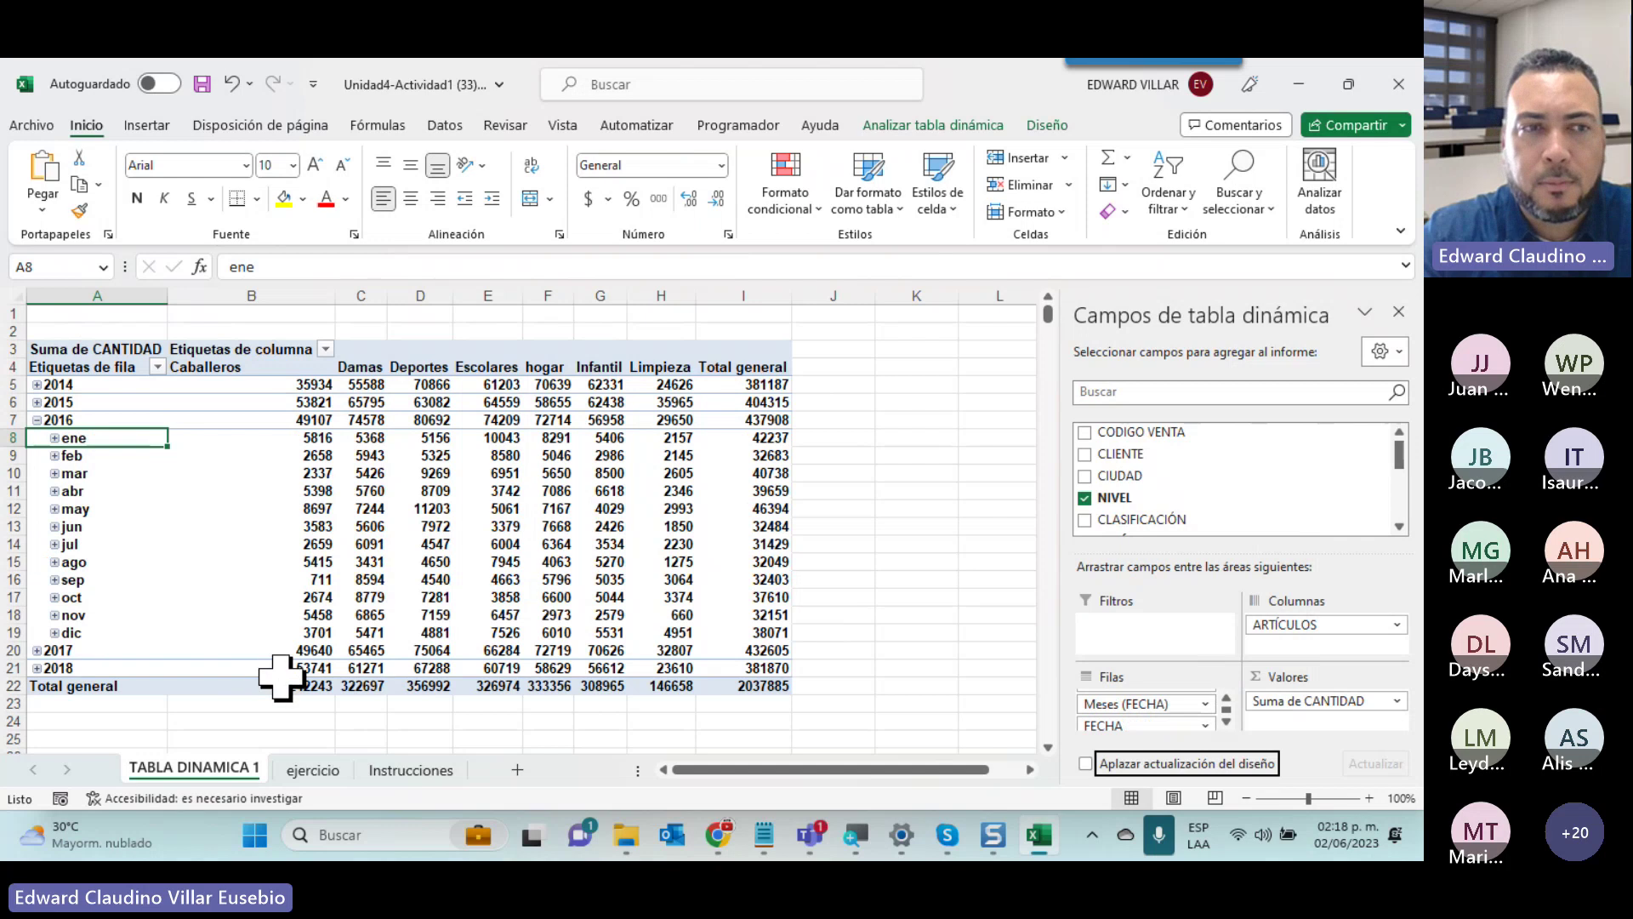
mouse_move(282, 614)
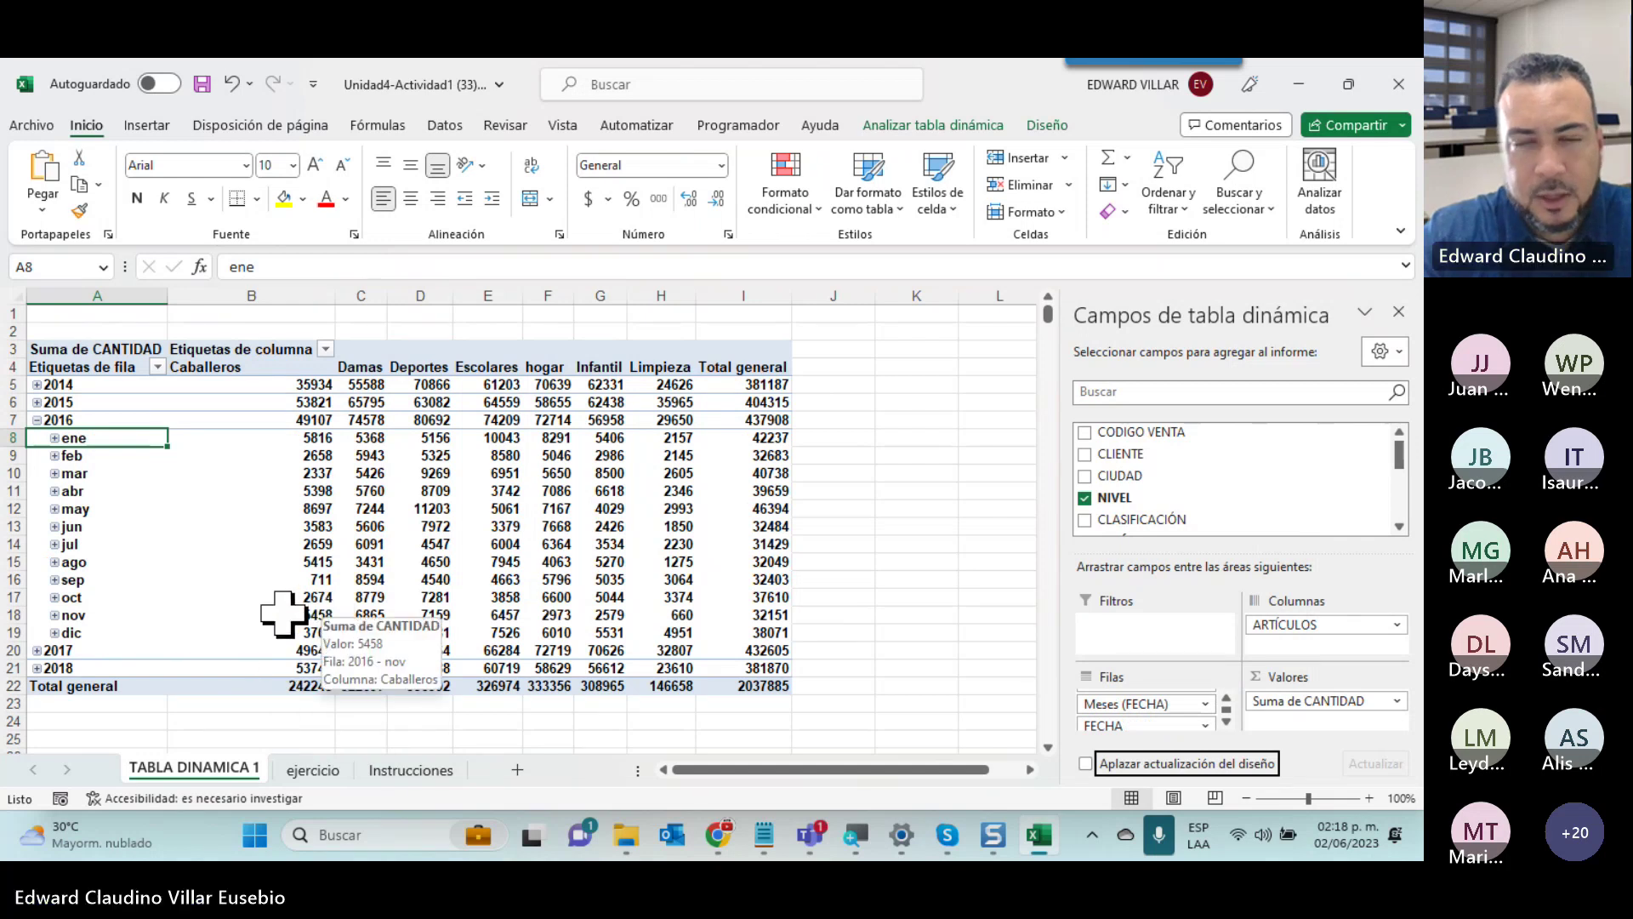
left_click(407, 720)
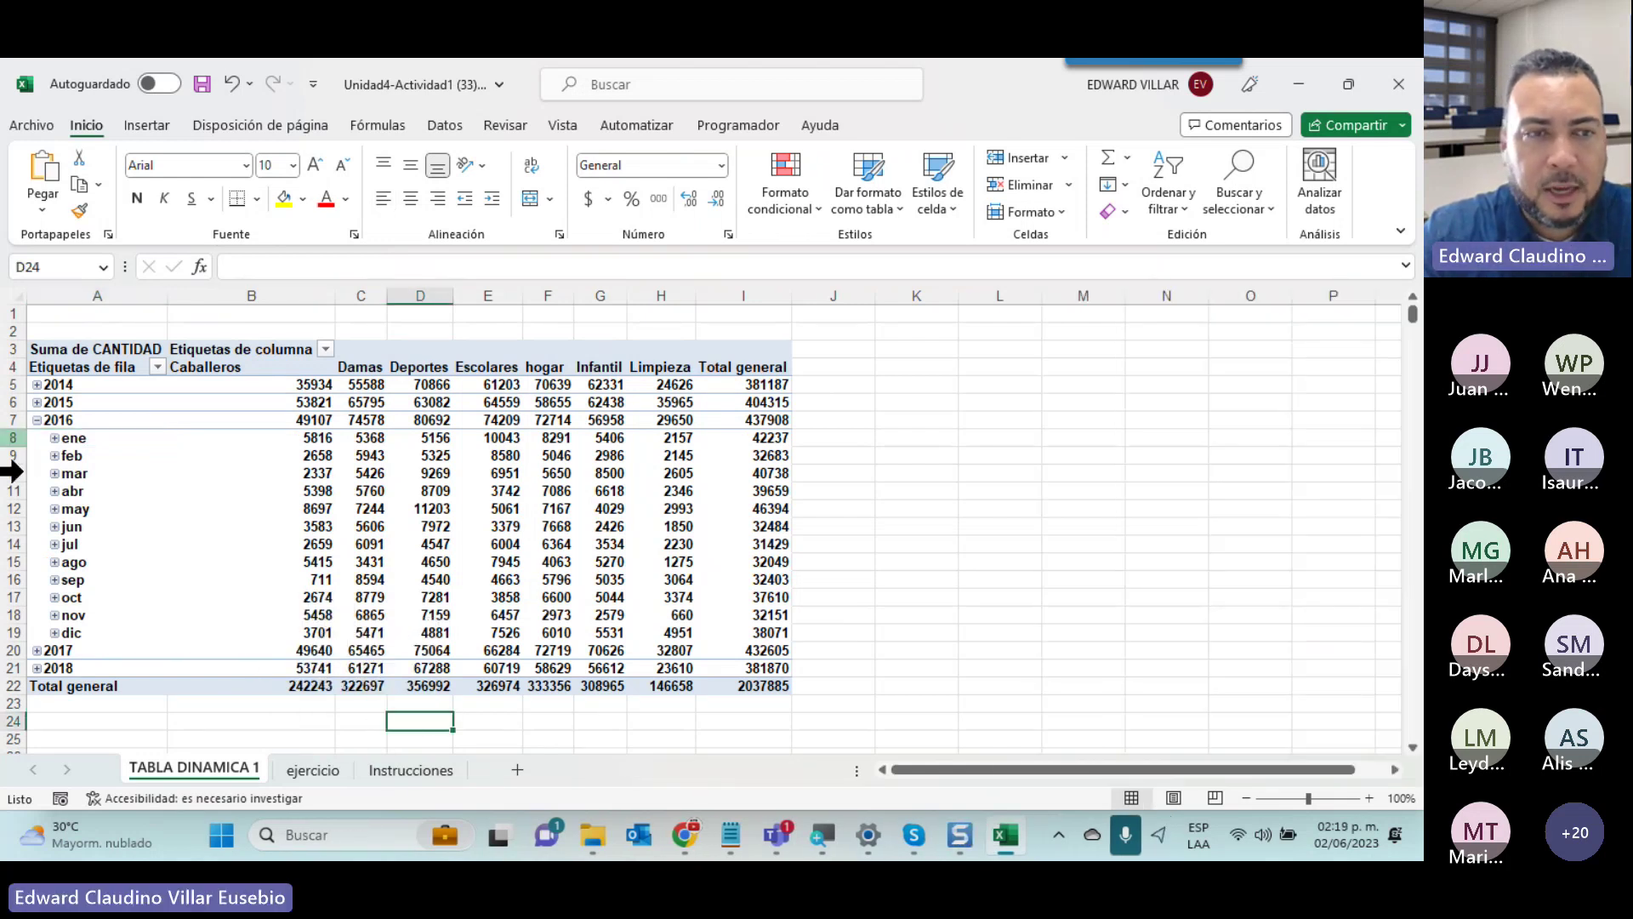
left_click(410, 769)
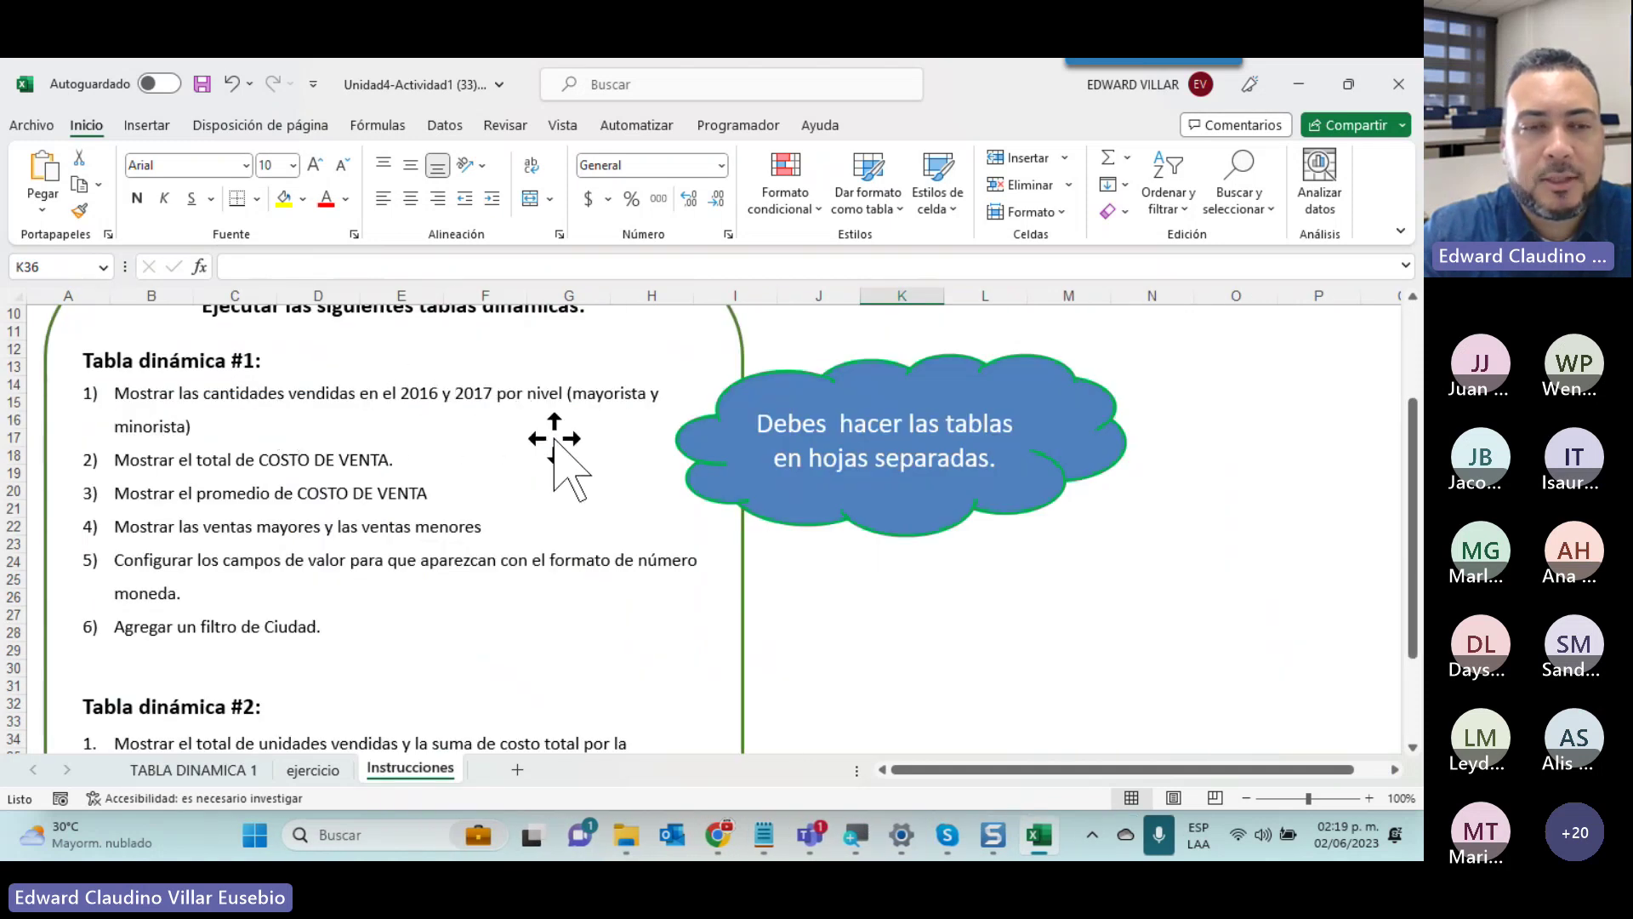
left_click(216, 772)
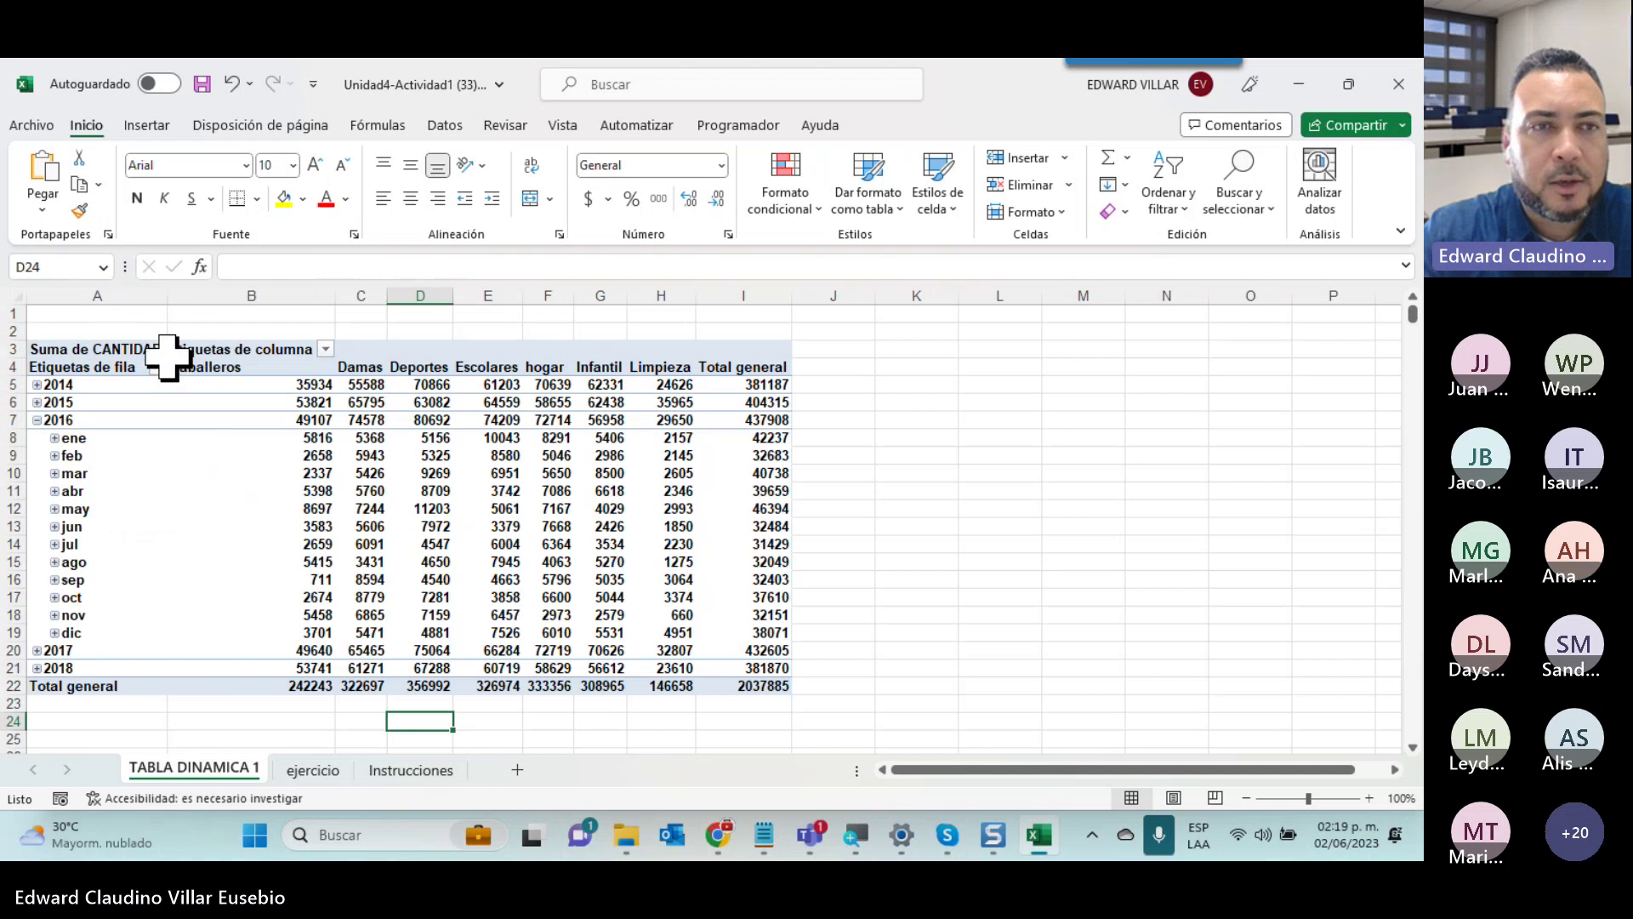
Filter the pivot's row-label years to show only 2016 and 2017
left_click(157, 366)
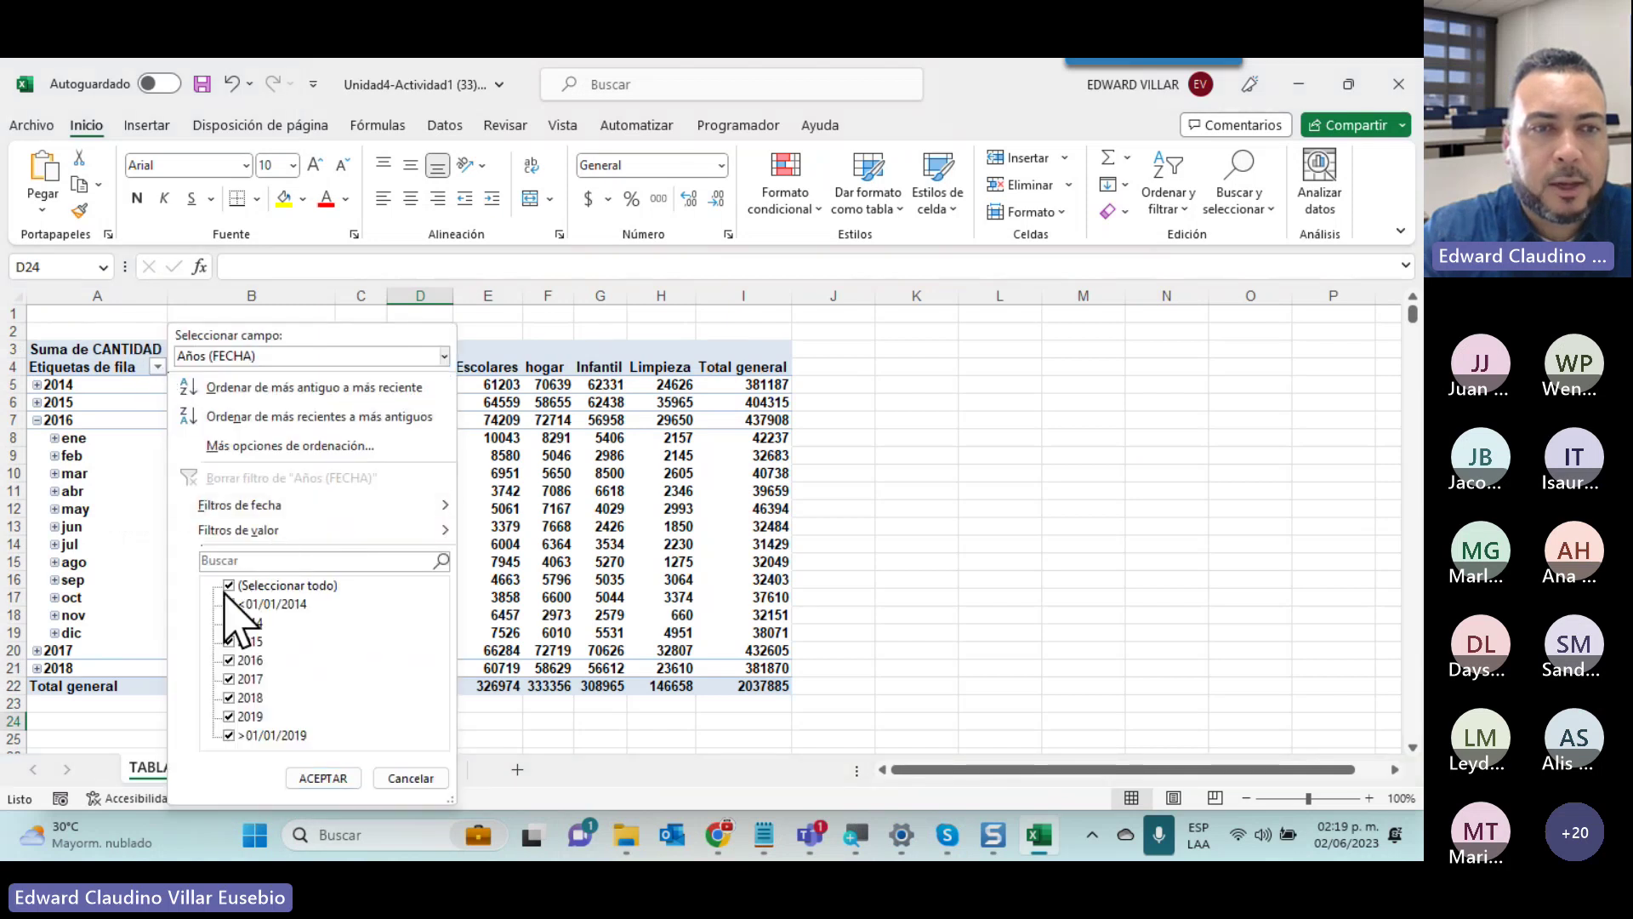
left_click(228, 585)
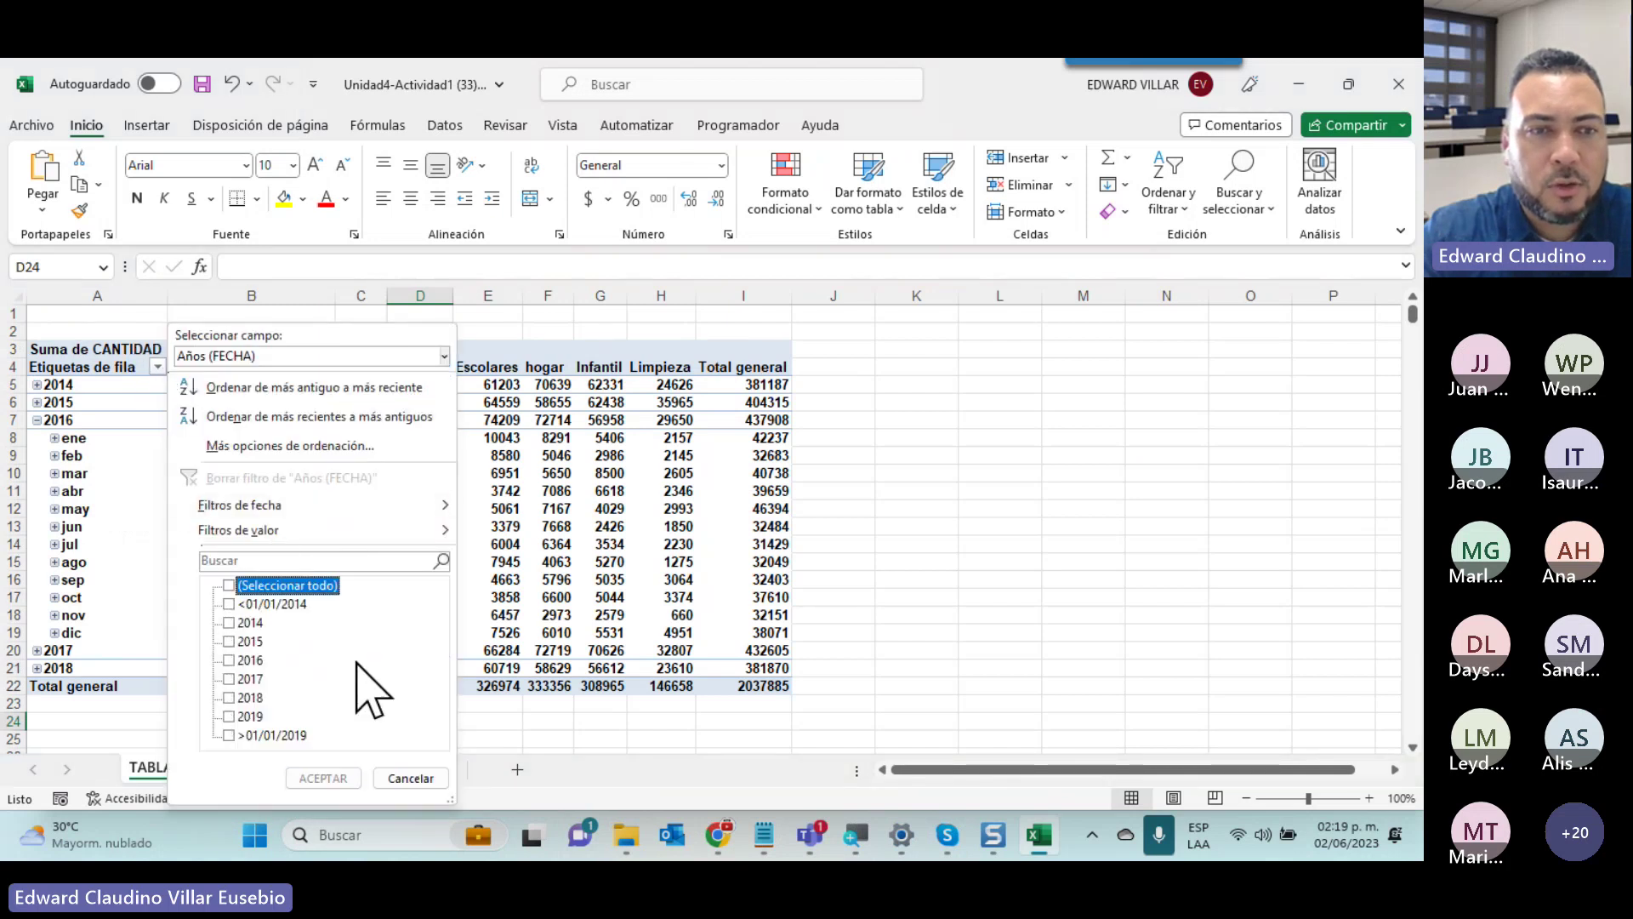
left_click(228, 660)
left_click(229, 679)
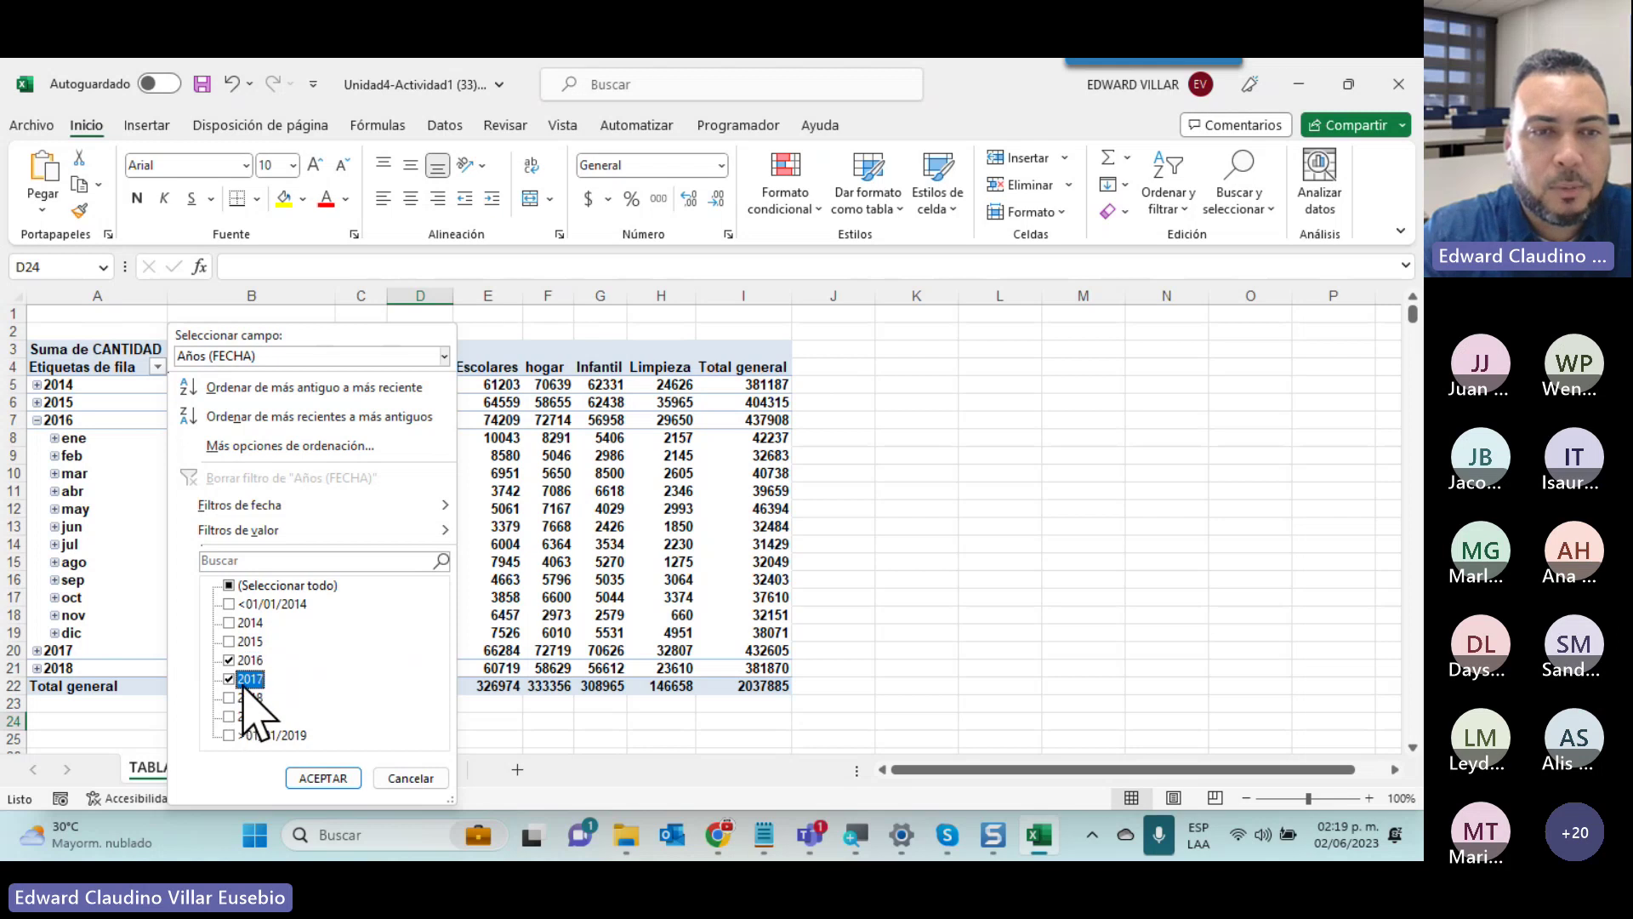
left_click(312, 779)
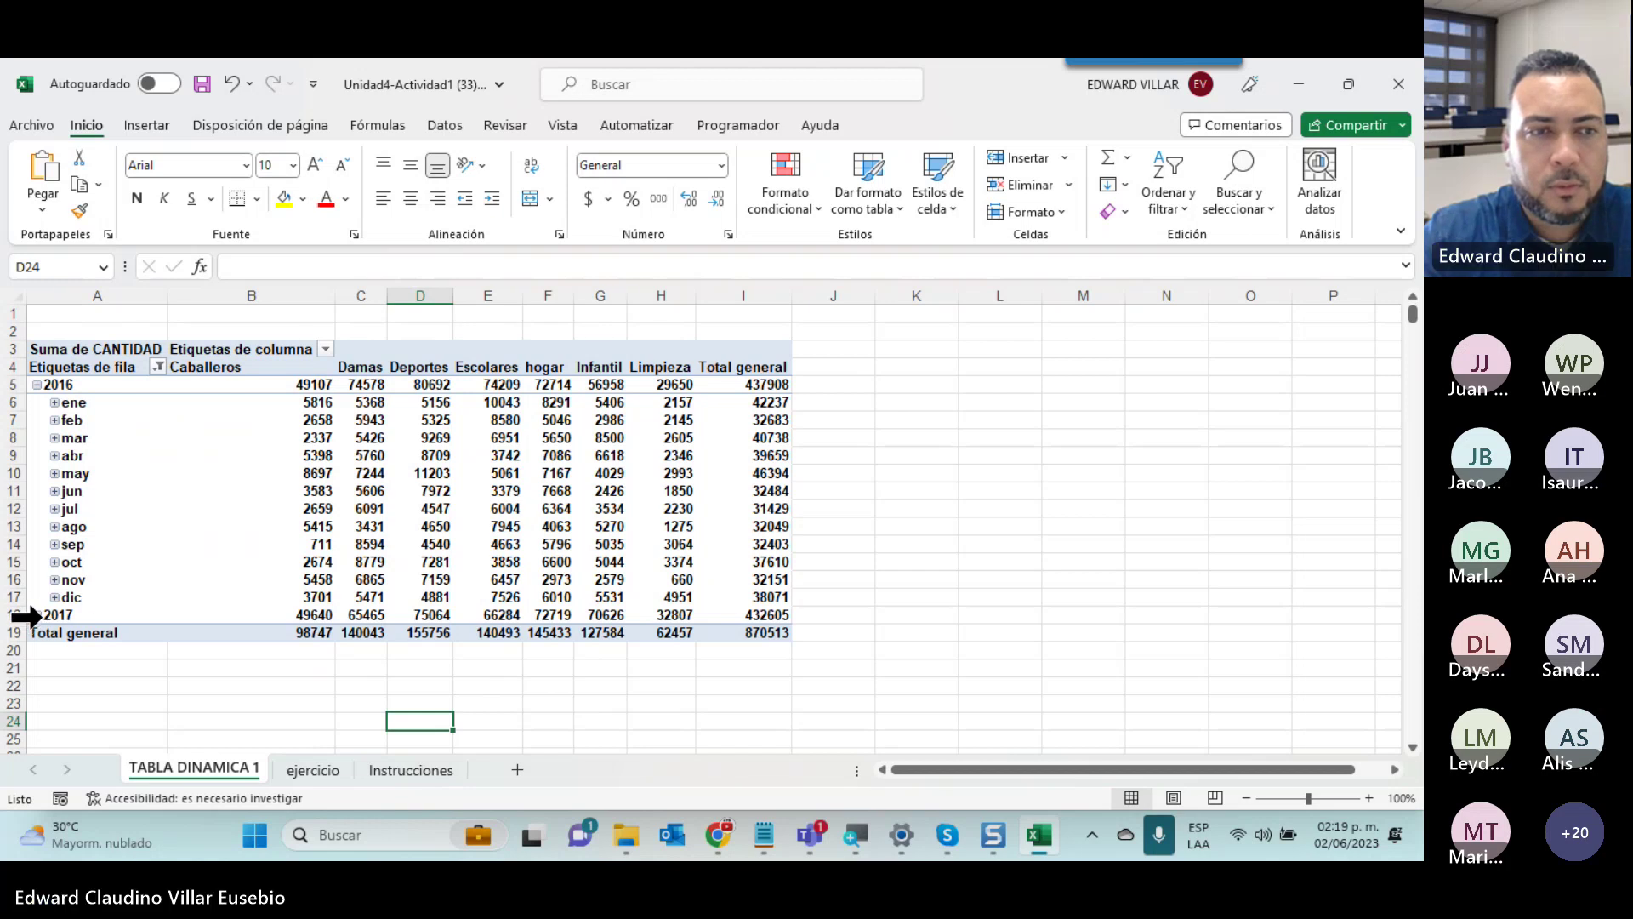
Expand 2017 into months and 2016's ene into daily Mayorista/Minorista dates
left_click(34, 617)
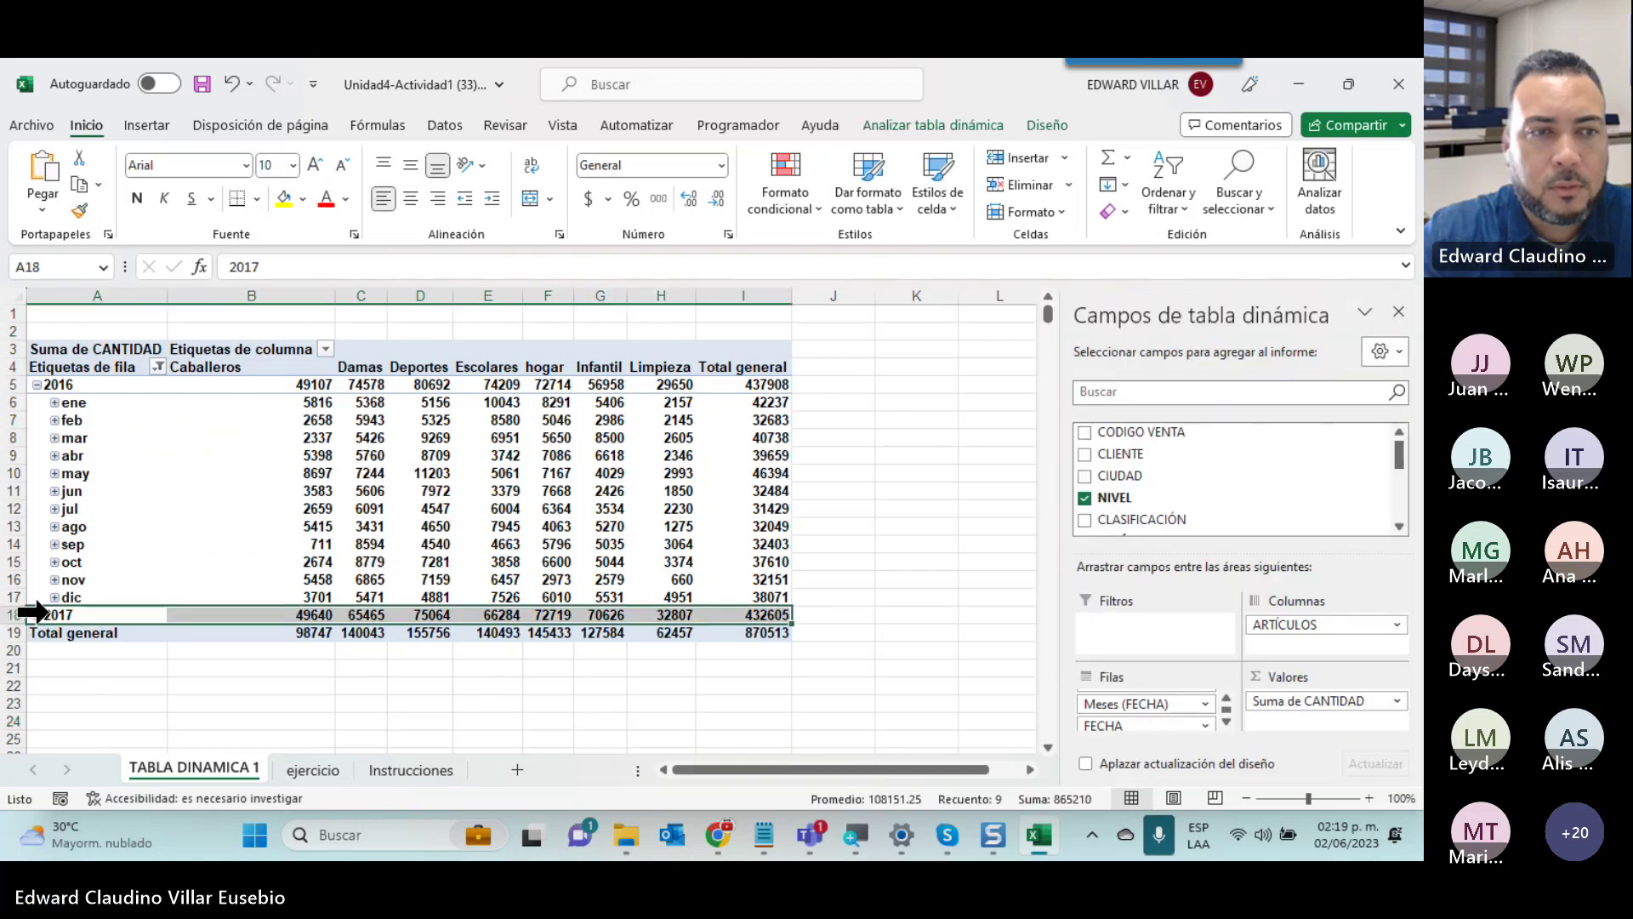
left_click(37, 614)
scroll(511, 566, "down", 2)
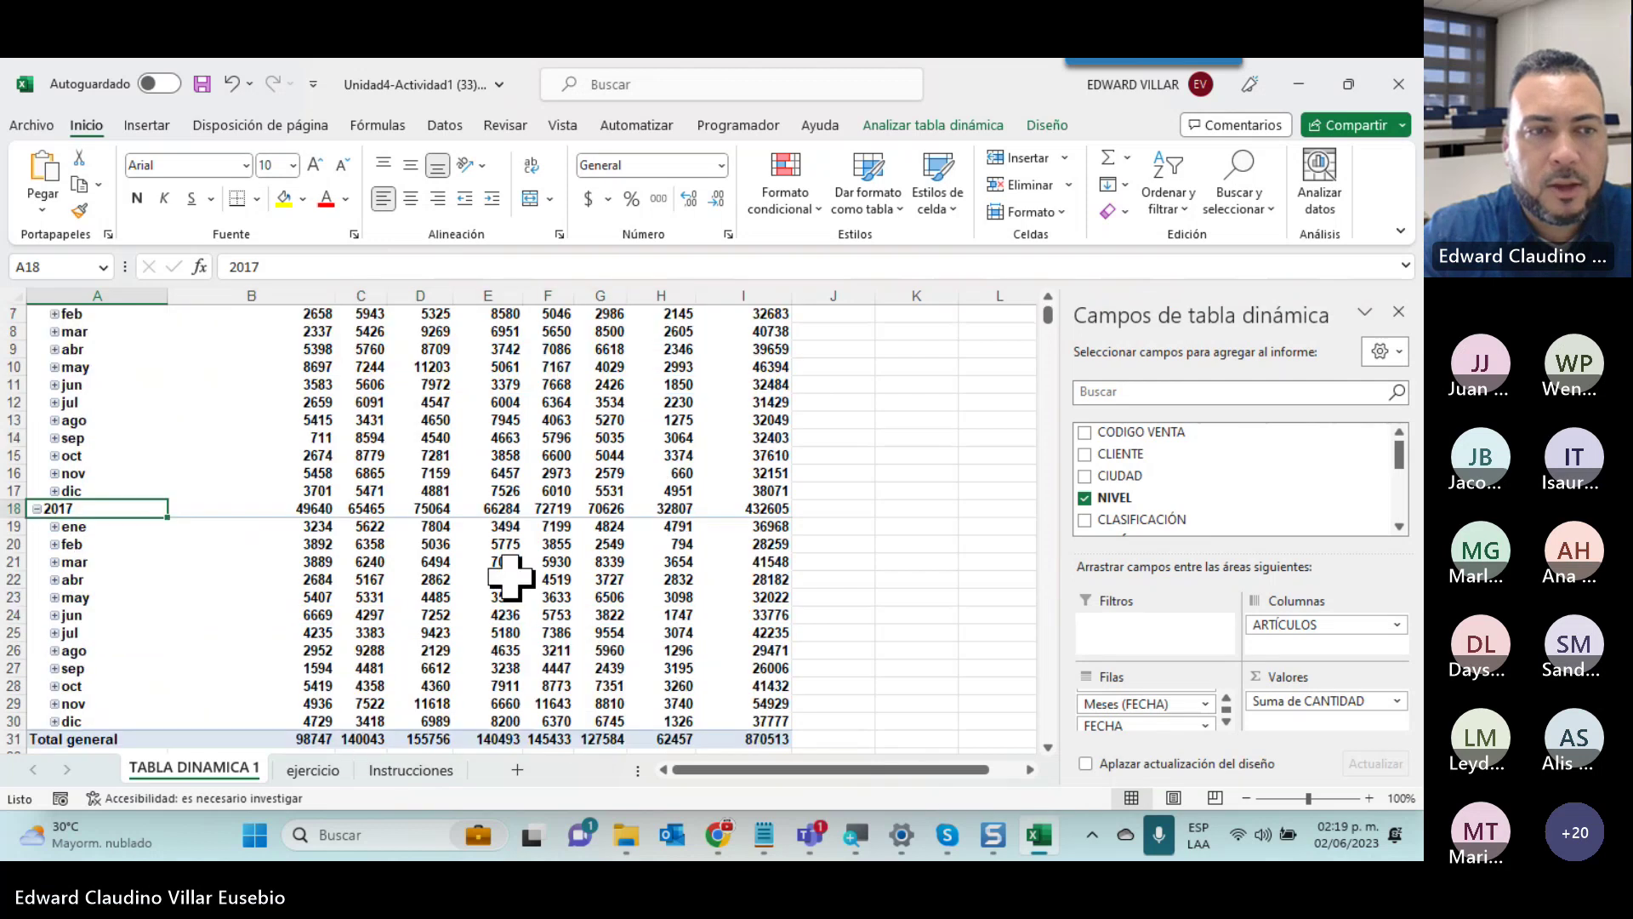
scroll(503, 609, "down", 2)
scroll(504, 609, "up", 4)
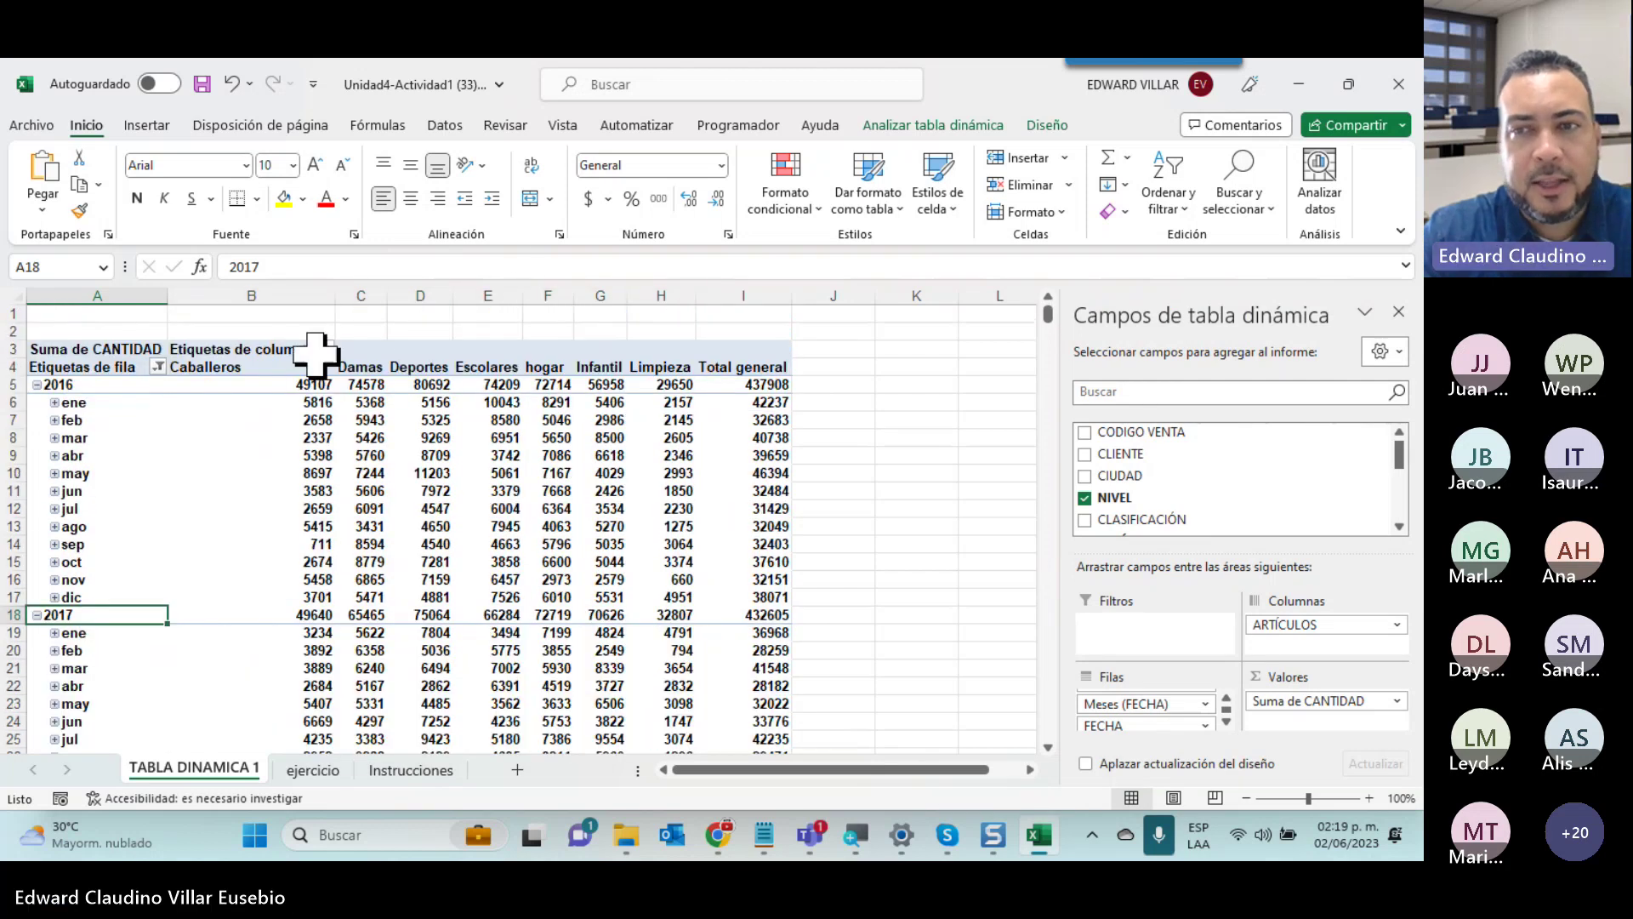
left_click(54, 403)
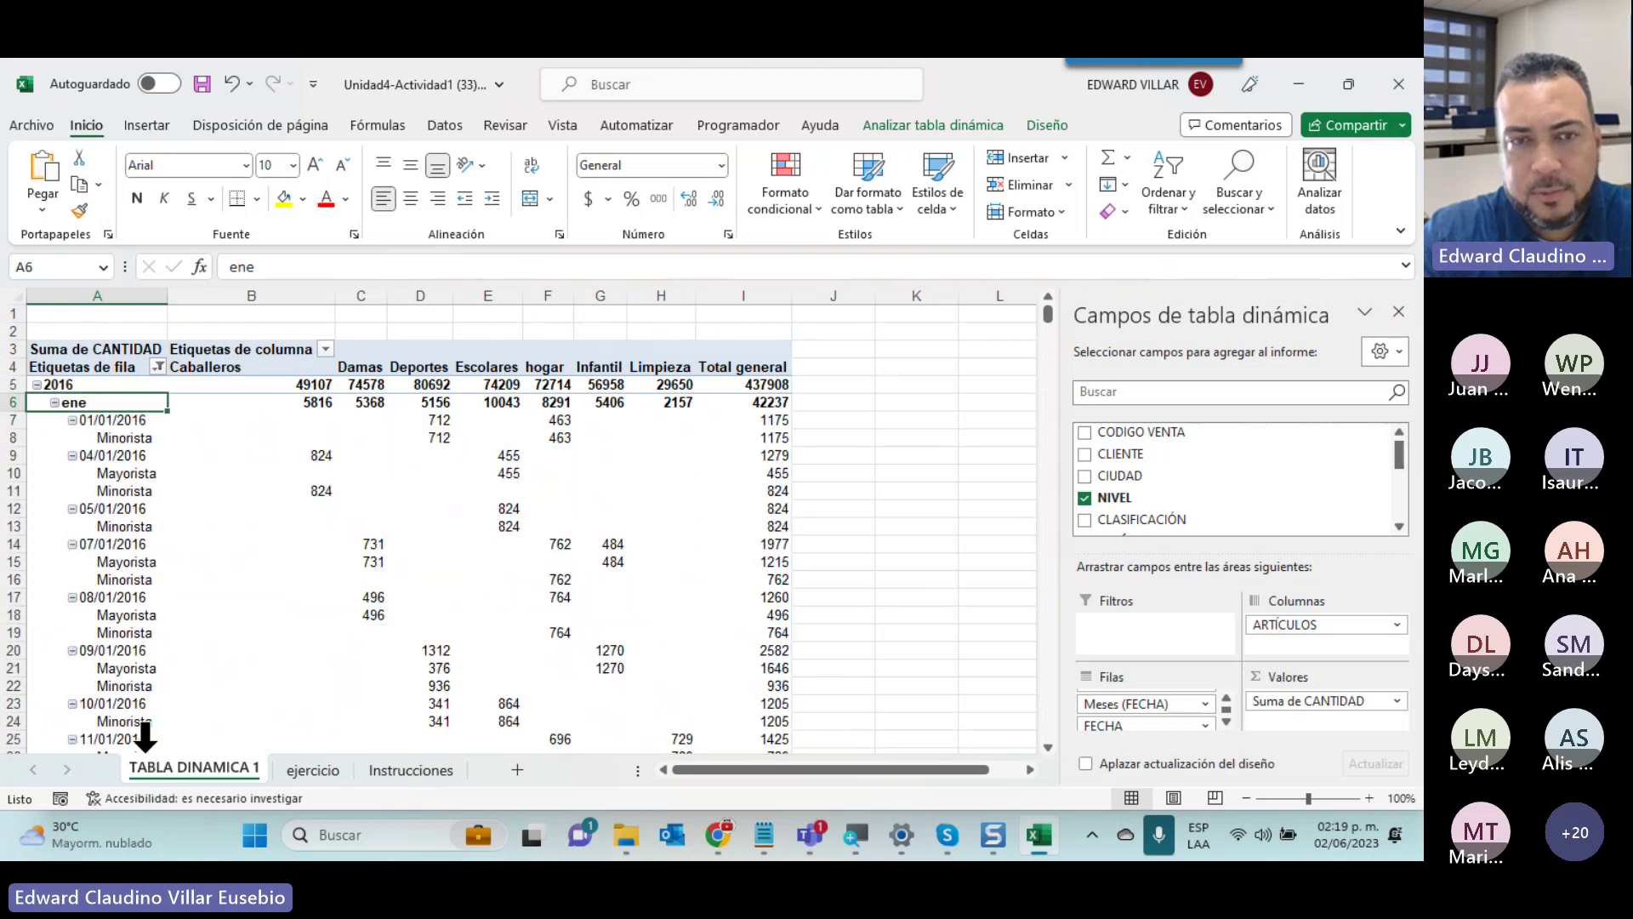
Make NIVEL the outermost row field and collapse 2016 and 2017 under Mayorista
left_click(1228, 722)
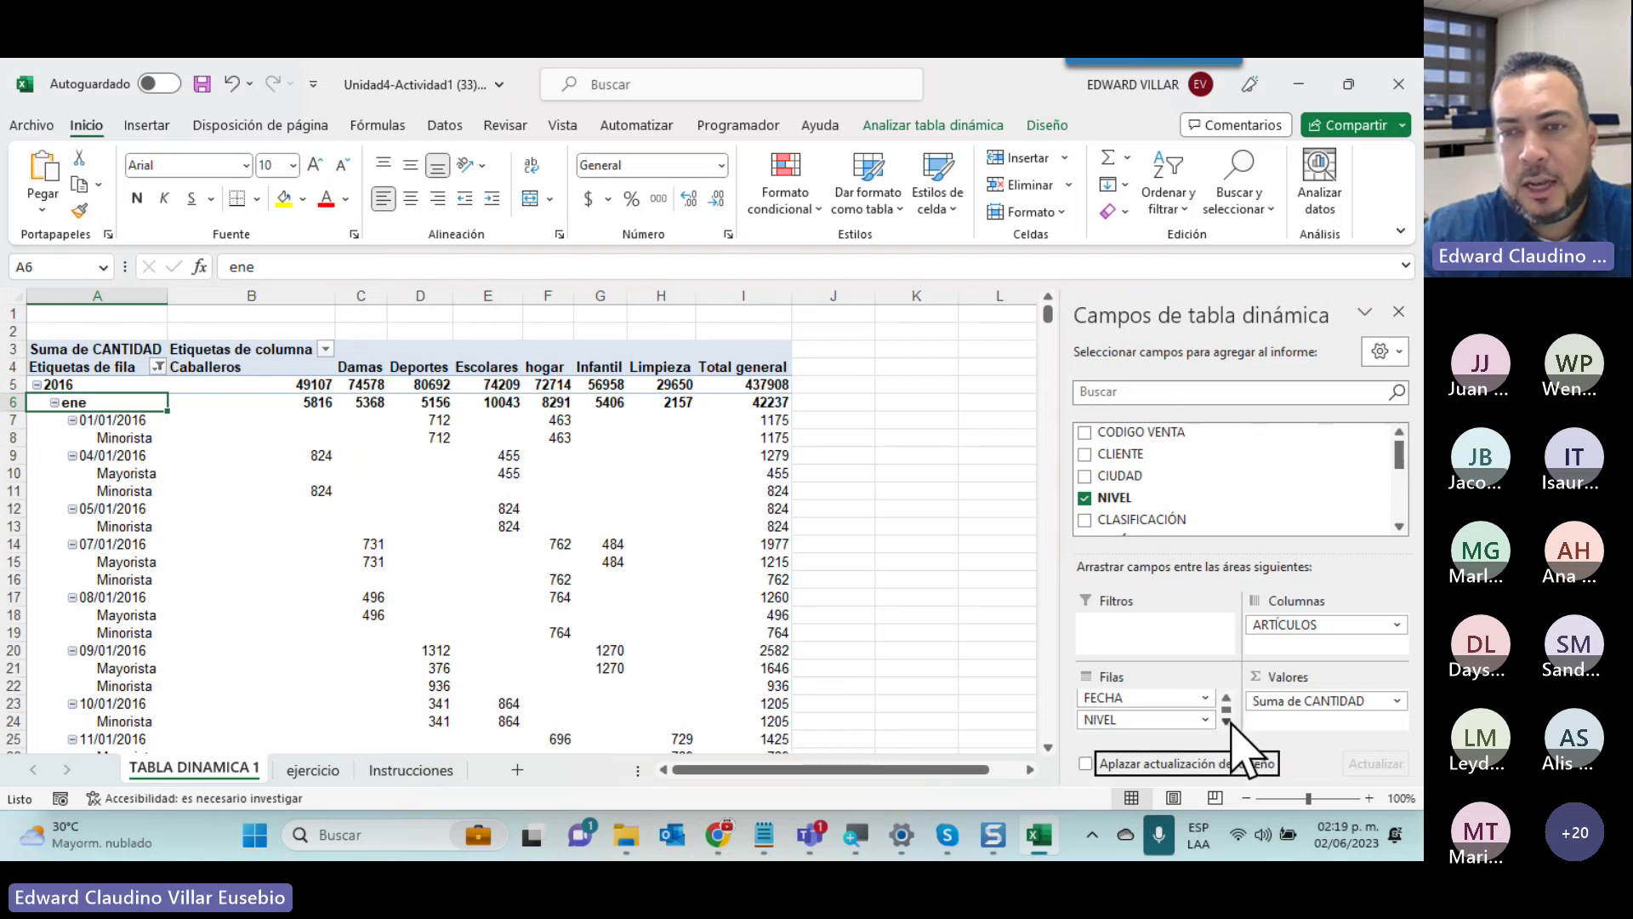
left_click(1149, 721)
left_click_drag(1144, 718, 1144, 699)
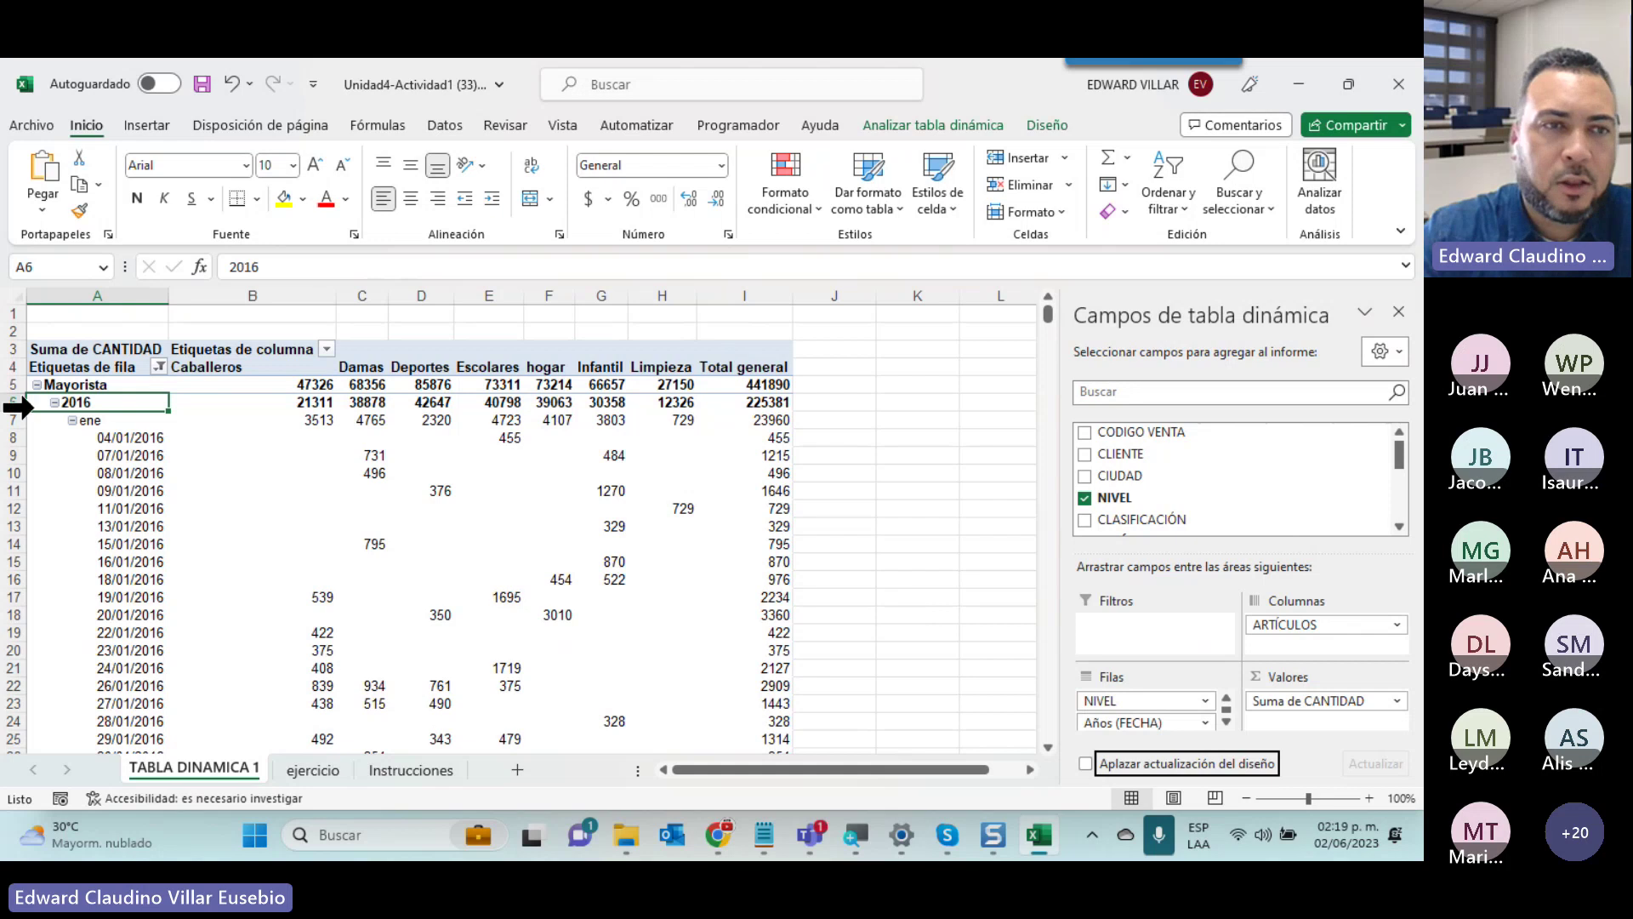
left_click(64, 404)
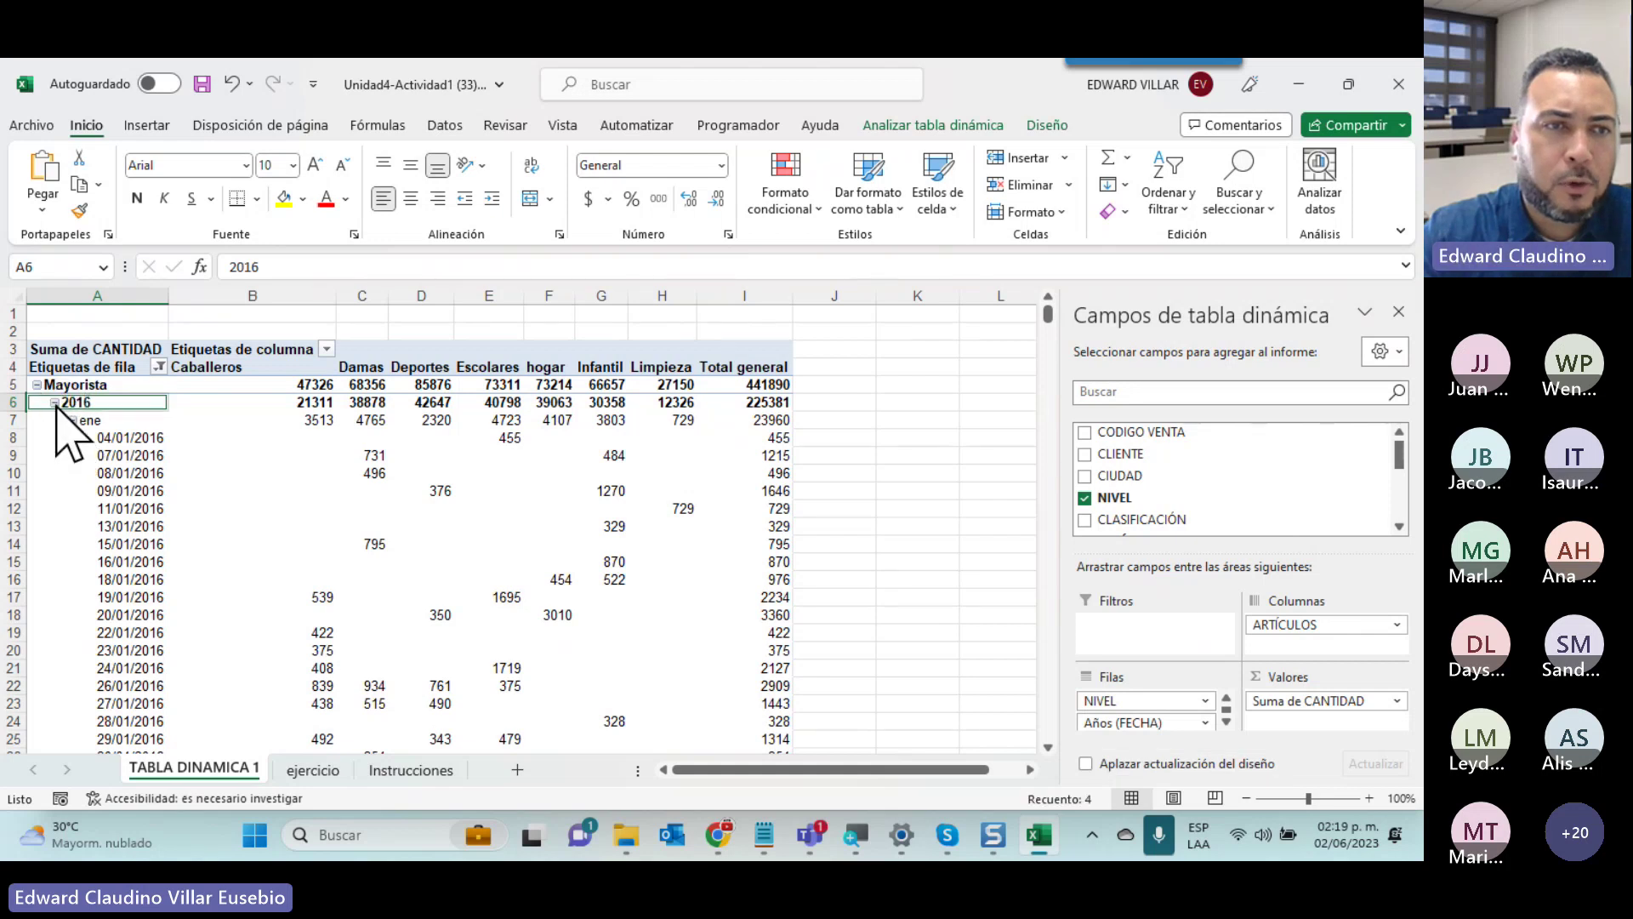
left_click(55, 404)
left_click(55, 421)
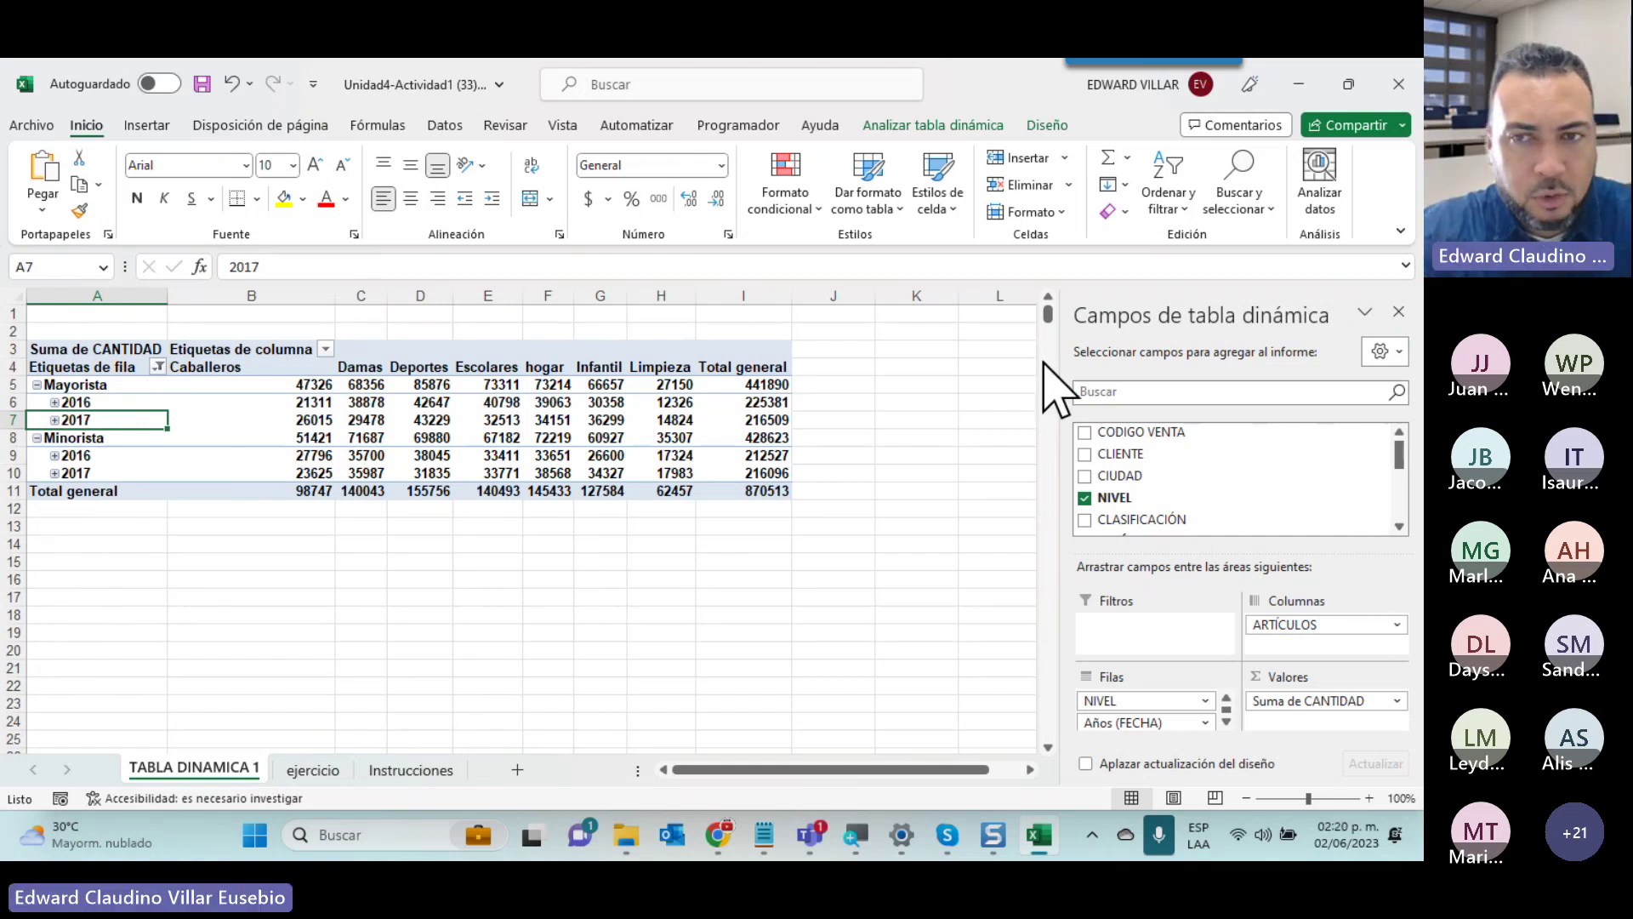
Check the instructions sheet, then add COSTO TOTAL to the pivot's Valores area
left_click(396, 768)
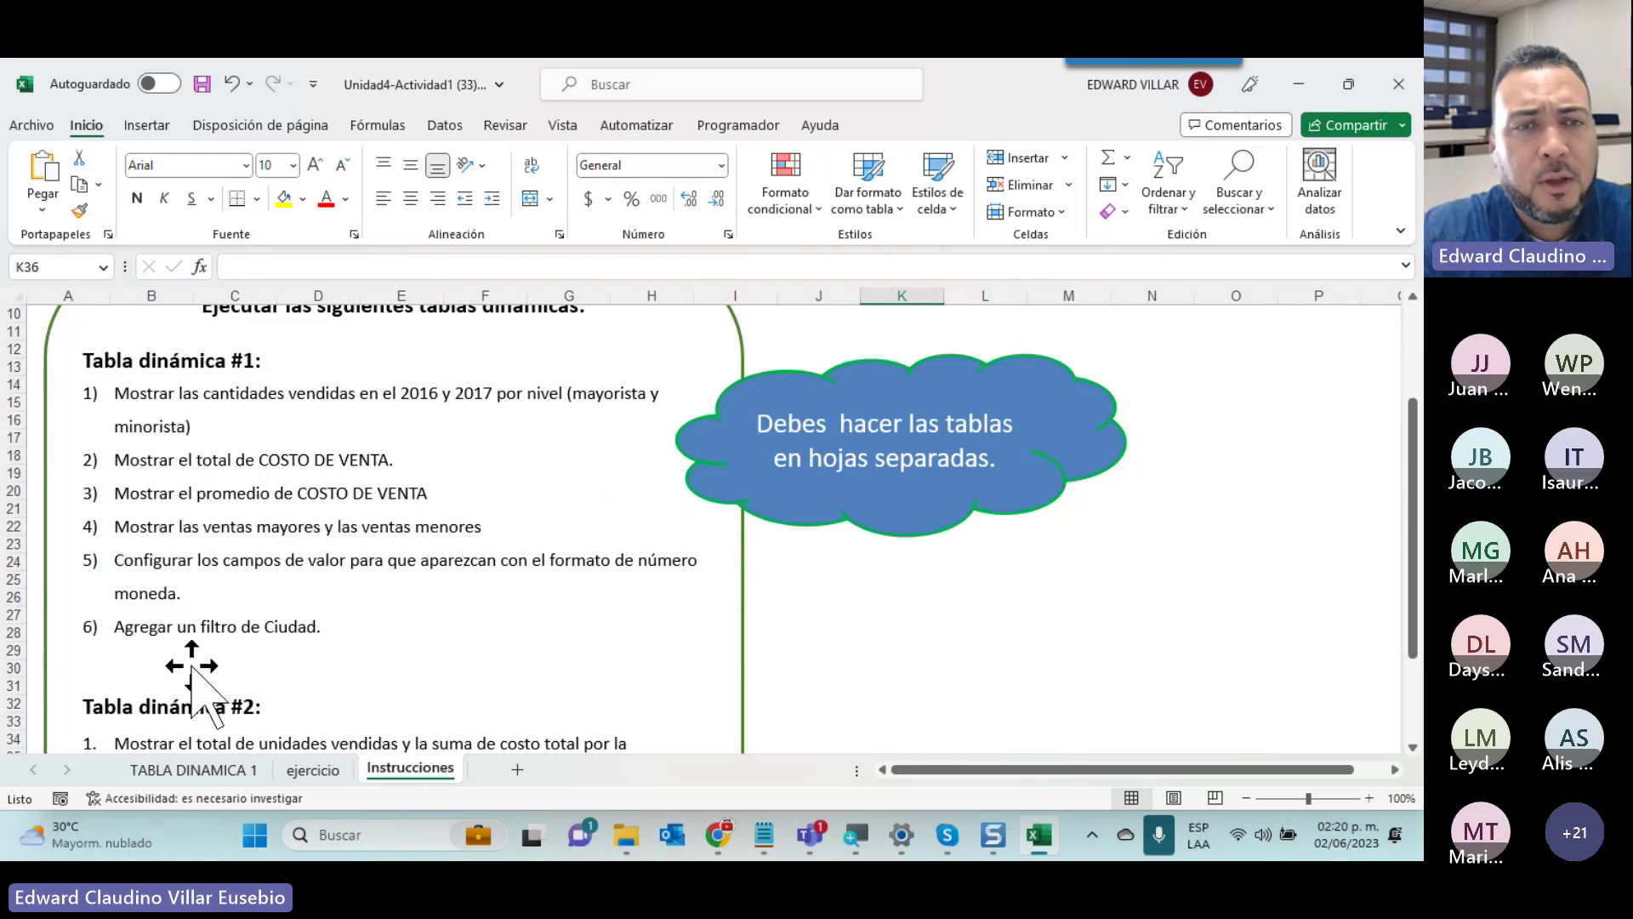
left_click(215, 771)
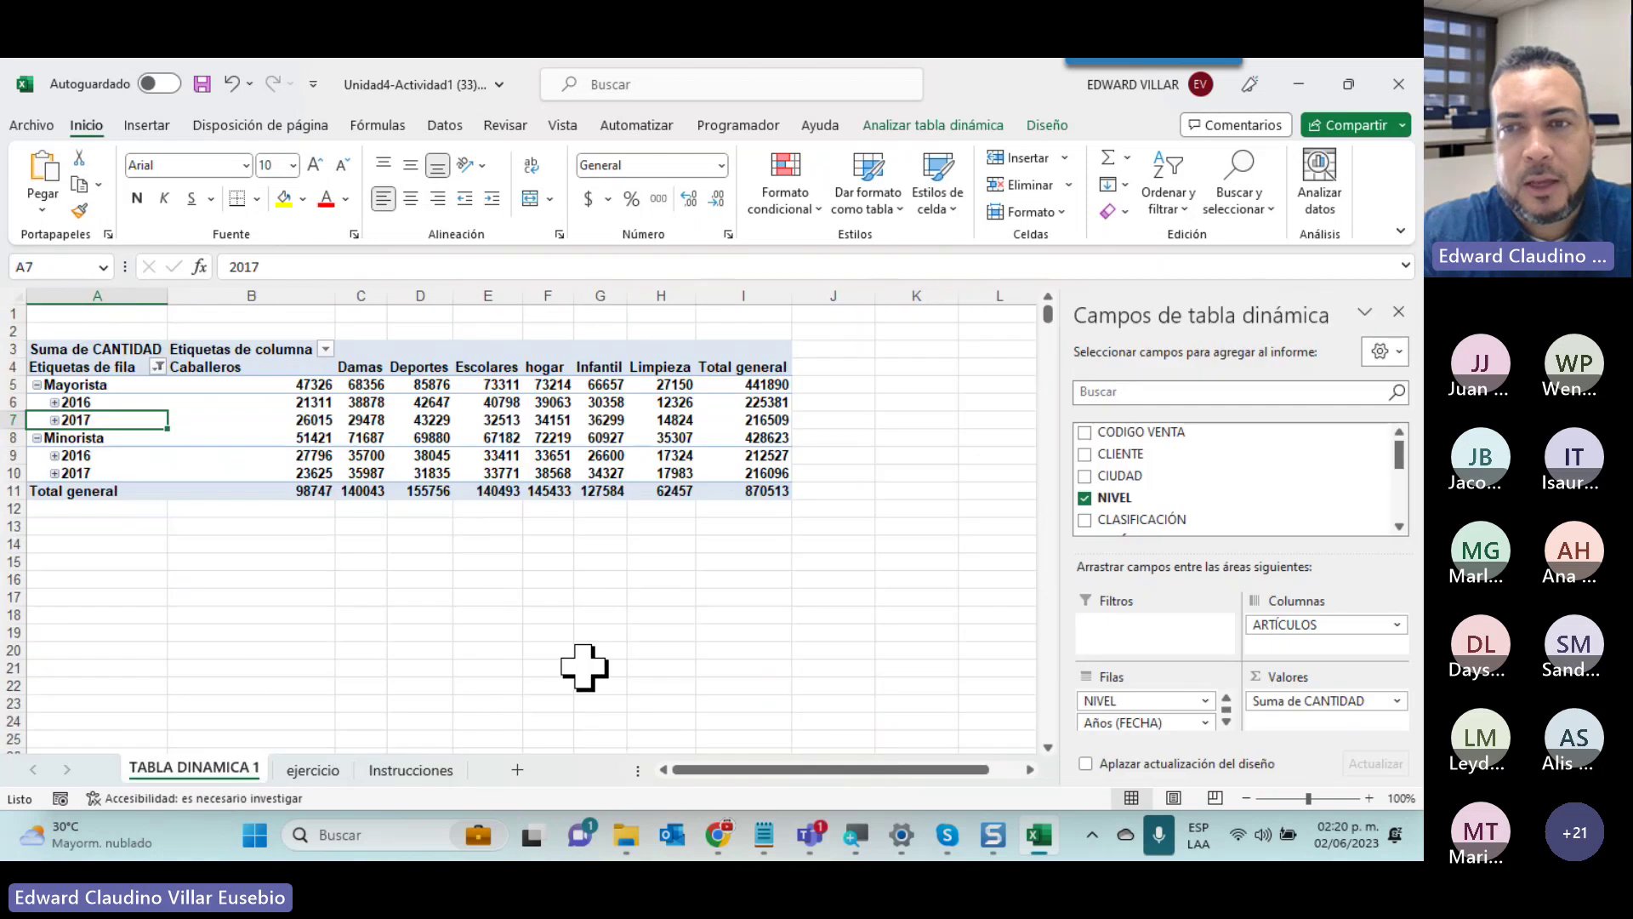
scroll(583, 668, "down", 3)
scroll(1359, 510, "down", 3)
scroll(1334, 518, "down", 2)
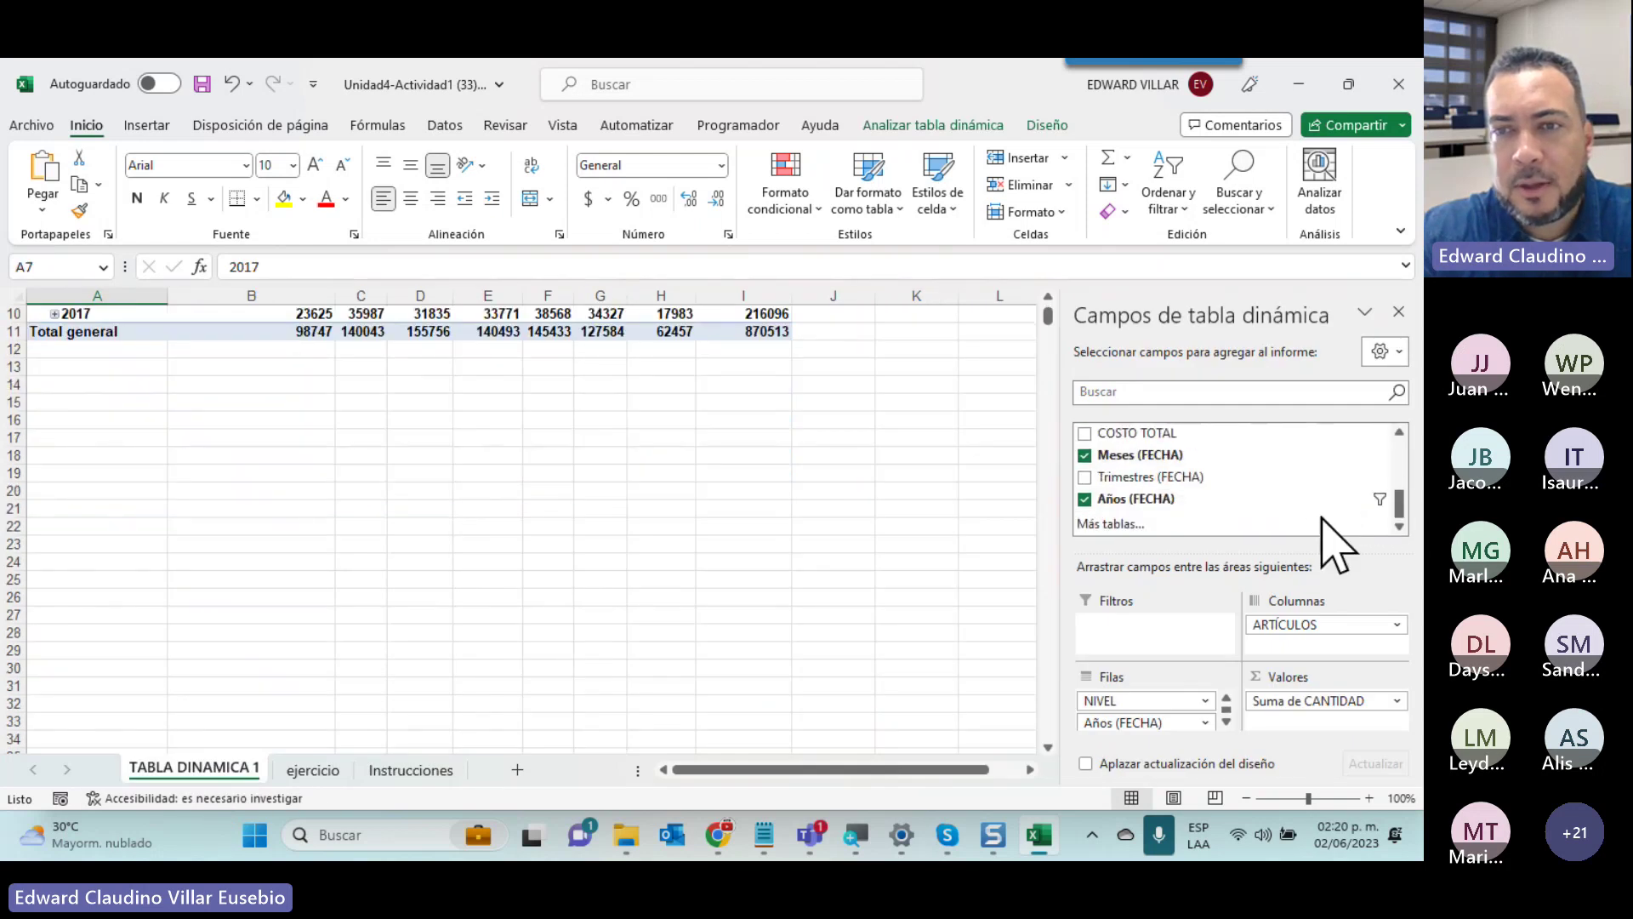
left_click_drag(1128, 433, 1327, 728)
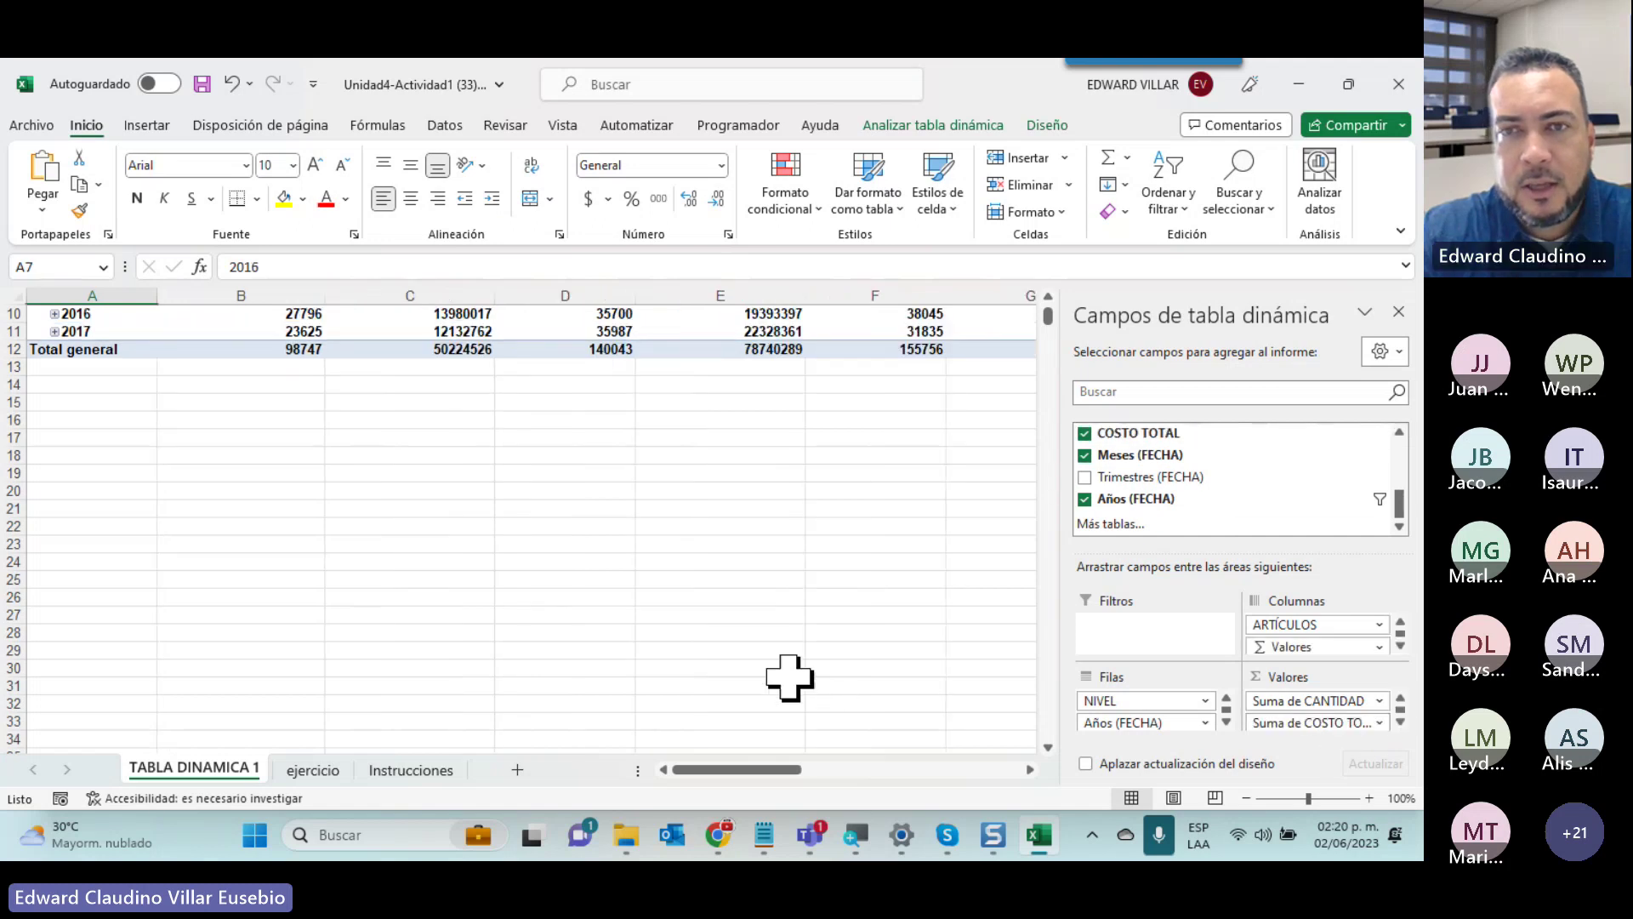
scroll(787, 675, "up", 3)
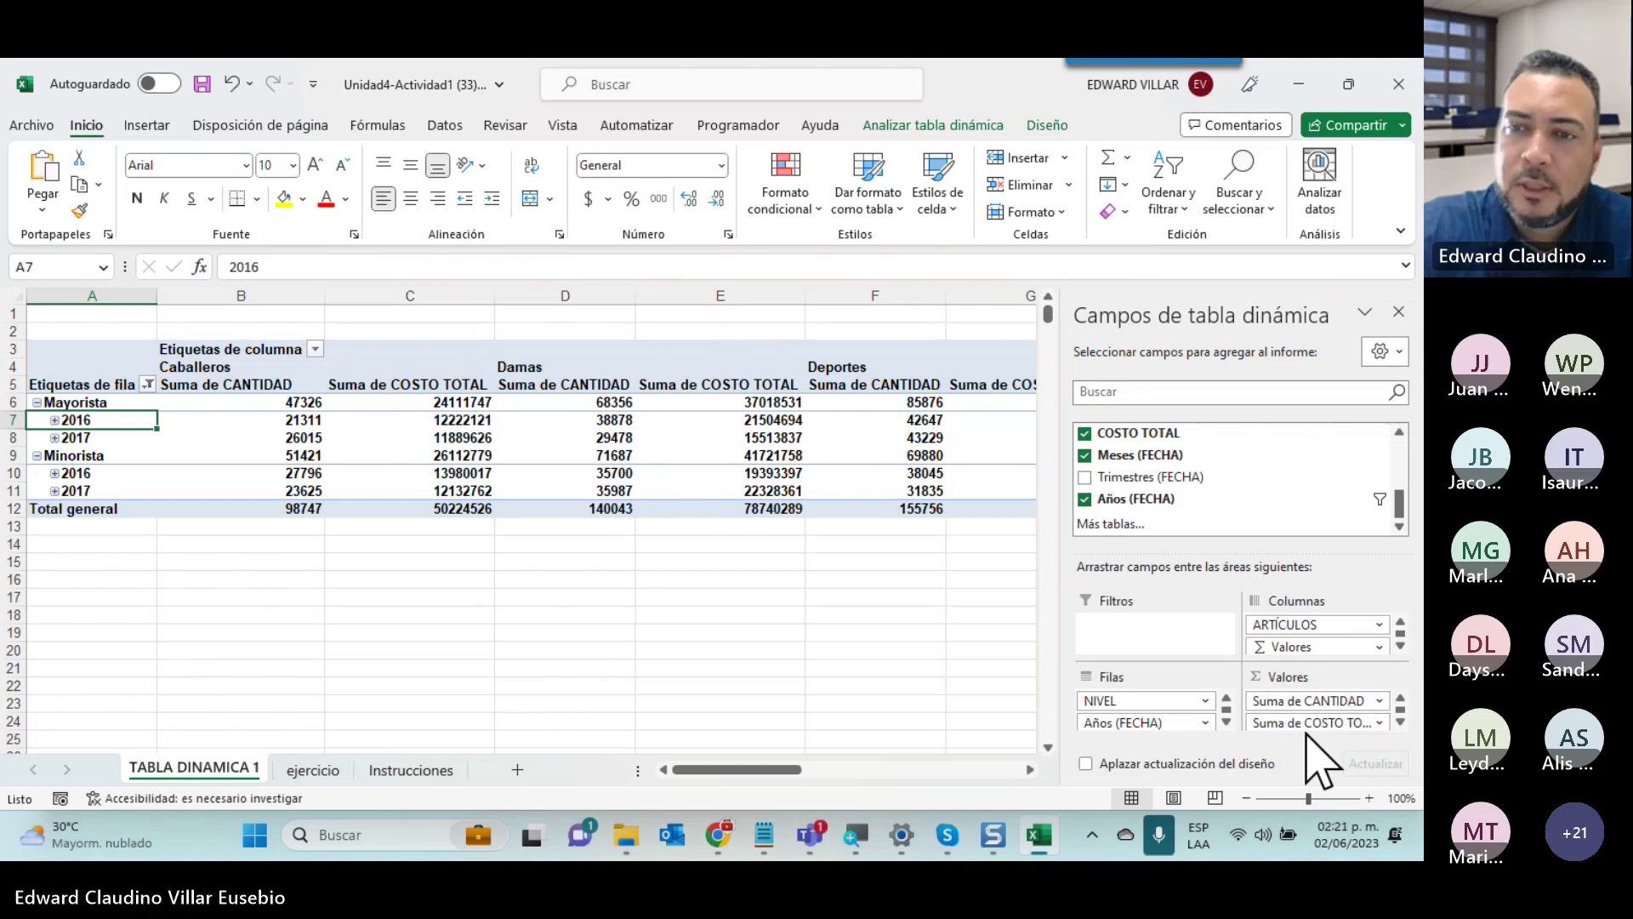
Look at the COSTO TOTAL field options and the Instrucciones sheet, then return to TABLA DINAMICA 1
left_click(1380, 723)
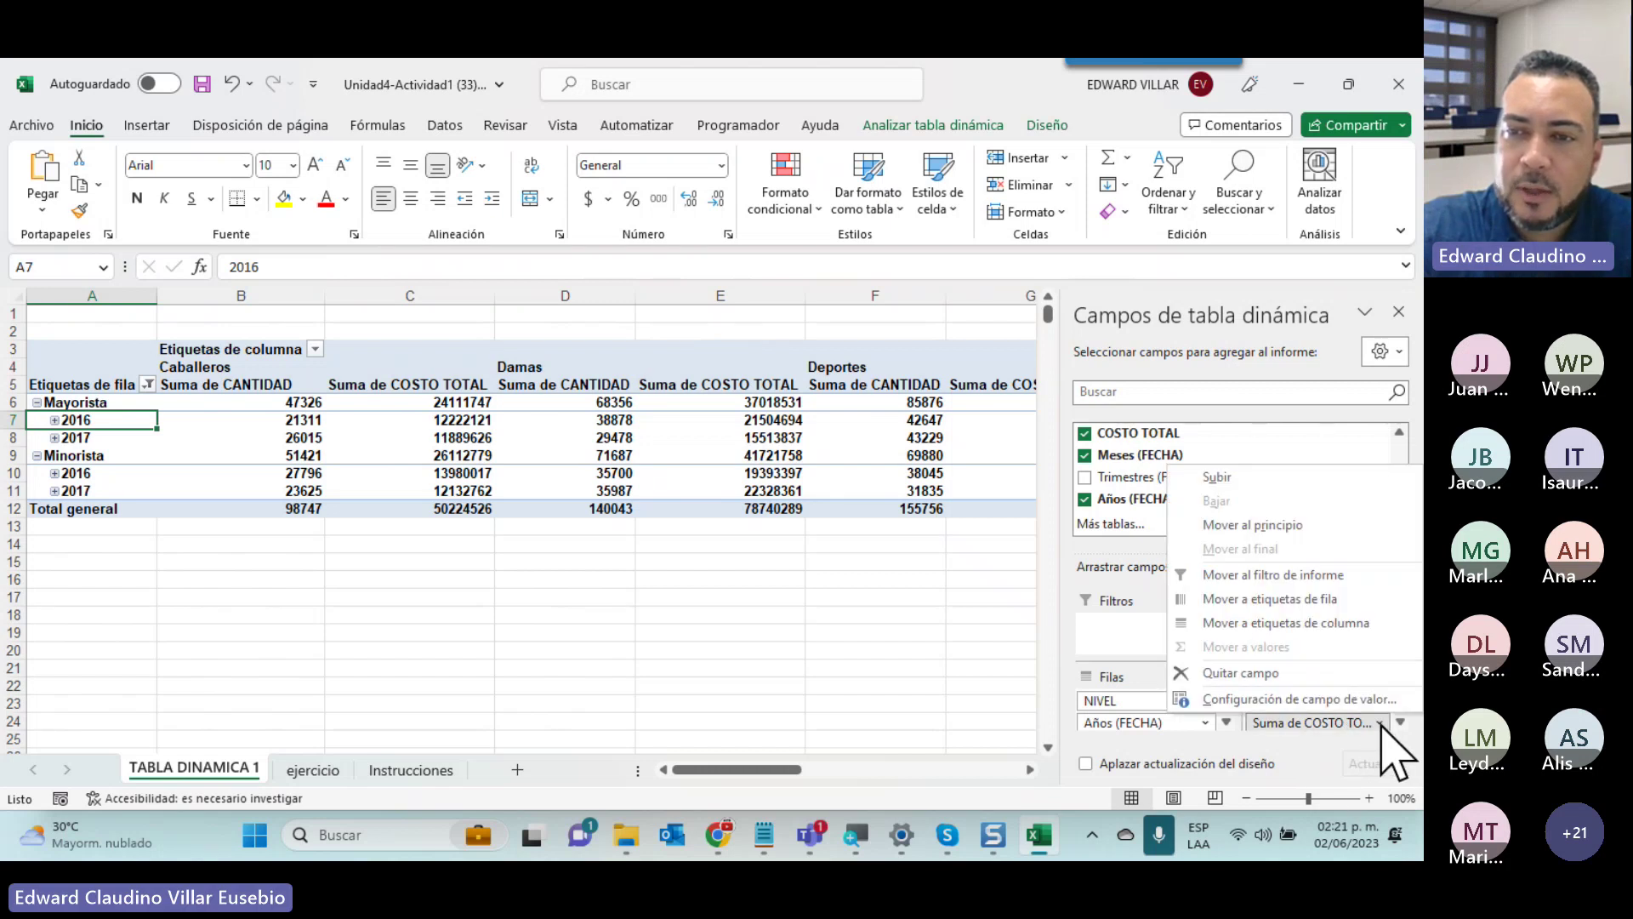
left_click(777, 601)
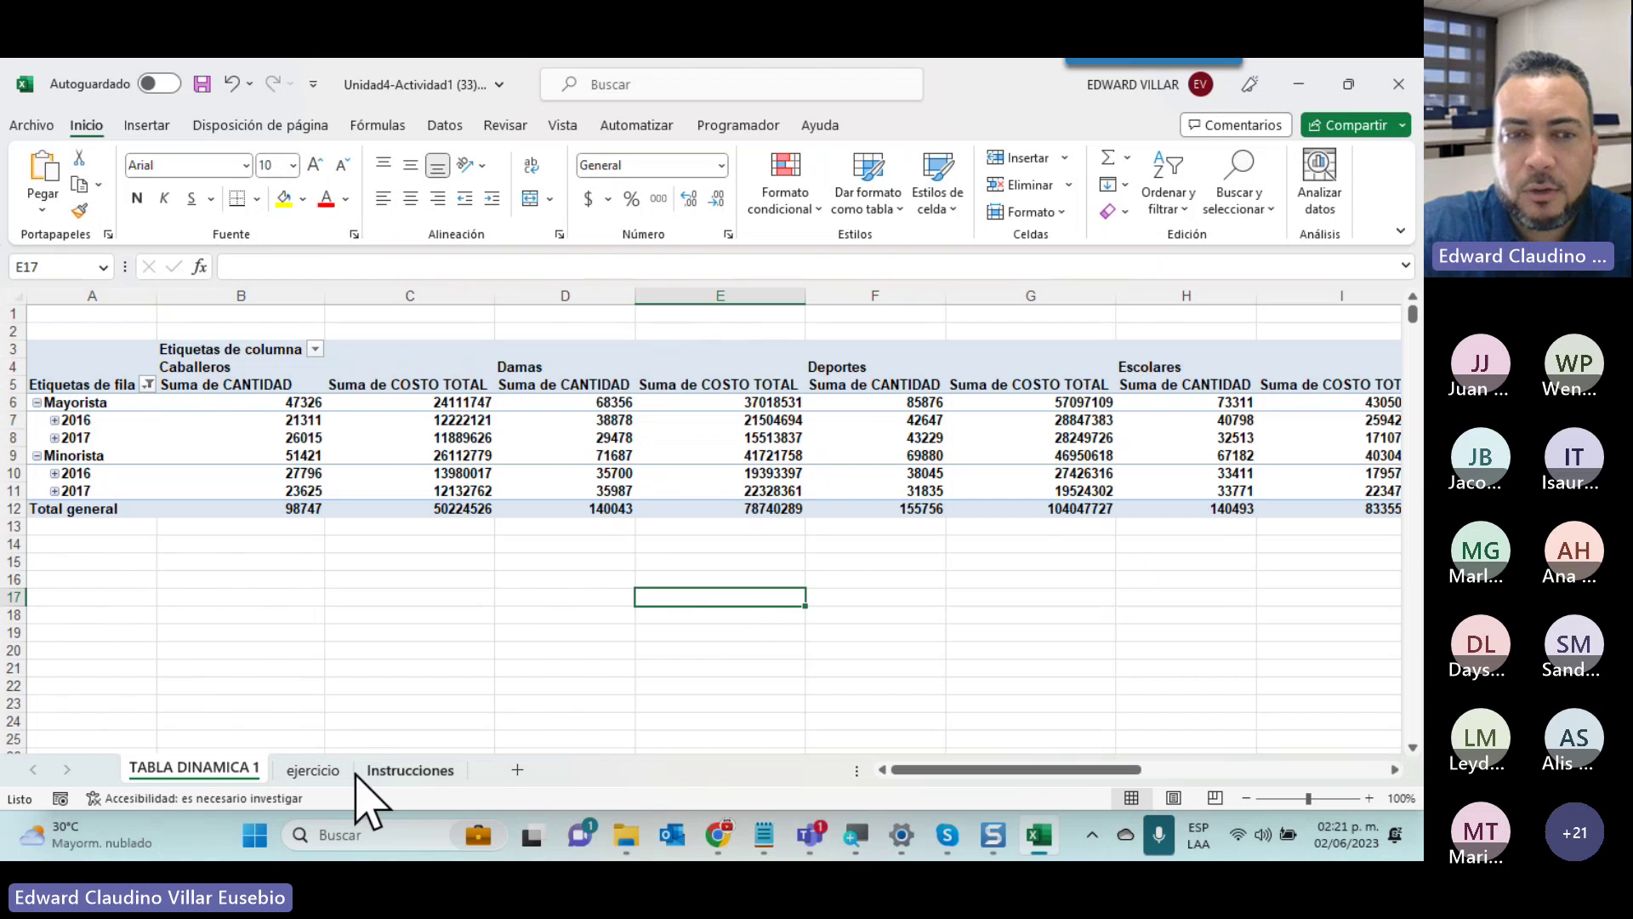
left_click(378, 770)
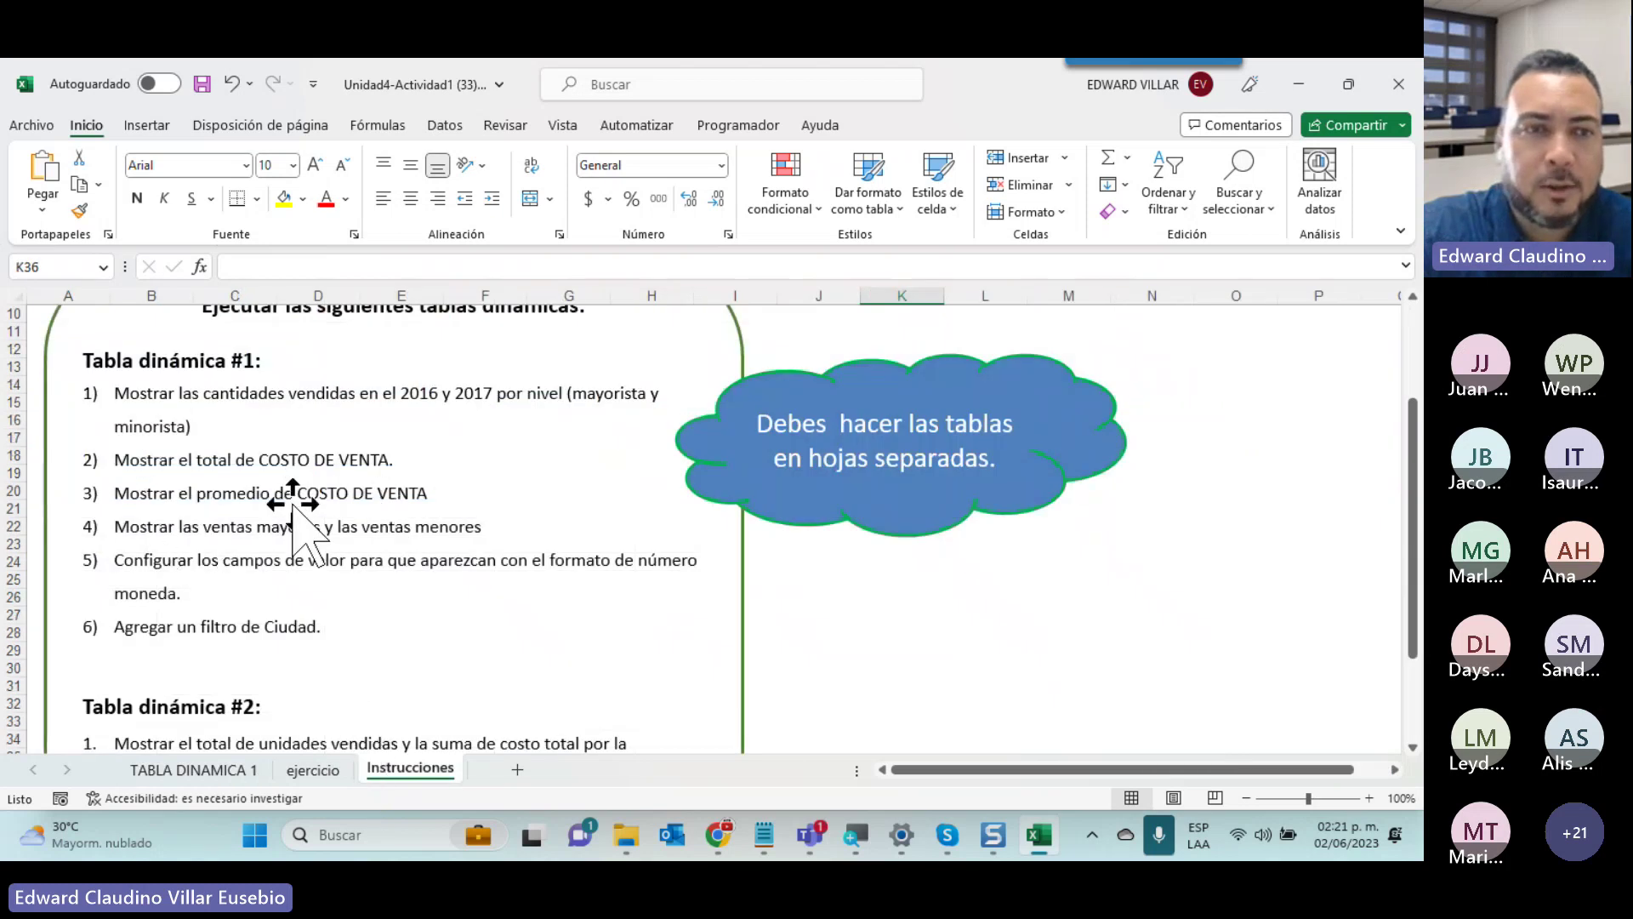
left_click(171, 769)
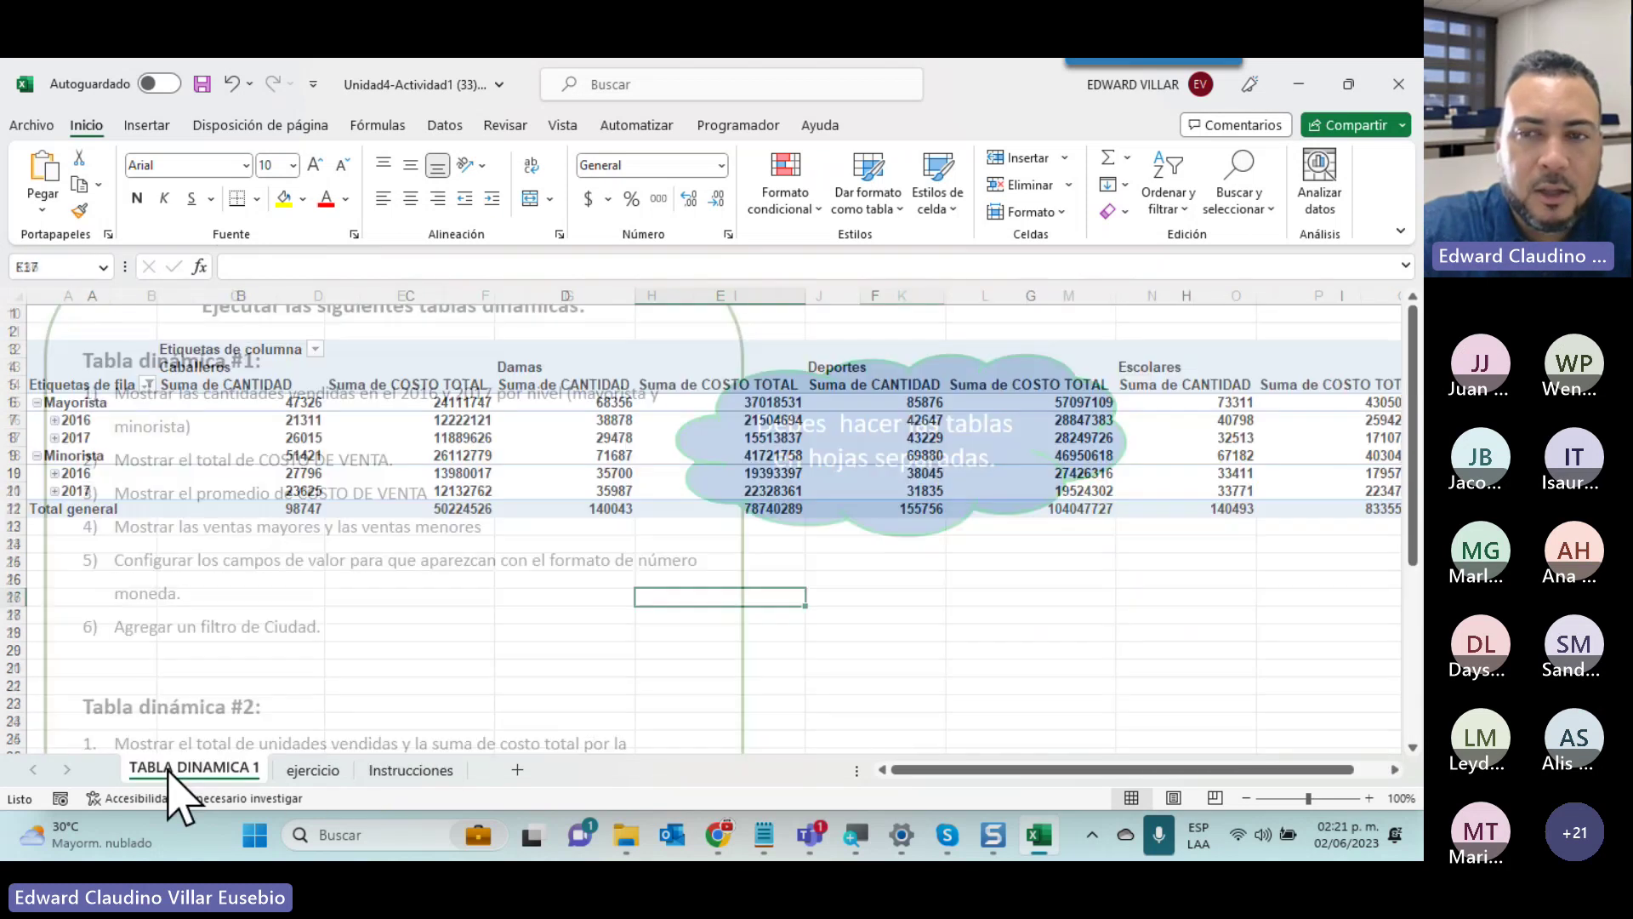
Add COSTO TOTAL to Valores a second time, creating Suma de COSTO TOTAL2
left_click(463, 473)
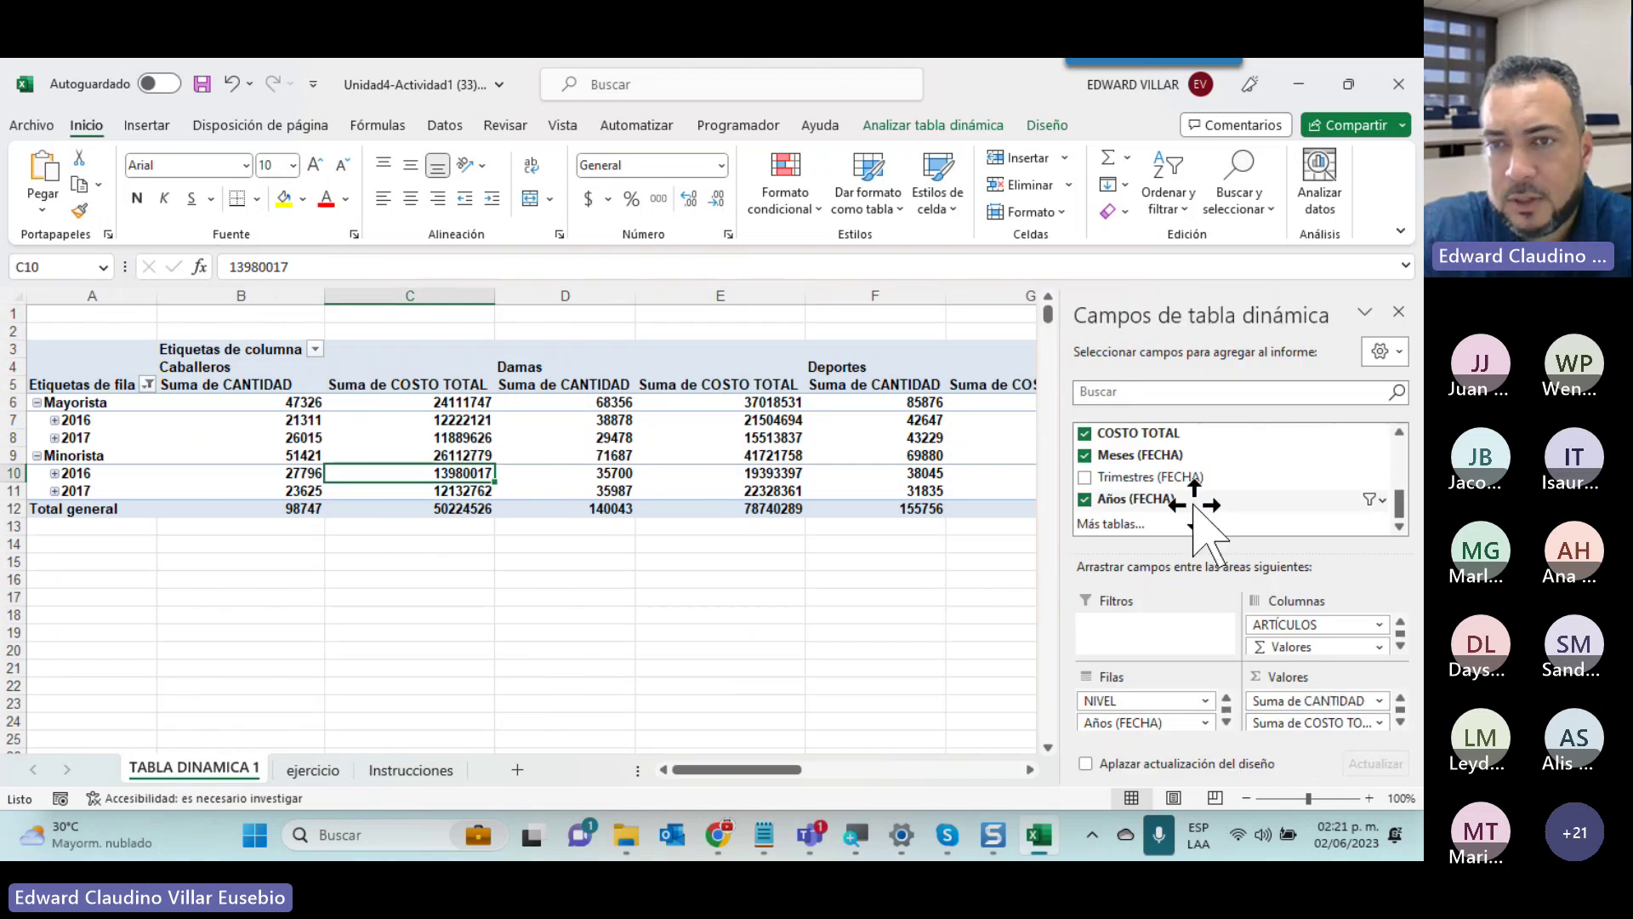
mouse_move(1140, 432)
left_mouse_down()
mouse_move(1294, 740)
mouse_move(1303, 729)
left_mouse_up()
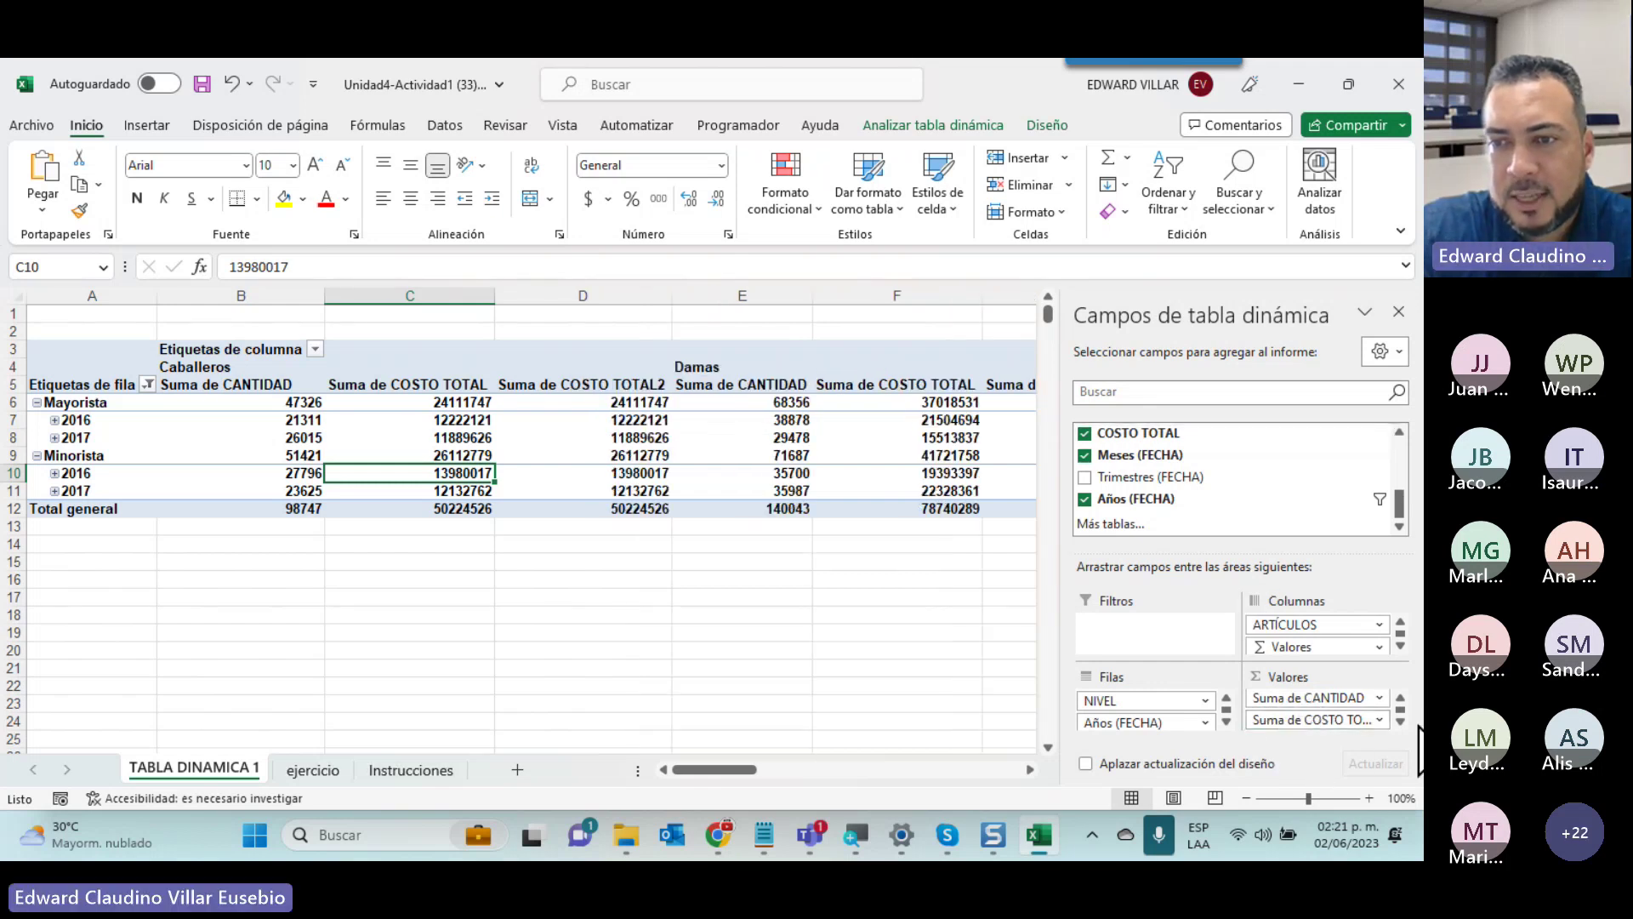
left_click(1400, 721)
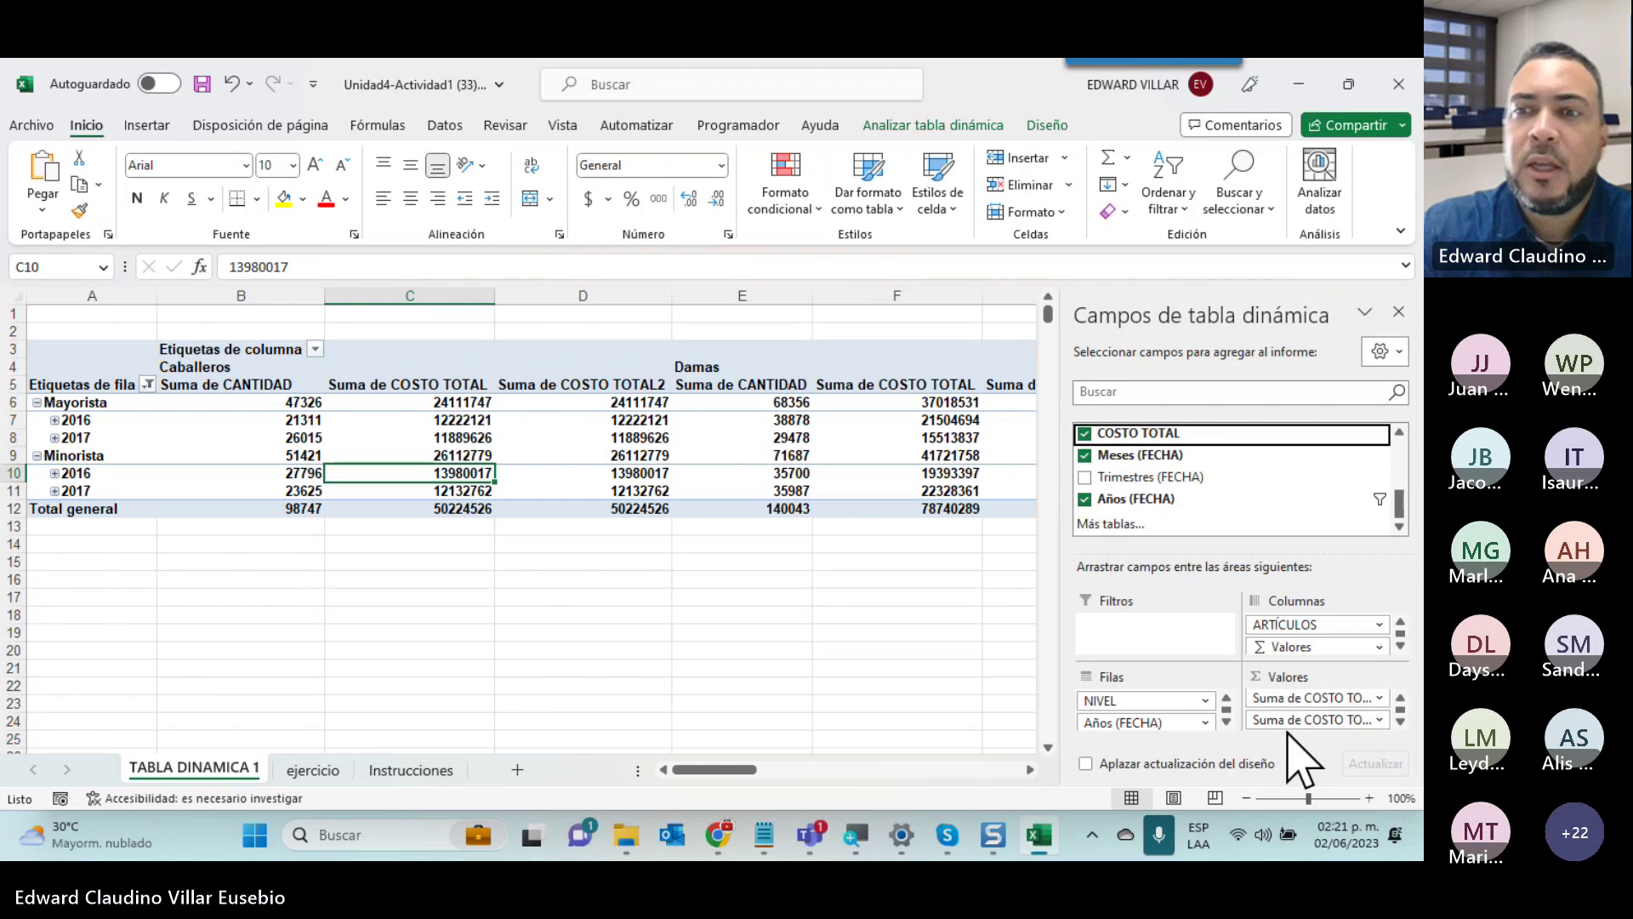
left_click(1379, 720)
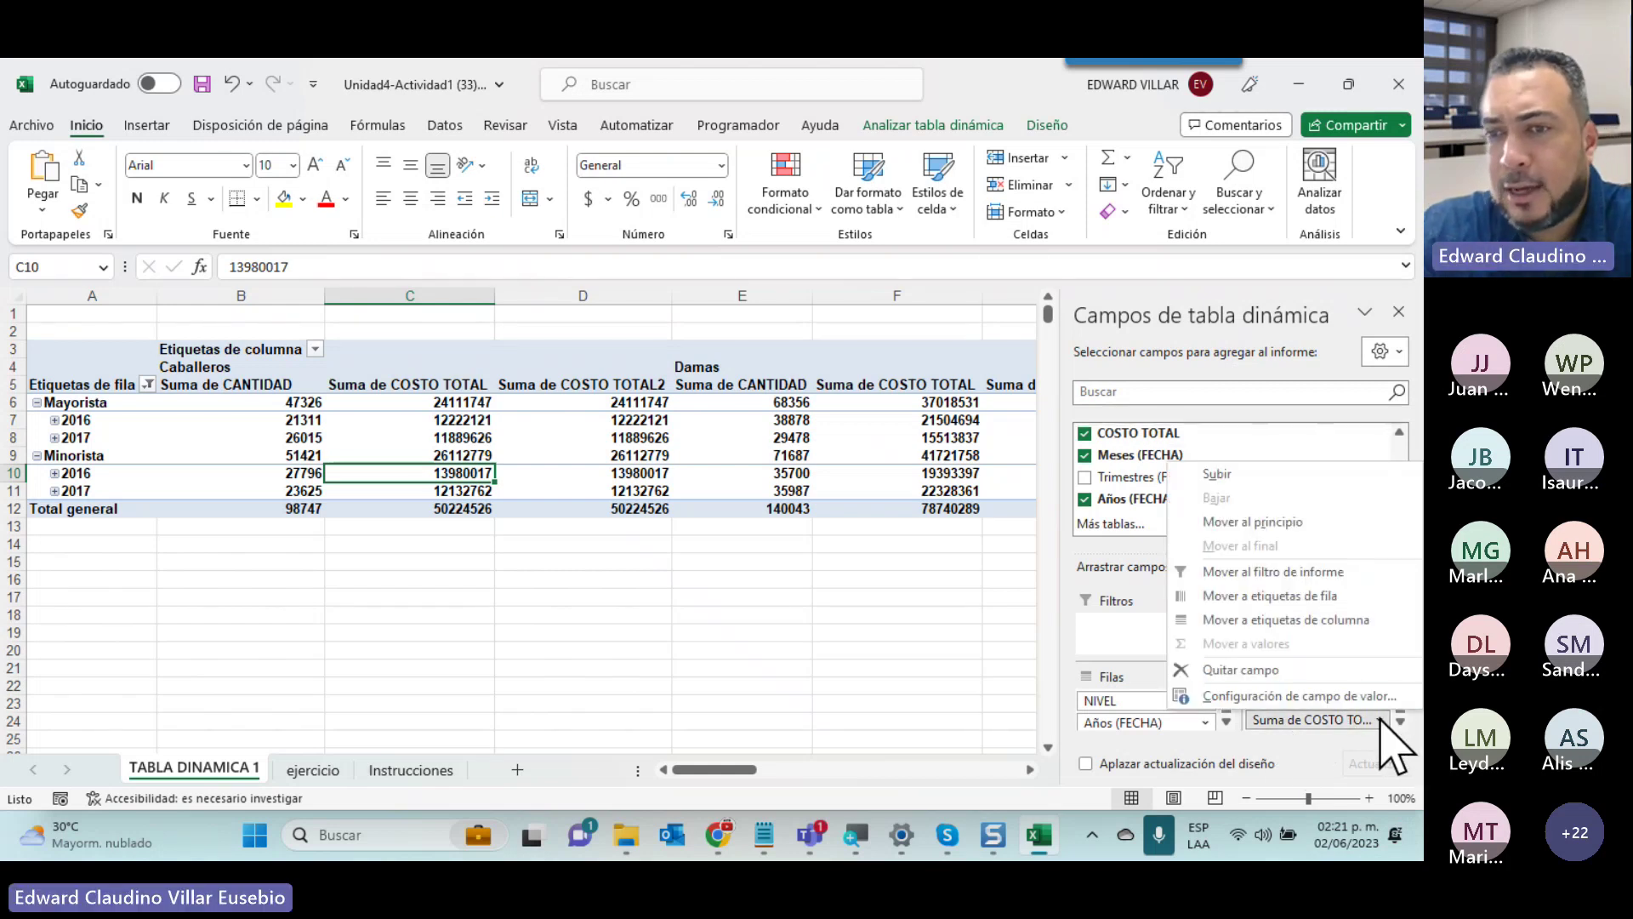
Summarize the second COSTO TOTAL field as Promedio, giving Promedio de COSTO TOTAL2 (315877.522 overall)
left_click(1250, 698)
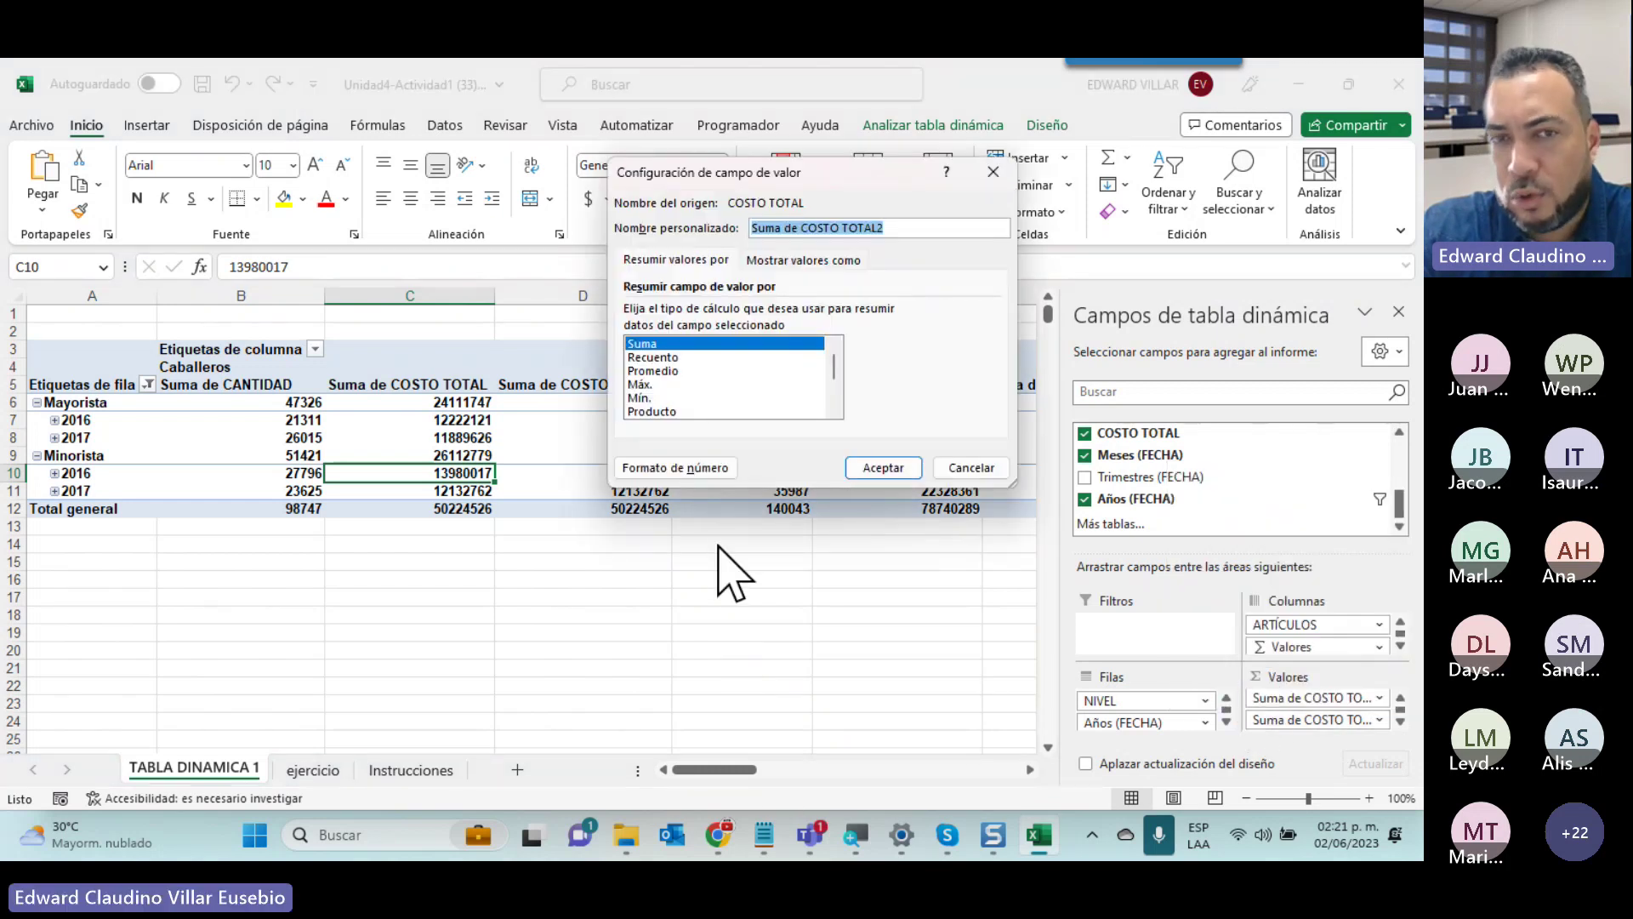
left_click(658, 358)
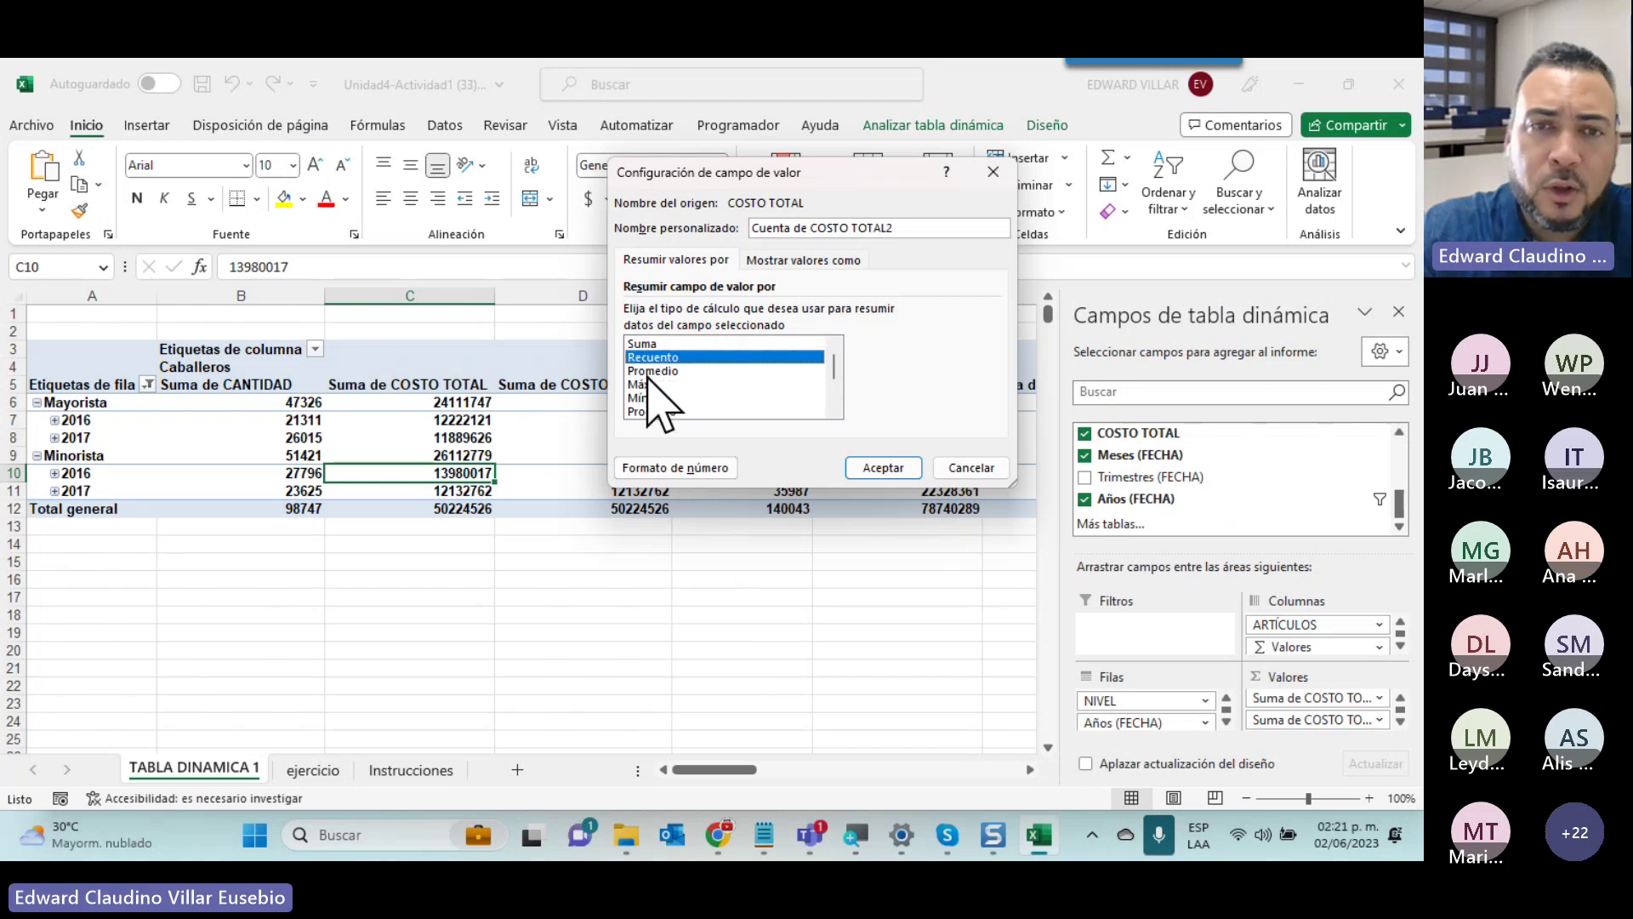
left_click(650, 371)
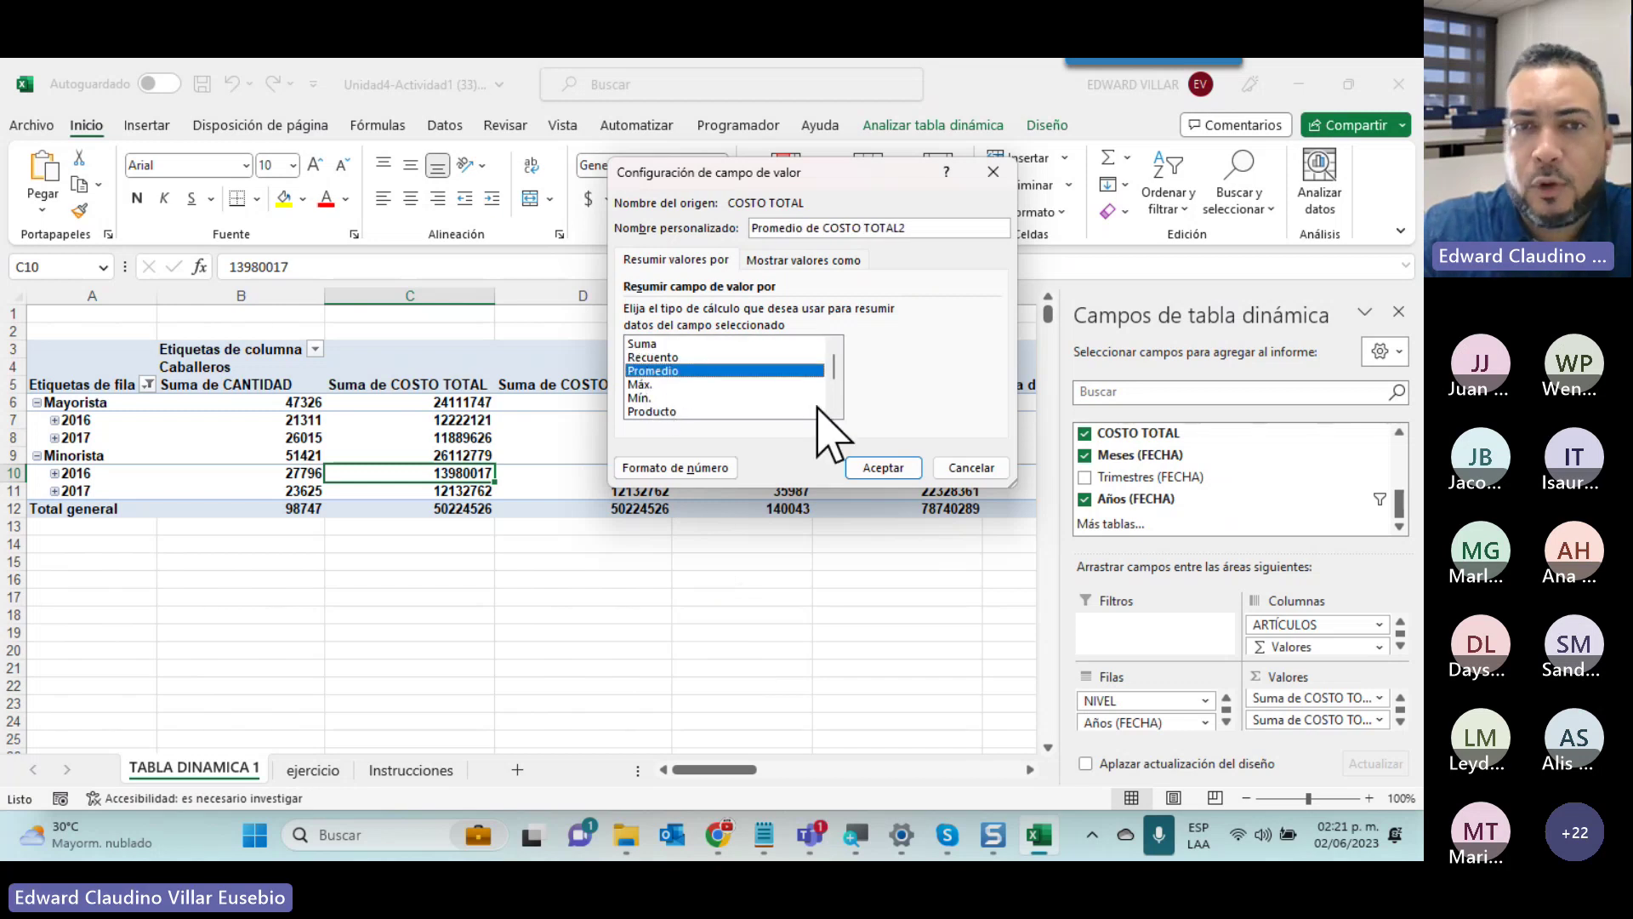
left_click(638, 385)
left_click(639, 398)
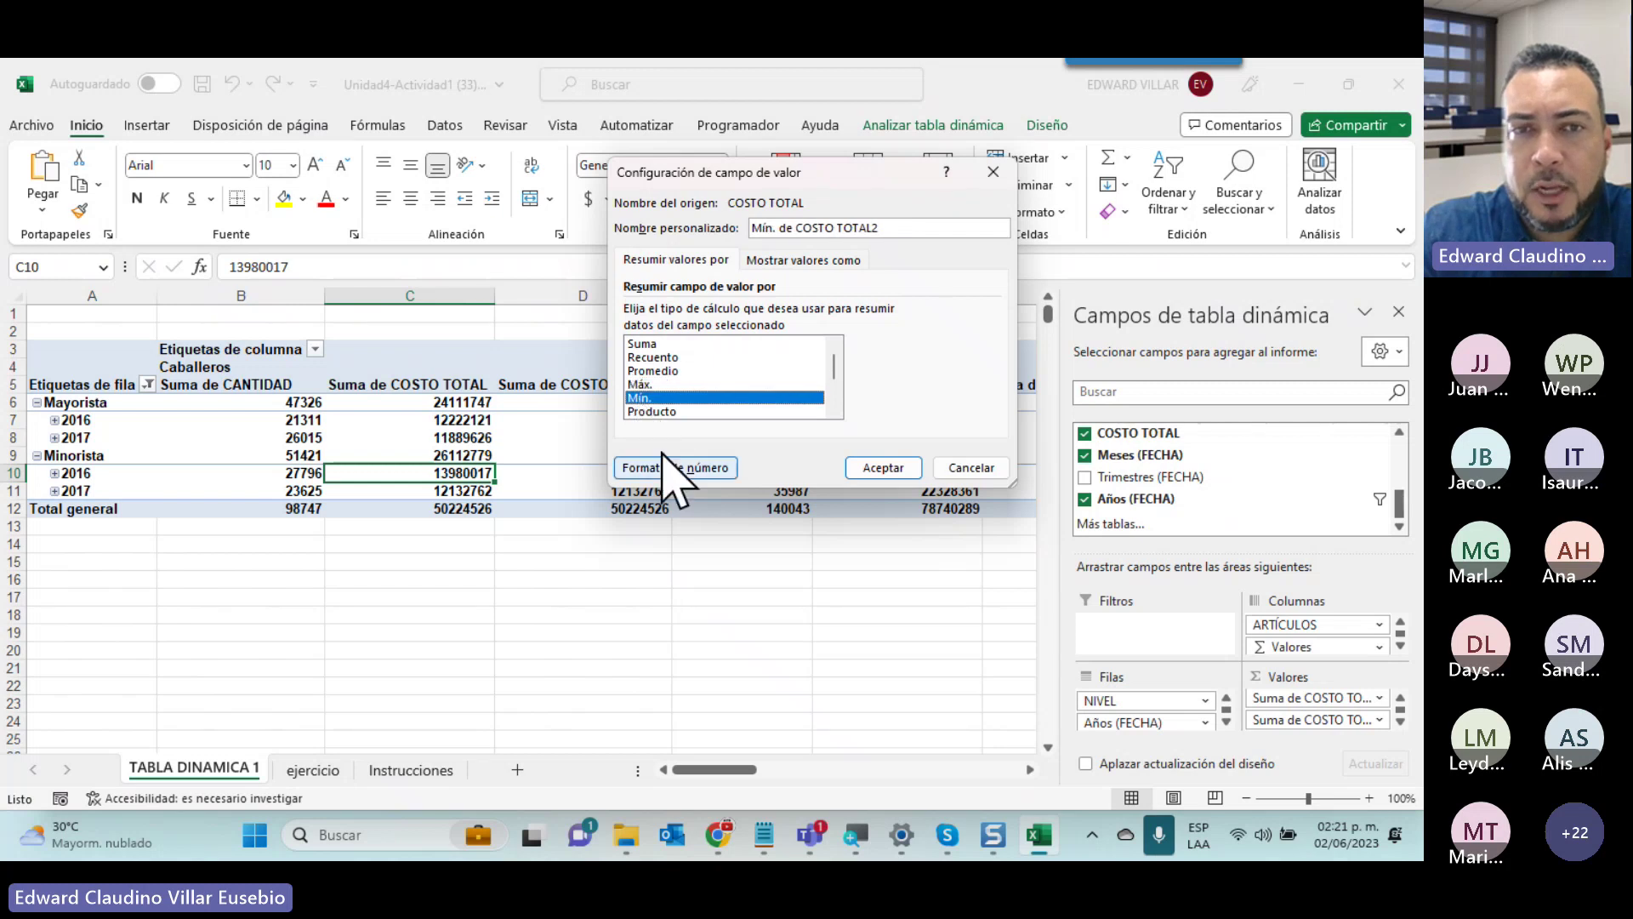
left_click(653, 412)
scroll(723, 395, "down", 2)
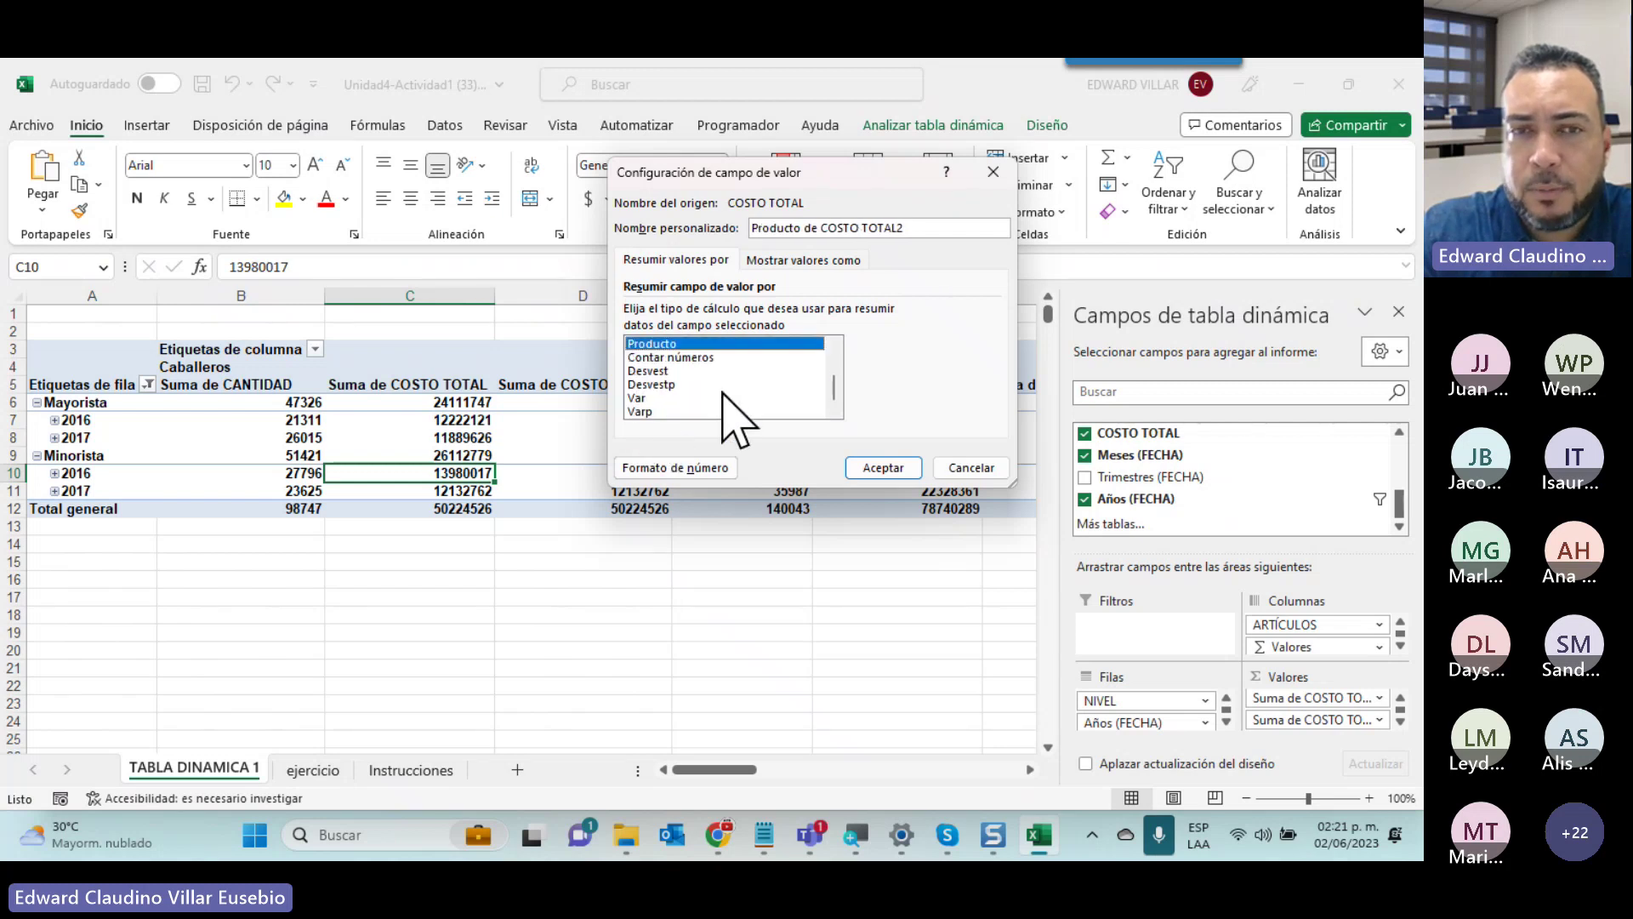
scroll(706, 459, "up", 2)
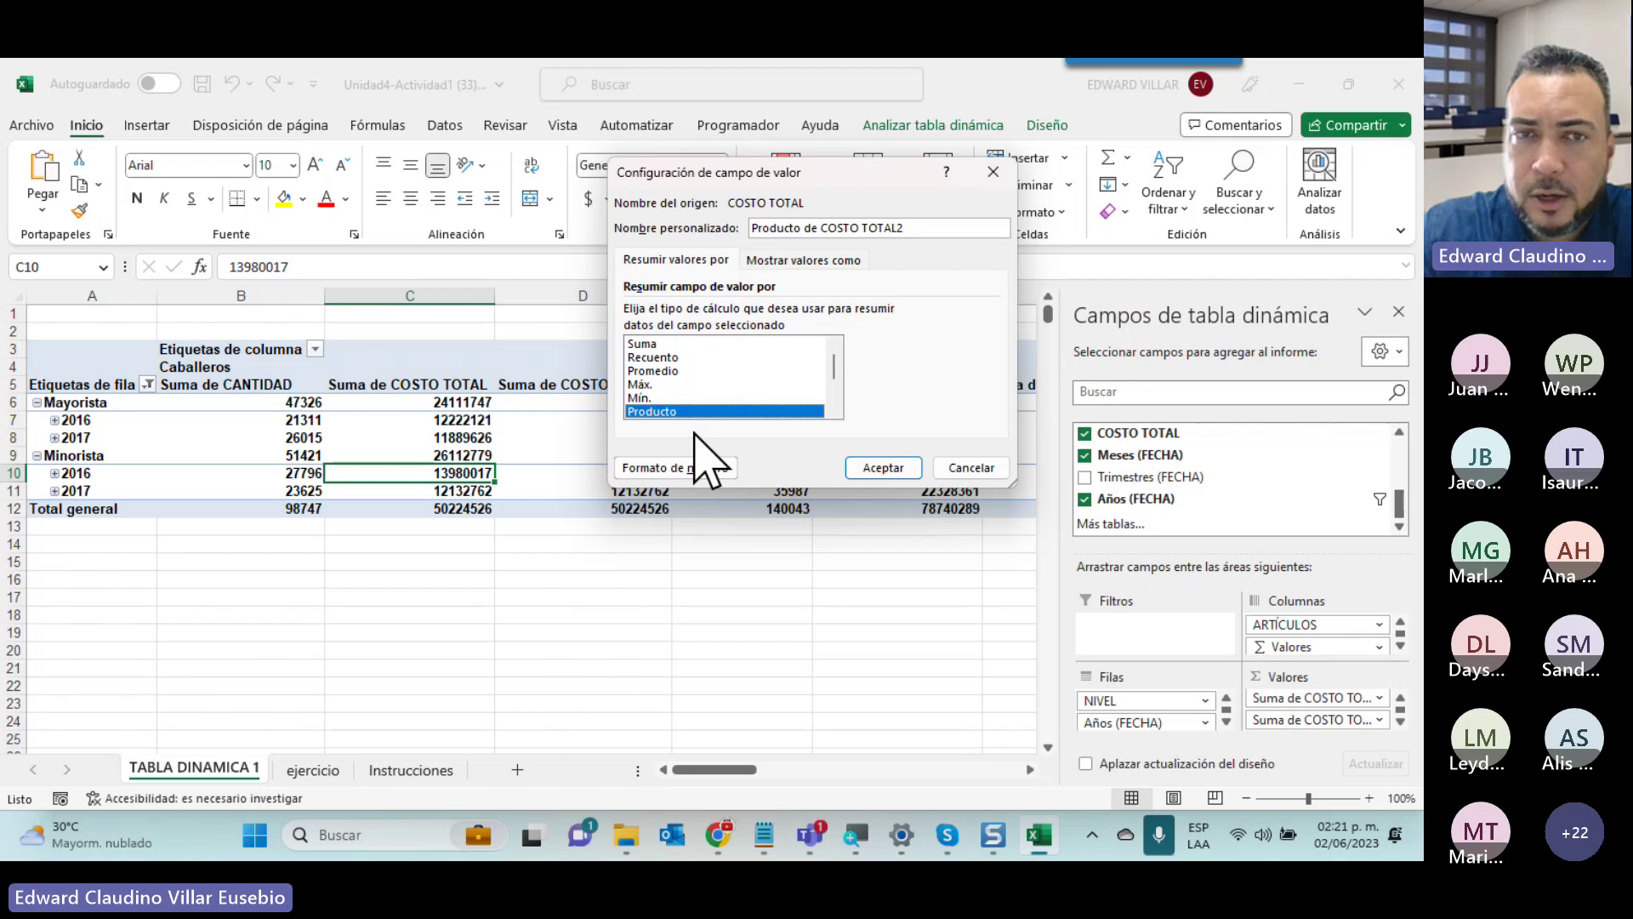
left_click(647, 370)
left_click(904, 469)
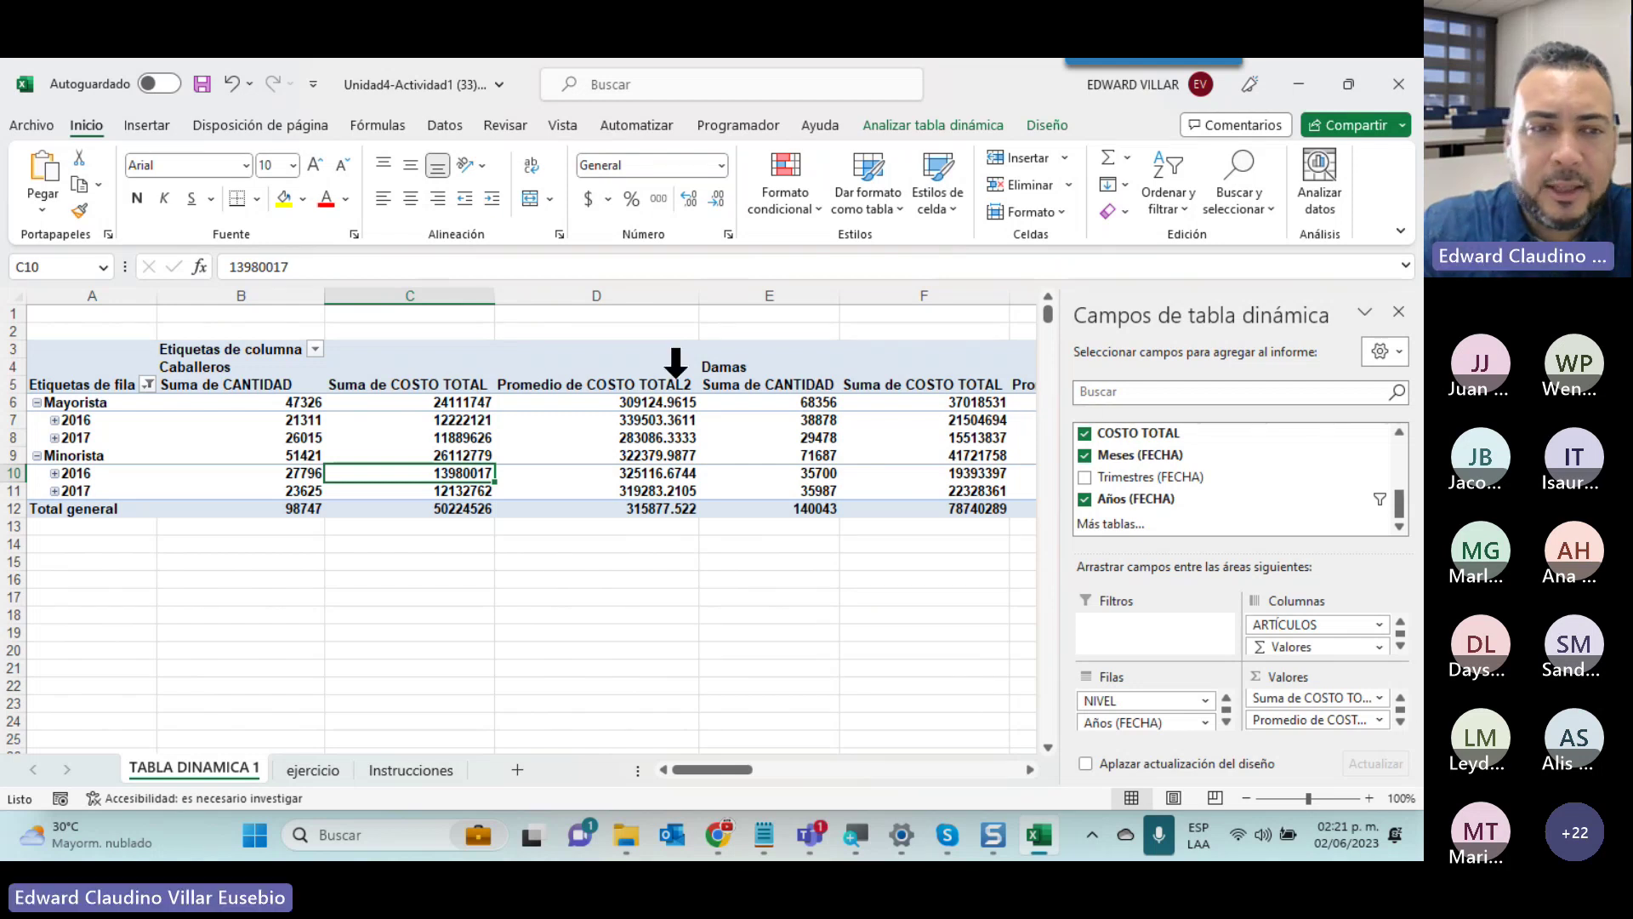
Format the pivot values in B6:Y12 as Moneda currency, e.g. $47,326.00
left_click(425, 769)
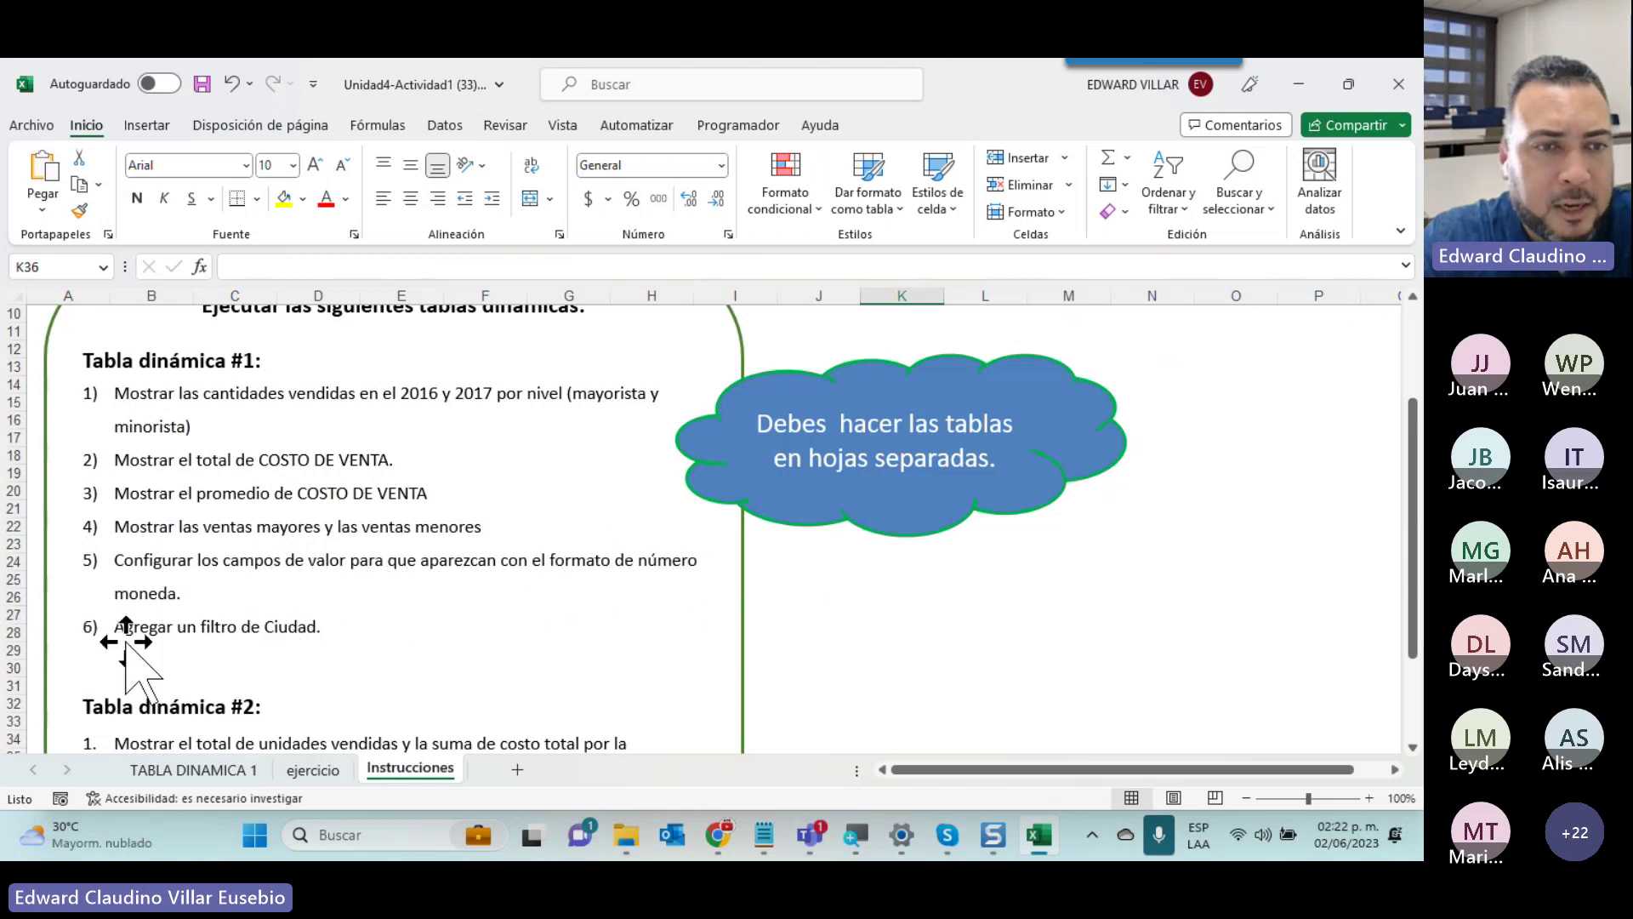
left_click(219, 771)
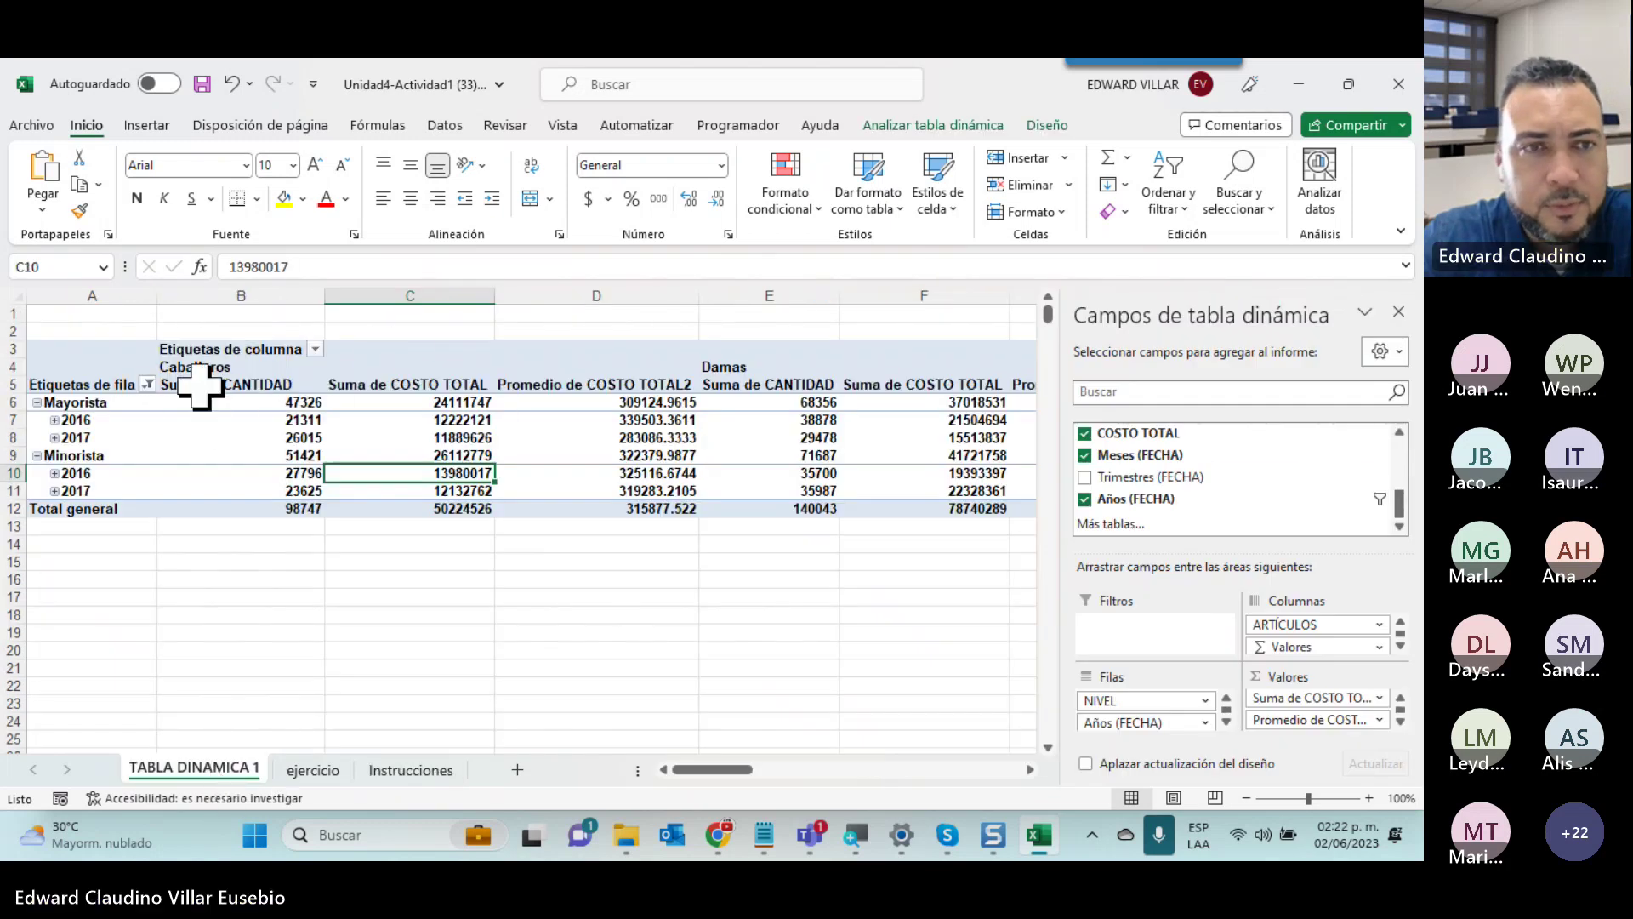
left_click_drag(204, 402, 1408, 519)
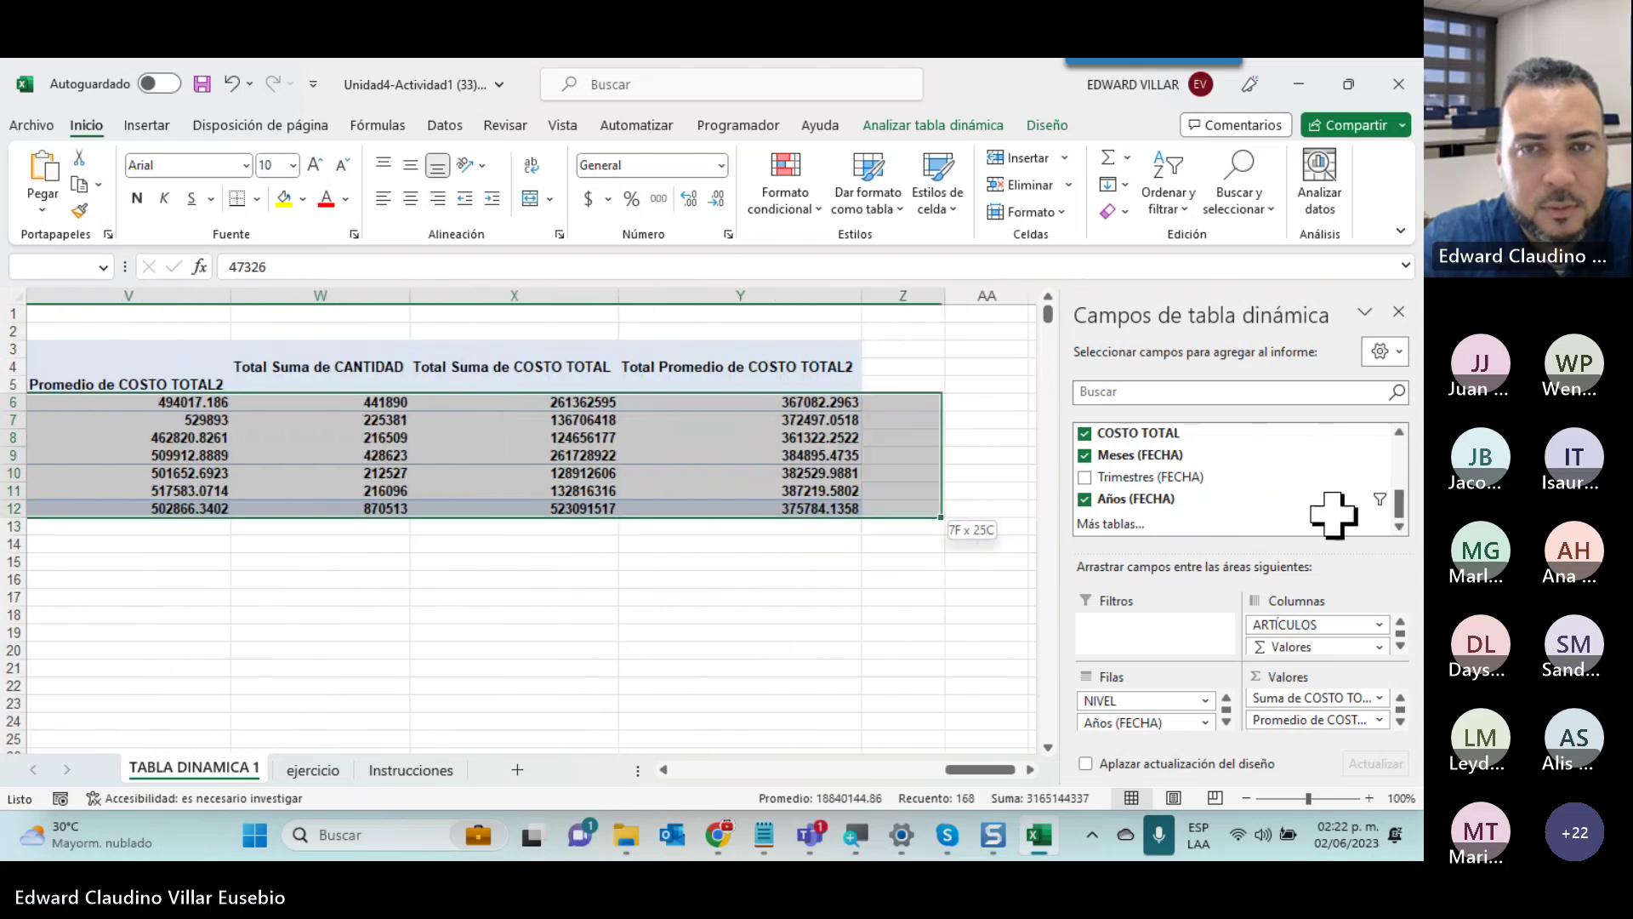
left_click_drag(1408, 519, 170, 509)
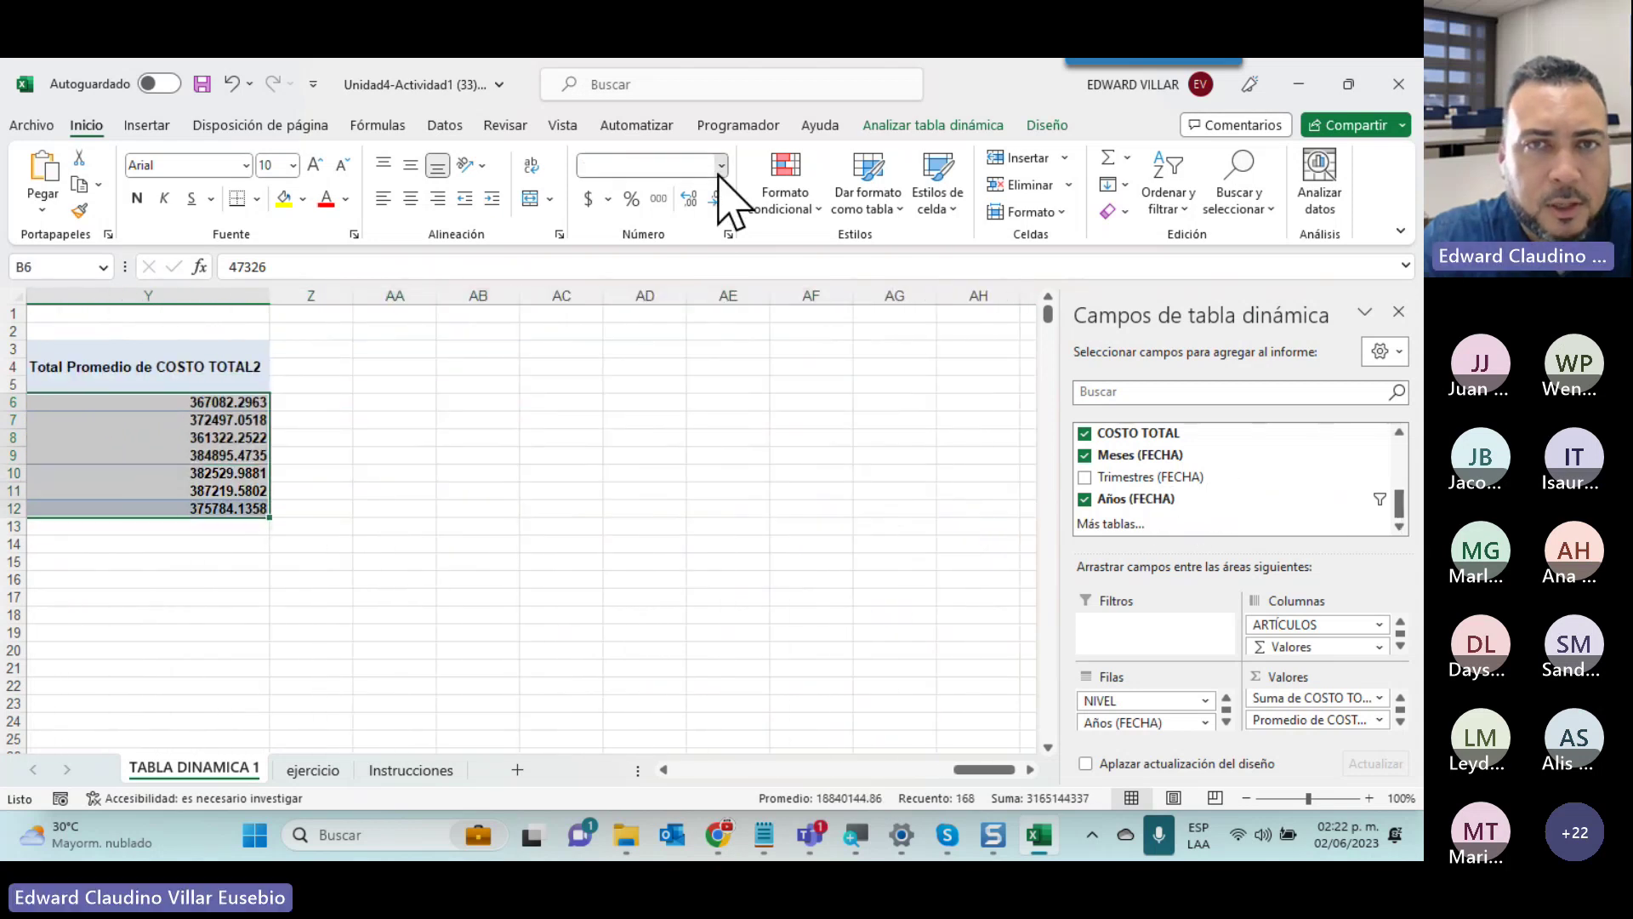
left_click(720, 167)
left_click(706, 314)
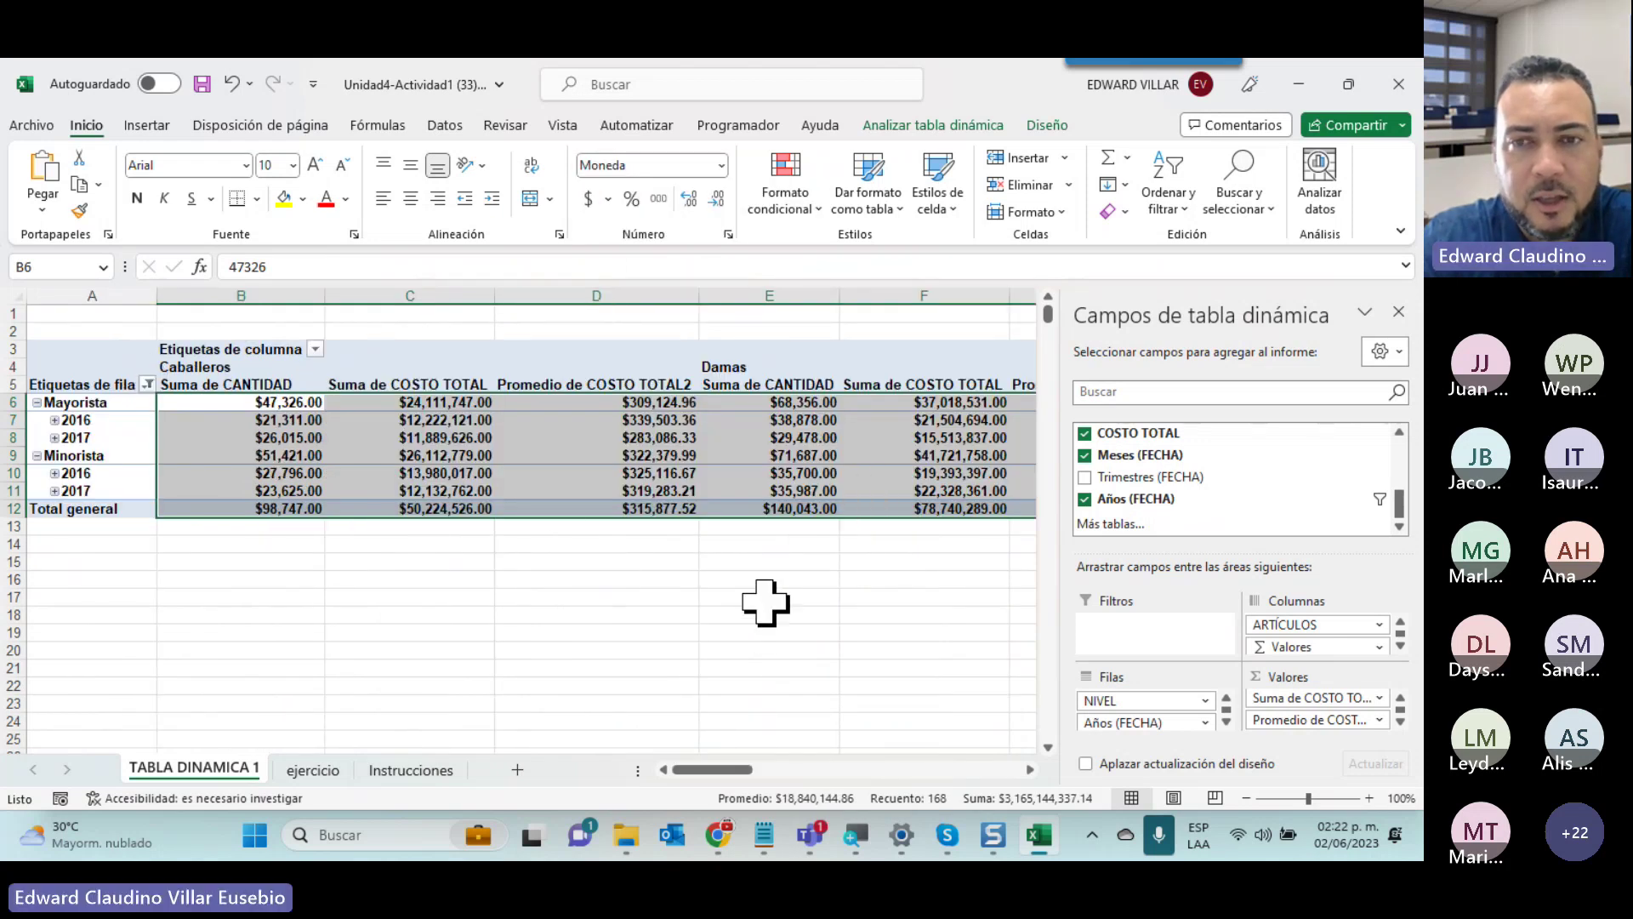
Add CIUDAD as a report filter above the pivot table
scroll(1157, 477, "up", 2)
scroll(1170, 511, "up", 1)
scroll(1165, 515, "up", 1)
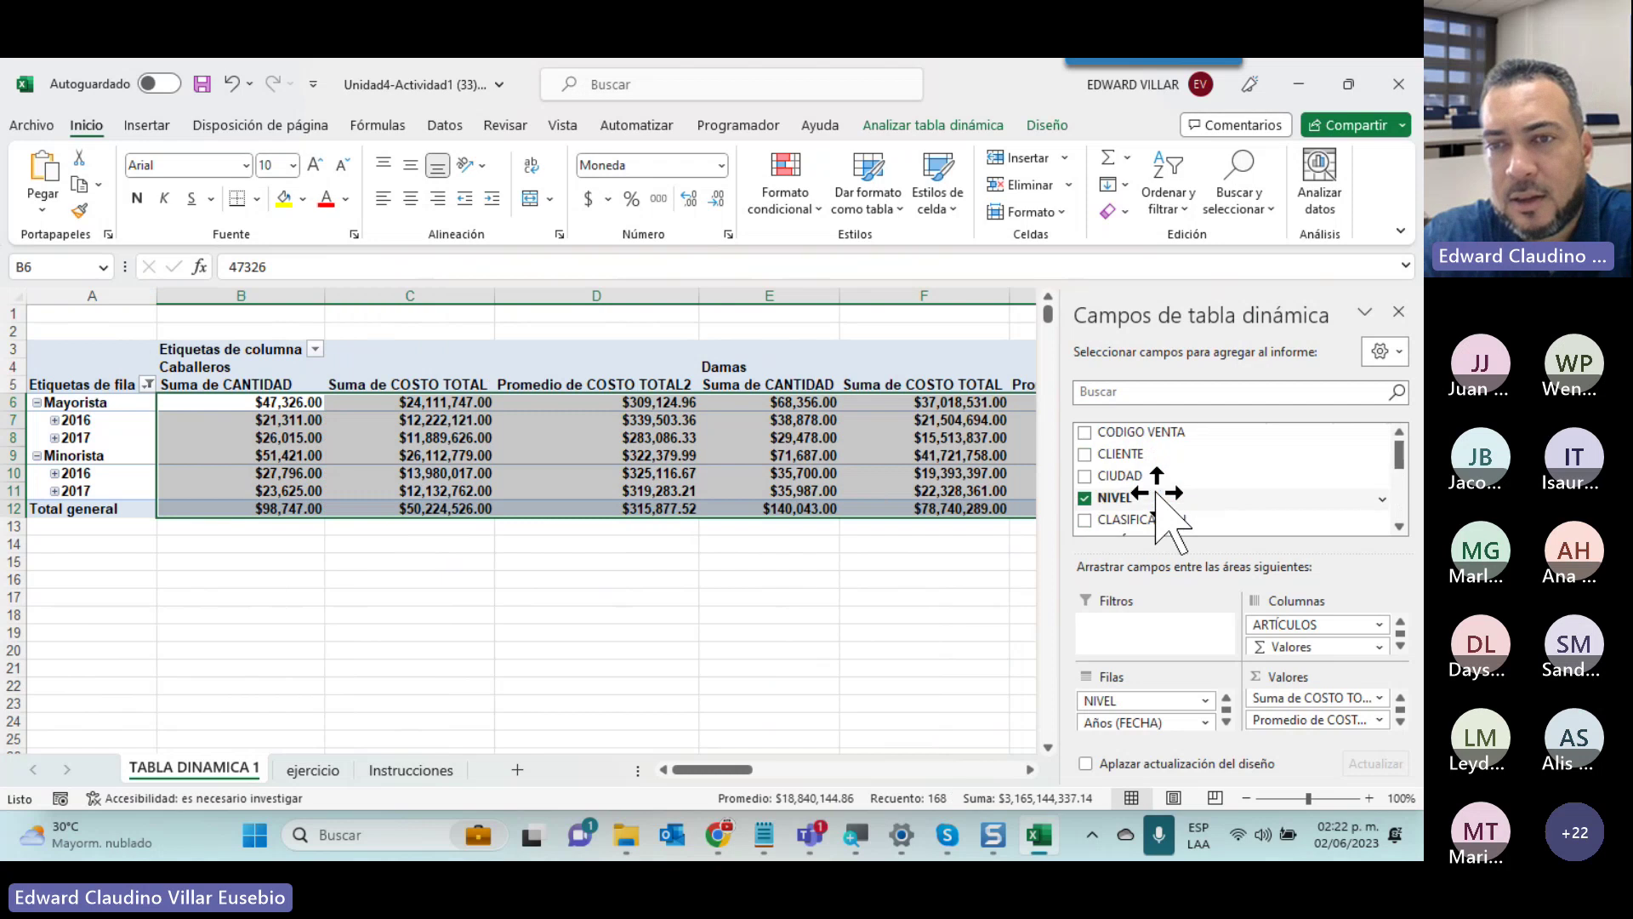
mouse_move(1157, 495)
left_mouse_down()
mouse_move(1179, 464)
mouse_move(1206, 657)
mouse_move(1131, 634)
left_mouse_up()
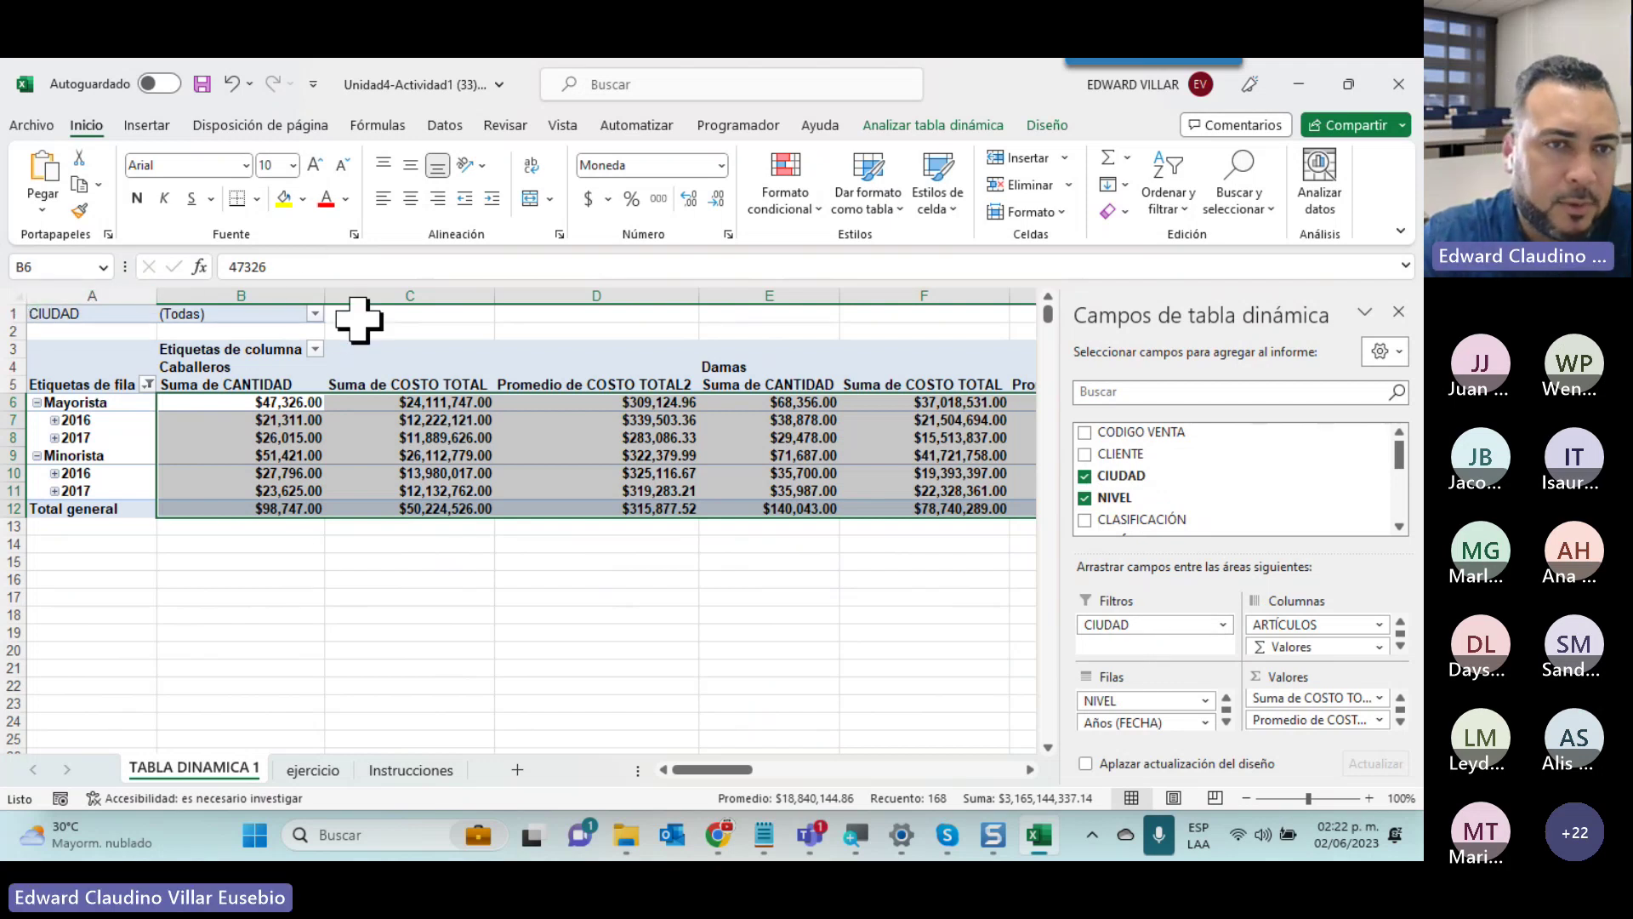
Limit the ARTÍCULOS column labels to Caballeros and Damas only
left_click(316, 349)
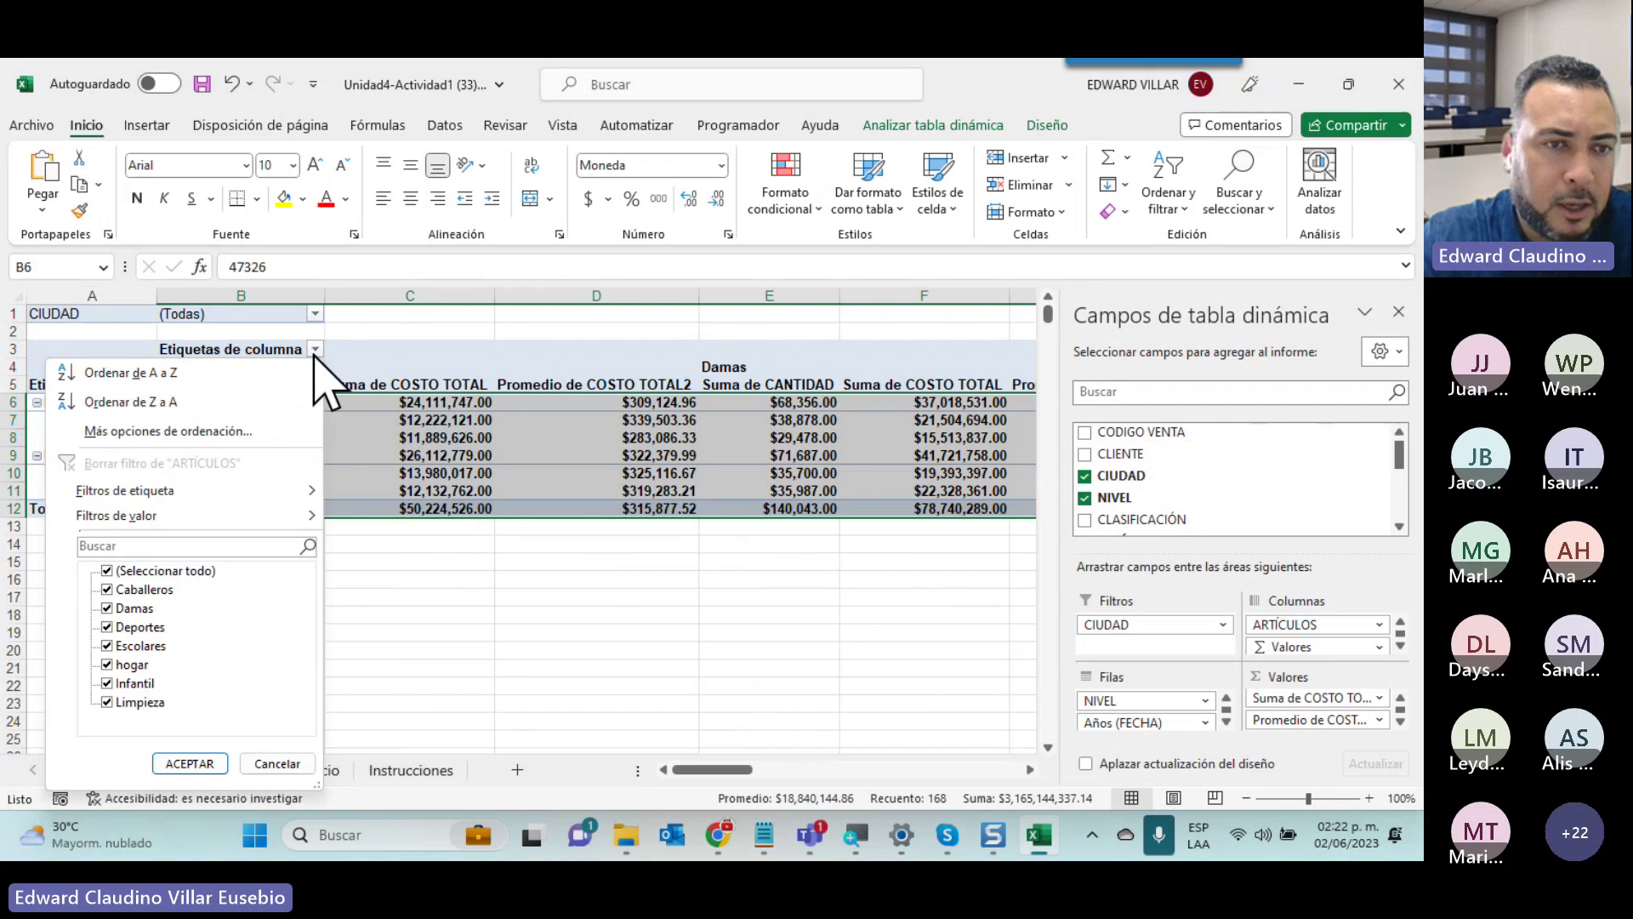
left_click(107, 571)
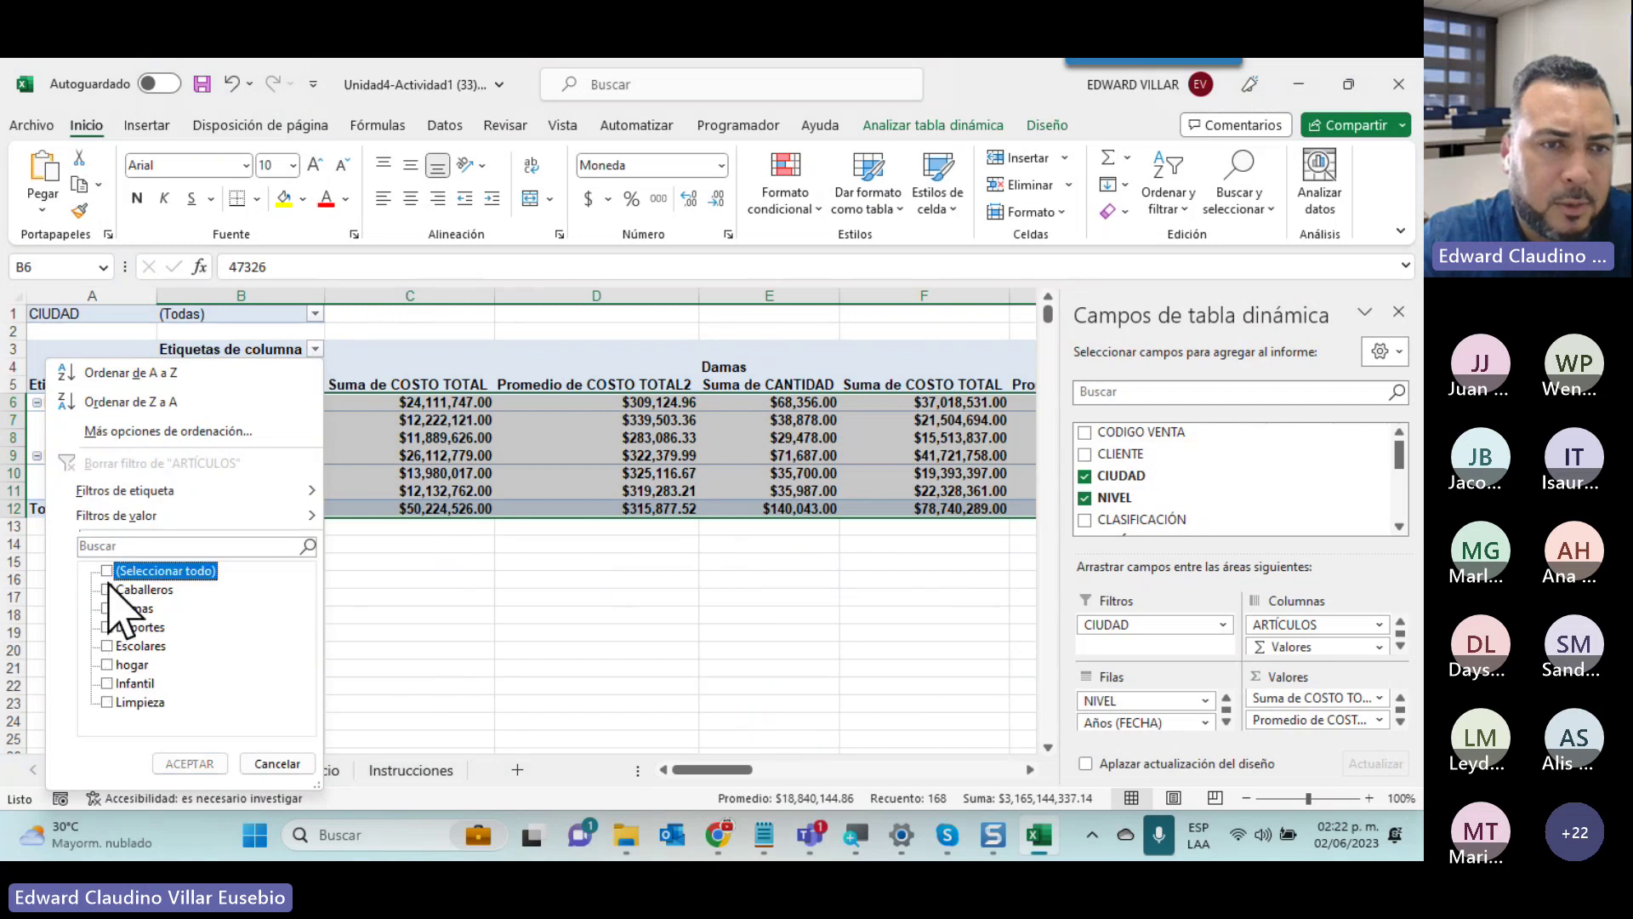
left_click(107, 590)
left_click(106, 608)
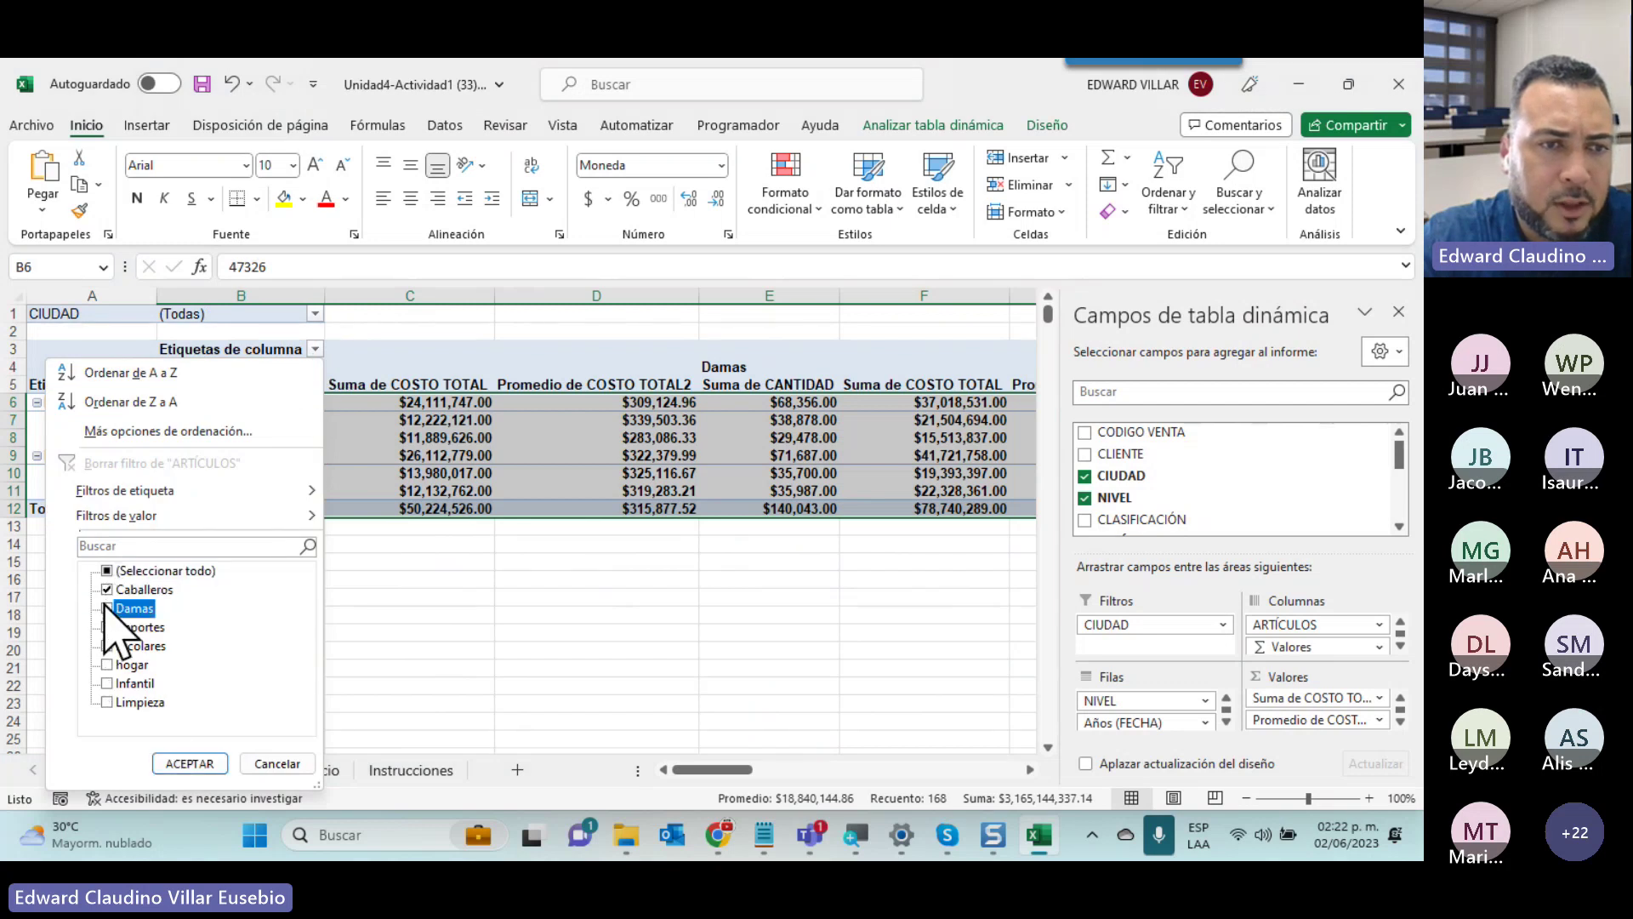
left_click(191, 763)
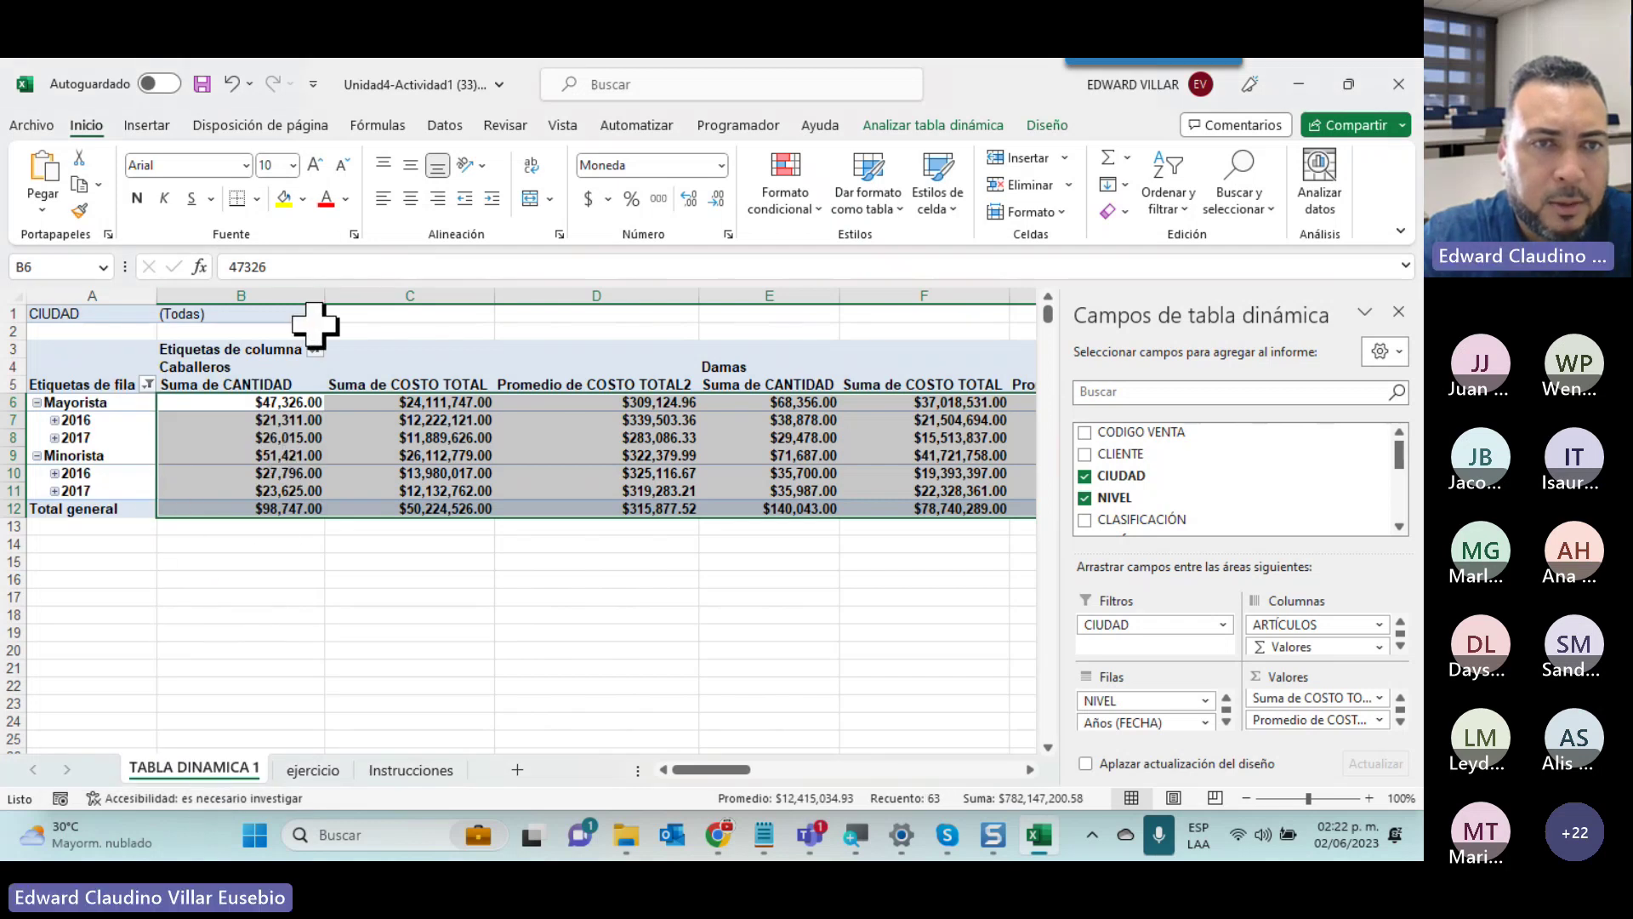
Filter the pivot by CIUDAD, first to Azua, then to Bonao
left_click(315, 294)
left_click(315, 314)
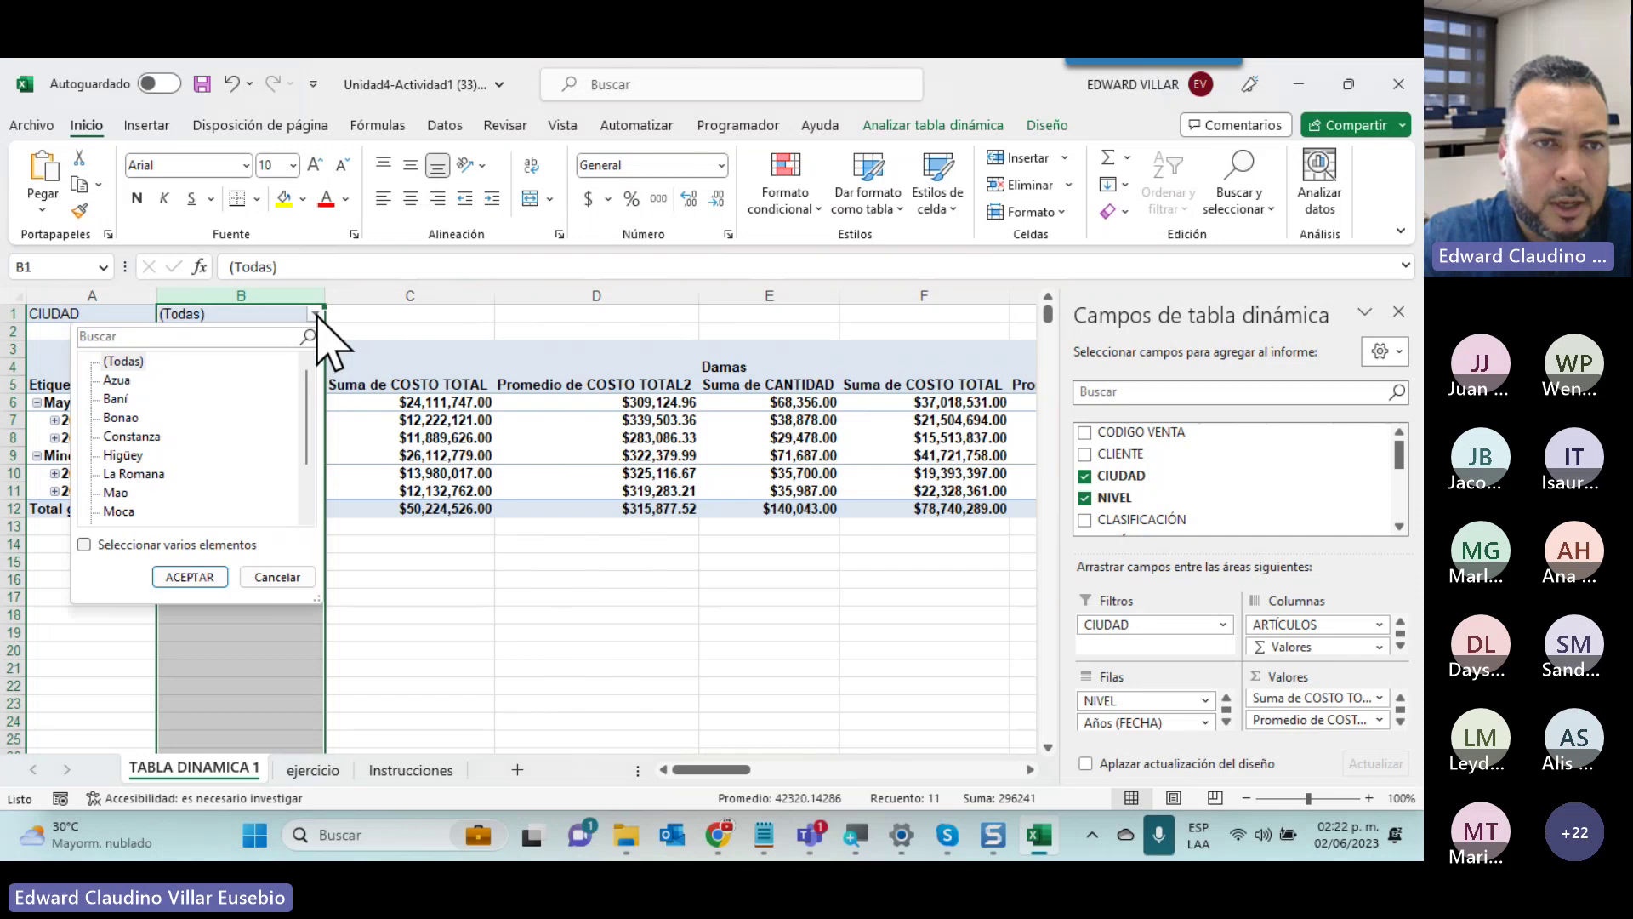
left_click(117, 381)
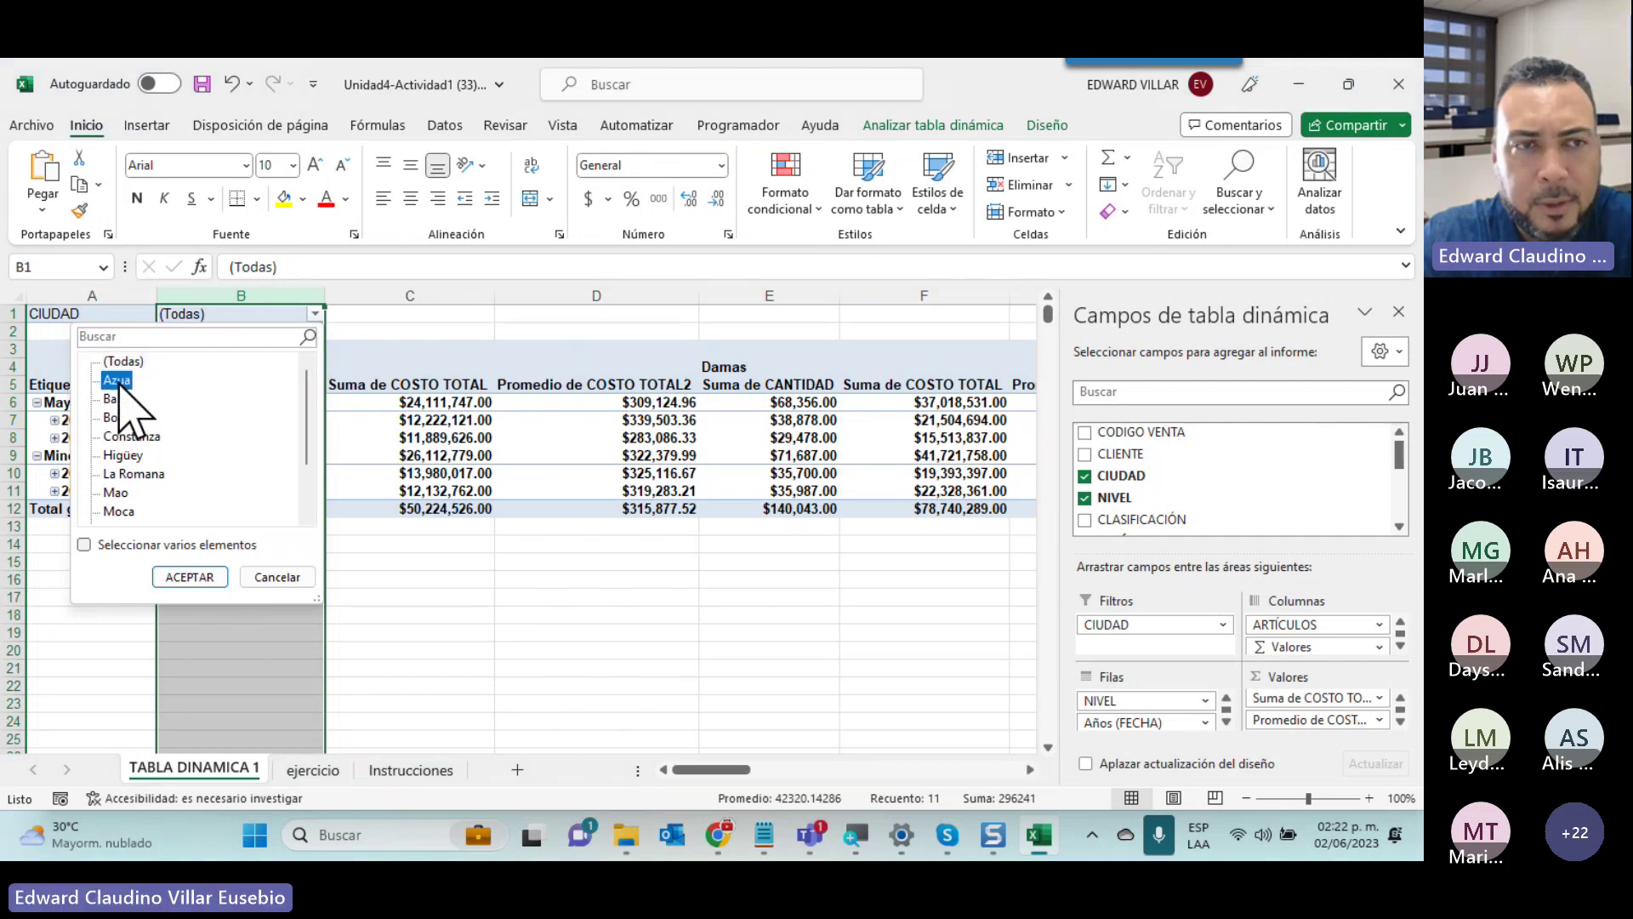
left_click(187, 577)
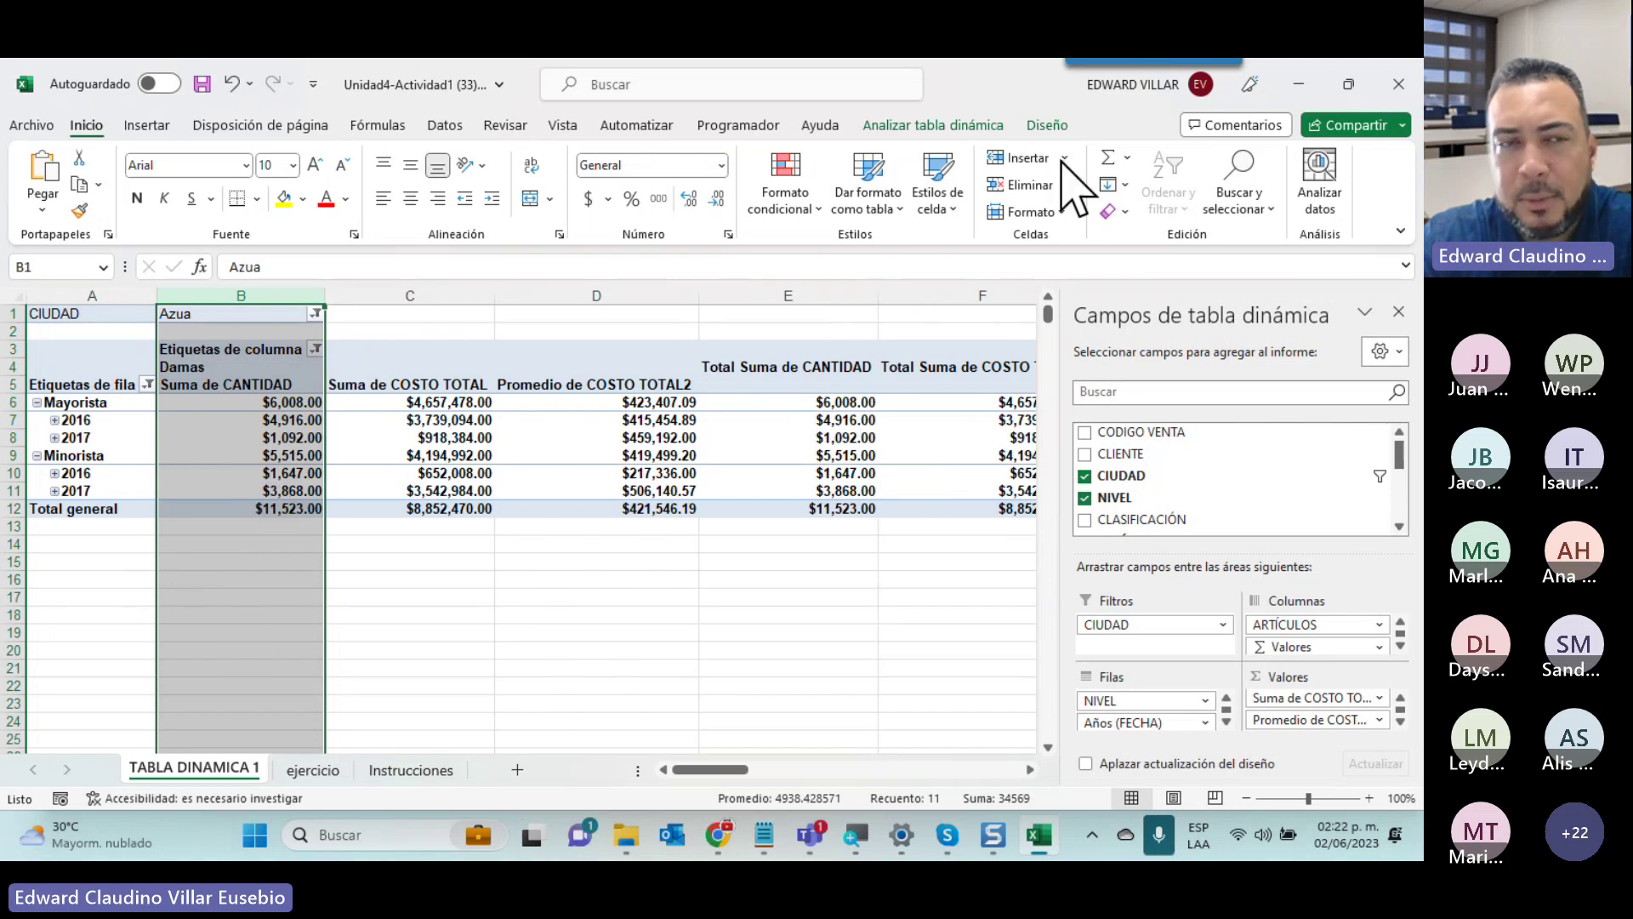
left_click(315, 313)
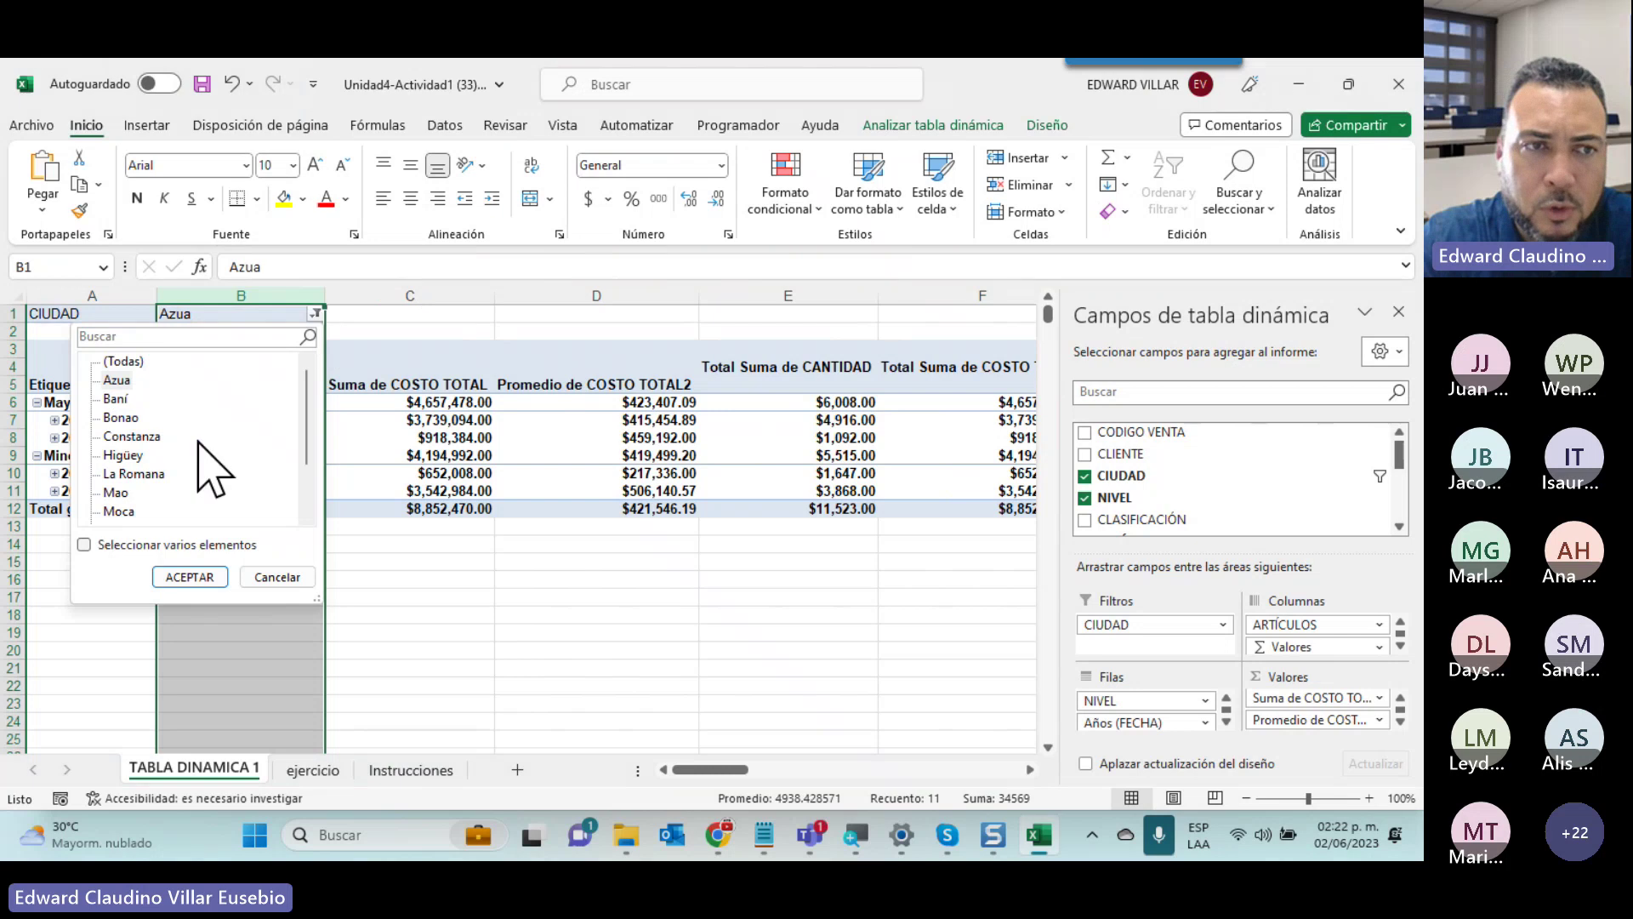
left_click(120, 417)
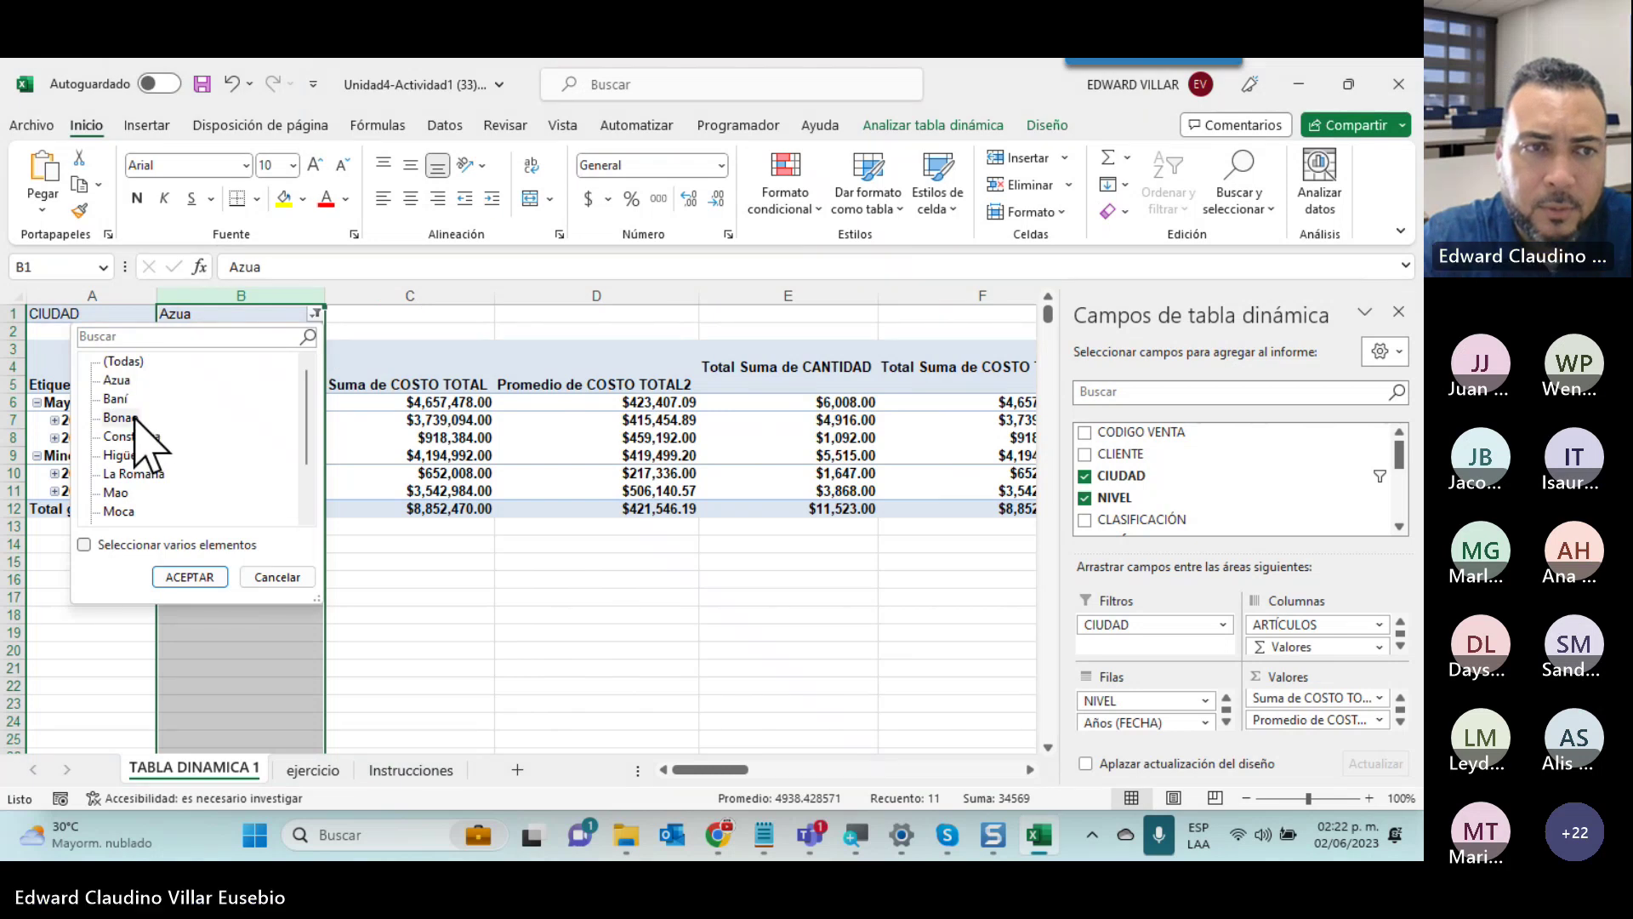
left_click(189, 577)
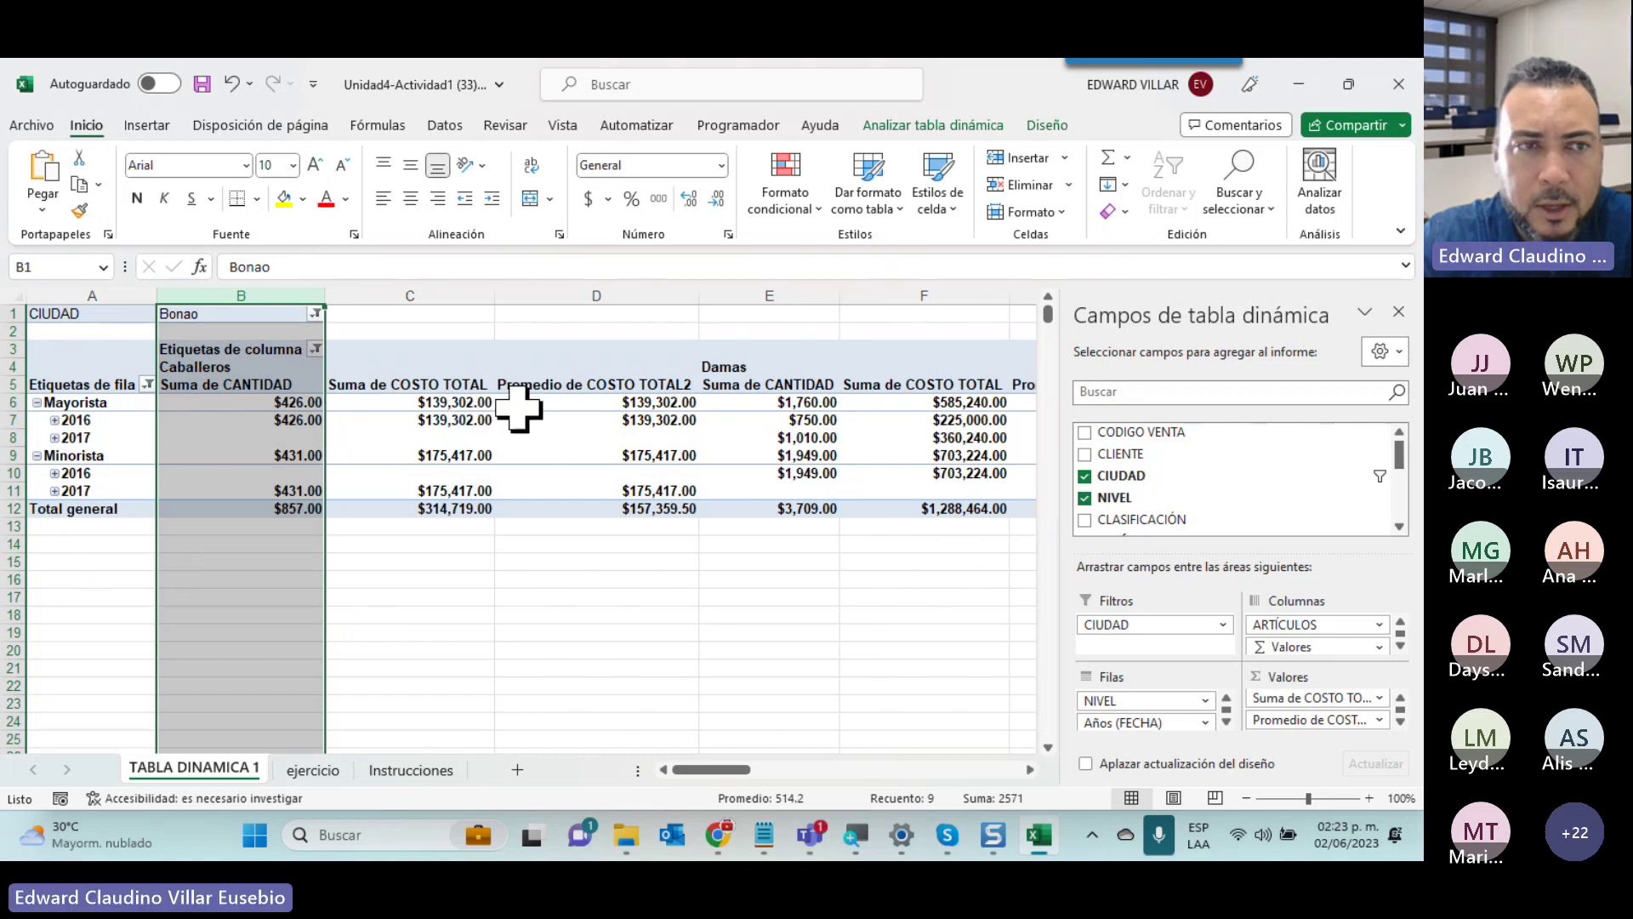
Set the CIUDAD filter to several cities and expand Mayorista 2016 into months
left_click(315, 313)
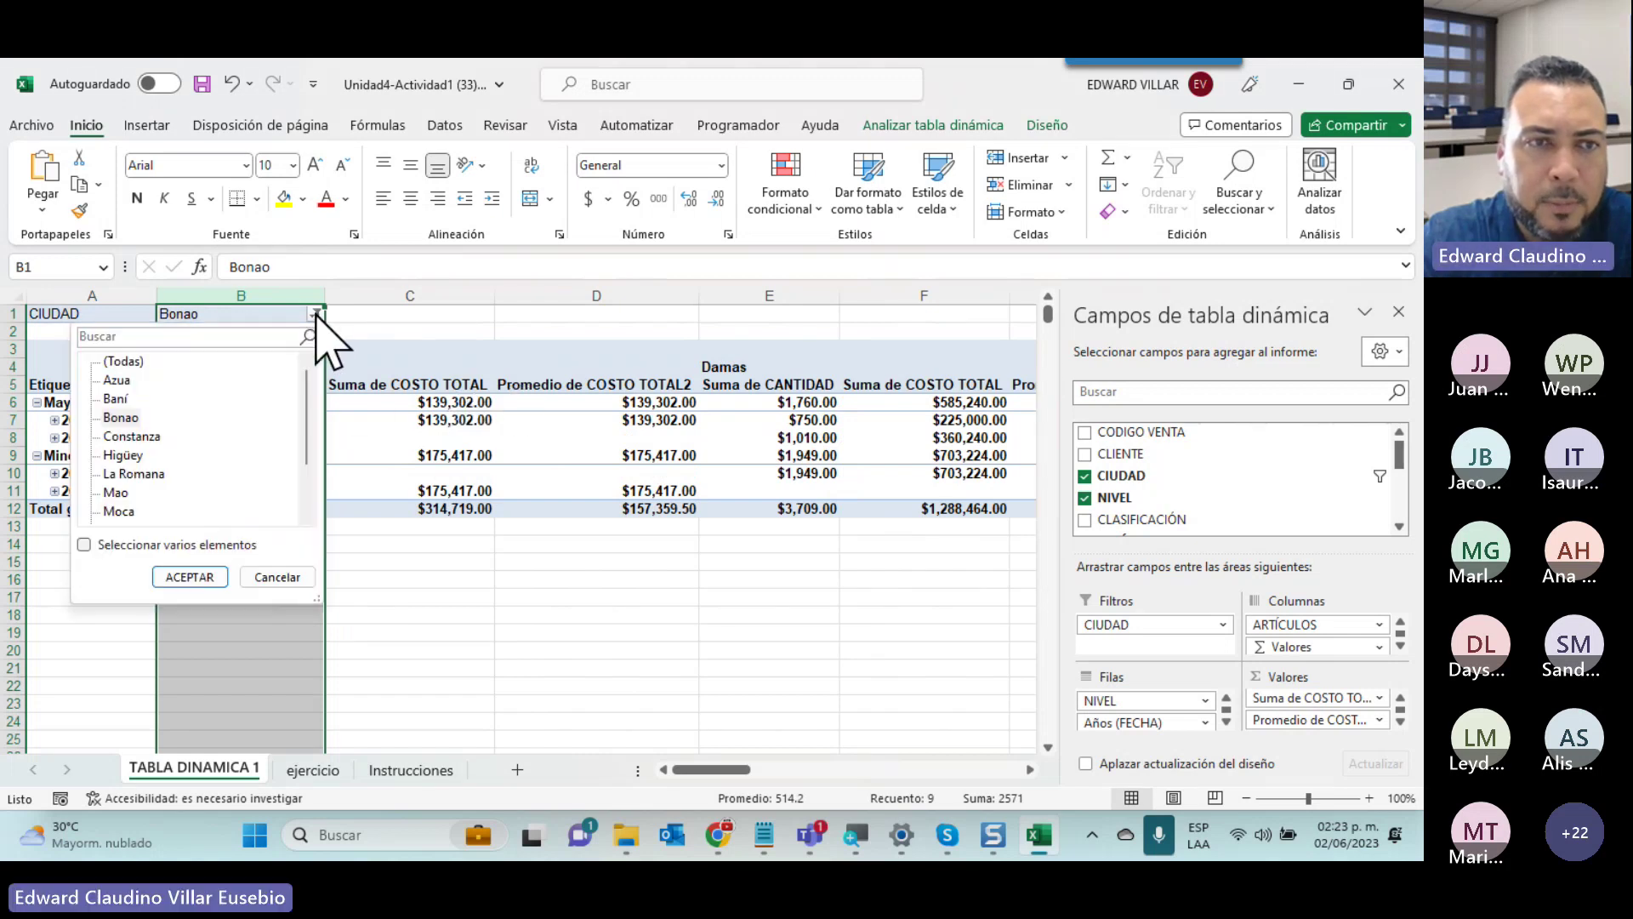
left_click(126, 545)
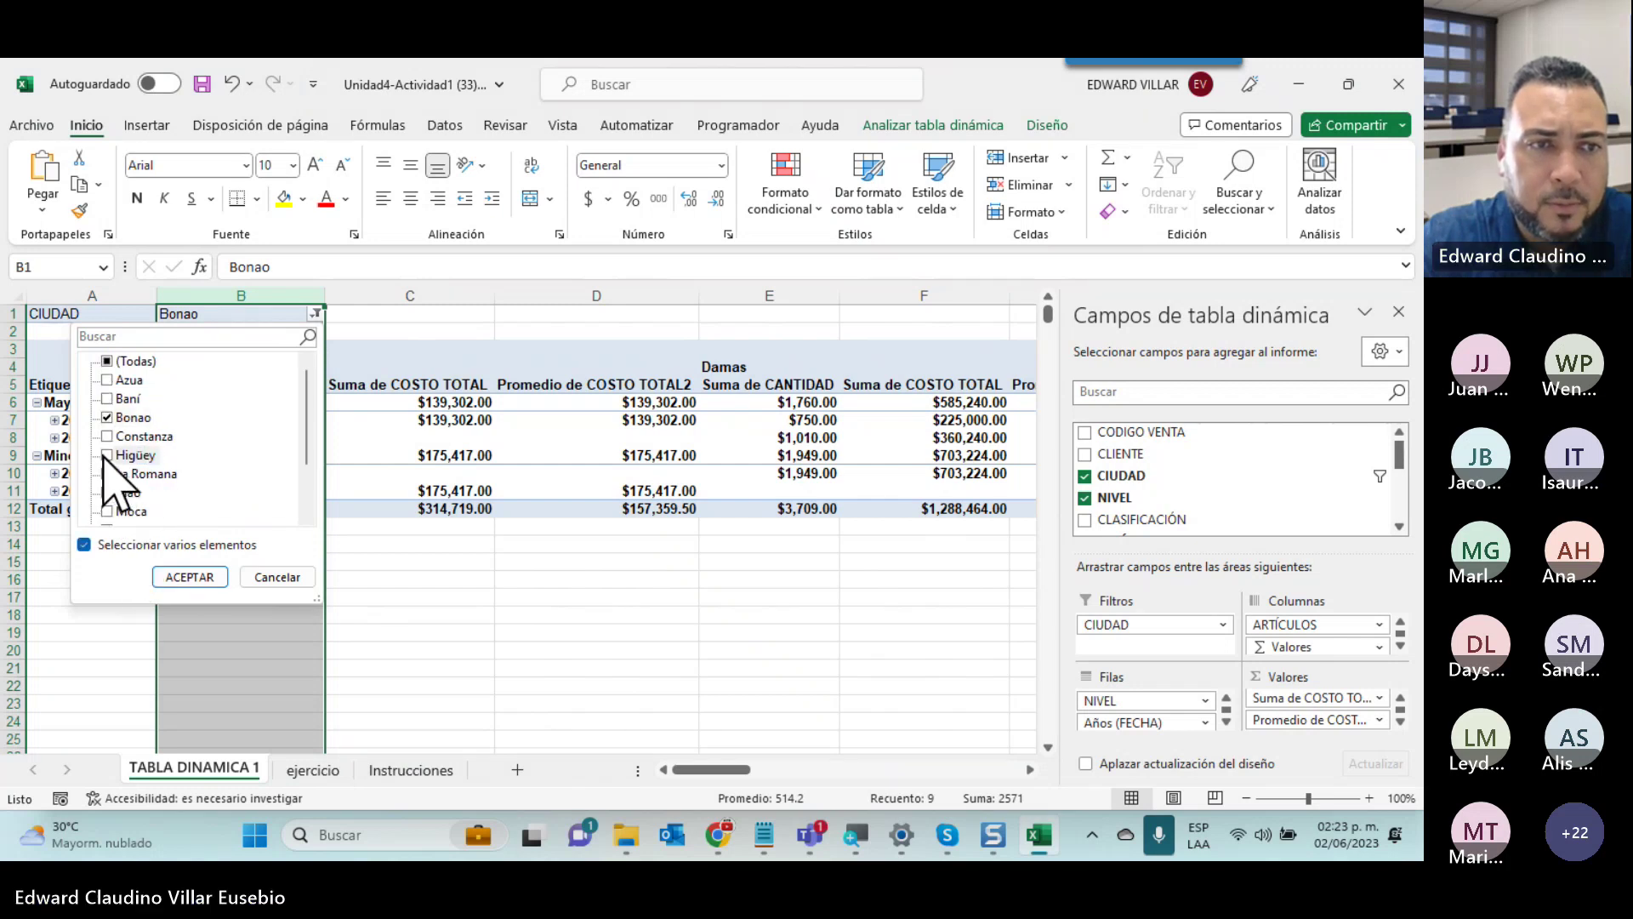
left_click(185, 577)
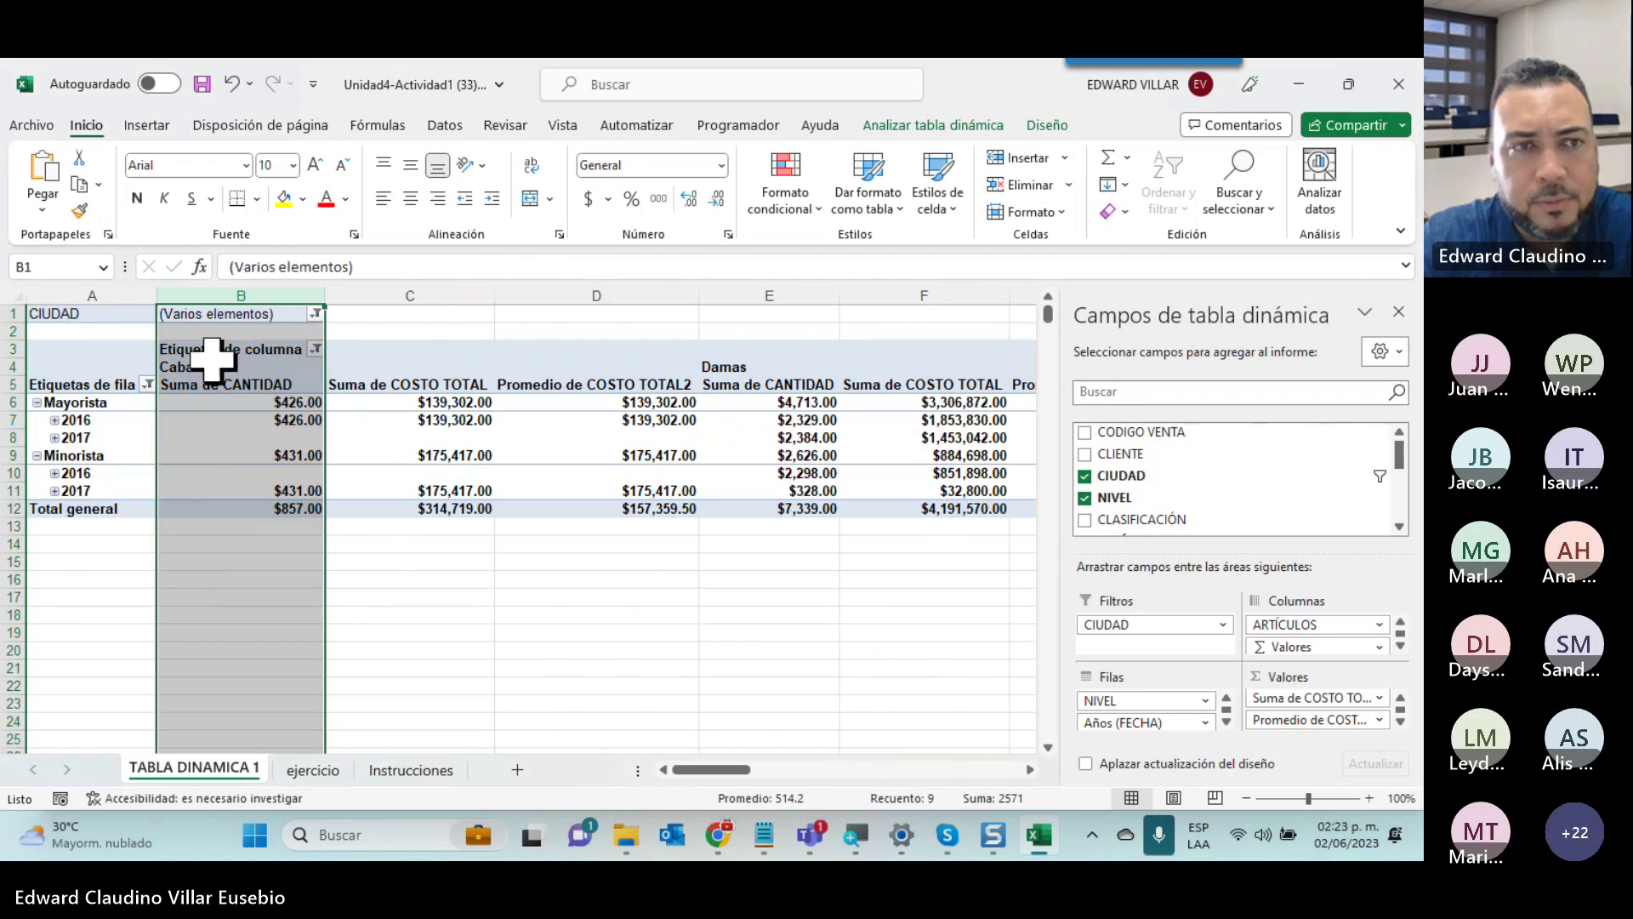
left_click(55, 420)
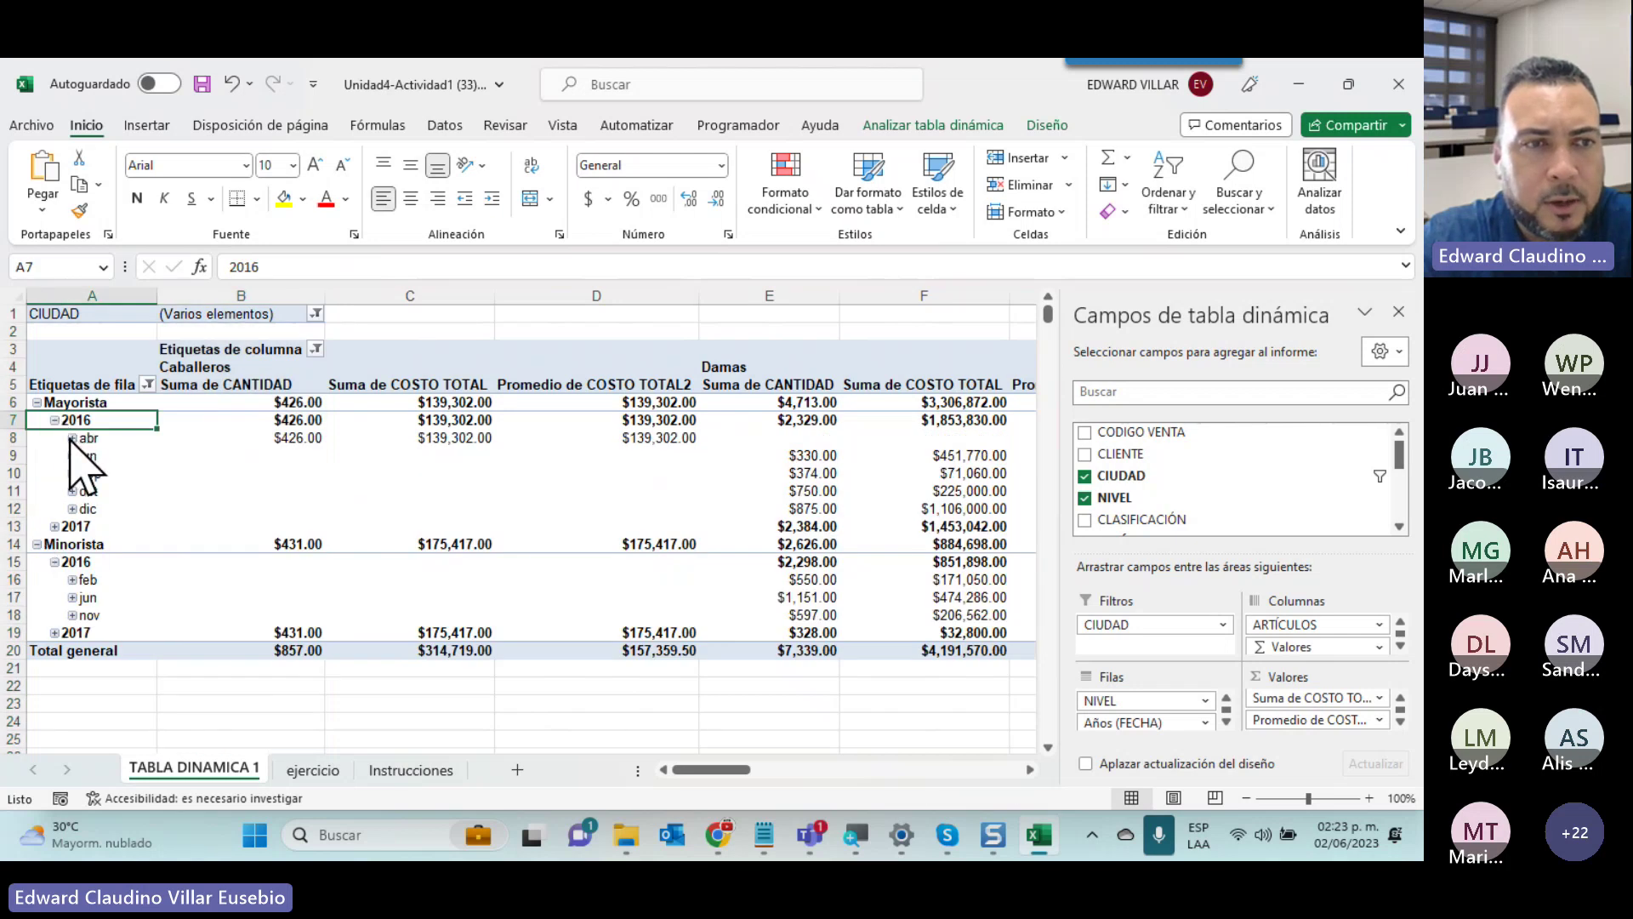
Expand April, June and September into their daily dates
left_click(73, 438)
left_click(72, 473)
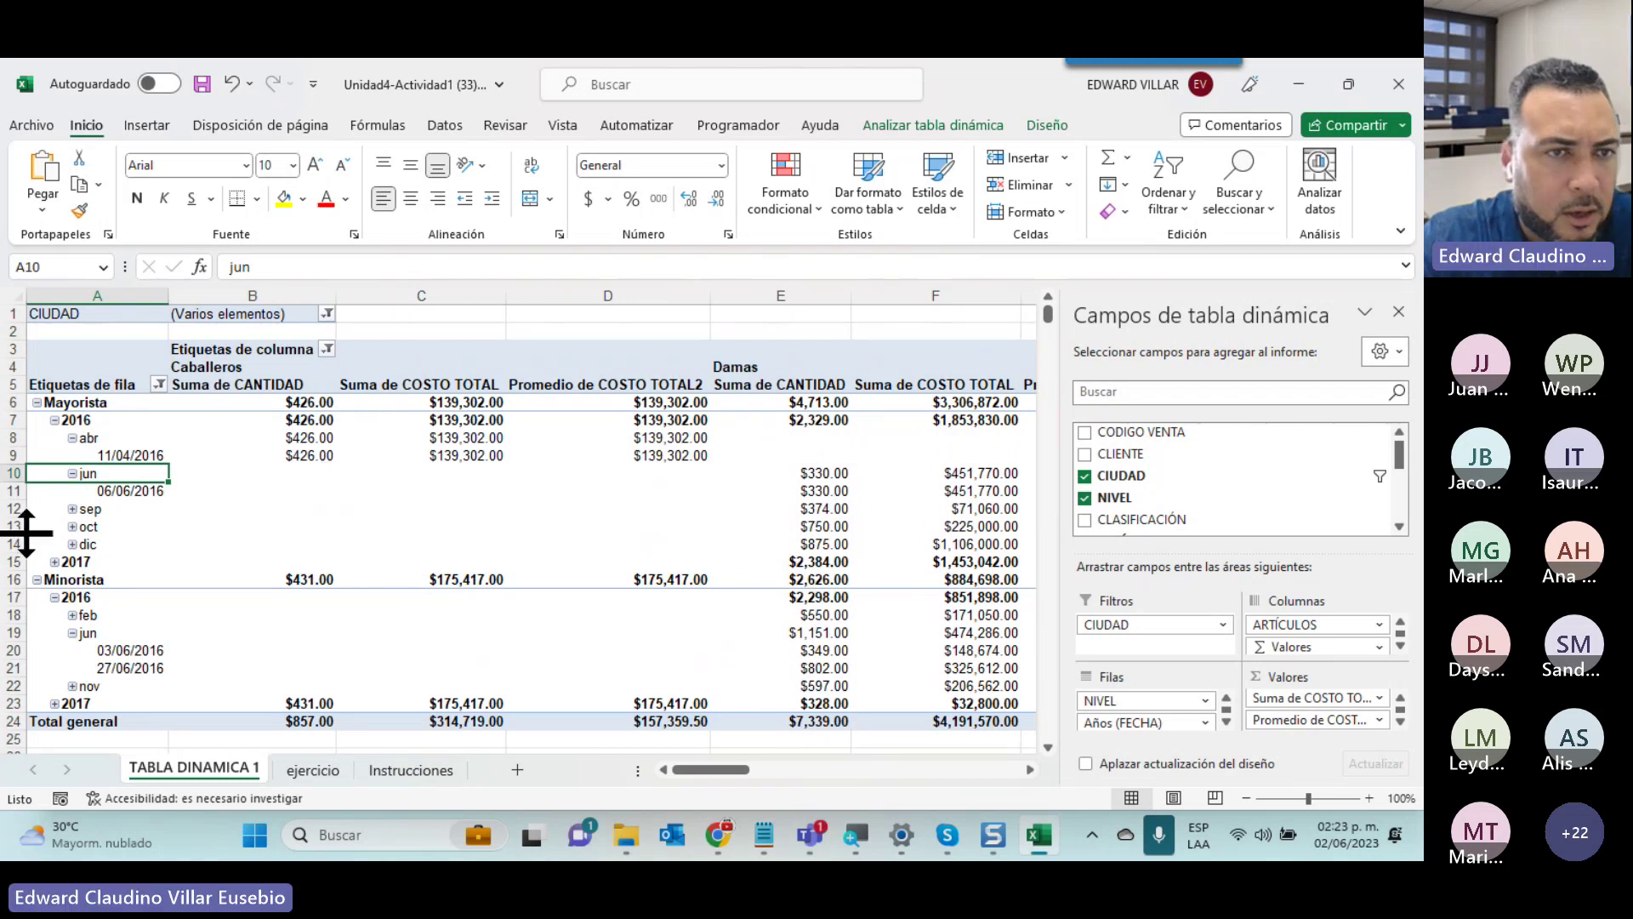
left_click(327, 350)
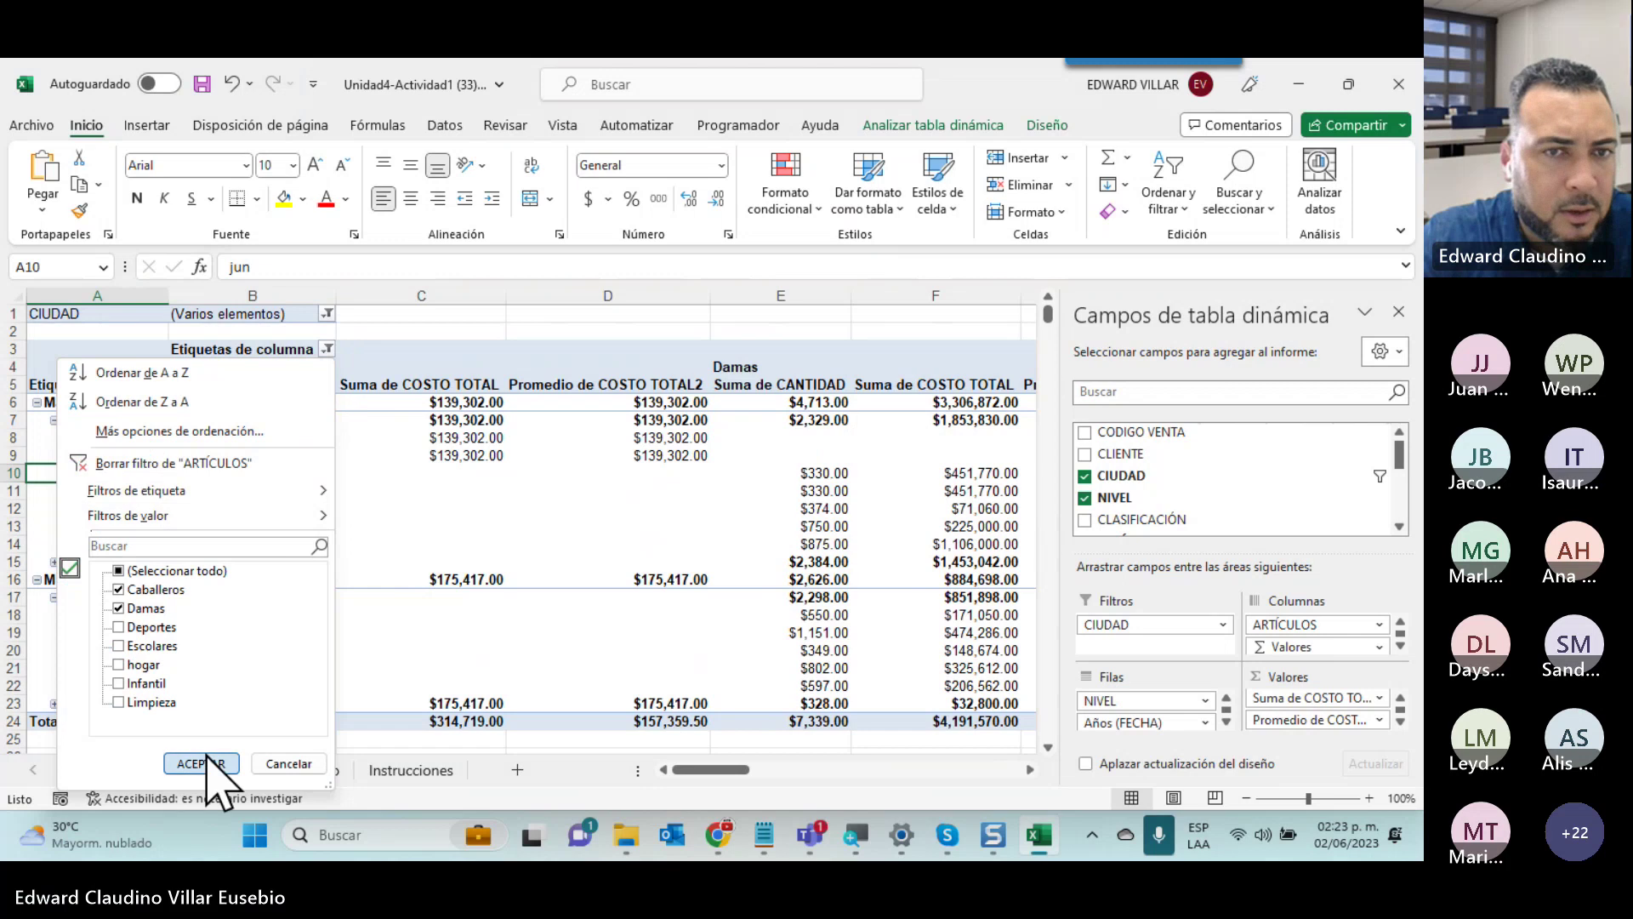
left_click(204, 764)
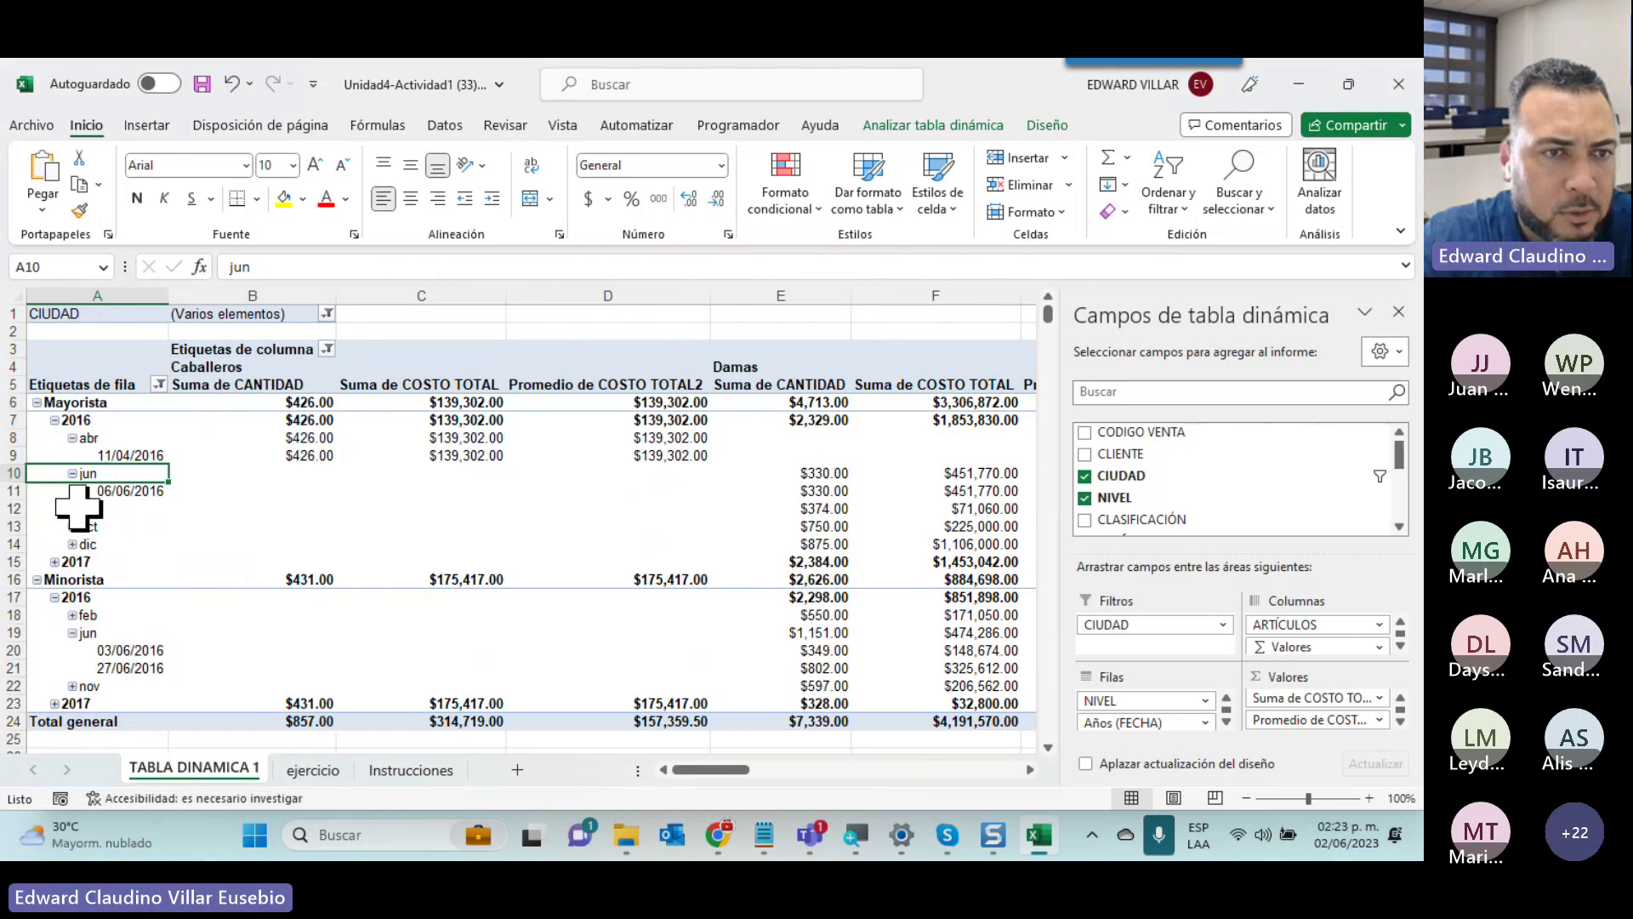
left_click(73, 508)
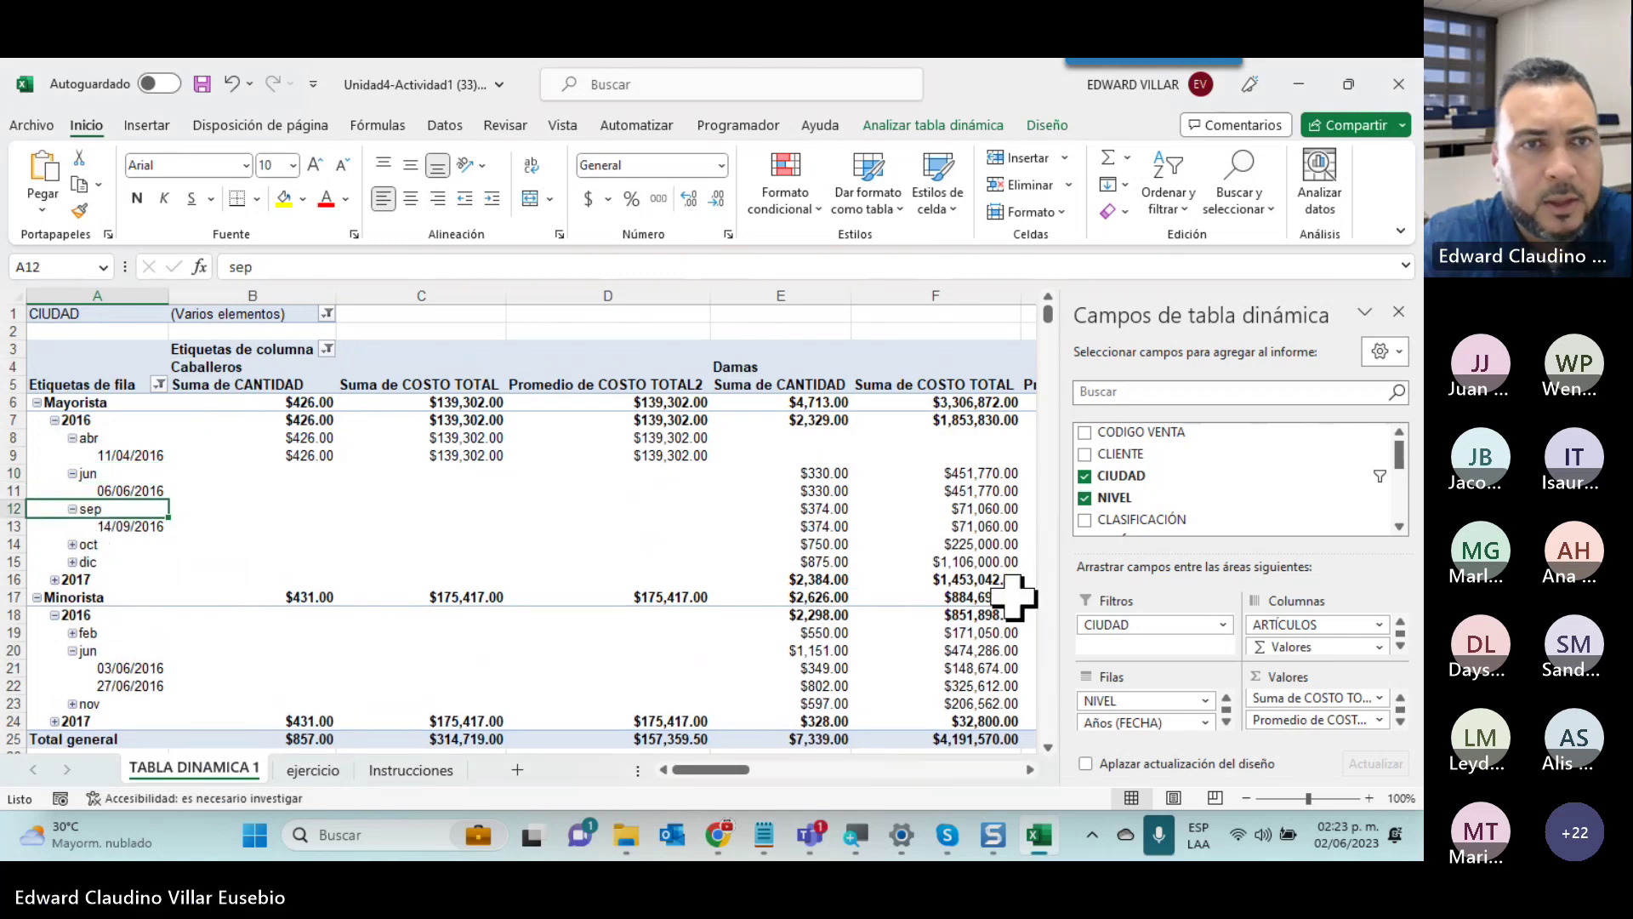
scroll(718, 513, "down", 3)
scroll(547, 583, "up", 3)
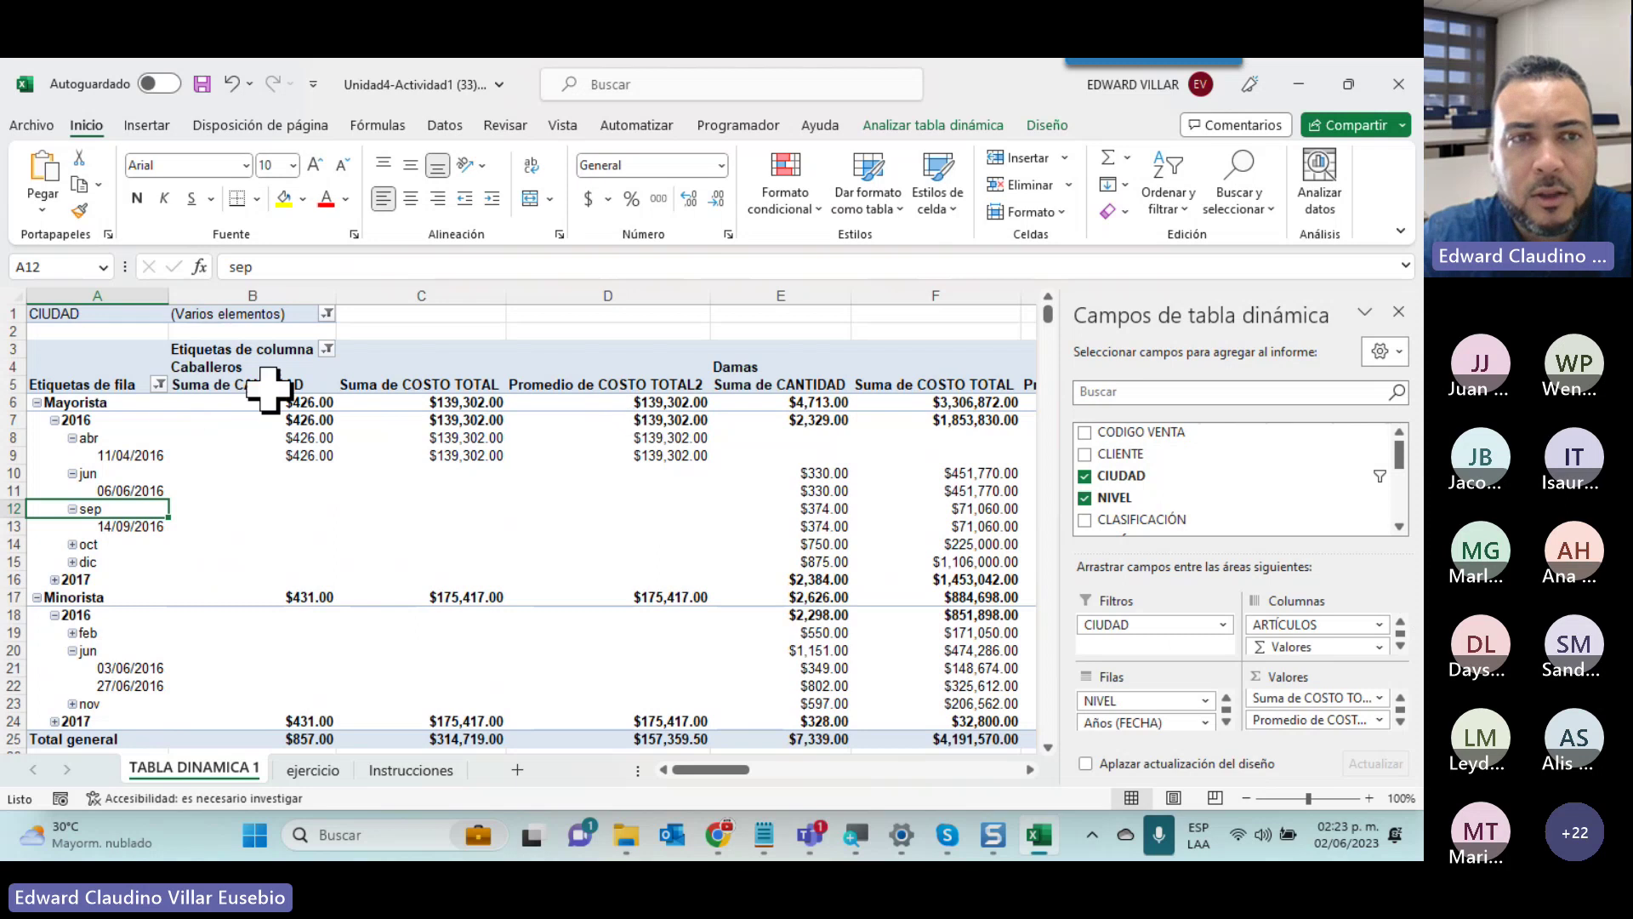
Reset the CIUDAD filter to (Todas) and collapse the dates back to NIVEL and year totals
left_click(158, 384)
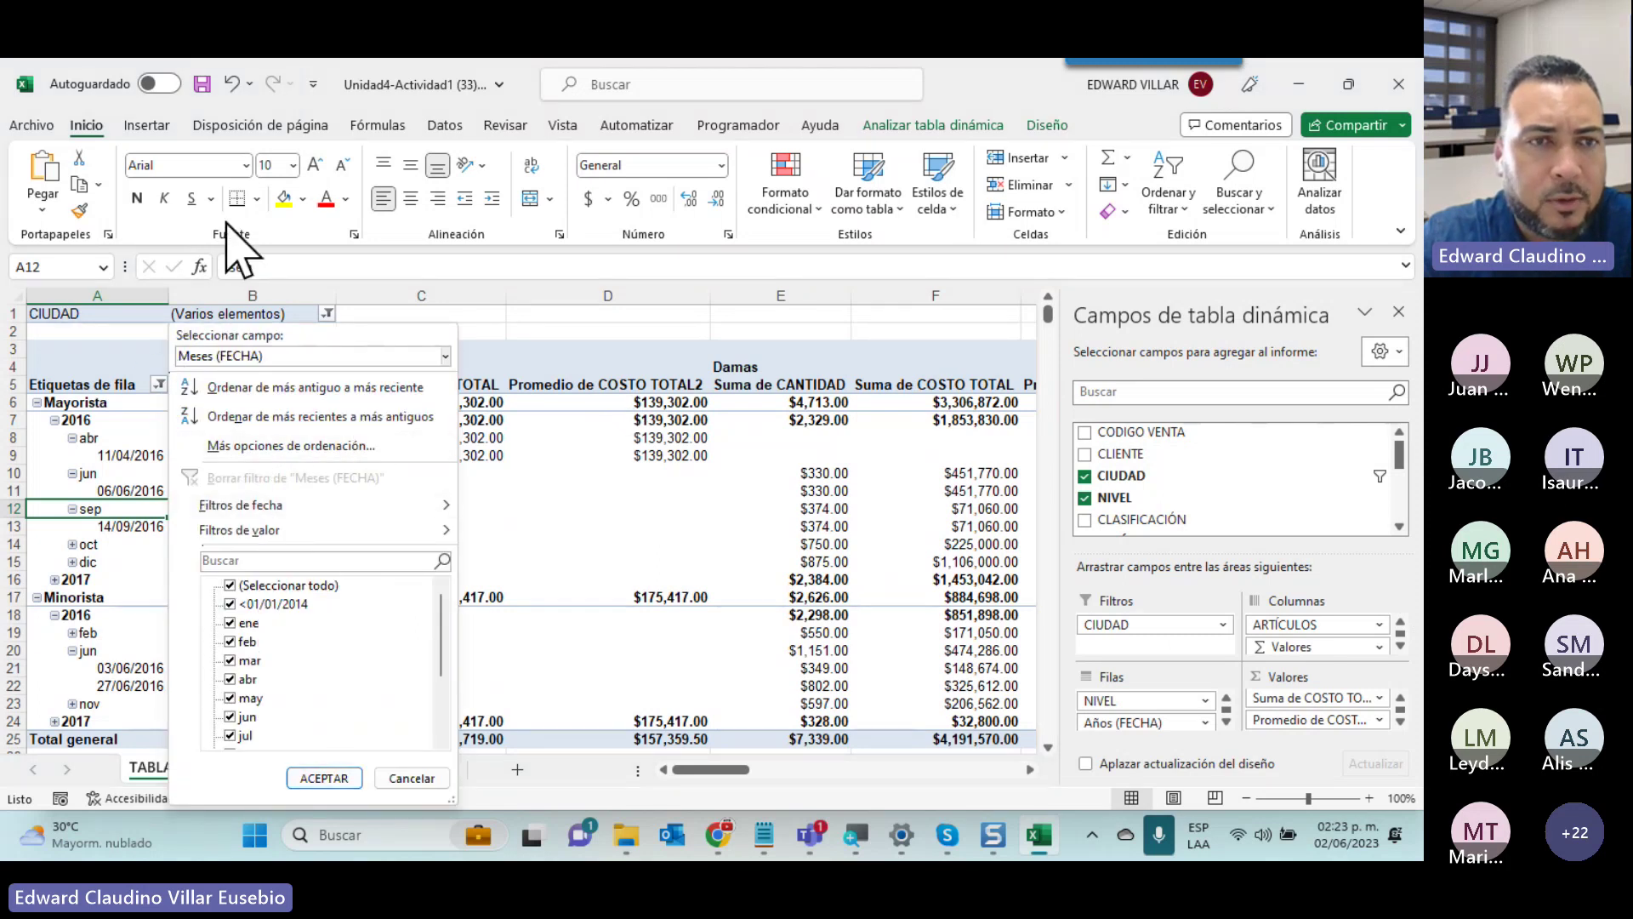
left_click(361, 311)
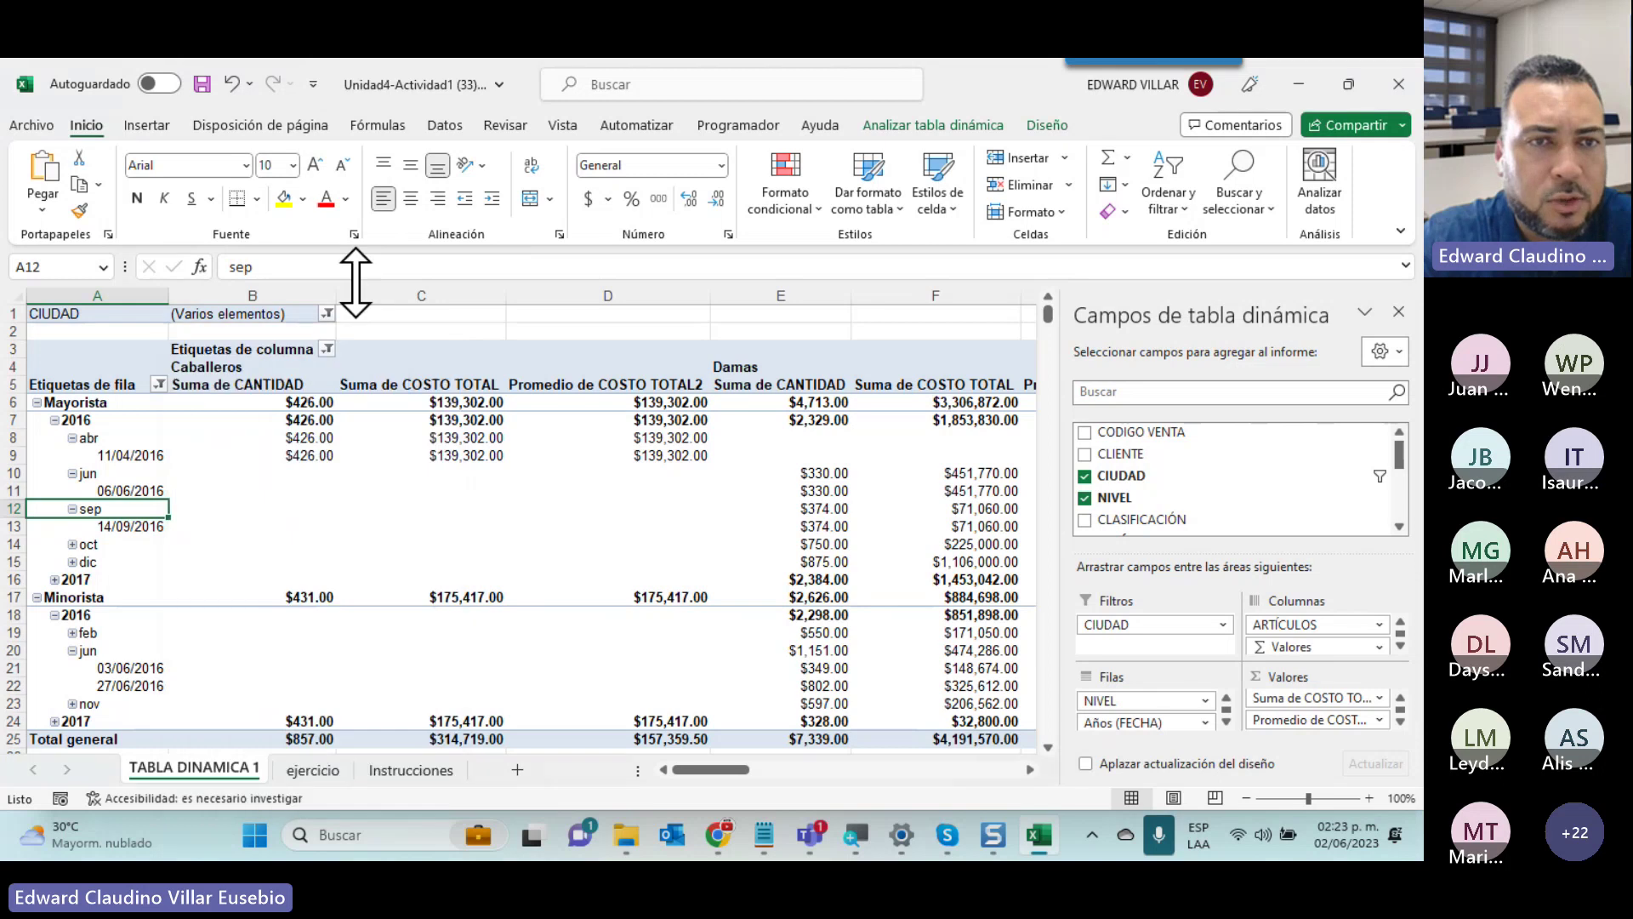
left_click(327, 349)
key("Escape")
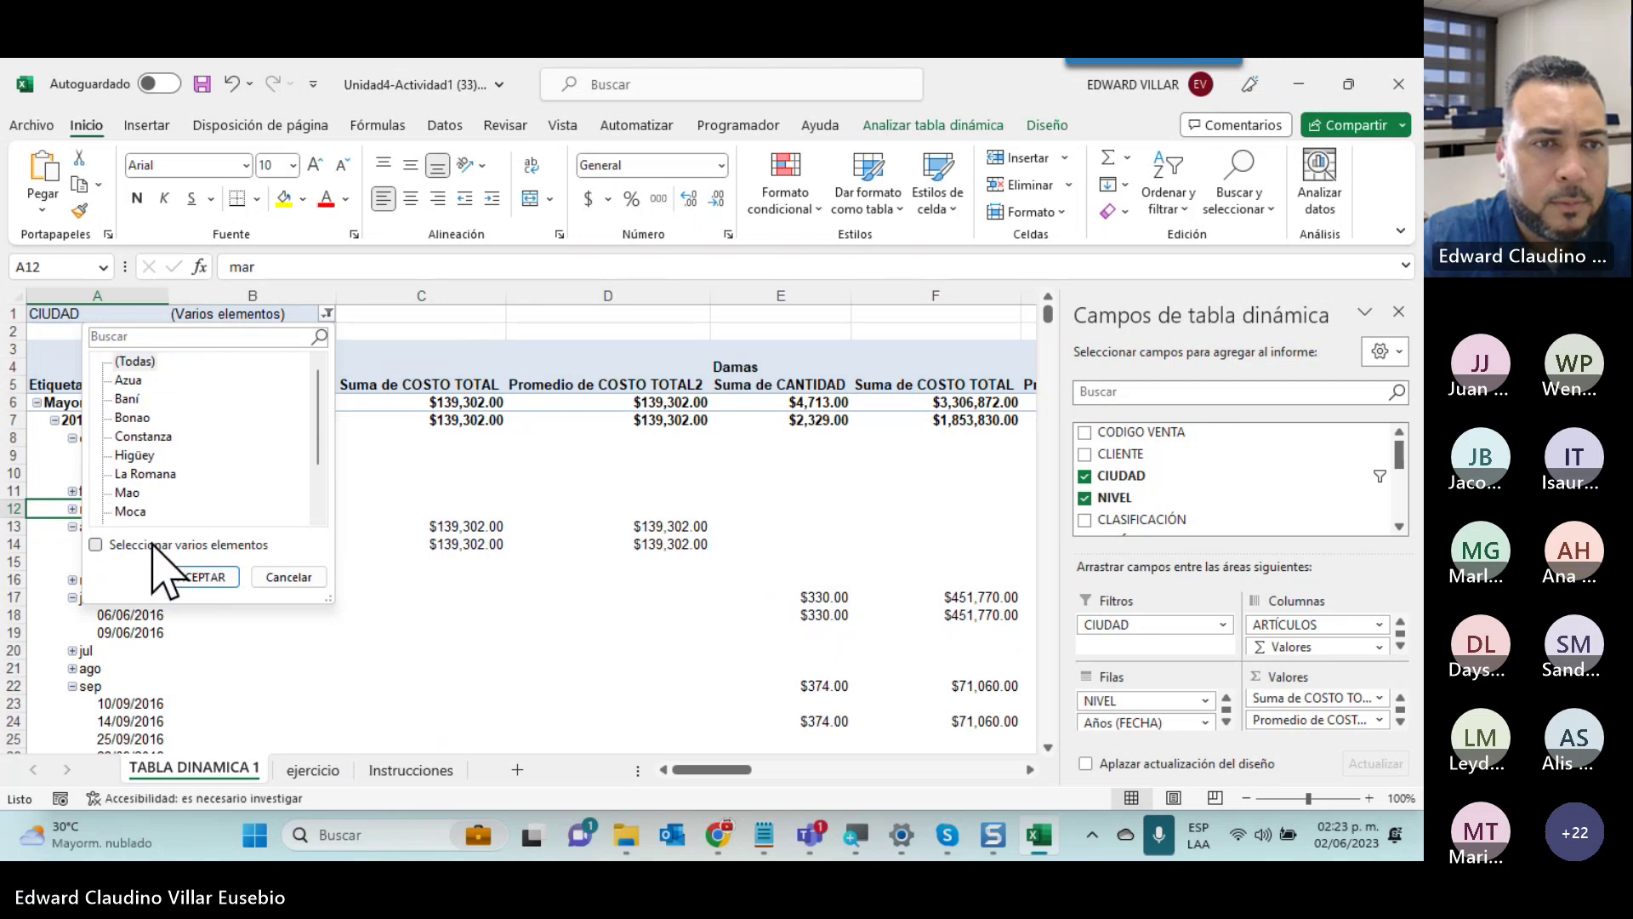
left_click(208, 577)
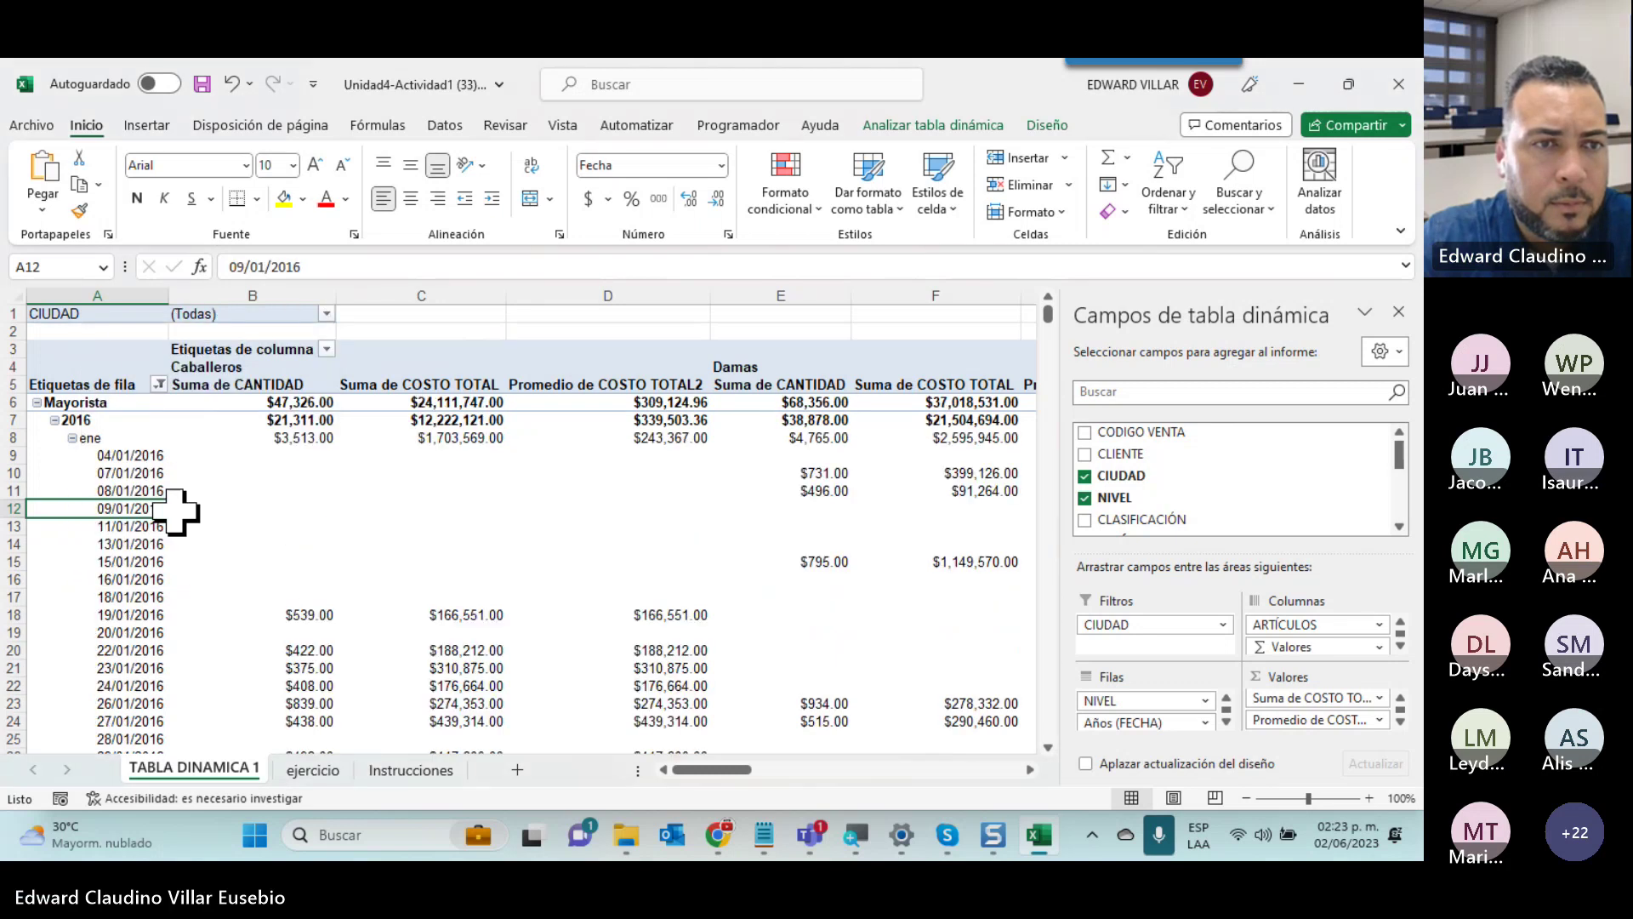
left_click(54, 420)
left_click(927, 667)
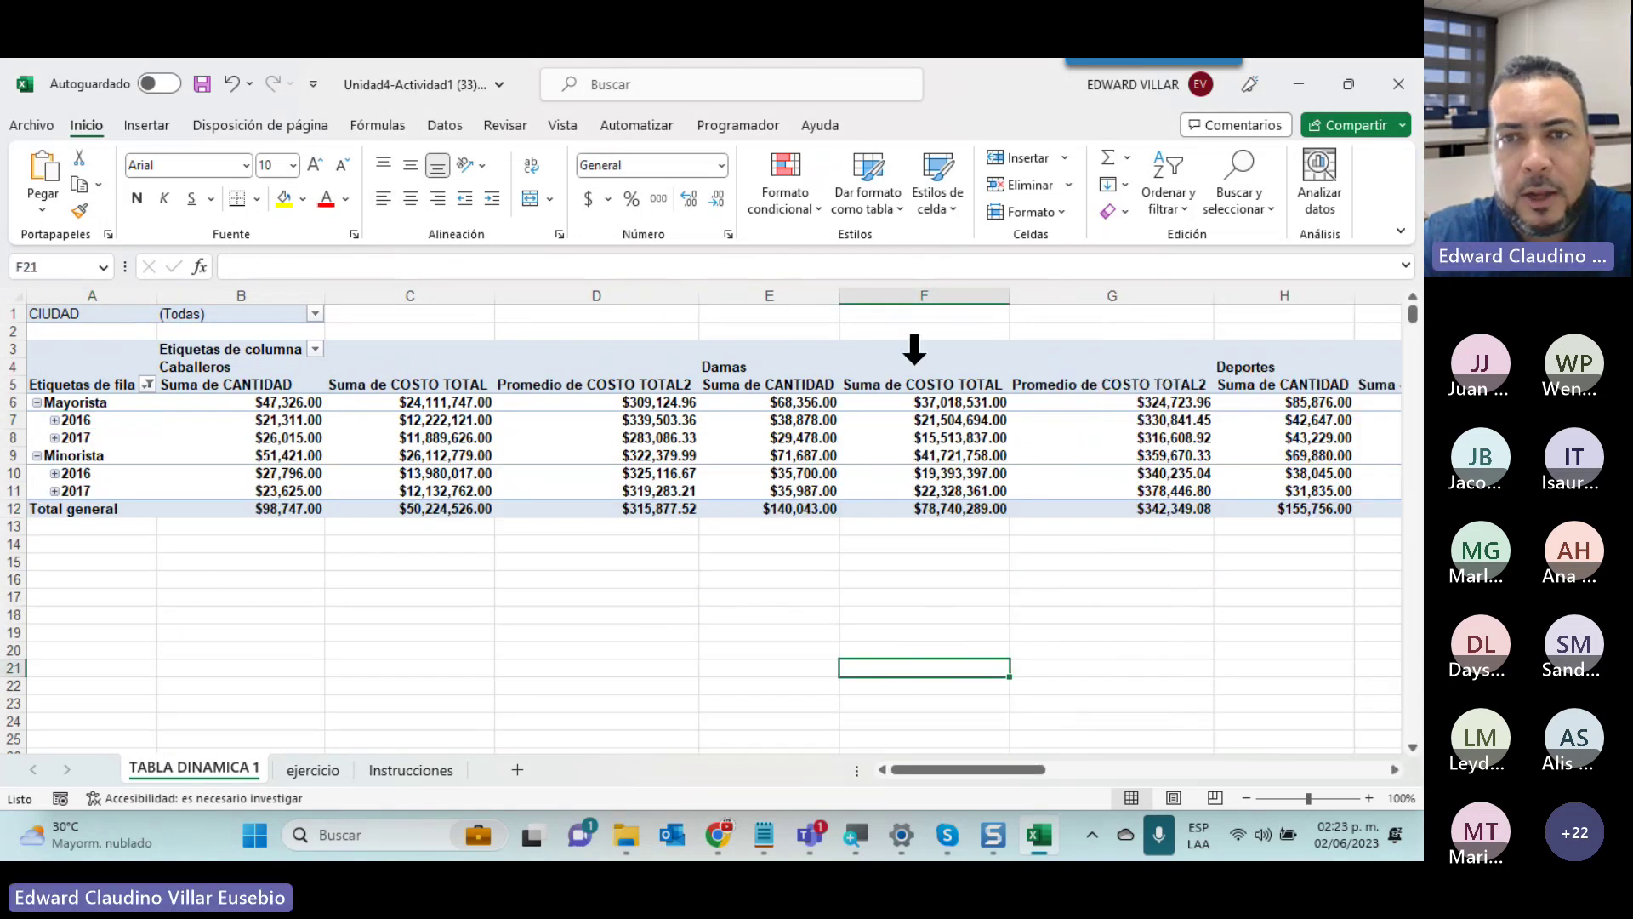
left_click(672, 437)
Give the pivot table a lavender style with Filas con bandas enabled
left_click(1033, 122)
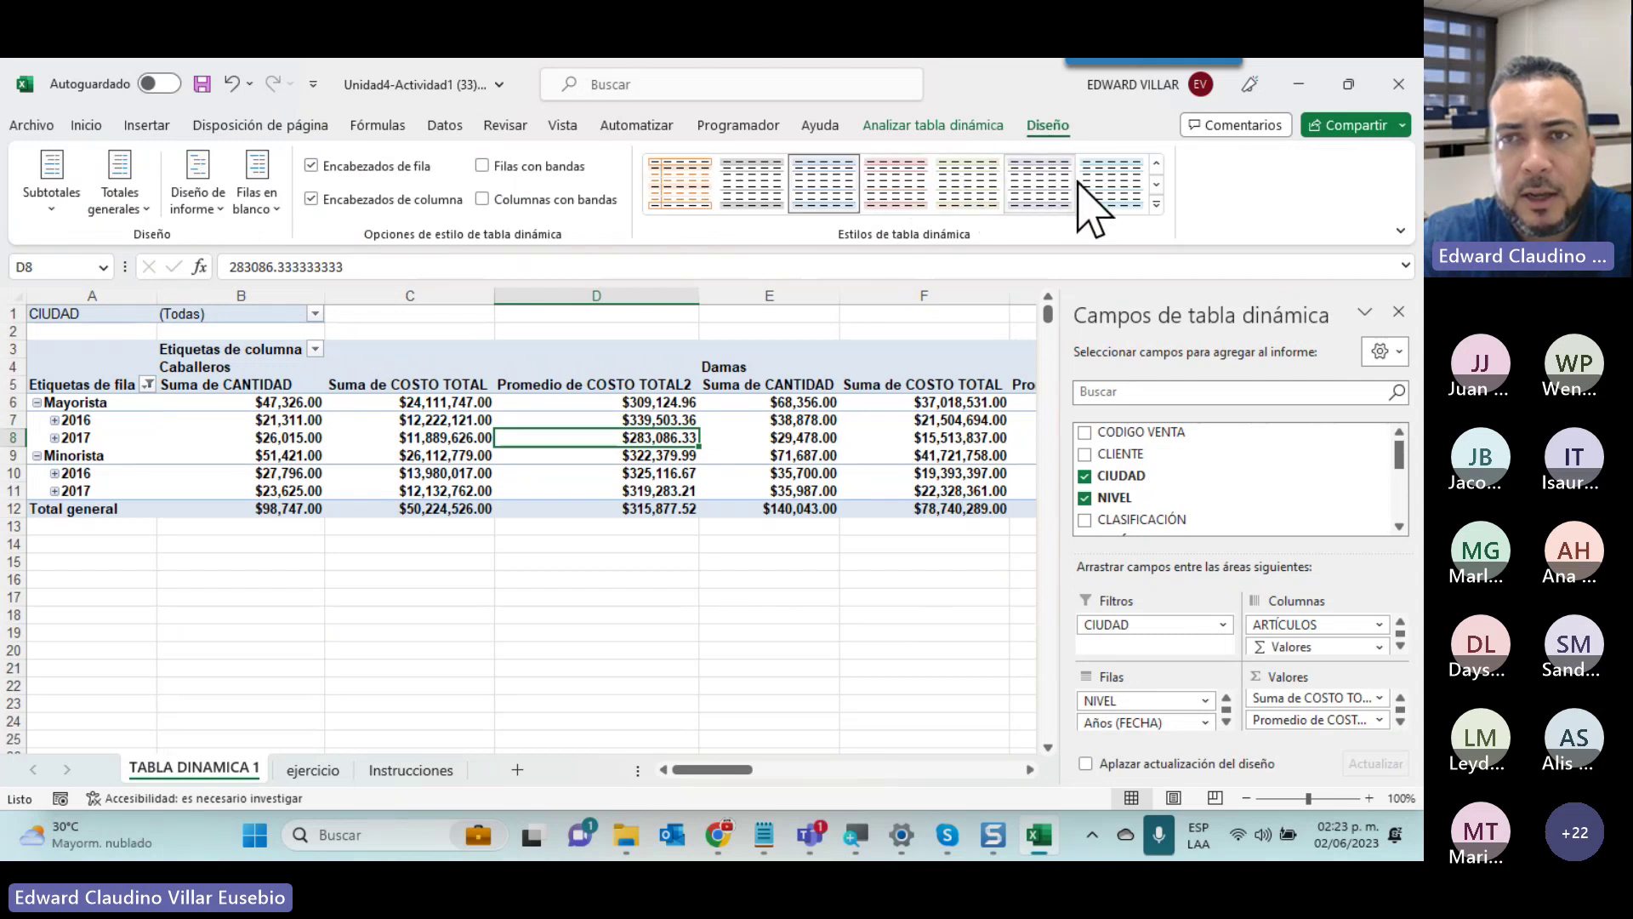
left_click(690, 198)
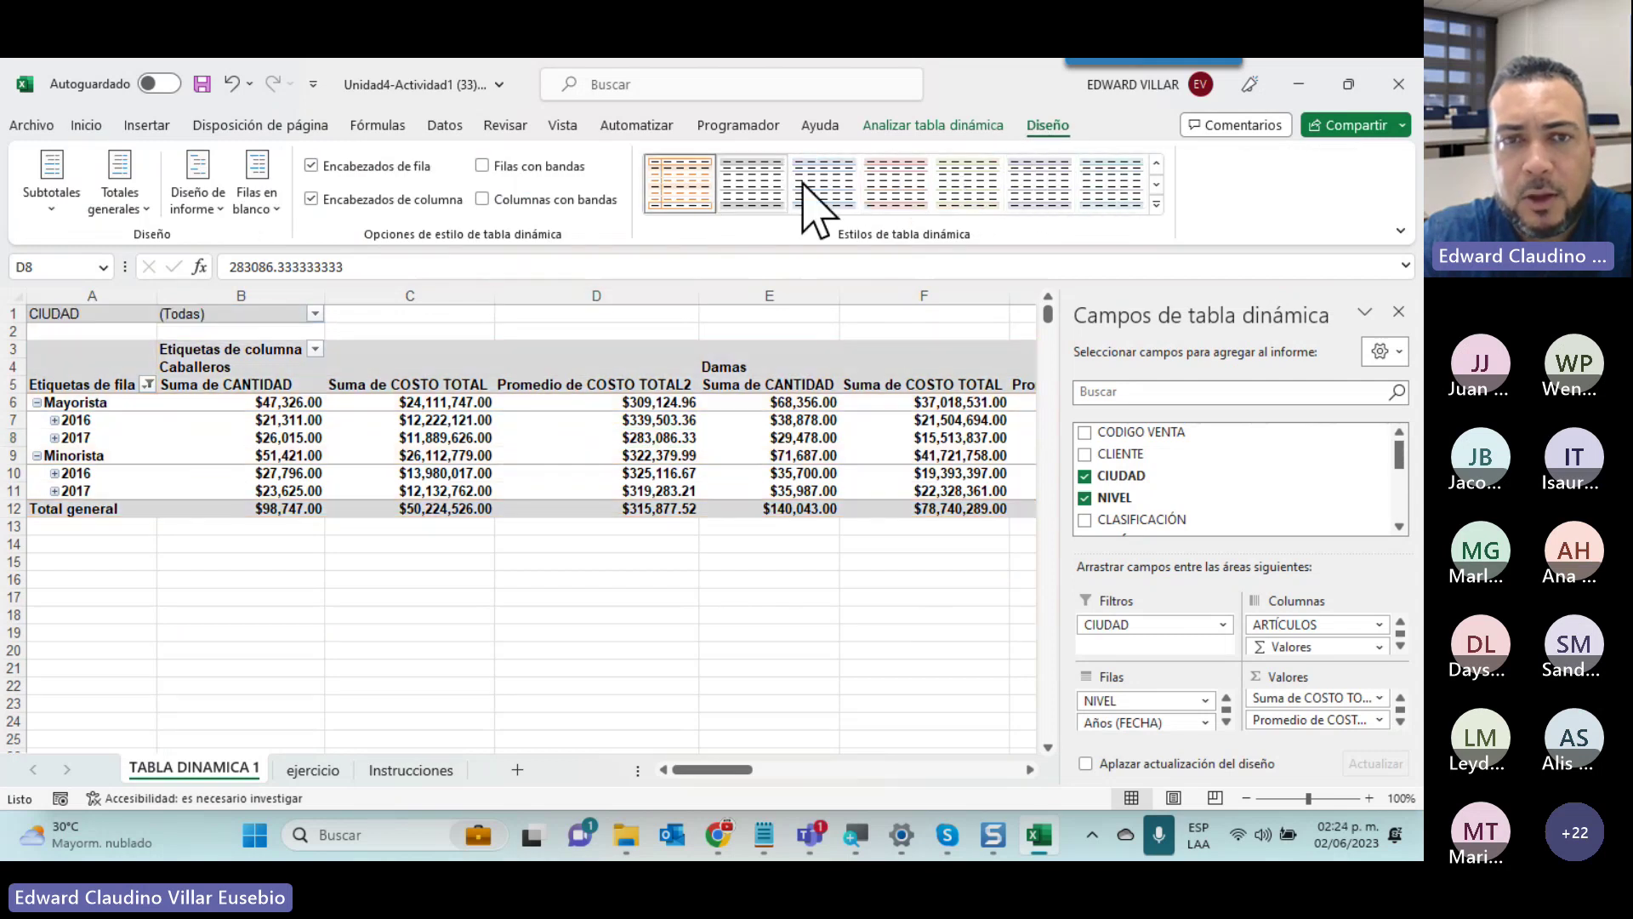
left_click(1050, 196)
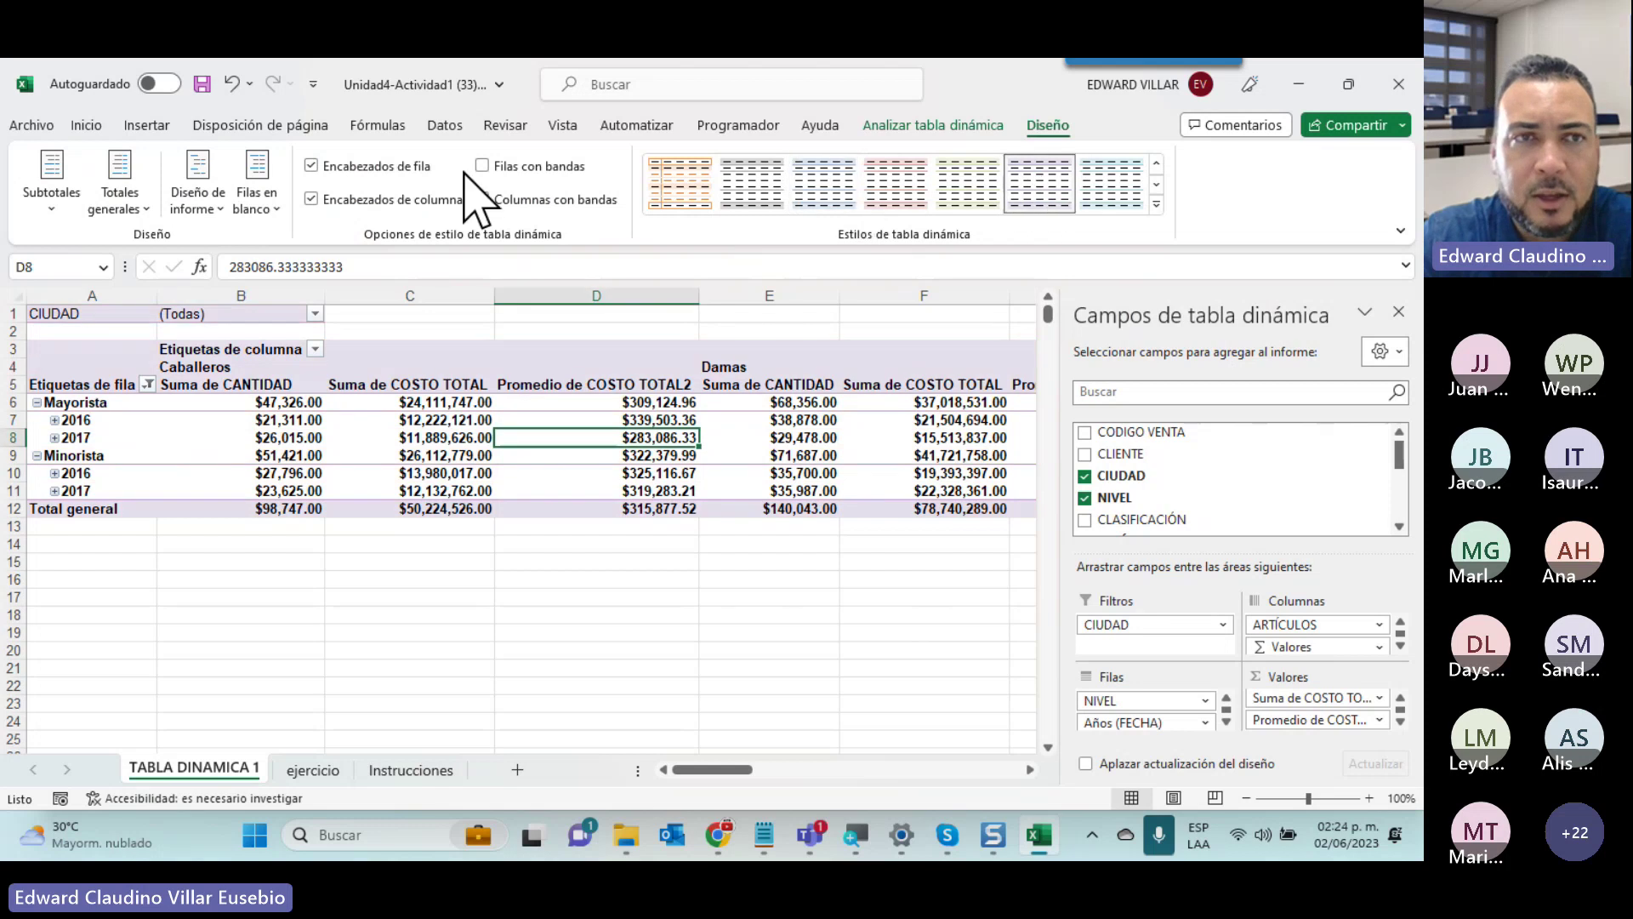
left_click(513, 168)
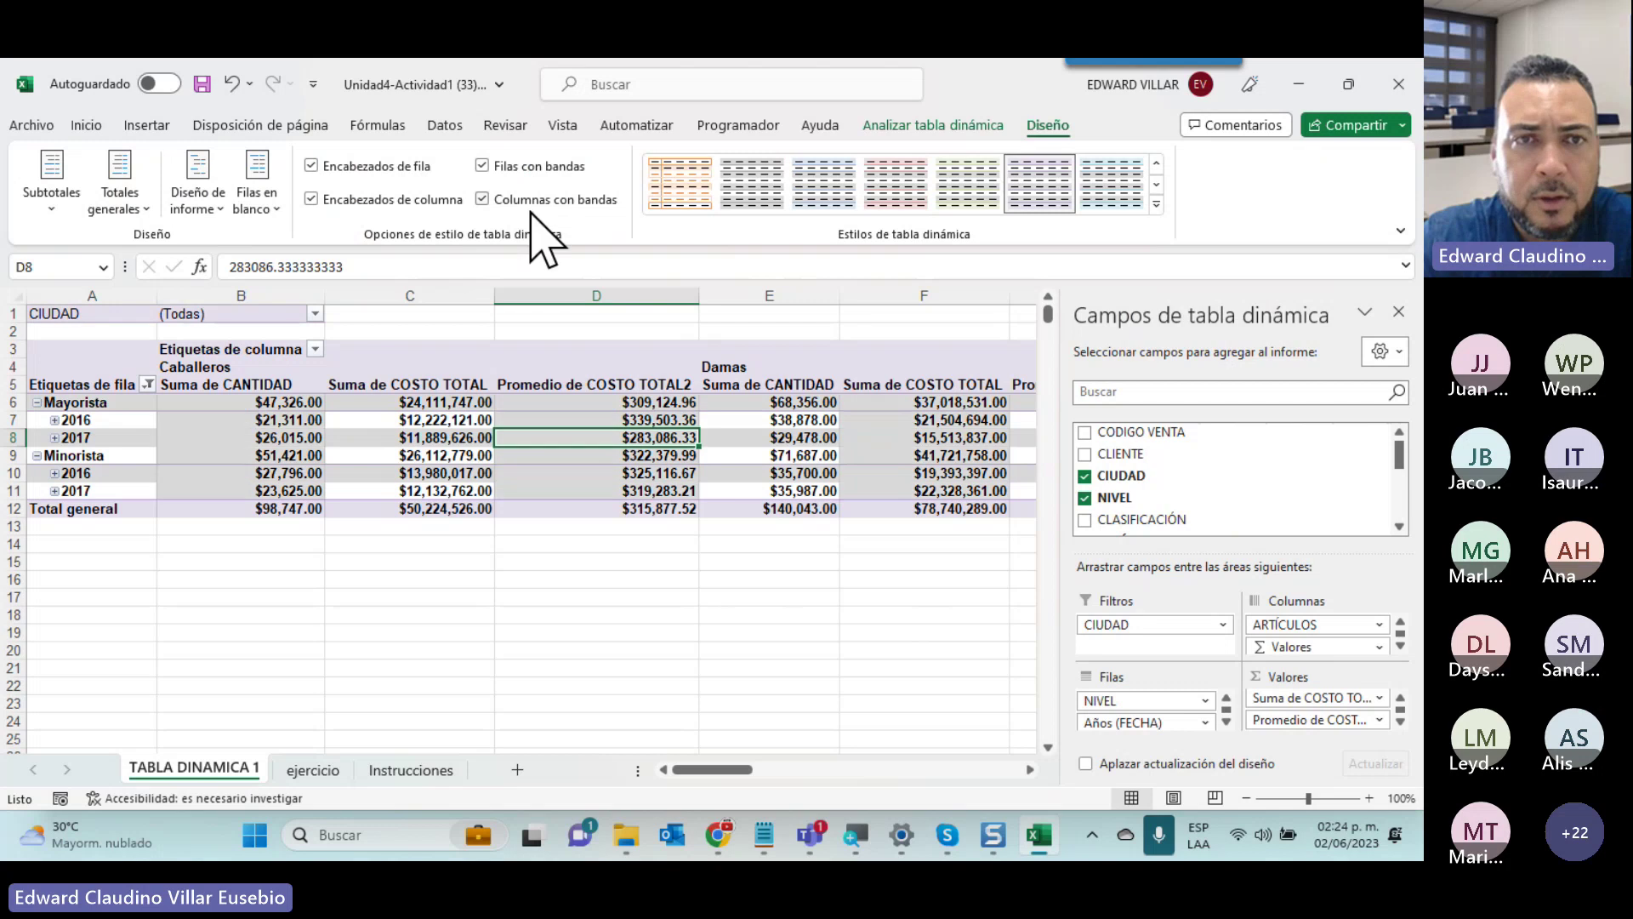
left_click(935, 126)
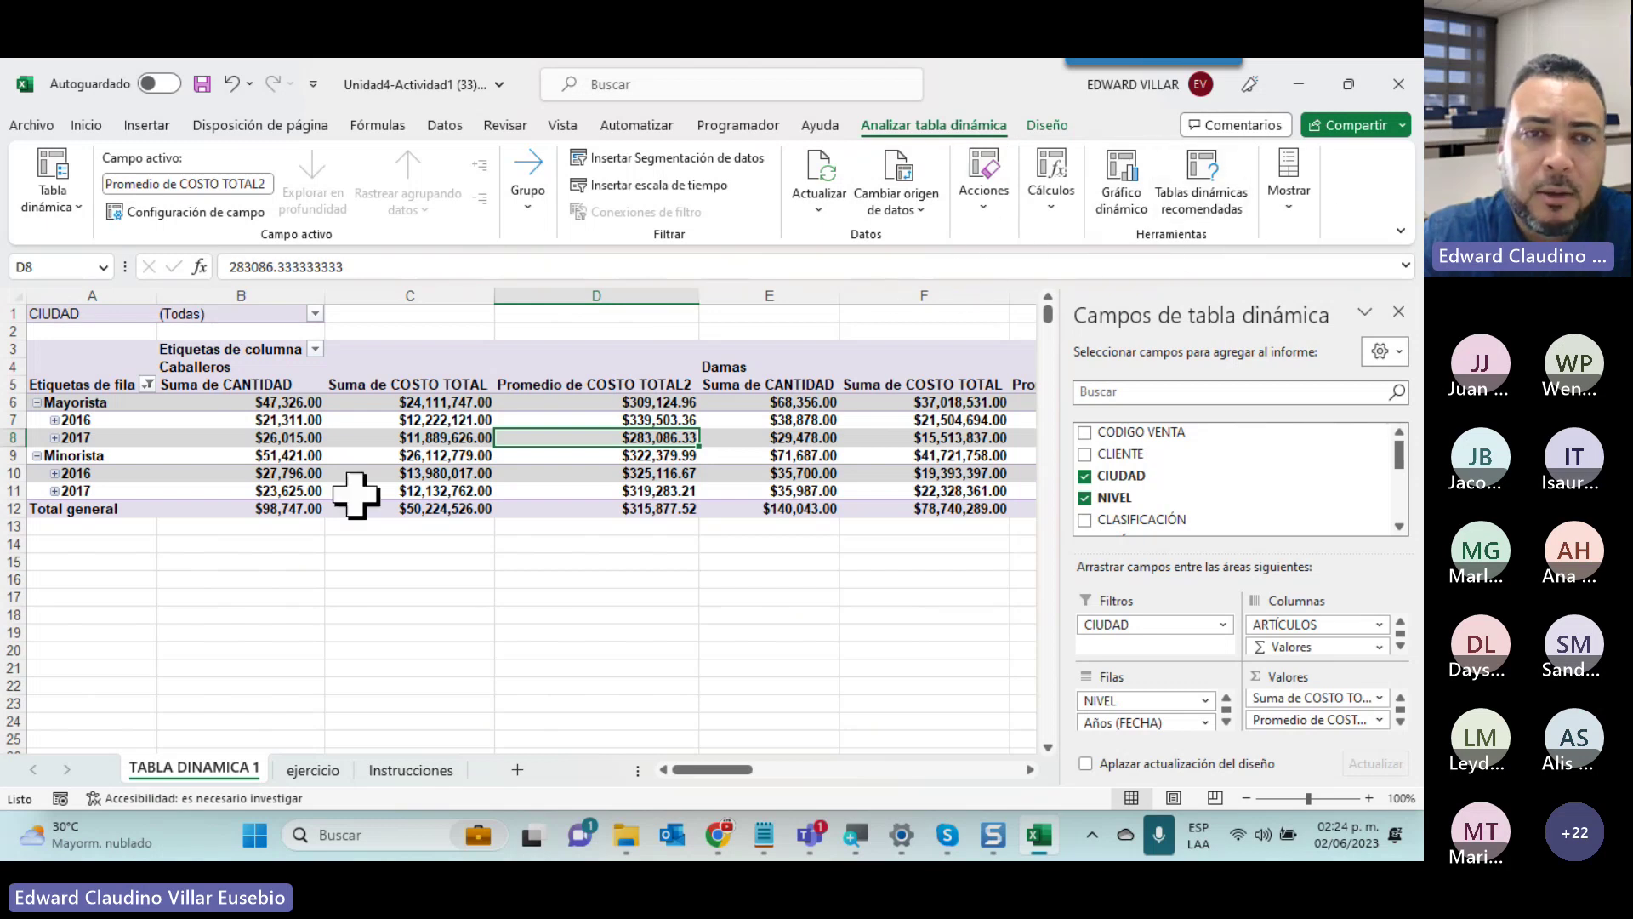
Insert CIUDAD and NIVEL slicers for the pivot table
left_click(689, 157)
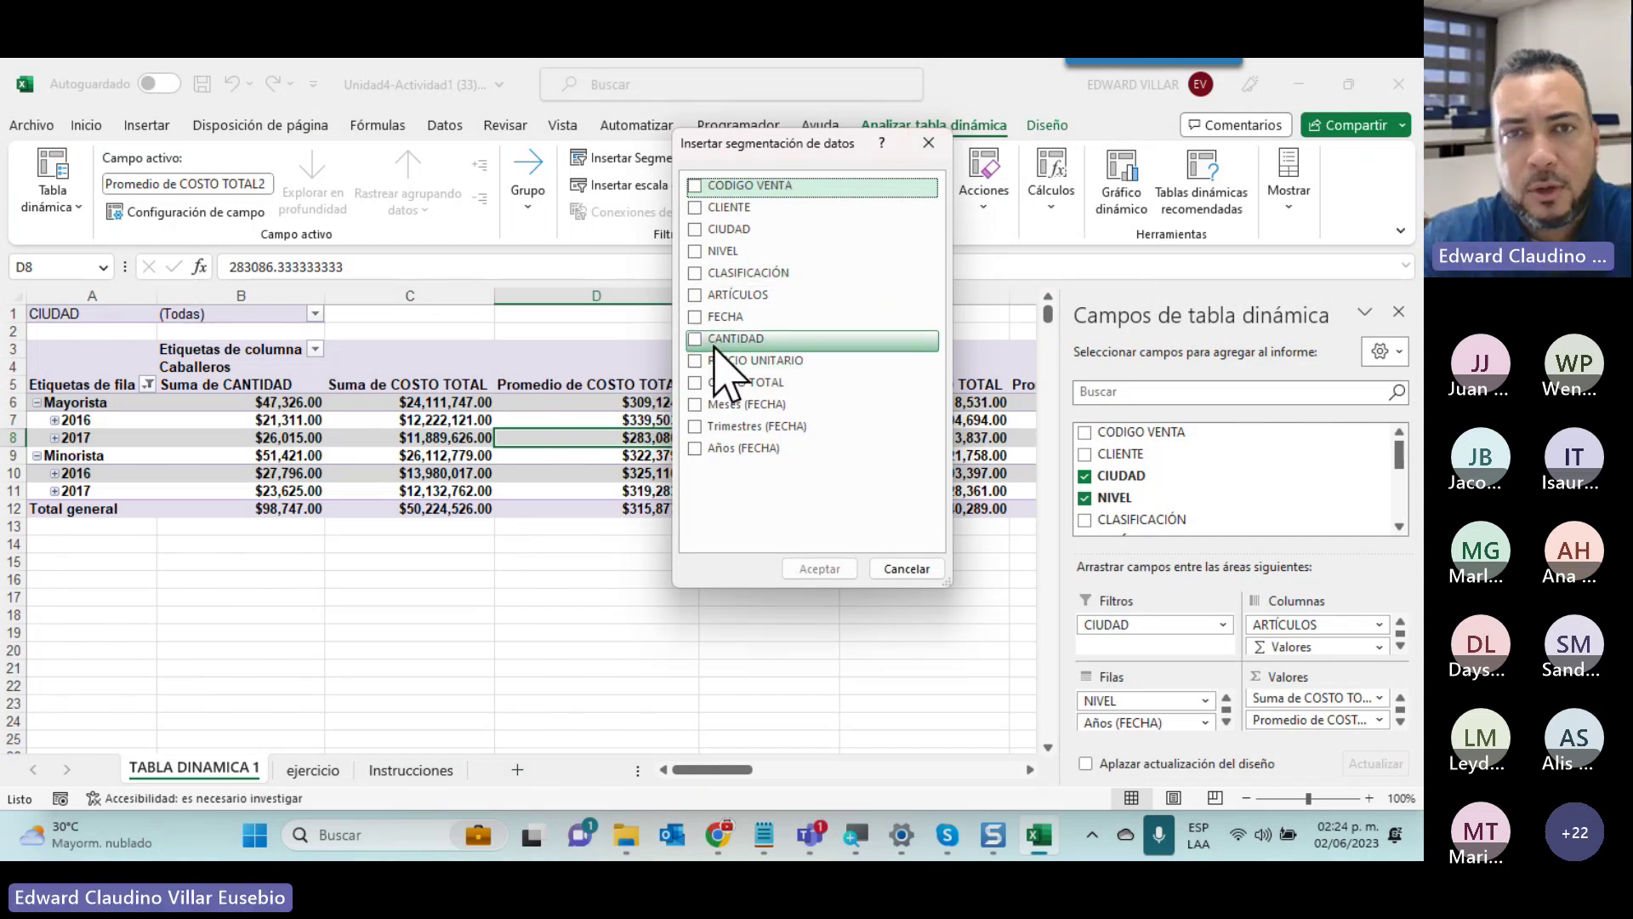
left_click(695, 252)
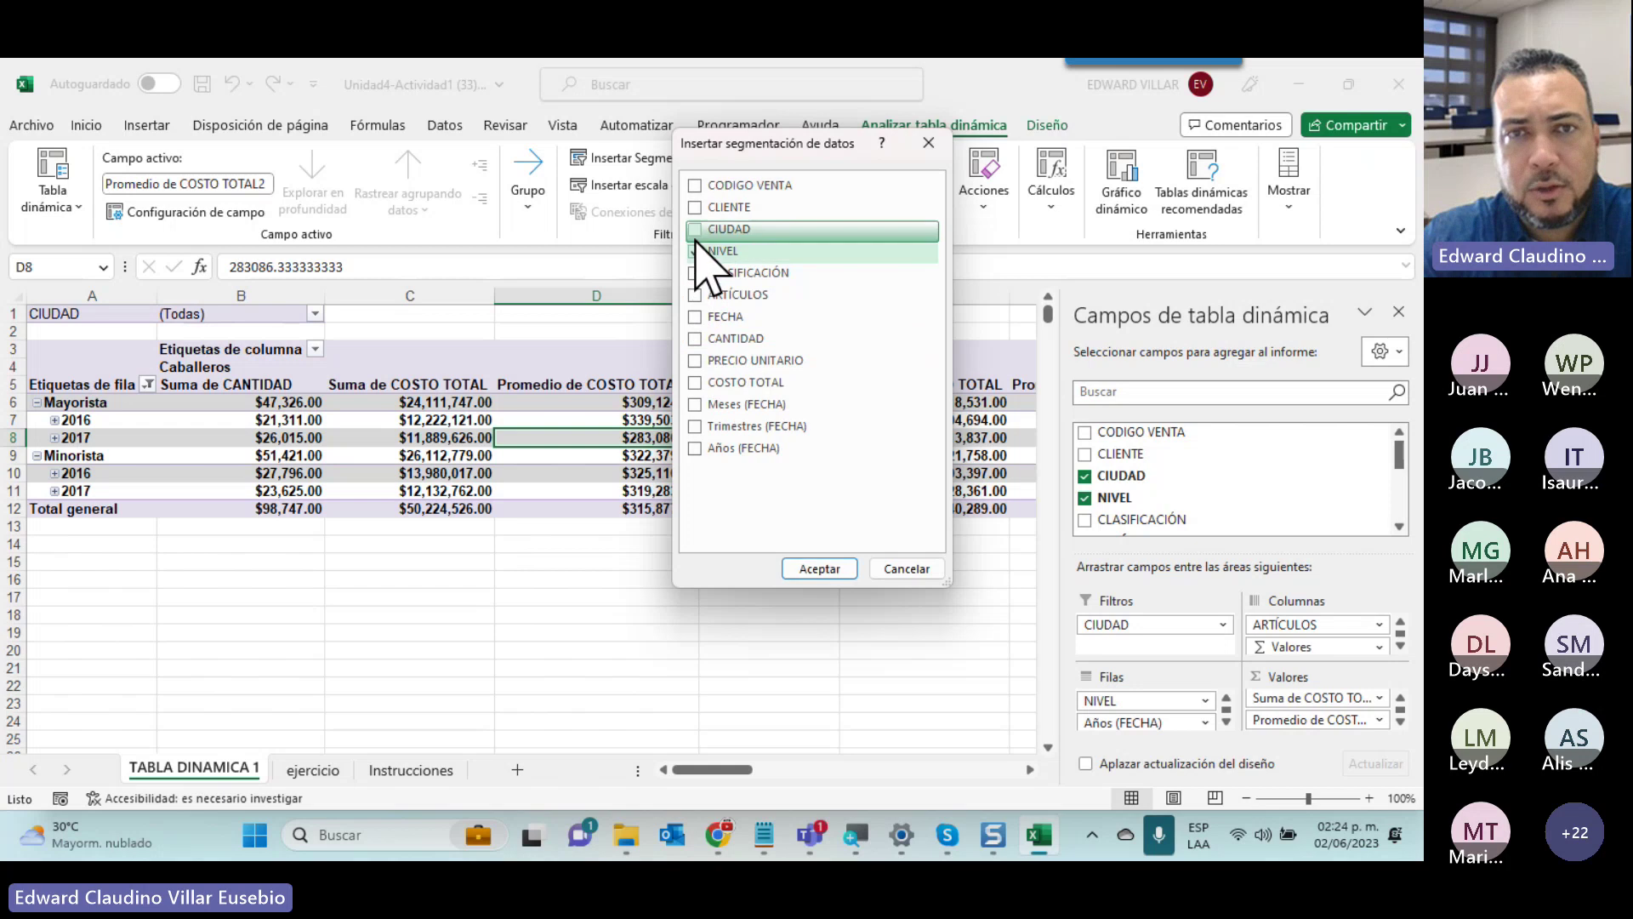
left_click(694, 228)
left_click(819, 568)
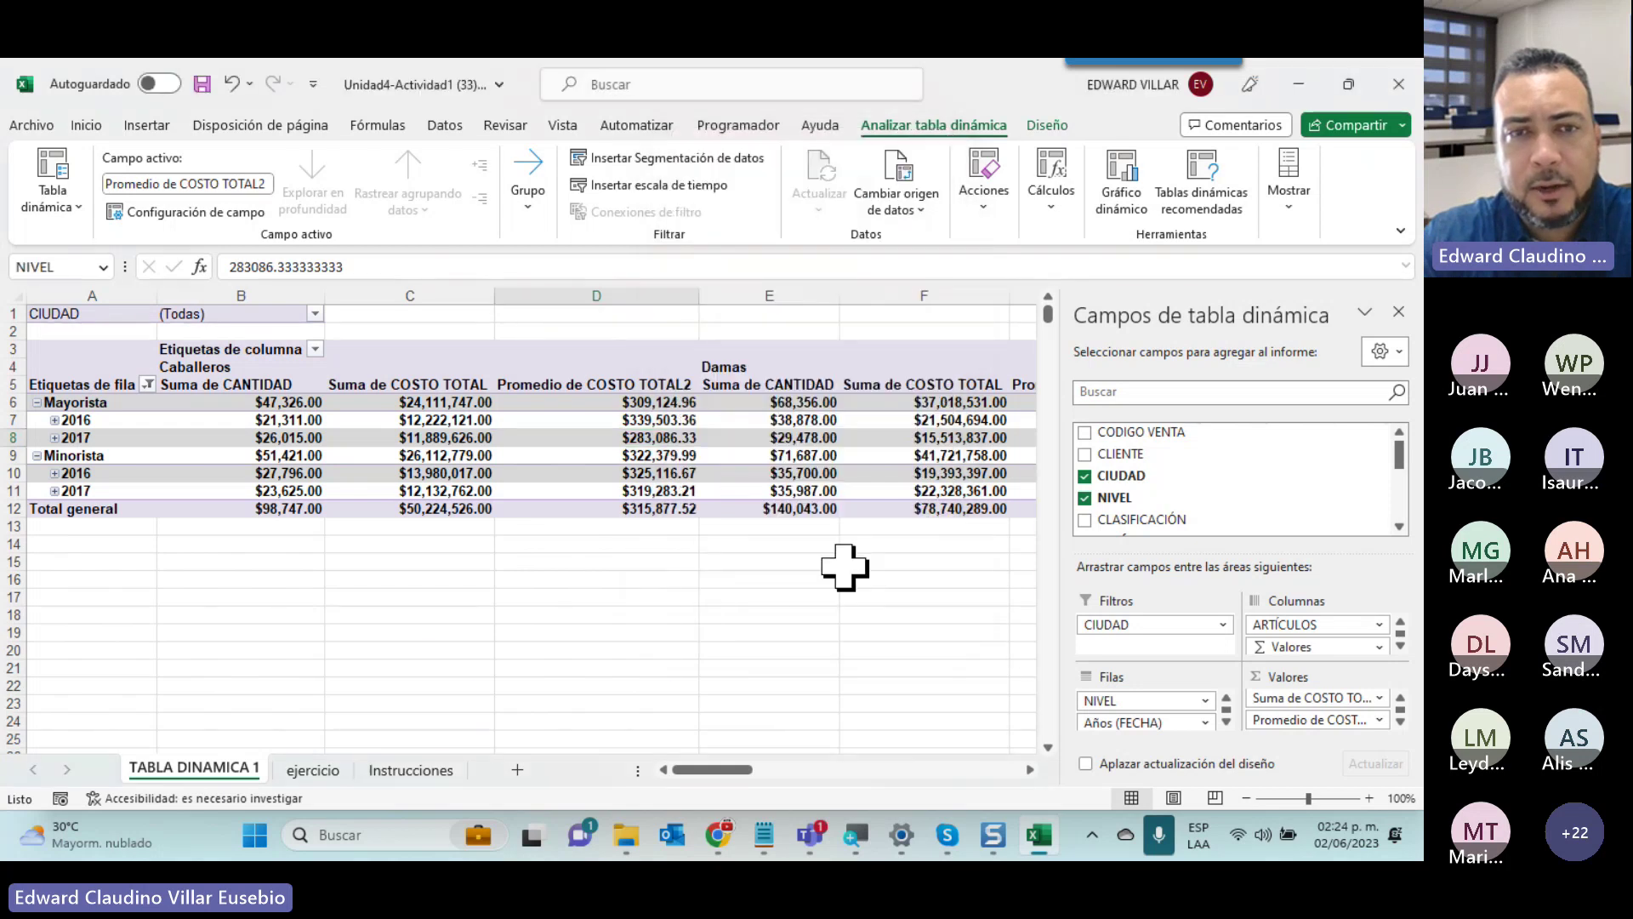
Place the NIVEL and CIUDAD slicers side by side below the pivot table
mouse_move(547, 432)
left_mouse_down()
mouse_move(647, 506)
mouse_move(942, 545)
left_mouse_up()
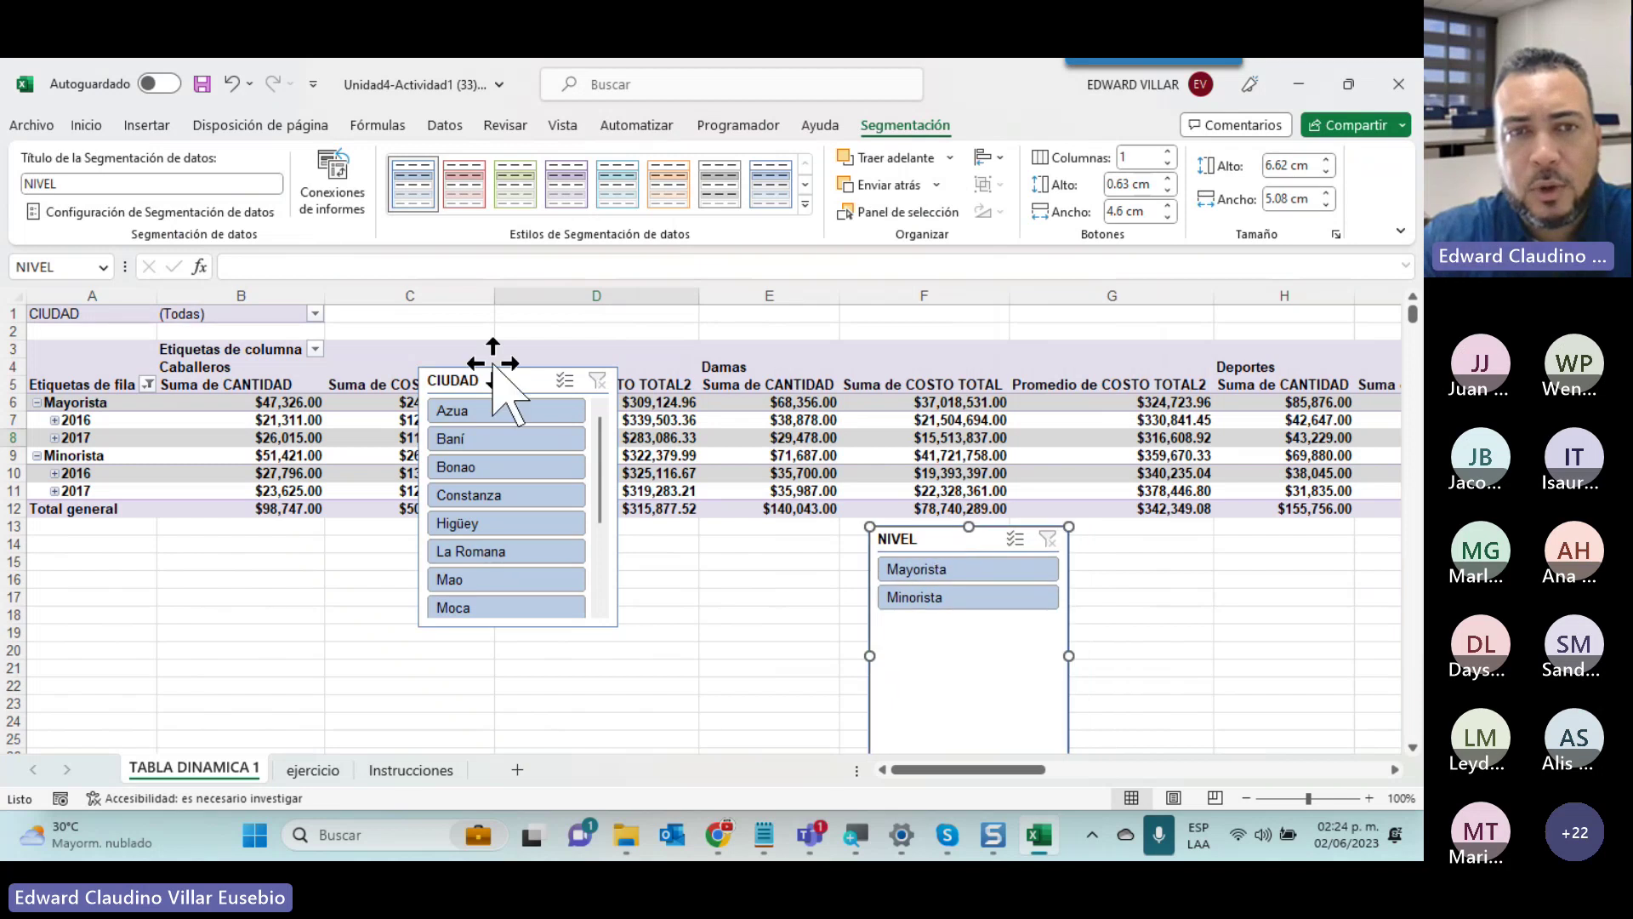
left_click_drag(492, 366, 731, 533)
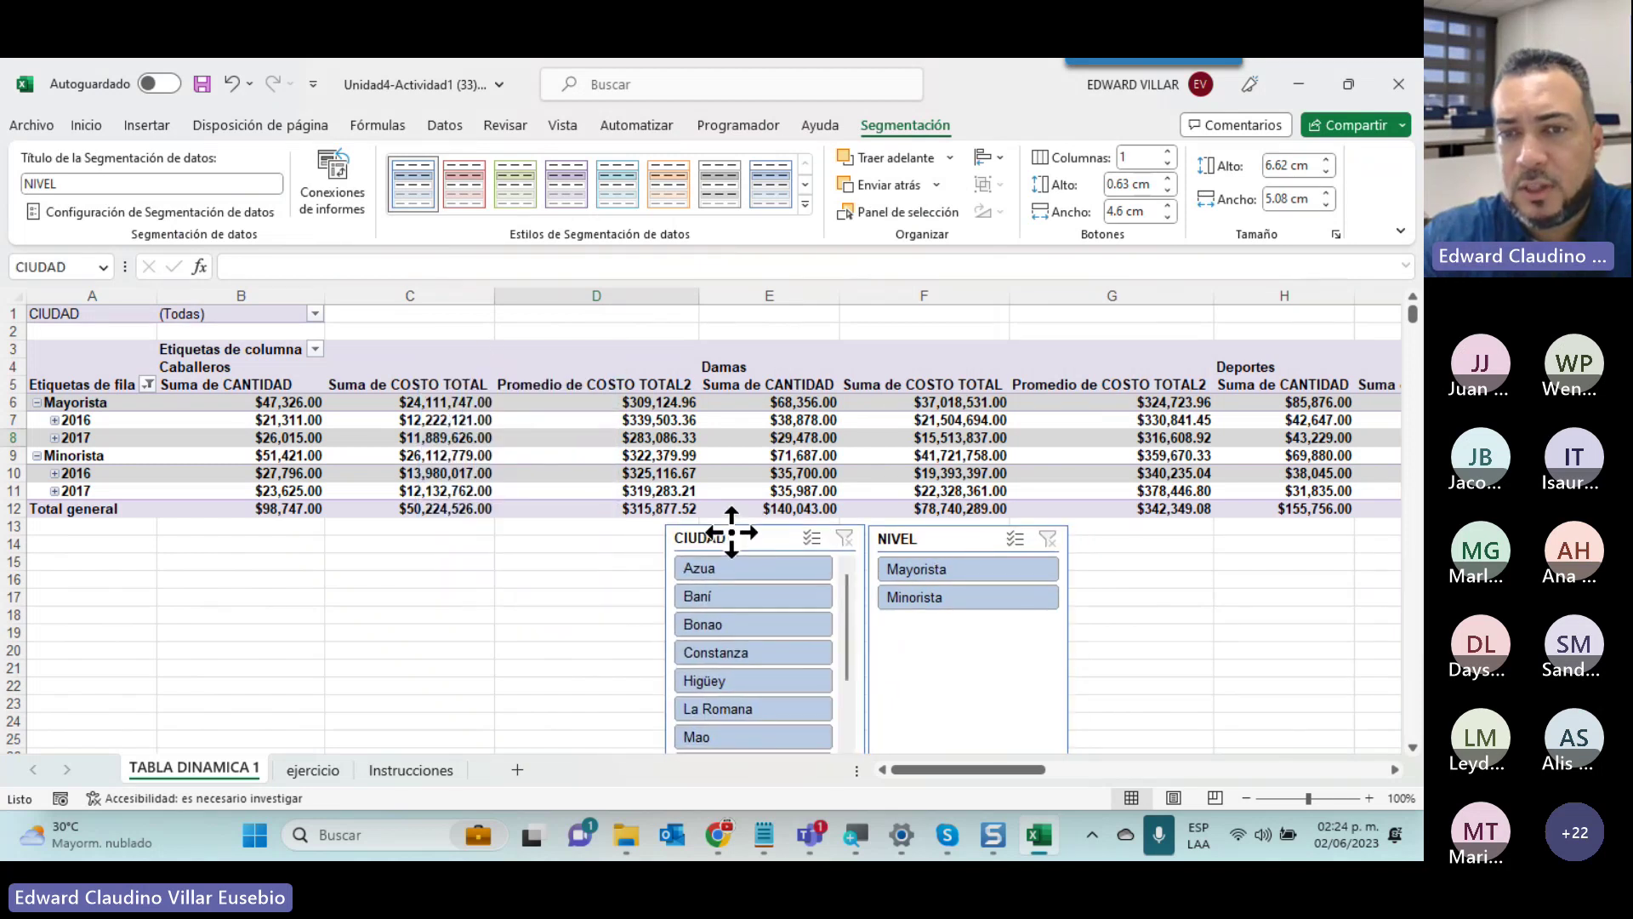
left_click_drag(731, 533, 744, 539)
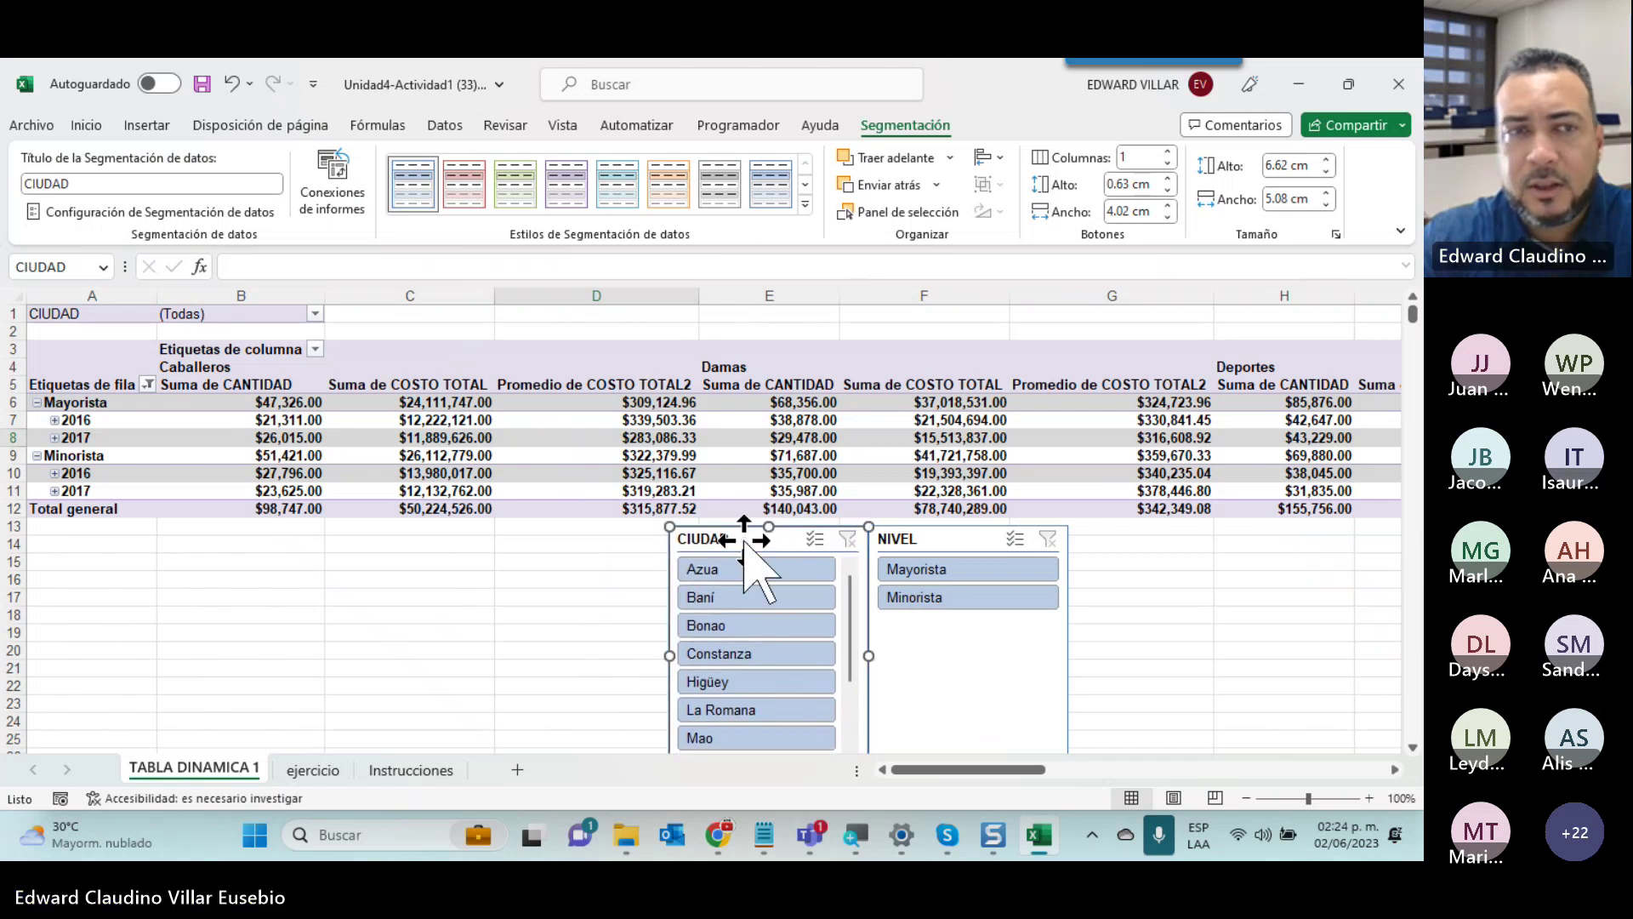
left_click(315, 349)
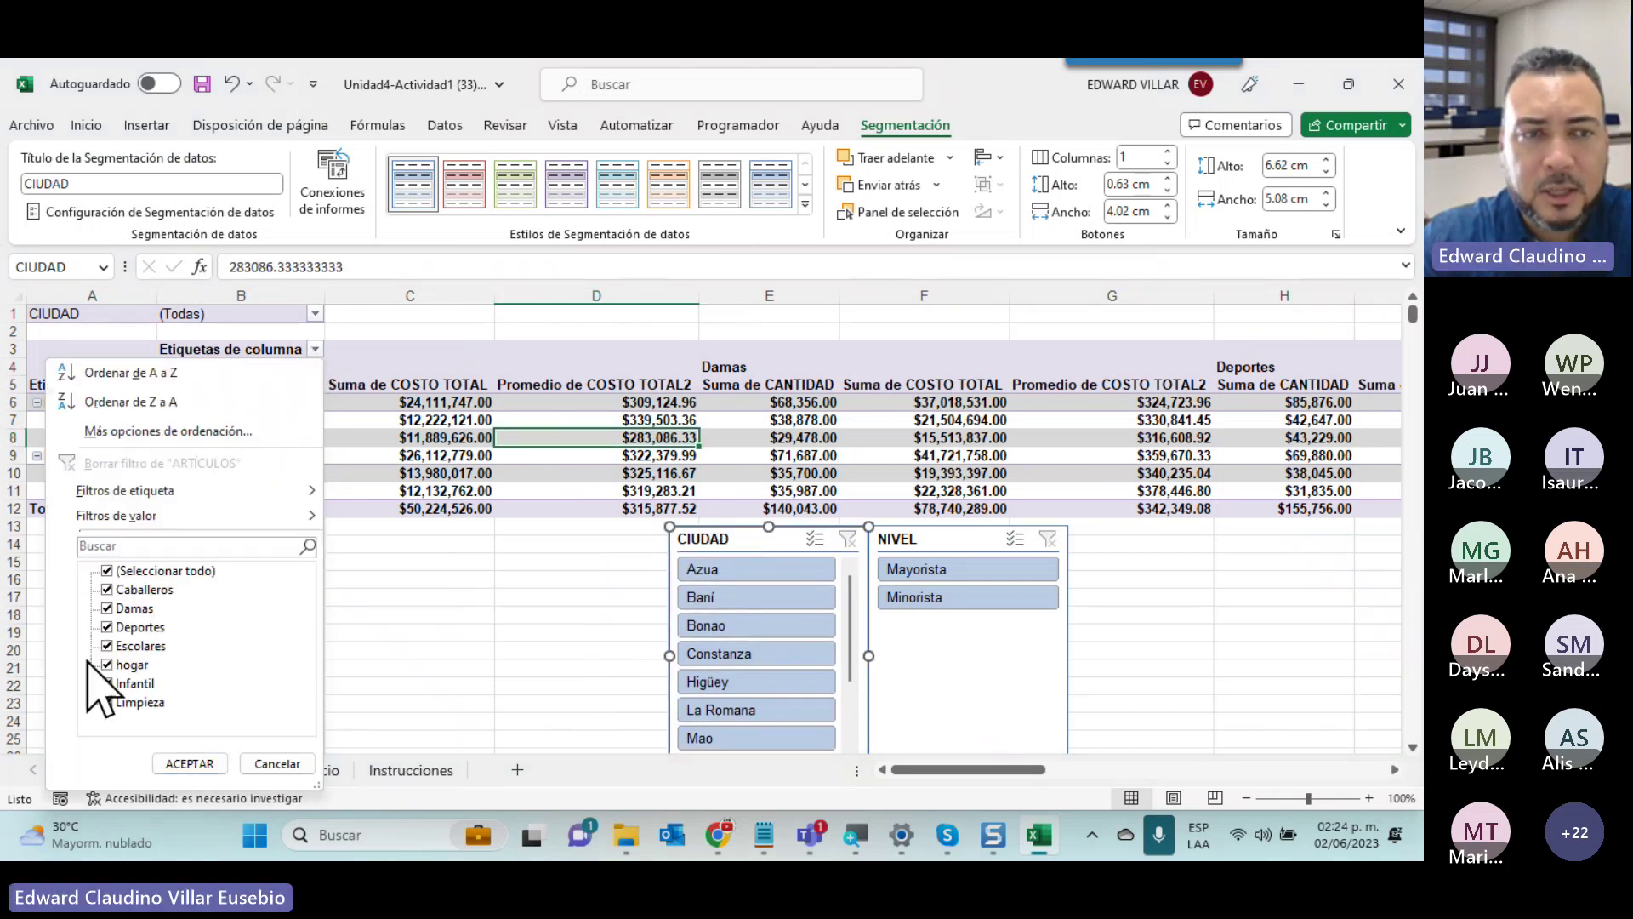
left_click(274, 763)
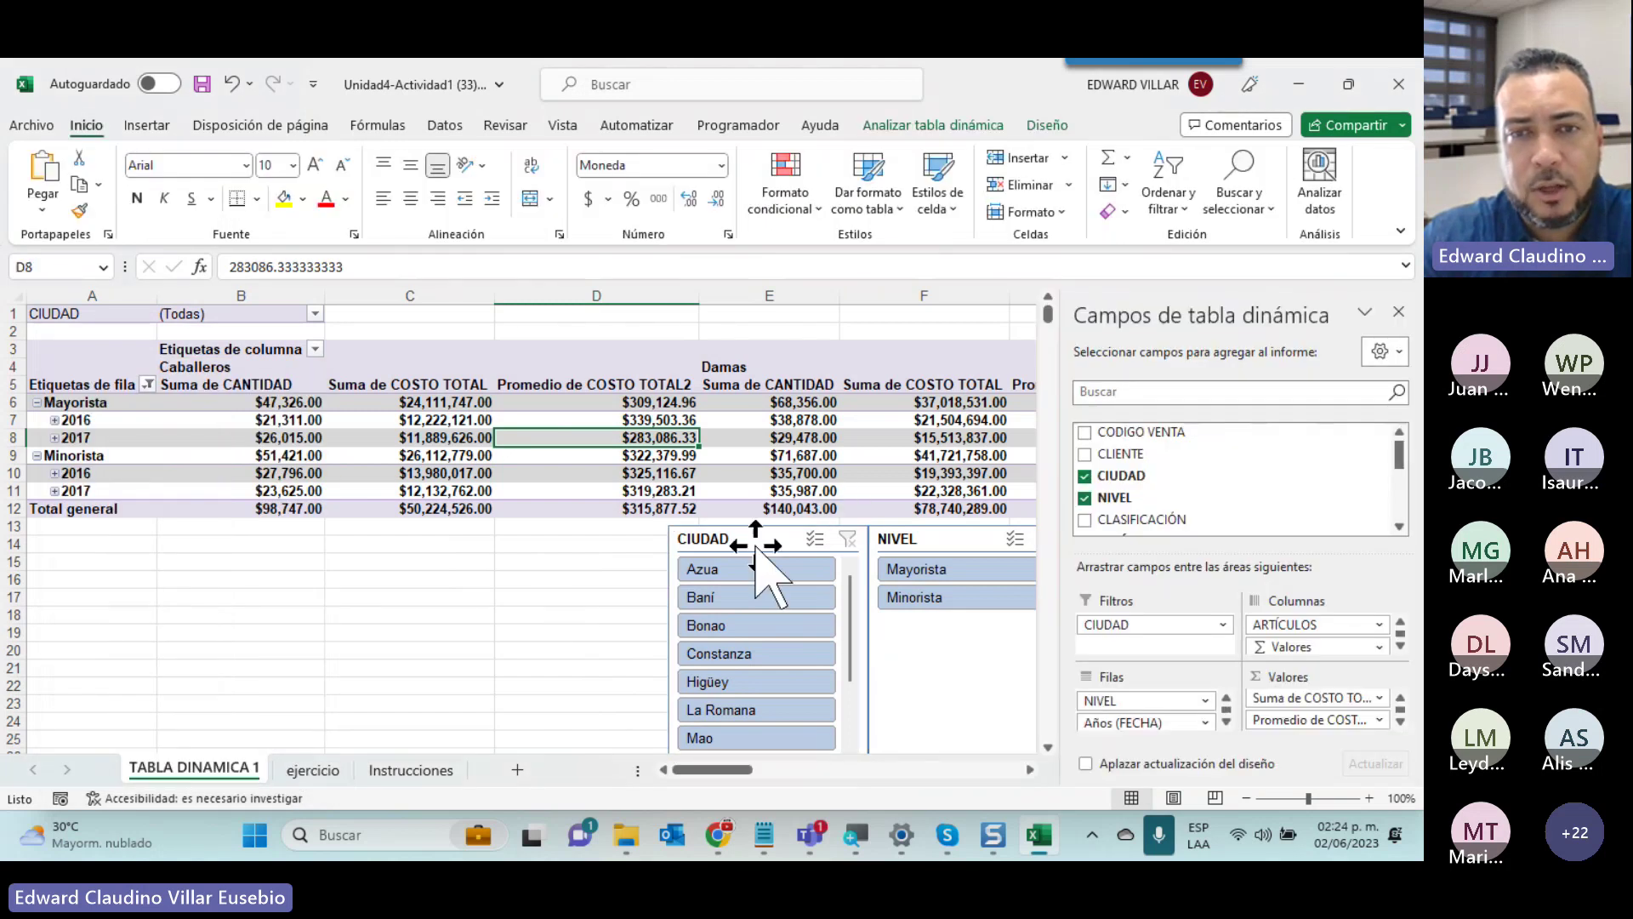
Try Azua and Minorista in the slicers, then settle on Baní in CIUDAD and Mayorista in NIVEL
left_click(757, 568)
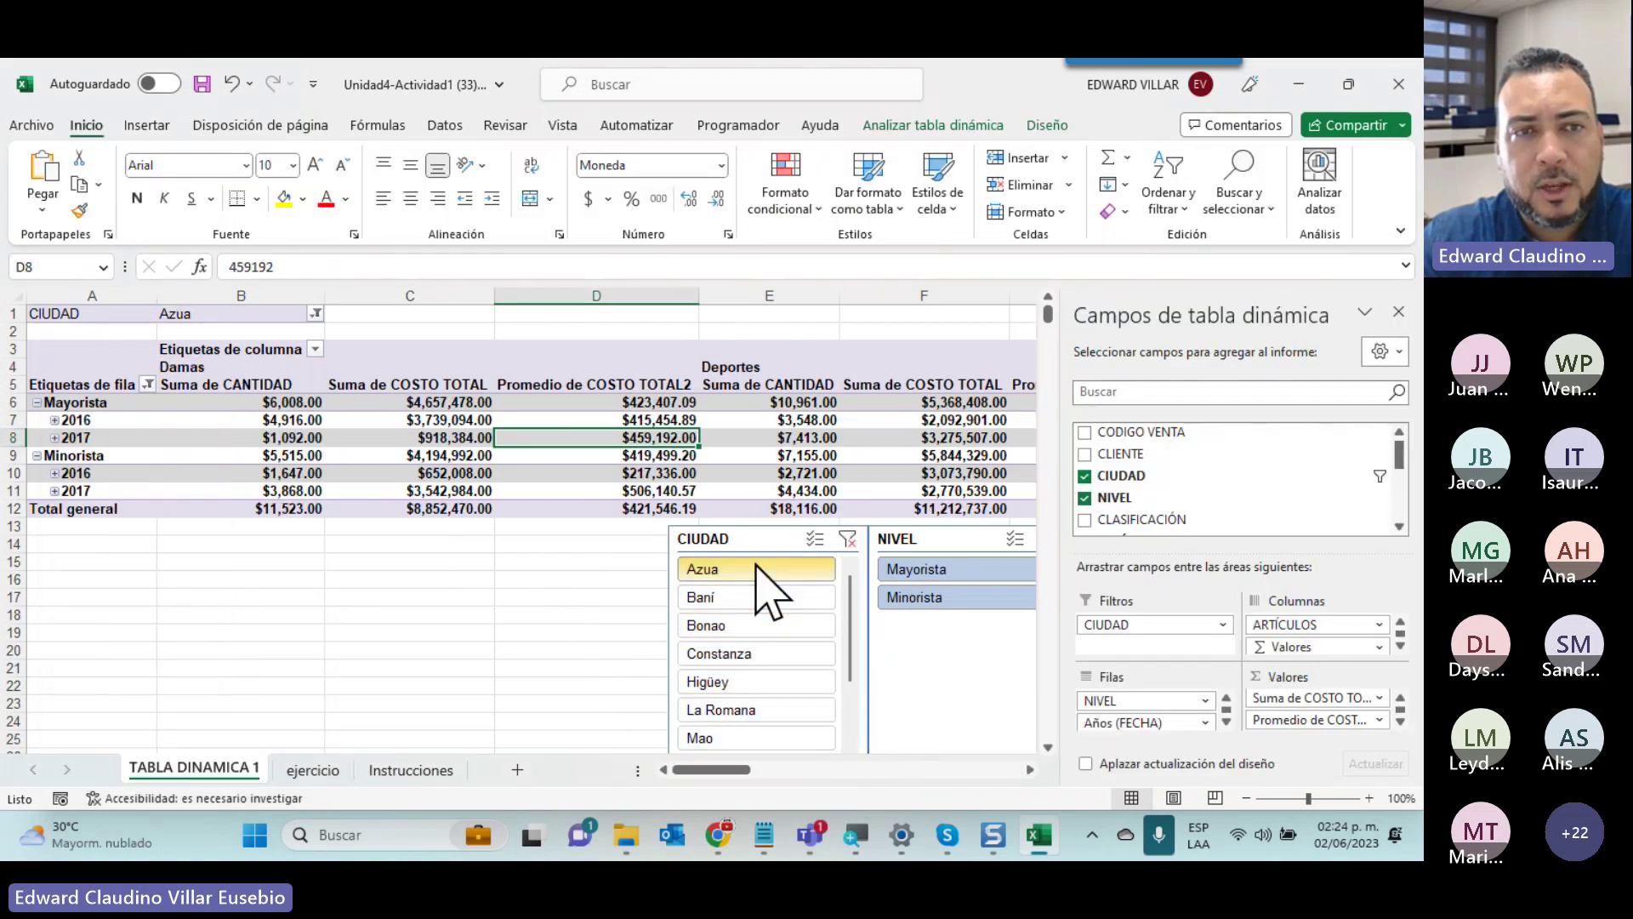
left_click(900, 597)
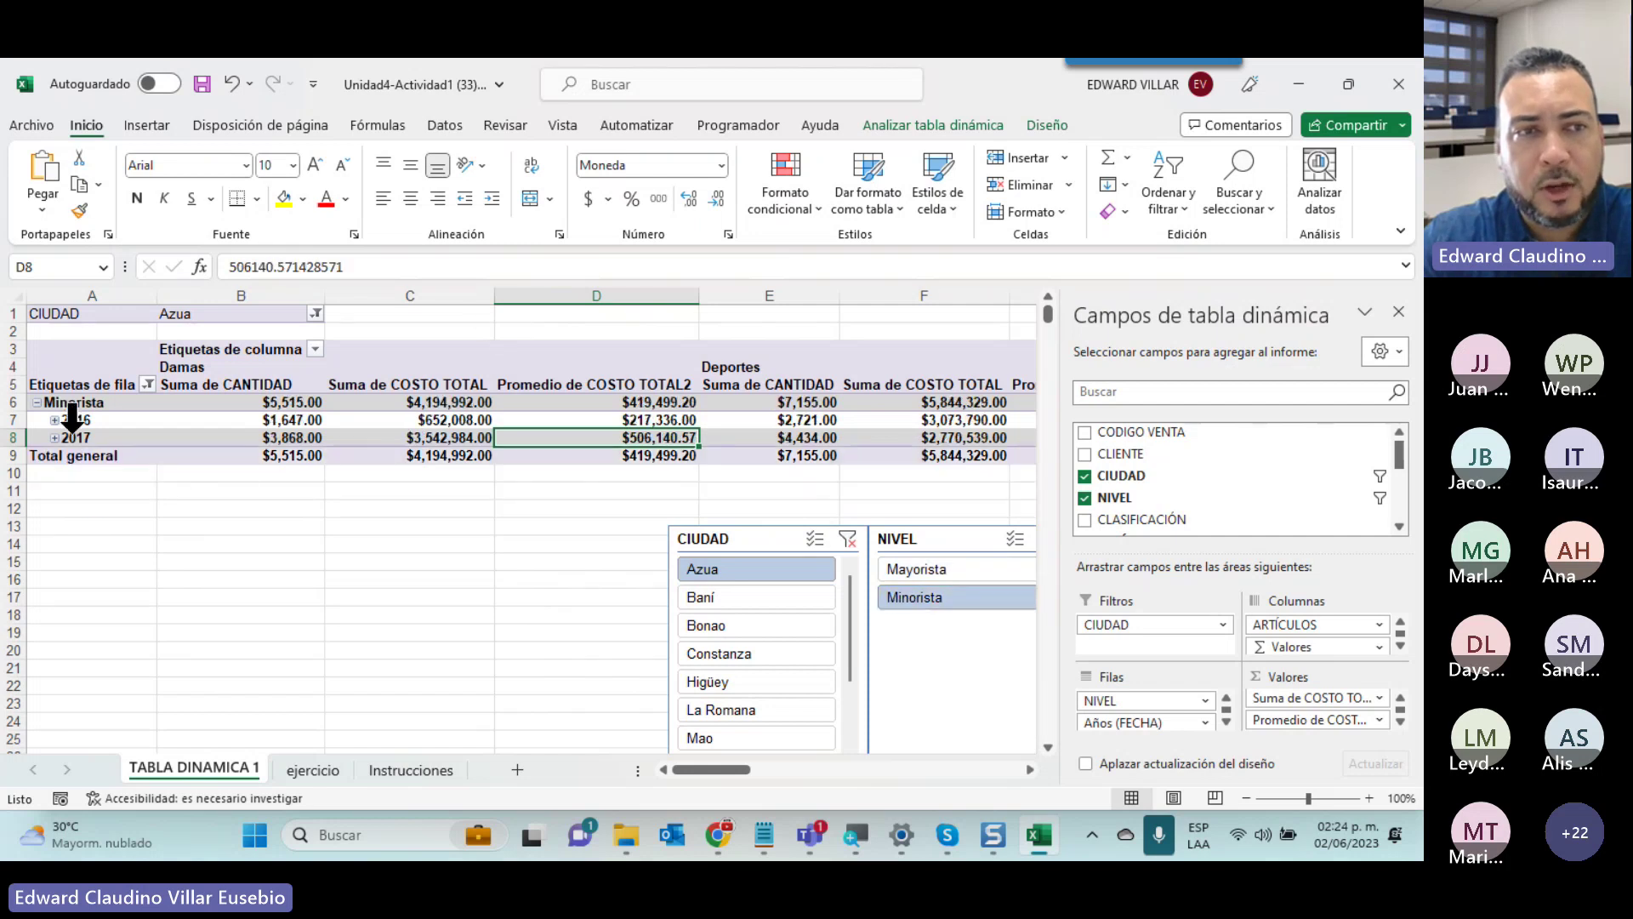
left_click(43, 421)
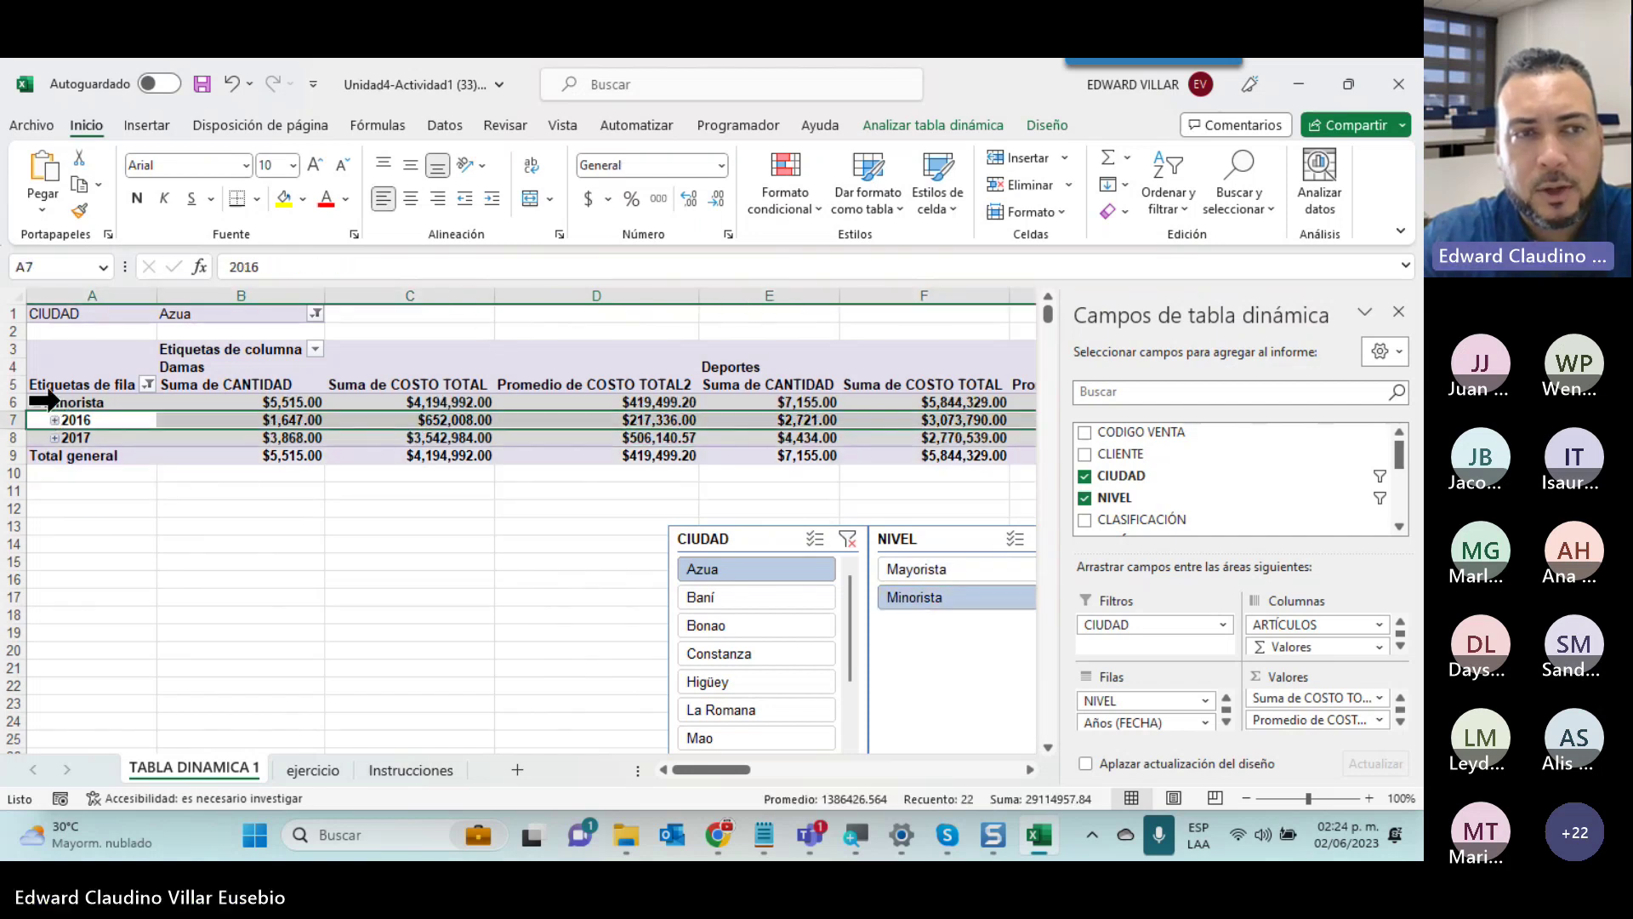
left_click(763, 597)
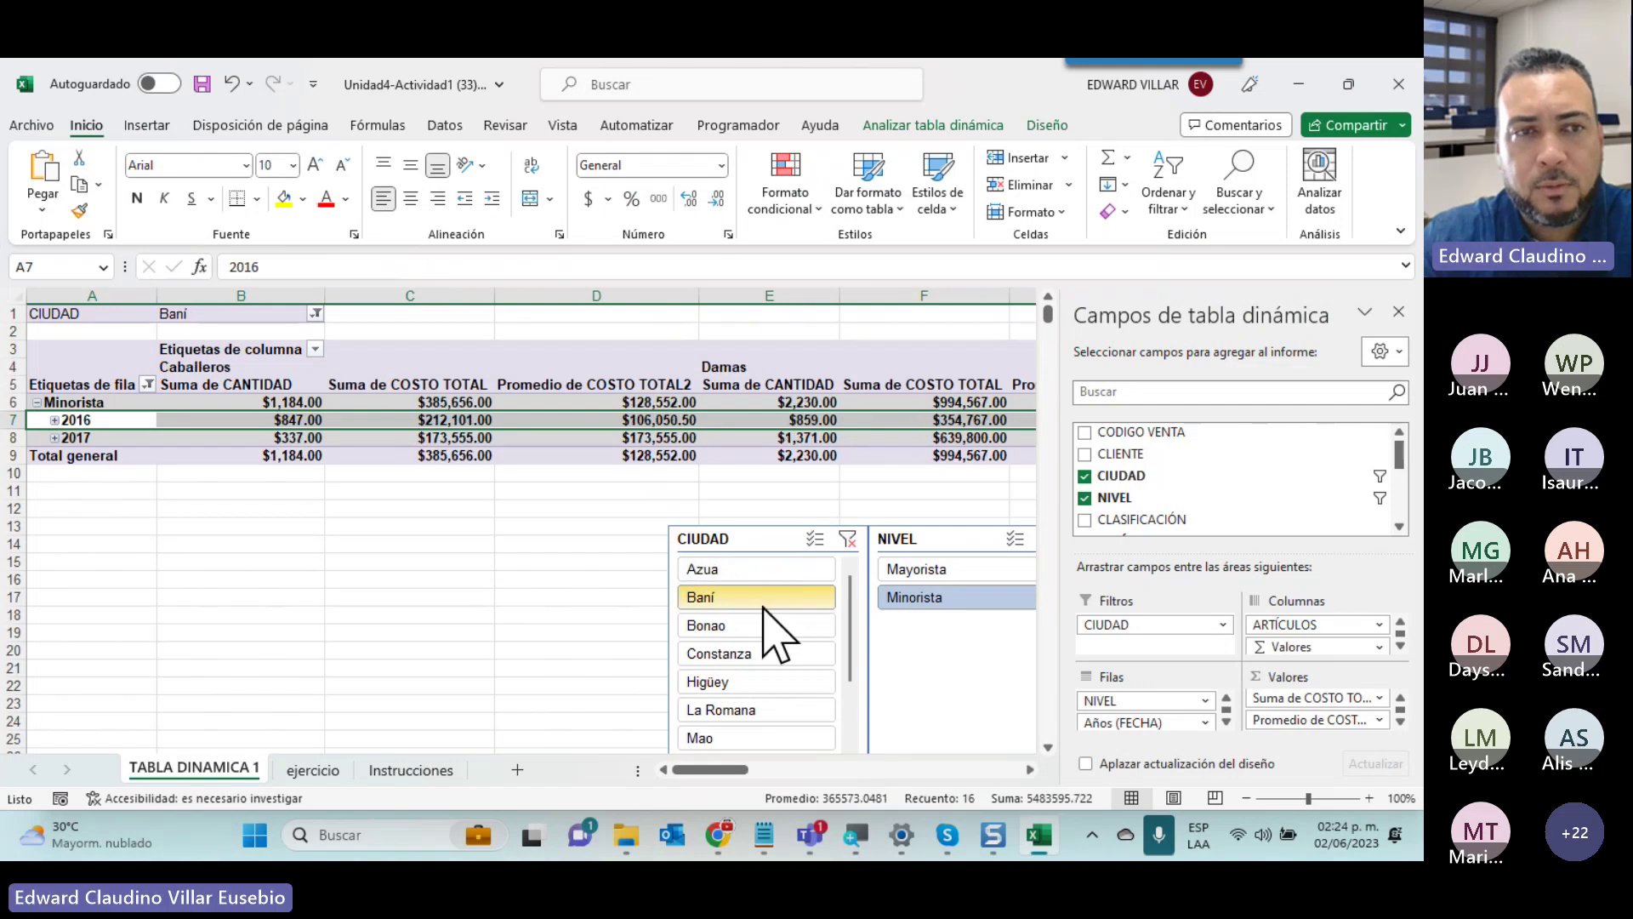
left_click(897, 572)
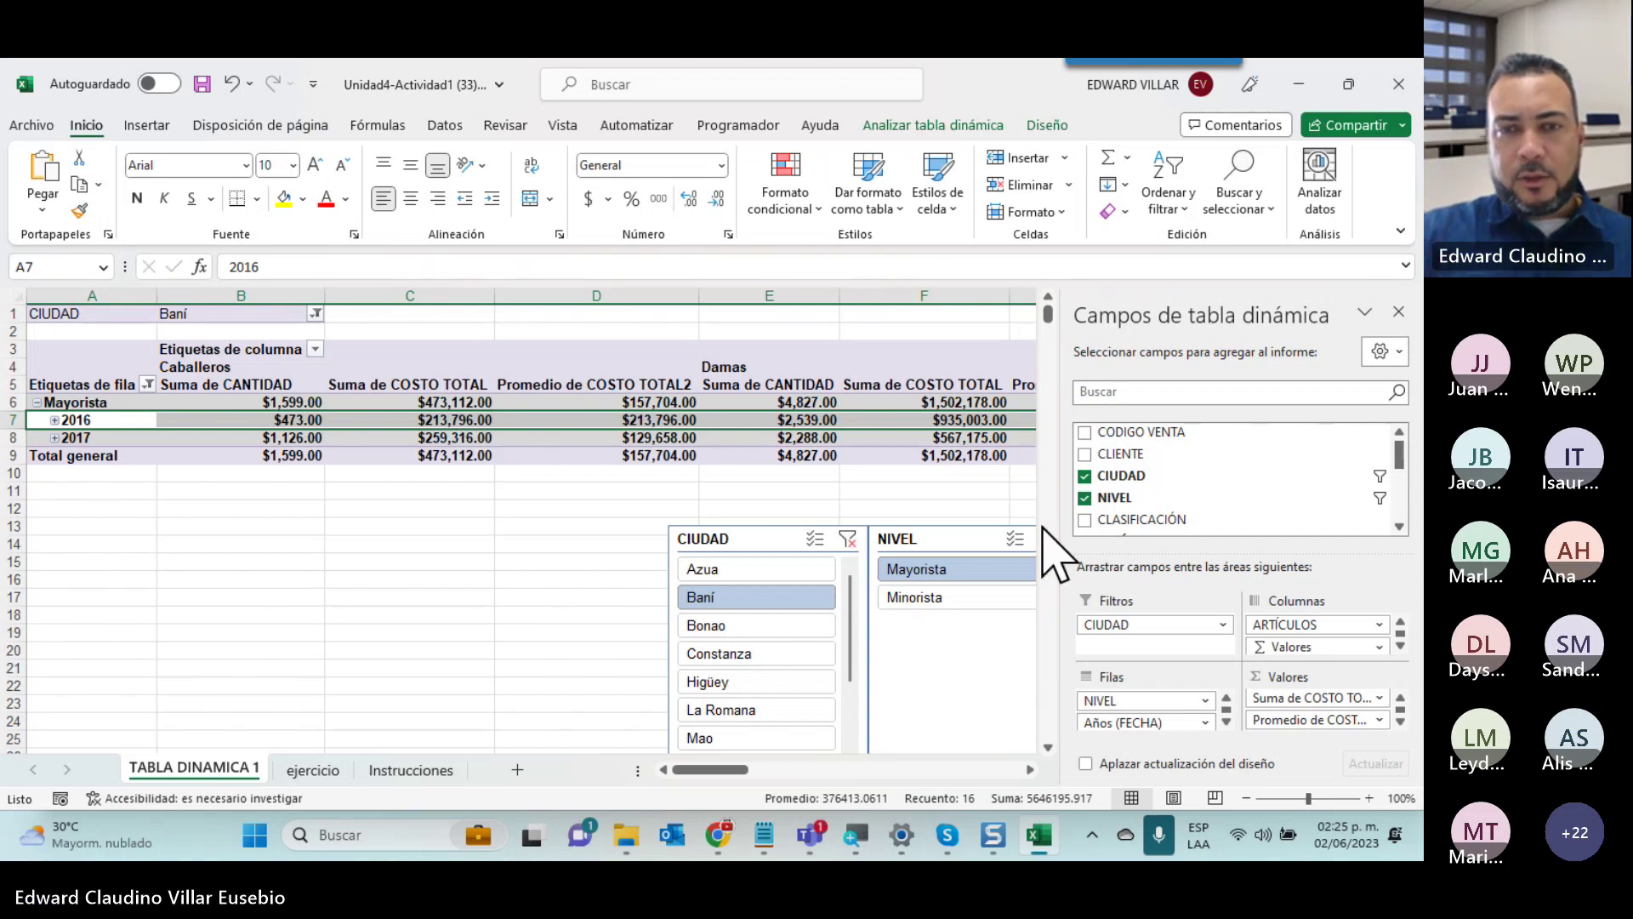
left_click(808, 836)
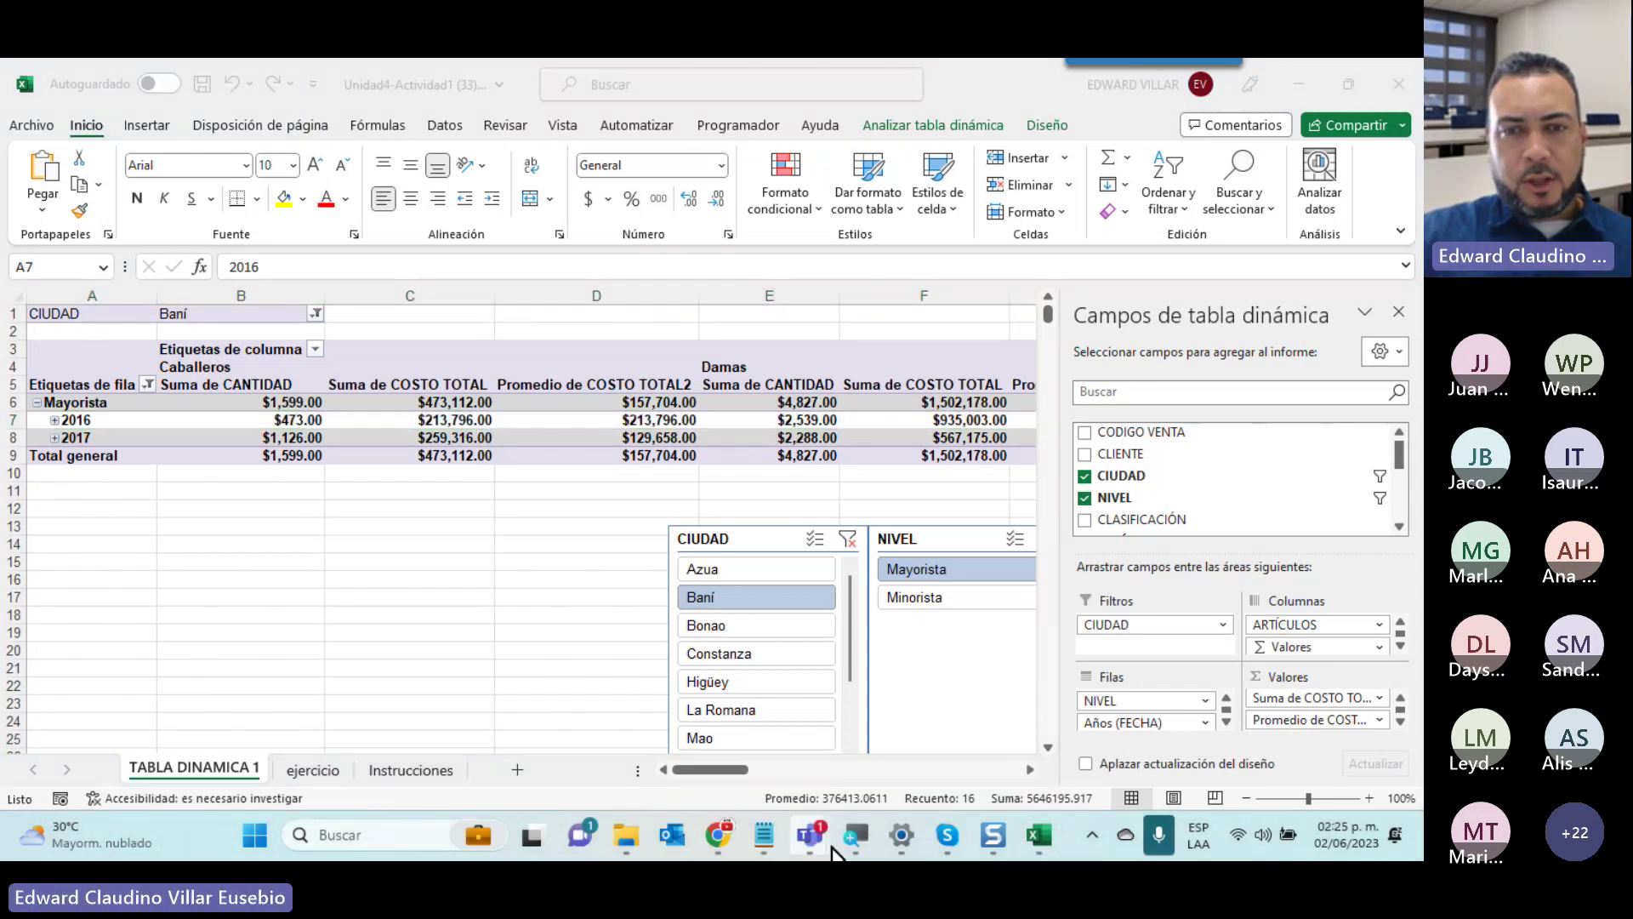
Lower the participant's raised hand in the Teams meeting, dismiss the recording notice, and minimize the meeting
mouse_move(809, 834)
left_click(832, 680)
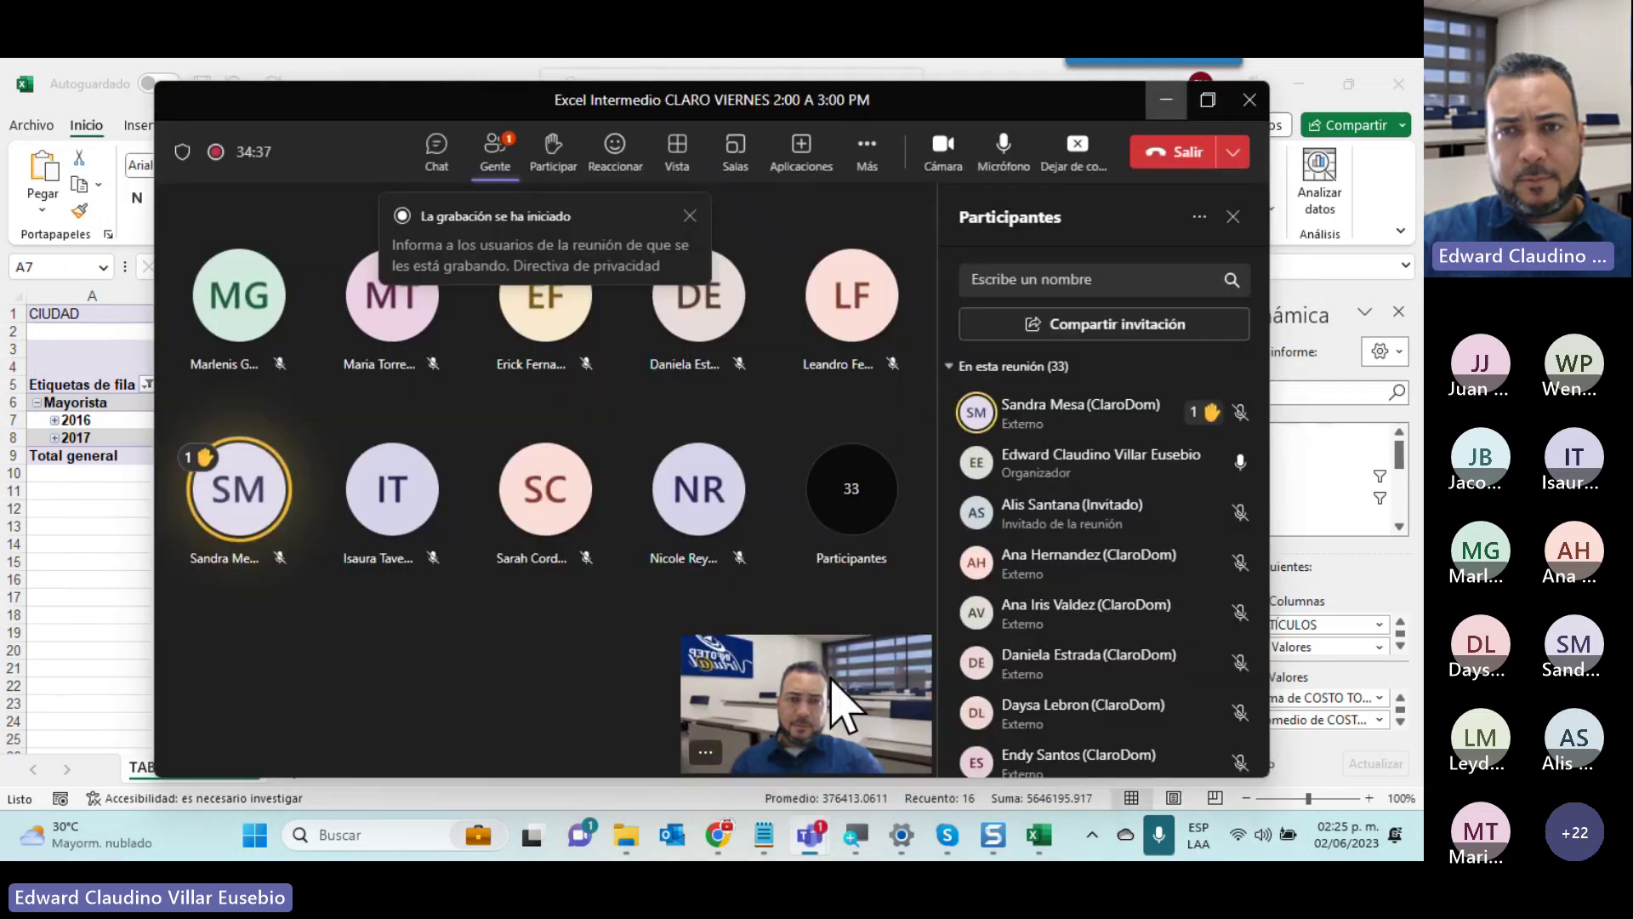
left_click(1234, 413)
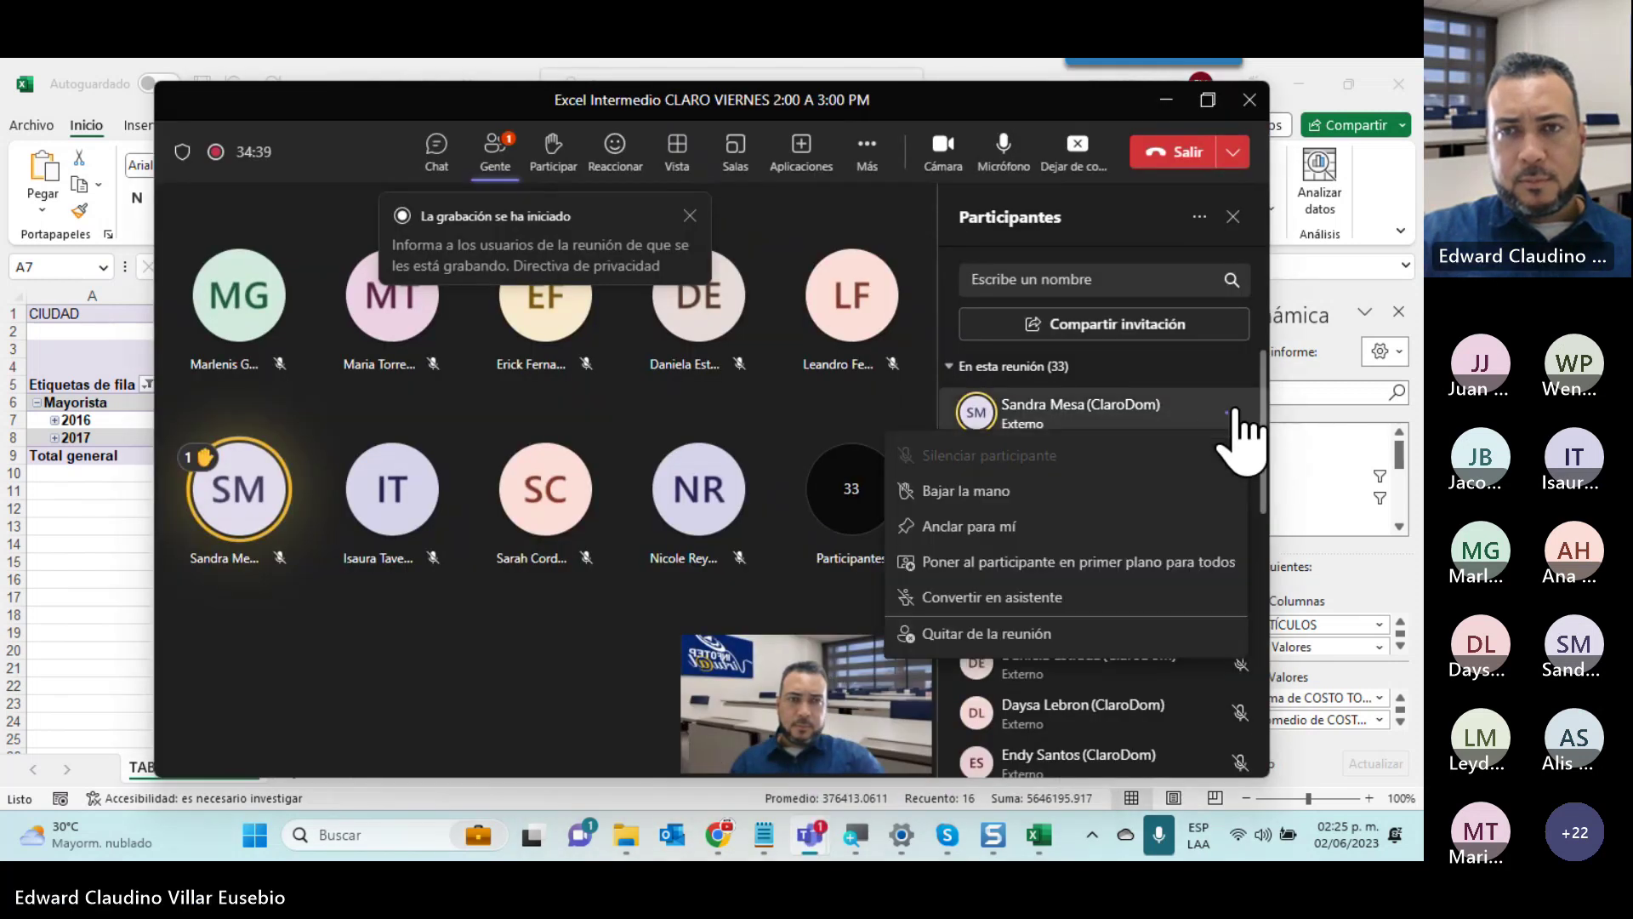
left_click(1130, 493)
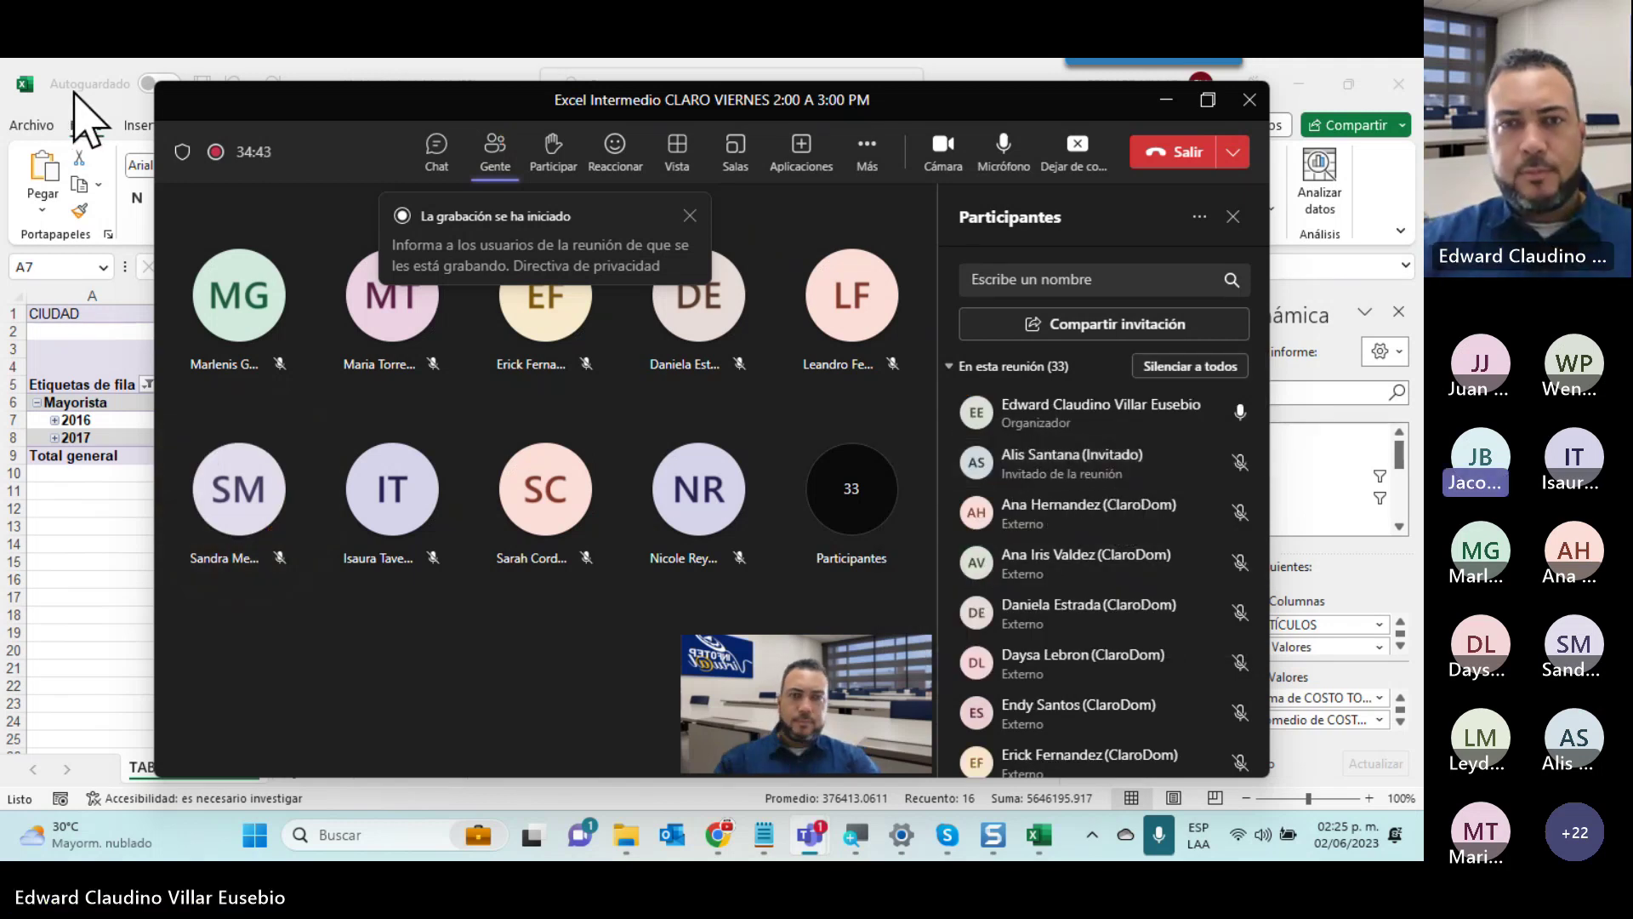
left_click(690, 215)
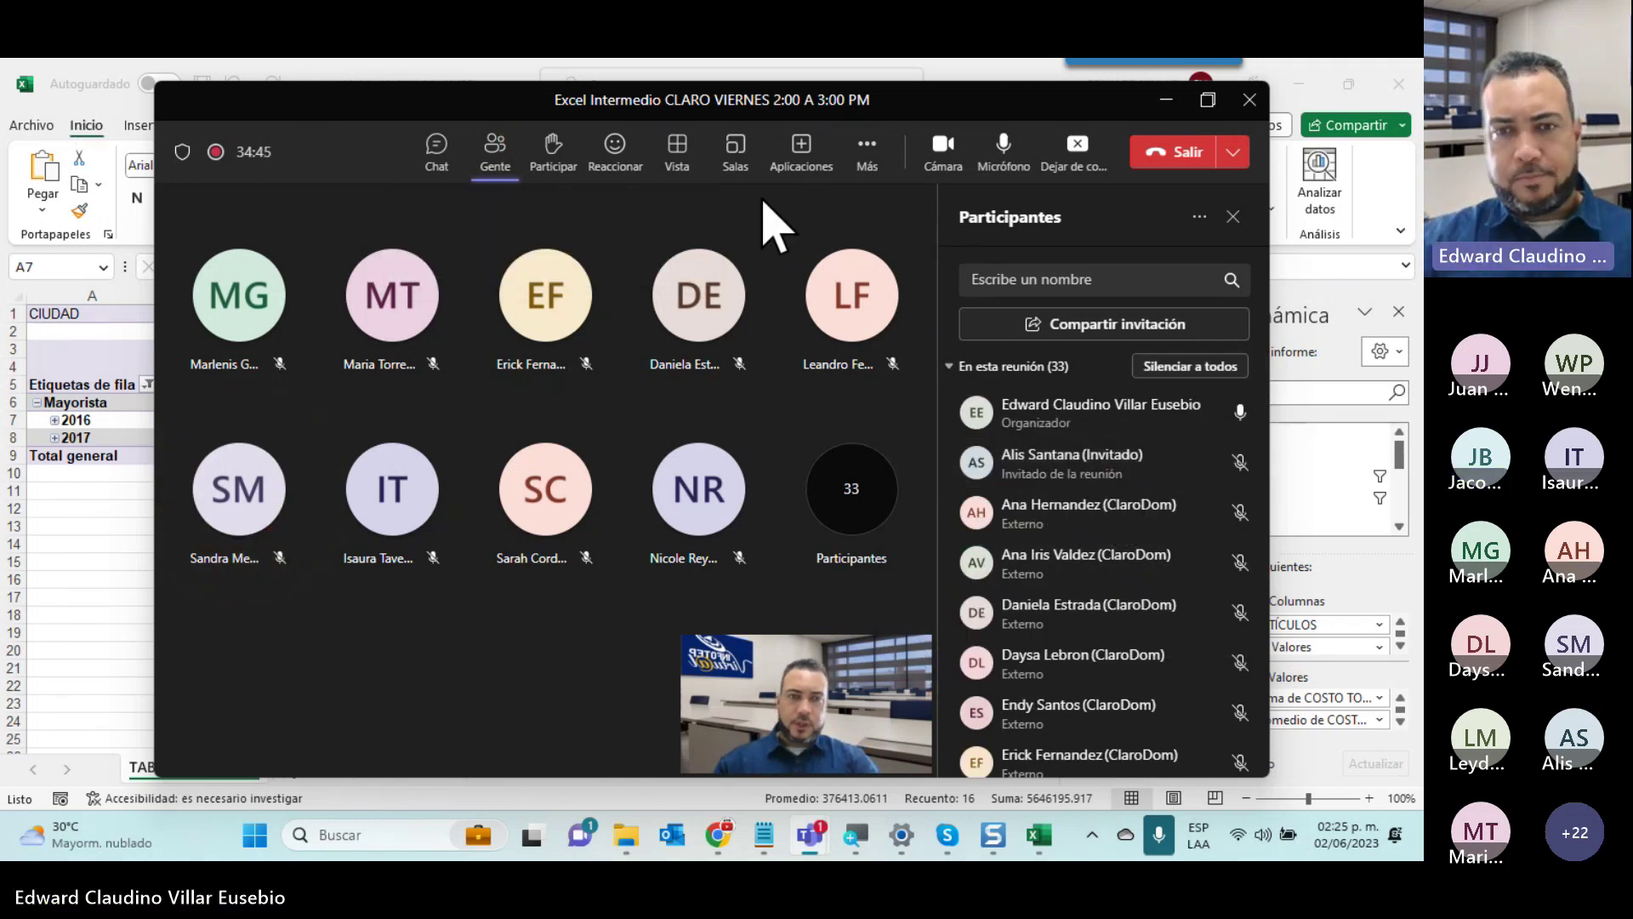
left_click(977, 61)
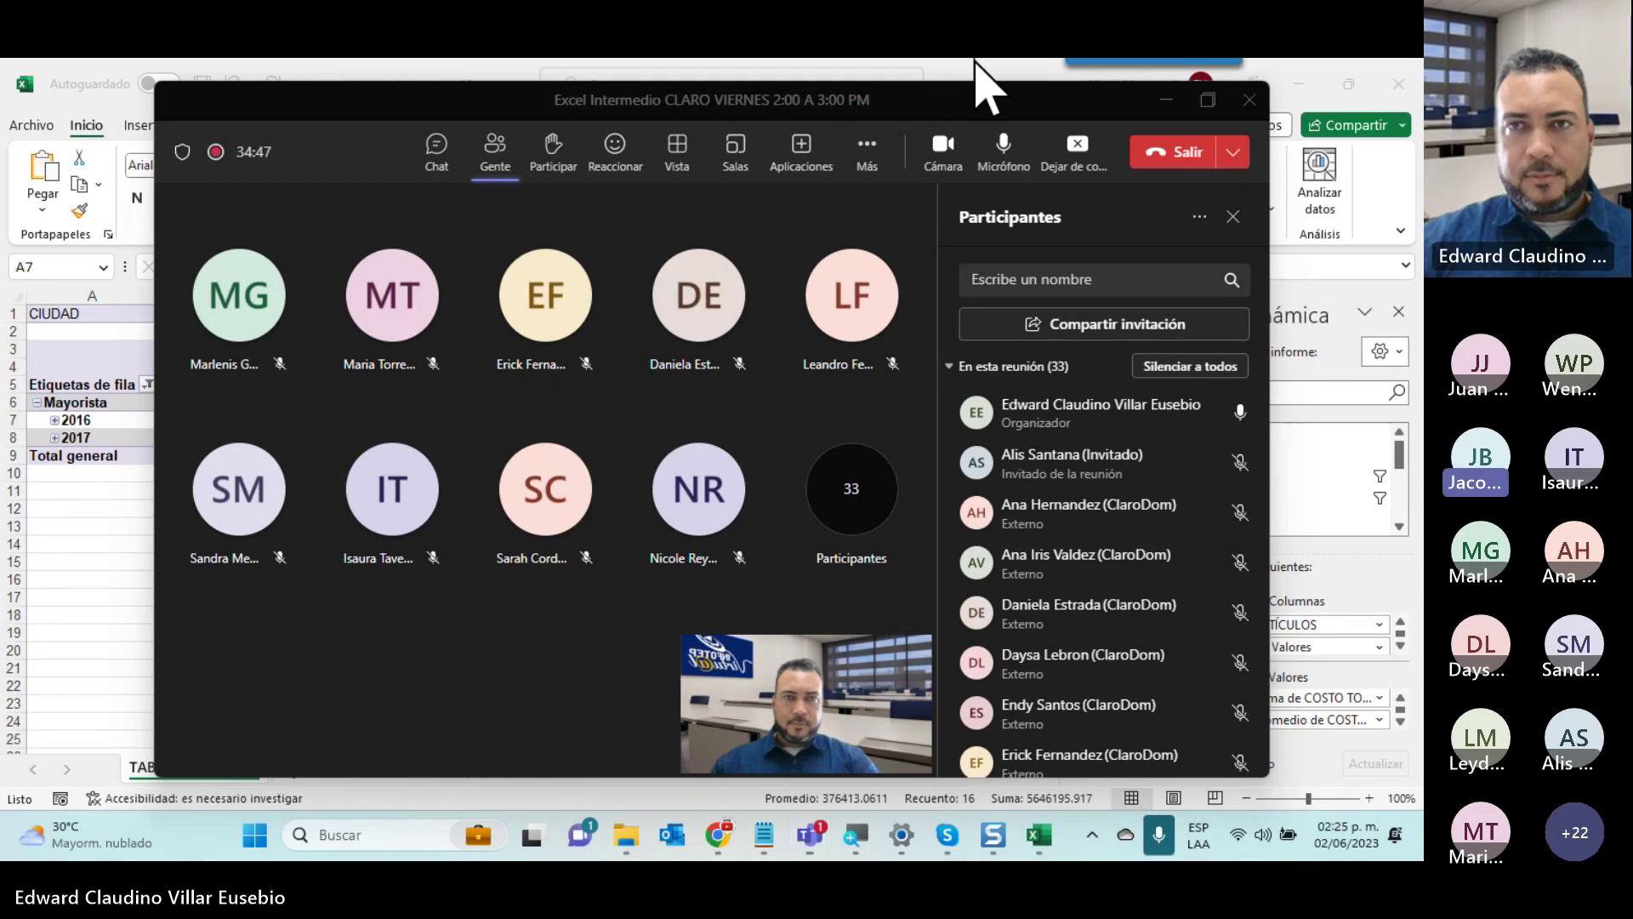
left_click(1167, 102)
Return to the workbook and select pivot value cell E6 to show the PivotTable Fields pane
left_click(455, 629)
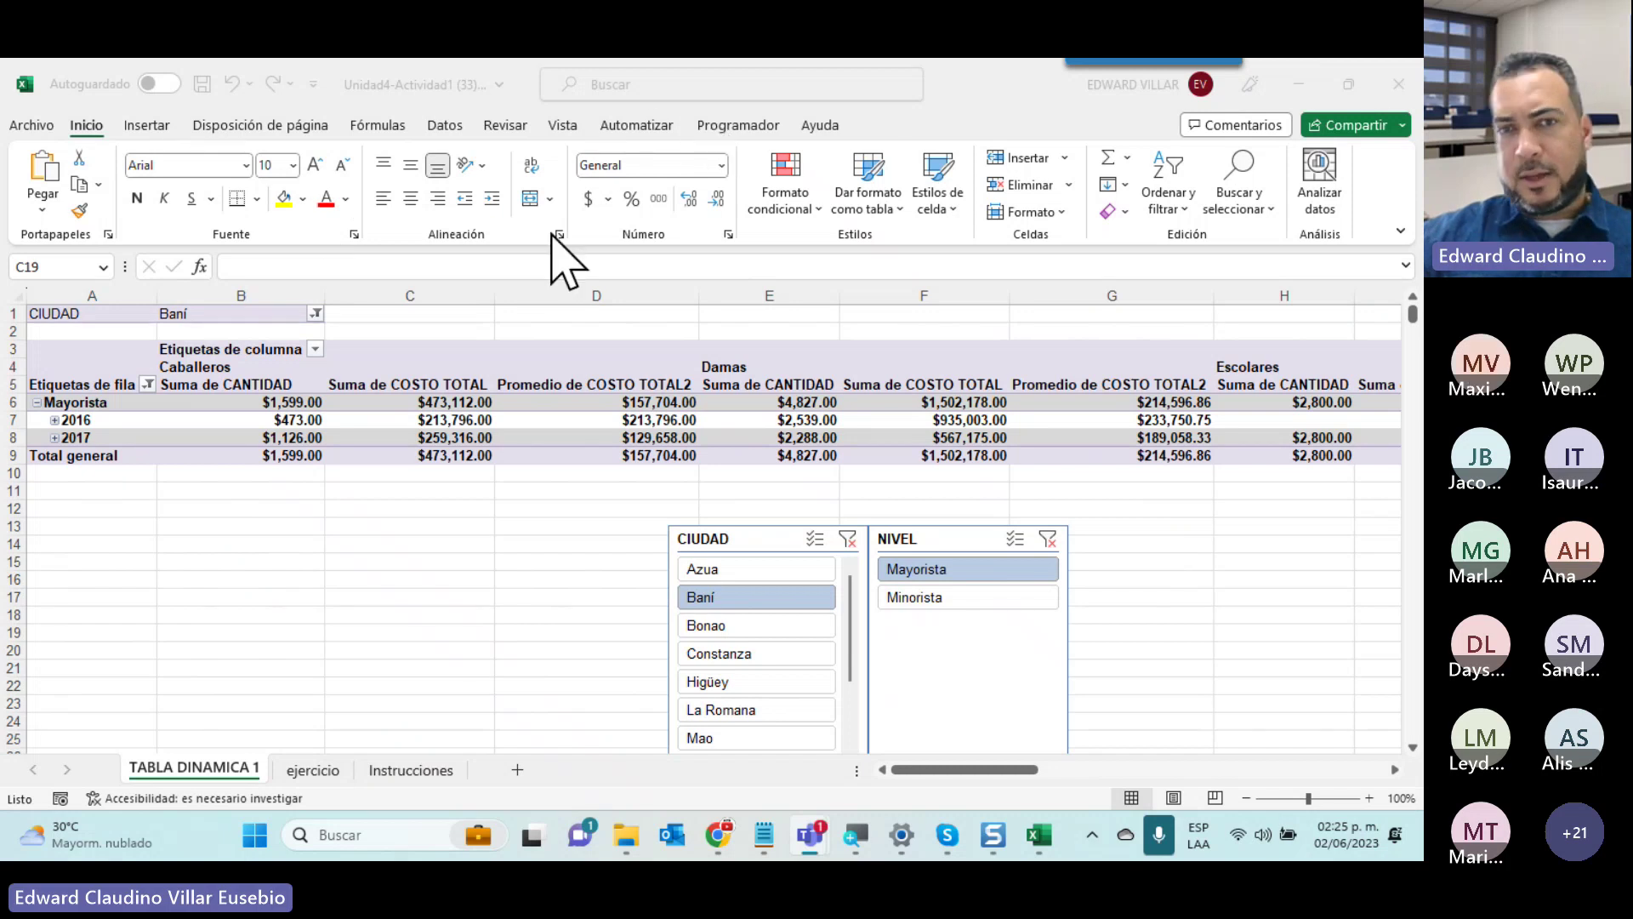
left_click(400, 632)
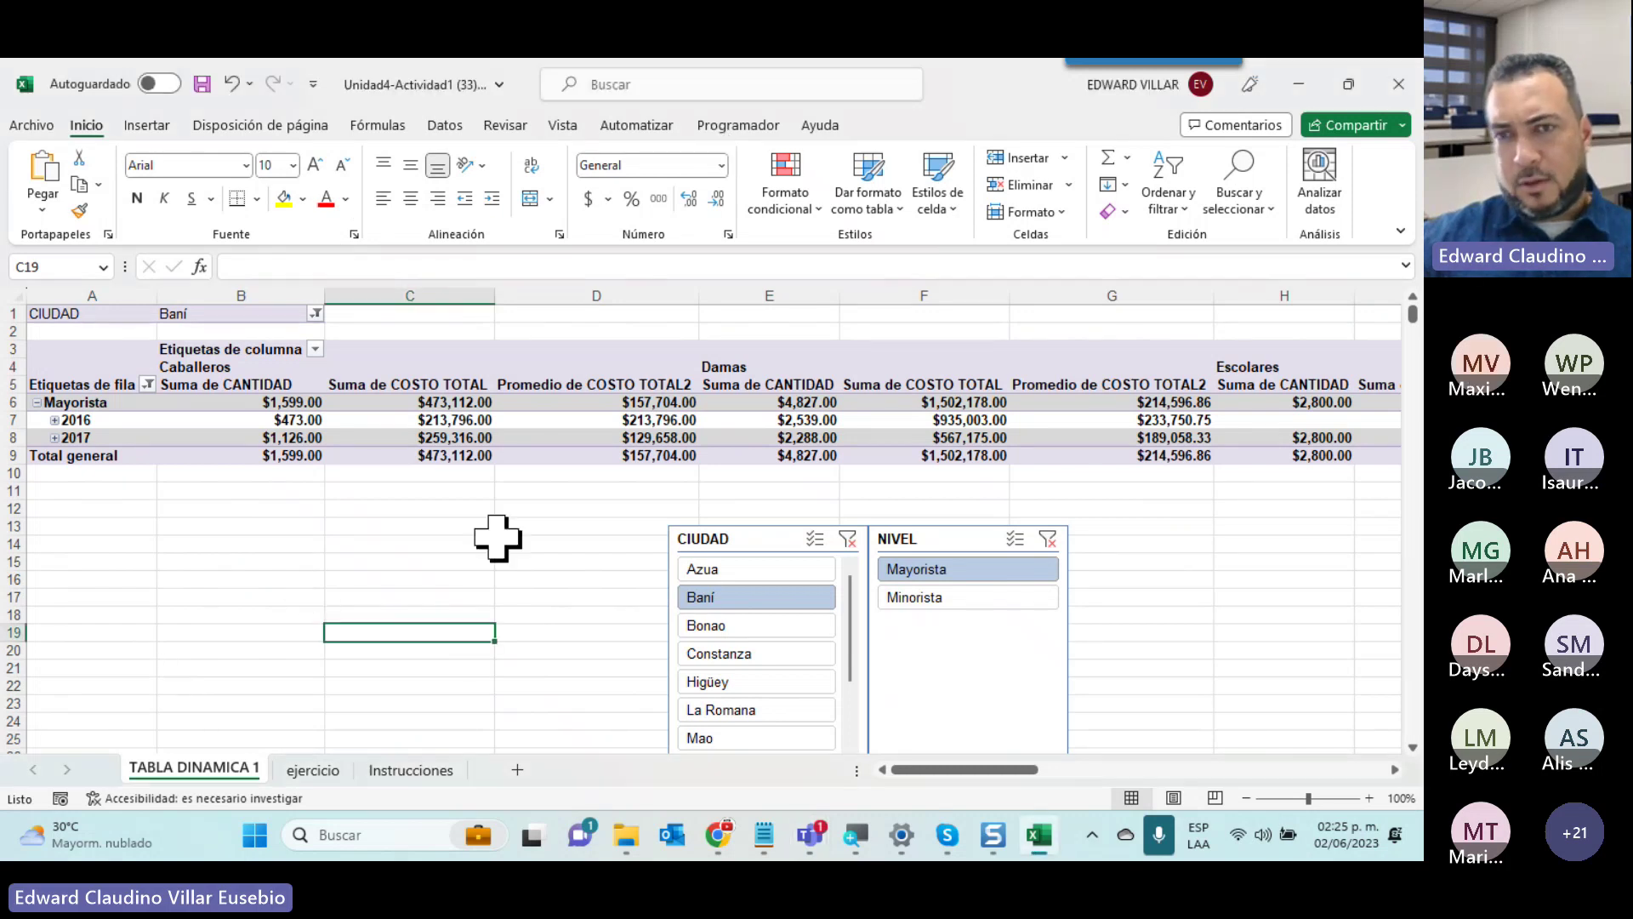
left_click(748, 402)
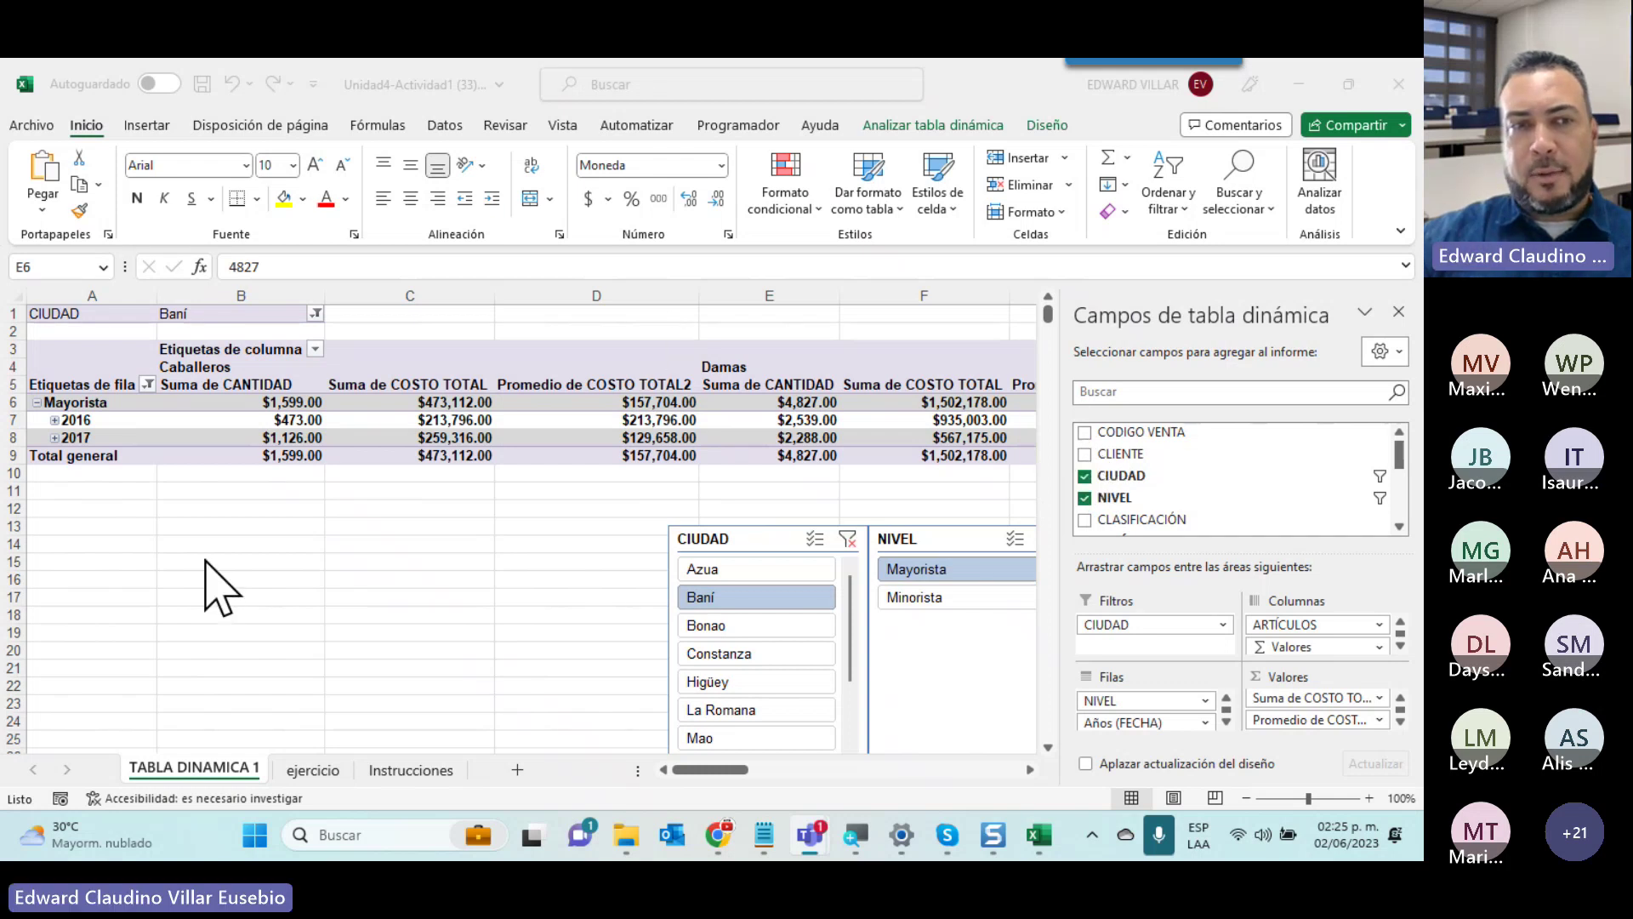
left_click(325, 774)
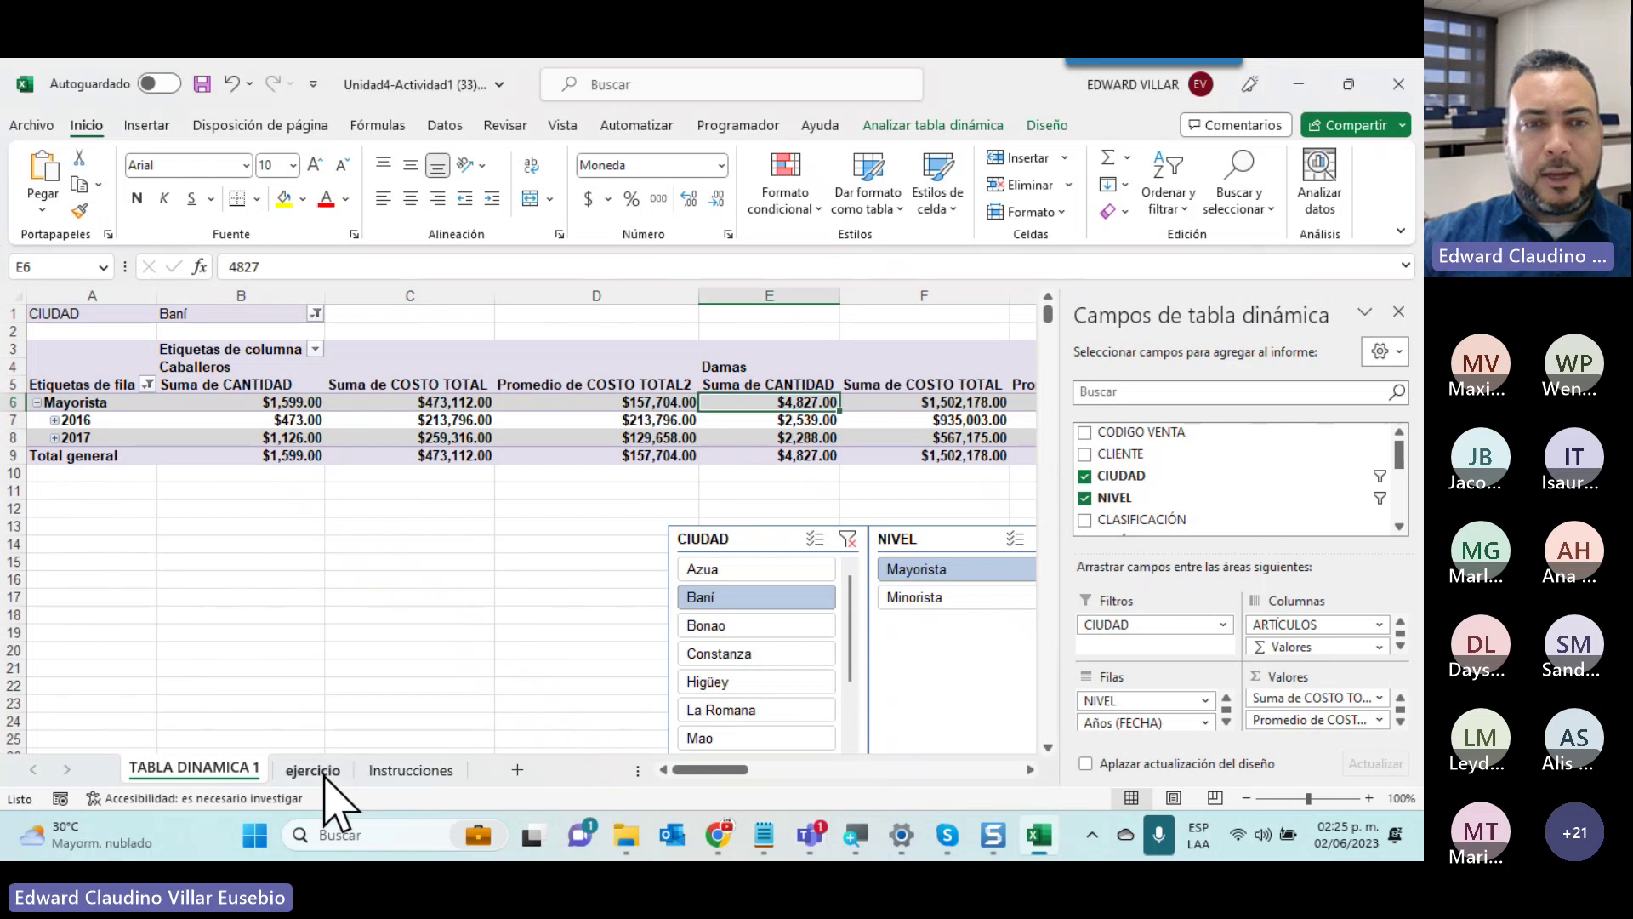
Format the ejercicio range A1:J3300 as a blue banded table, Tabla1, with headers
left_click(319, 770)
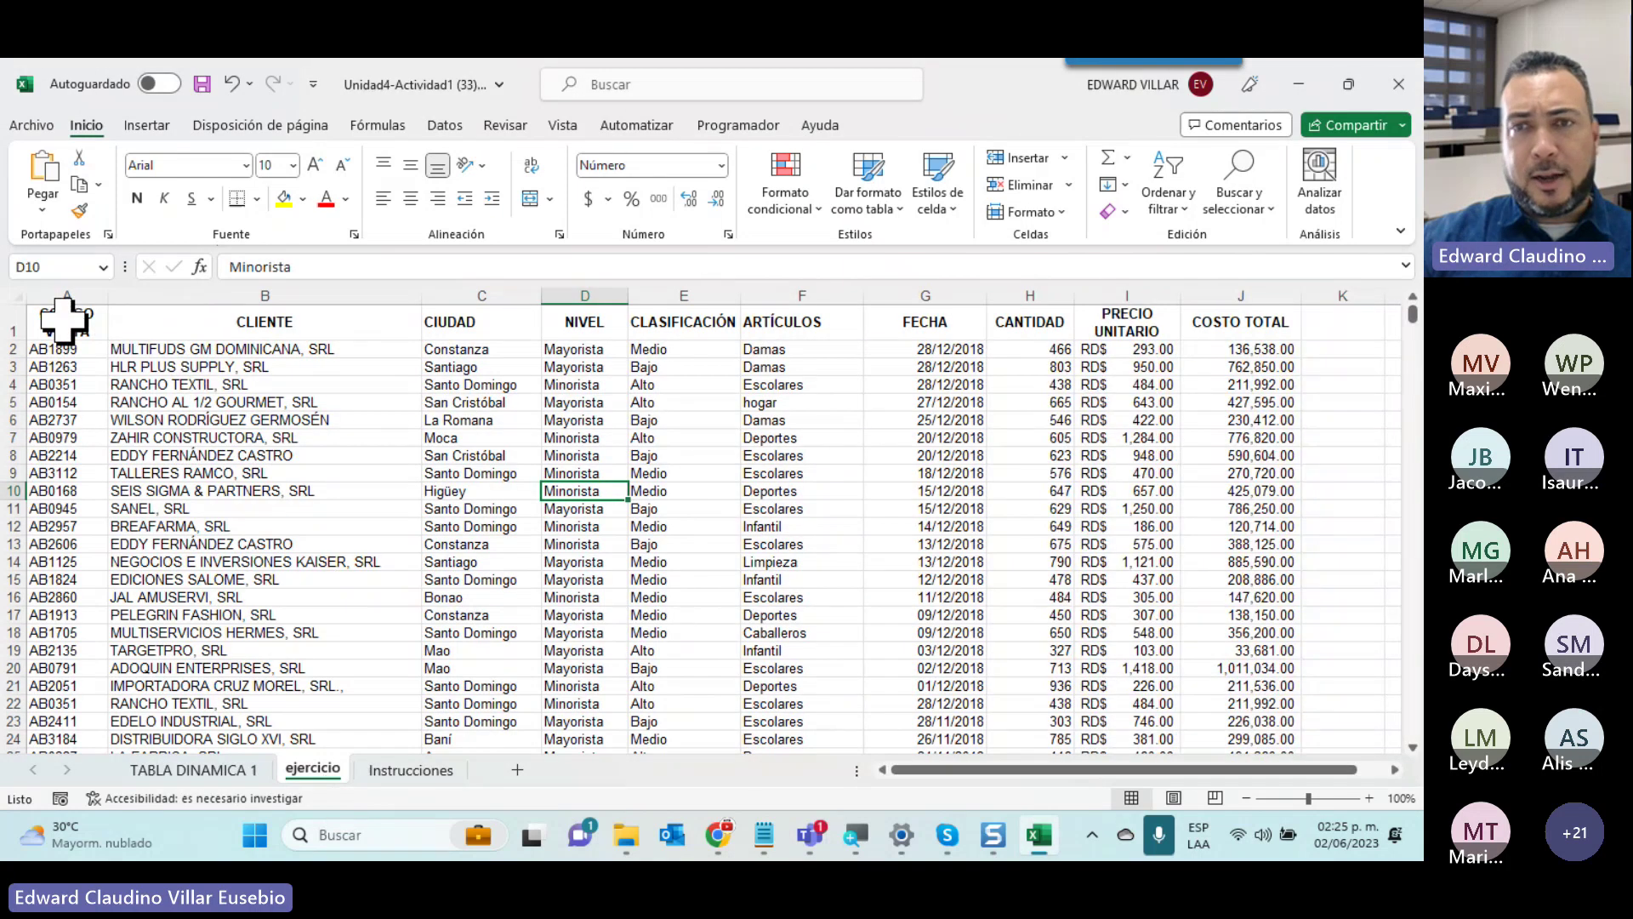
left_click_drag(66, 319, 1159, 430)
left_click(925, 437)
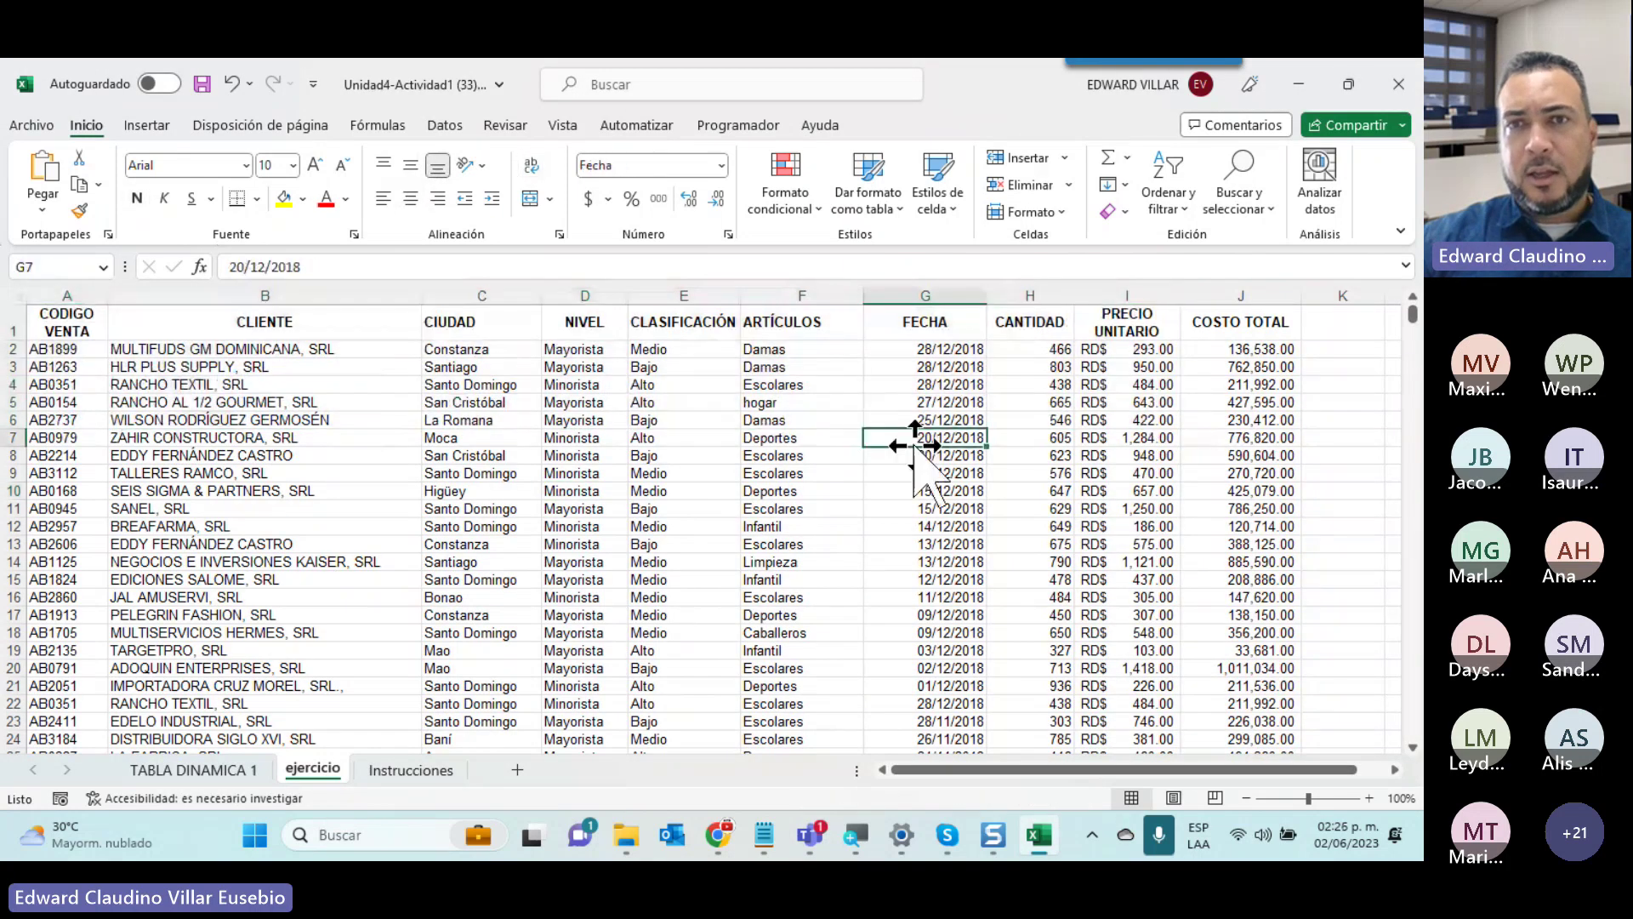
left_click(863, 204)
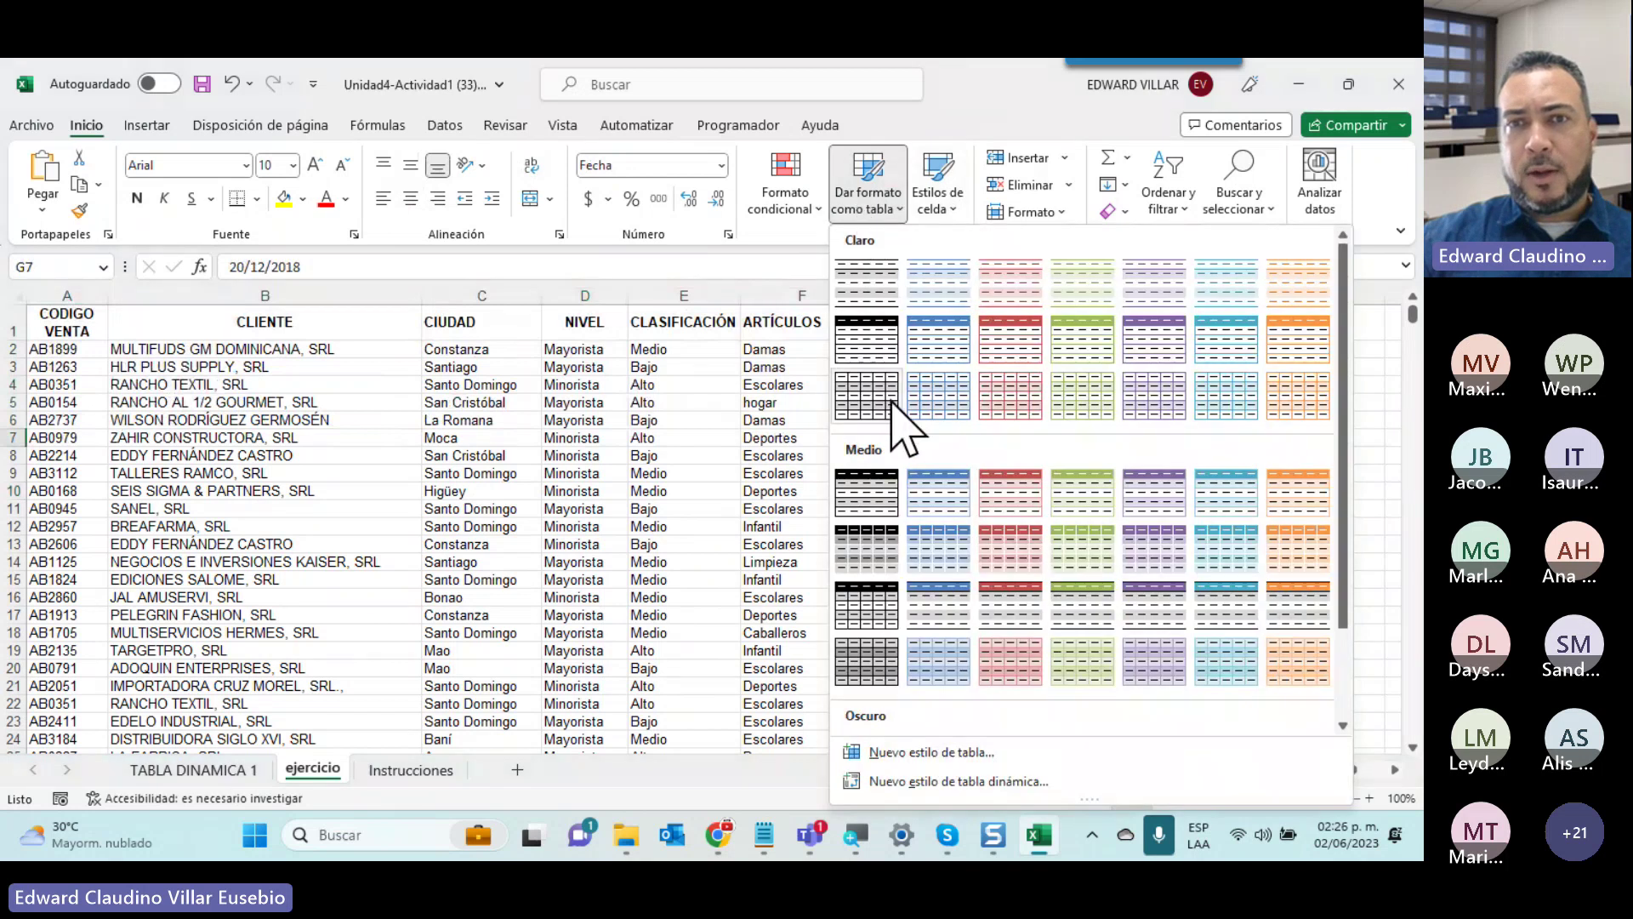
left_click(874, 415)
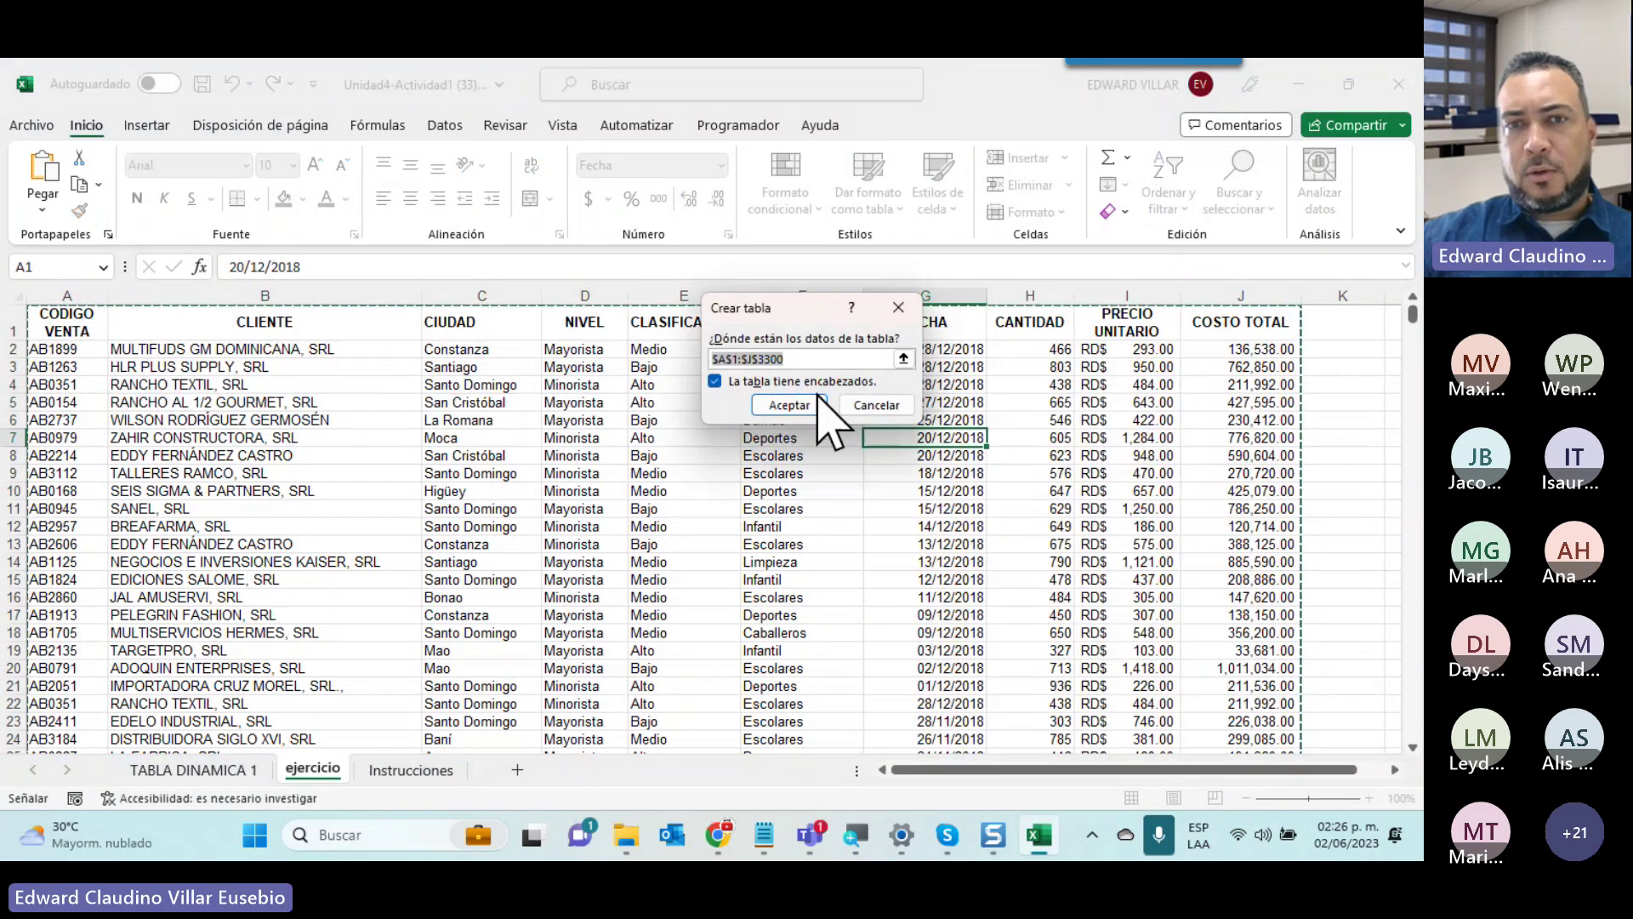
left_click(816, 405)
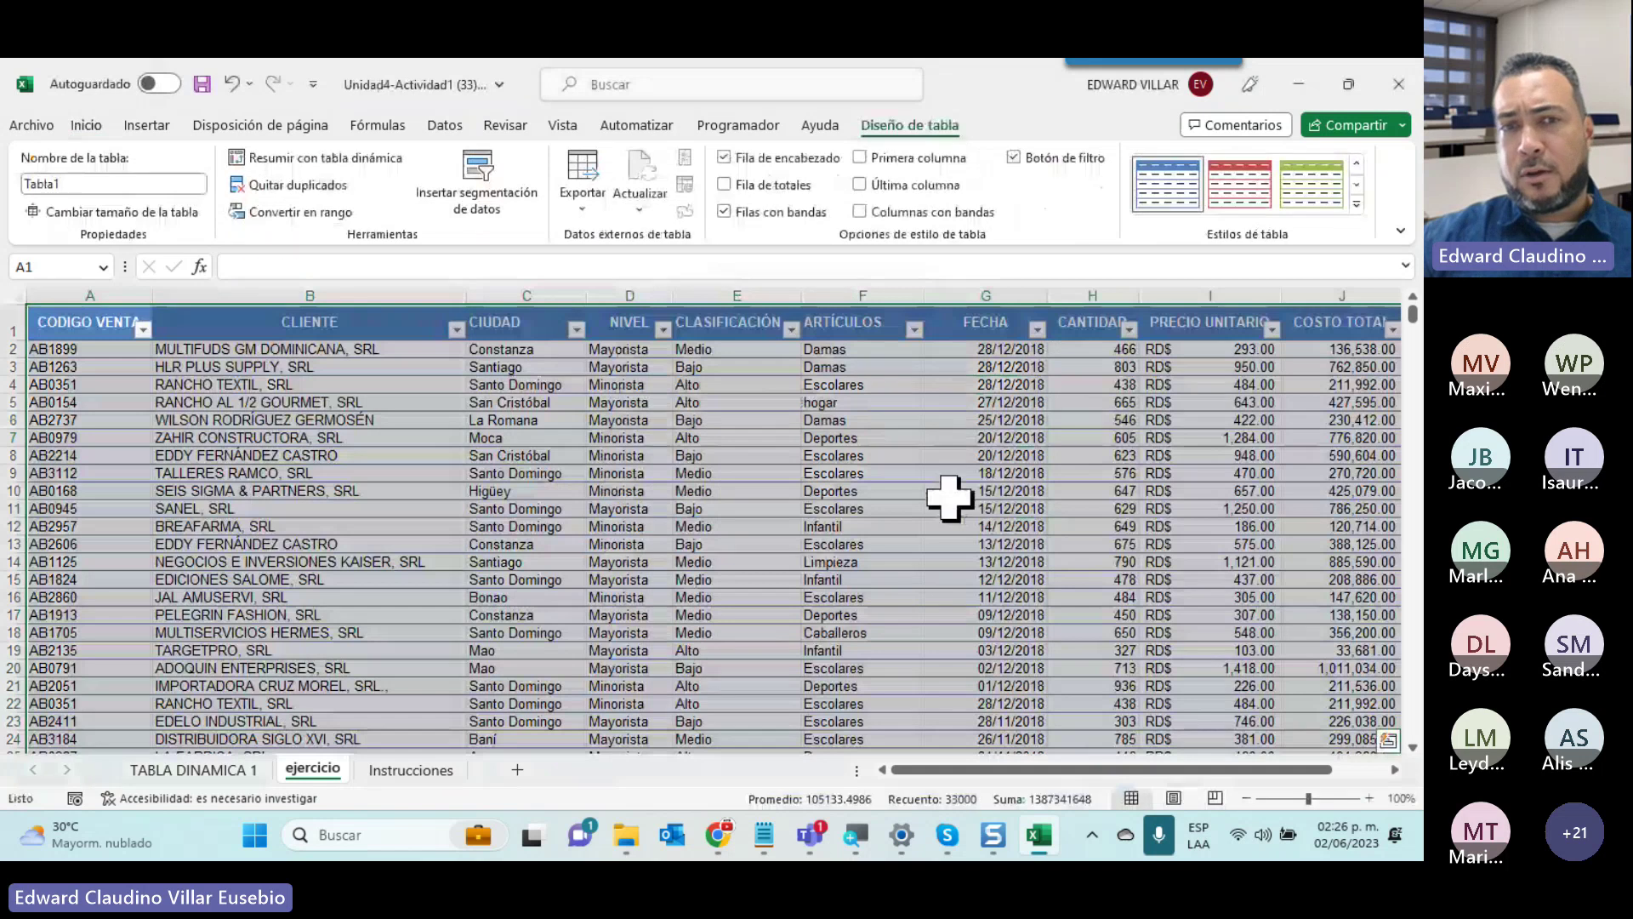
left_click(948, 491)
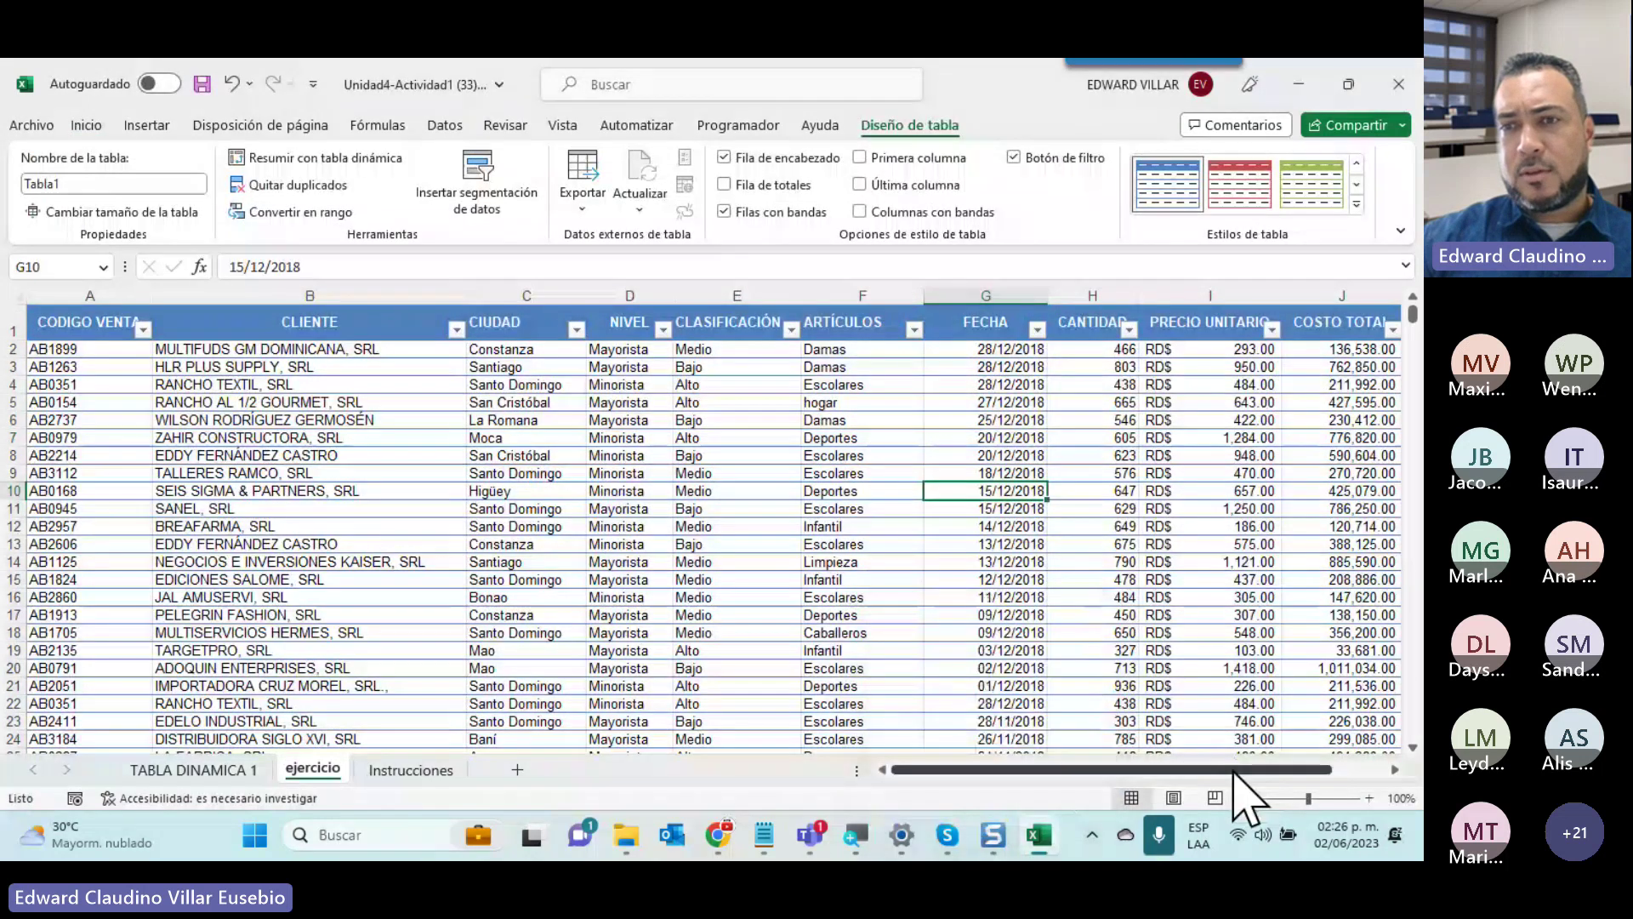
left_click_drag(1236, 770, 1284, 770)
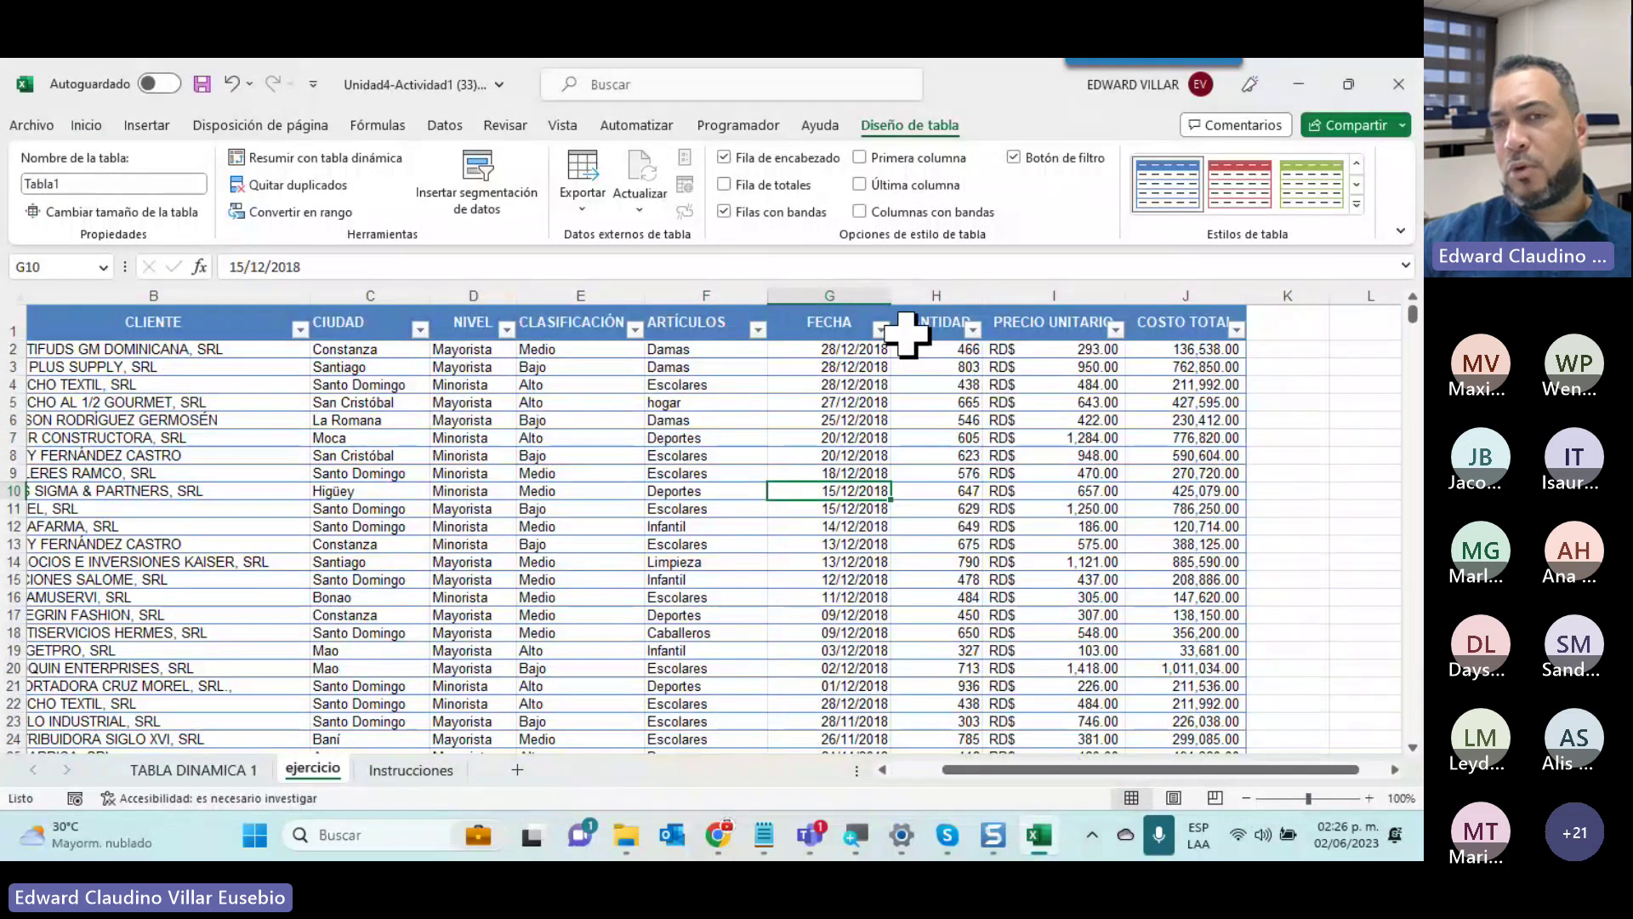
left_click(1358, 492)
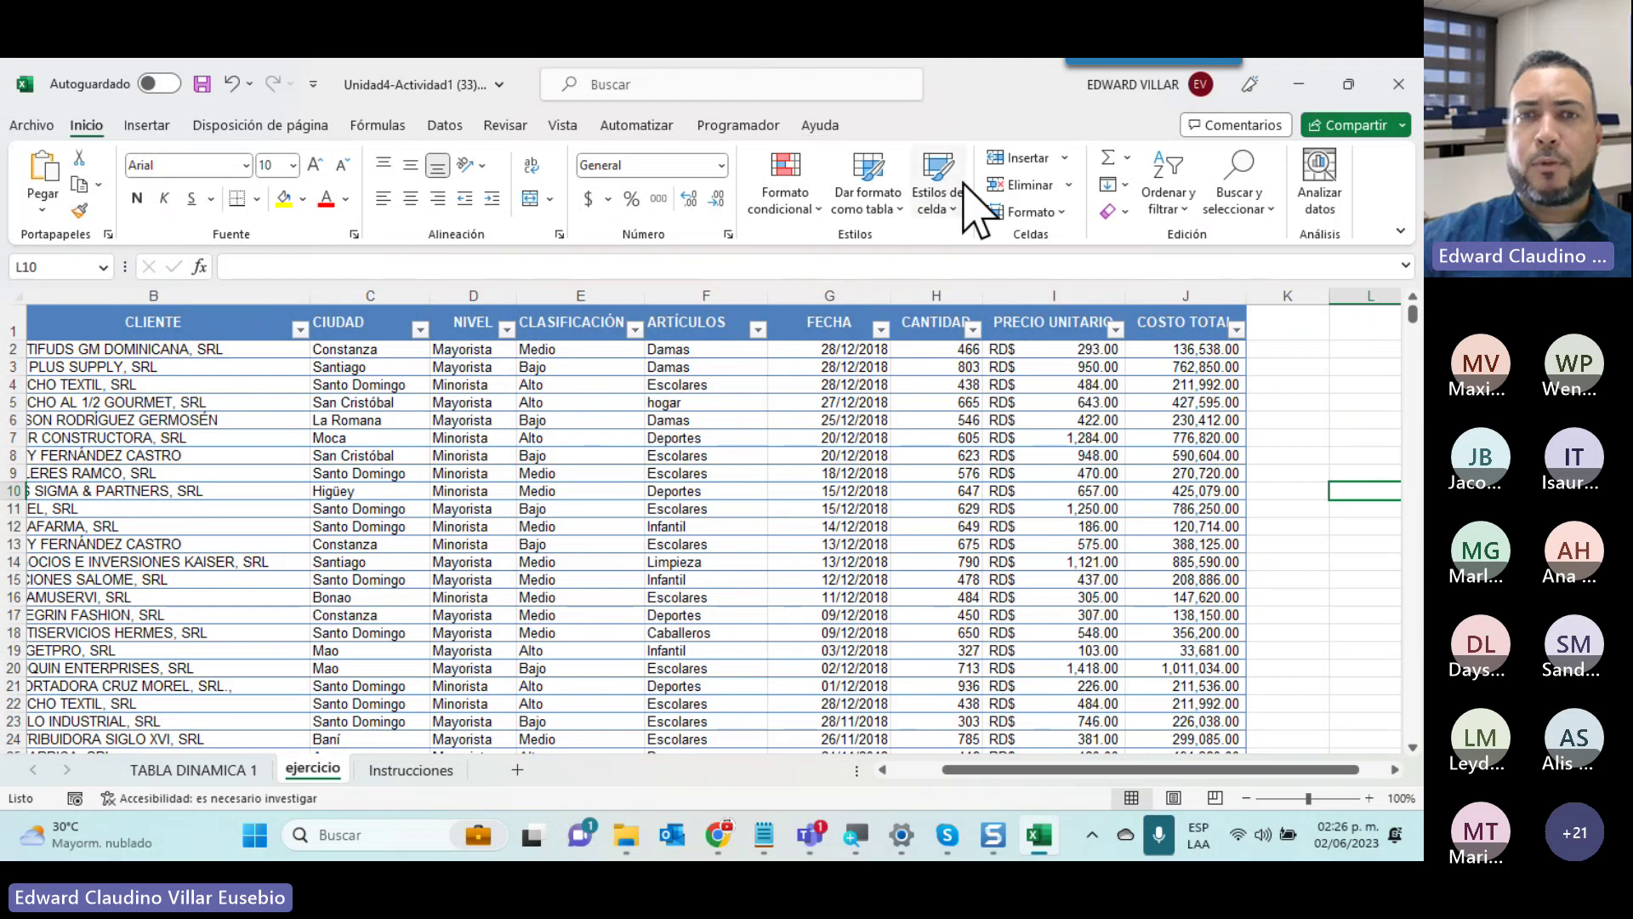
Look at the Insertar tab's Gráfico dinámico options without adding a chart, then minimize Excel
left_click(787, 419)
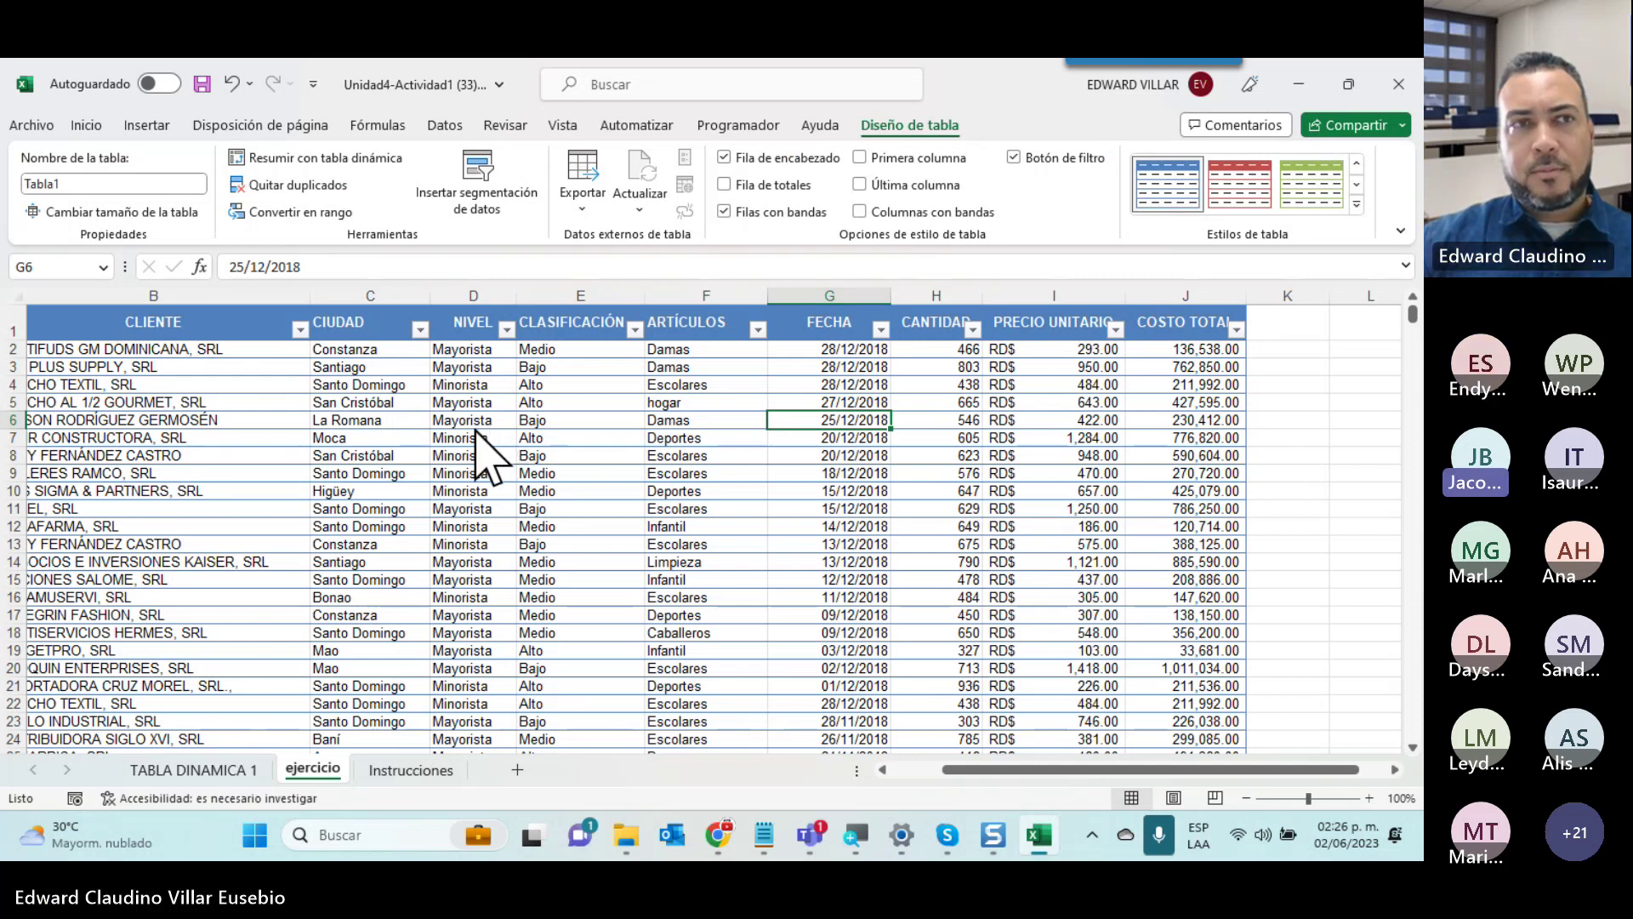
left_click(146, 125)
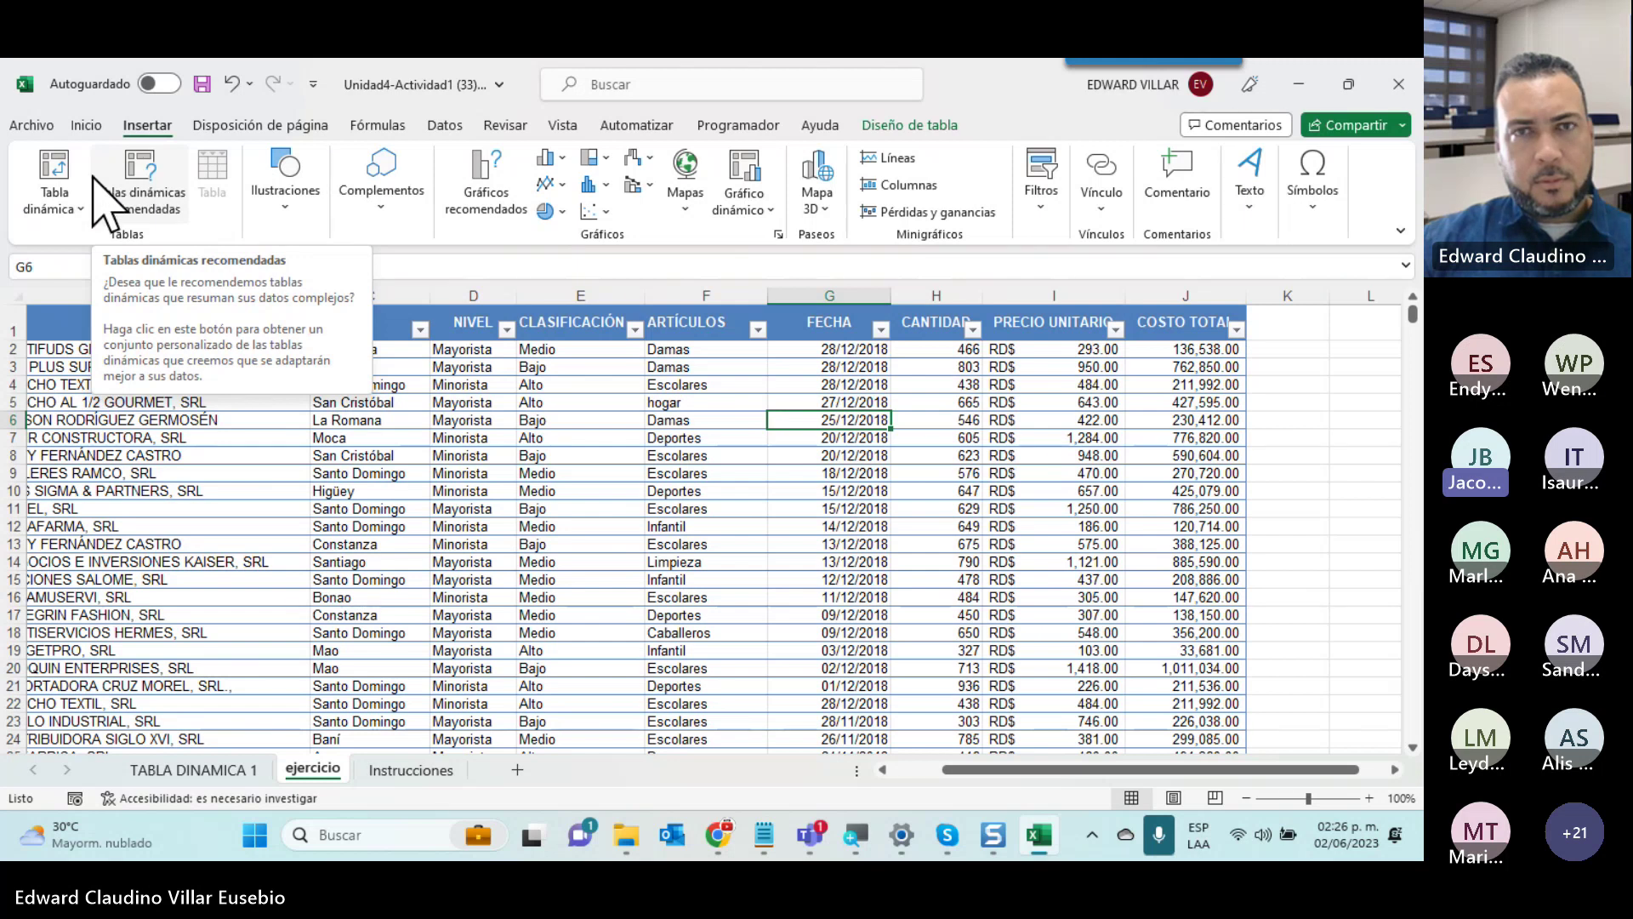
left_click(755, 204)
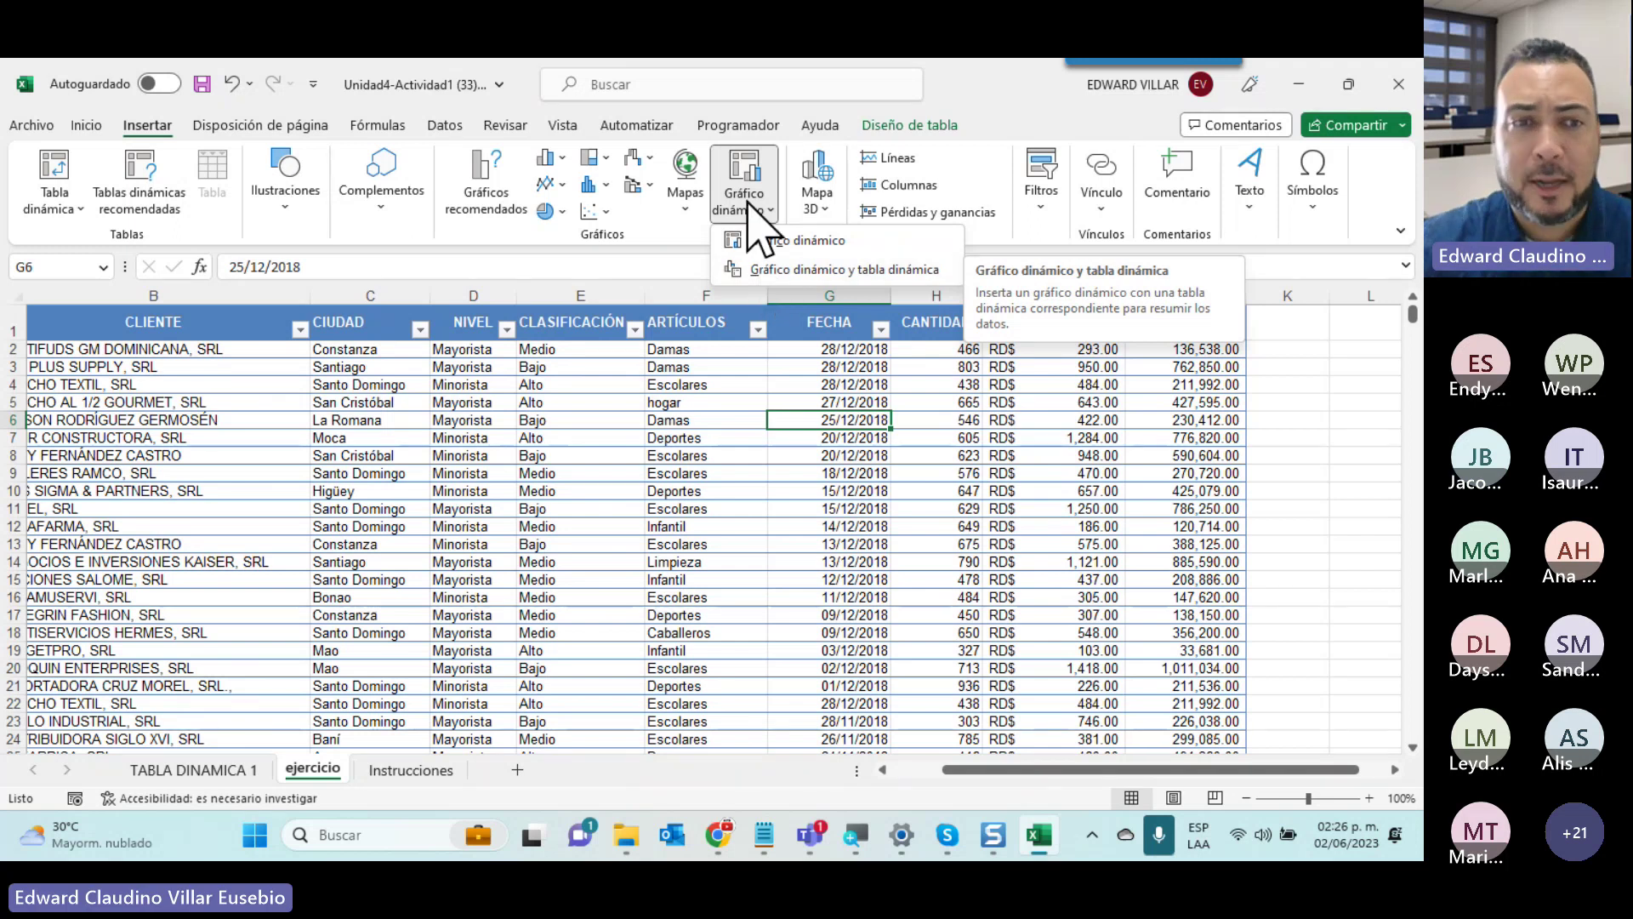
left_click(1295, 94)
left_click(1298, 84)
Bring the Unidad4-Actividad2 workbook back to the front from the taskbar
left_click(127, 780)
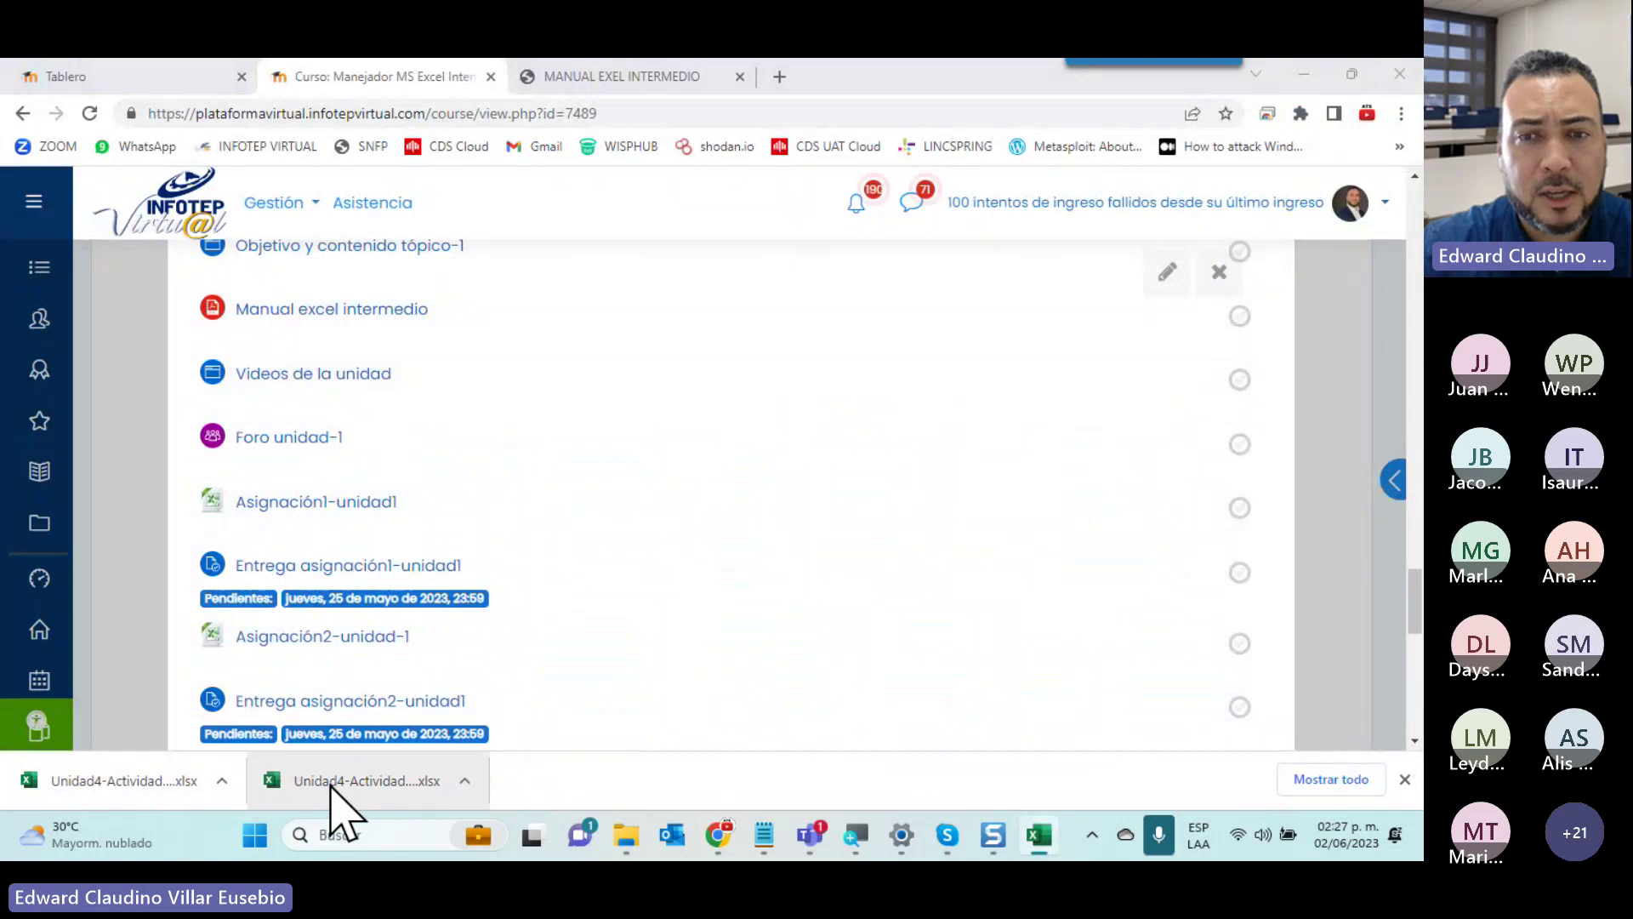
left_click(1041, 838)
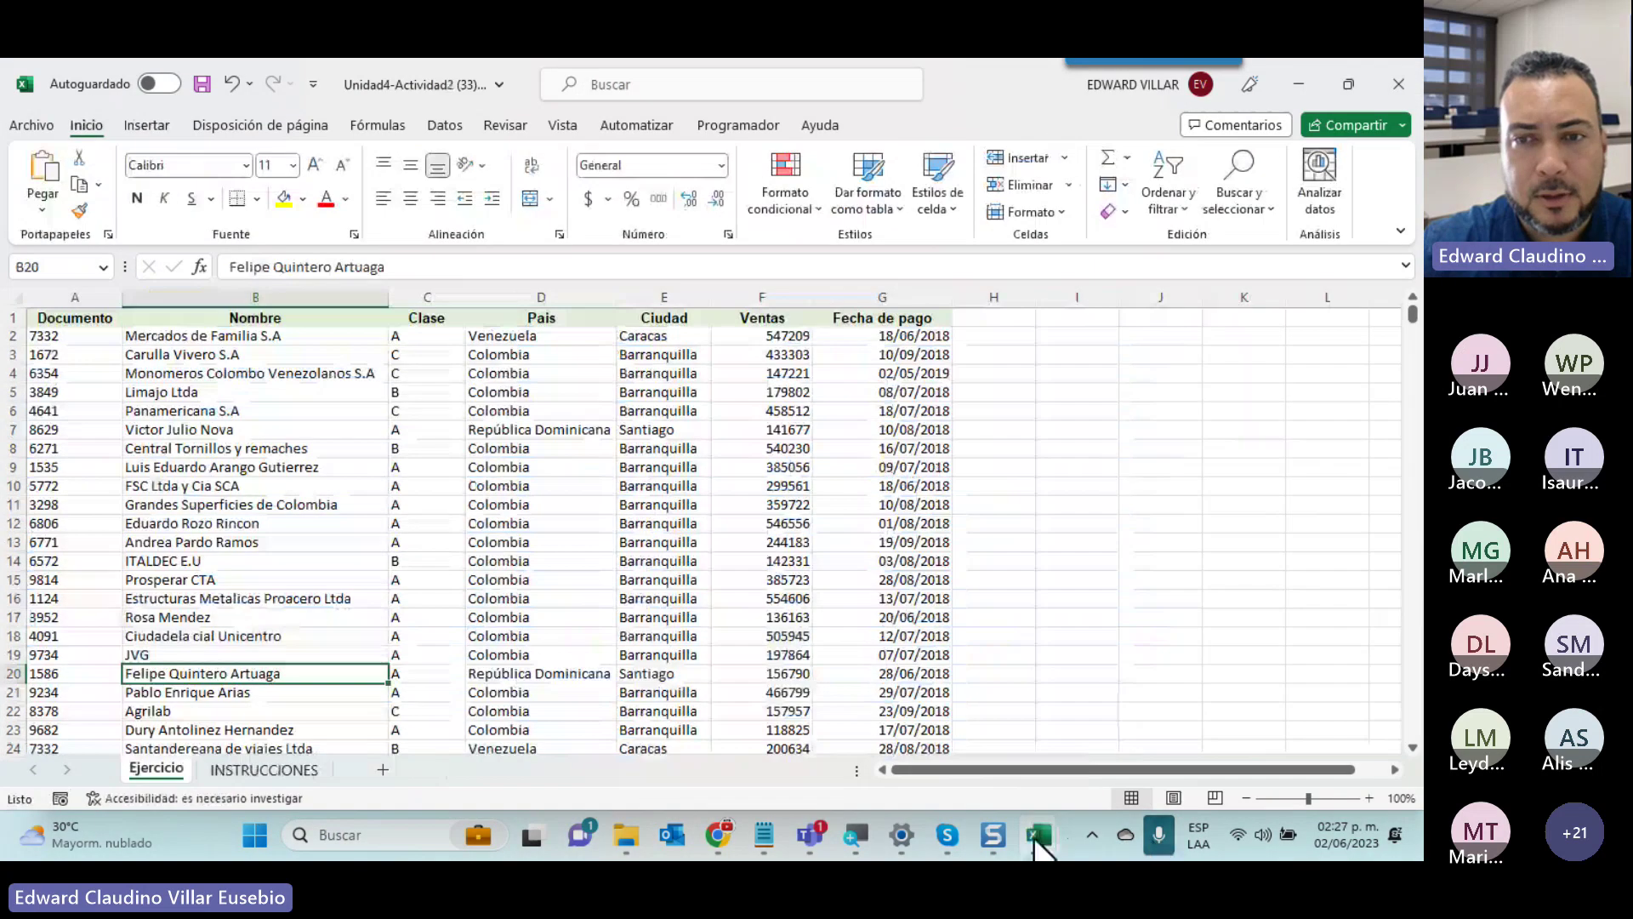
mouse_move(1148, 686)
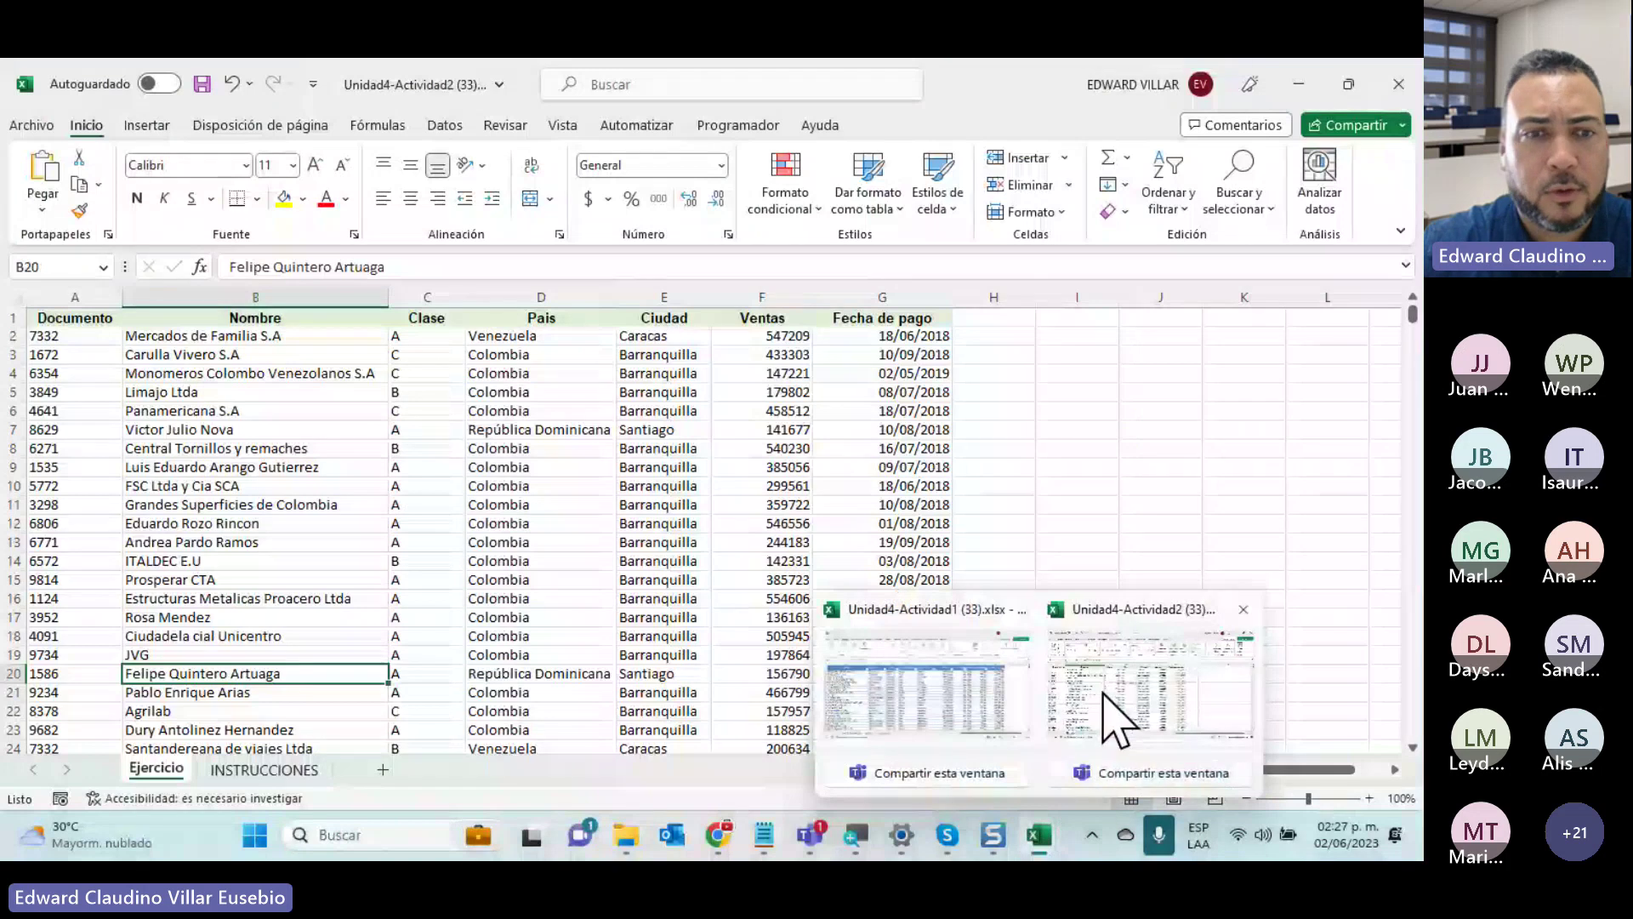
Switch to Unidad4-Actividad1 and scroll its Instrucciones sheet to the Tabla dinámica #2 requirements
left_click(927, 680)
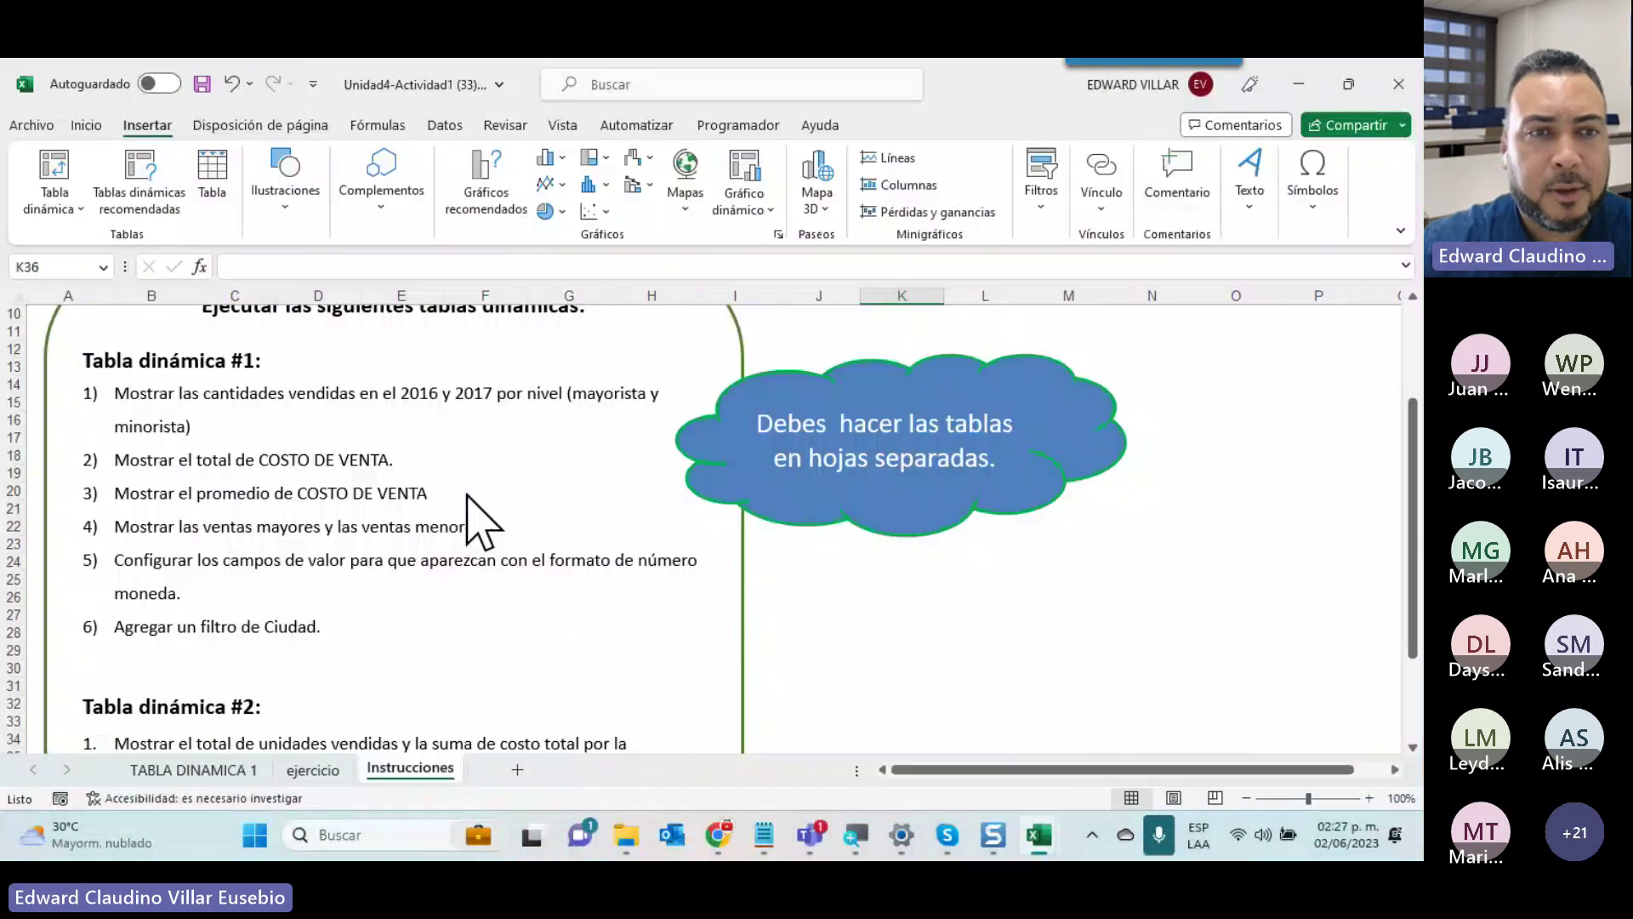
scroll(178, 612, "down", 1)
scroll(255, 596, "down", 1)
scroll(467, 493, "down", 1)
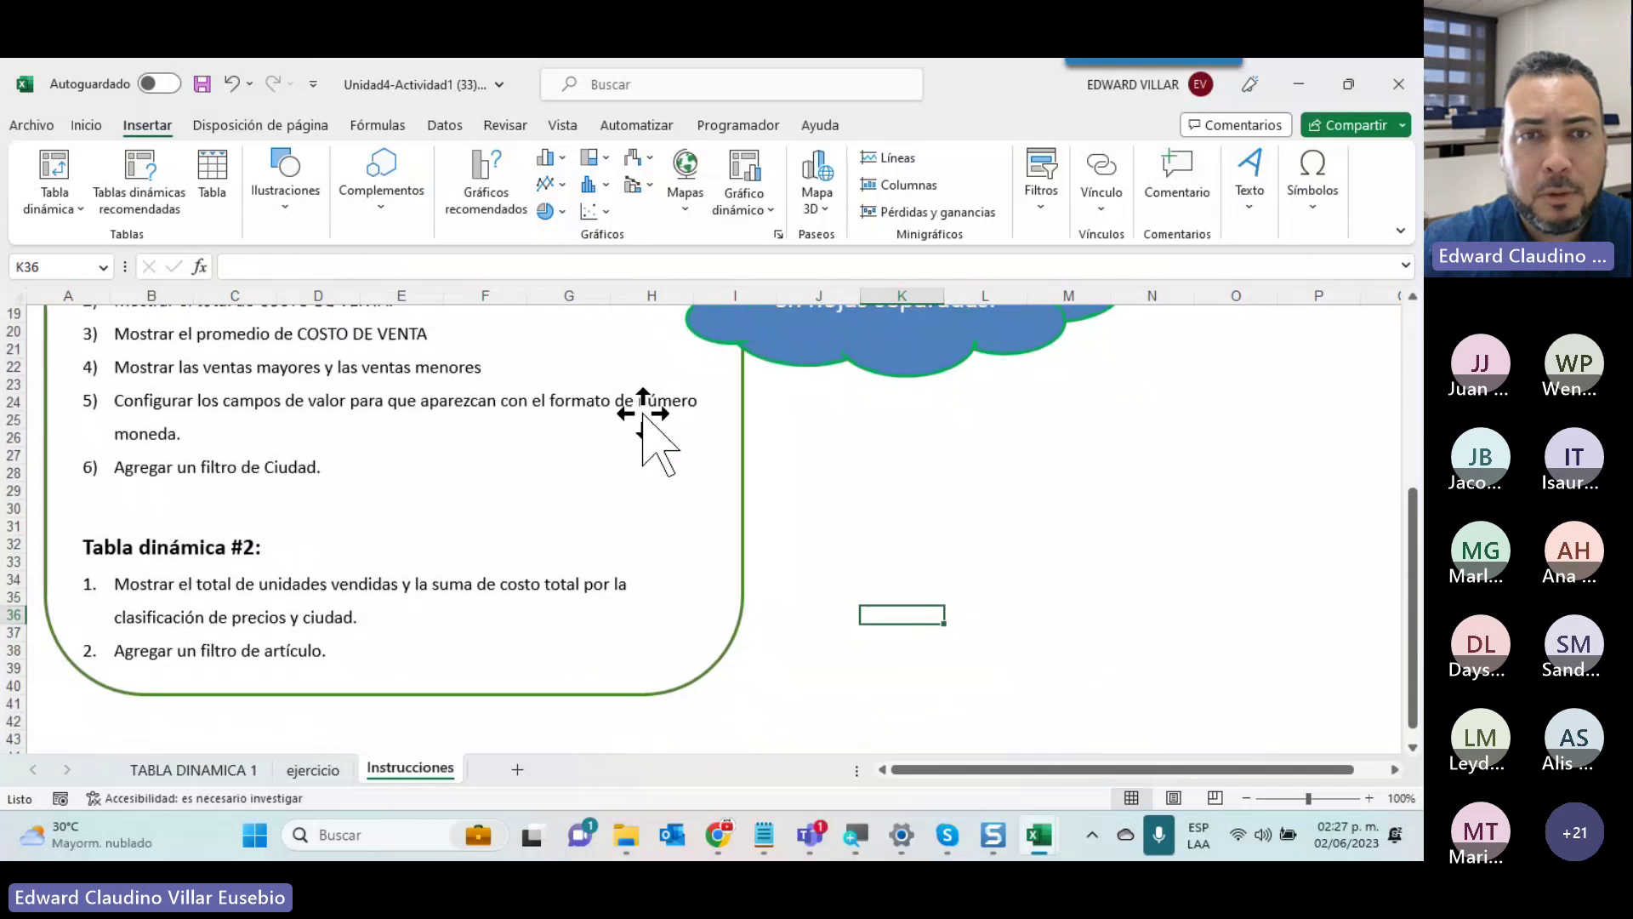
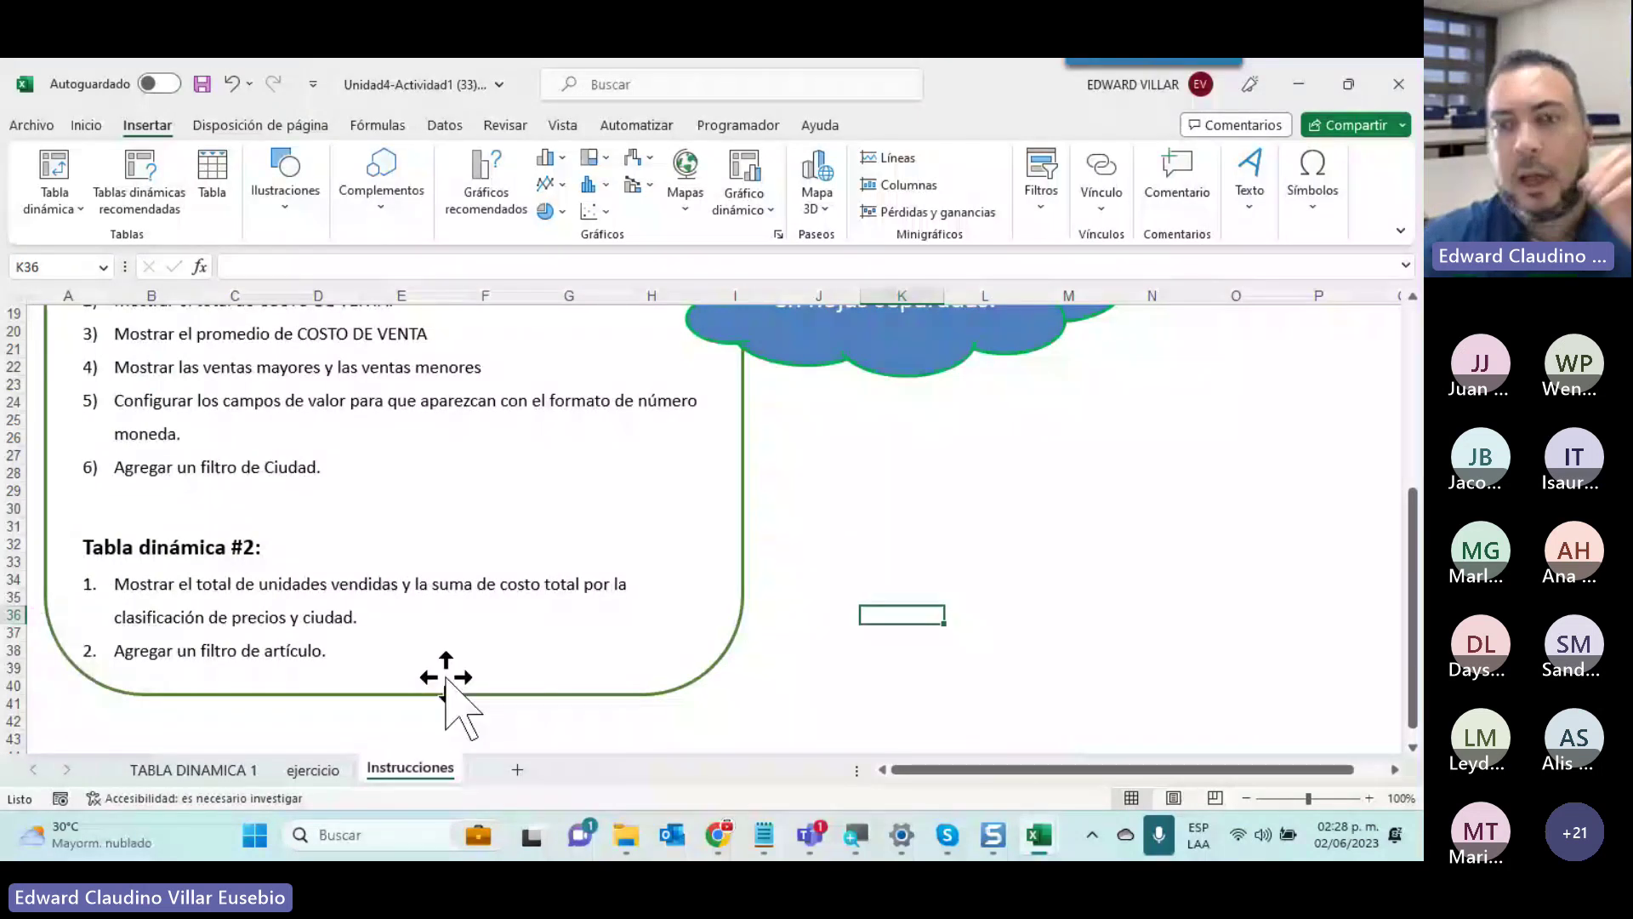
Show the Baní-filtered TABLA DINAMICA 1 pivot table and bring up its Actualizar refresh options
left_click(235, 769)
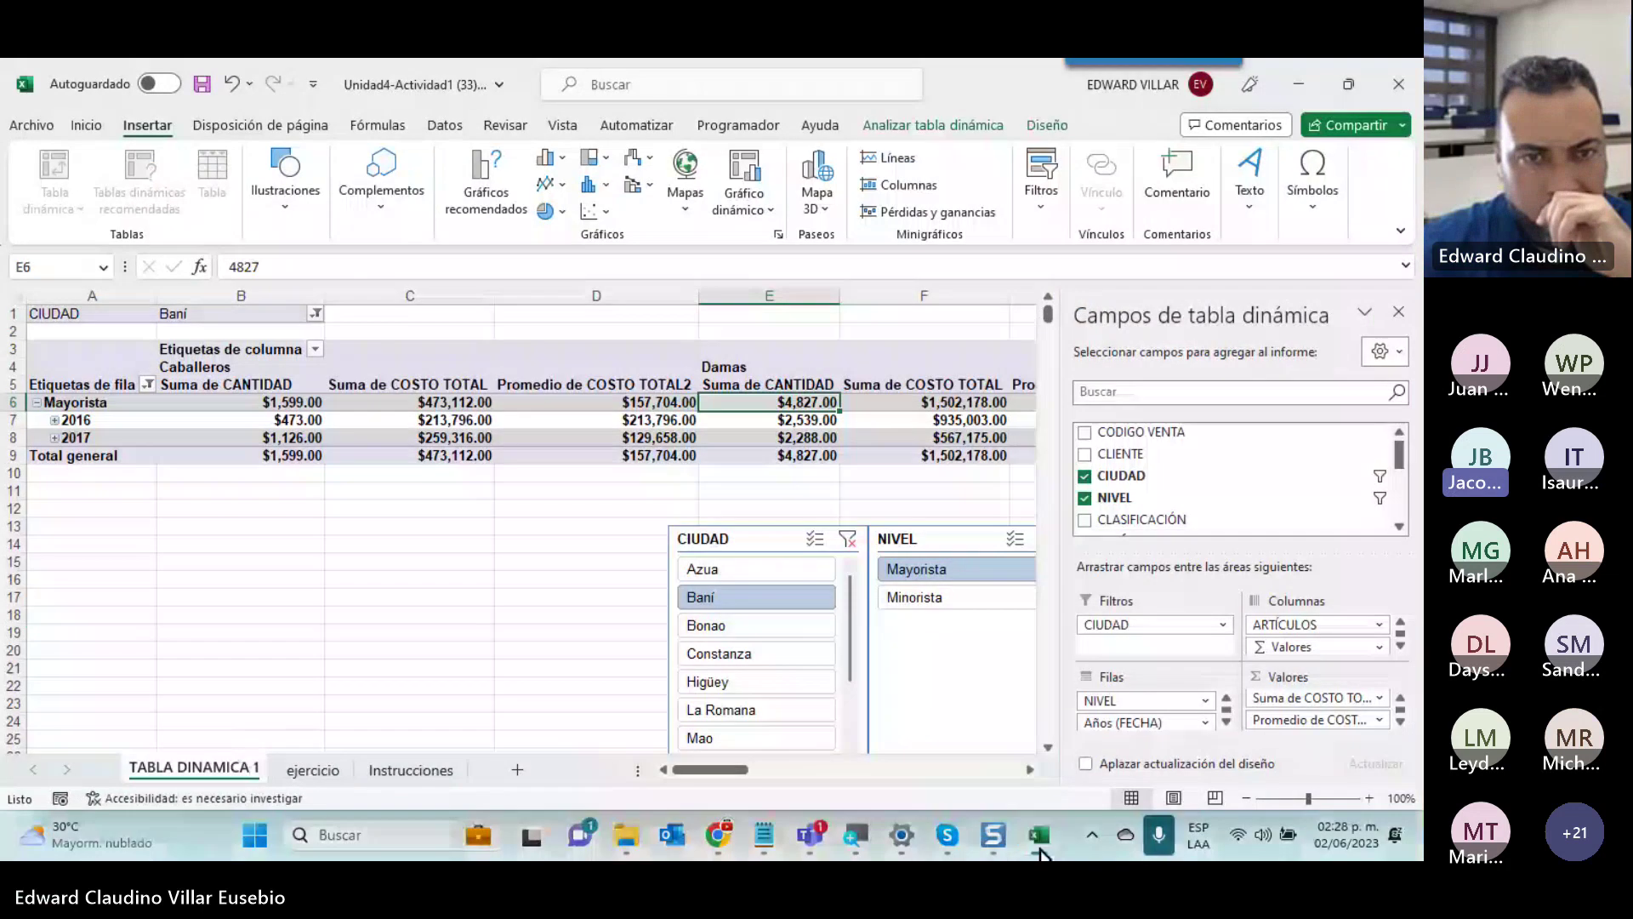
left_click(1116, 745)
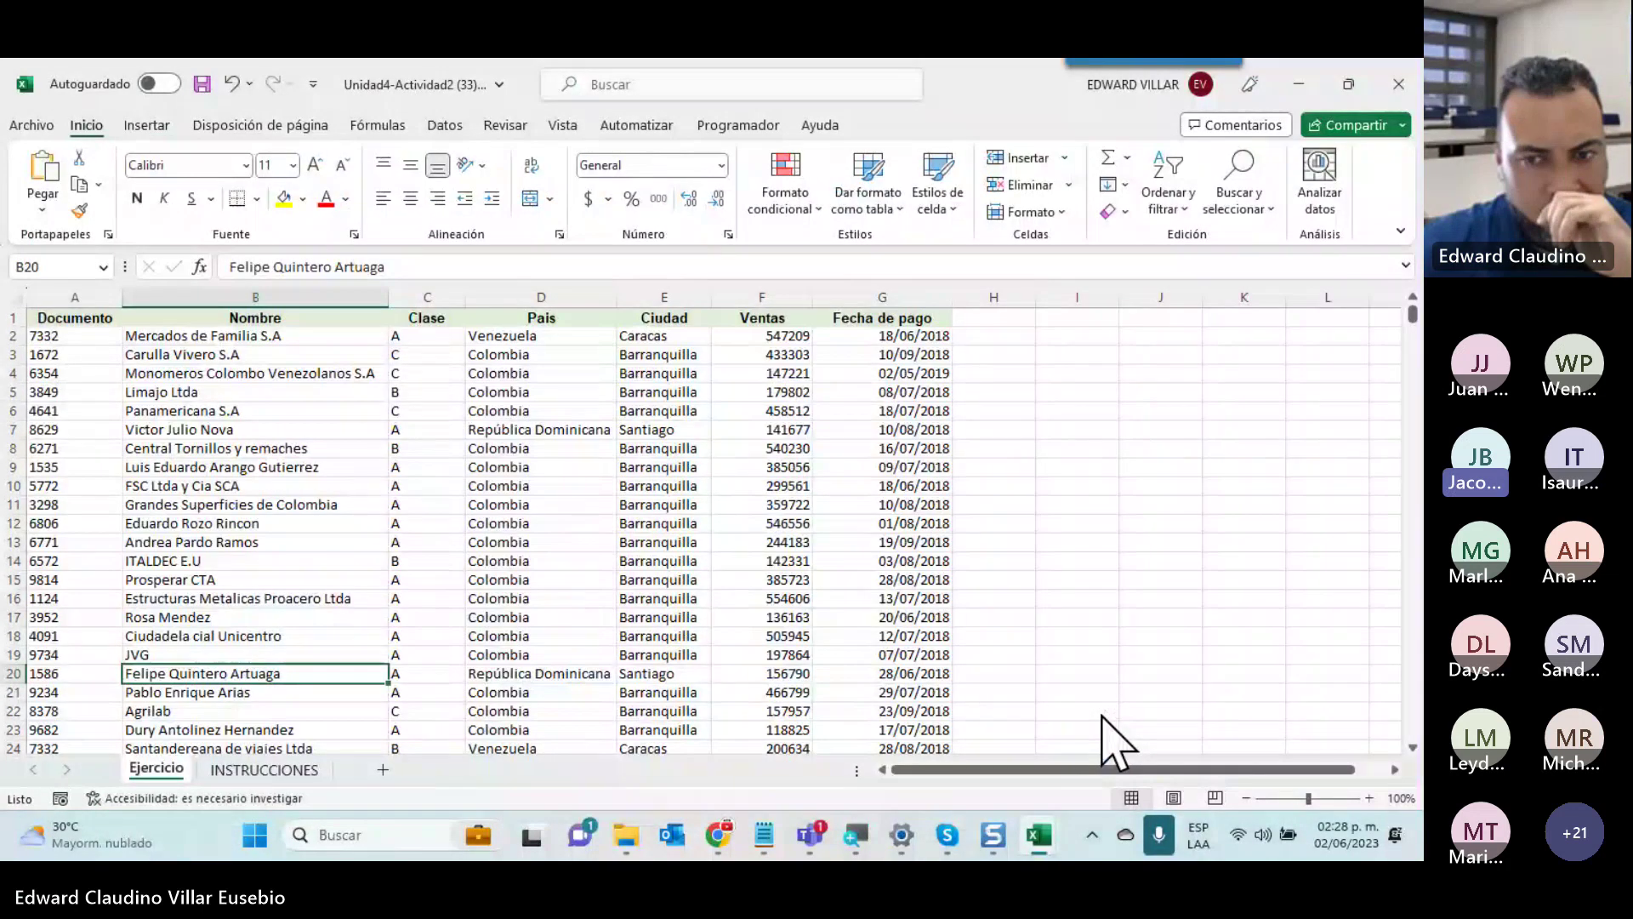
mouse_move(1037, 835)
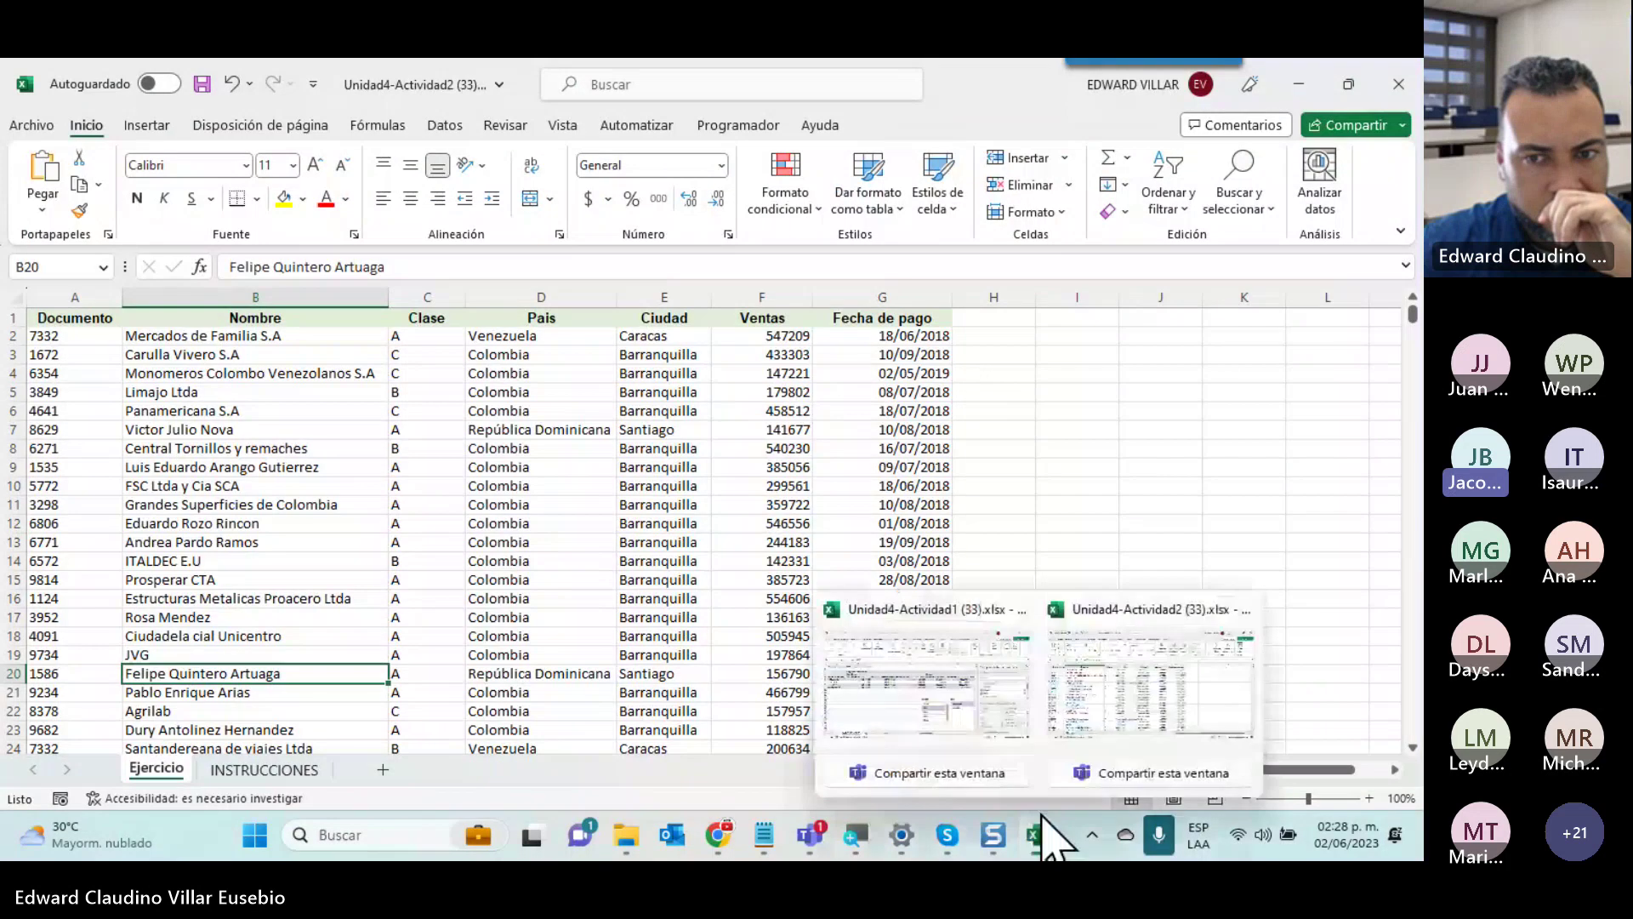
left_click(995, 733)
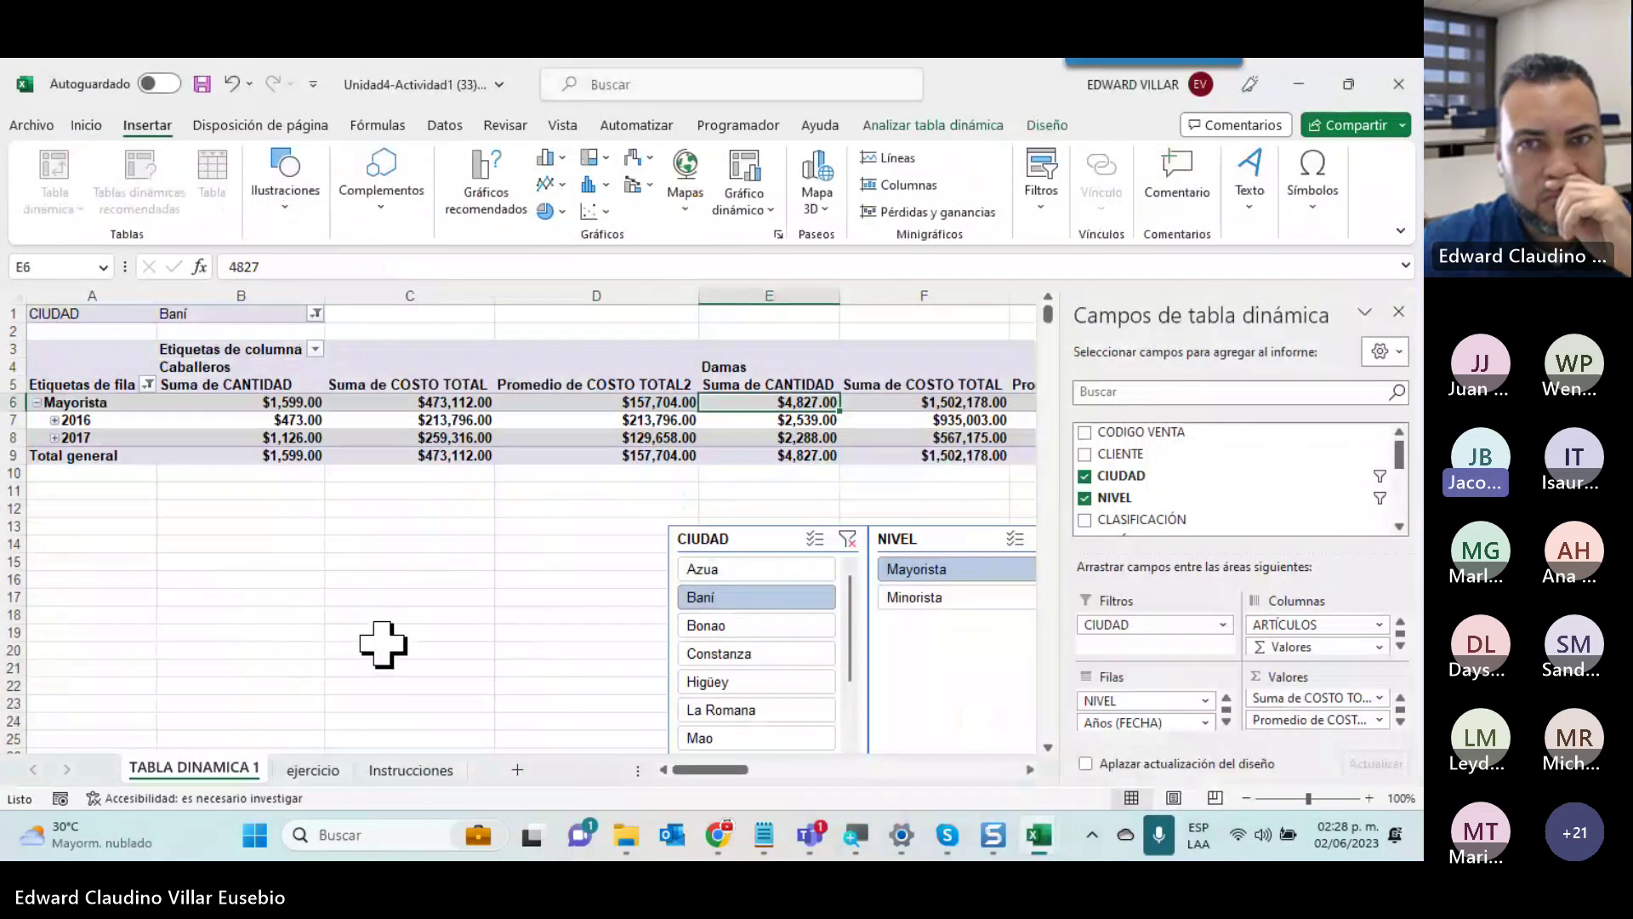
left_click(953, 128)
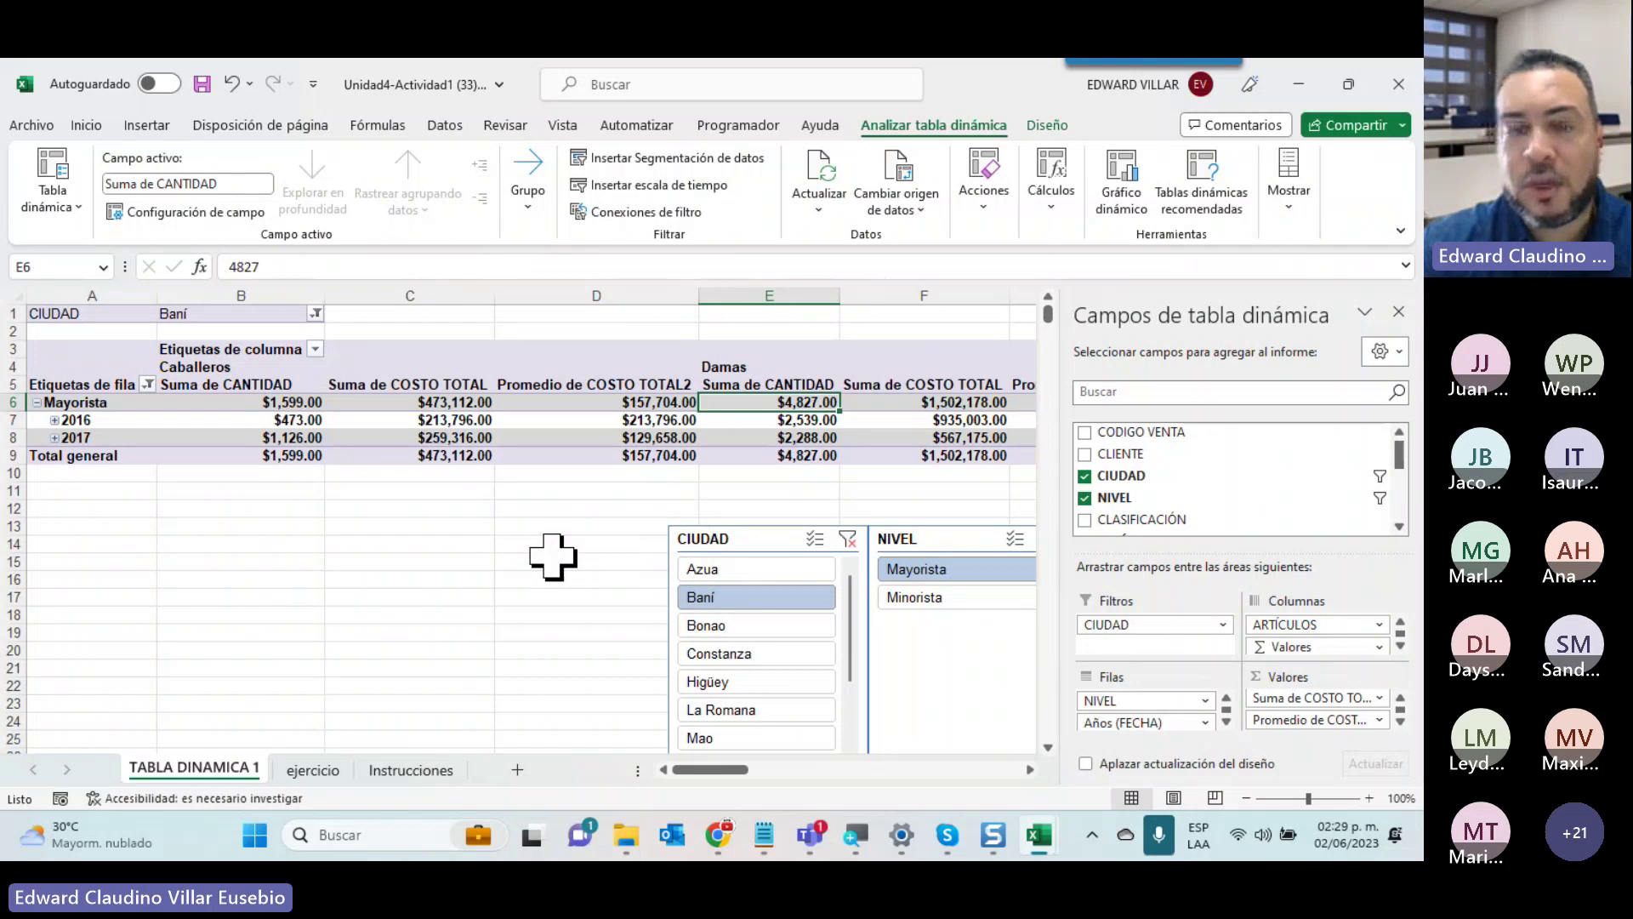
left_click(821, 209)
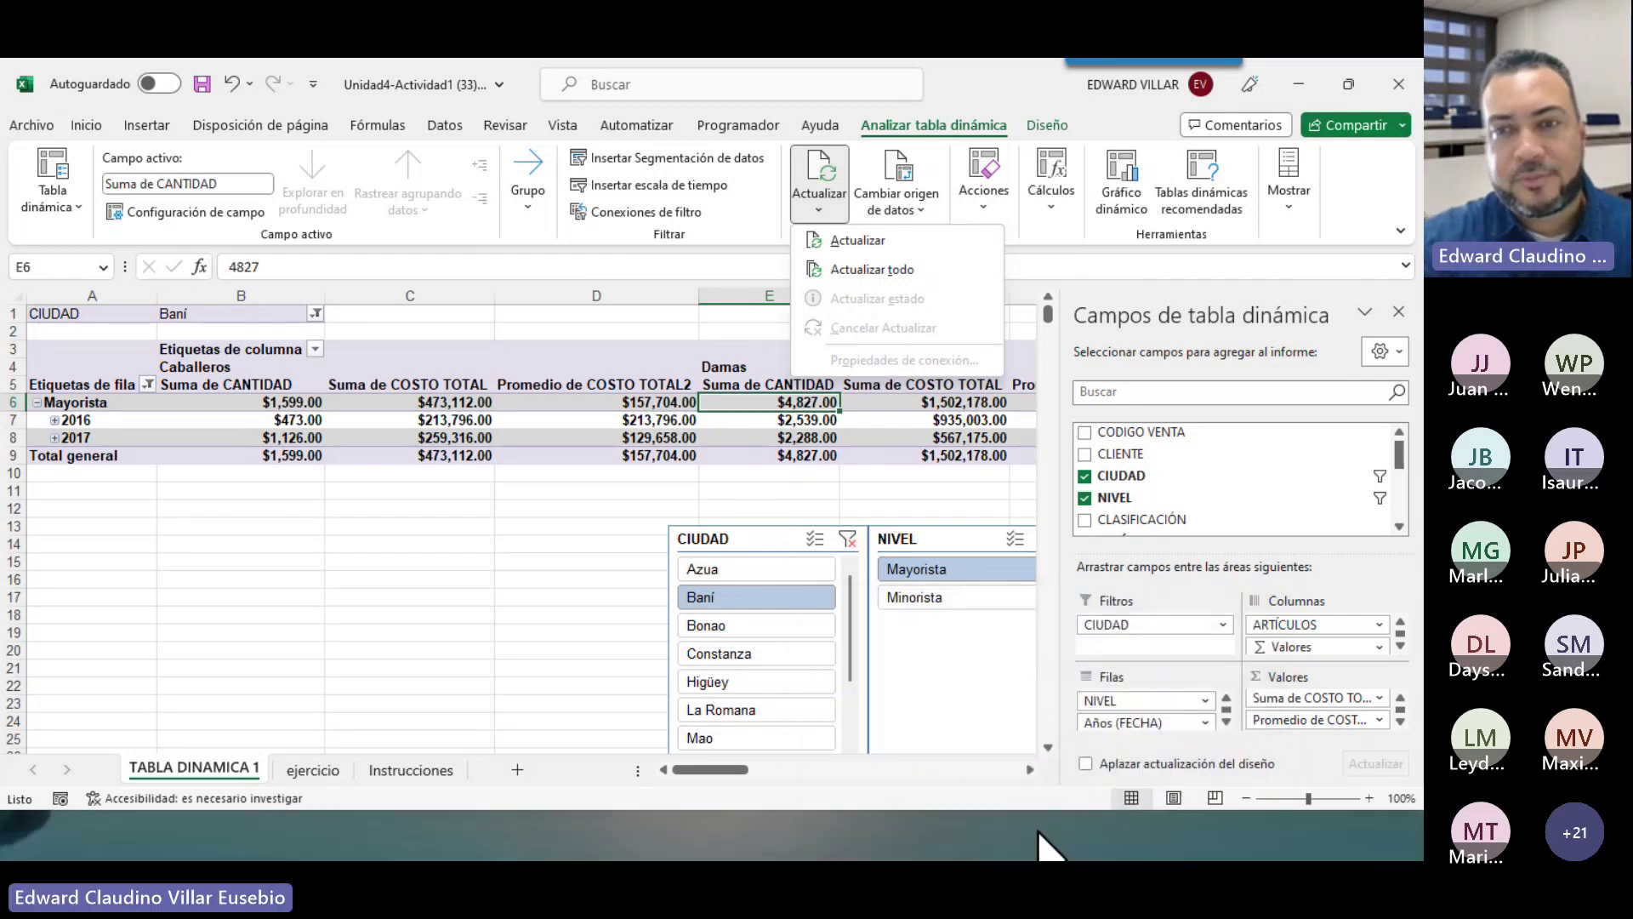
Switch to Unidad4-Actividad2 and read the pivot-chart assignment on its INSTRUCCIONES sheet
left_click(1038, 834)
left_click(1140, 680)
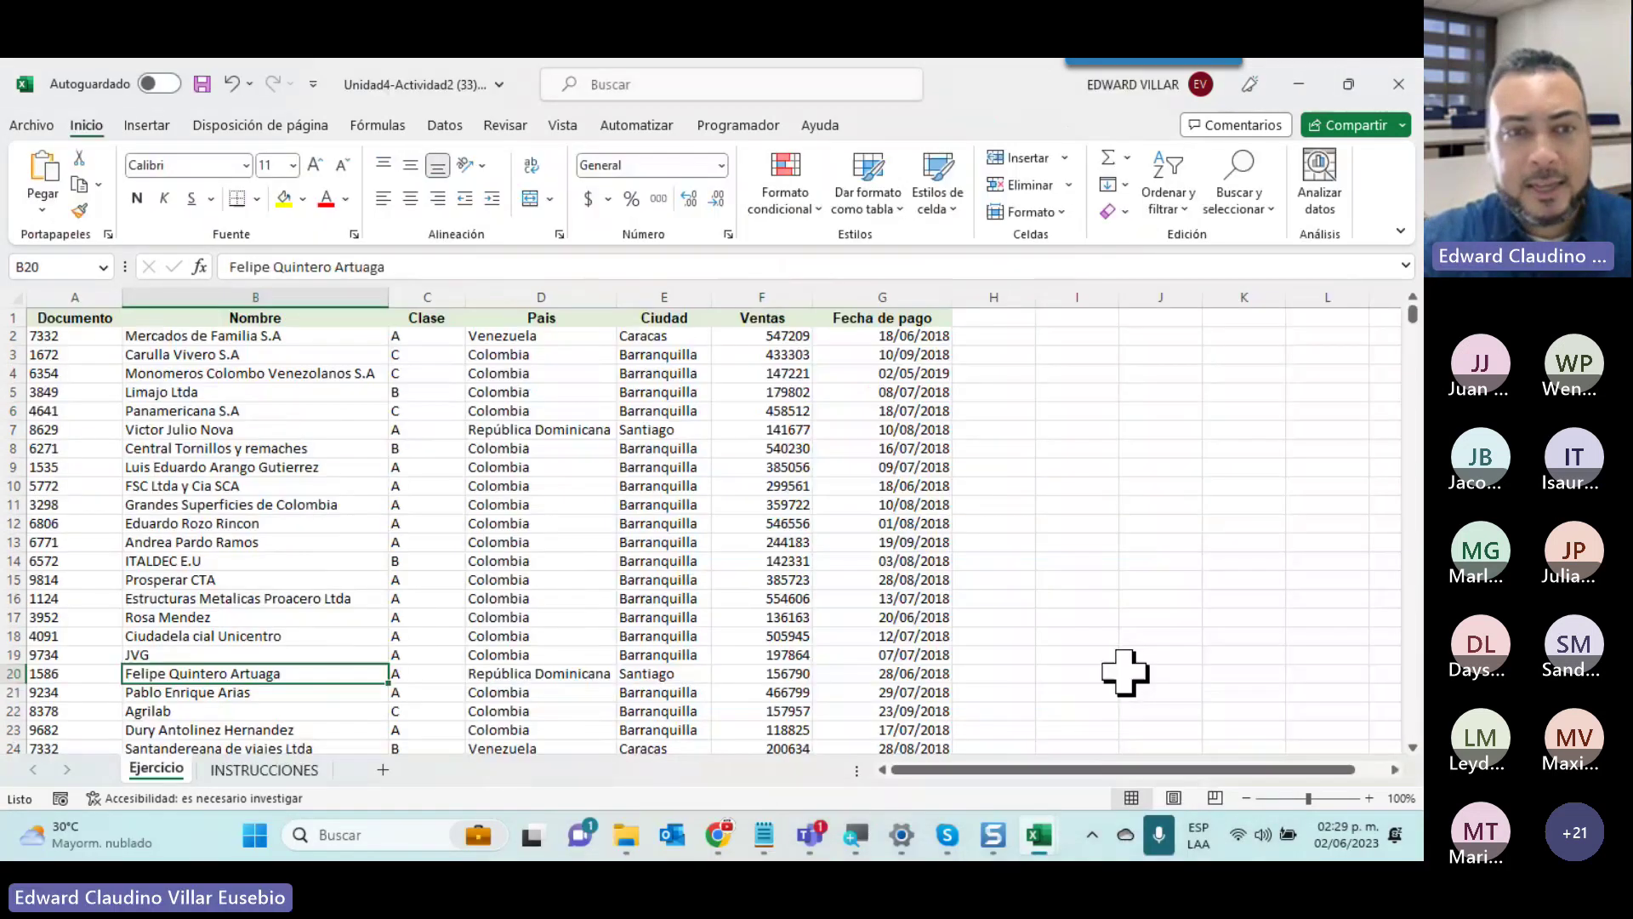
left_click(228, 770)
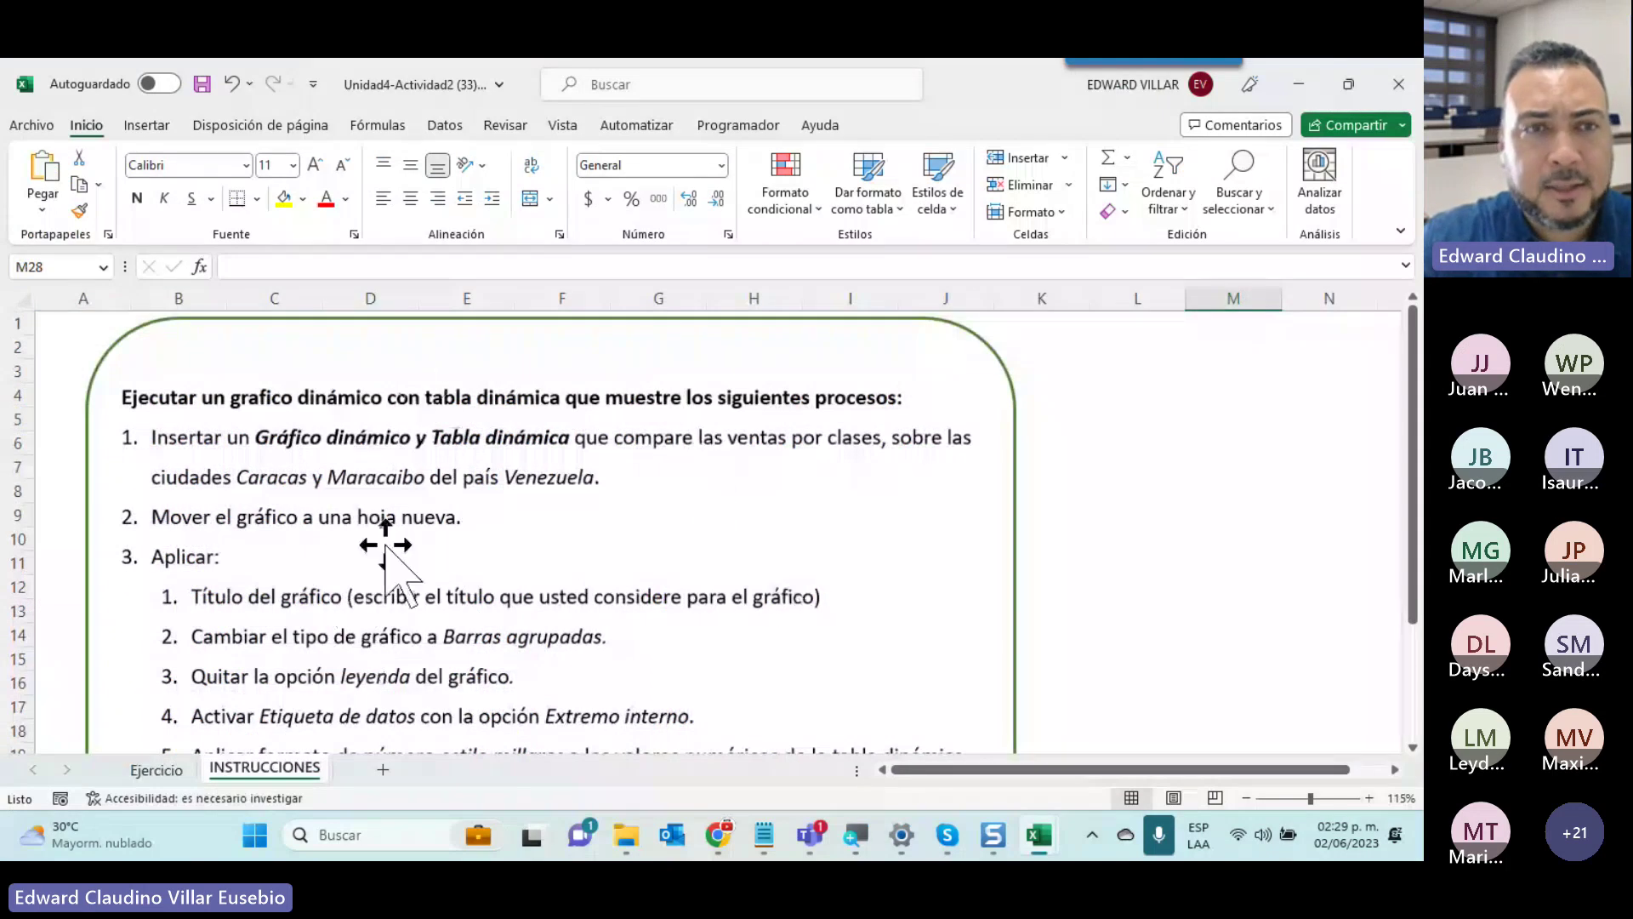
scroll(336, 570, "down", 1)
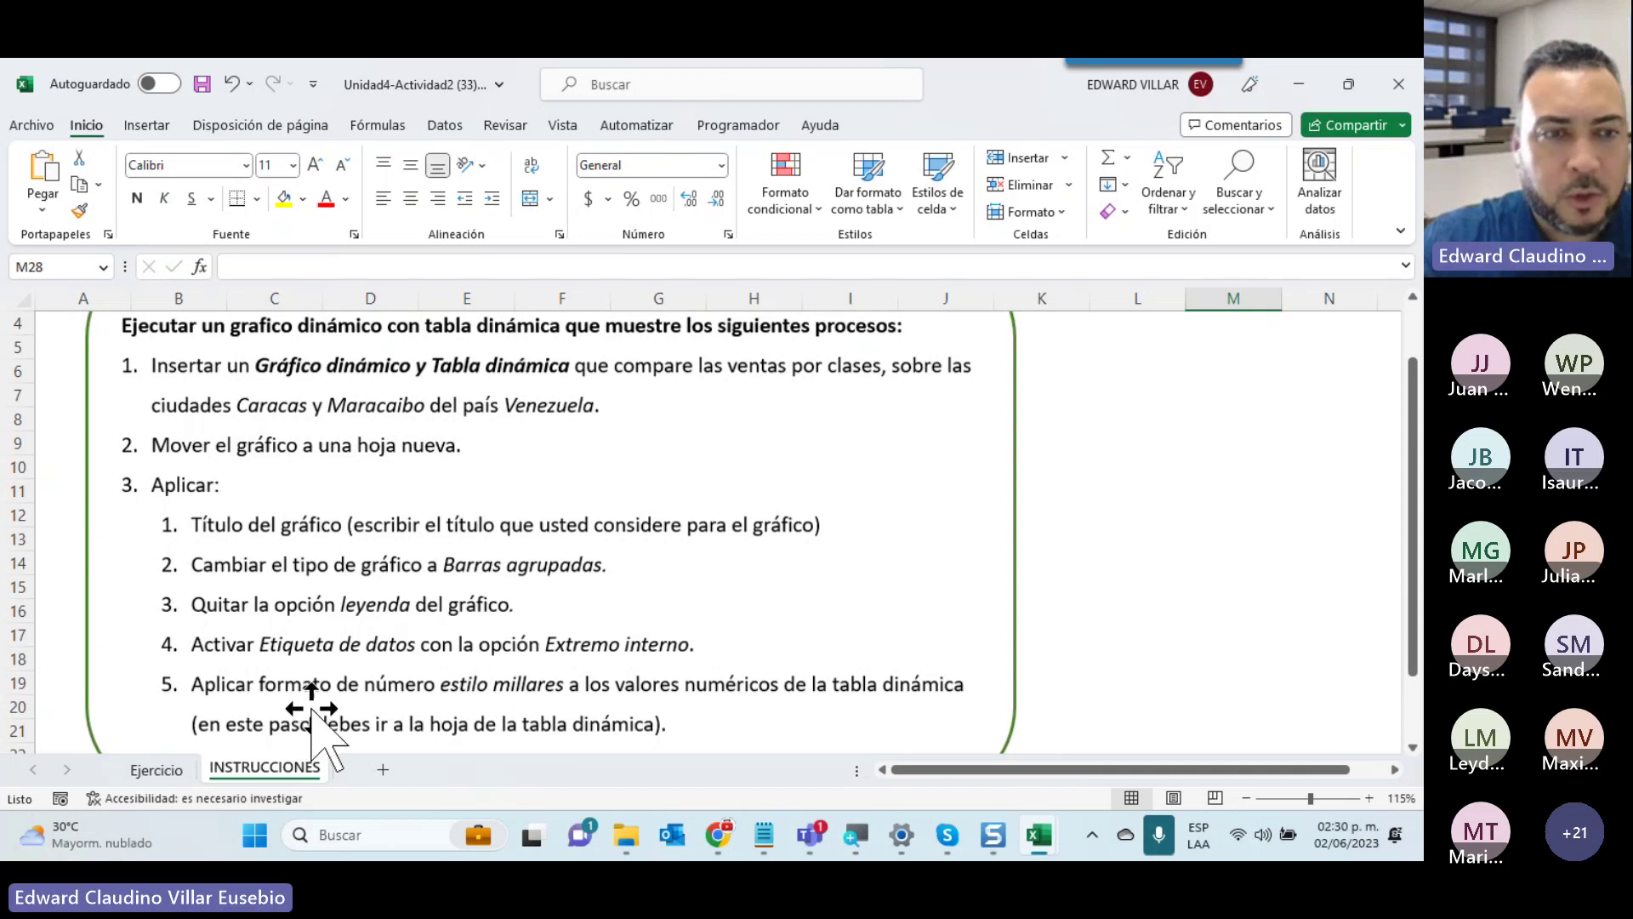
From the Ejercicio sheet, start a combined Gráfico dinámico y tabla dinámica
left_click(149, 769)
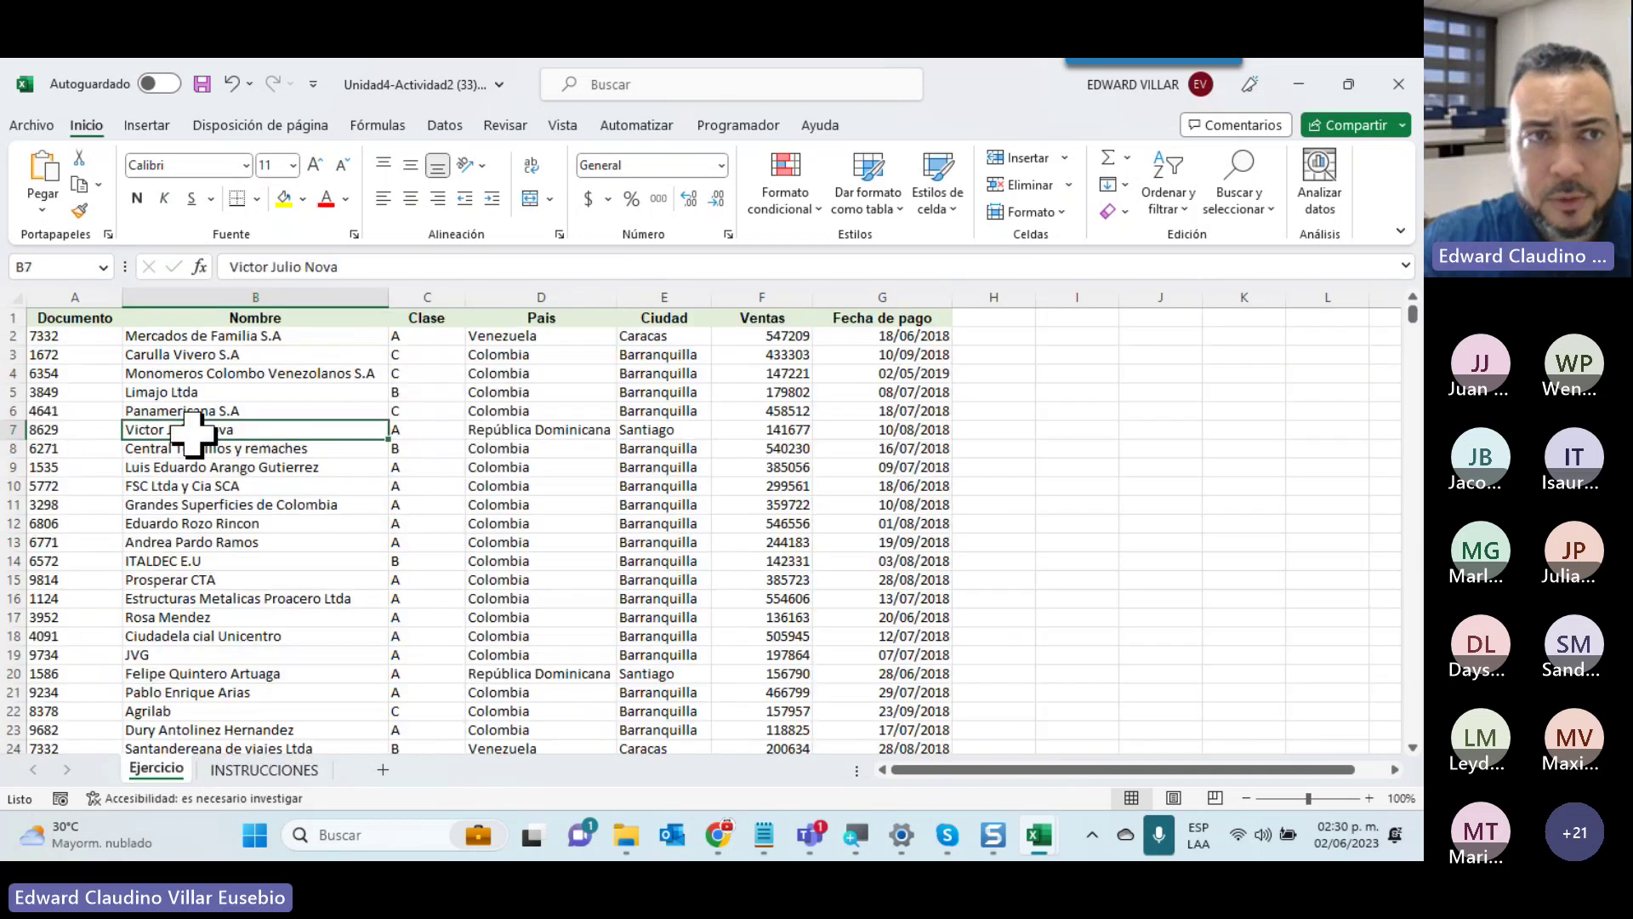
left_click(147, 125)
left_click(745, 179)
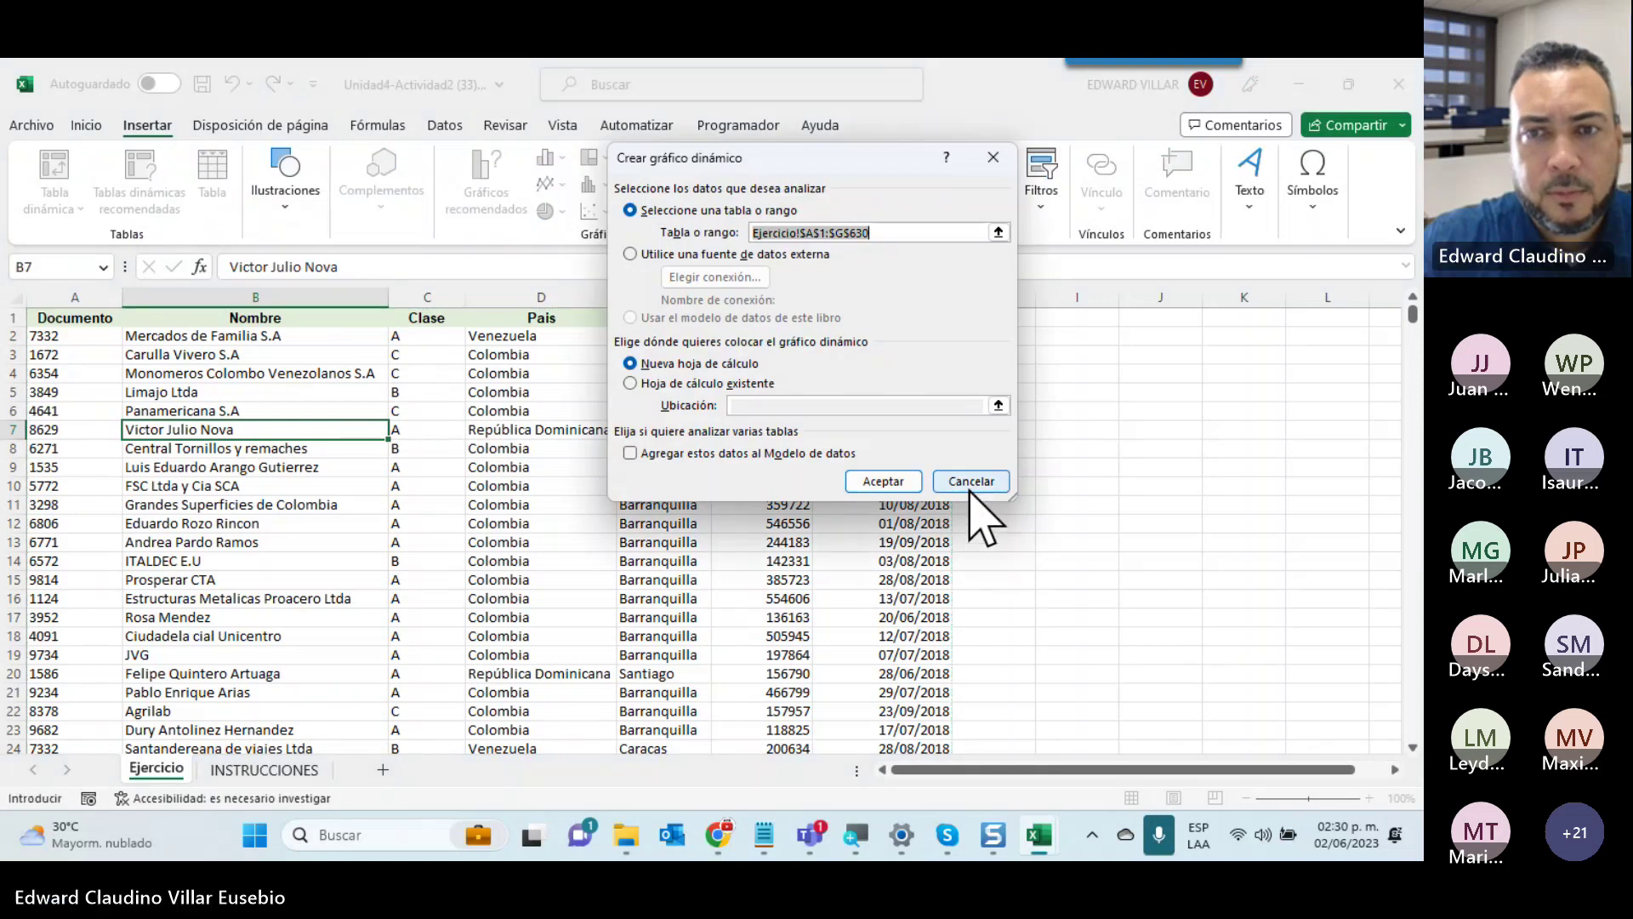
left_click(971, 482)
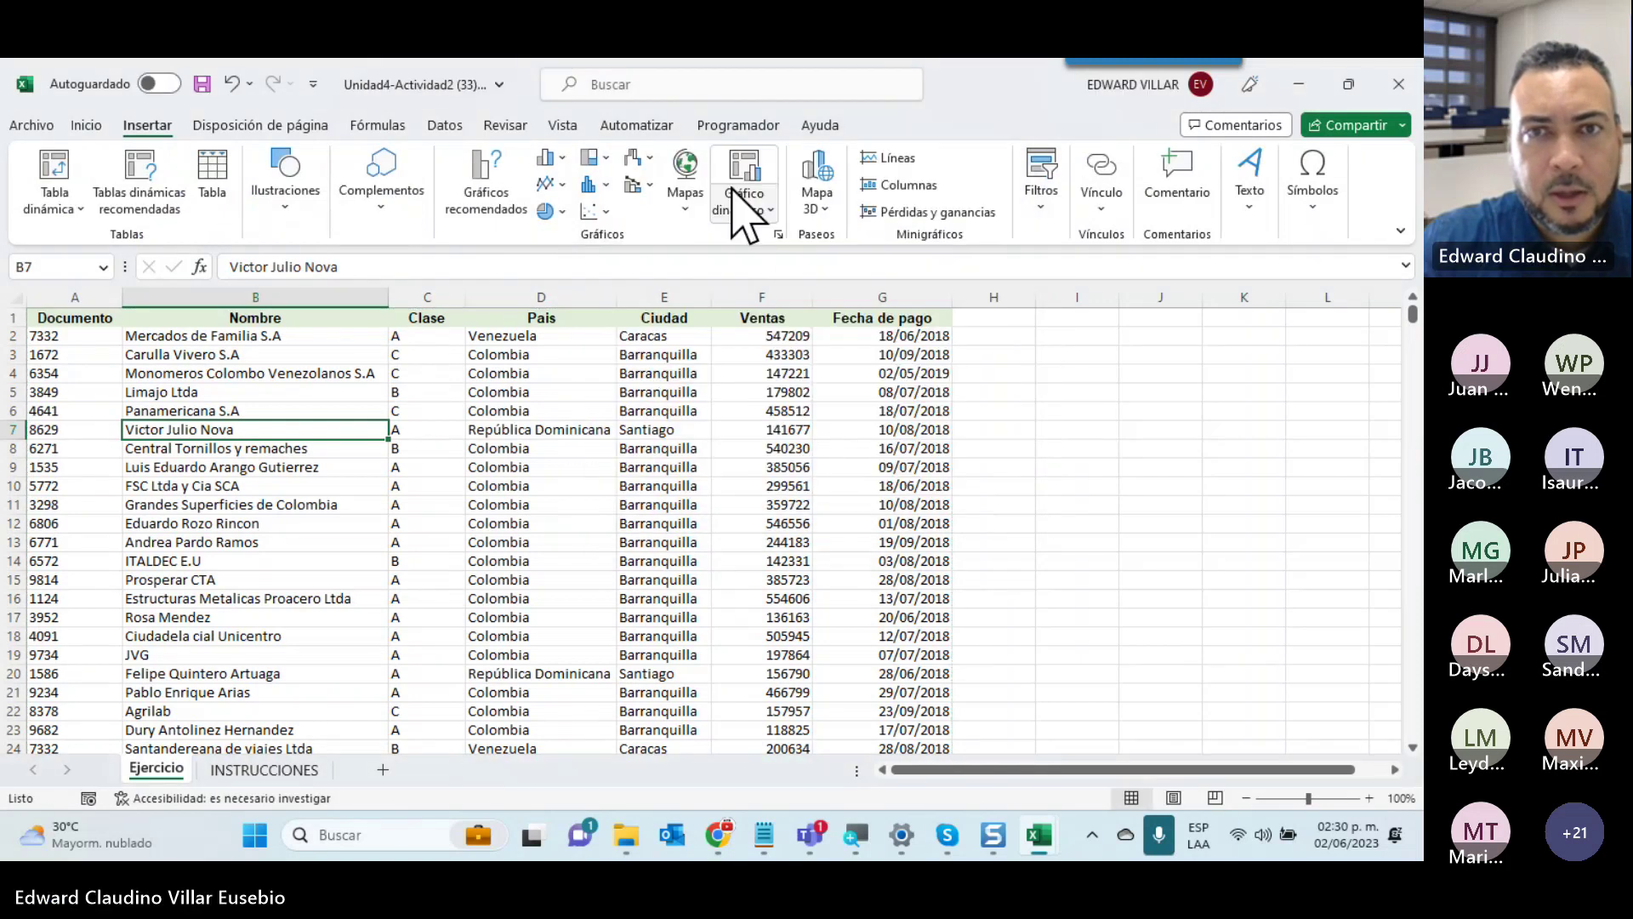
left_click(746, 209)
left_click(758, 270)
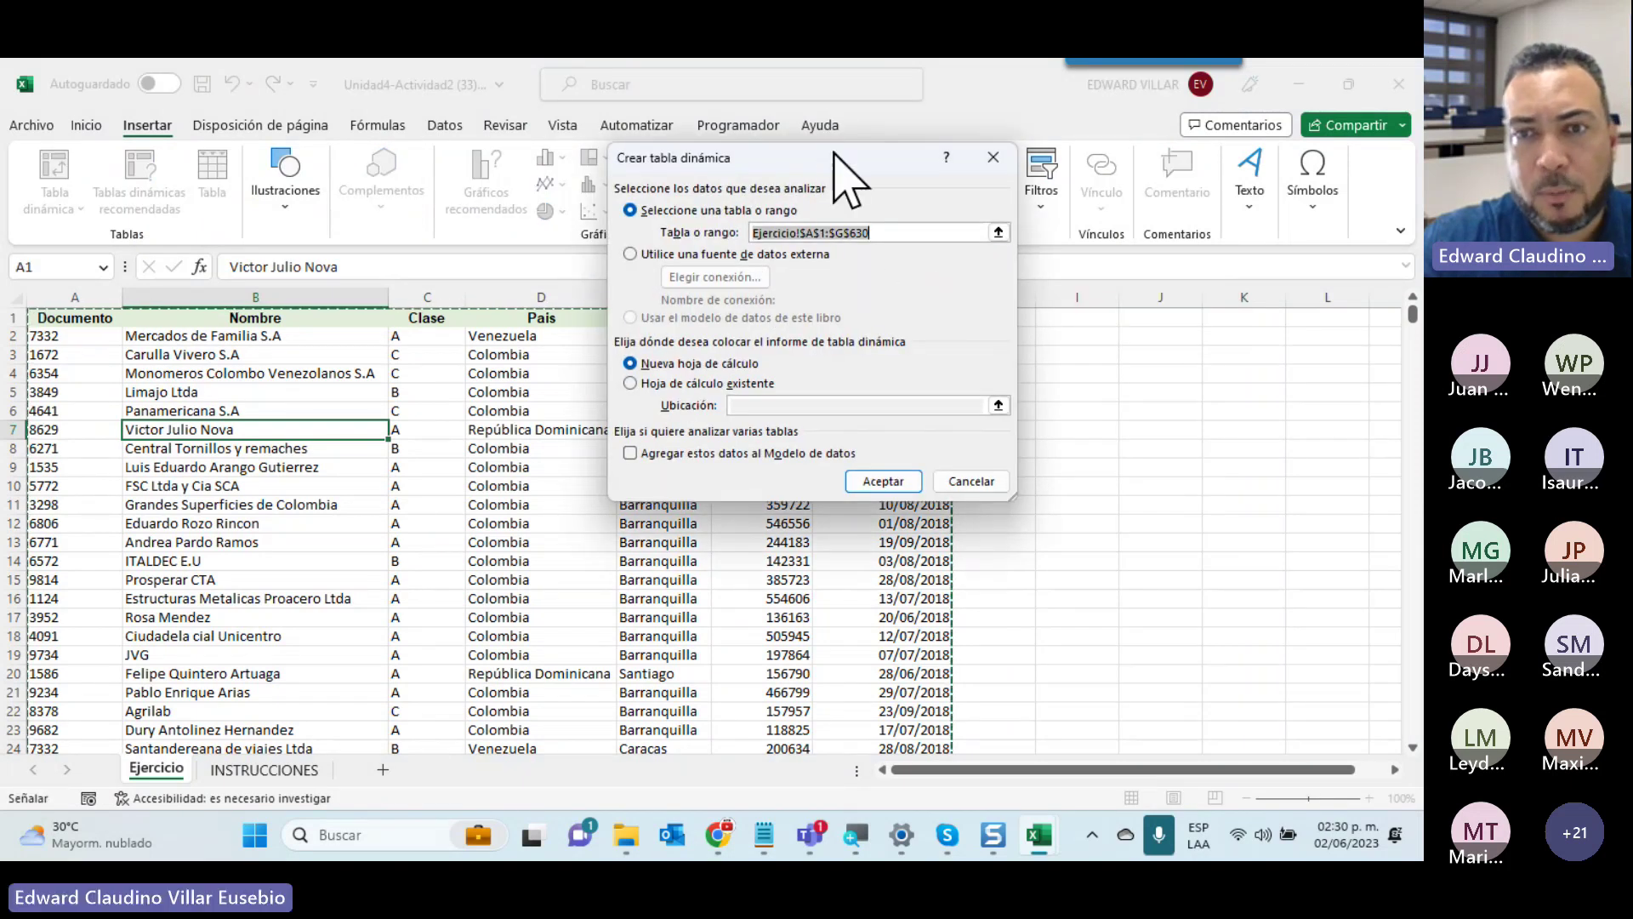
Keep the range Ejercicio!$A$1:$G$630 and place the pivot on a new worksheet
left_click_drag(838, 162, 1268, 259)
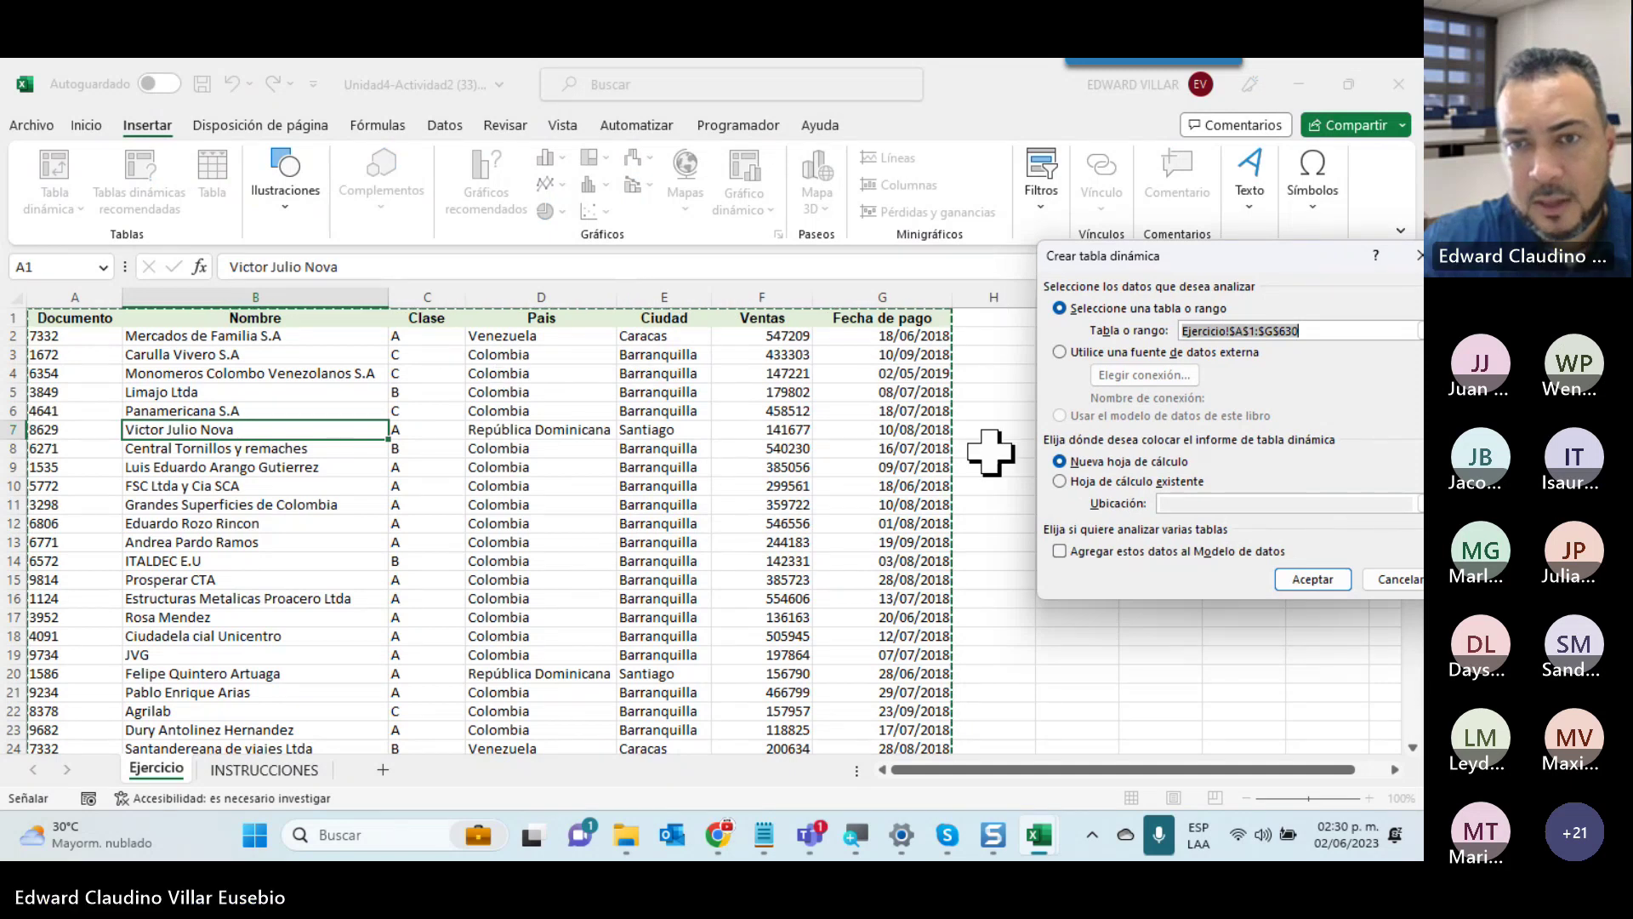
scroll(978, 476, "down", 8)
scroll(857, 609, "down", 8)
scroll(845, 606, "down", 8)
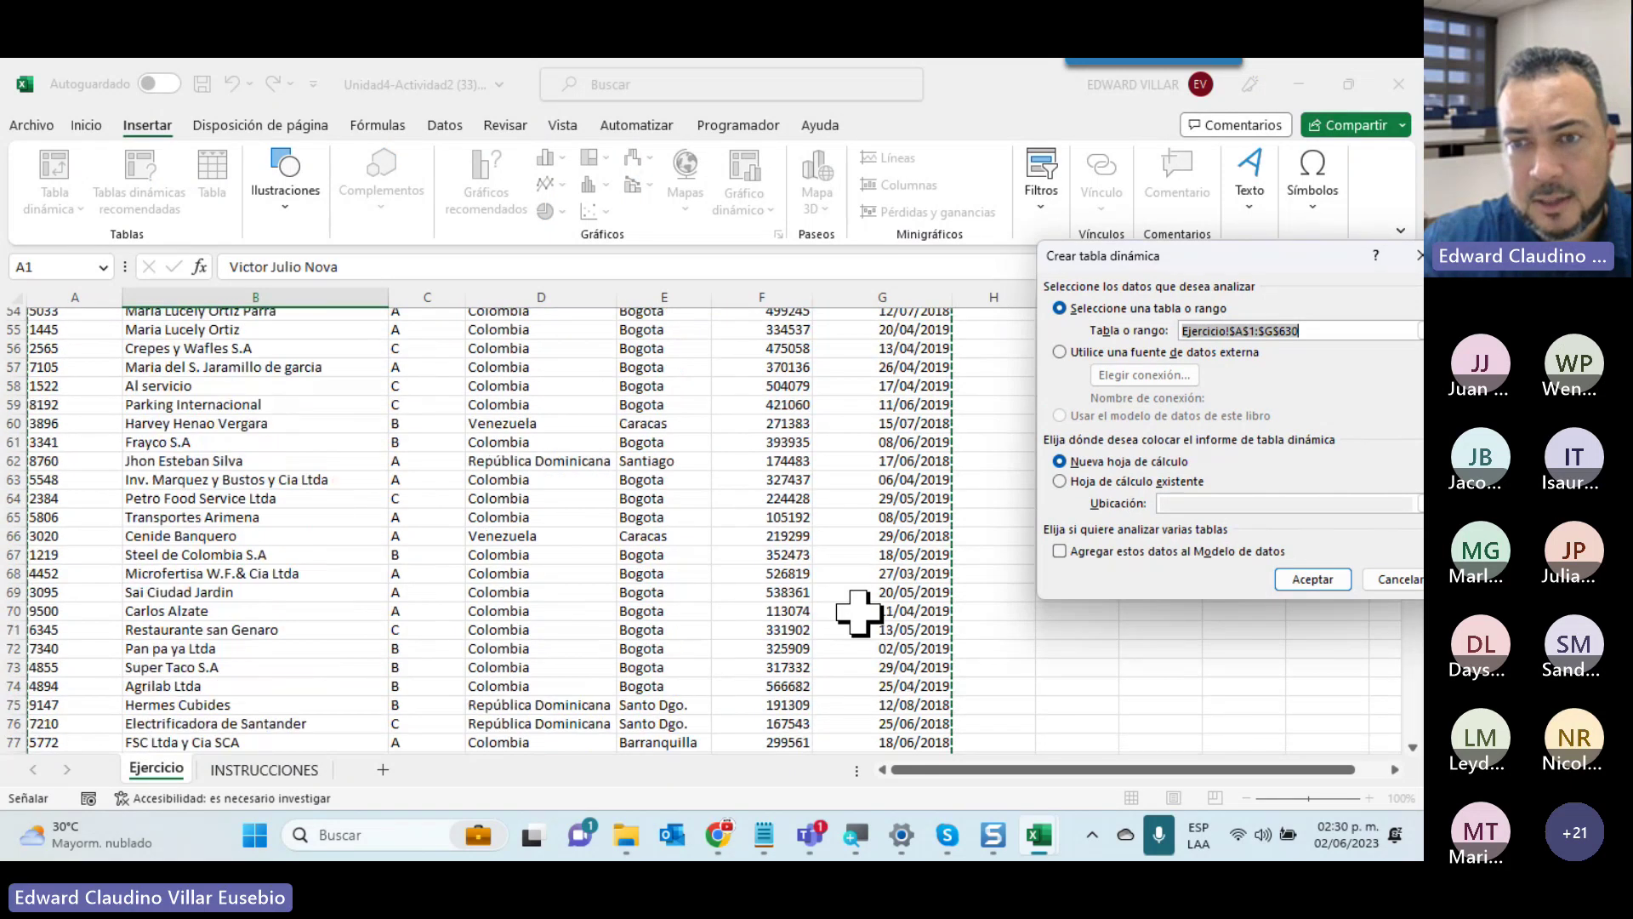
scroll(844, 606, "down", 9)
scroll(844, 606, "down", 6)
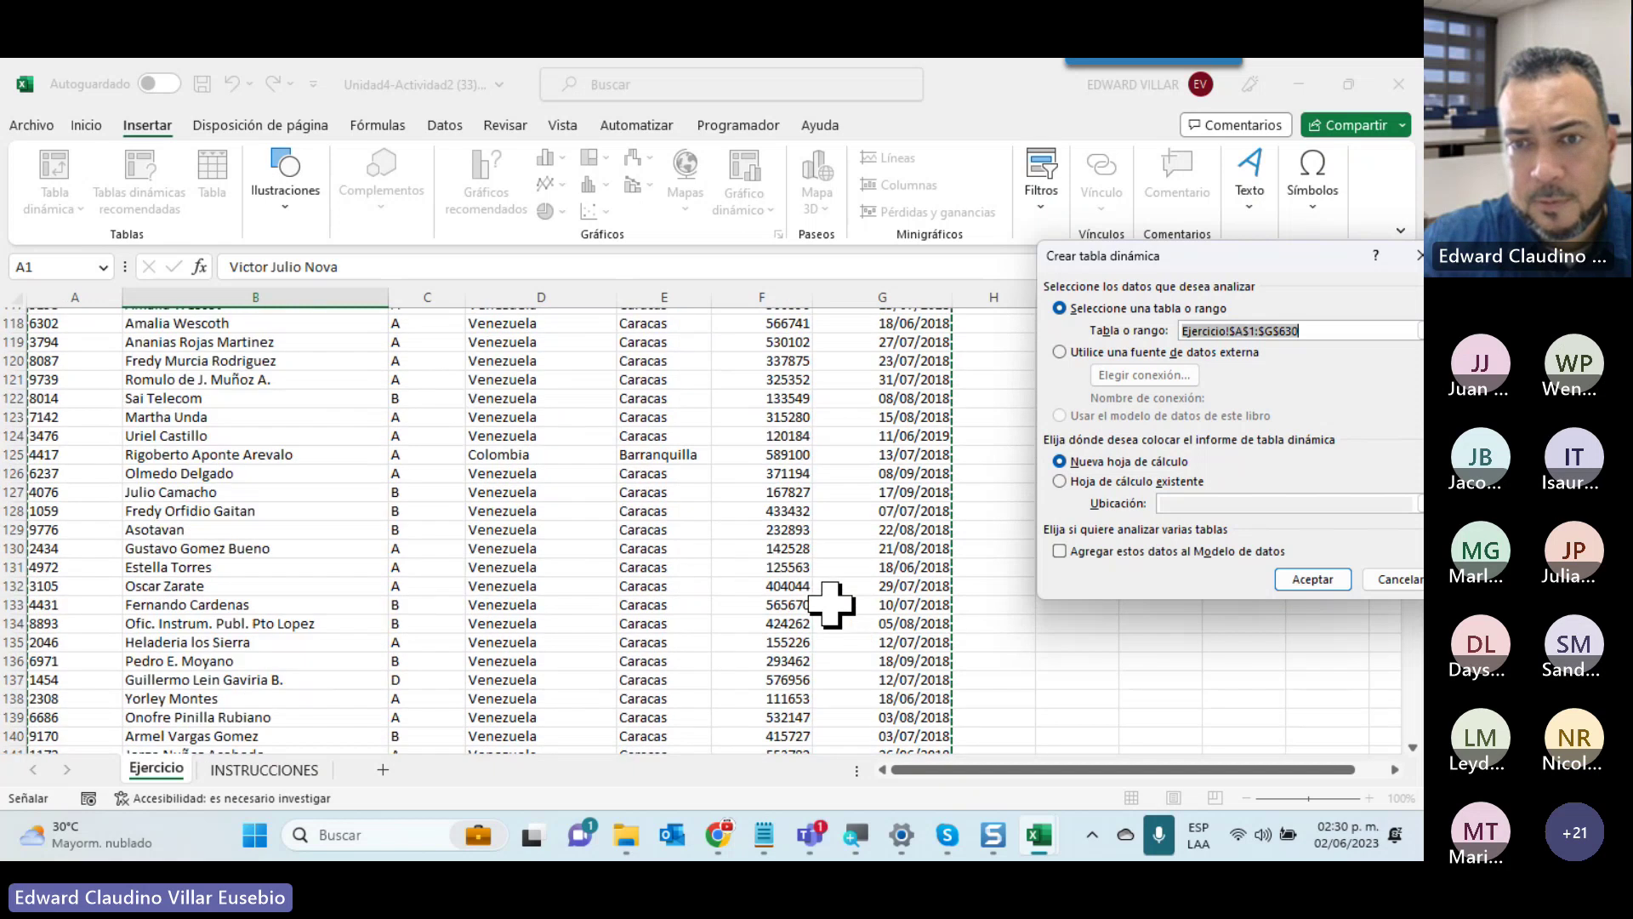
scroll(831, 604, "down", 20)
scroll(816, 587, "down", 20)
scroll(812, 583, "down", 20)
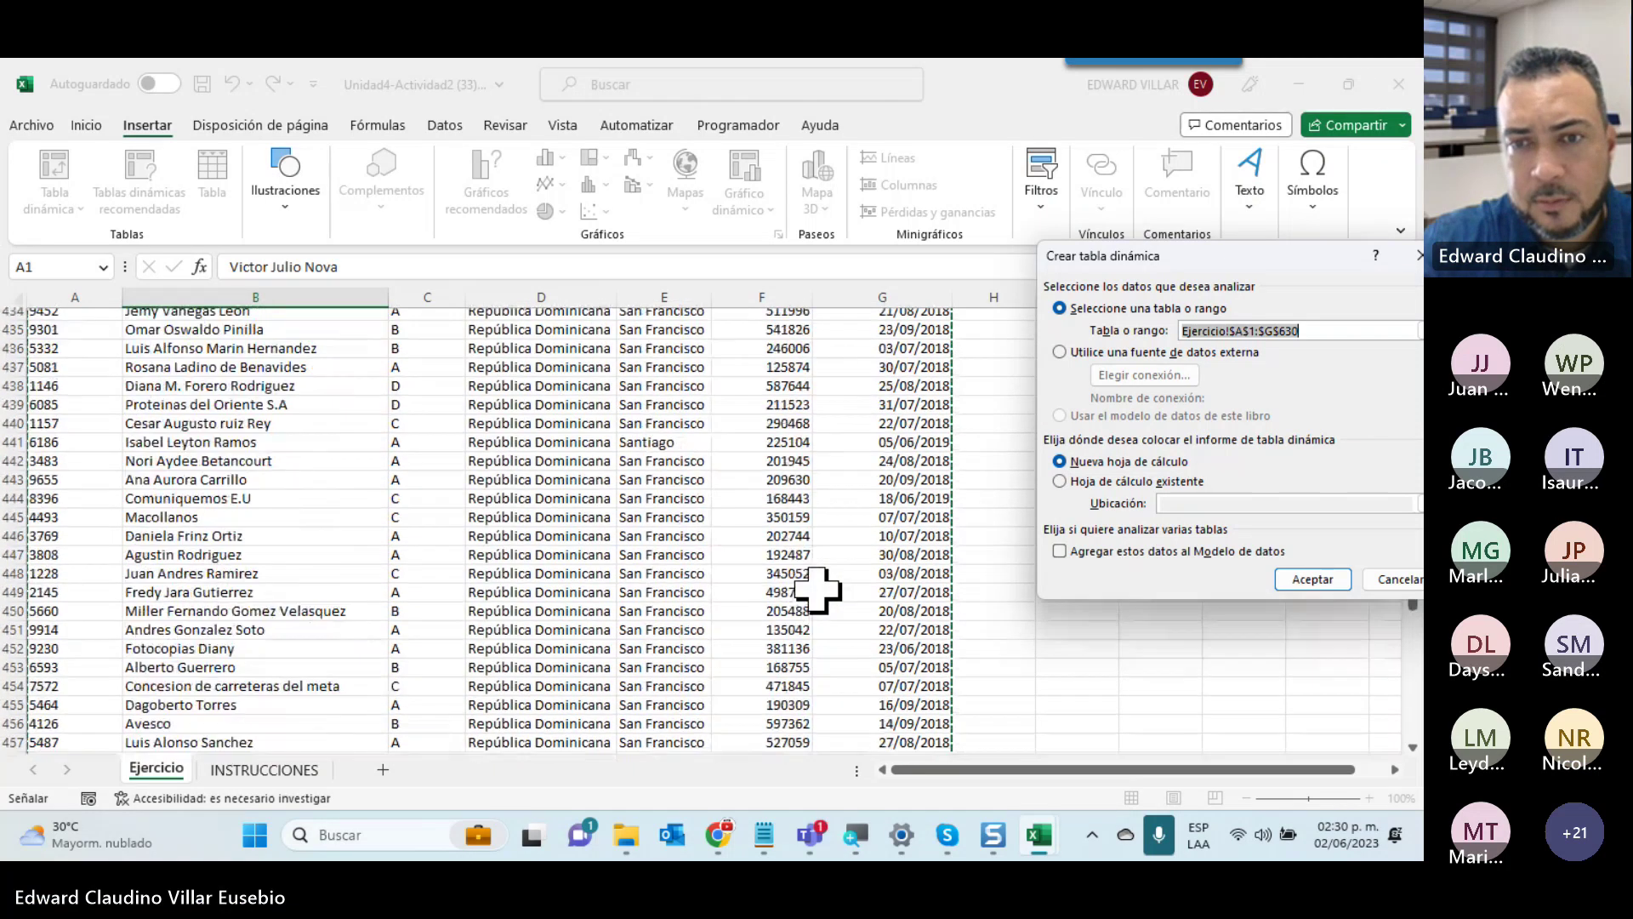
scroll(812, 579, "down", 20)
scroll(813, 570, "down", 20)
scroll(813, 572, "down", 14)
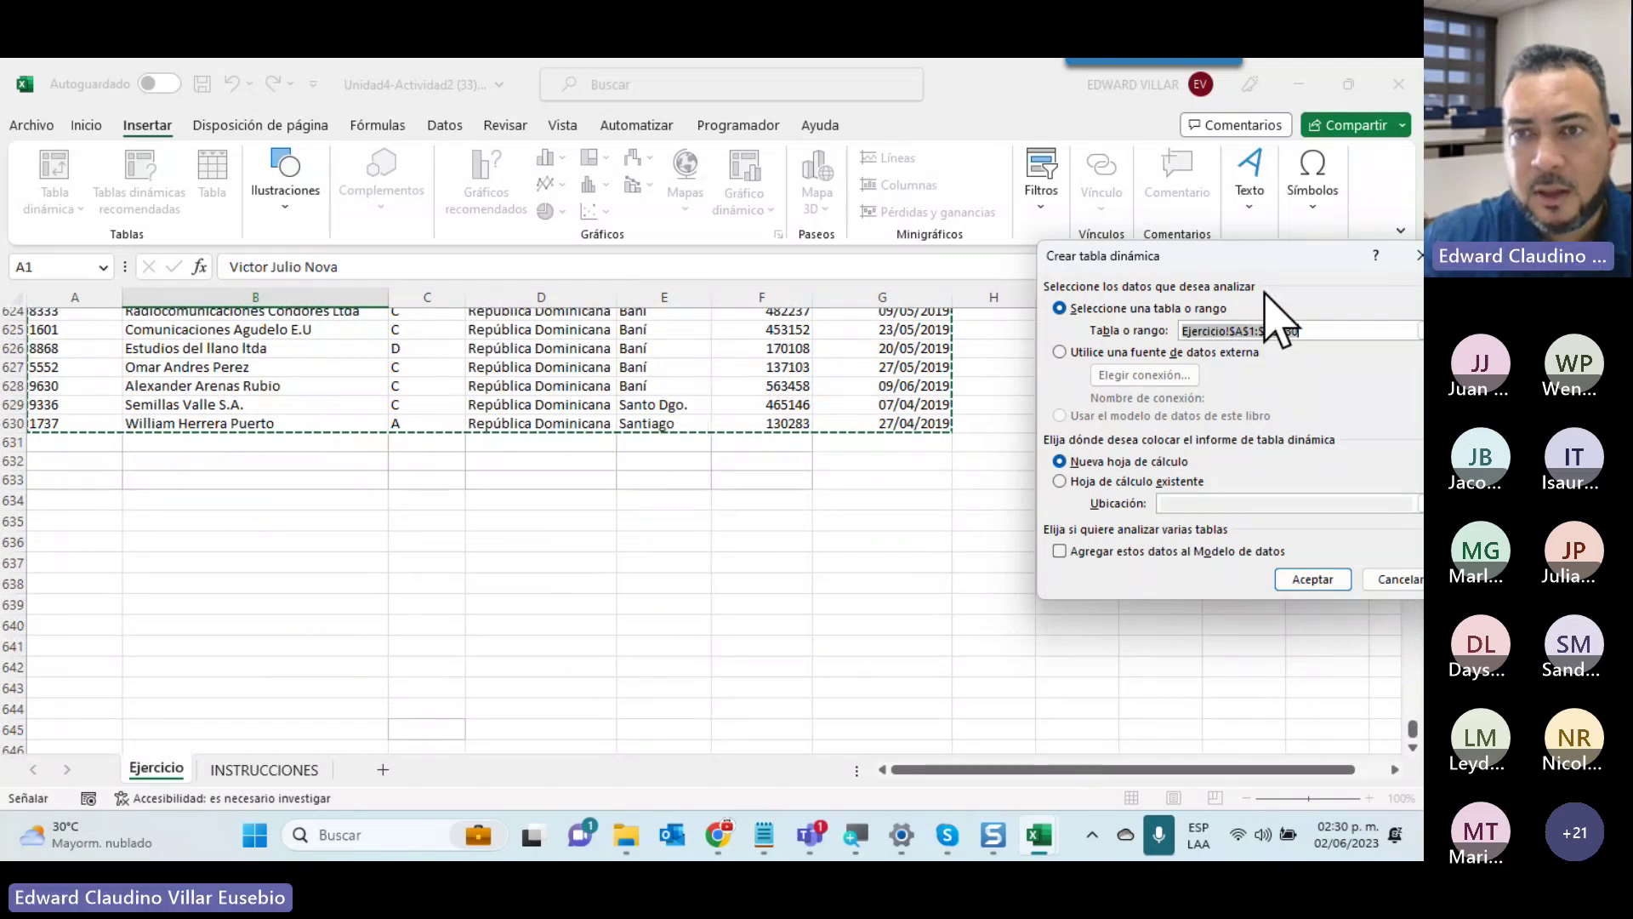
left_click(1313, 579)
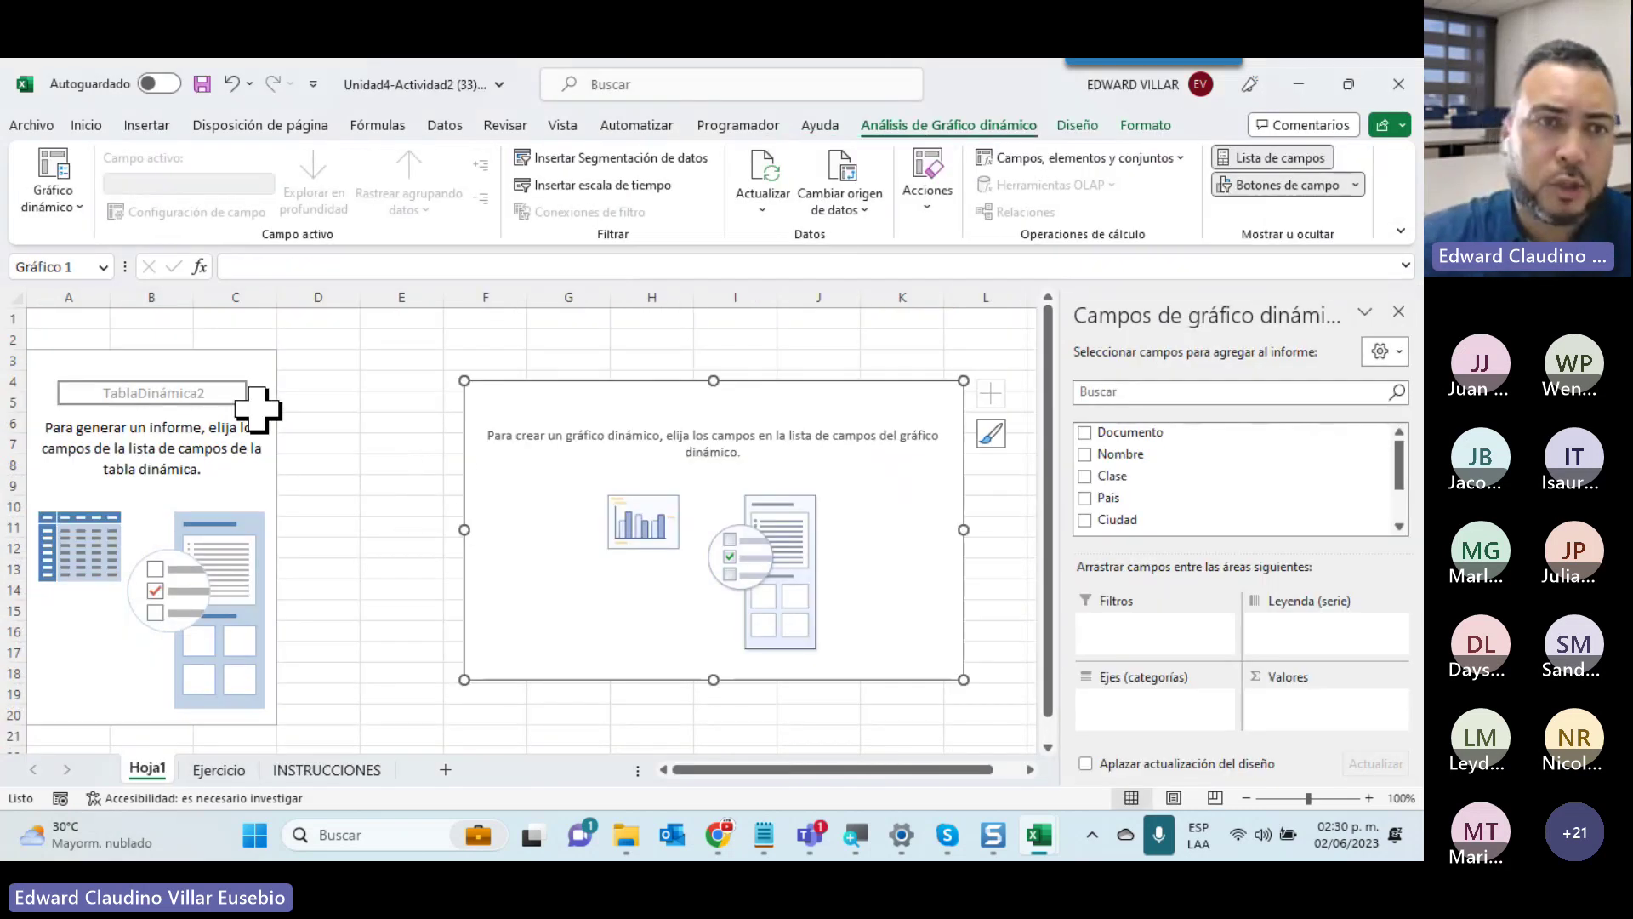
left_click(242, 360)
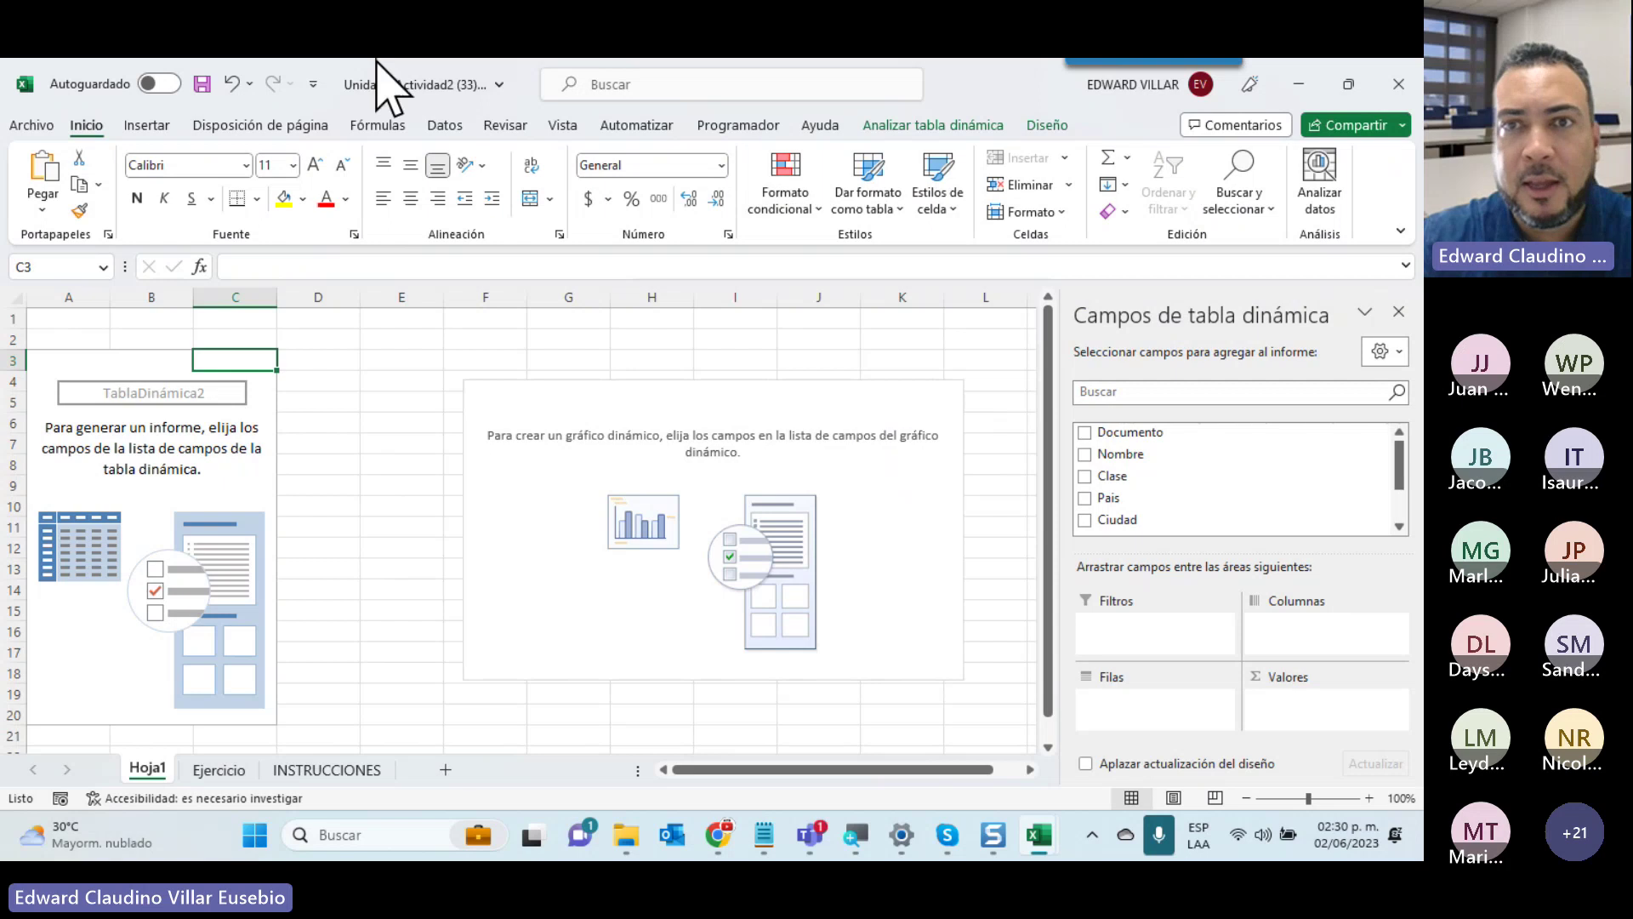
left_click(978, 124)
left_click(1050, 124)
left_click(983, 117)
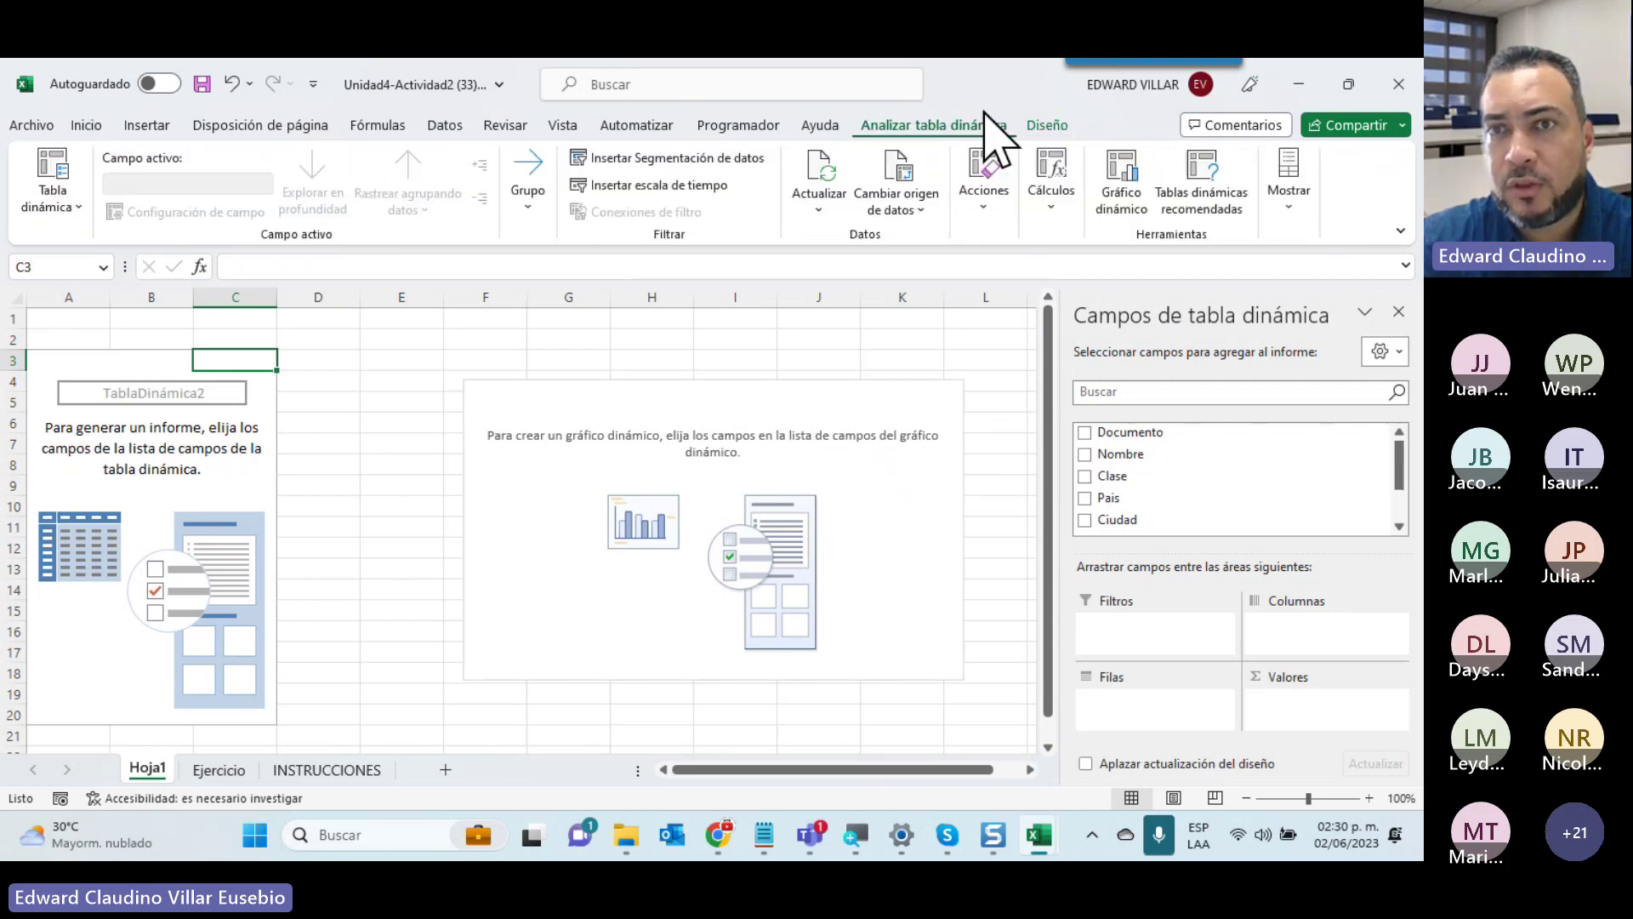
left_click(1045, 126)
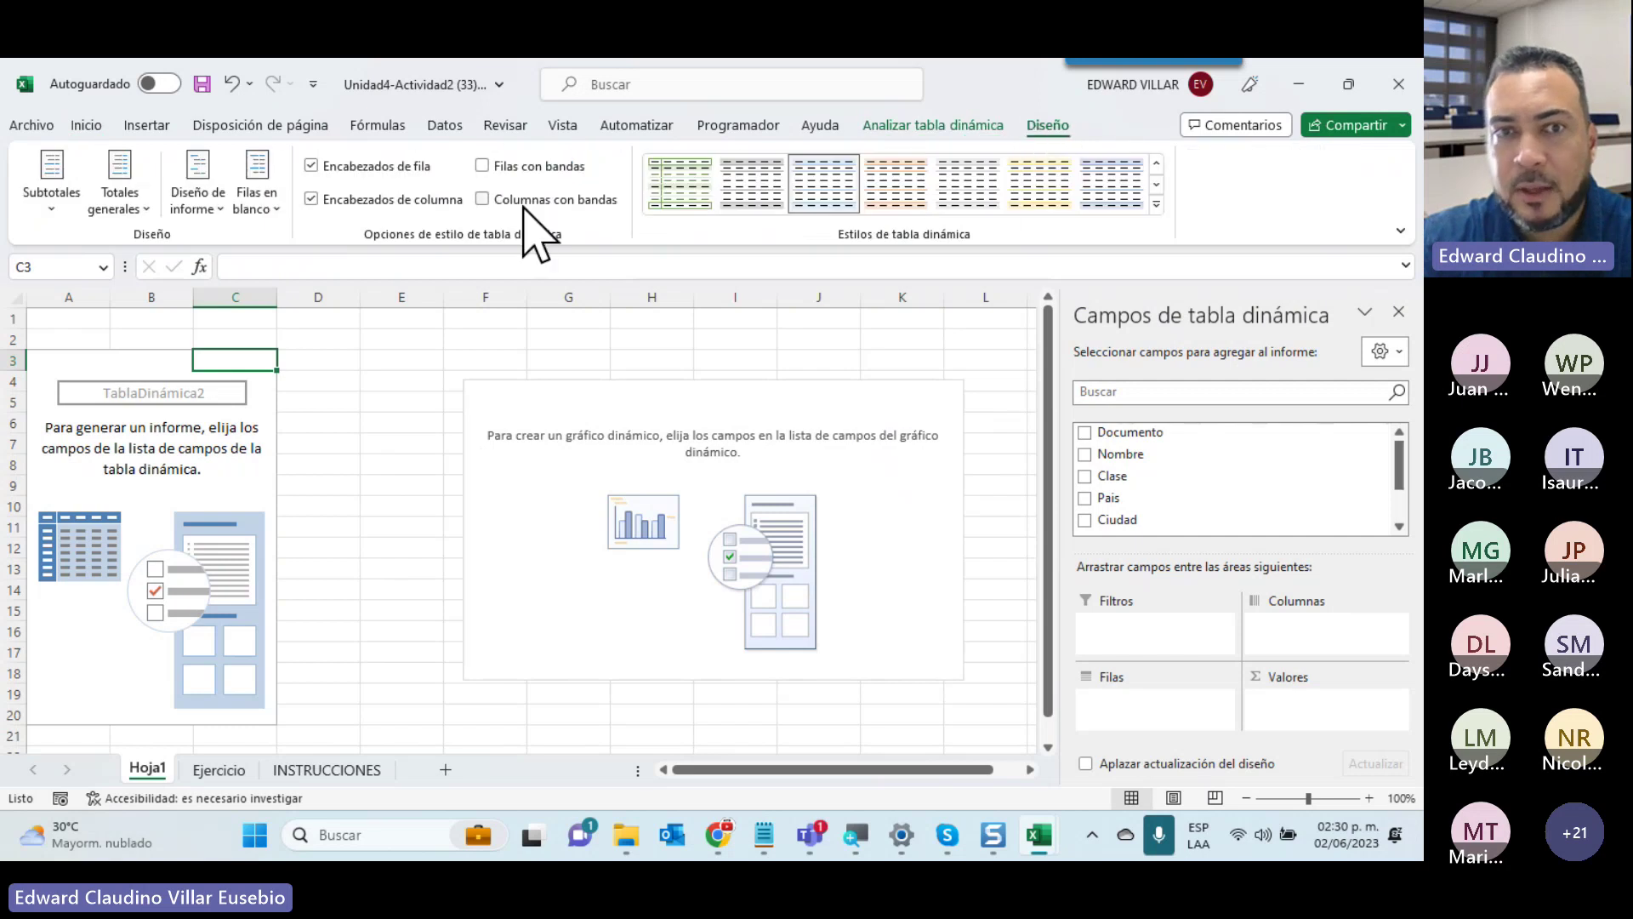
left_click(510, 408)
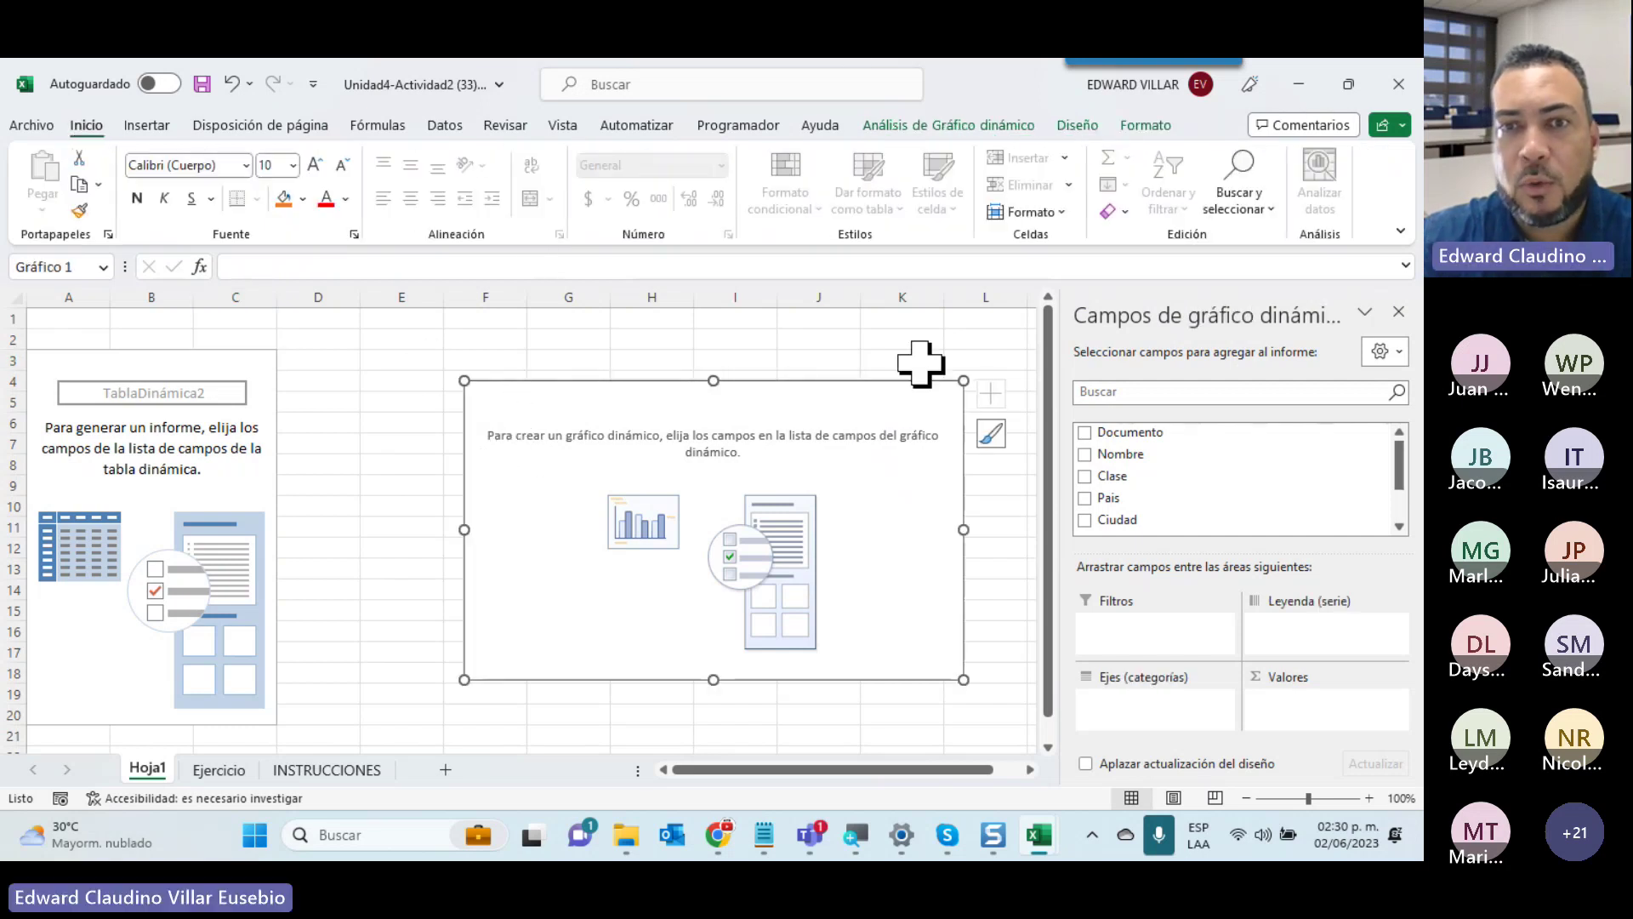
left_click(985, 127)
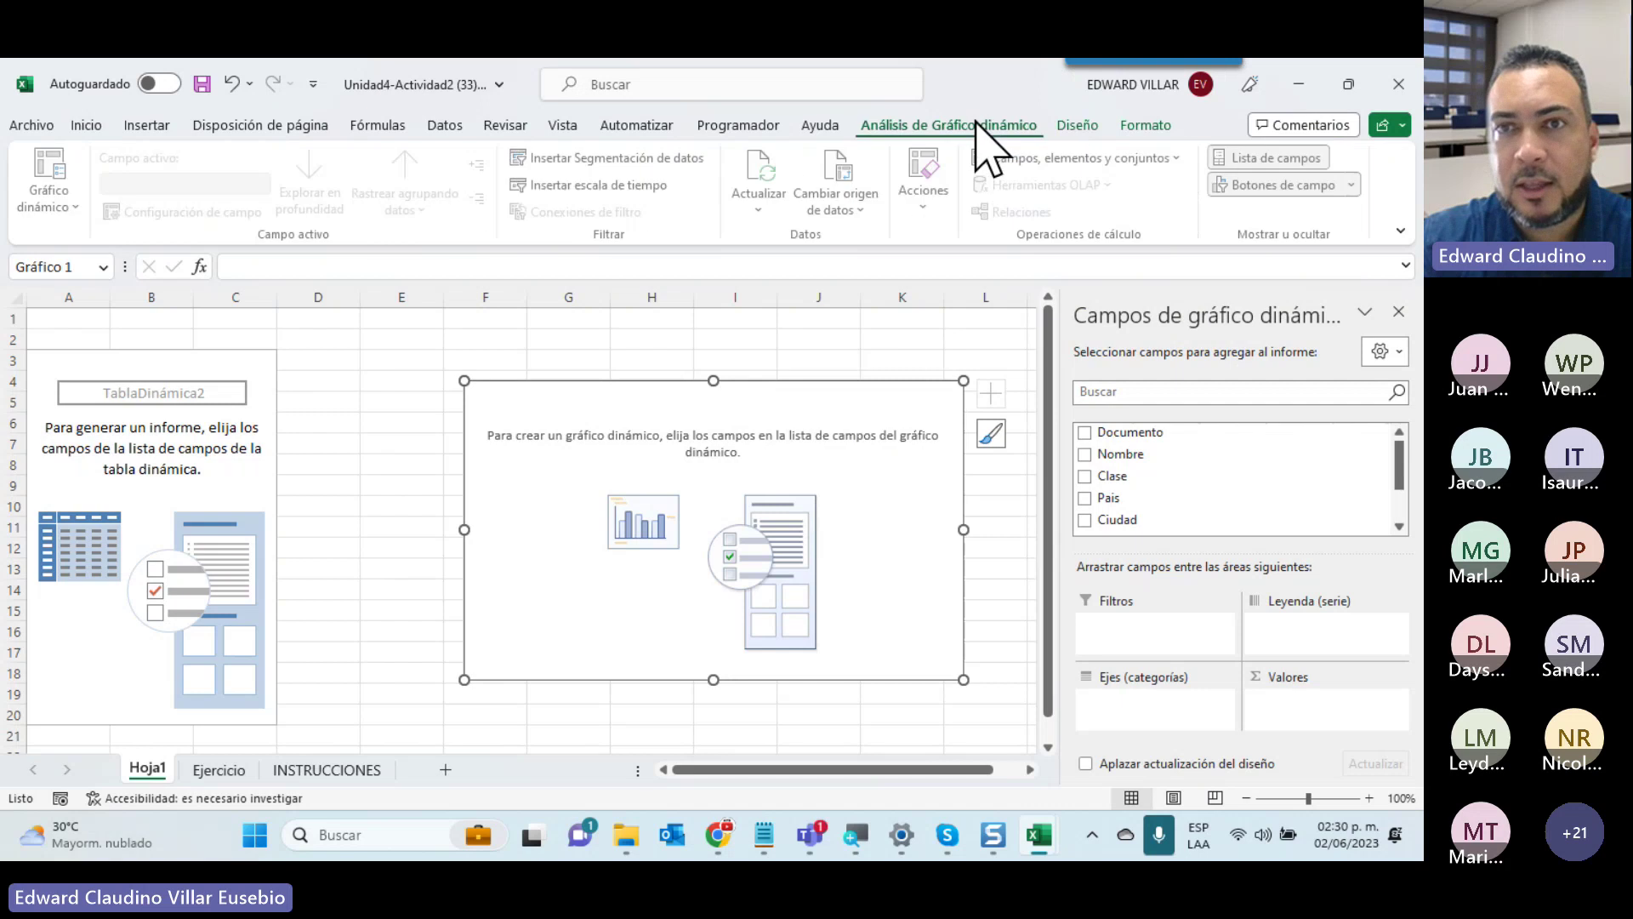
left_click(1077, 126)
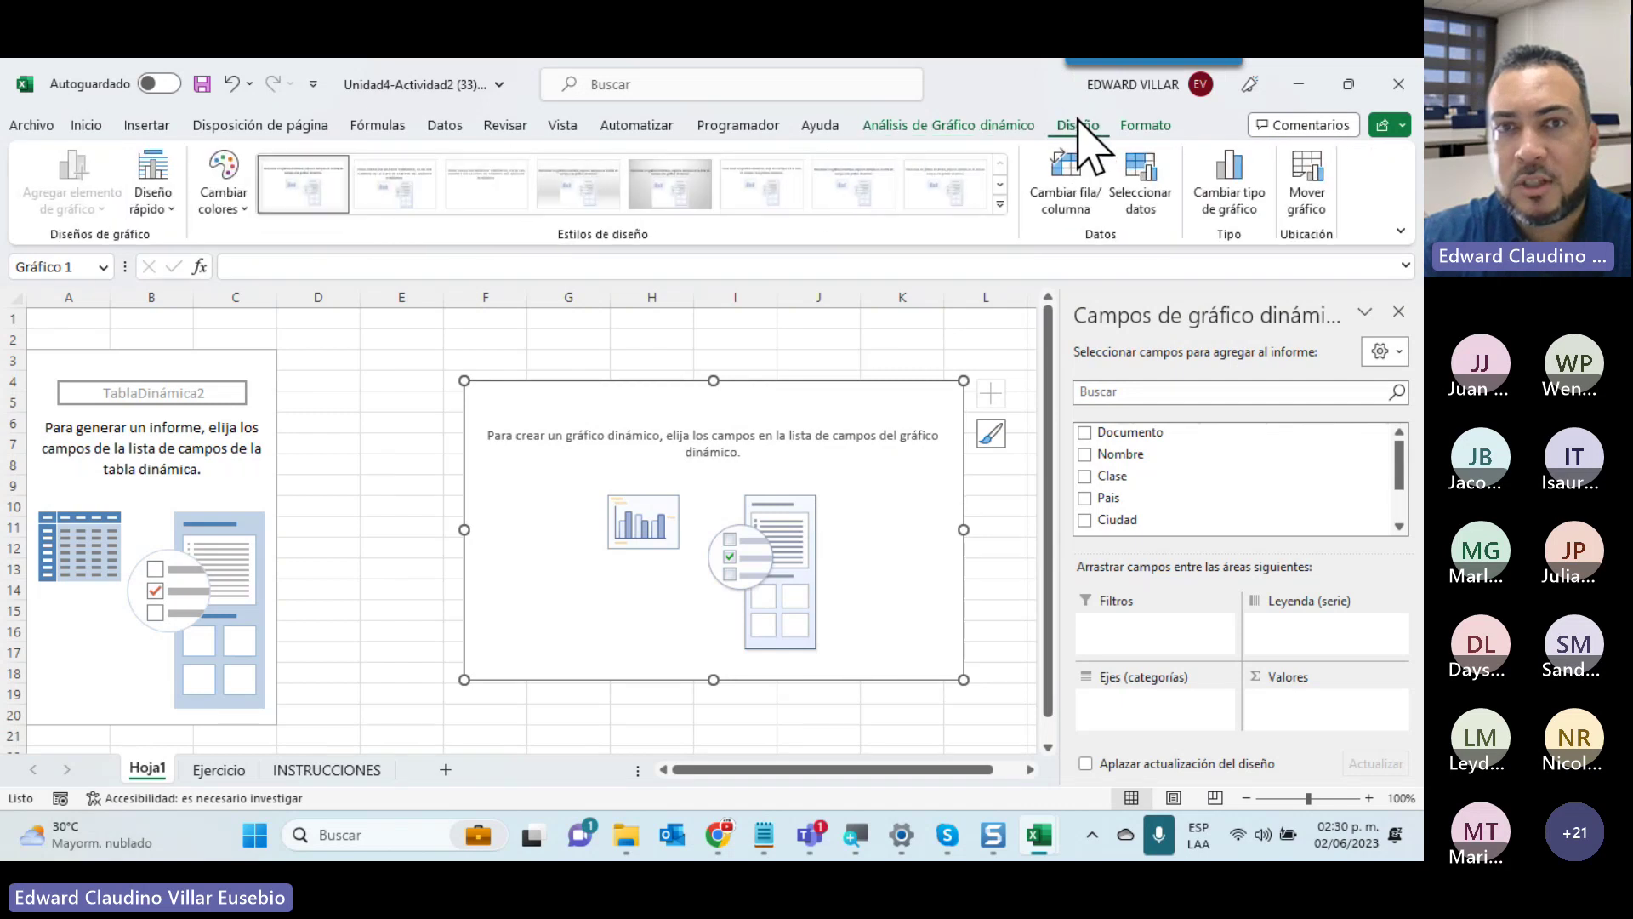
left_click(1148, 125)
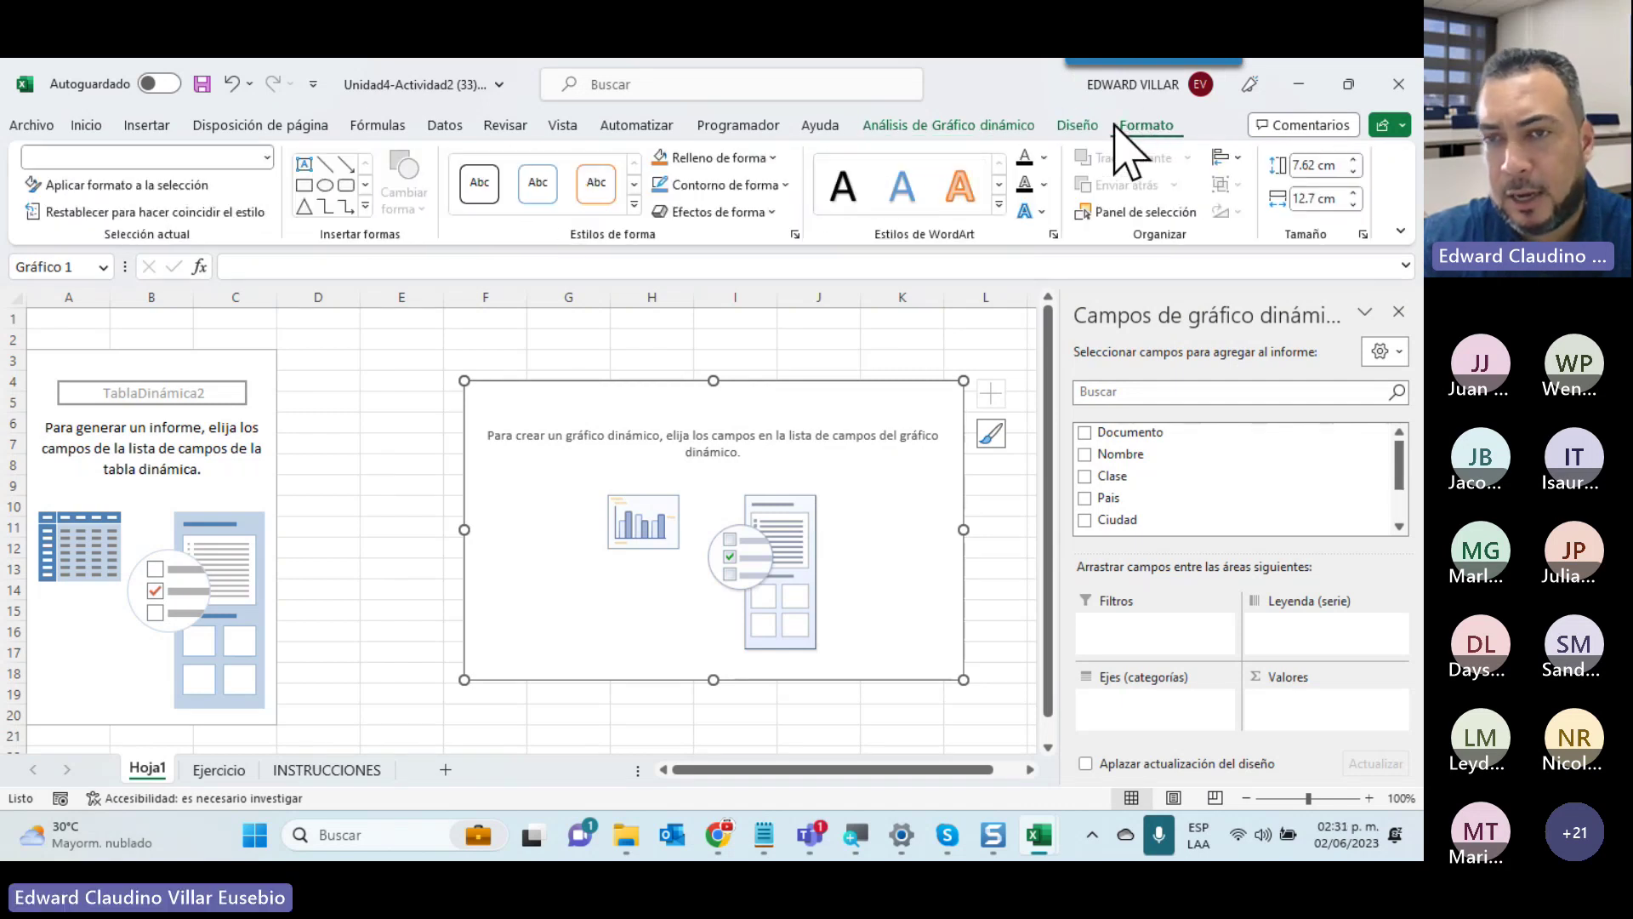
left_click(342, 775)
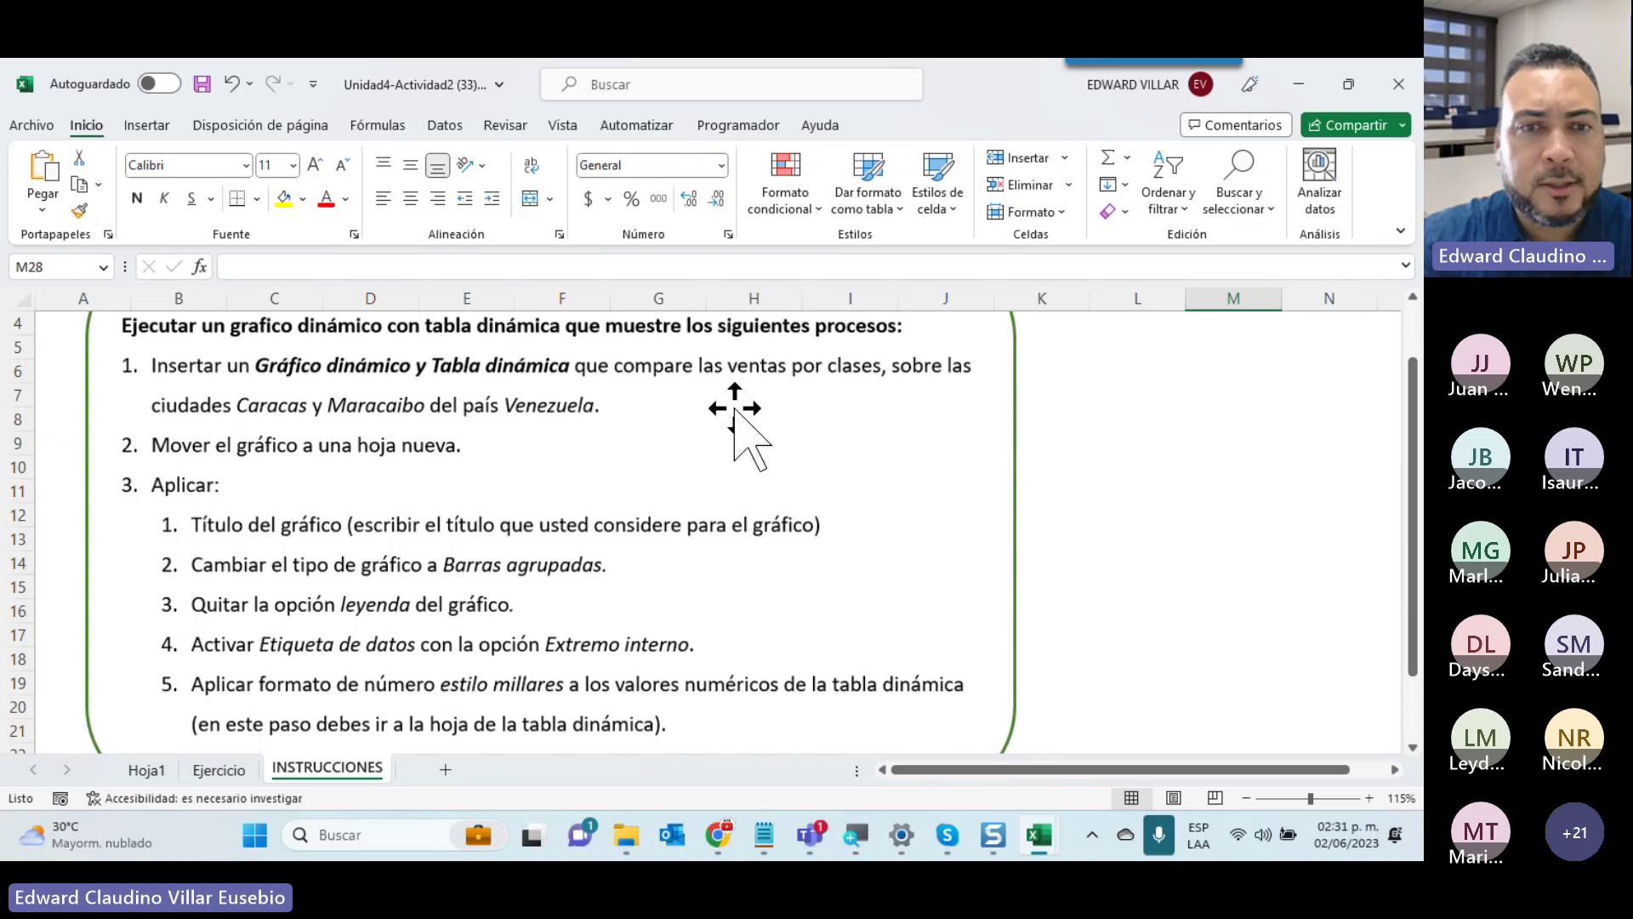
left_click(148, 770)
scroll(1140, 474, "down", 2)
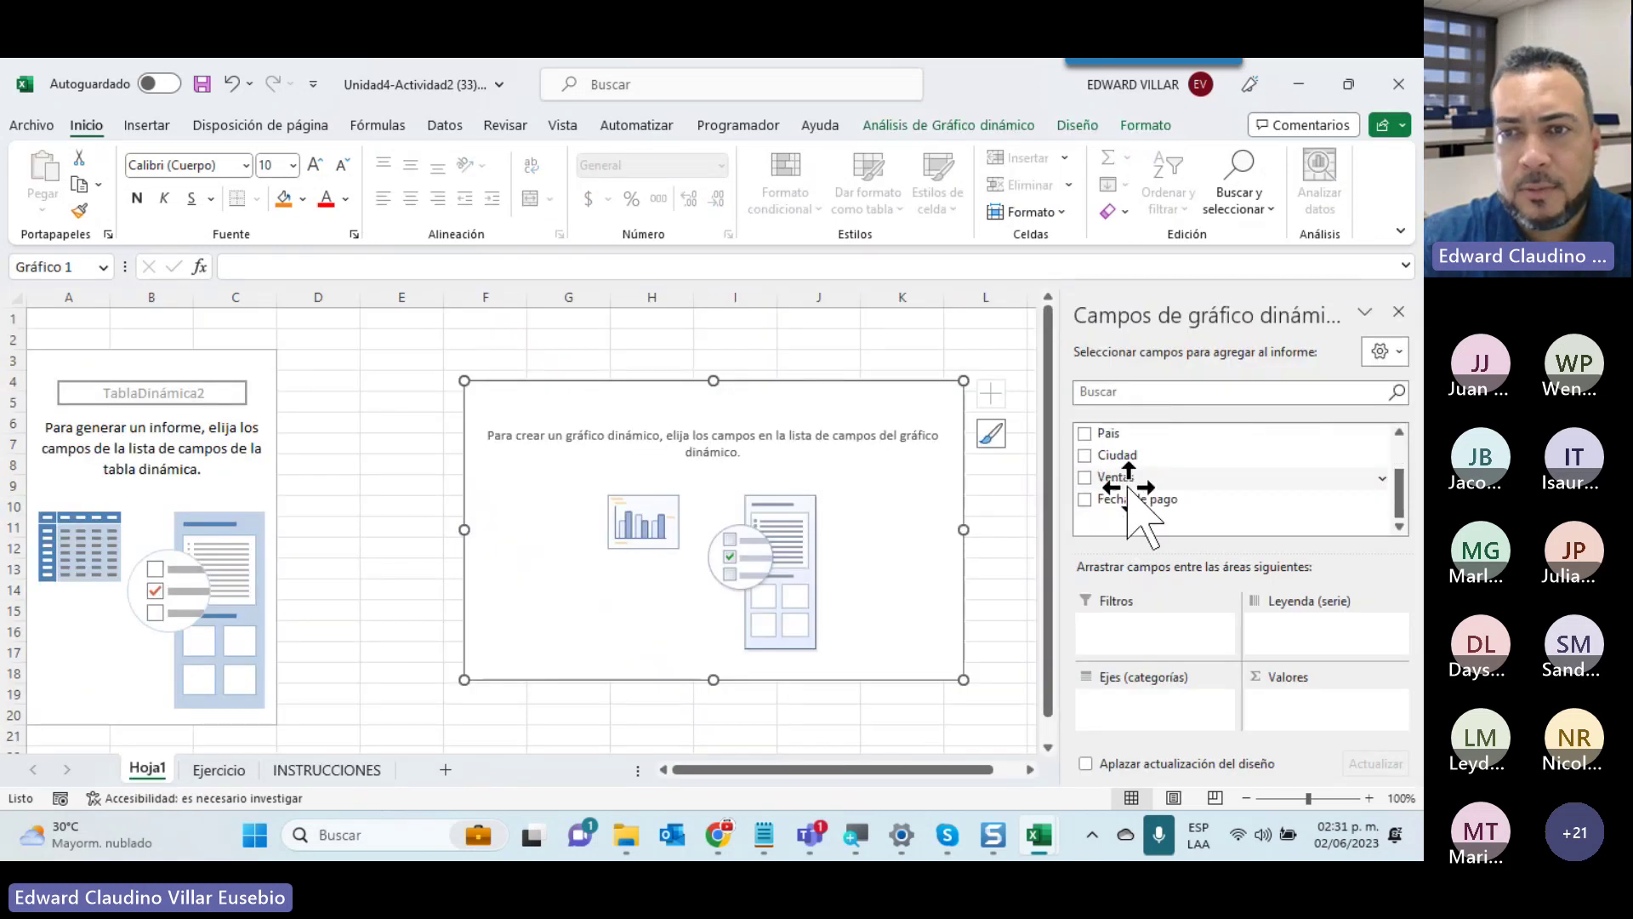
Add Suma de Ventas as values, with Clase and then Ciudad as axis categories
left_click(1085, 477)
scroll(1140, 476, "up", 2)
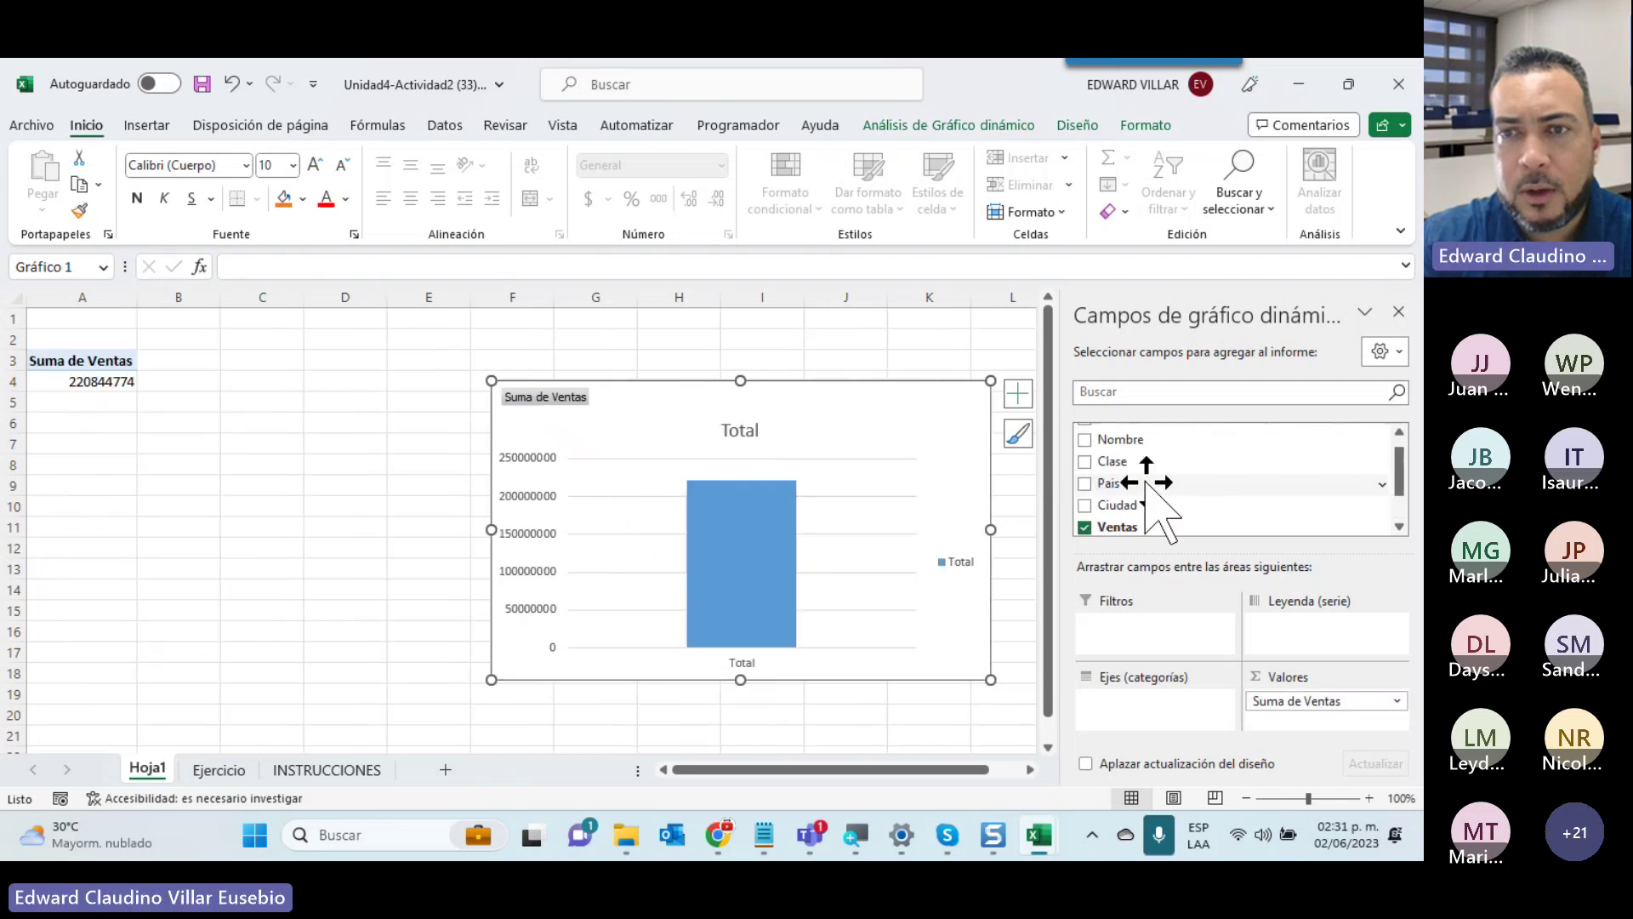
left_click(1084, 461)
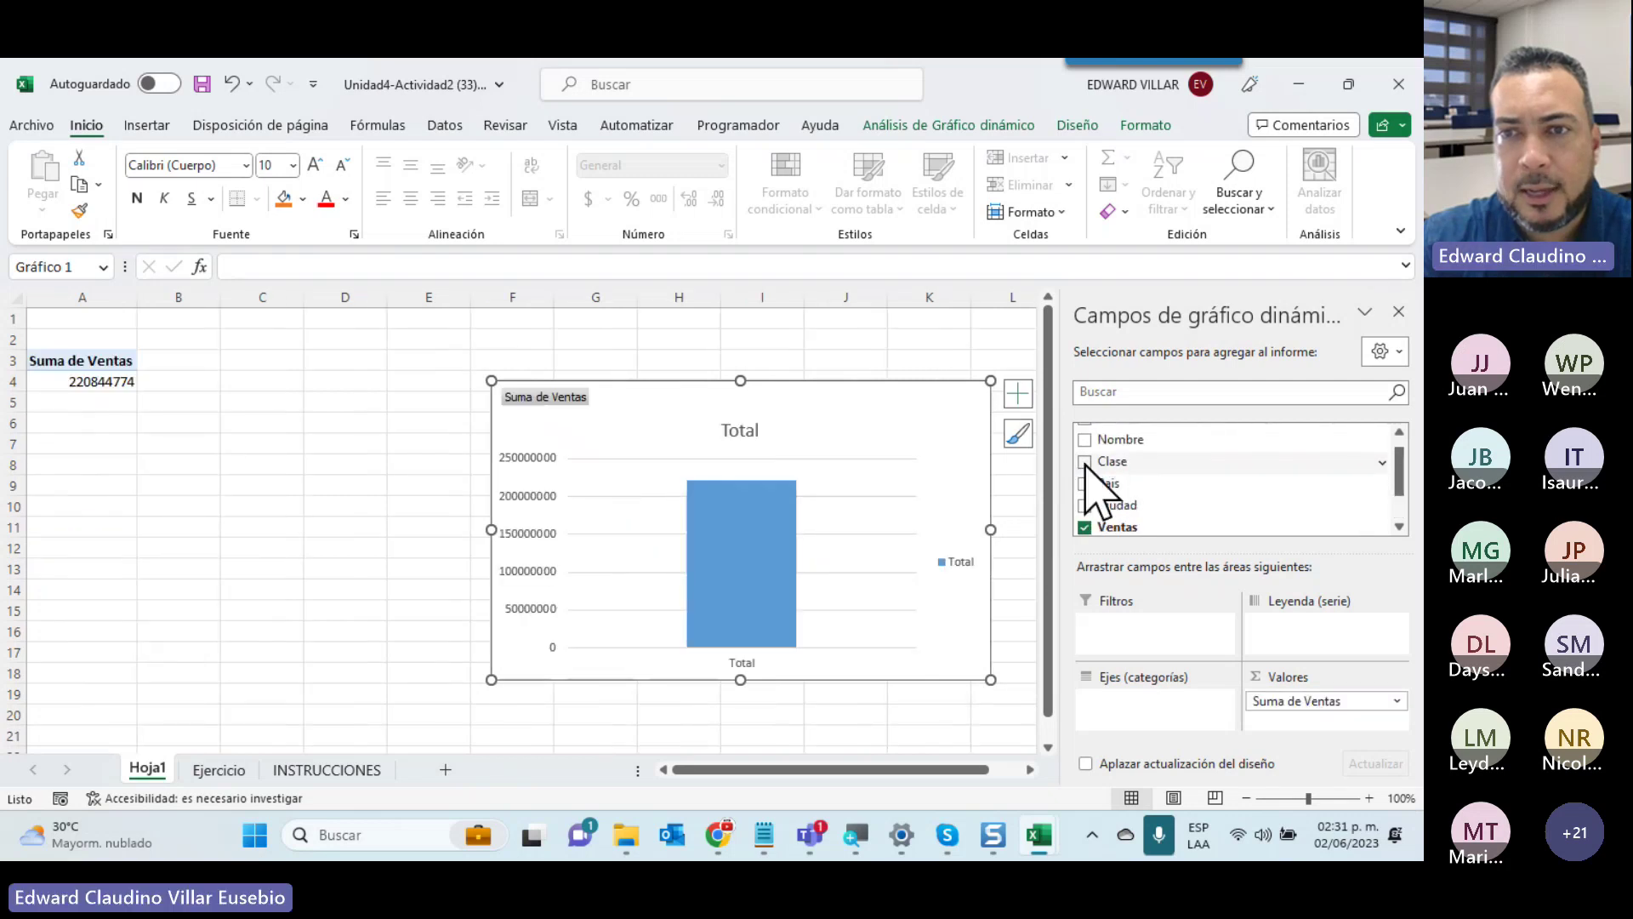
left_click(237, 768)
left_click(314, 769)
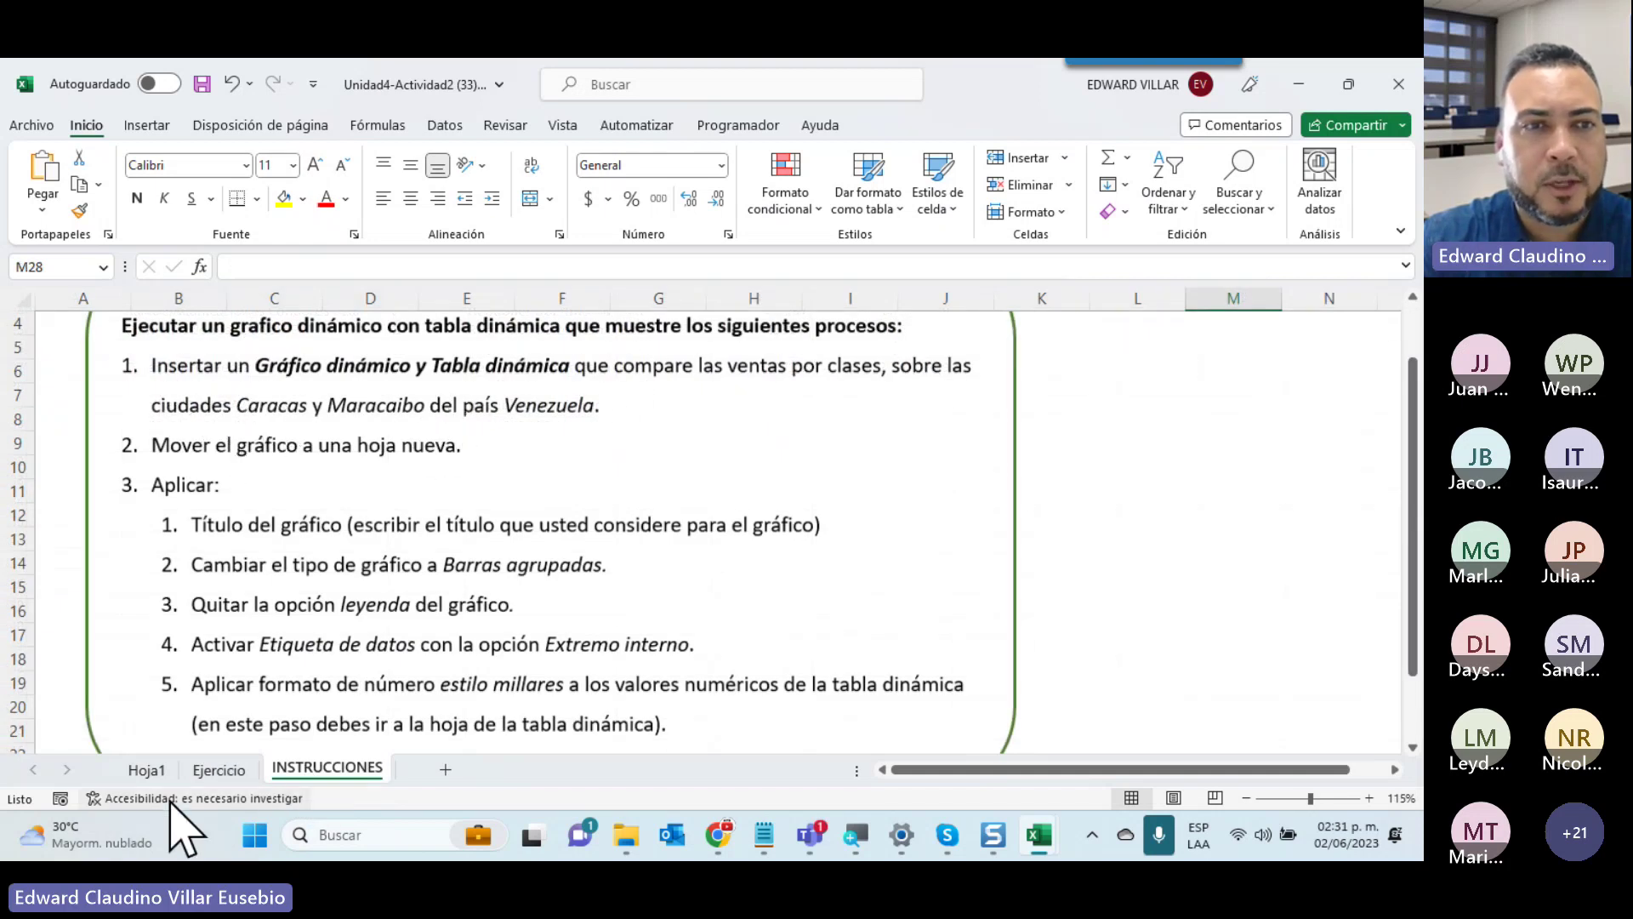
left_click(146, 770)
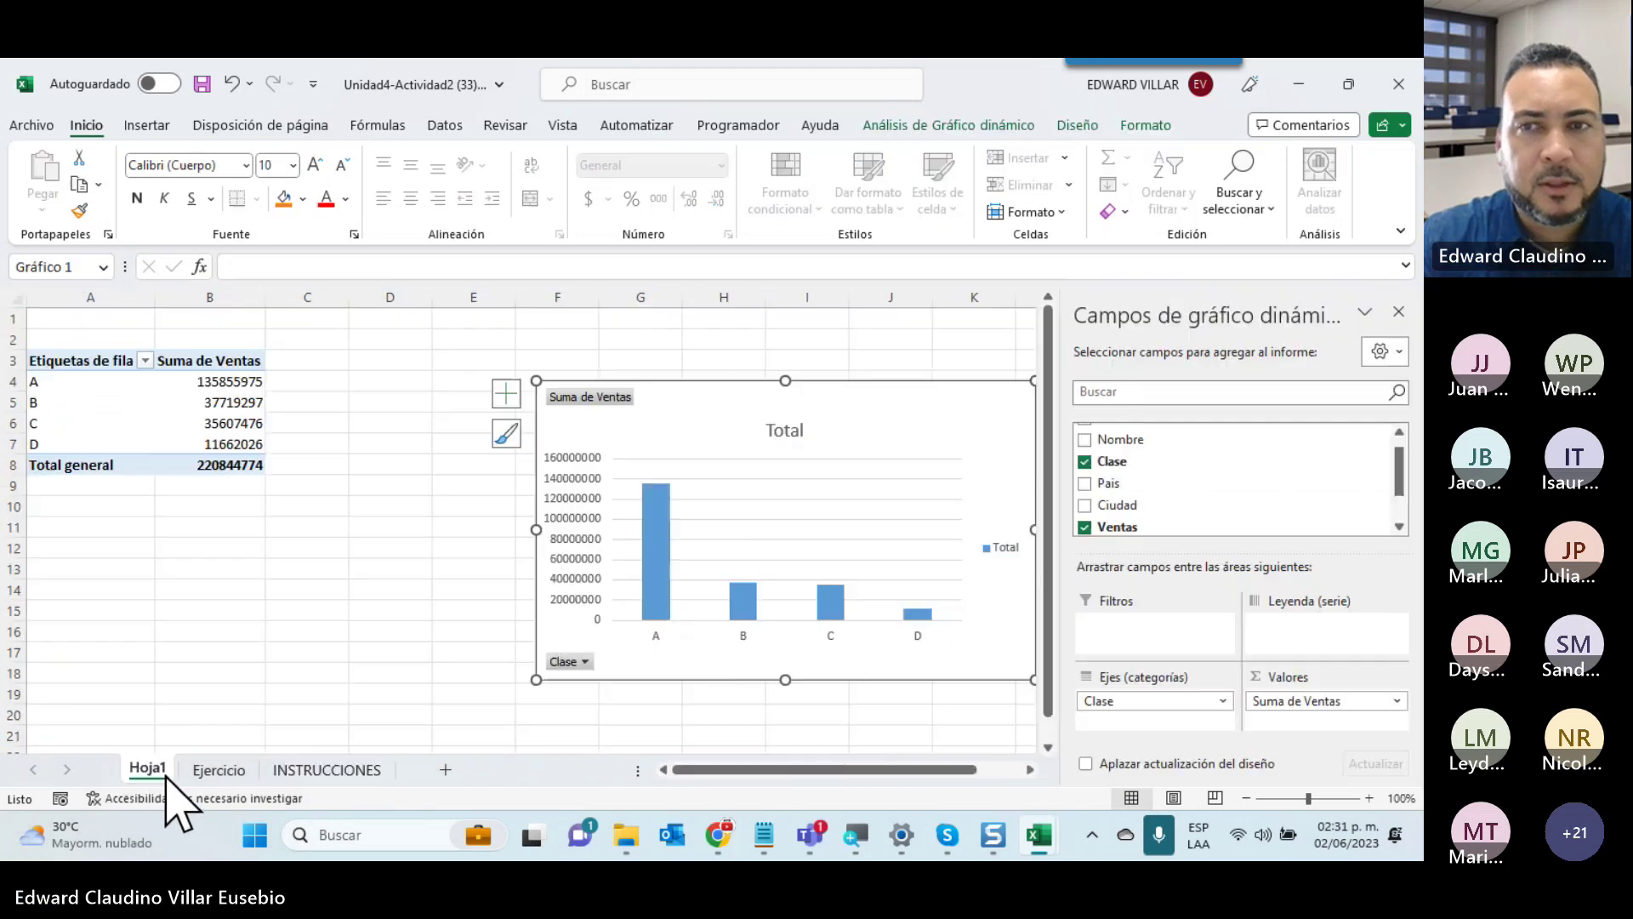
left_click(1084, 505)
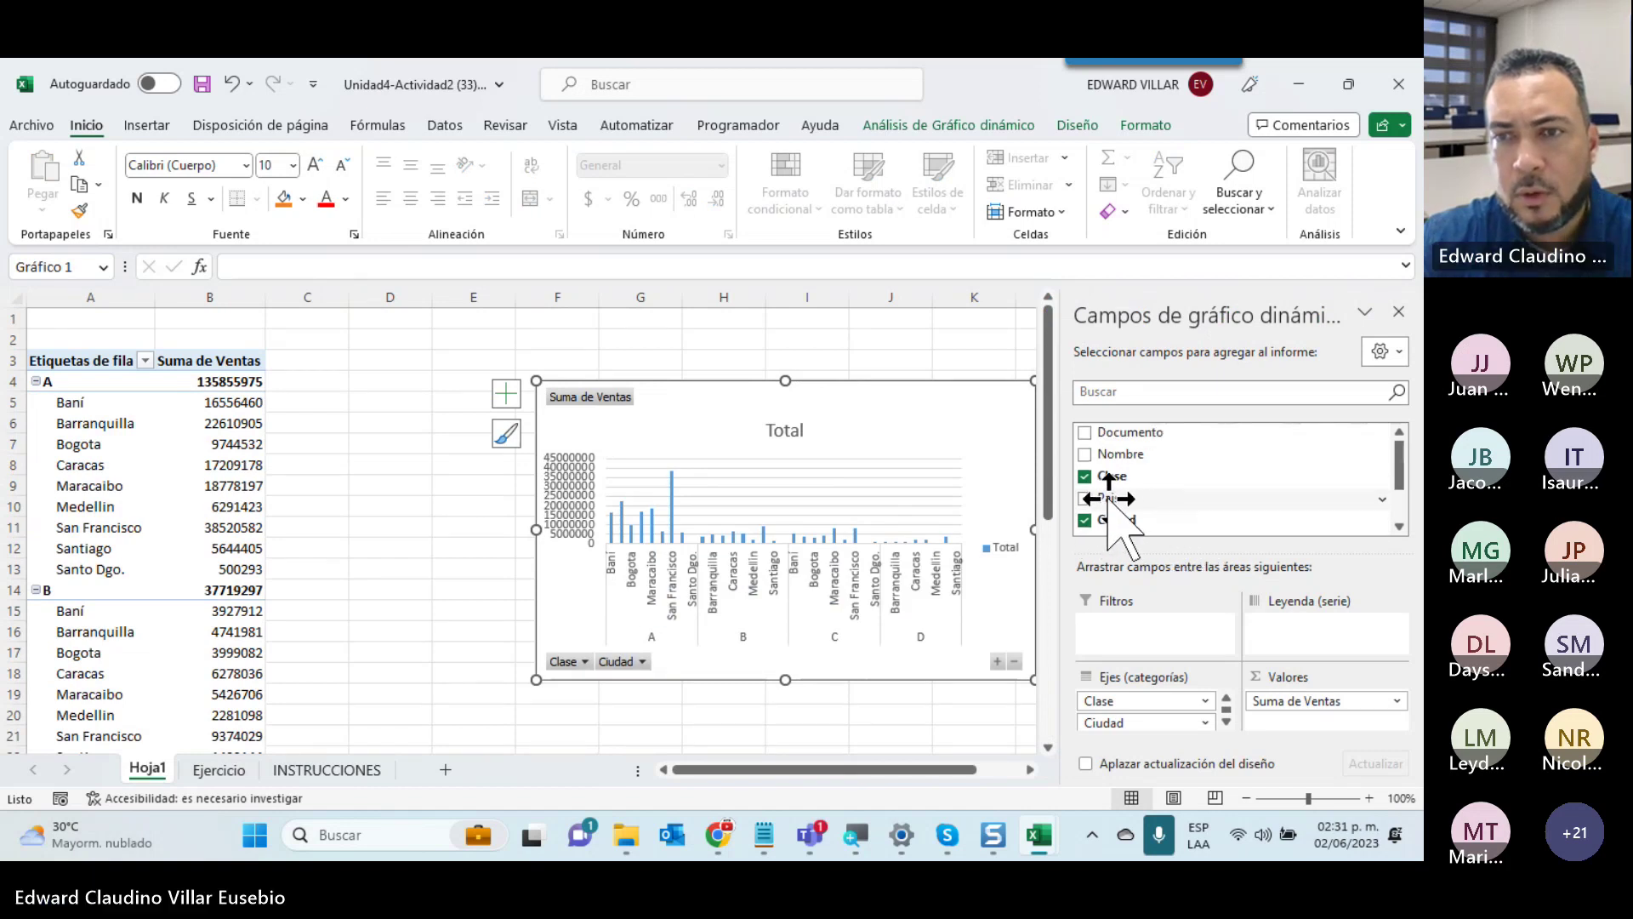
Put Pais in Filtros, Ciudad on the axis, Clase as series, and place the chart beside the table
left_click_drag(1110, 500, 1131, 627)
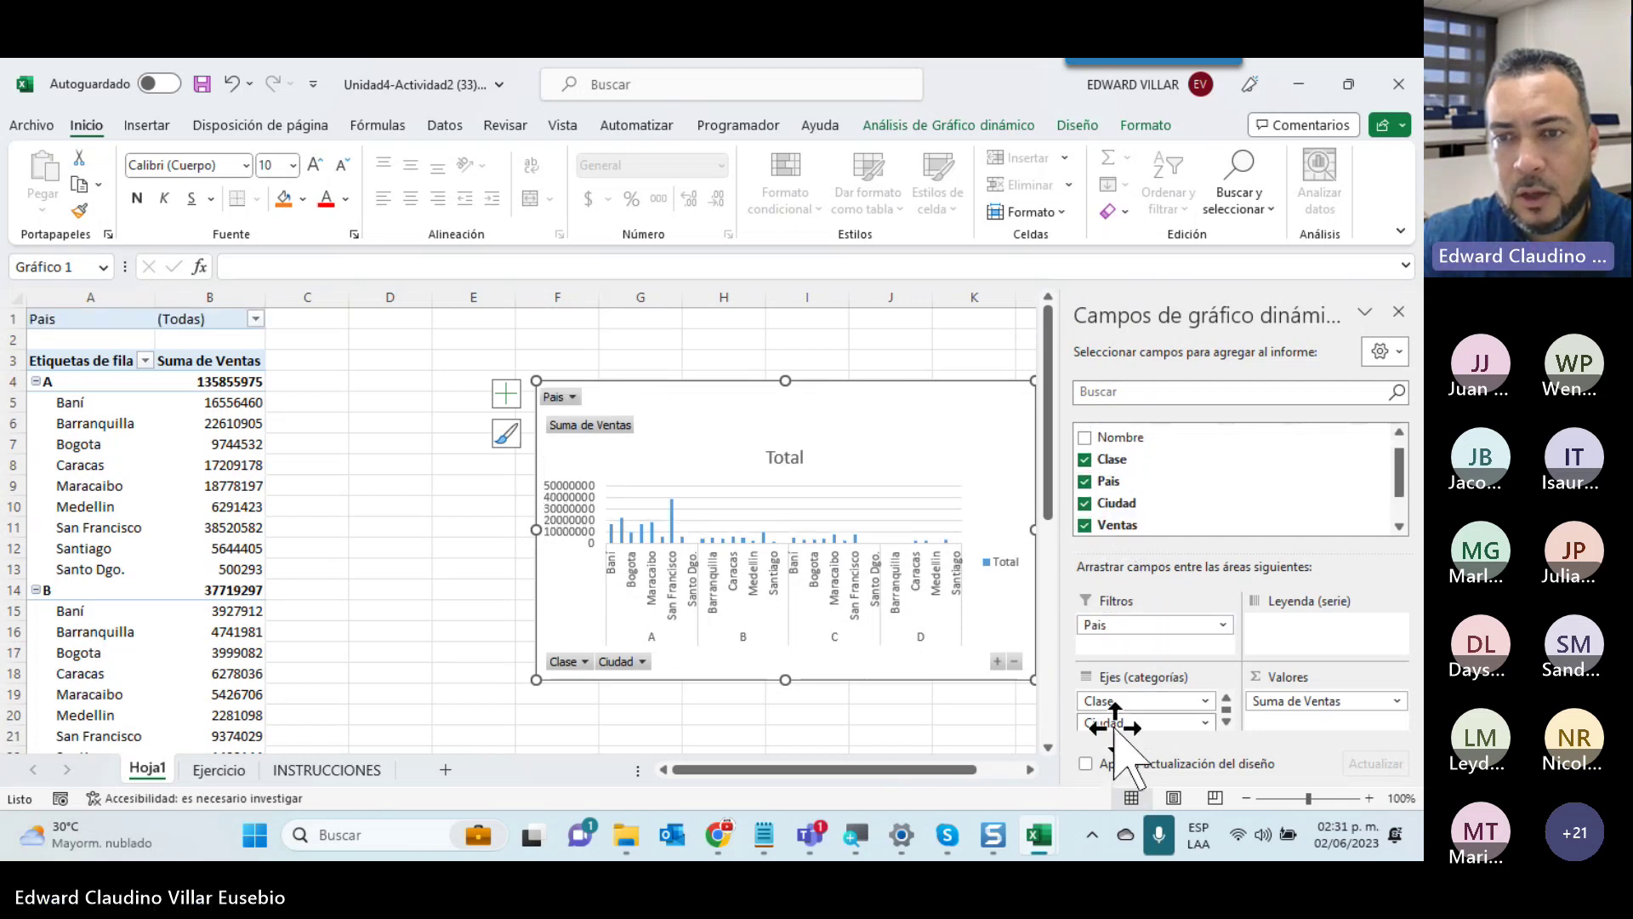
left_click_drag(1110, 722, 1286, 631)
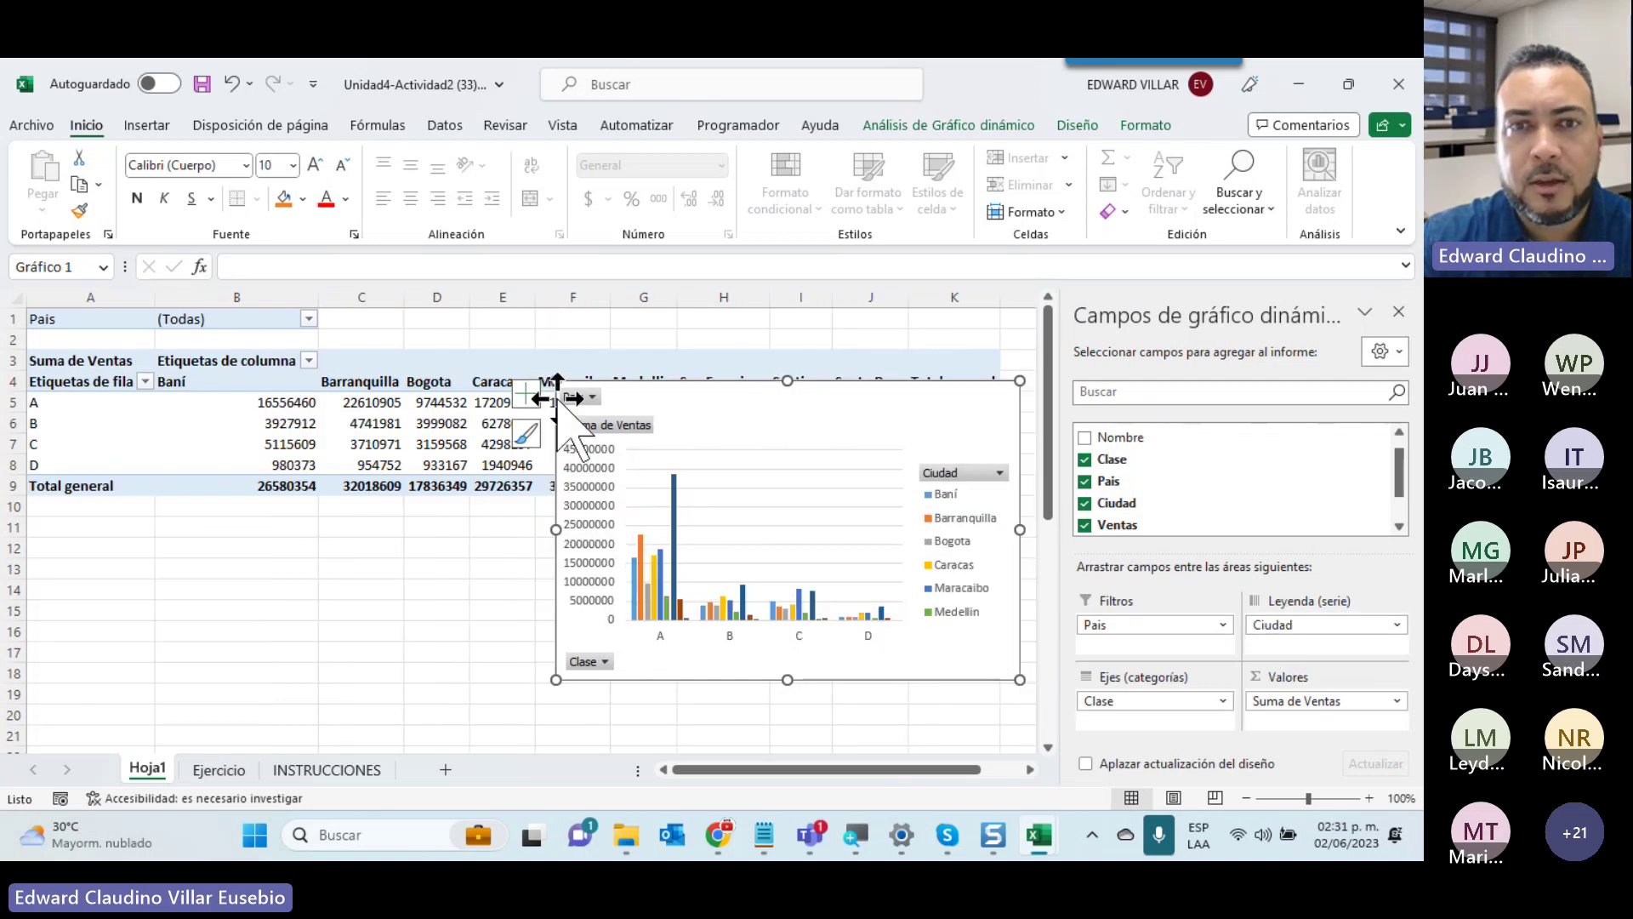
left_click_drag(722, 394, 622, 550)
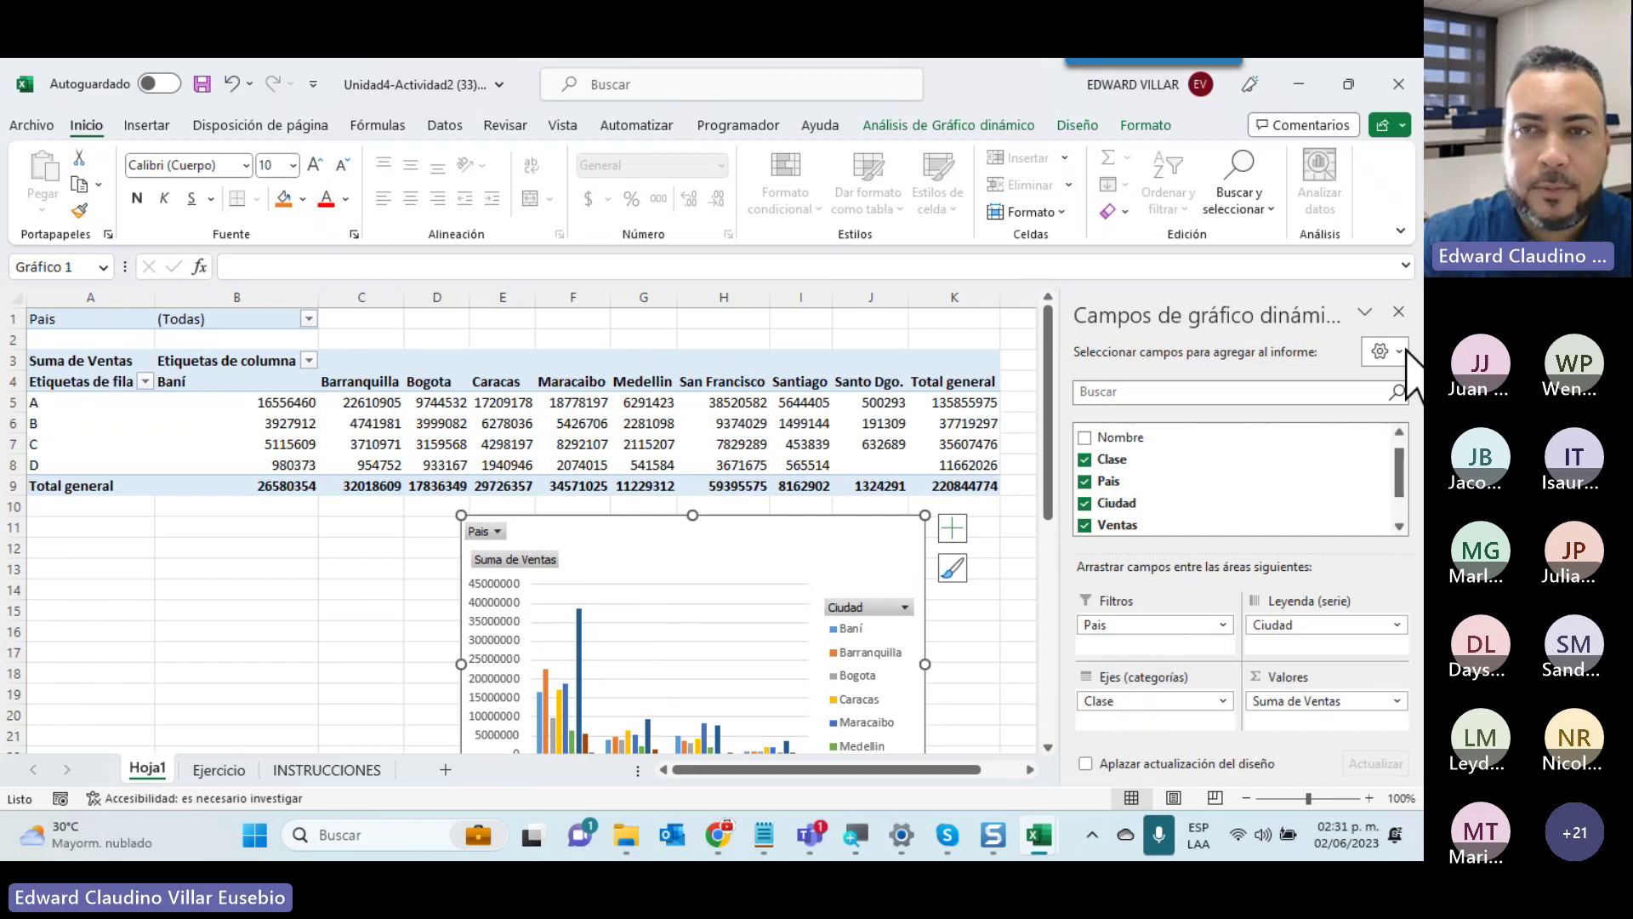
mouse_move(1131, 700)
left_mouse_down()
mouse_move(1297, 672)
mouse_move(1121, 712)
left_mouse_up()
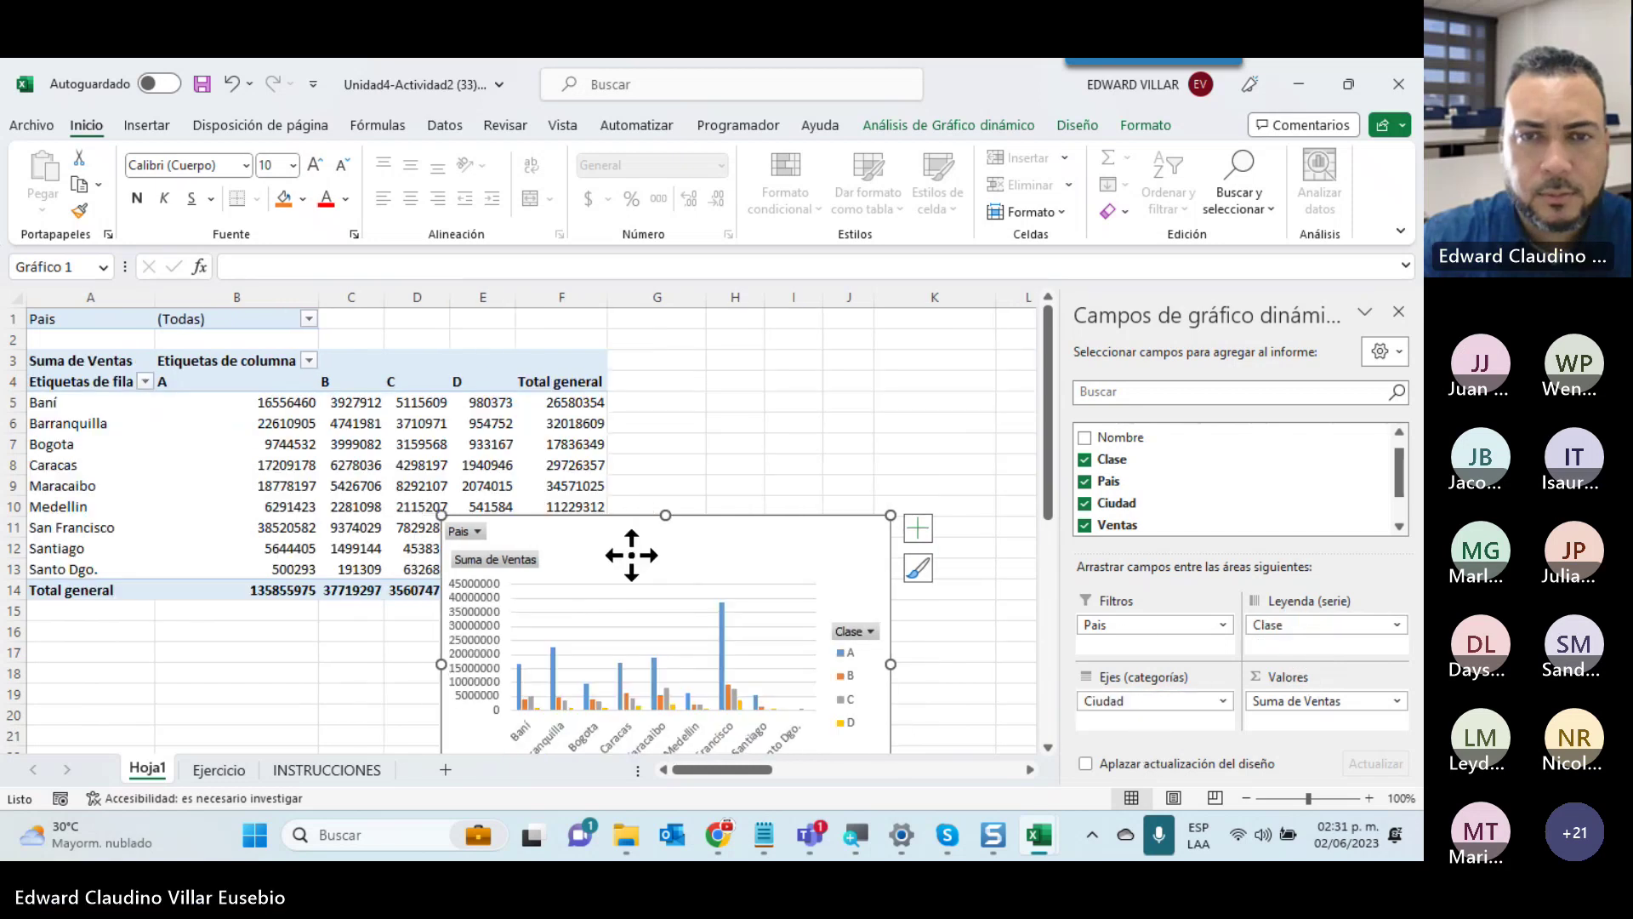
left_click_drag(631, 555, 739, 451)
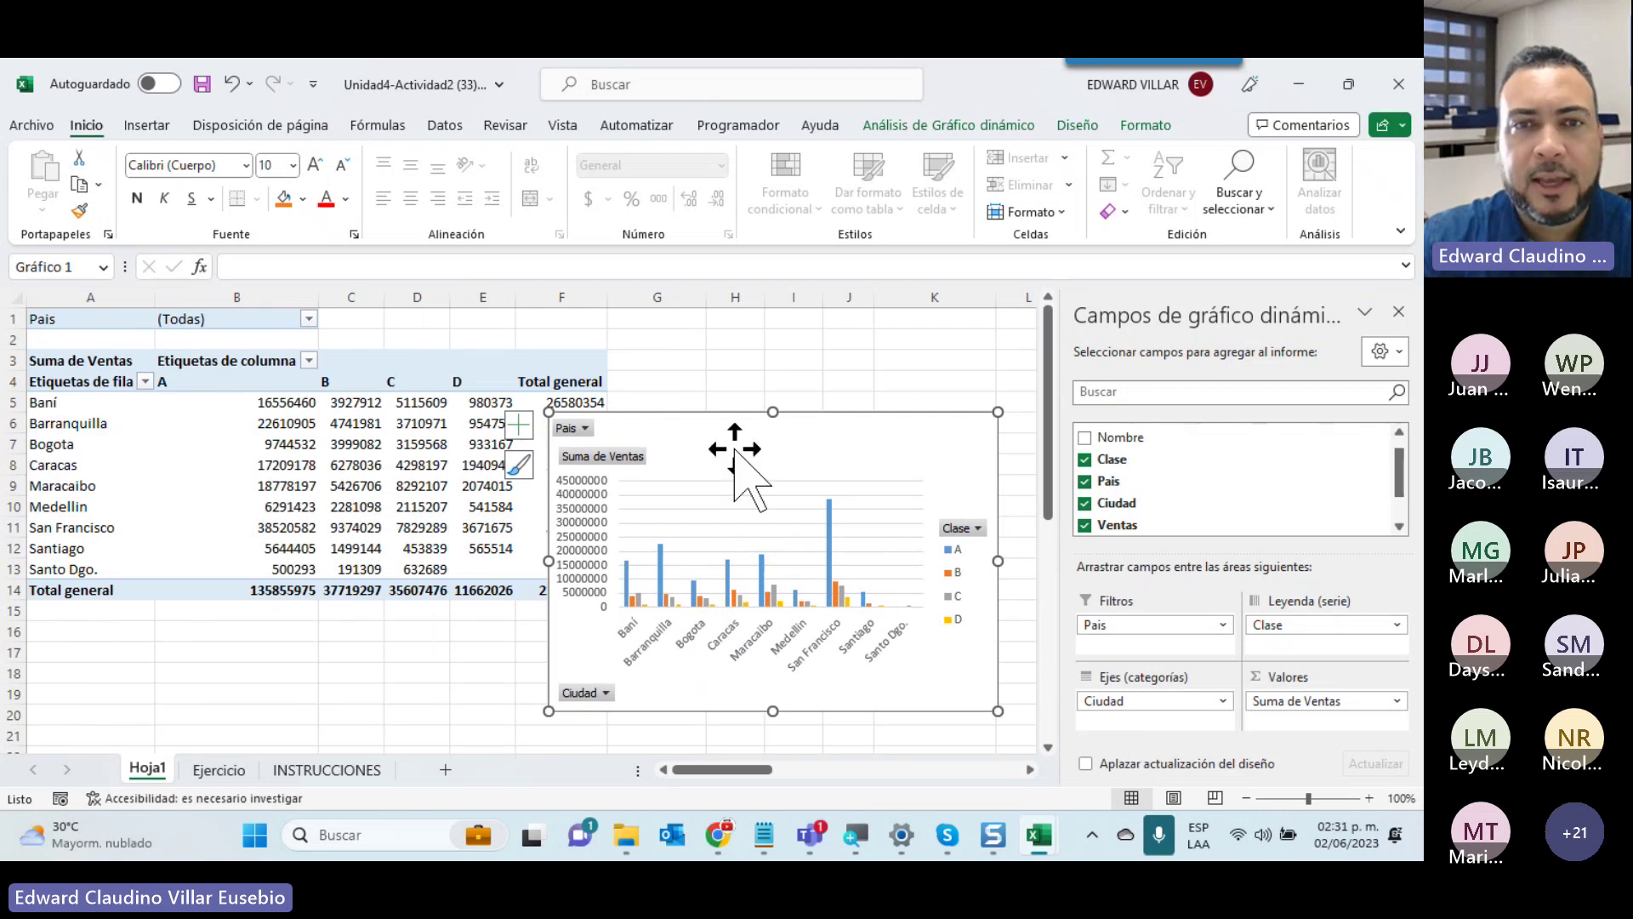
mouse_move(733, 449)
left_mouse_down()
mouse_move(798, 470)
mouse_move(773, 480)
left_mouse_up()
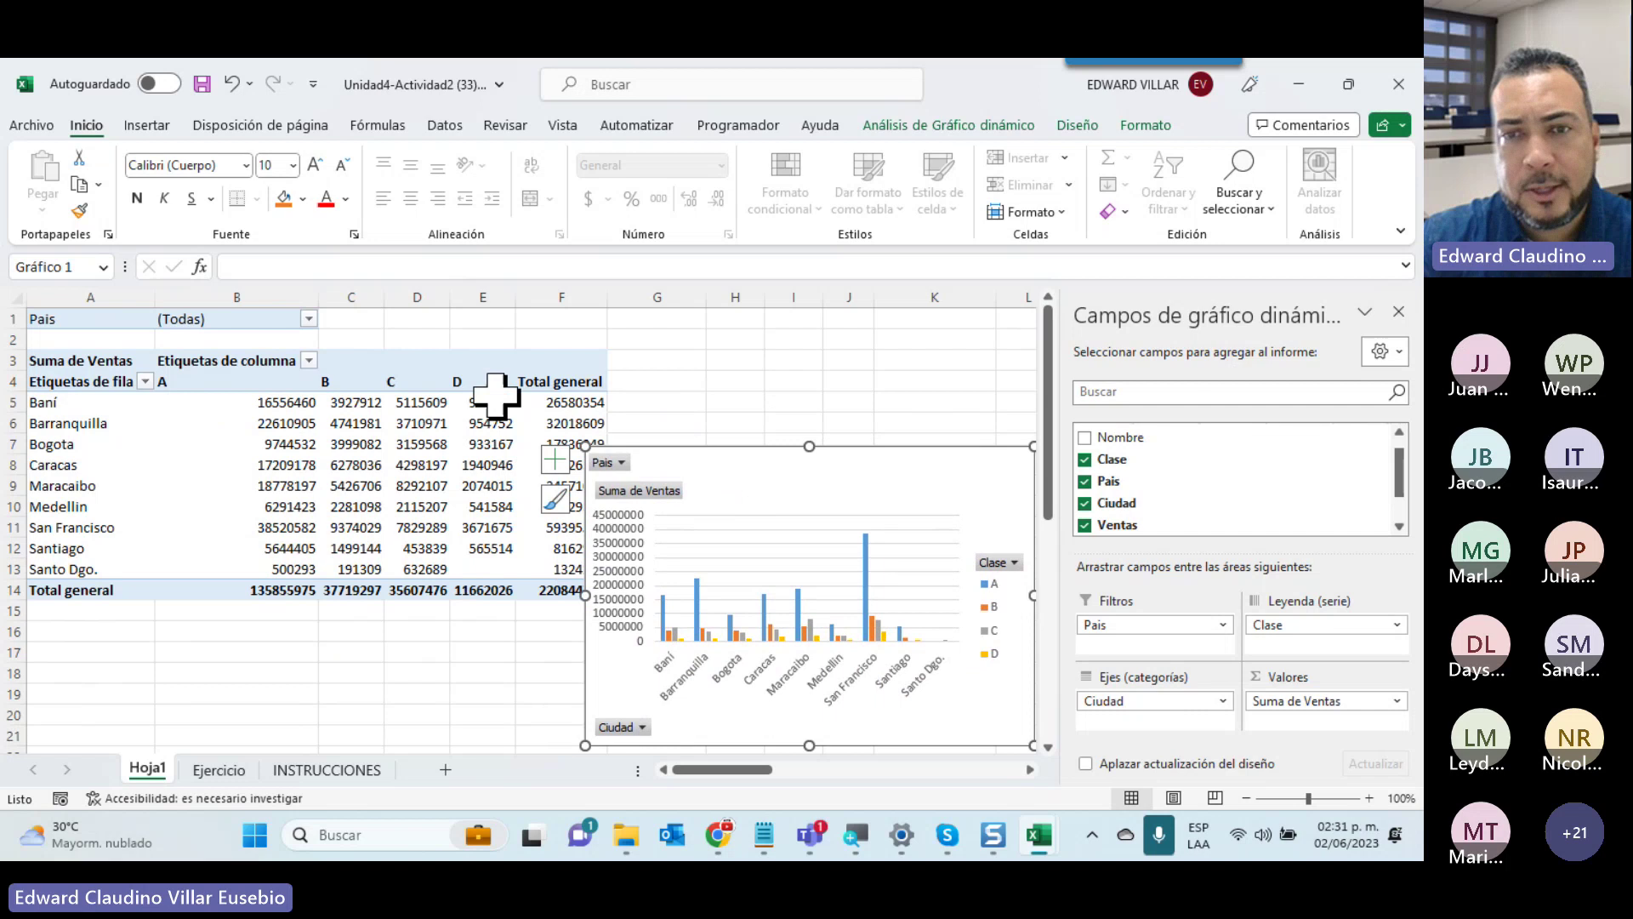
Filter Clase to show only C and D, then restore all classes A–D
left_click(1012, 561)
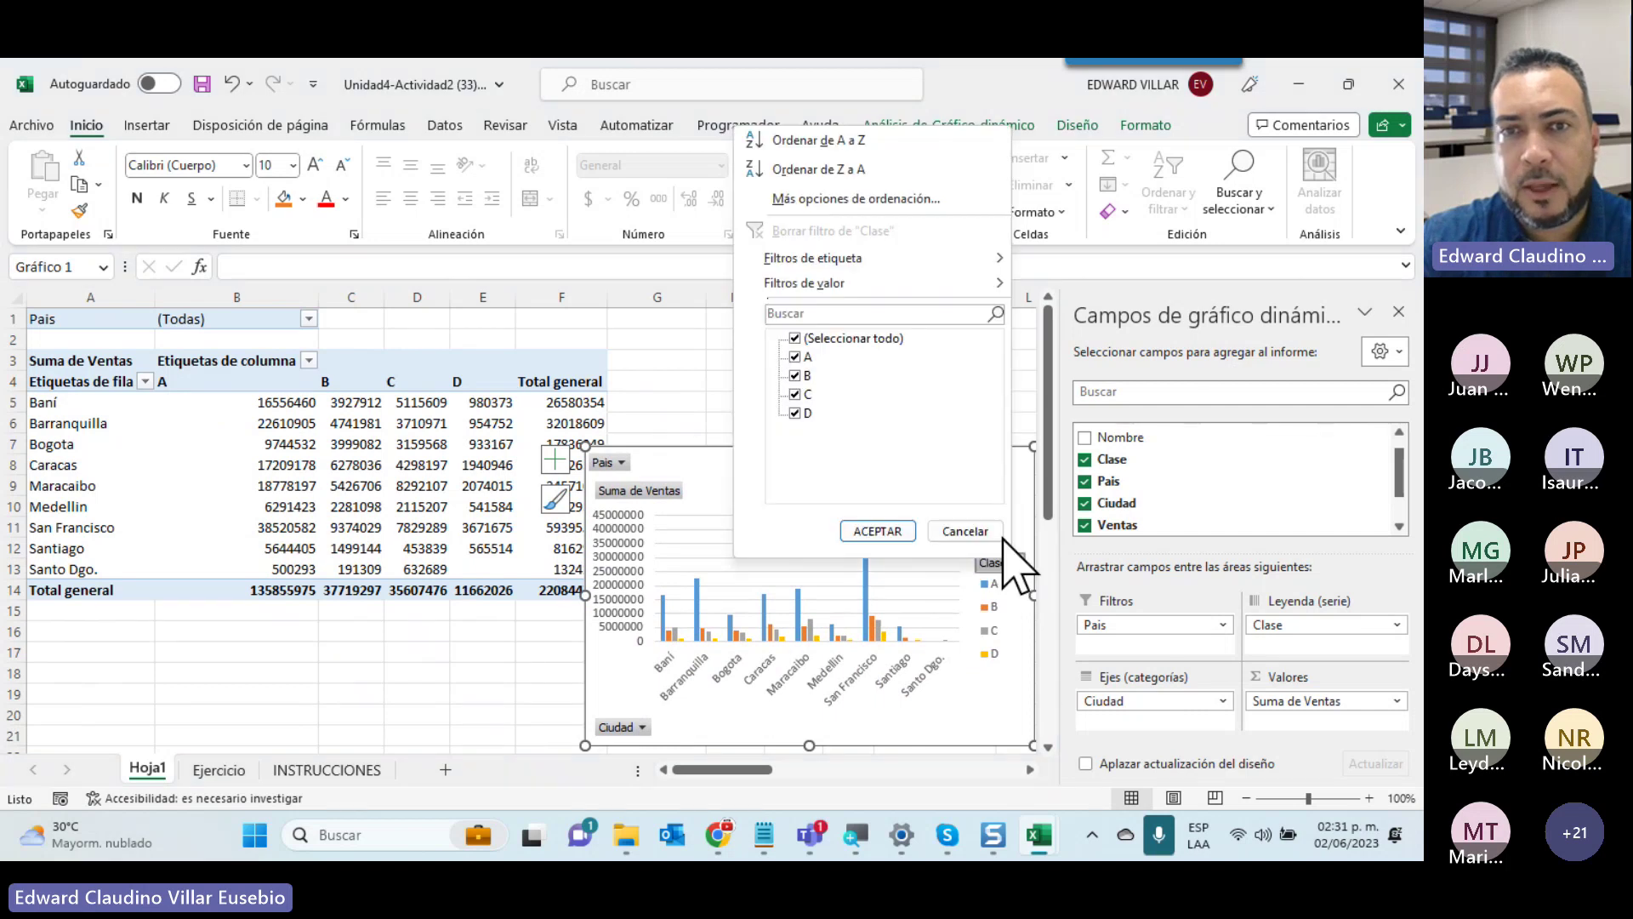
left_click(795, 376)
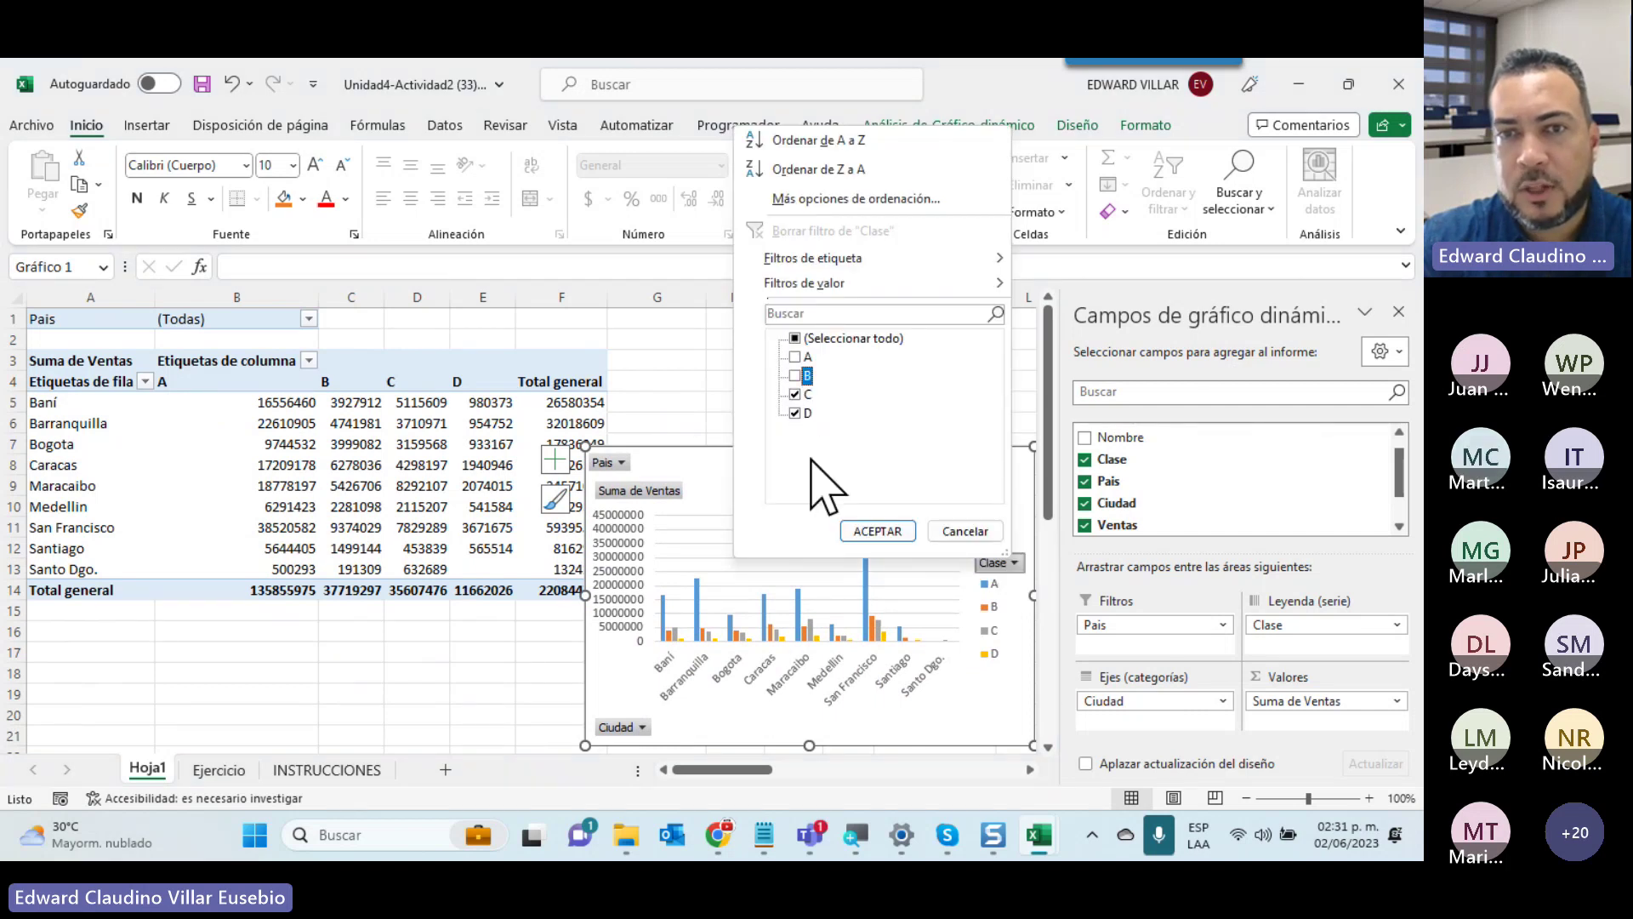
left_click(877, 531)
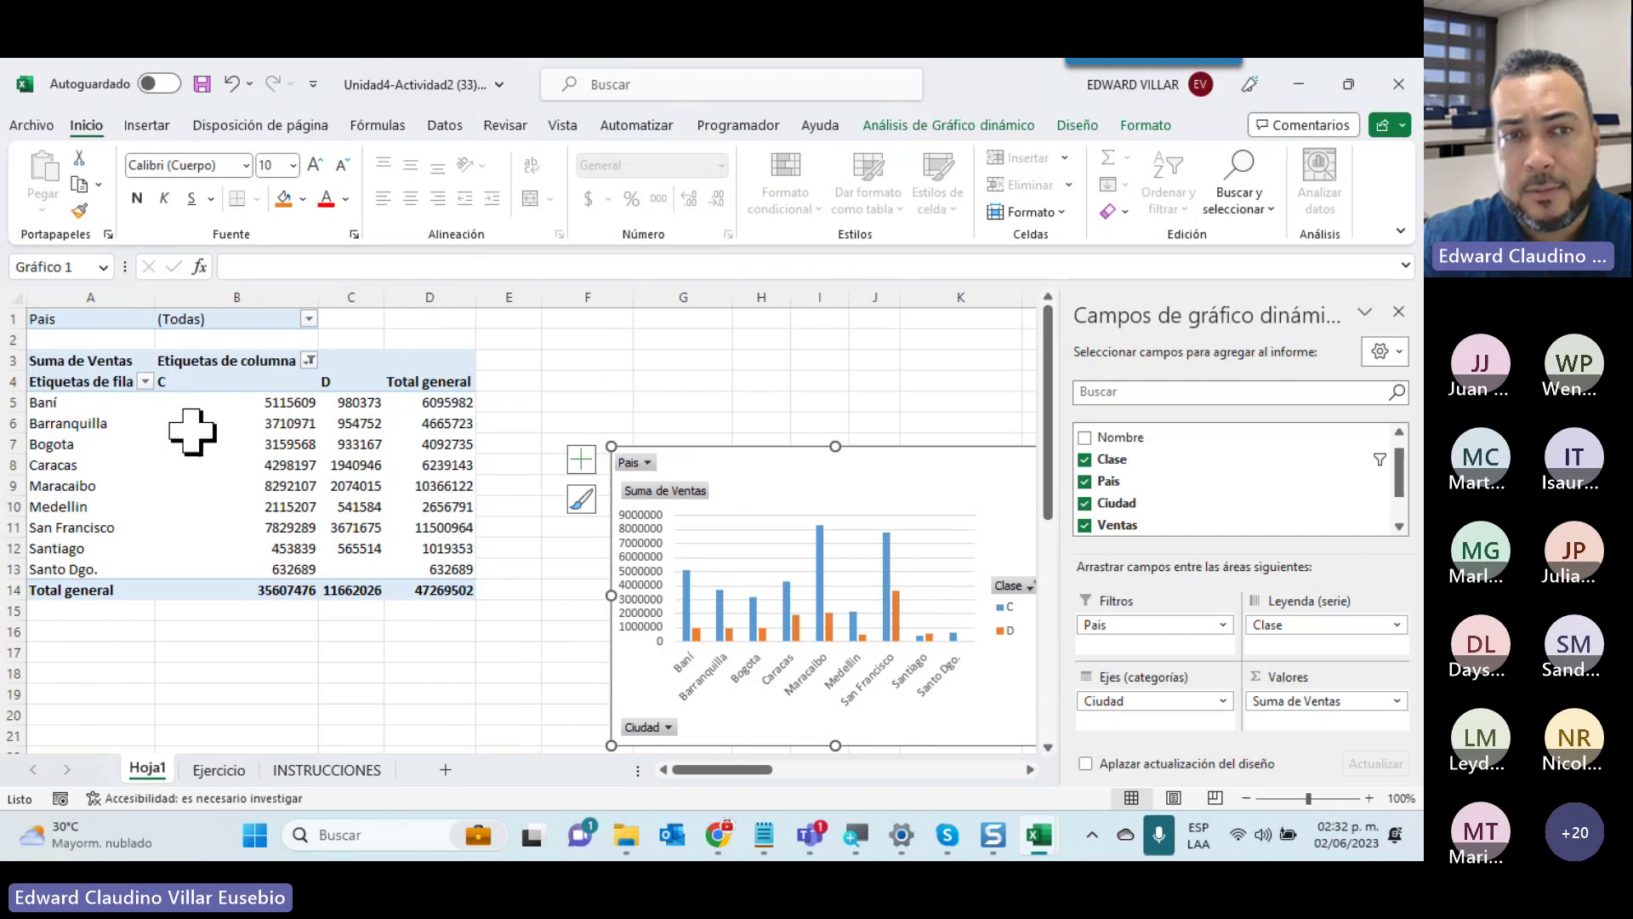
left_click(309, 360)
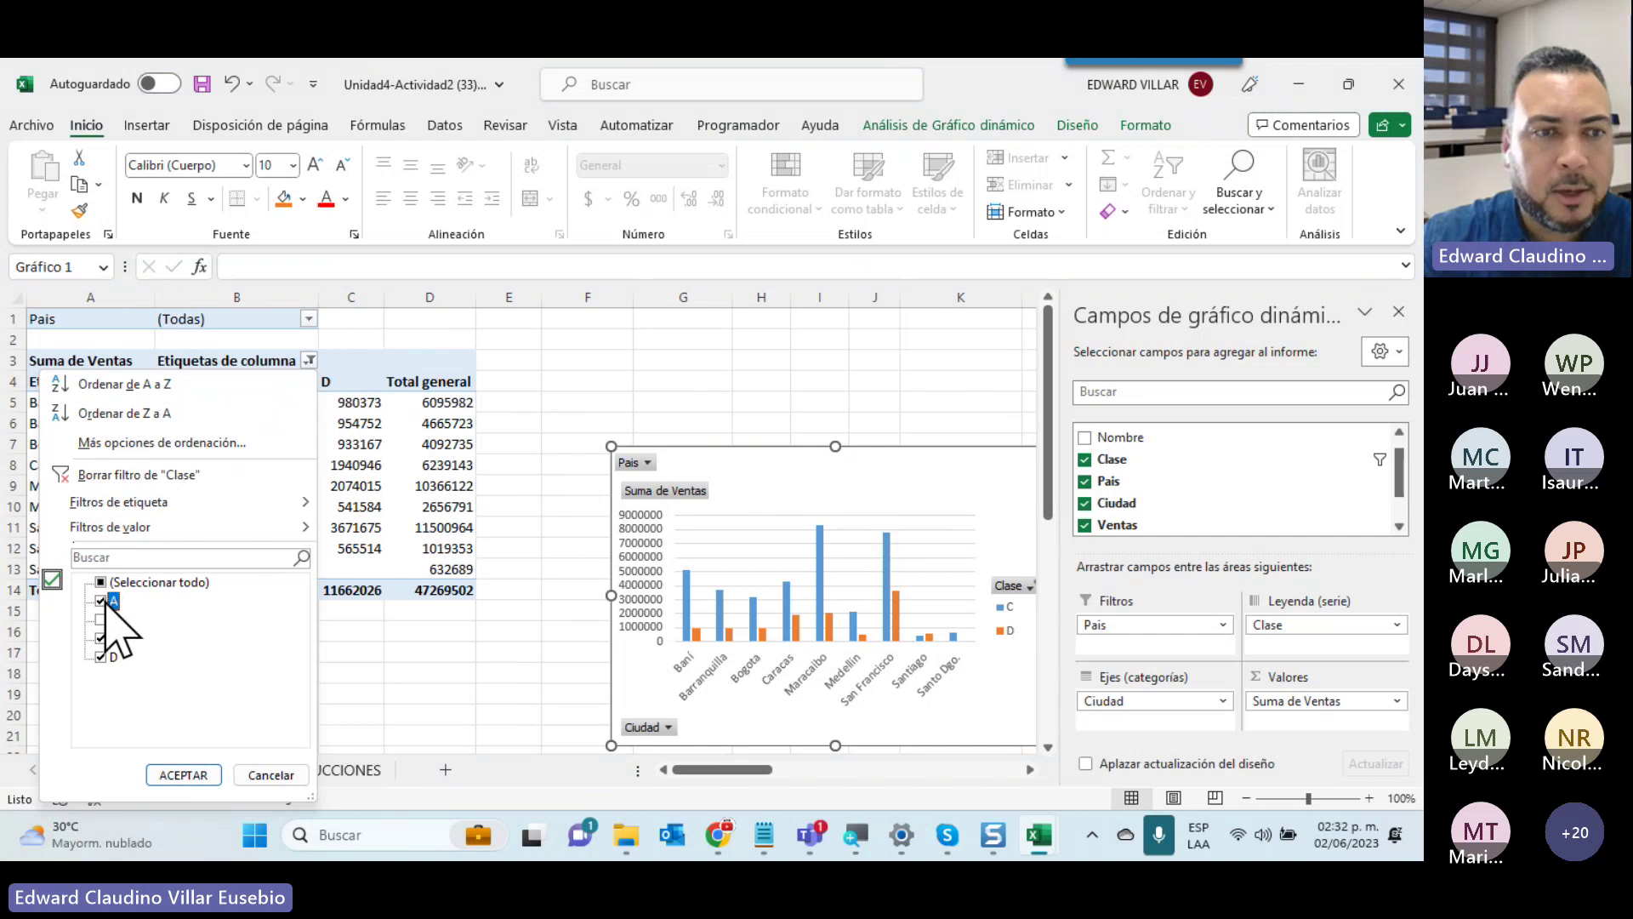
left_click(178, 774)
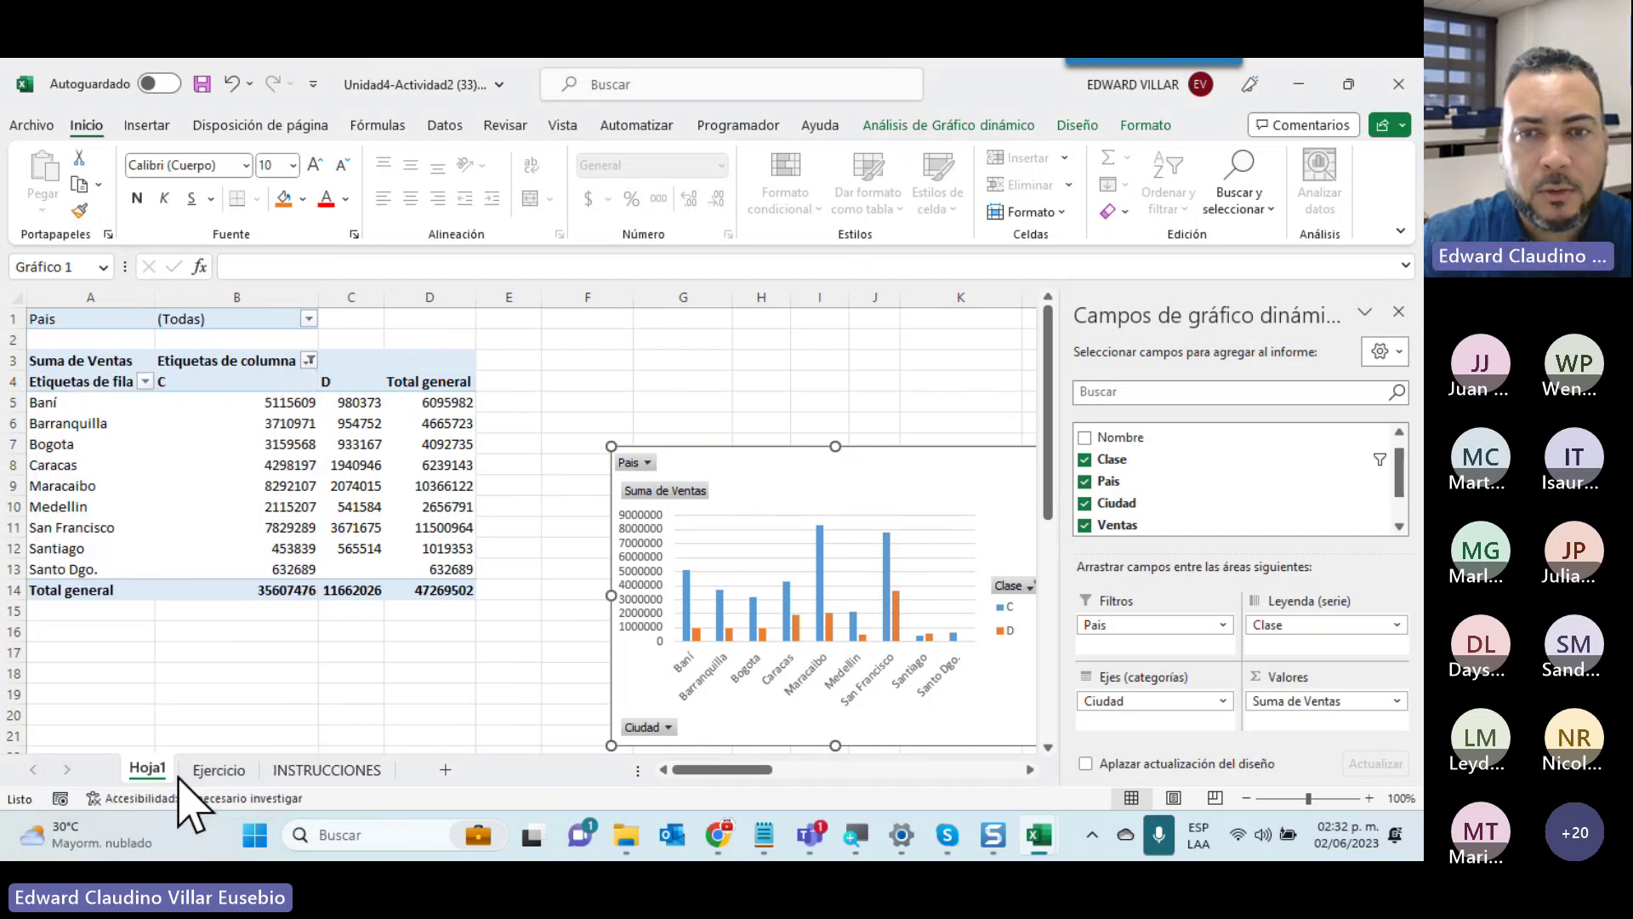
Move the pivot chart onto a new chart sheet named Gráfico1 via Mover gráfico
left_click(842, 493)
right_click(831, 464)
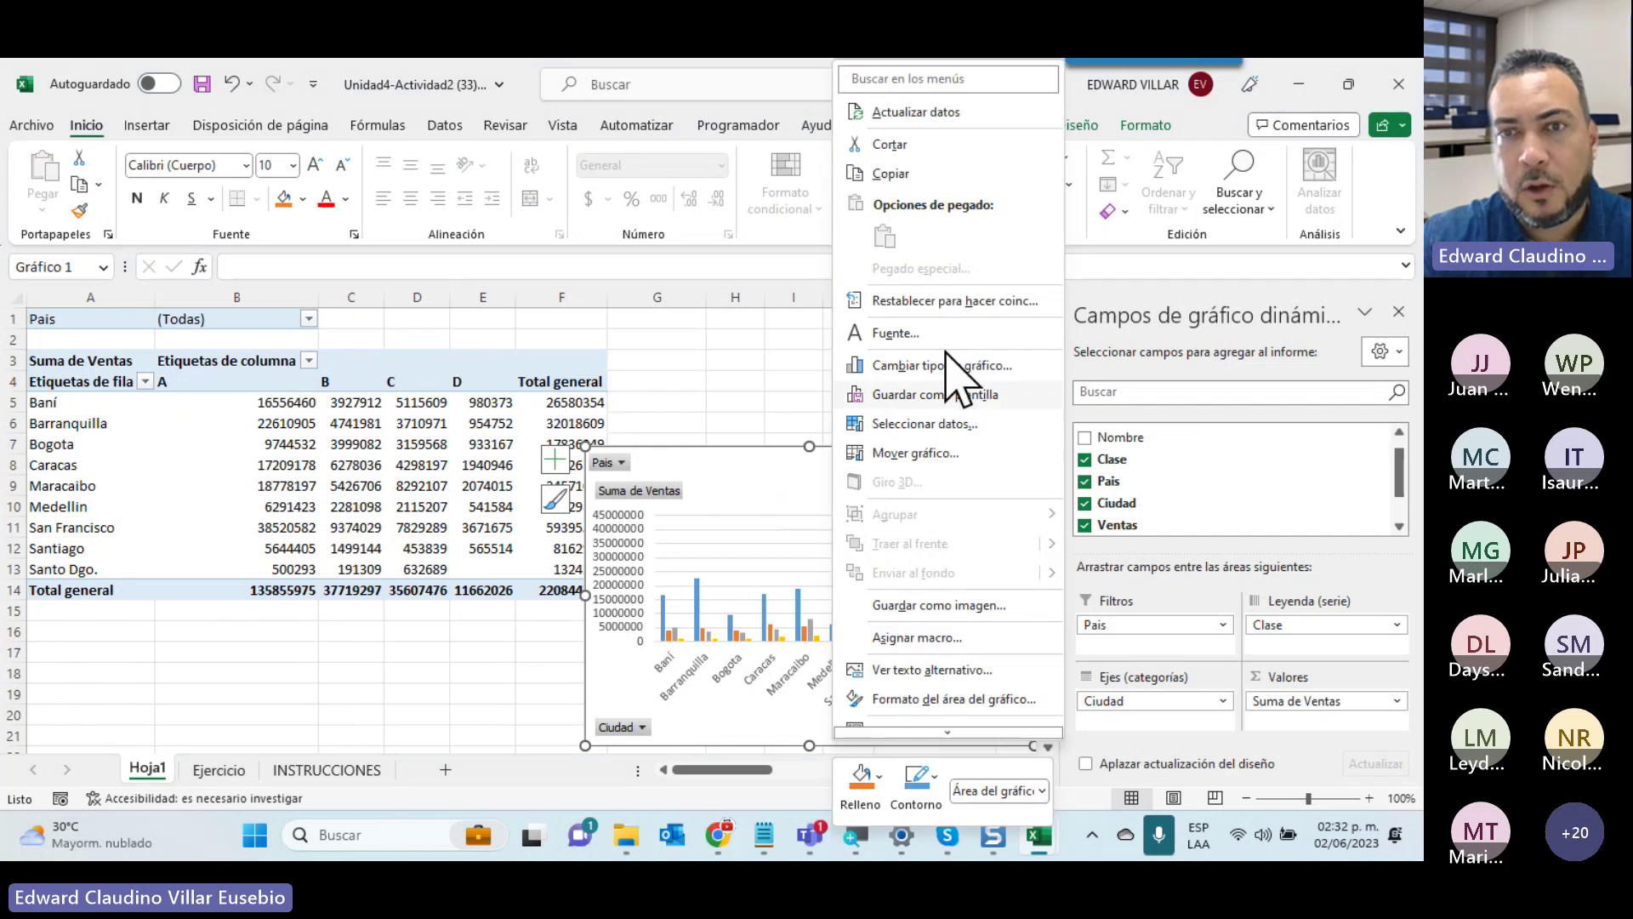
left_click(891, 451)
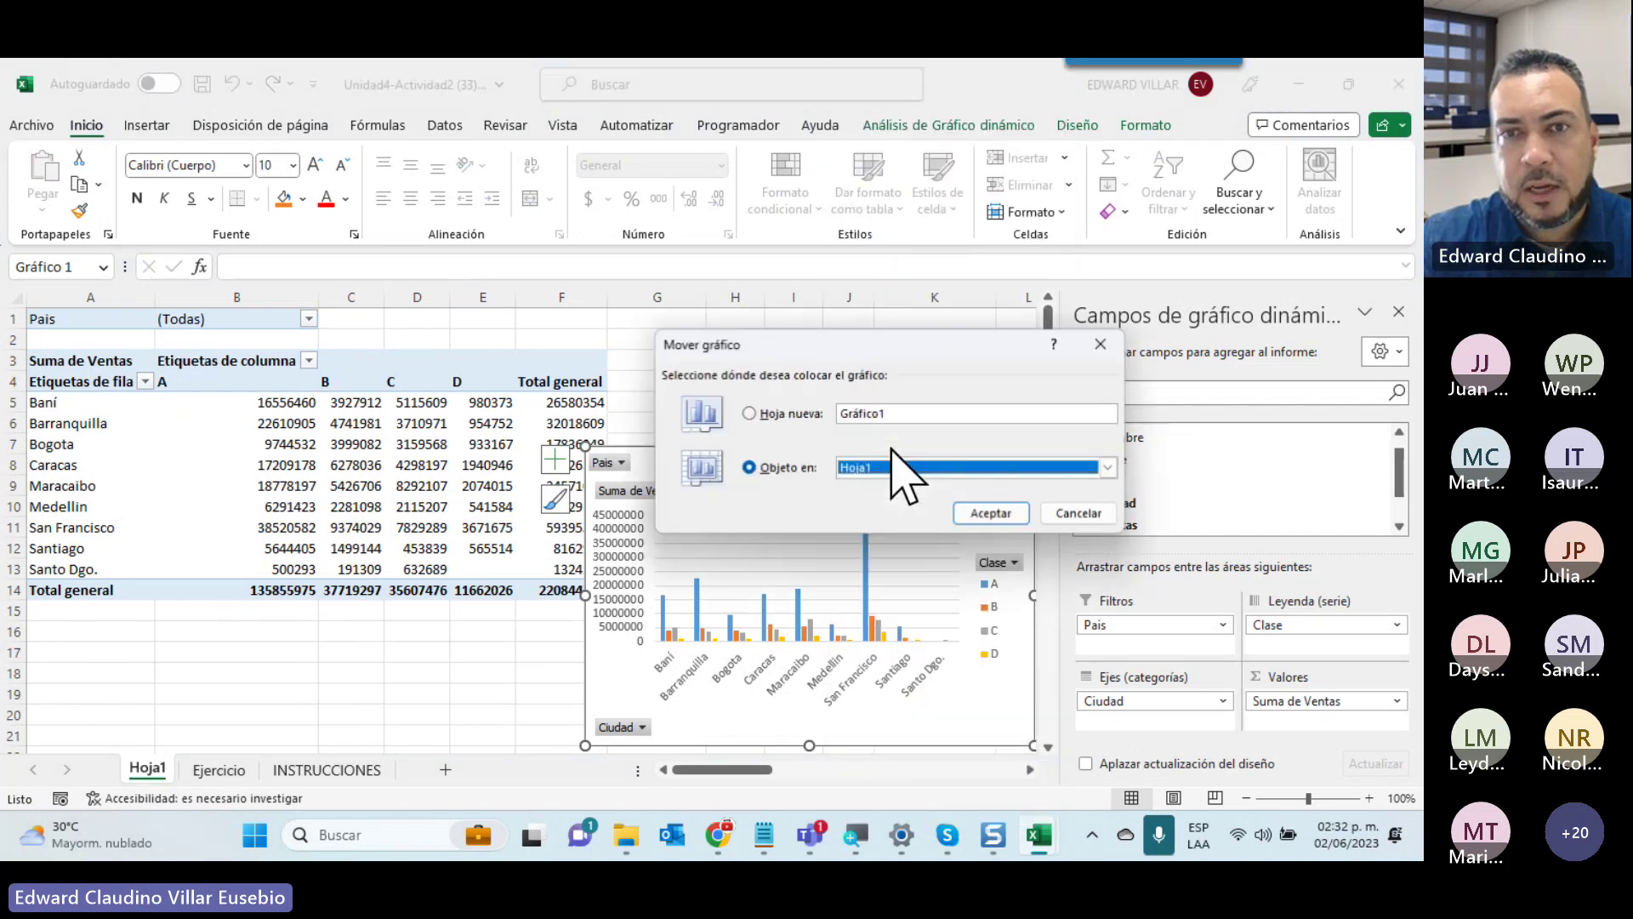
left_click(796, 417)
left_click(987, 513)
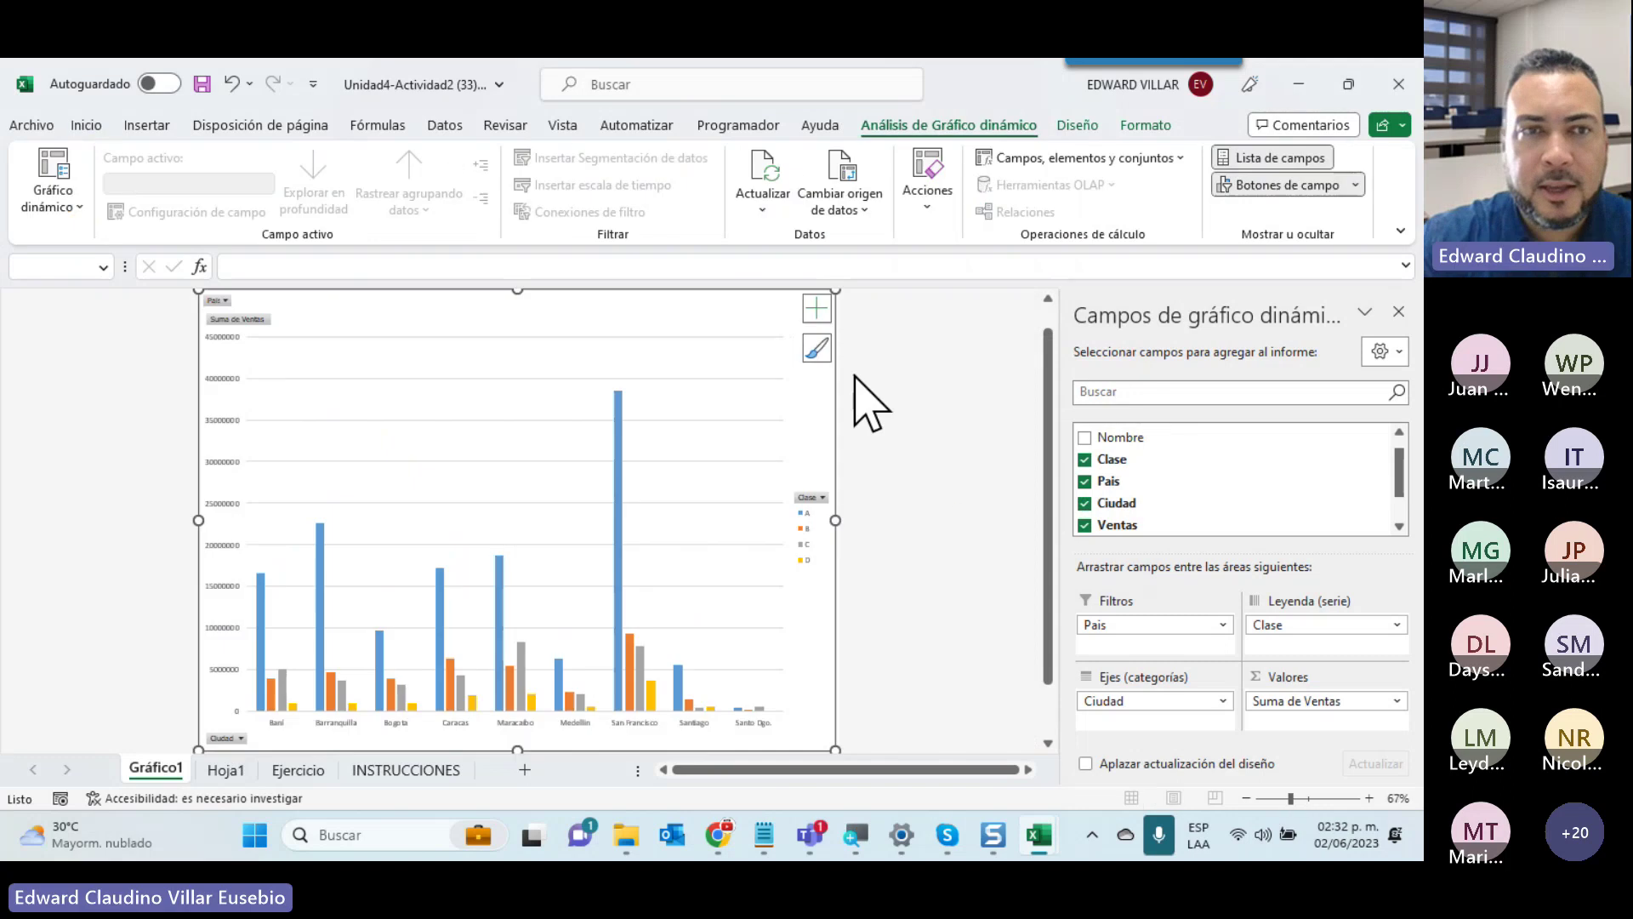
Apply the last dark chart style from the Diseño style gallery
left_click(1076, 125)
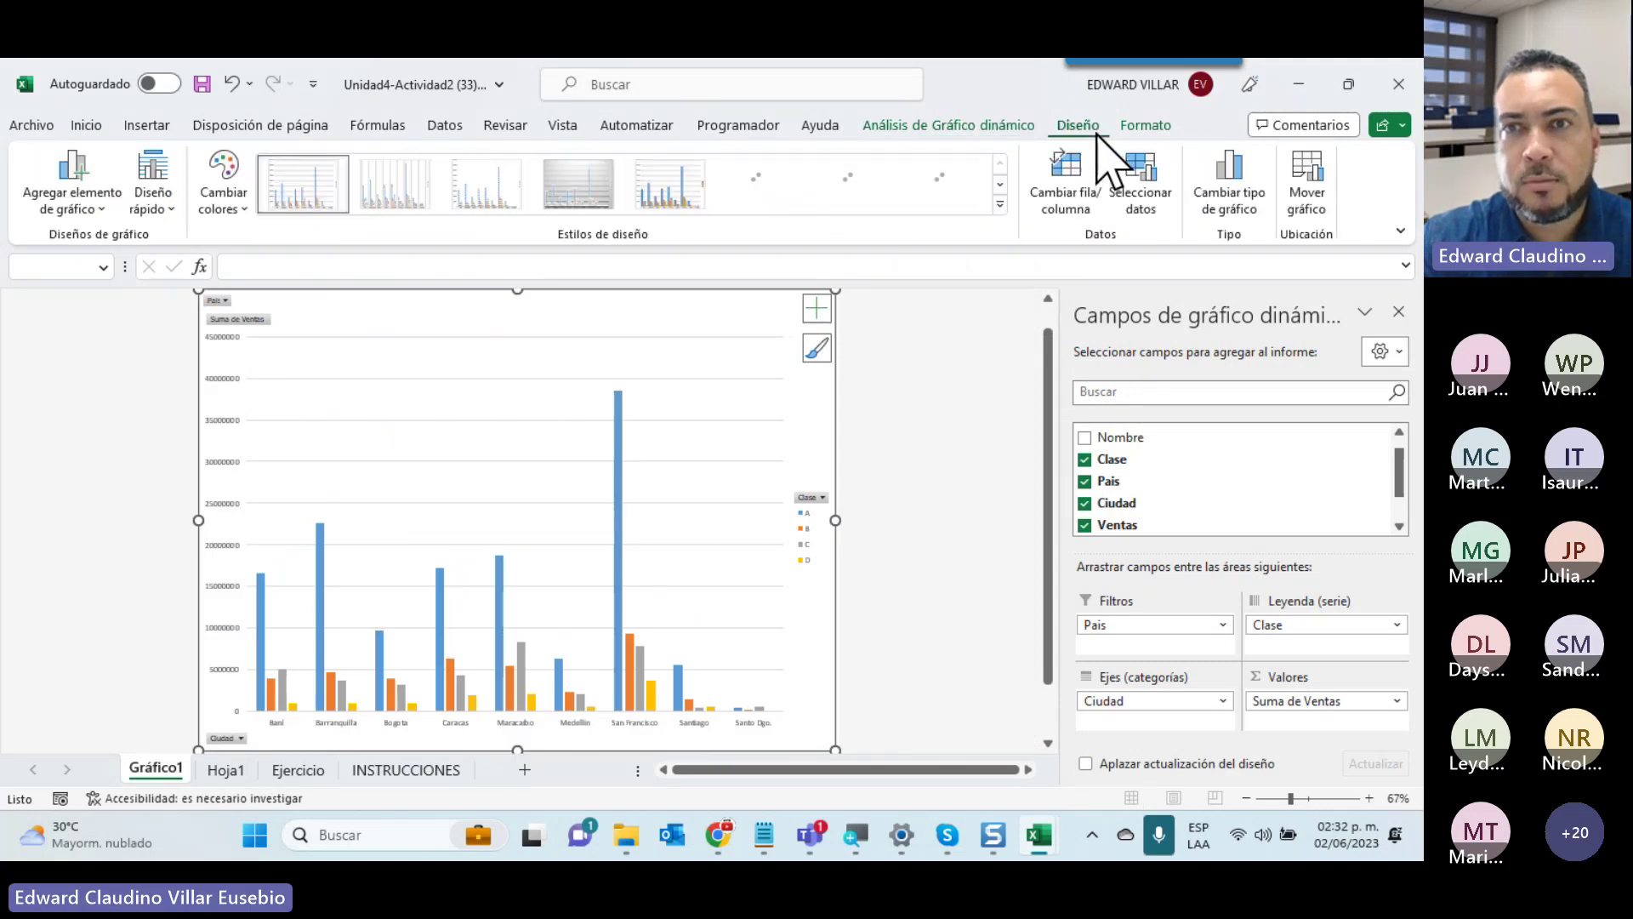
left_click(944, 185)
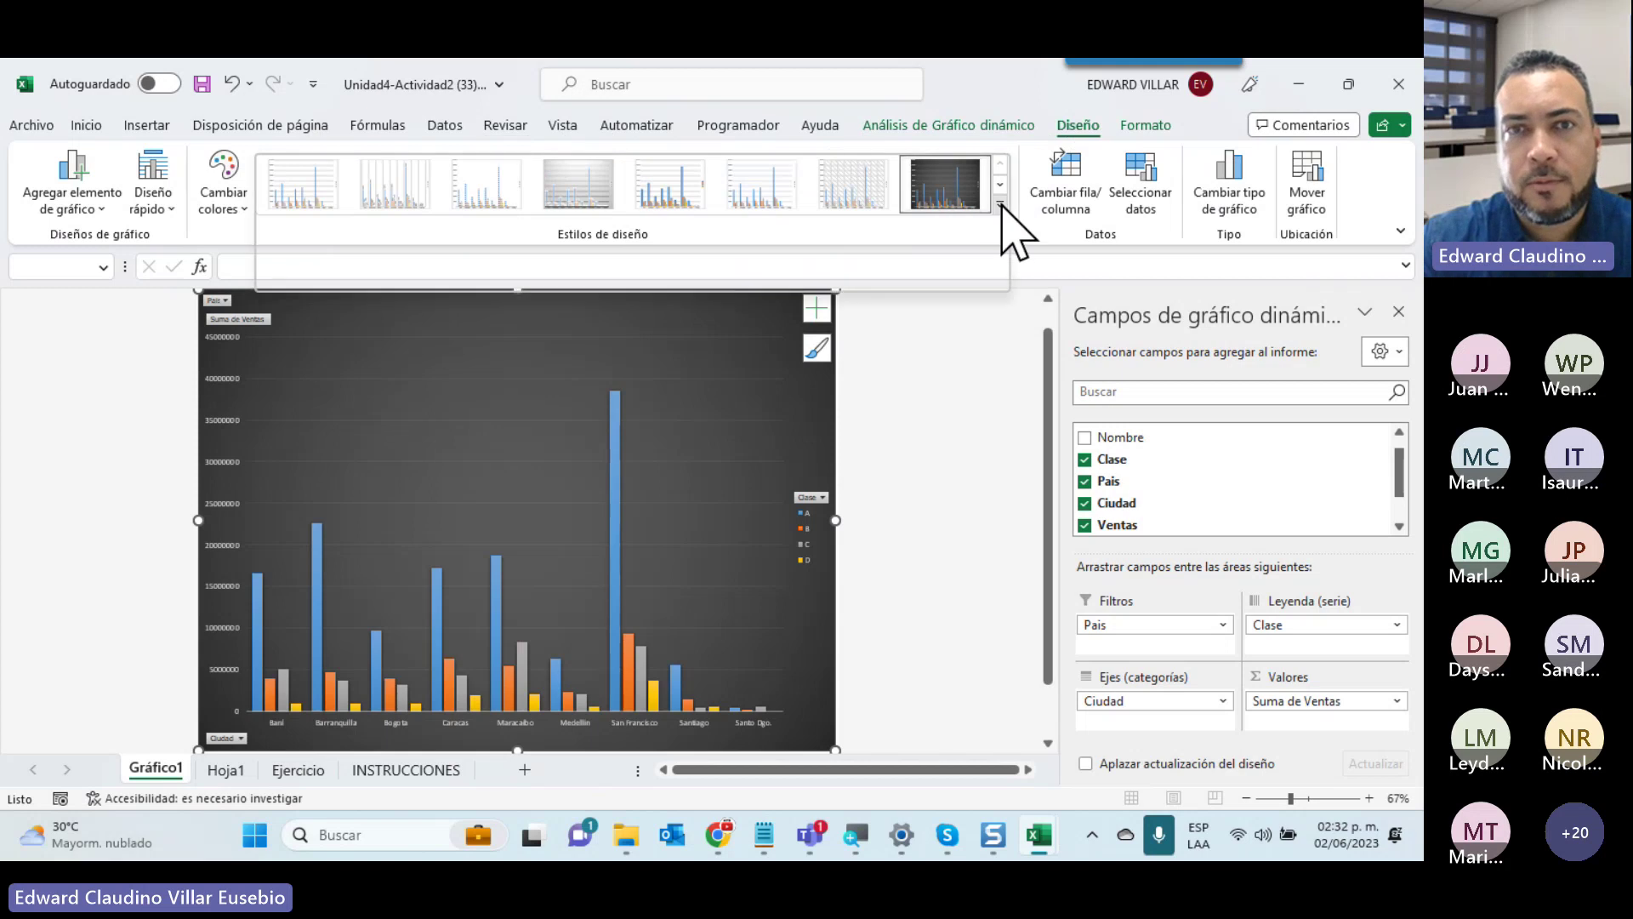
left_click(1000, 206)
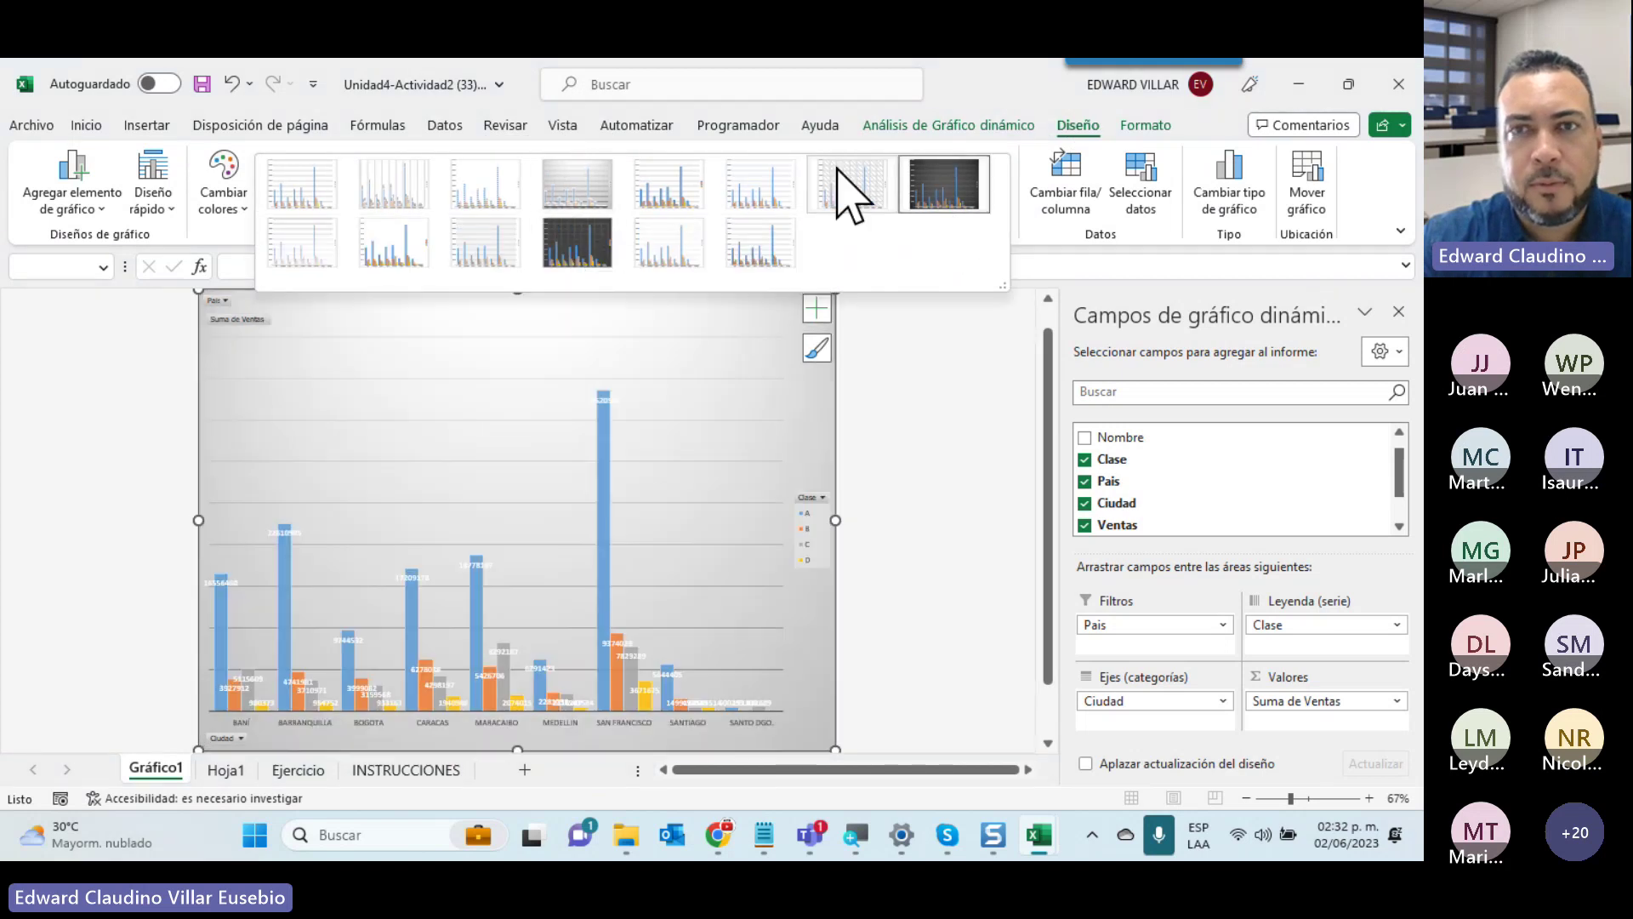
left_click(941, 197)
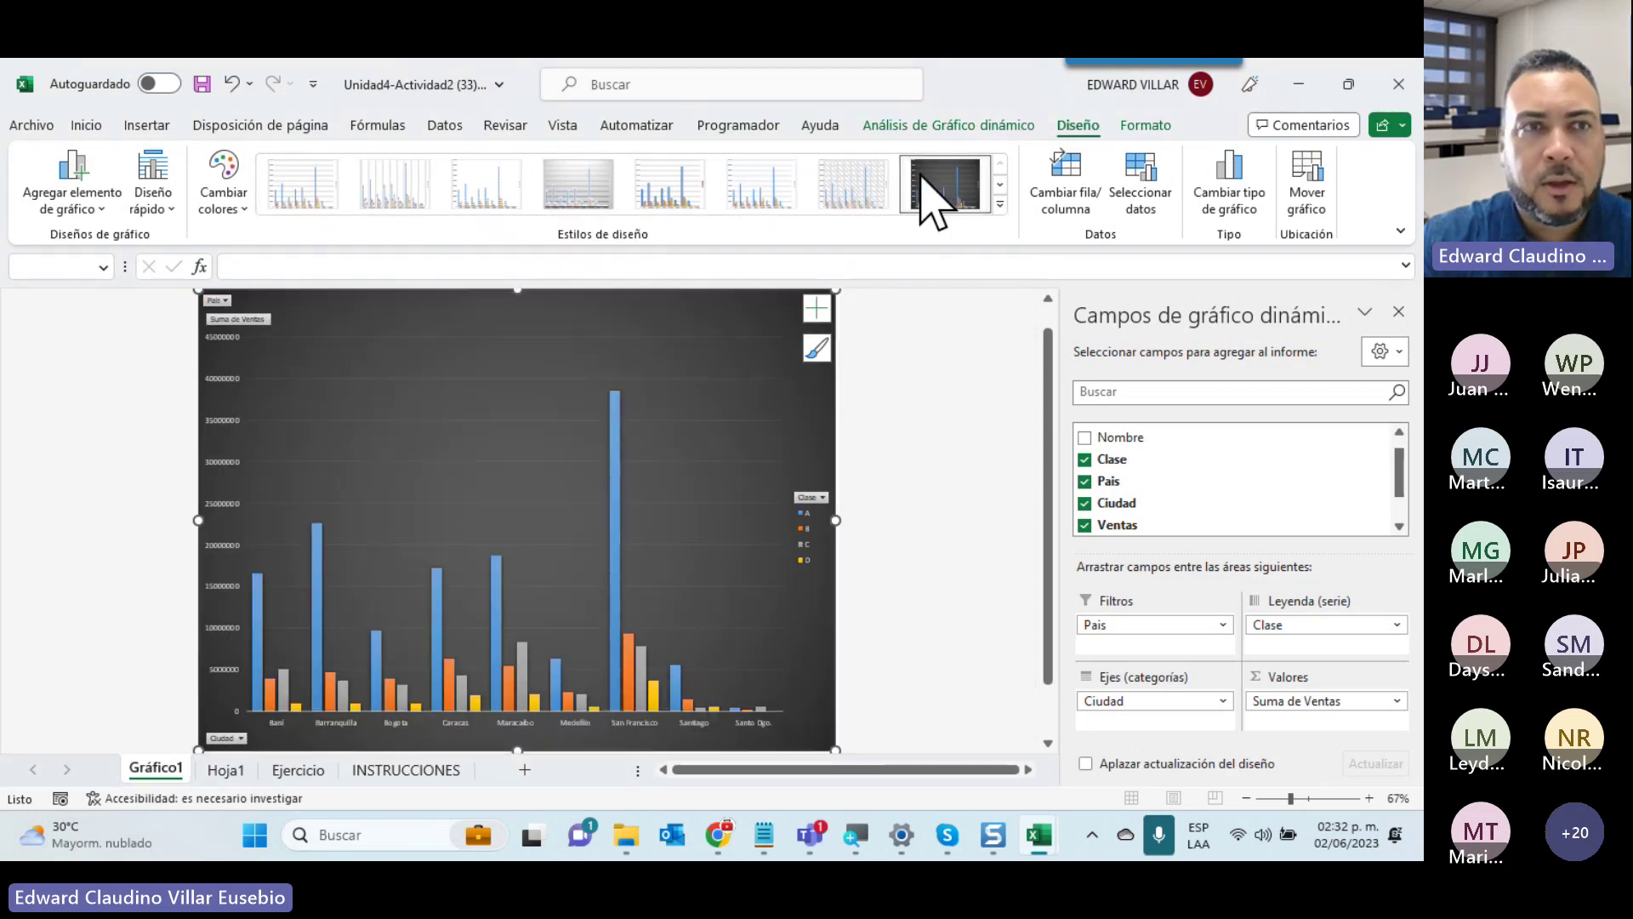
Apply the second Multicolor blue-and-grey colour palette to the chart
left_click(224, 204)
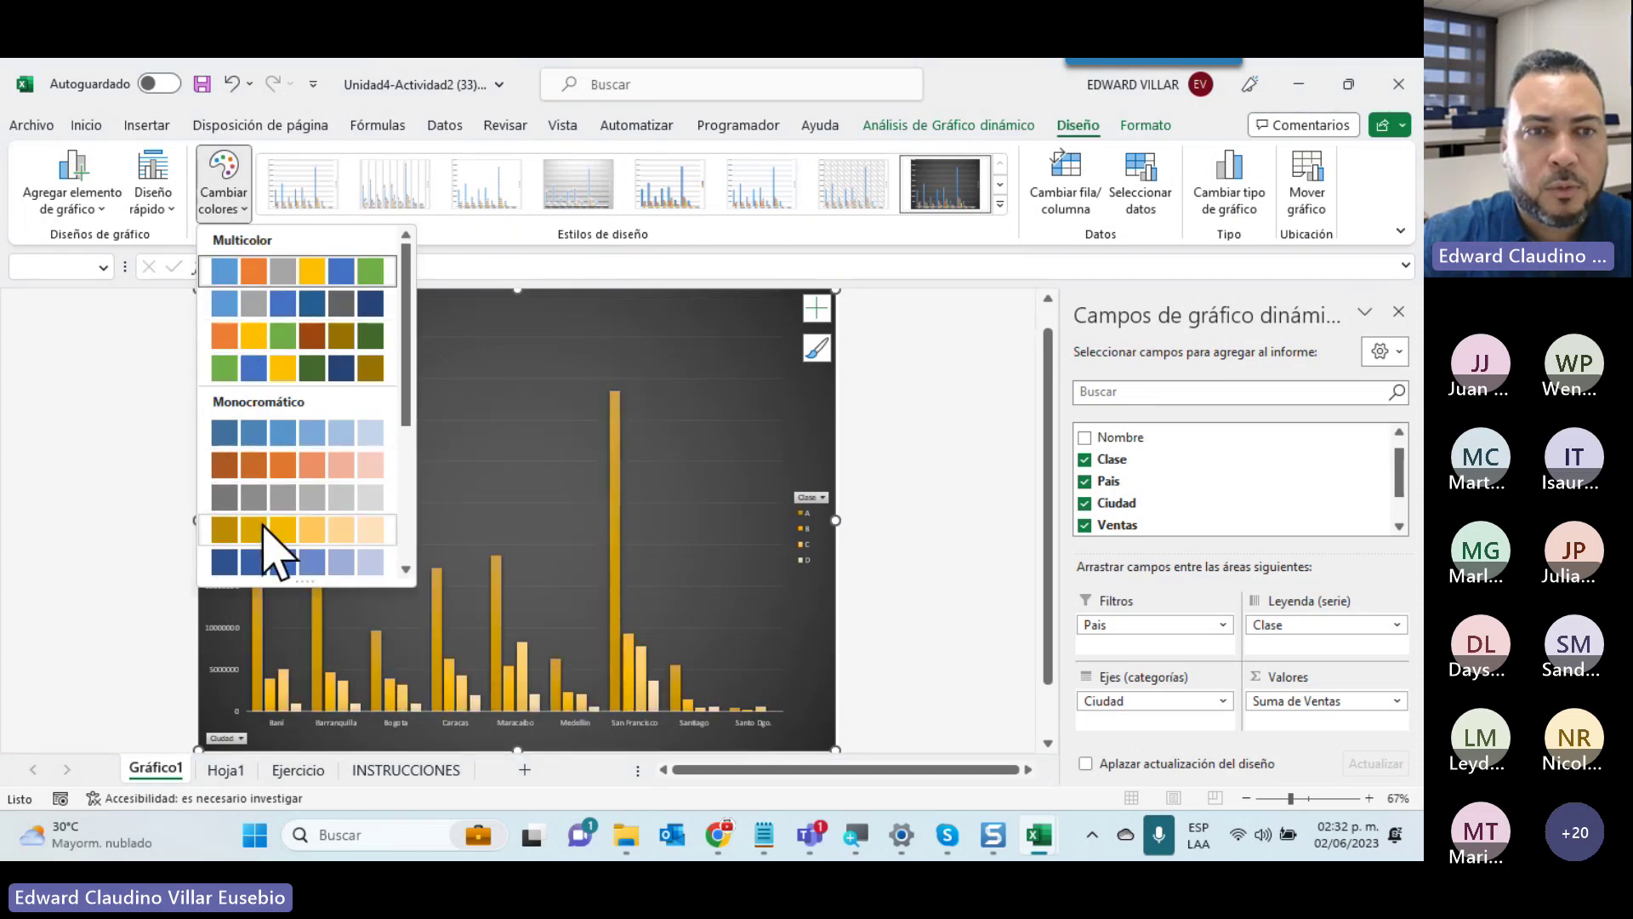
scroll(278, 555, "down", 3)
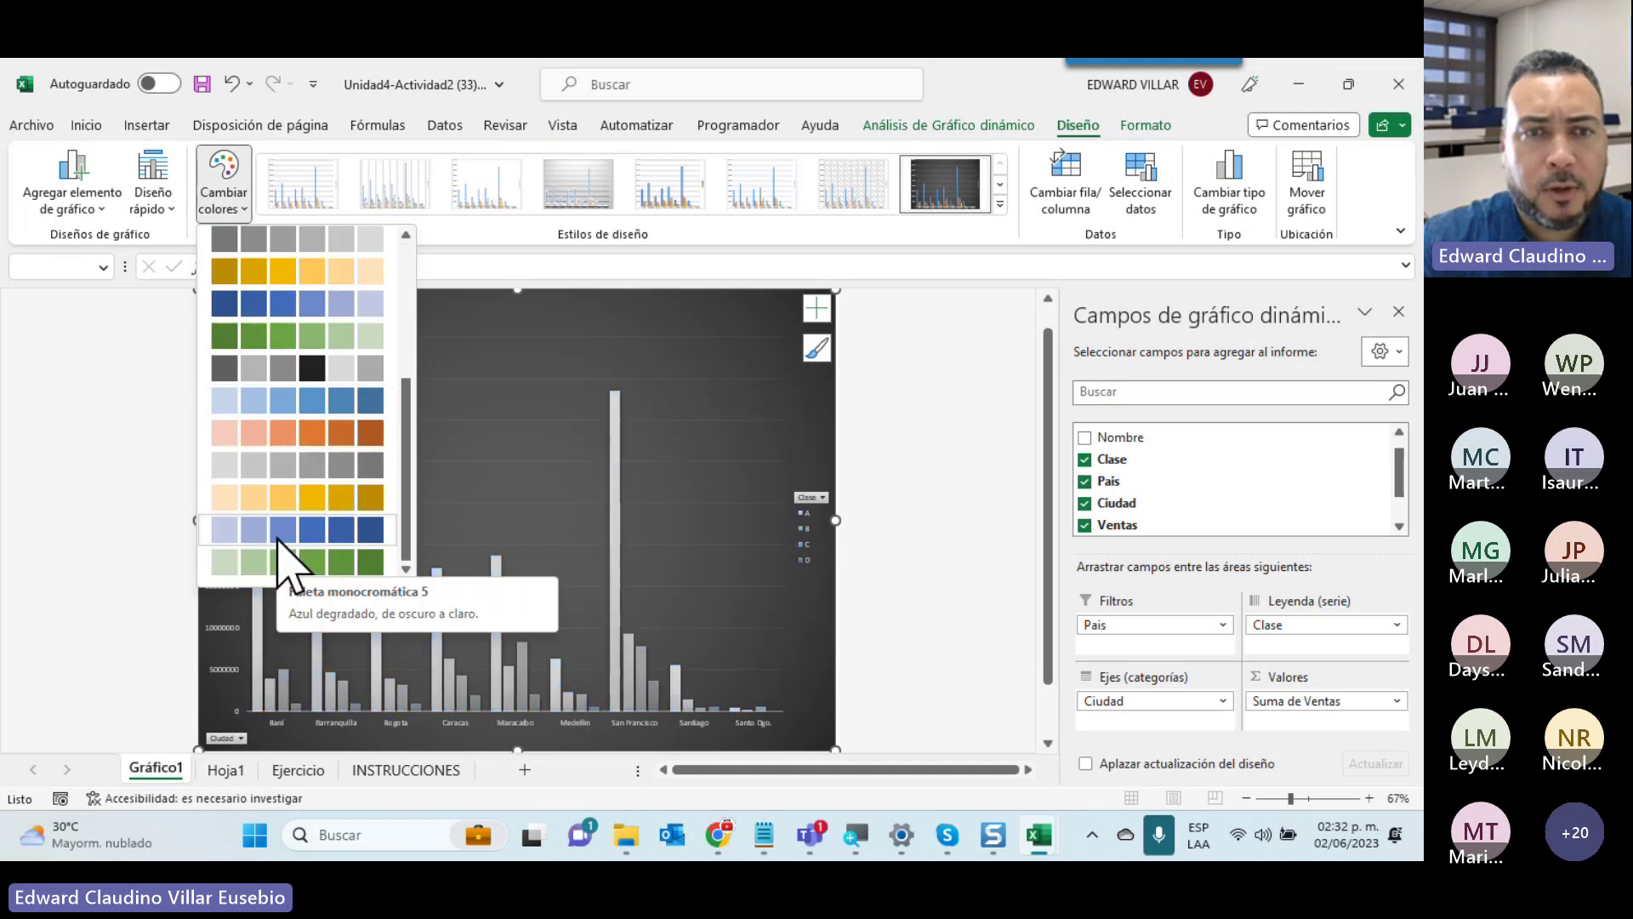
scroll(302, 510, "up", 3)
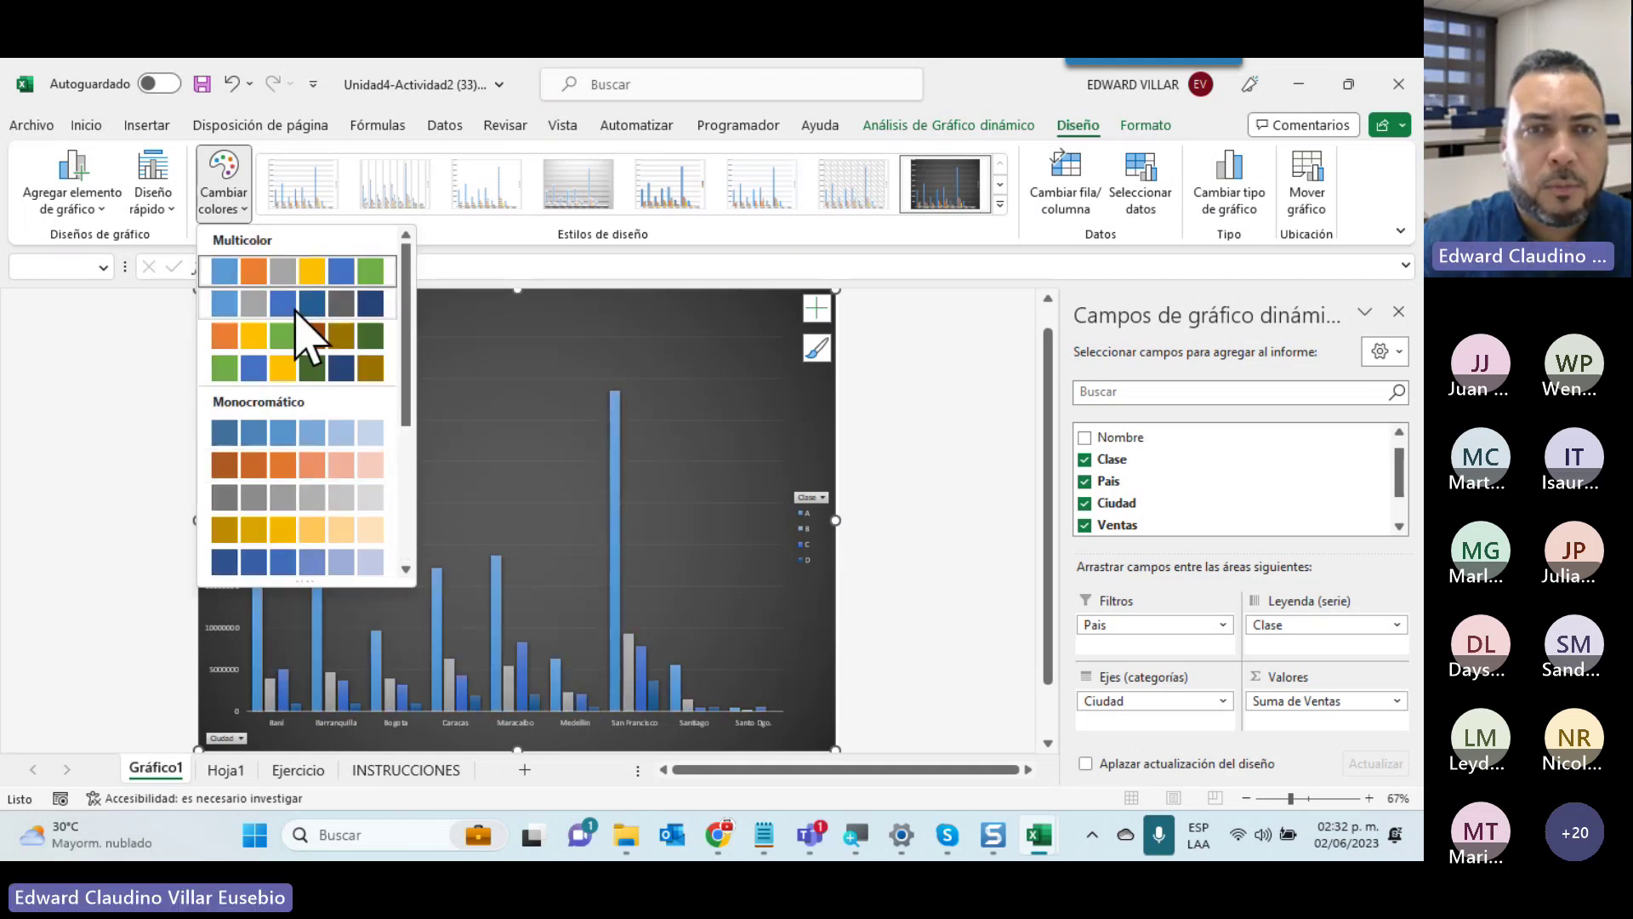
left_click(295, 313)
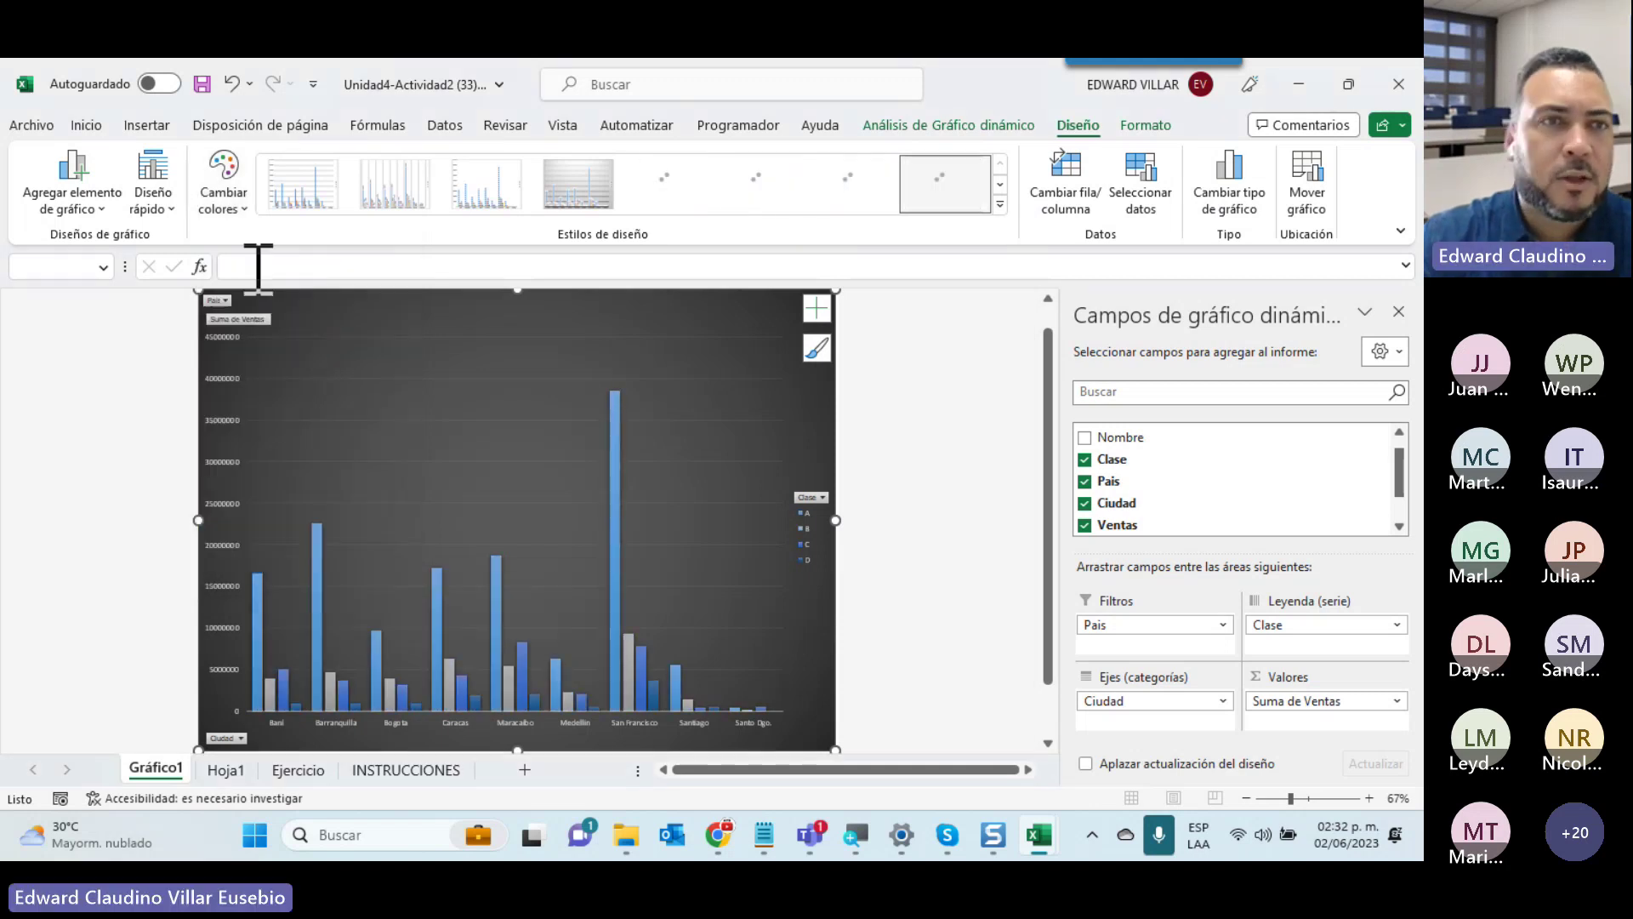
left_click(146, 212)
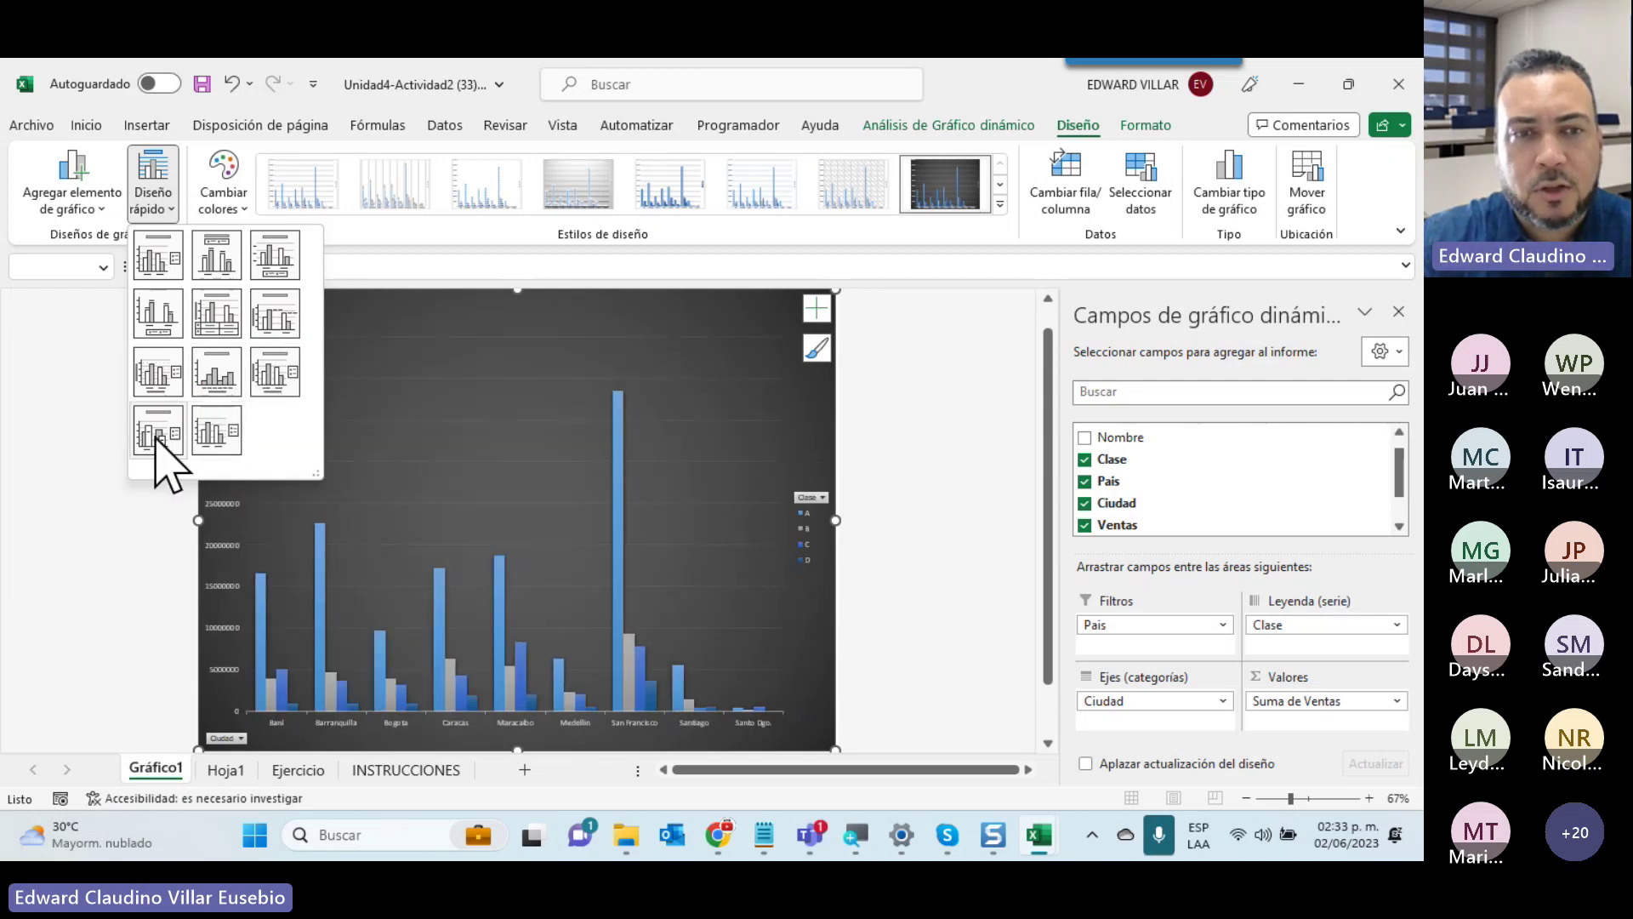
Apply quick layout Diseño 5 with chart title, axis titles and a data table
left_click(217, 339)
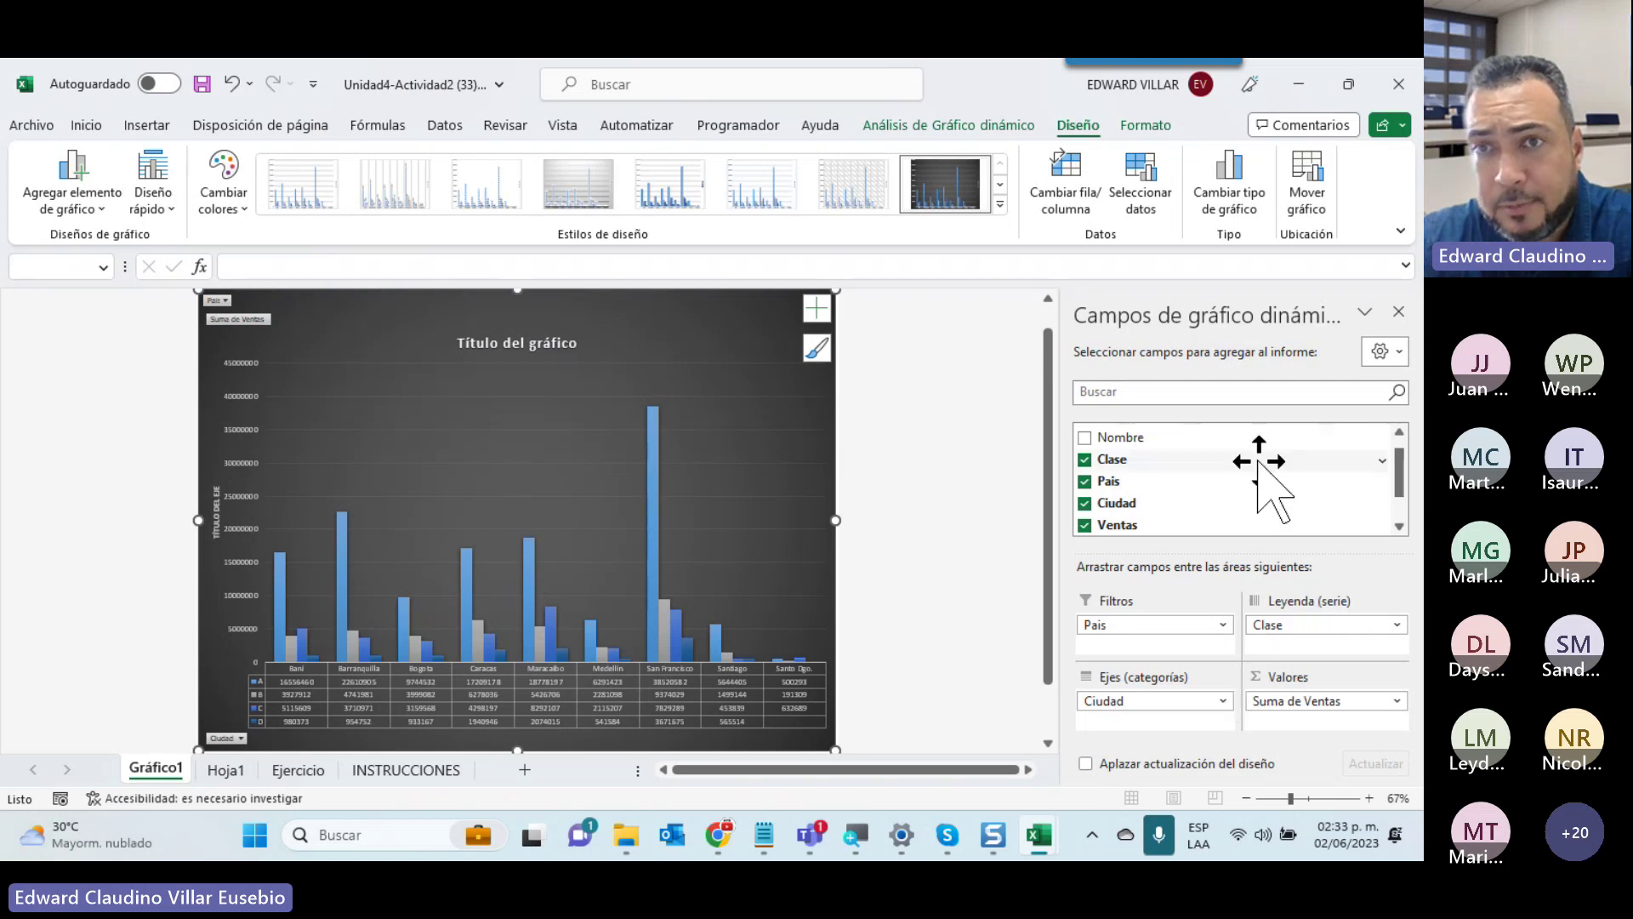
Switch rows and columns so classes A–D sit on the axis, then review Seleccionar datos
left_click(1070, 178)
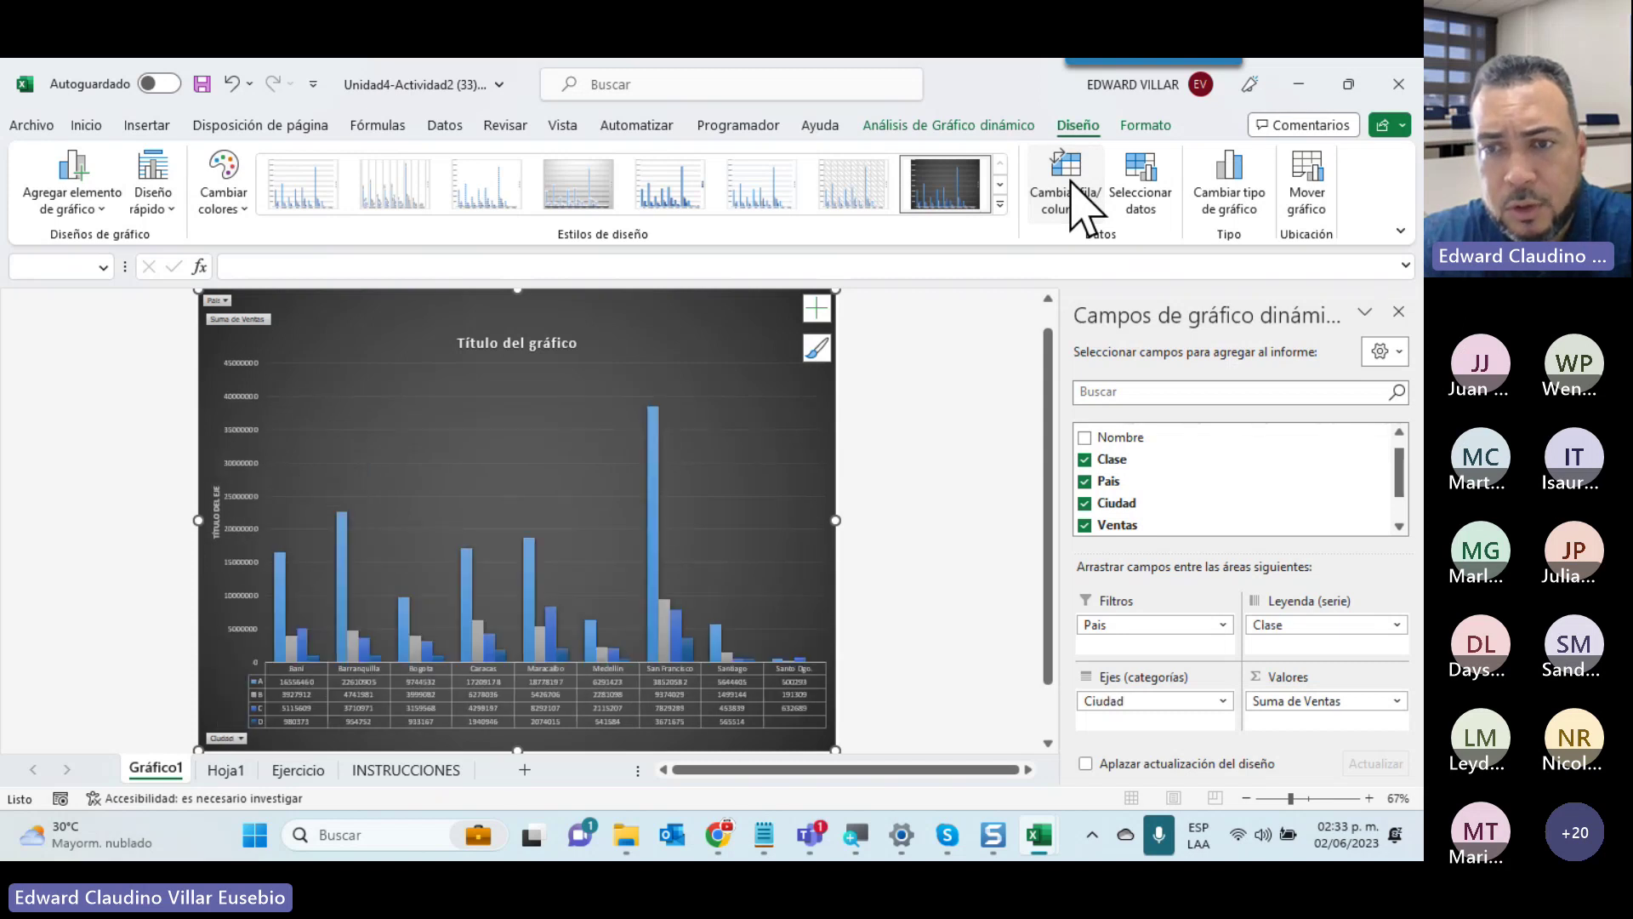
left_click(1070, 179)
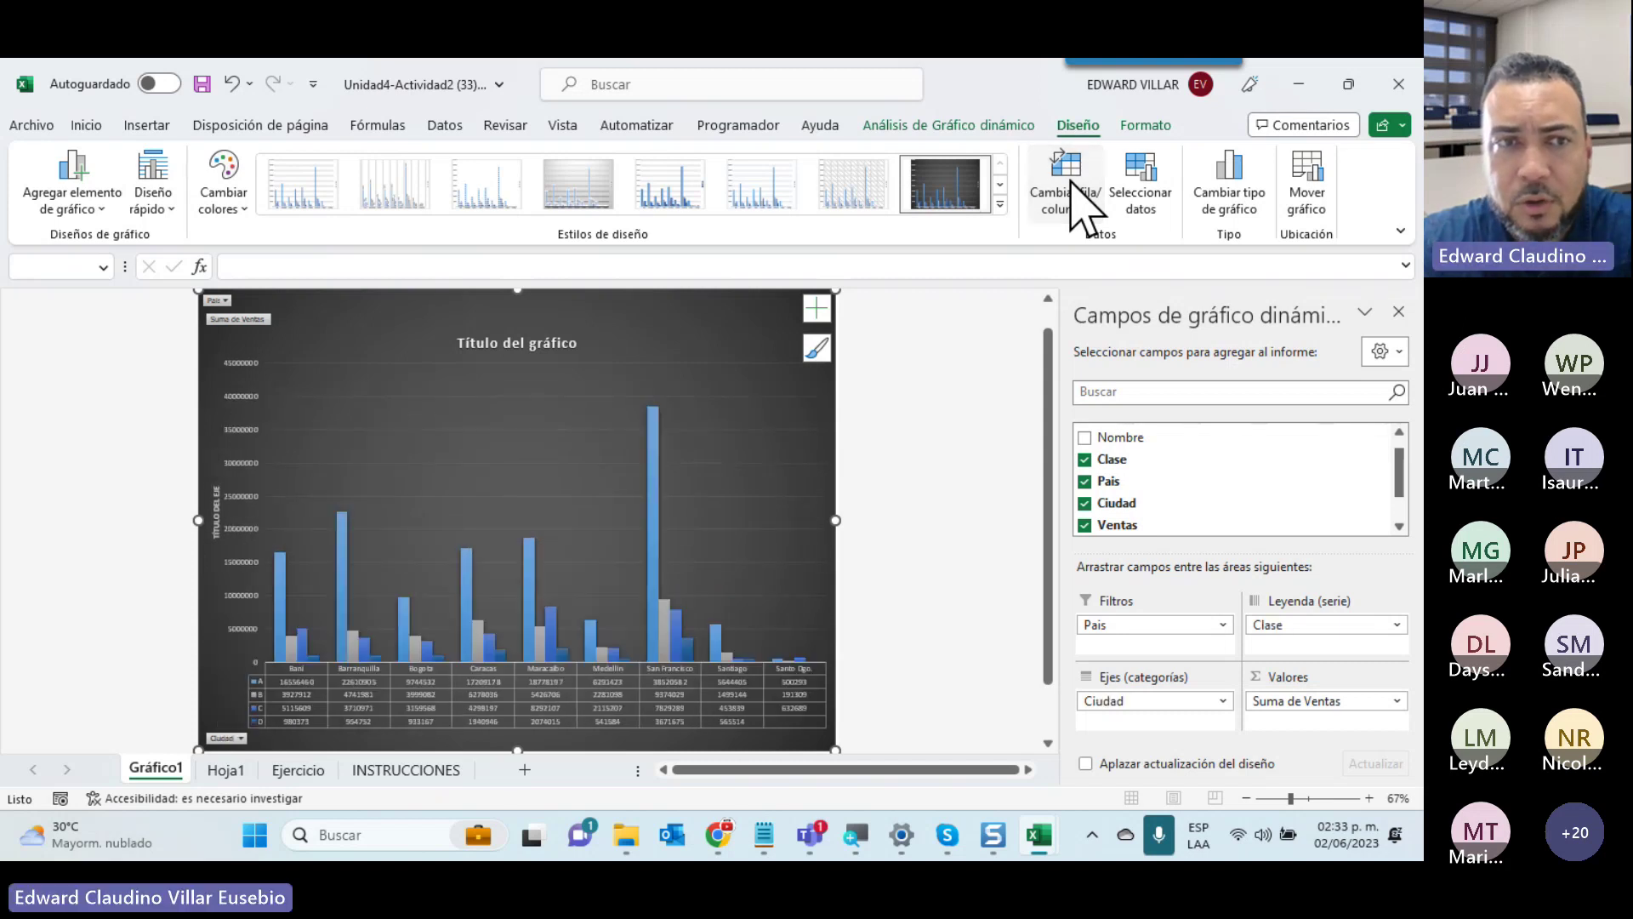
left_click(1070, 178)
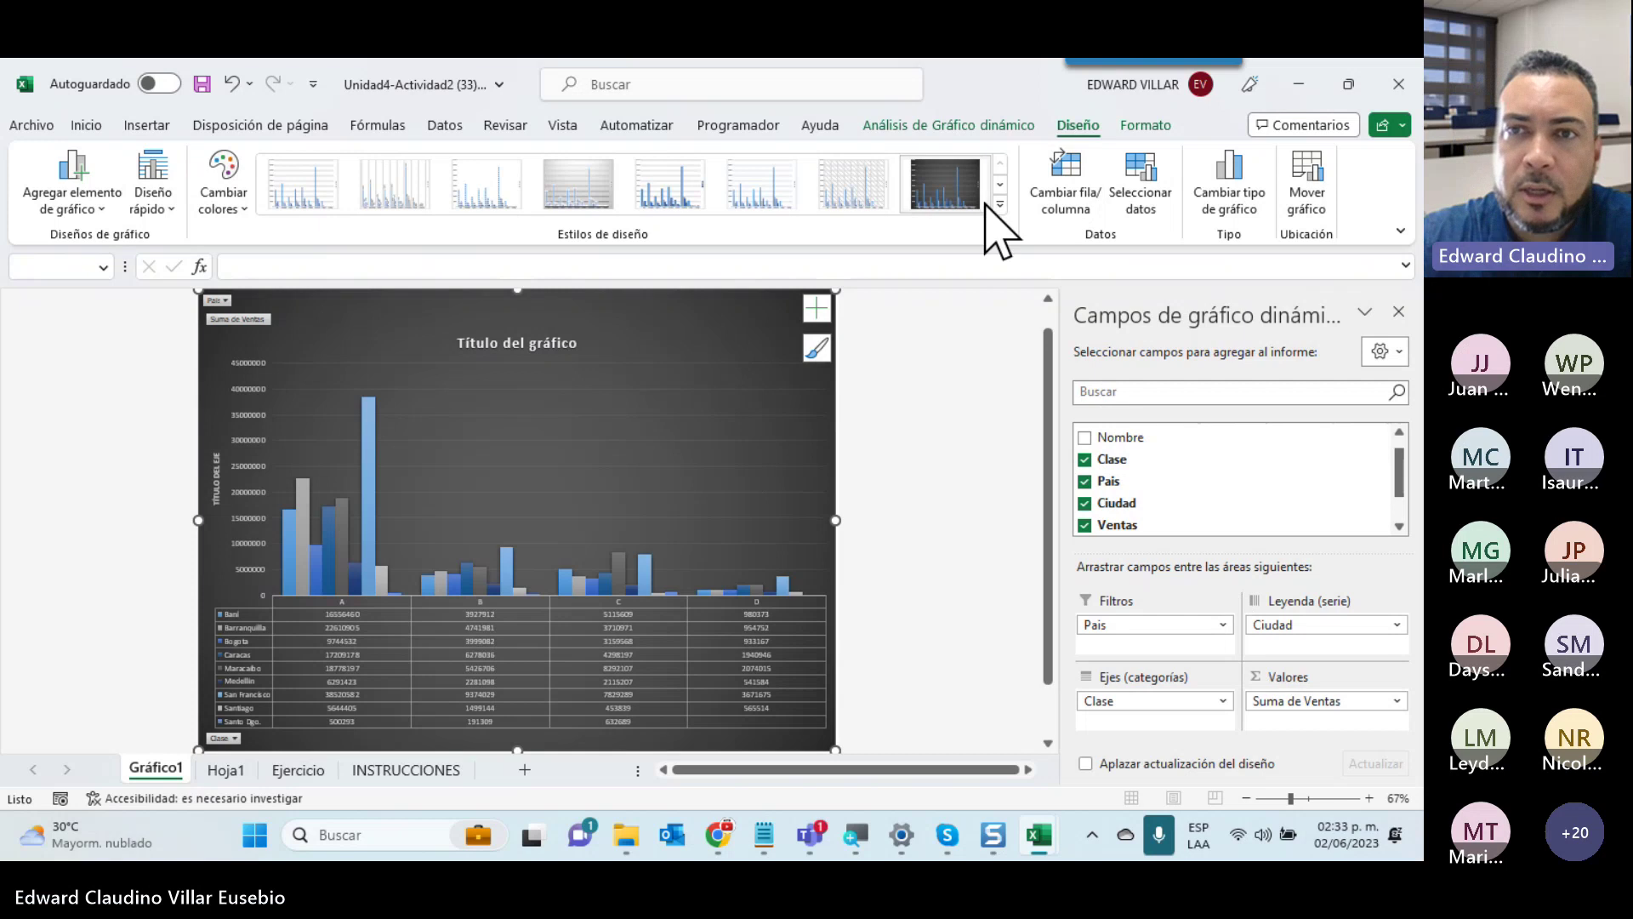
left_click(1140, 183)
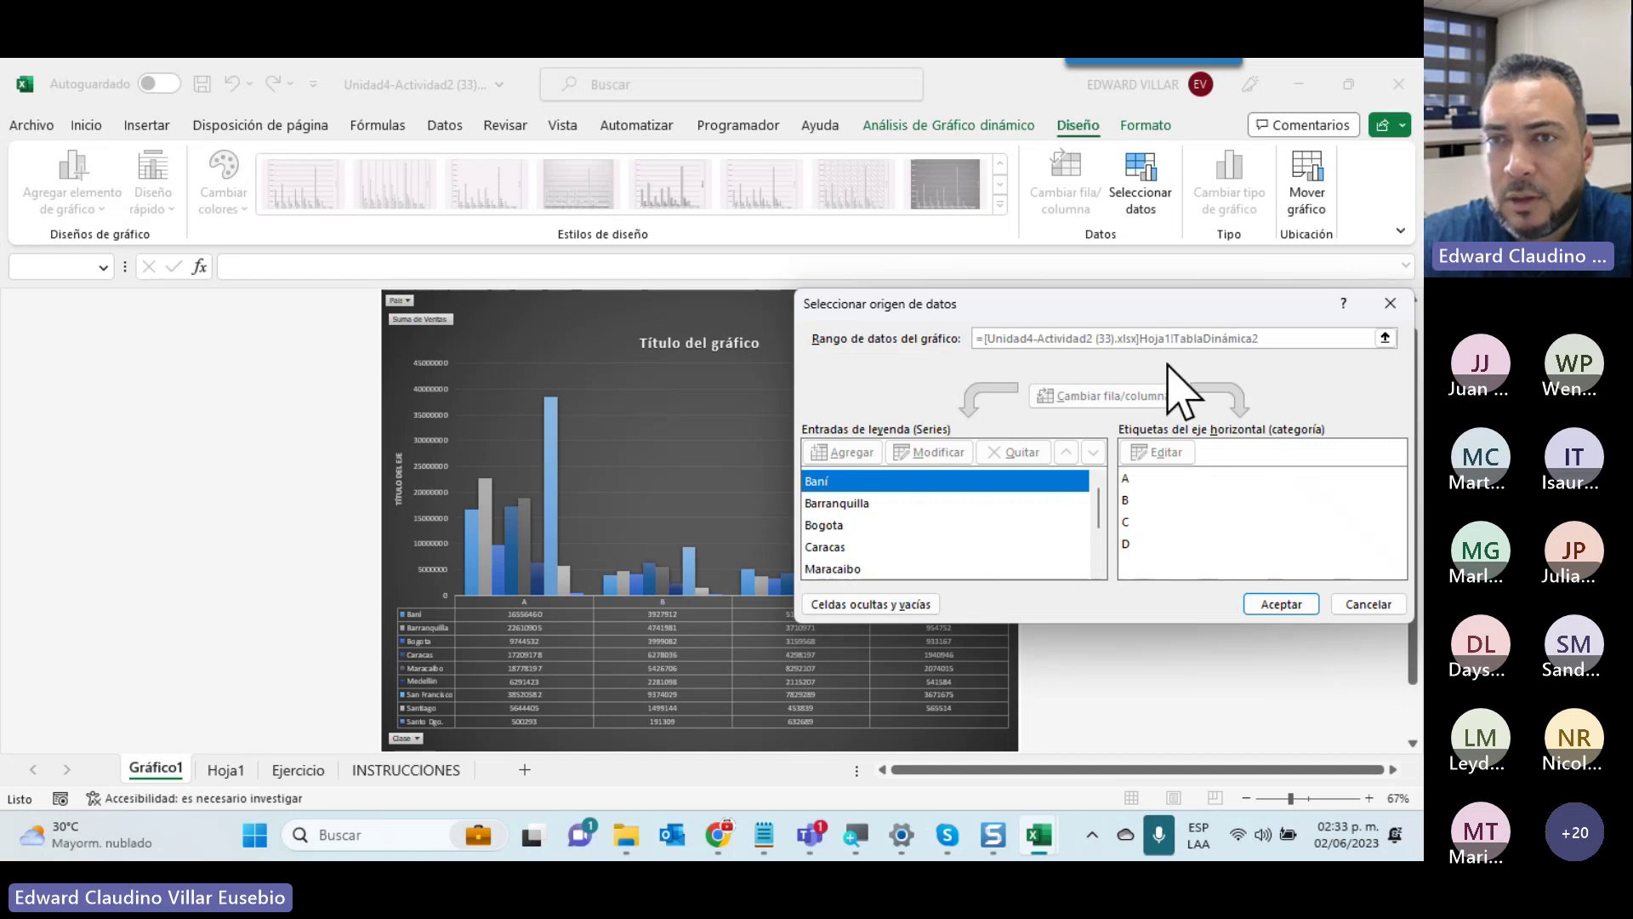
left_click(1369, 604)
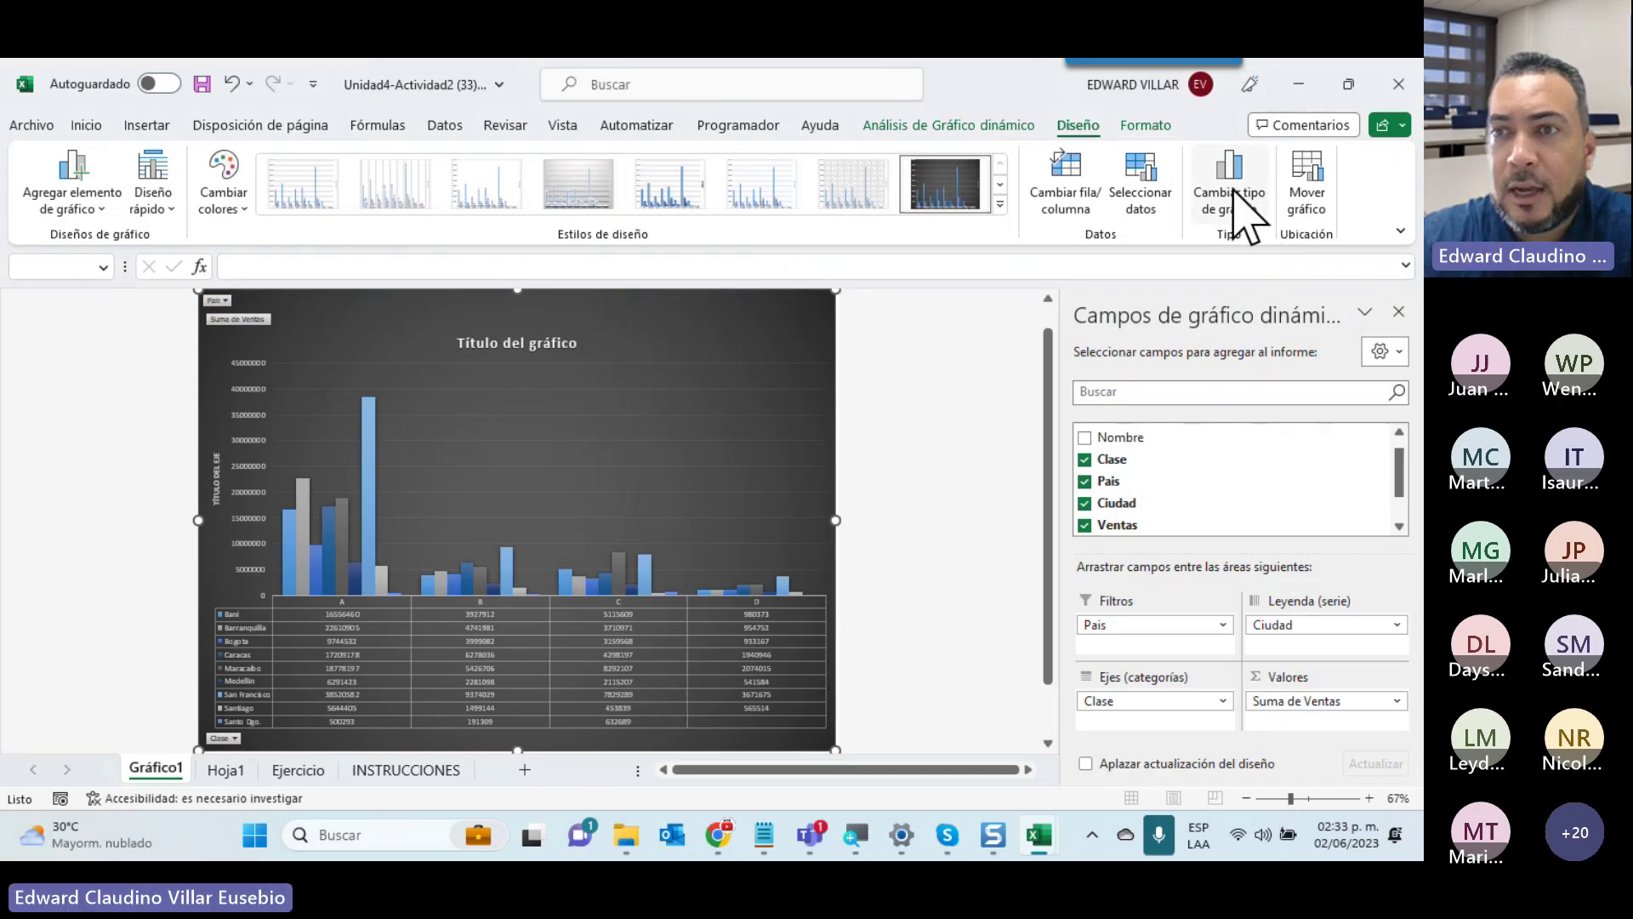
Switch the pivot chart to a 3D 100% stacked column chart after previewing other 3D column types
left_click(1236, 194)
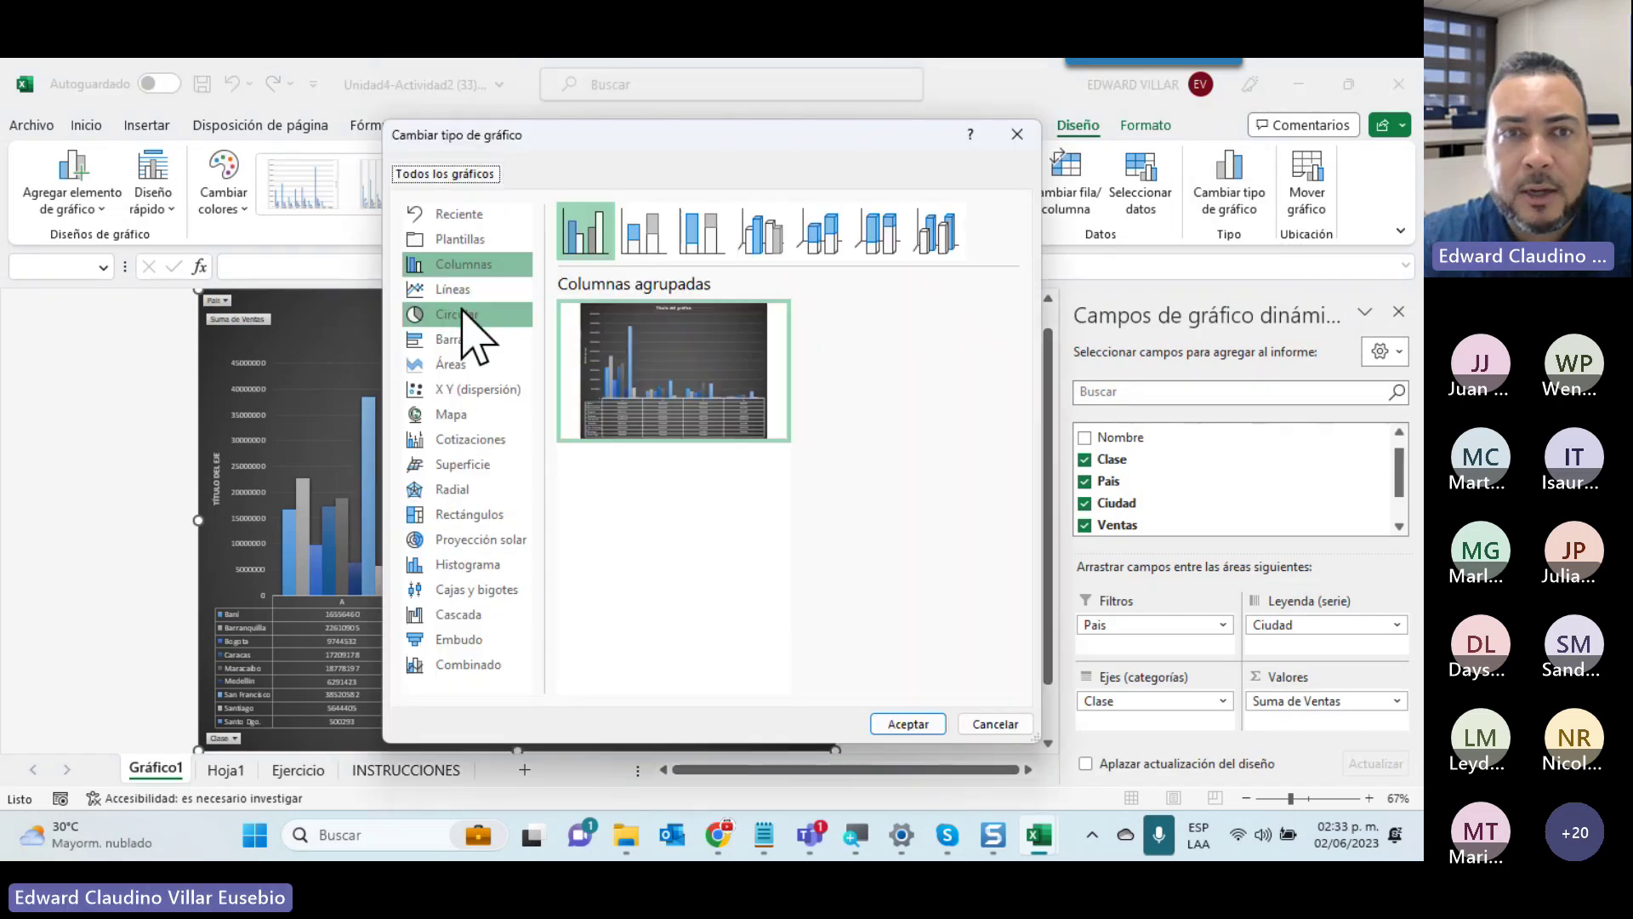
left_click(830, 243)
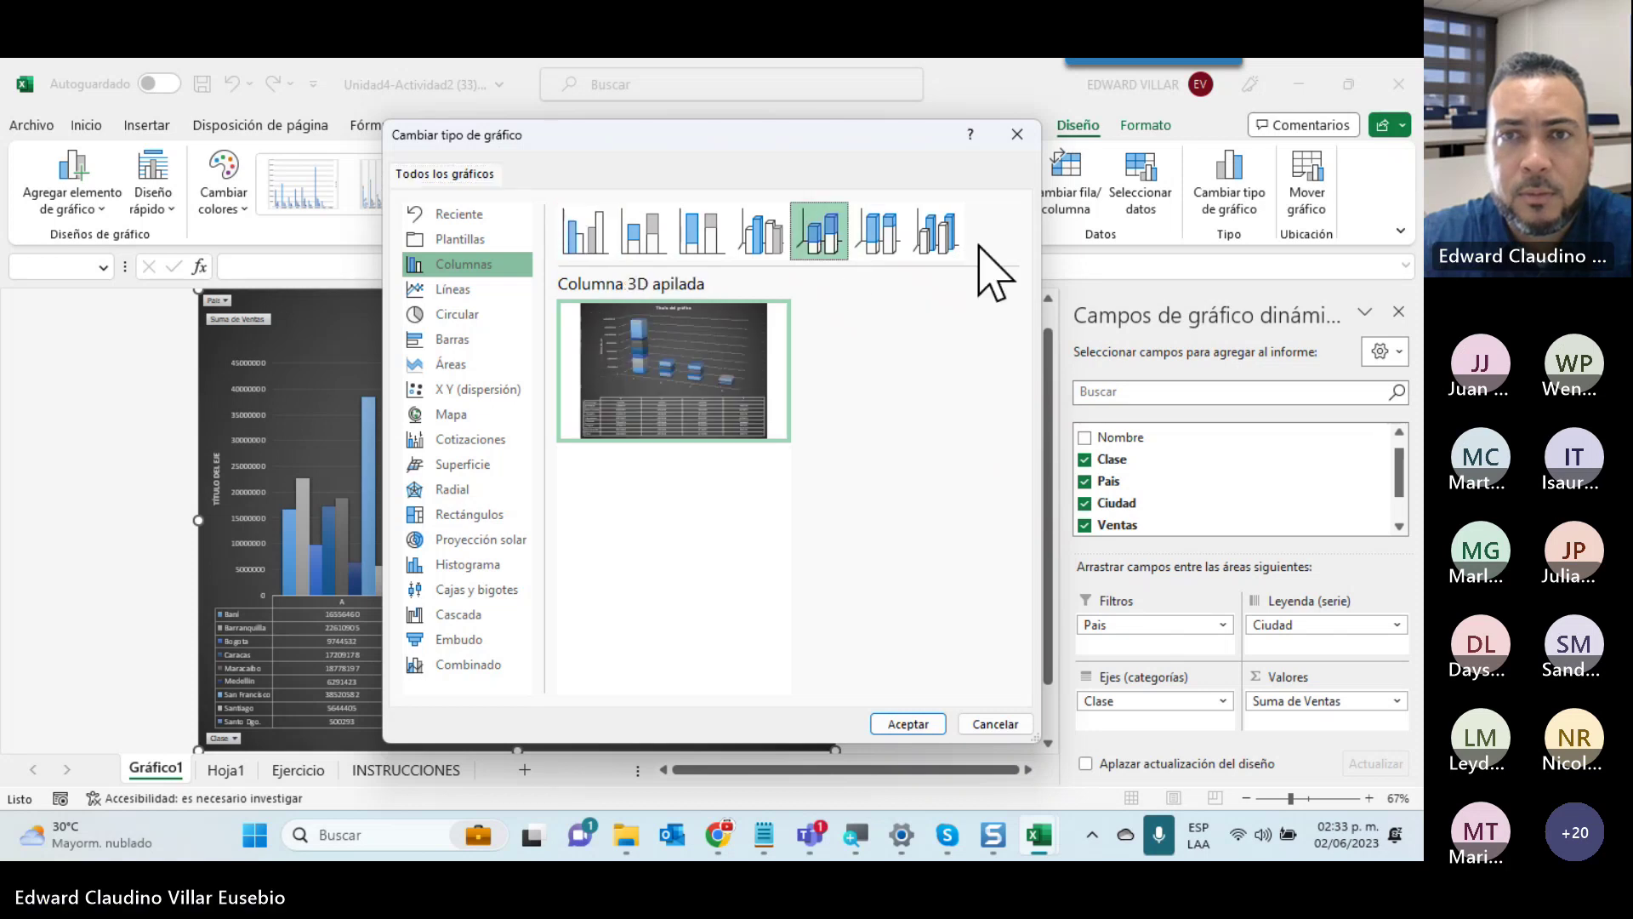
left_click(938, 240)
left_click(889, 239)
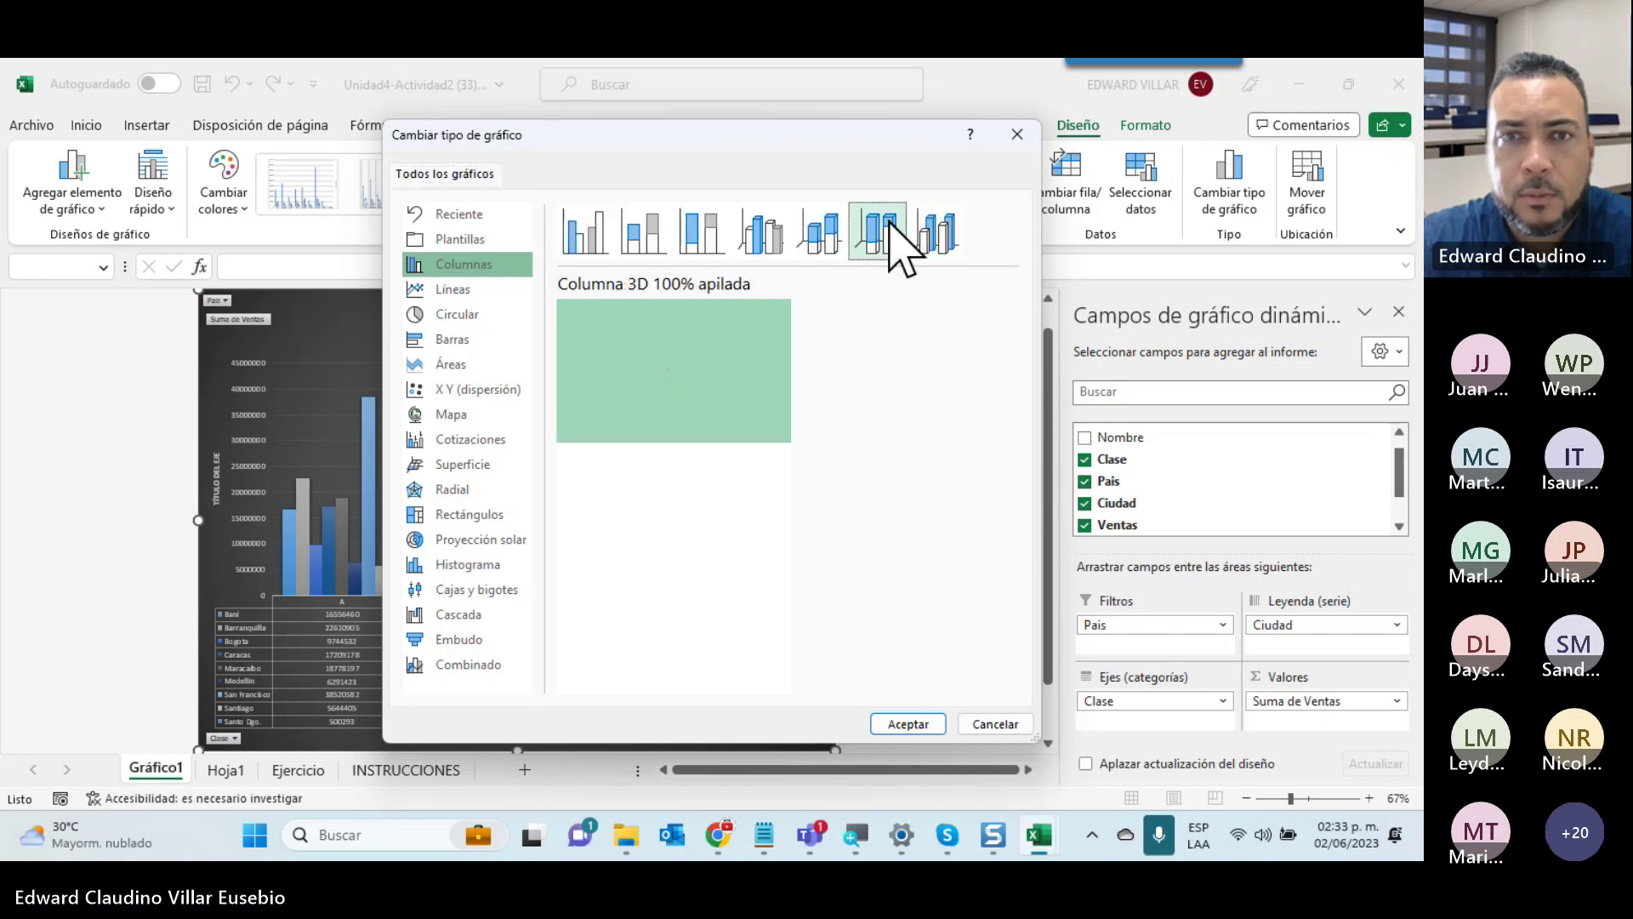
left_click(902, 724)
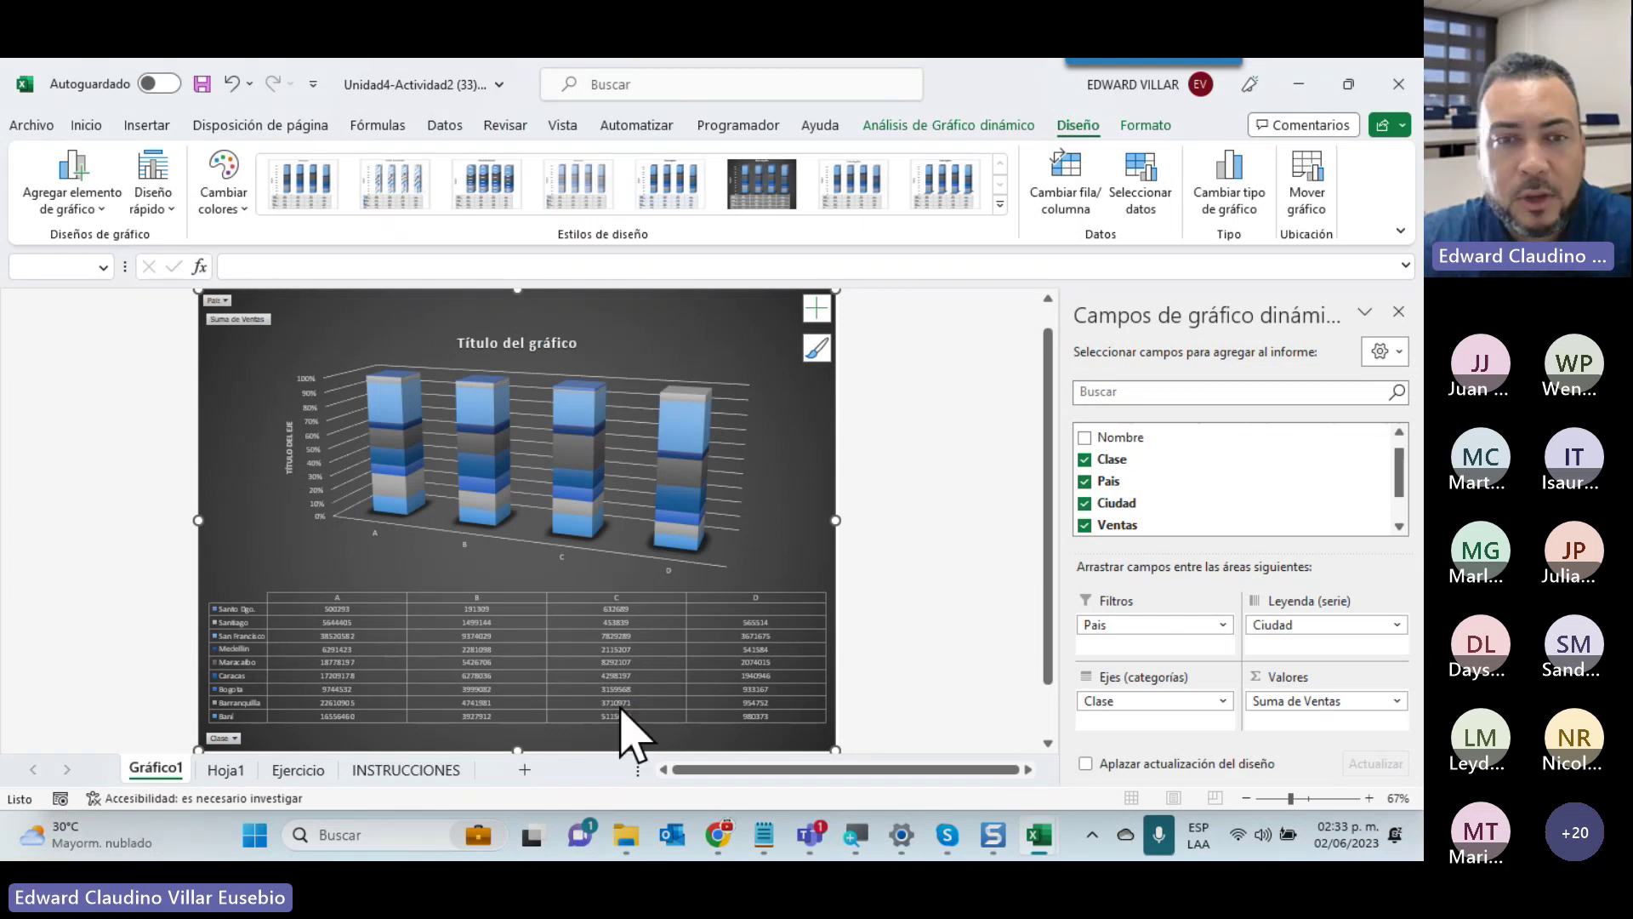
left_click(429, 769)
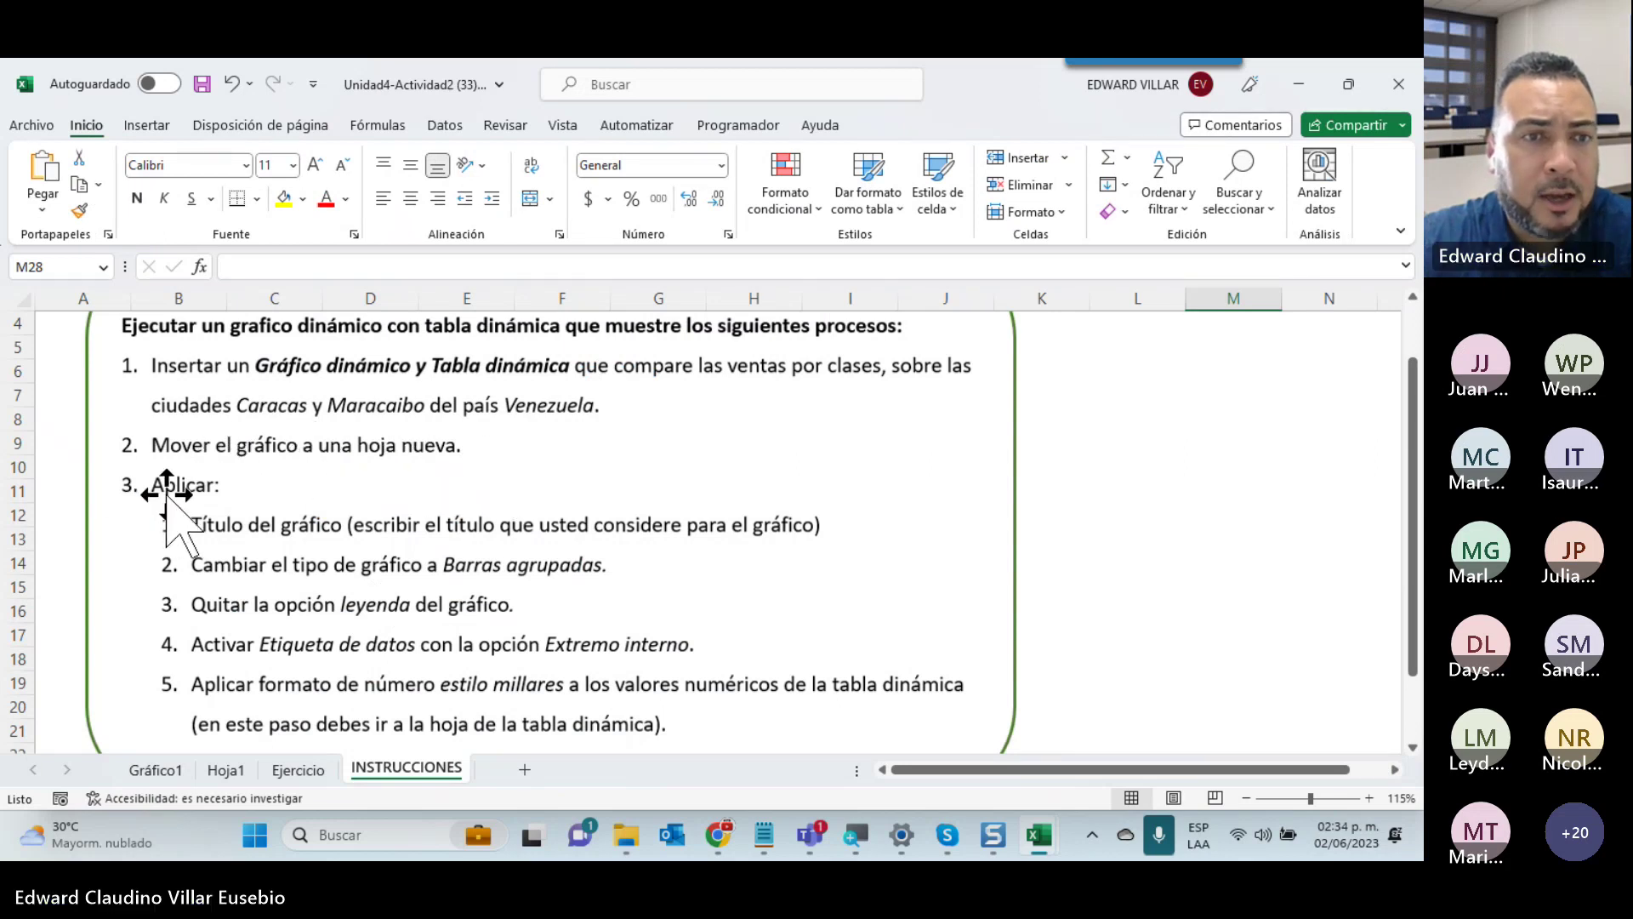
scroll(321, 492, "down", 1)
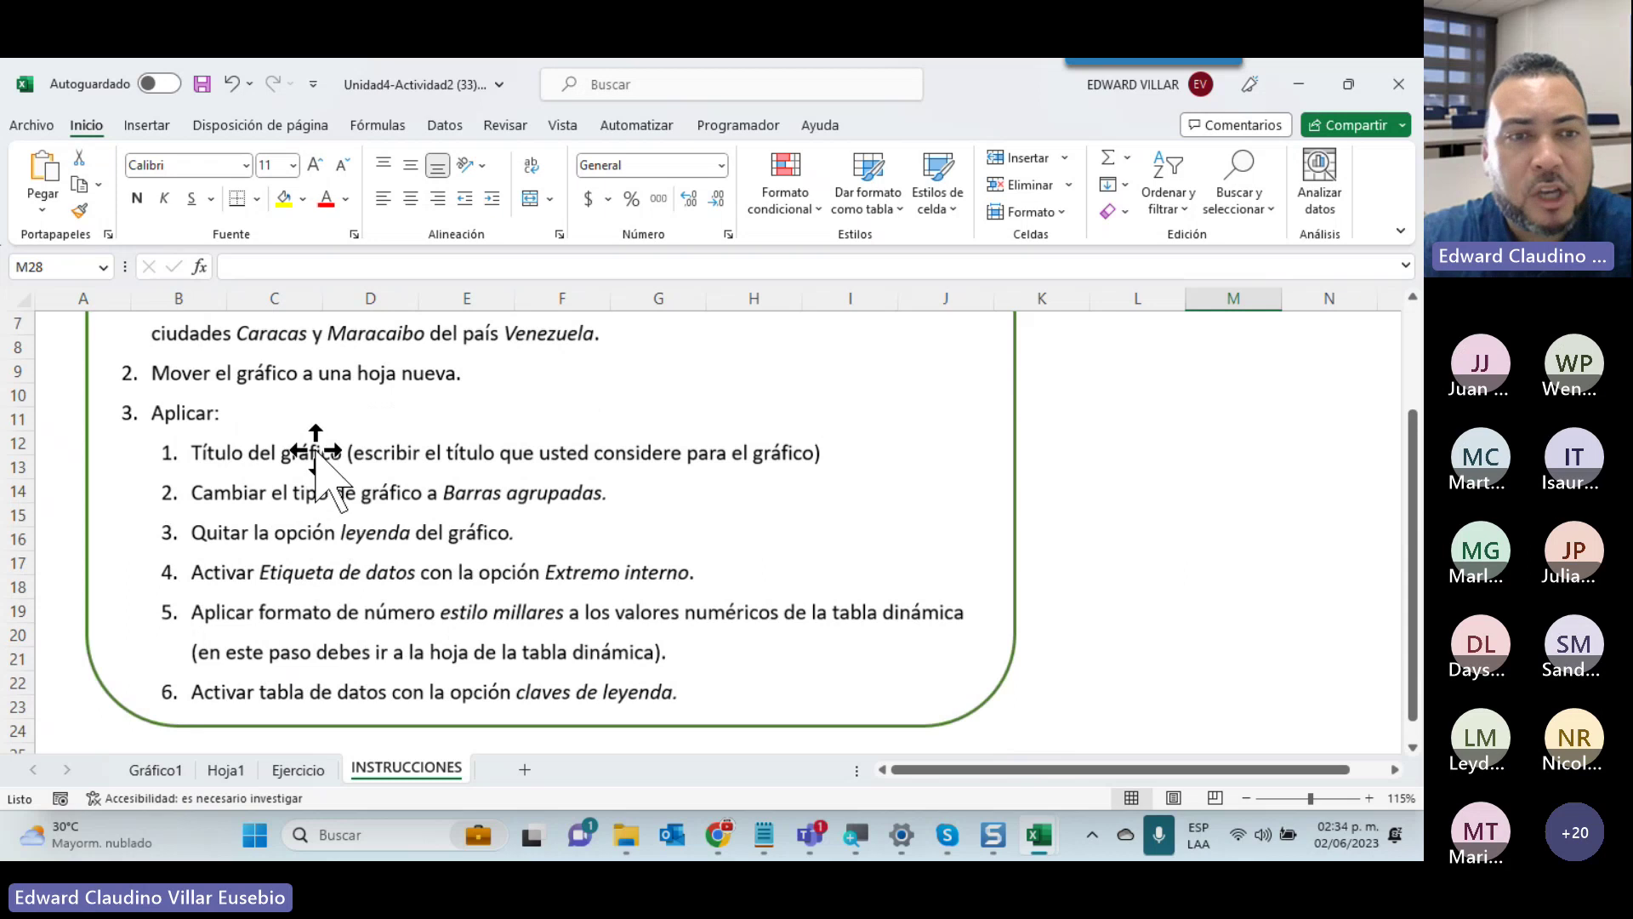
left_click(213, 770)
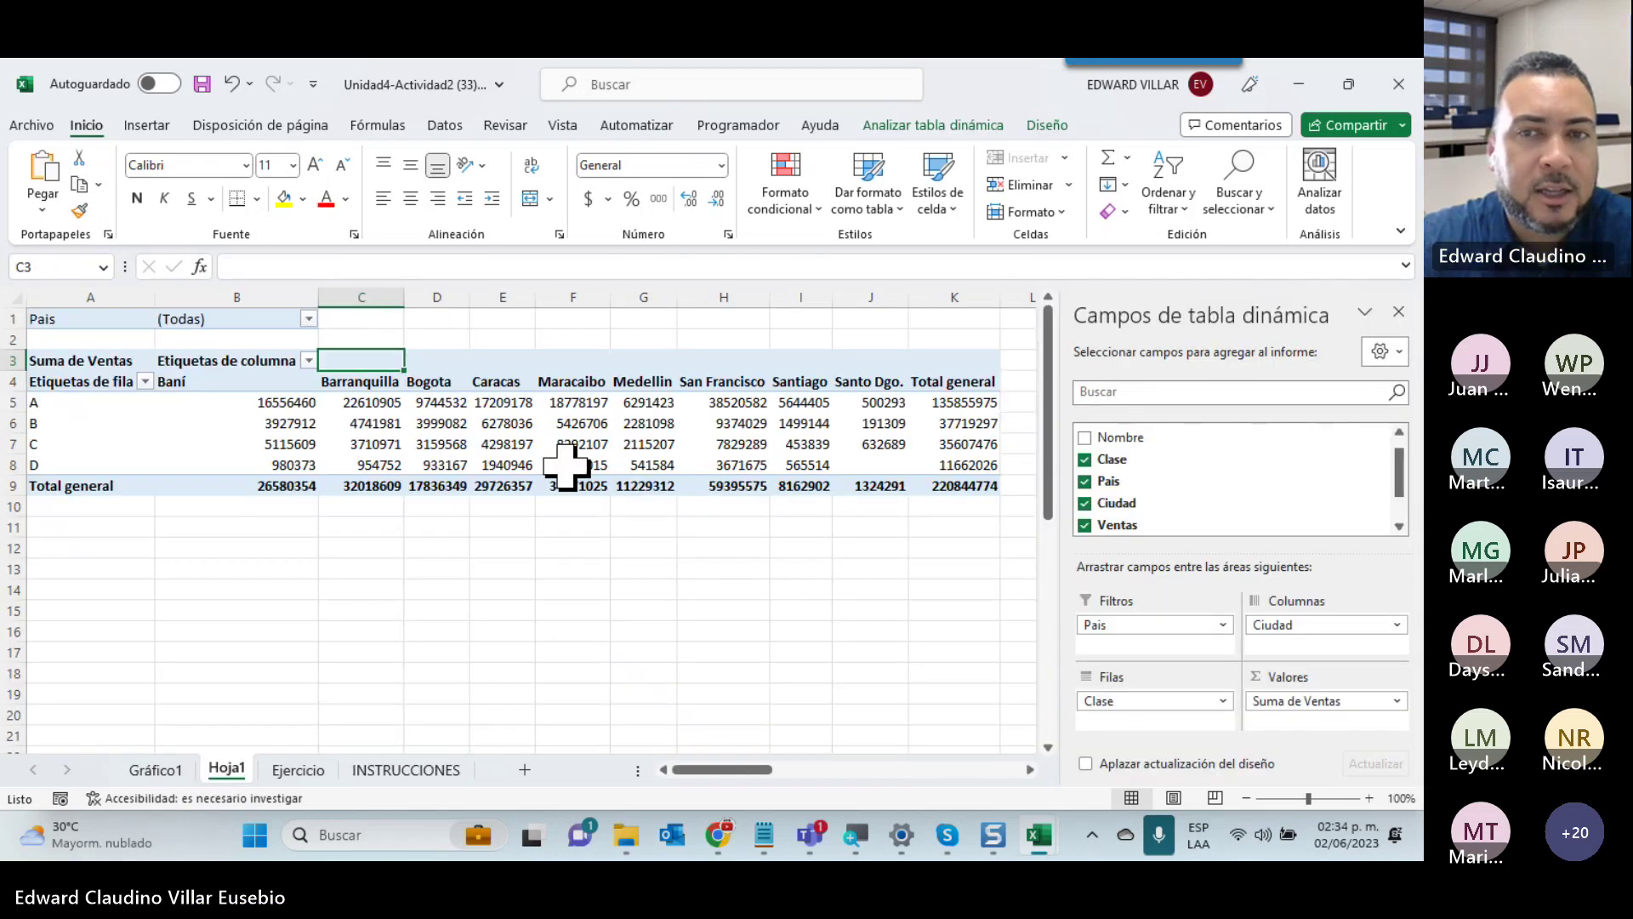
left_click(619, 448)
left_click(157, 770)
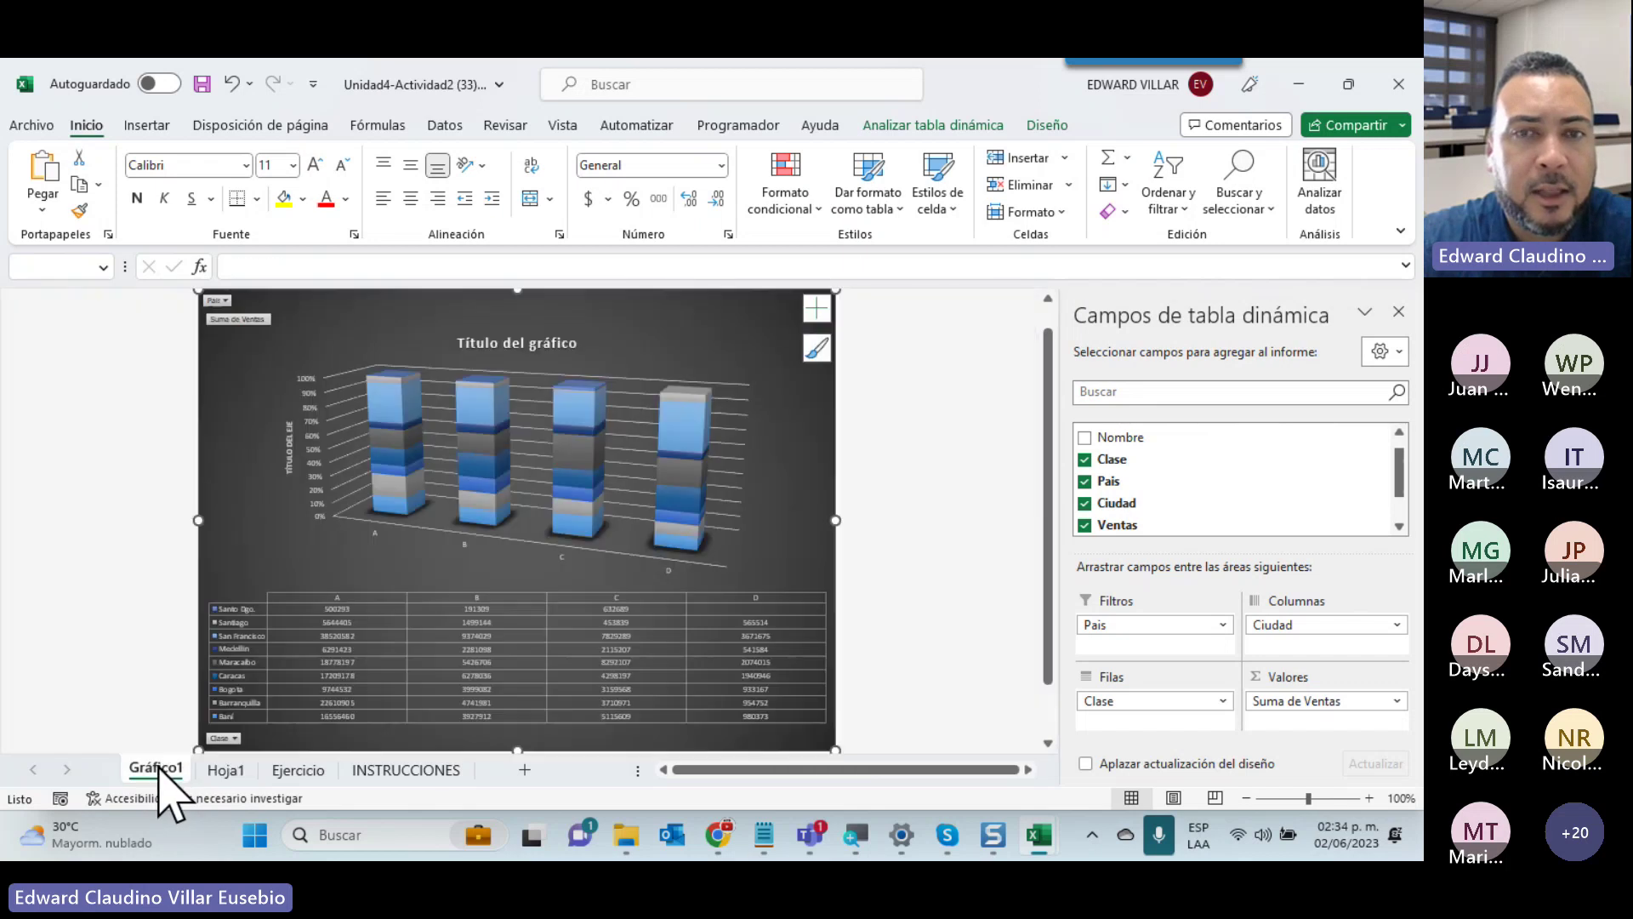
left_click(816, 308)
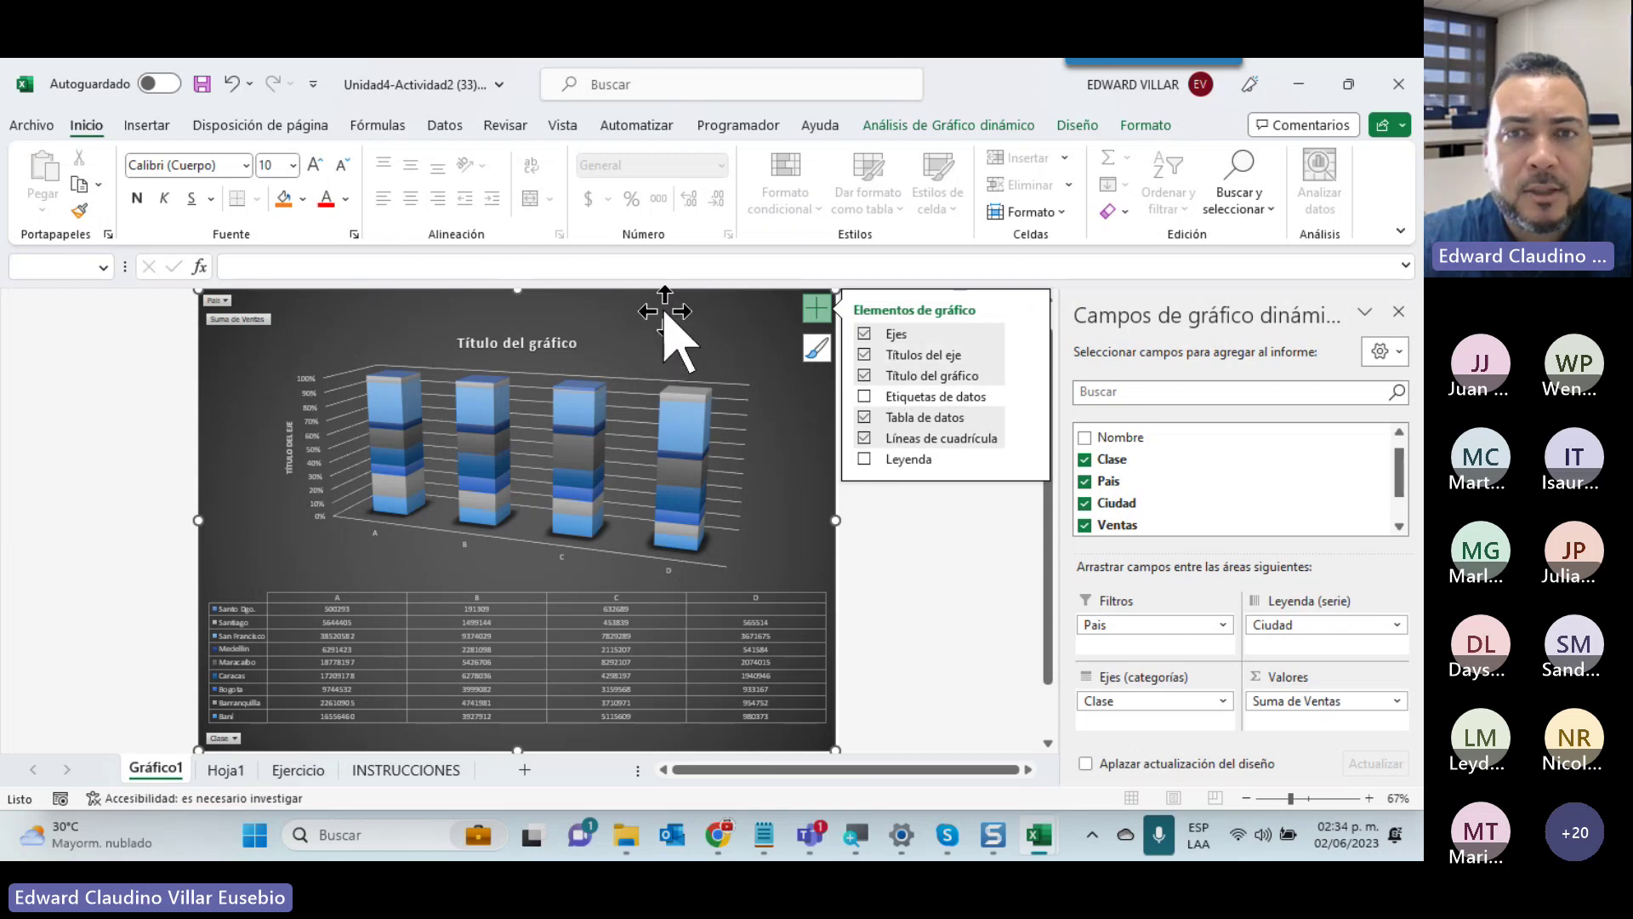
left_click(259, 536)
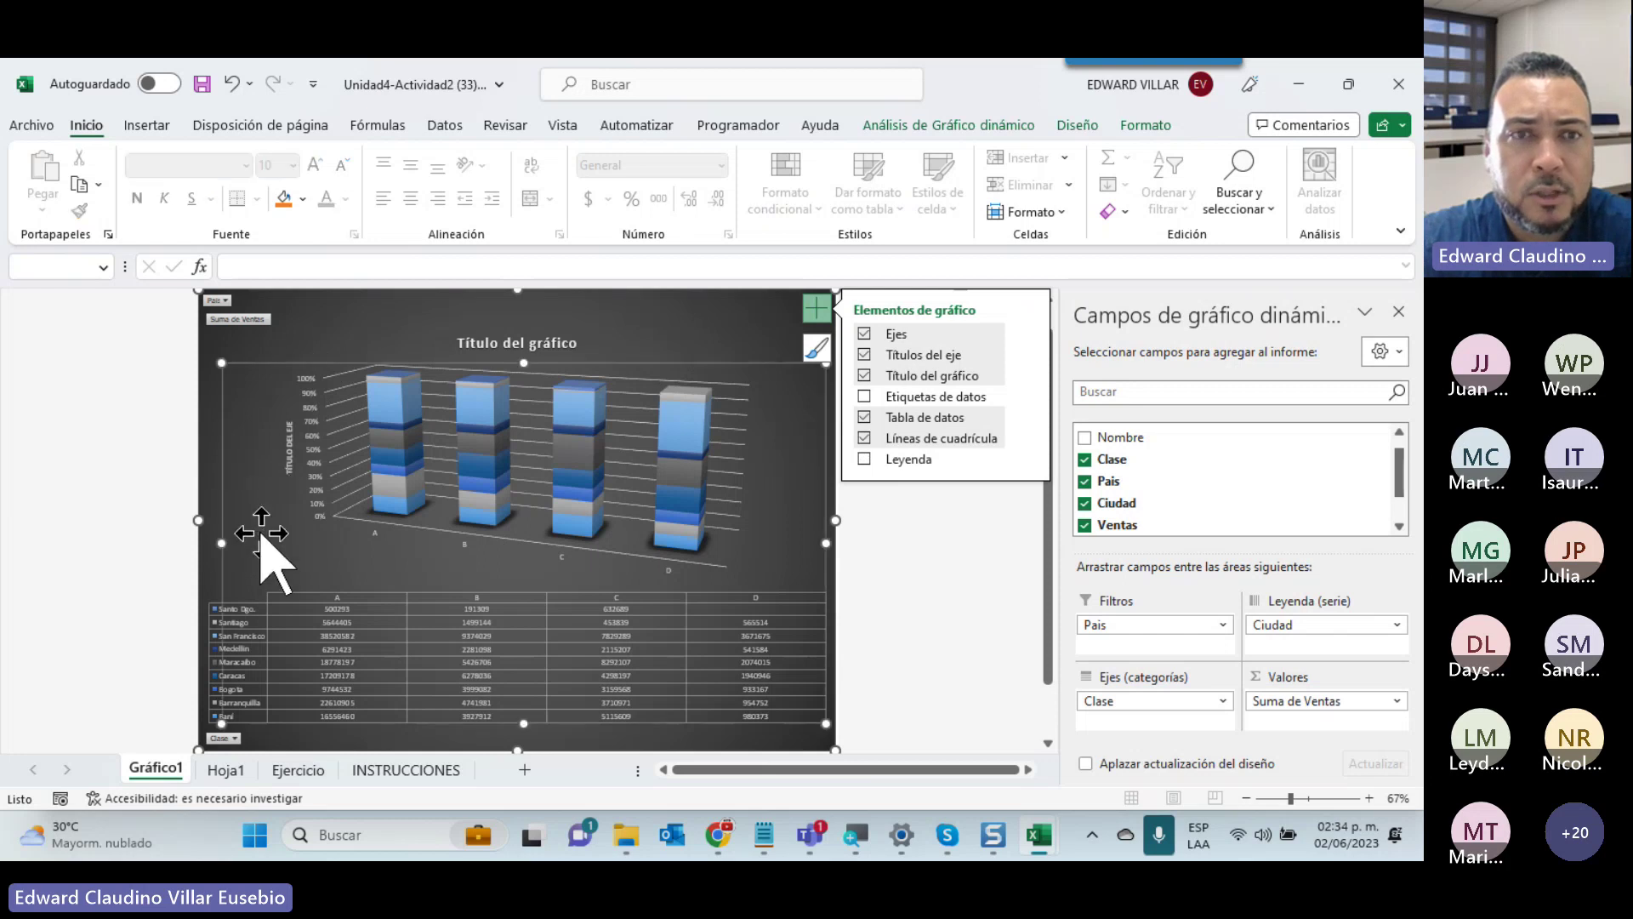
left_click(969, 655)
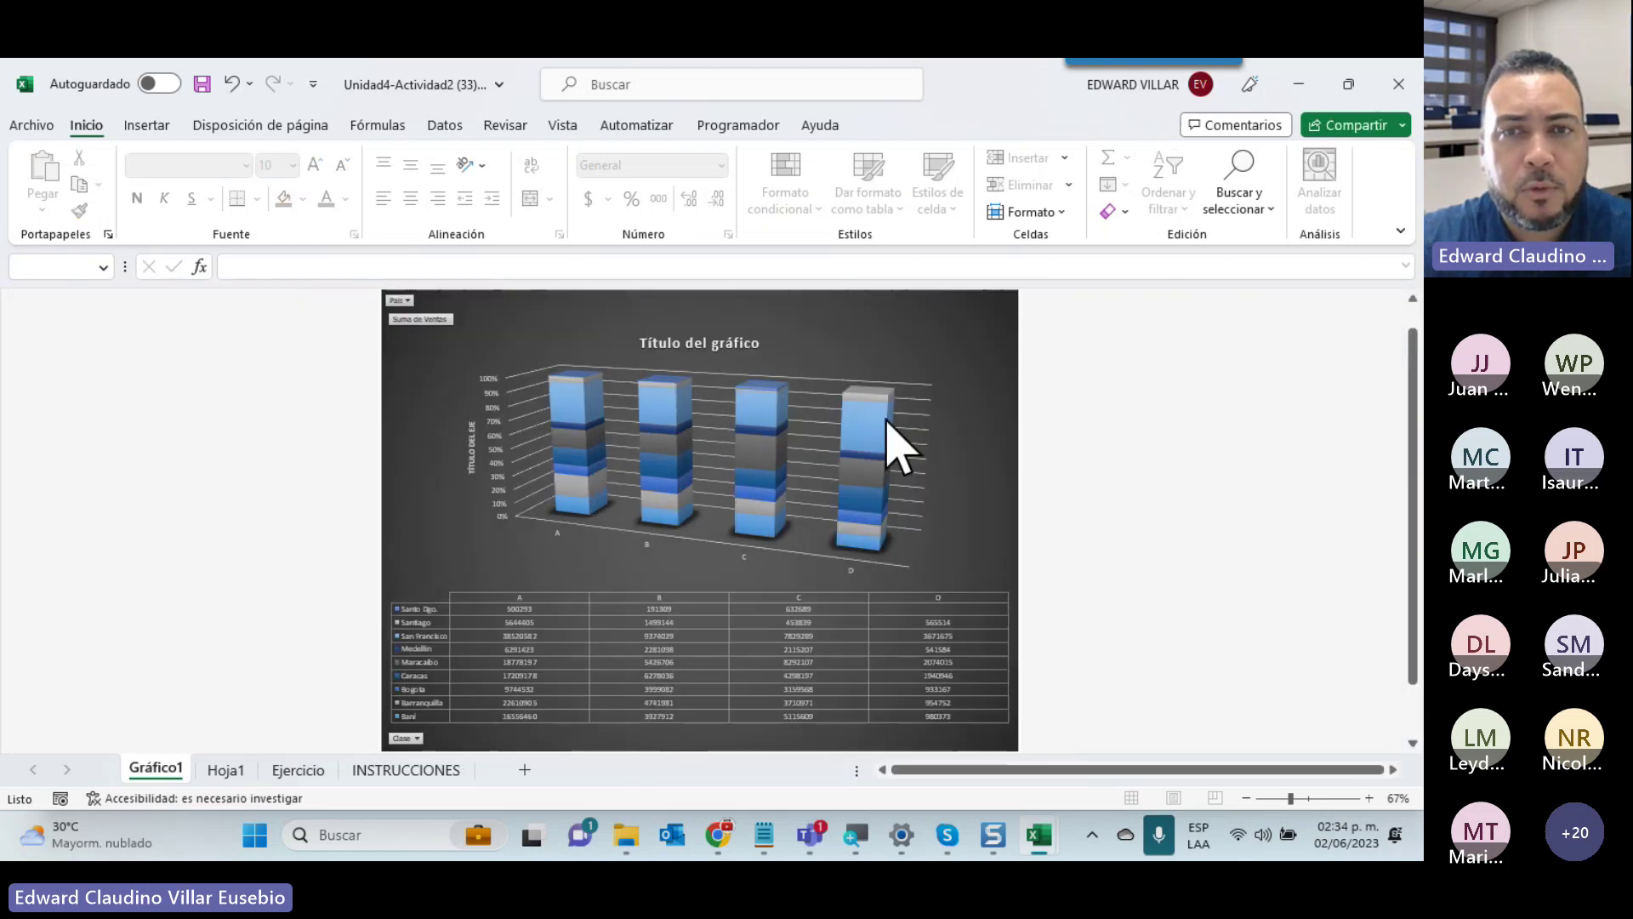
left_click(944, 370)
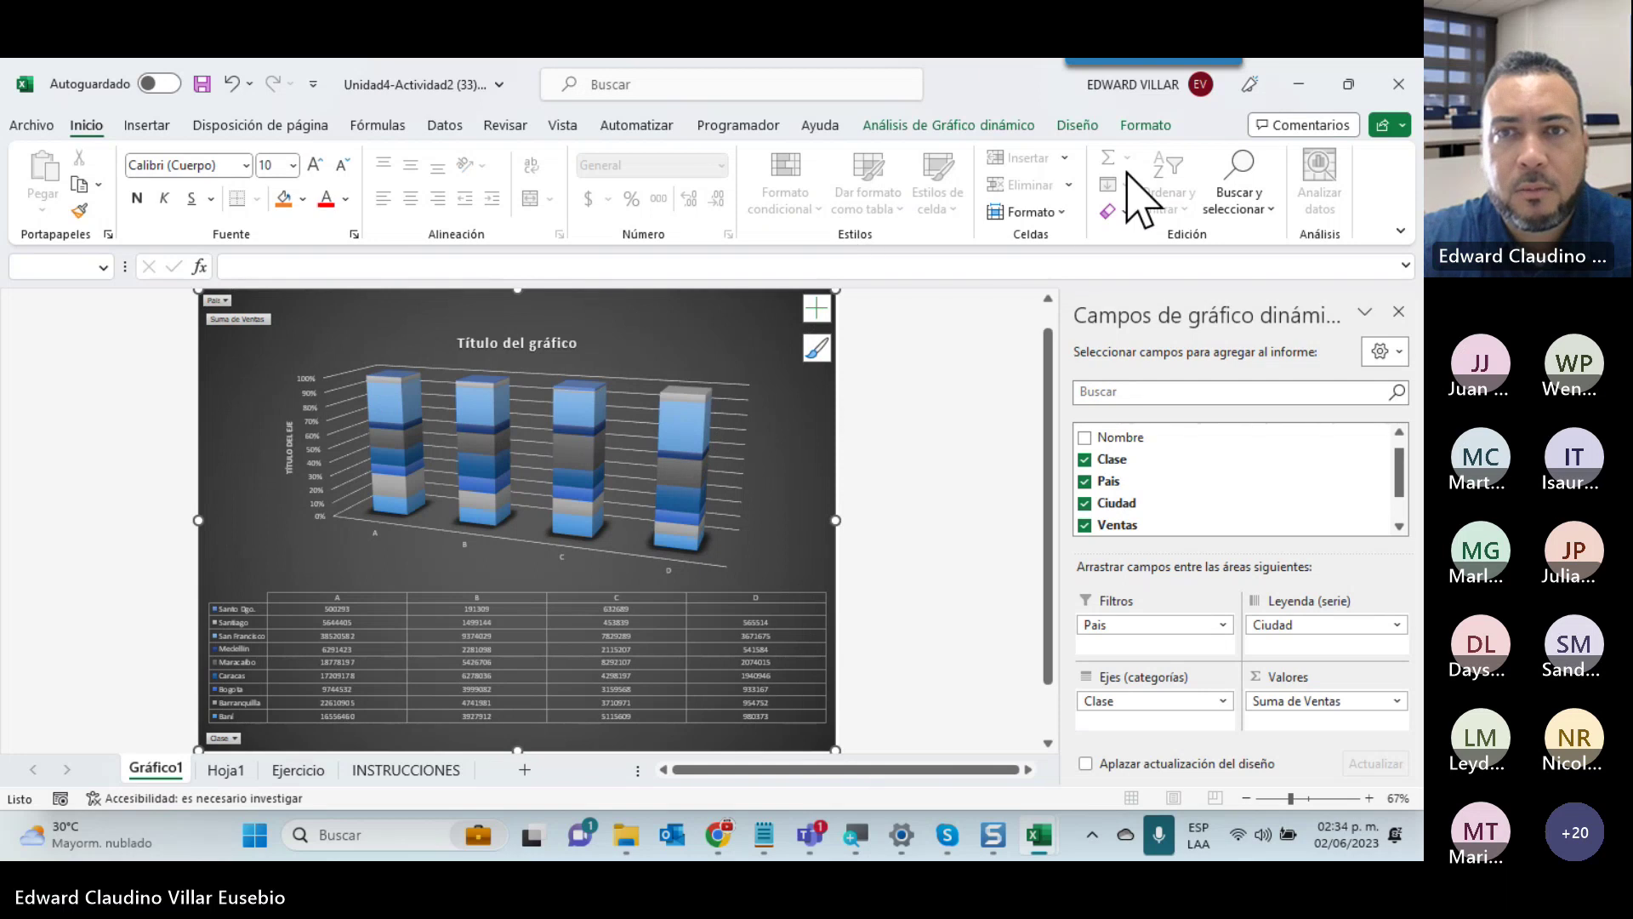
left_click(1082, 130)
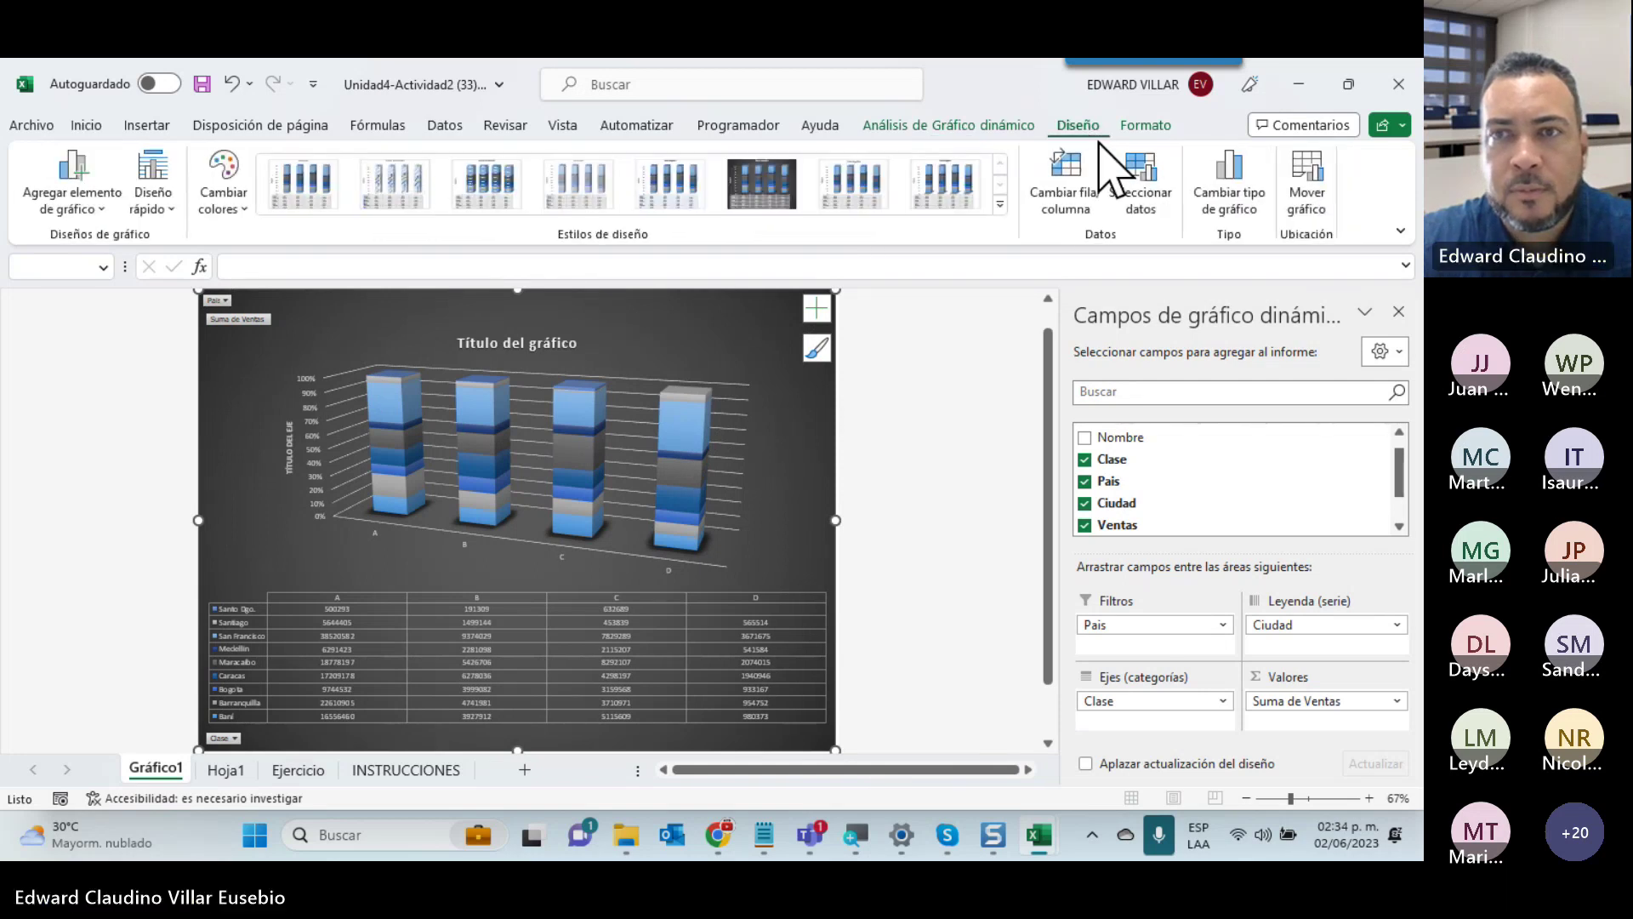
Change the pivot chart to clustered 2D columns and bring up the chart elements list
left_click(1225, 208)
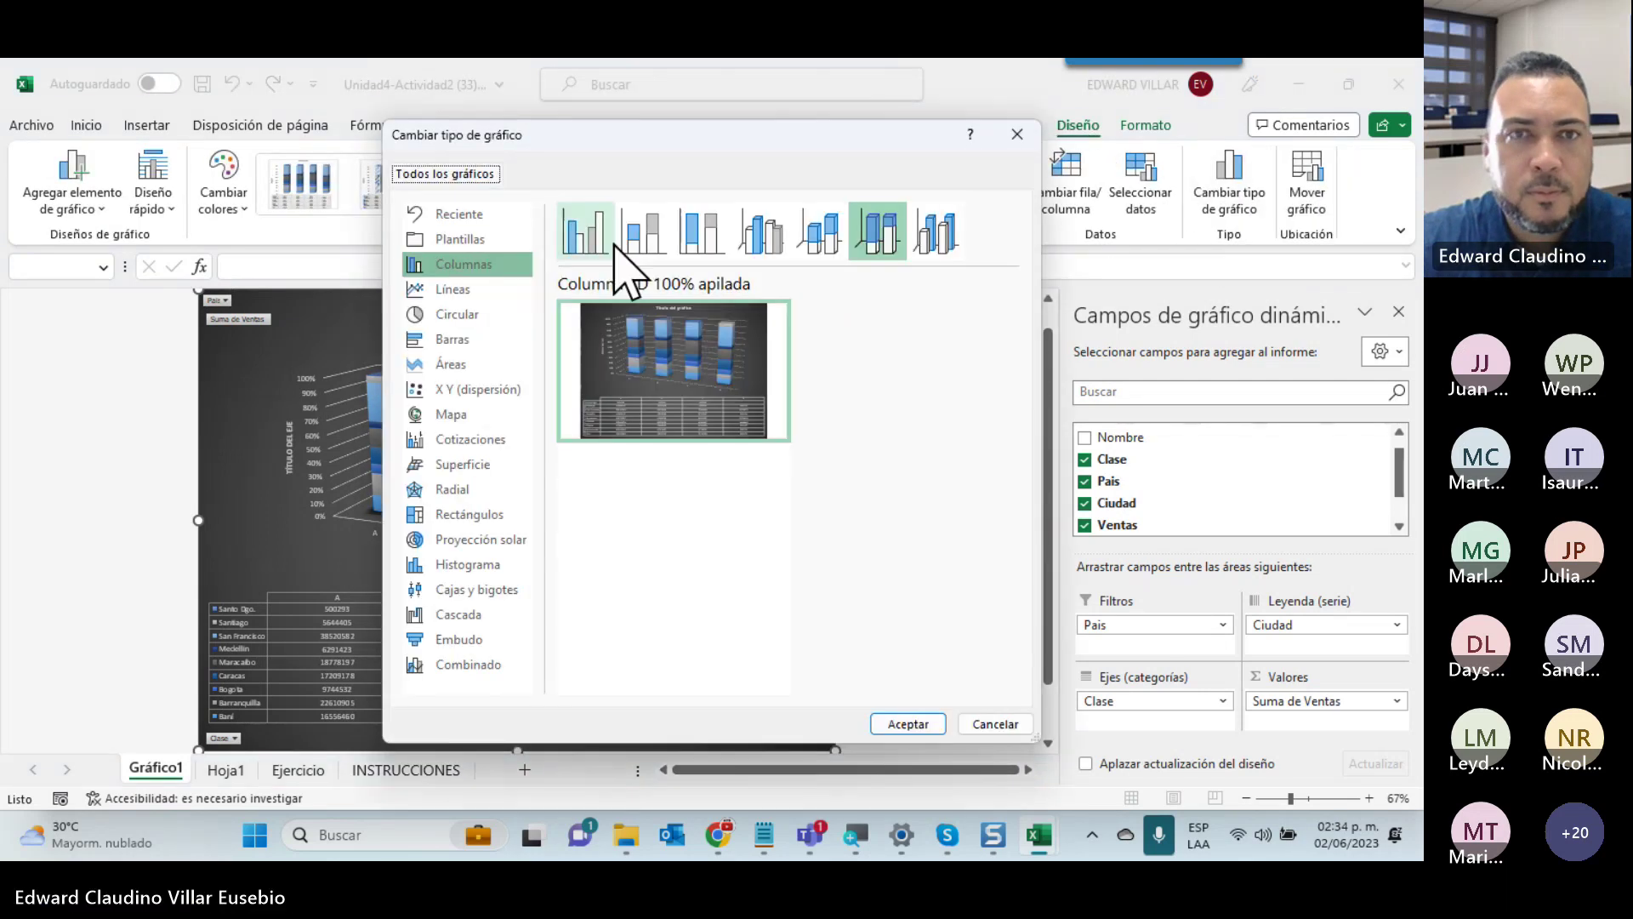
left_click(595, 231)
left_click(936, 724)
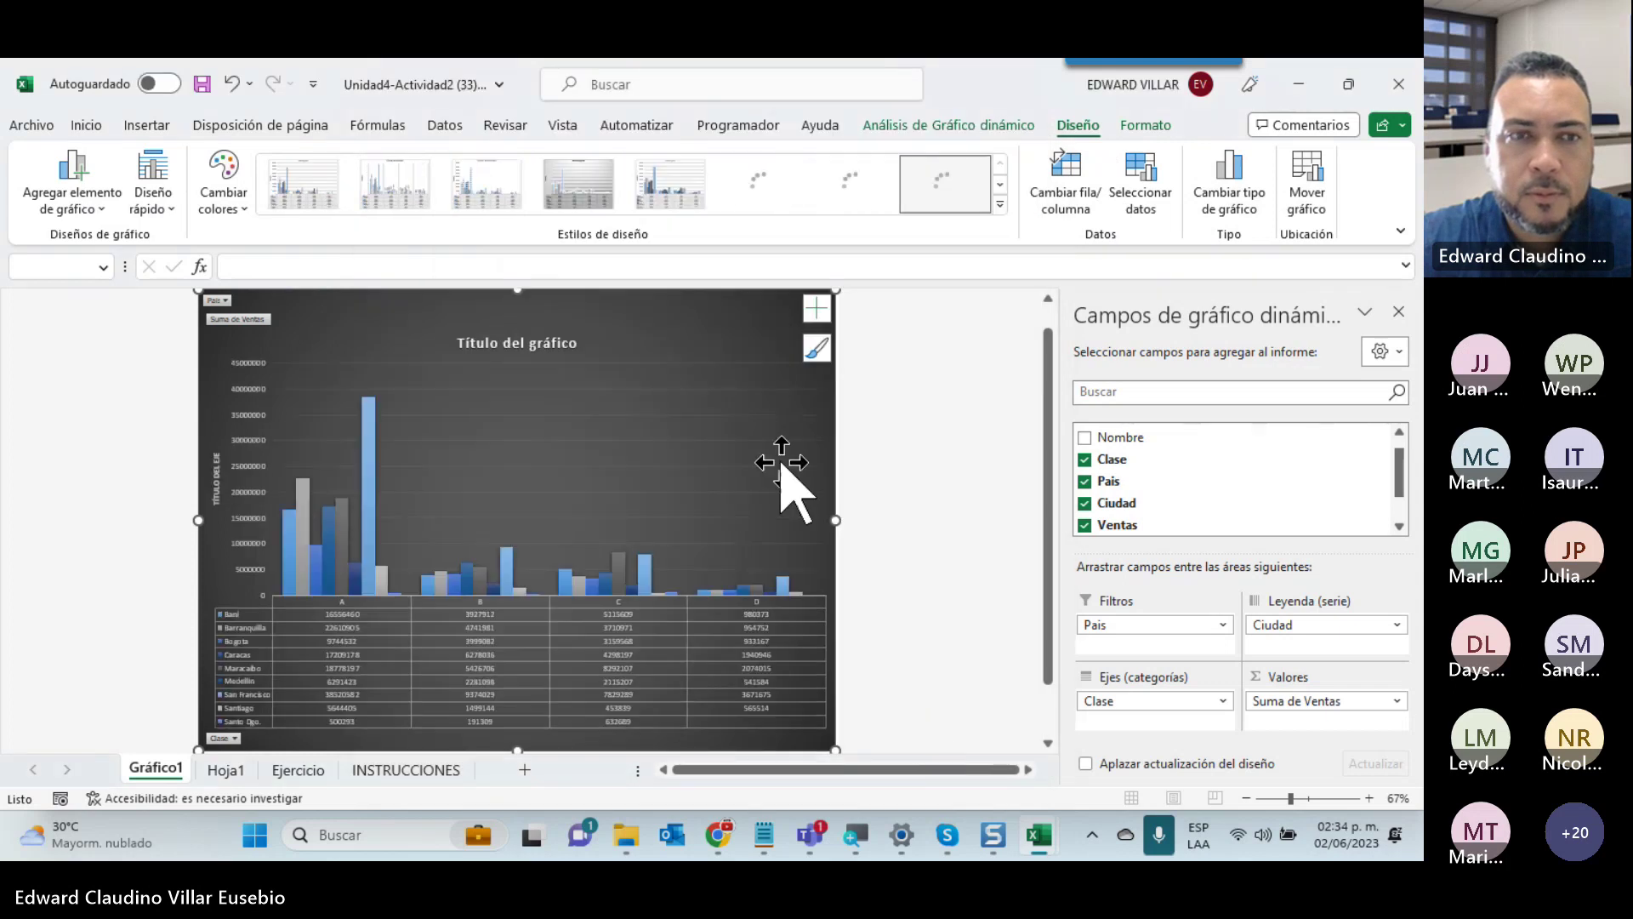
left_click(813, 308)
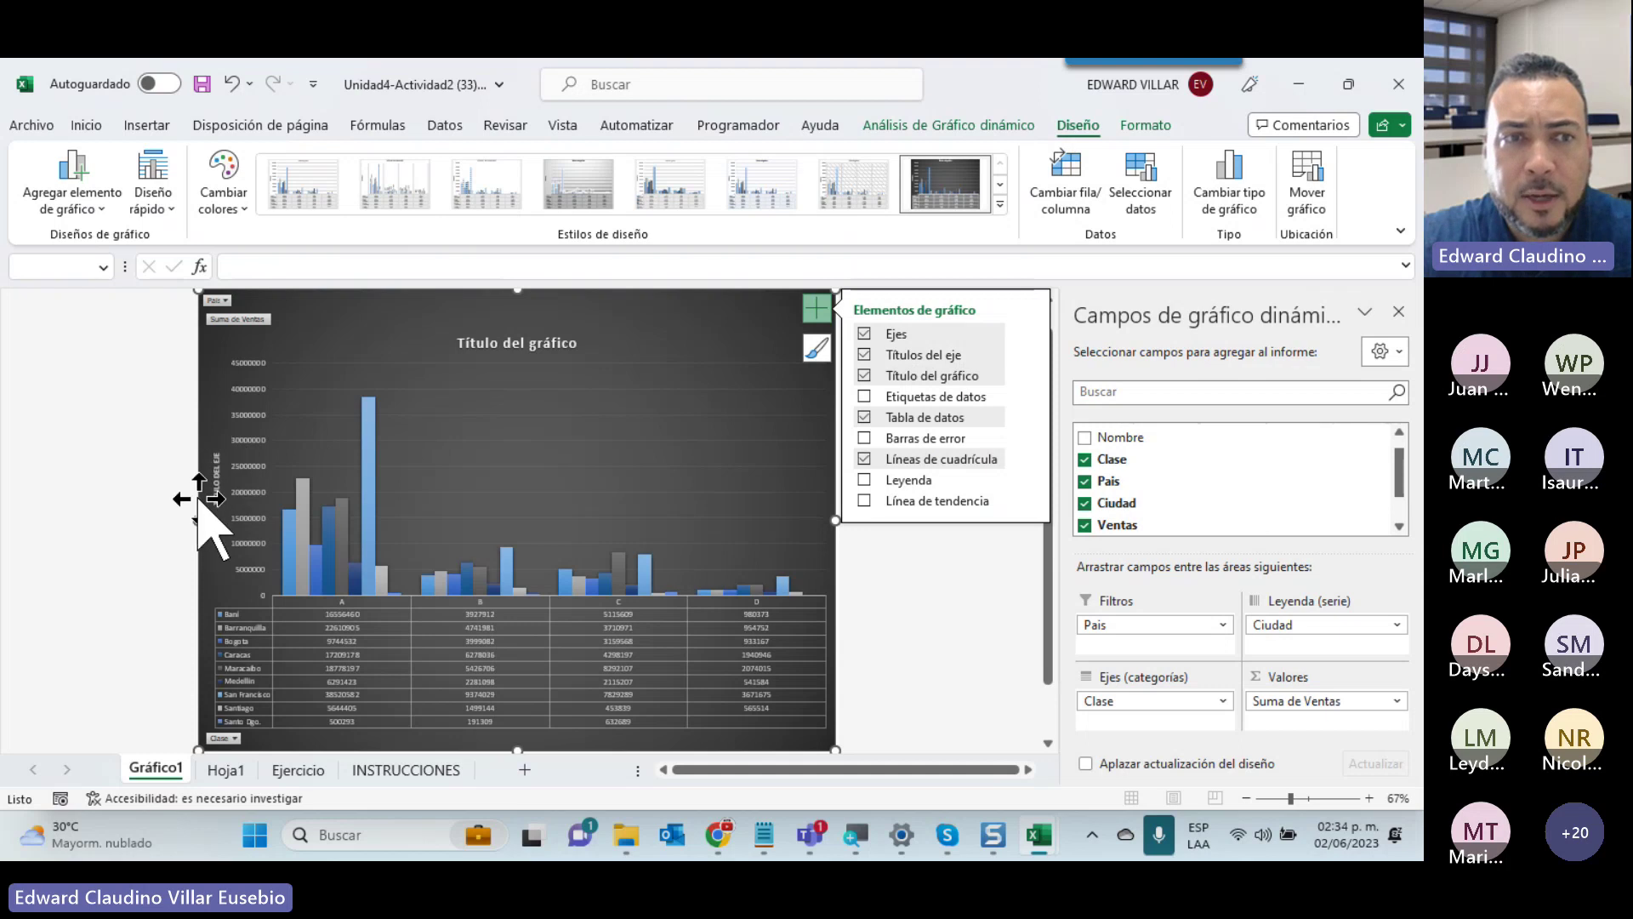
Remove the axis titles, briefly trying data labels and the data table but keeping the table
left_click(864, 355)
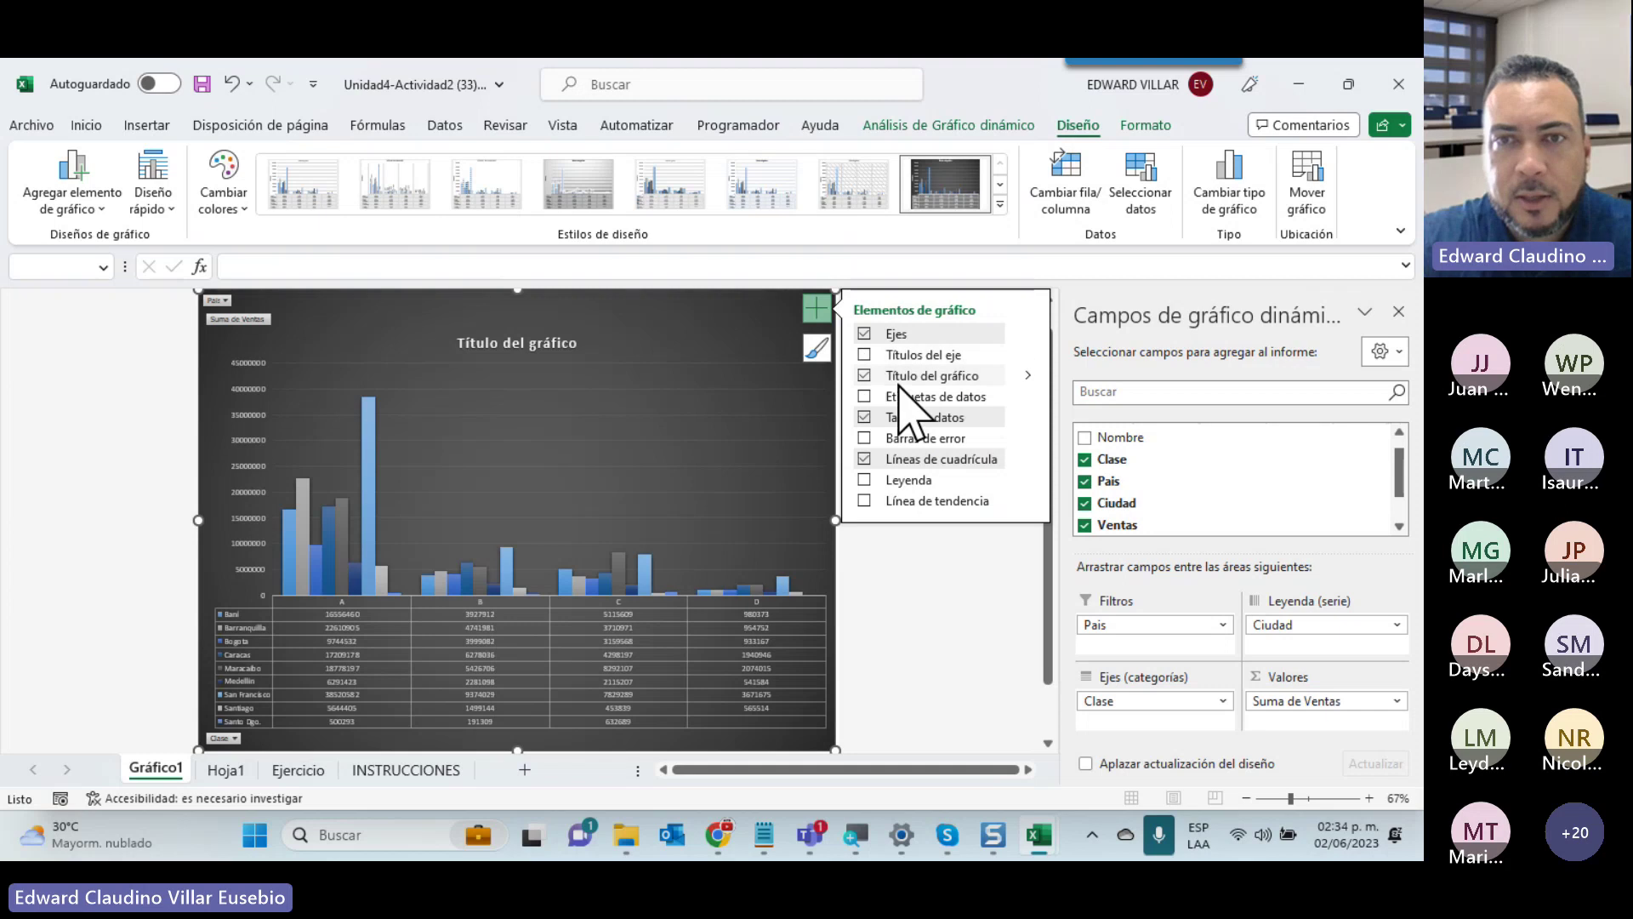
left_click(539, 344)
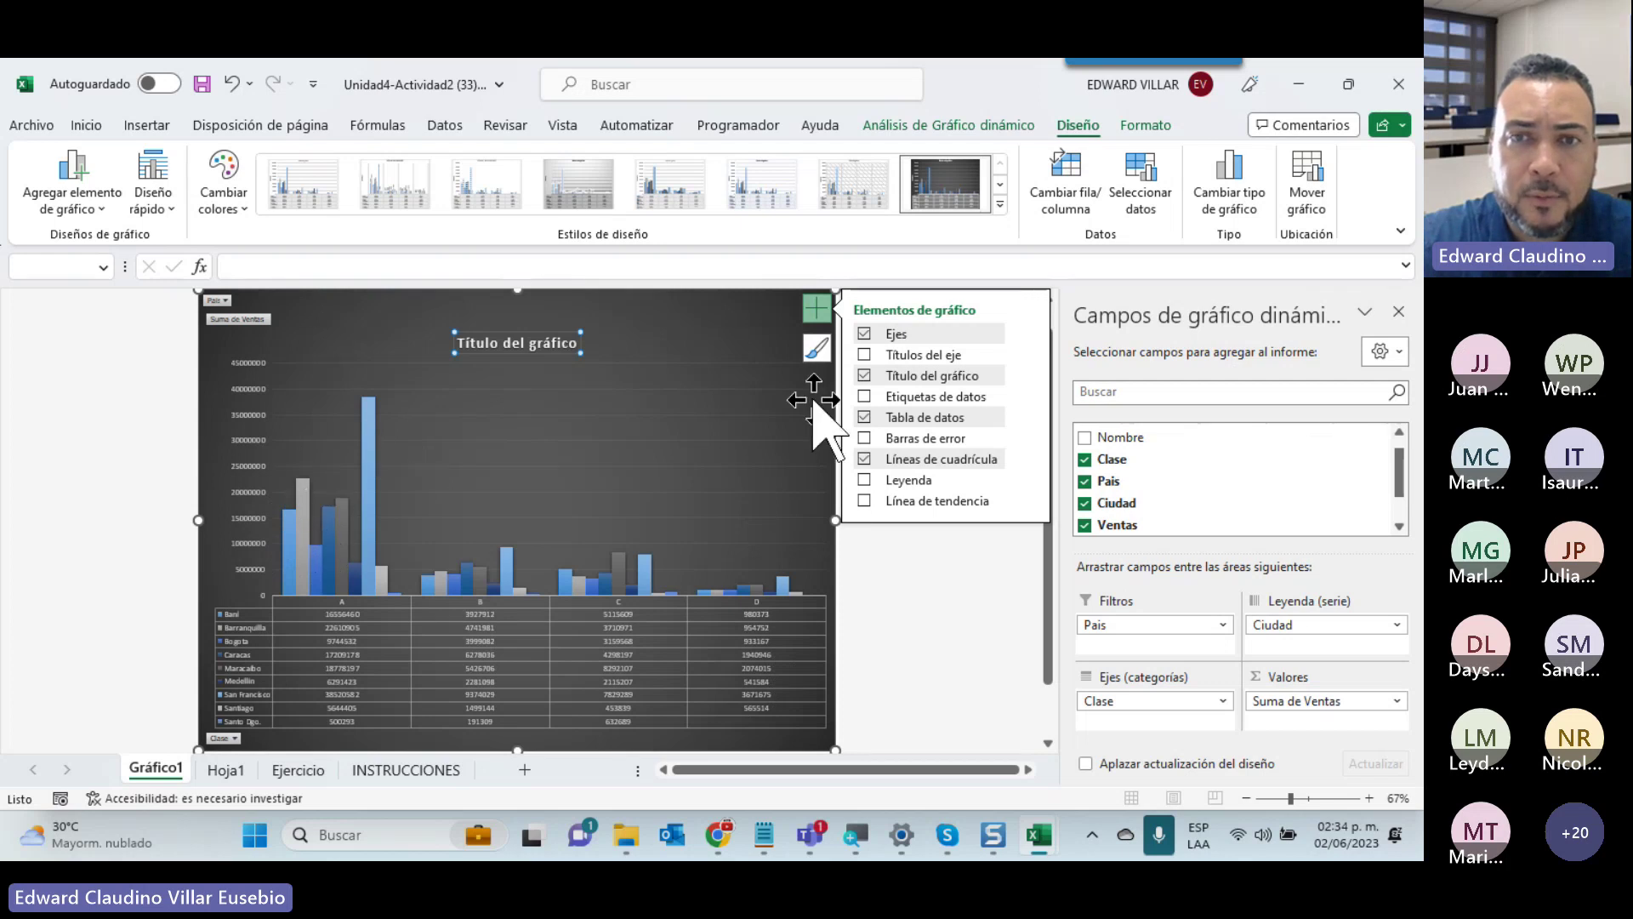
left_click(865, 397)
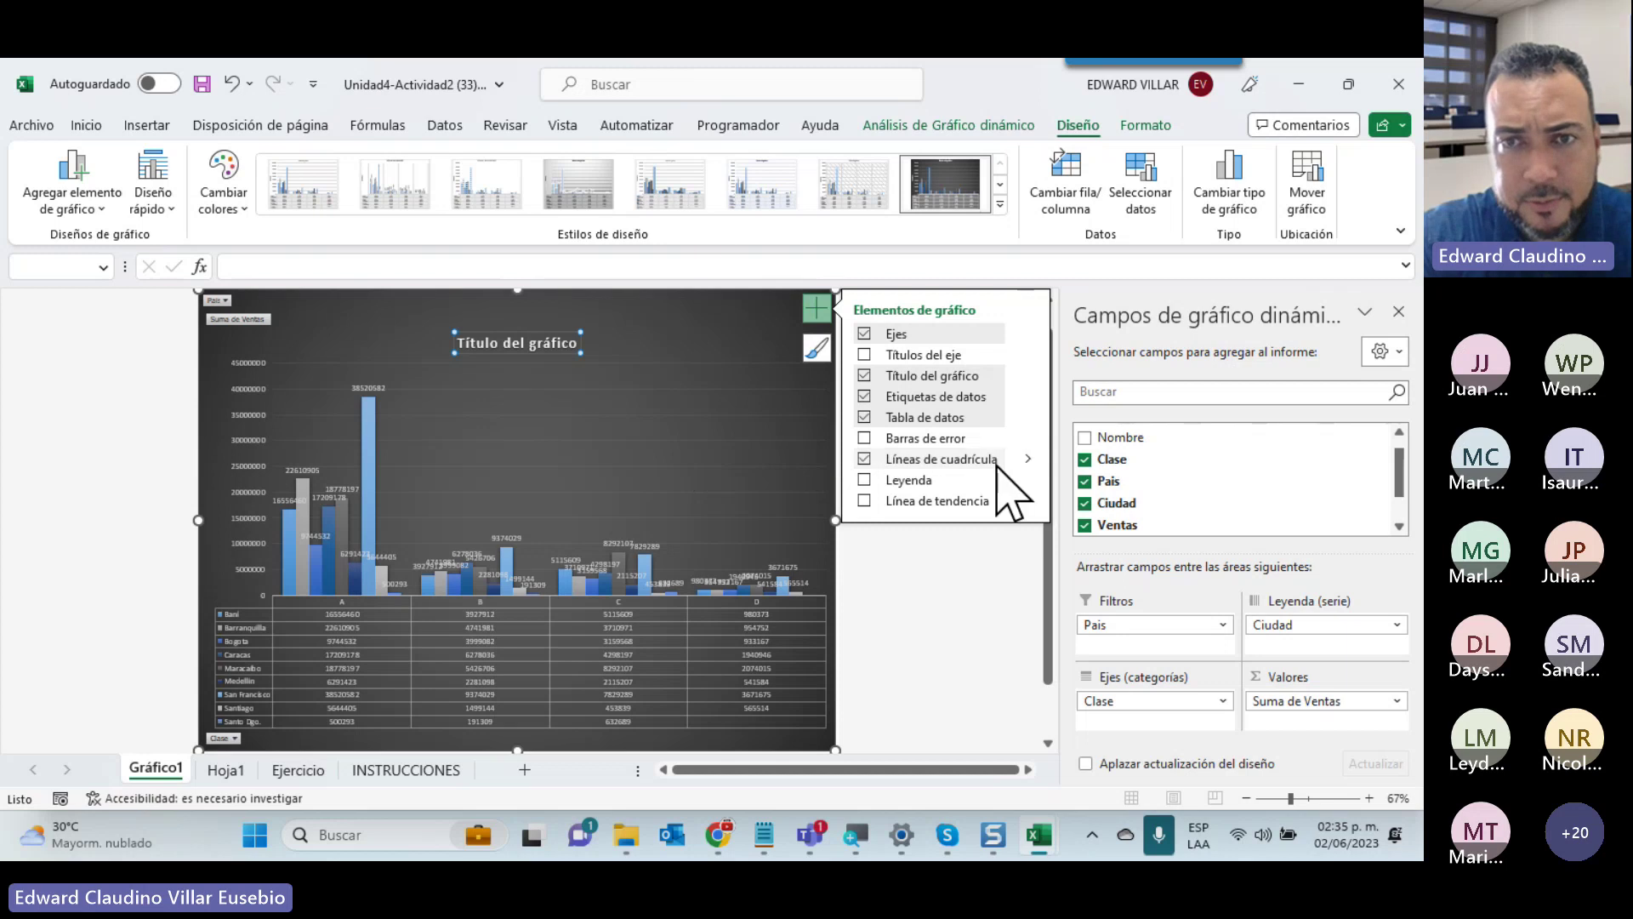
left_click(872, 396)
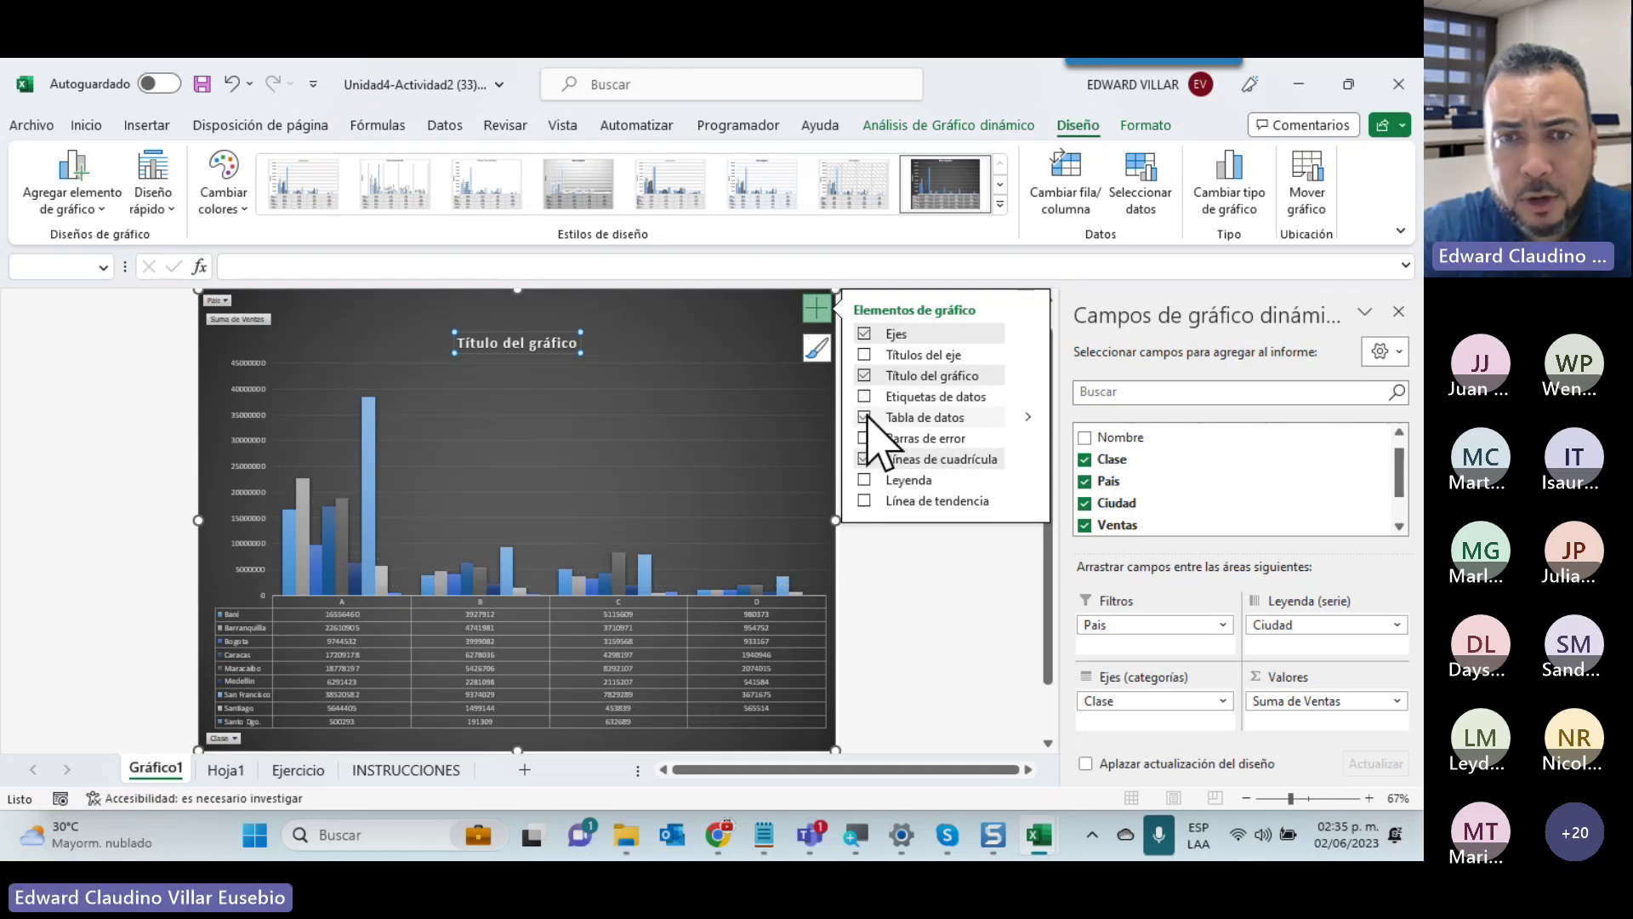
left_click(866, 417)
left_click(866, 417)
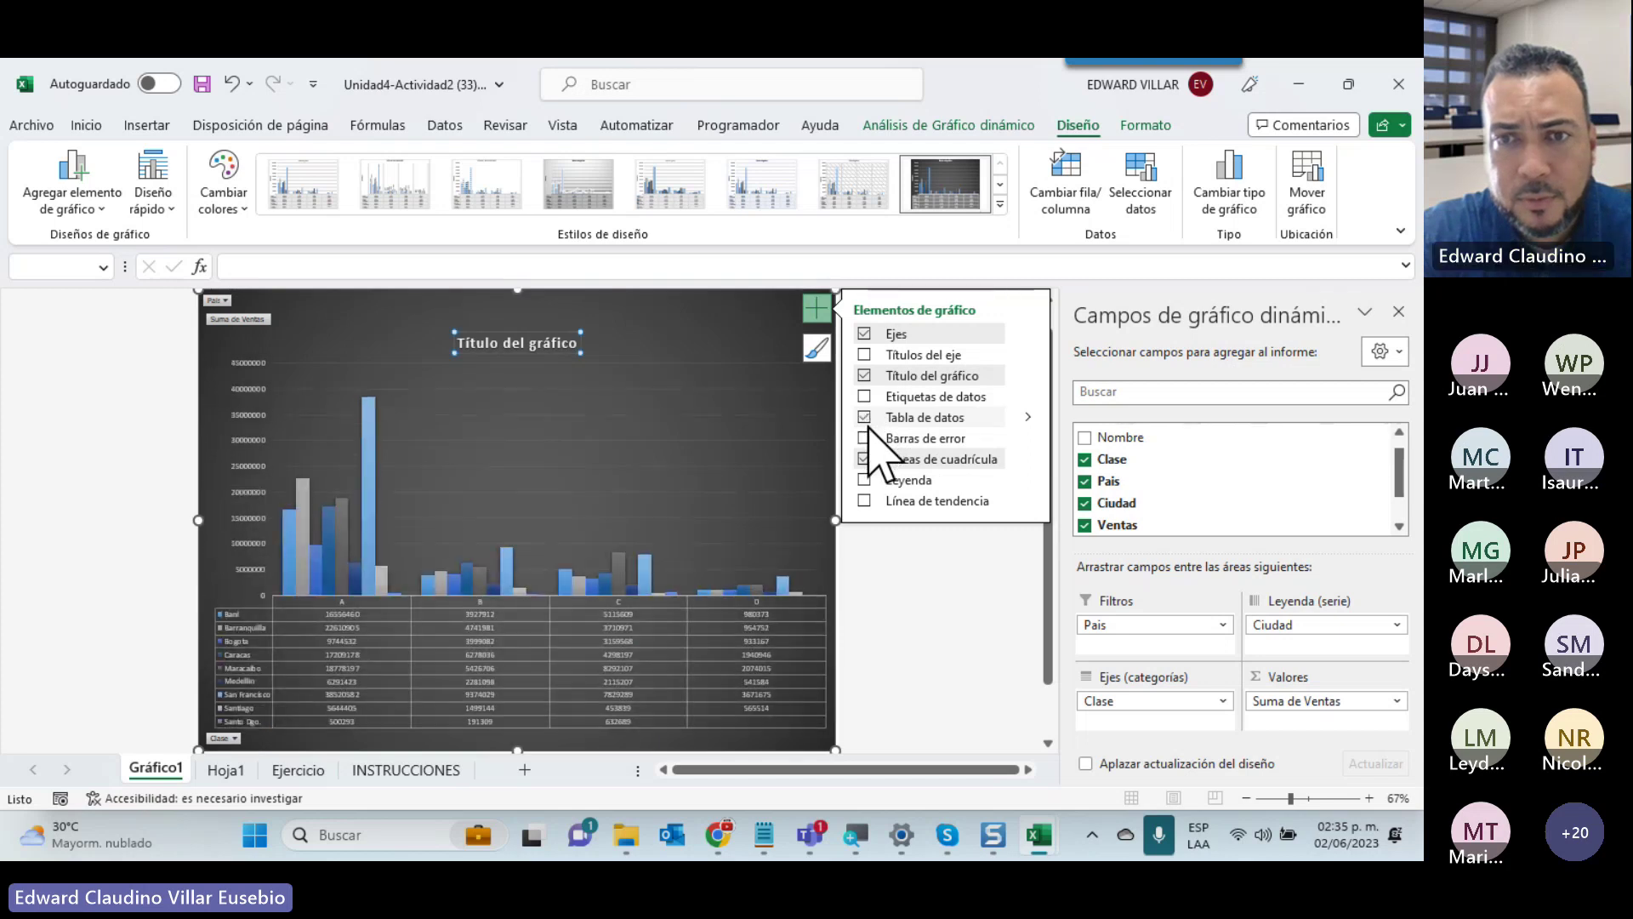
Add the Ciudad legend and filter the chart to show only Baní and Barranquilla
left_click(864, 480)
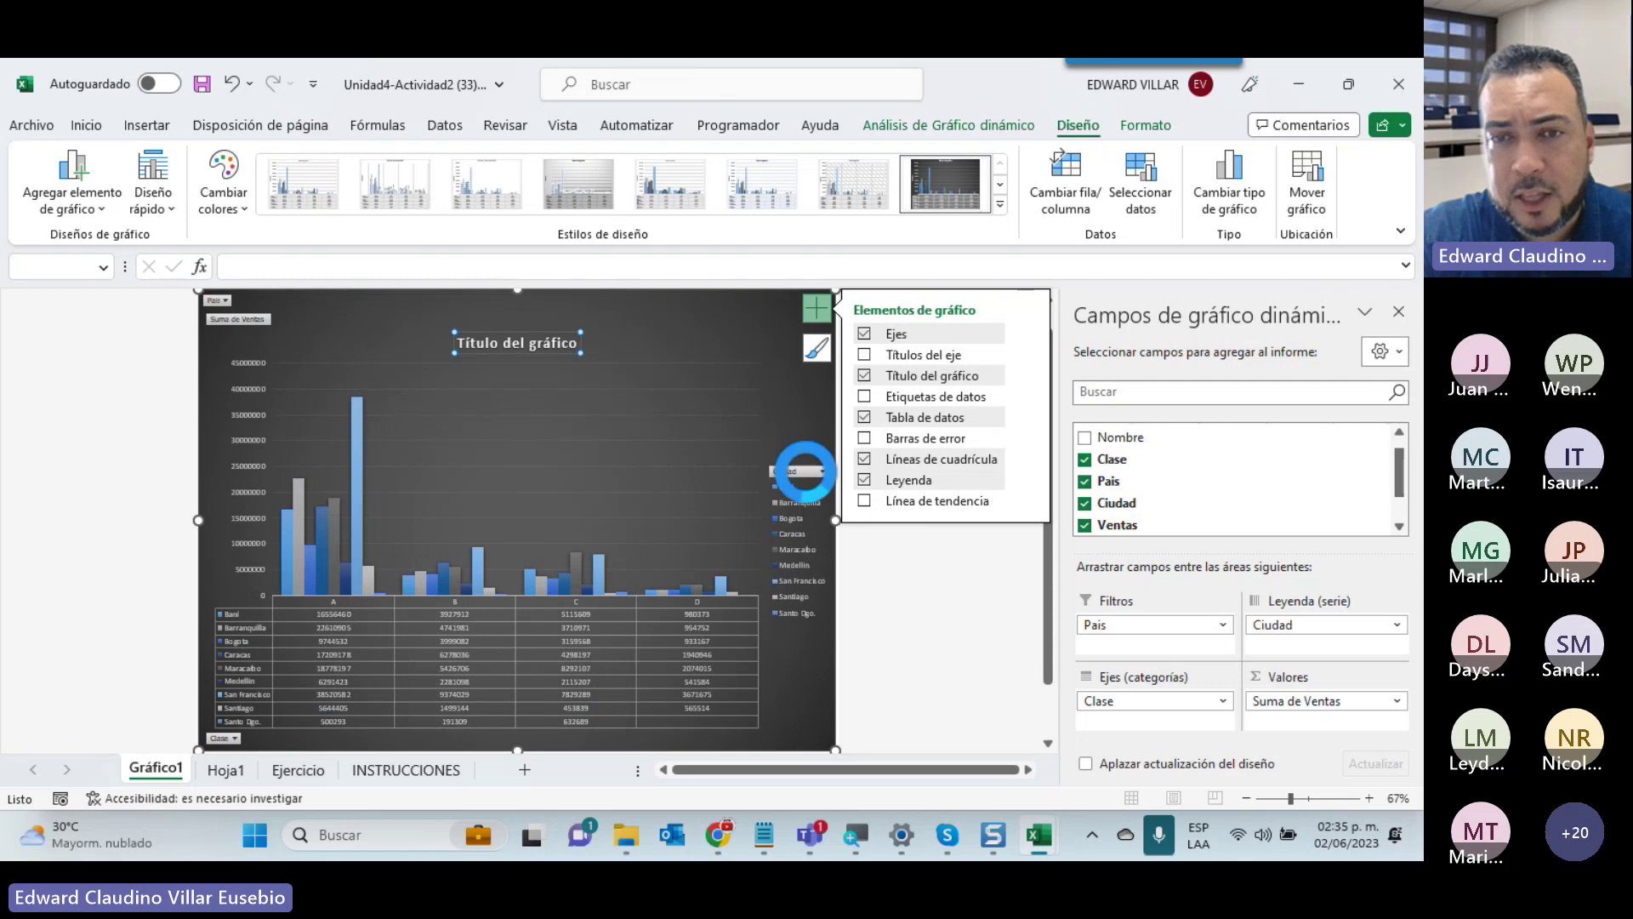
left_click(821, 472)
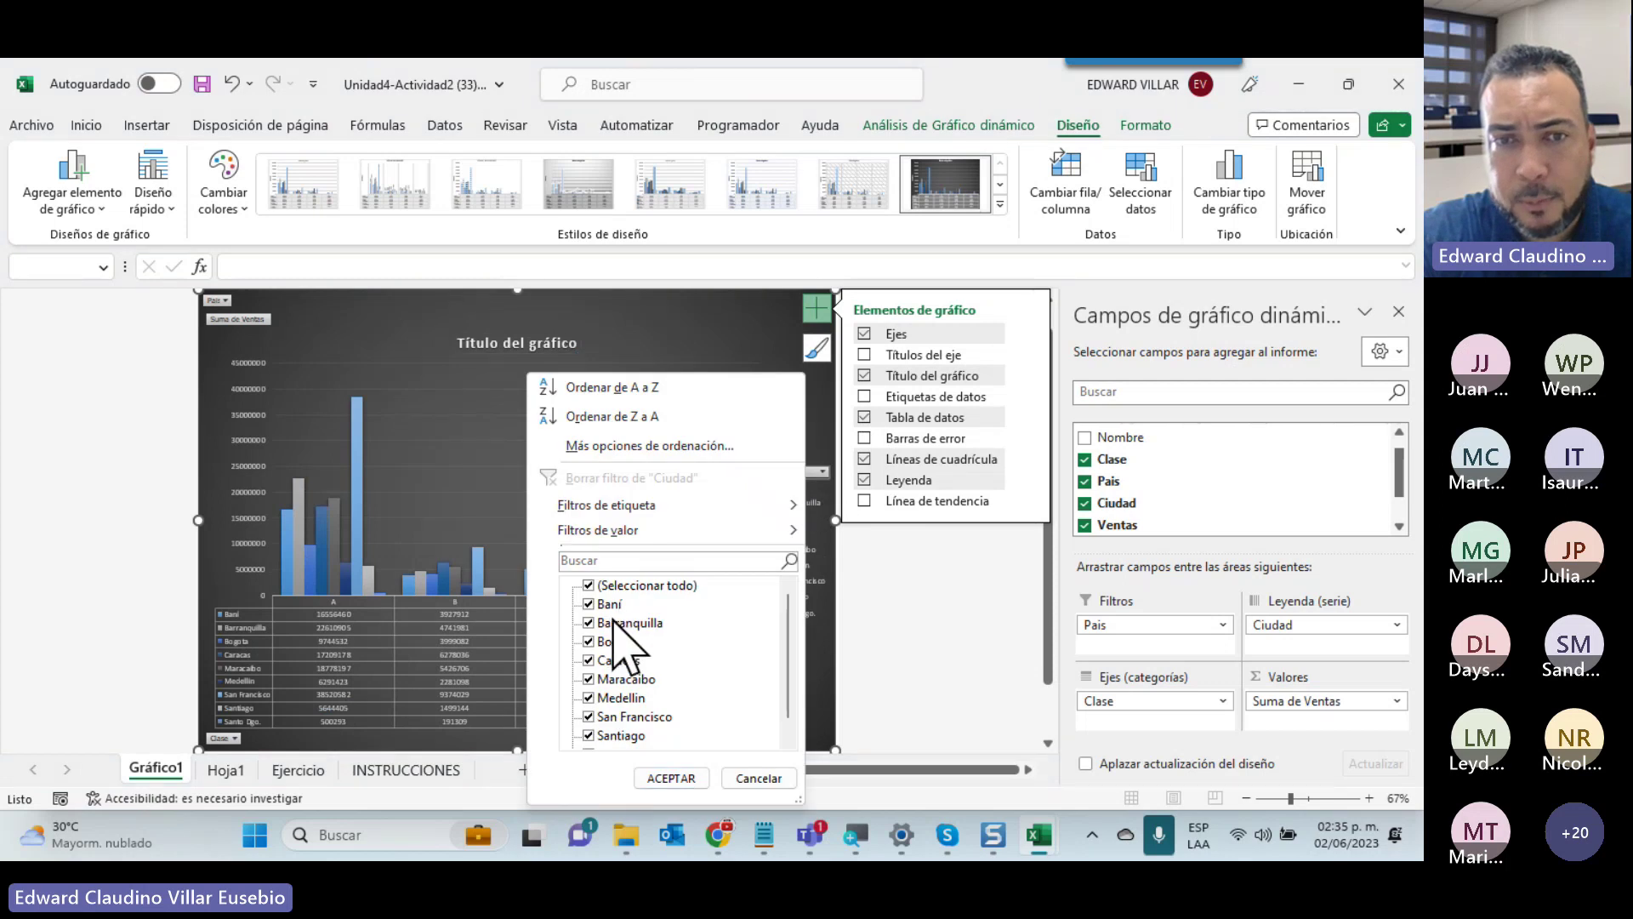
left_click(595, 586)
left_click(611, 624)
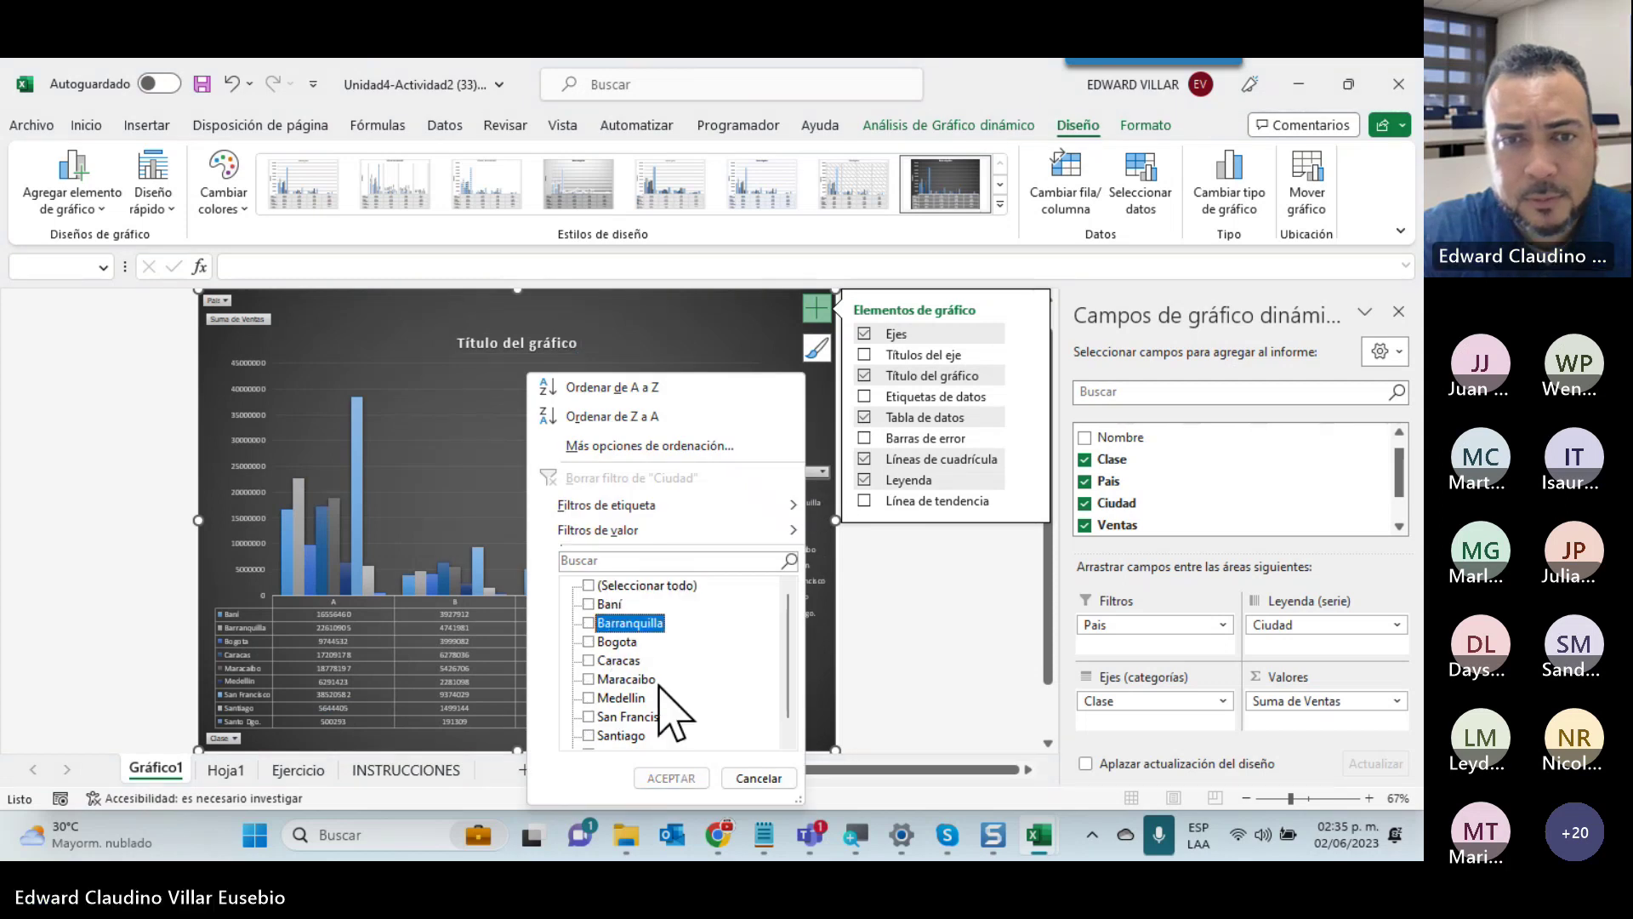
left_click(587, 604)
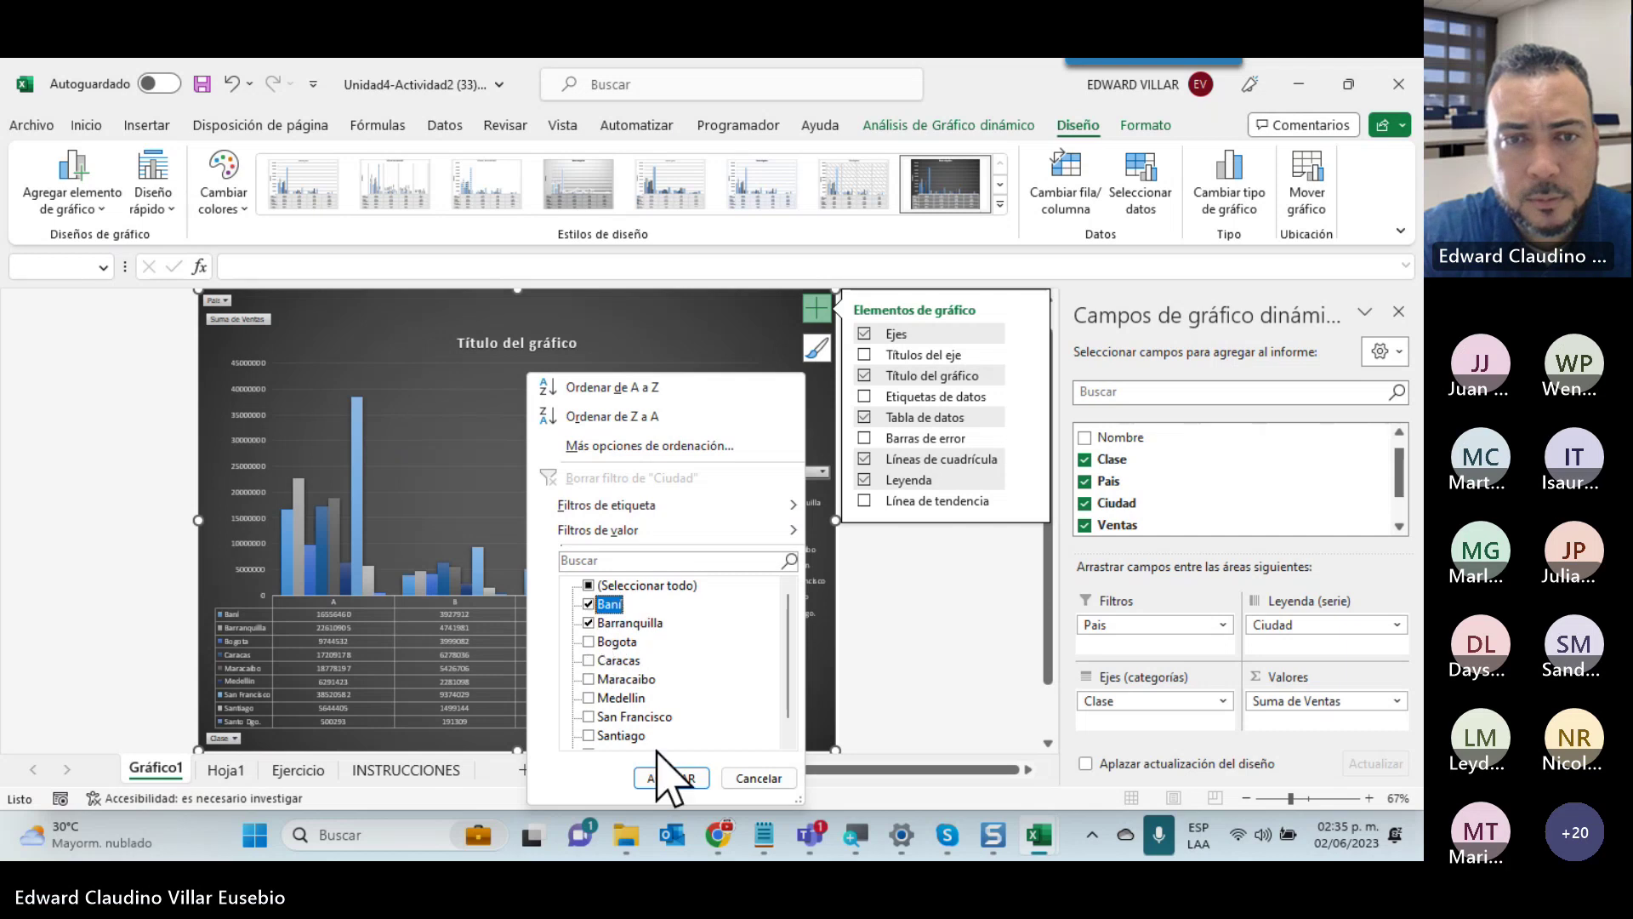
left_click(671, 777)
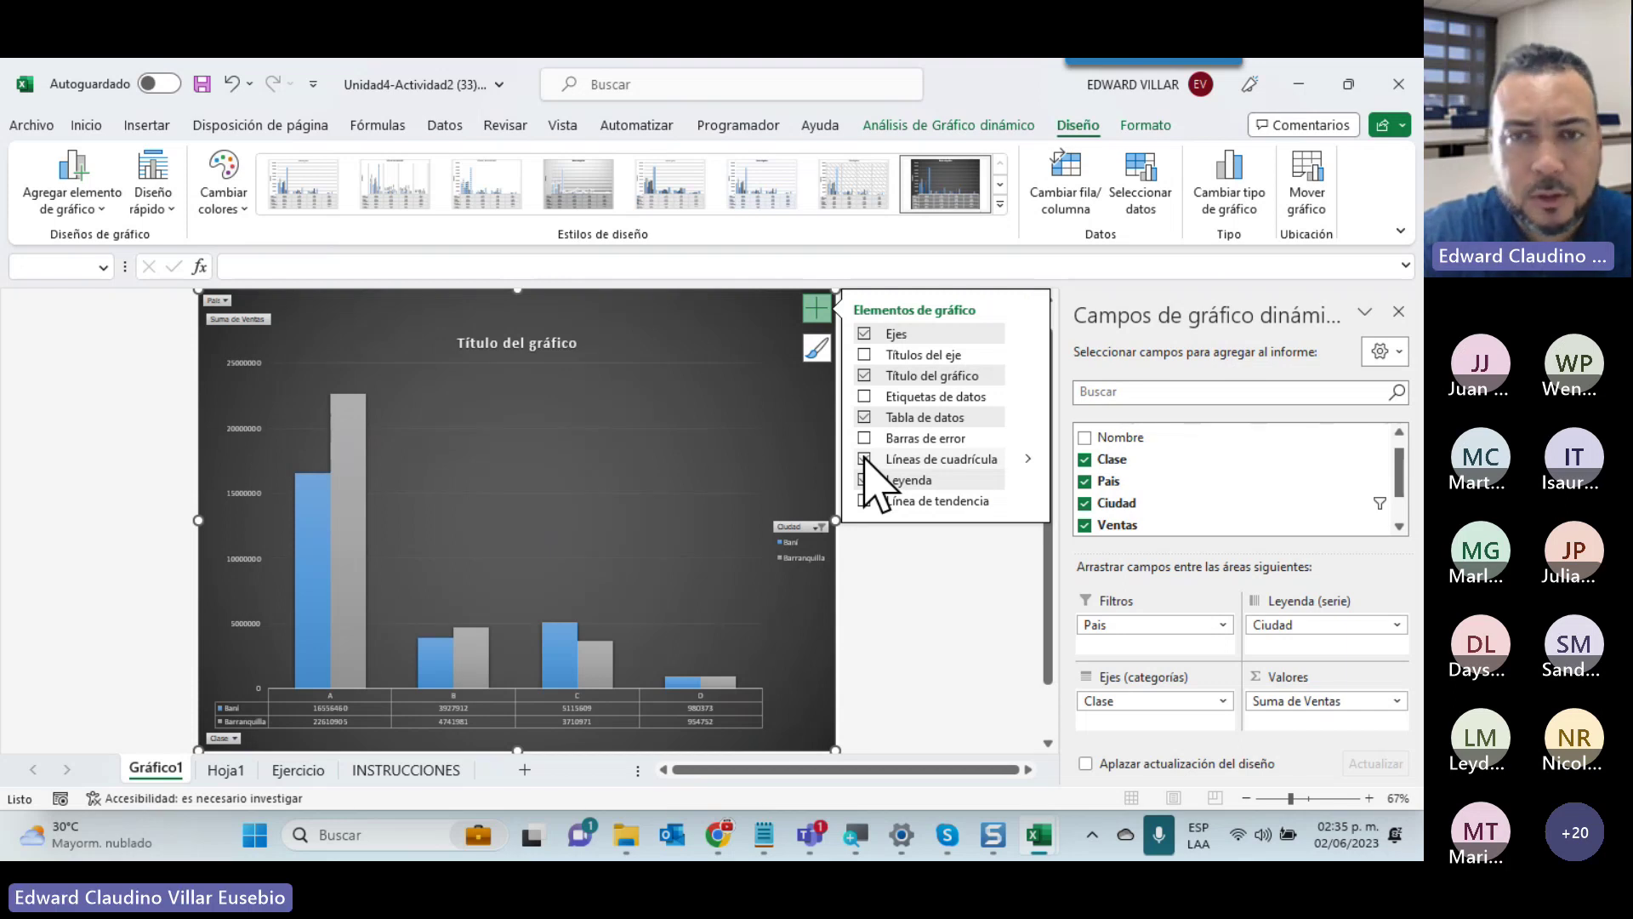
Add a linear trendline for the Barranquilla series
left_click(863, 501)
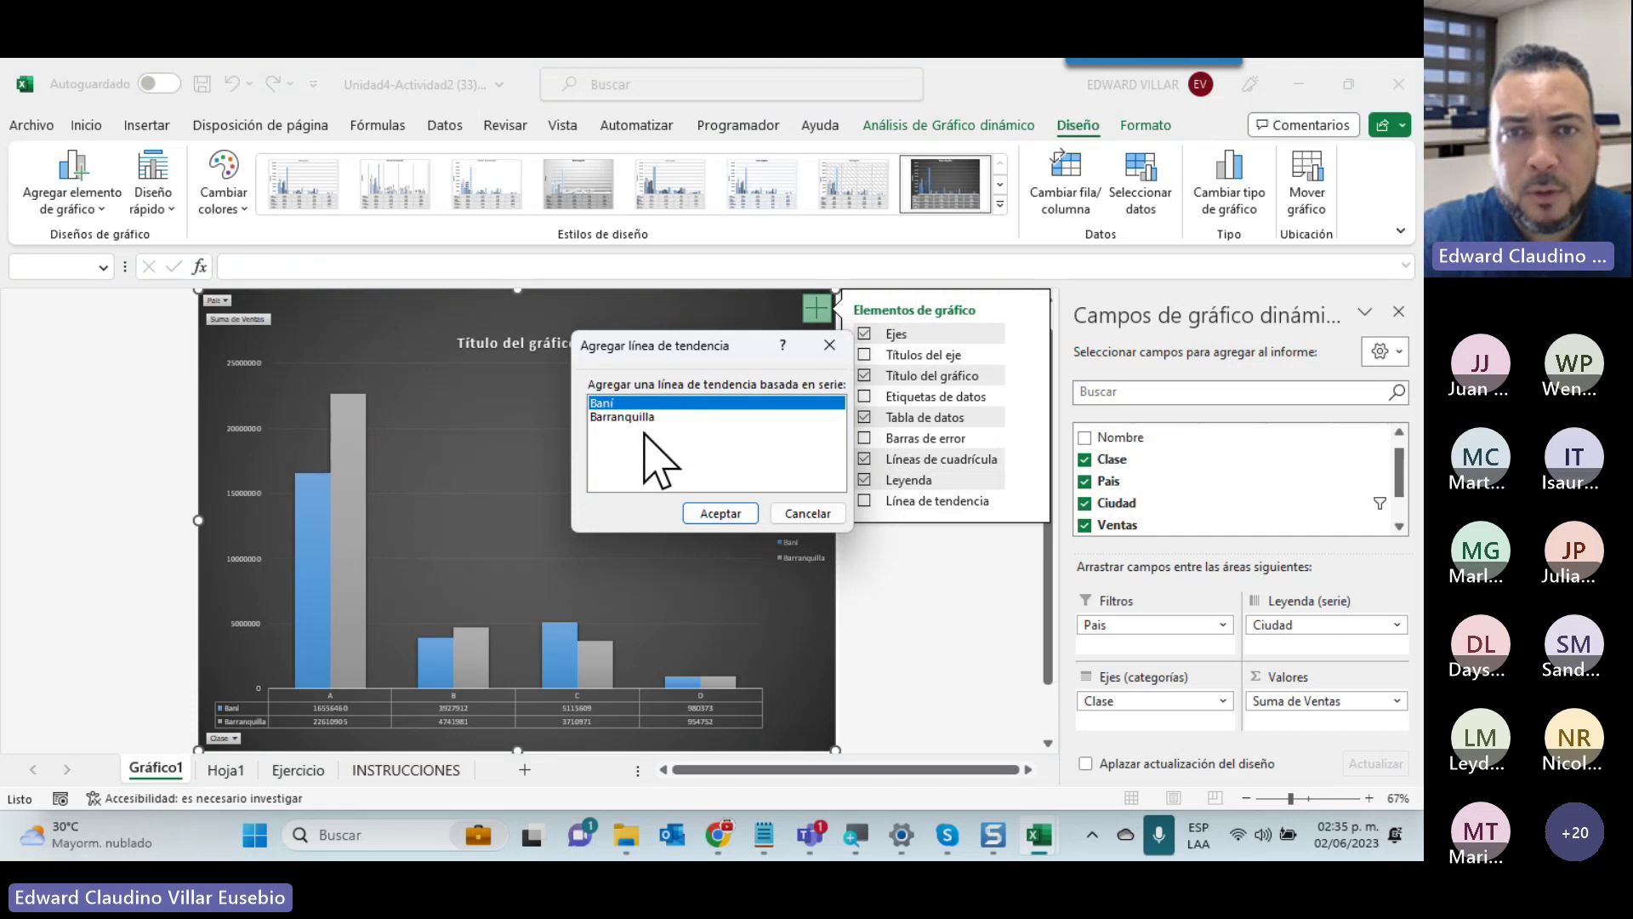
left_click(607, 416)
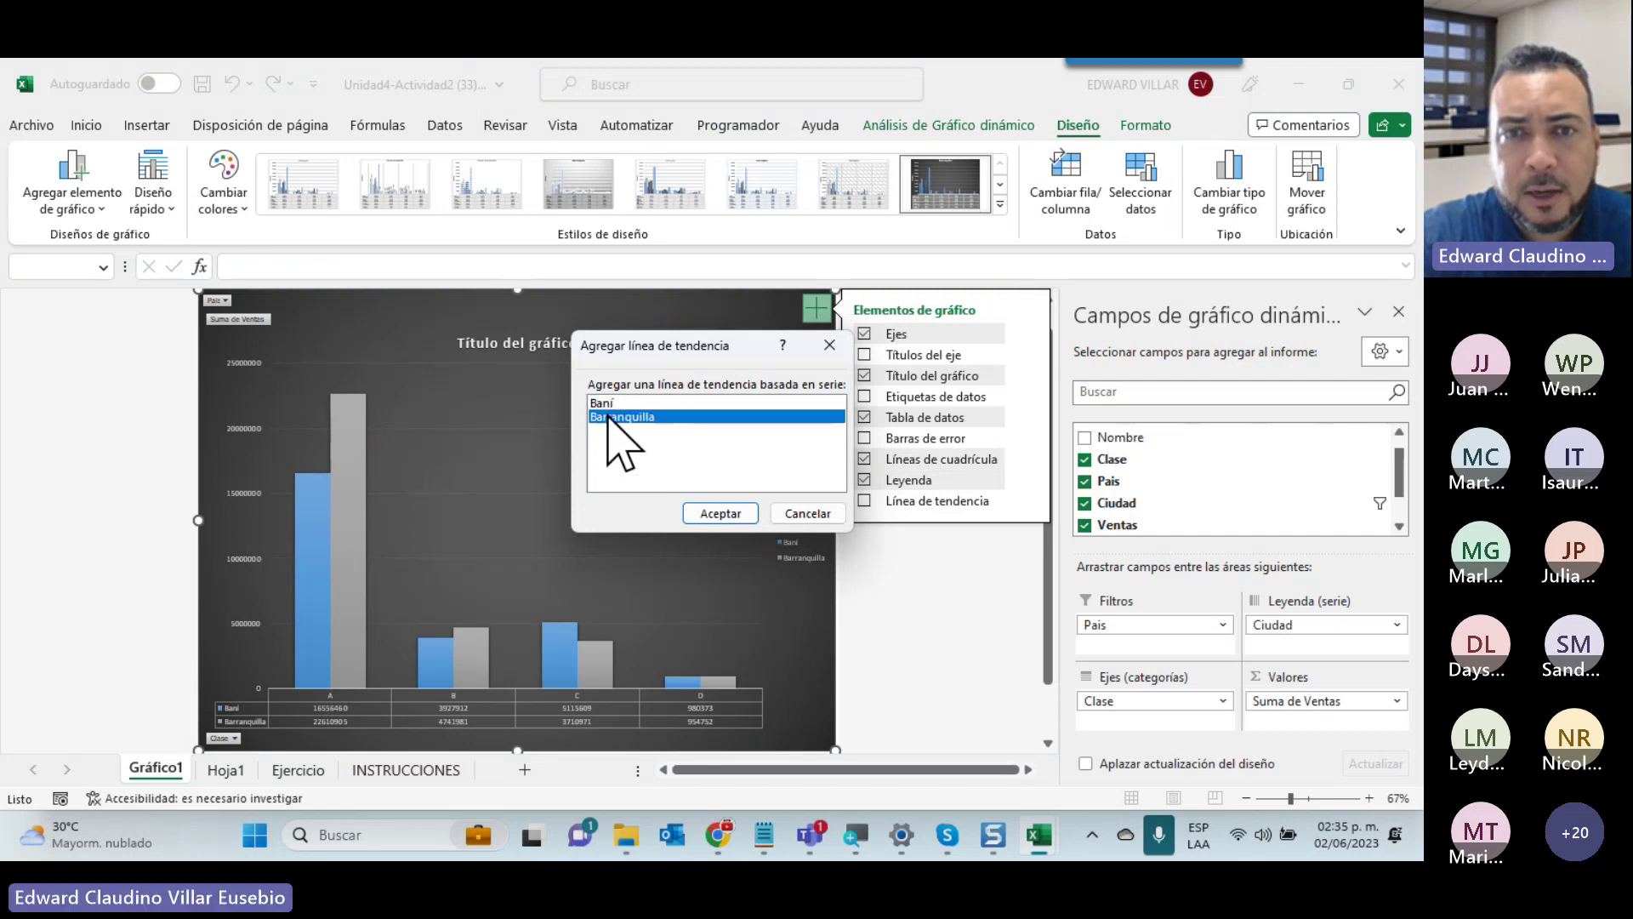
left_click(732, 514)
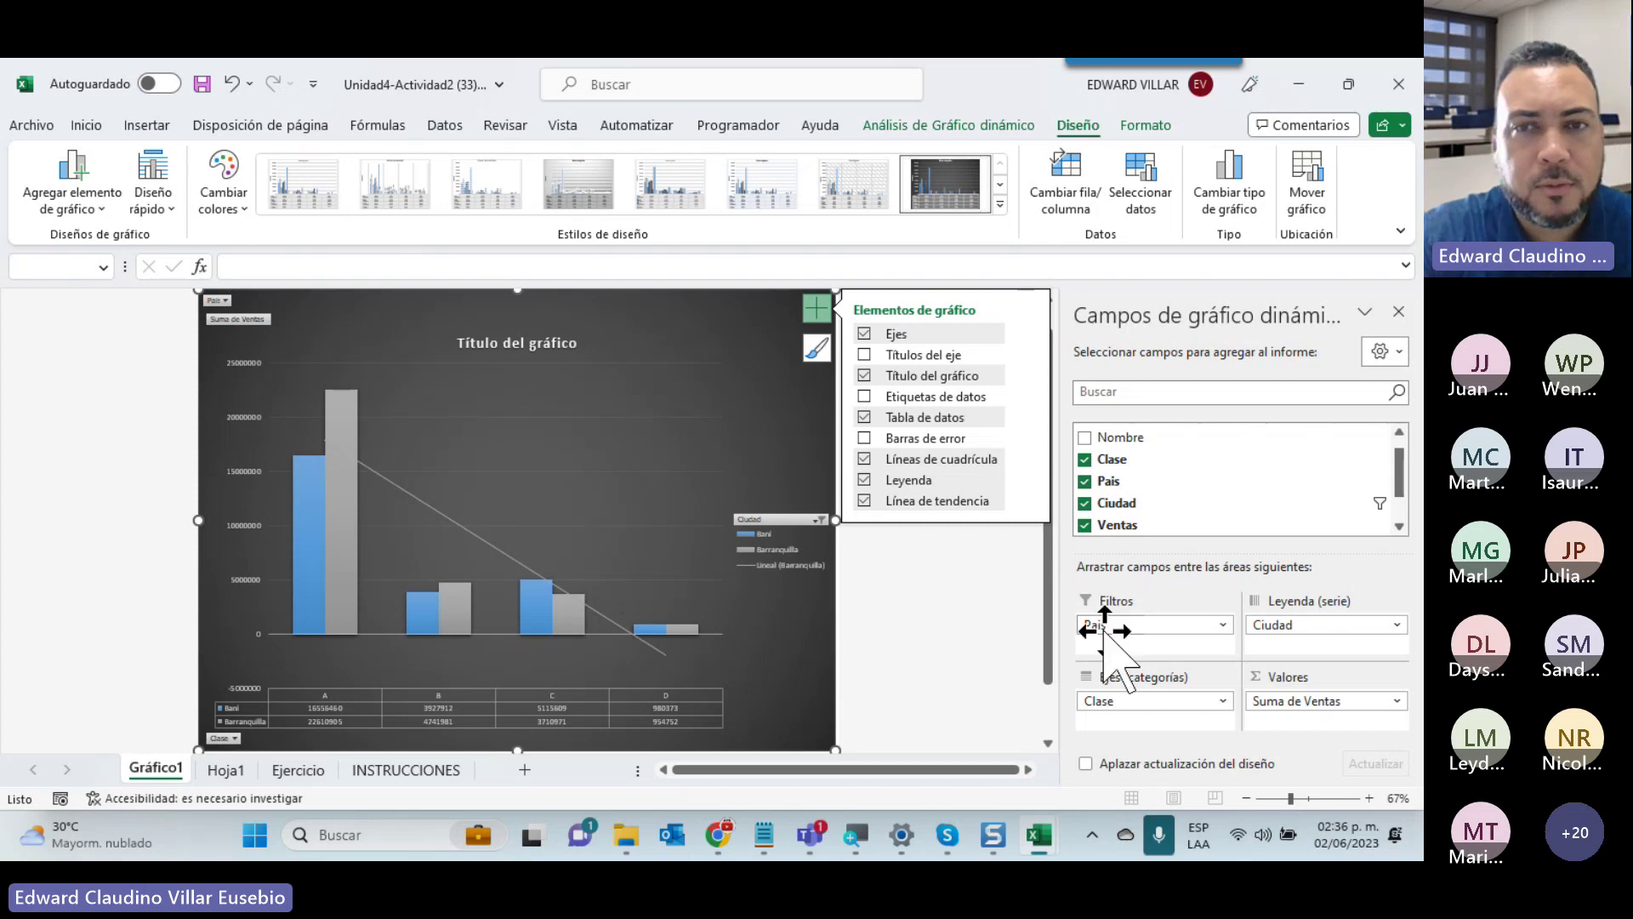
Look over the Ejercicio, Gráfico1 and Hoja1 sheets and minimize the meeting window
left_click(969, 647)
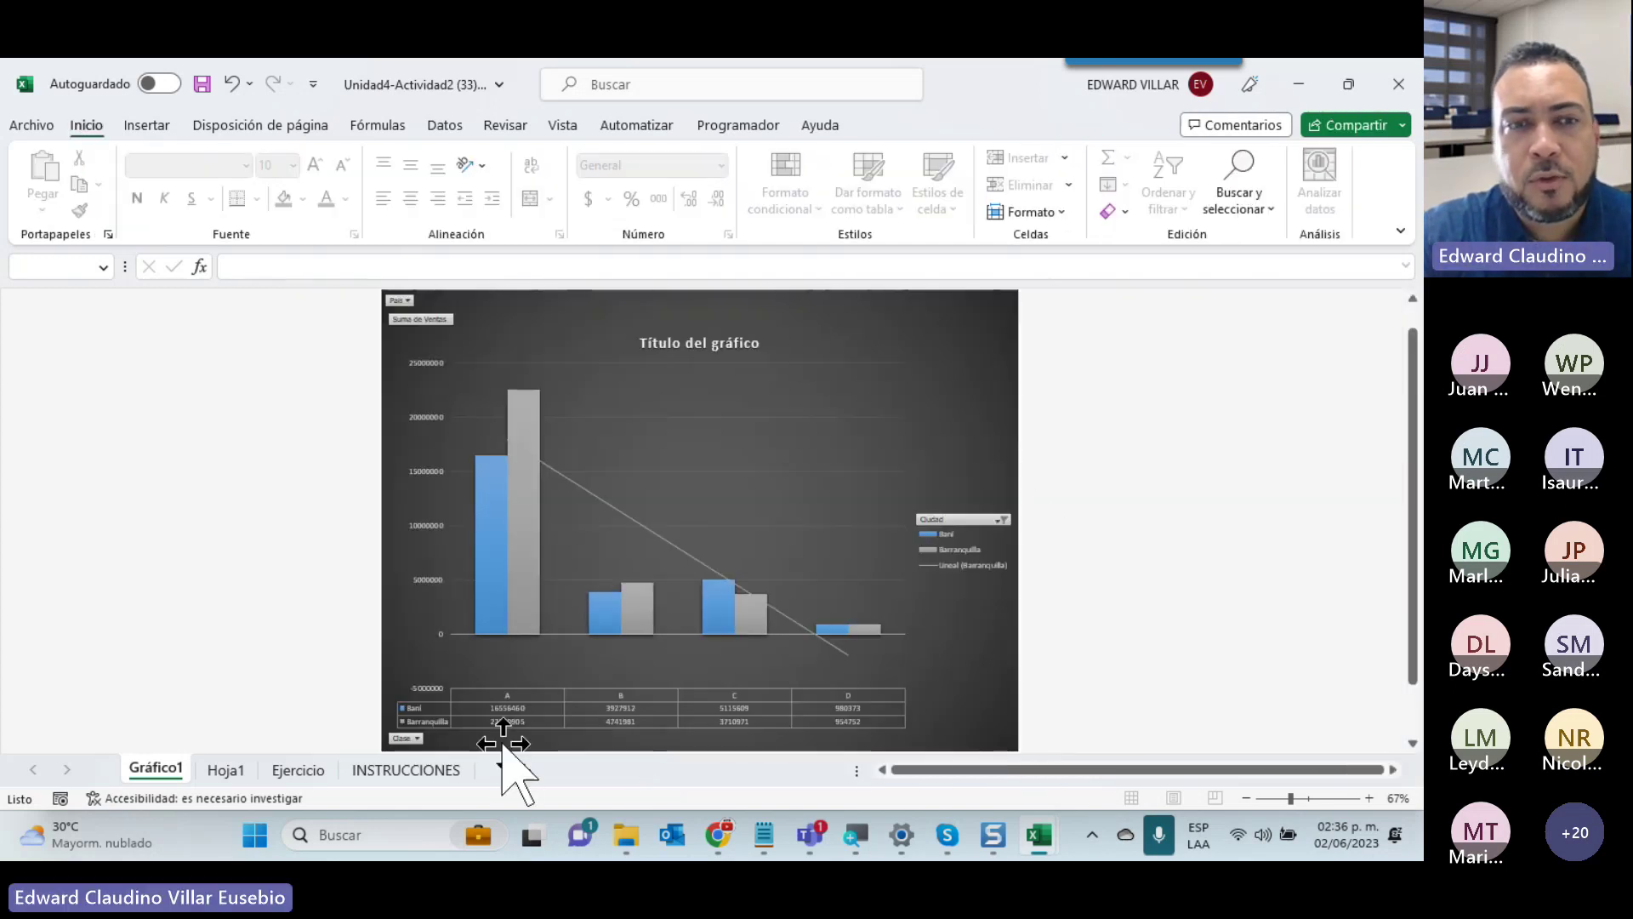
left_click(298, 770)
scroll(367, 594, "up", 3)
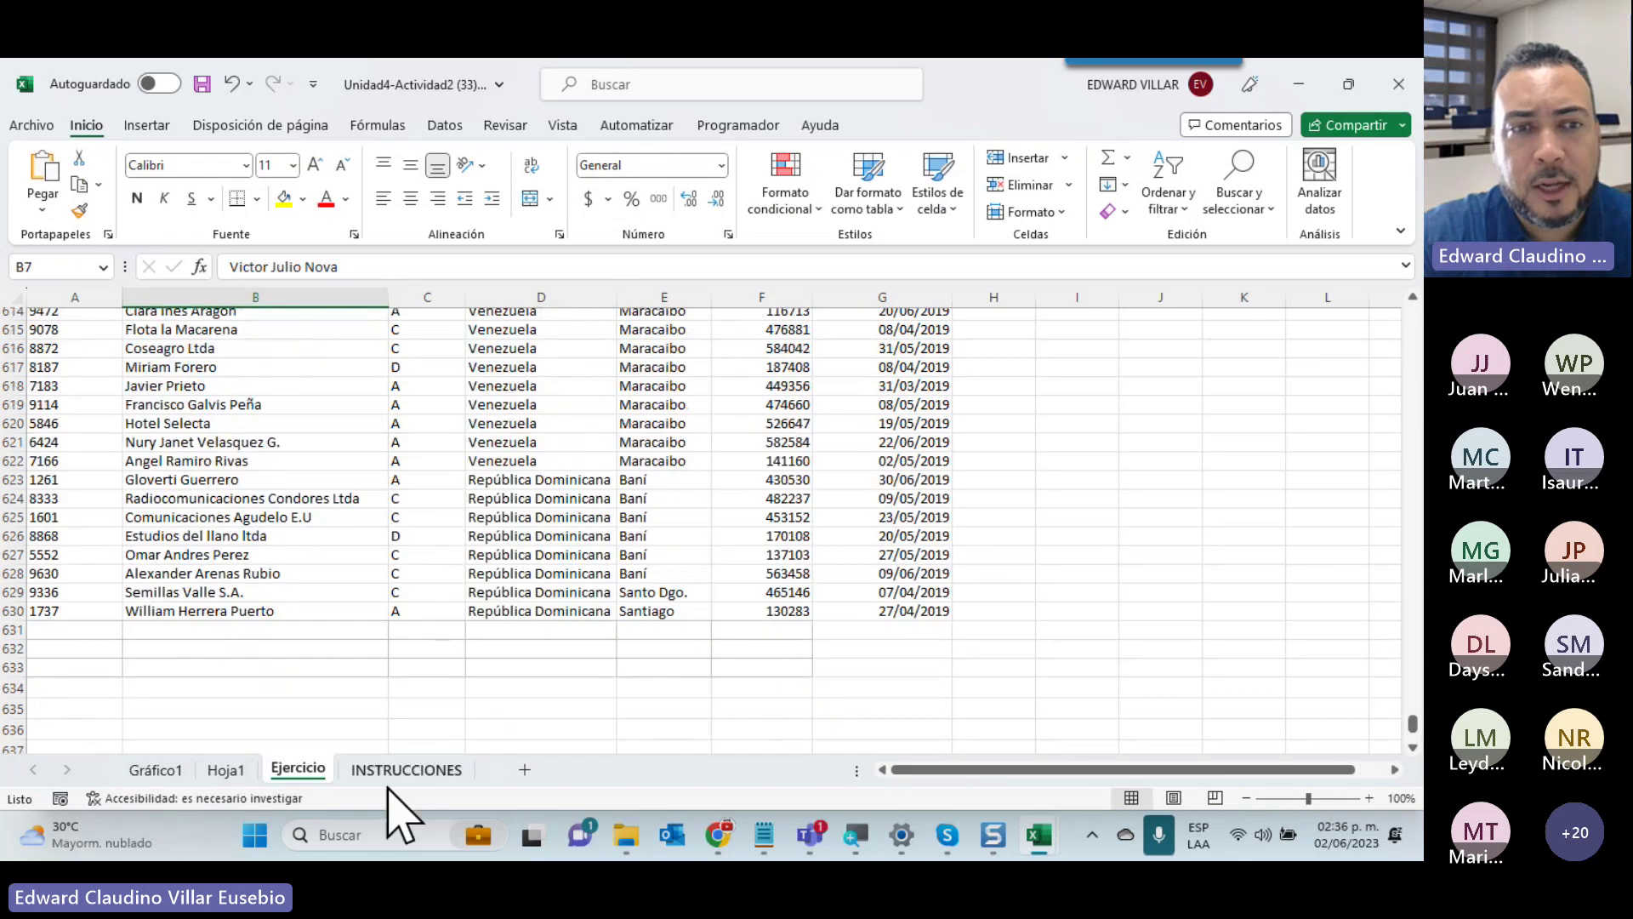
left_click(174, 770)
left_click(226, 770)
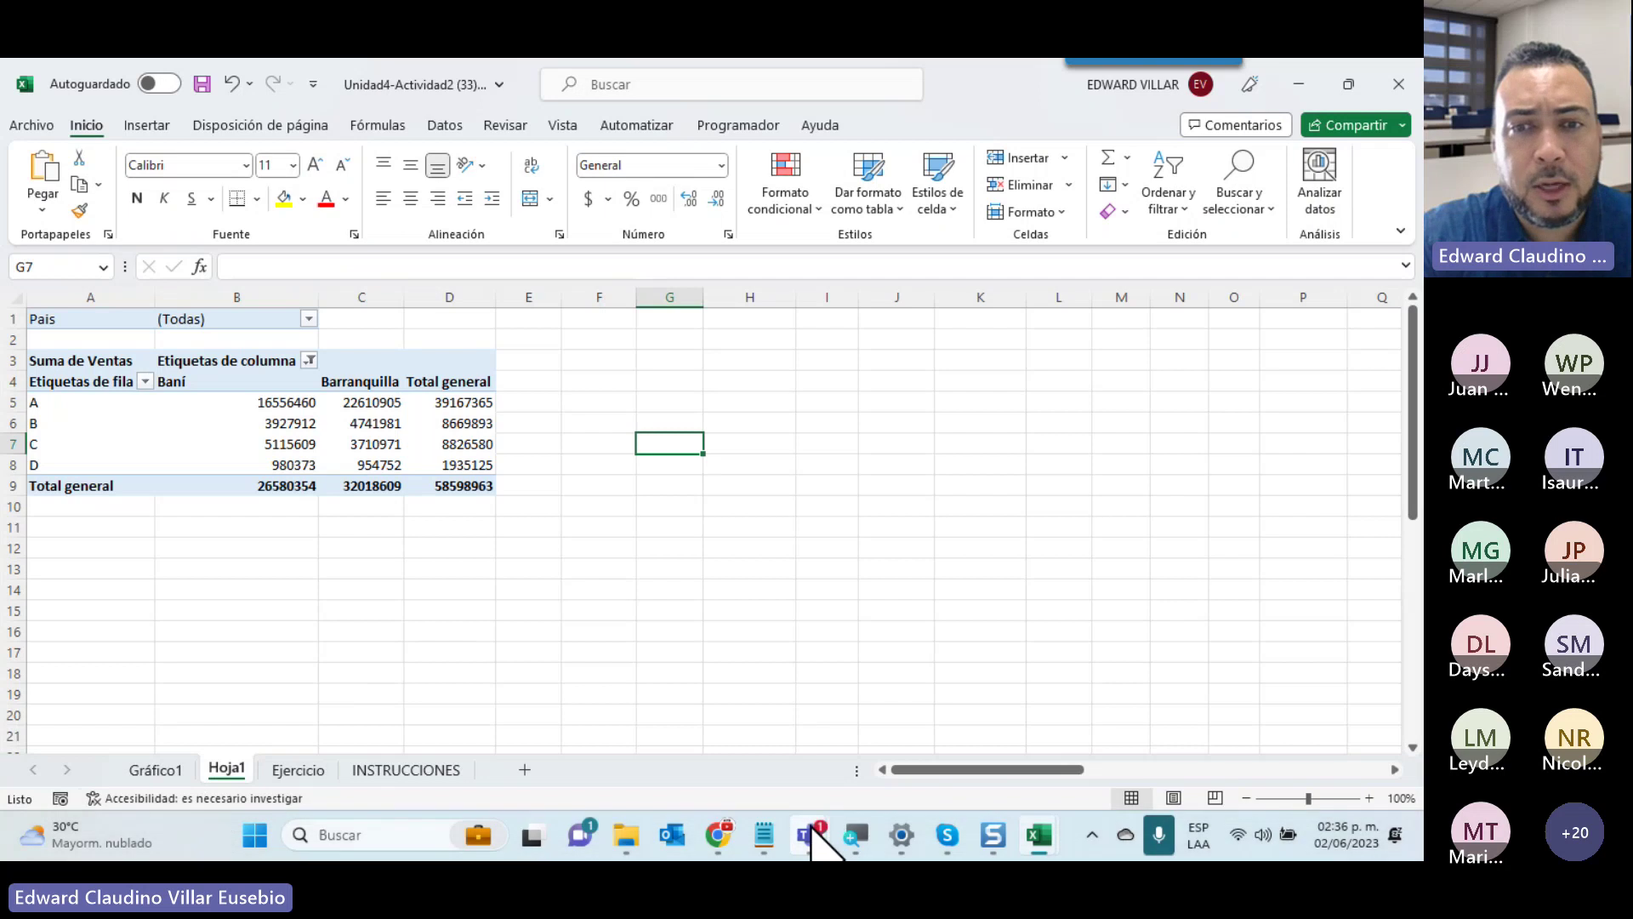
mouse_move(810, 835)
left_click(832, 667)
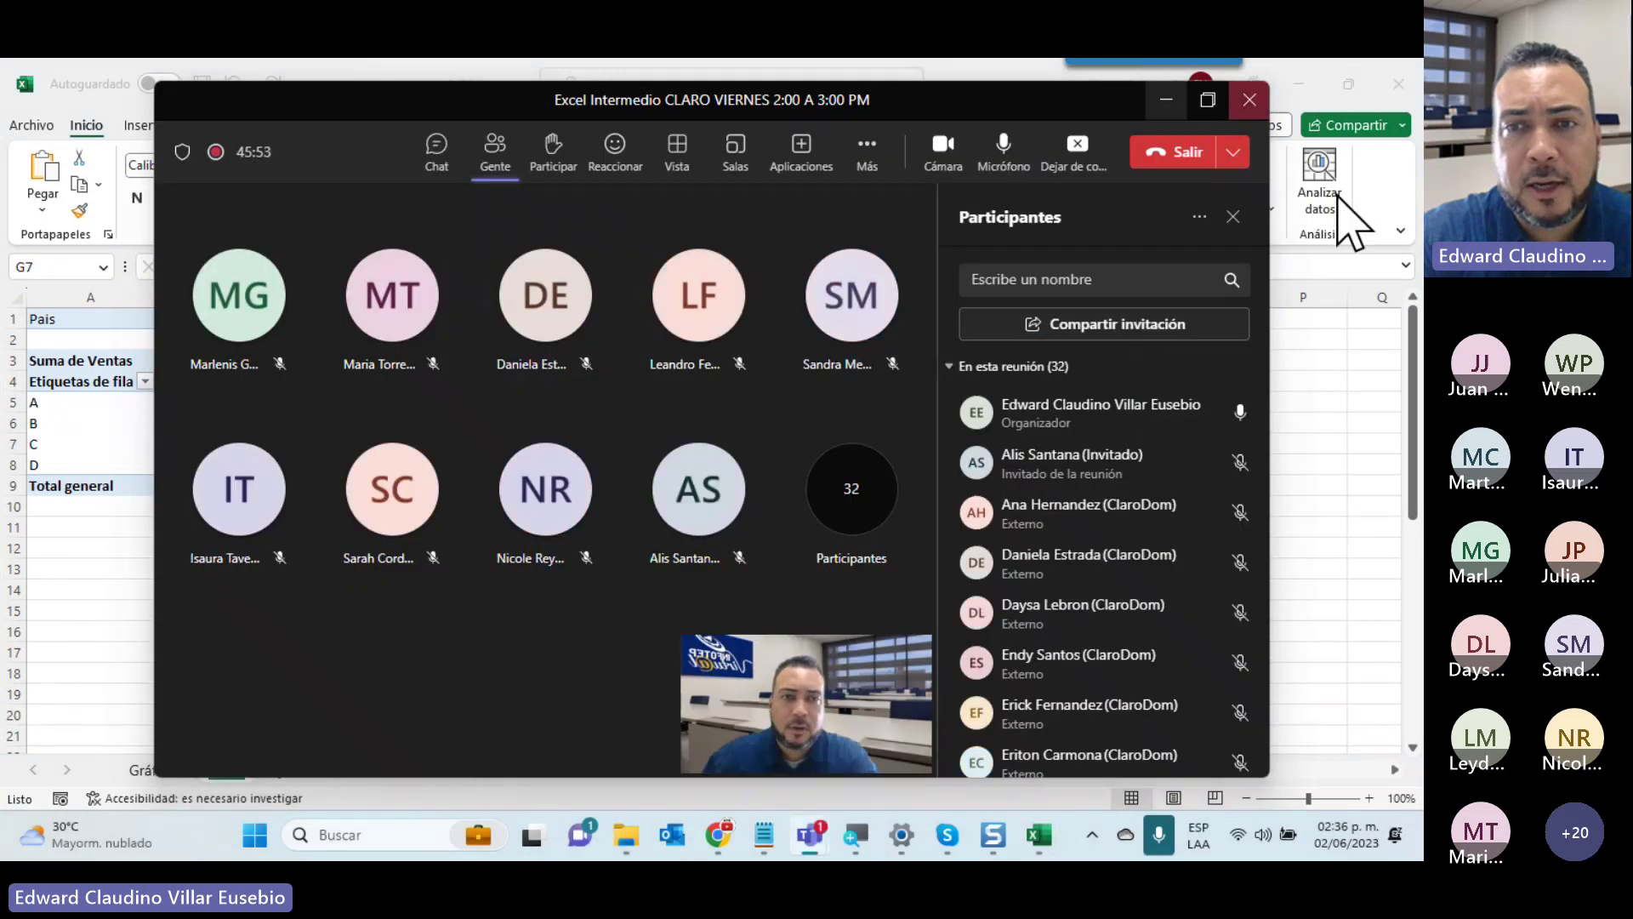
left_click(1165, 104)
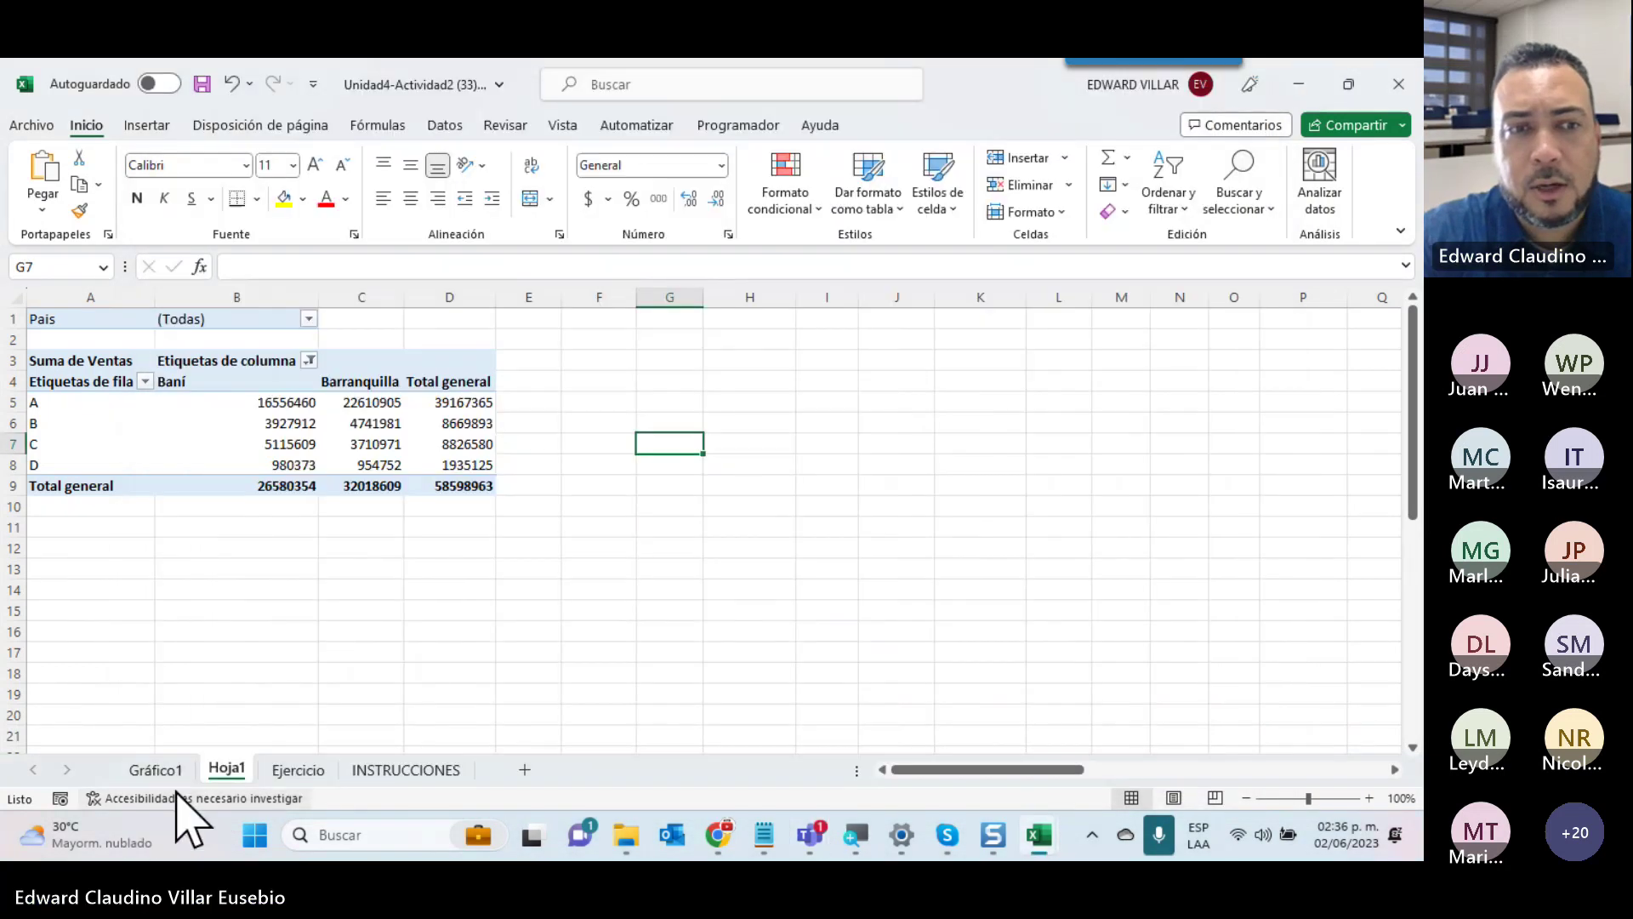
left_click(166, 769)
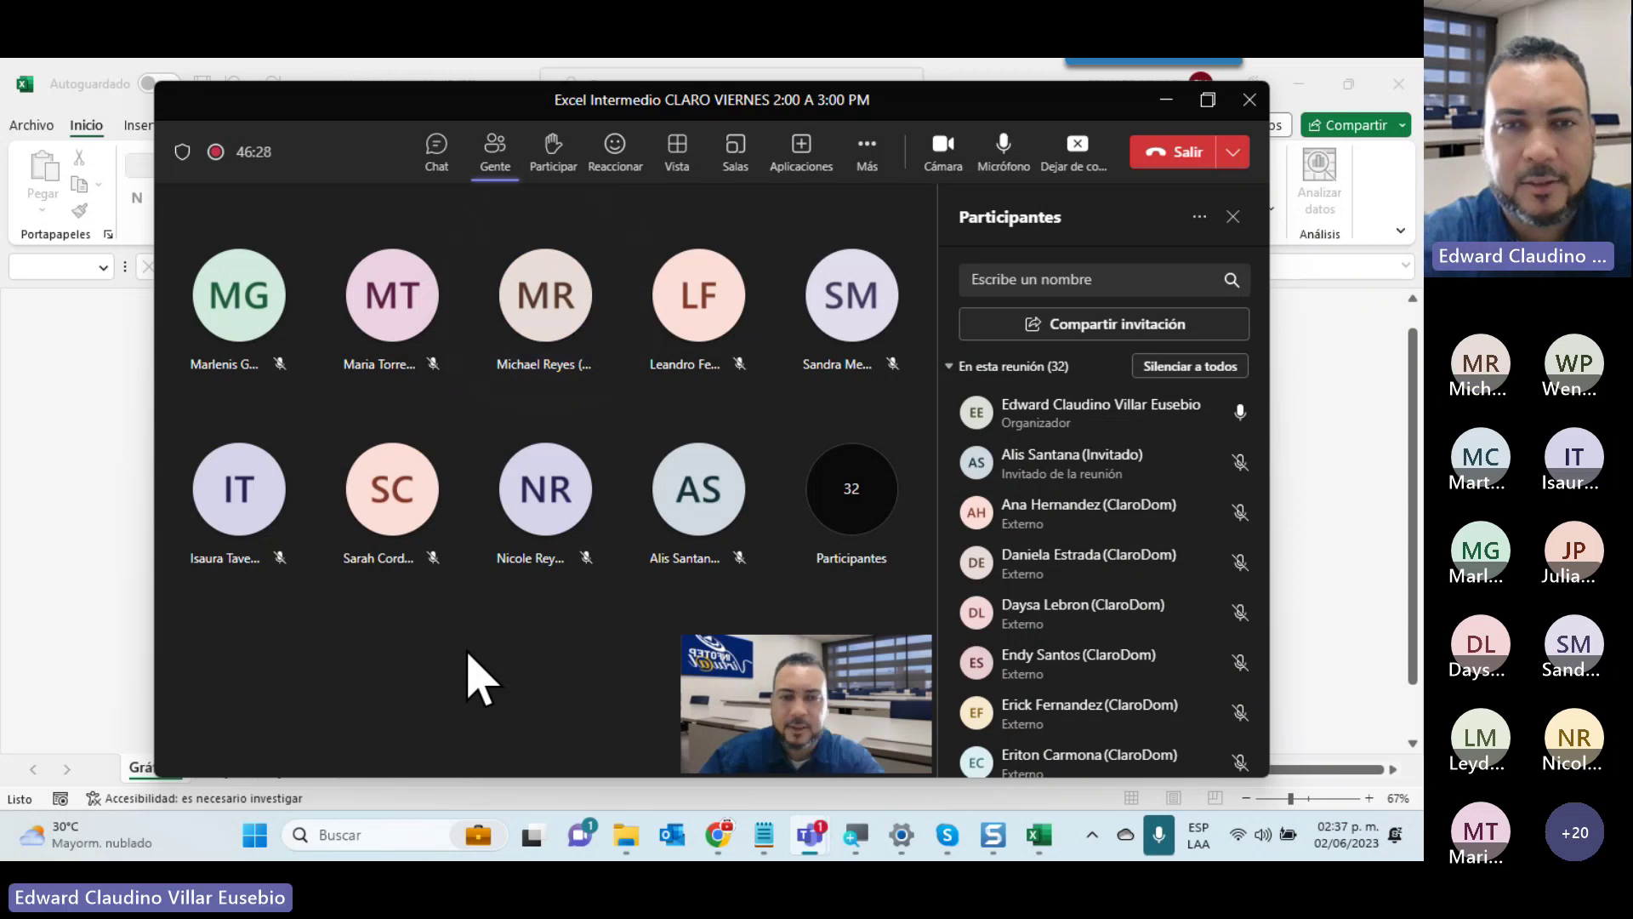
left_click(1166, 102)
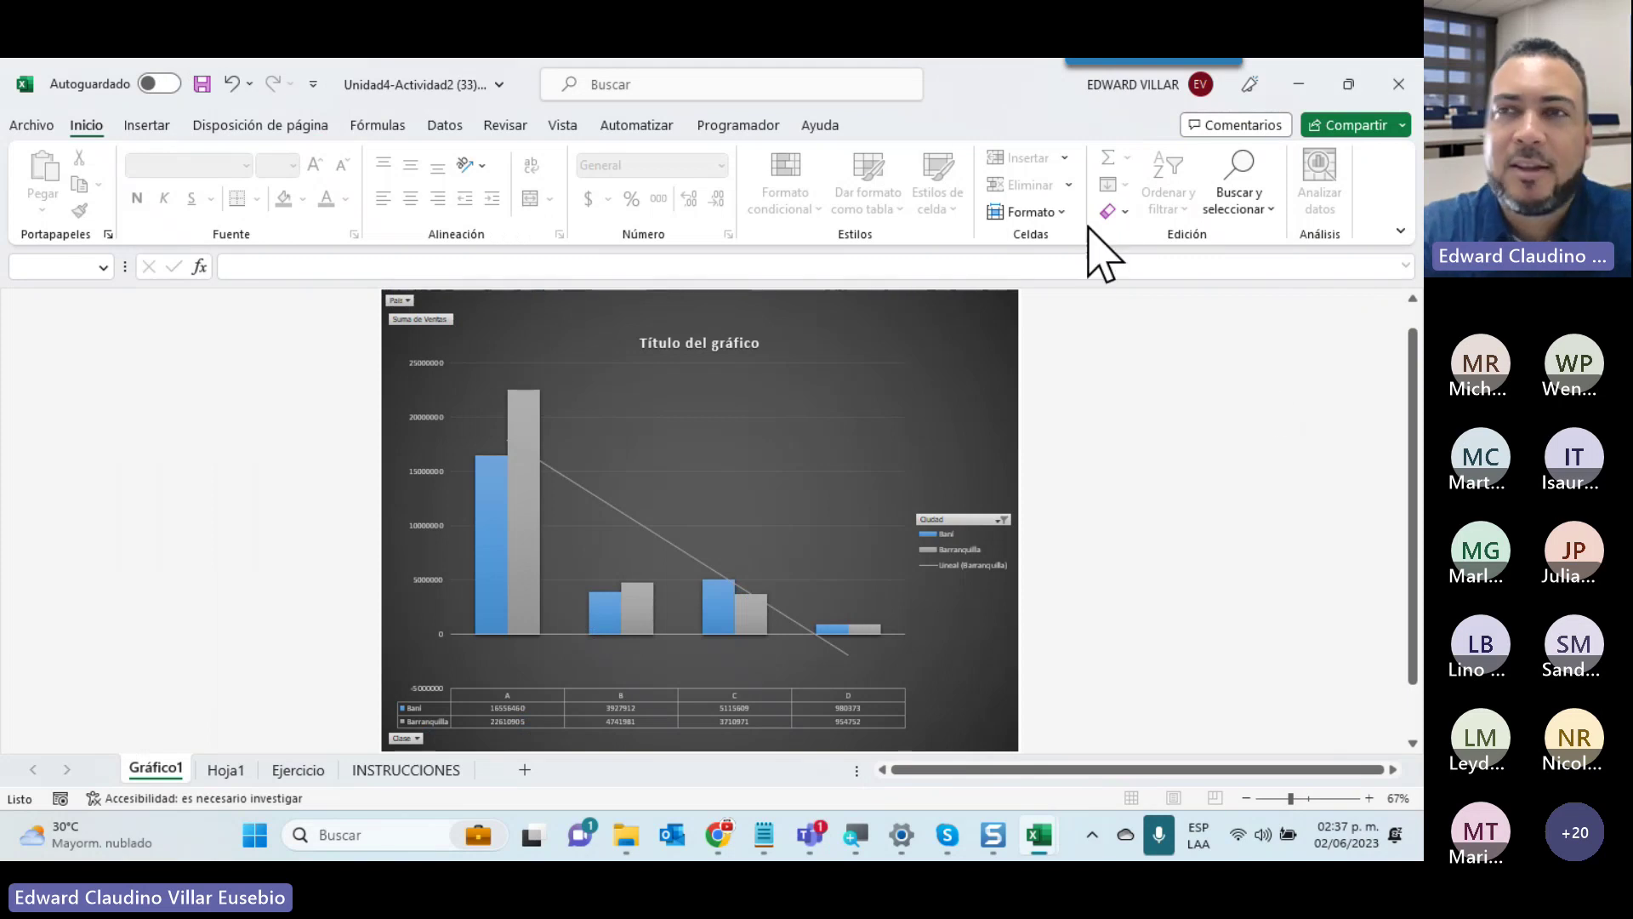
Close the chart and pivot table workbooks without saving changes
left_click(1408, 103)
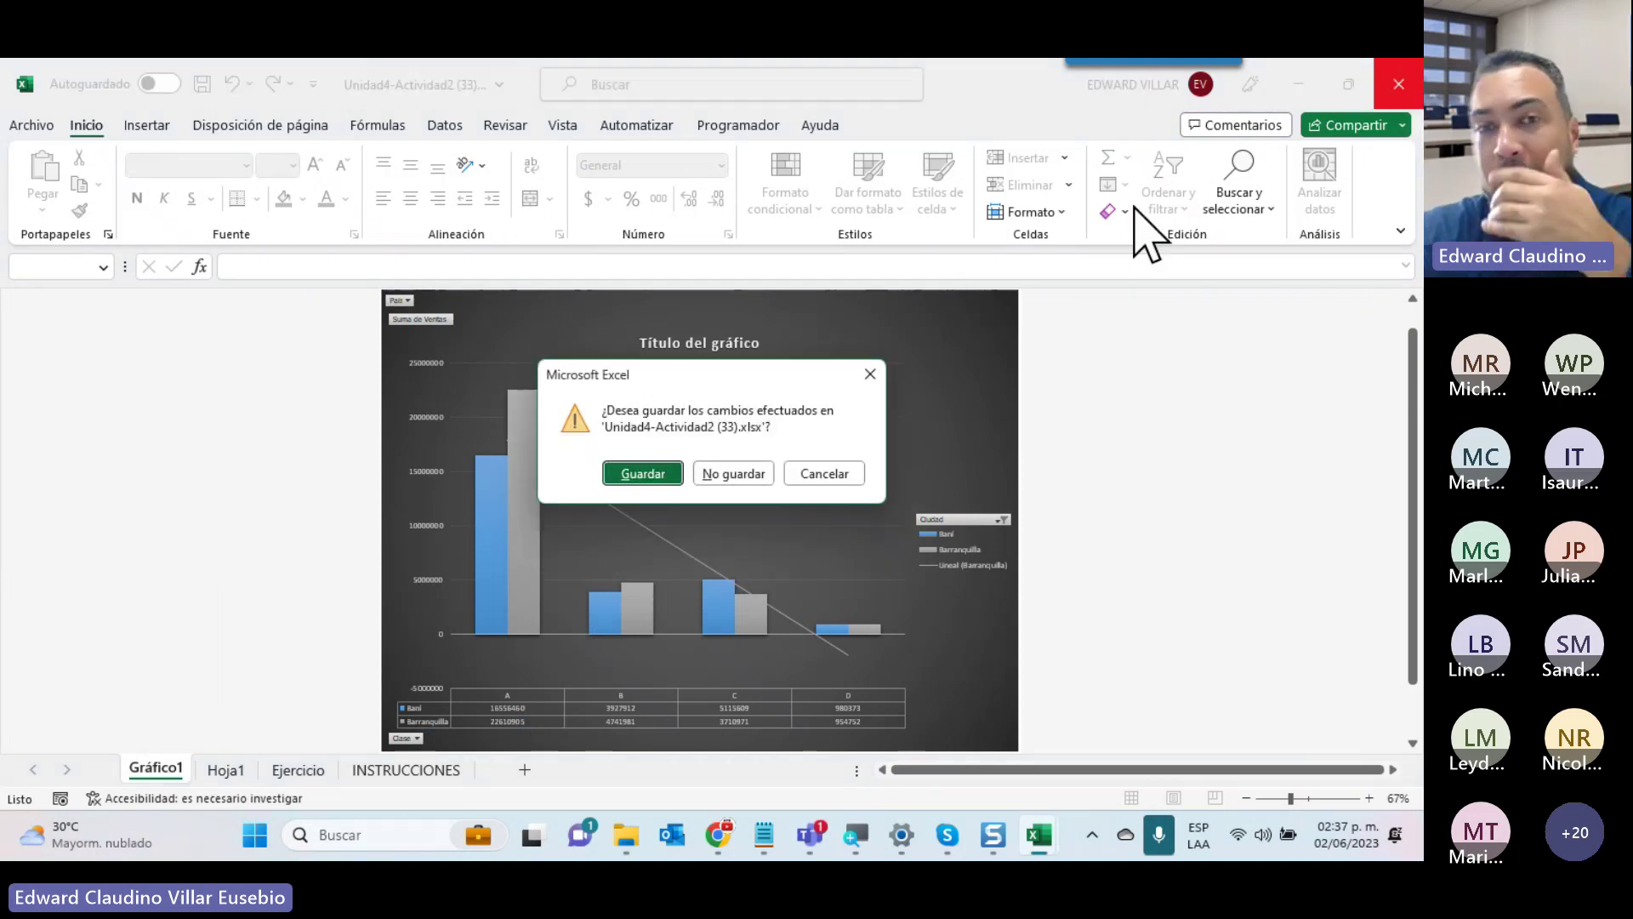
left_click(733, 473)
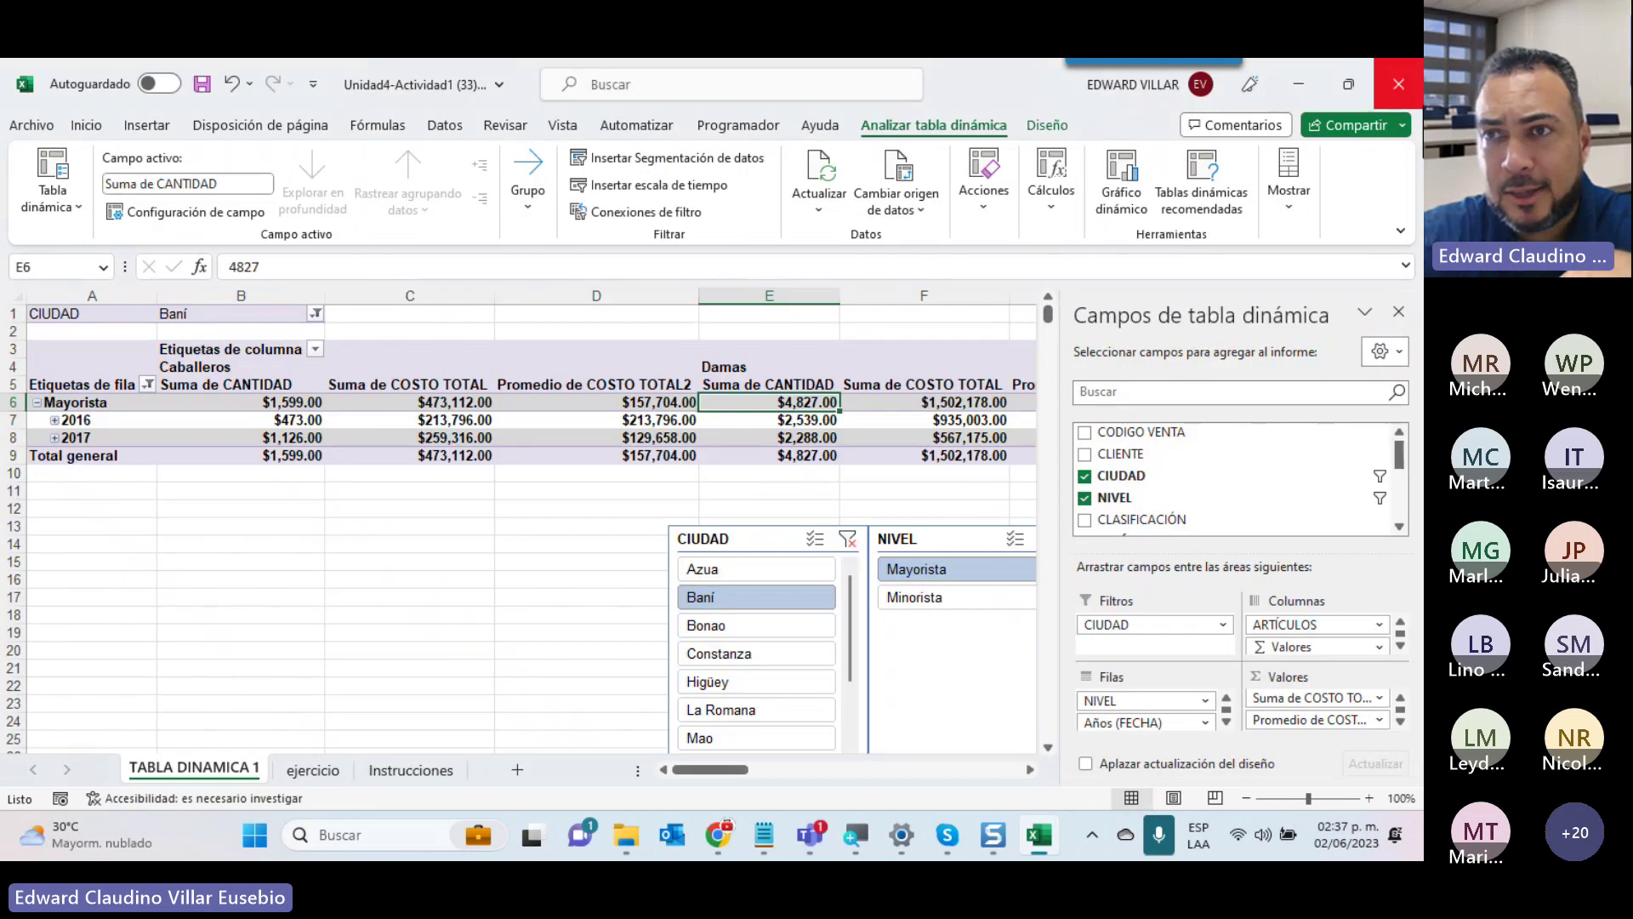
left_click(1408, 105)
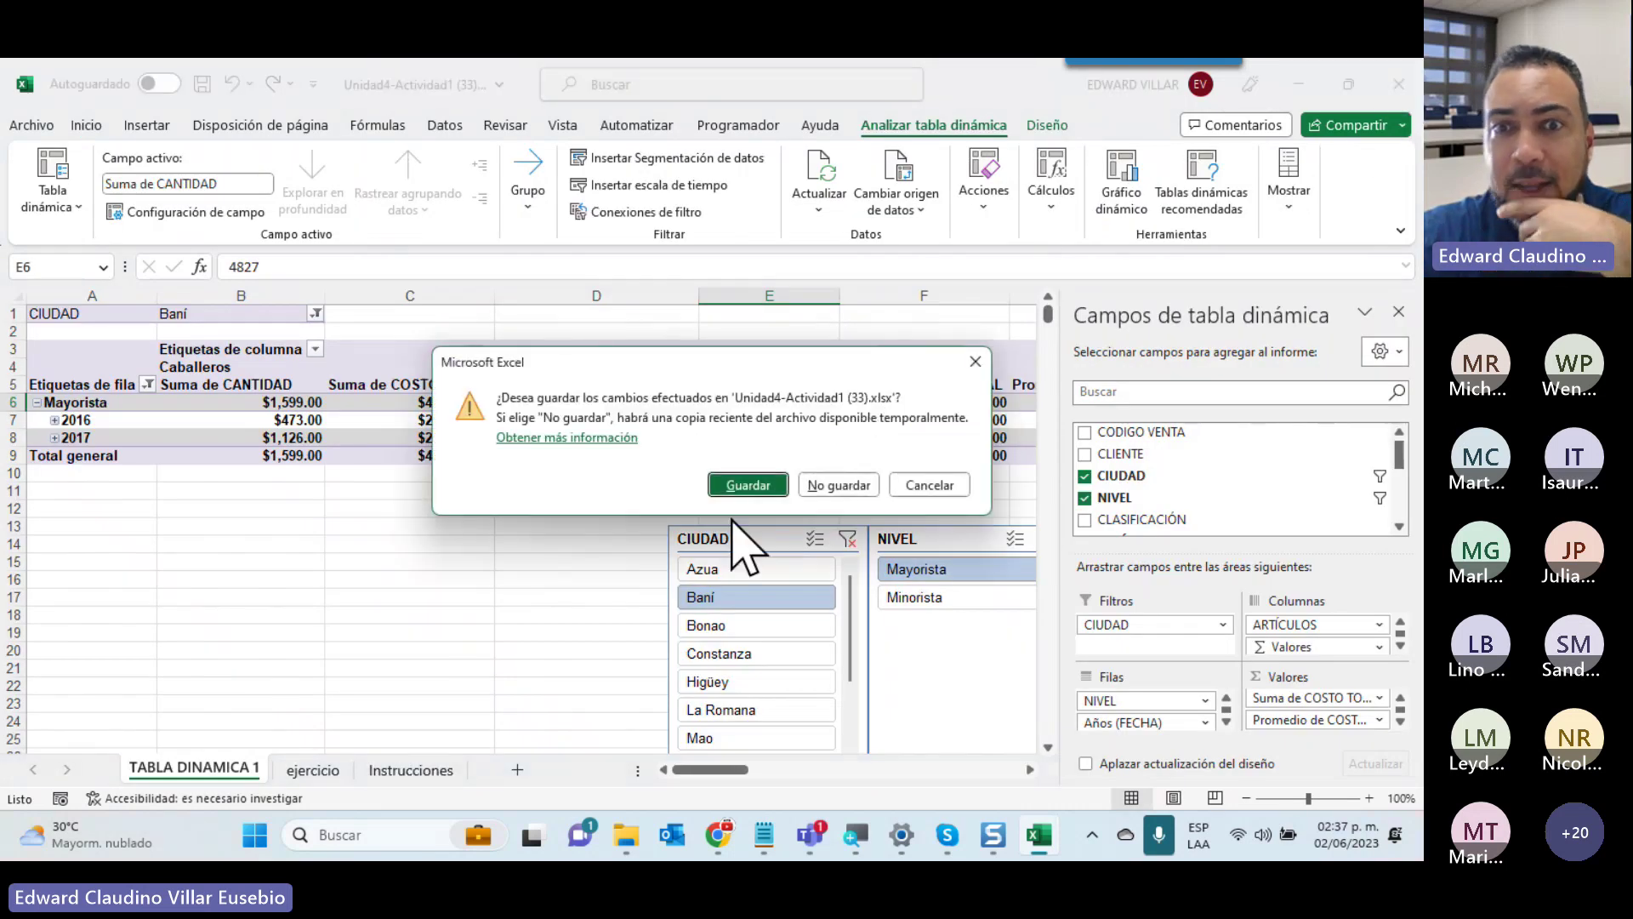
left_click(829, 482)
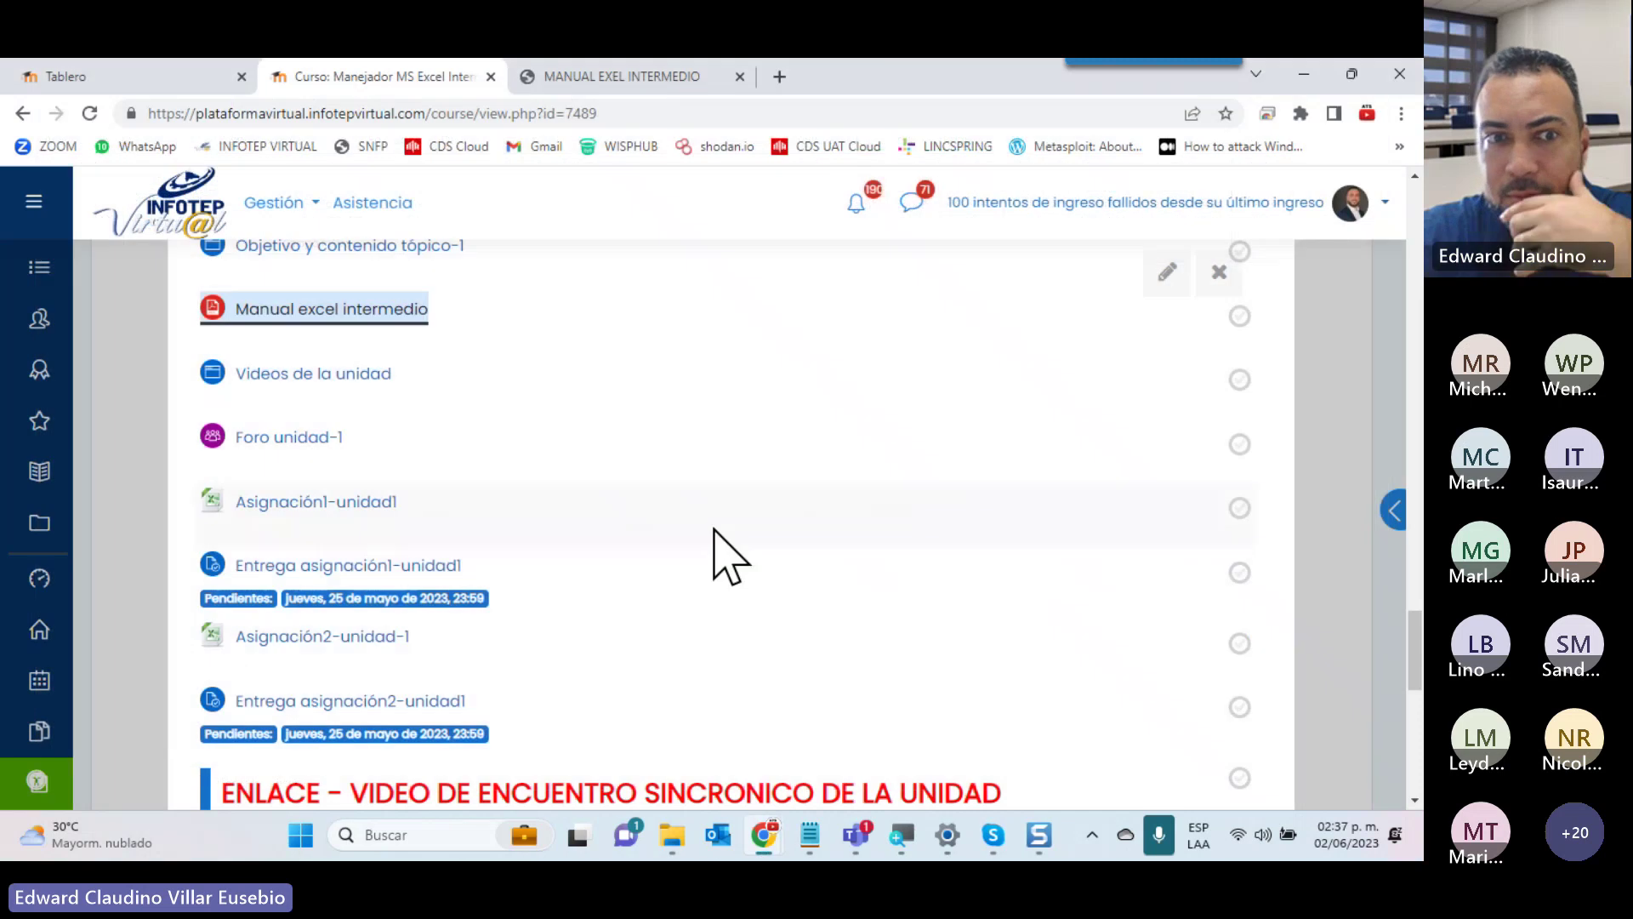
Go to the 29 de Mayo - 04 de Junio section and open Manual unidad 5 in a new tab
scroll(718, 554, "down", 2)
scroll(686, 565, "down", 3)
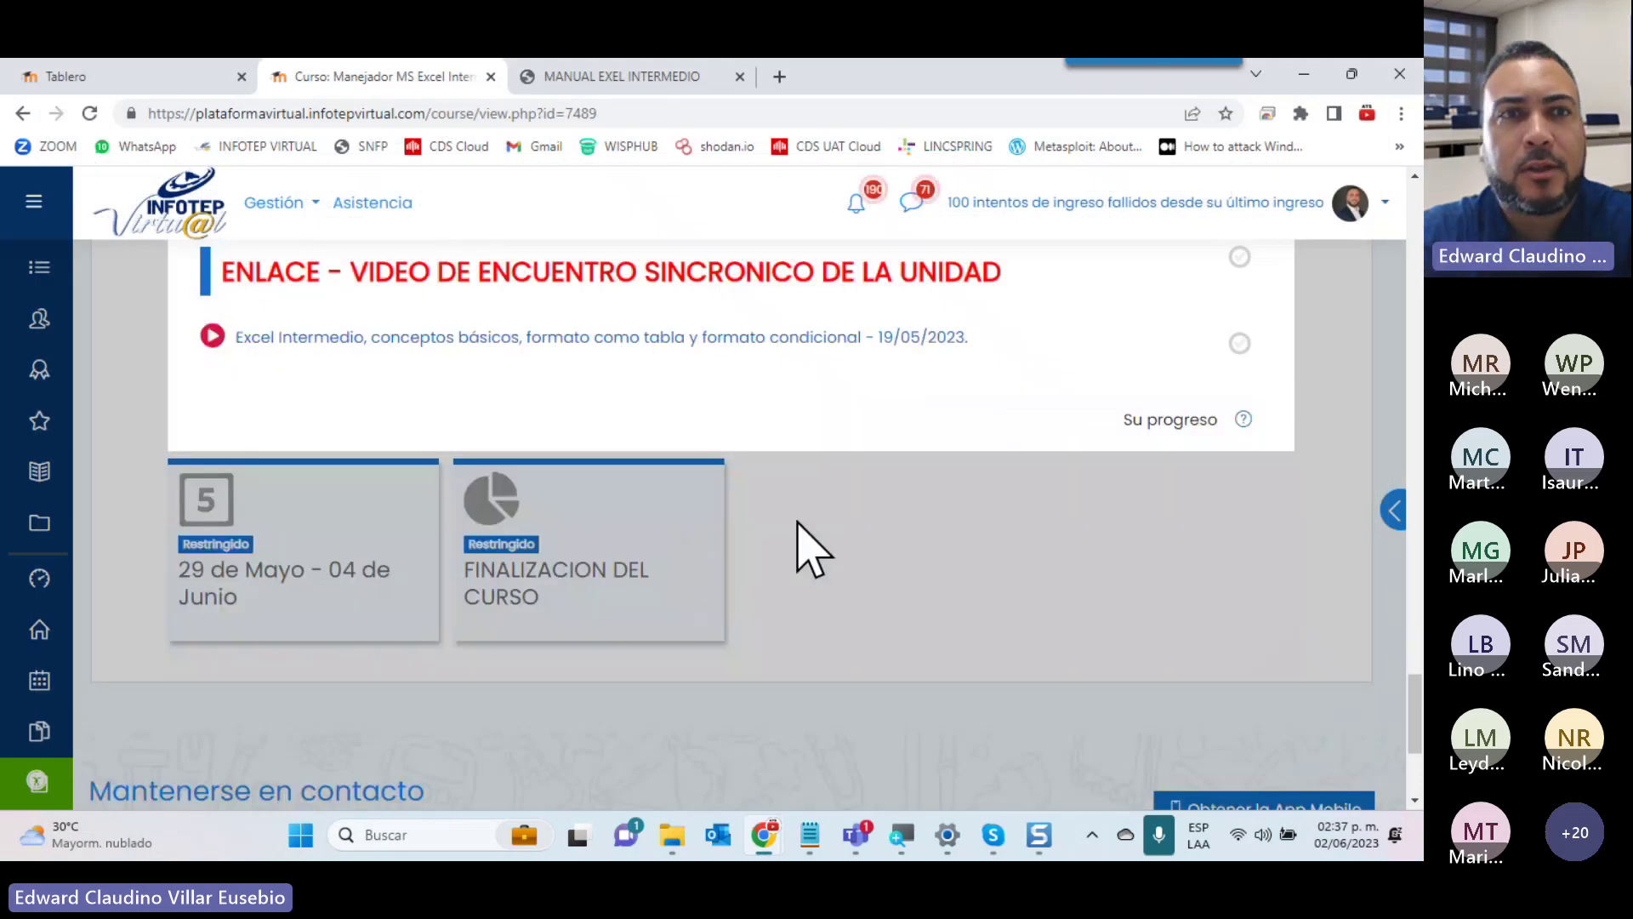
scroll(783, 519, "up", 2)
left_click(230, 777)
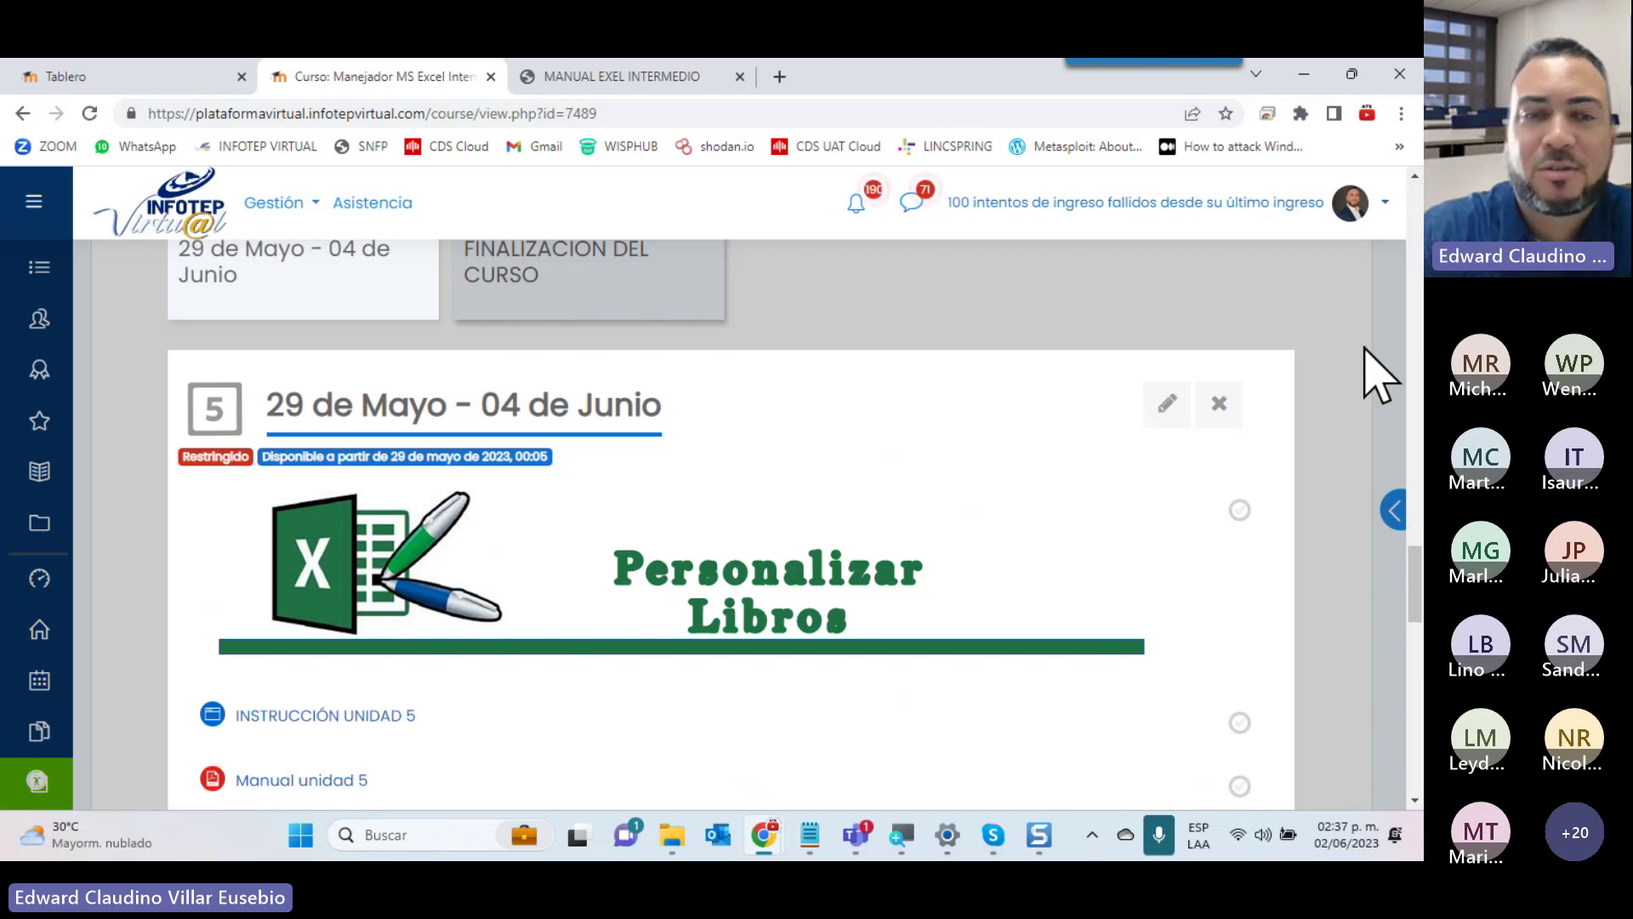
scroll(757, 547, "down", 3)
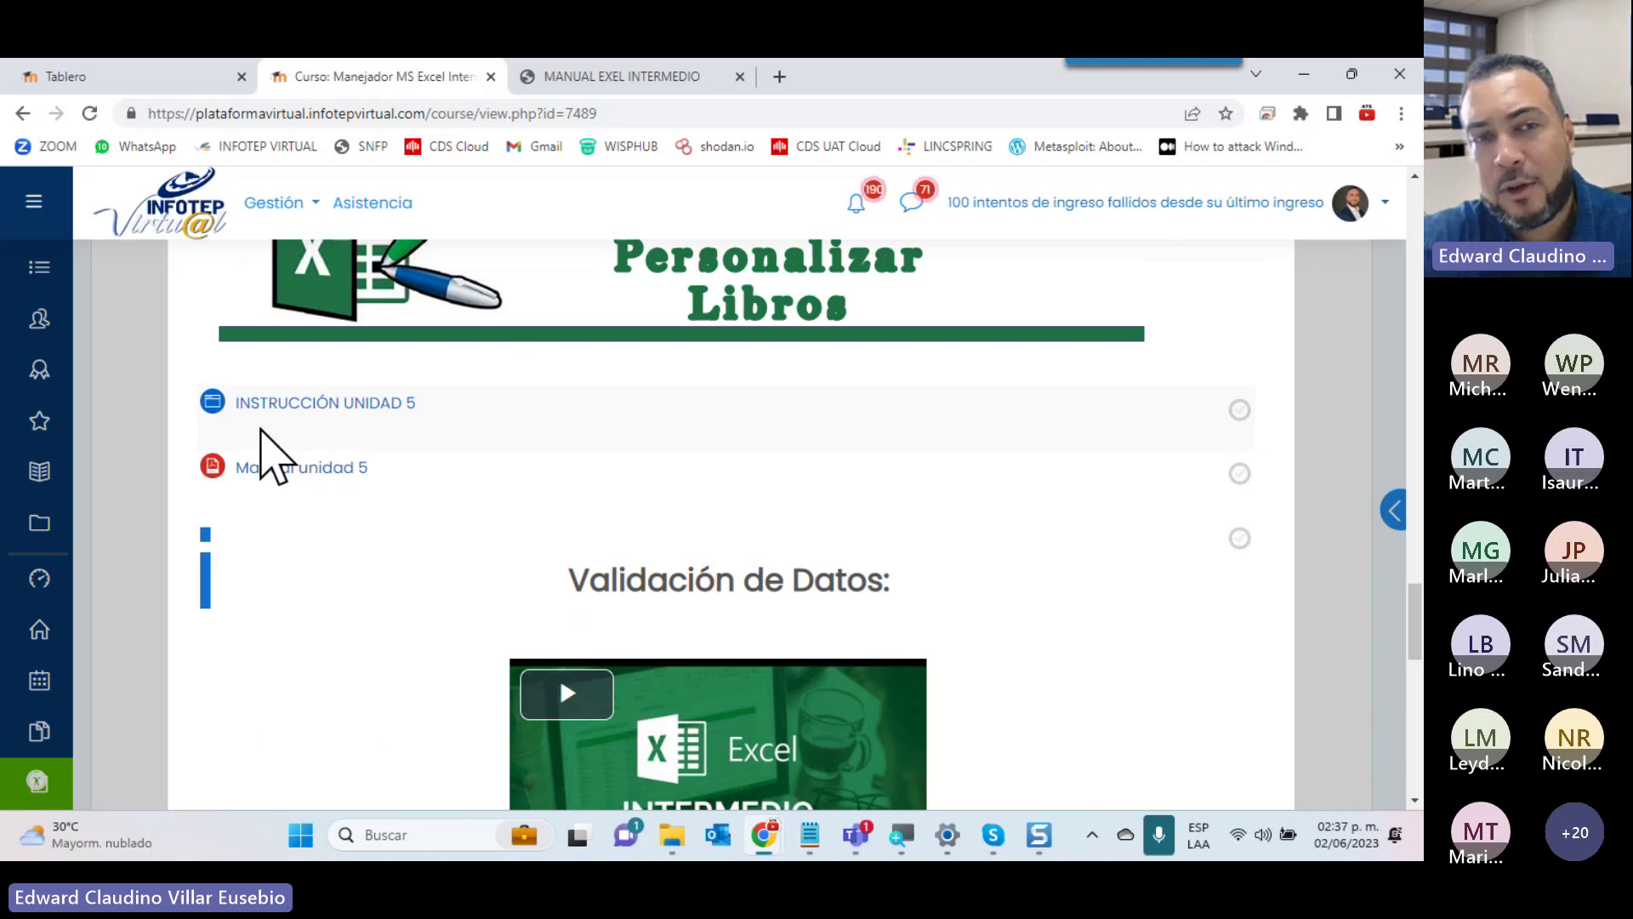
right_click(273, 467)
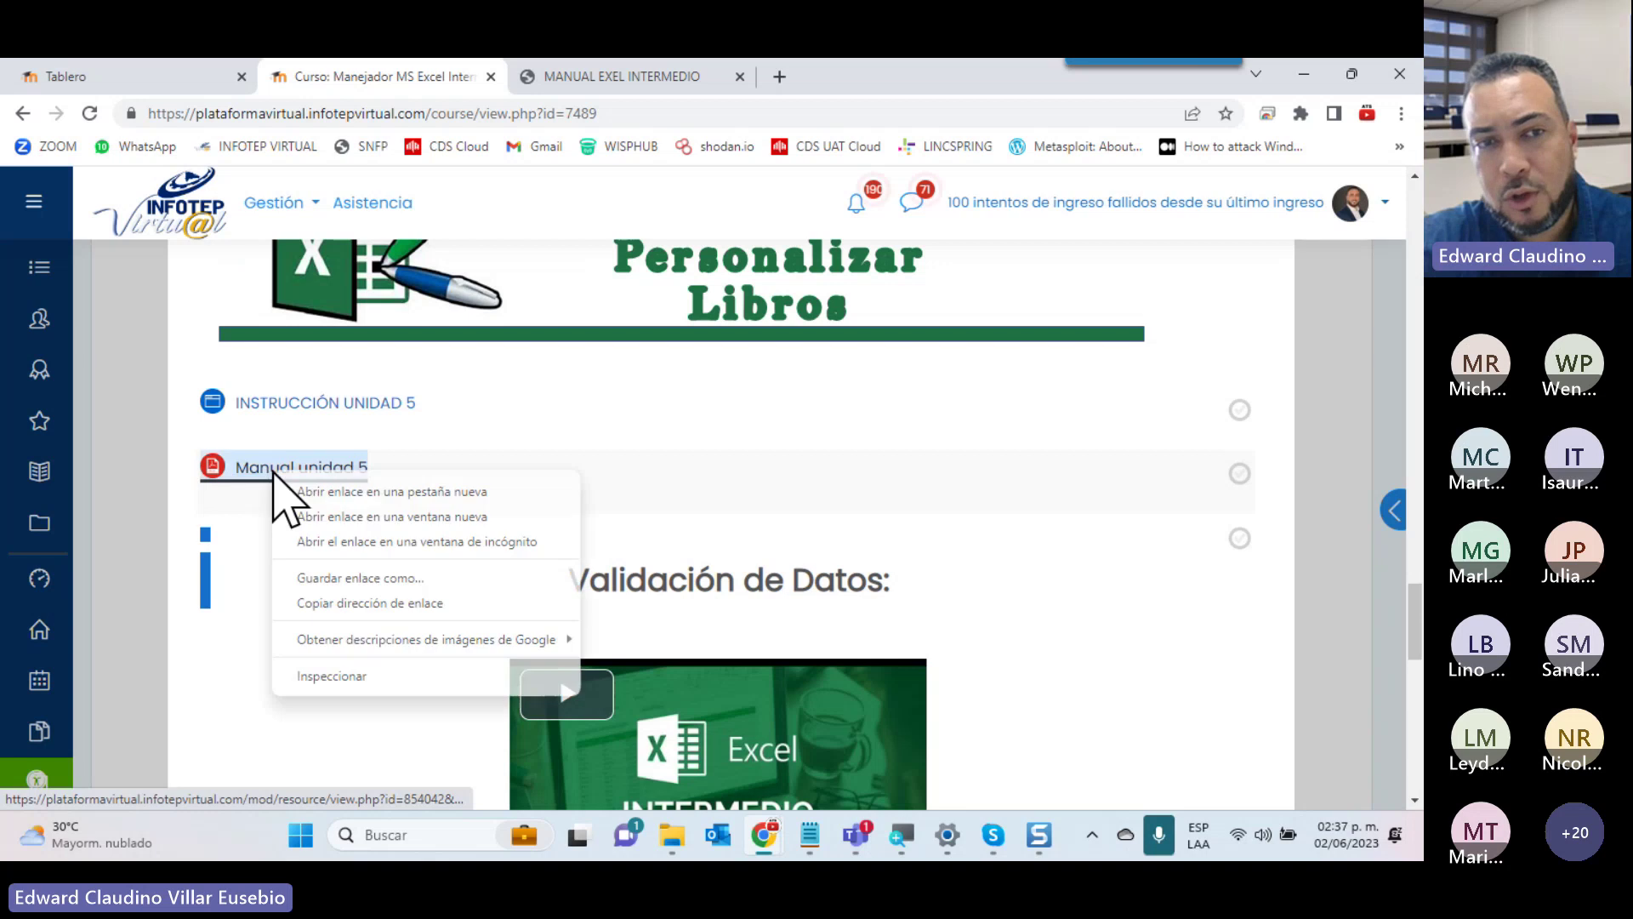
left_click(340, 491)
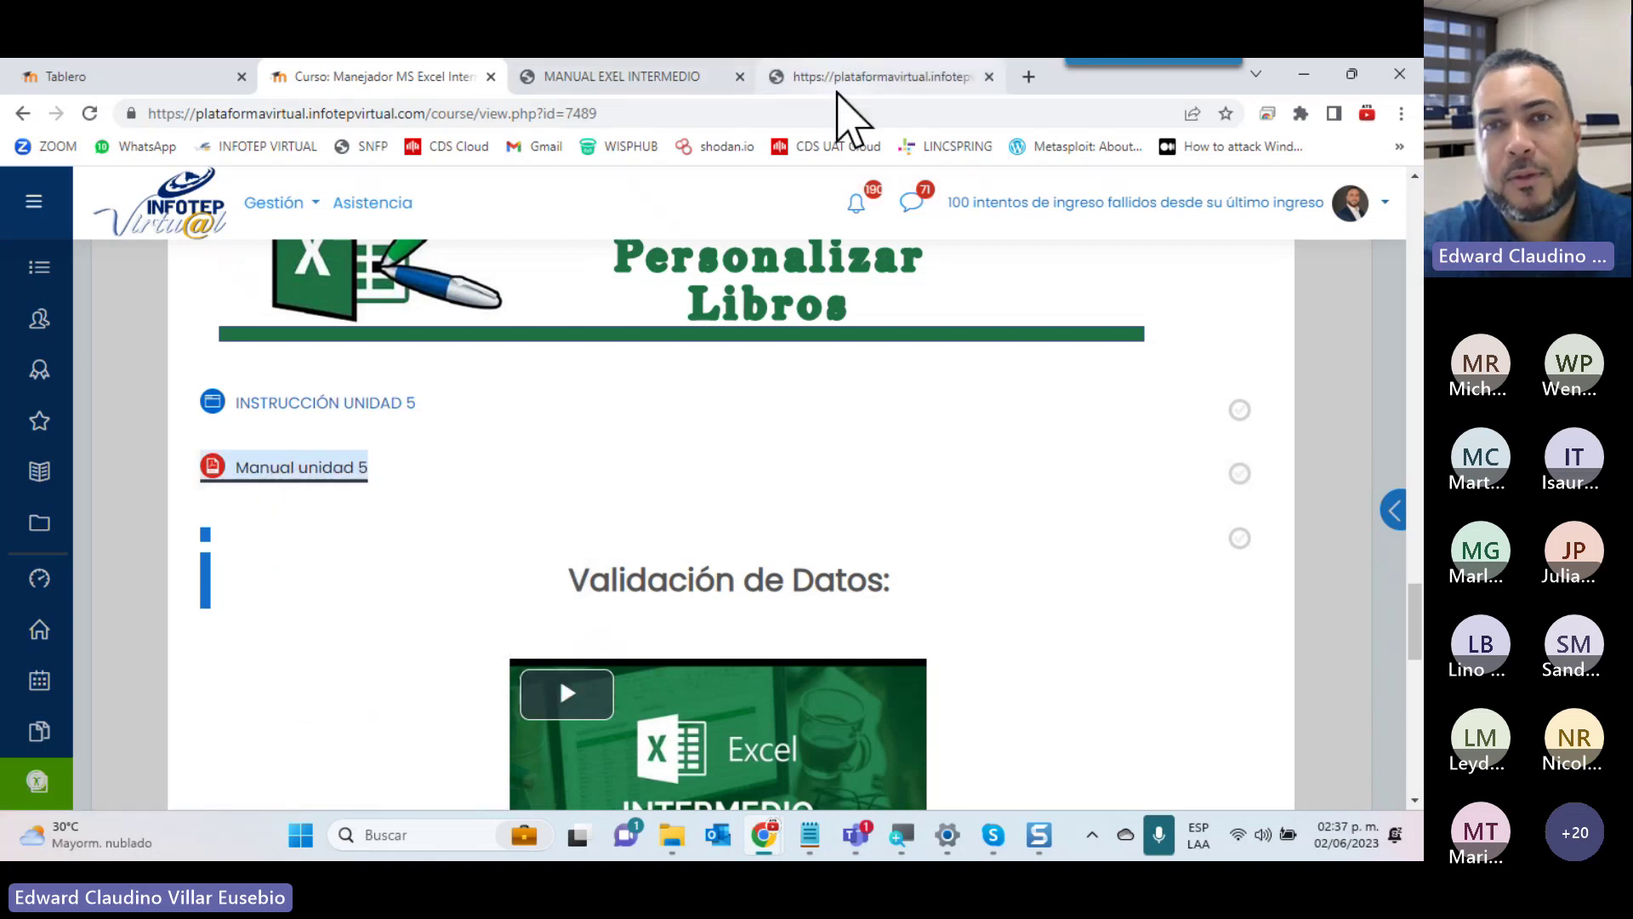
Skim the Manual Unidad 5 PDF's contents, then close its tab
left_click(855, 68)
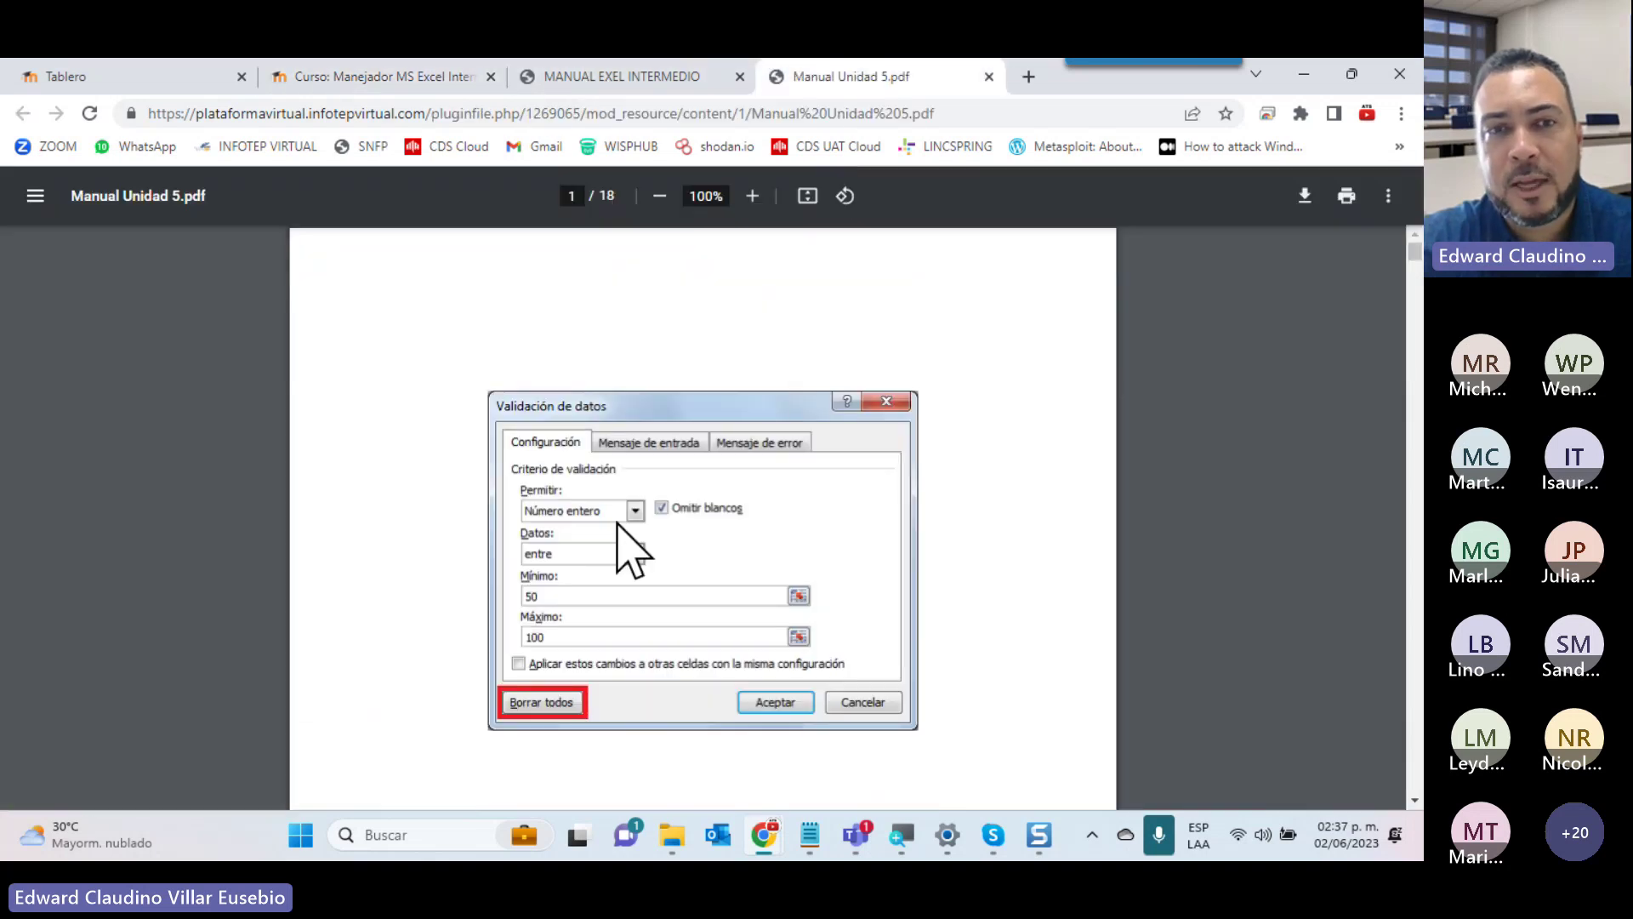
scroll(634, 548, "down", 5)
scroll(629, 548, "down", 5)
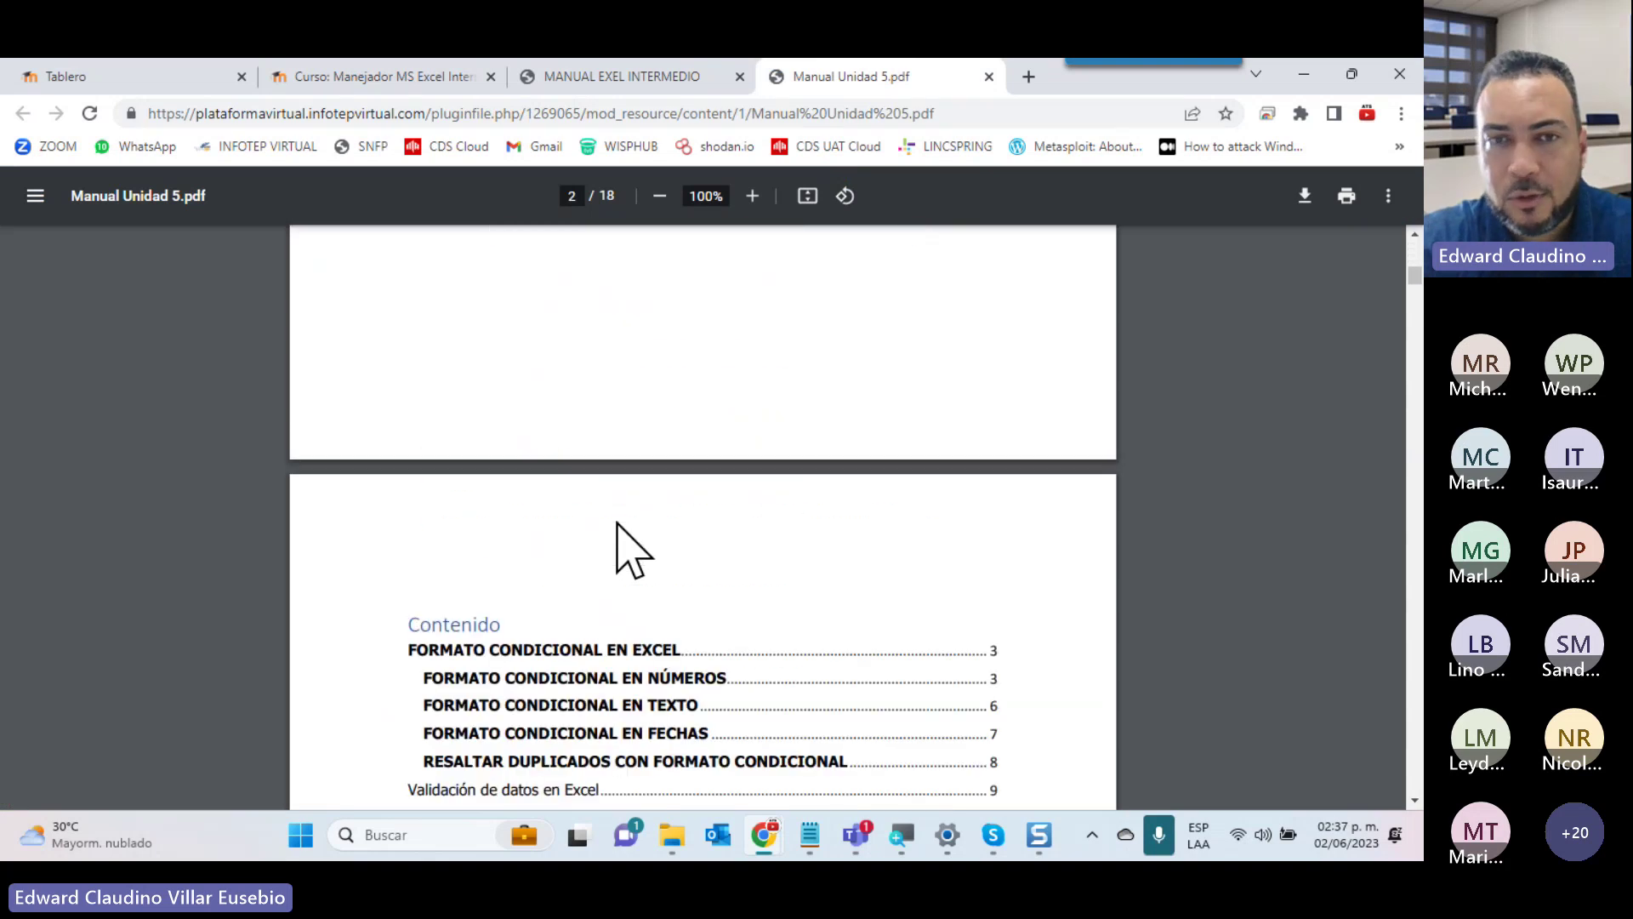
scroll(629, 549, "down", 3)
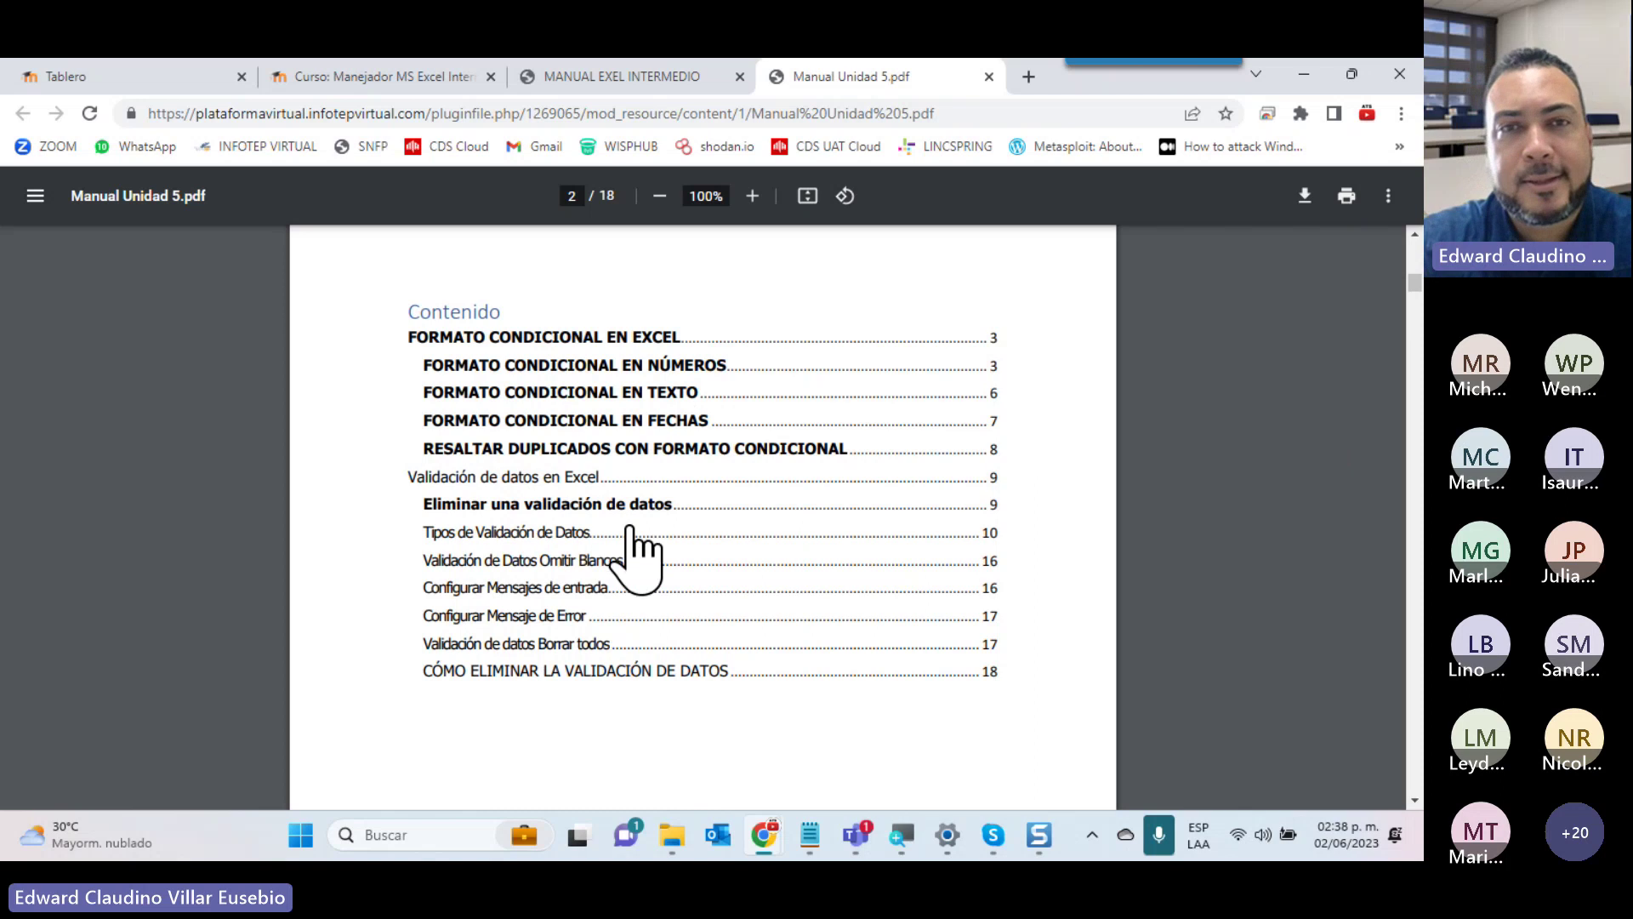
left_click(989, 76)
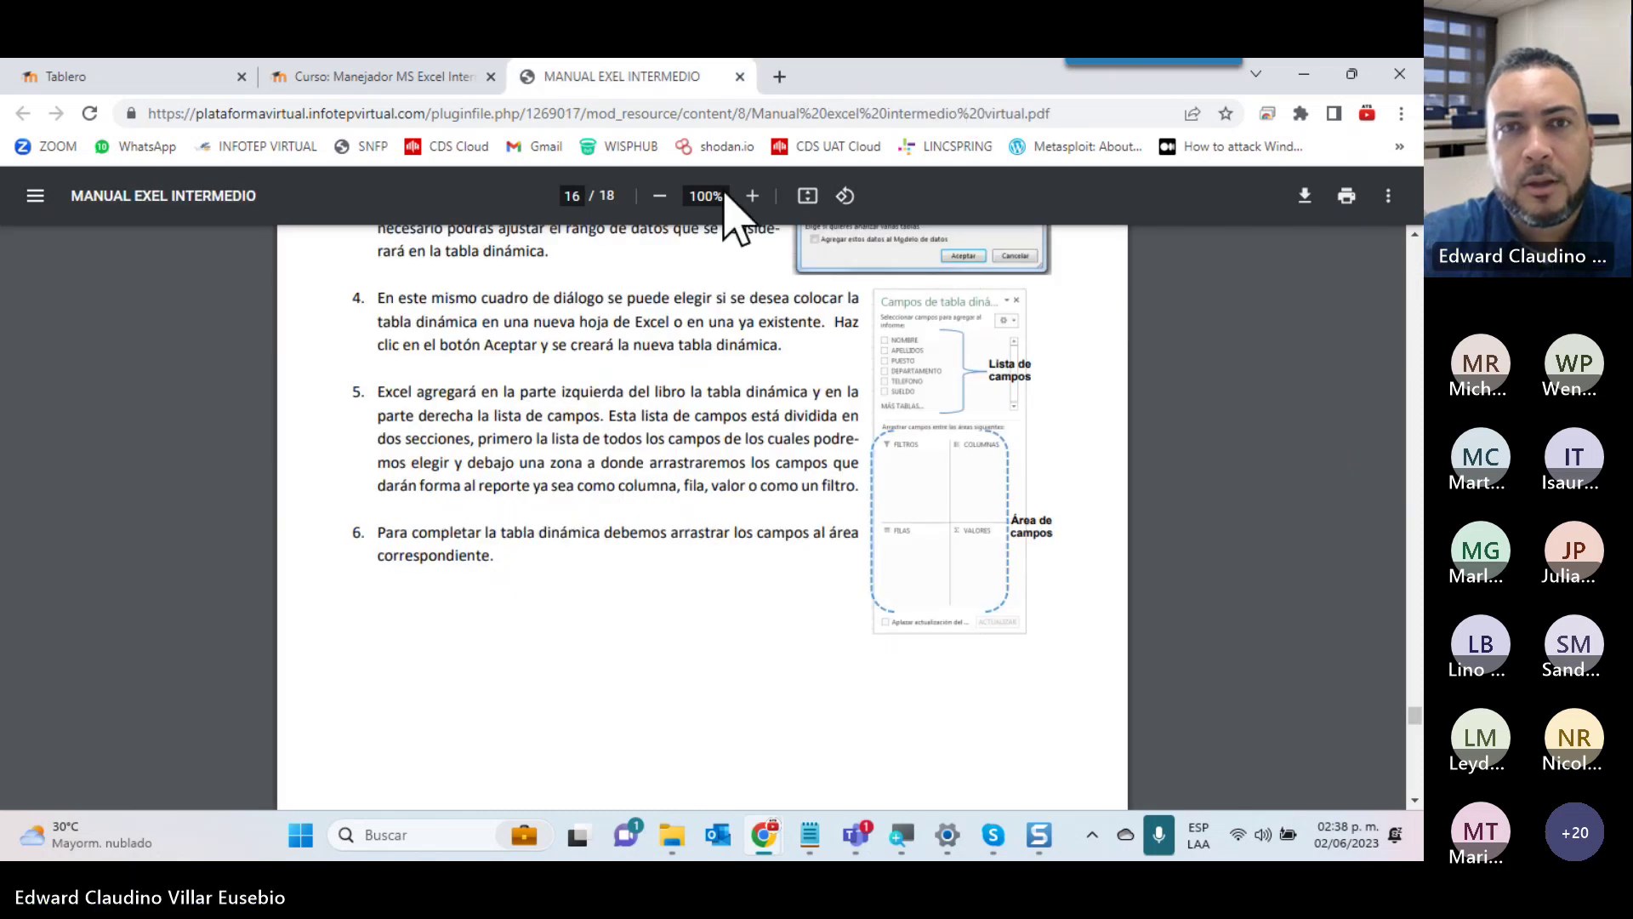
Close the MANUAL EXEL INTERMEDIO PDF, then download and open the Ejercicio unidad 5 workbook
left_click(739, 76)
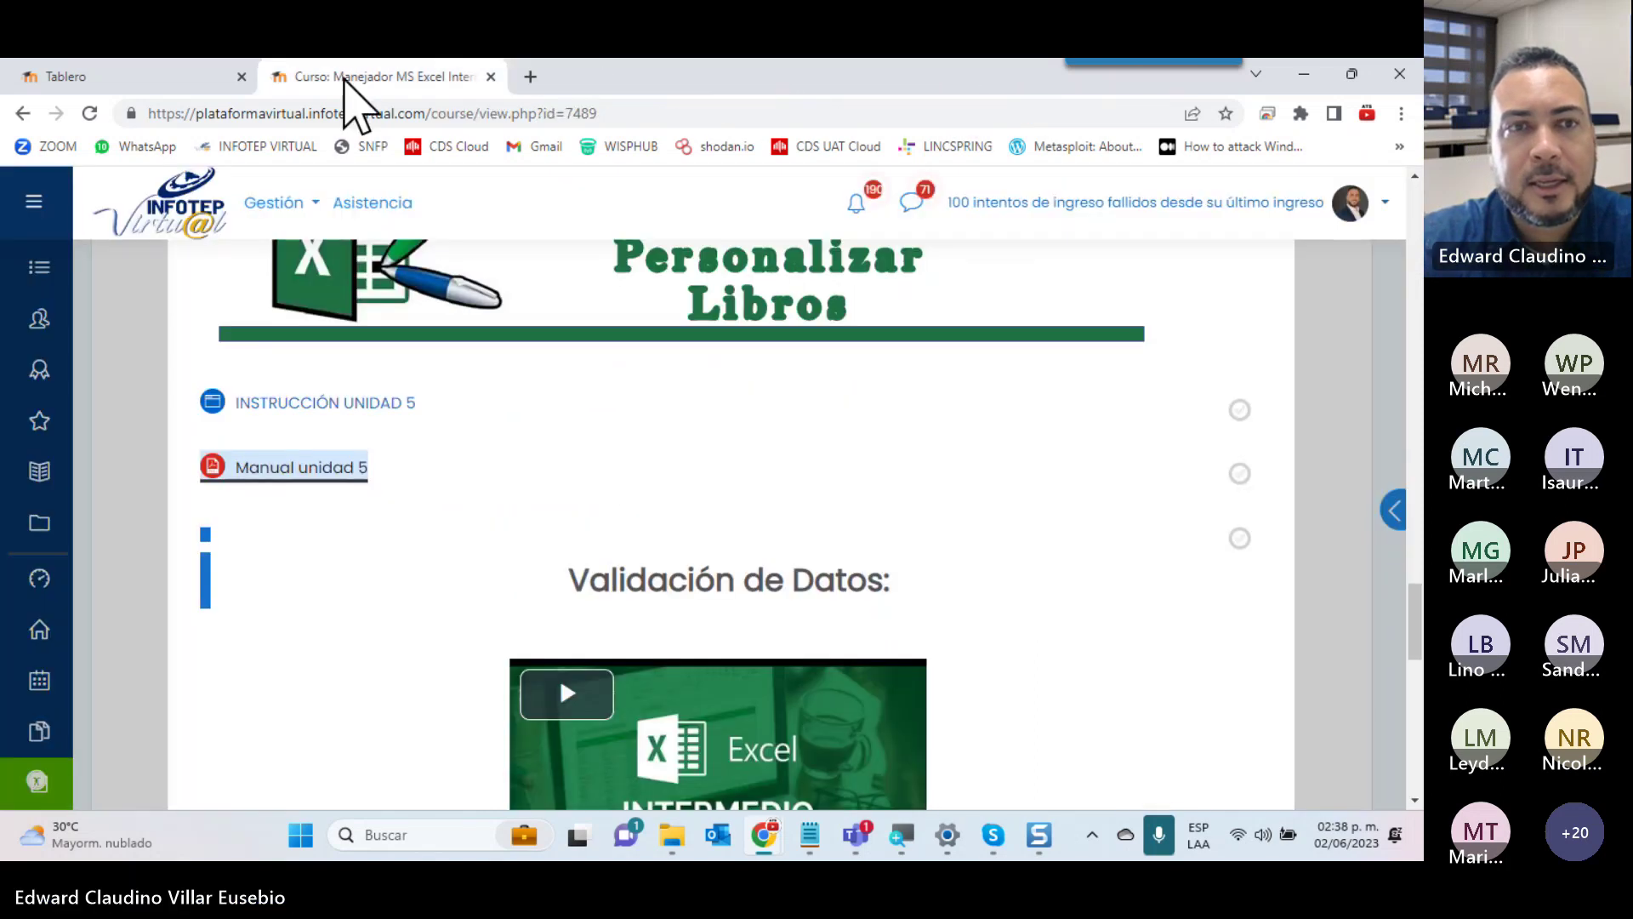
scroll(579, 383, "down", 2)
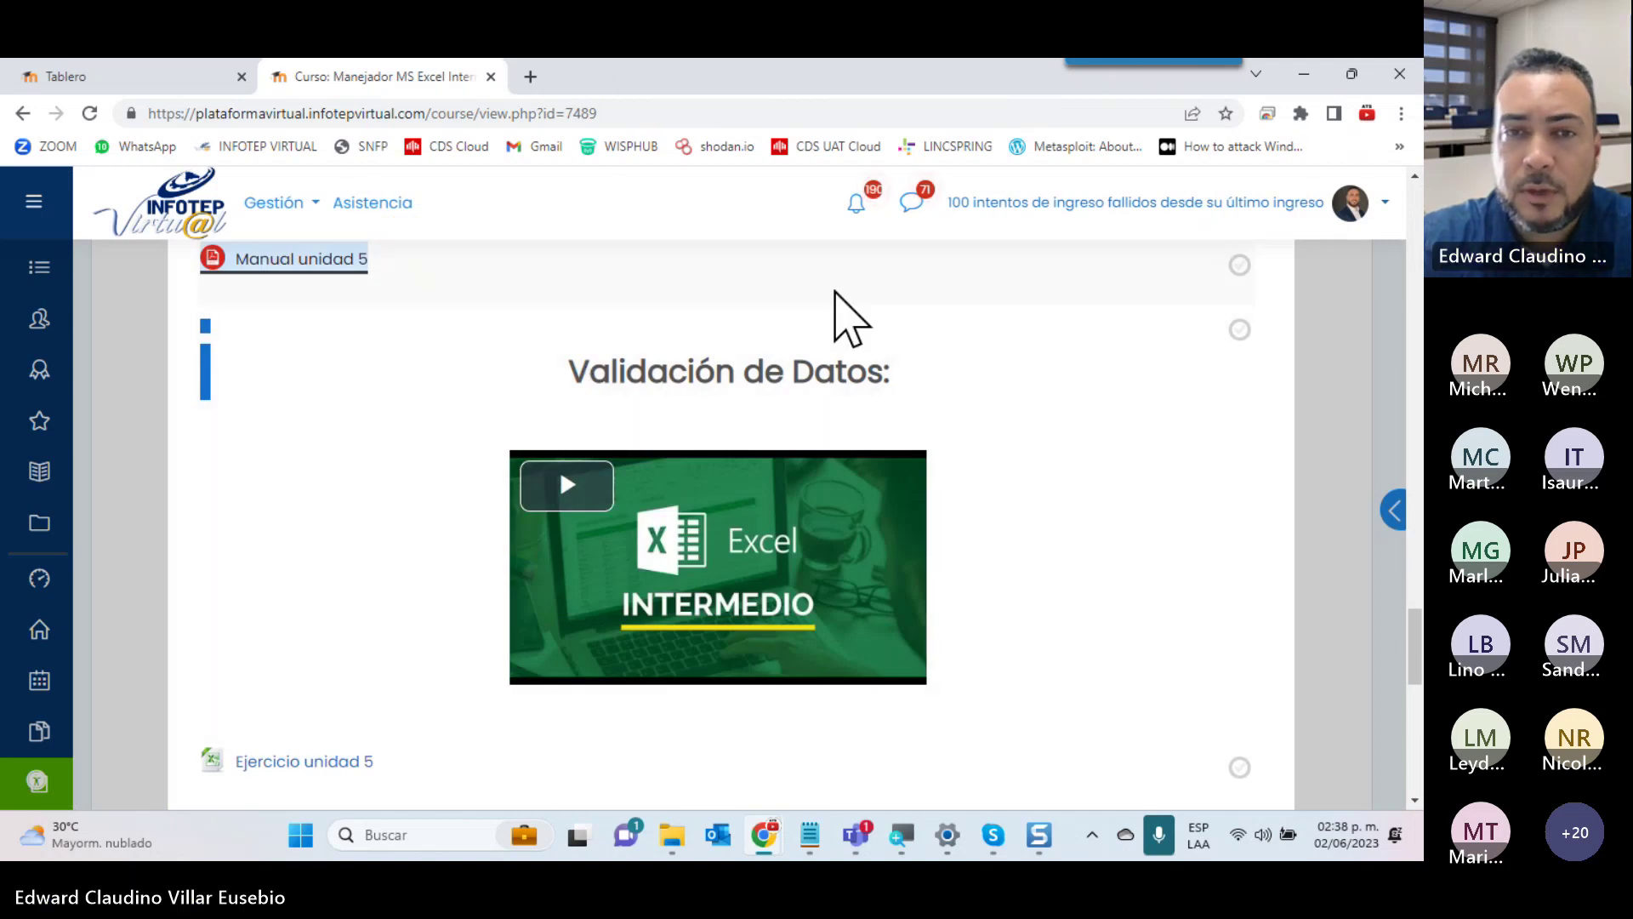
scroll(737, 644, "down", 4)
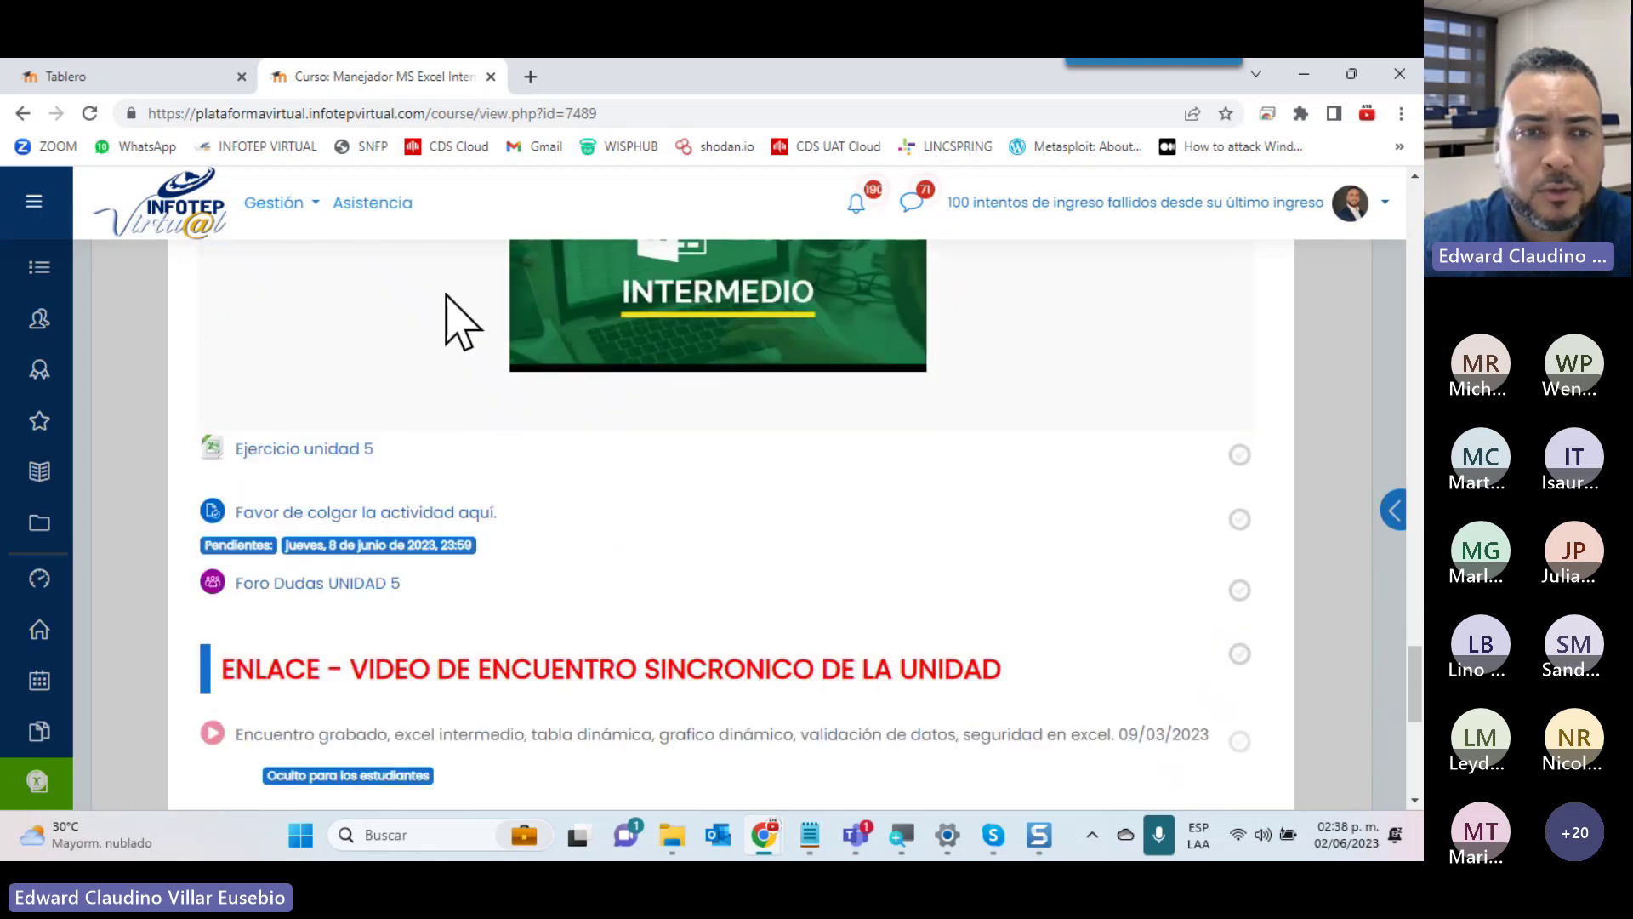
left_click(298, 450)
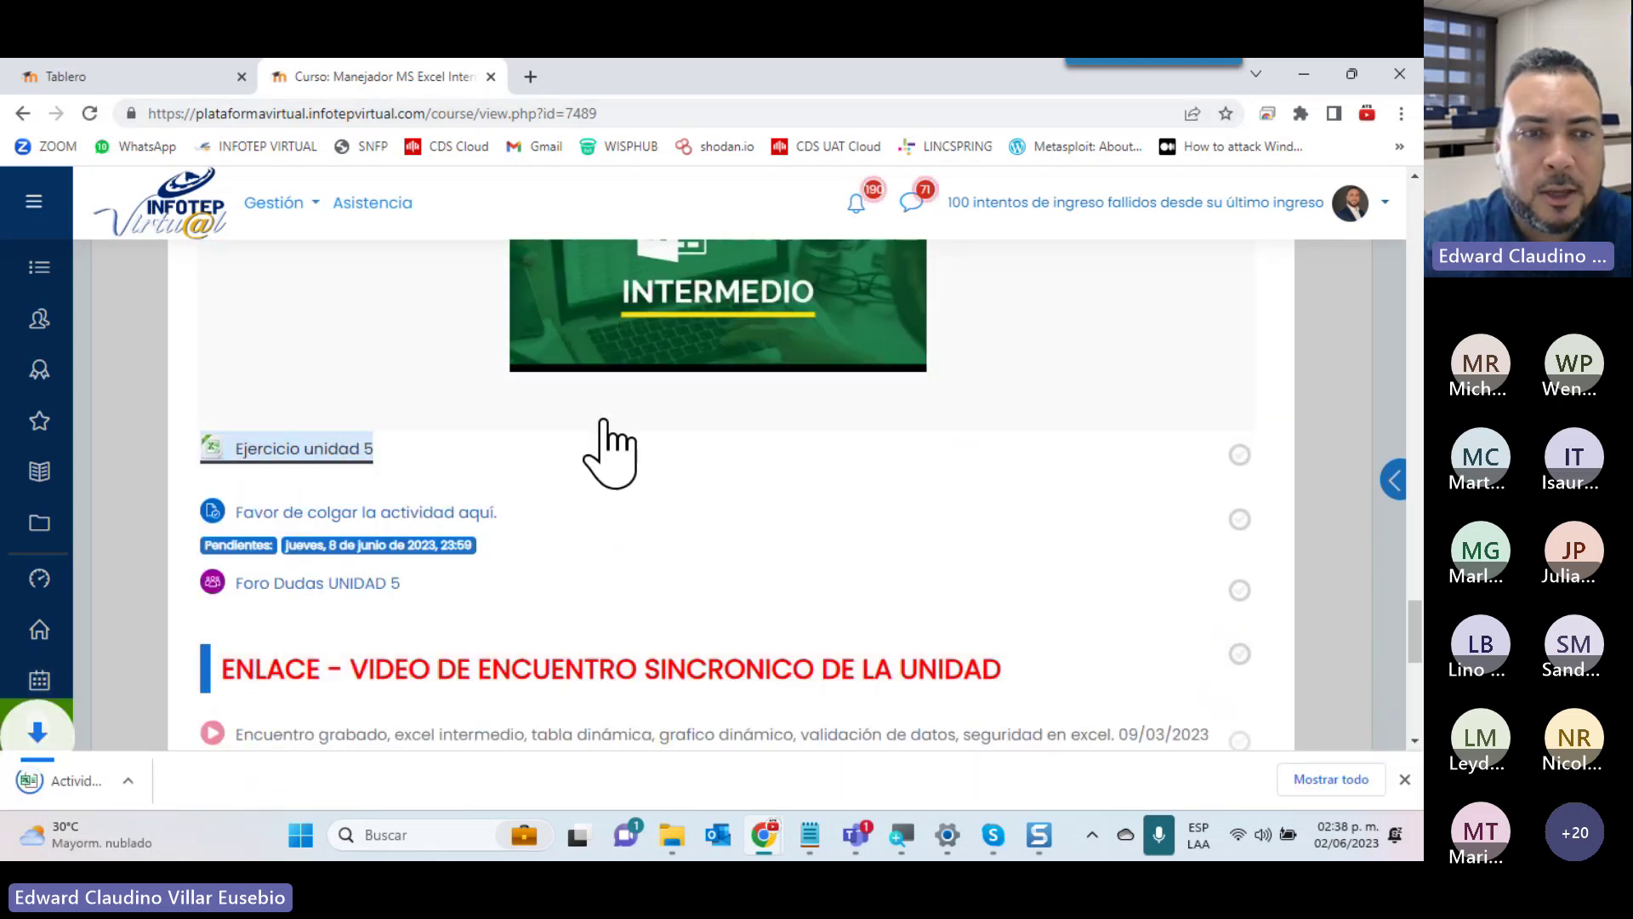
left_click(82, 786)
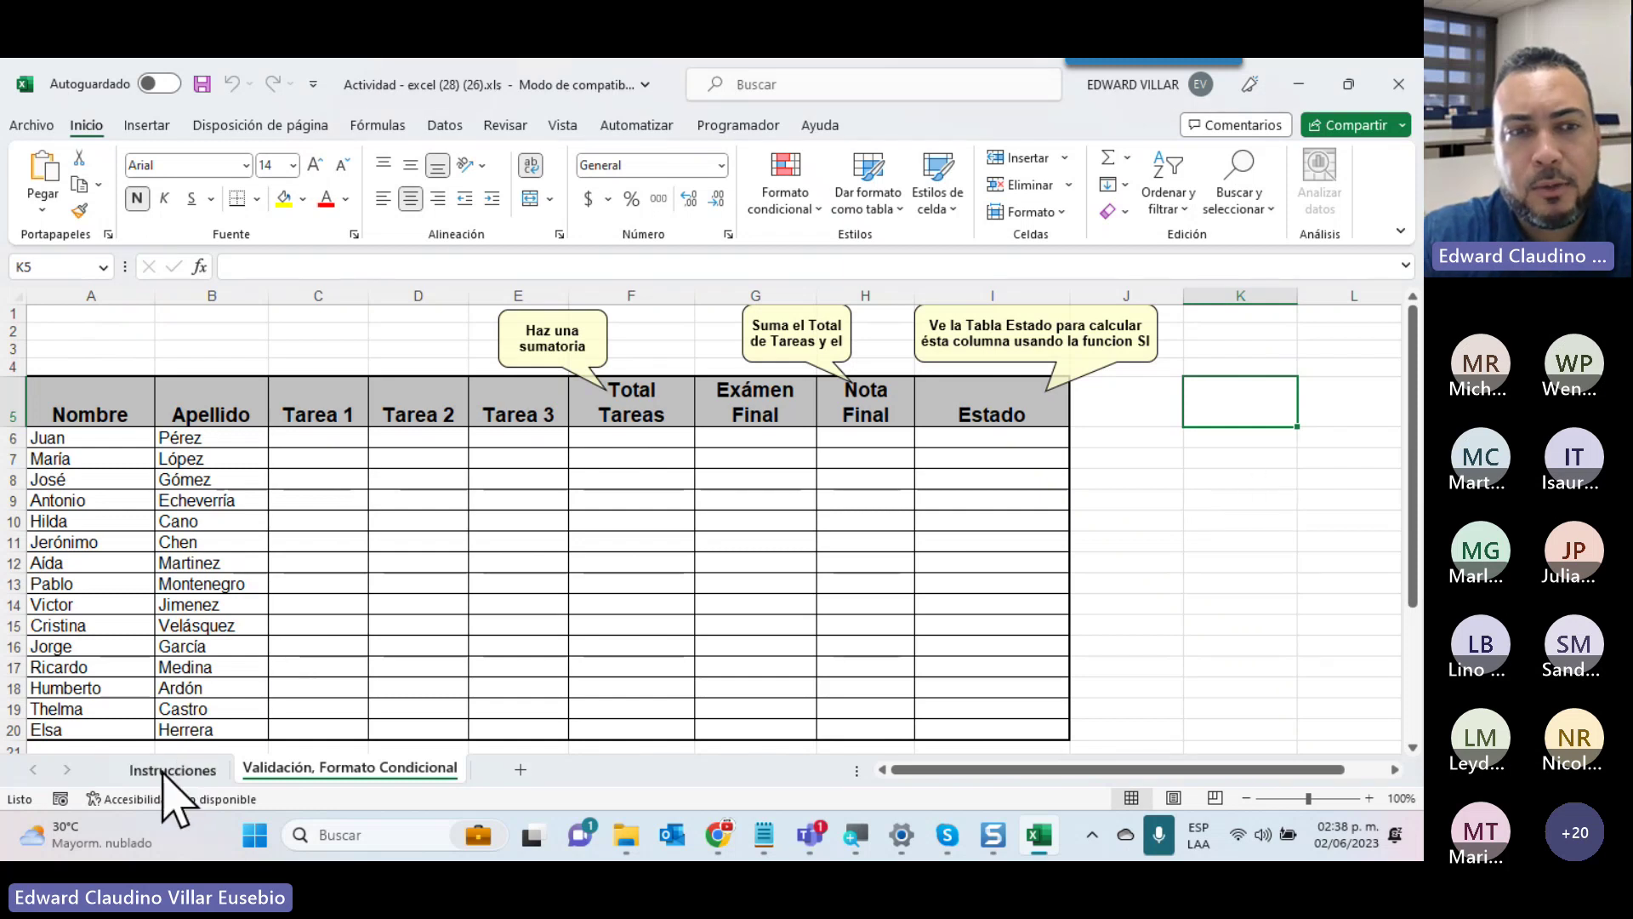
left_click(174, 770)
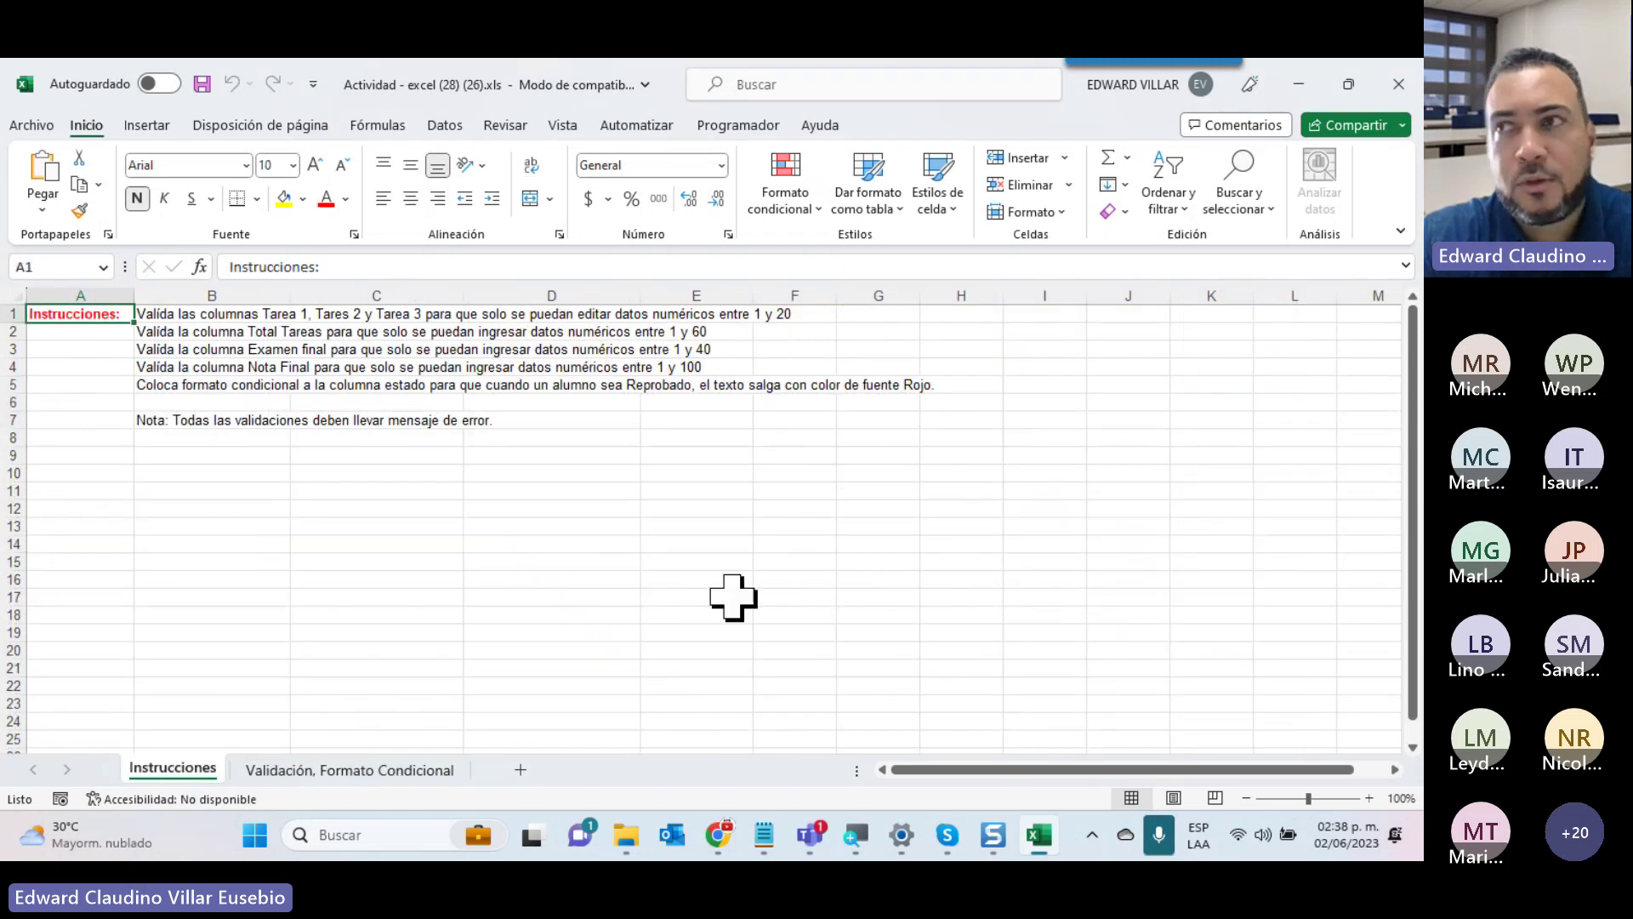
scroll(539, 626, "up", 5)
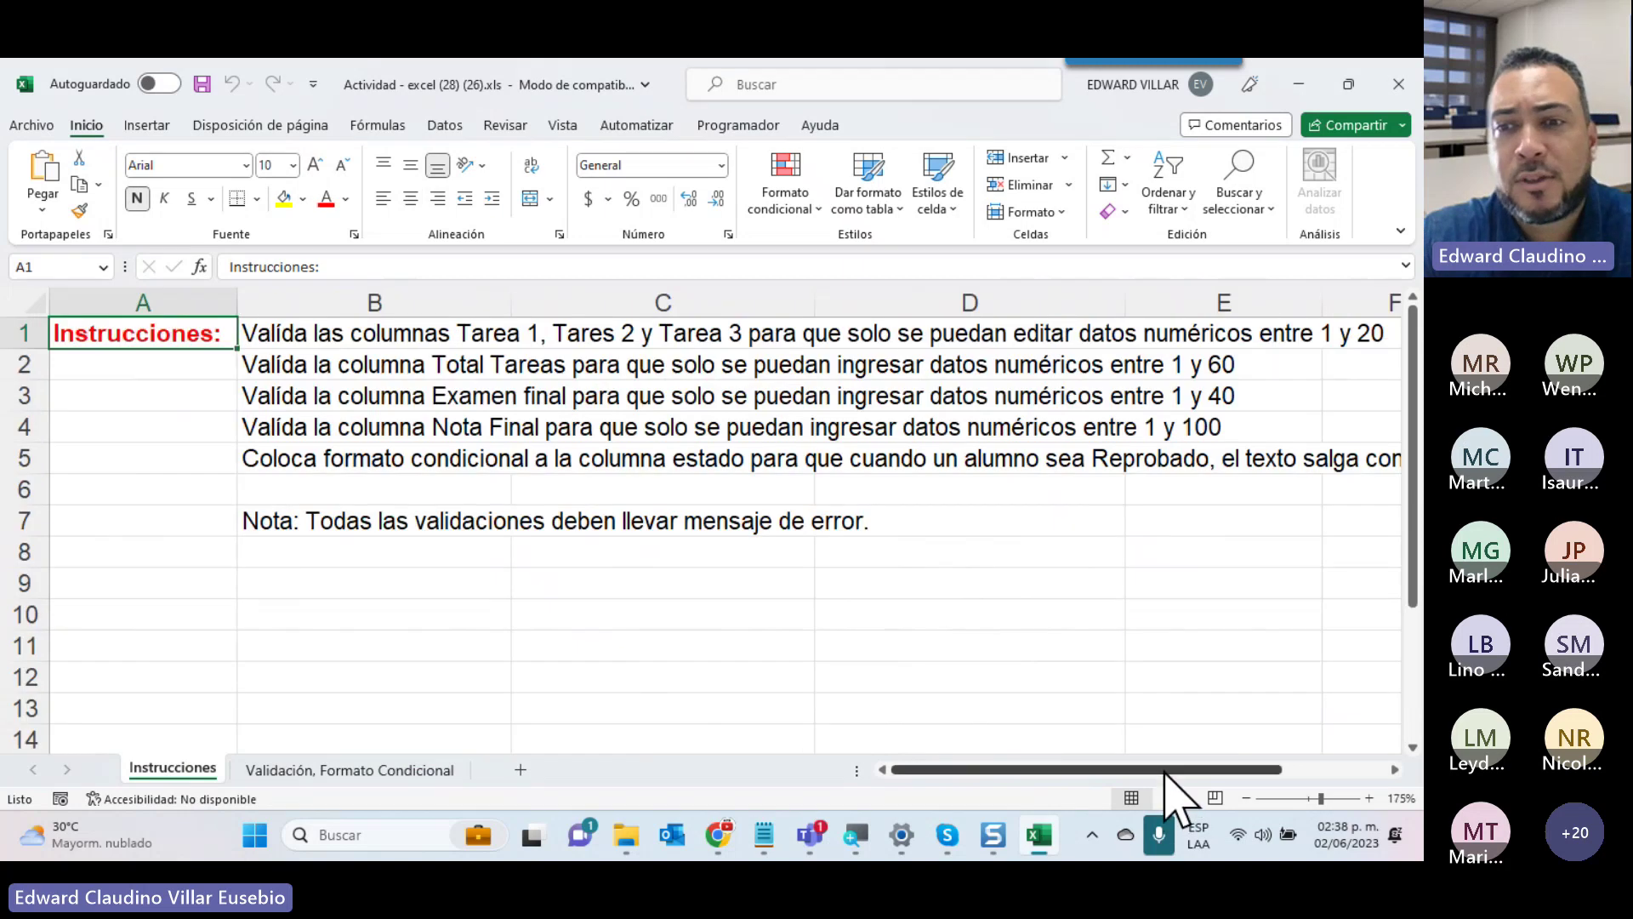
left_click_drag(1165, 770, 1200, 768)
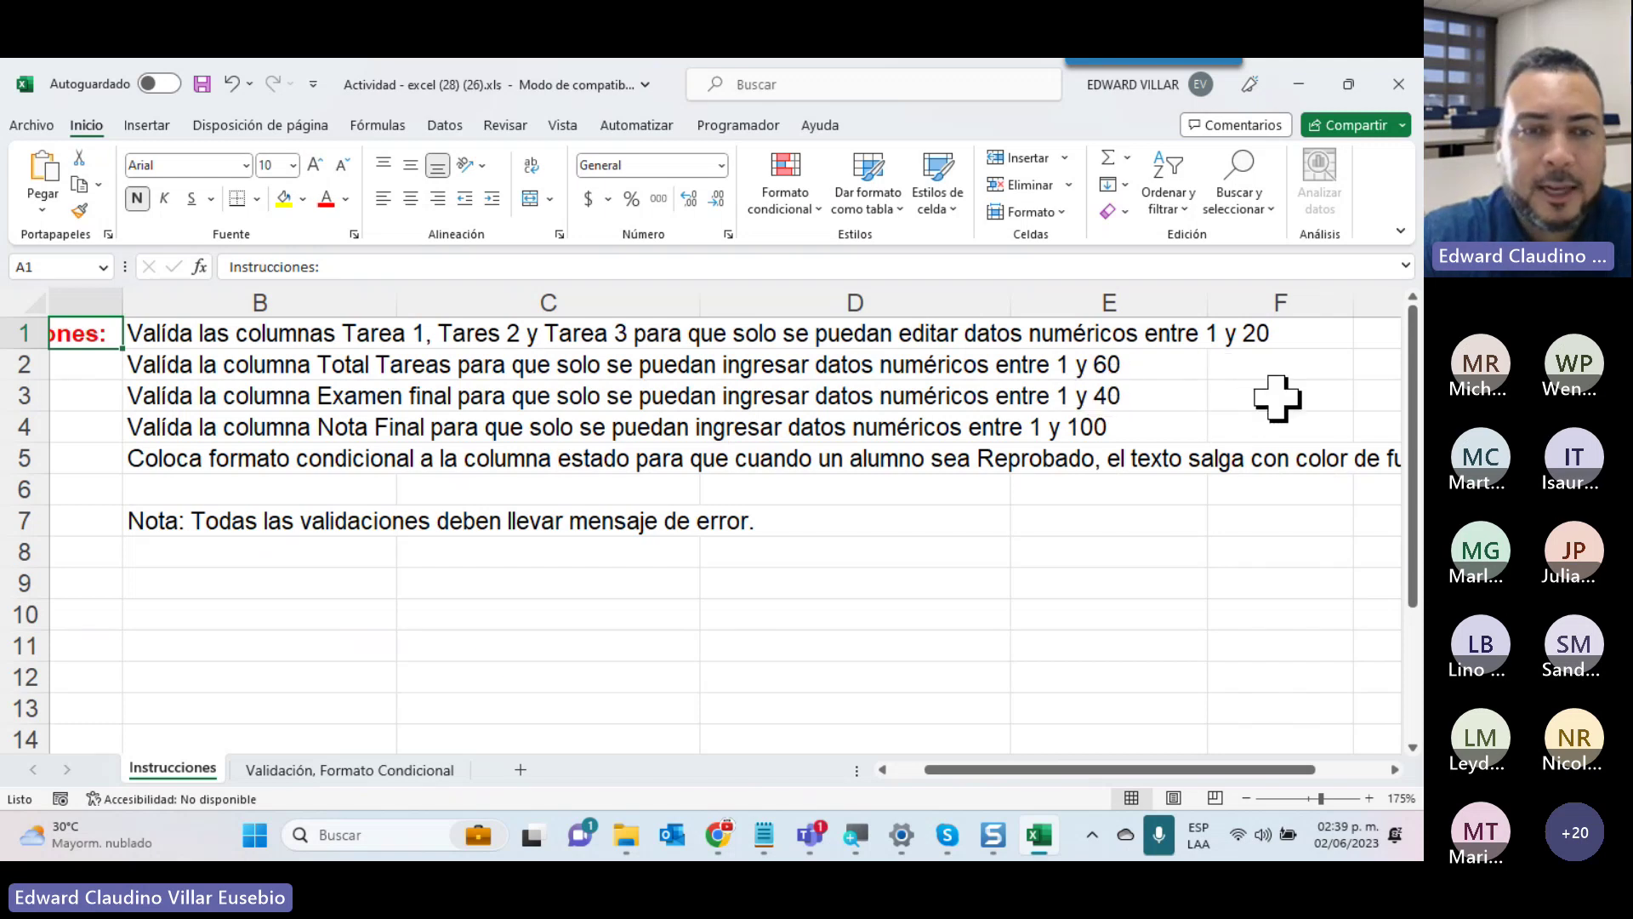
key("ctrl+Page_Down")
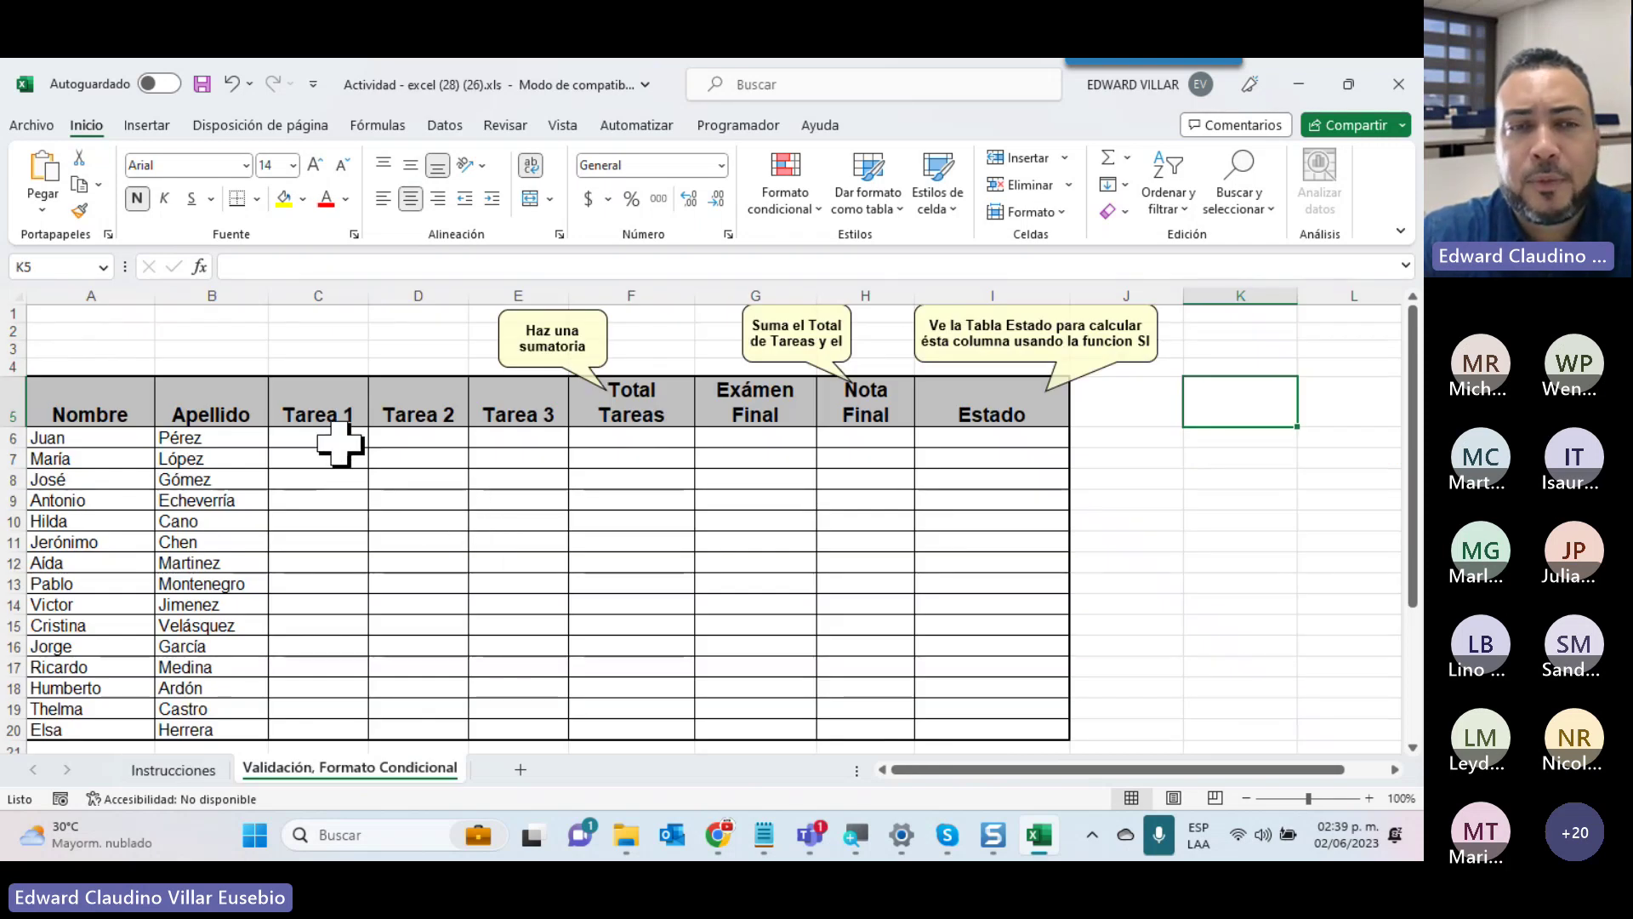
Select the Tarea 1–3 score cells C6:E20
left_click_drag(340, 441, 508, 724)
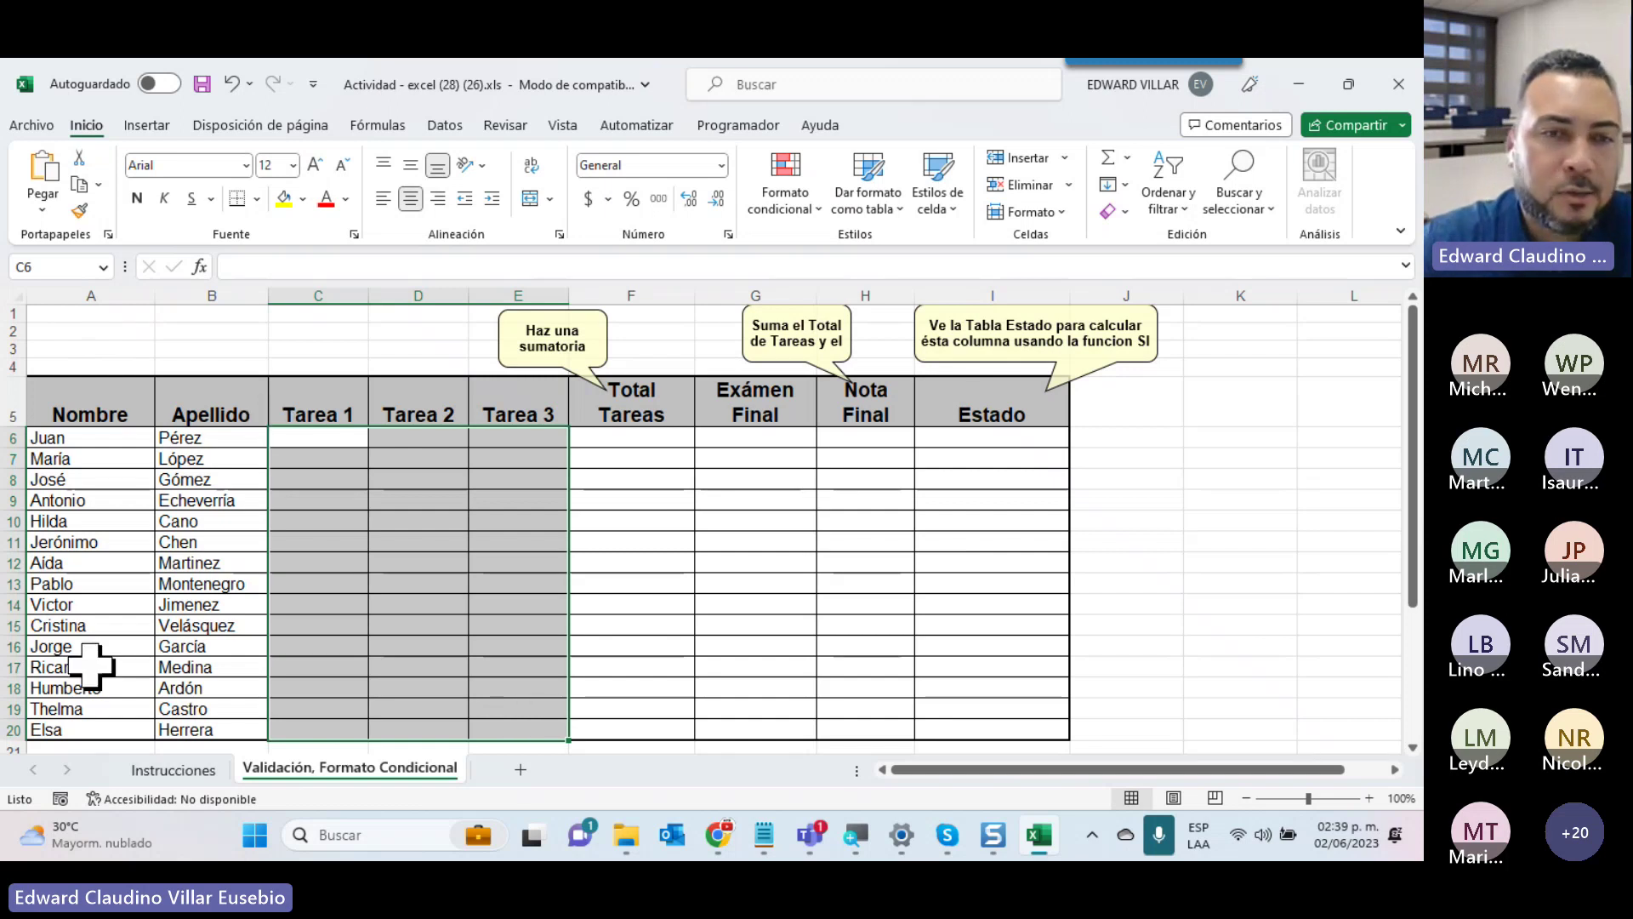
scroll(536, 504, "down", 1)
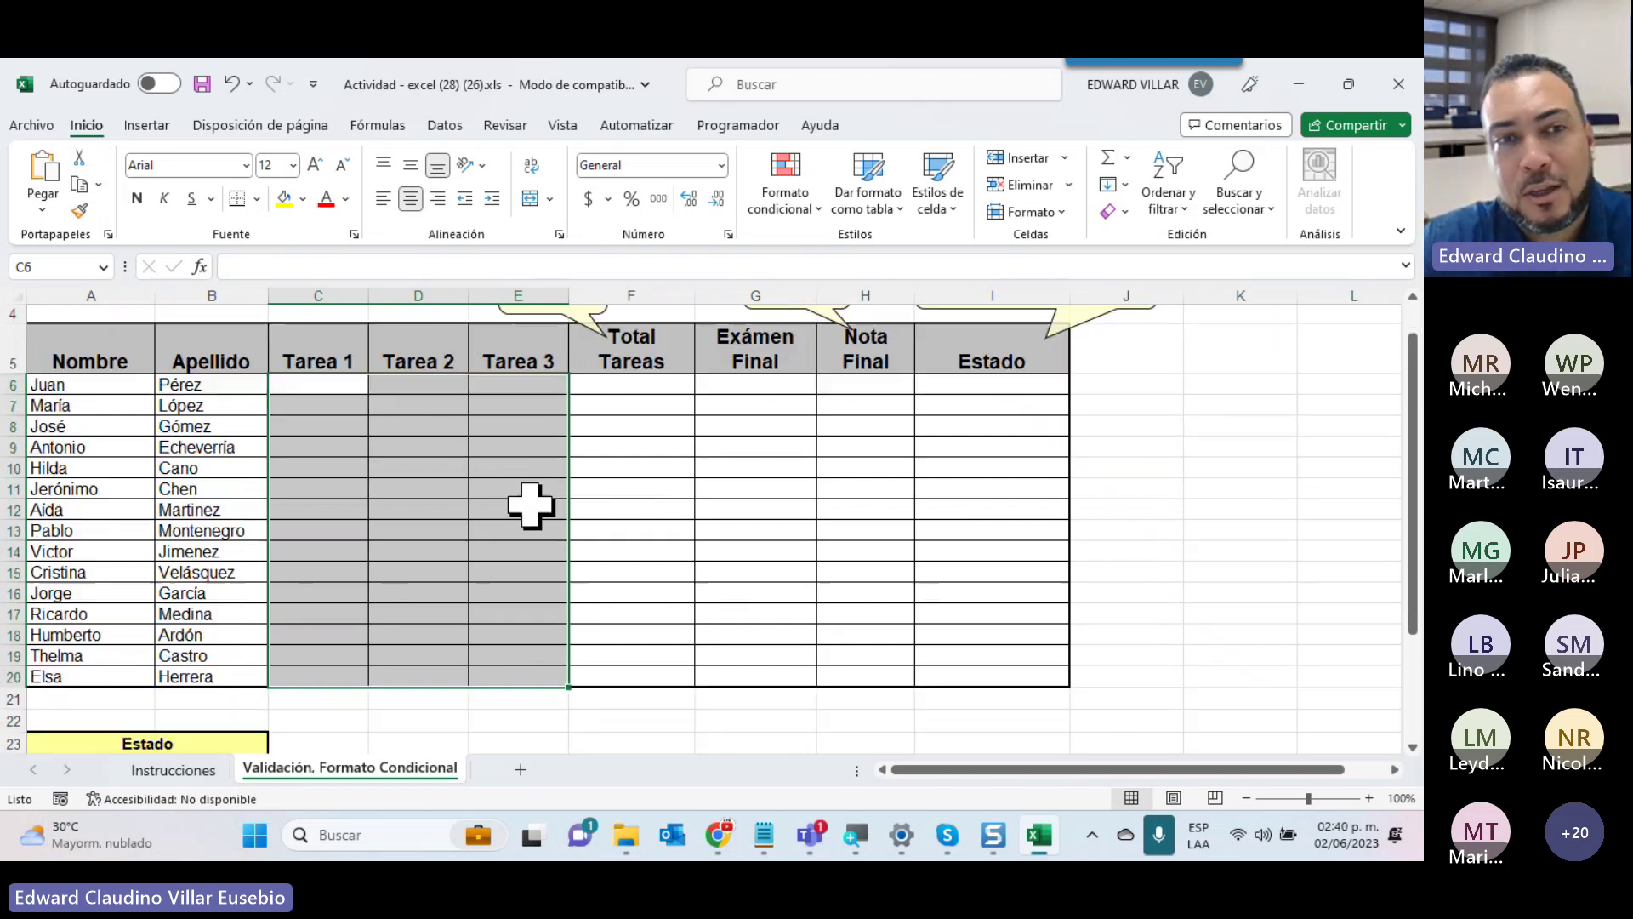
scroll(532, 504, "down", 1)
scroll(521, 508, "up", 1)
scroll(522, 508, "up", 1)
scroll(522, 508, "down", 2)
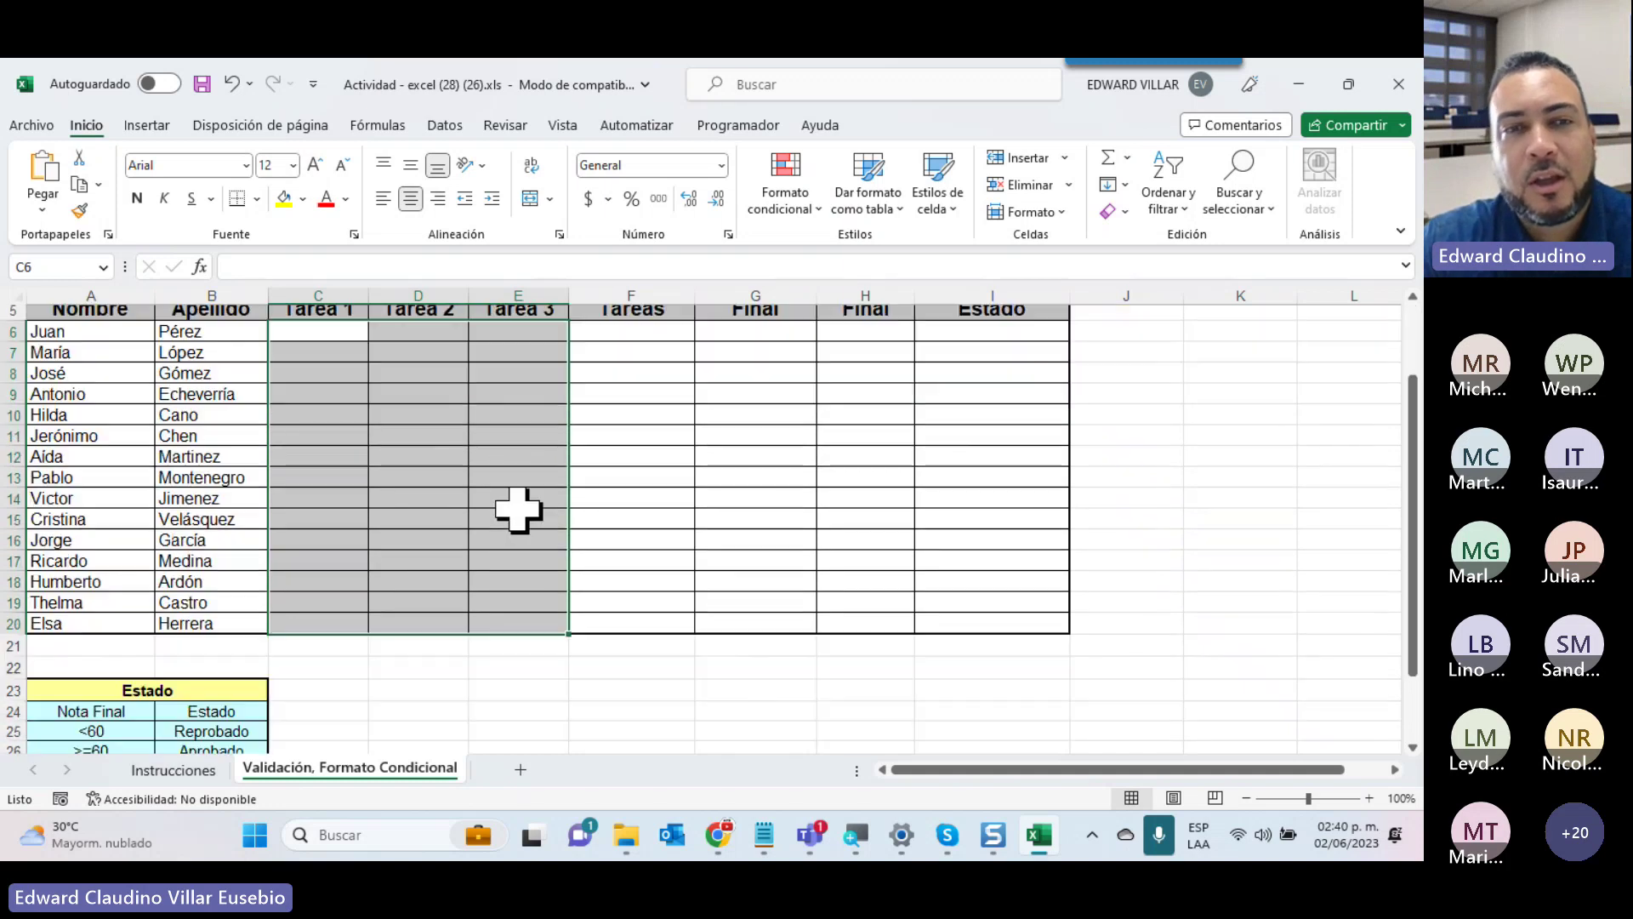
scroll(422, 478, "up", 1)
scroll(409, 425, "down", 1)
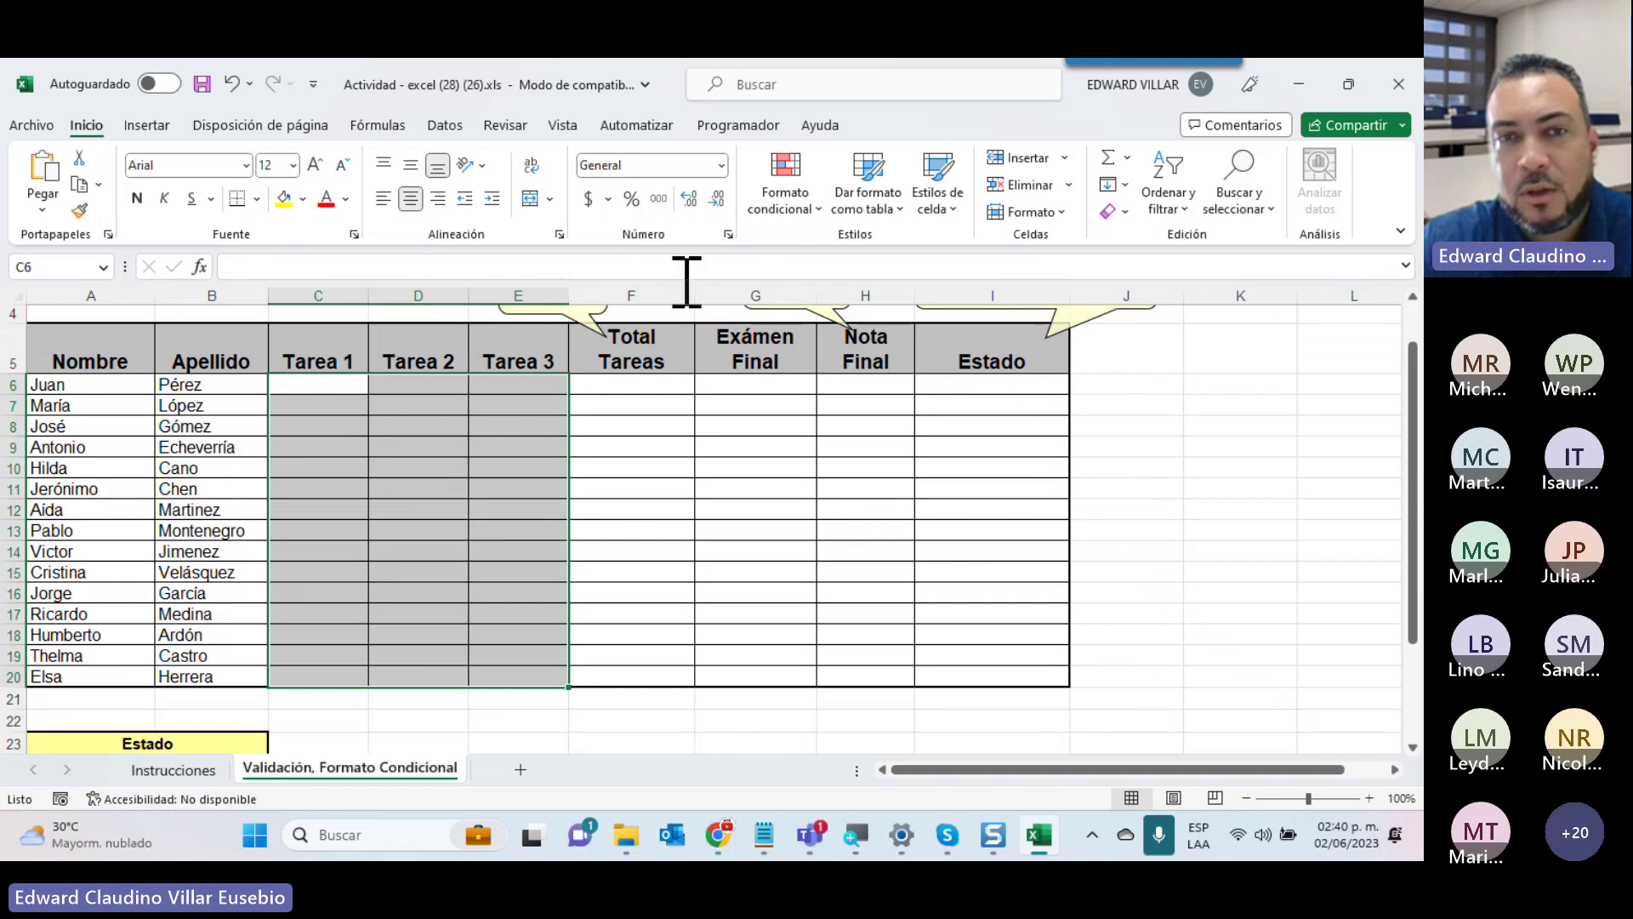
Select the Total Tareas, Exámen Final and Nota Final columns, then return to the Instrucciones sheet
left_click_drag(646, 364, 641, 610)
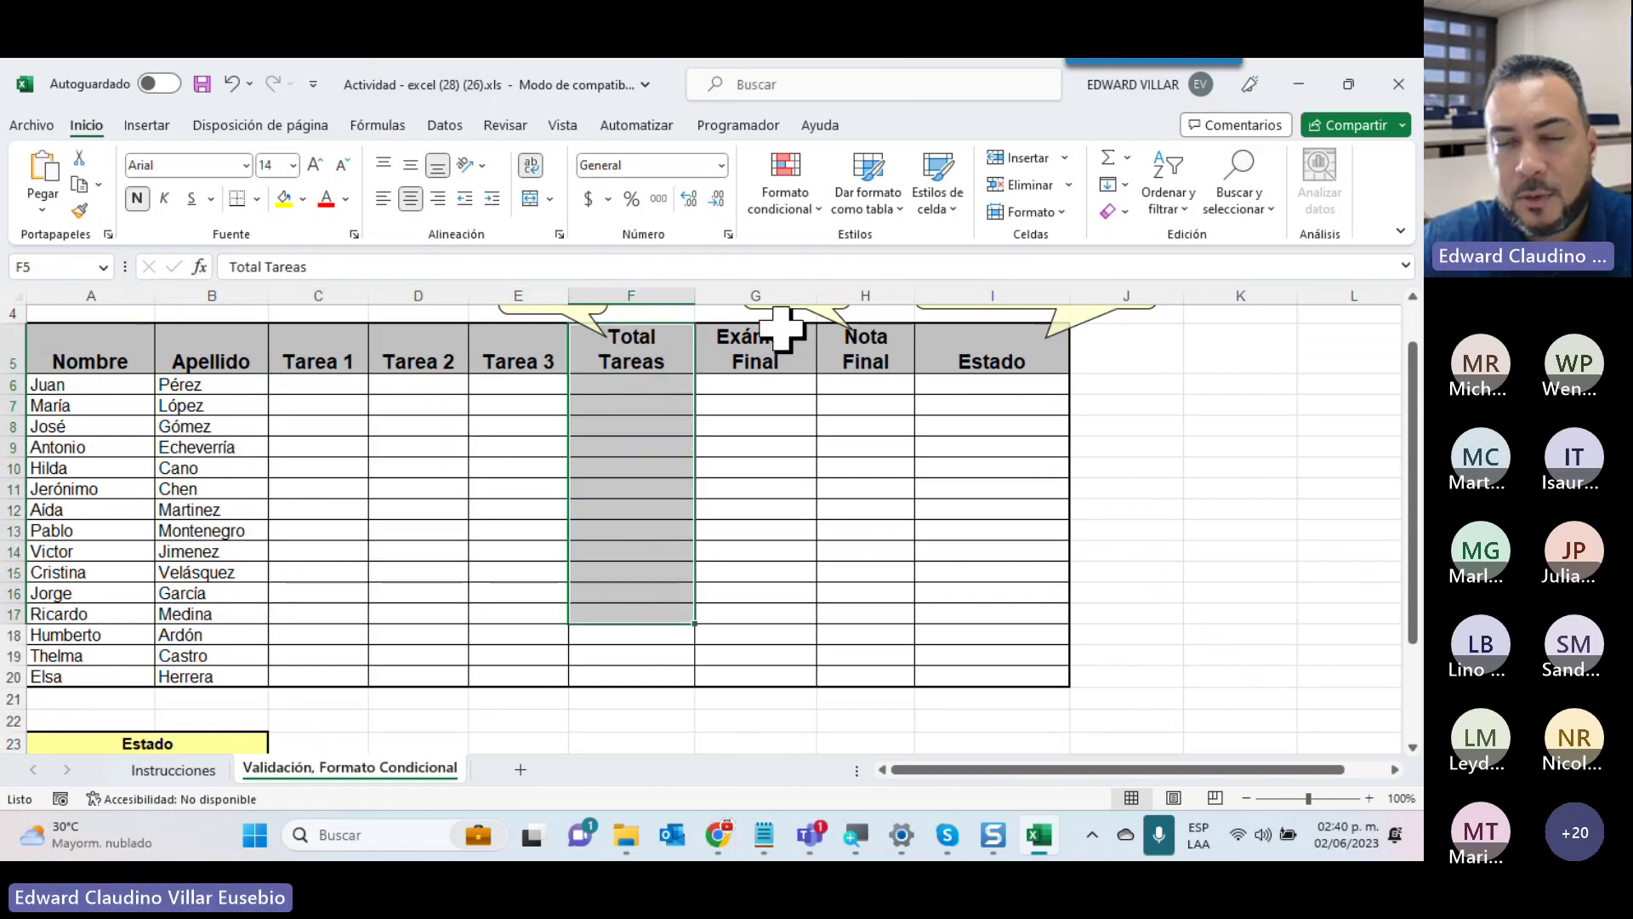
left_click_drag(759, 361, 747, 612)
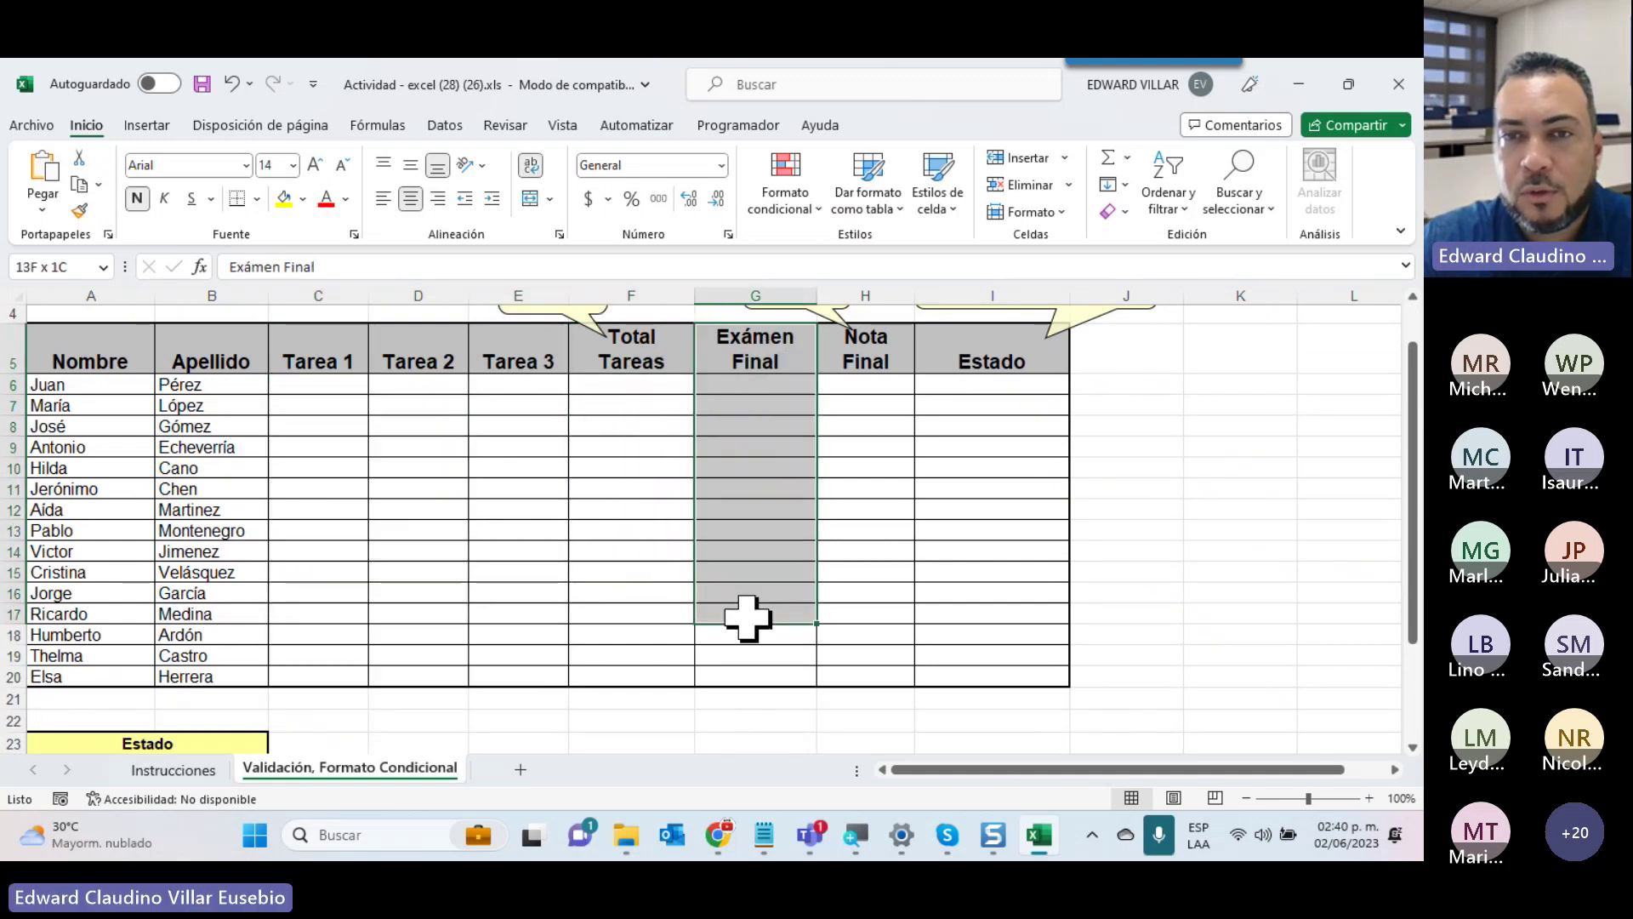
left_click_drag(866, 362, 851, 653)
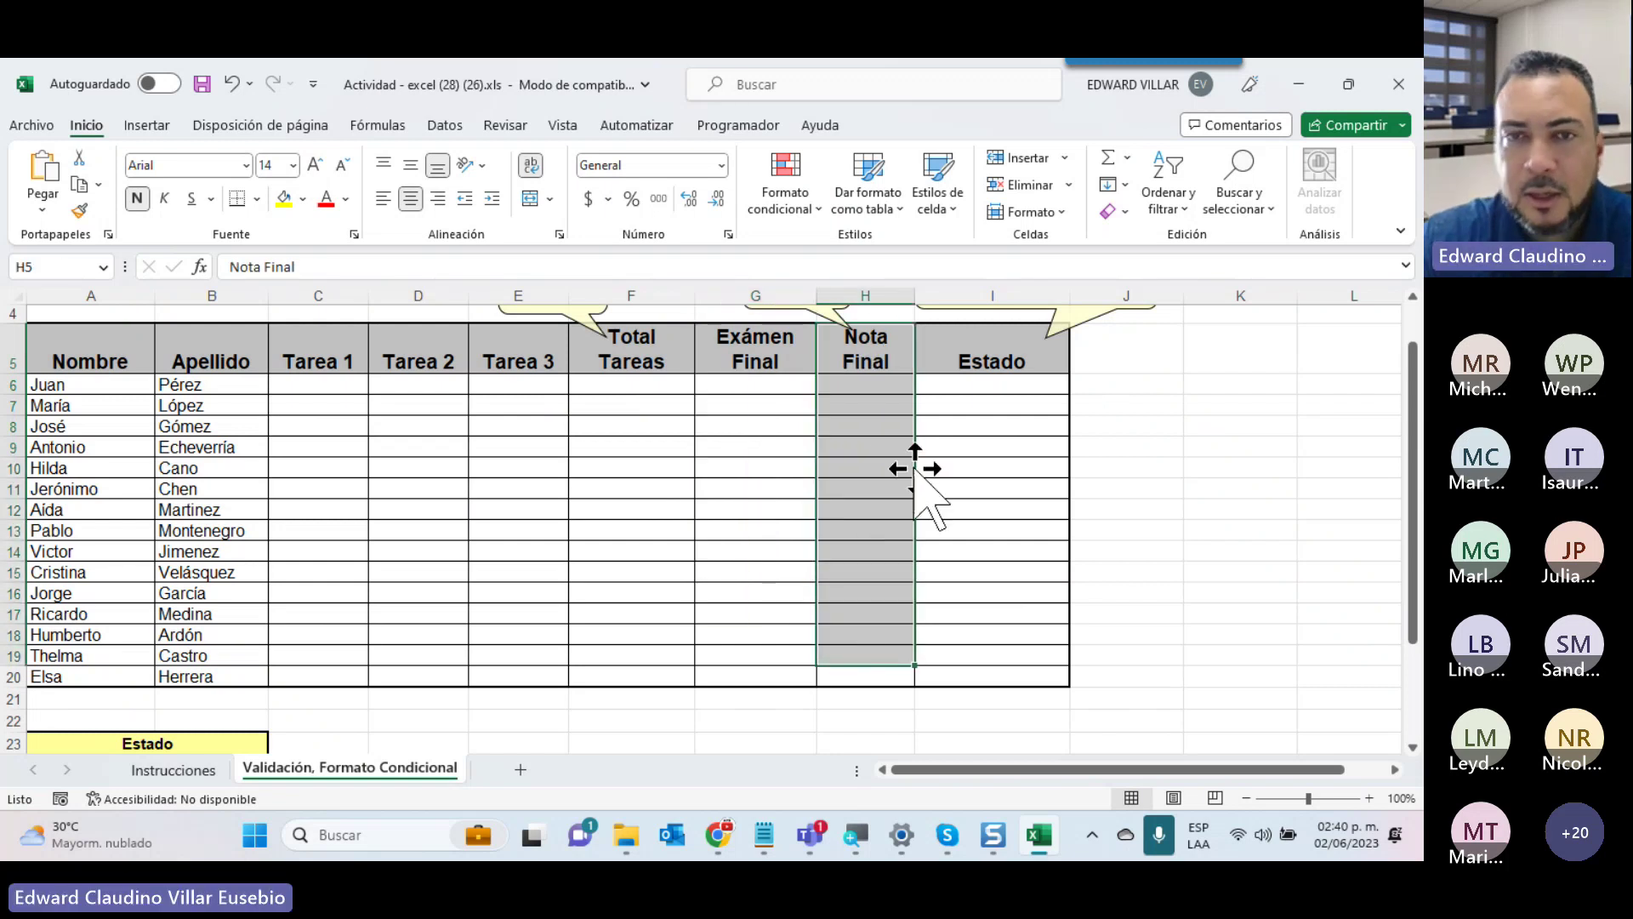
left_click(173, 769)
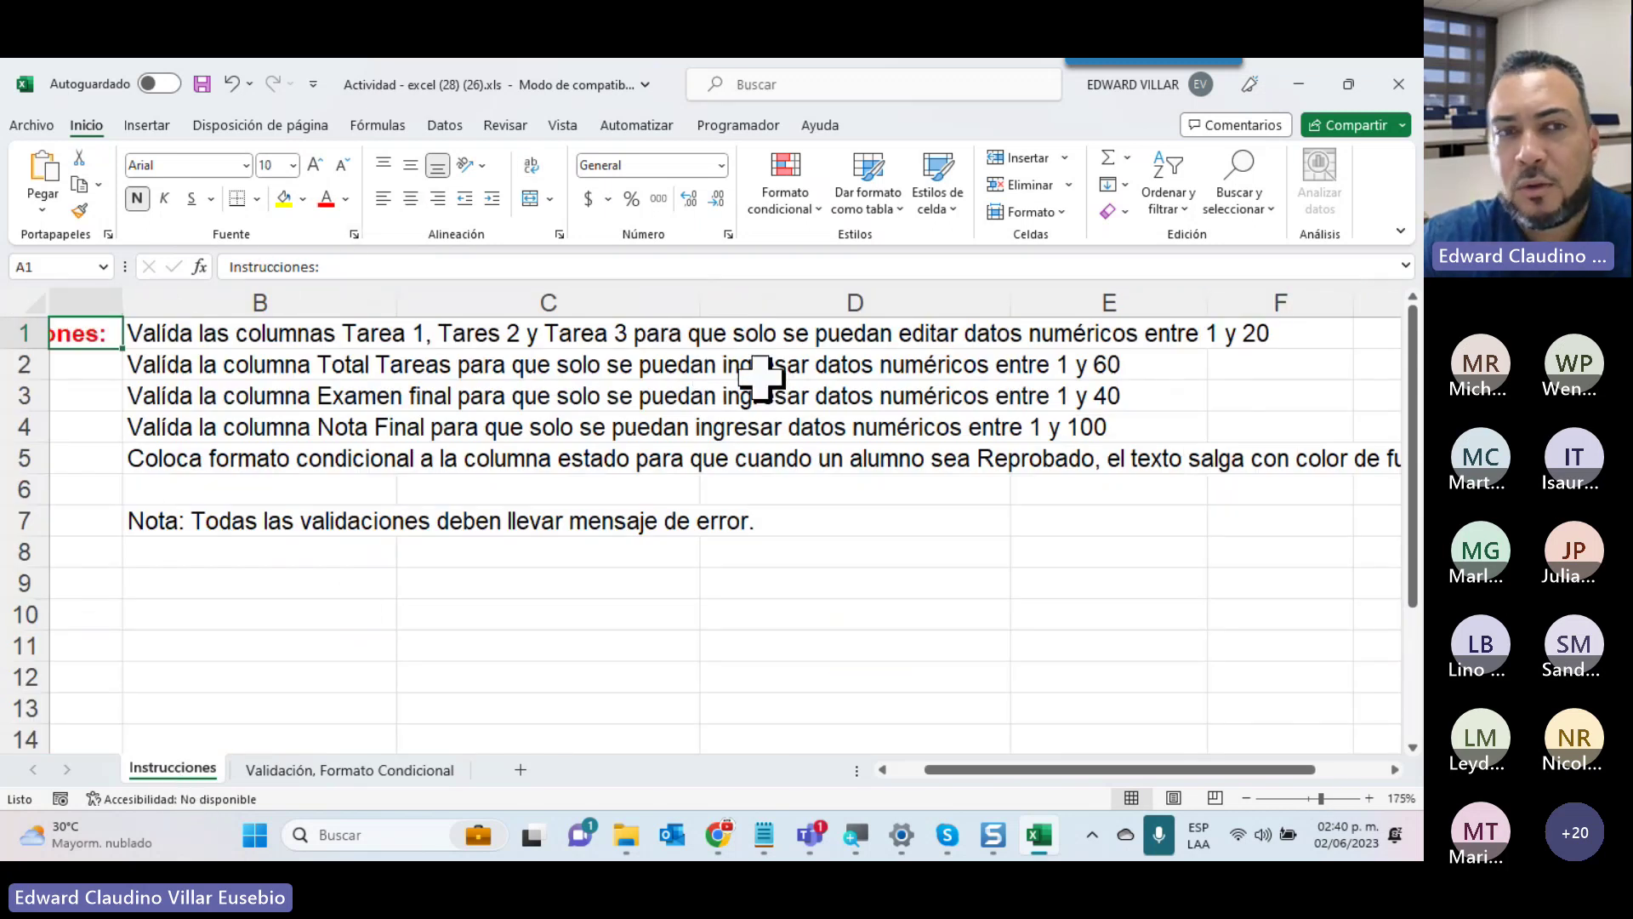
Return from the Instrucciones sheet to the 'Validación, Formato Condicional' sheet
left_click(438, 772)
left_click(173, 769)
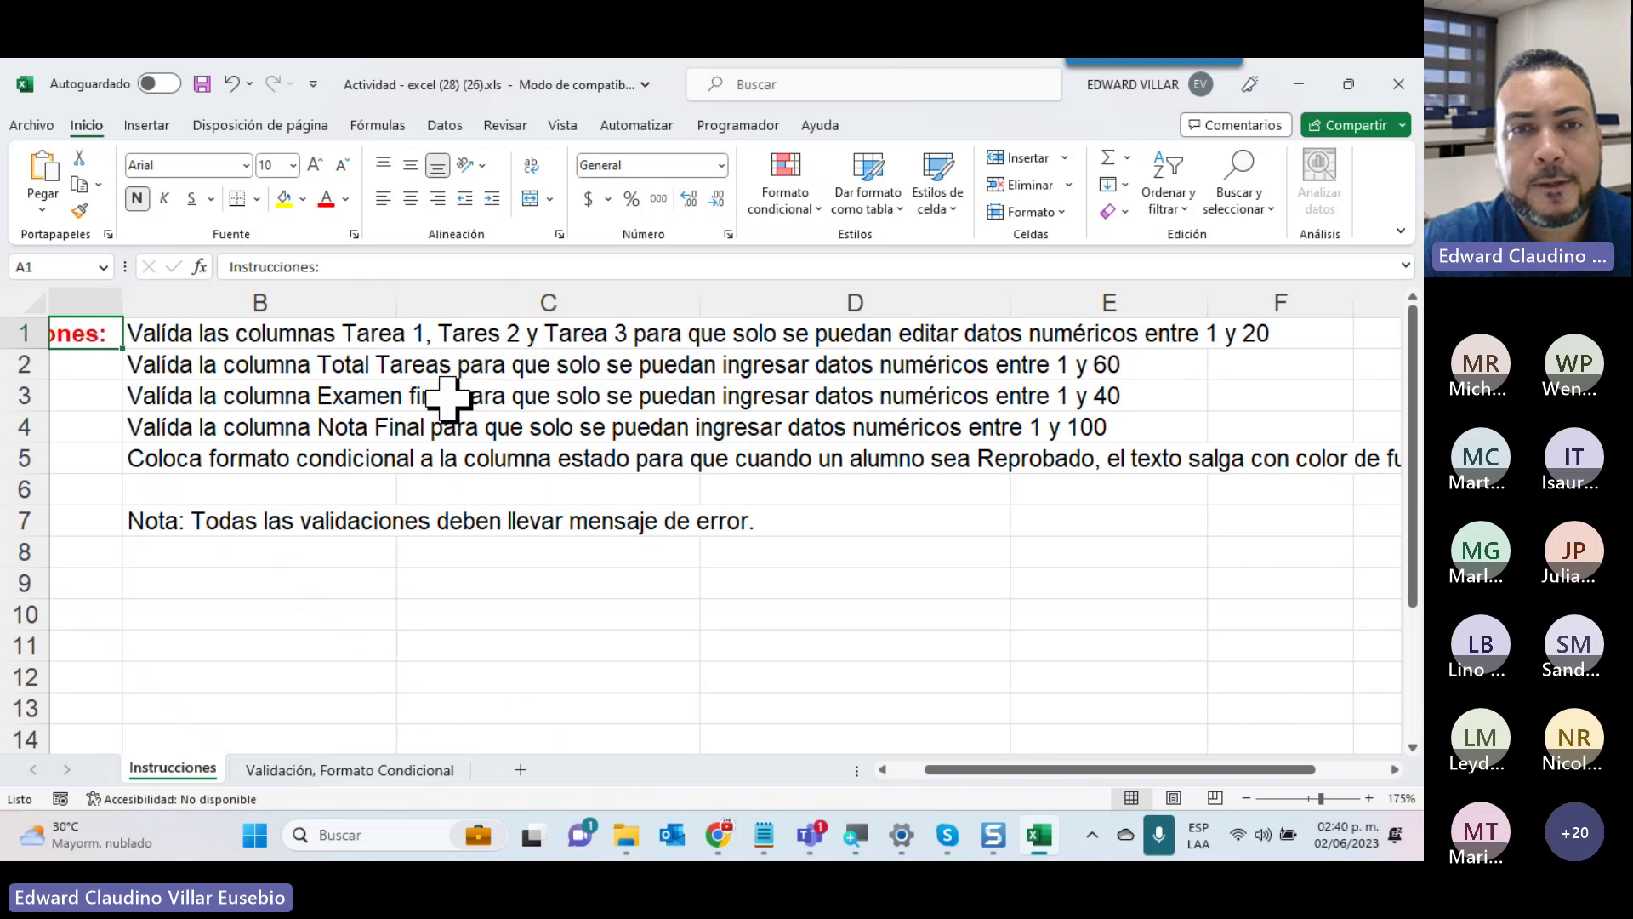
left_click(334, 770)
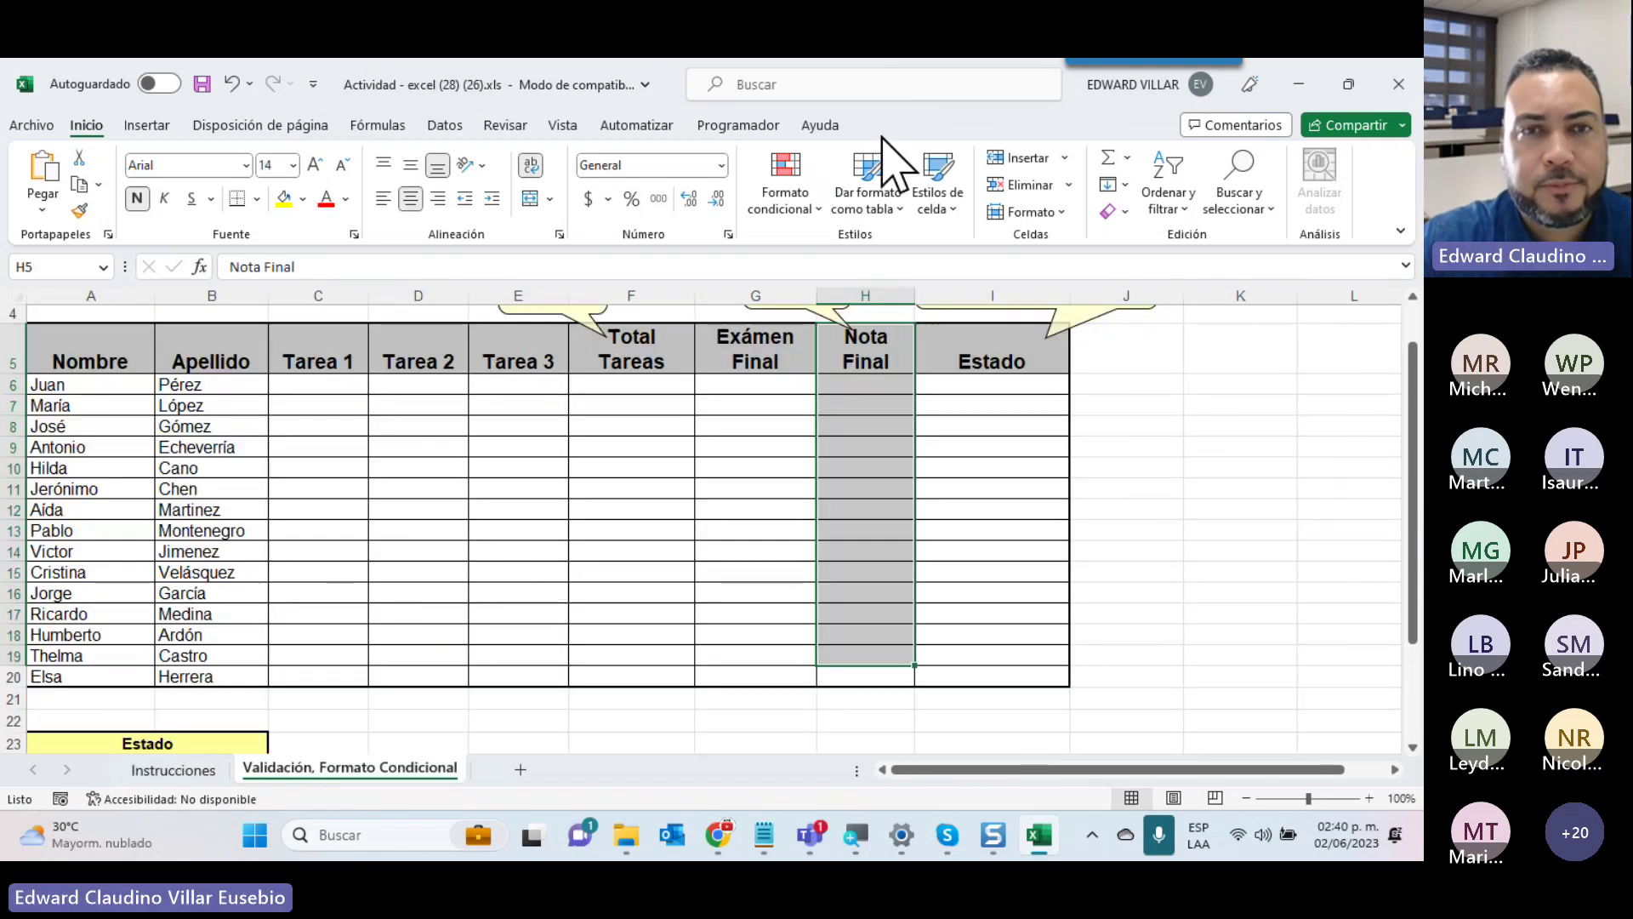
Select the Tarea 1–3 score cells C6:E20 and show the Datos tools, briefly checking the Teams meeting
mouse_move(334, 387)
left_mouse_down()
mouse_move(502, 419)
mouse_move(496, 685)
left_mouse_up()
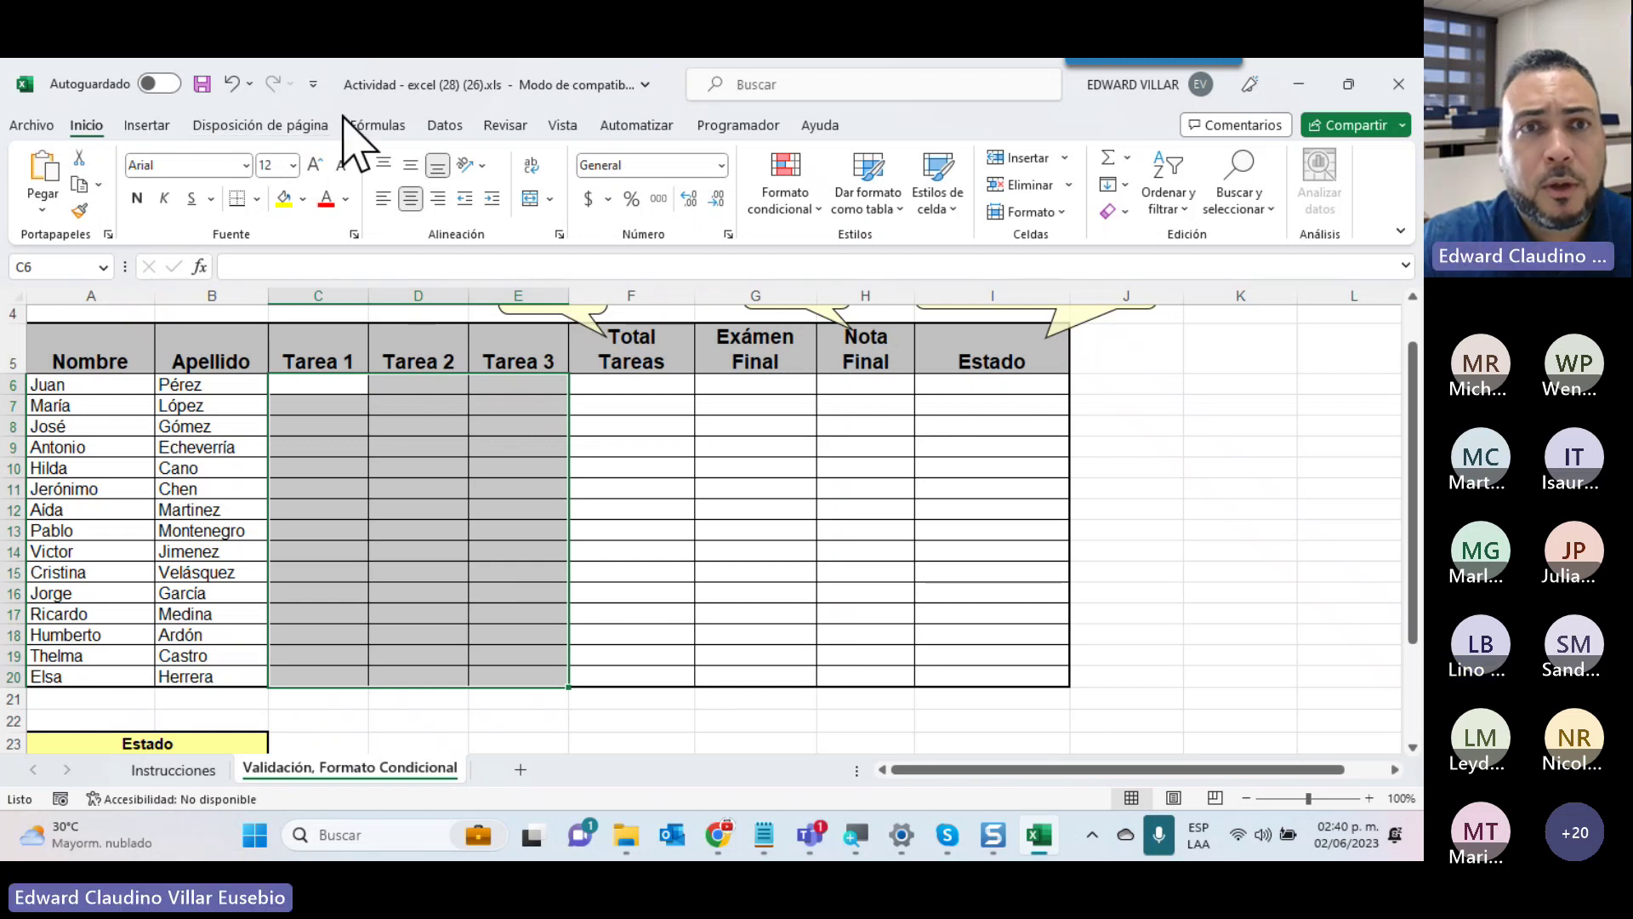
left_click(447, 127)
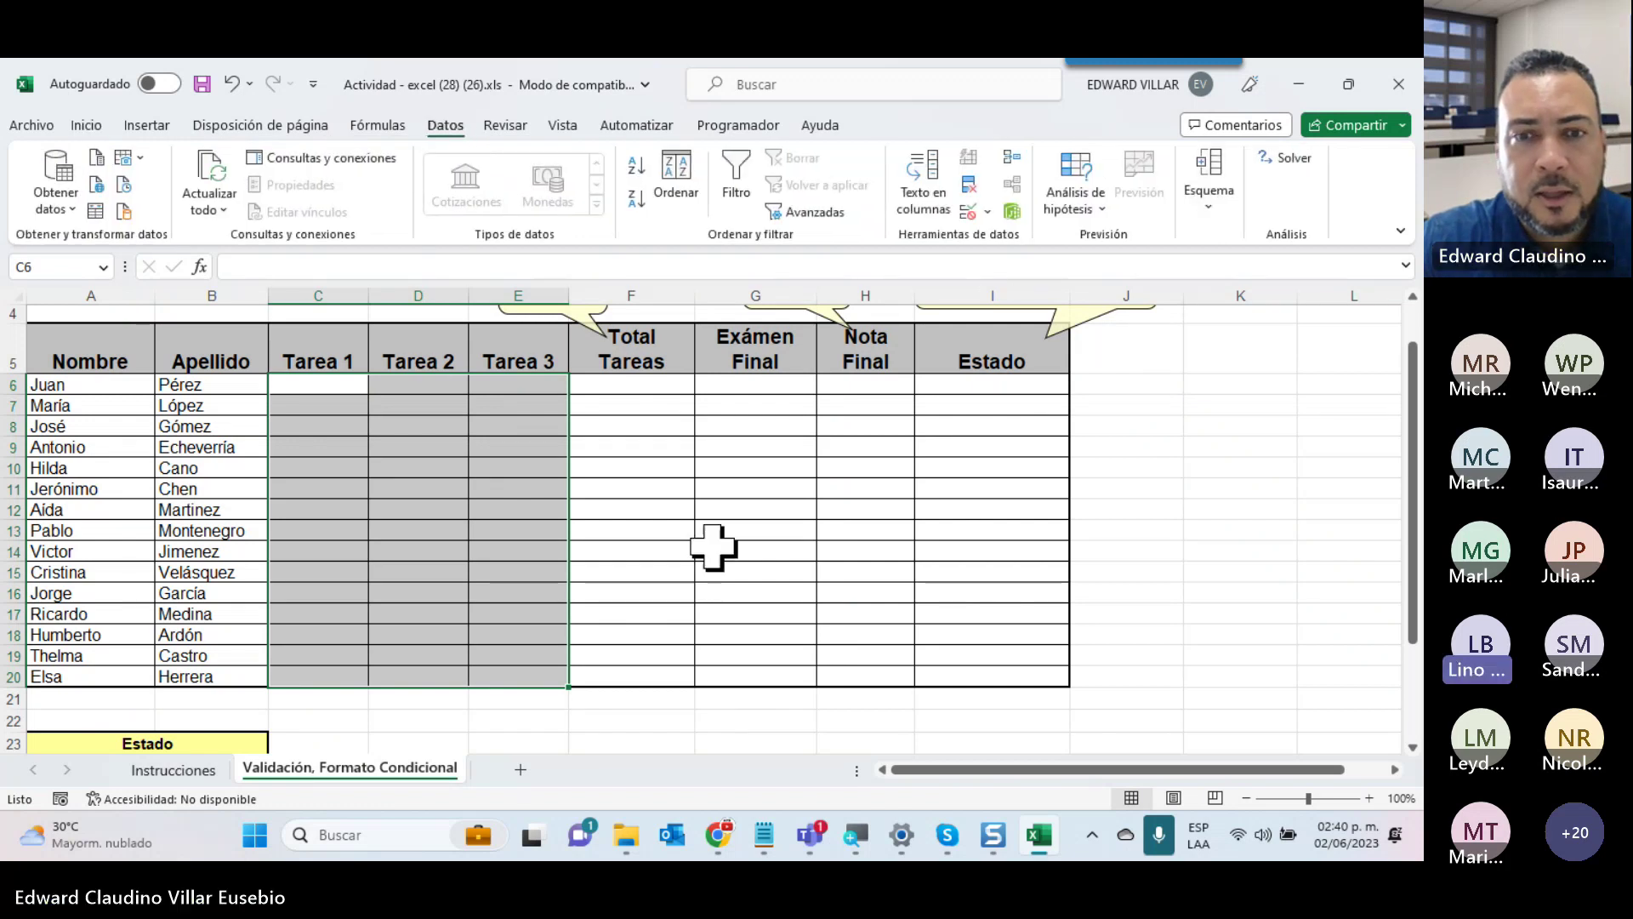
left_click(810, 834)
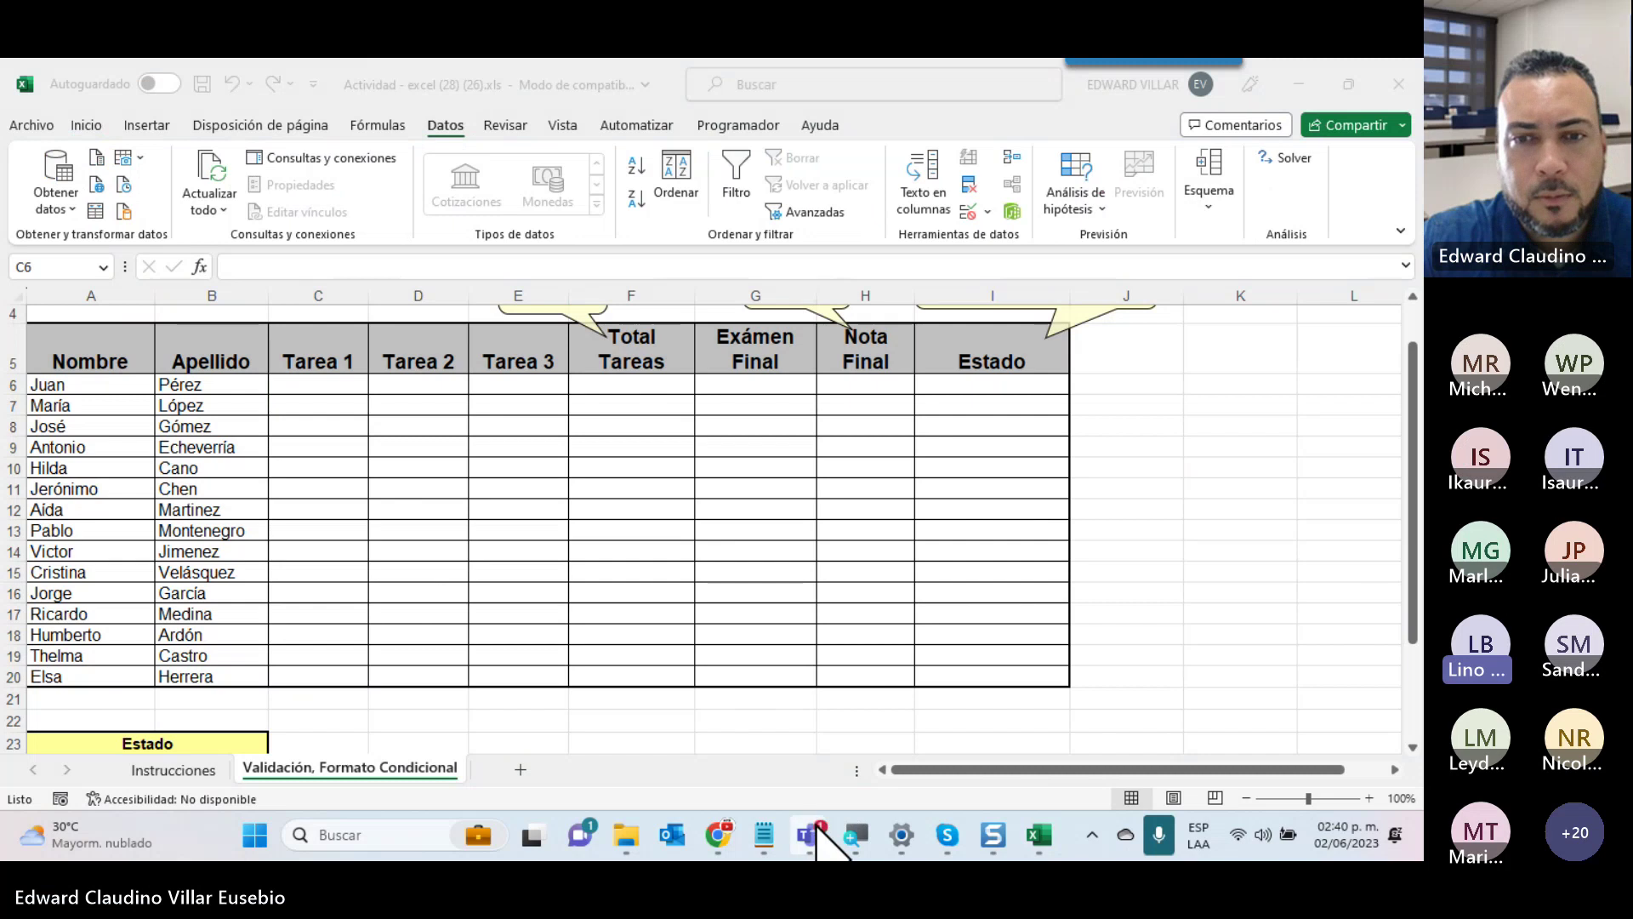
mouse_move(809, 835)
left_click(882, 697)
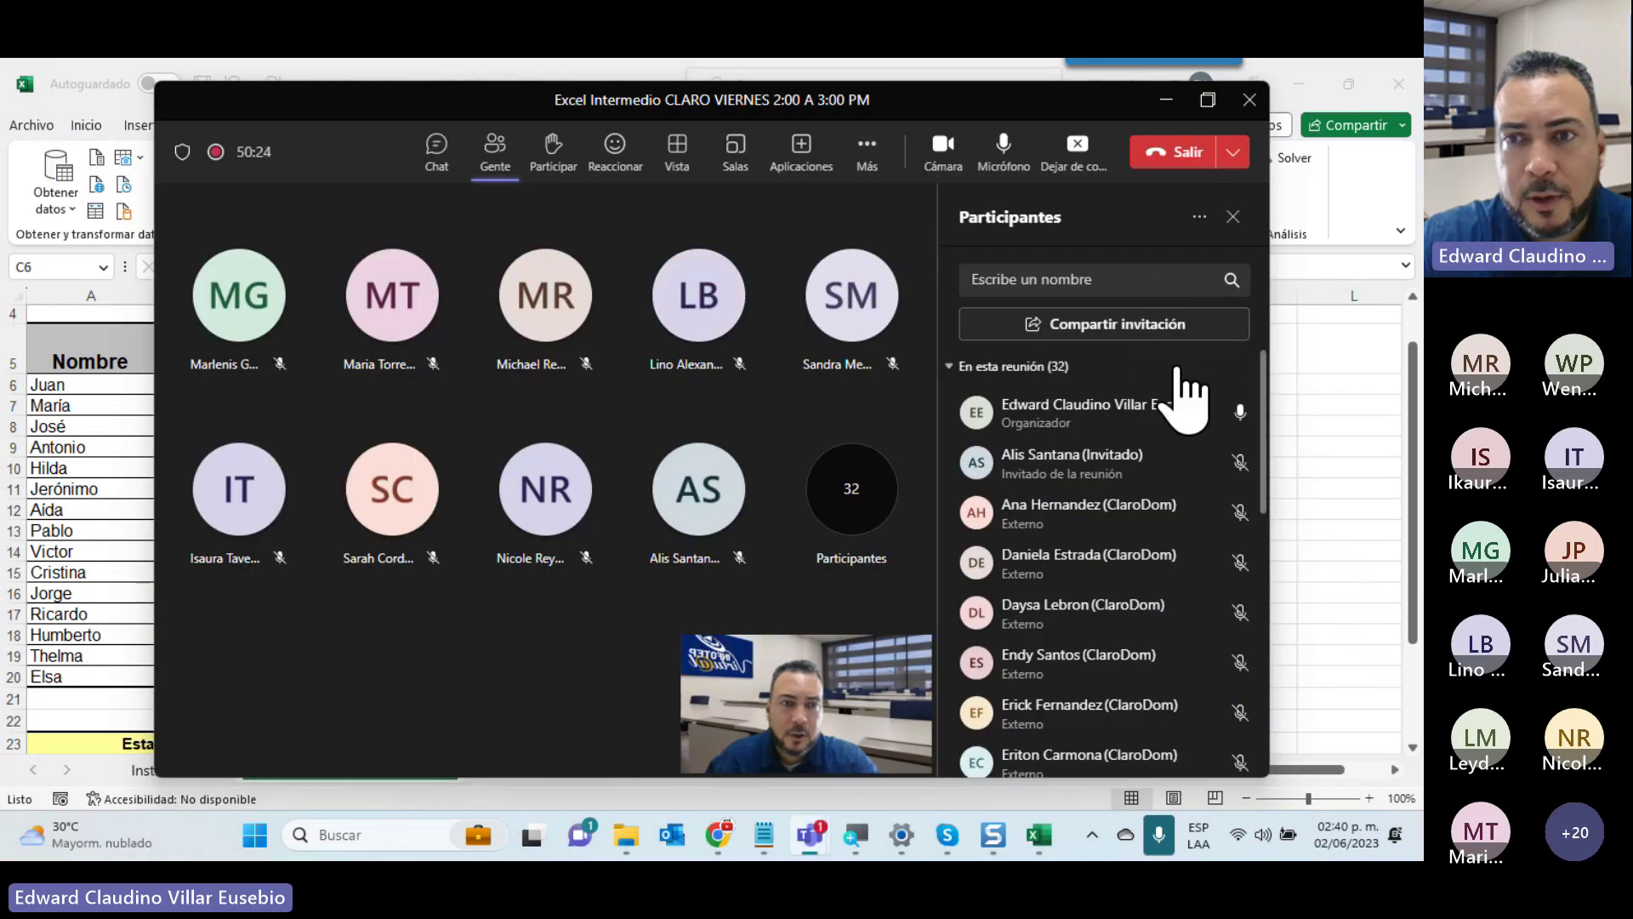
left_click(1083, 368)
left_click(1013, 368)
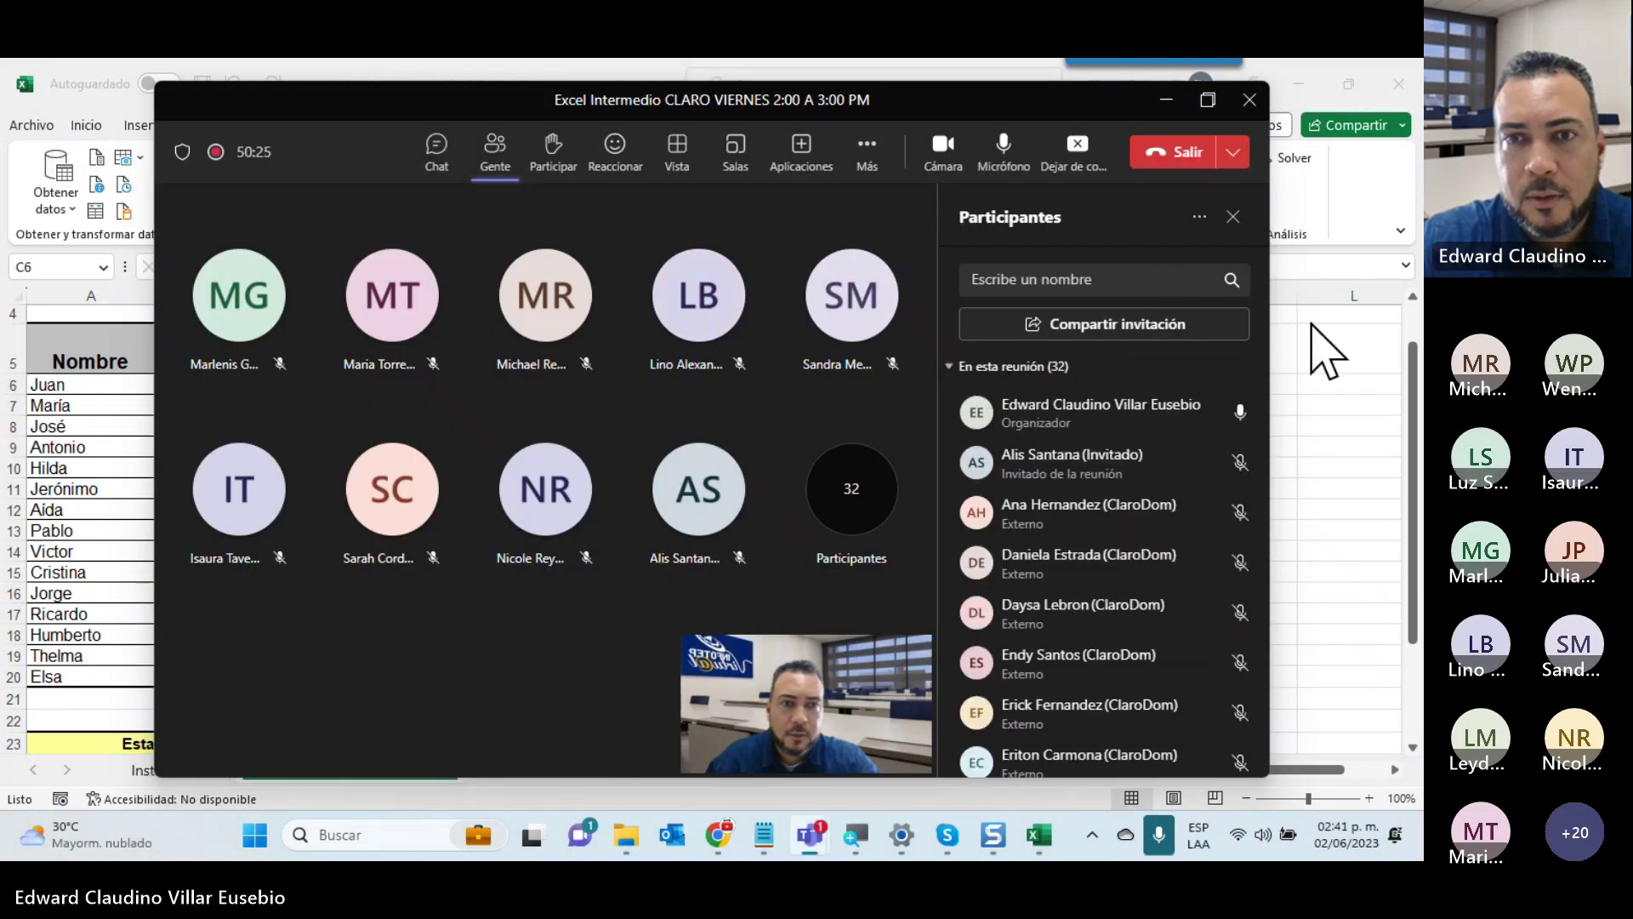
scroll(1182, 680, "down", 5)
scroll(1190, 596, "up", 5)
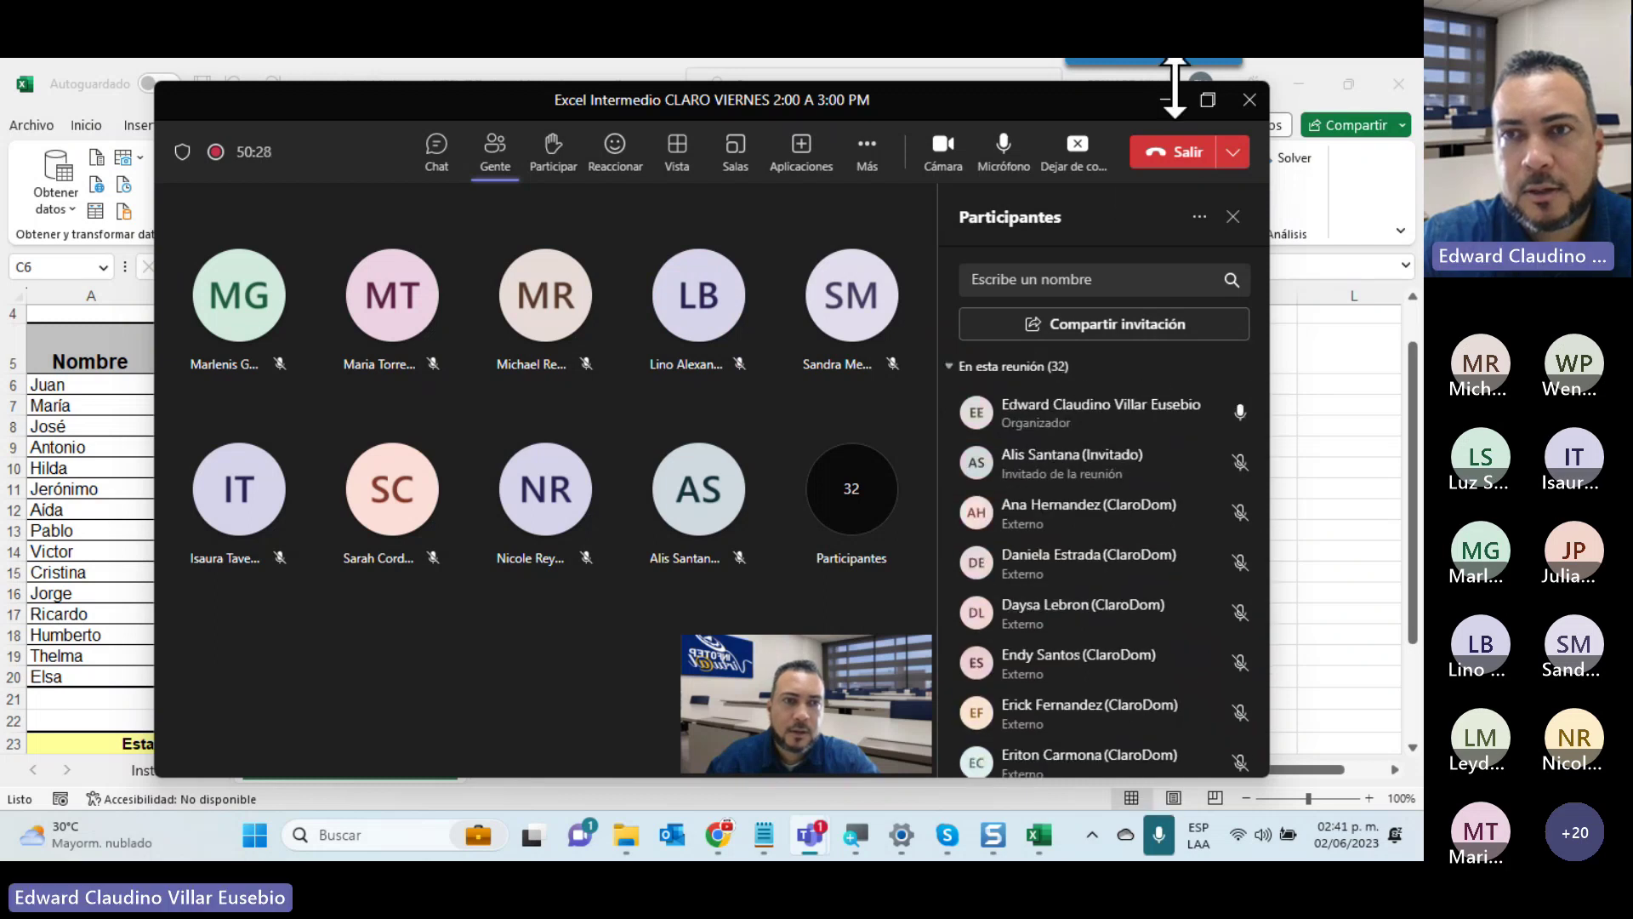
left_click(1166, 99)
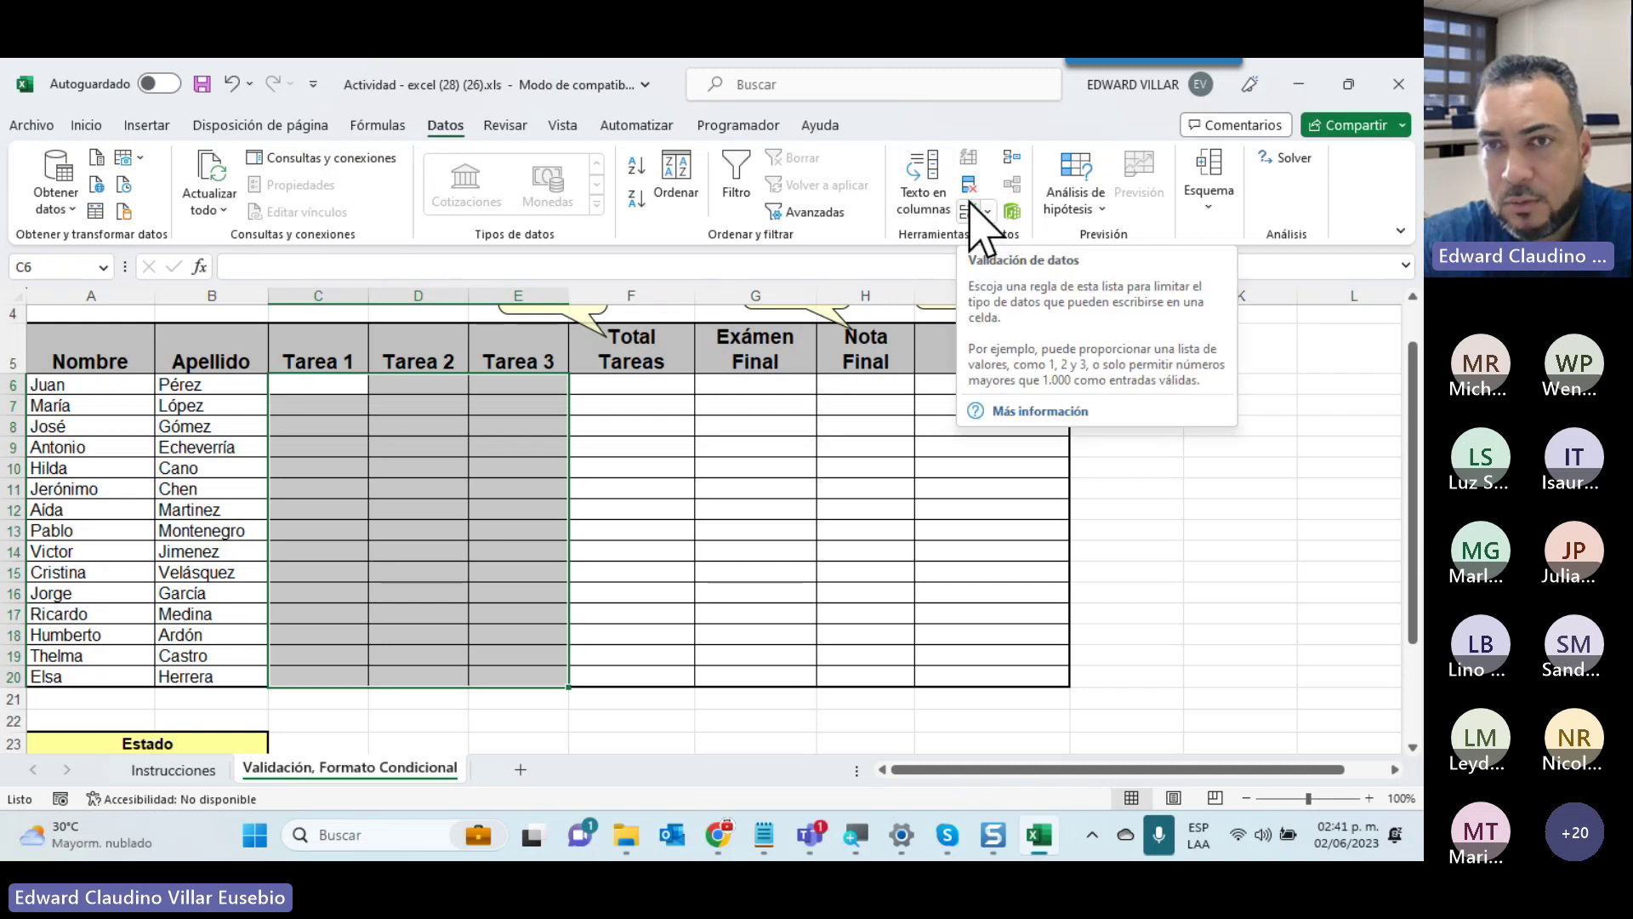
Set the Tarea cells' data validation to allow whole numbers between 1 and 20
left_click(969, 211)
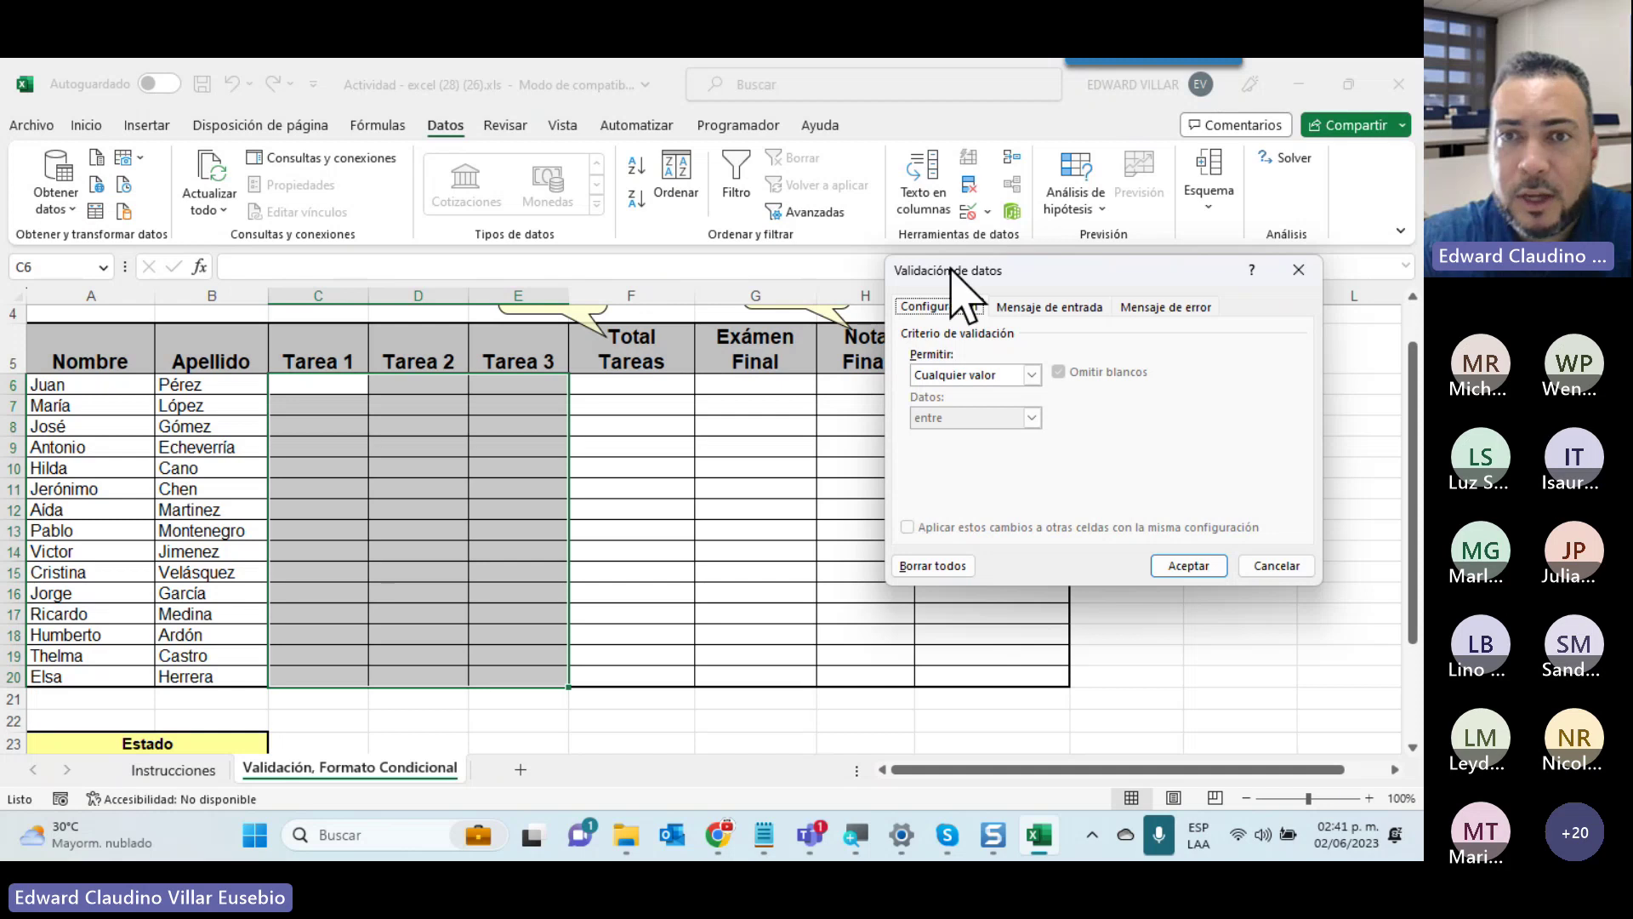
left_click_drag(960, 267, 809, 247)
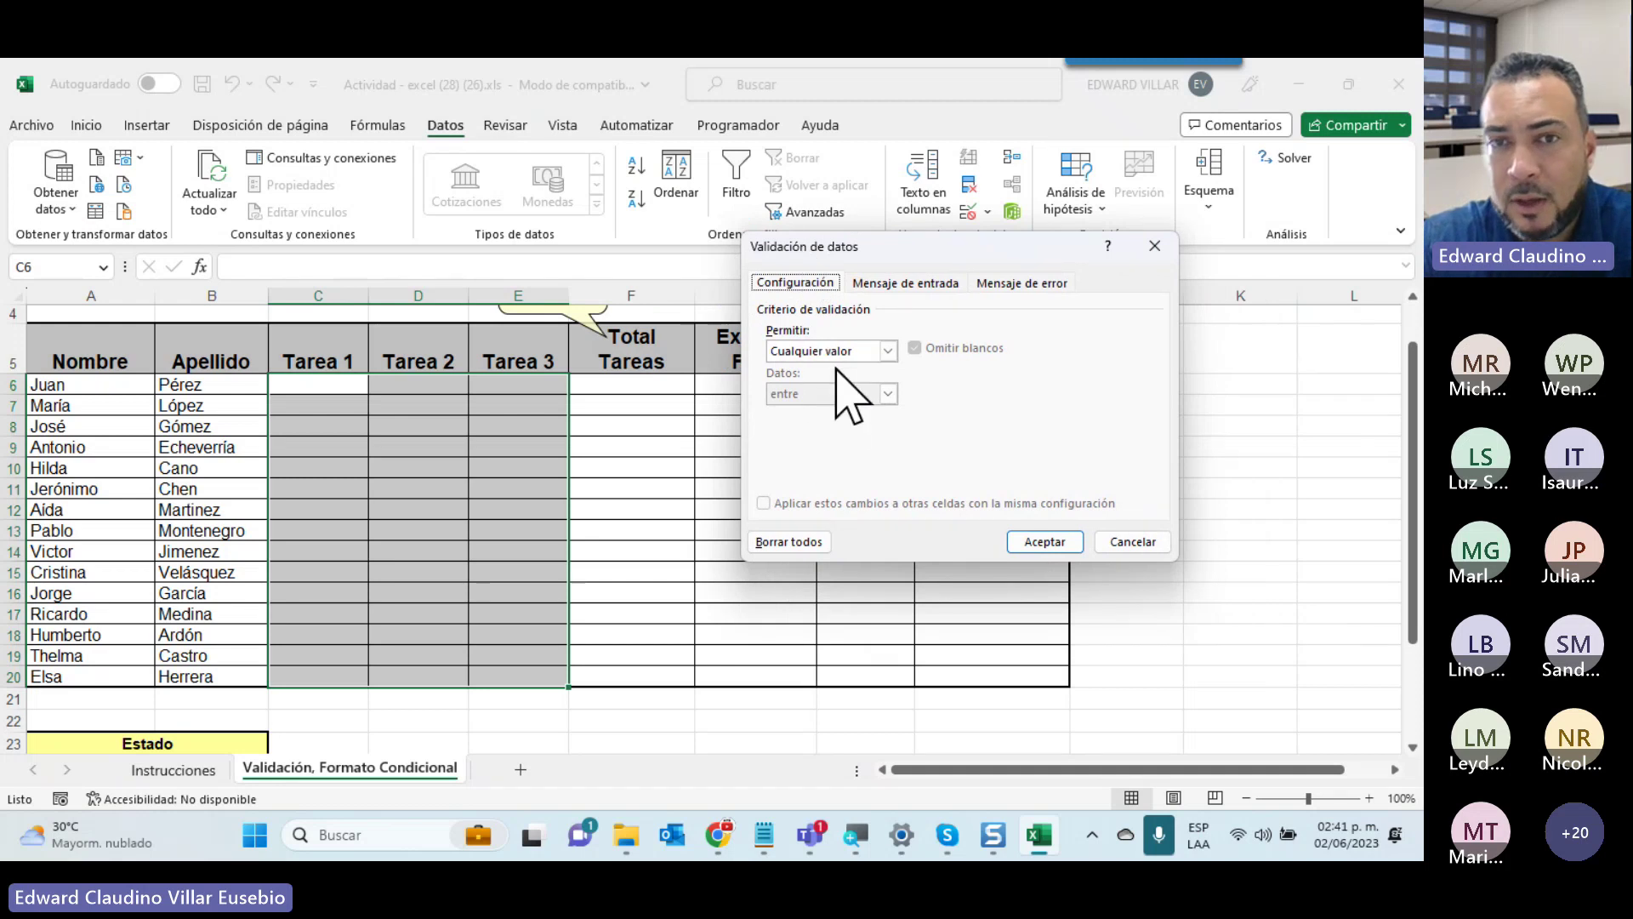
left_click(888, 351)
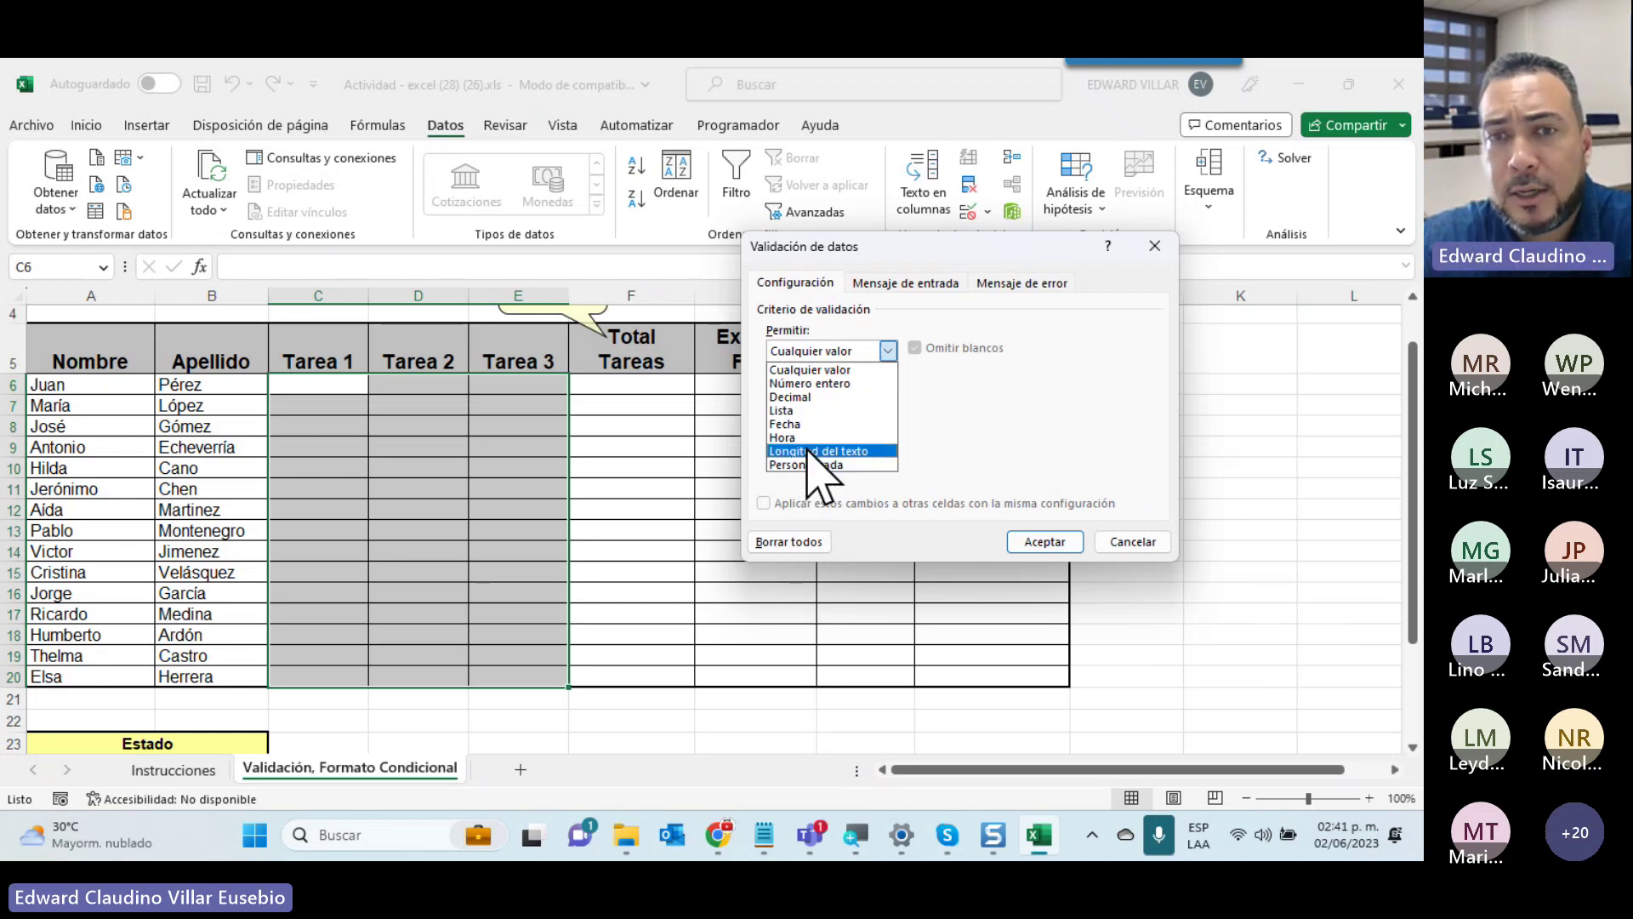
left_click(844, 383)
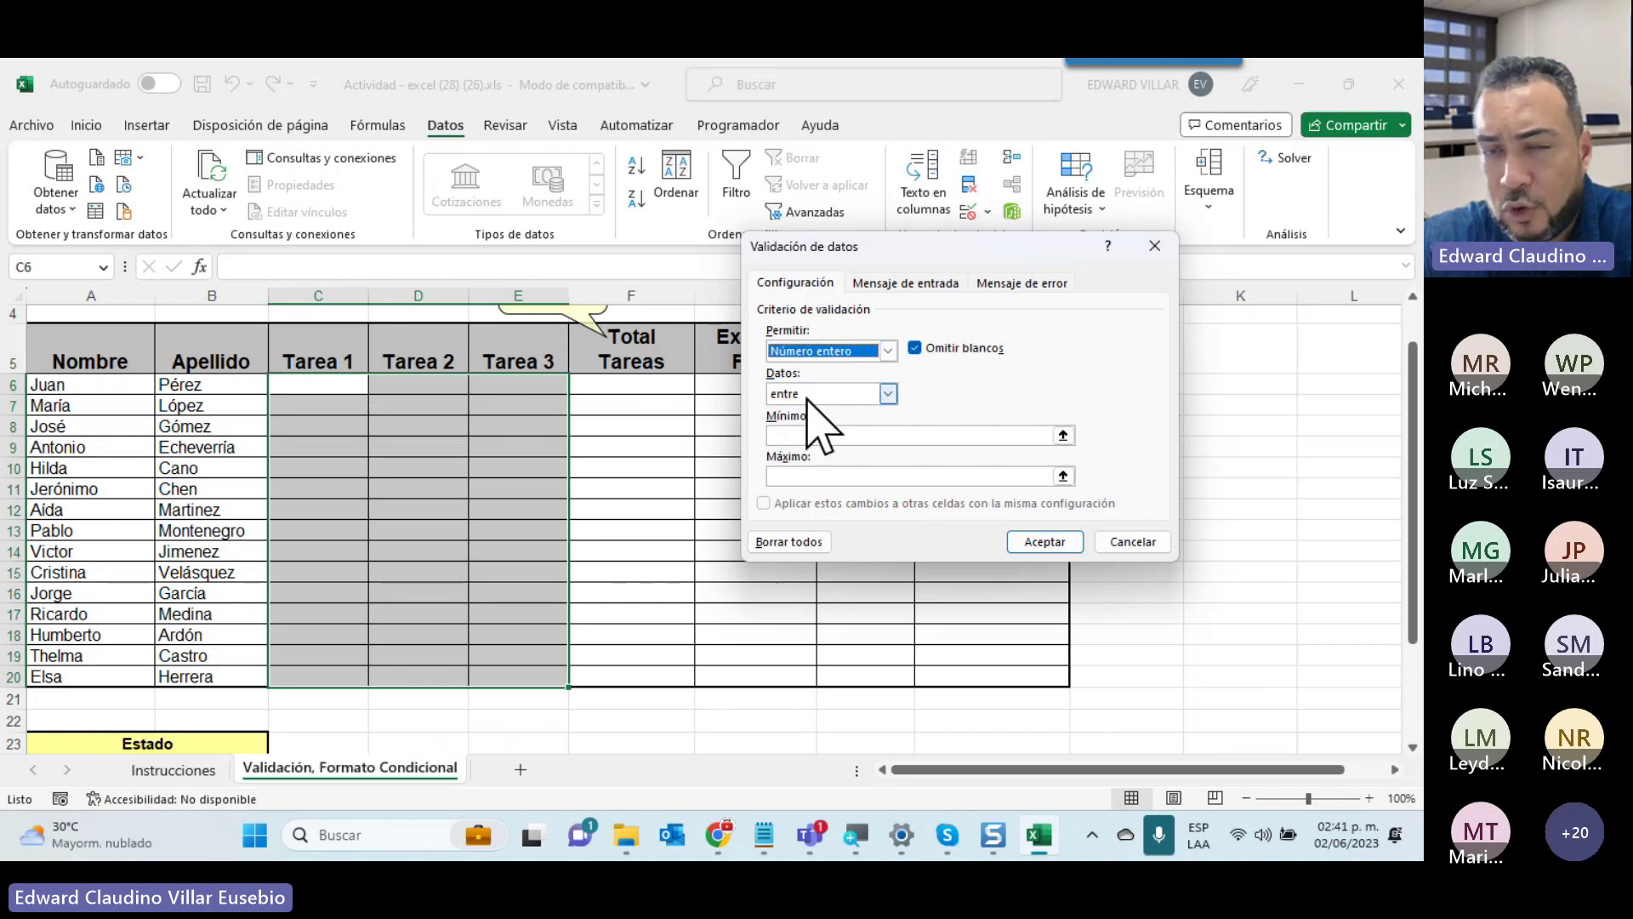
left_click(887, 393)
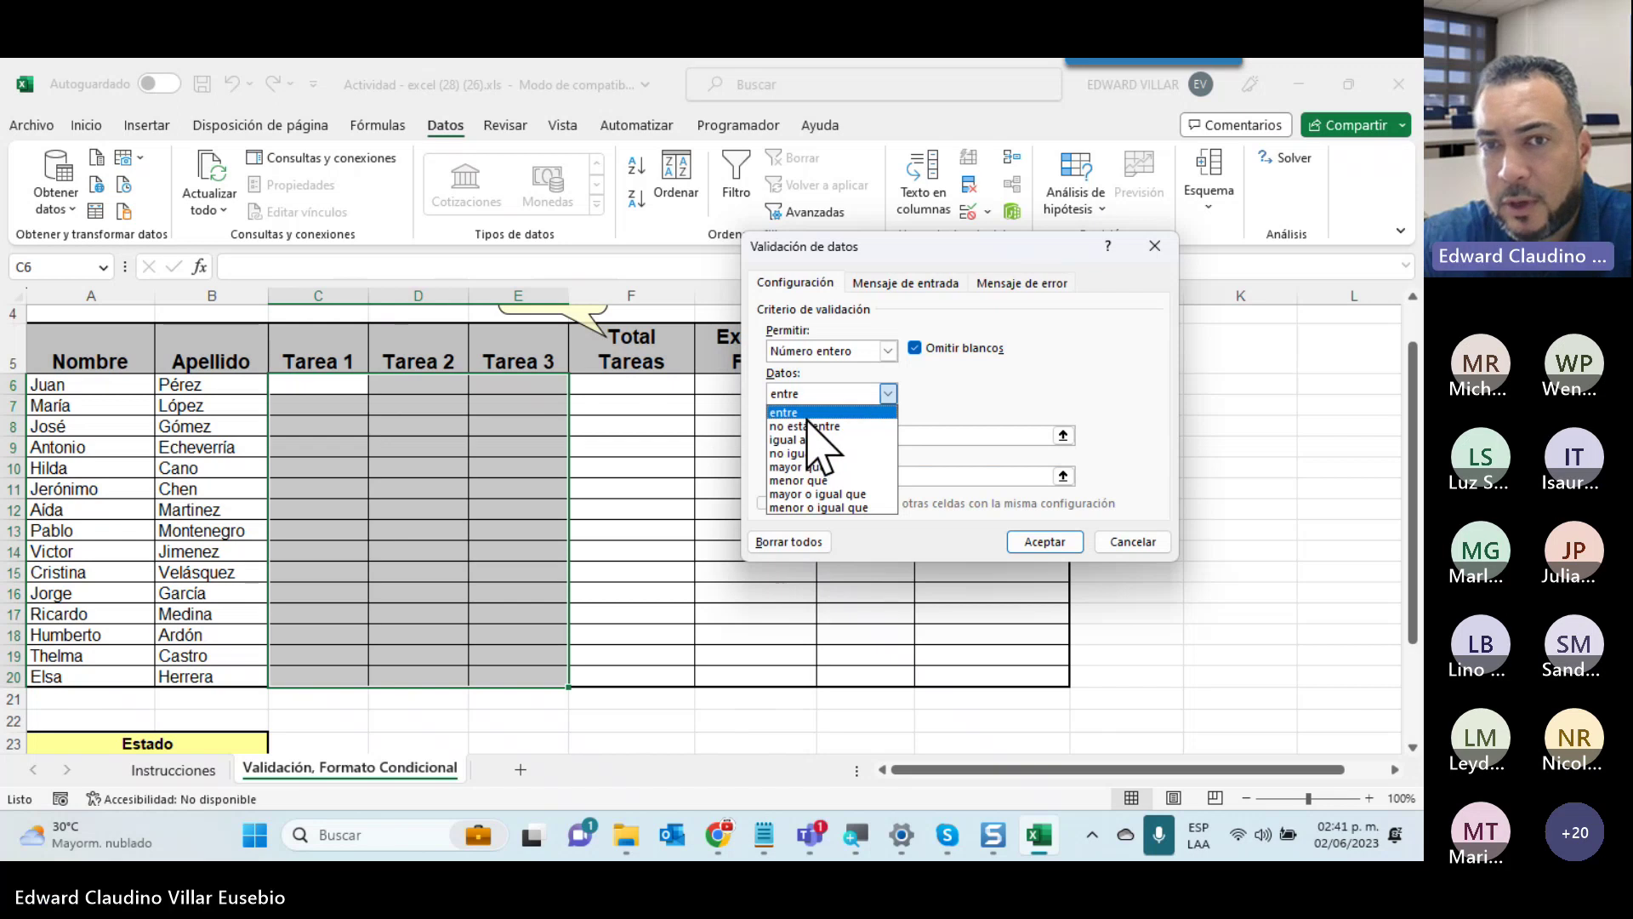
left_click(808, 413)
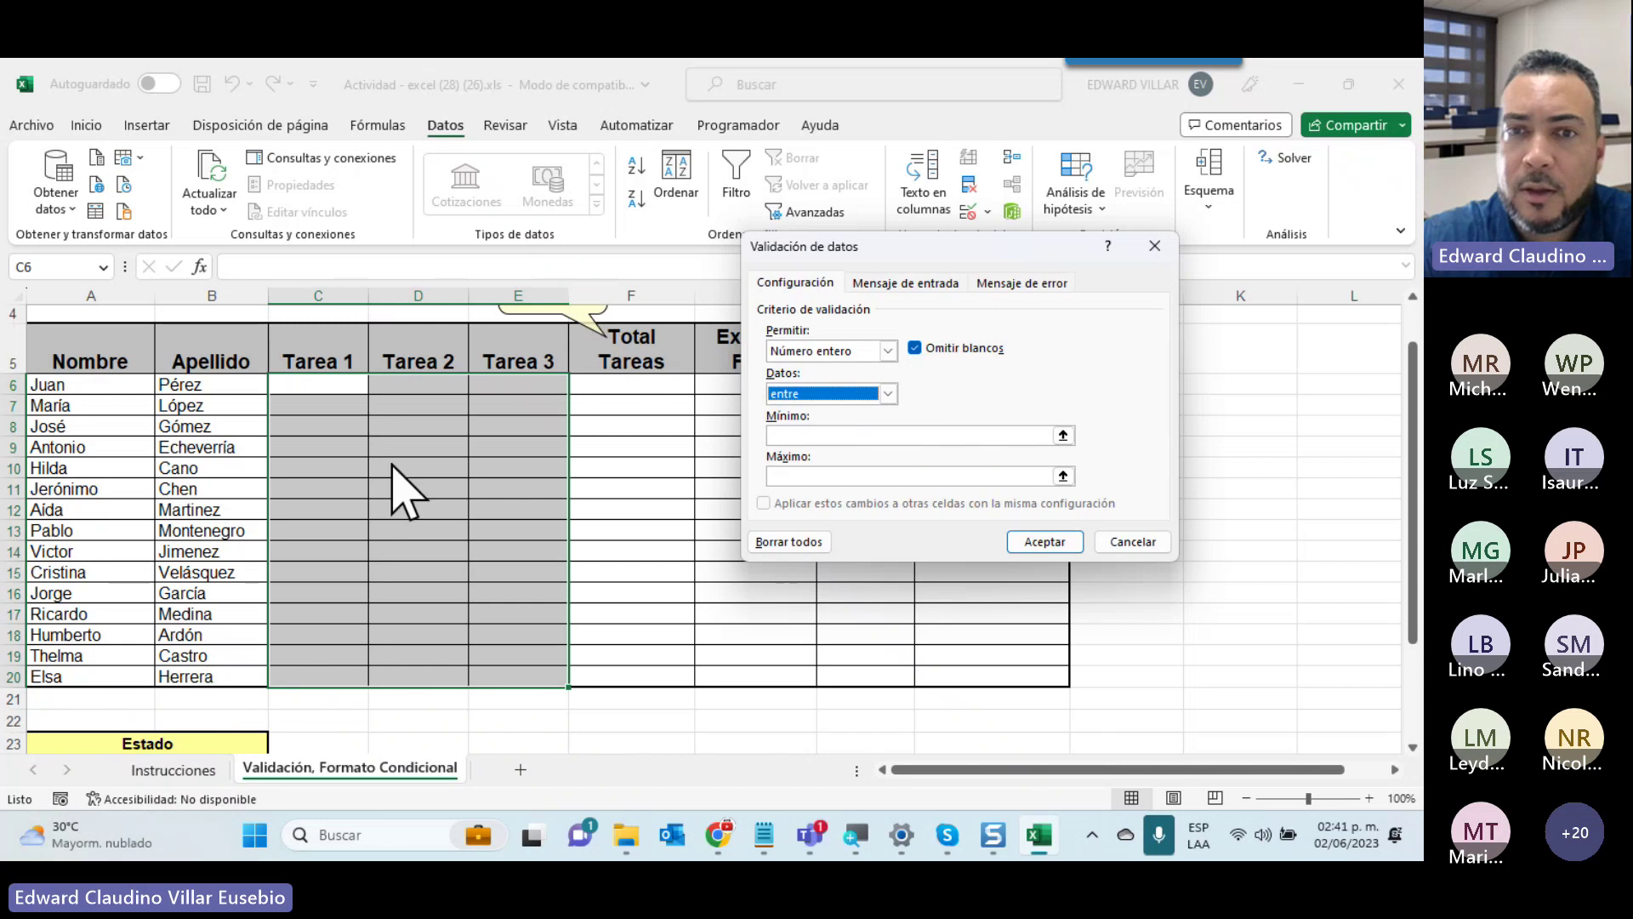
left_click(863, 435)
type("1")
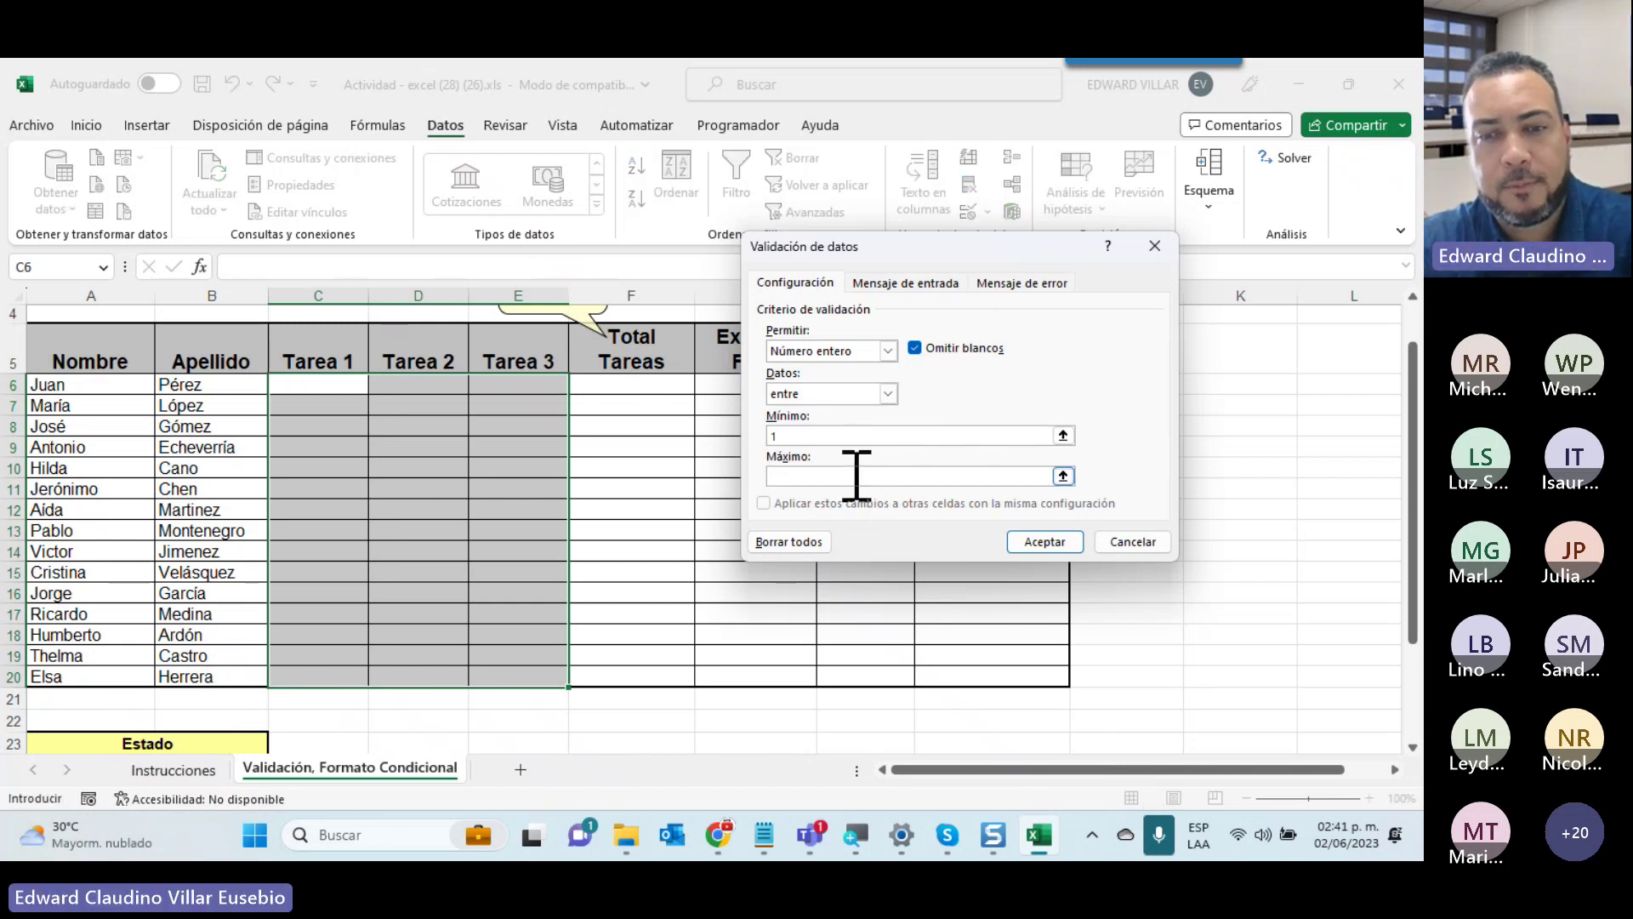
type("20")
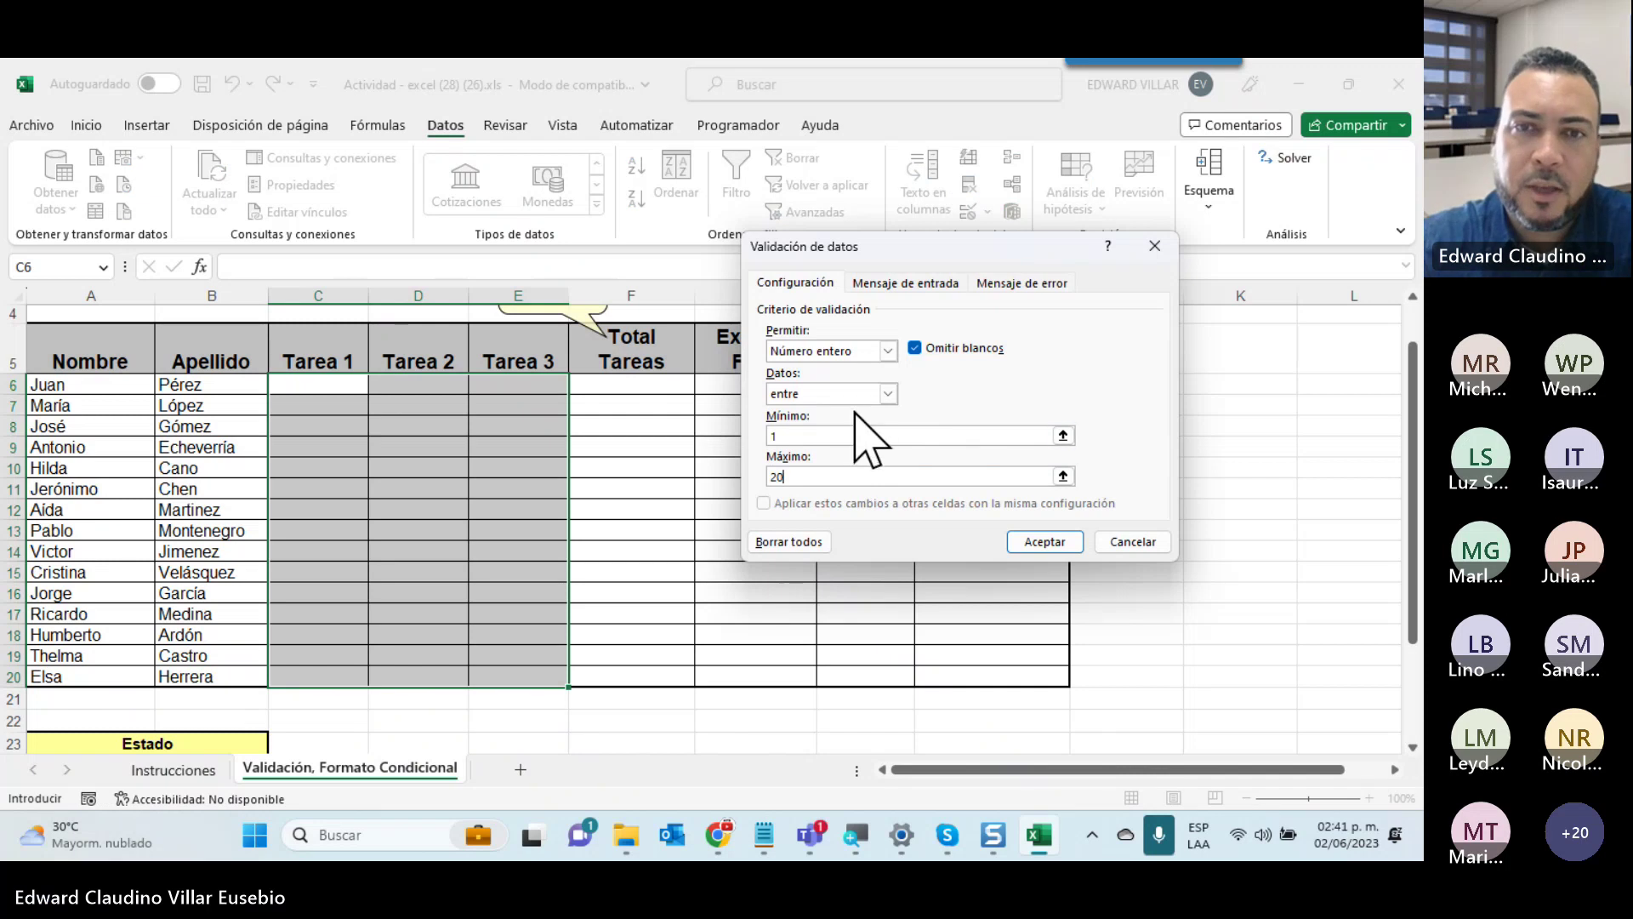
Add an input message titled 'DATOS PERMITIDOS' reading 'ENTRE 1 Y 20.'
left_click(917, 283)
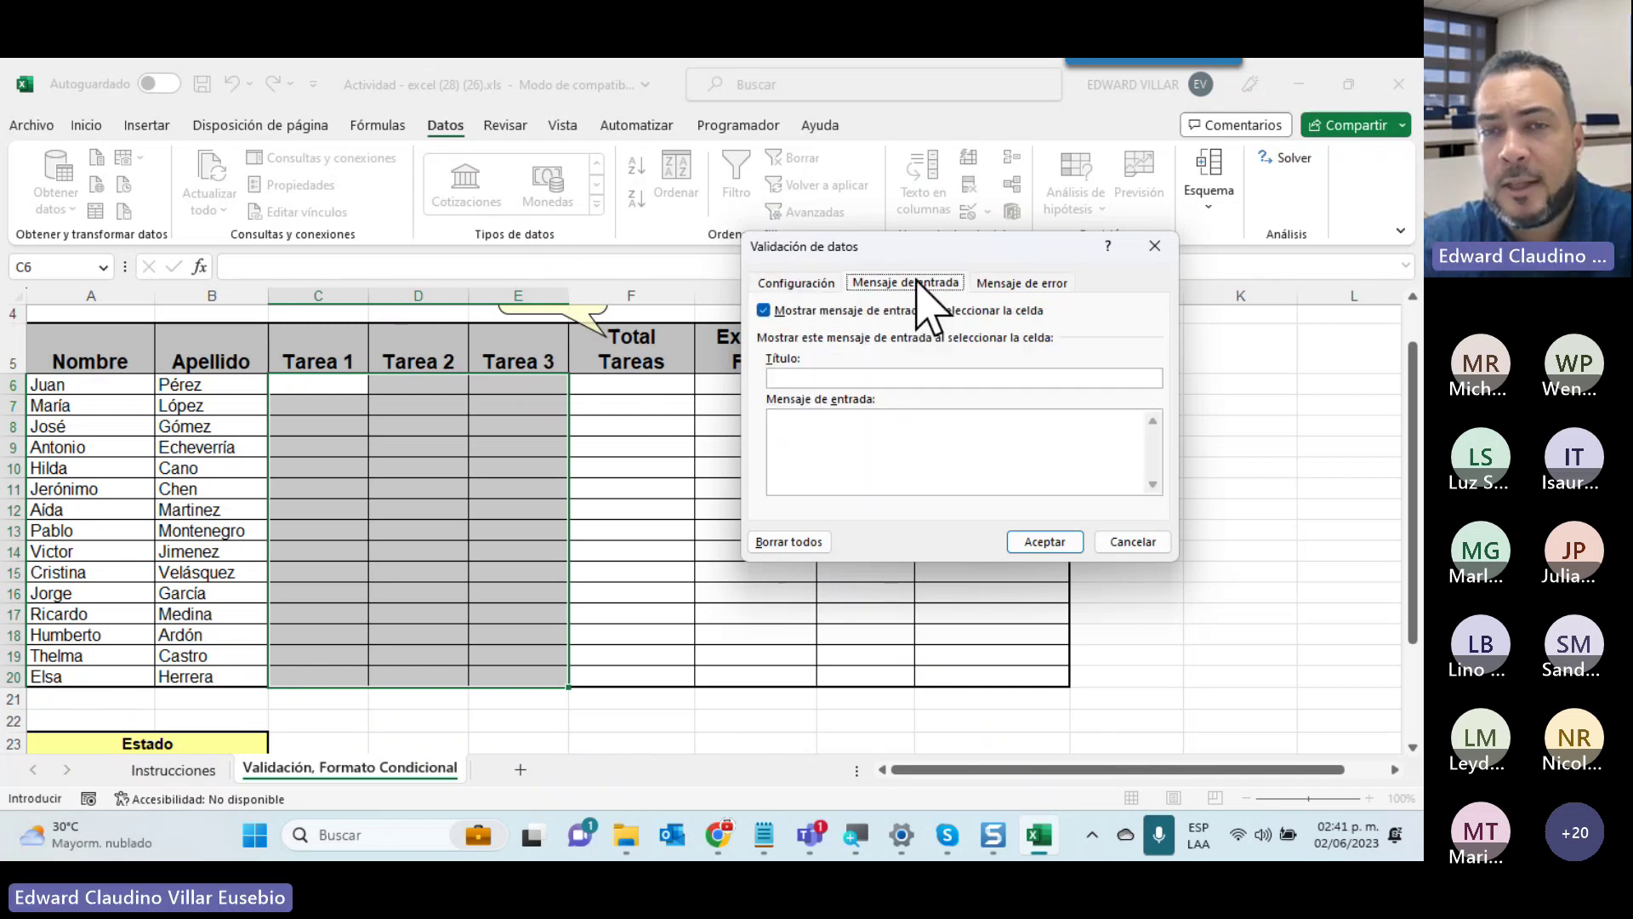
left_click(846, 379)
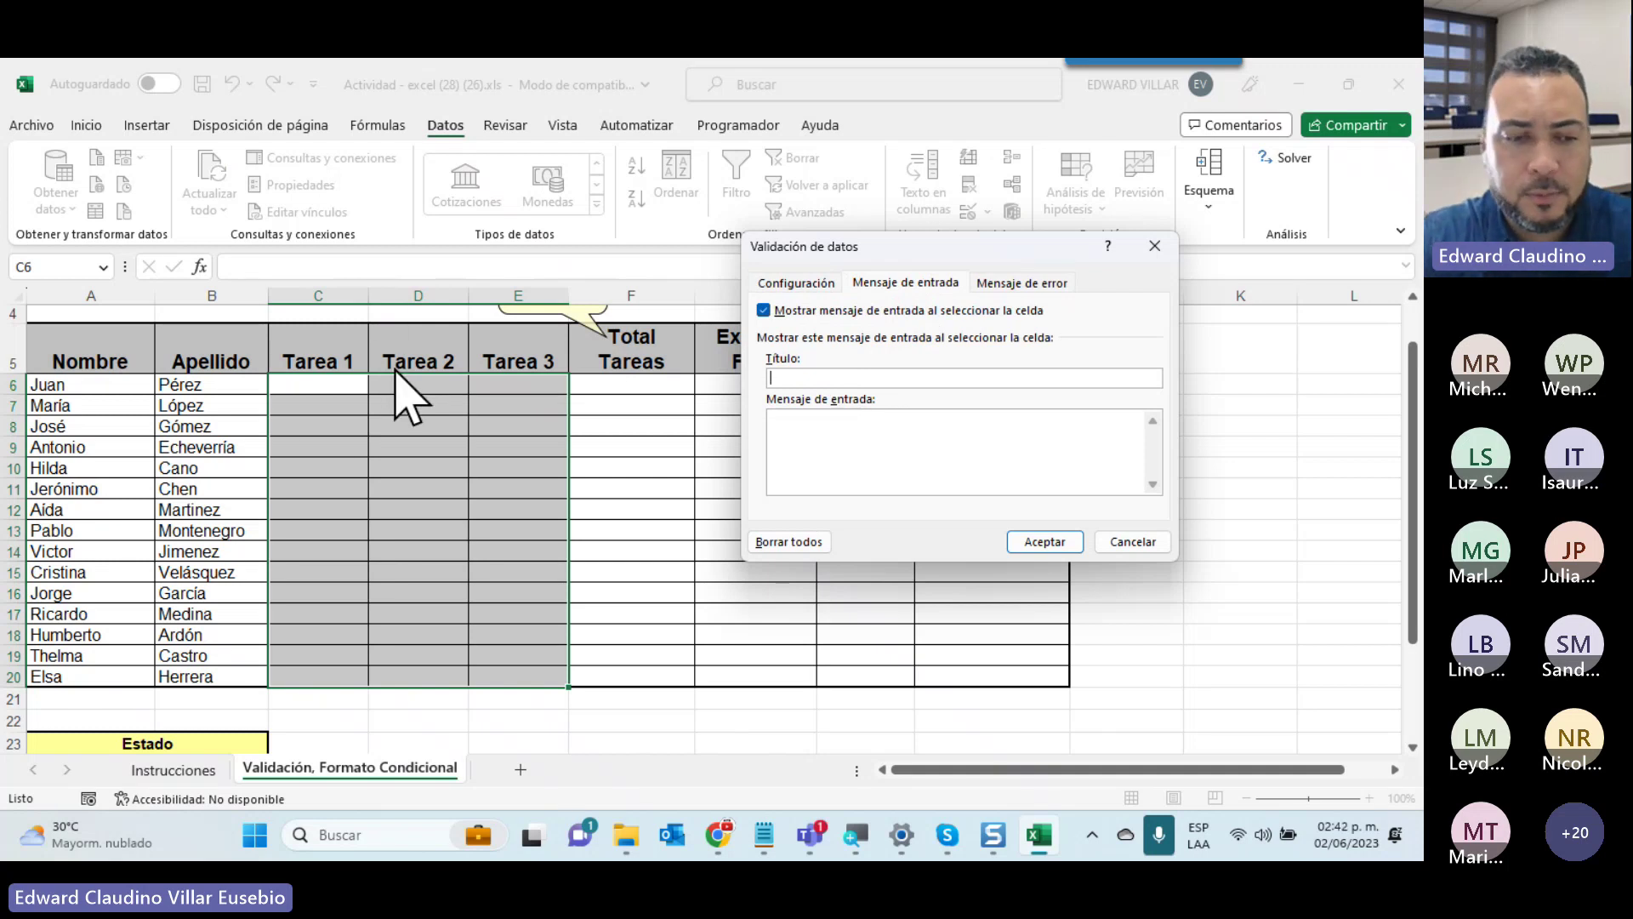
type("DATOS PERMITIDOS")
key("Tab")
type("ENTRE 1 Y 20.")
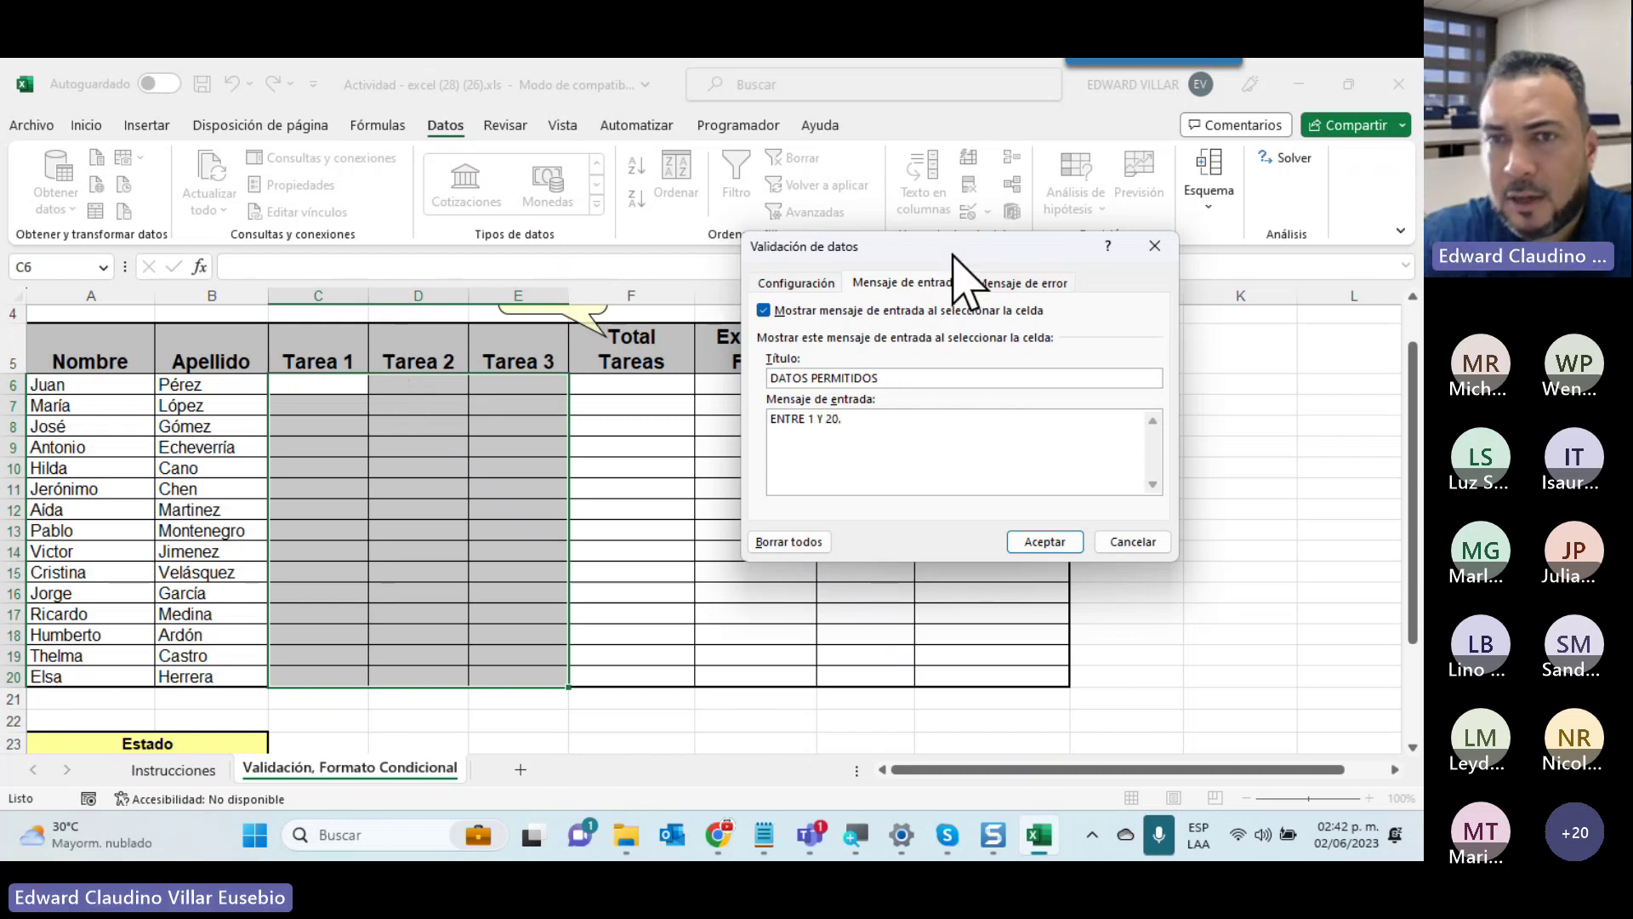
left_click(1002, 284)
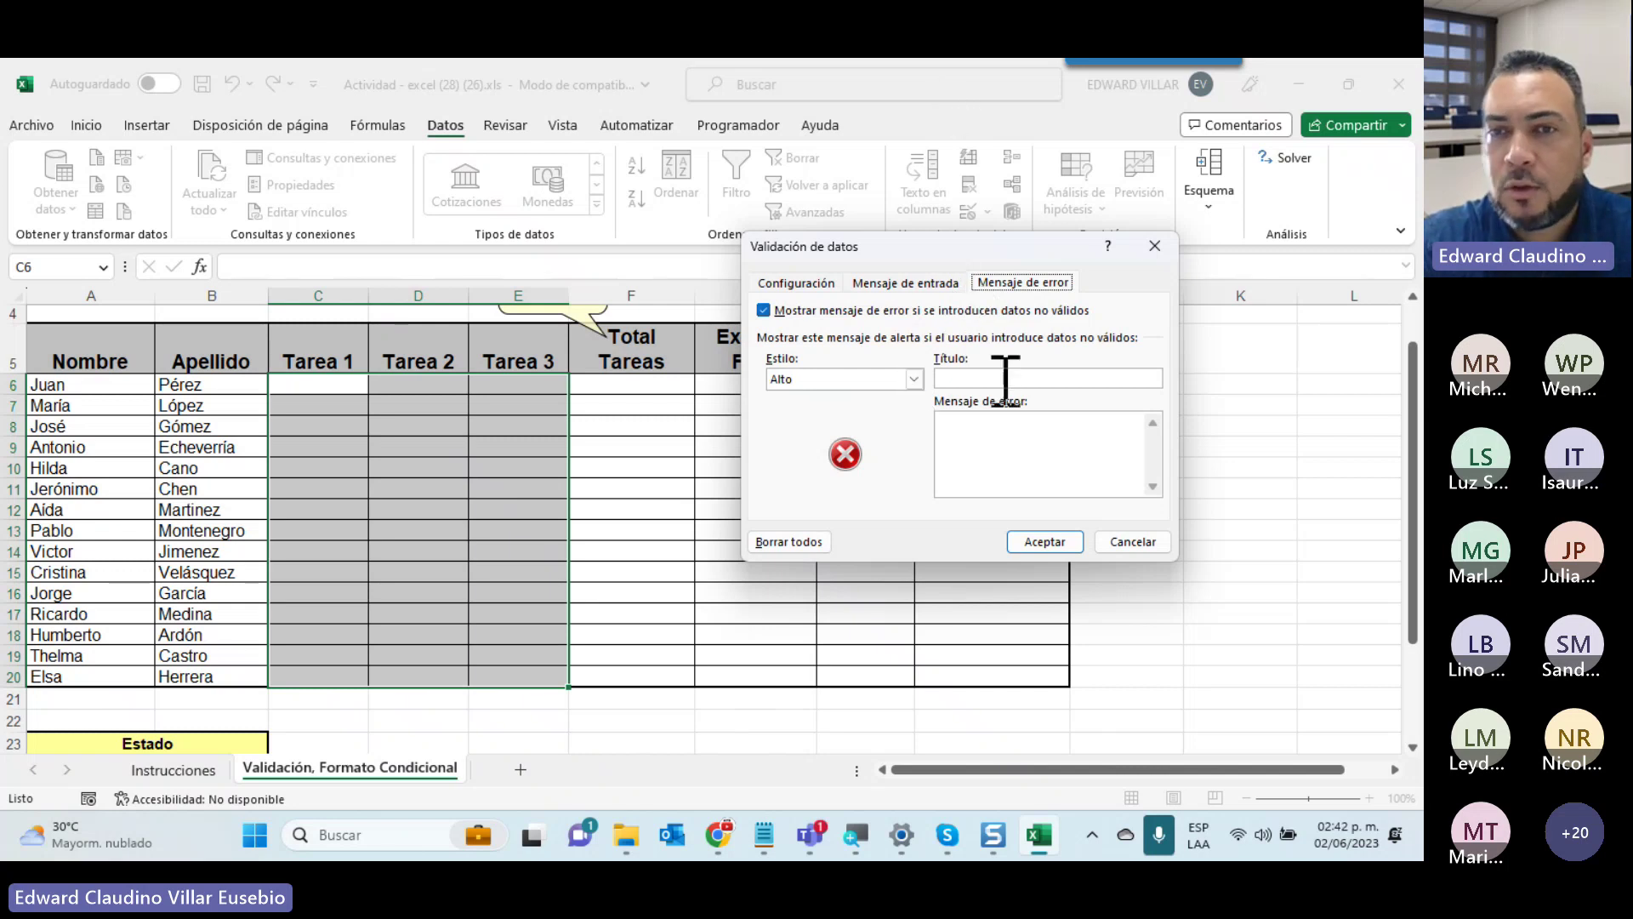
Set an Alto-style error alert titled 'ERROR' reading 'DATOS INVALIDOS.' and apply the validation
left_click(914, 378)
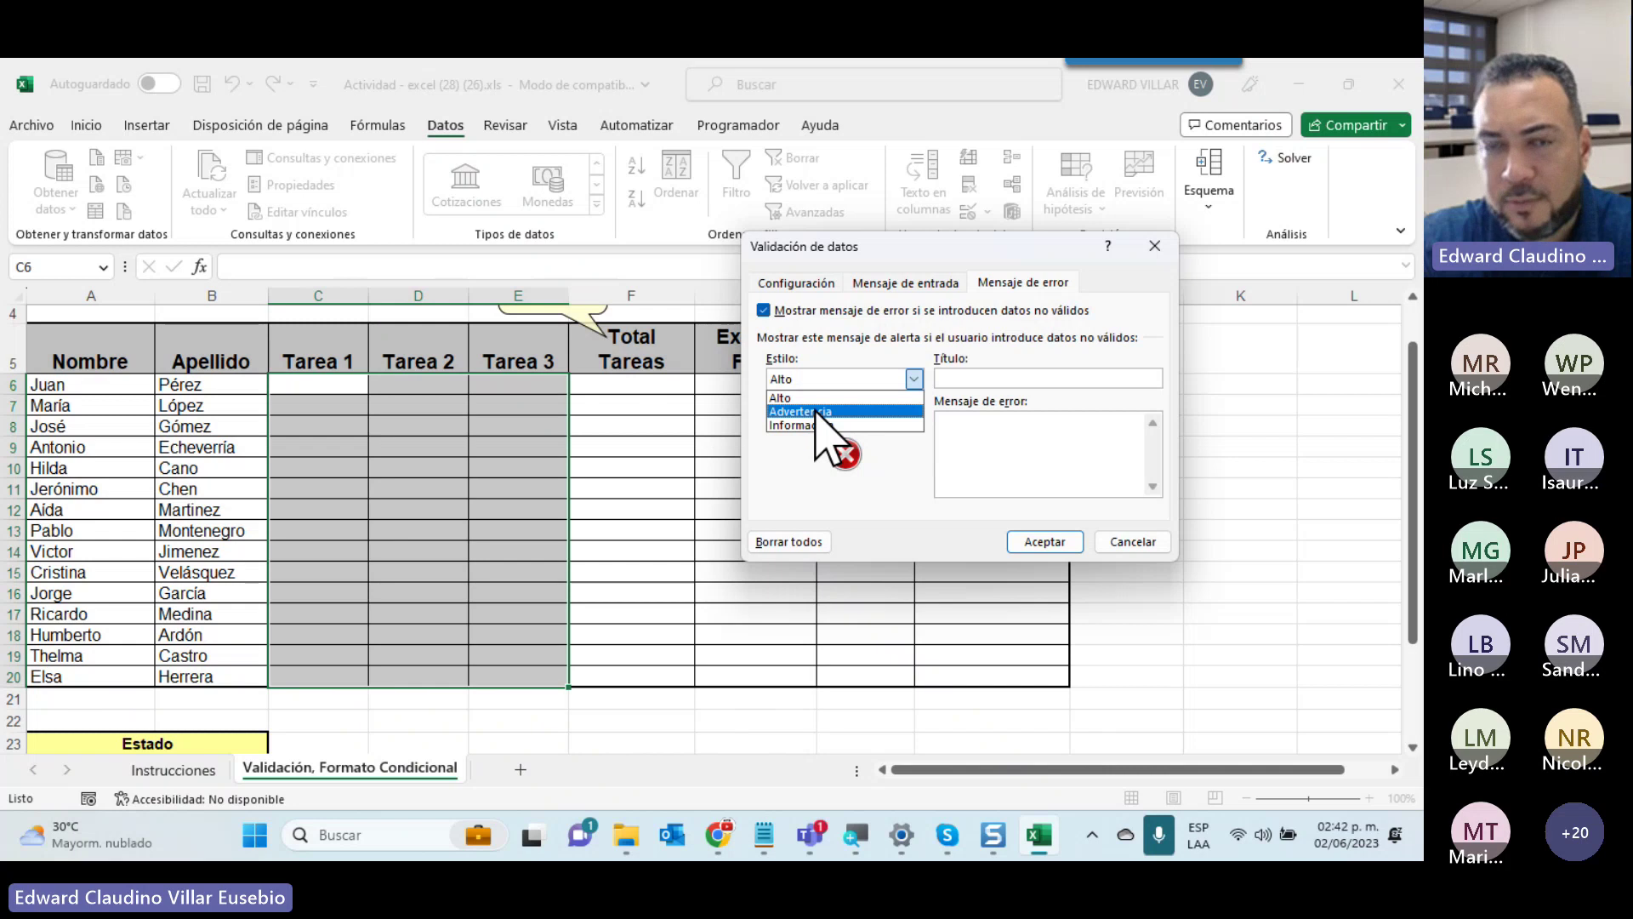
left_click(824, 398)
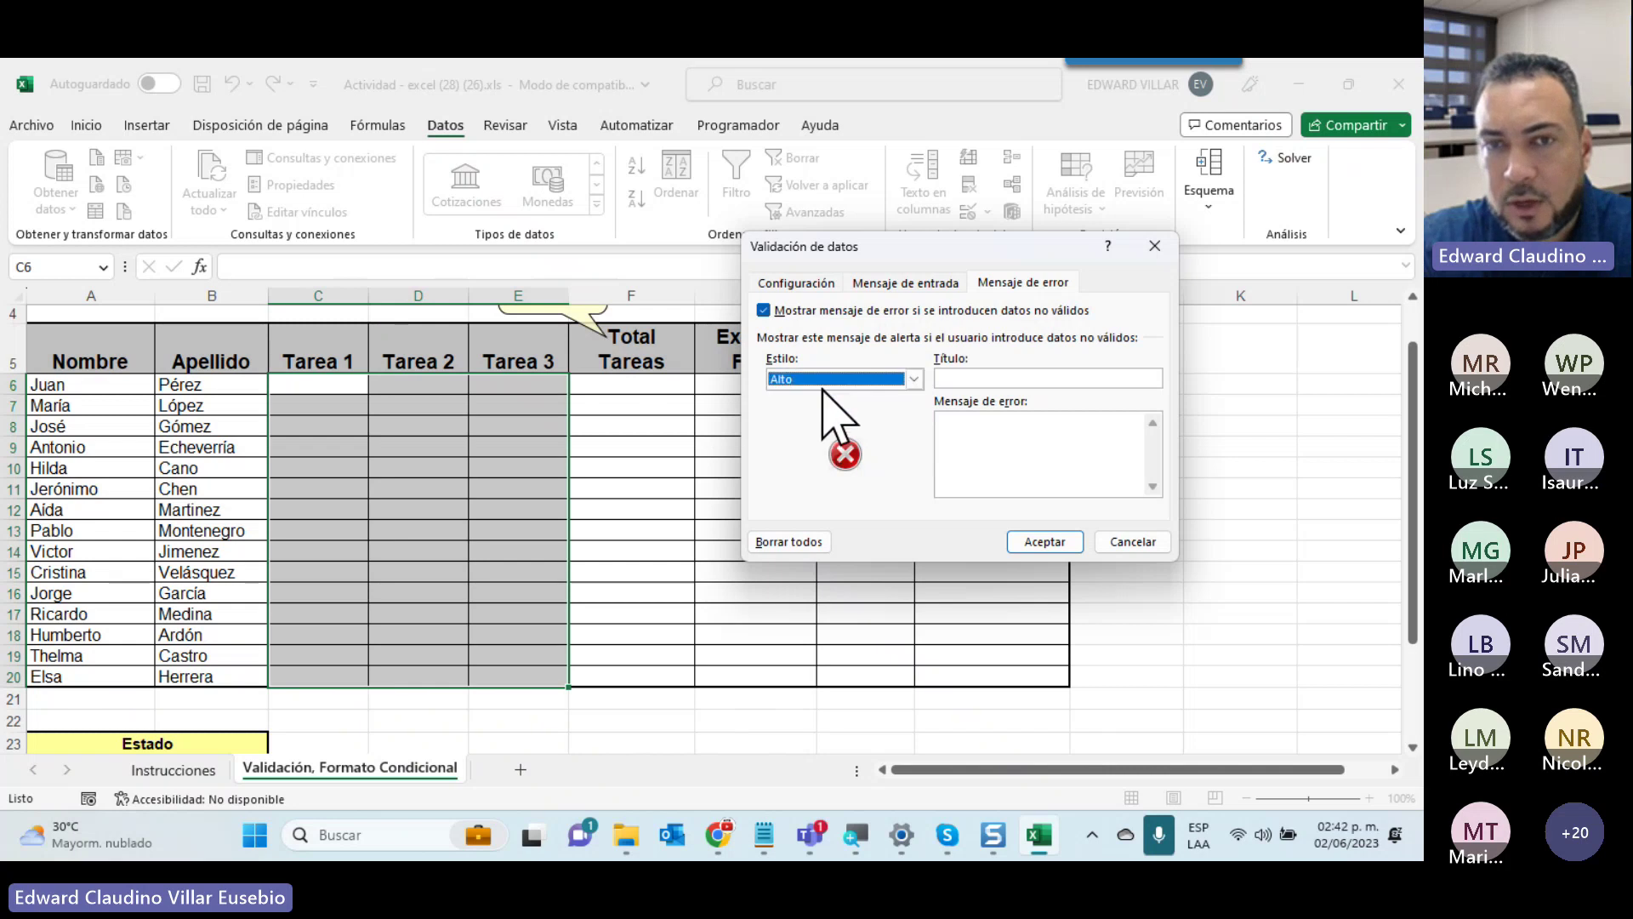
left_click(1107, 380)
type("ERROR")
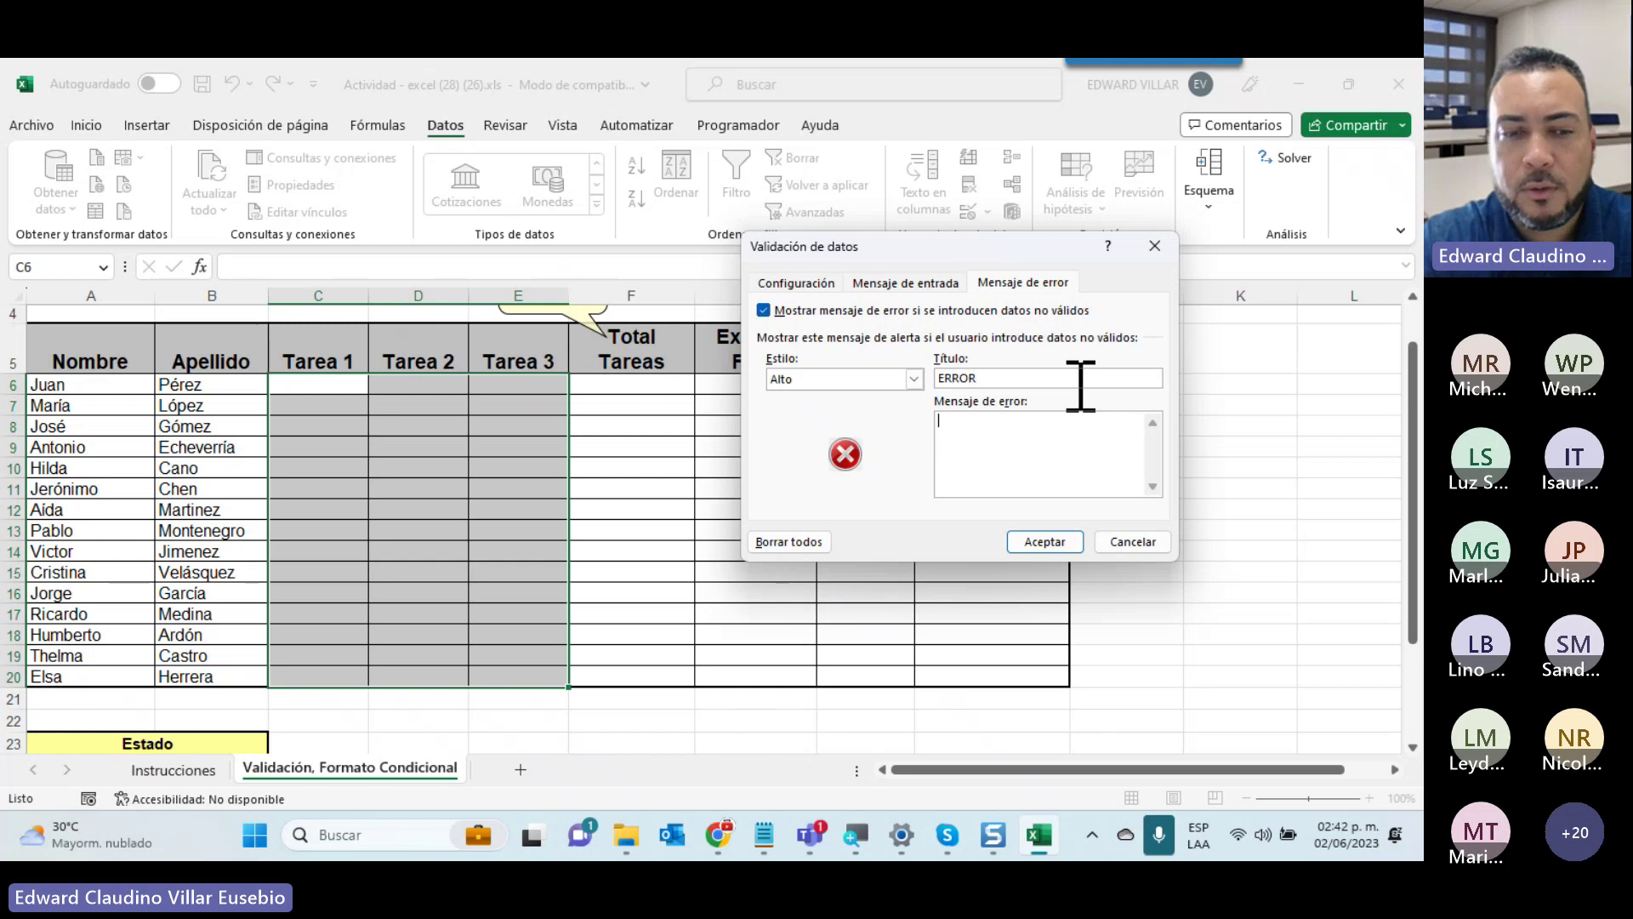
key("Tab")
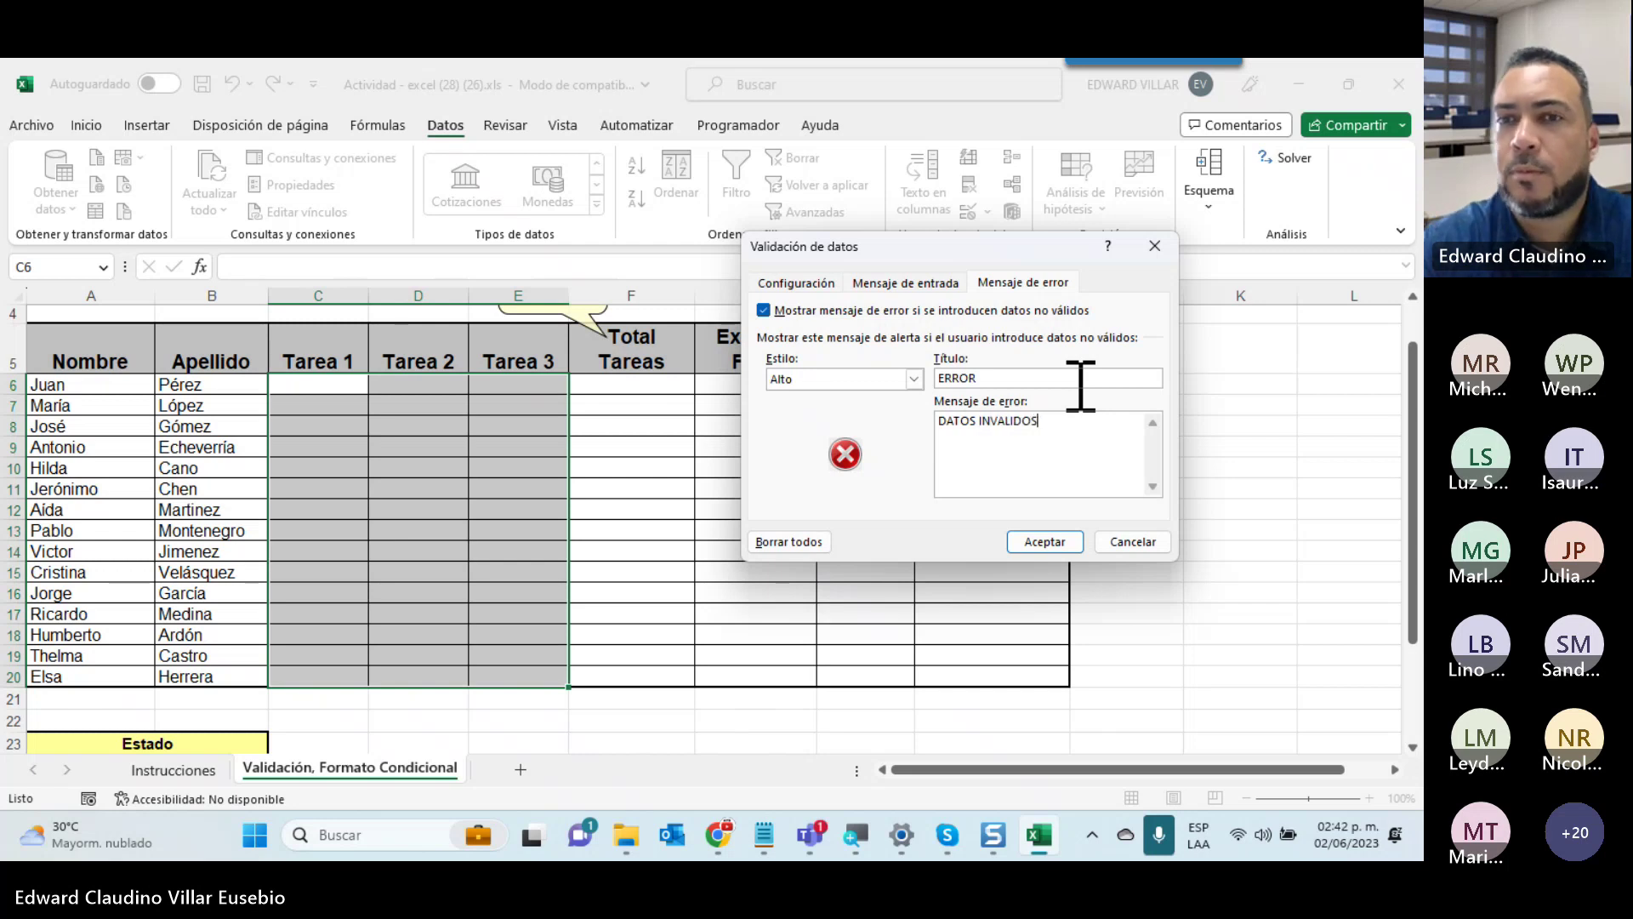
type(".")
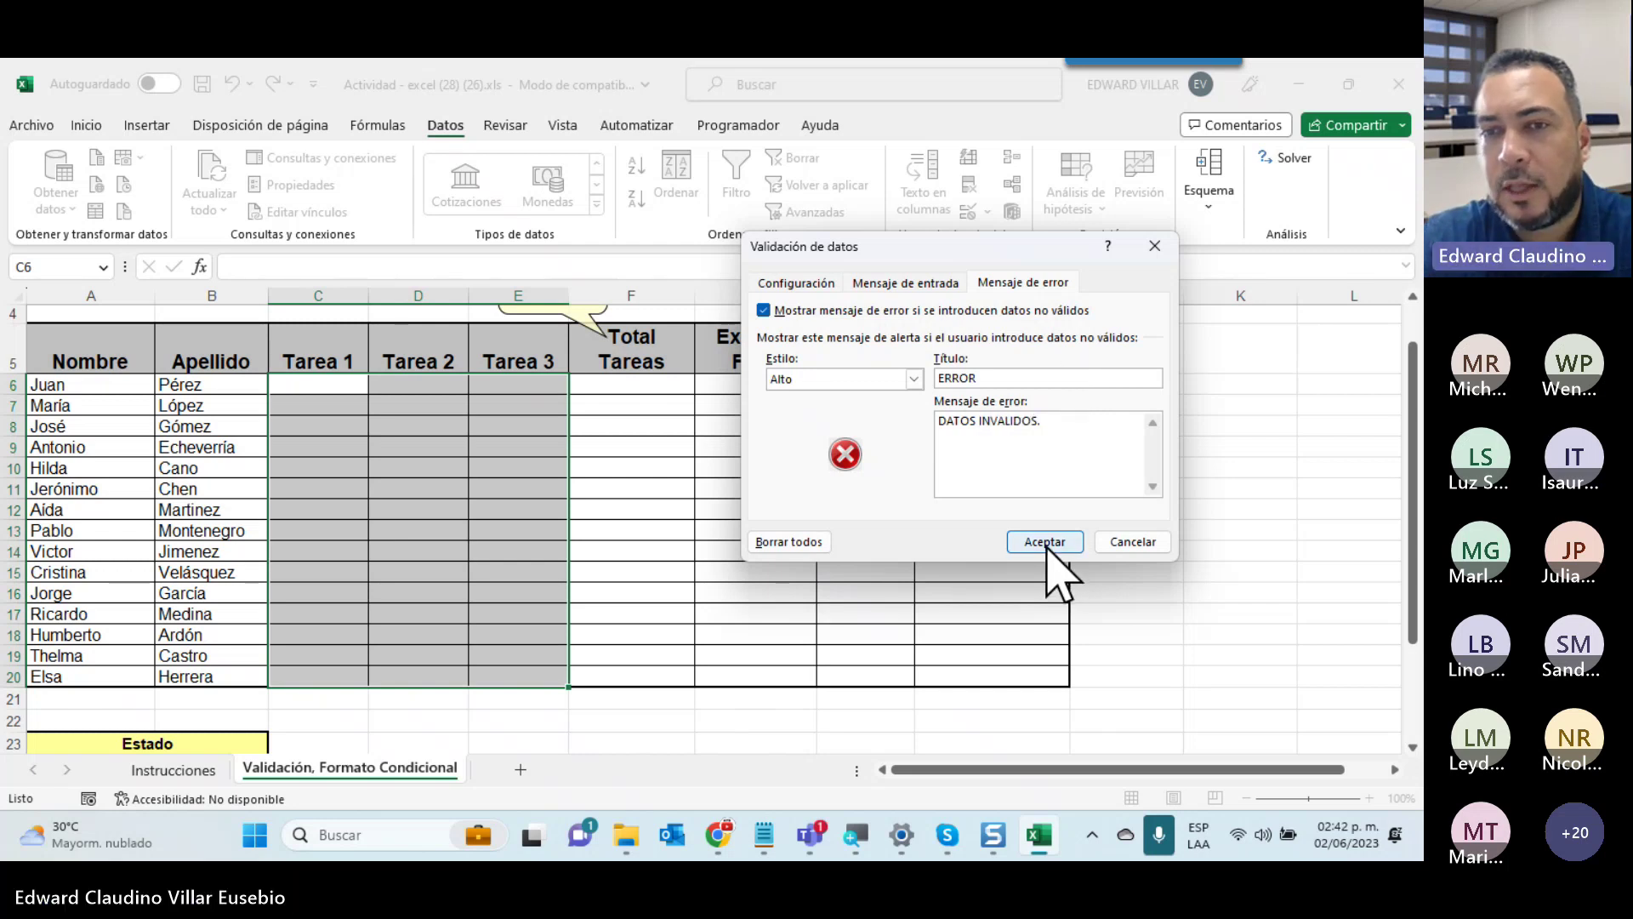
left_click(1046, 546)
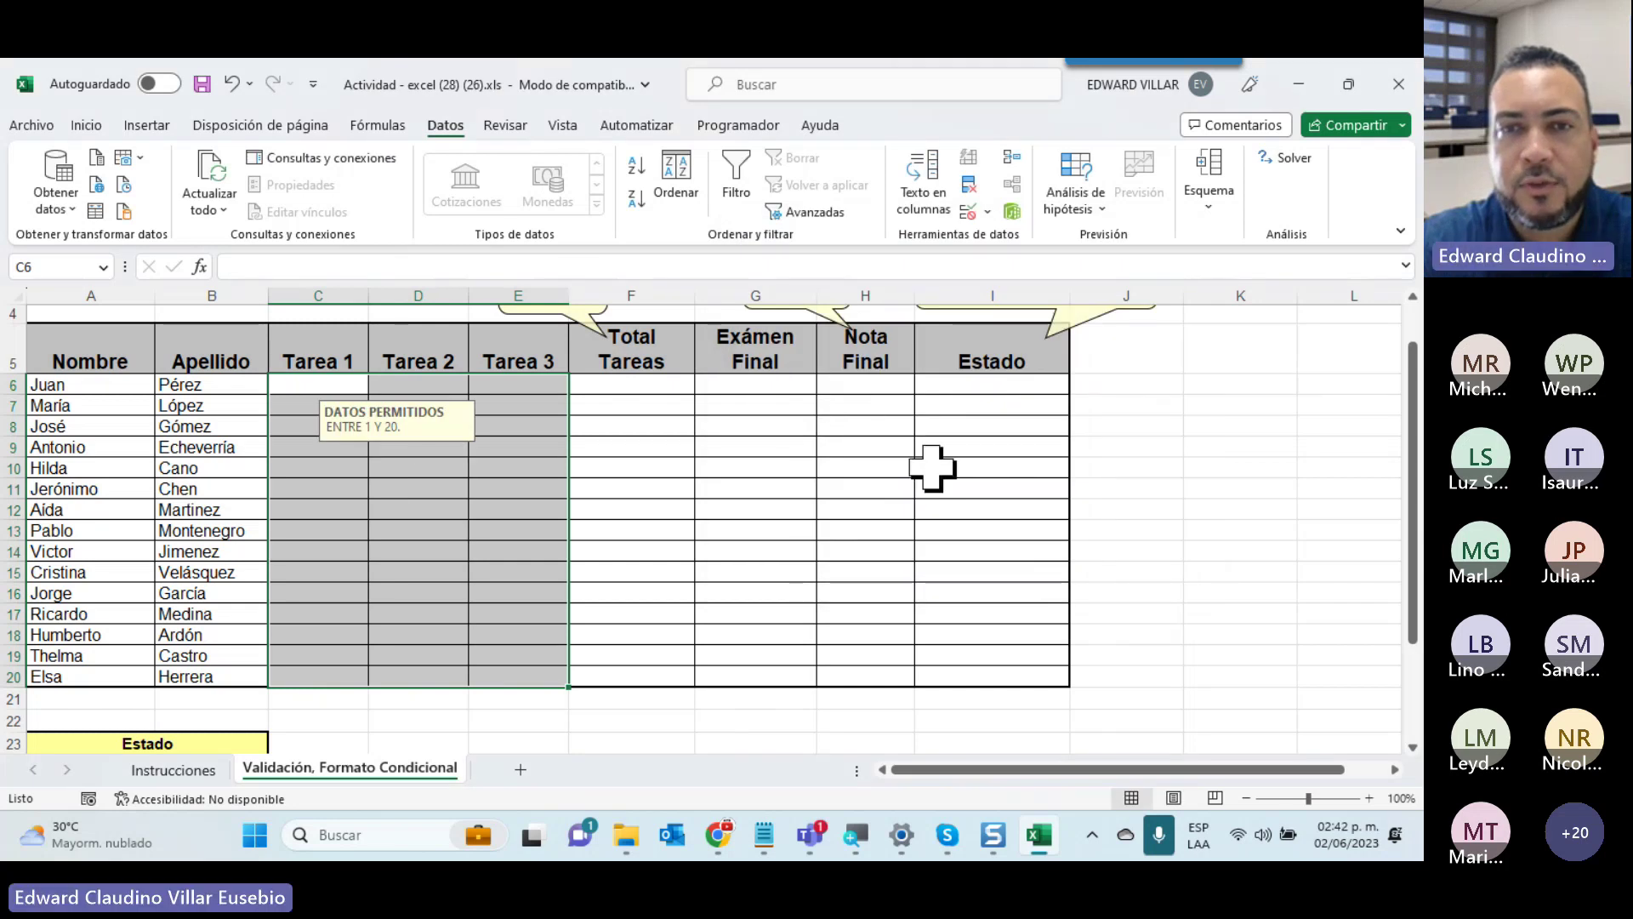
Check that the validation hint appears on various Tarea cells
left_click(875, 467)
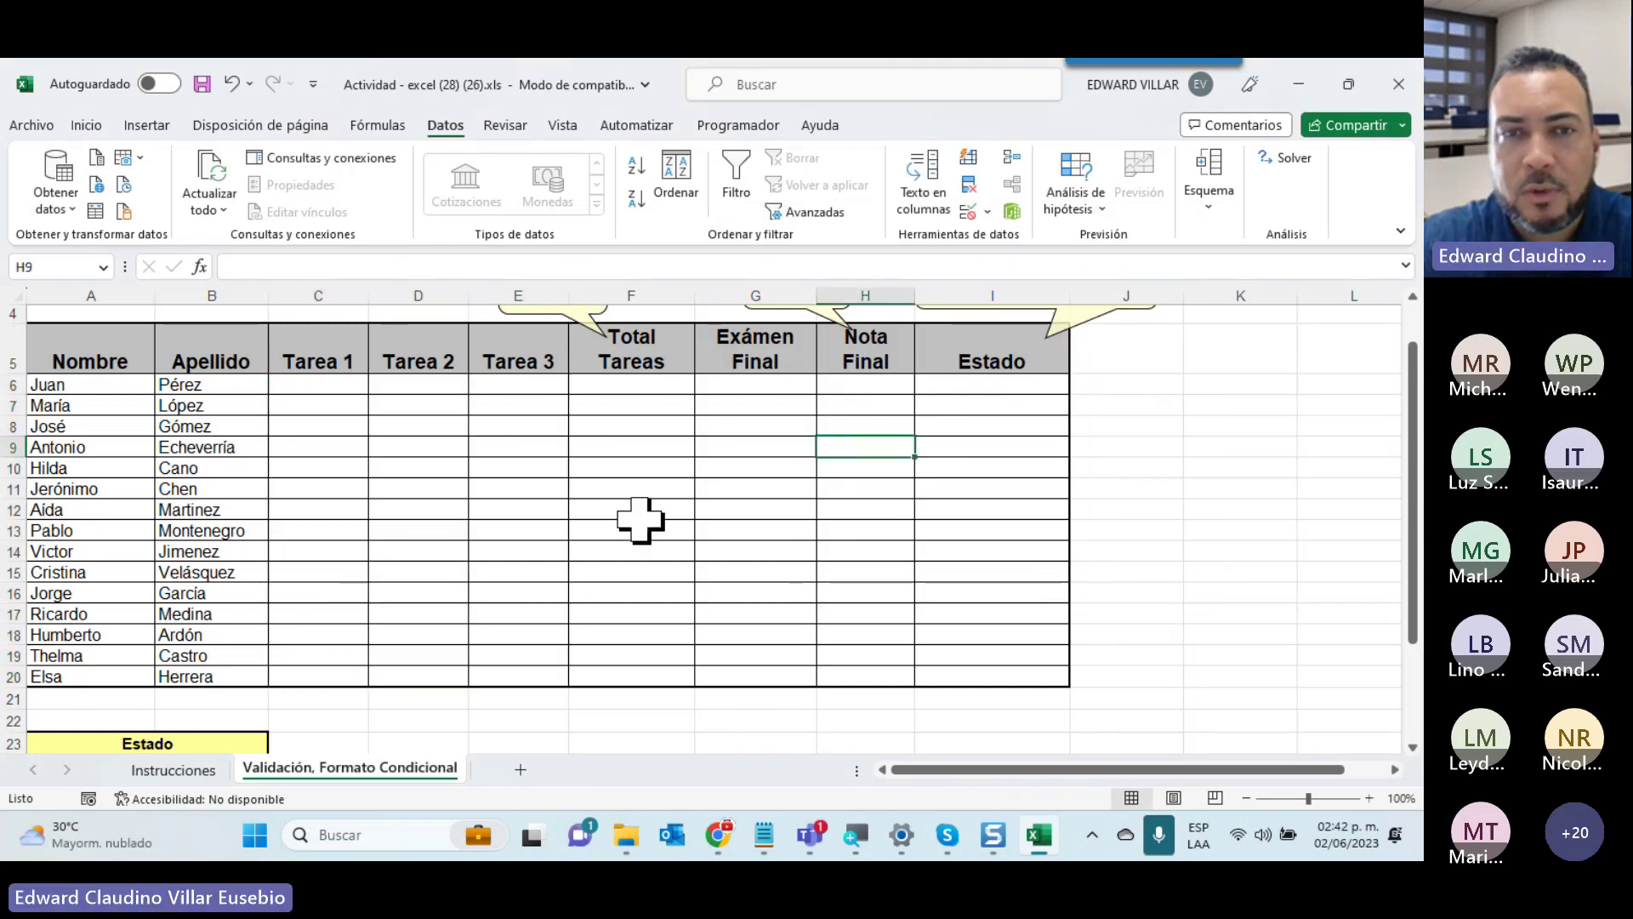
left_click(757, 551)
left_click(492, 407)
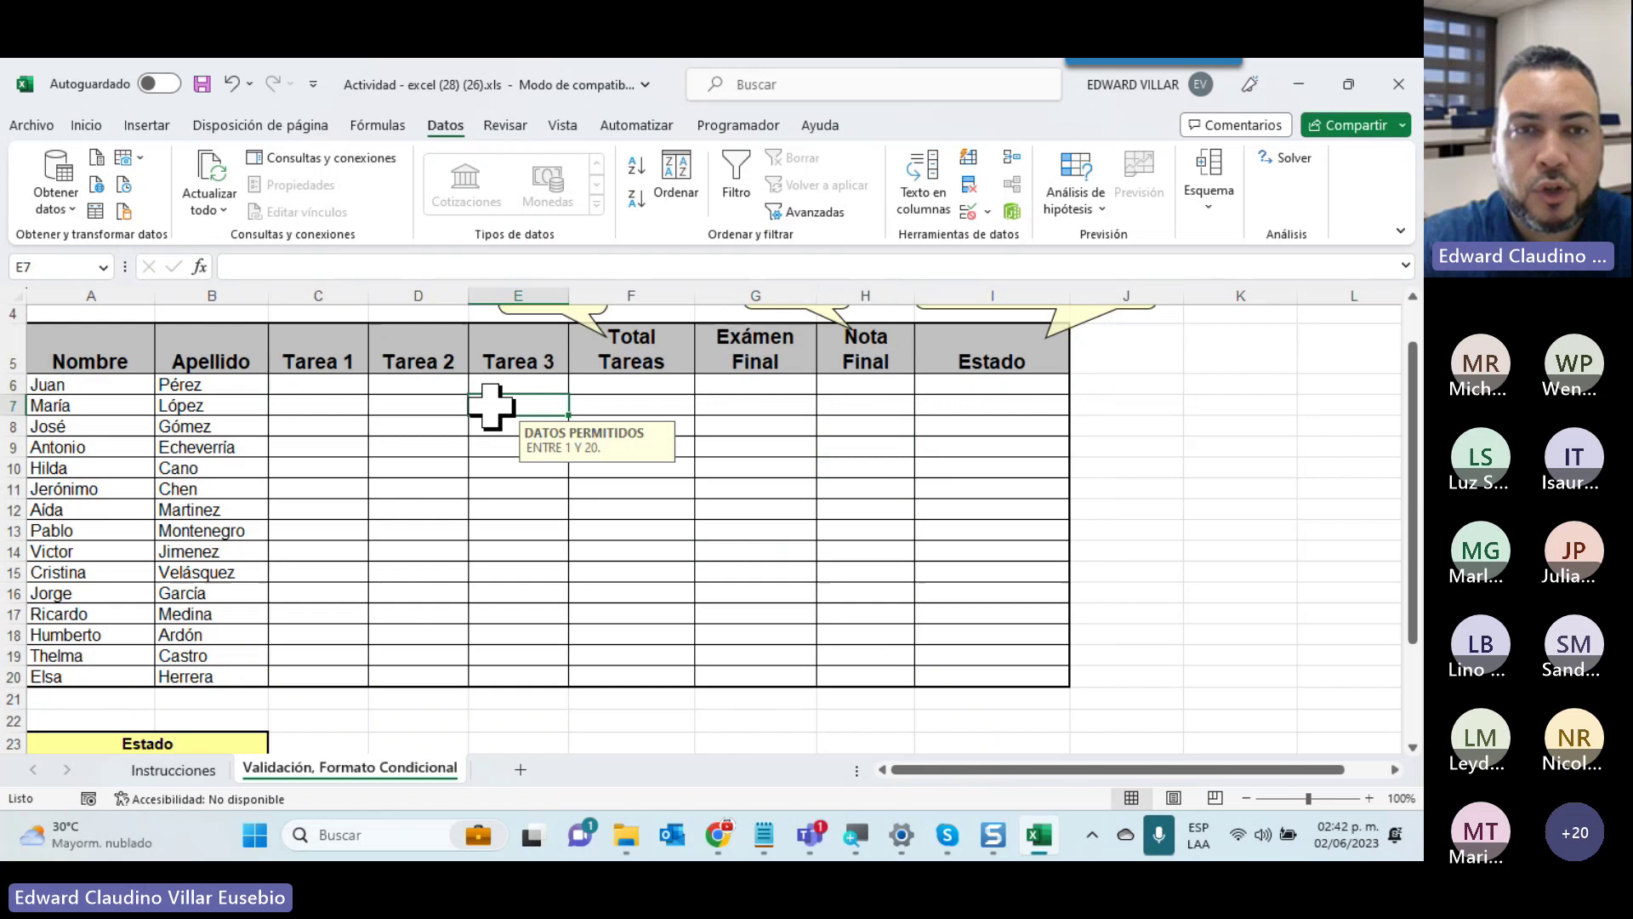
left_click(425, 533)
left_click(396, 442)
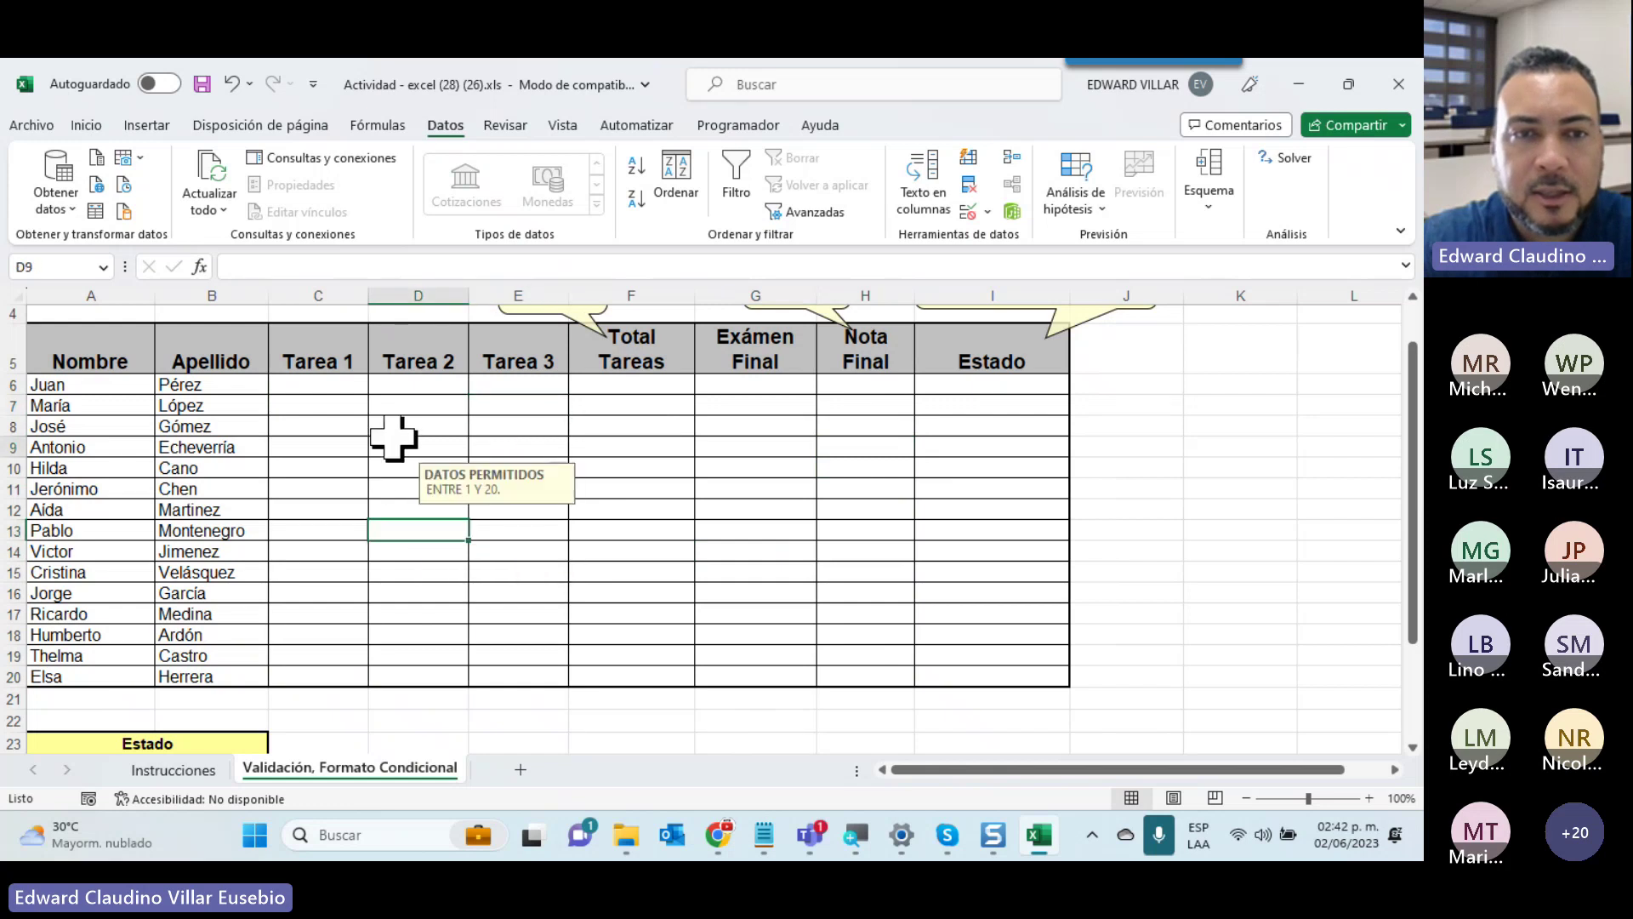
left_click(321, 467)
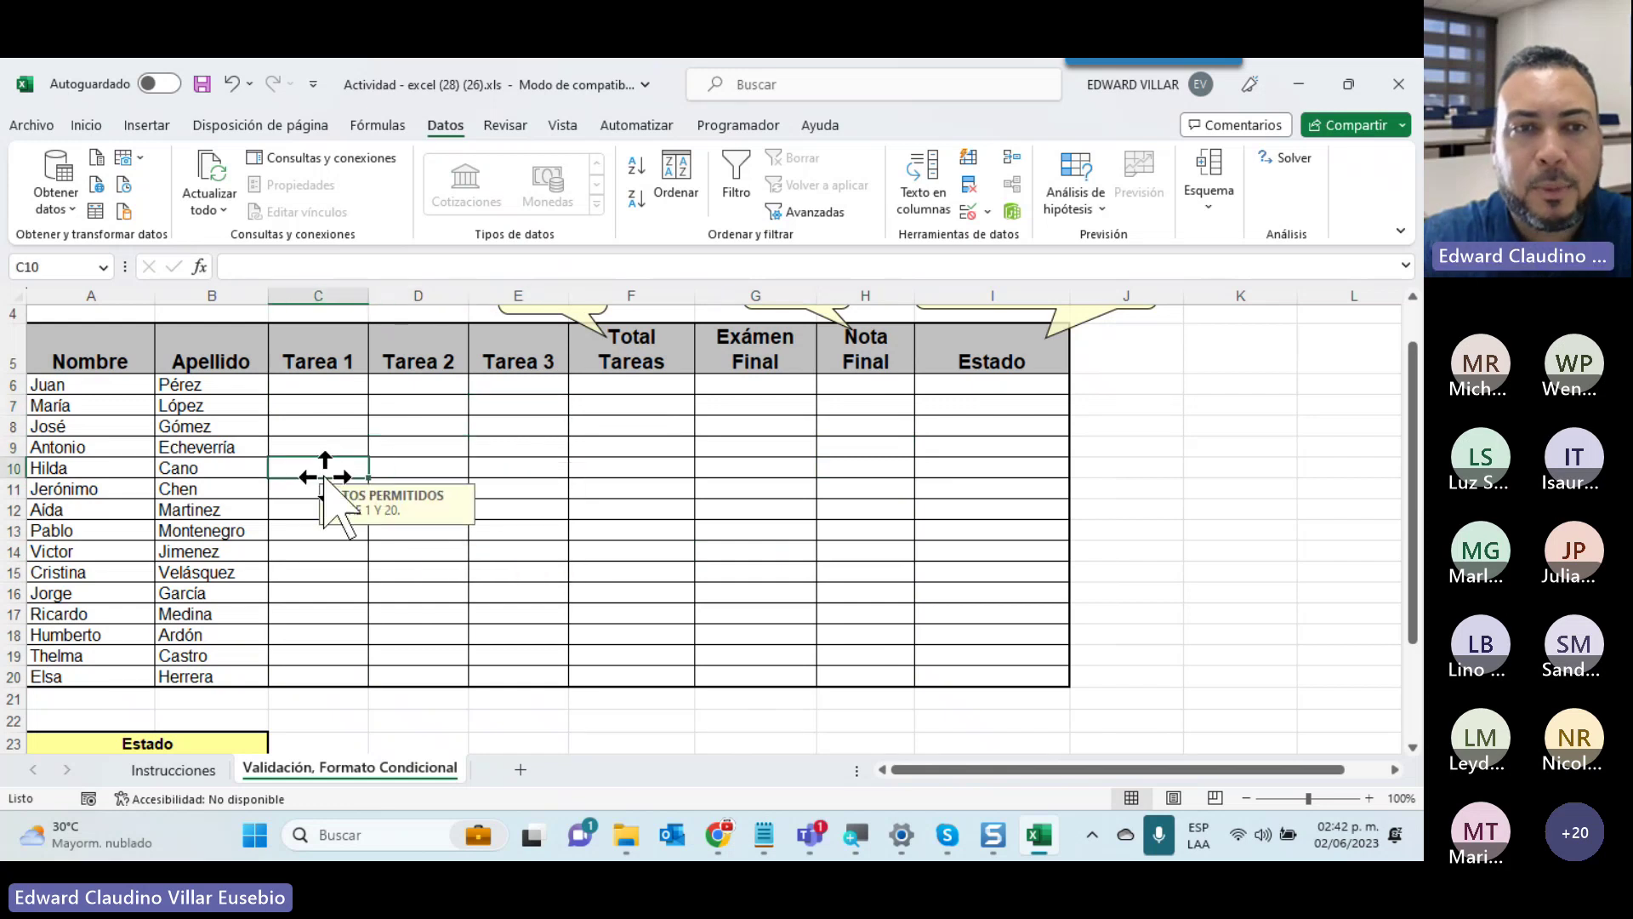
Enter 1 in C6 and confirm that text and 21 are rejected in D6
left_click(340, 387)
type("1.")
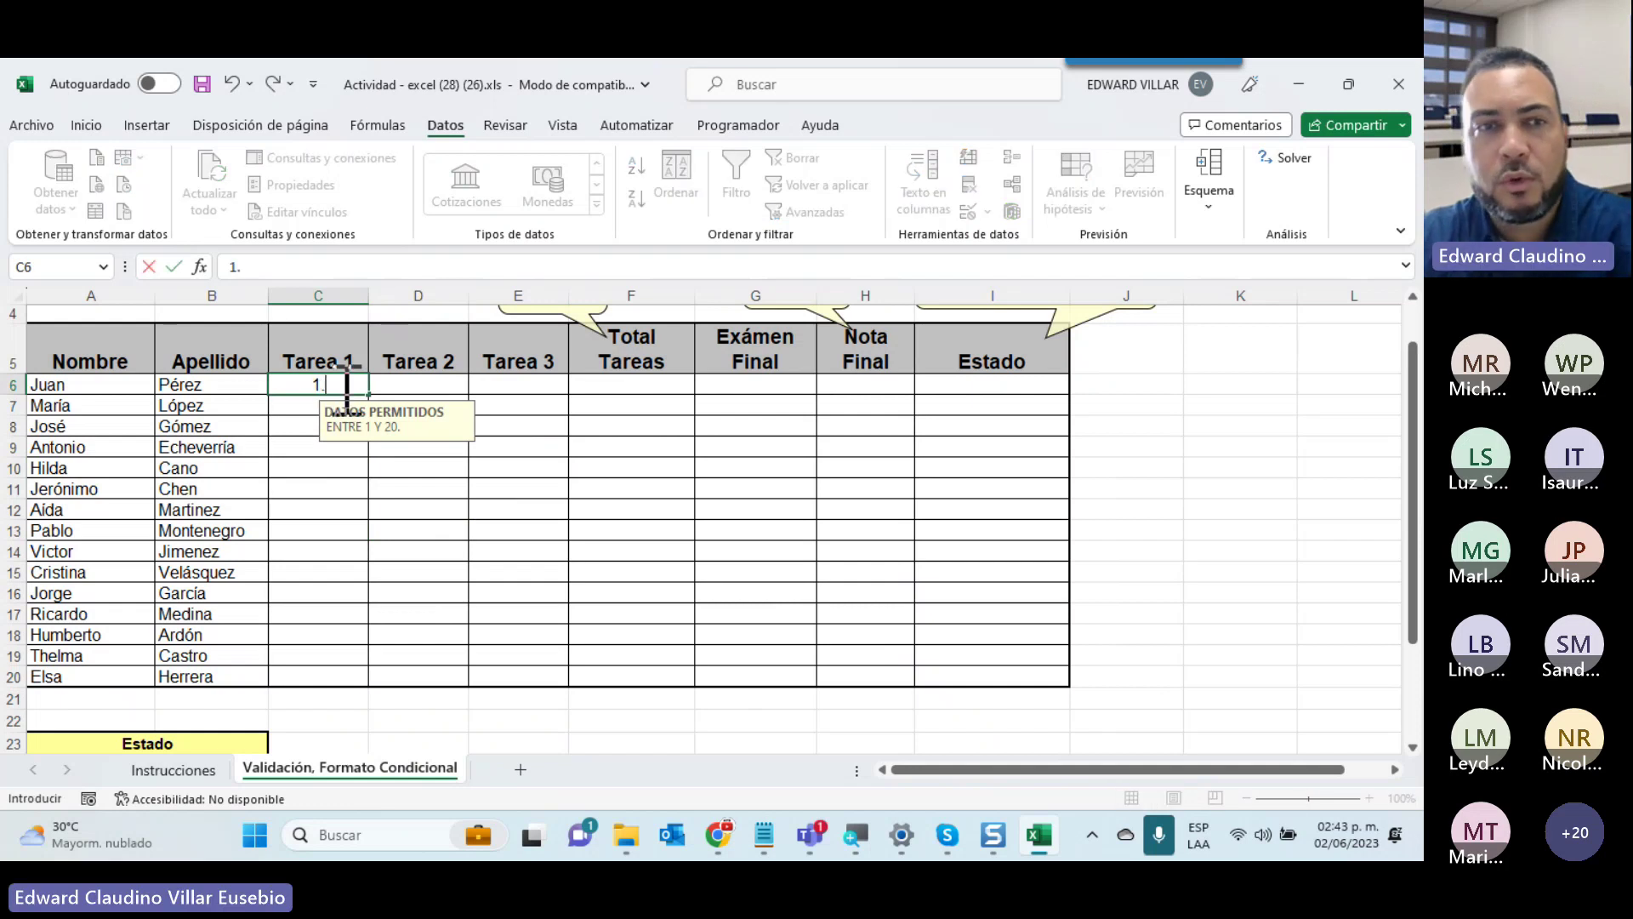
key("Return")
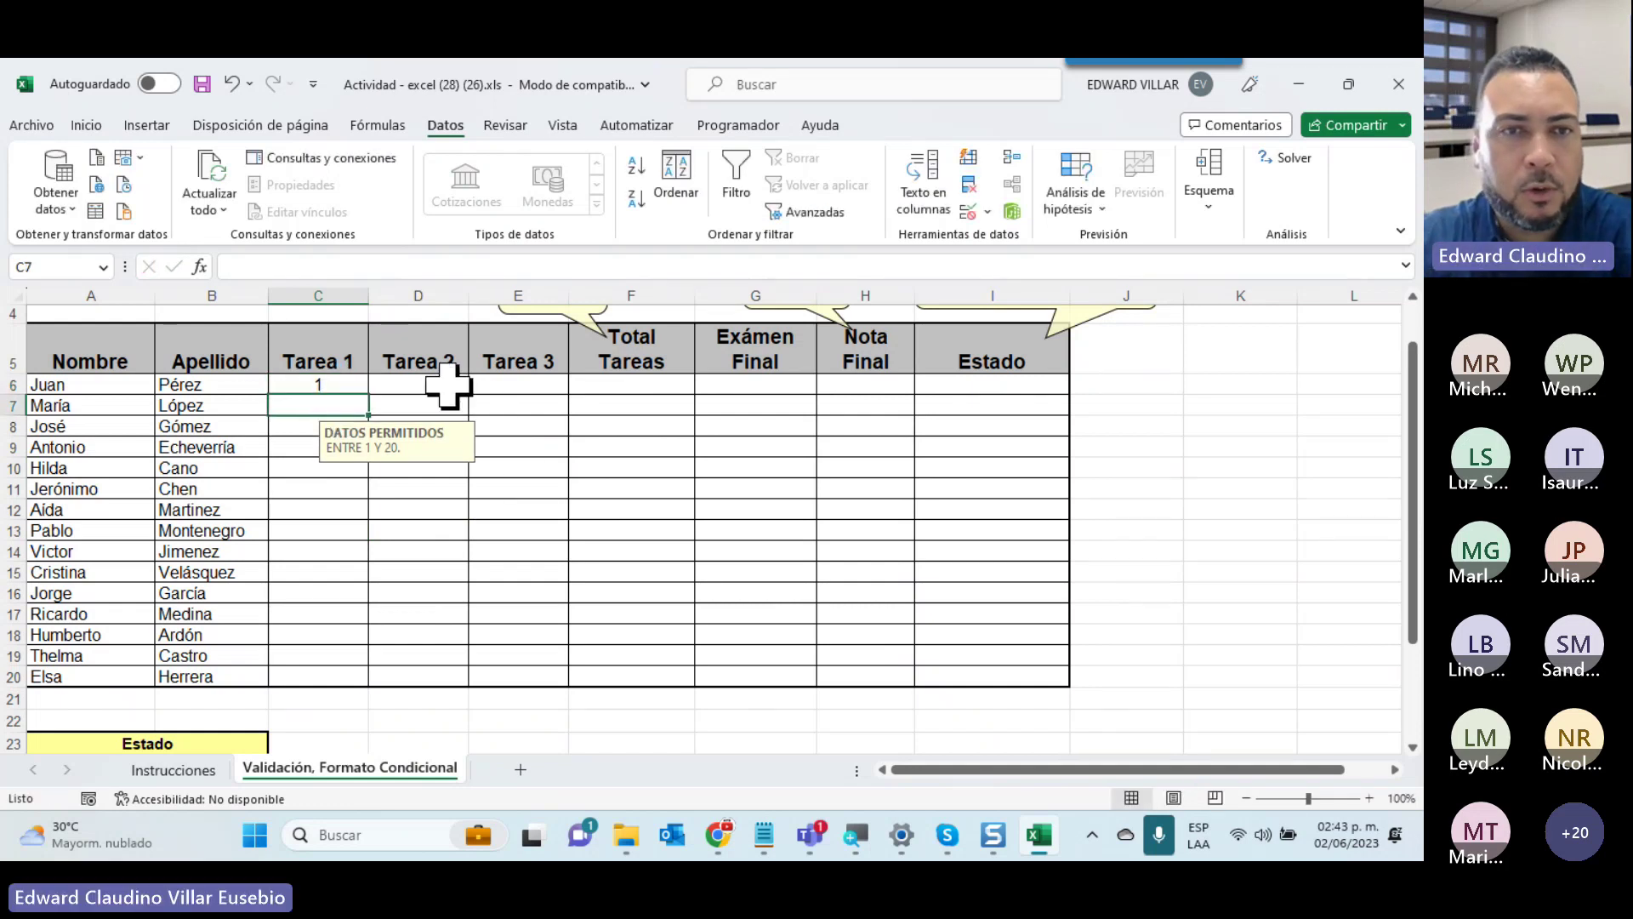
left_click(438, 384)
type("DFGDFHD")
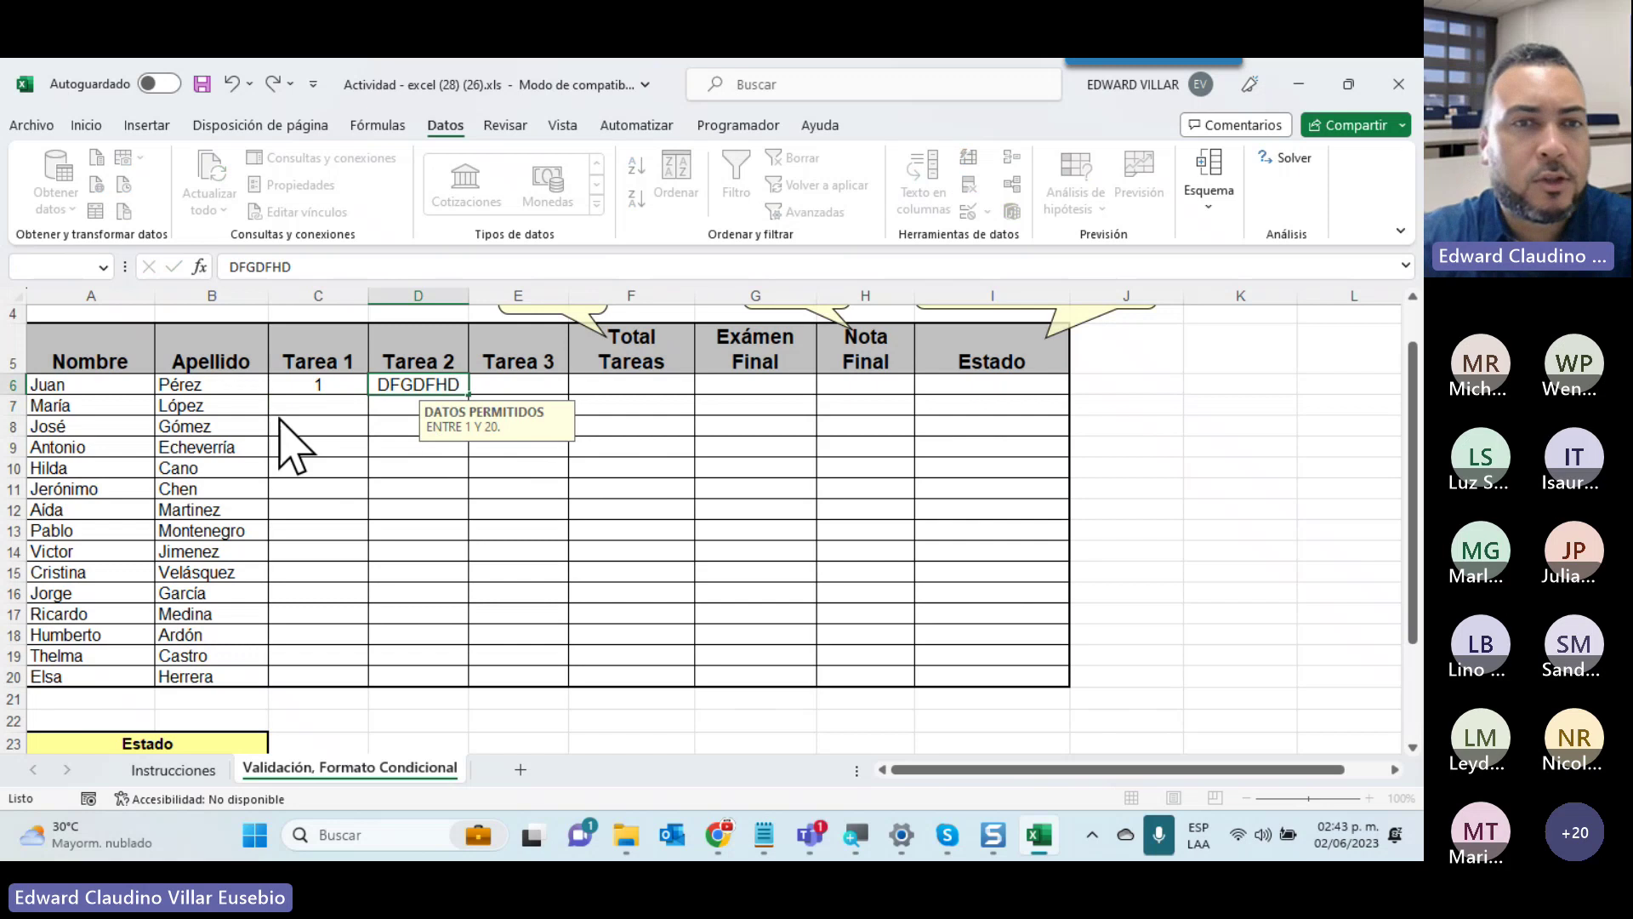
key("Return")
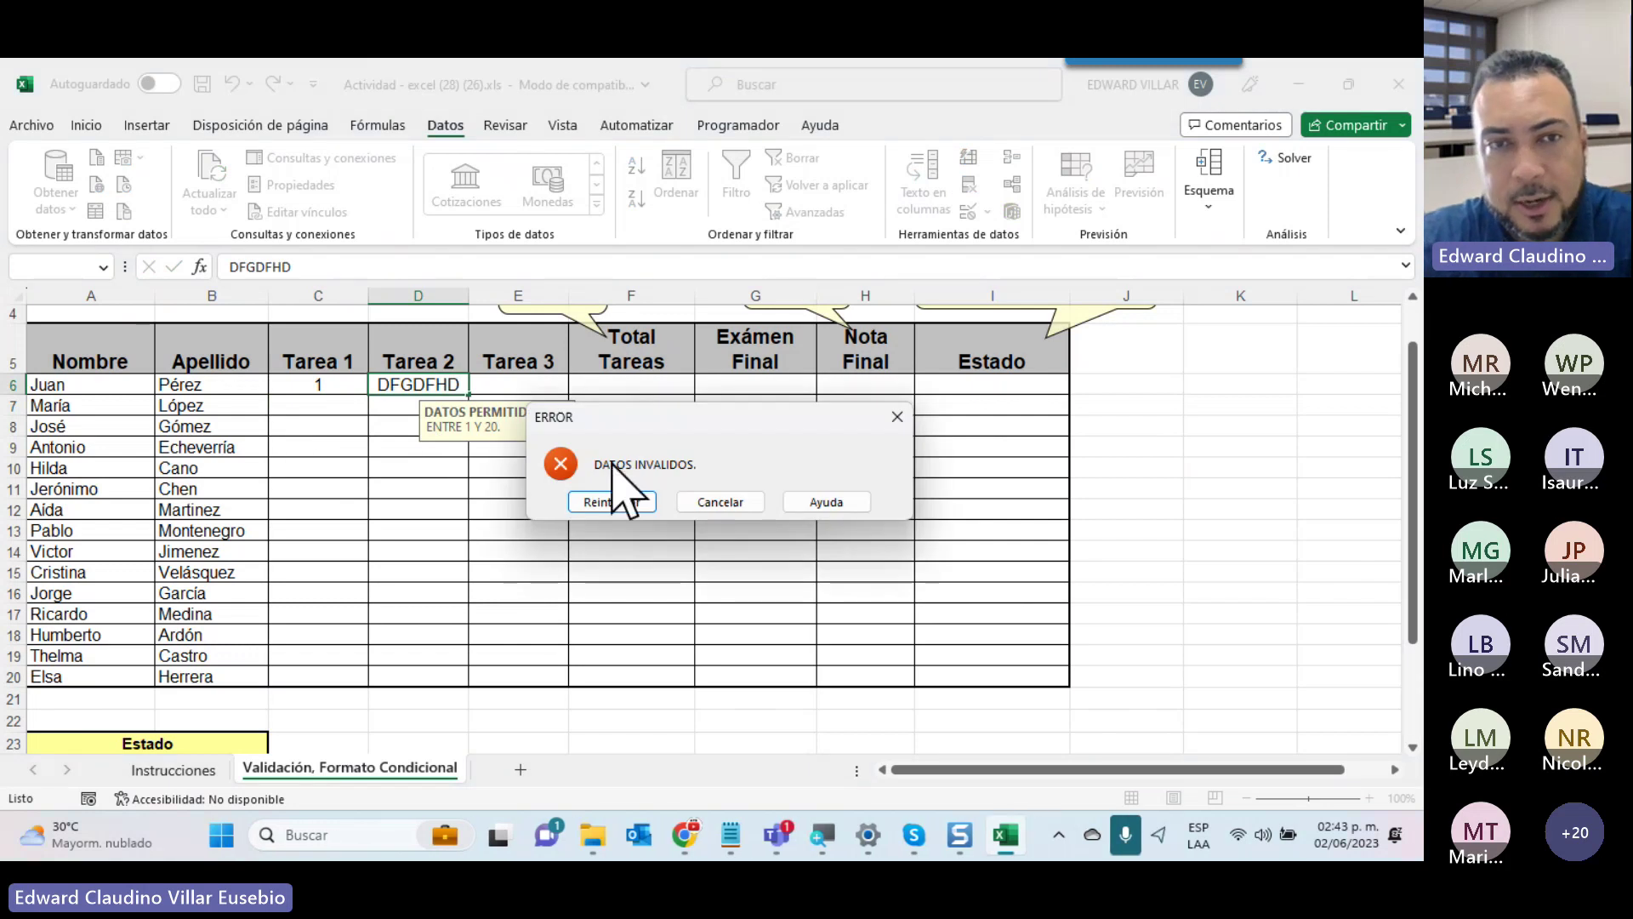
left_click(728, 502)
left_click(719, 502)
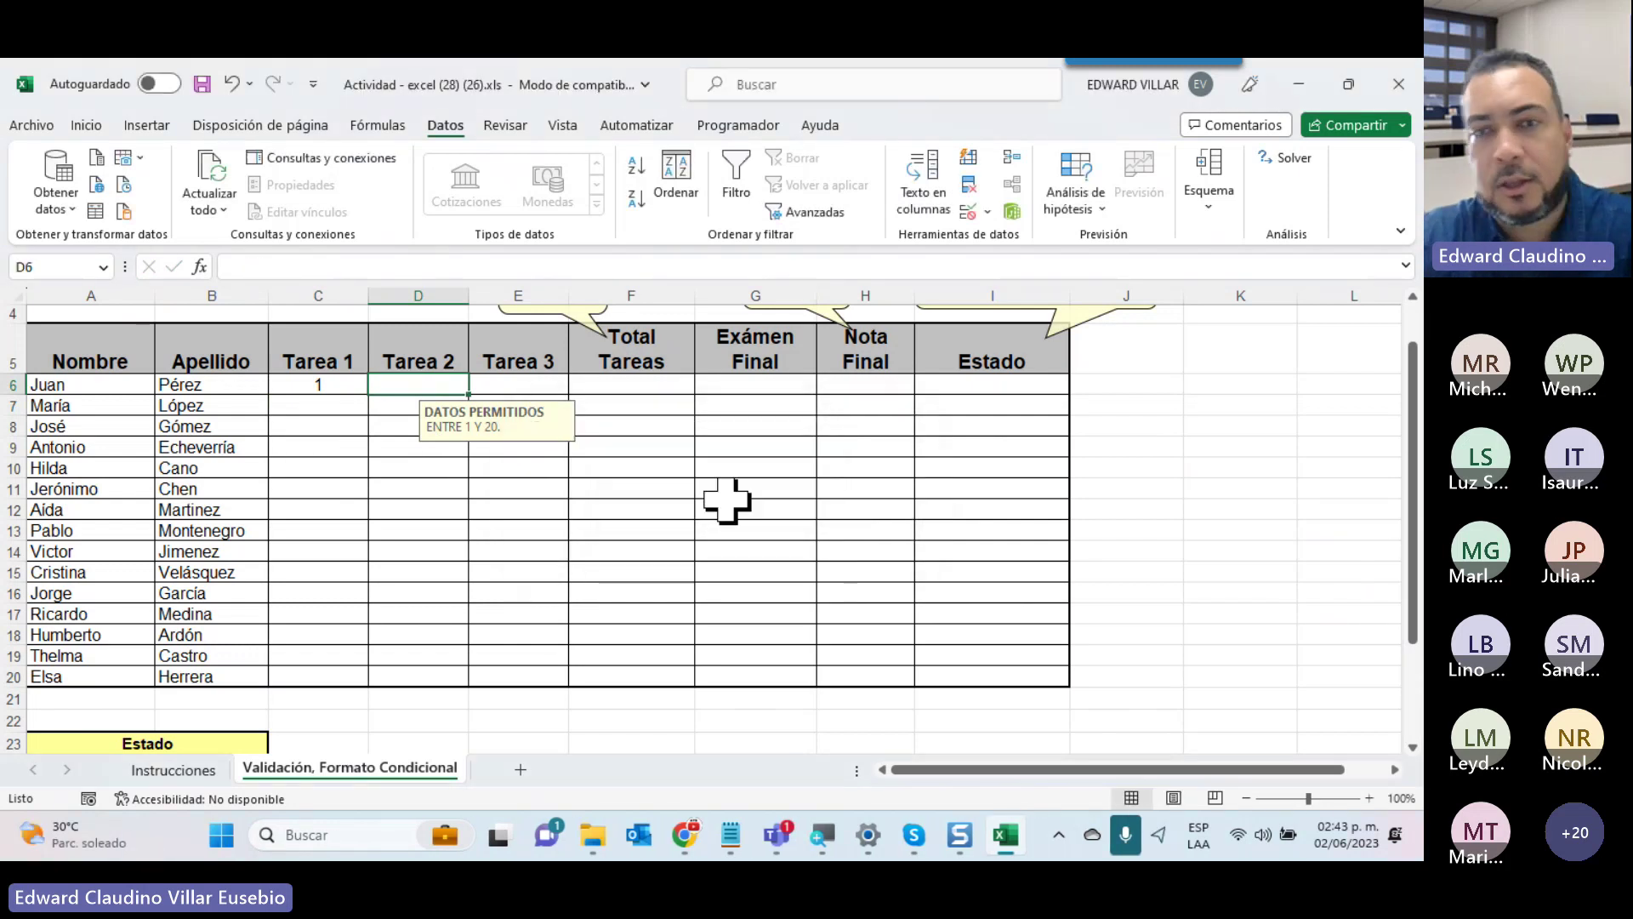
type("21")
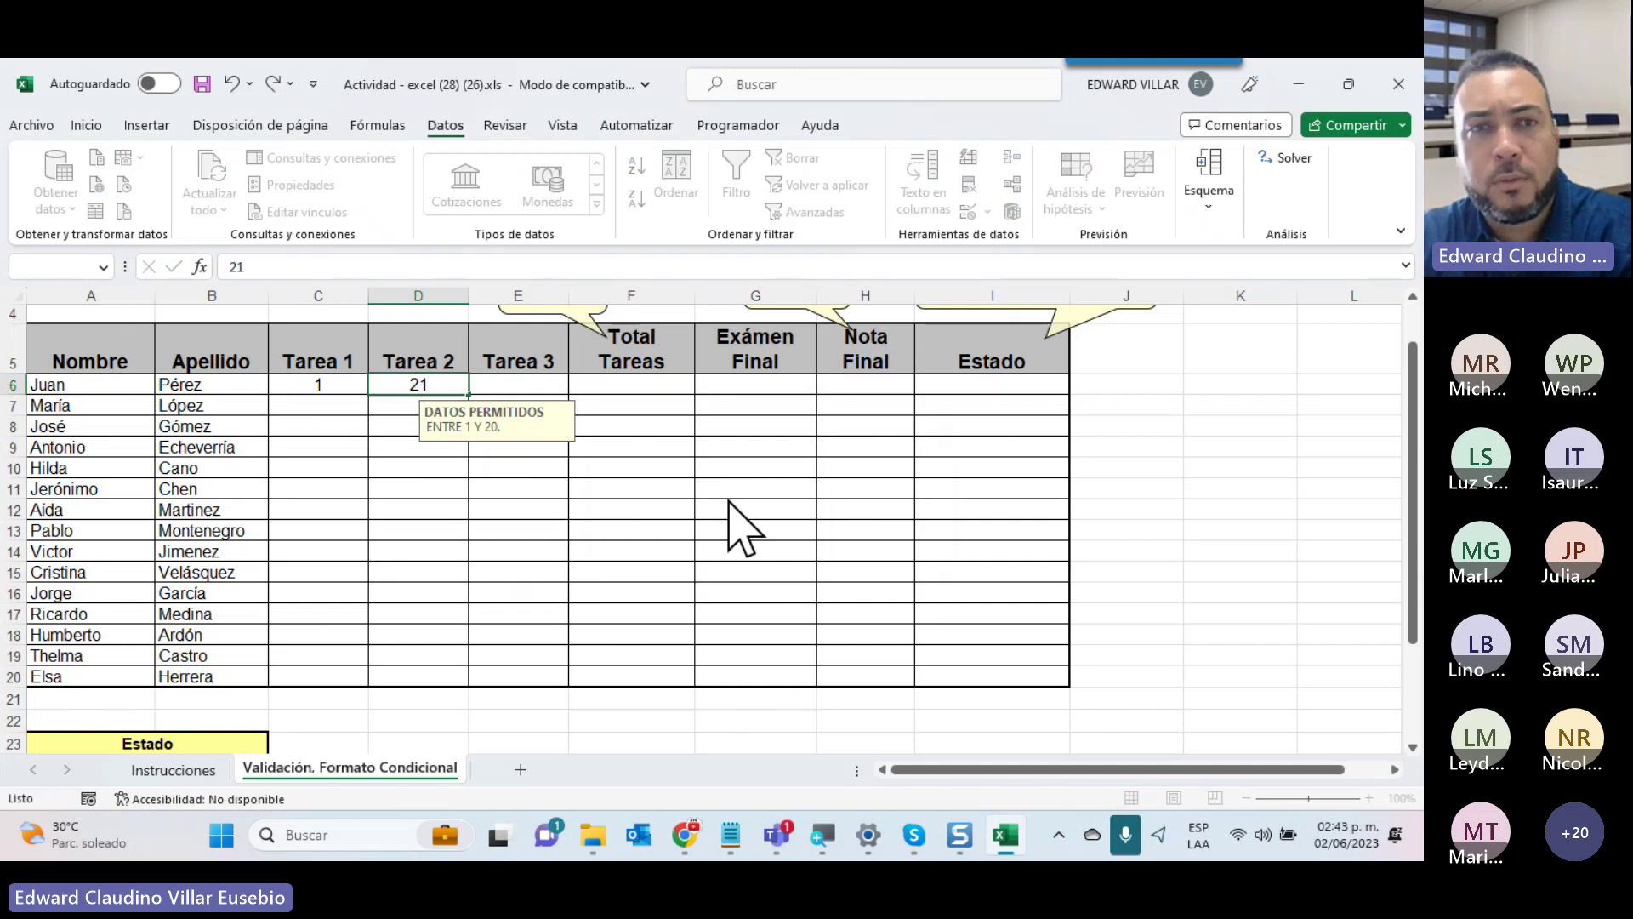
key("Return")
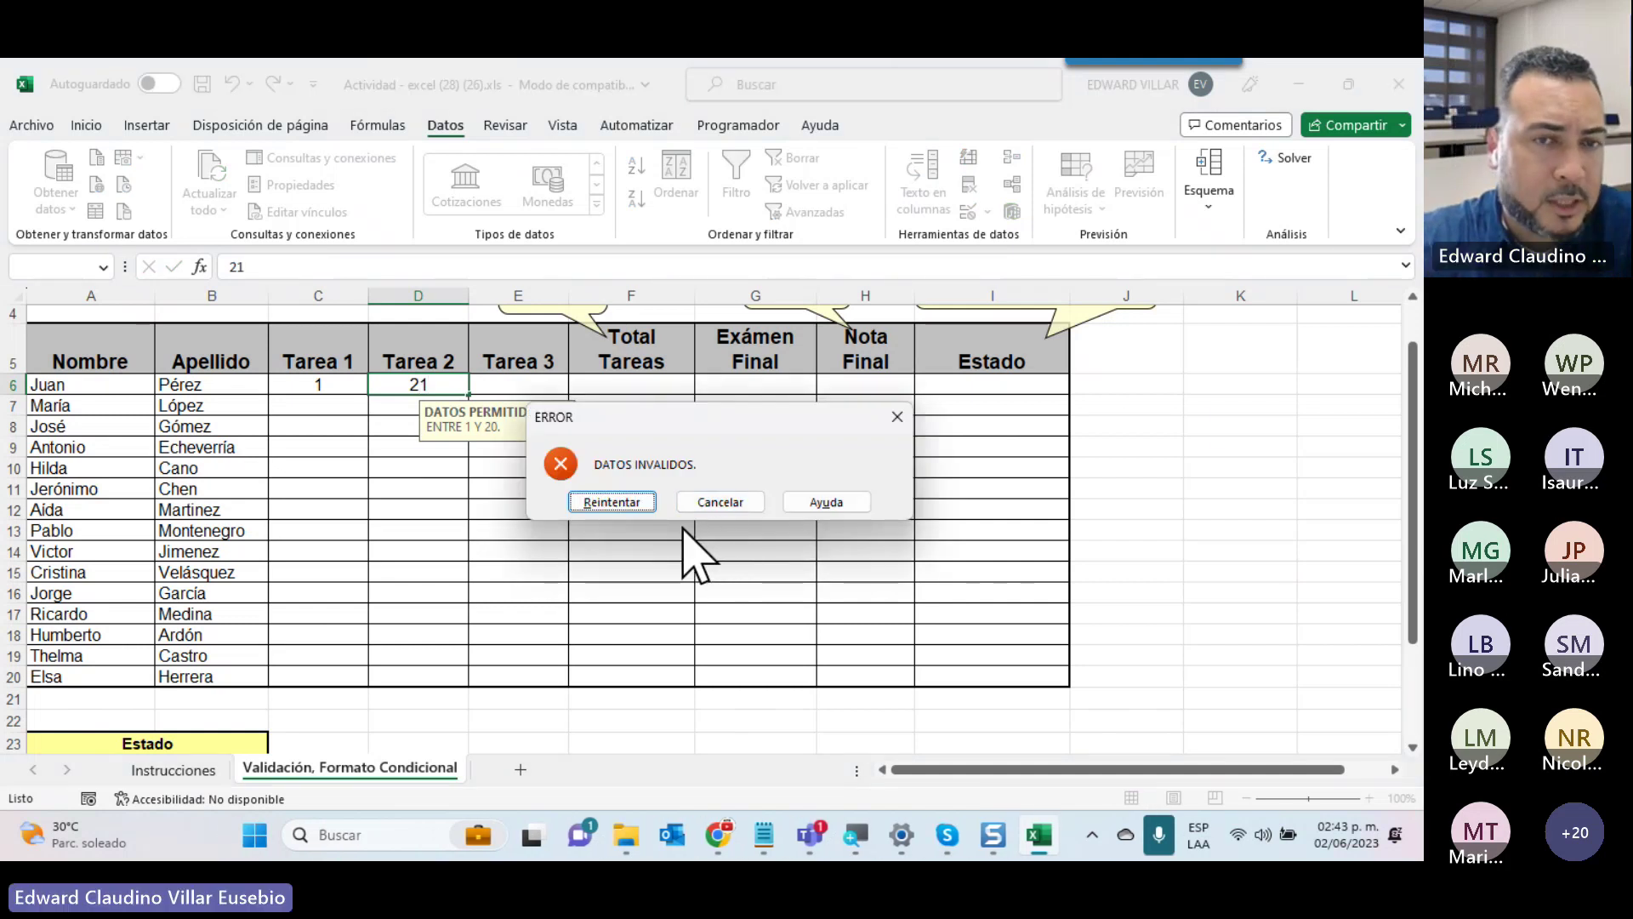
left_click(693, 503)
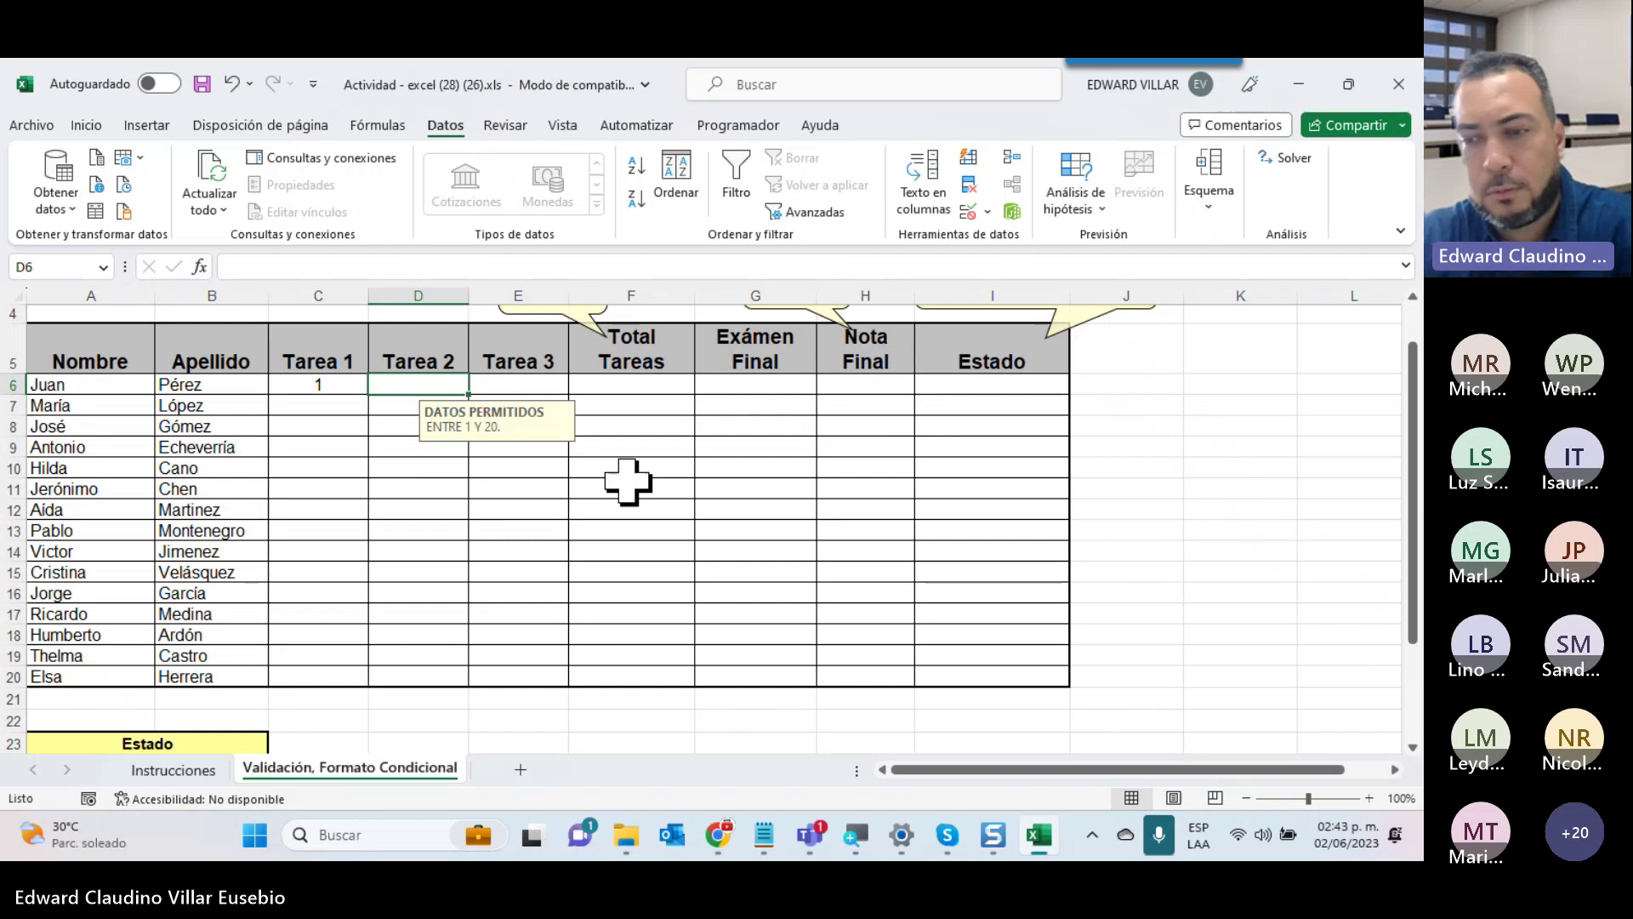
Enter 20 in D6 and E6, then select C6:F6
type("20")
key("Return")
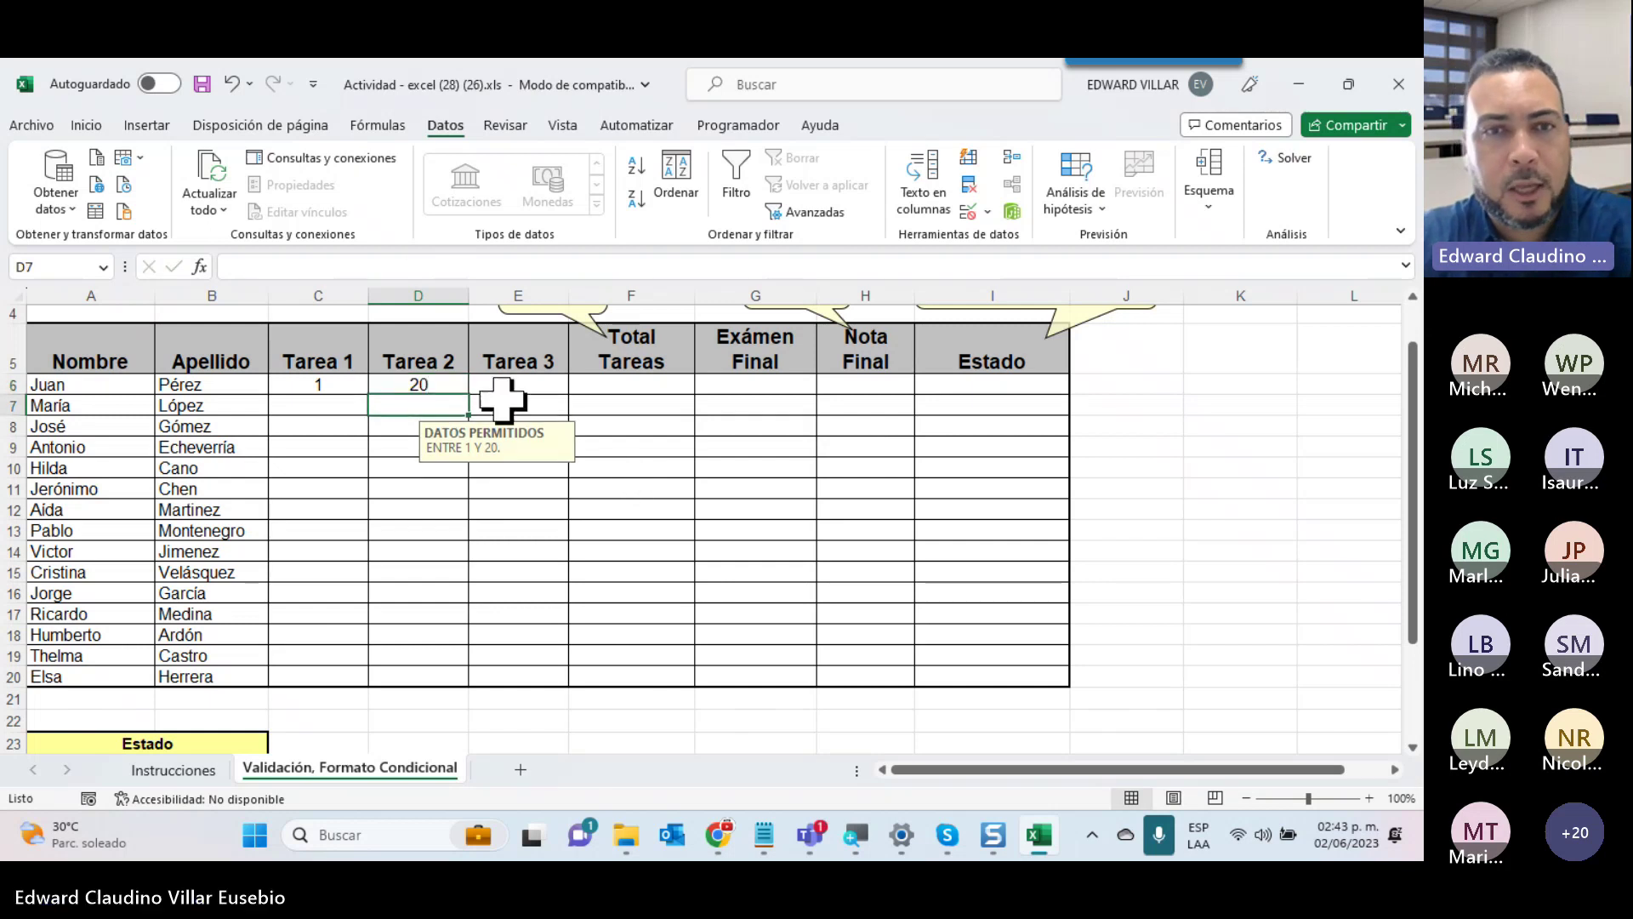
left_click(505, 387)
type("20")
key("Return")
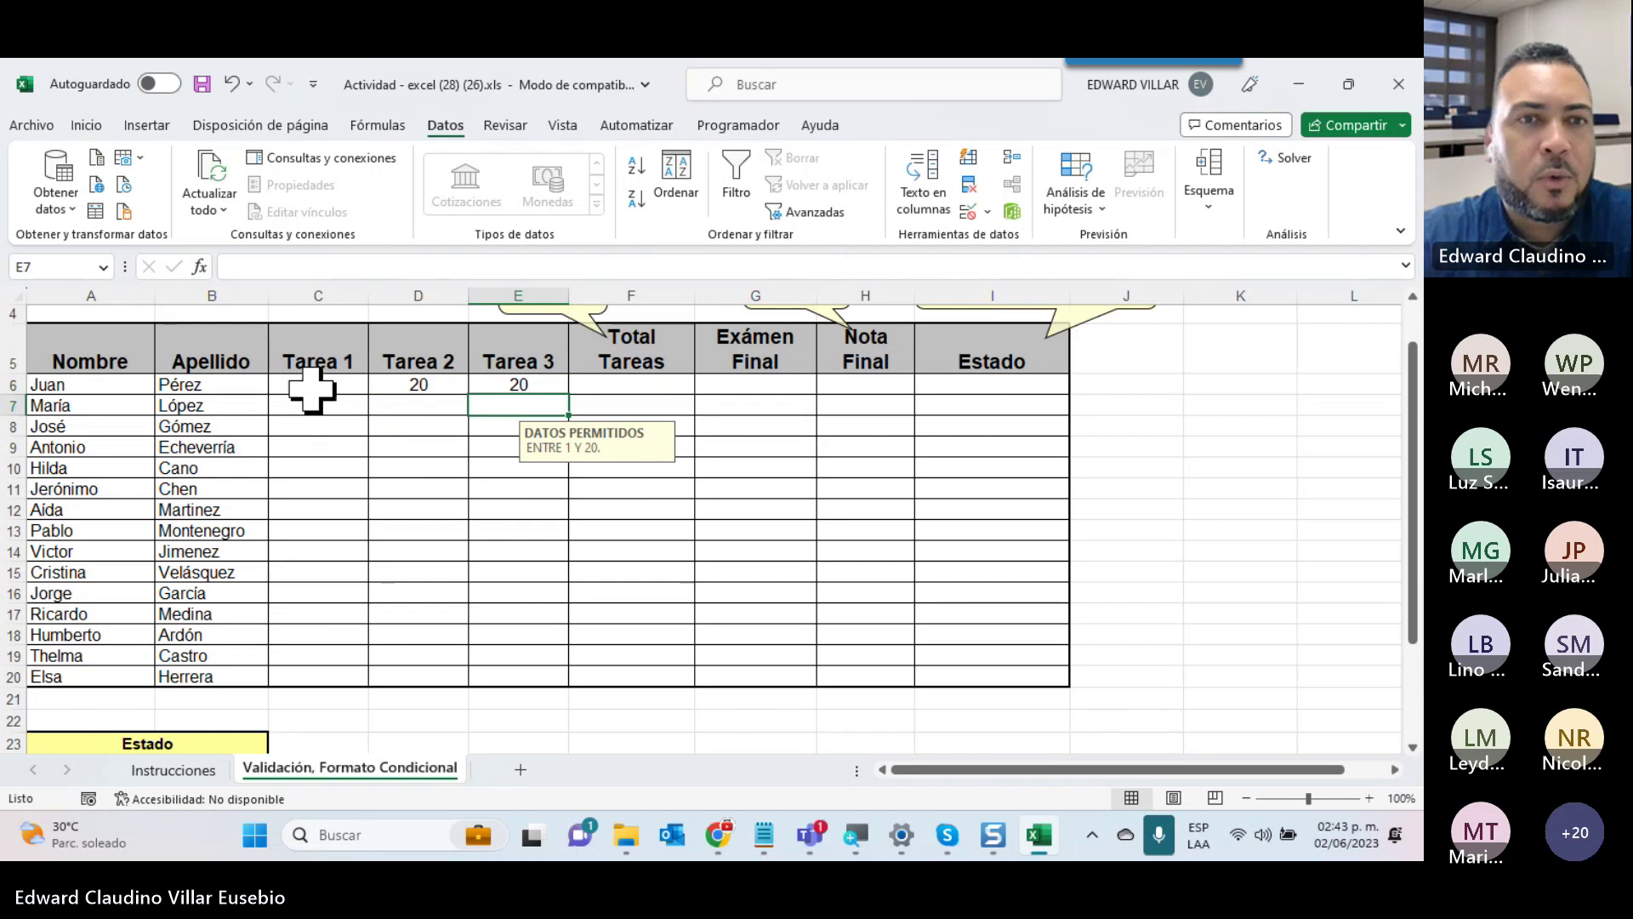
left_click_drag(319, 385, 587, 390)
type("1")
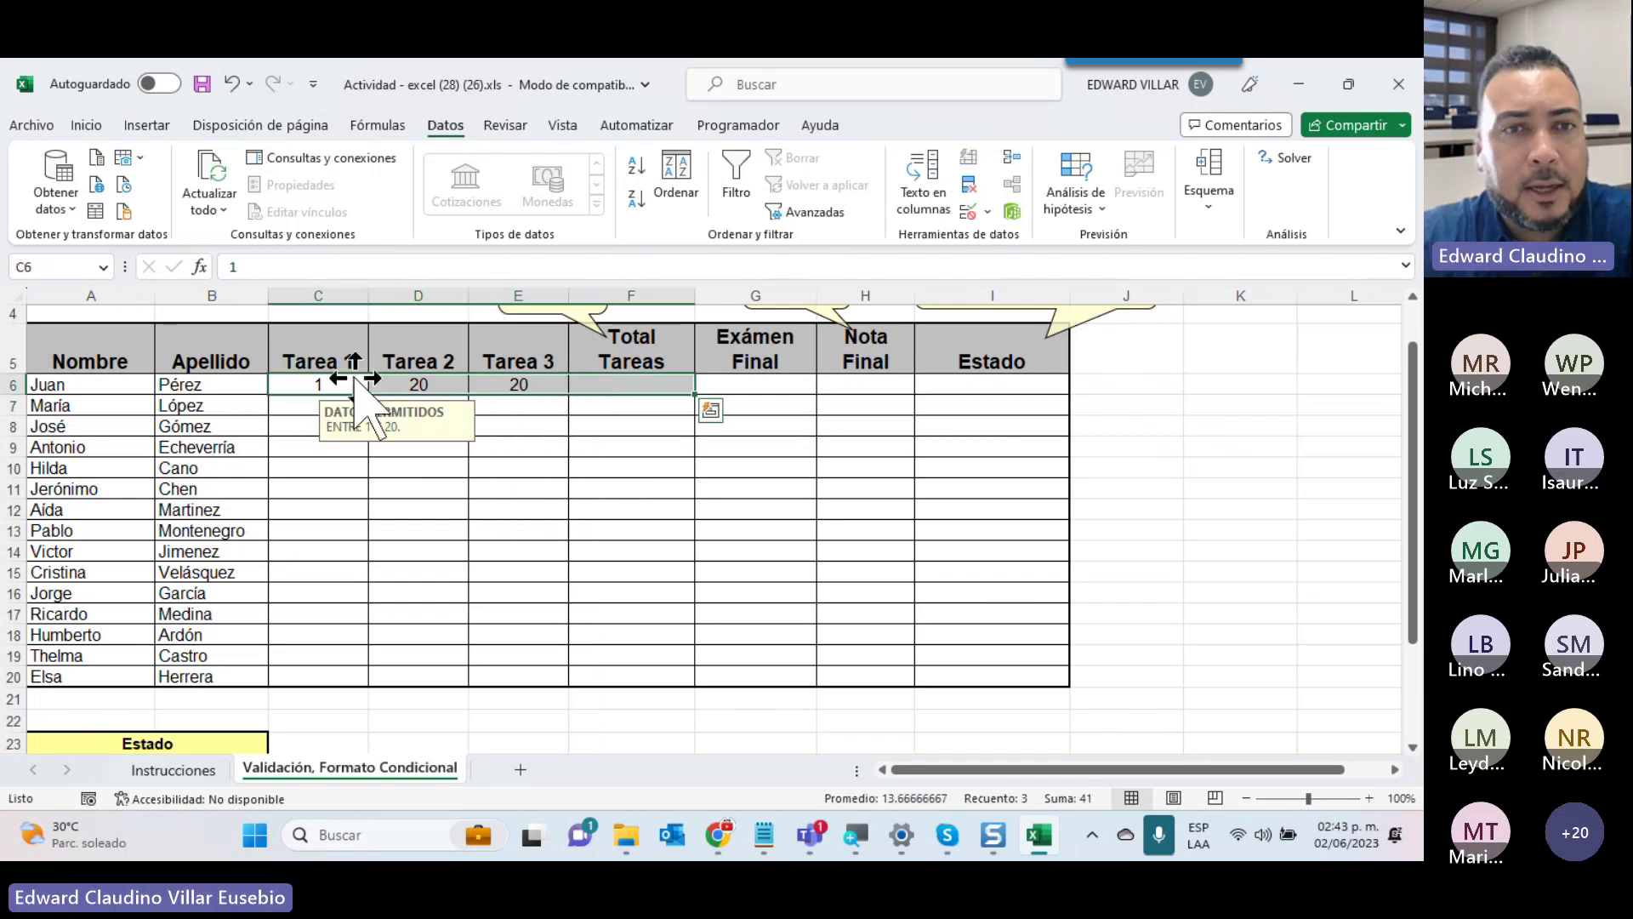
AutoSum Juan's three tasks into F6 and change his Tarea 1 to 20
left_click(88, 125)
left_click(1108, 158)
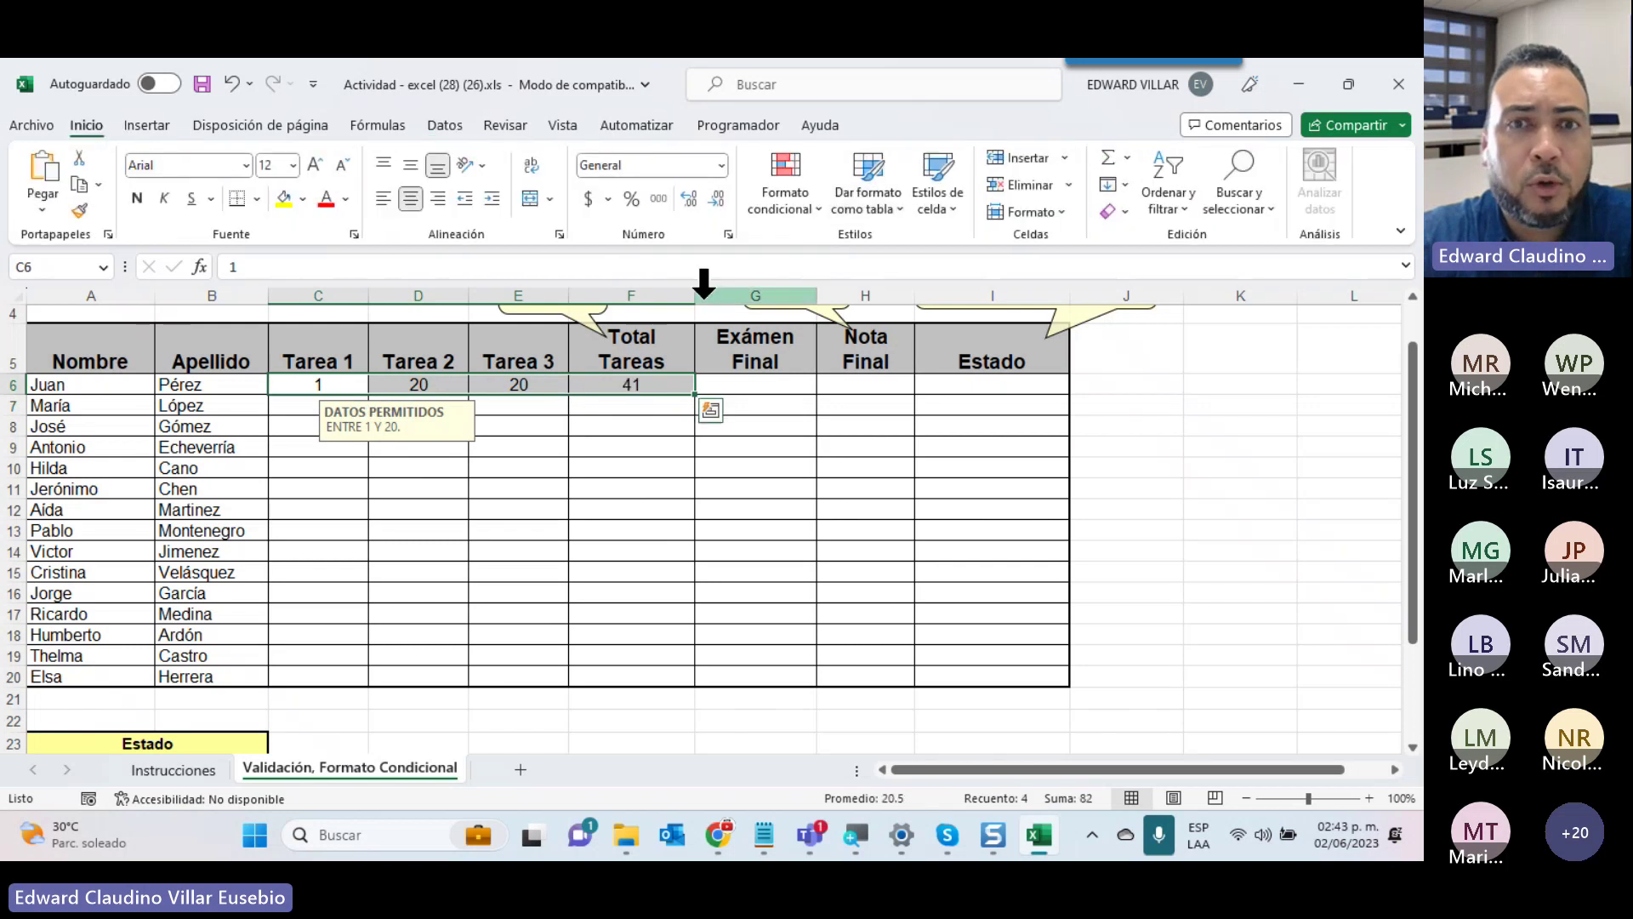
left_click(638, 383)
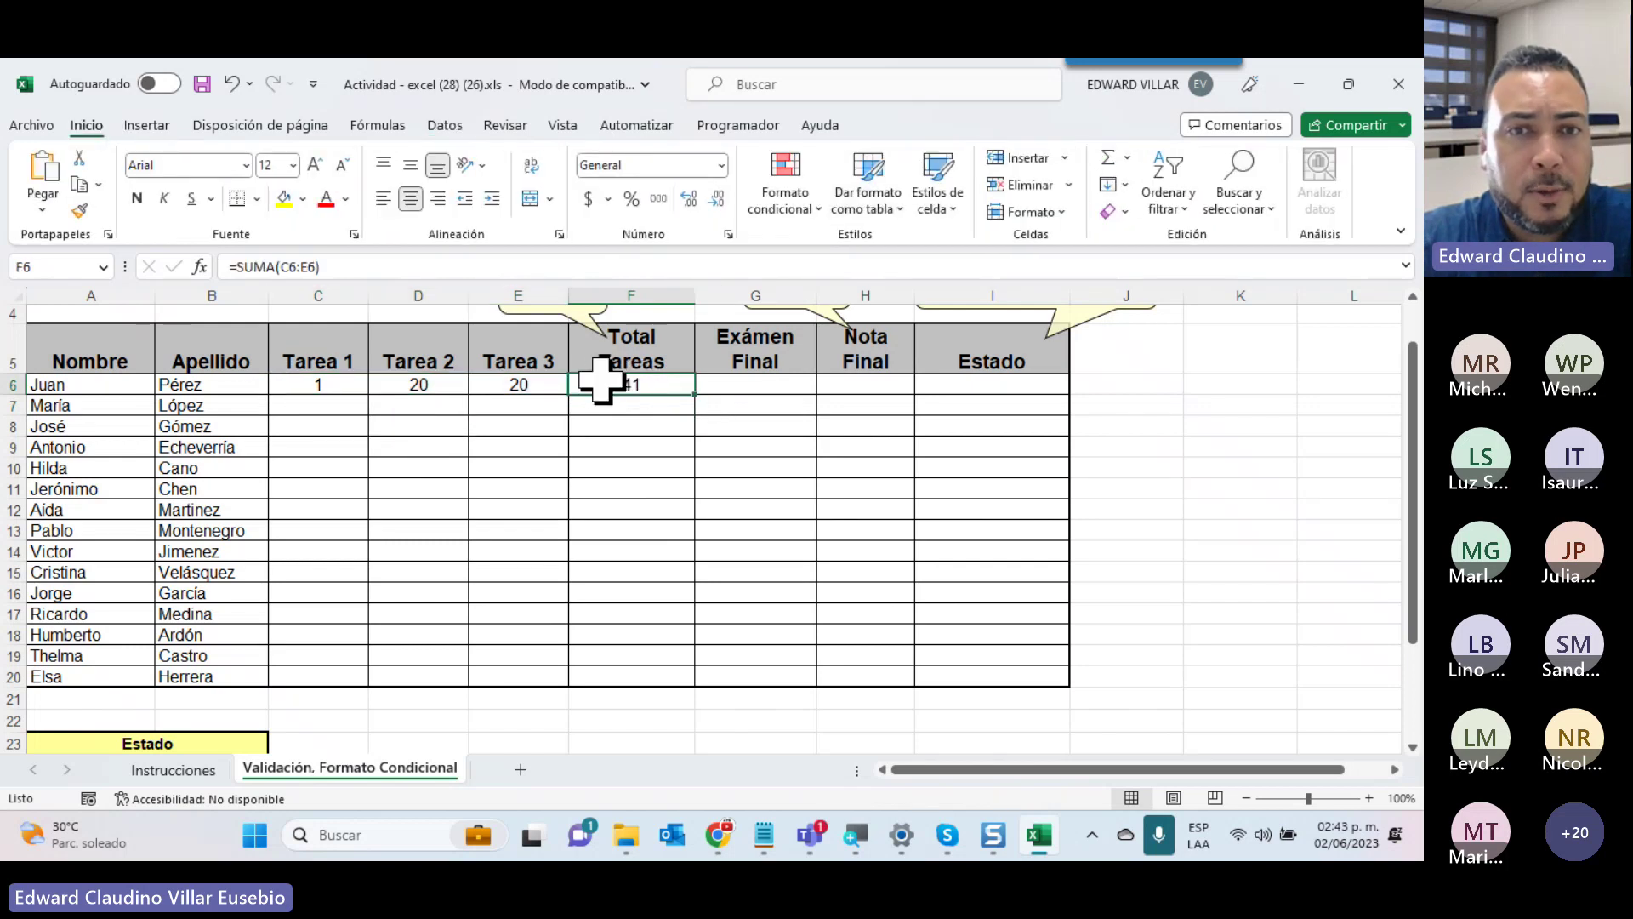
left_click(329, 384)
type("20")
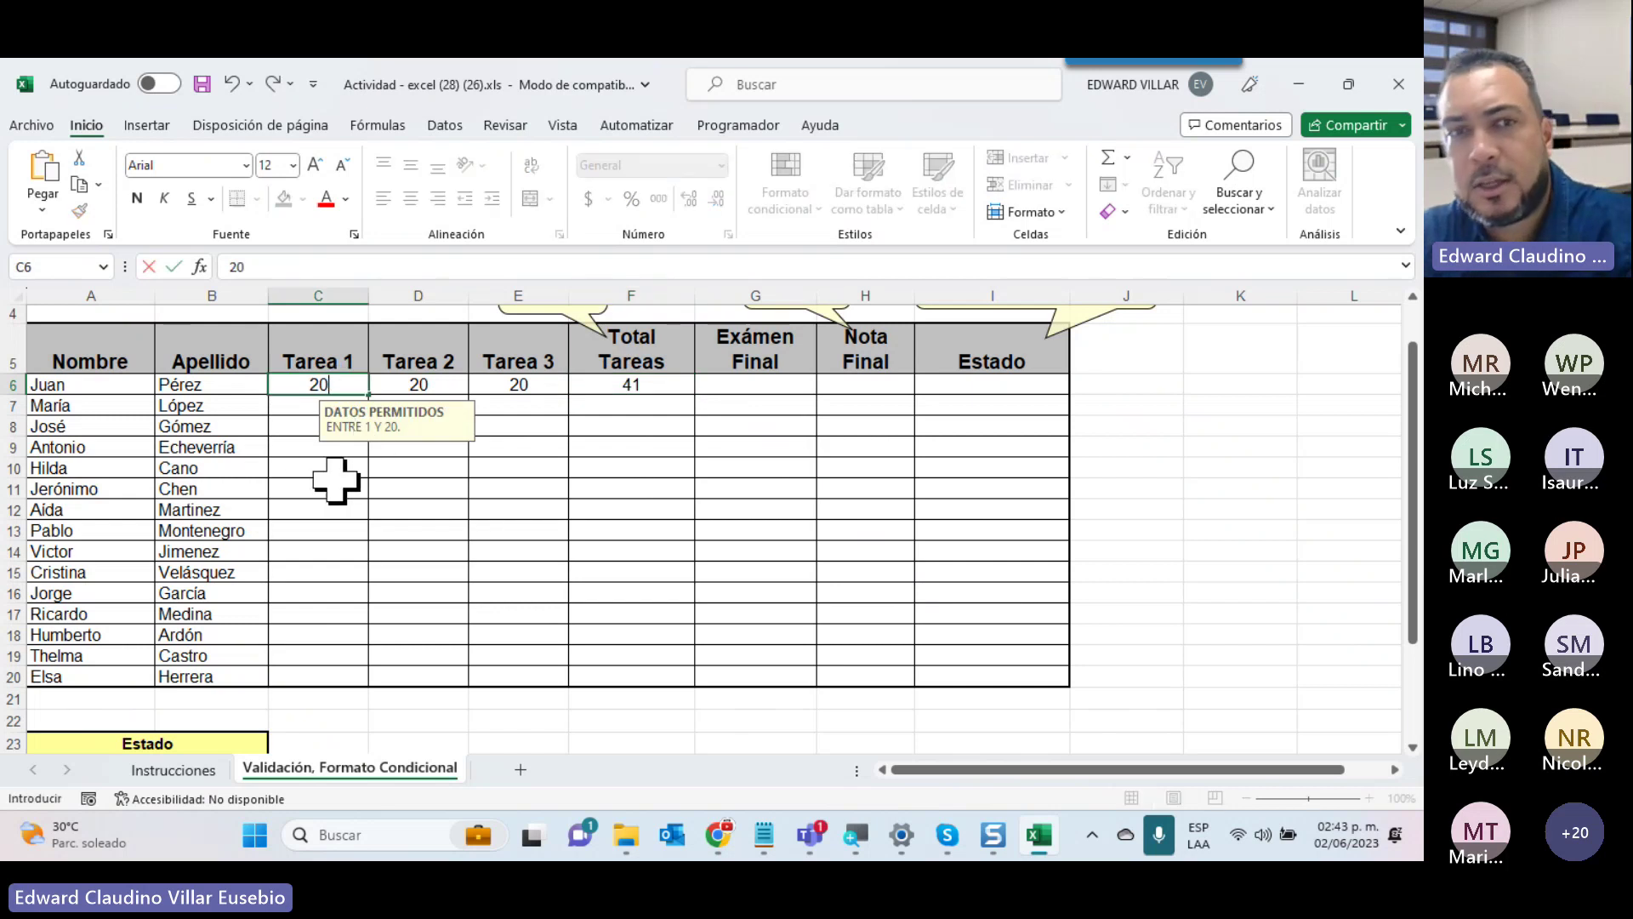
key("Return")
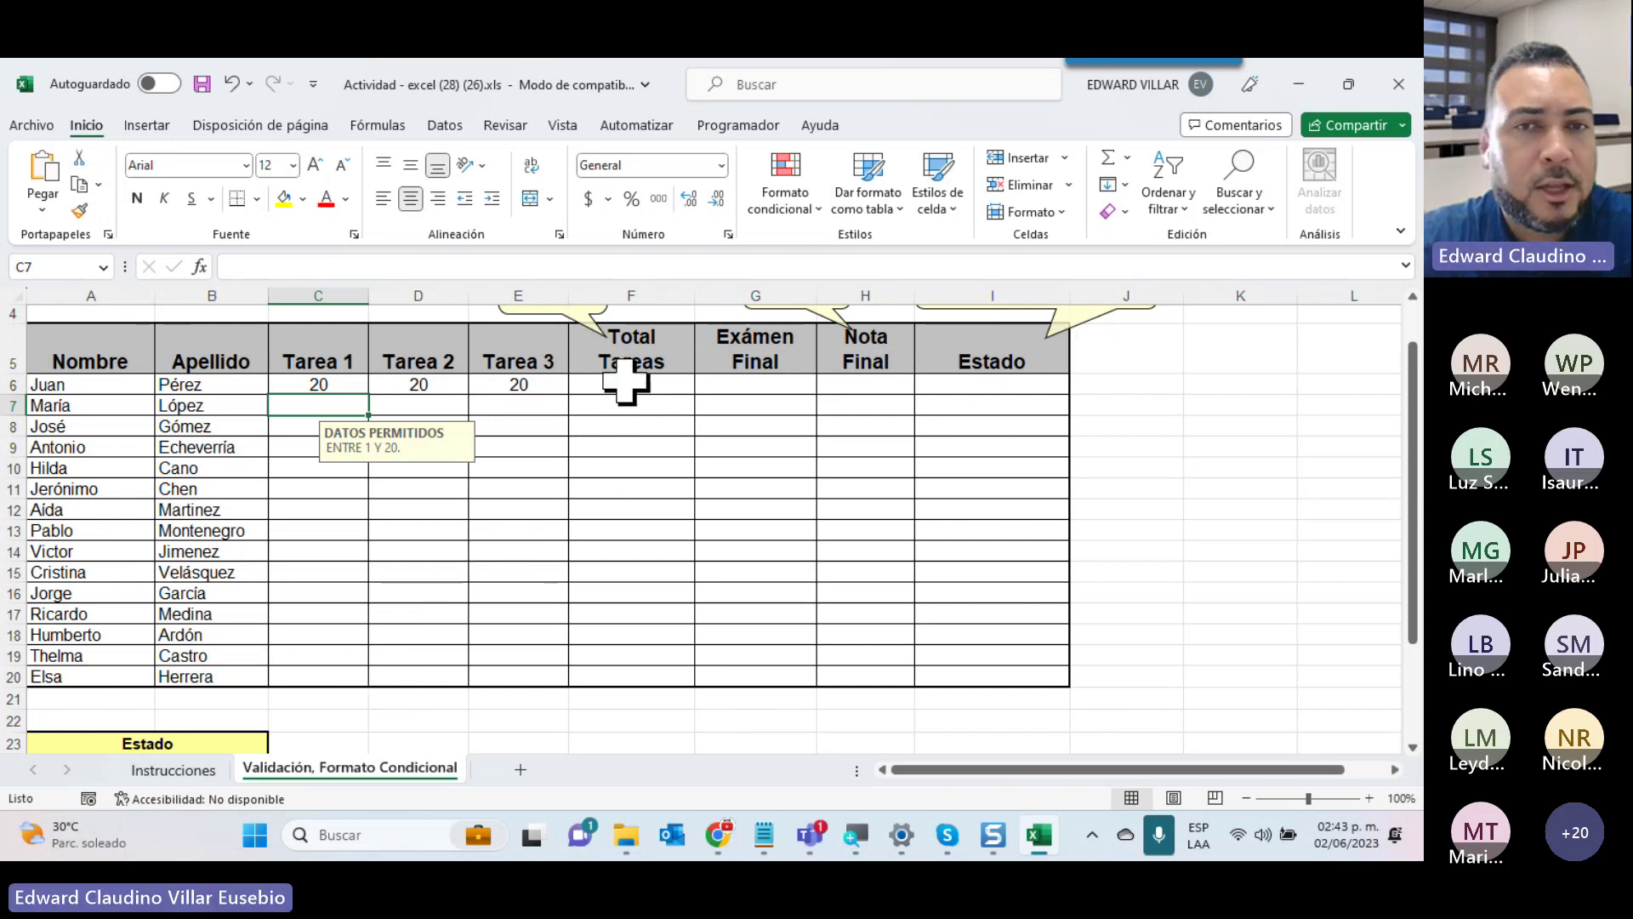
Test overwriting the F6 total with 80, then undo to restore =SUMA(C6:E6)
left_click_drag(625, 379, 578, 677)
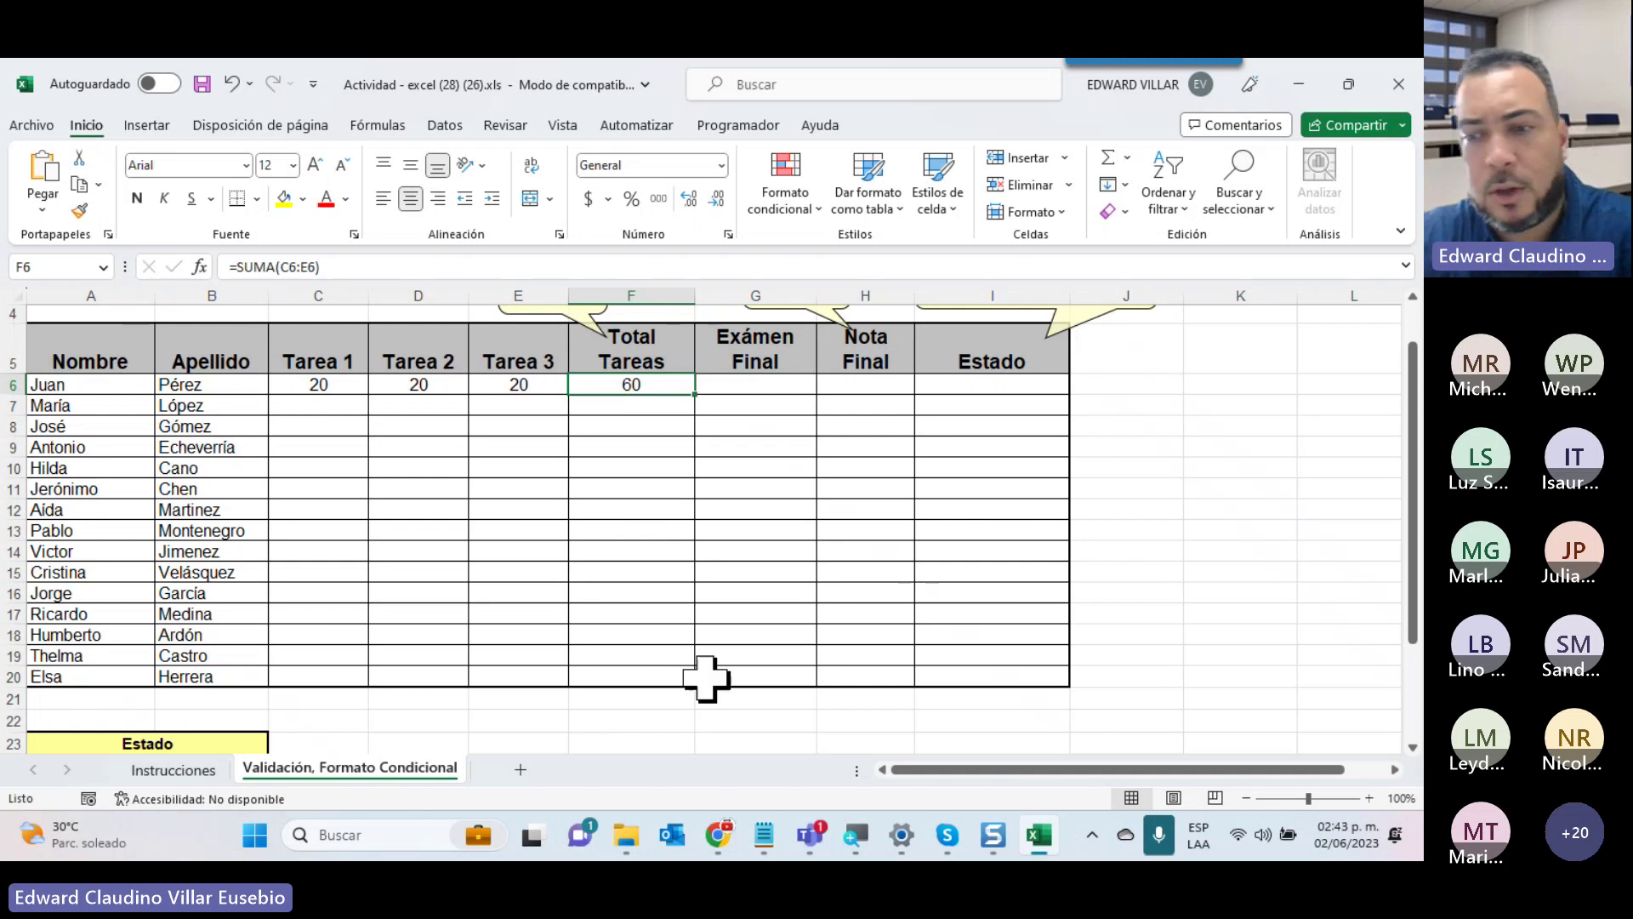
type("80")
key("Return")
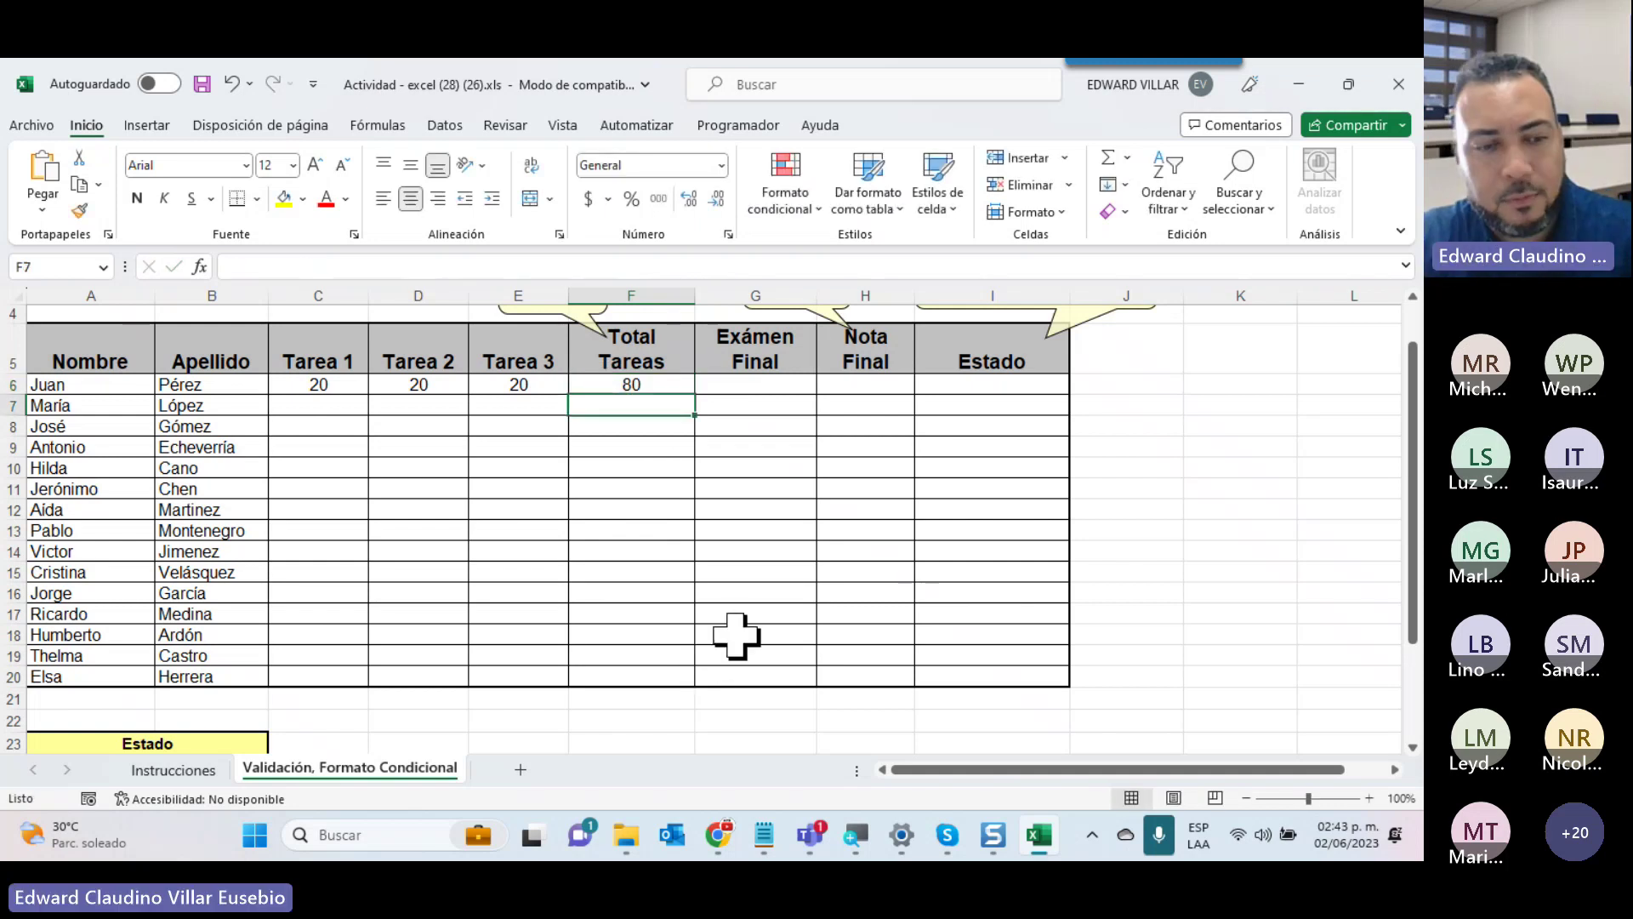
key("ctrl+z")
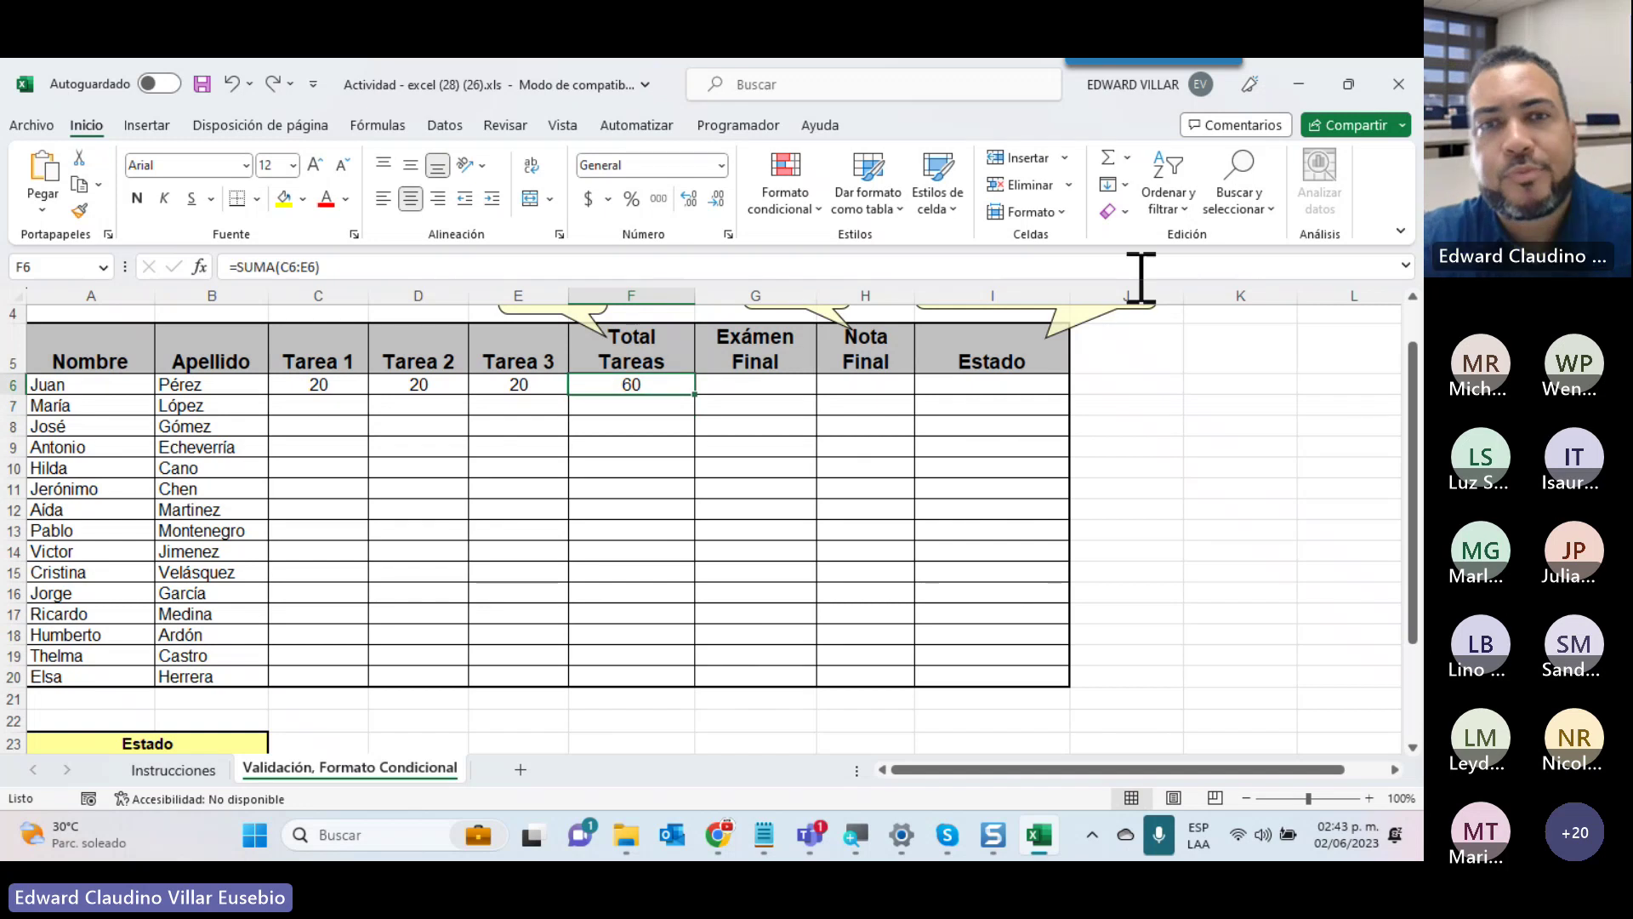
left_click(678, 510)
Validate the Exámen Final cells G6:G20 to whole numbers between 1 and 40
left_click_drag(717, 385, 761, 668)
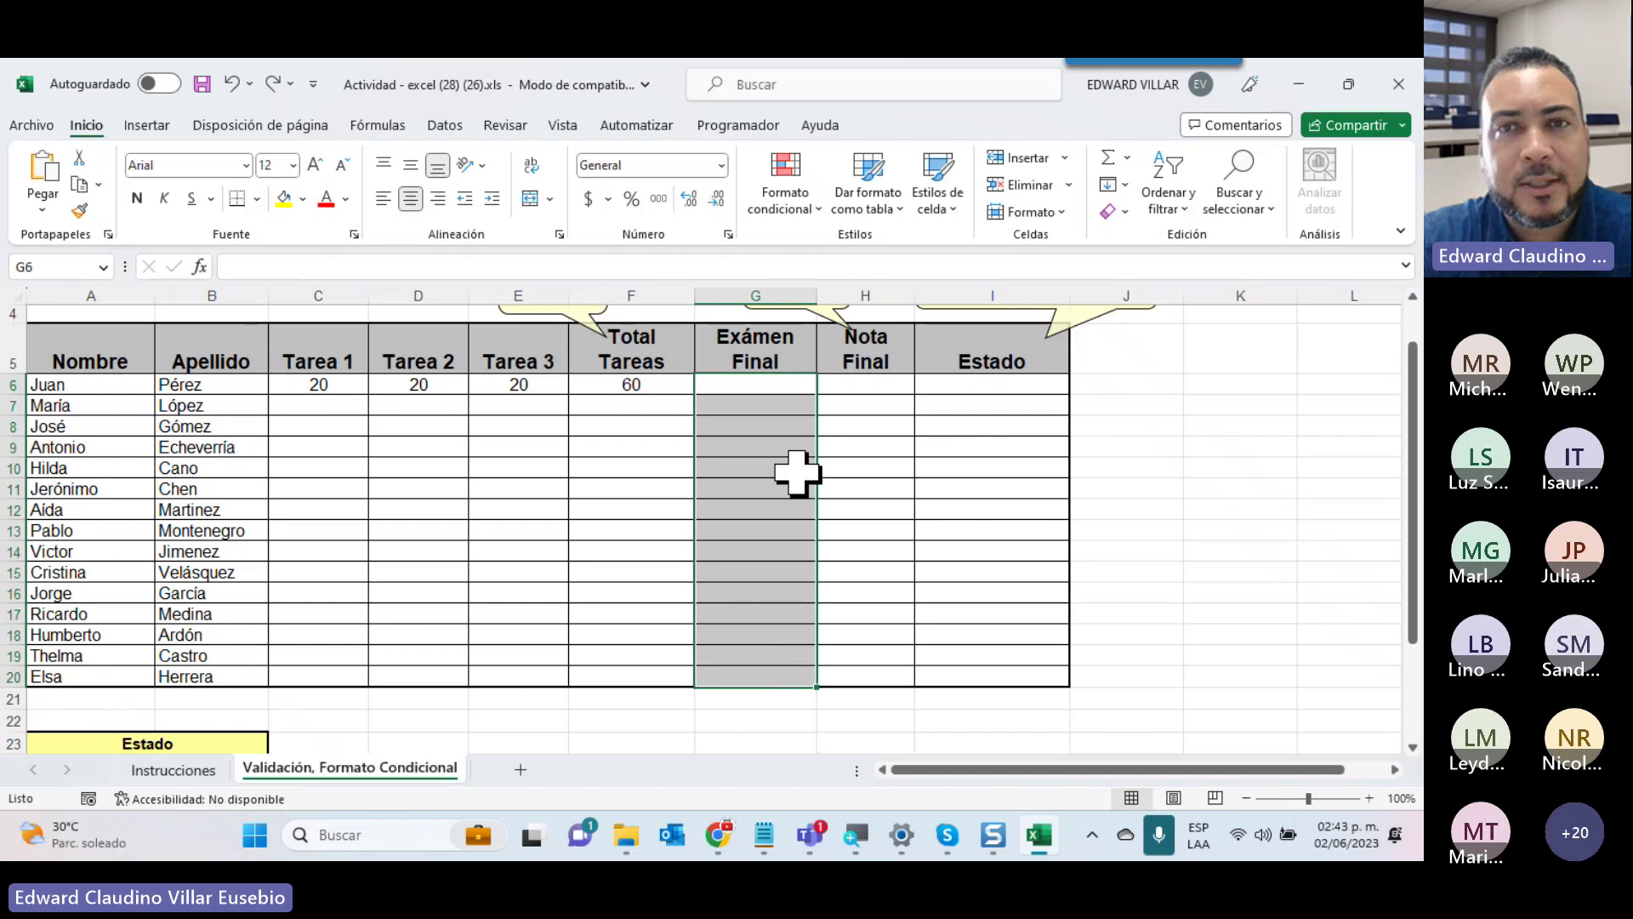
left_click(445, 125)
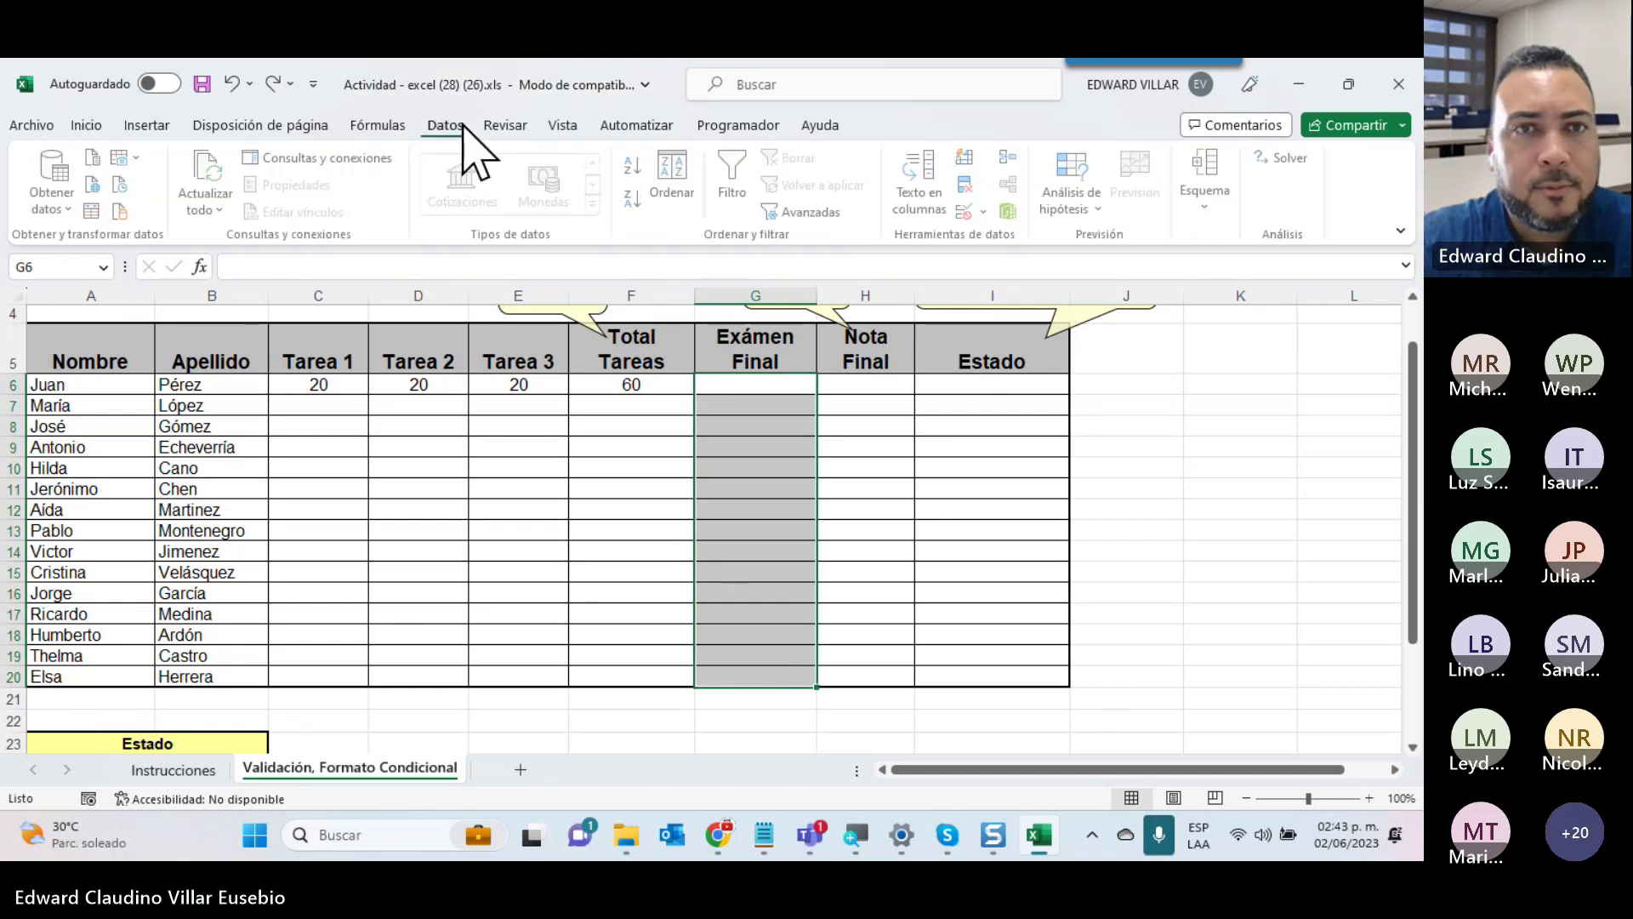
left_click(968, 212)
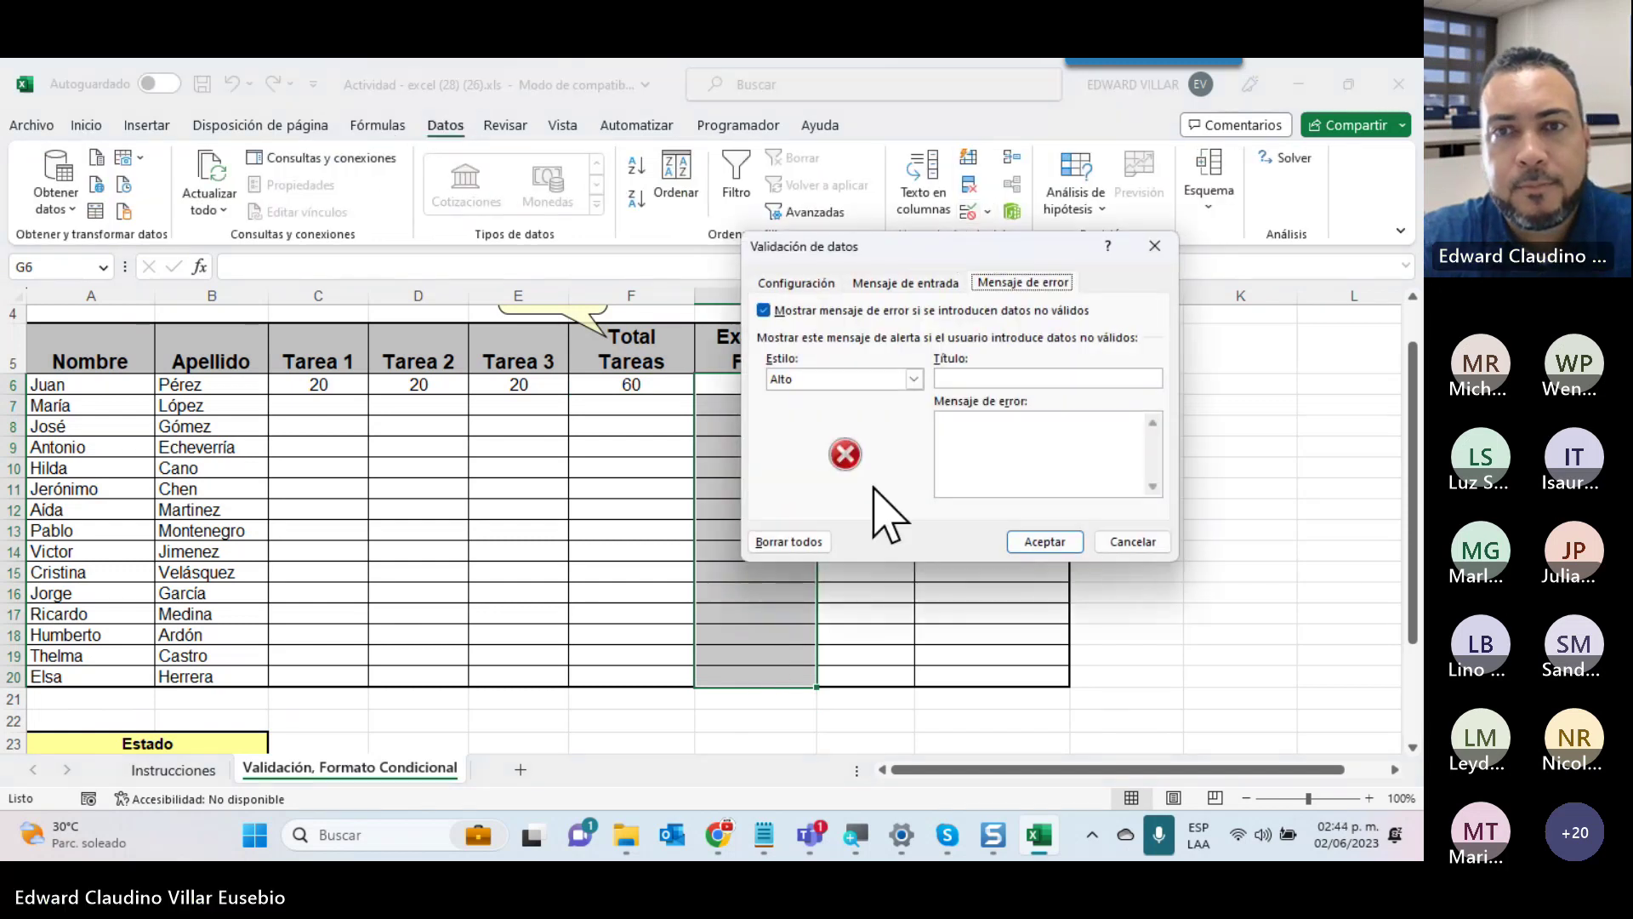
left_click(796, 282)
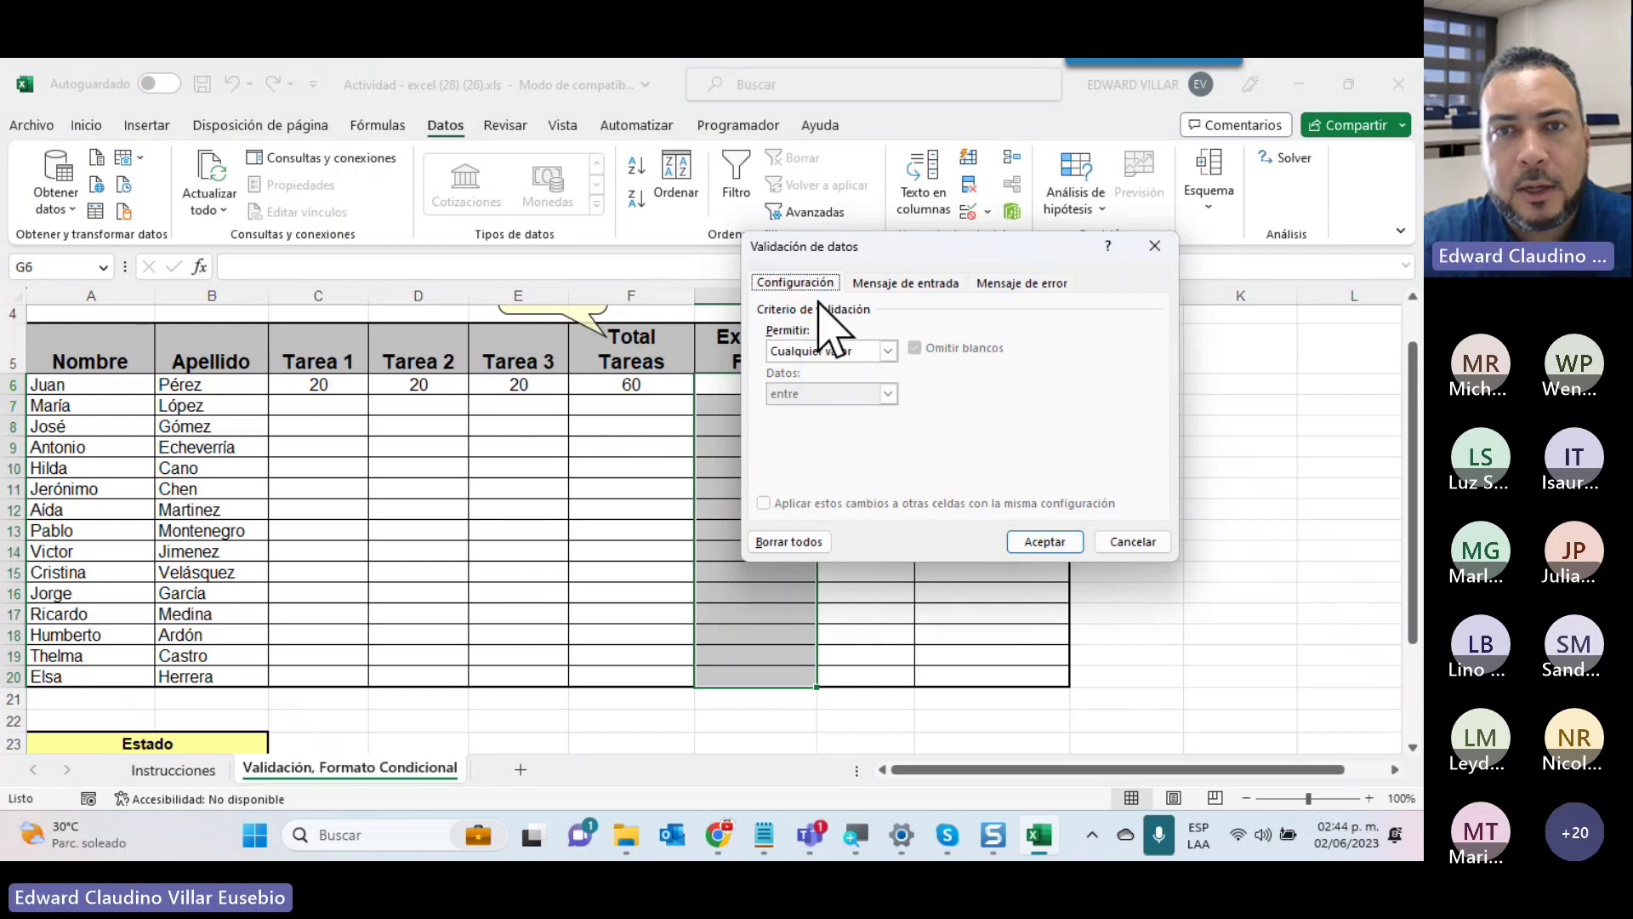
left_click(838, 351)
left_click(829, 378)
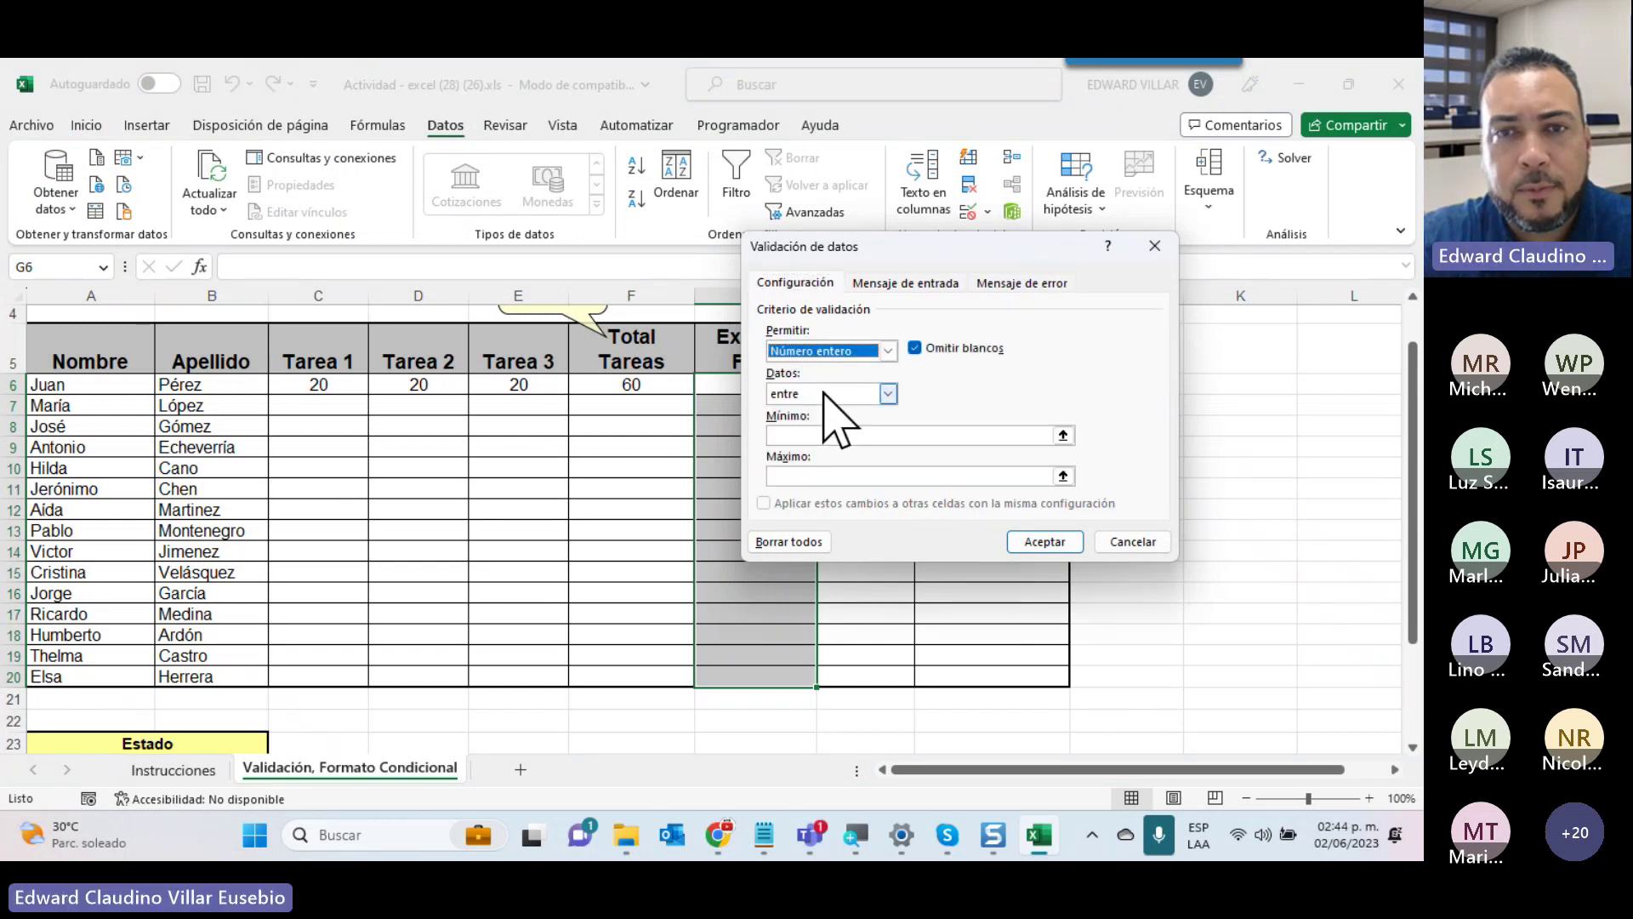
left_click(833, 436)
type("1")
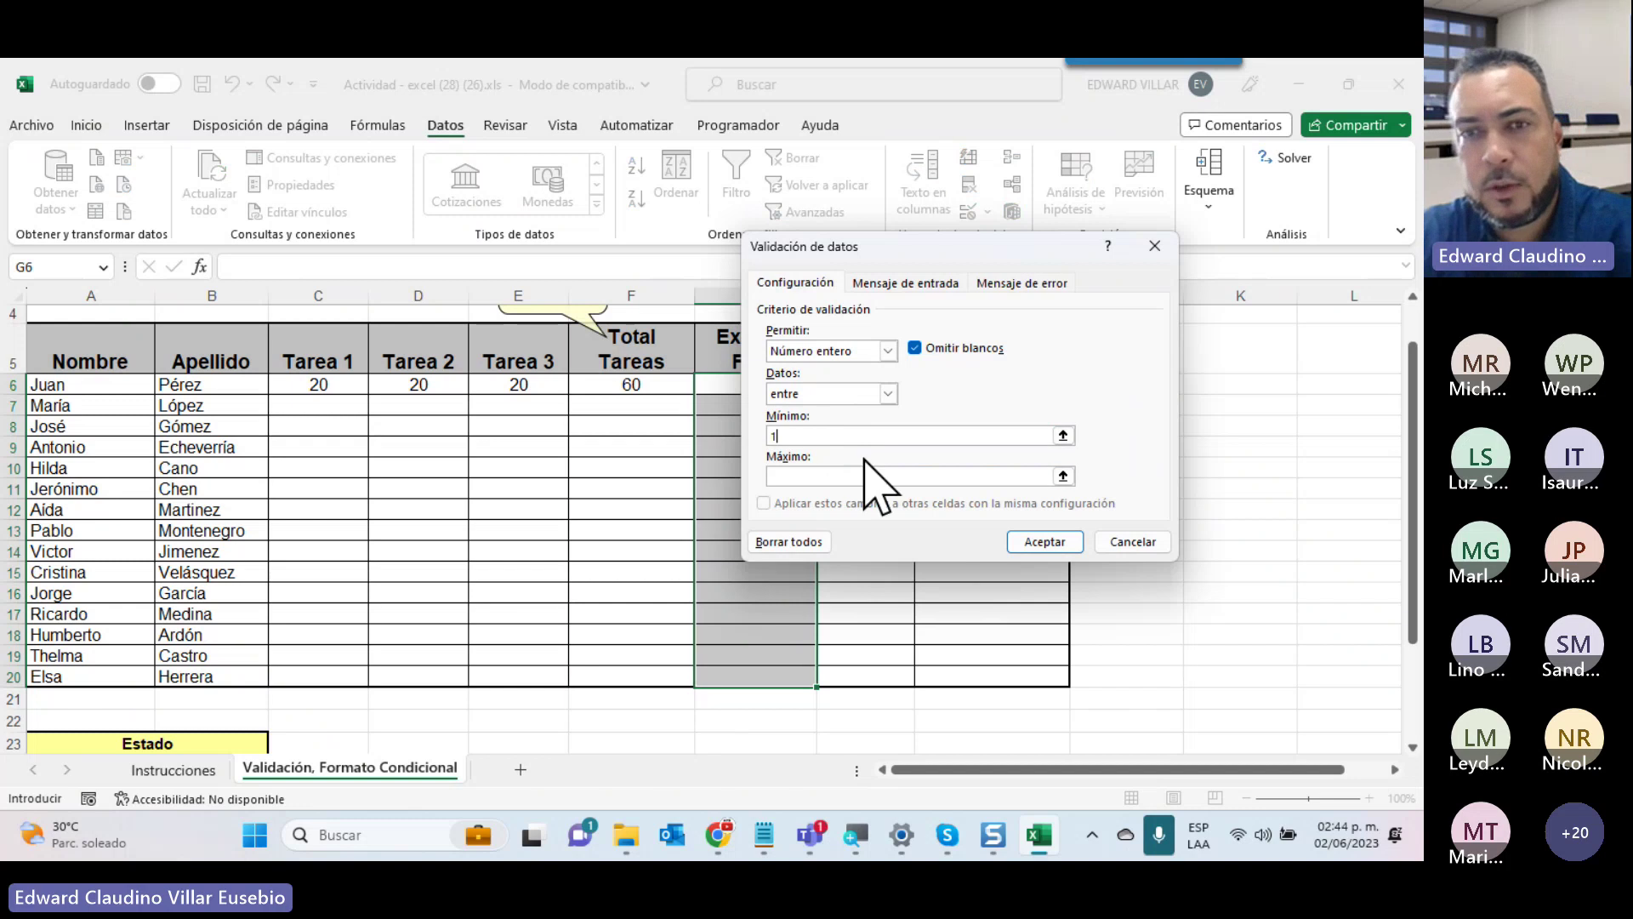
type("40")
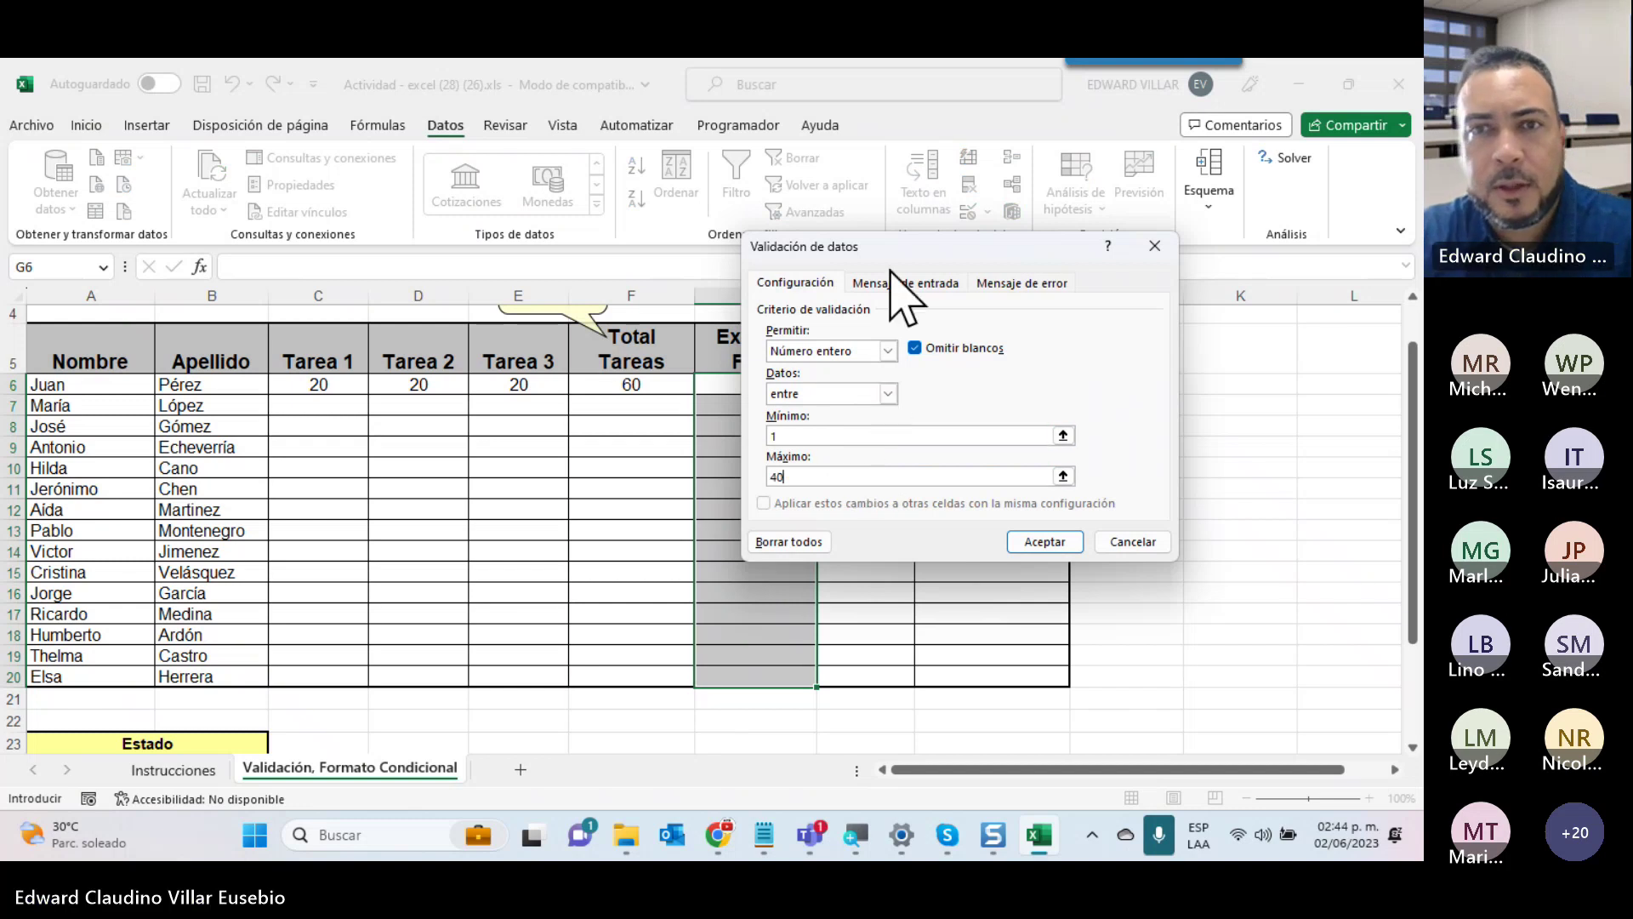
Add a 'DATOS PERMITIDOS' input message 'ENTRE 1 Y 40.' and a 'DATOS INVALIDOS' error alert, then apply
left_click(914, 283)
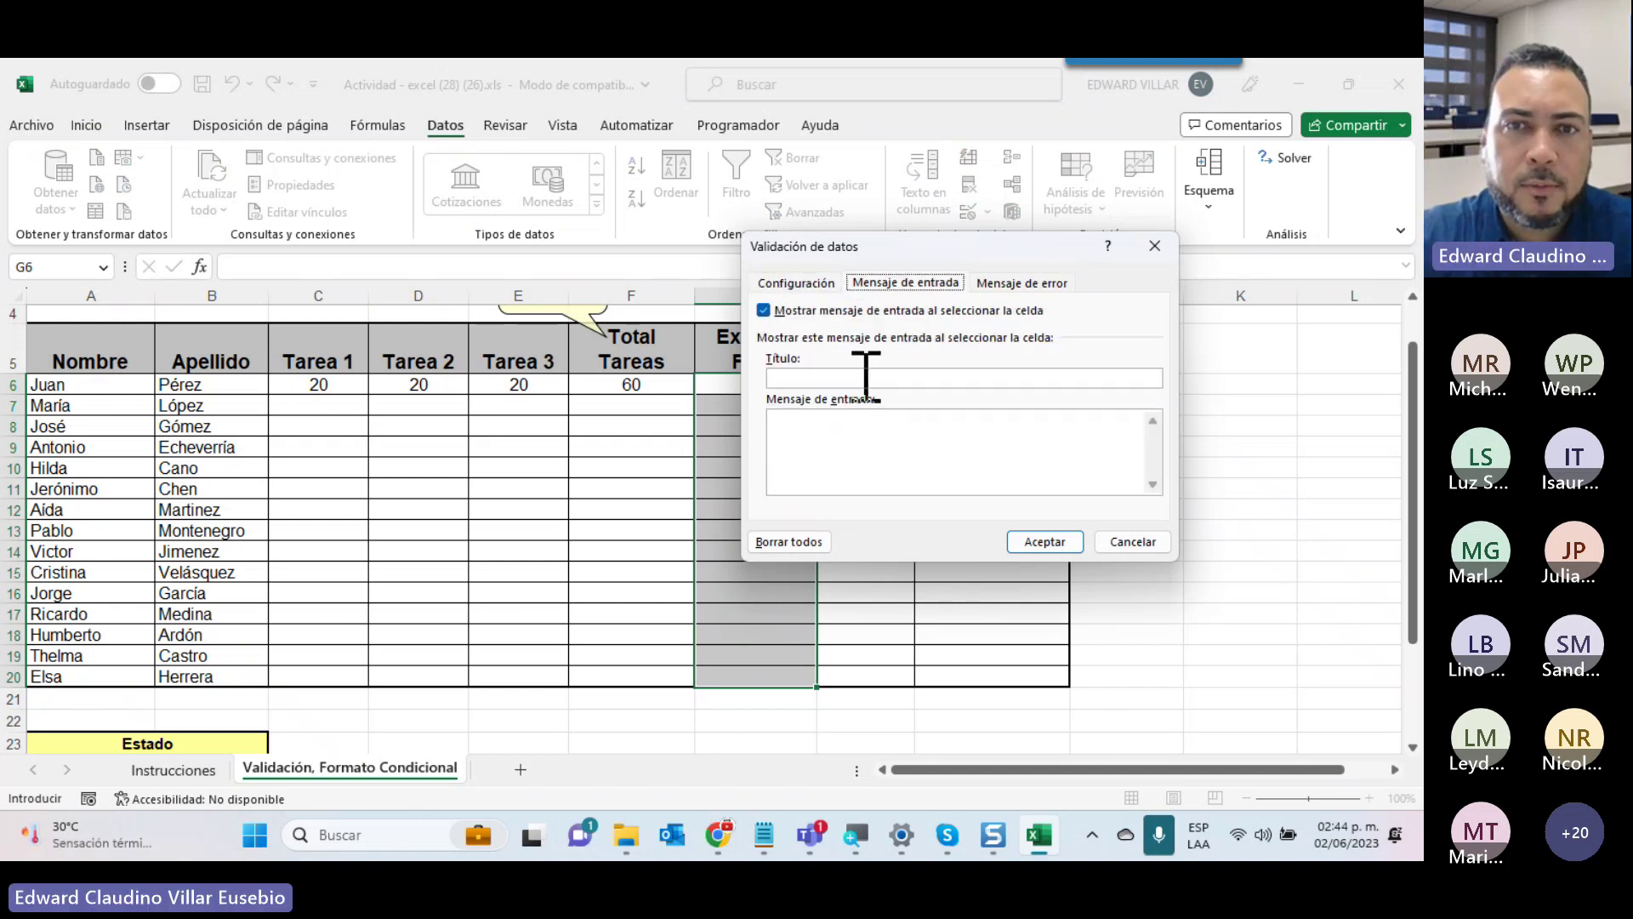
left_click(866, 377)
type("DATOS P")
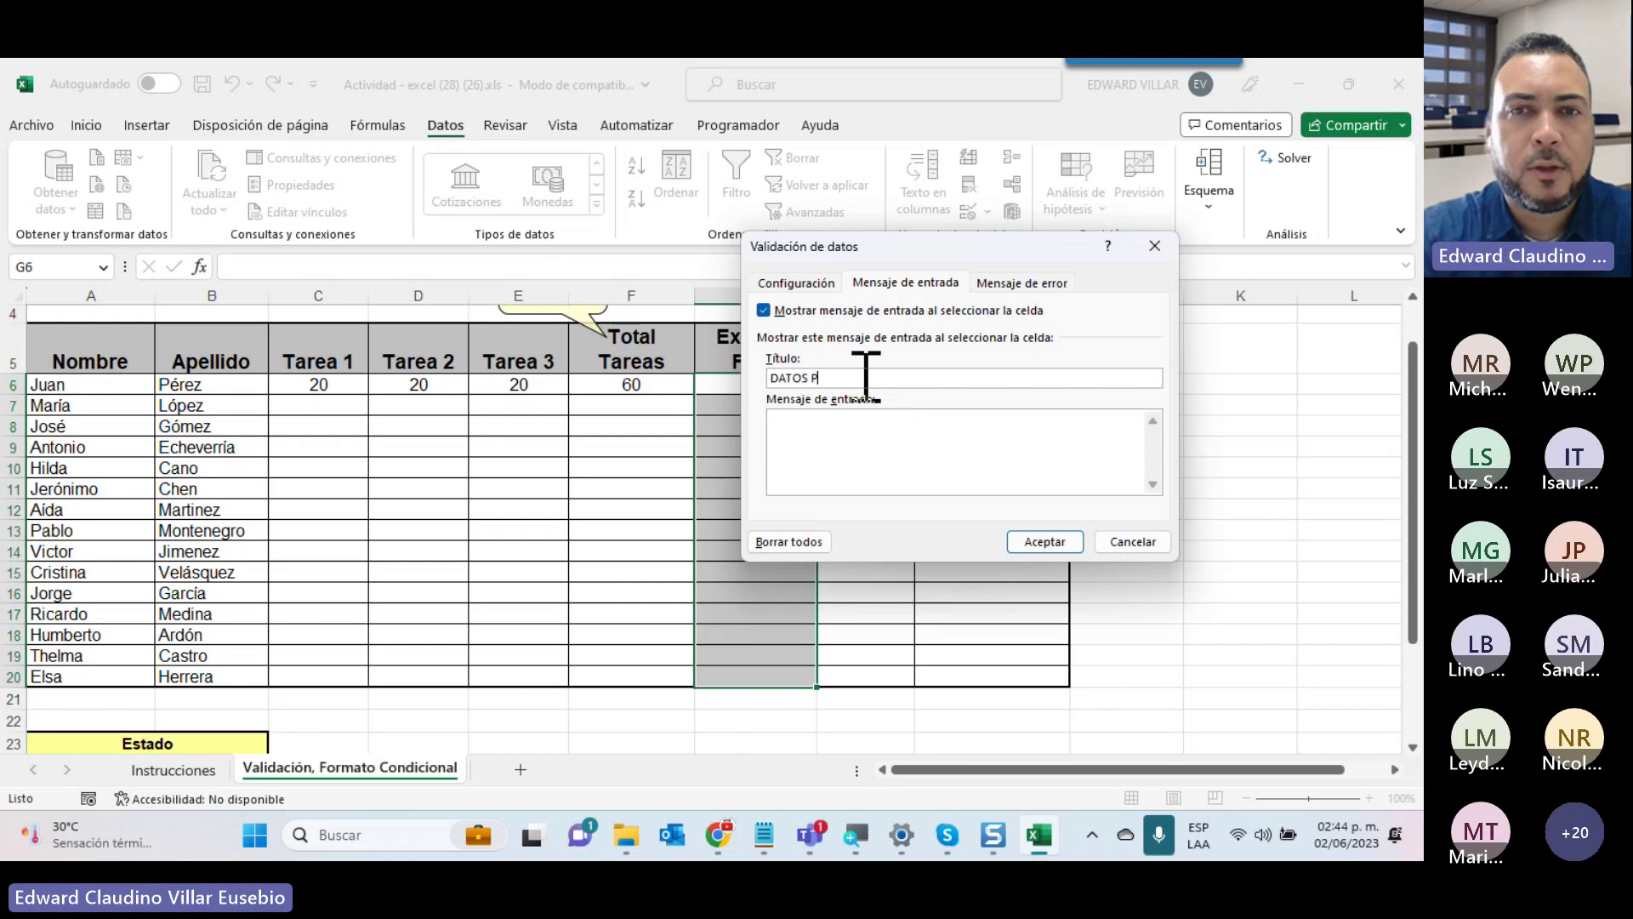
type("ERMITIDOS")
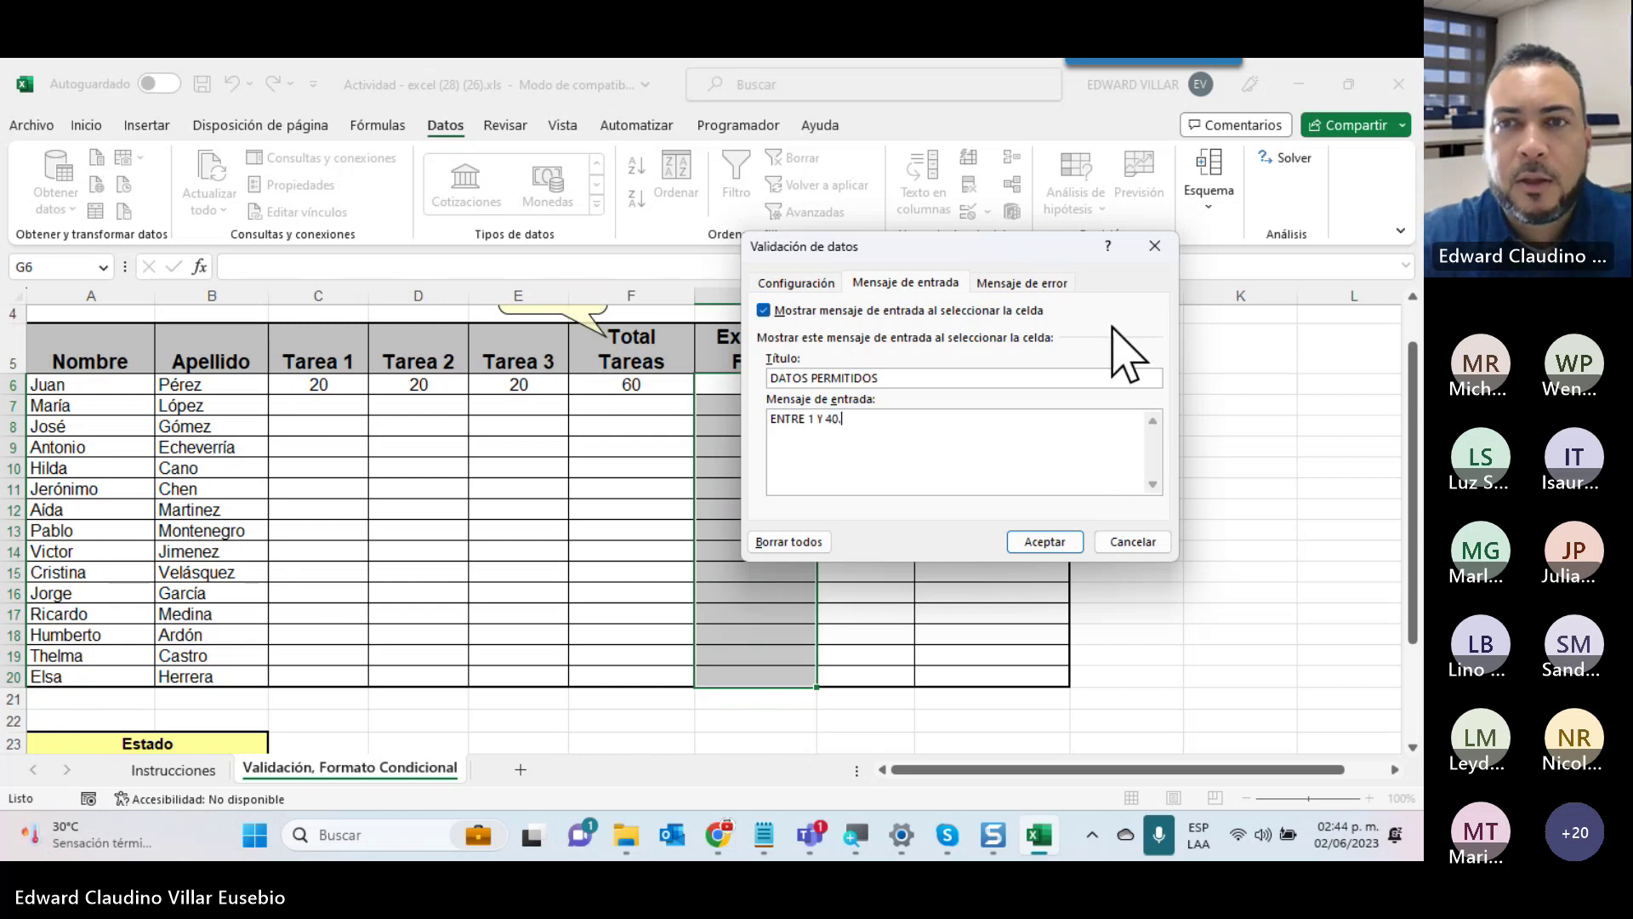
left_click(1005, 282)
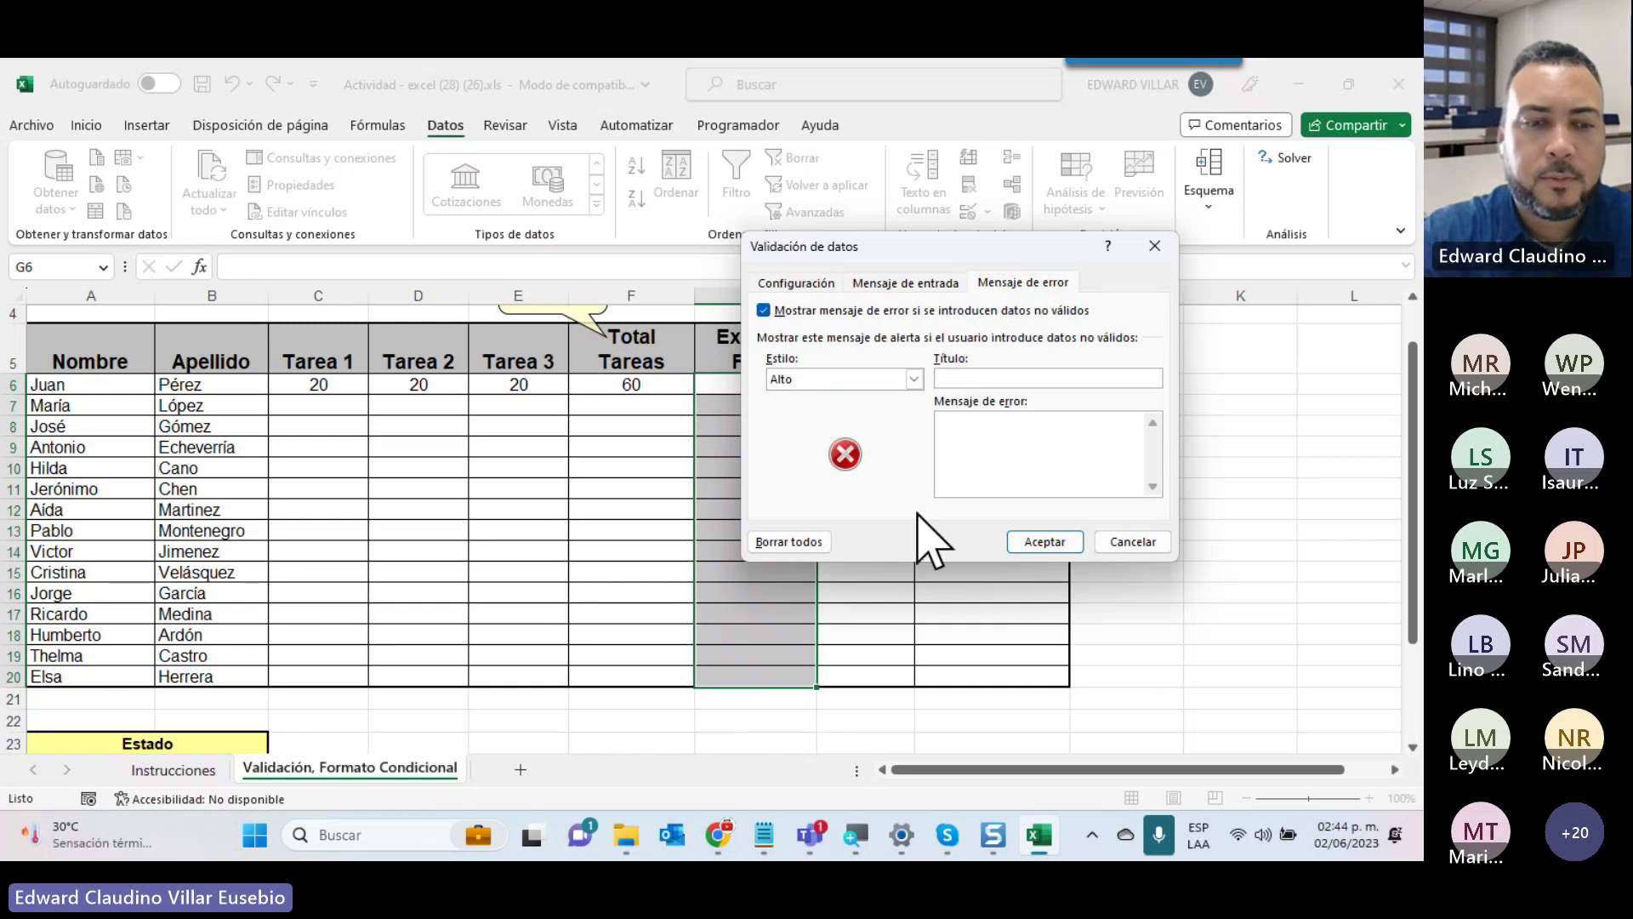
type("ERROR")
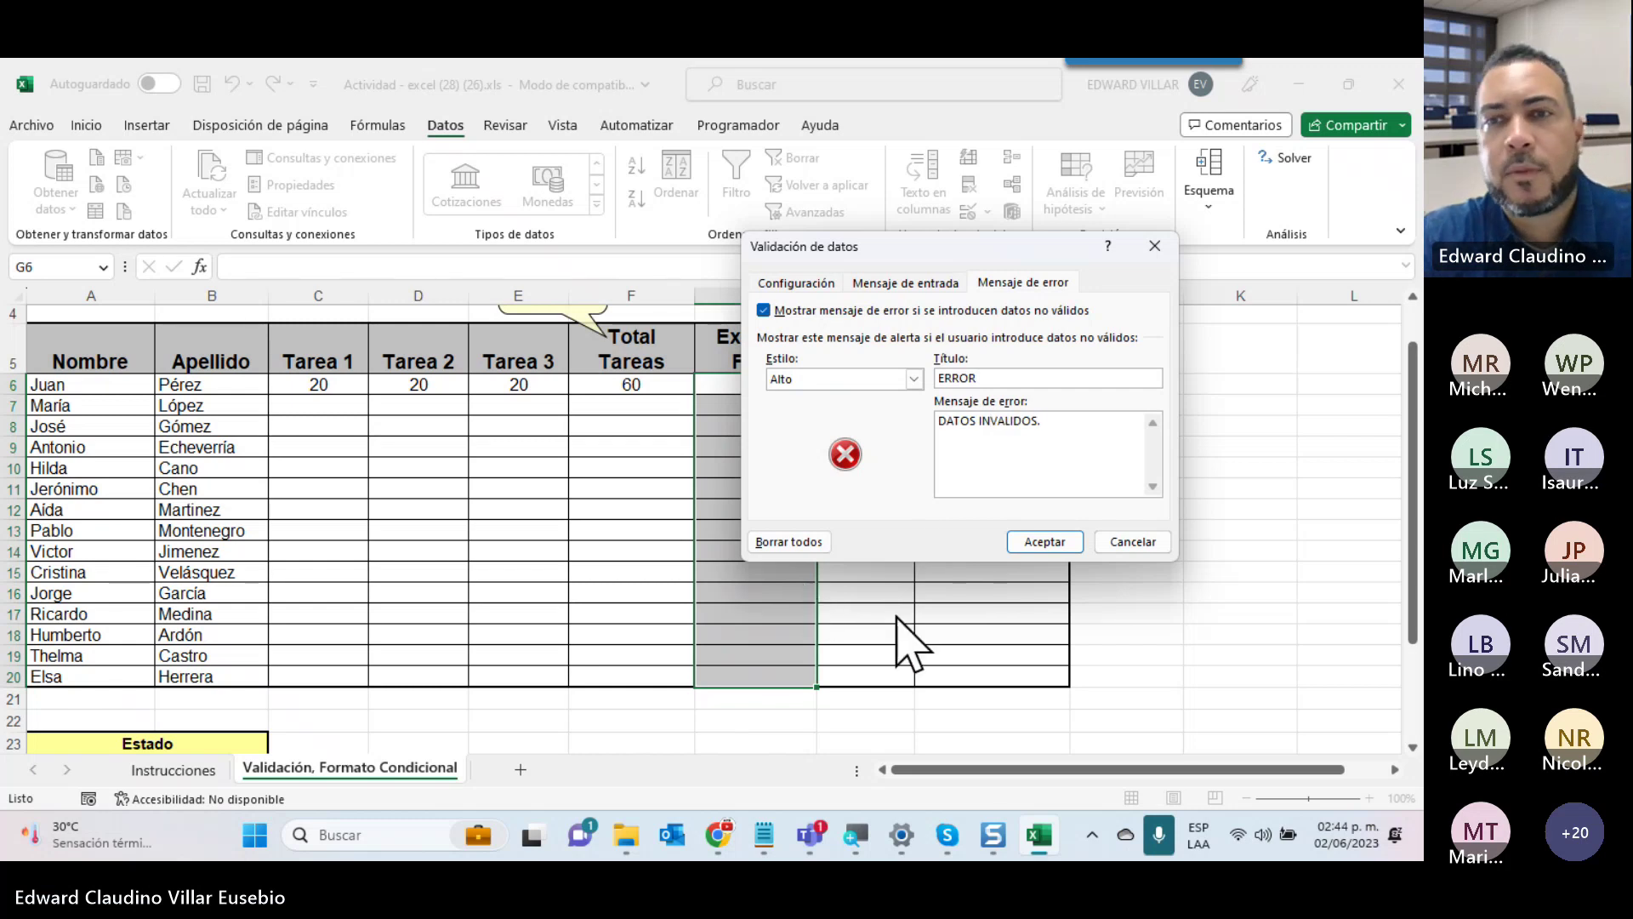
left_click(1043, 544)
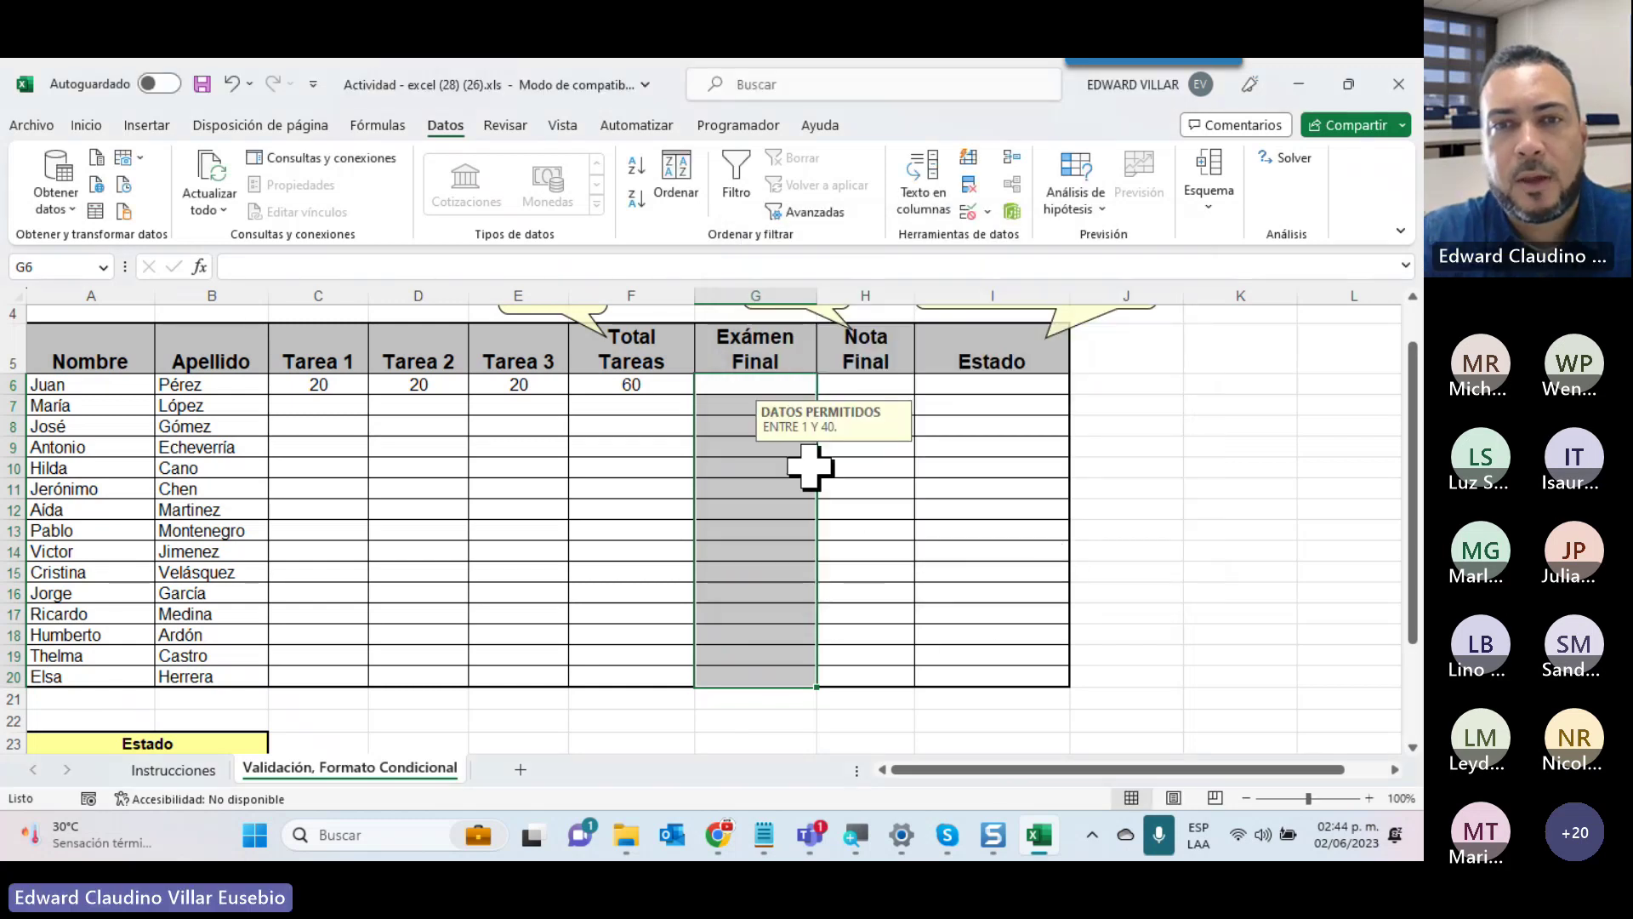
Enter 40 as Juan's Exámen Final in G6 and confirm 41 is rejected
left_click(745, 464)
double_click(748, 387)
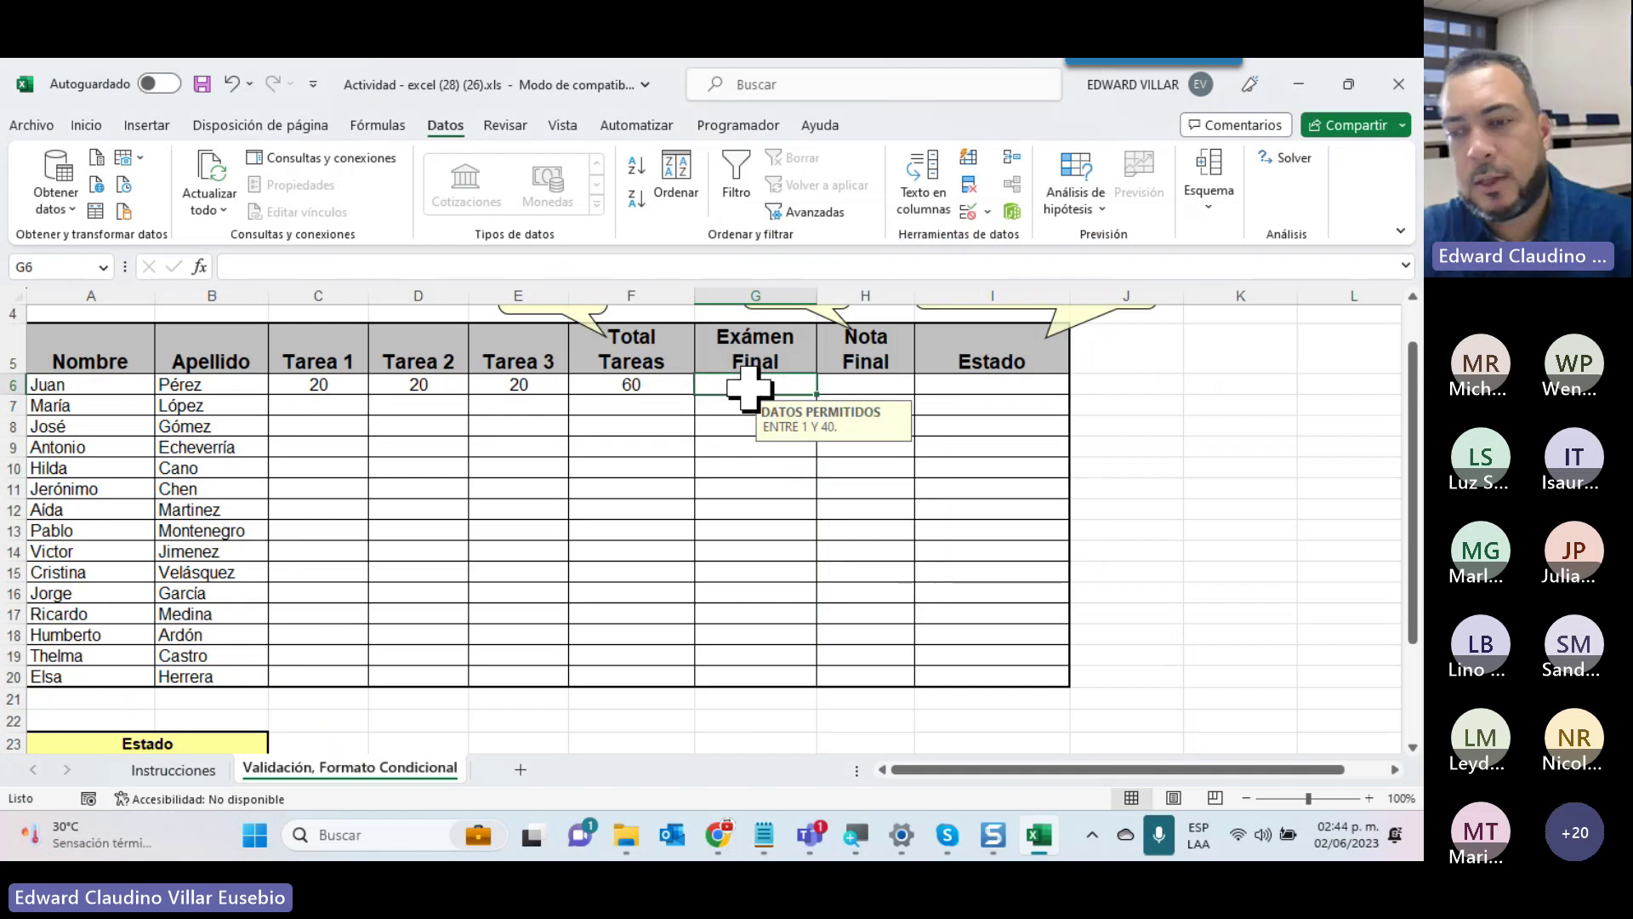
type("40")
key("Return")
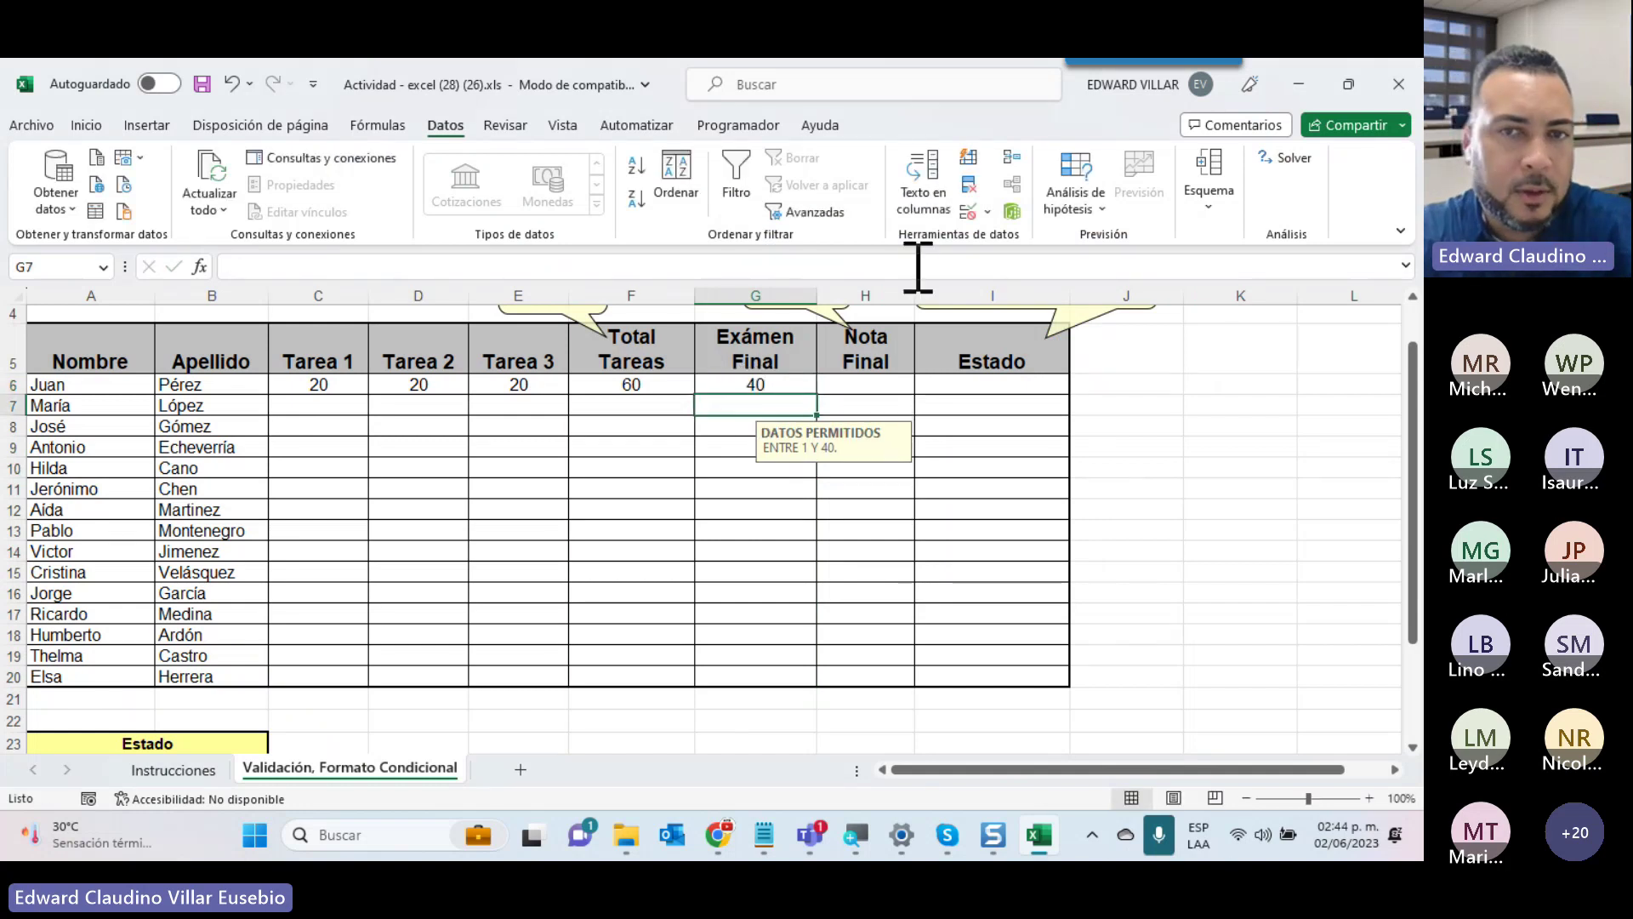
left_click(764, 384)
type("41")
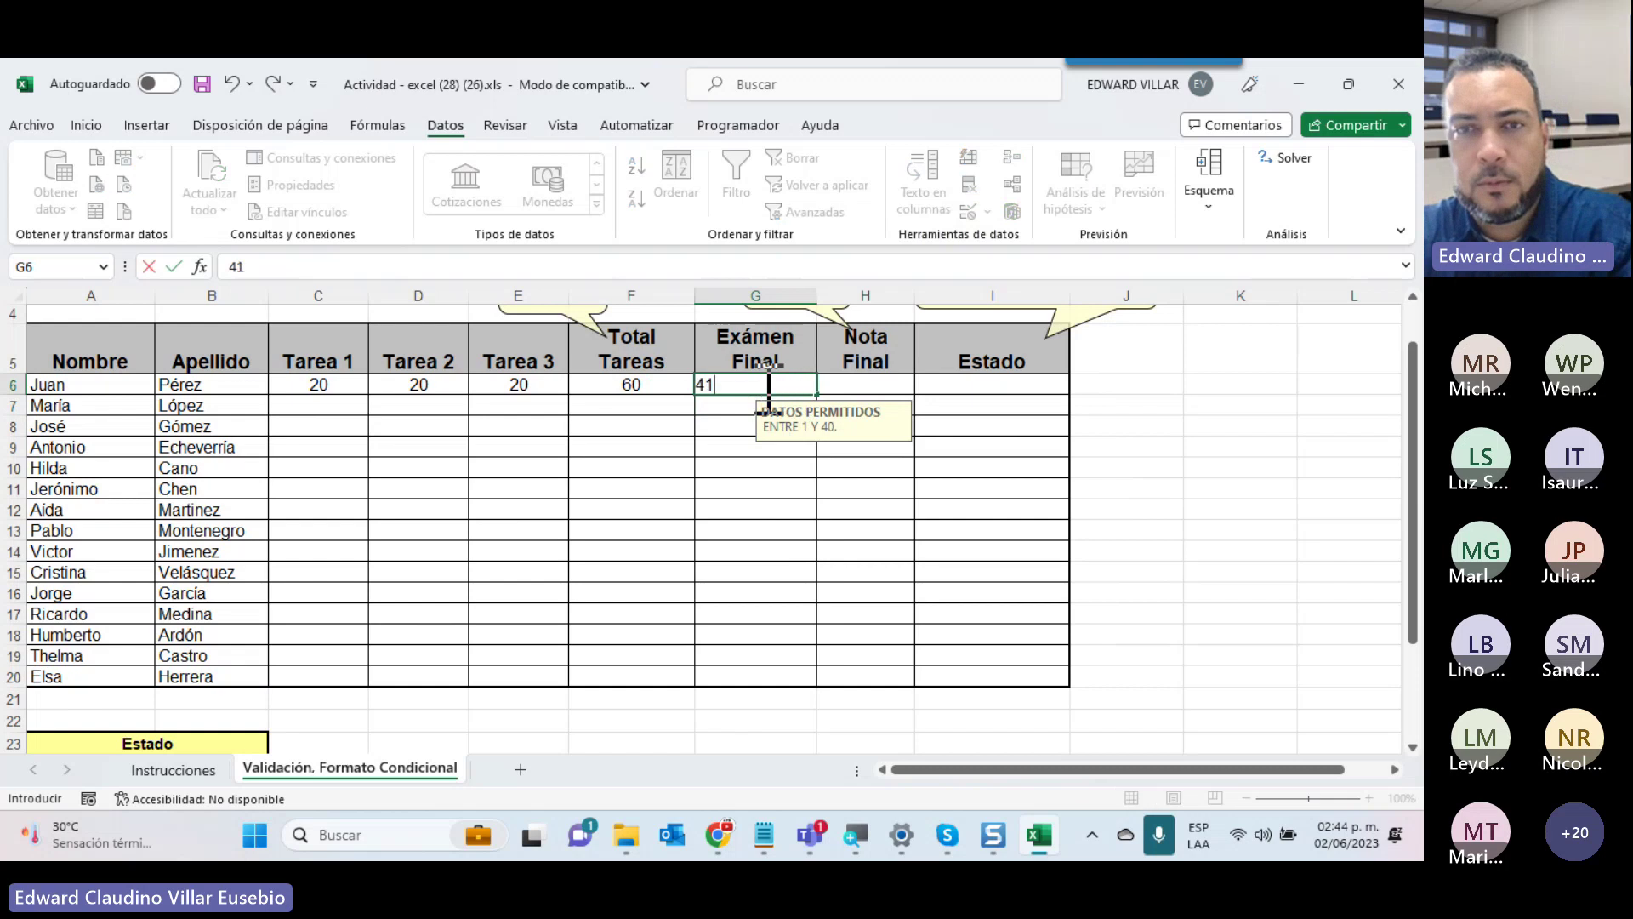
key("Return")
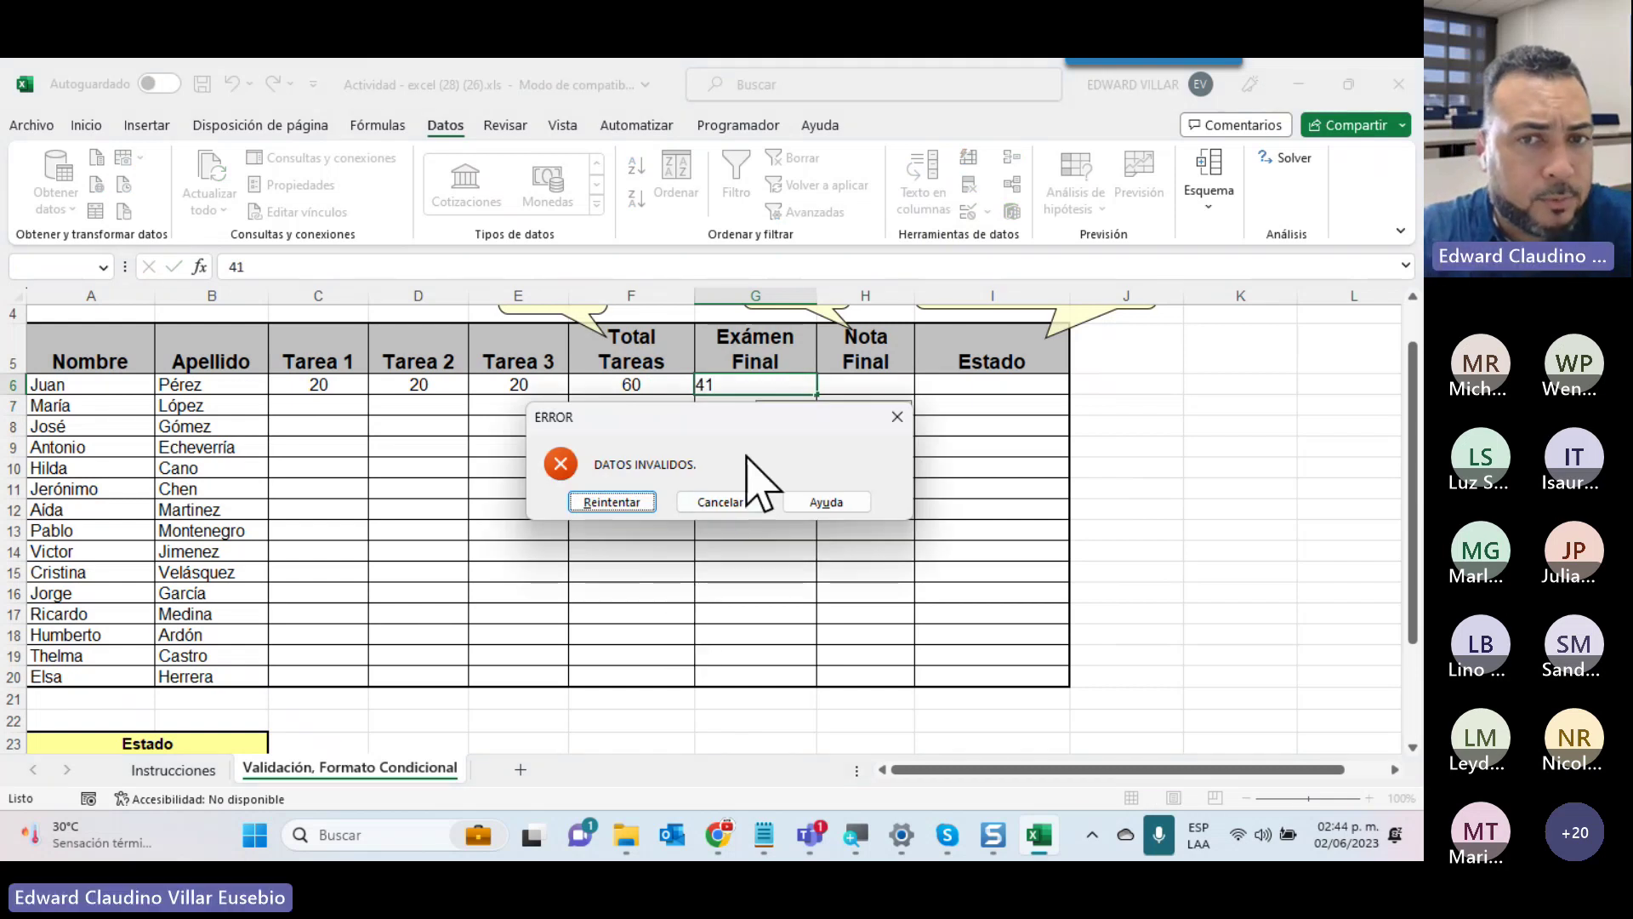
left_click(737, 503)
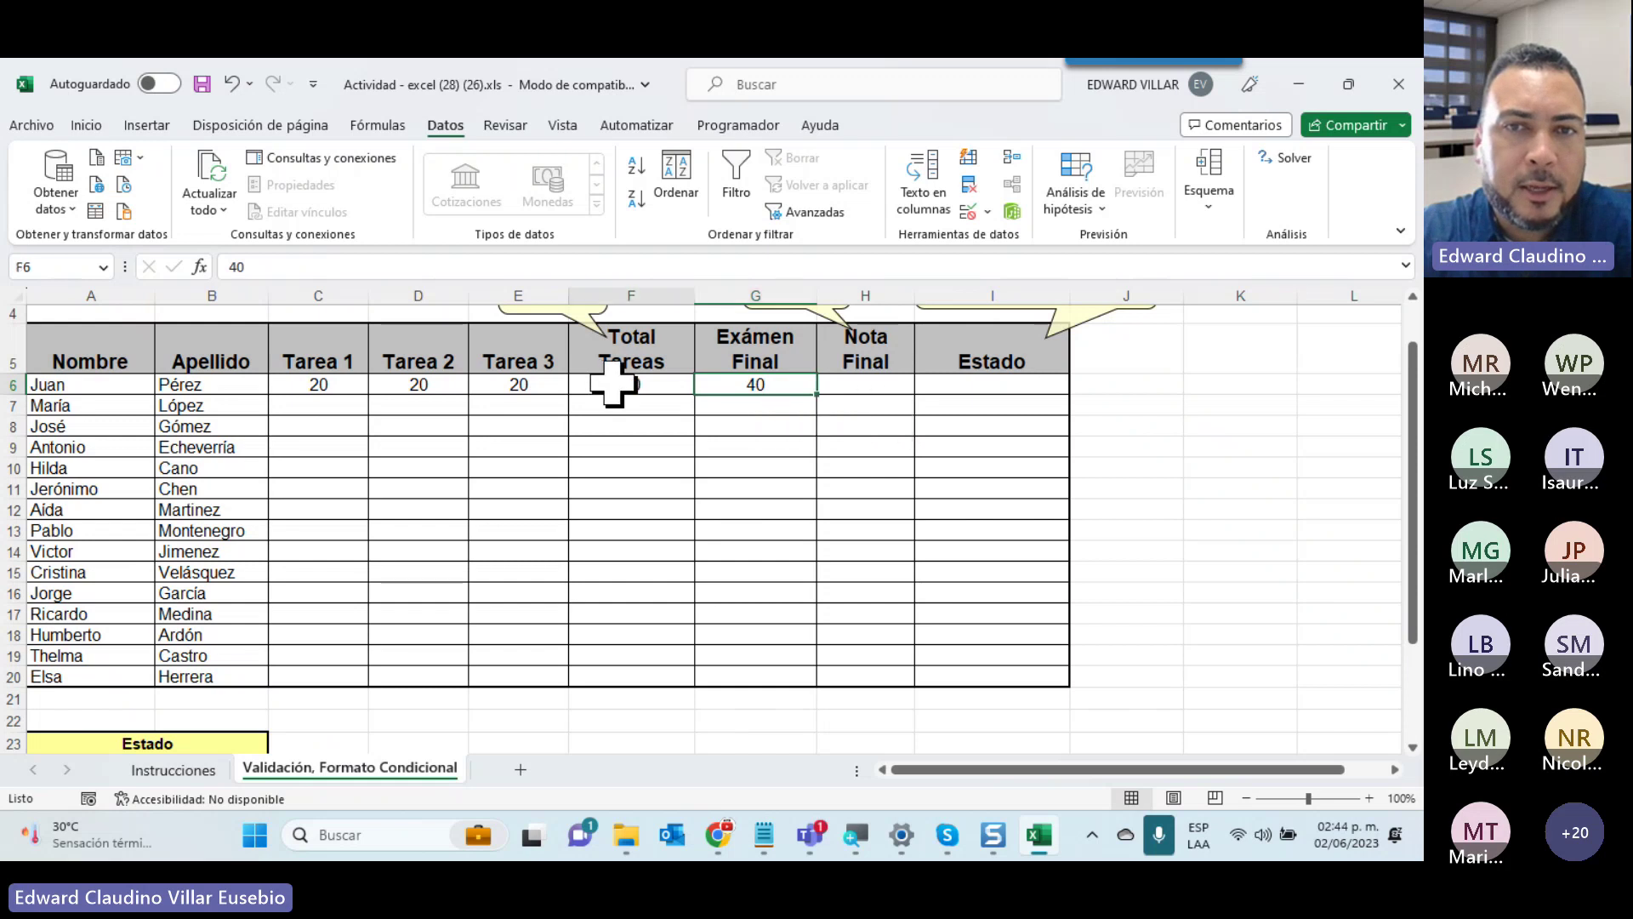
AutoSum Total Tareas and Exámen Final into Nota Final H6, giving 100
left_click_drag(612, 387, 850, 384)
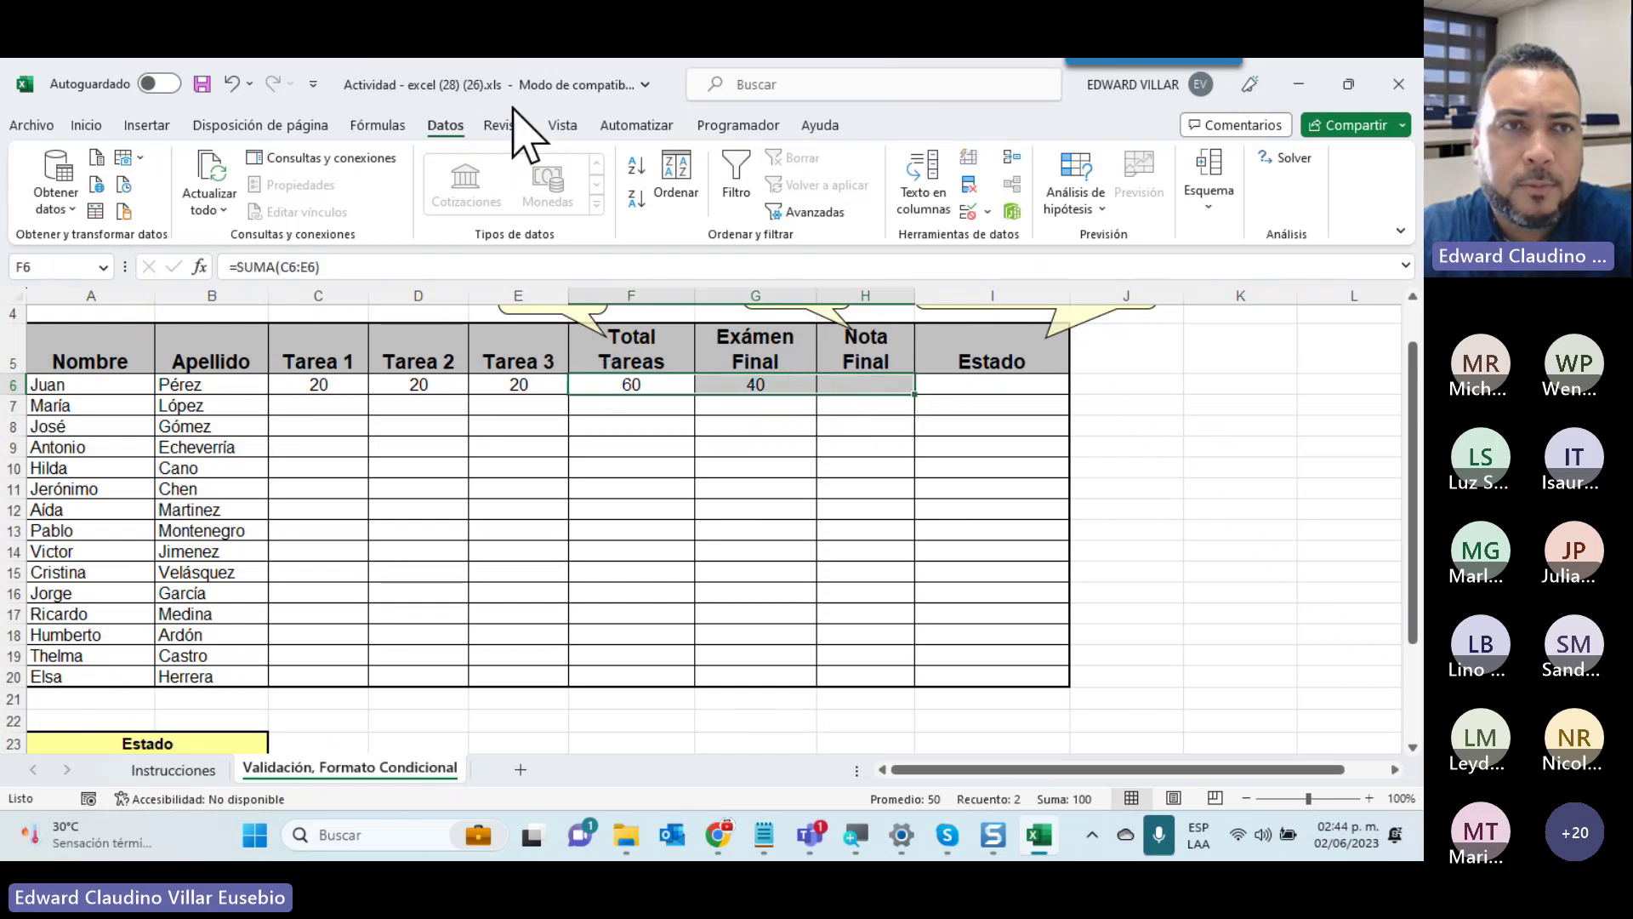
left_click(86, 126)
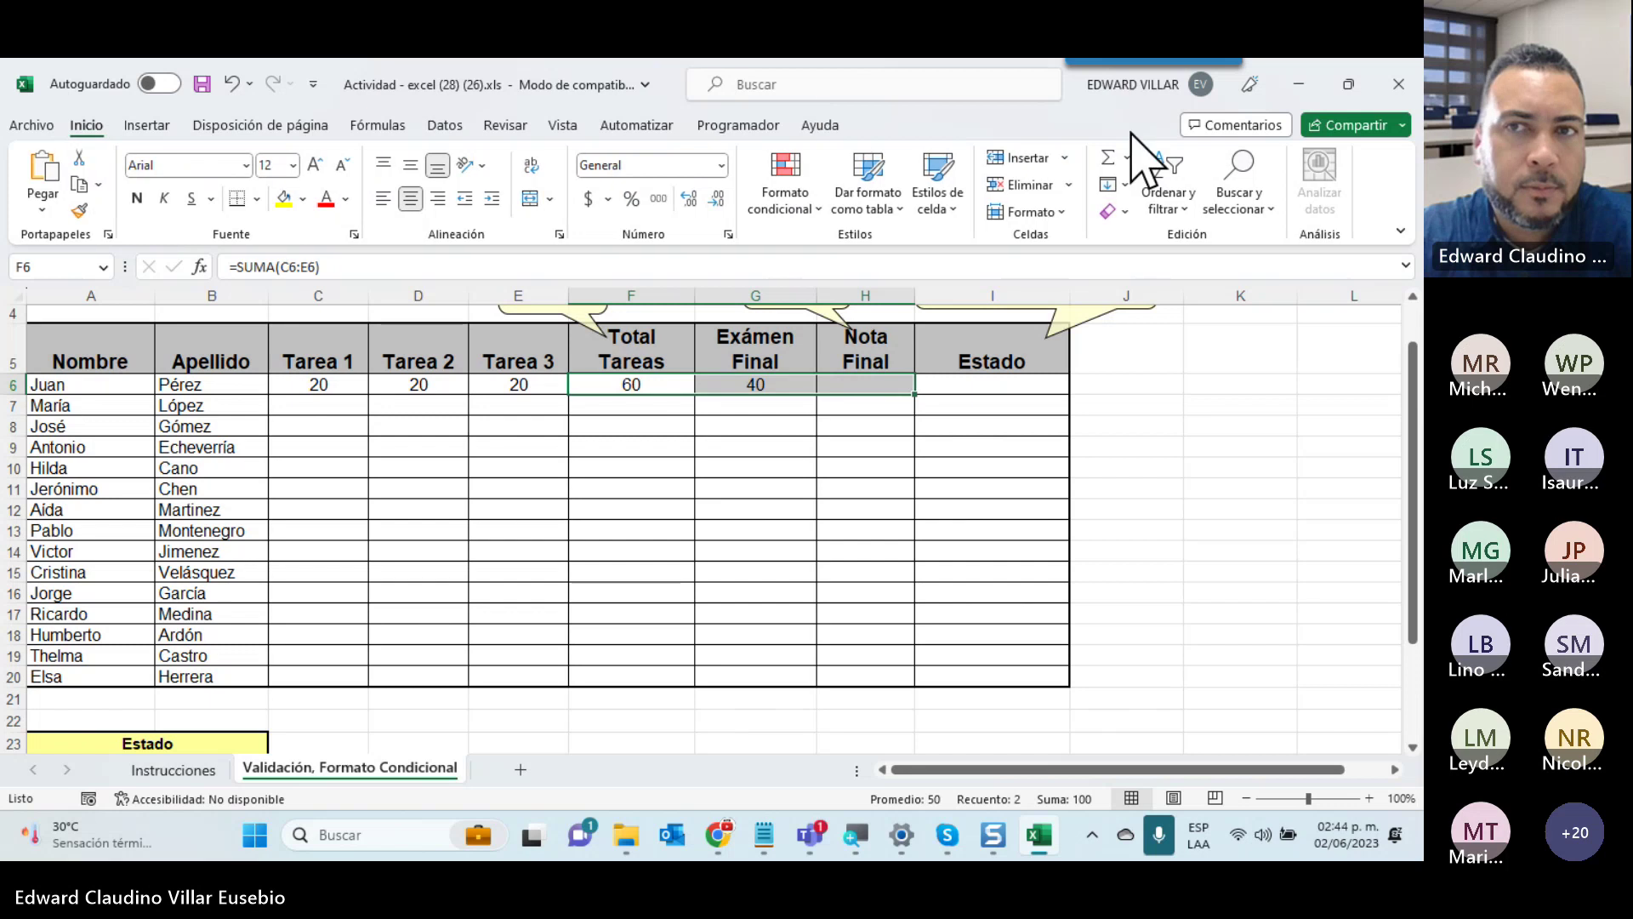
left_click(1108, 158)
left_click(821, 506)
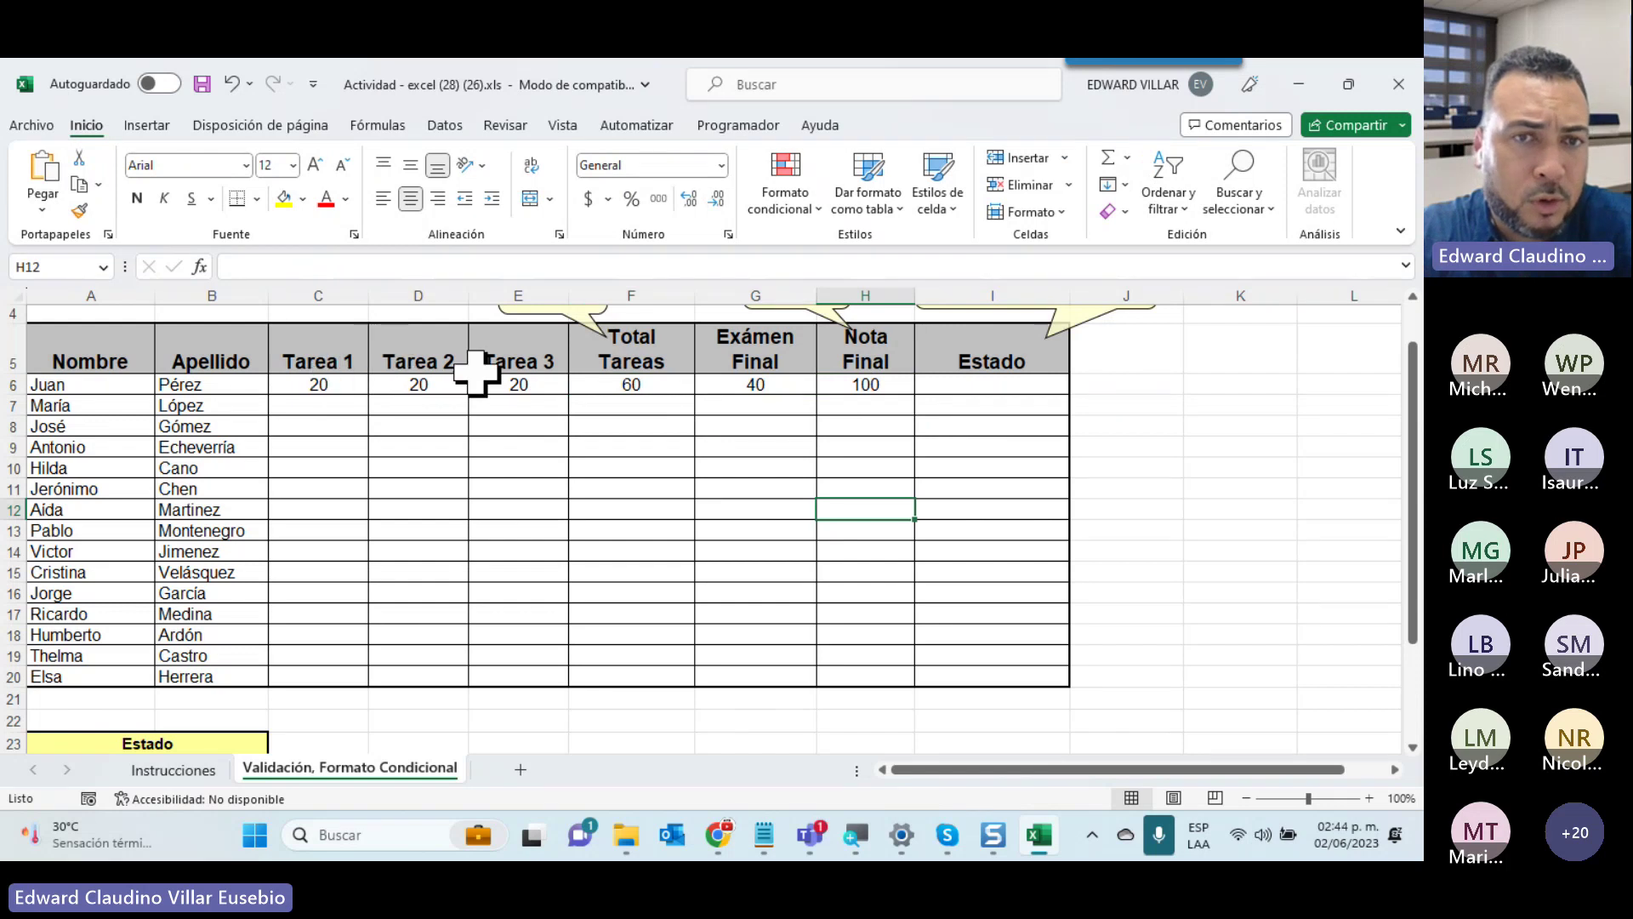
Select the Estado cell I6 and insert the SI function
left_click(744, 387)
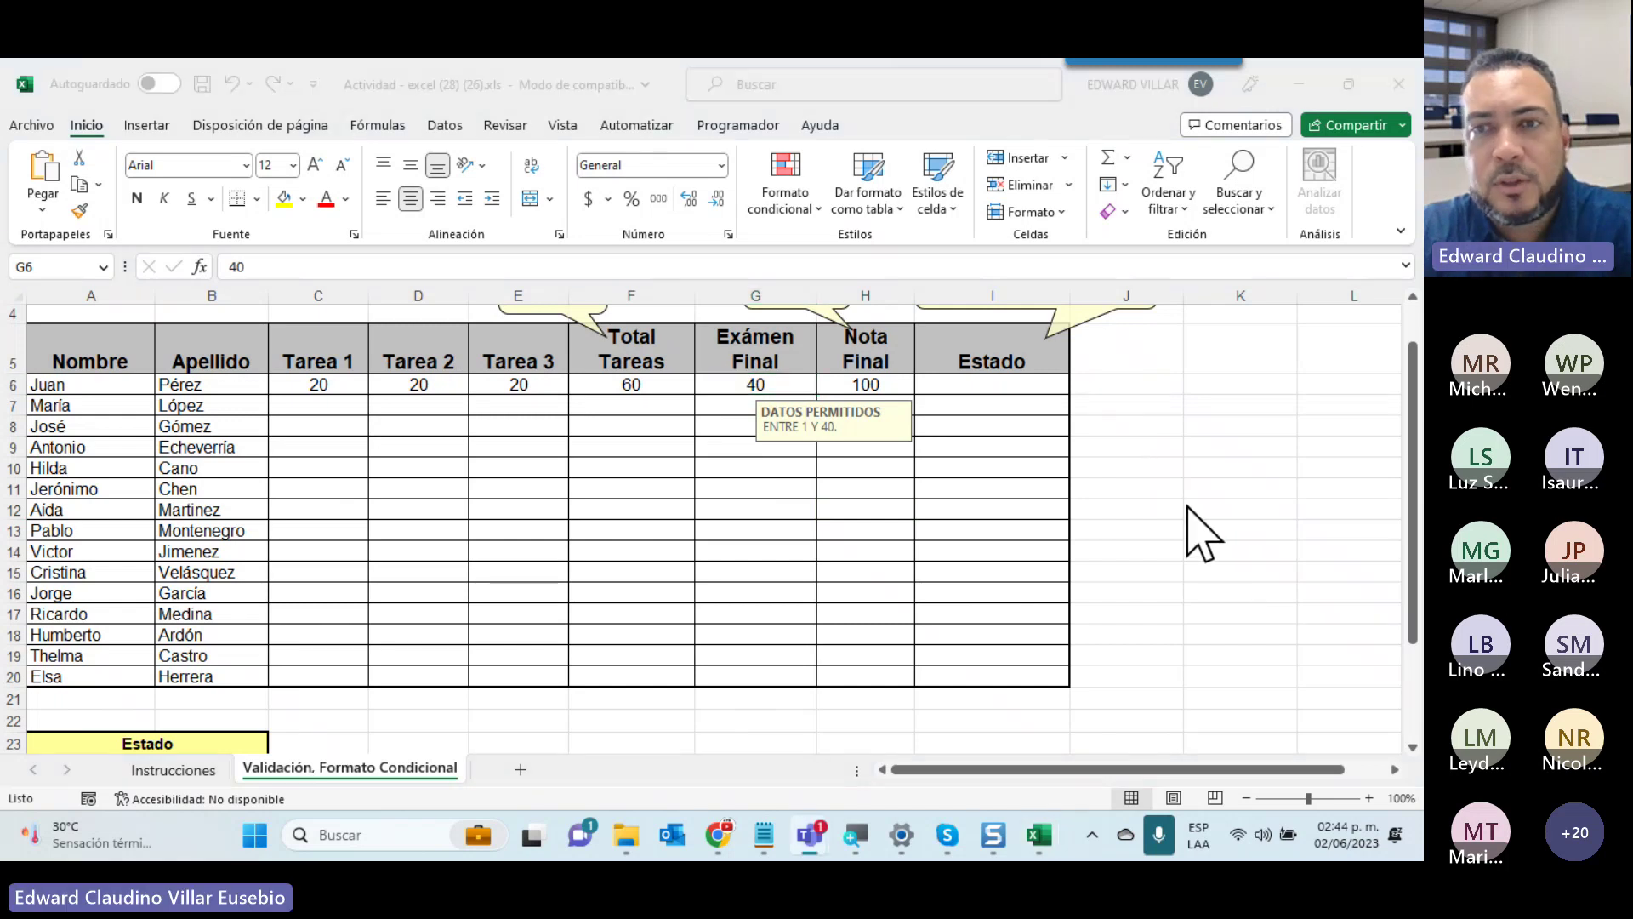
scroll(1021, 561, "up", 1)
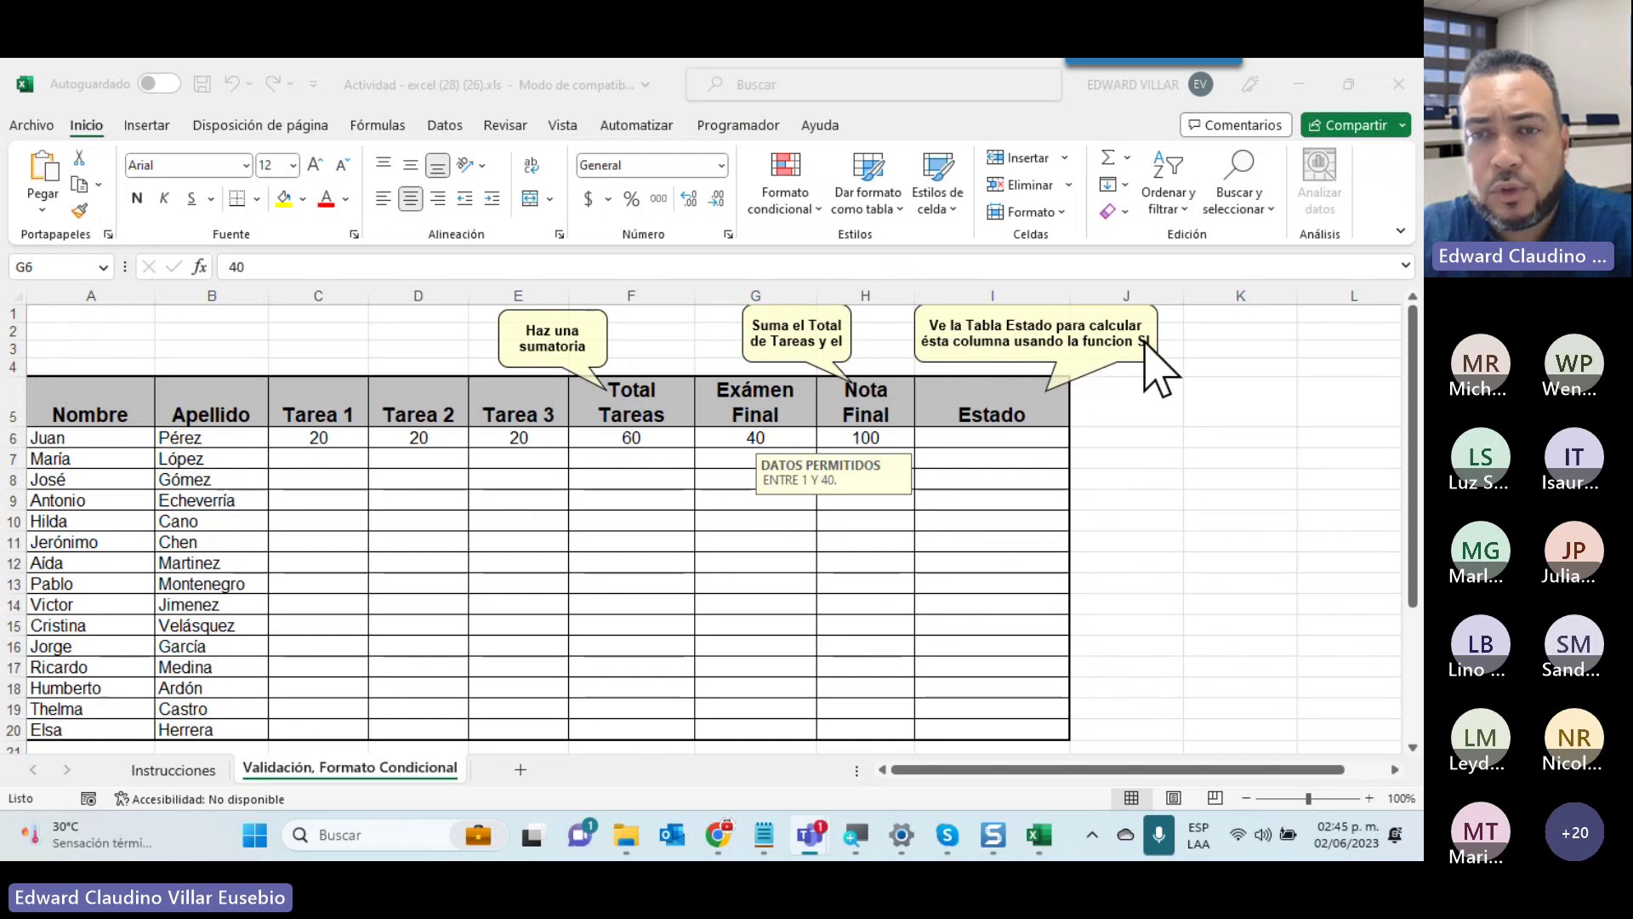
scroll(550, 481, "down", 3)
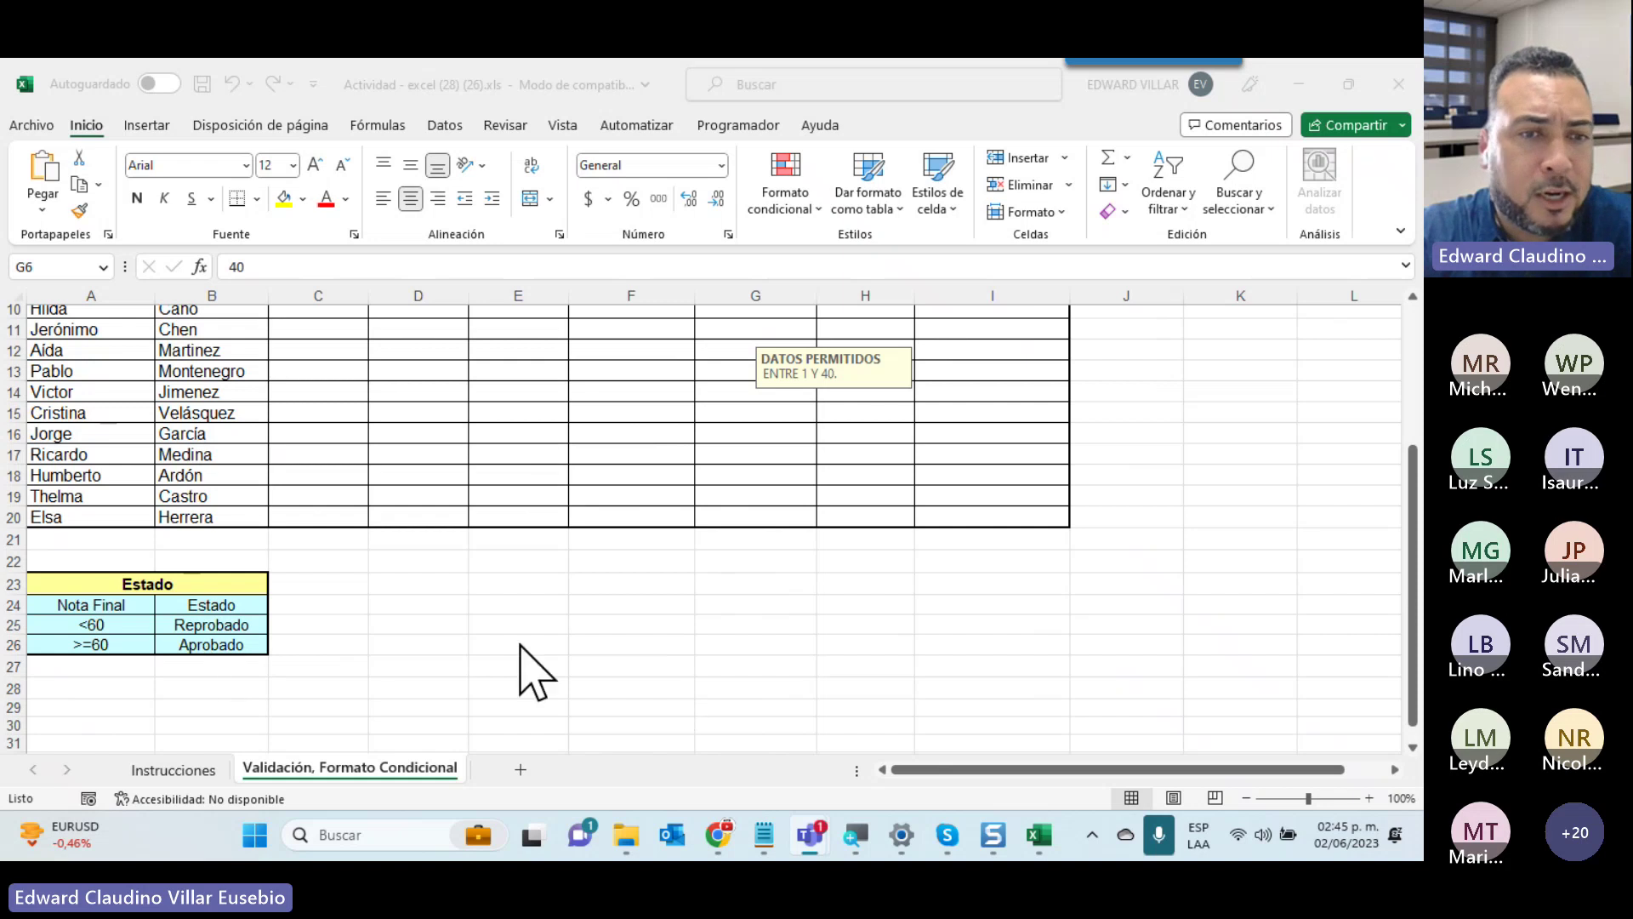
scroll(553, 655, "up", 1)
scroll(600, 664, "up", 2)
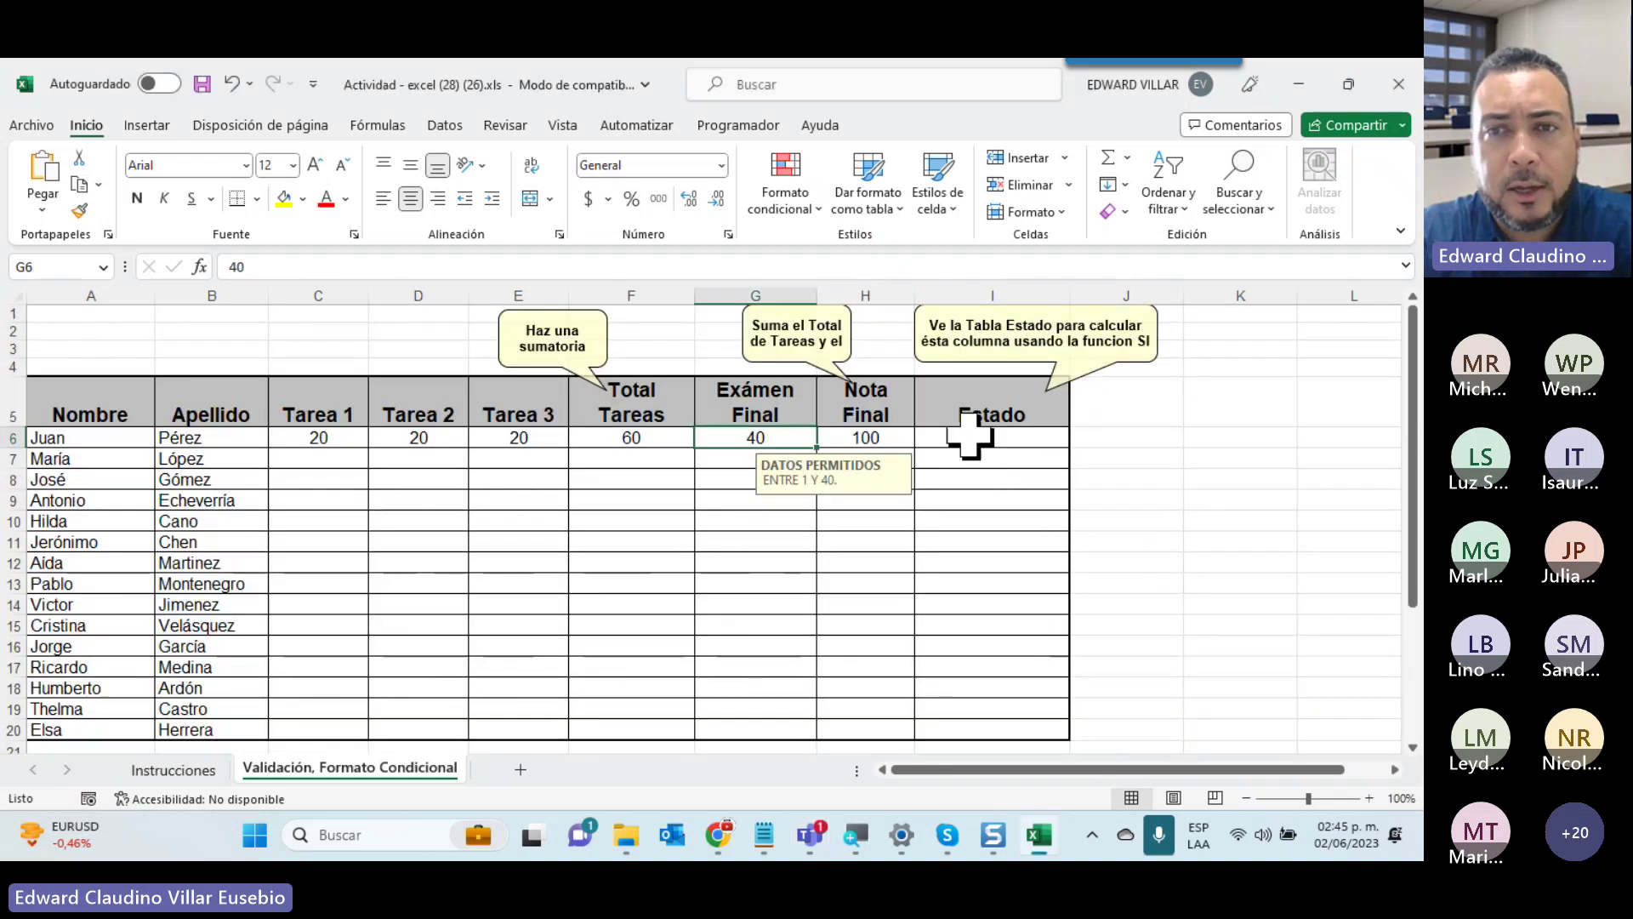
left_click(970, 436)
left_click(223, 267)
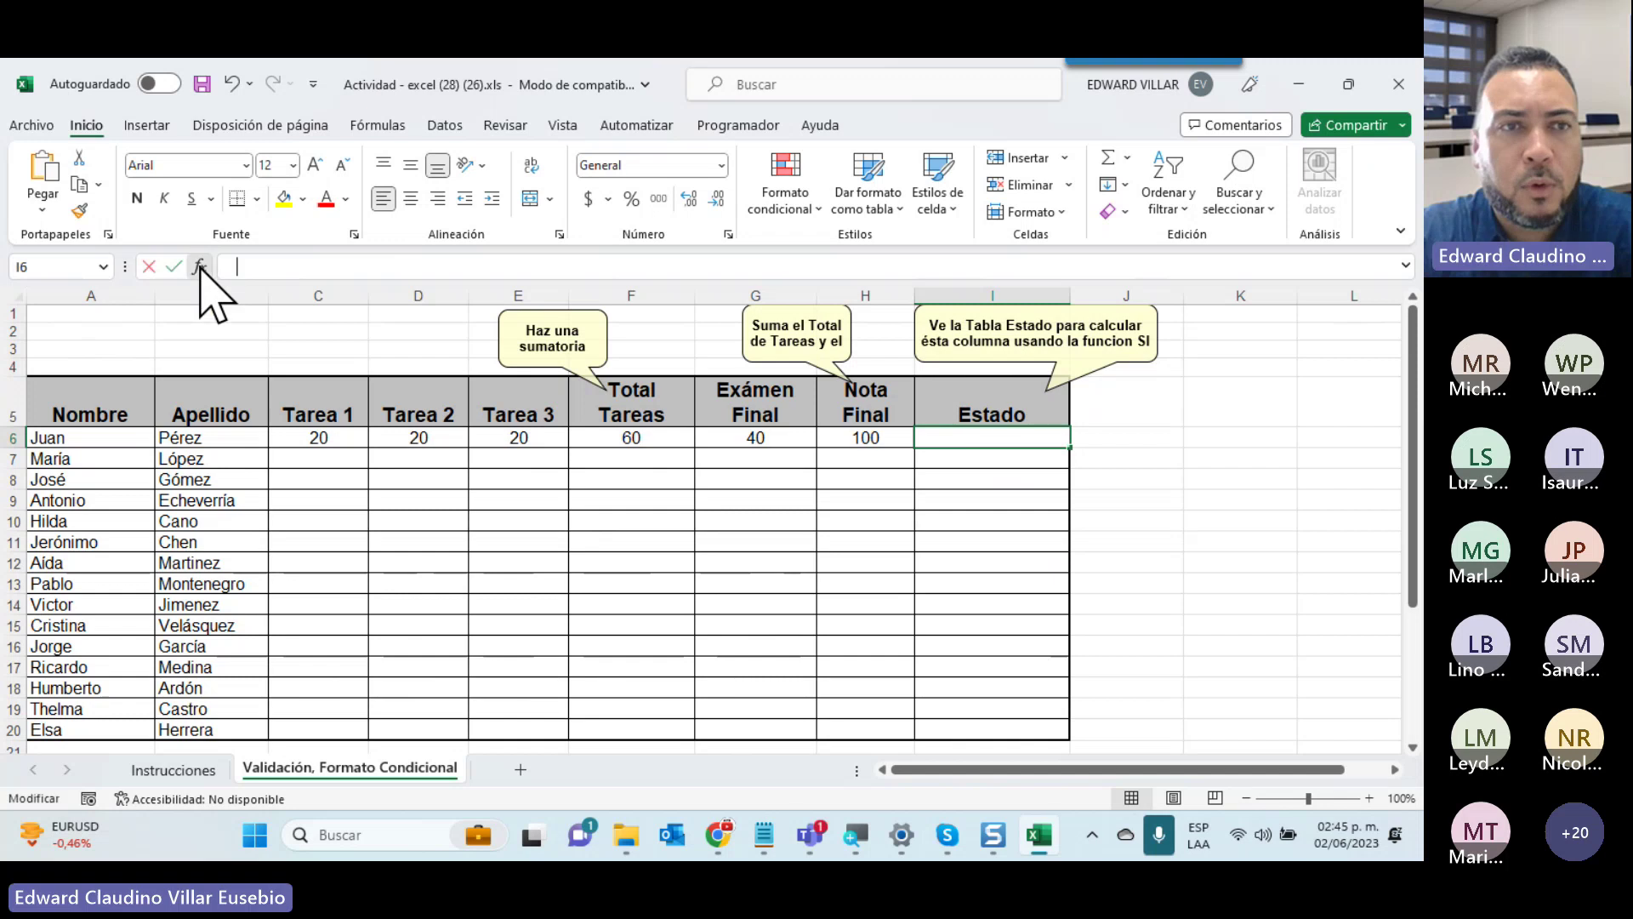
left_click(201, 267)
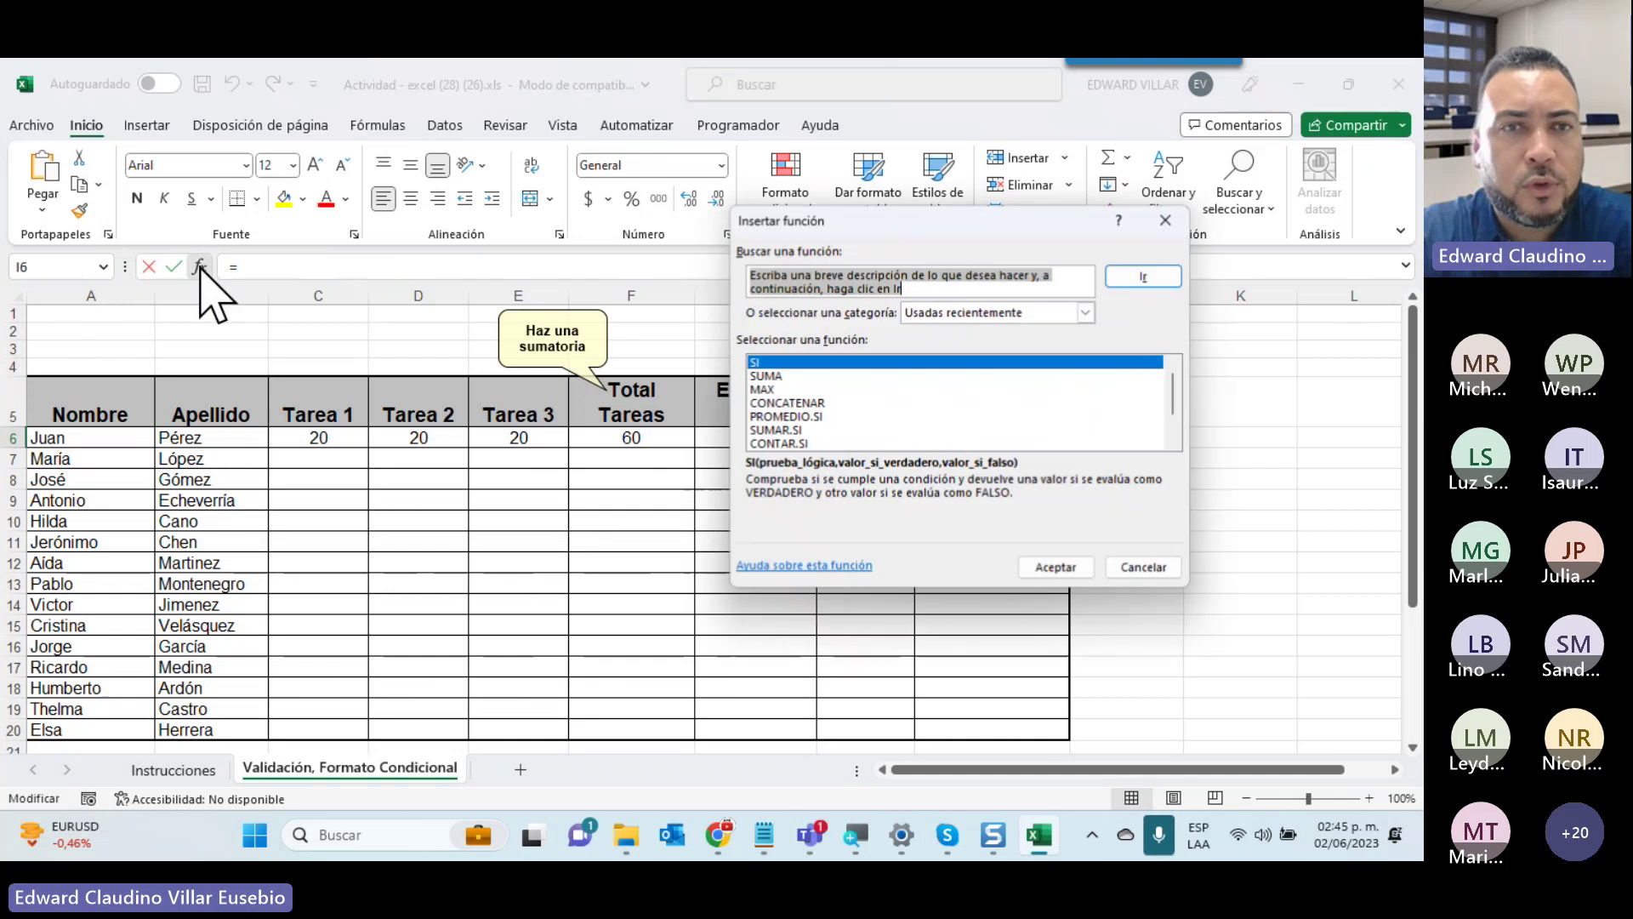
left_click(1056, 568)
Build =SI(H6>=60,B26,B25) so Estado returns Aprobado or Reprobado
left_click_drag(941, 244, 717, 506)
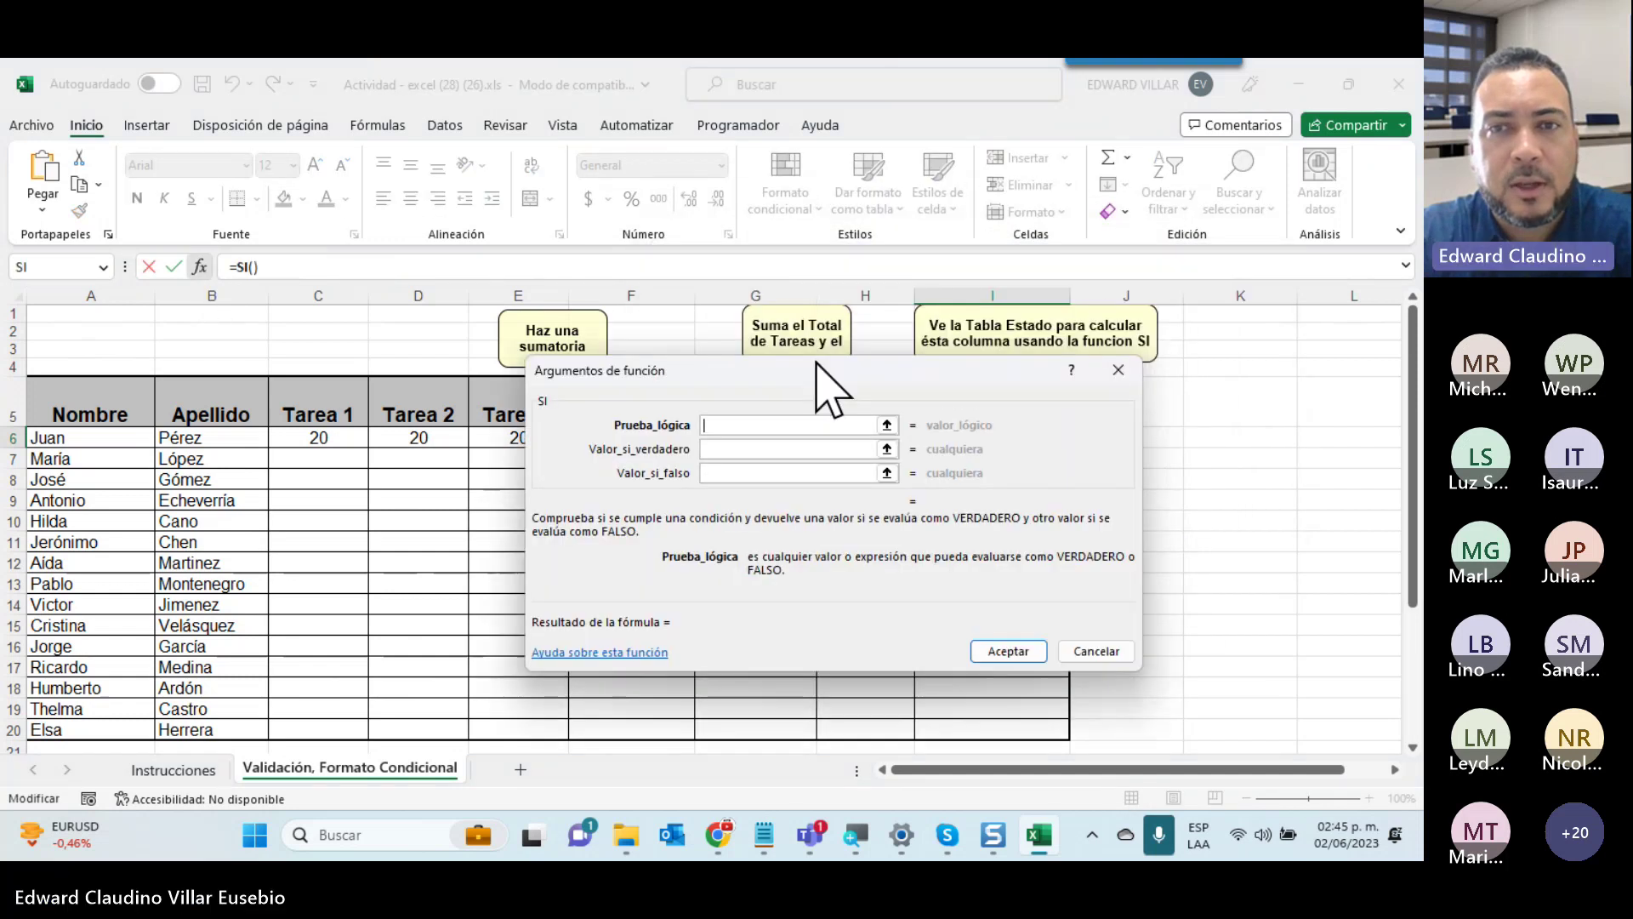
left_click(883, 440)
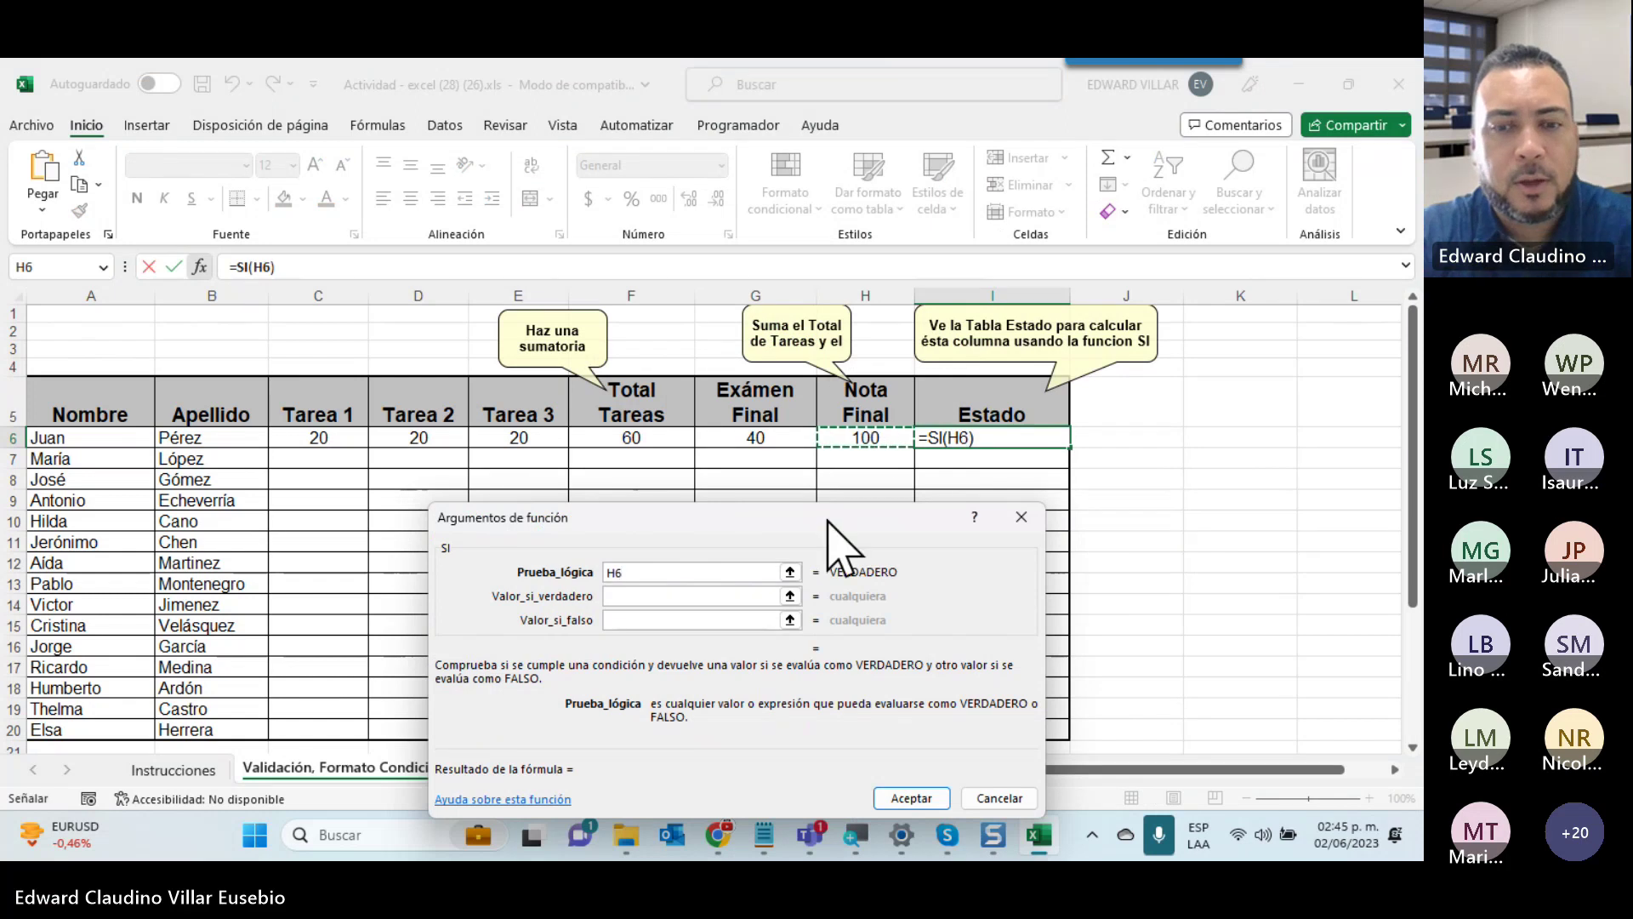
type(">")
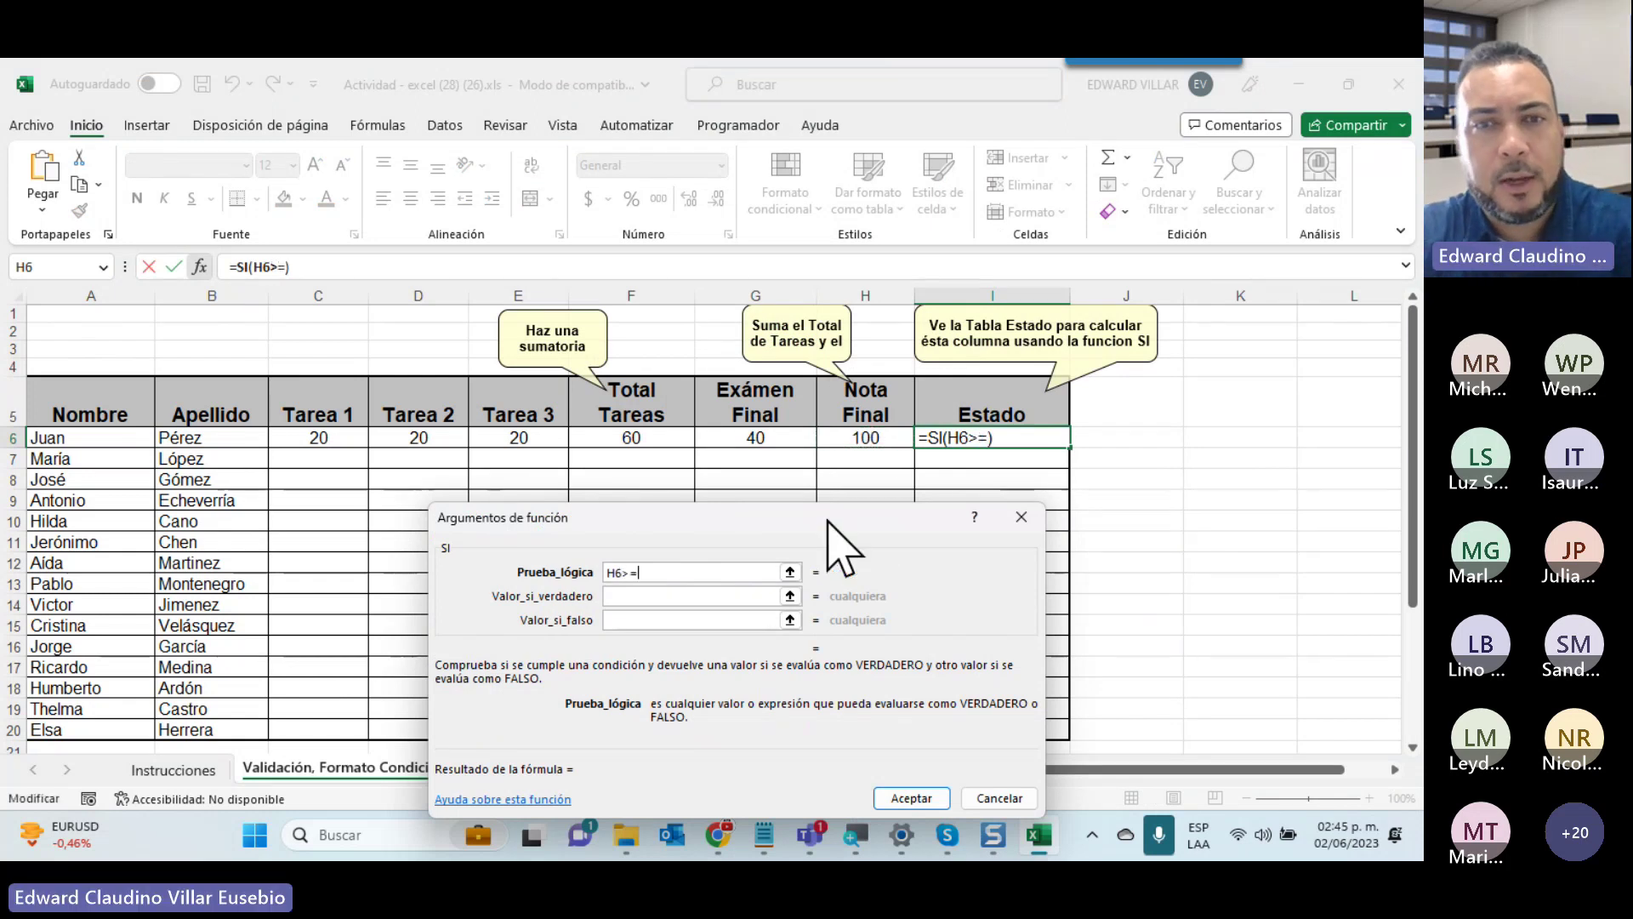
type("=")
scroll(136, 595, "down", 2)
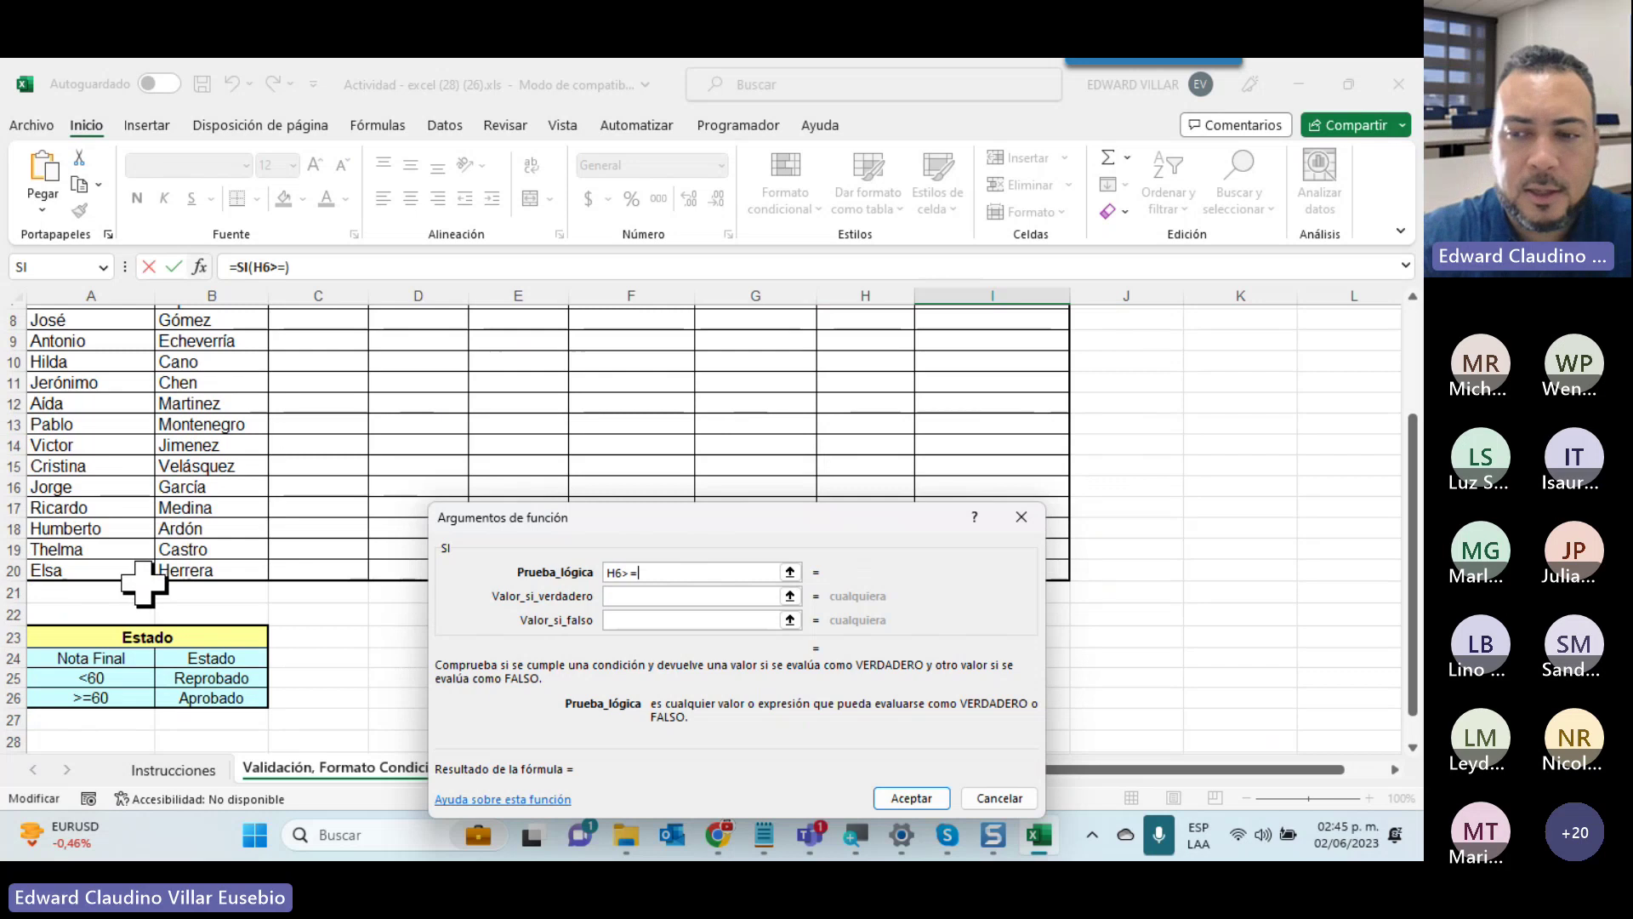
left_click(703, 596)
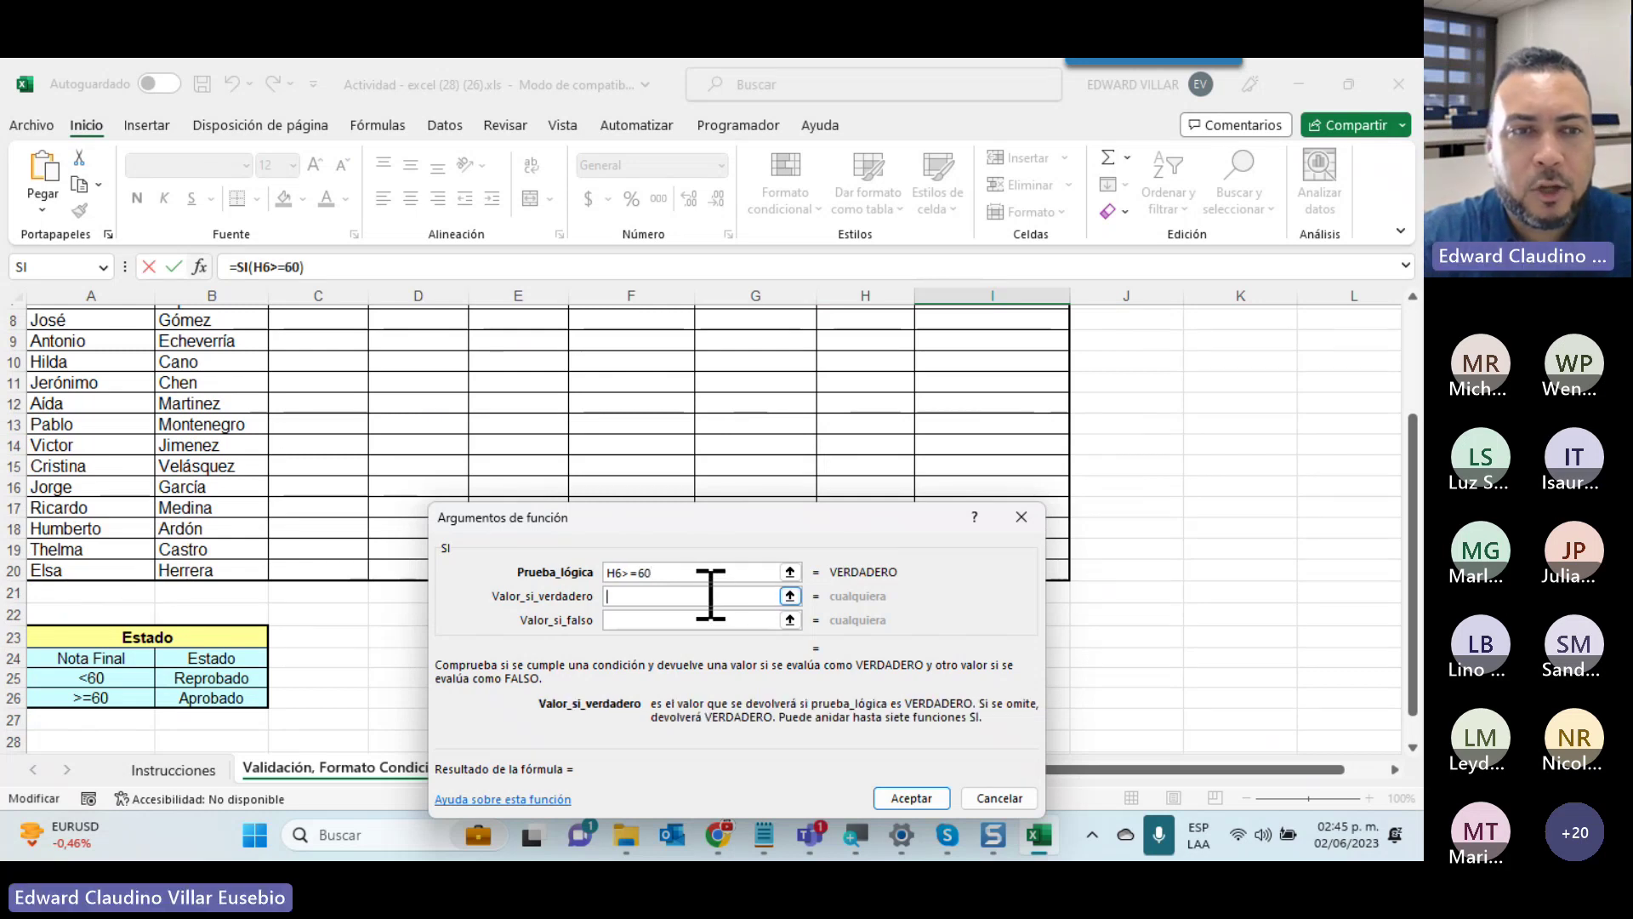
left_click(183, 695)
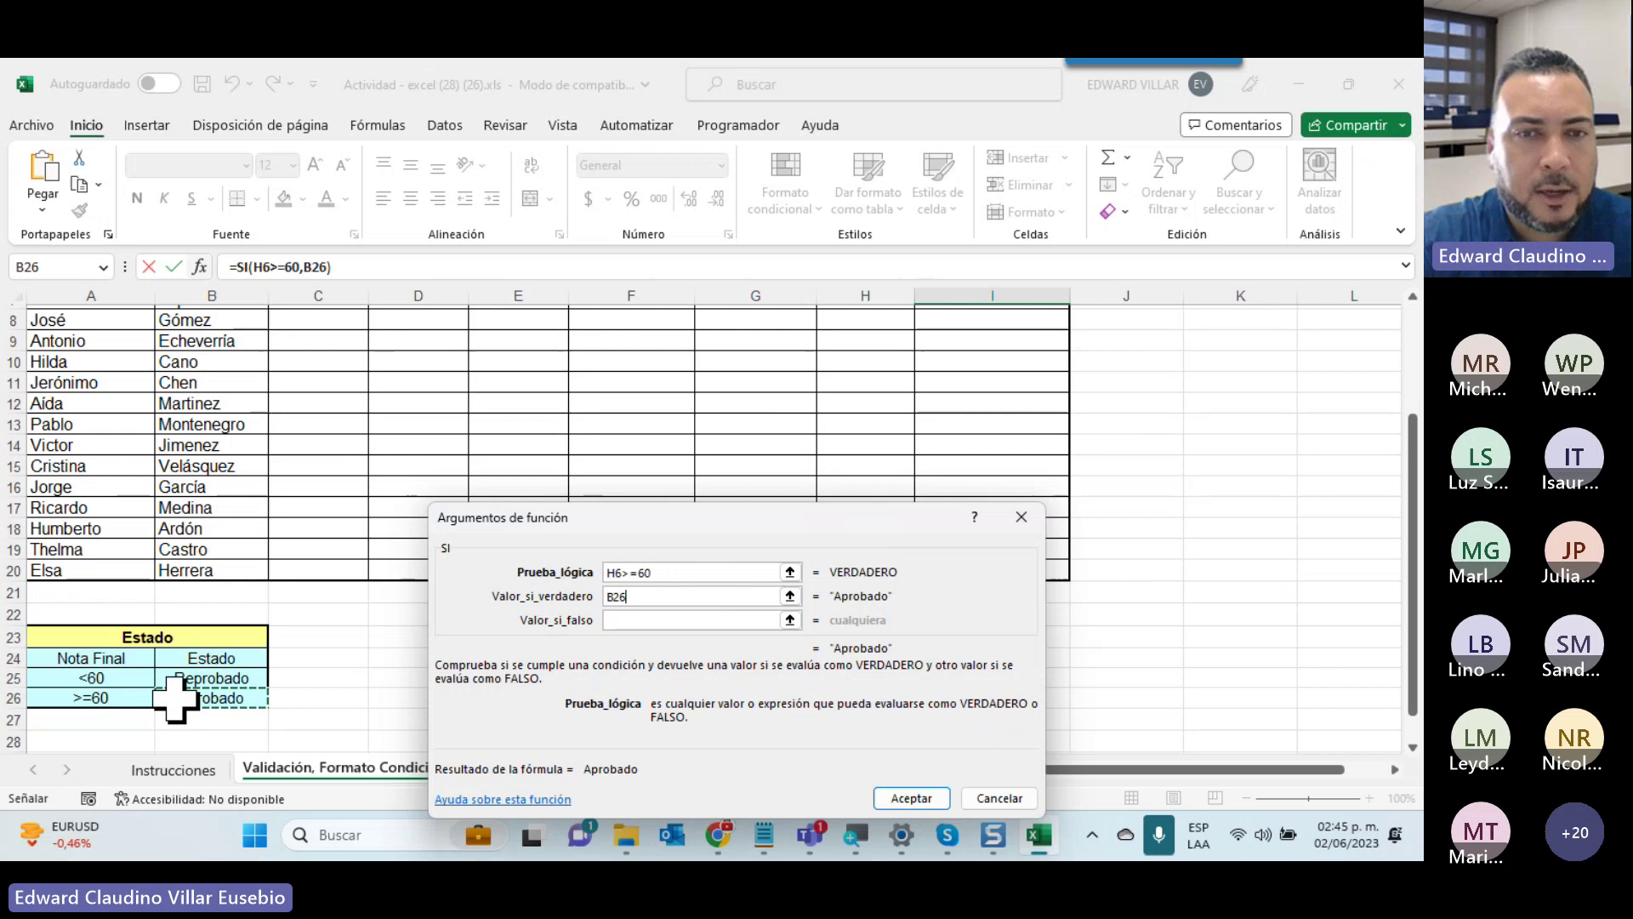
left_click(627, 619)
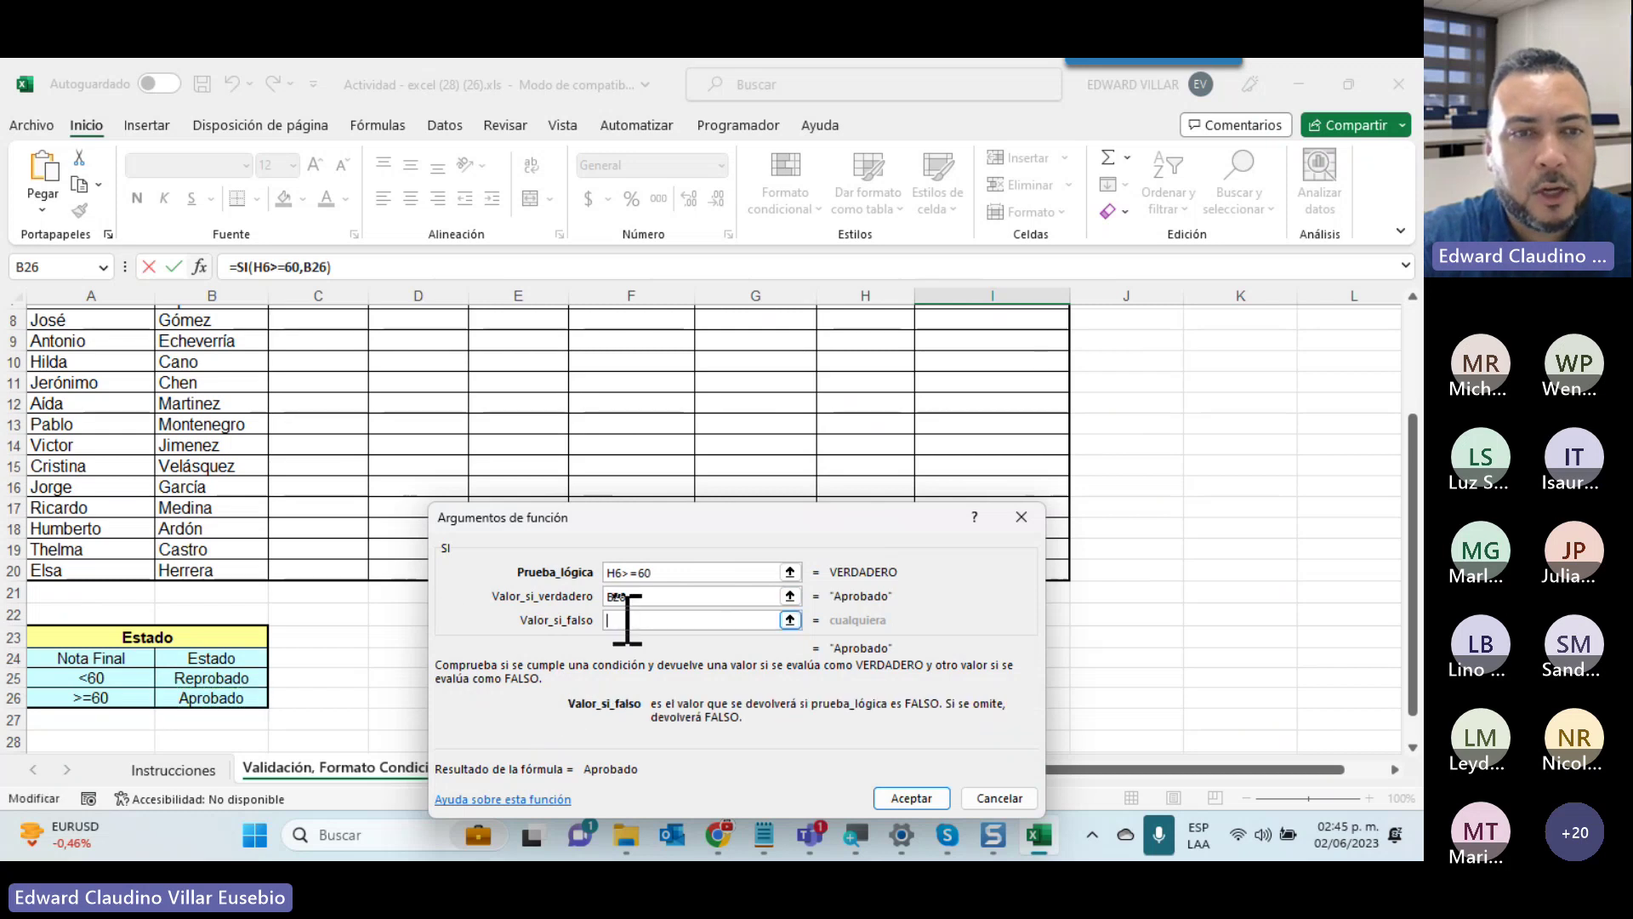
left_click(234, 678)
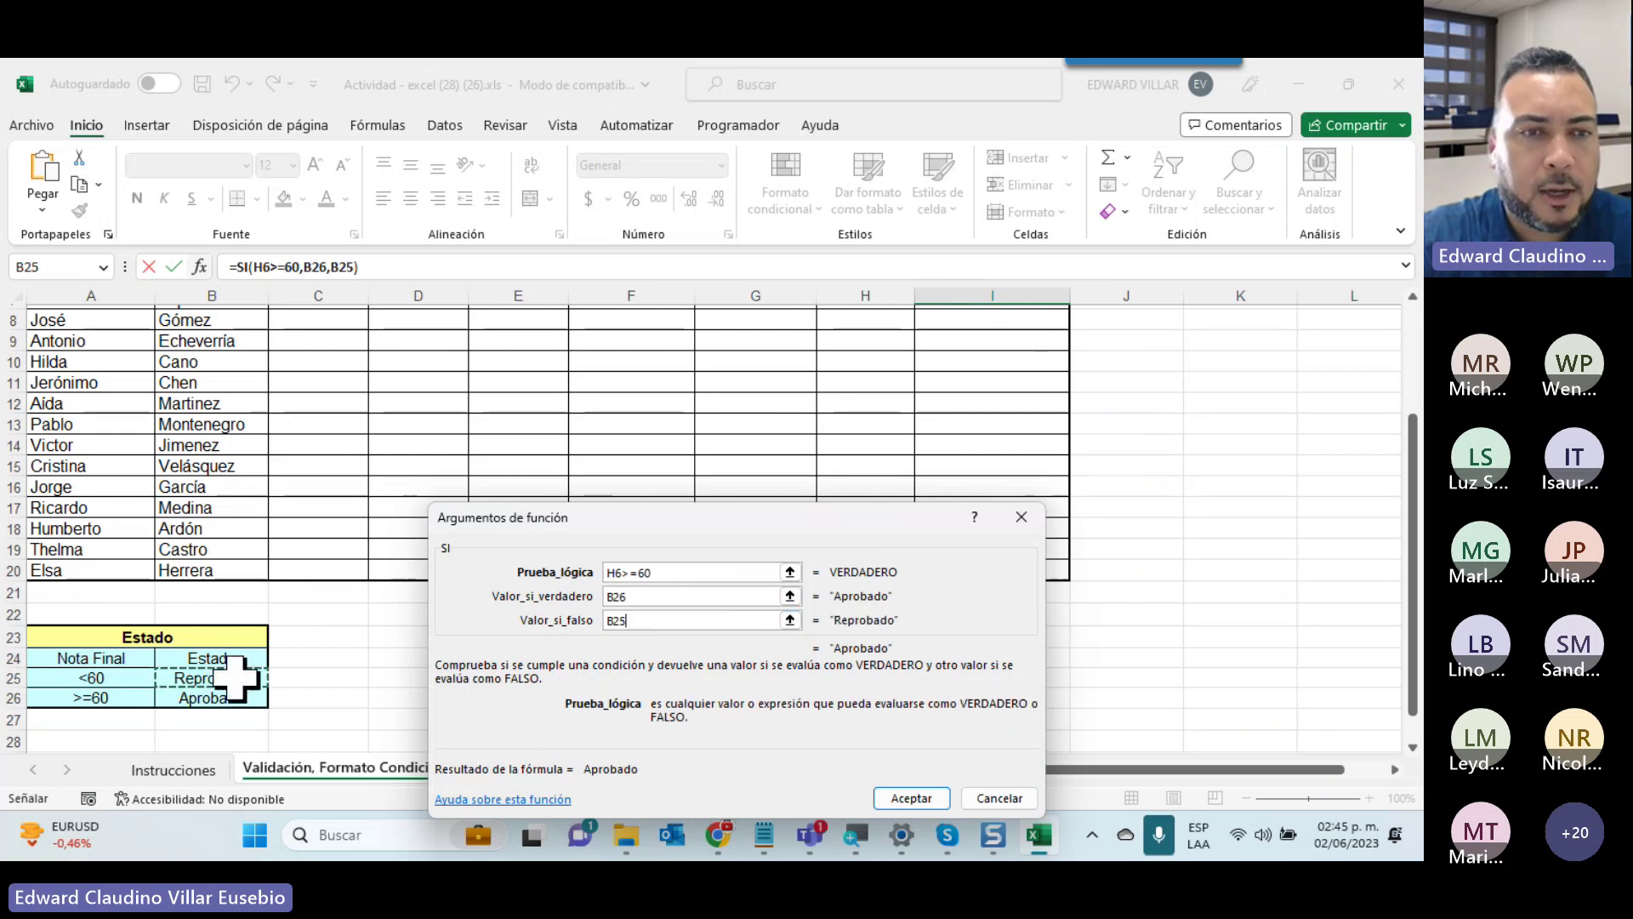
left_click(906, 798)
Centre the Aprobado result in I6
scroll(888, 660, "up", 2)
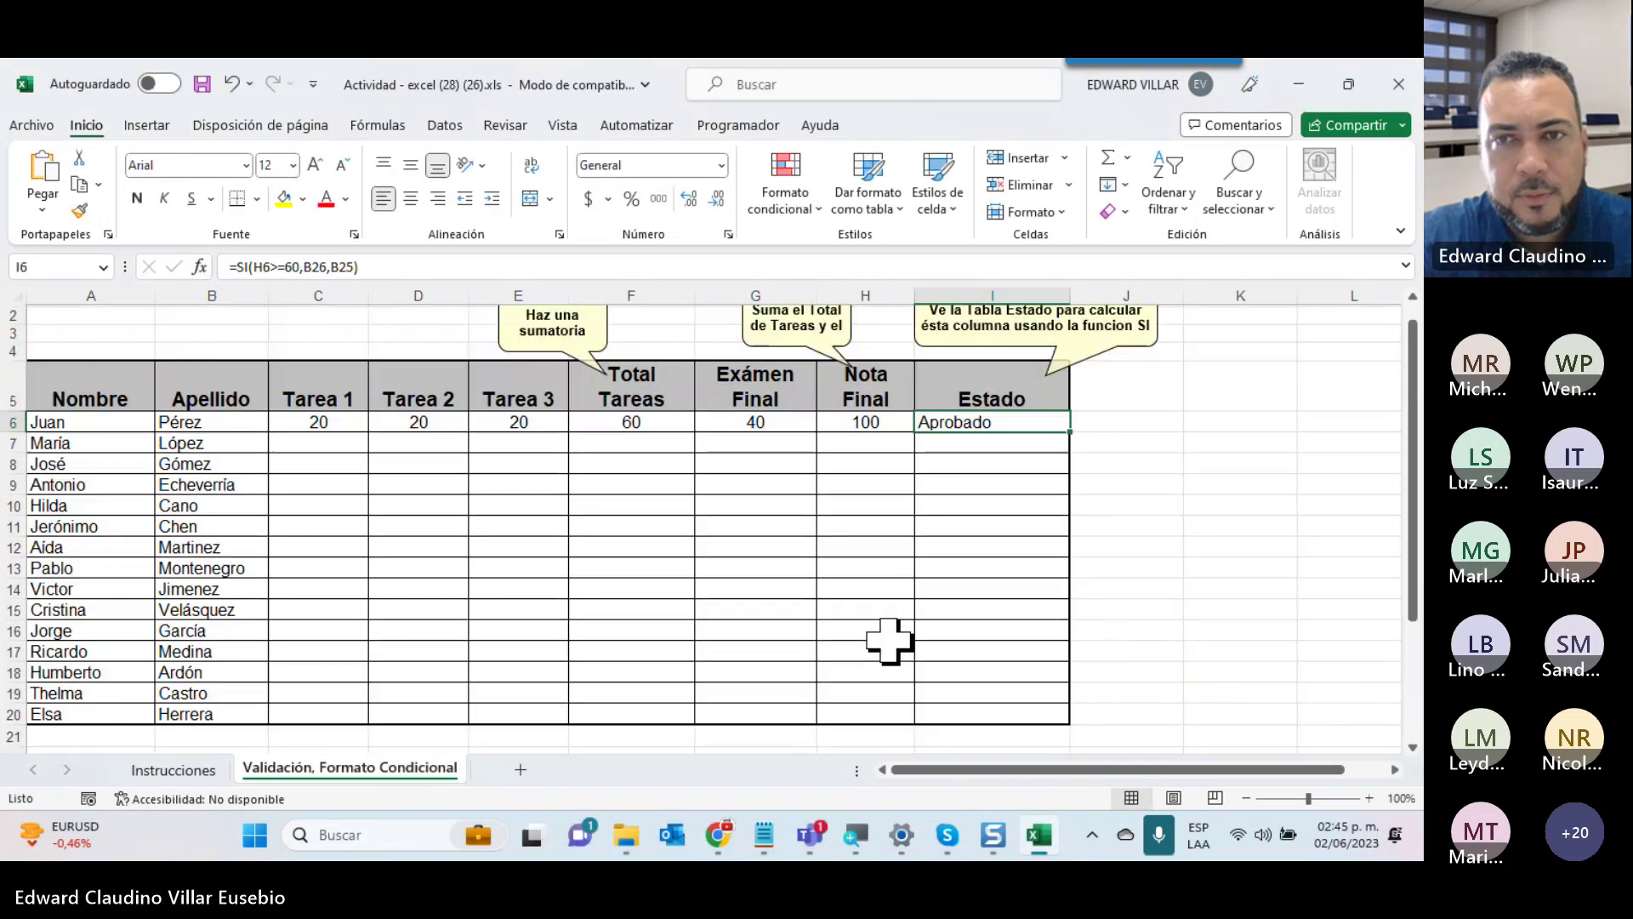
left_click(411, 200)
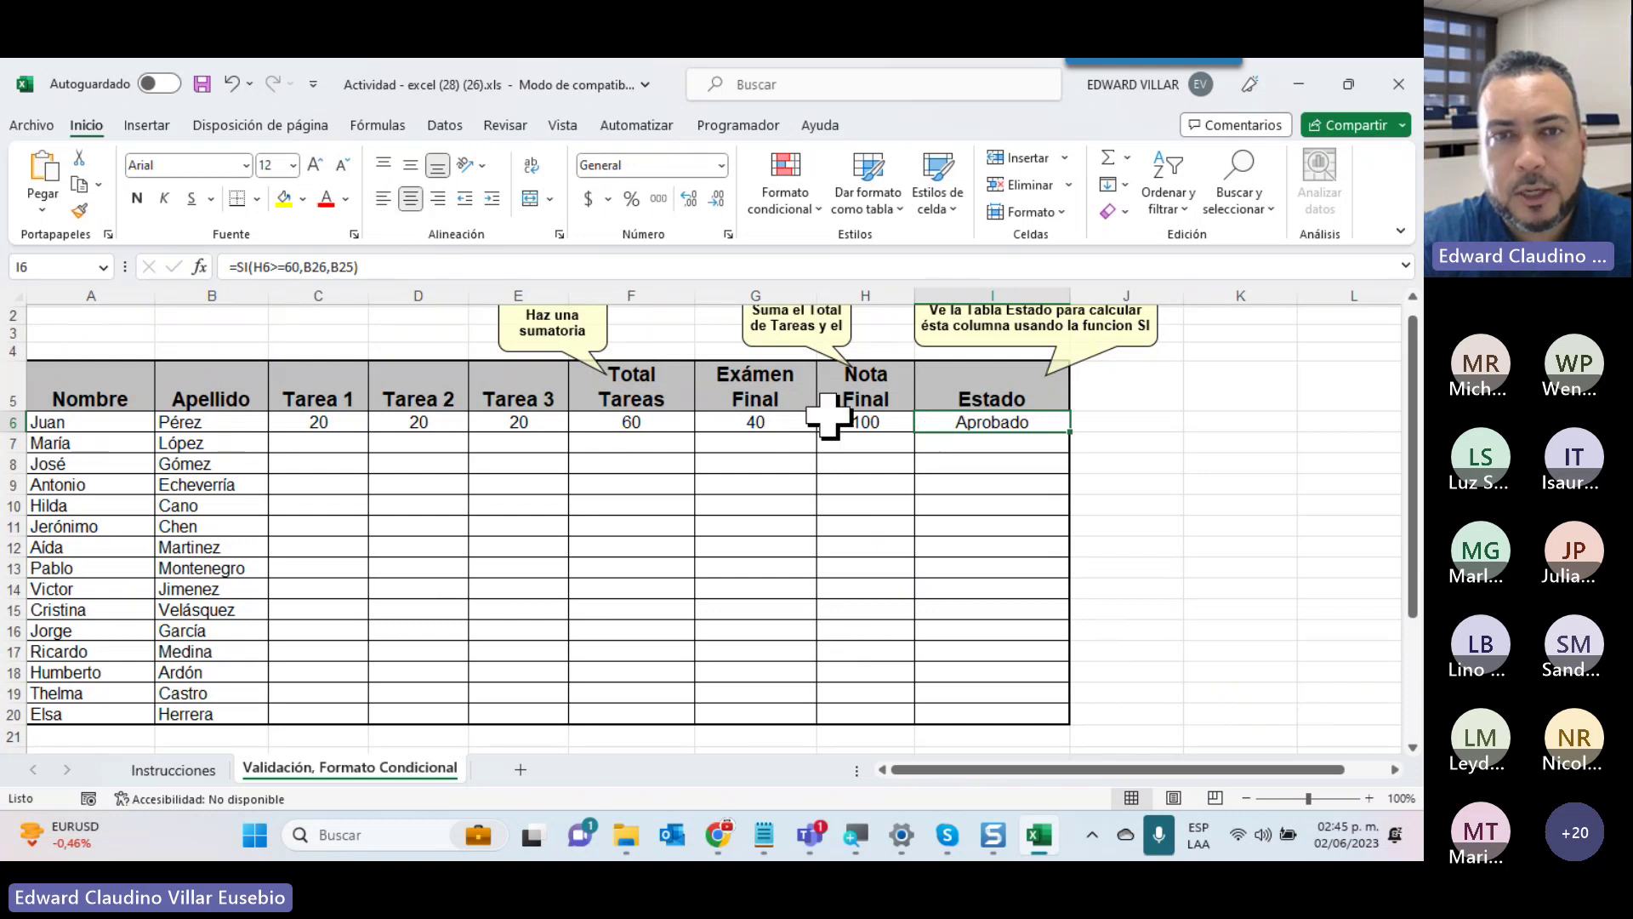
left_click(729, 421)
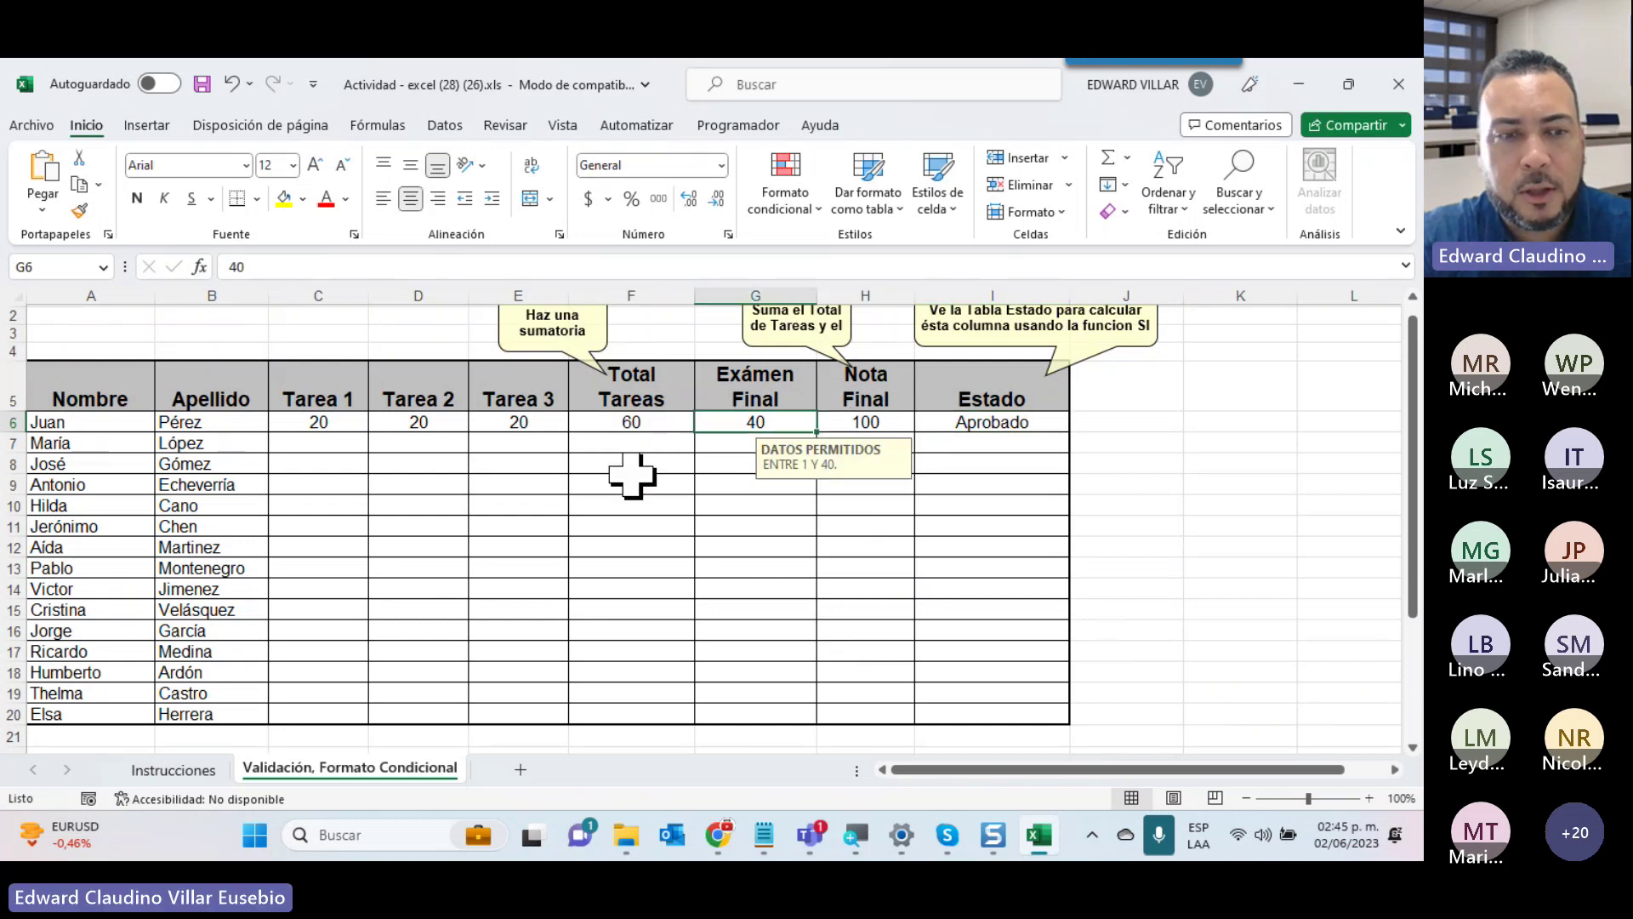
Enter 1 as the Examen Final score in G6 and 1 as Tarea 3 in E6
type("1.")
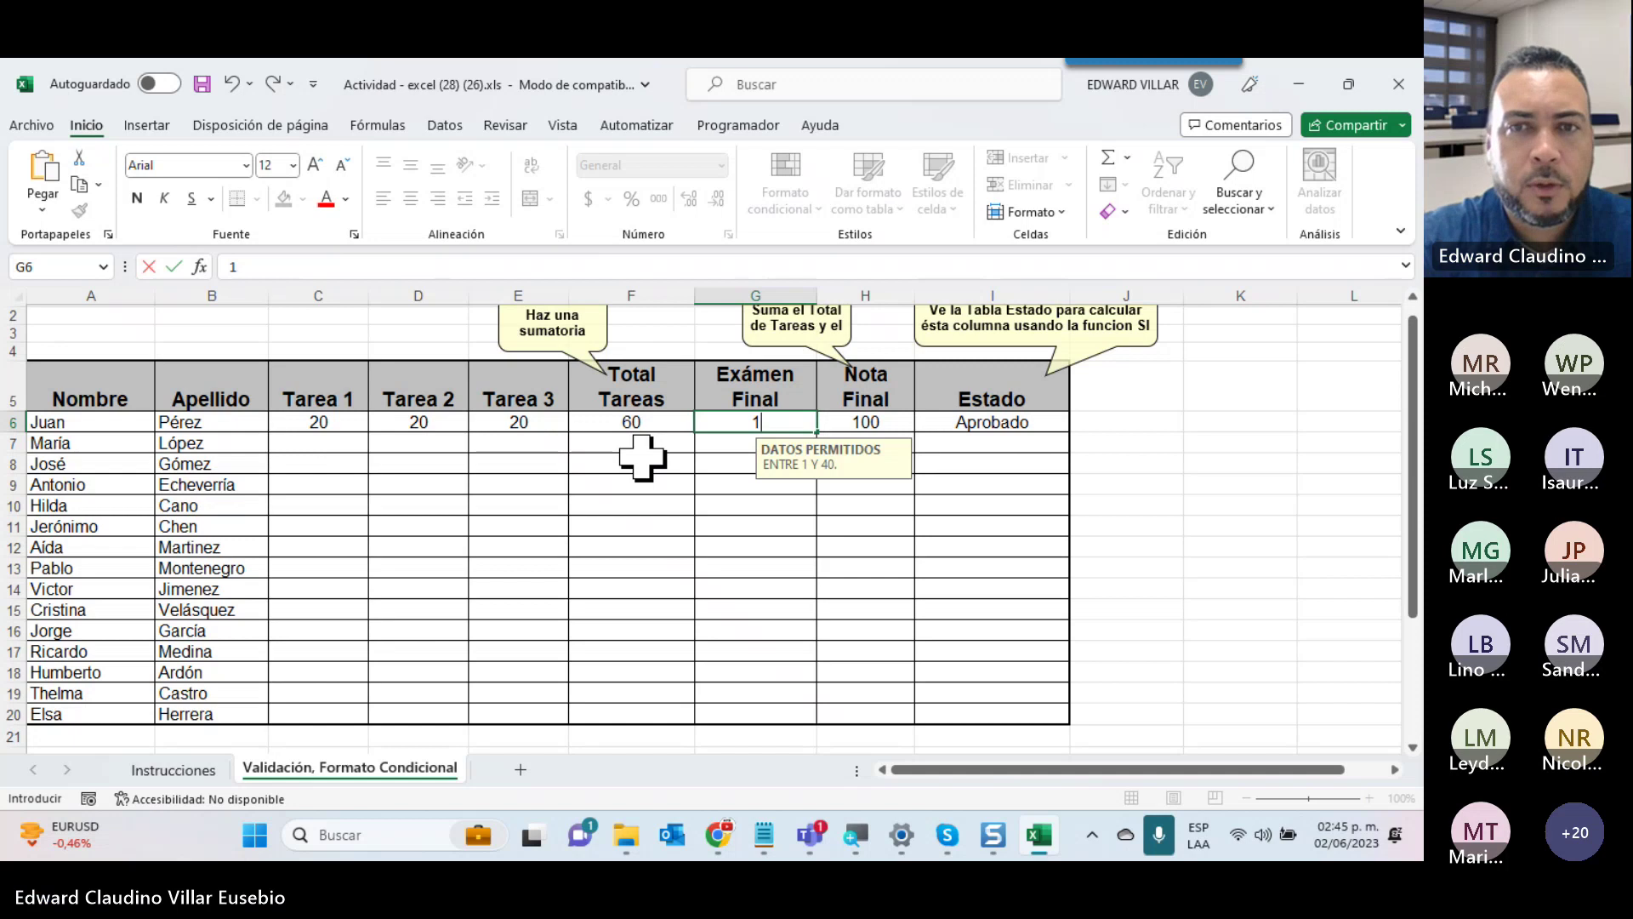
key("Return")
left_click(515, 423)
type("1")
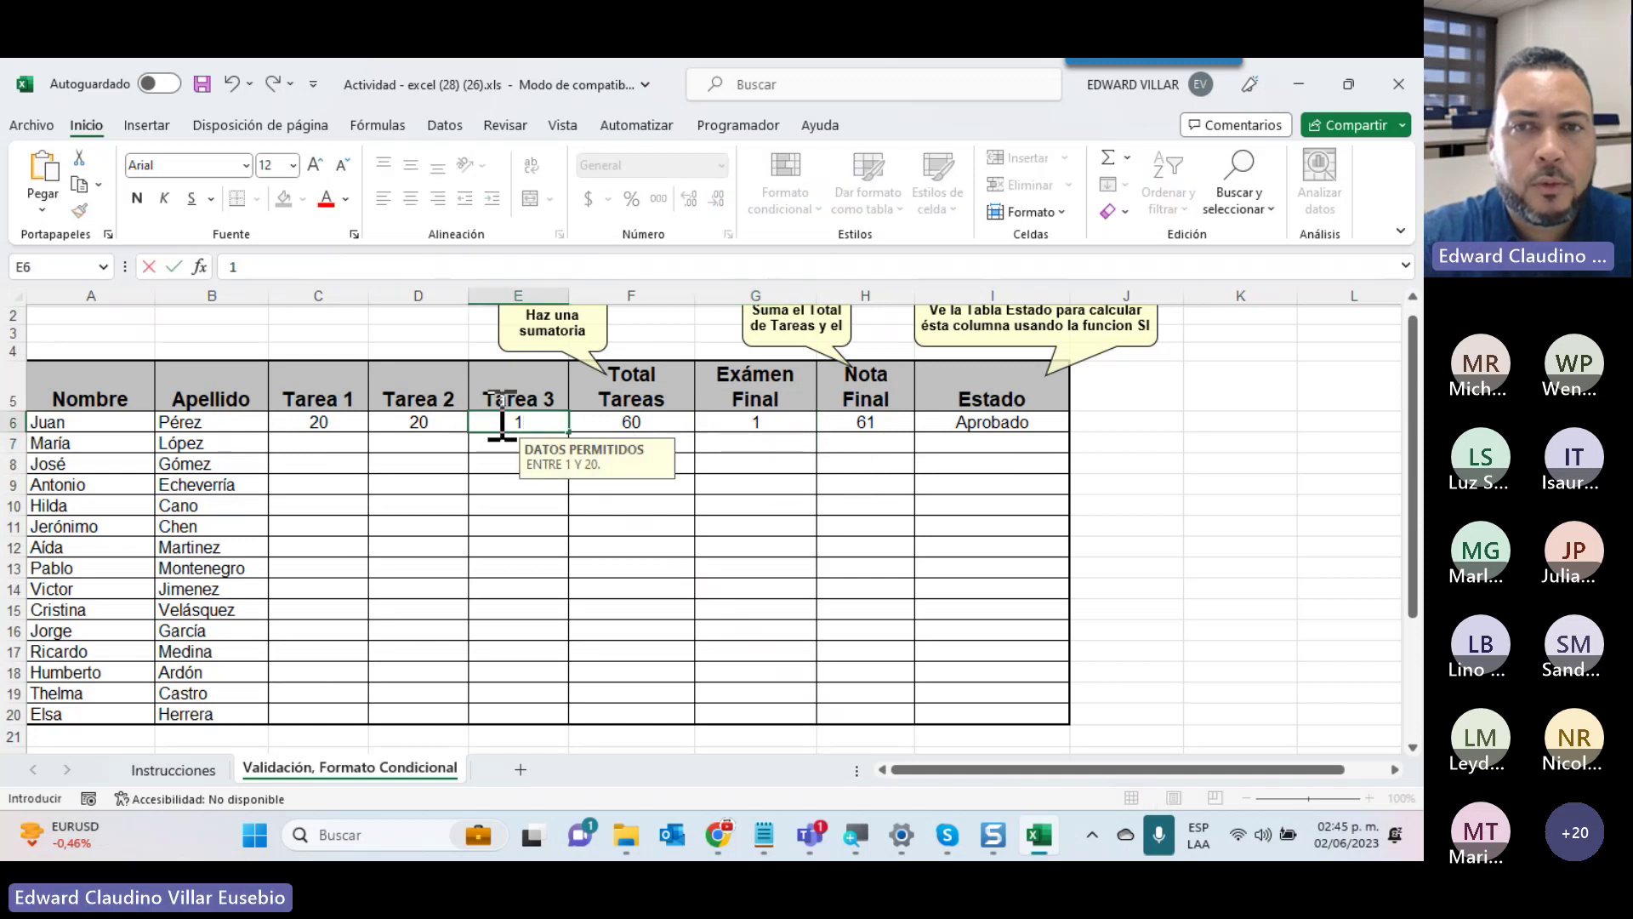
key("Return")
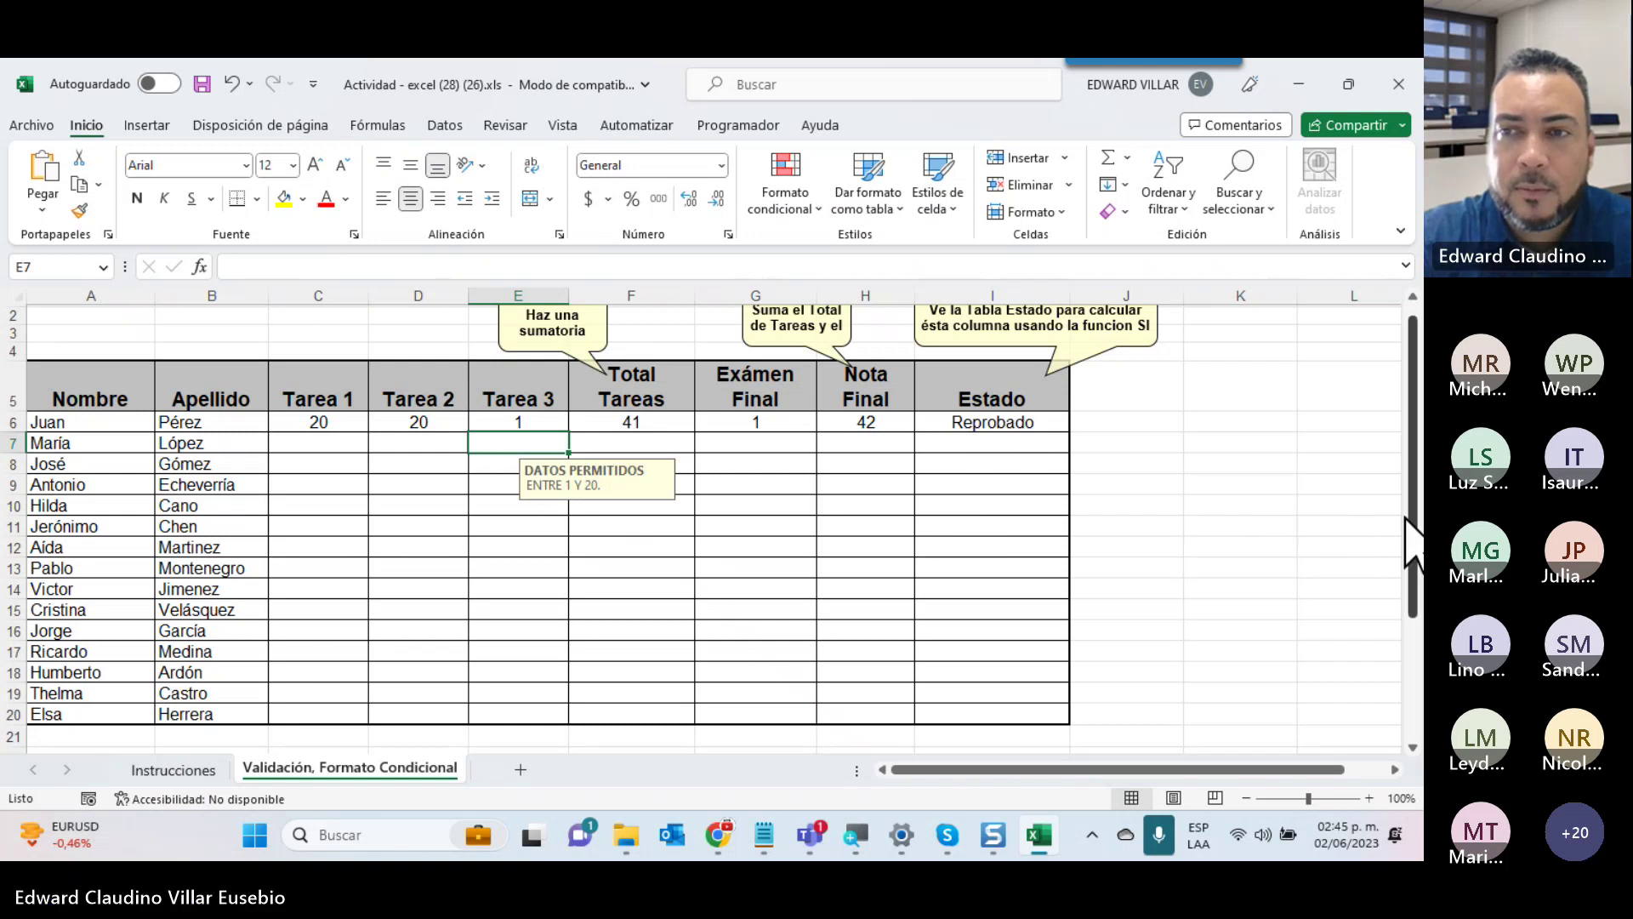
Minimize the Teams meeting window and select Estado cell I6 to check its formula
key("alt+Tab")
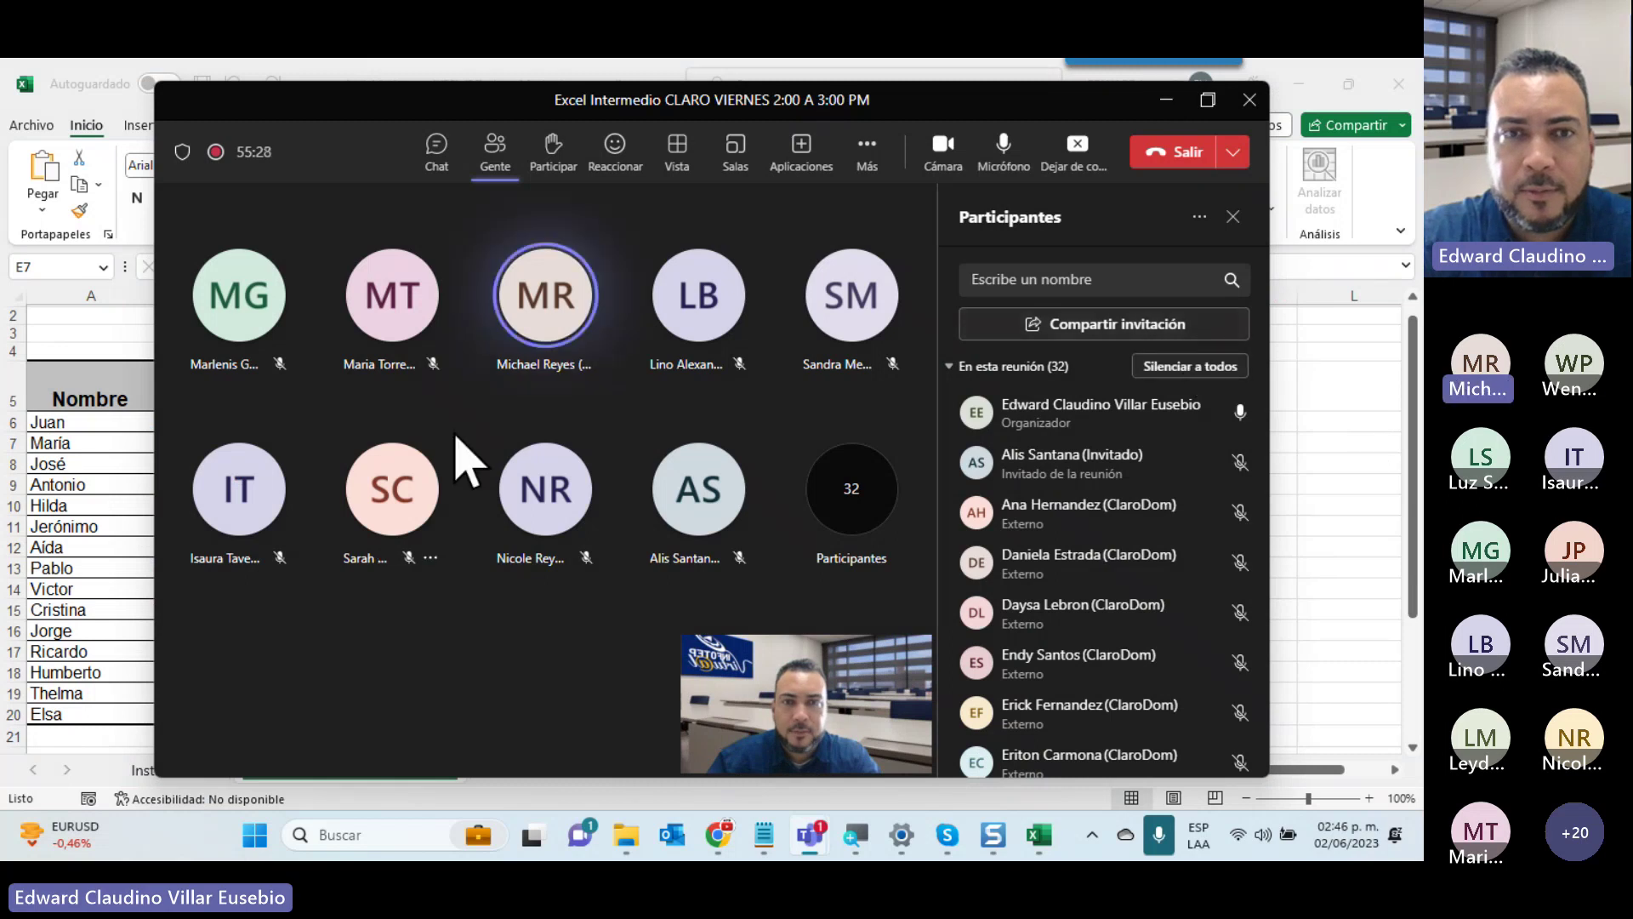
left_click(1164, 100)
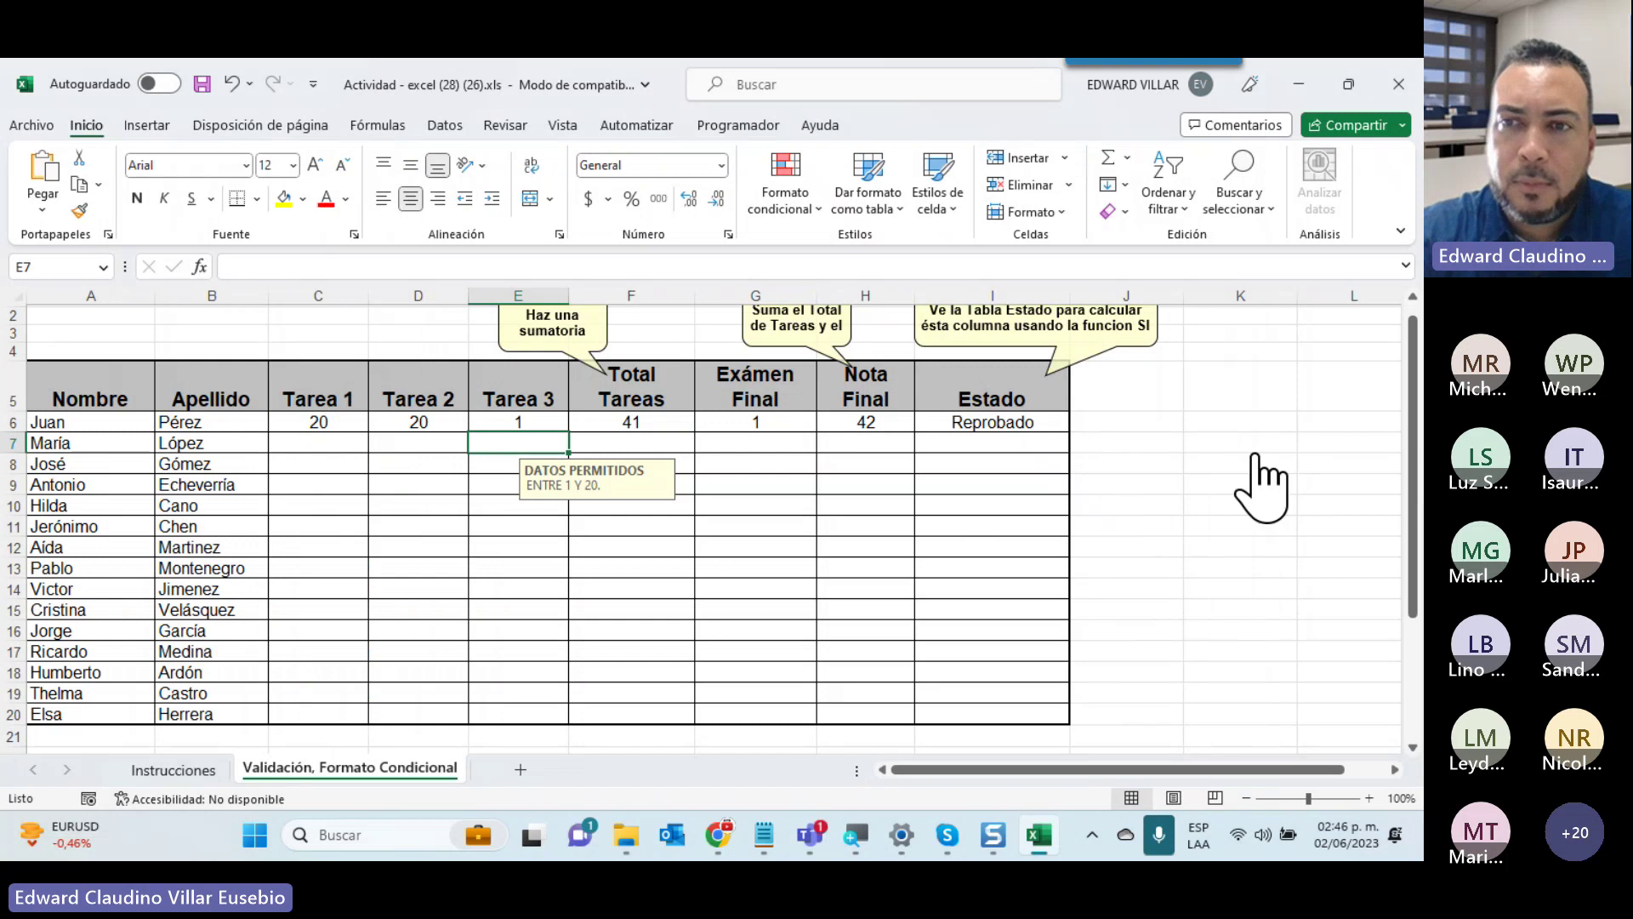
left_click(954, 425)
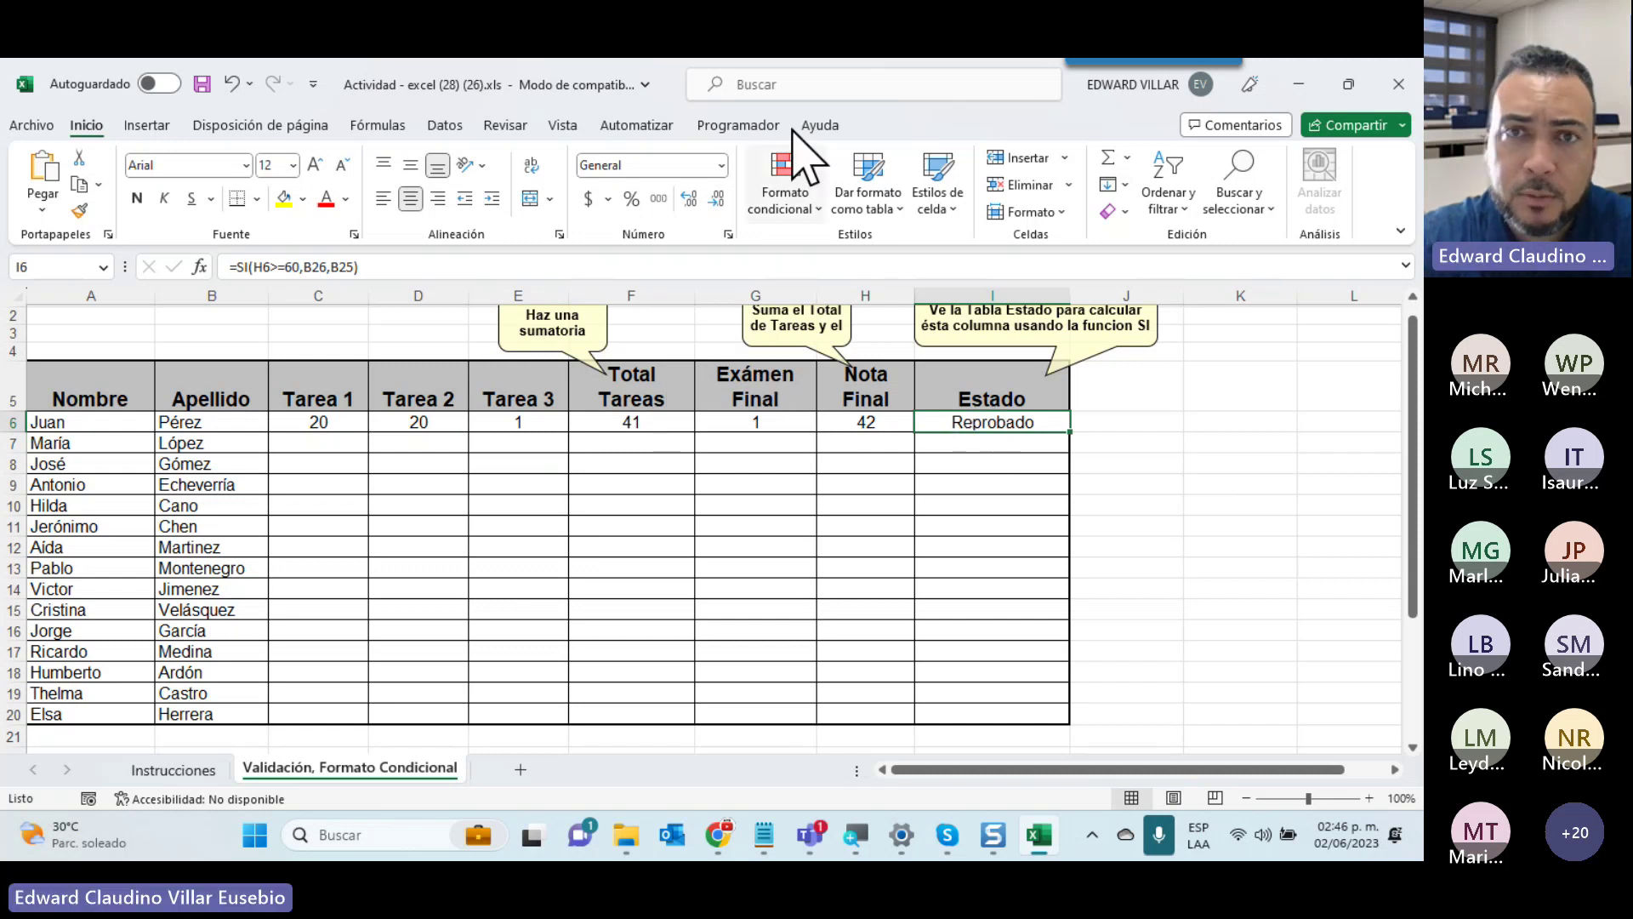
Start a new conditional formatting rule for cells containing the specific text in $B$26
left_click(786, 192)
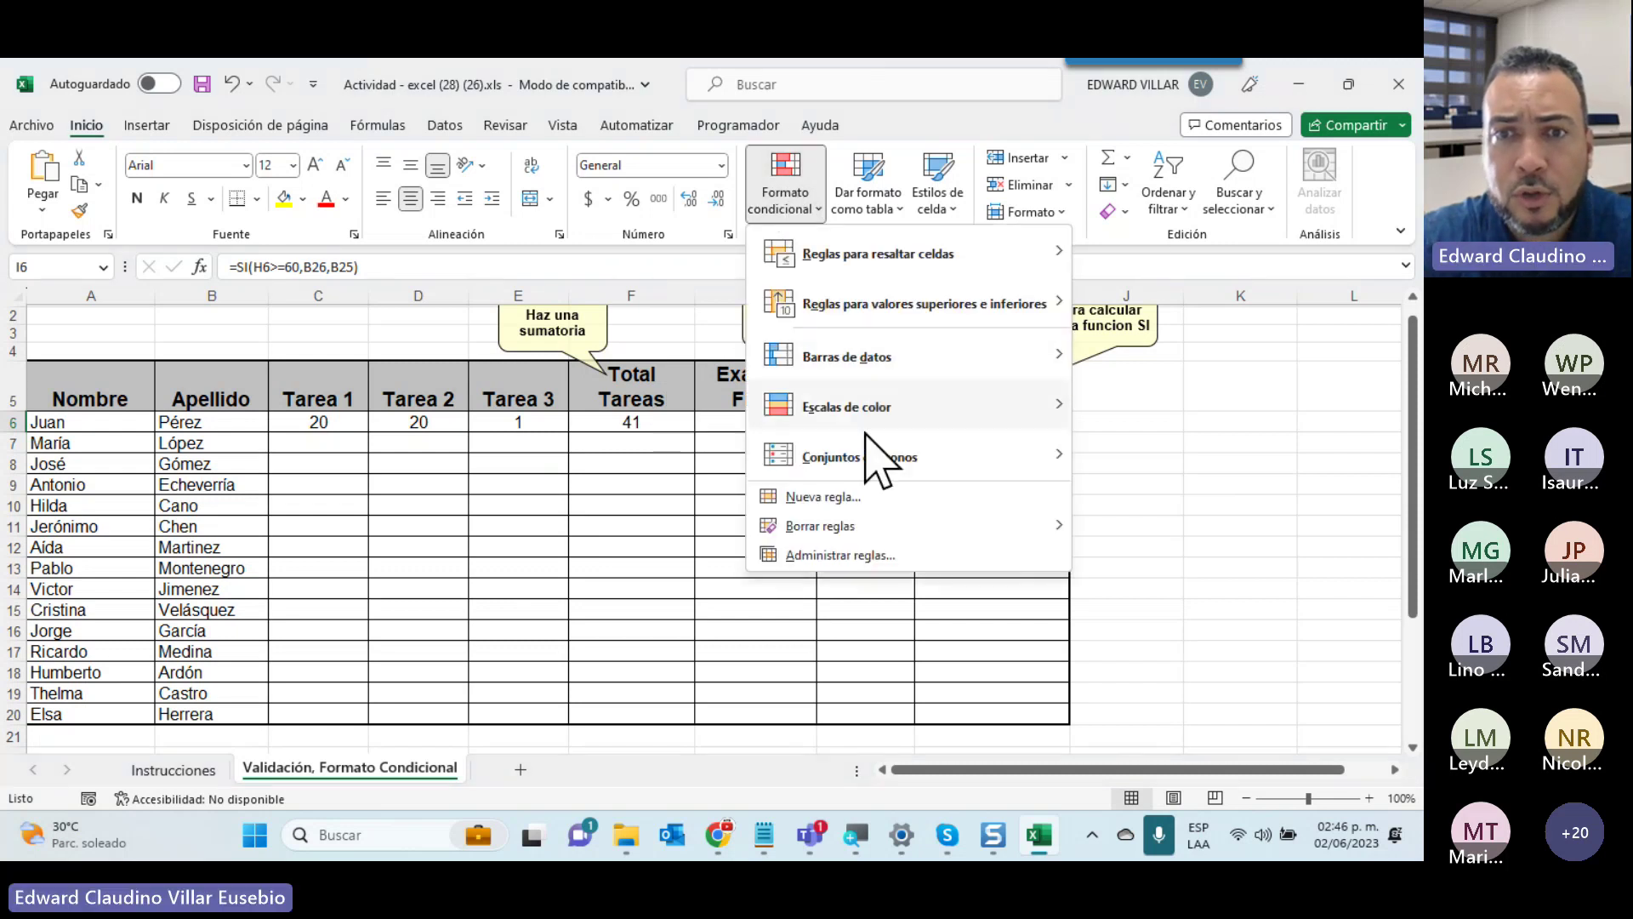
left_click(861, 498)
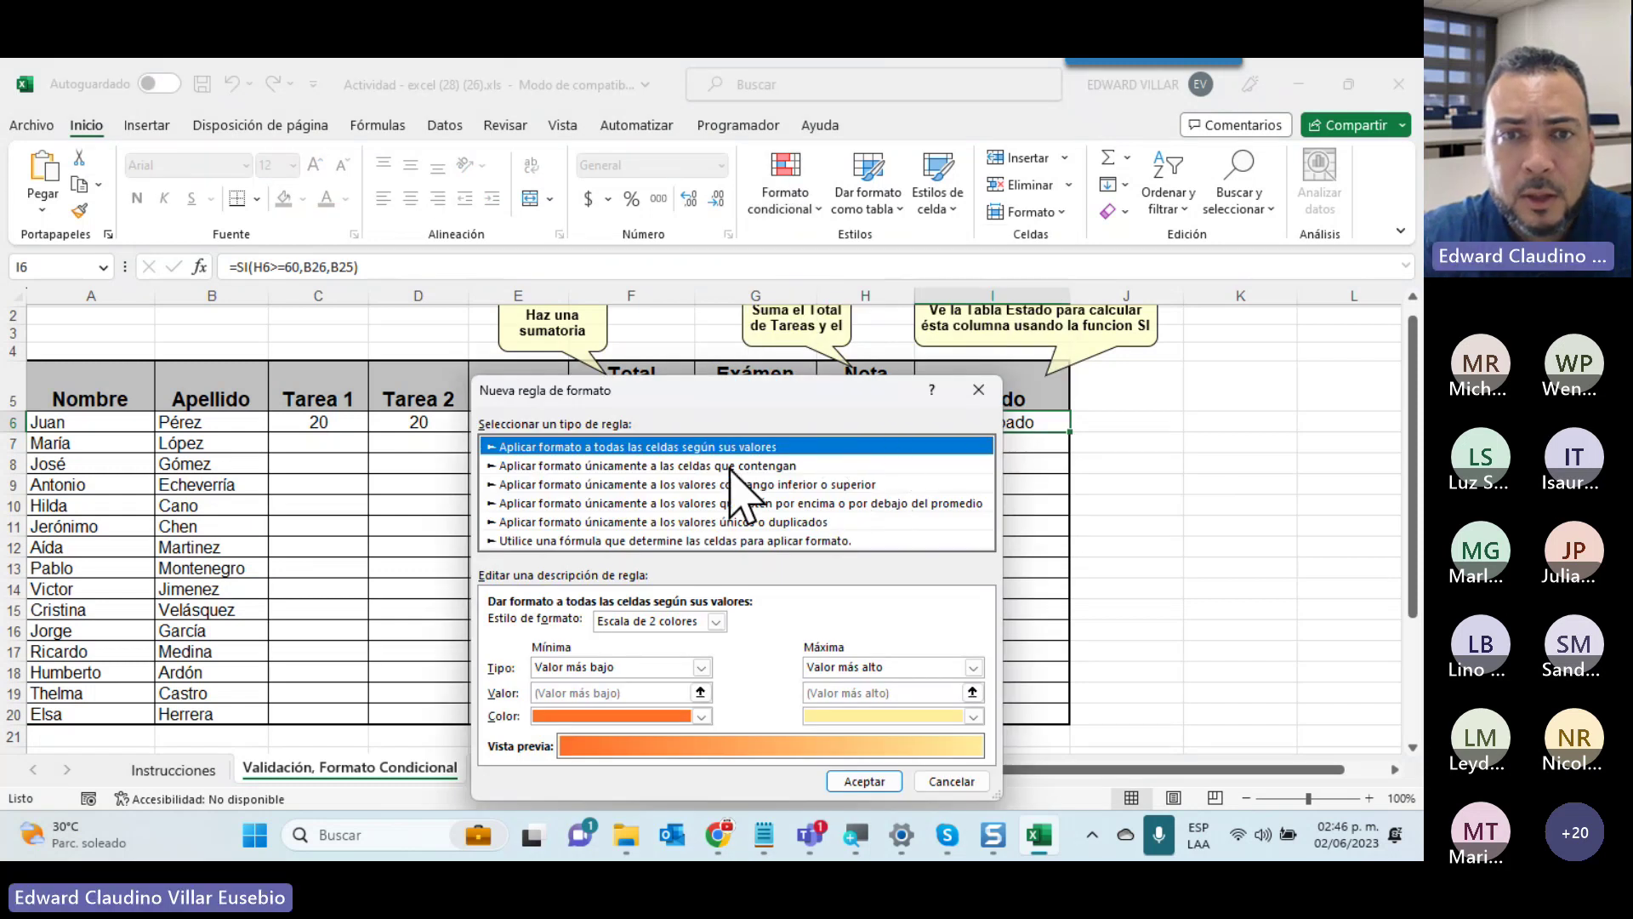
left_click(706, 466)
left_click(606, 627)
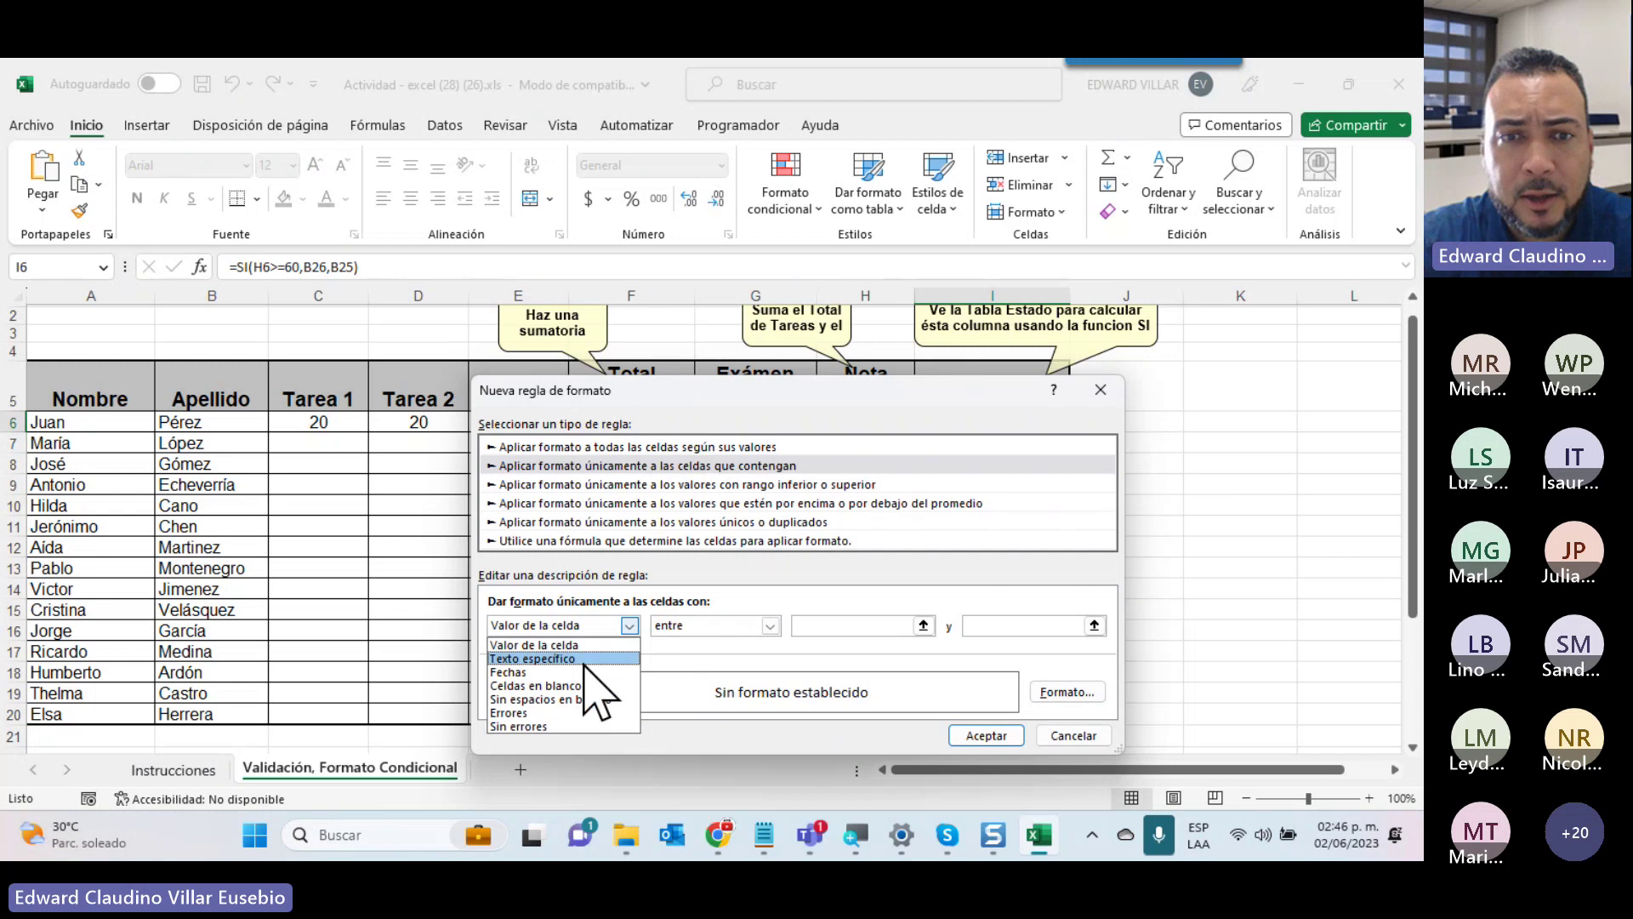
left_click(584, 660)
left_click(814, 627)
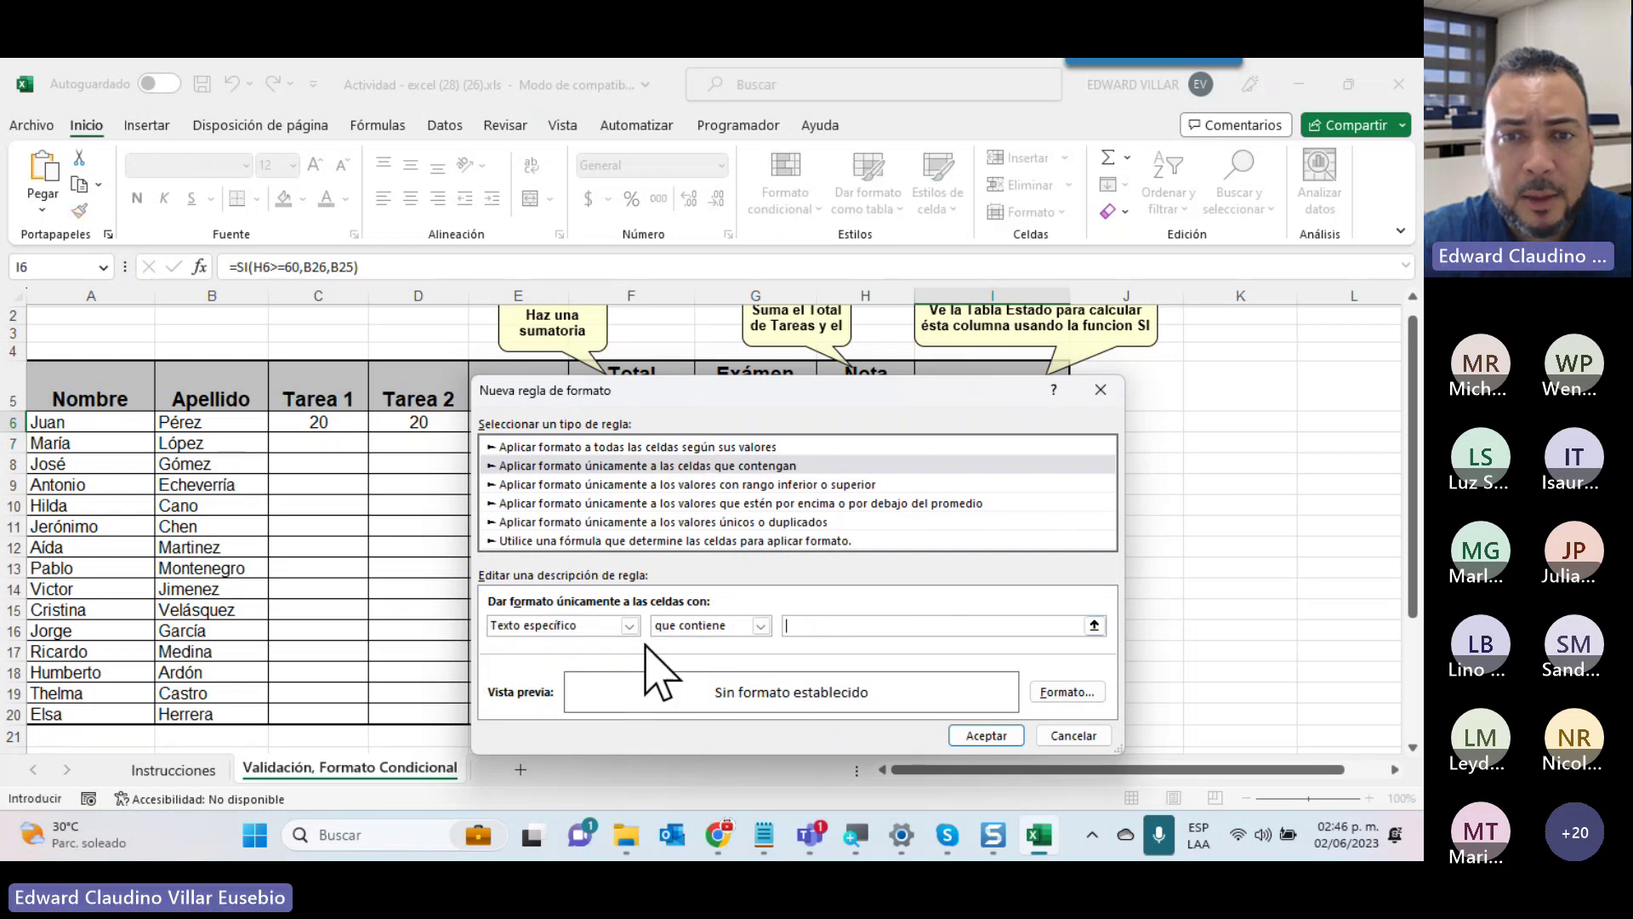
scroll(204, 693, "down", 1)
scroll(204, 693, "down", 1)
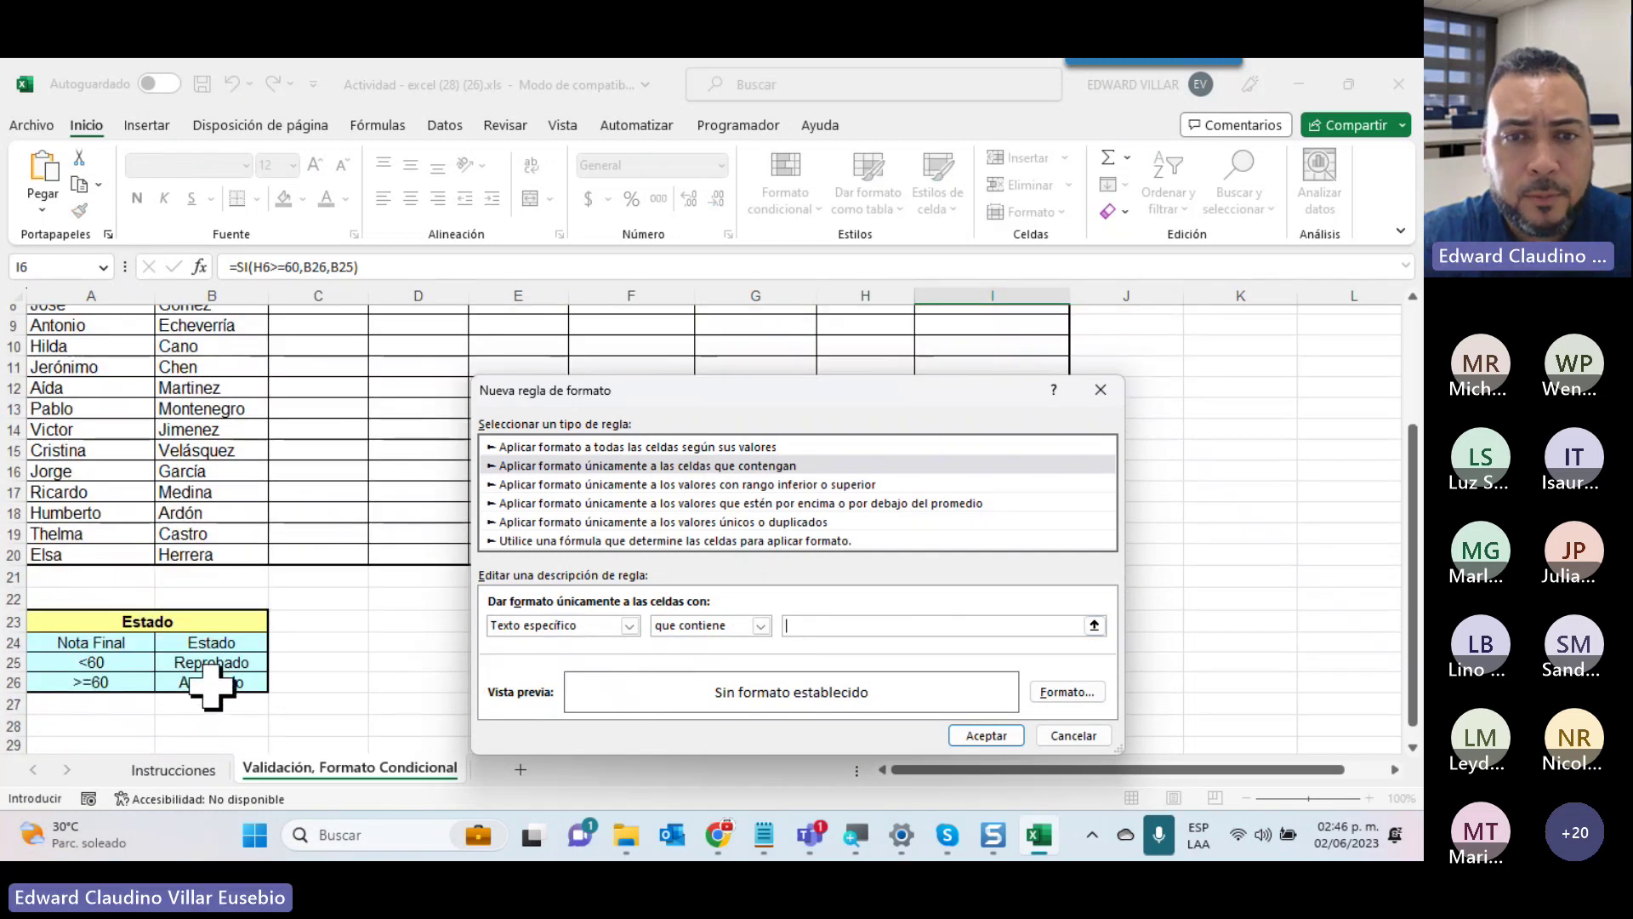
Format the Aprobado rule with bold green text on a black fill and confirm it
left_click(1067, 691)
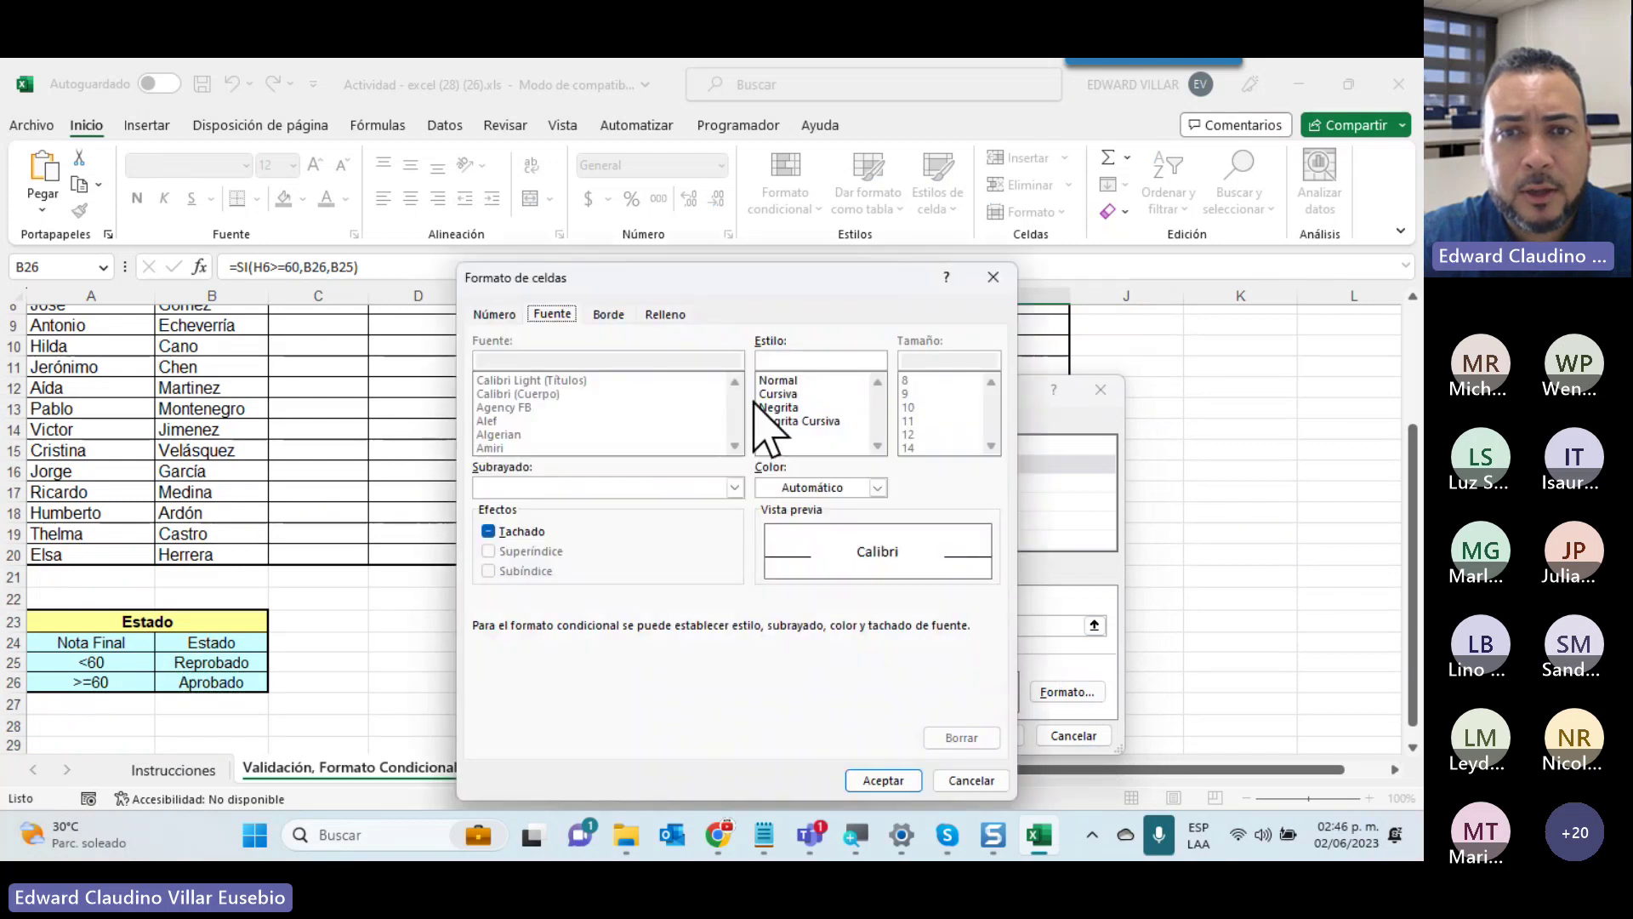
left_click(774, 407)
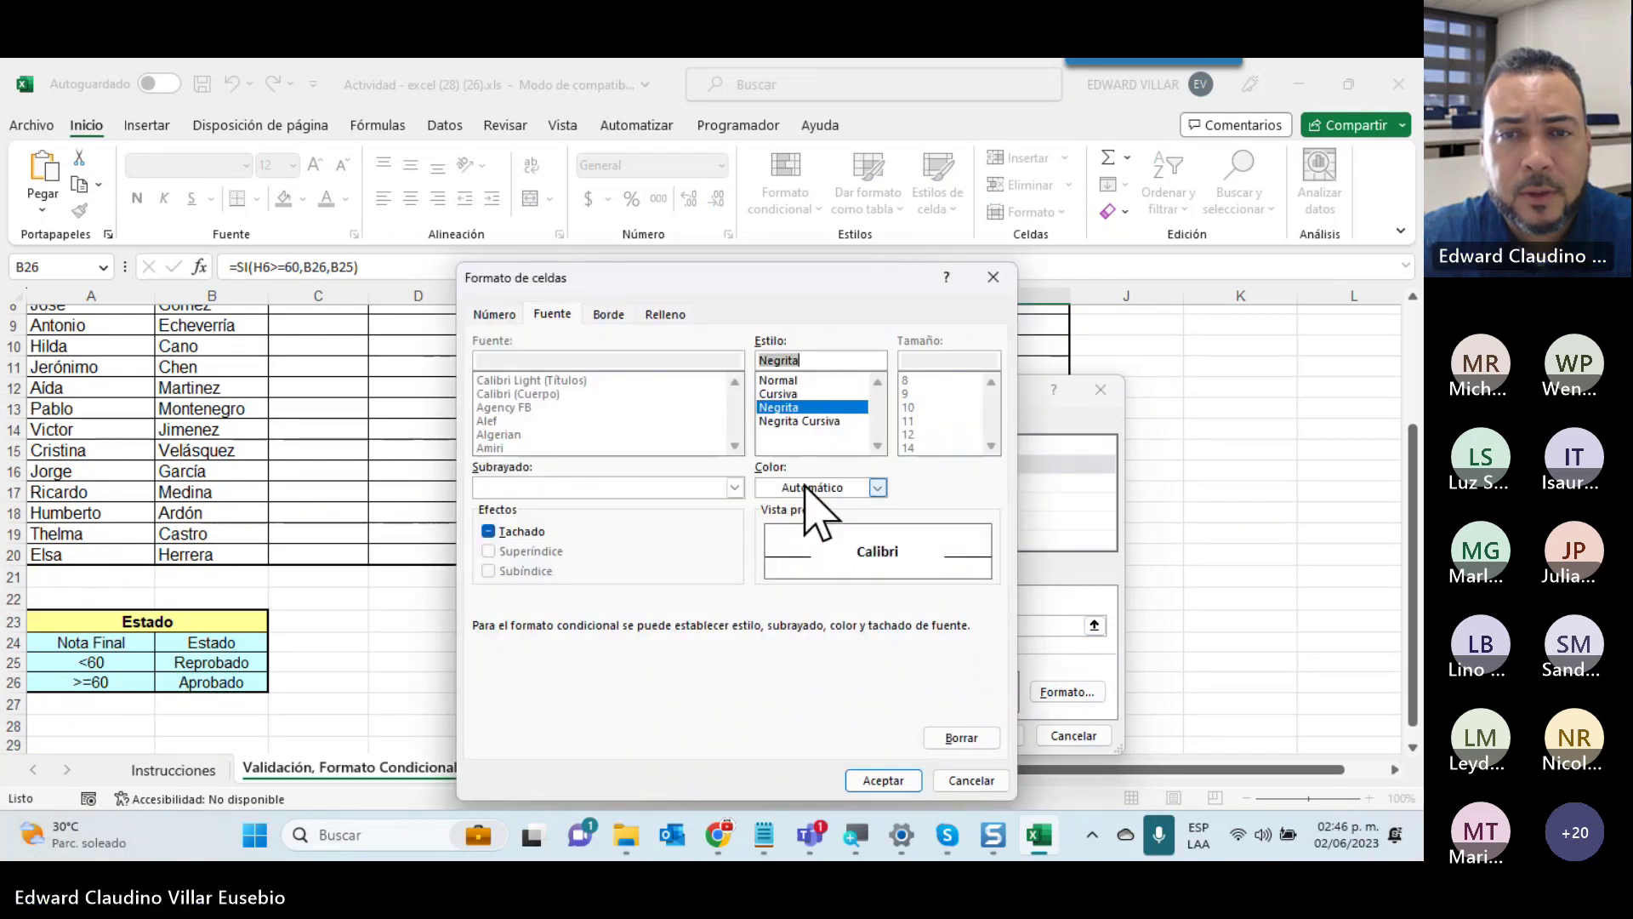
left_click(807, 488)
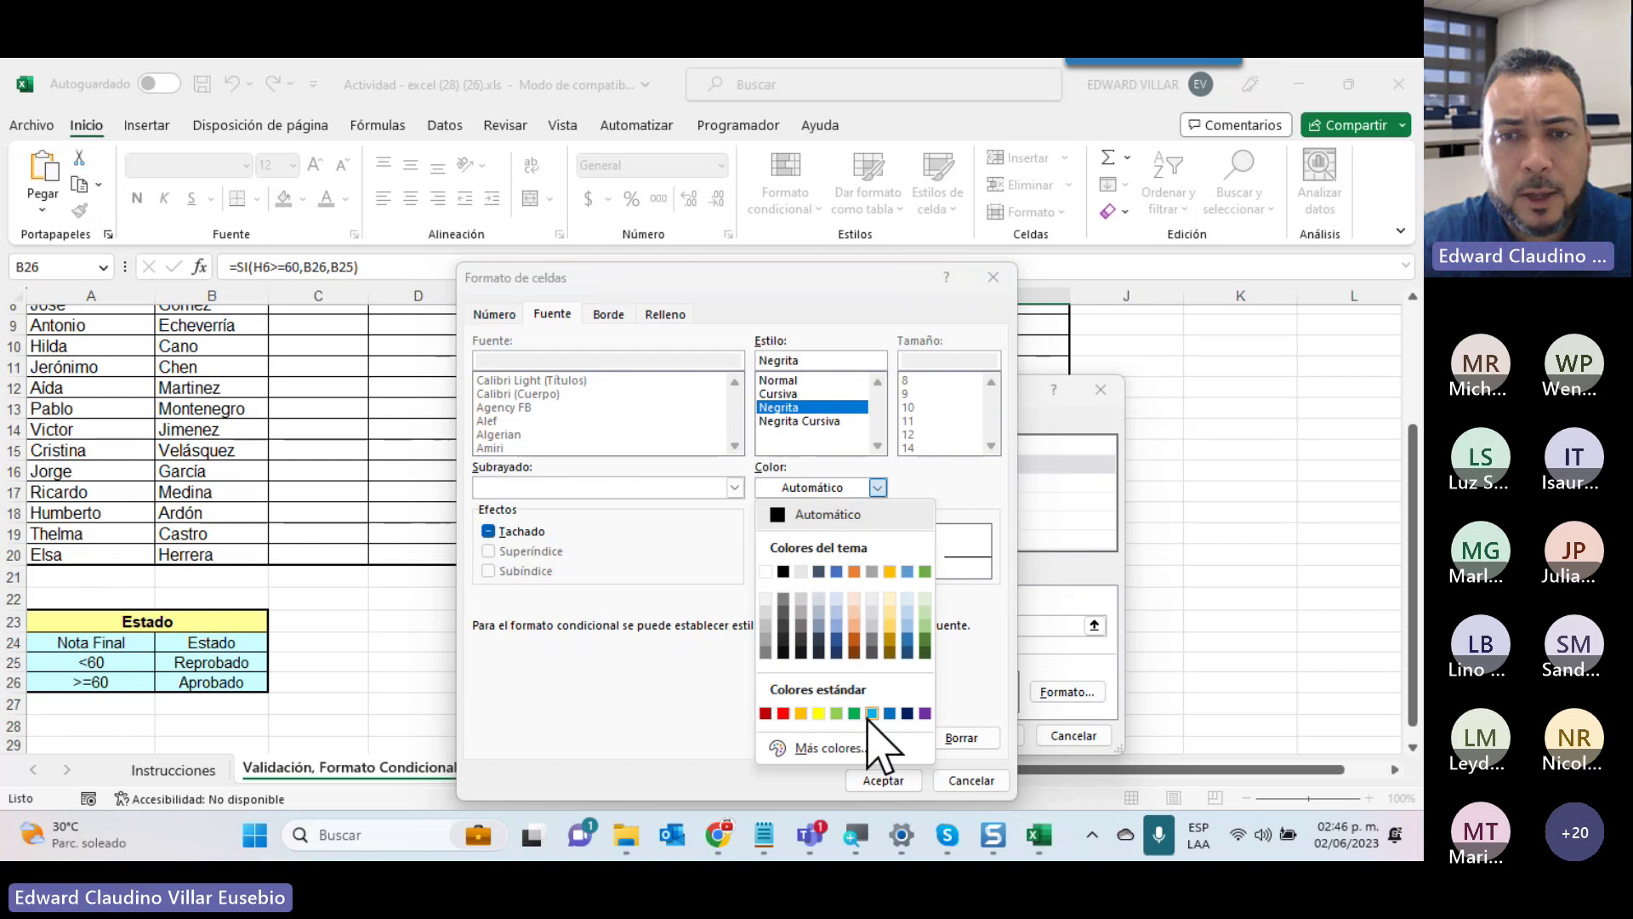
left_click(854, 713)
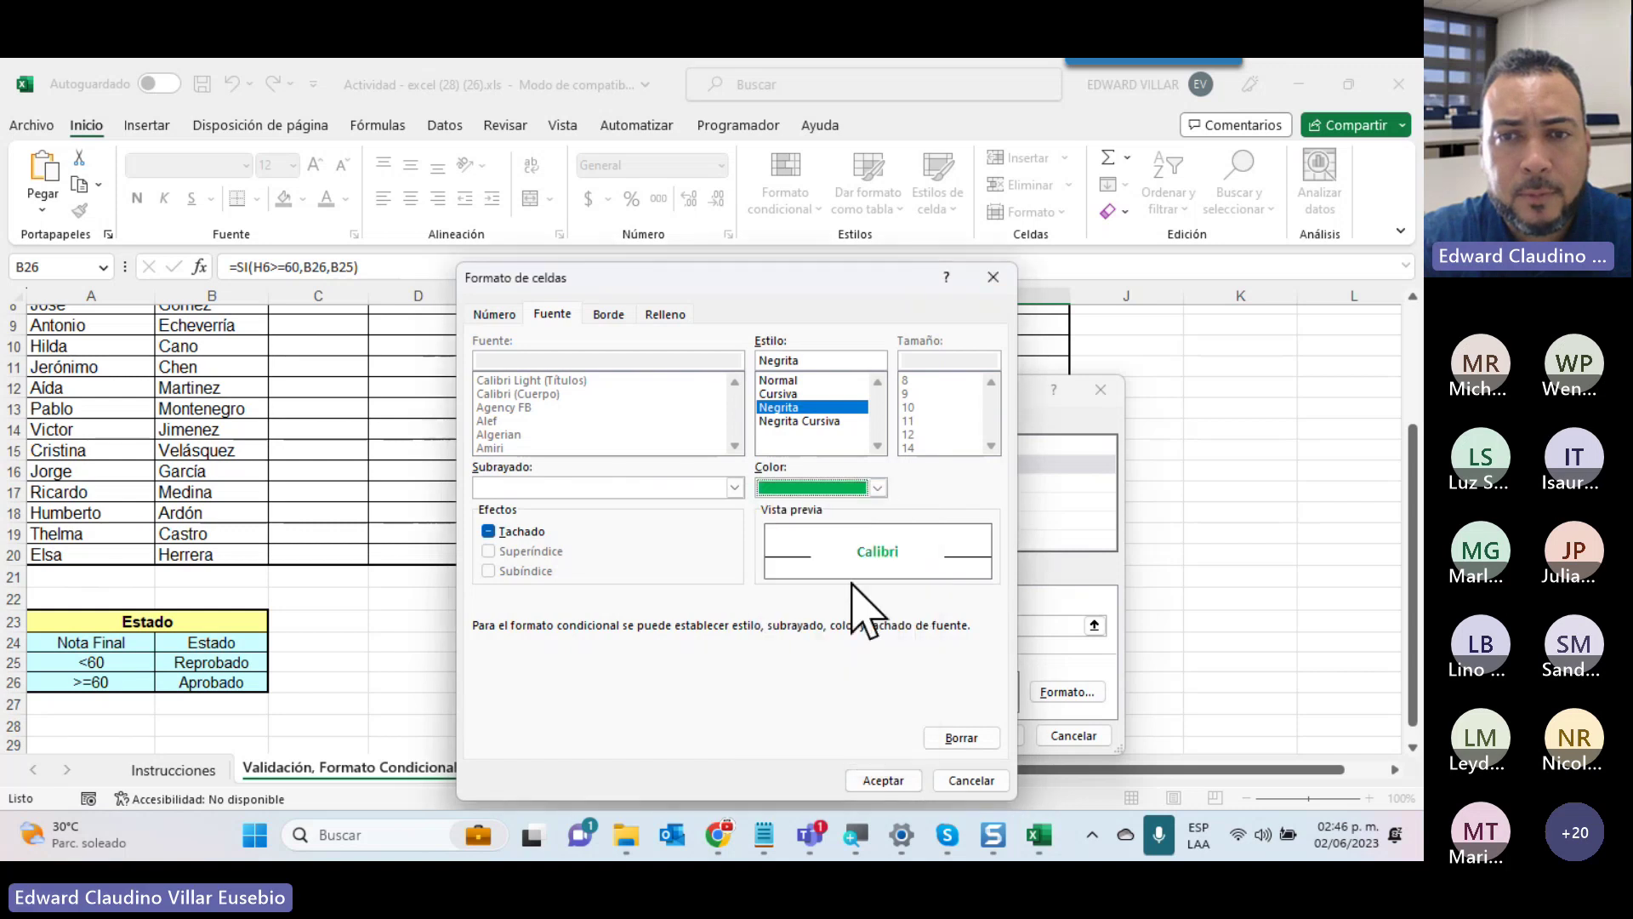
left_click(663, 315)
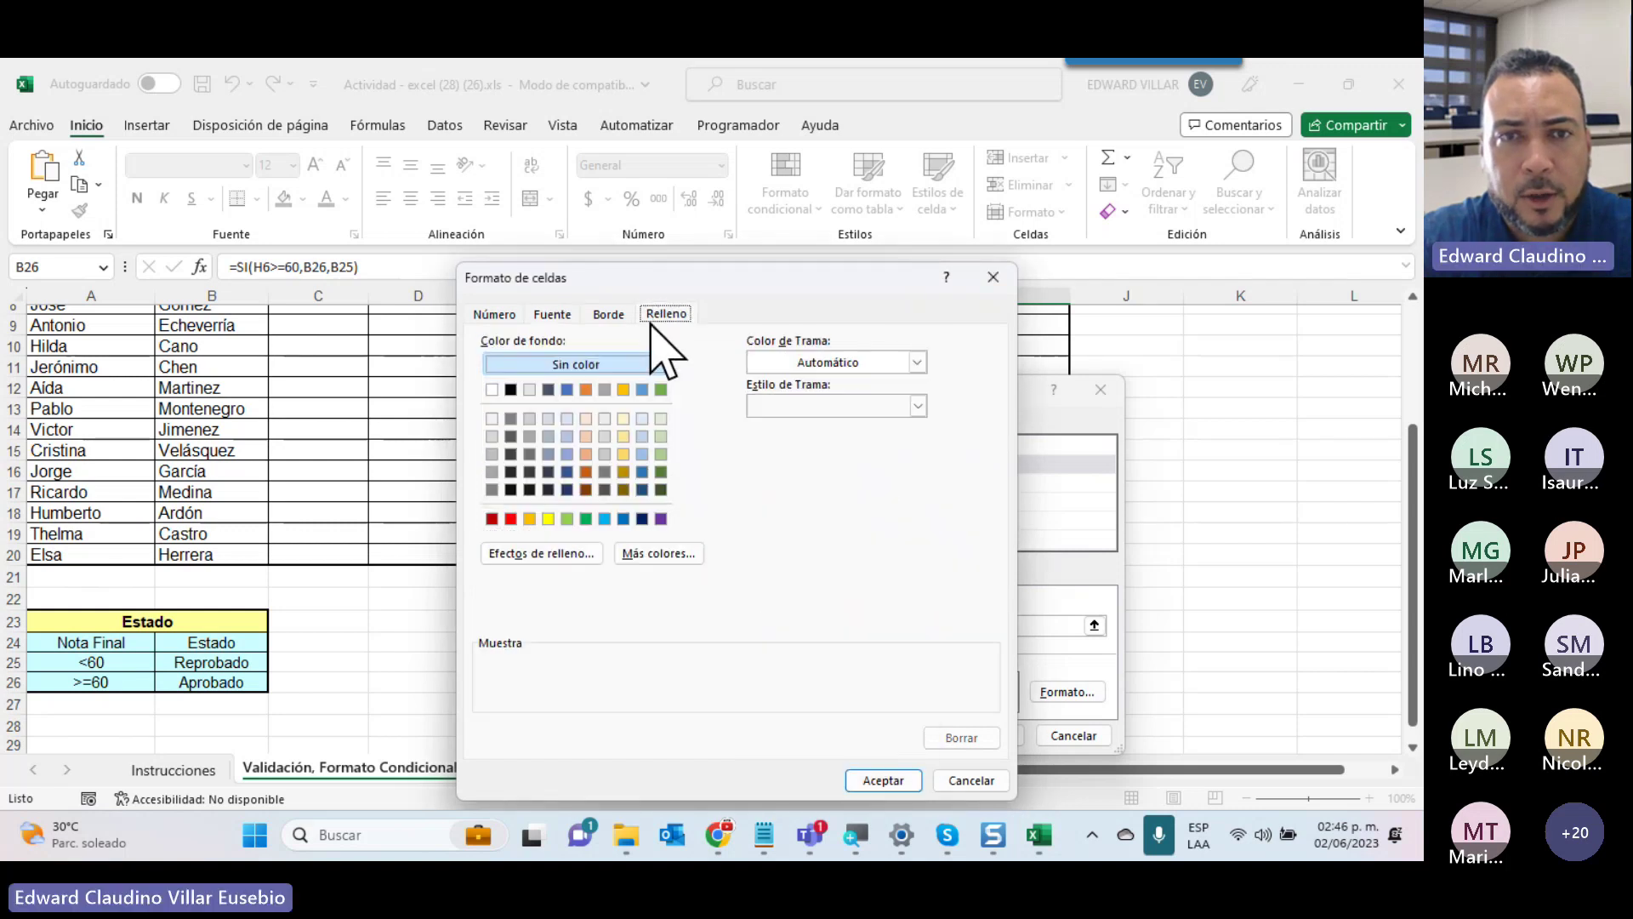
left_click(510, 391)
left_click(876, 781)
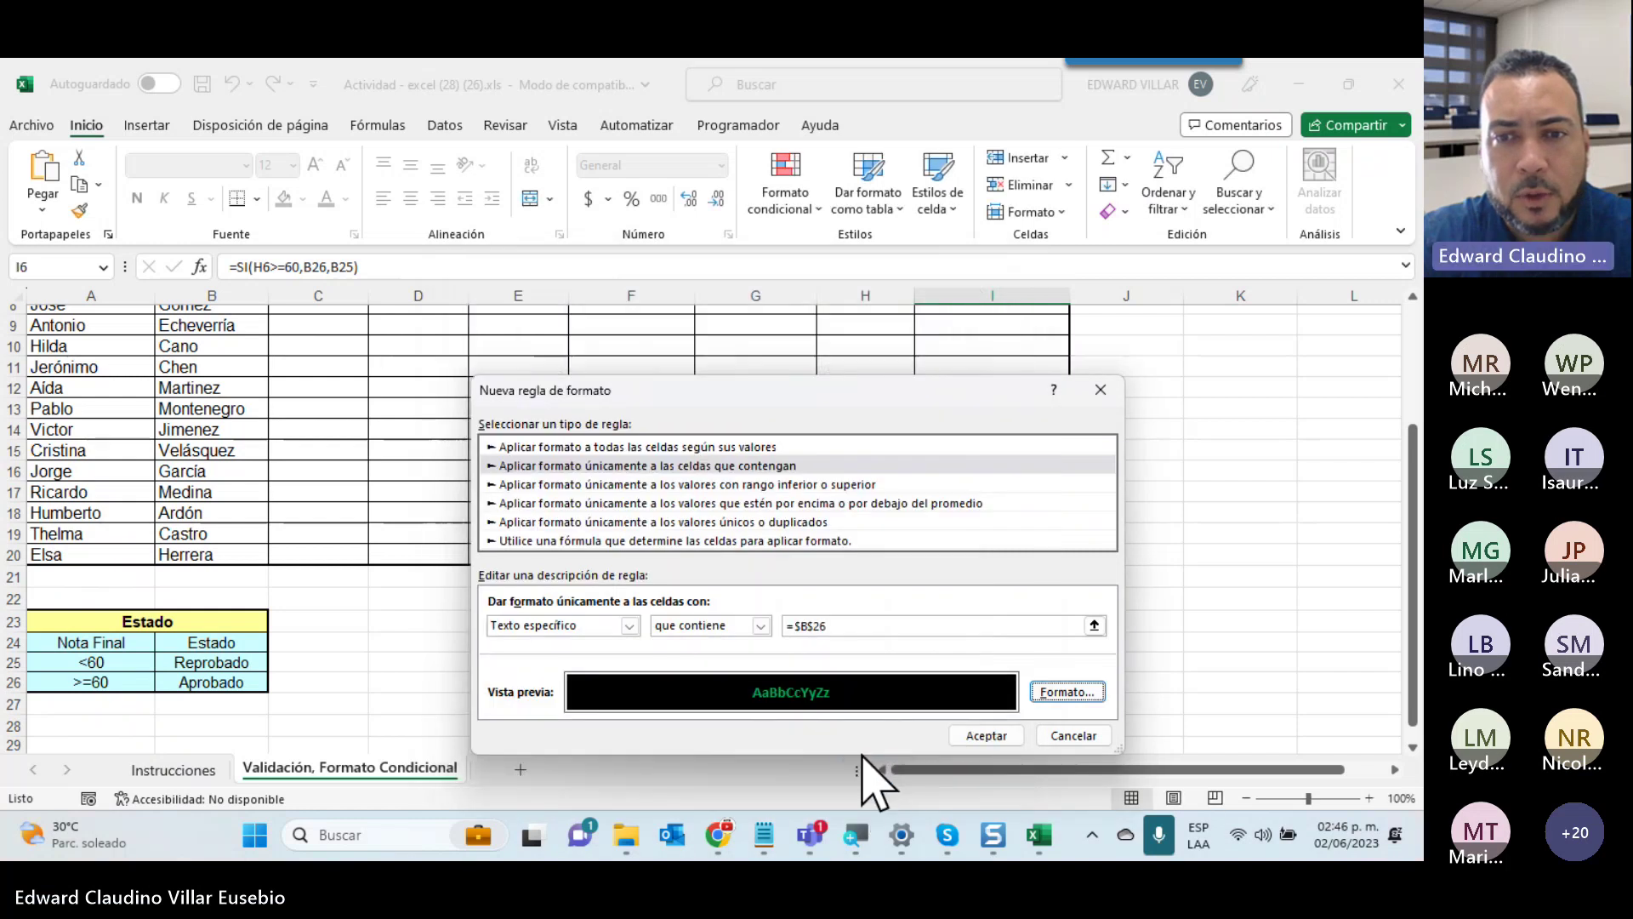
left_click(985, 735)
scroll(1038, 480, "up", 2)
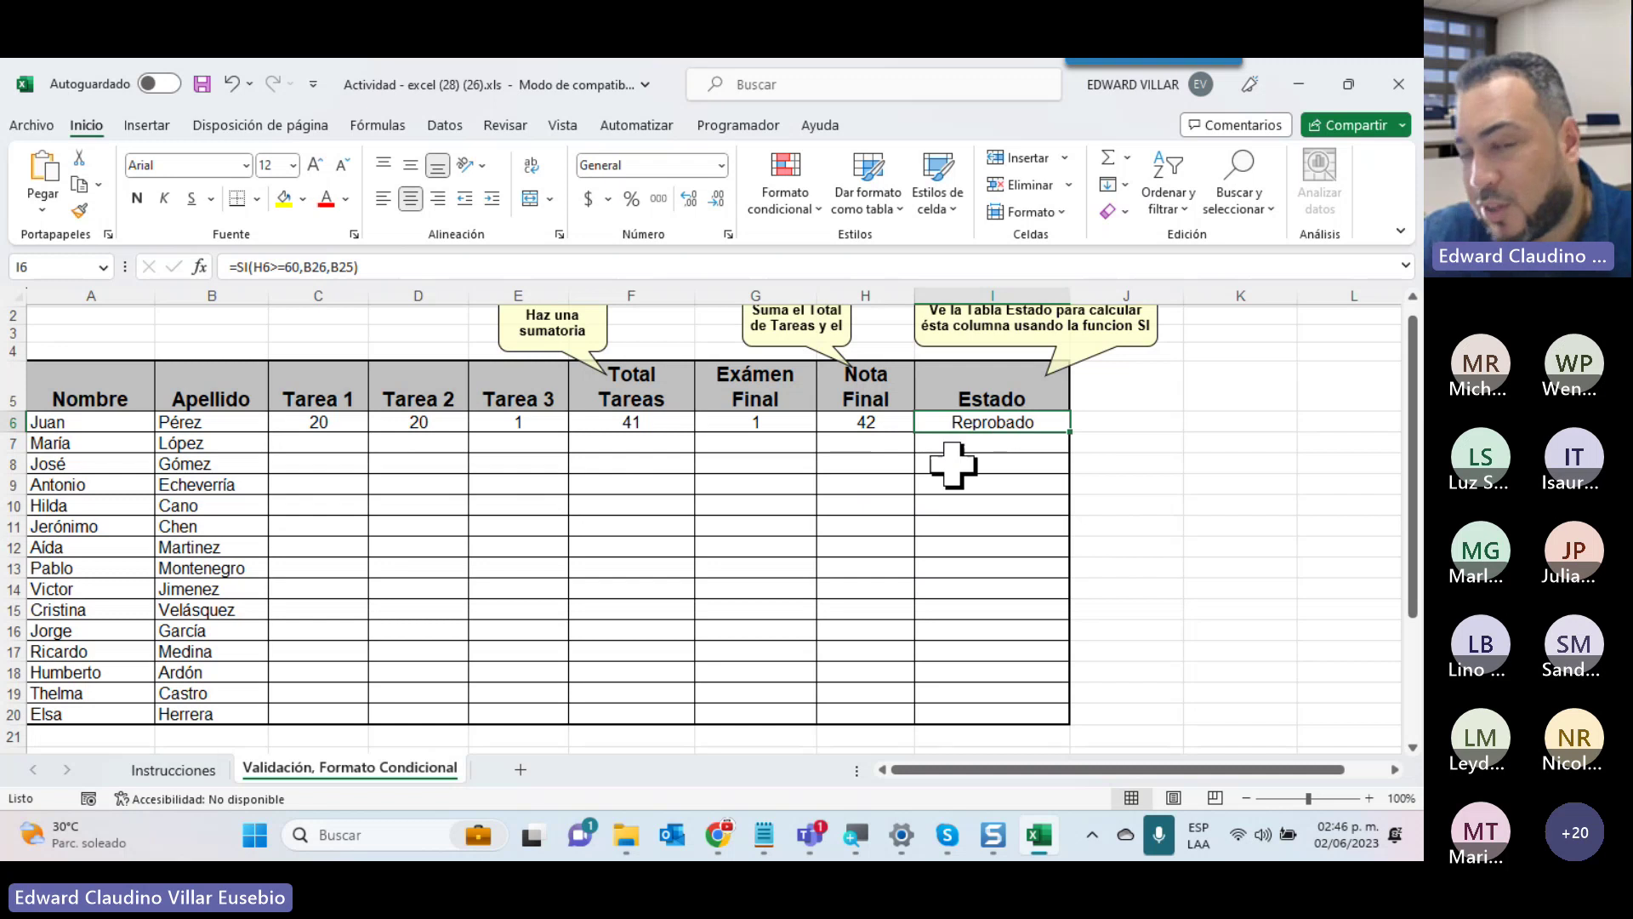
Create a second conditional formatting rule matching cells containing the specific text in $B$25
left_click(786, 194)
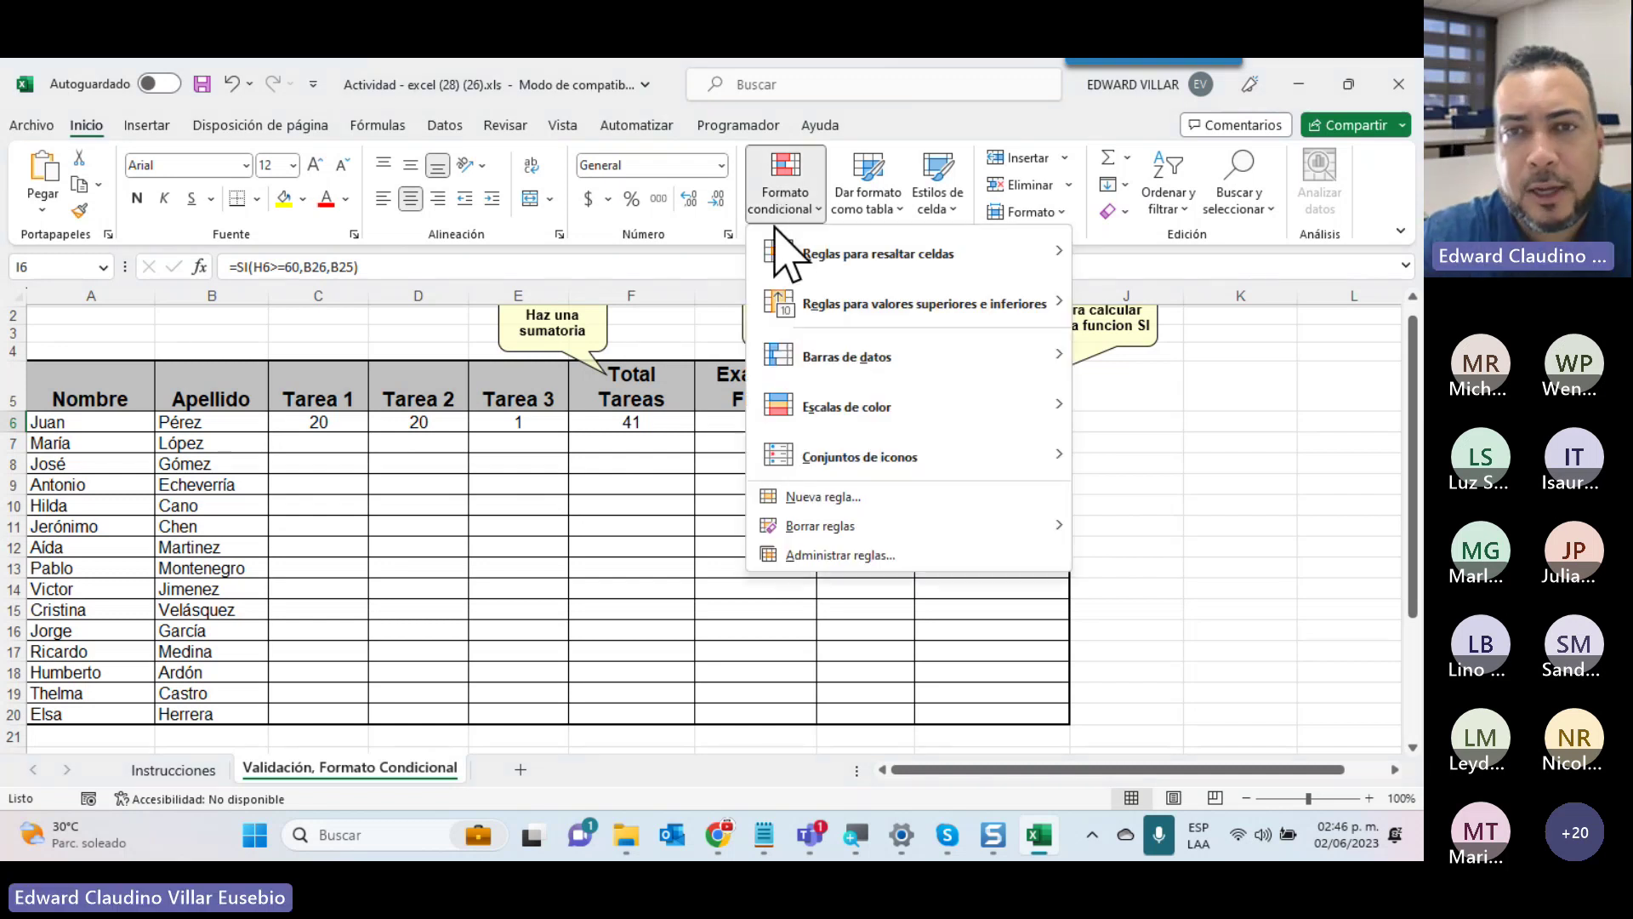
left_click(807, 497)
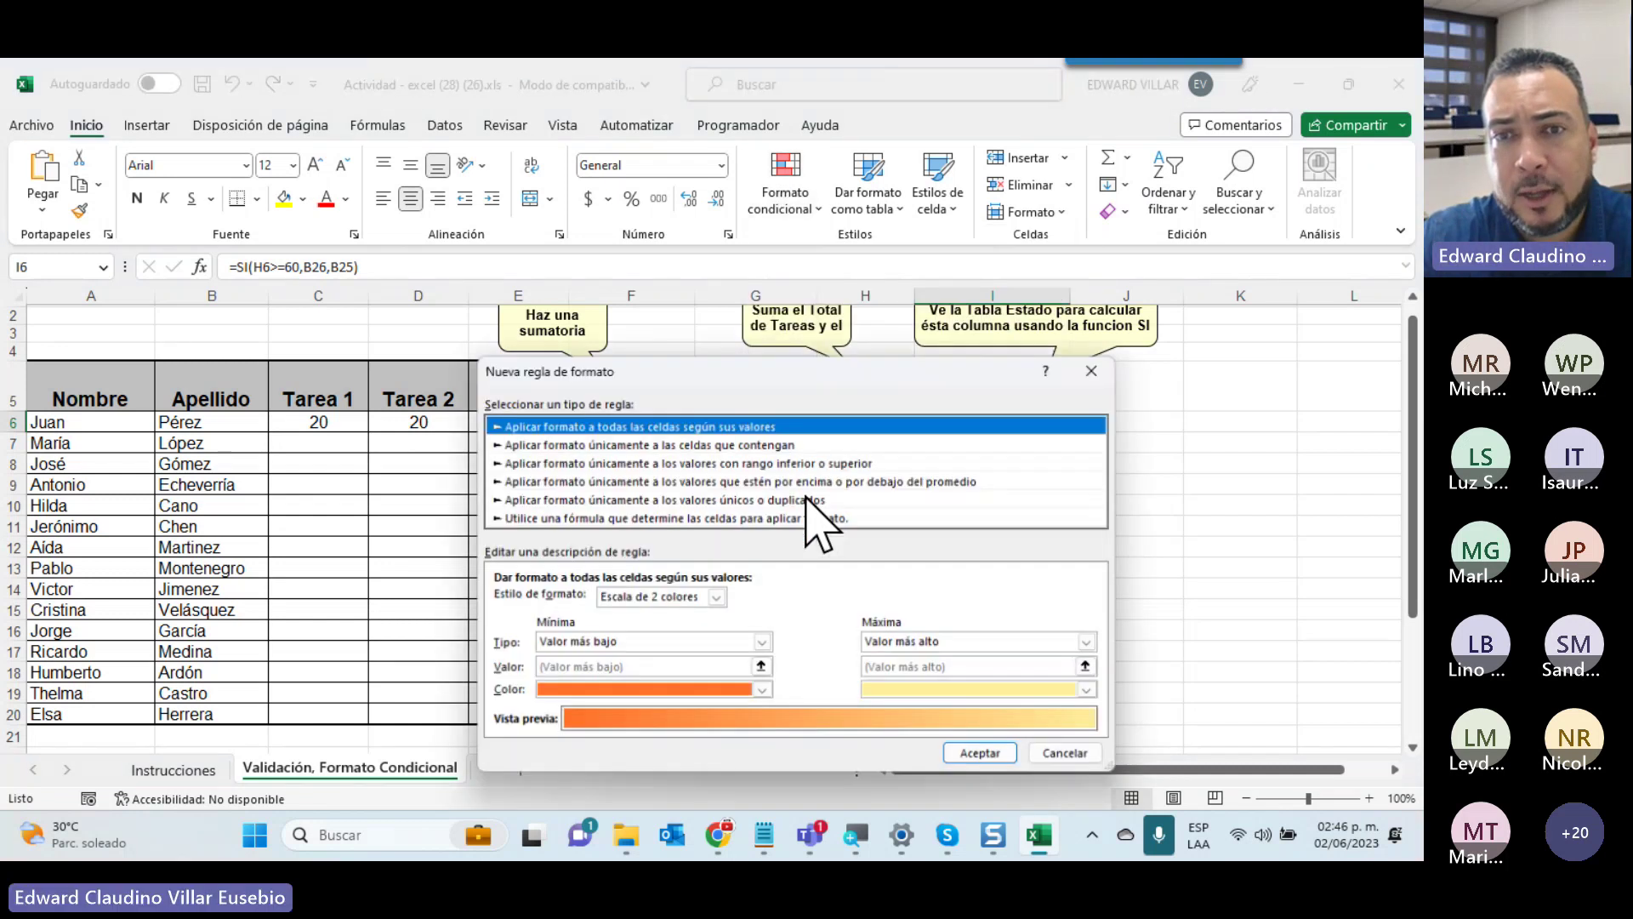
mouse_move(787, 328)
left_mouse_down()
mouse_move(402, 223)
mouse_move(450, 223)
left_mouse_up()
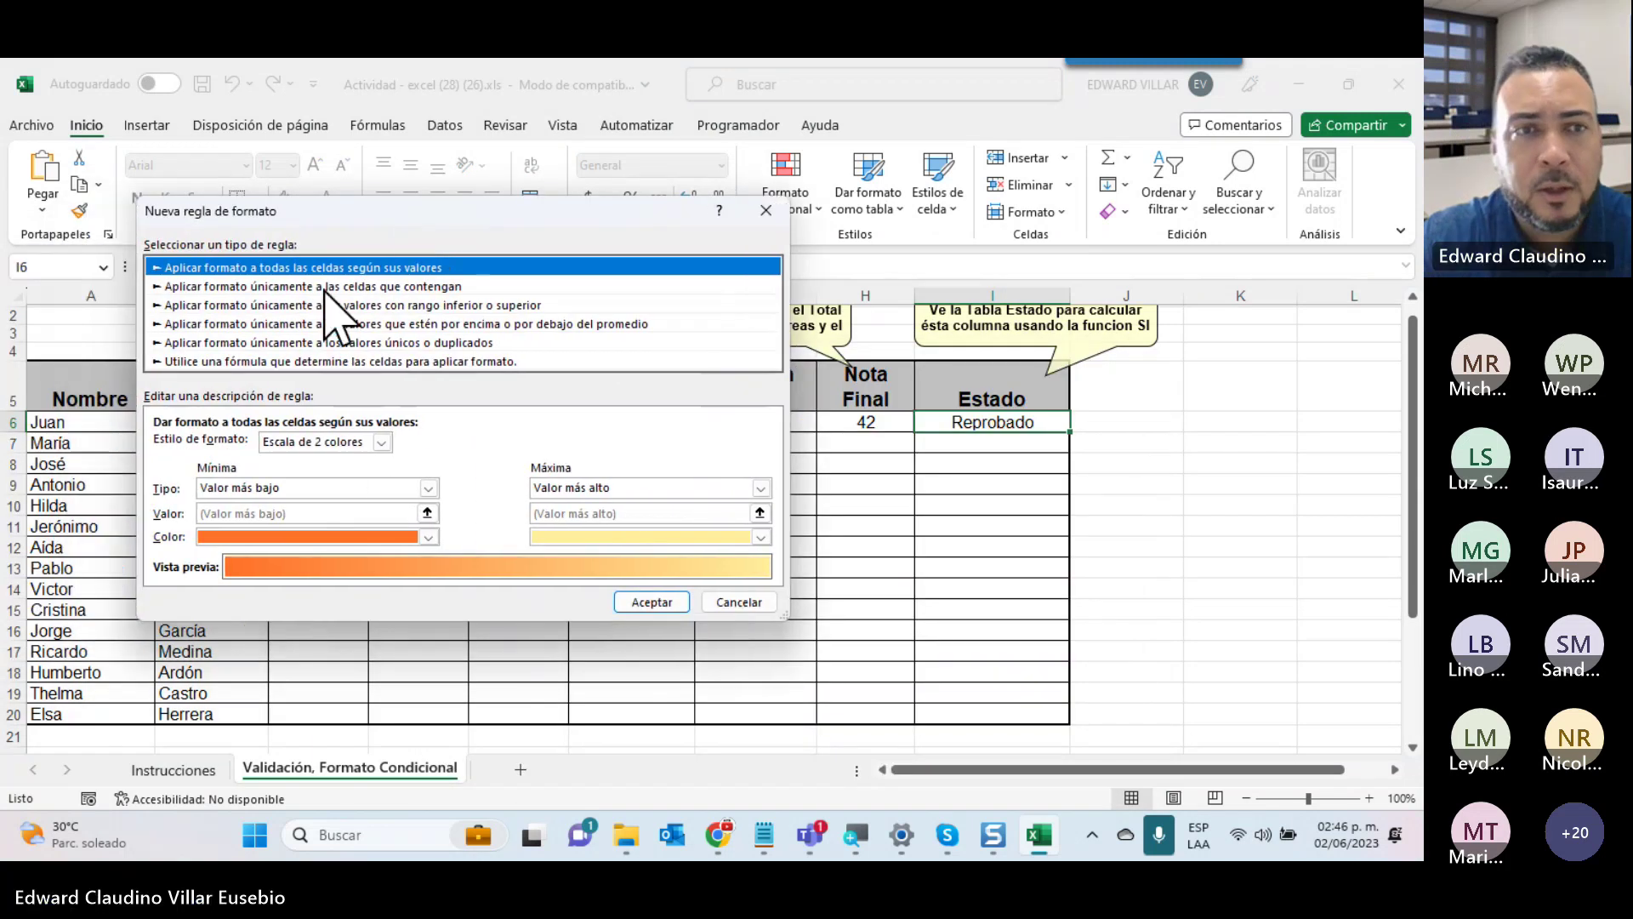
left_click(289, 286)
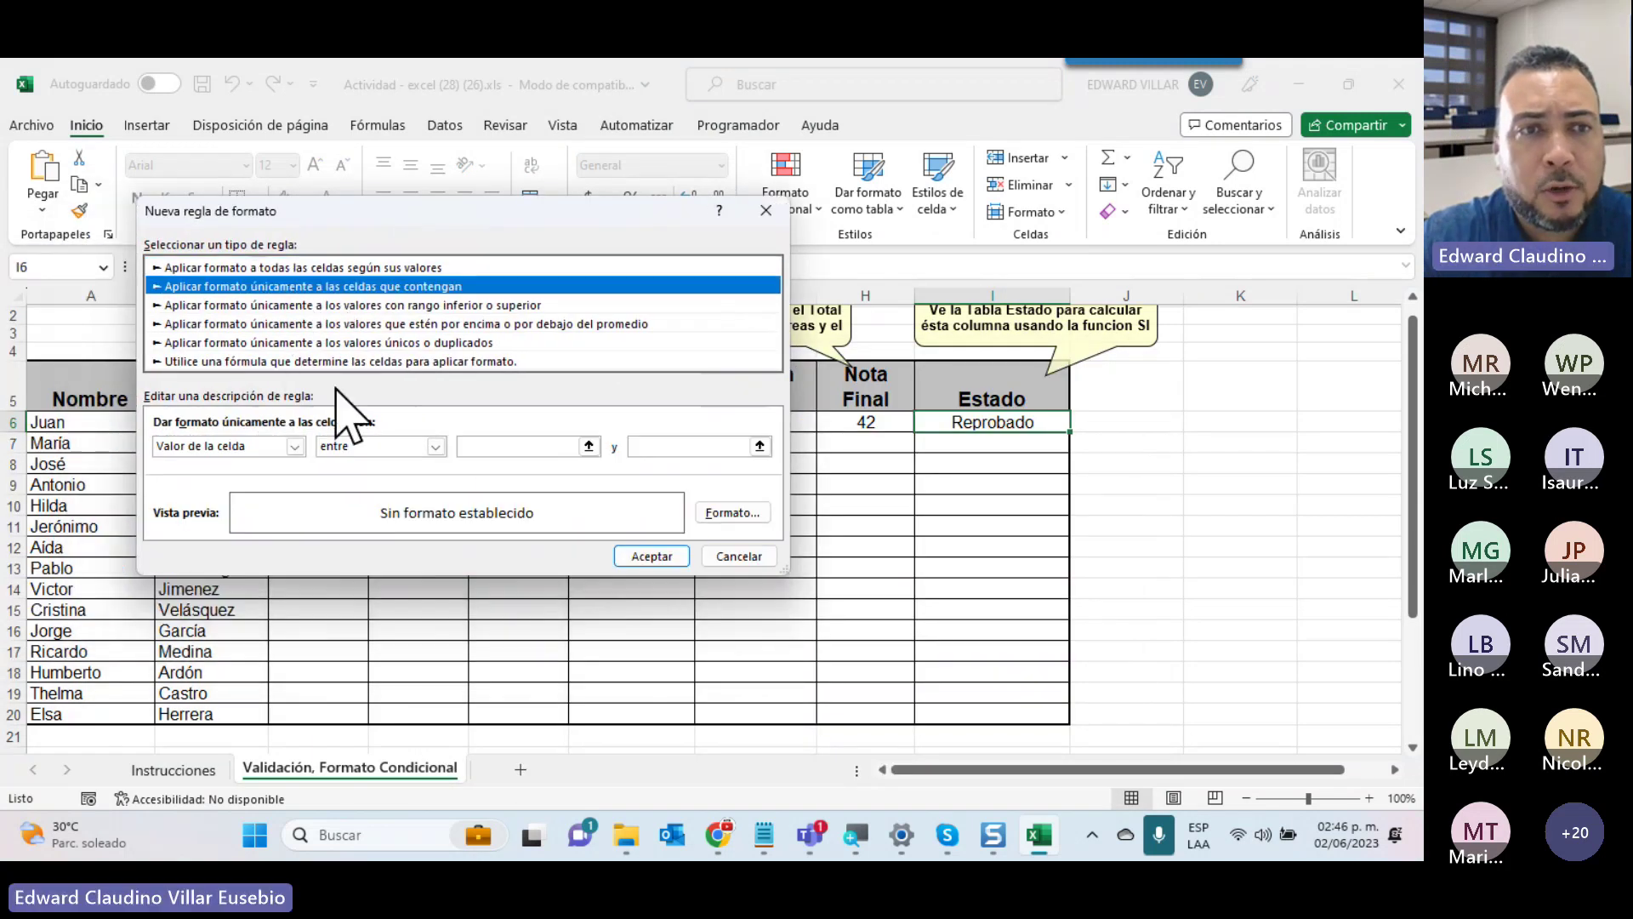
left_click(294, 446)
left_click(263, 480)
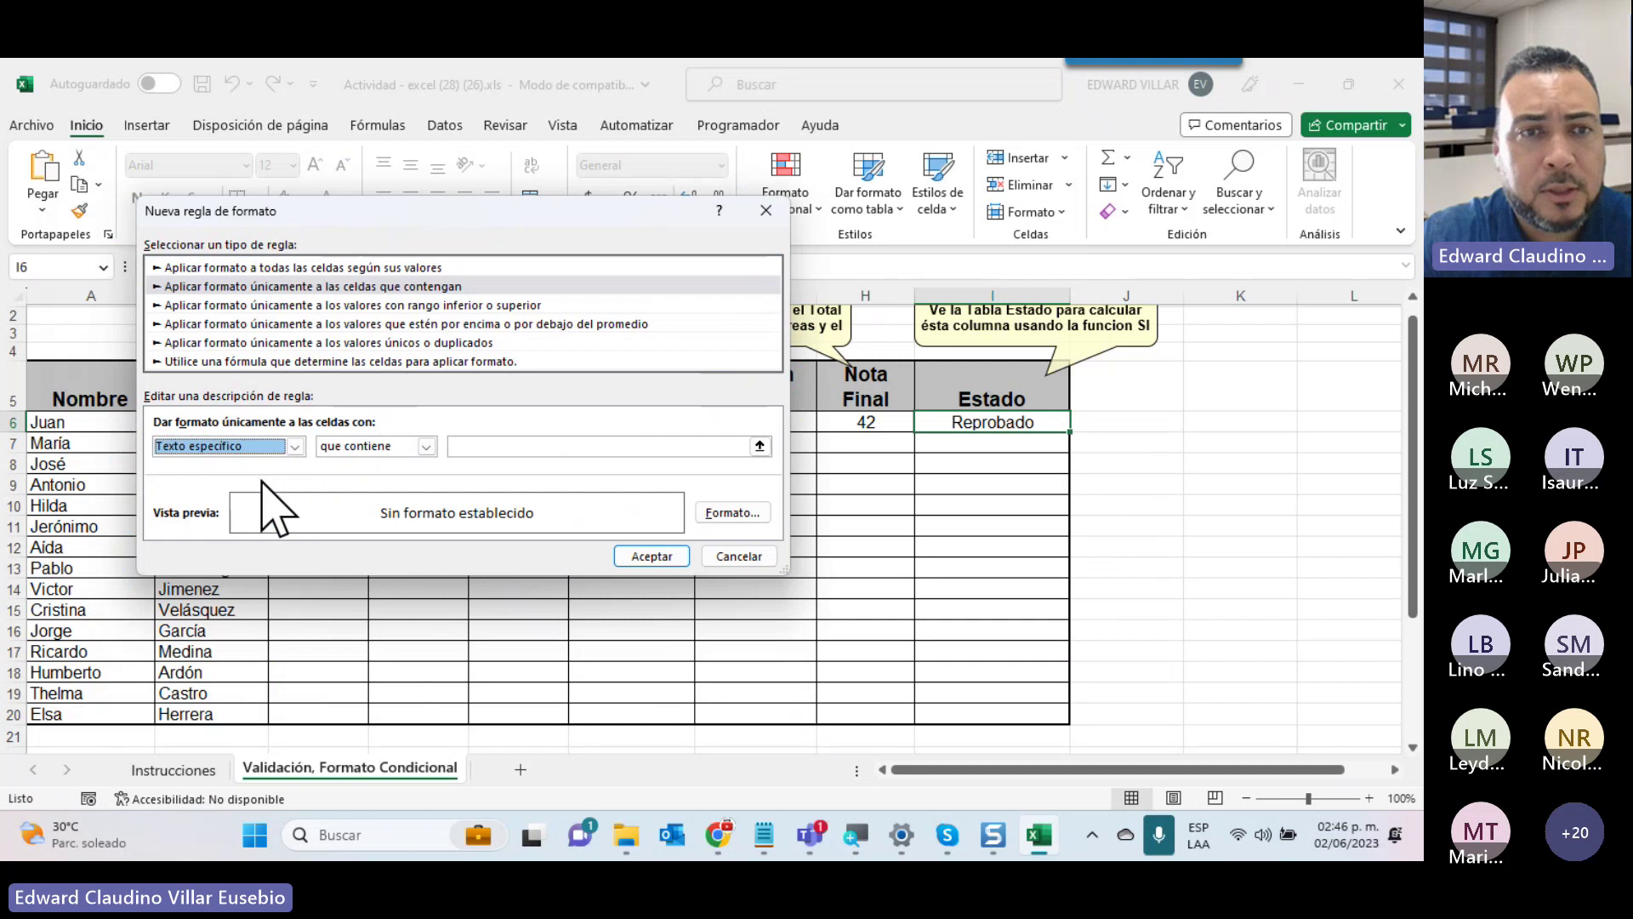
left_click(480, 446)
scroll(328, 576, "down", 2)
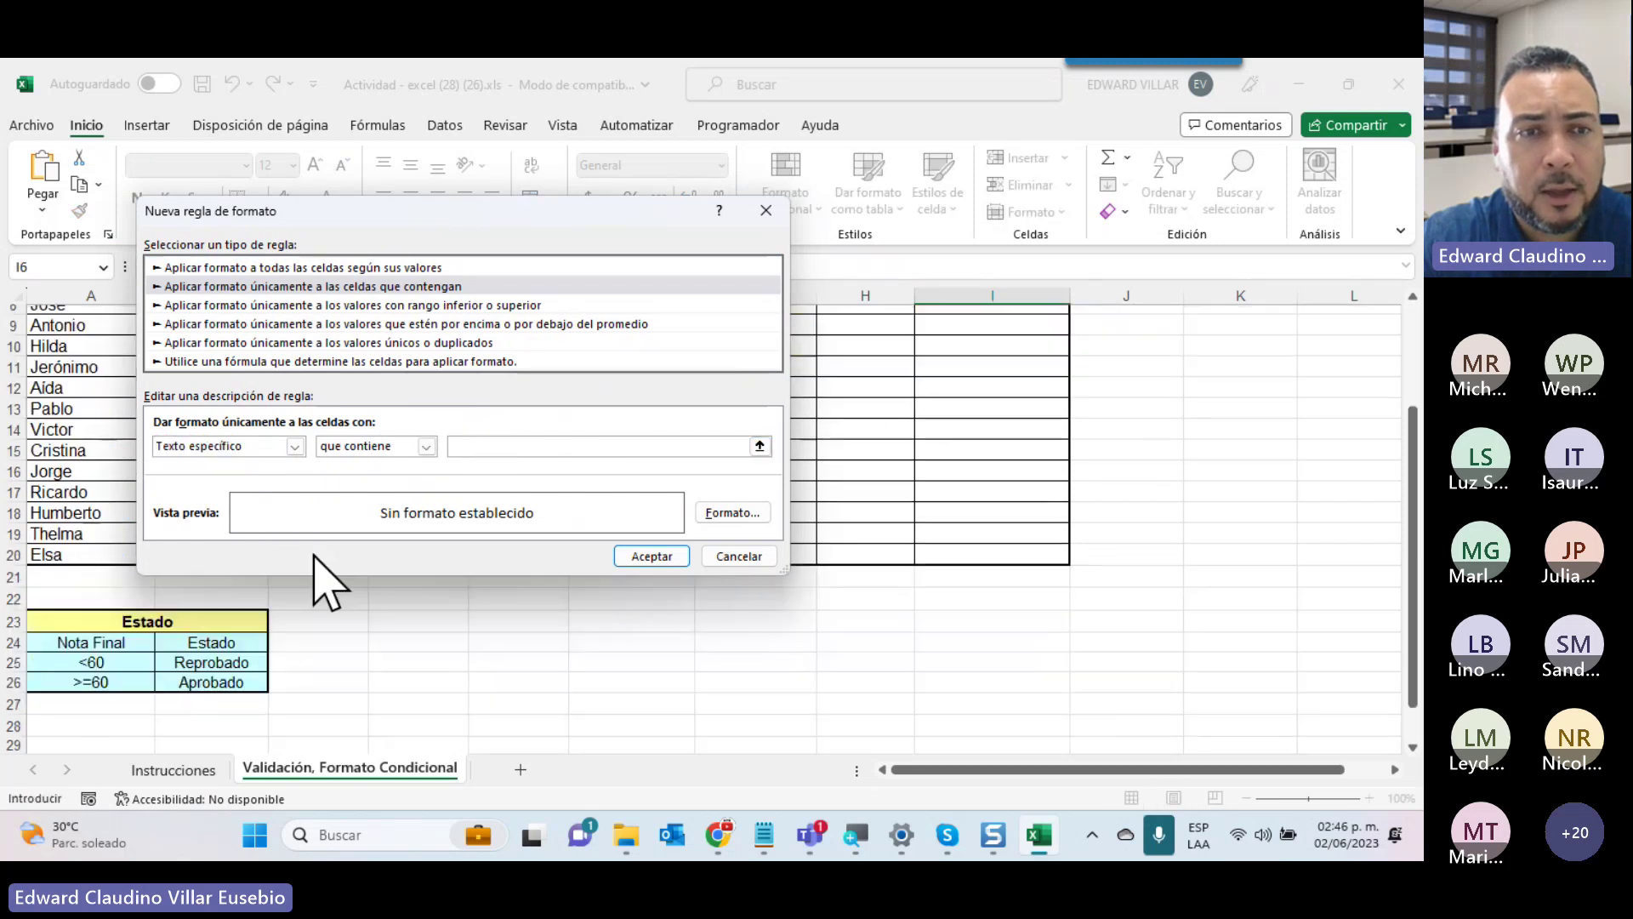
scroll(328, 576, "down", 1)
left_click(245, 609)
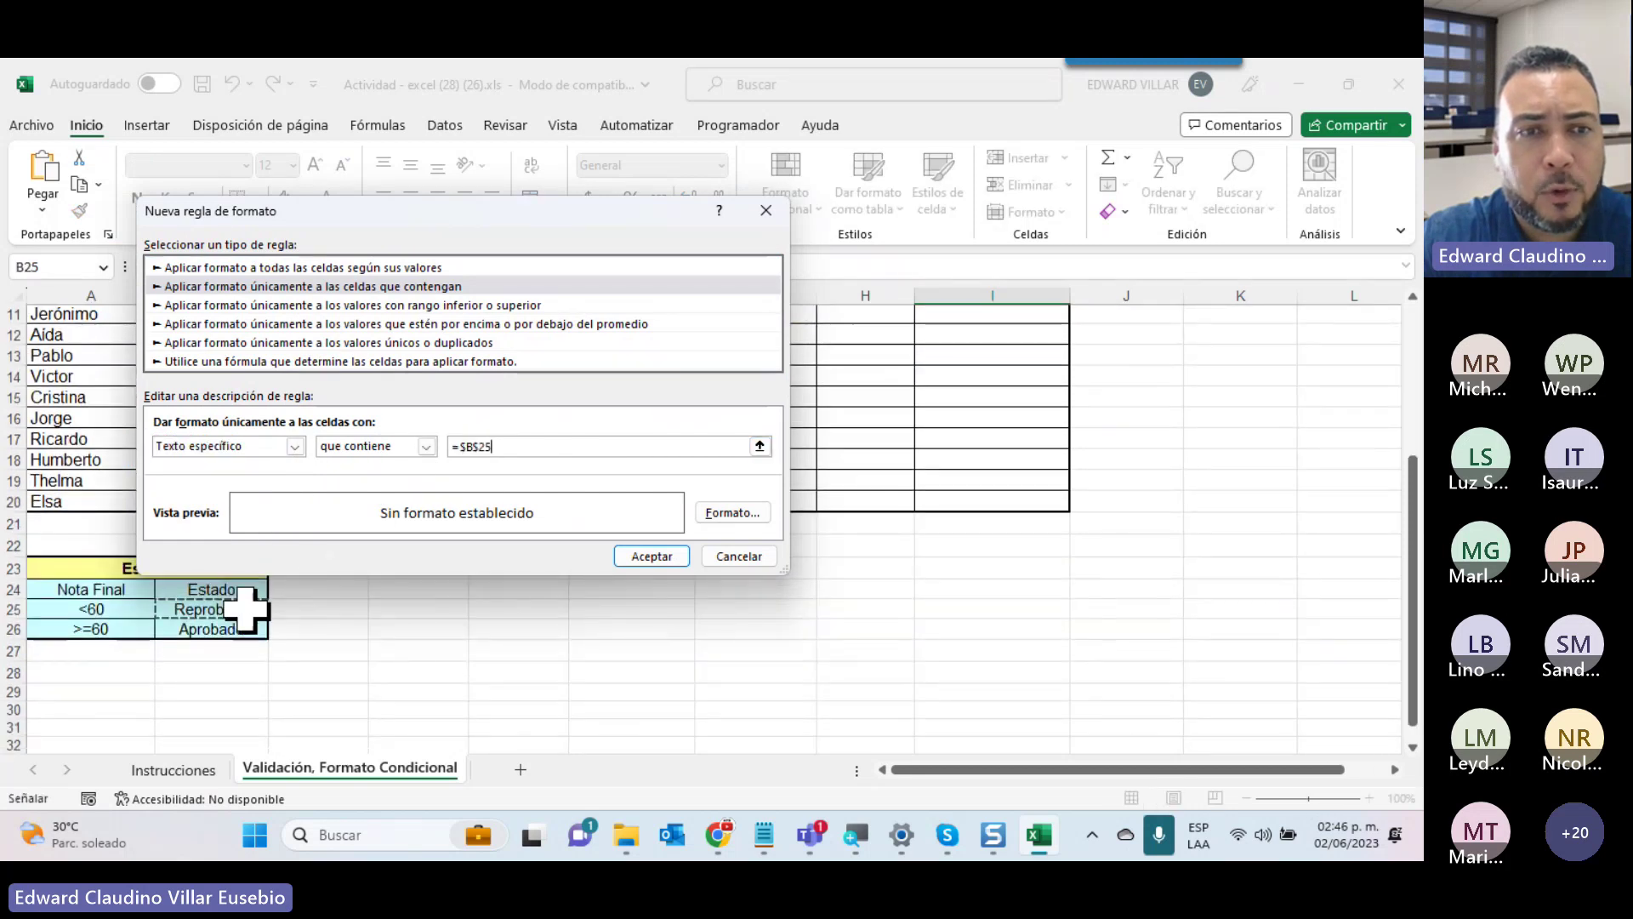
Format the Reprobado rule with black fill and bold red text, and confirm it
left_click(747, 514)
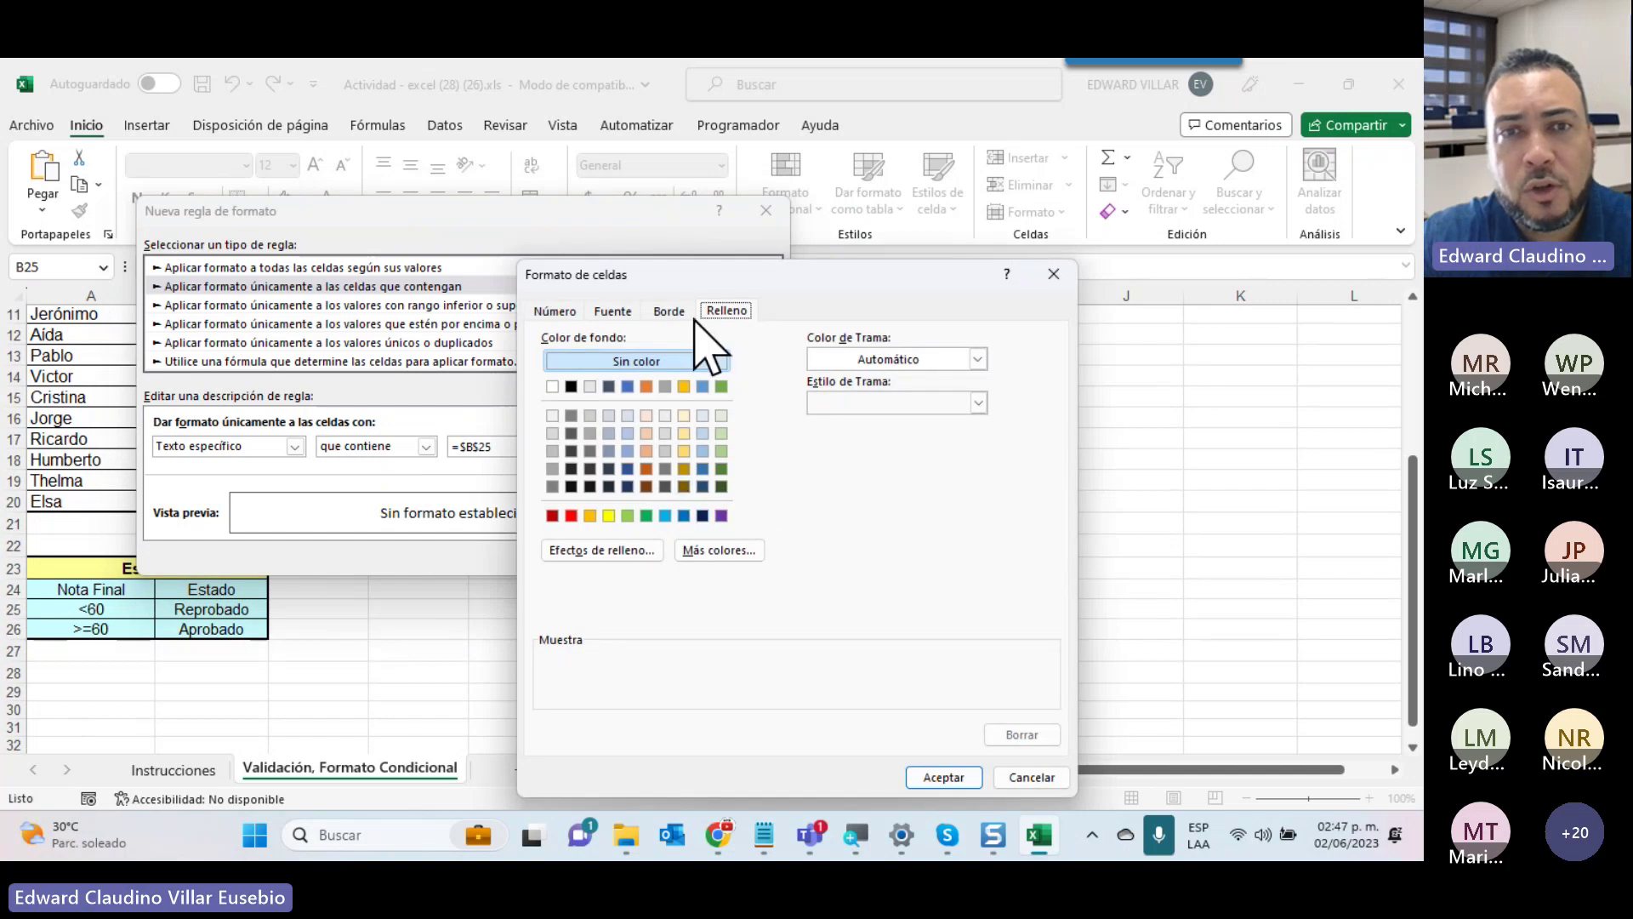
left_click(571, 386)
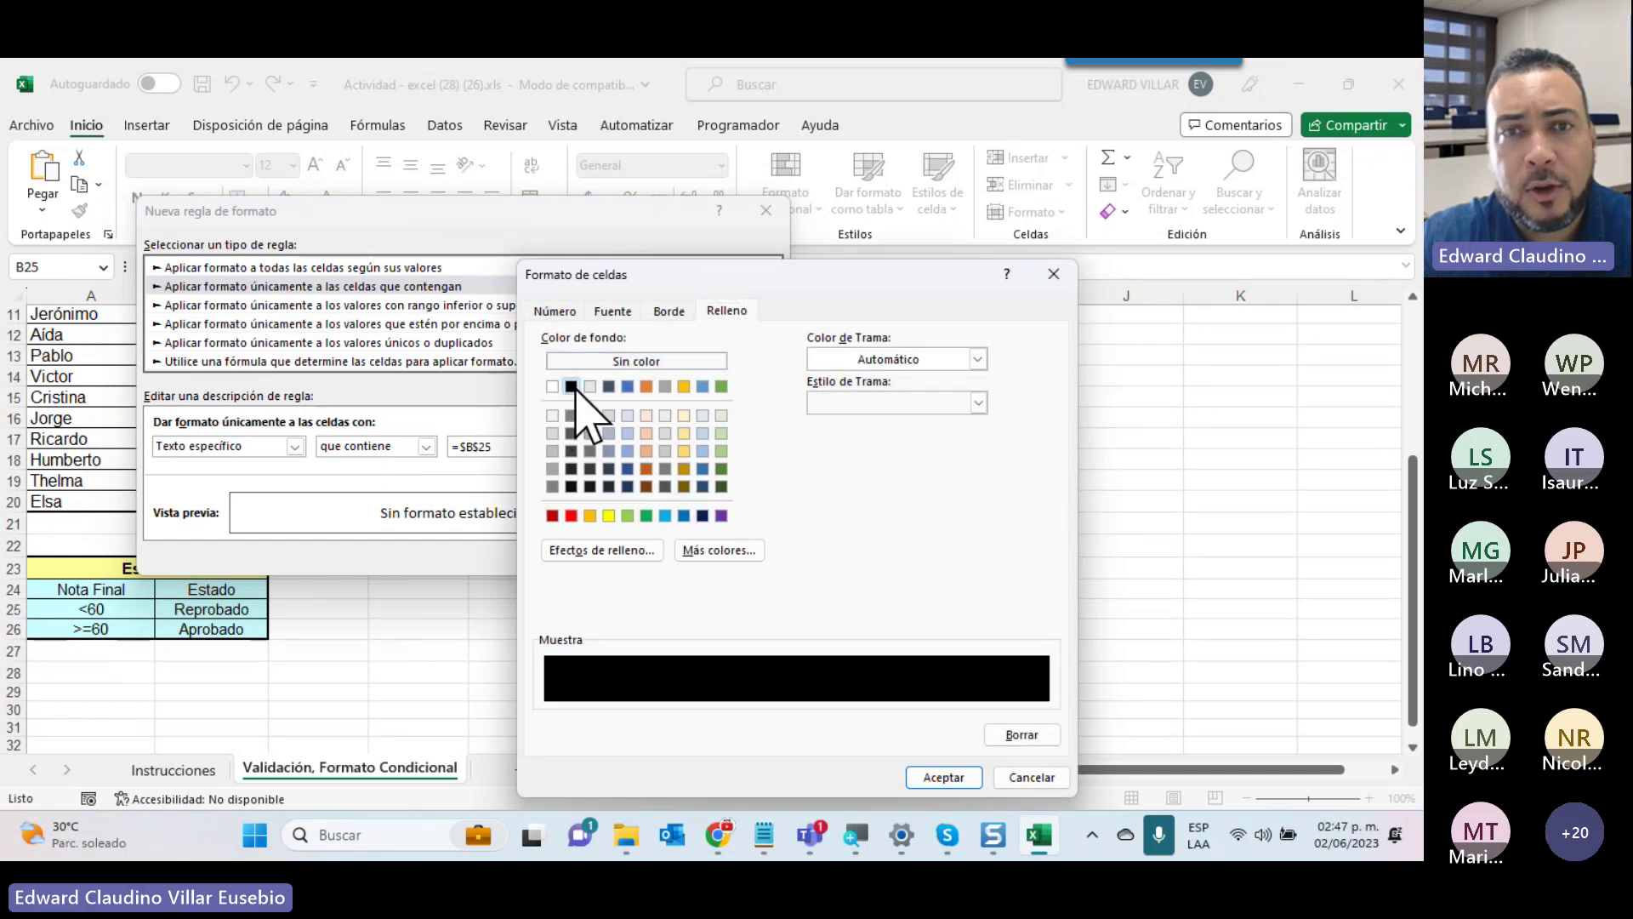
left_click(625, 313)
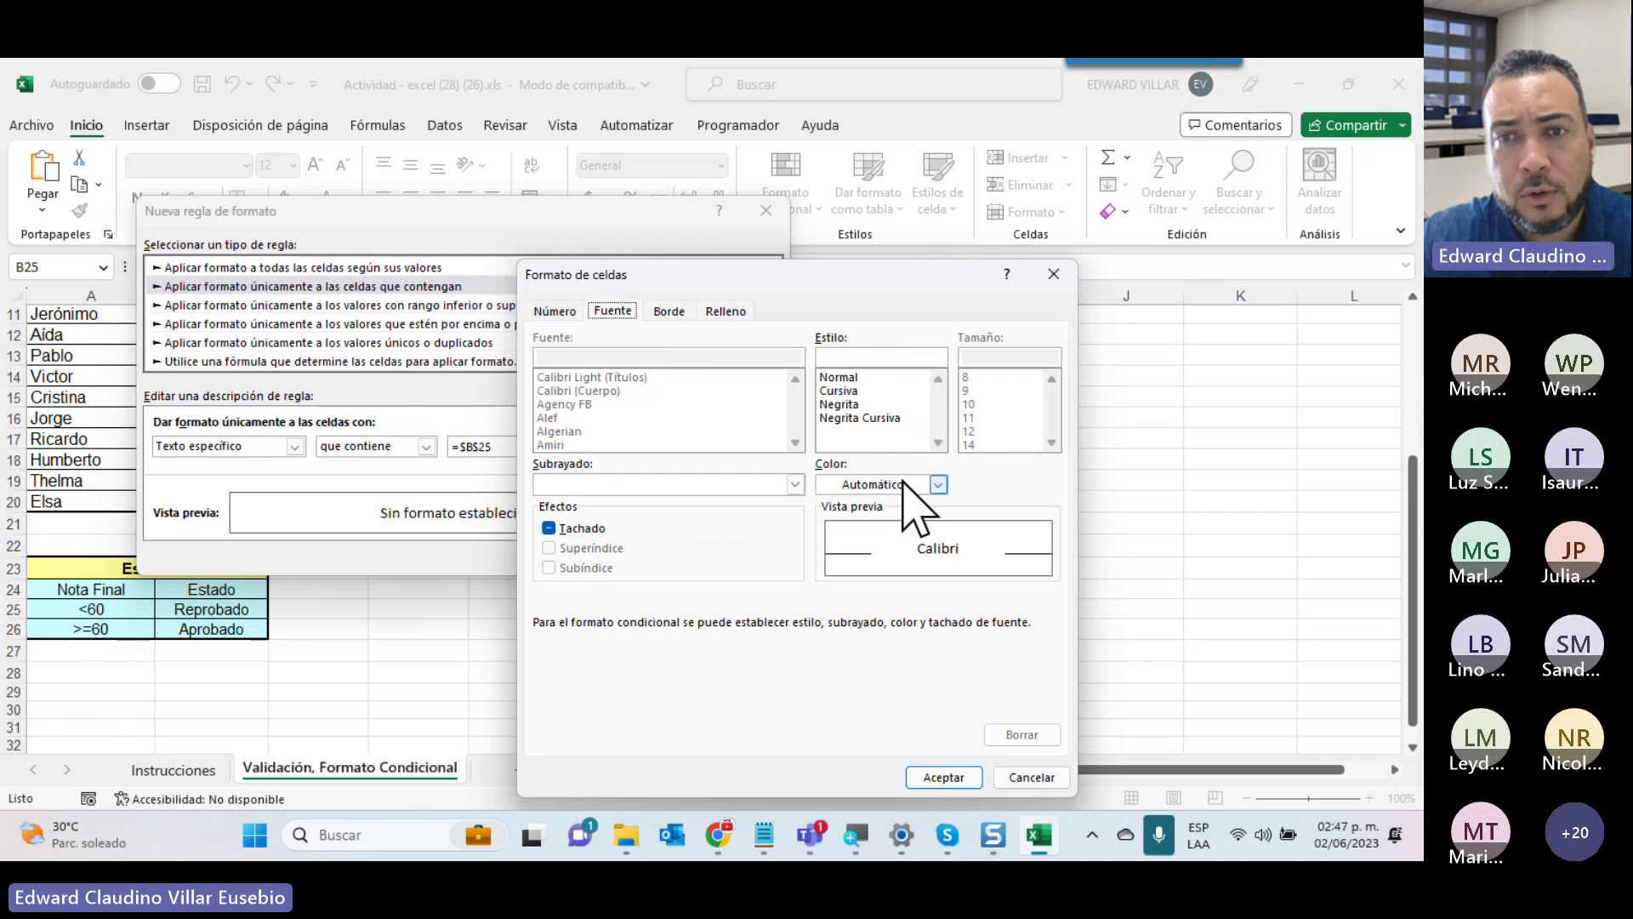
left_click(935, 484)
left_click(843, 710)
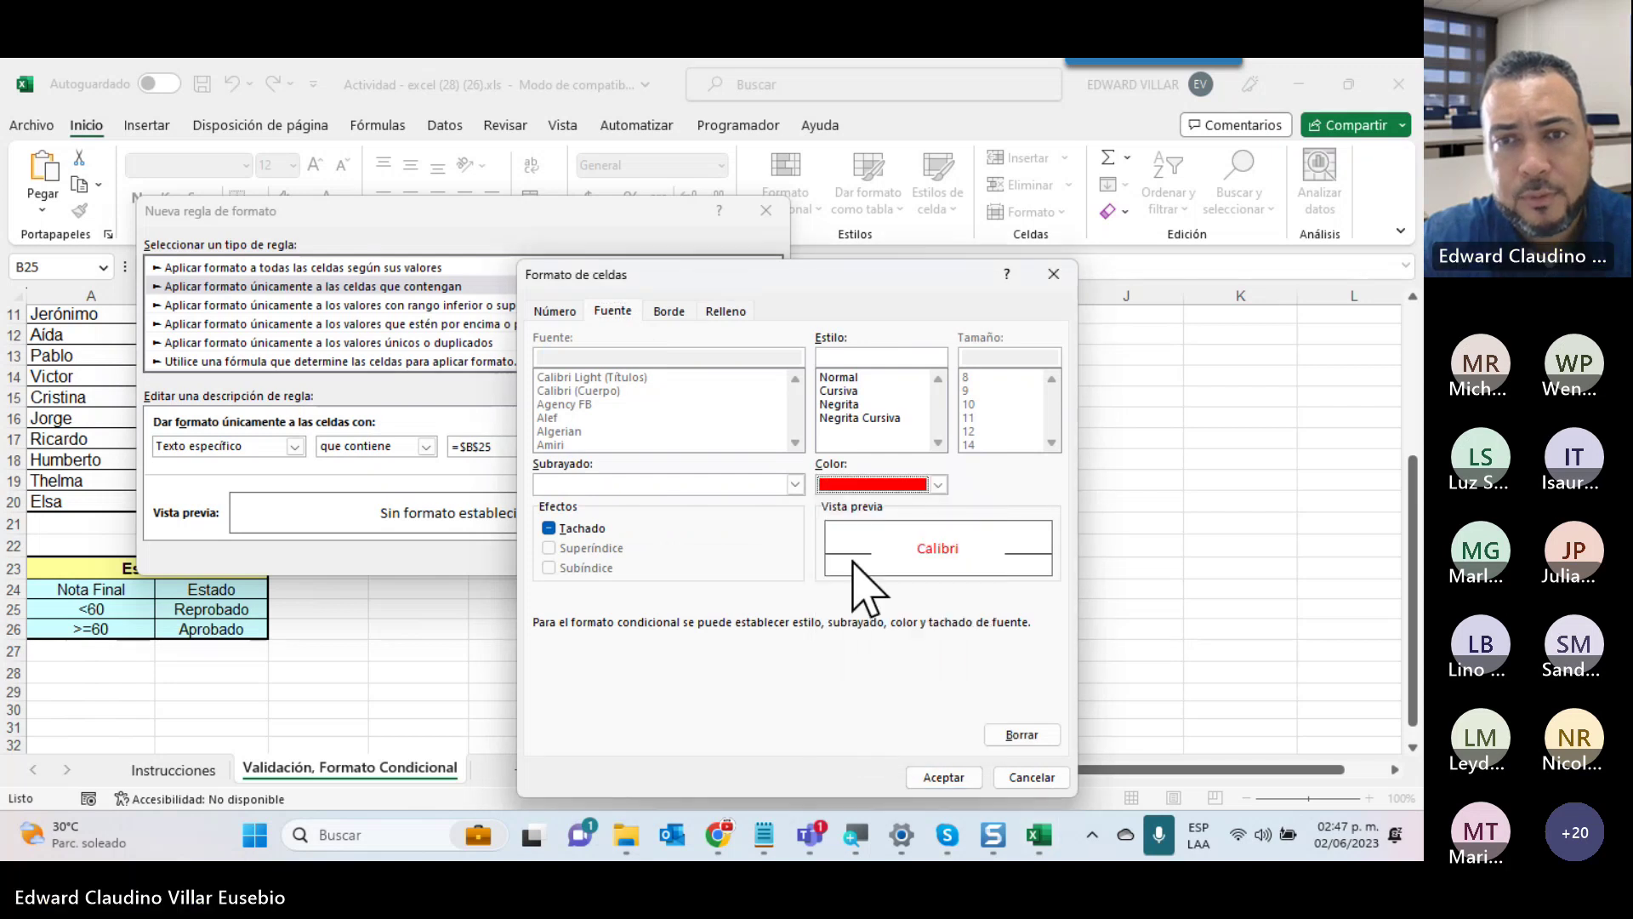
left_click(842, 405)
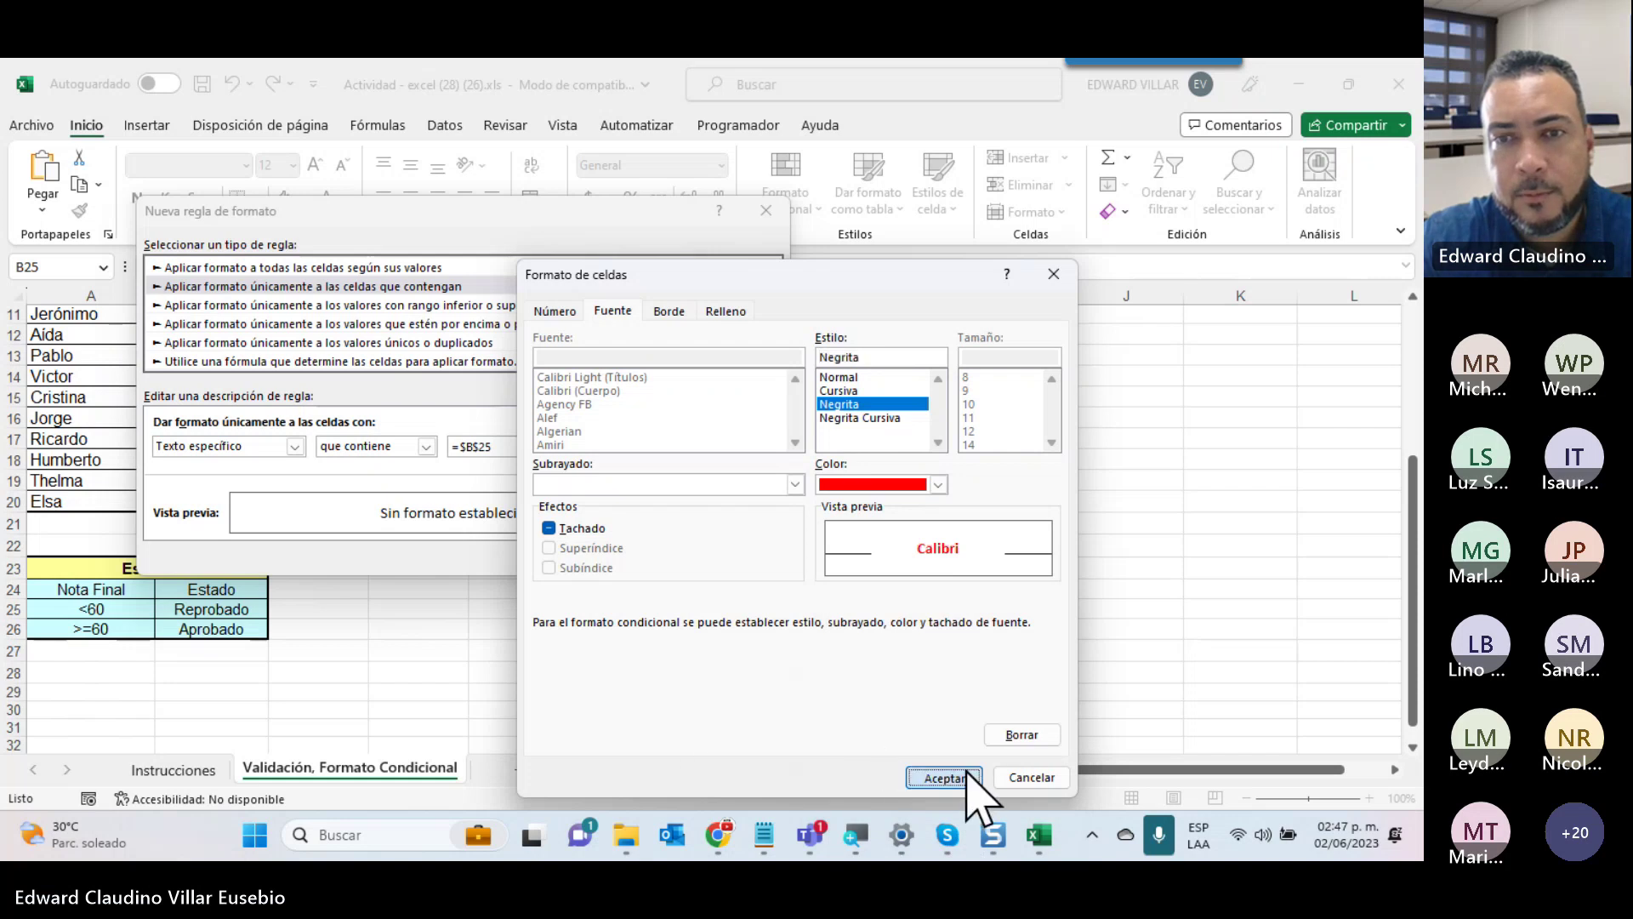
left_click(943, 777)
left_click(668, 555)
scroll(710, 576, "up", 3)
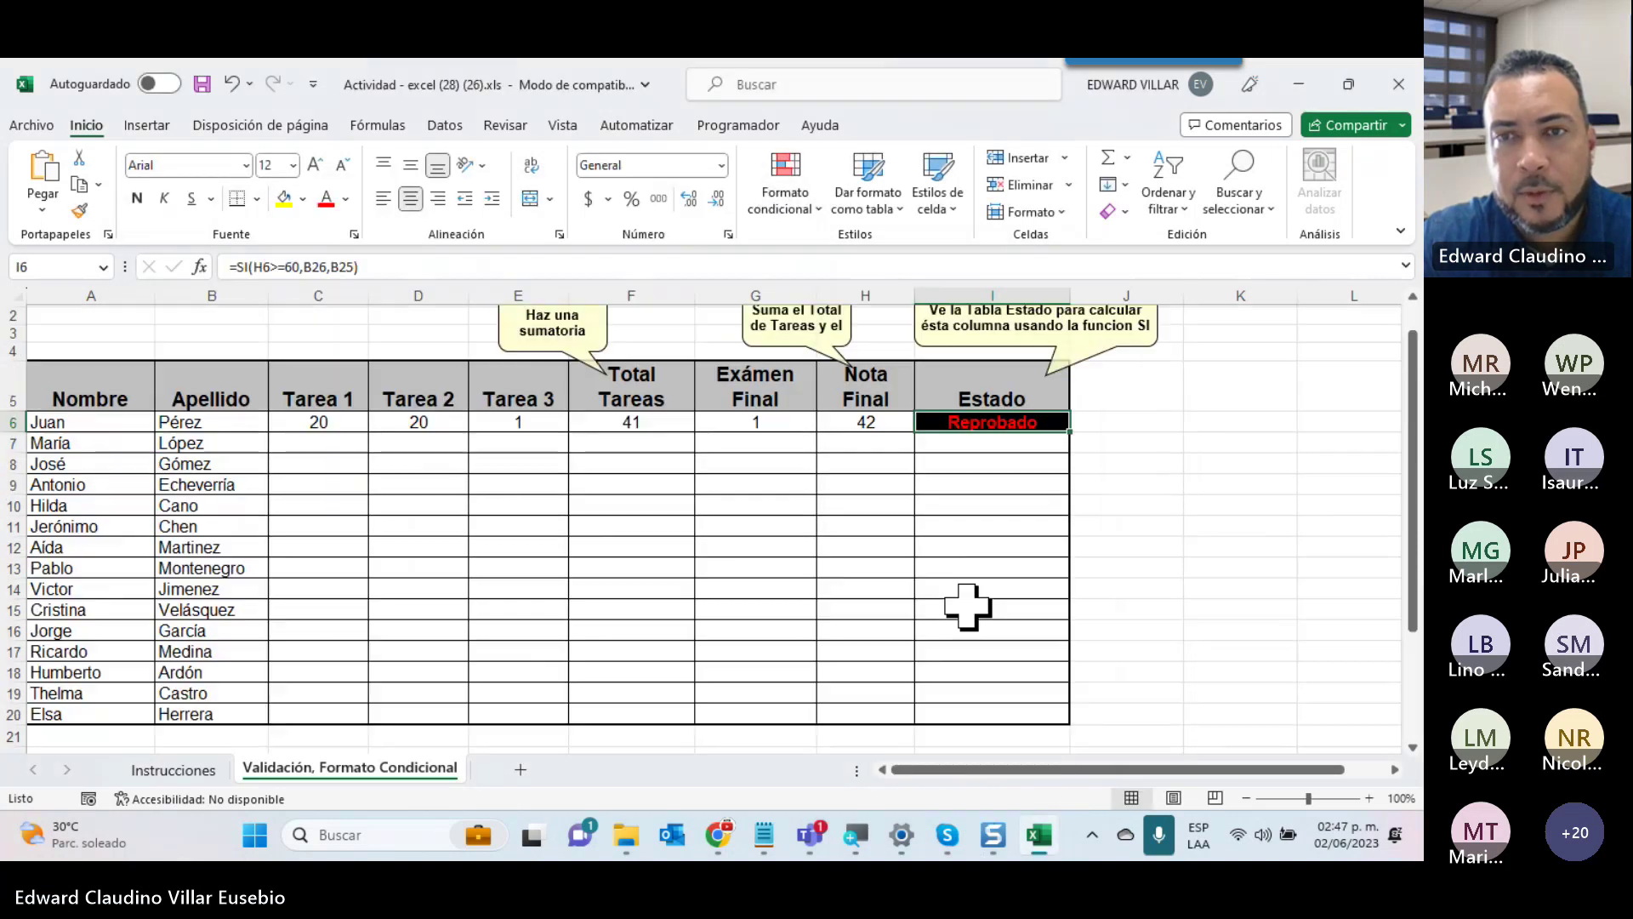
Change Tarea 3 in E6 to 20, then visit the Instrucciones sheet and return
left_click(520, 421)
type("20")
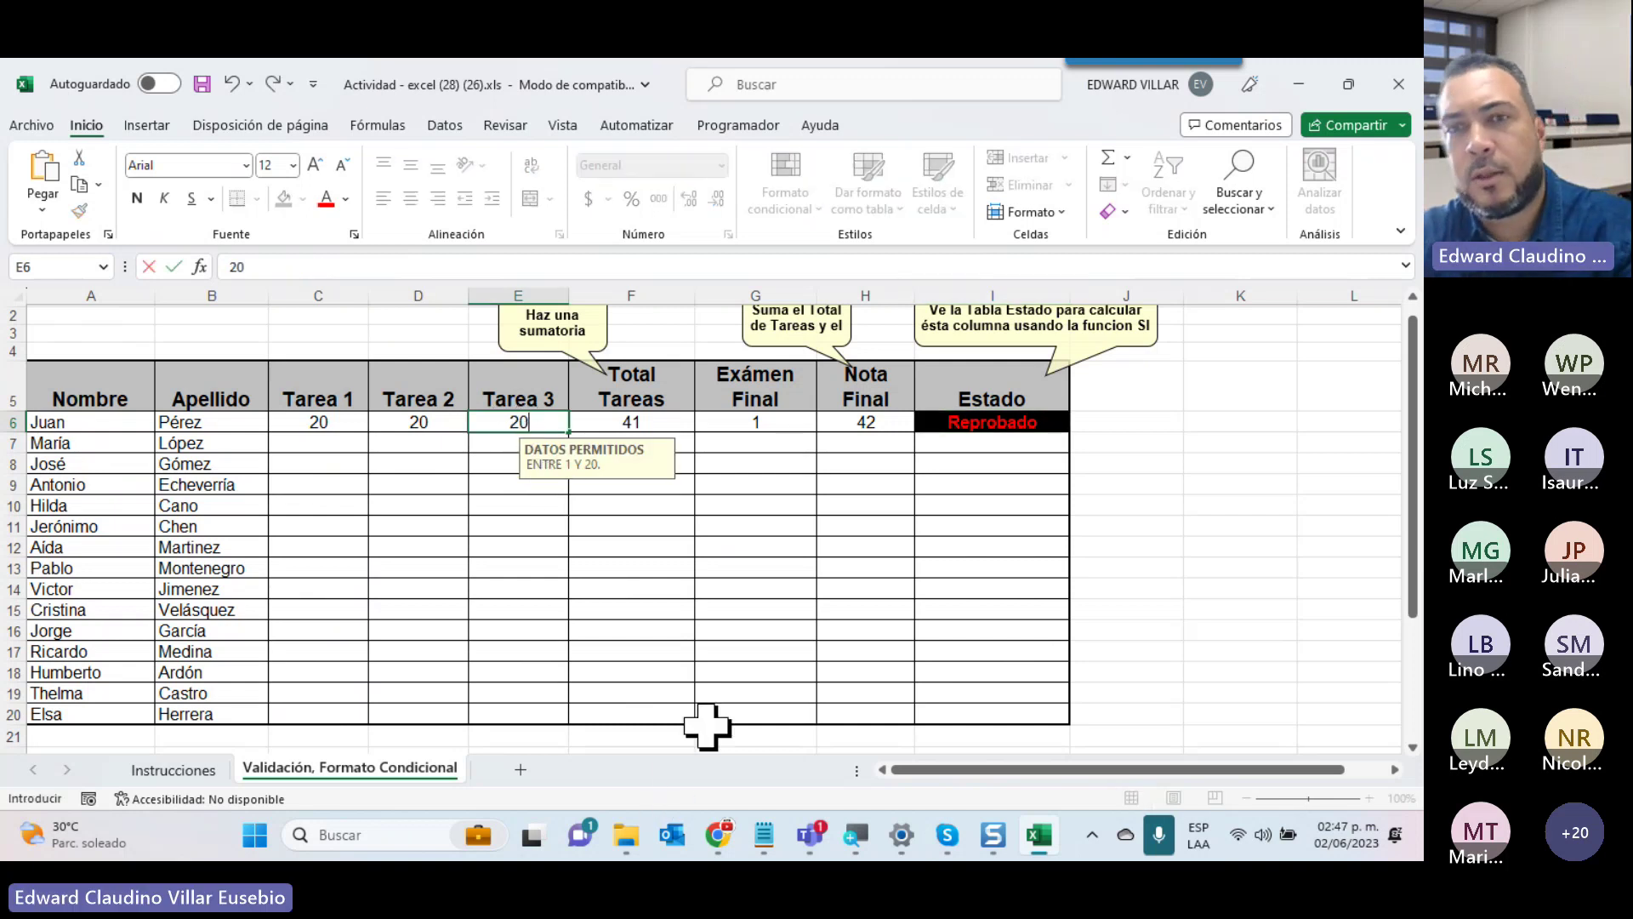
key("Return")
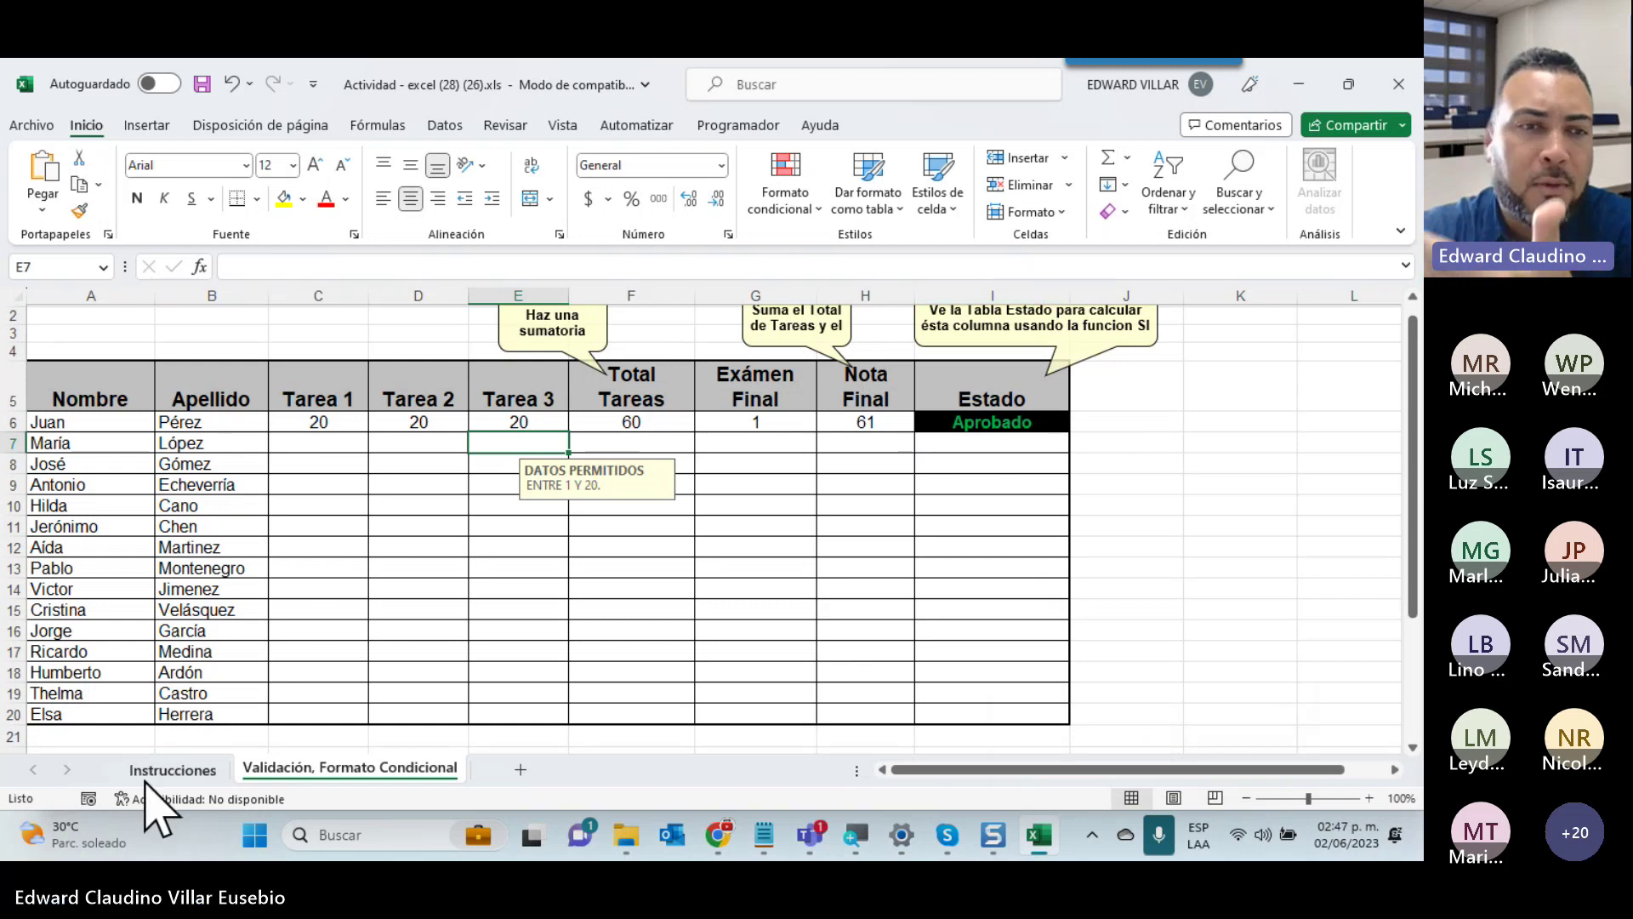
left_click(170, 770)
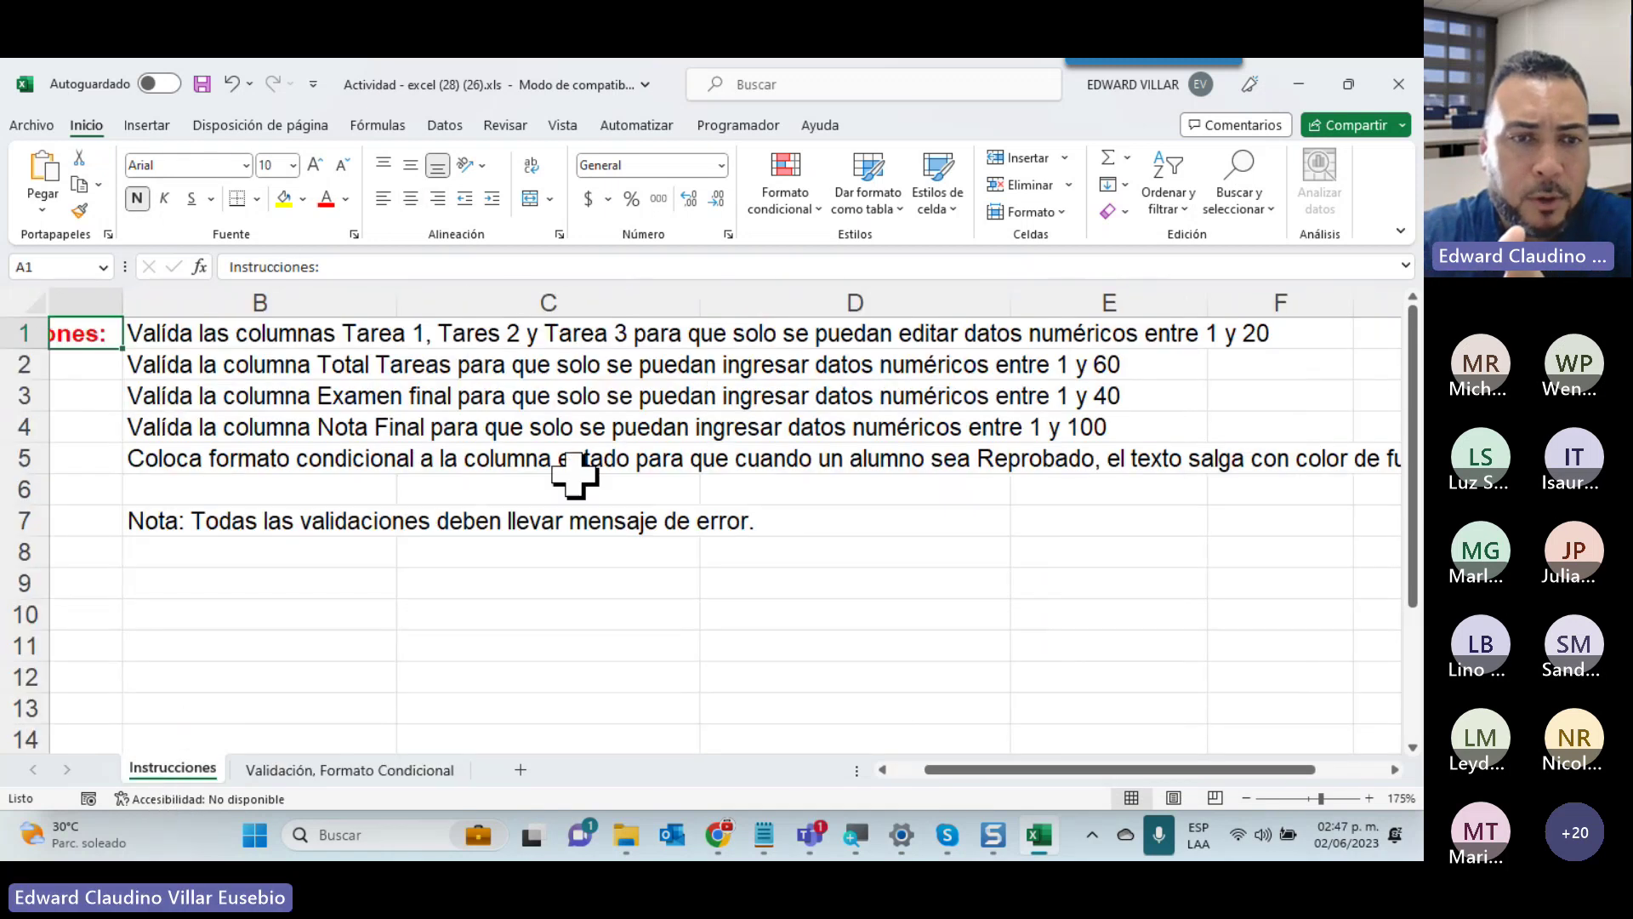
left_click(400, 770)
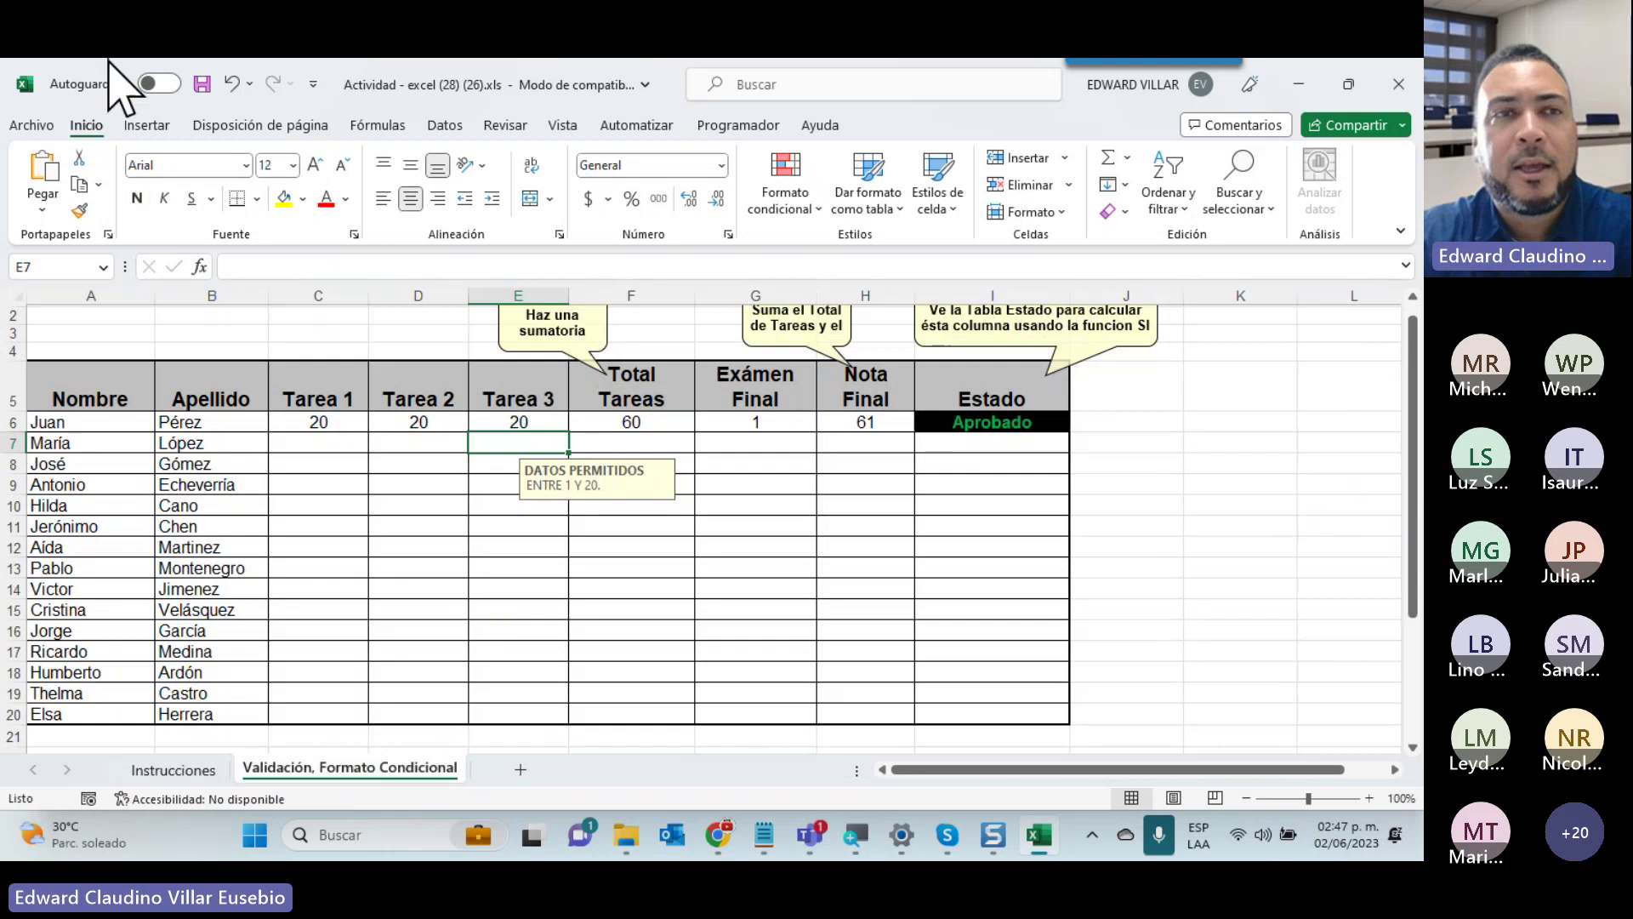
left_click(32, 126)
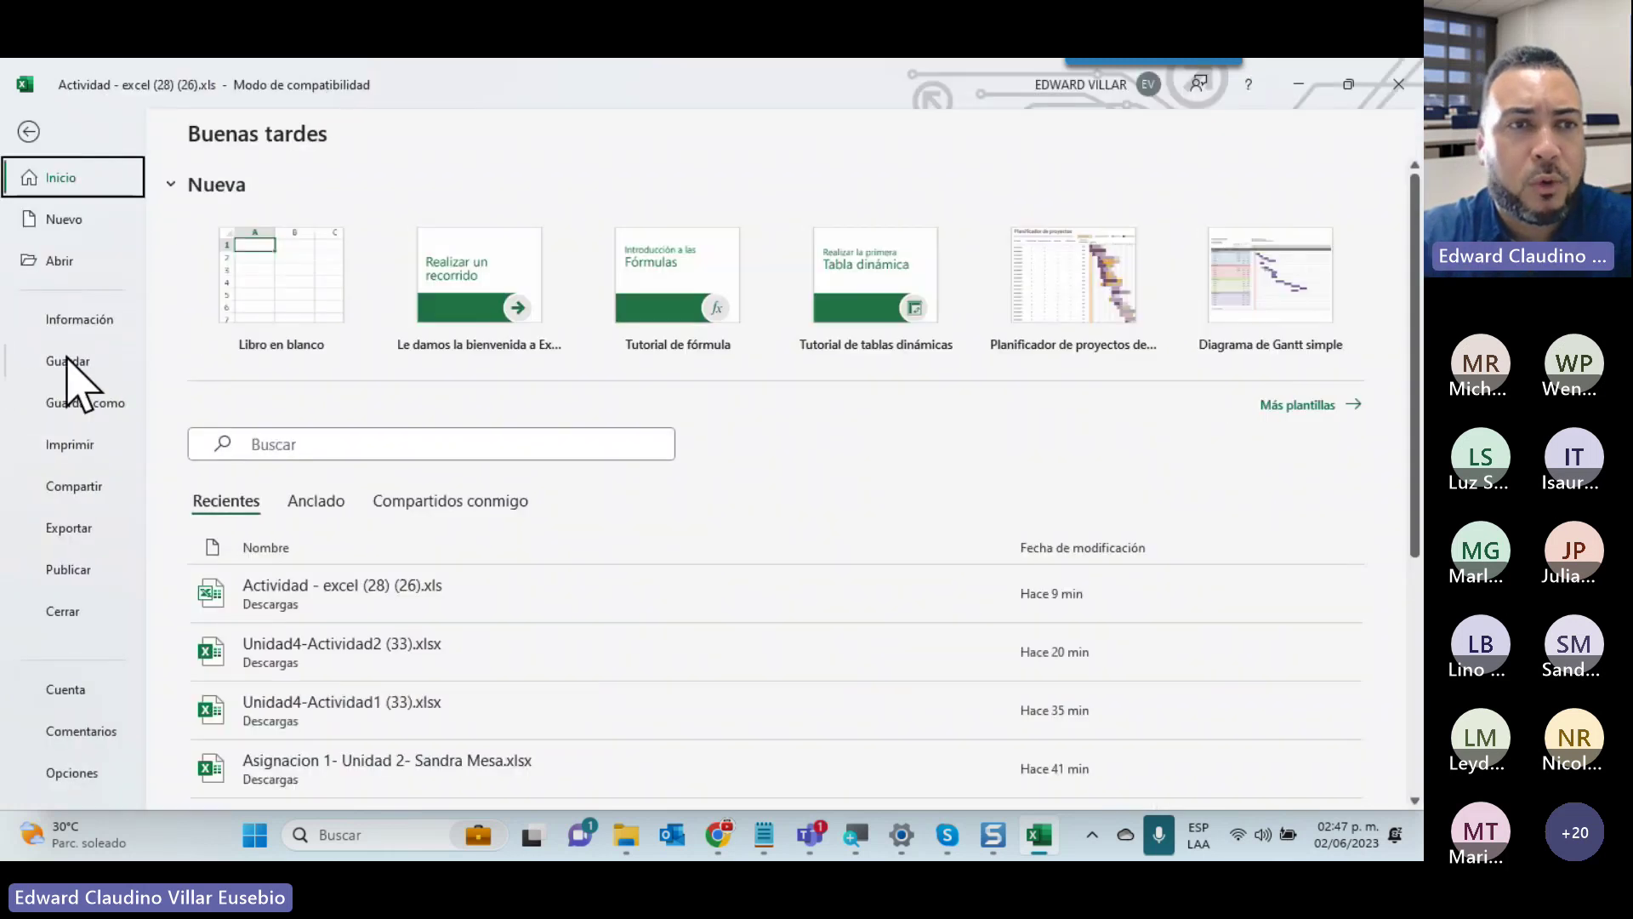
left_click(81, 321)
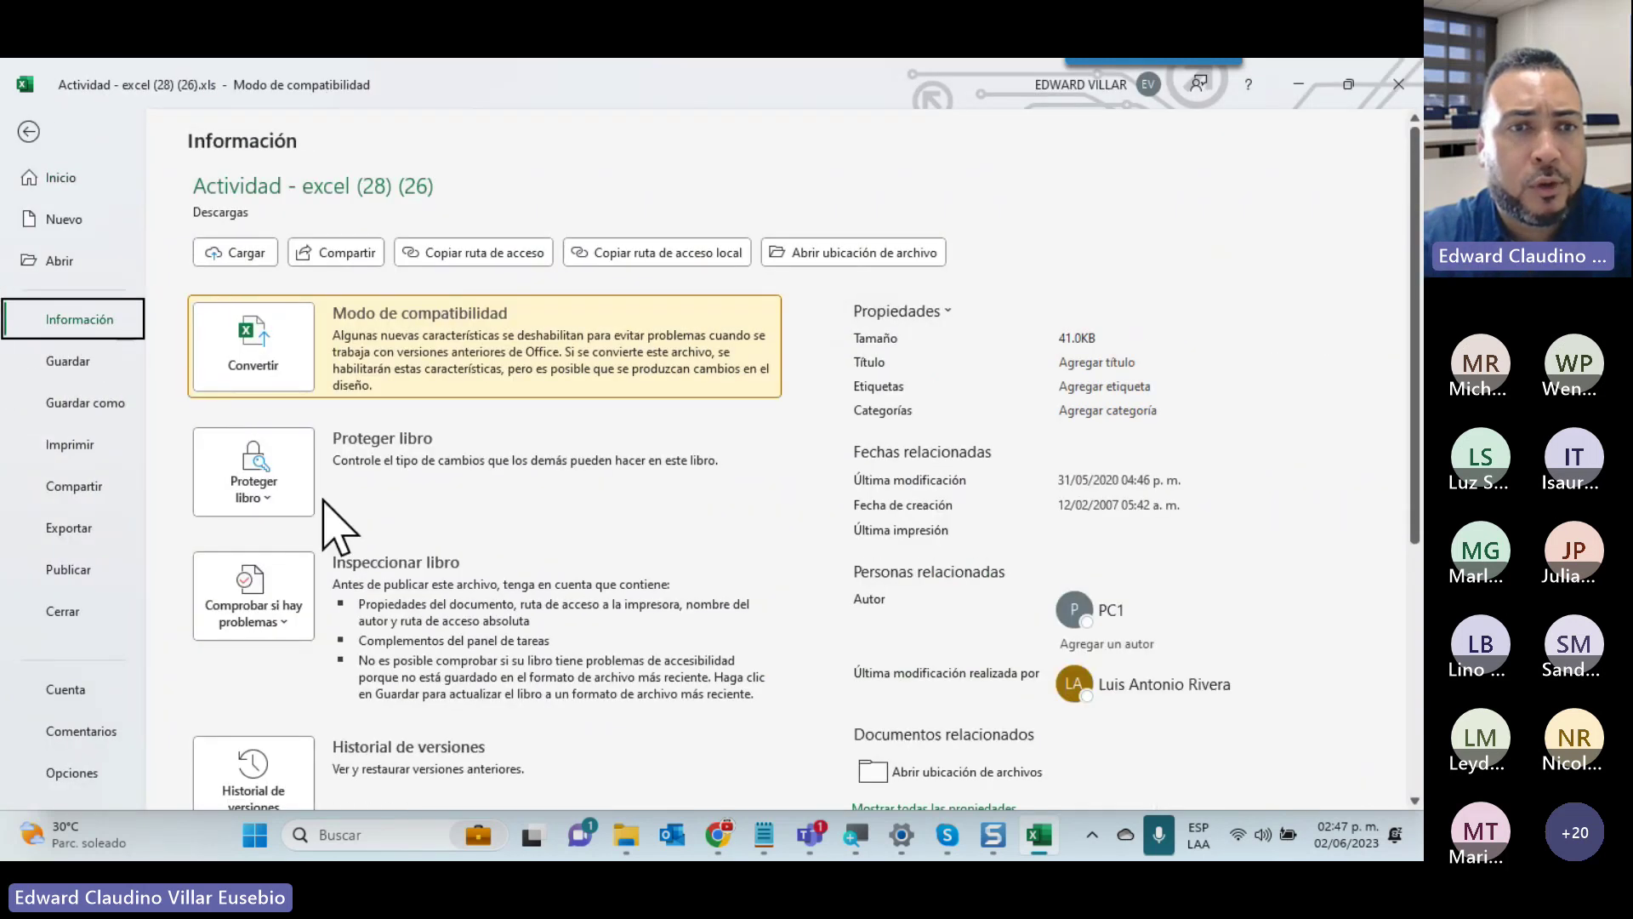
left_click(270, 491)
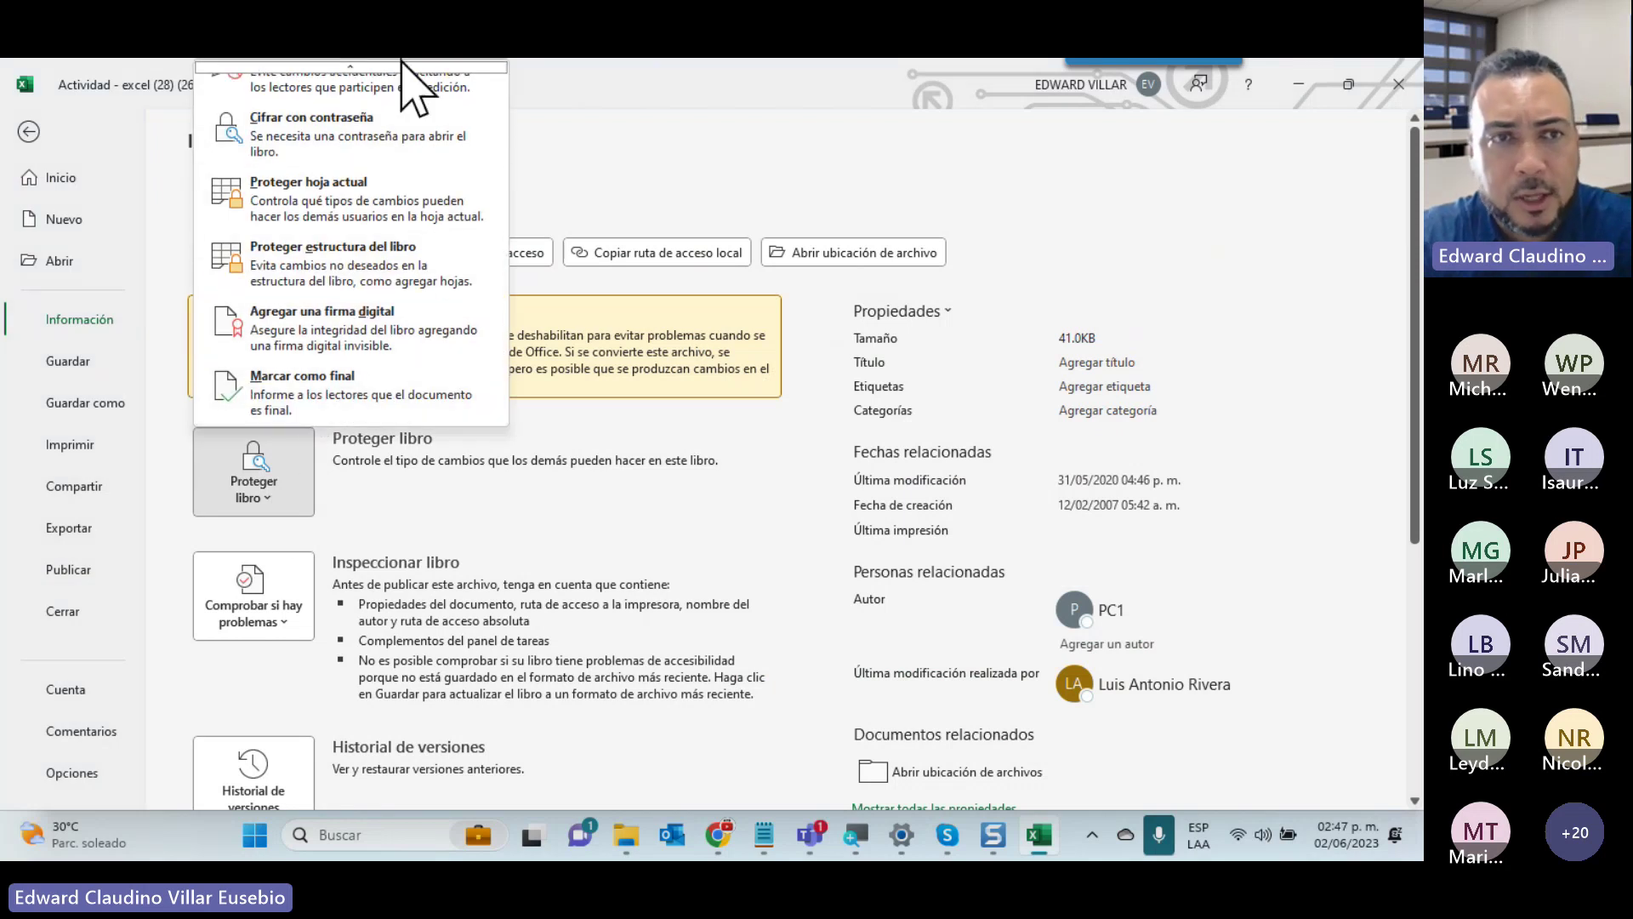
left_click(402, 59)
left_click(283, 481)
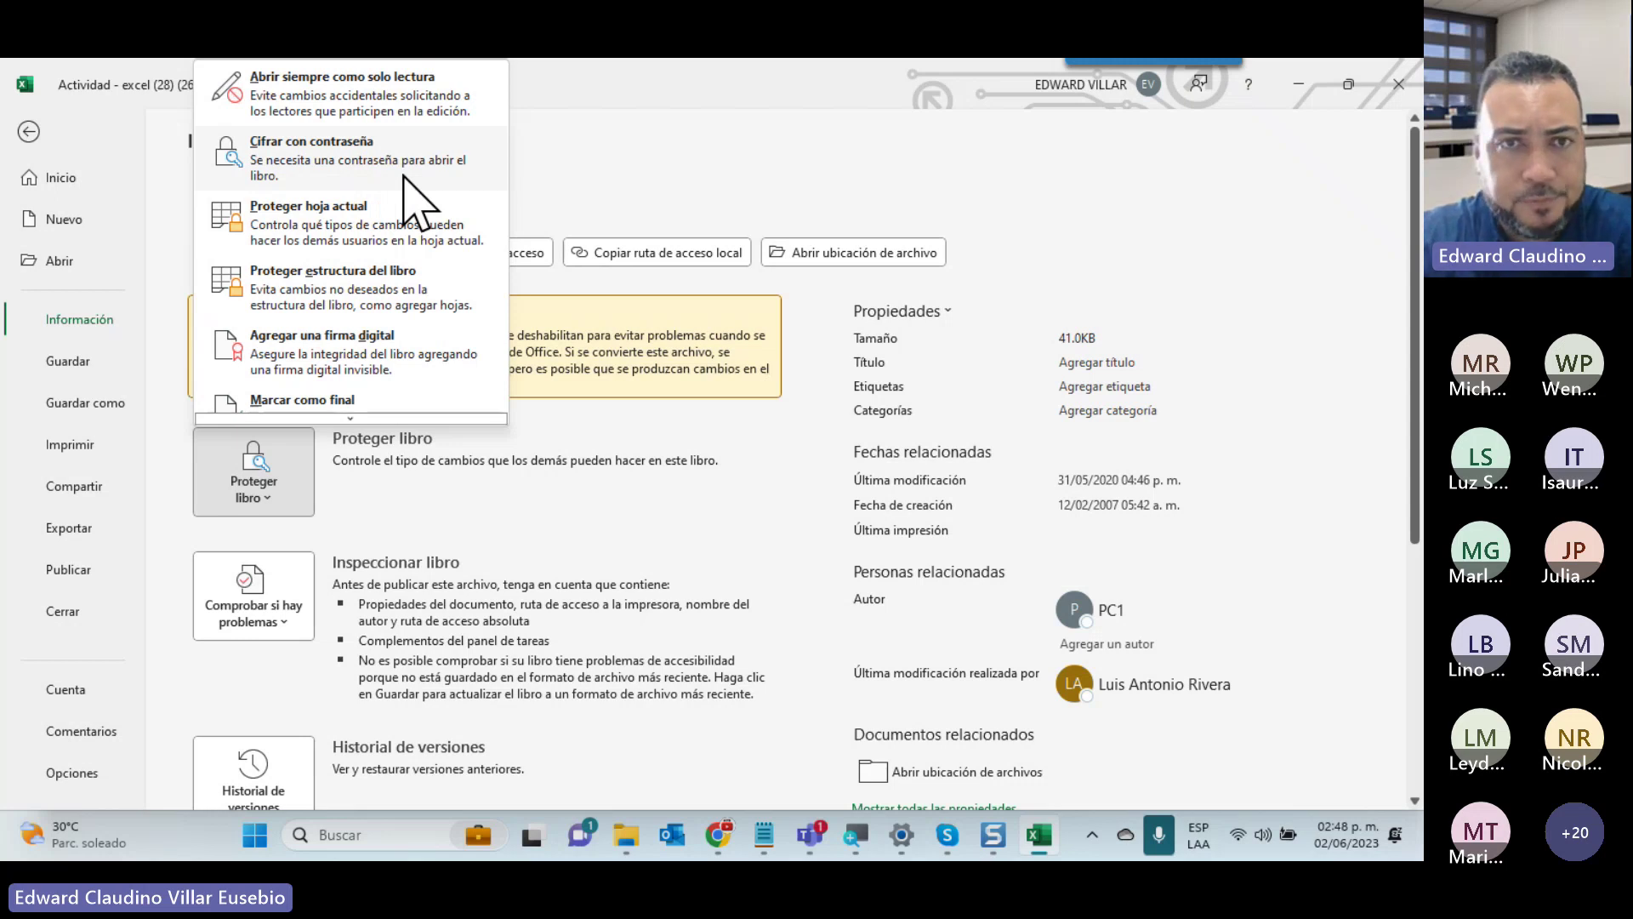
left_click(686, 175)
left_click(28, 131)
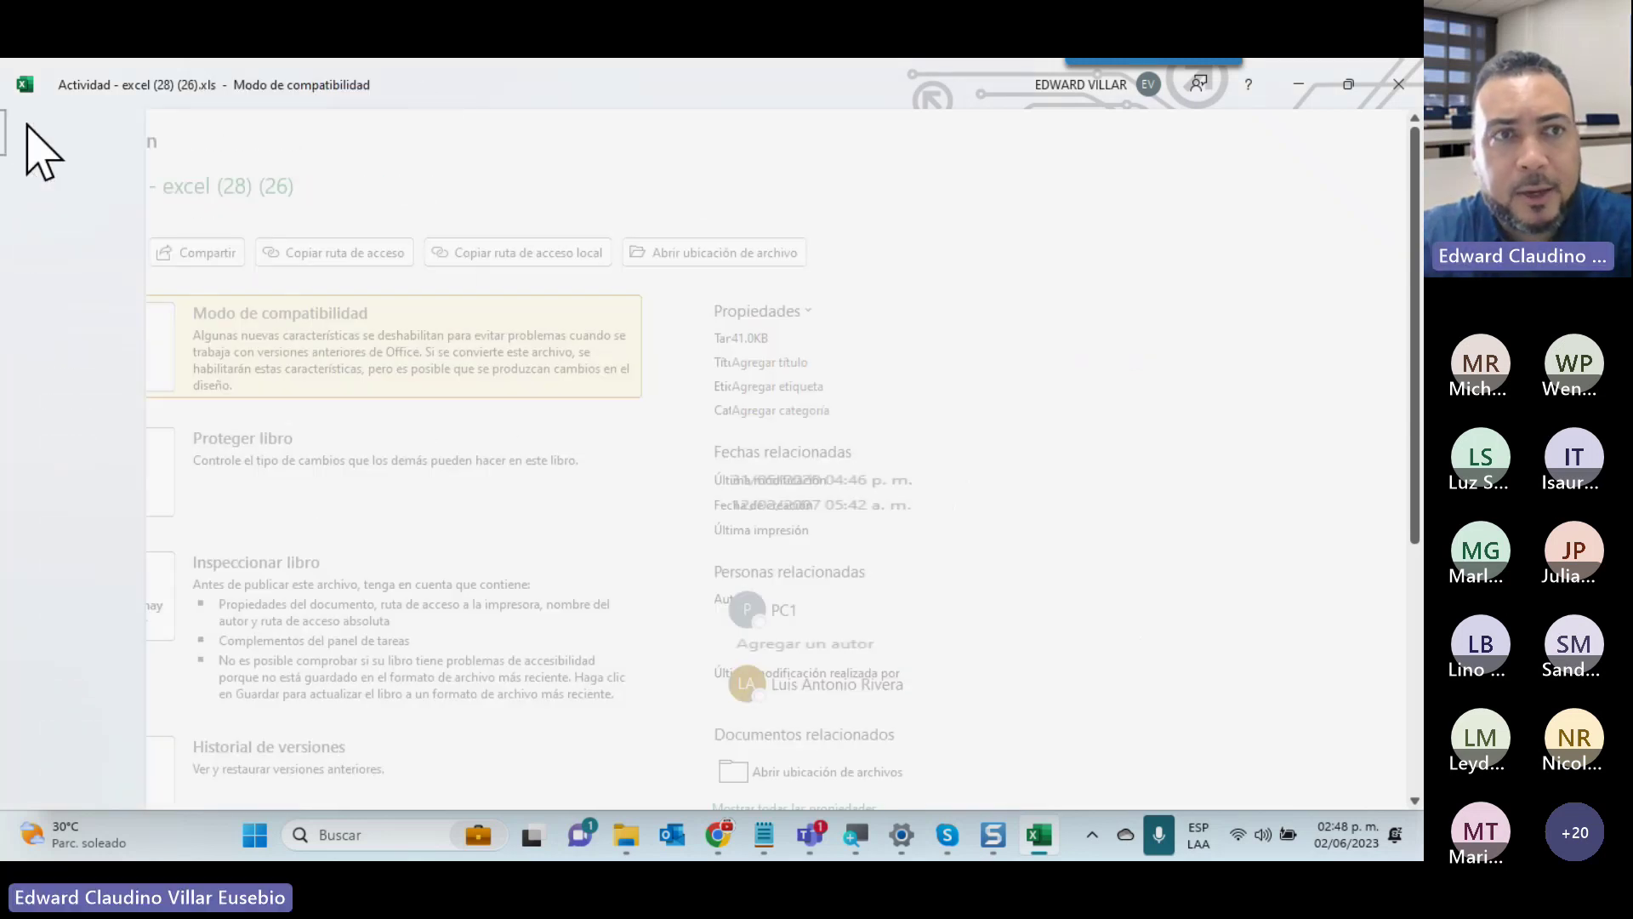
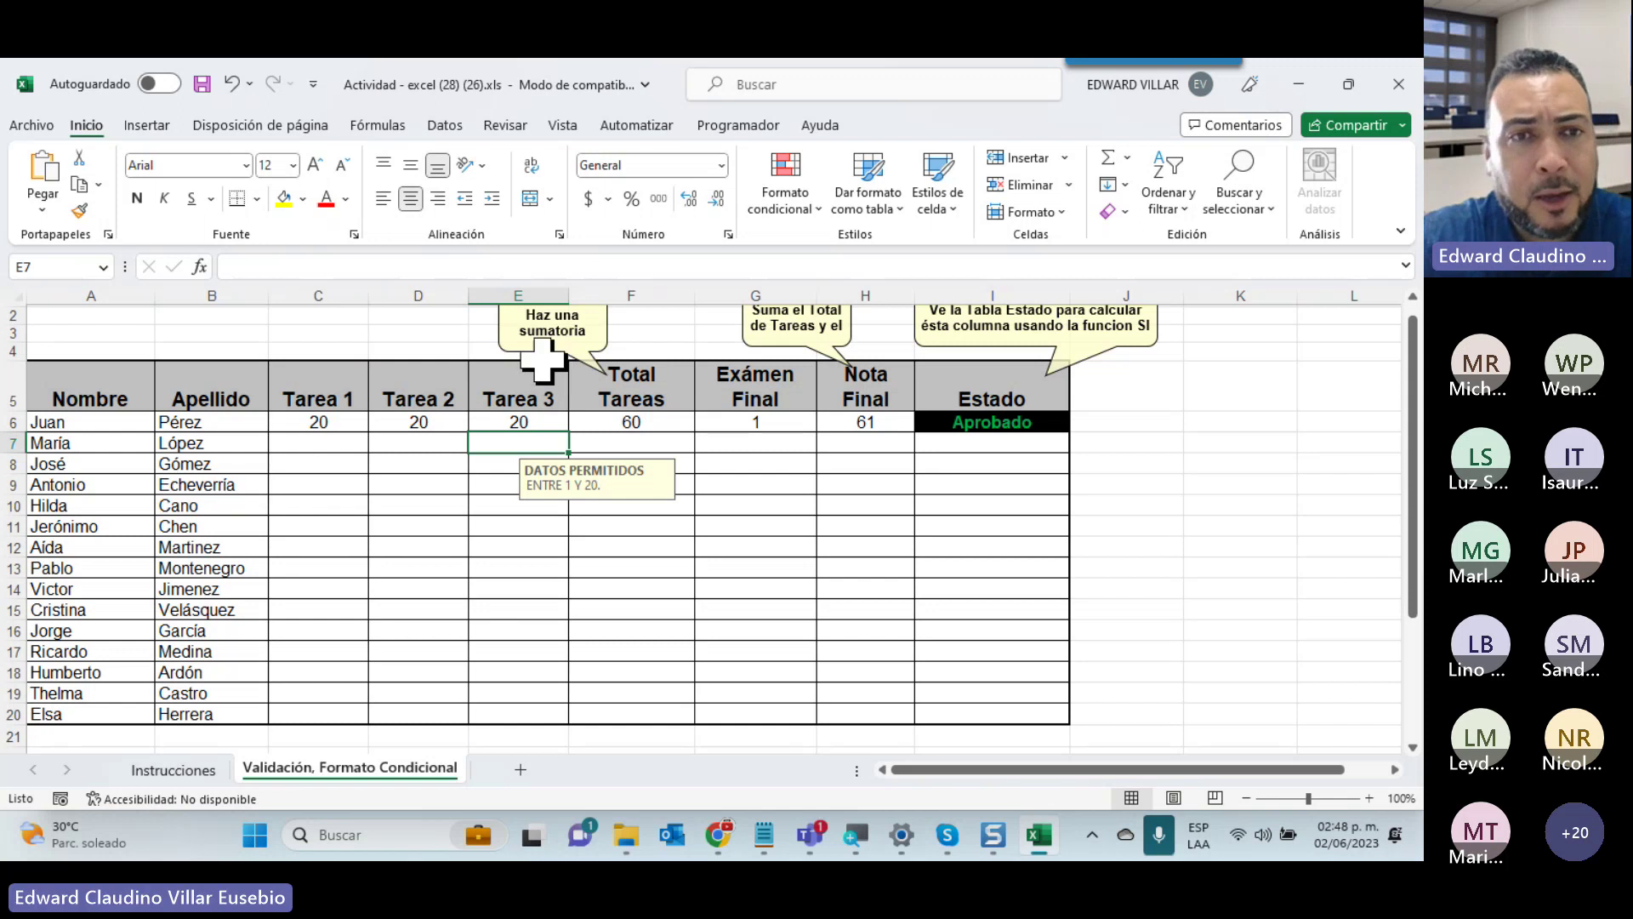
Select the Tarea 1–3 grades C6:E20 together with the Examen Final grades G6:G20
left_click_drag(319, 425, 514, 715)
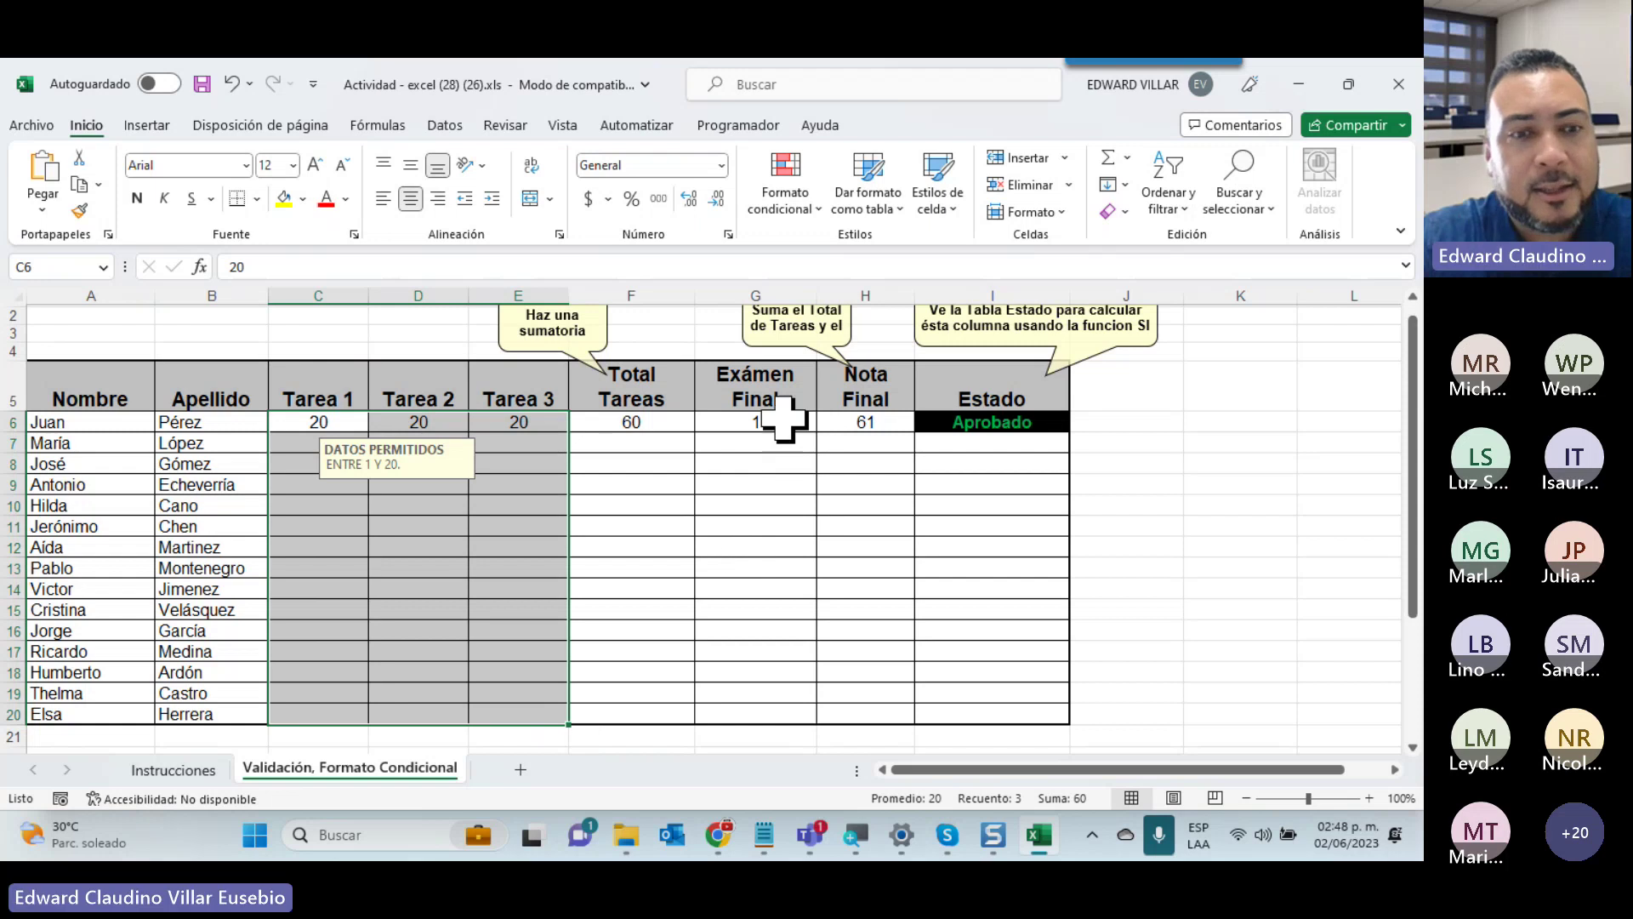
left_click_drag(783, 421, 770, 668)
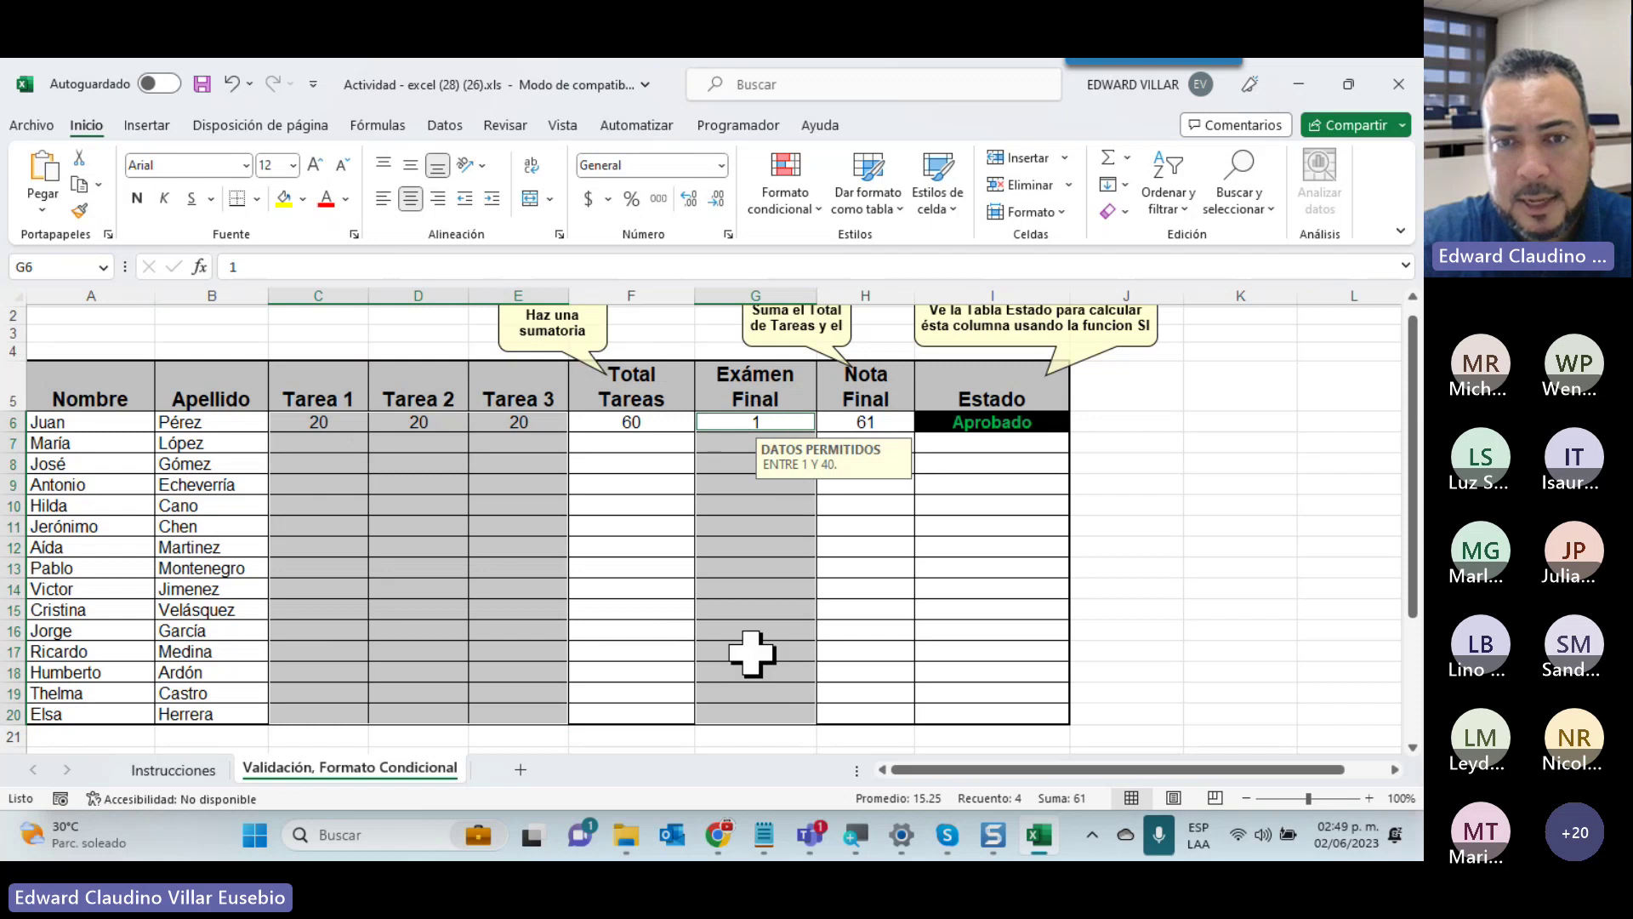
Clear the Bloqueada option in Formato de celdas for the selected task and exam grade cells
right_click(374, 563)
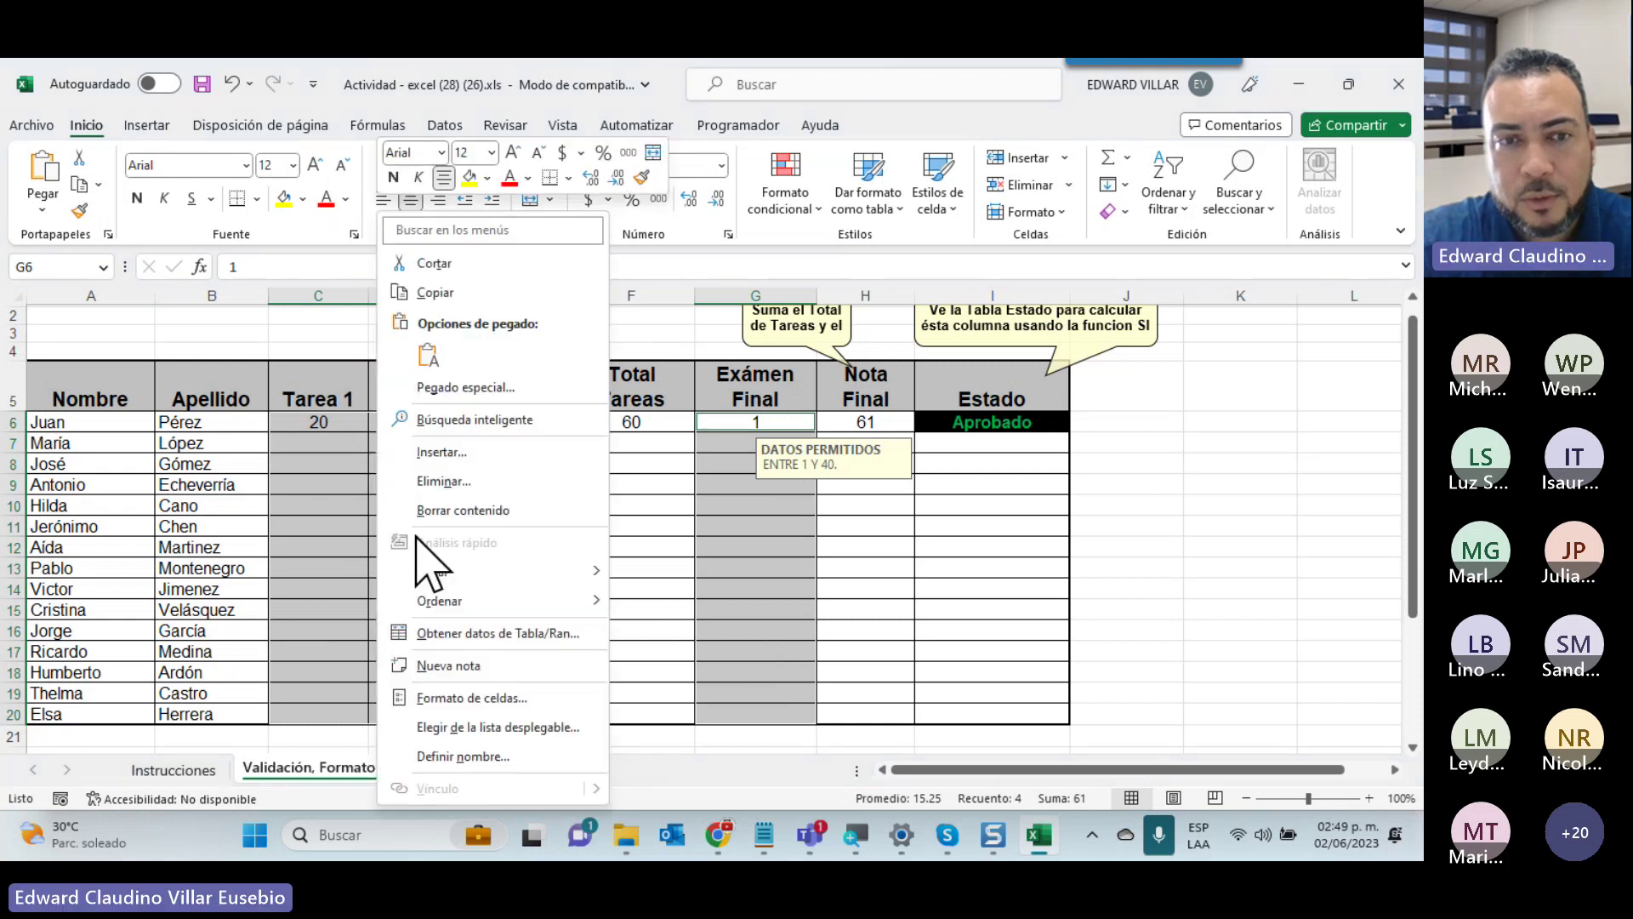
left_click(464, 699)
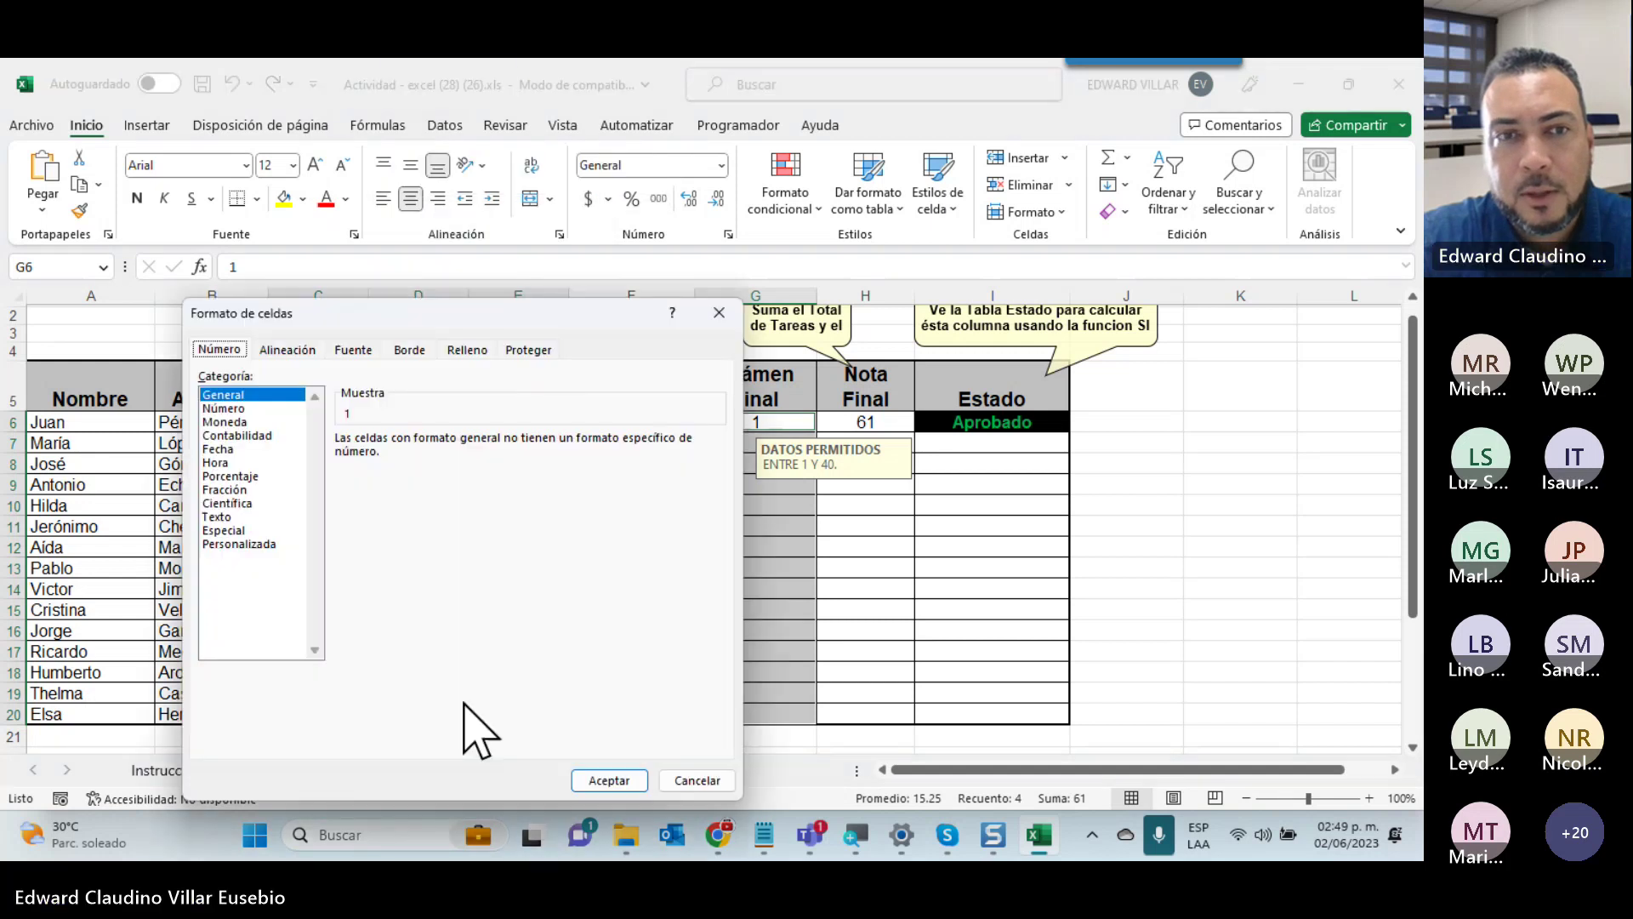
left_click(537, 350)
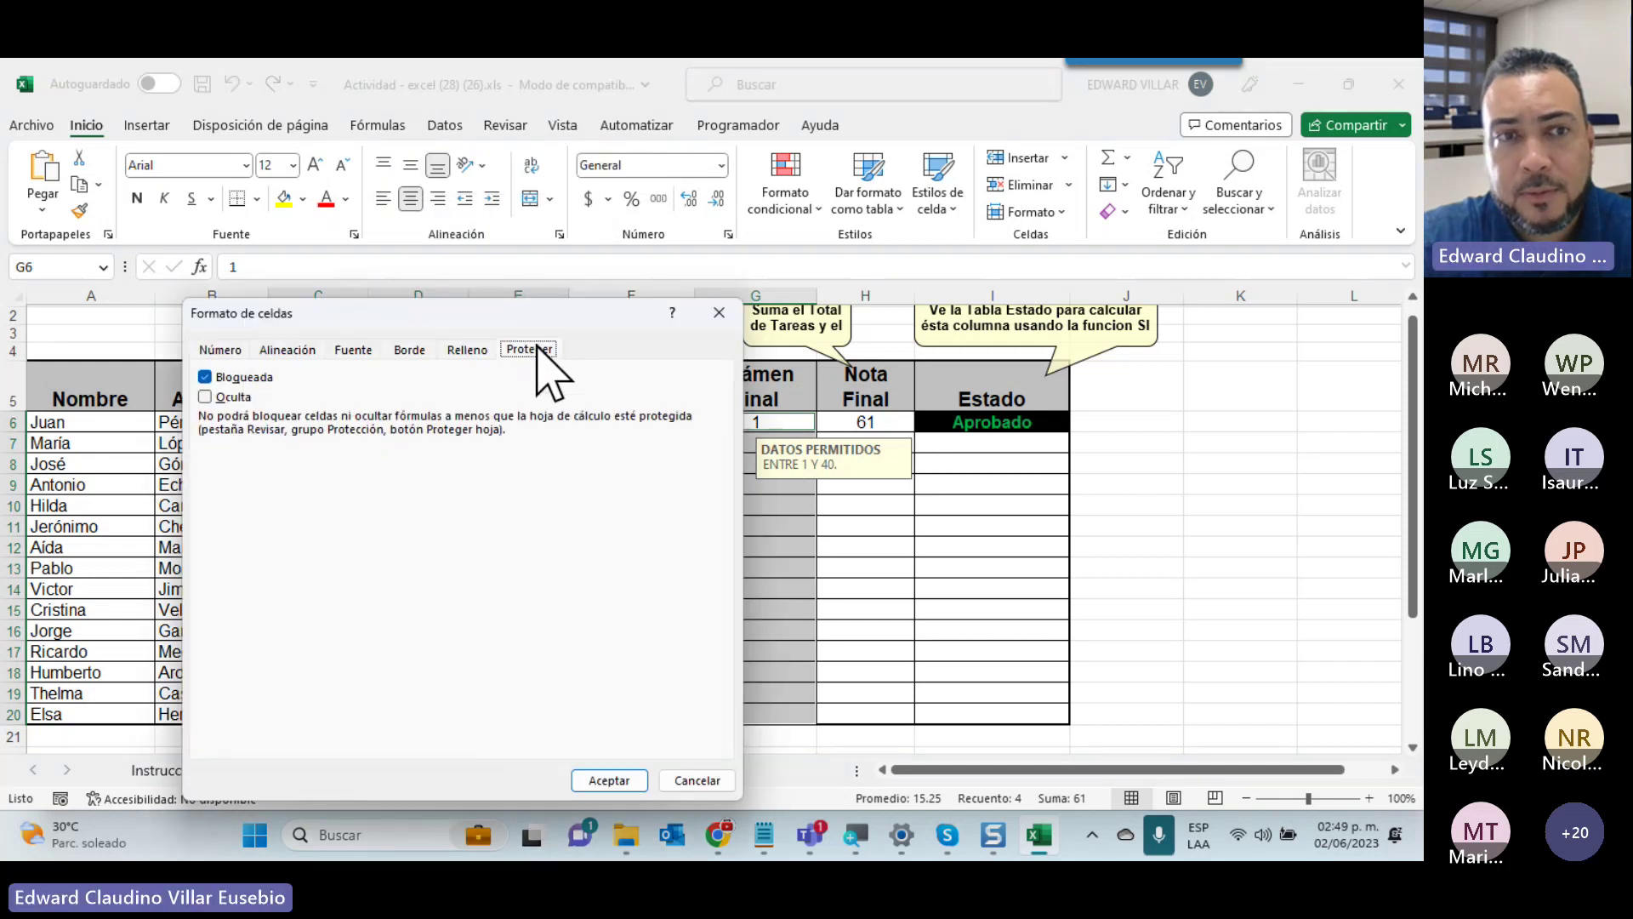
left_click(206, 383)
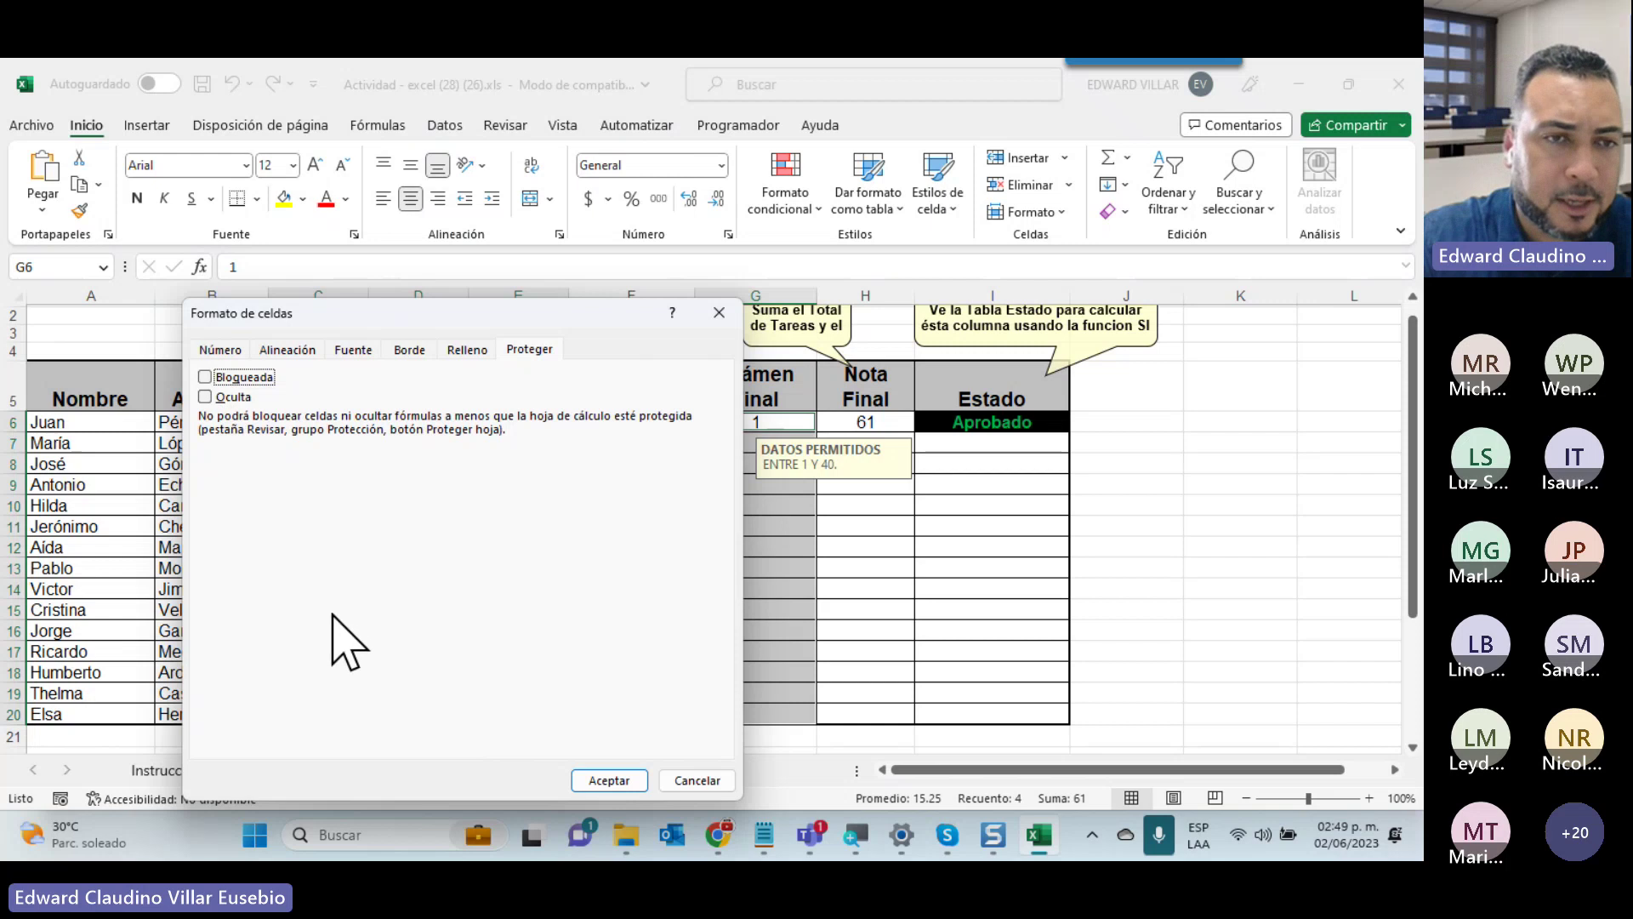
left_click(609, 780)
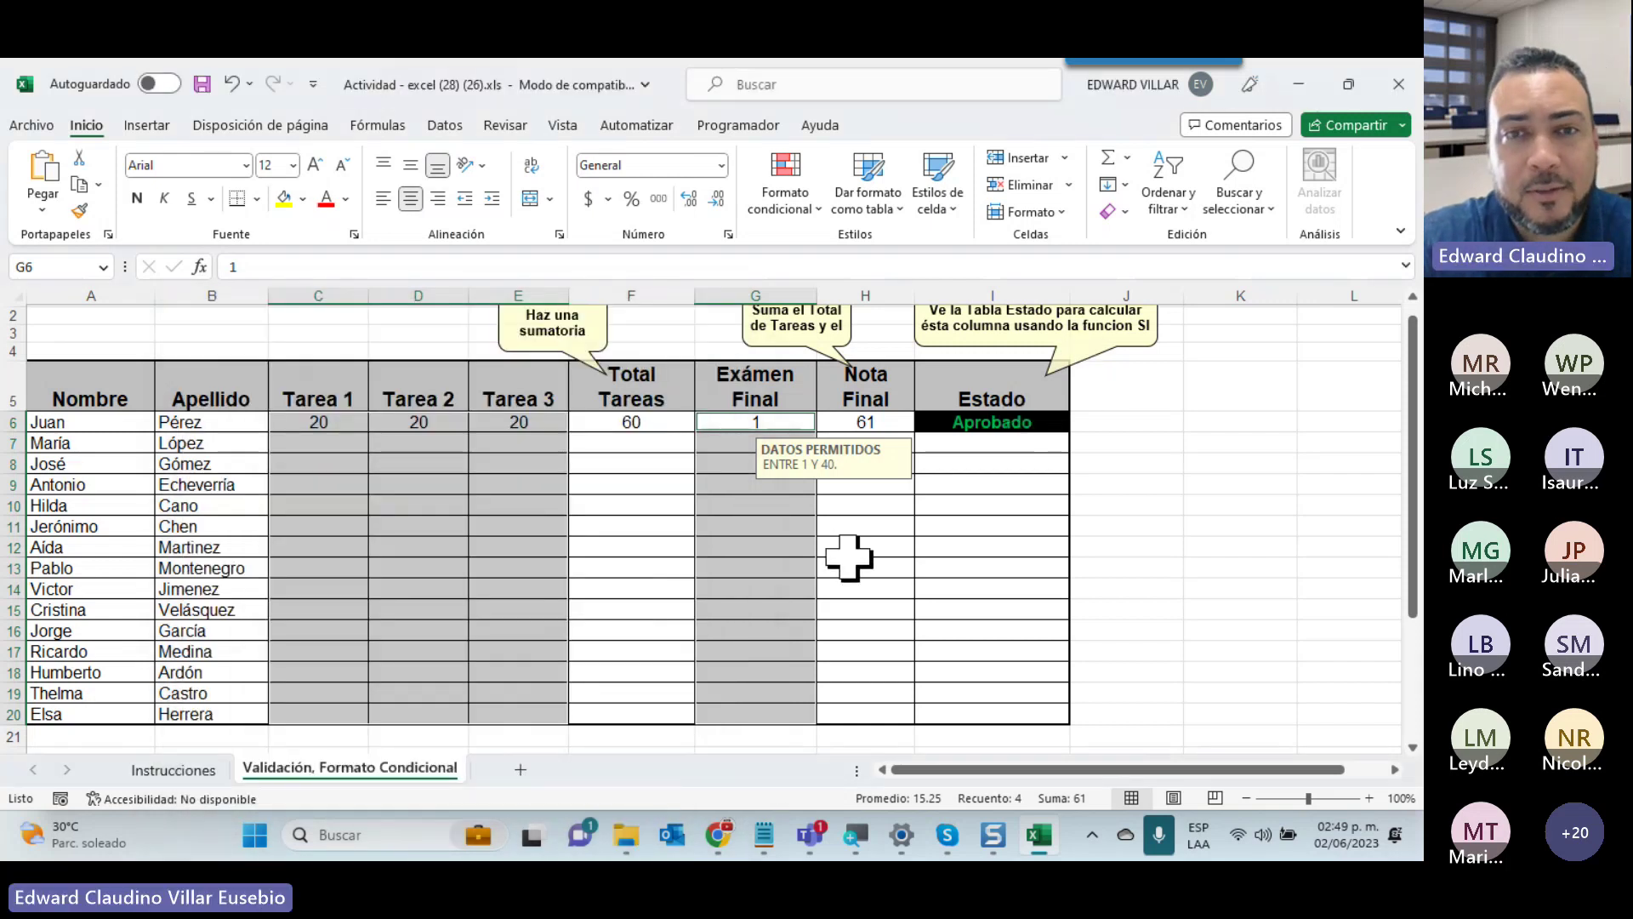
right_click(727, 422)
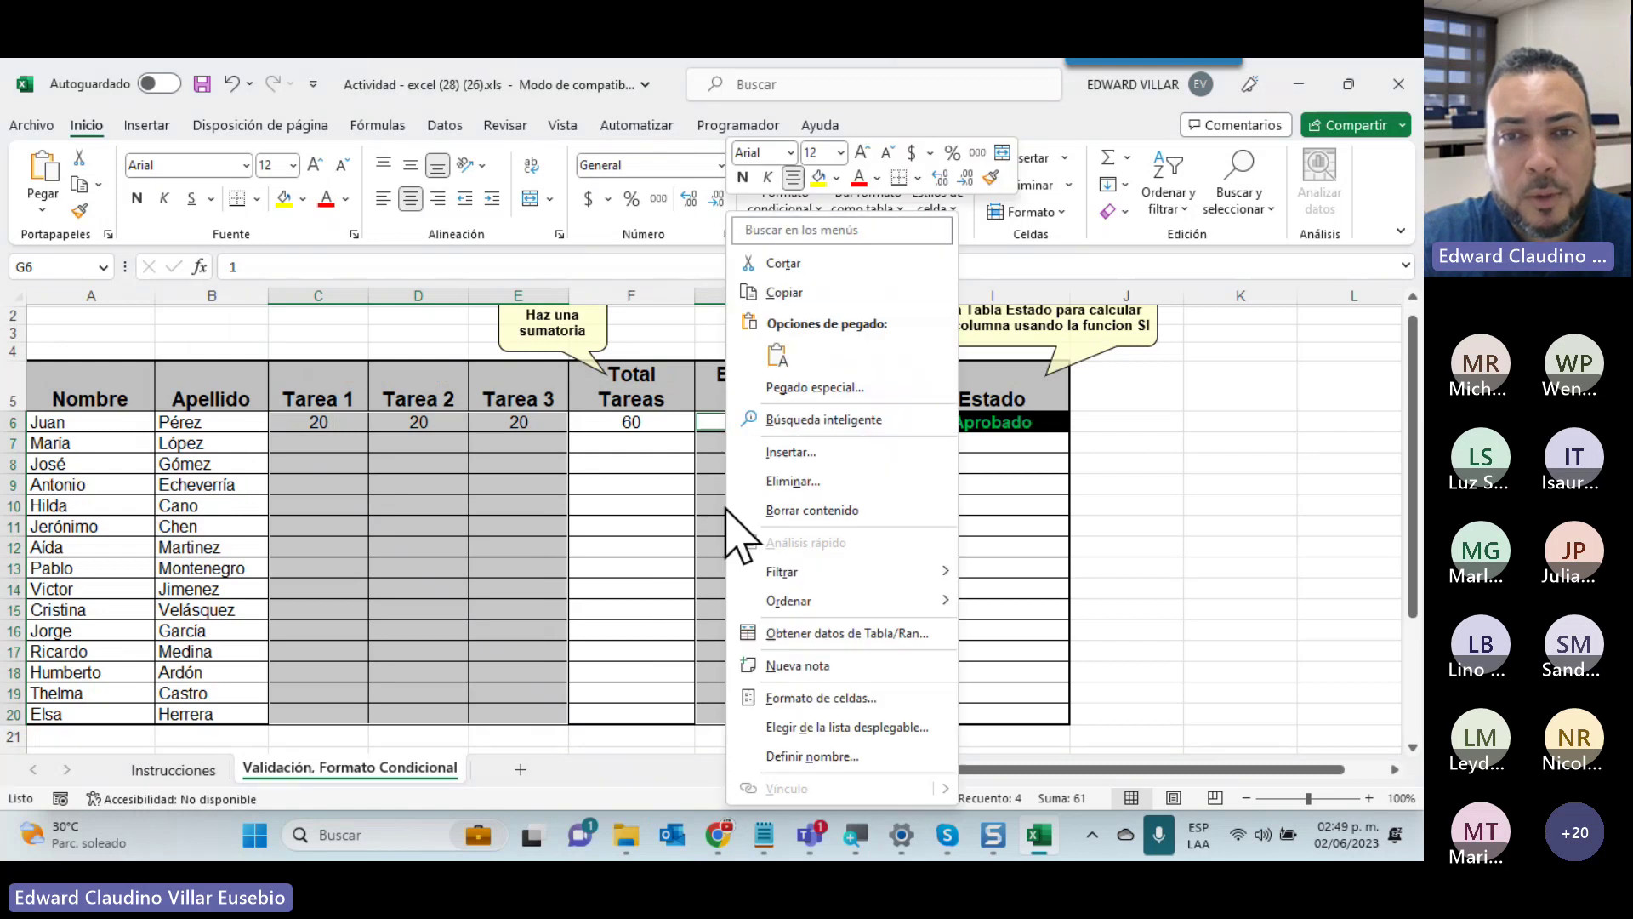
left_click(781, 700)
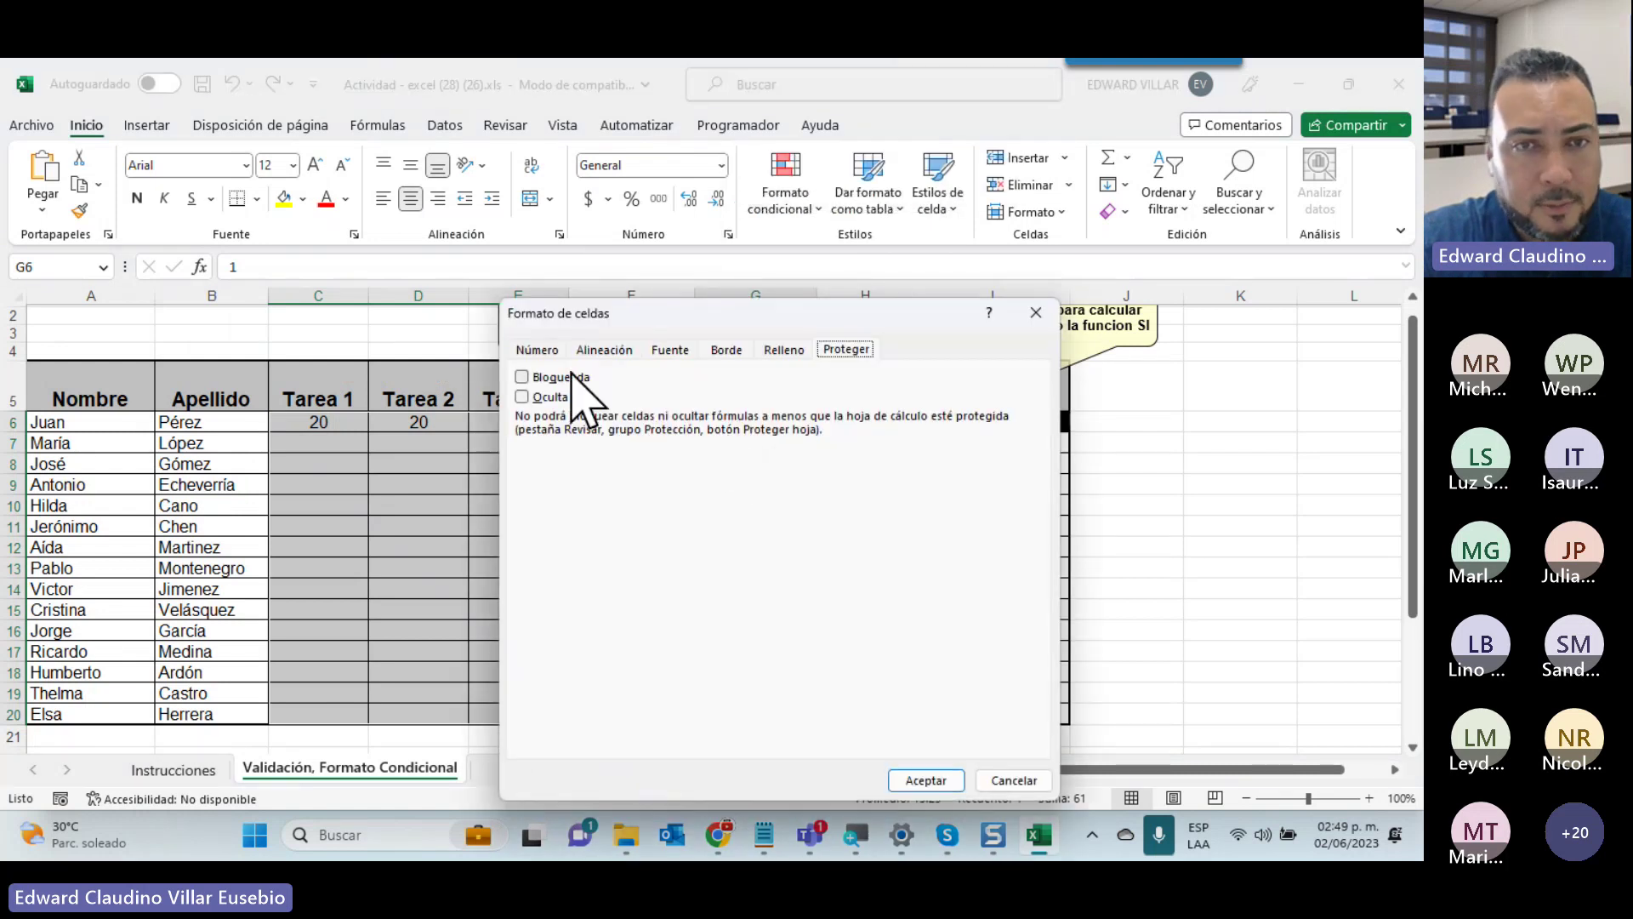
left_click(932, 781)
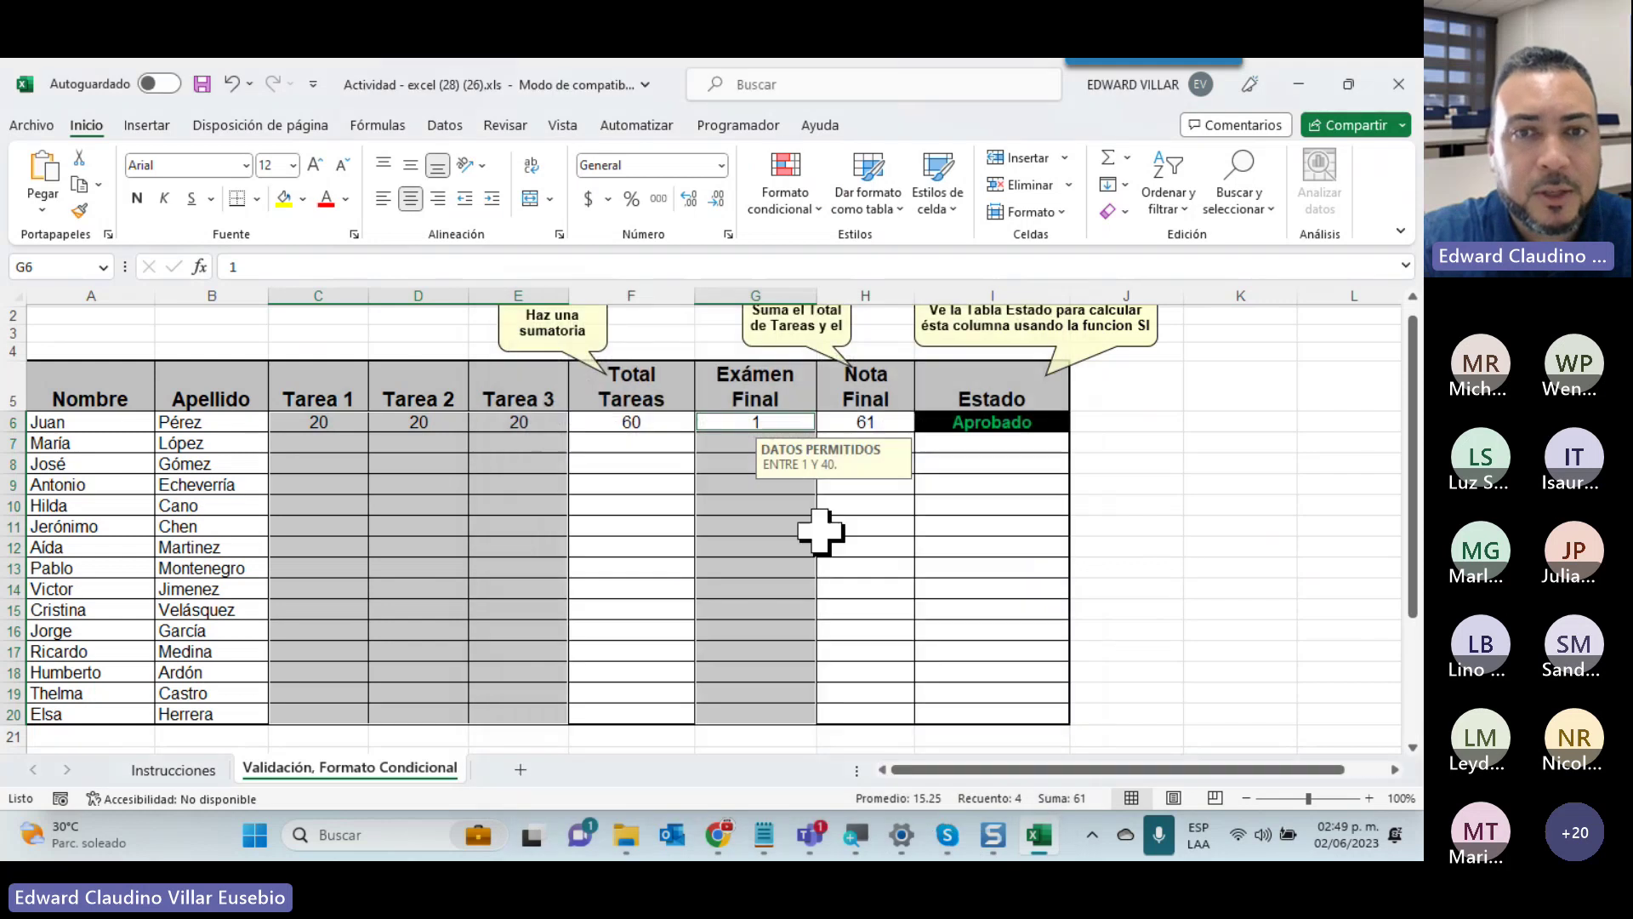
left_click(642, 502)
right_click(642, 501)
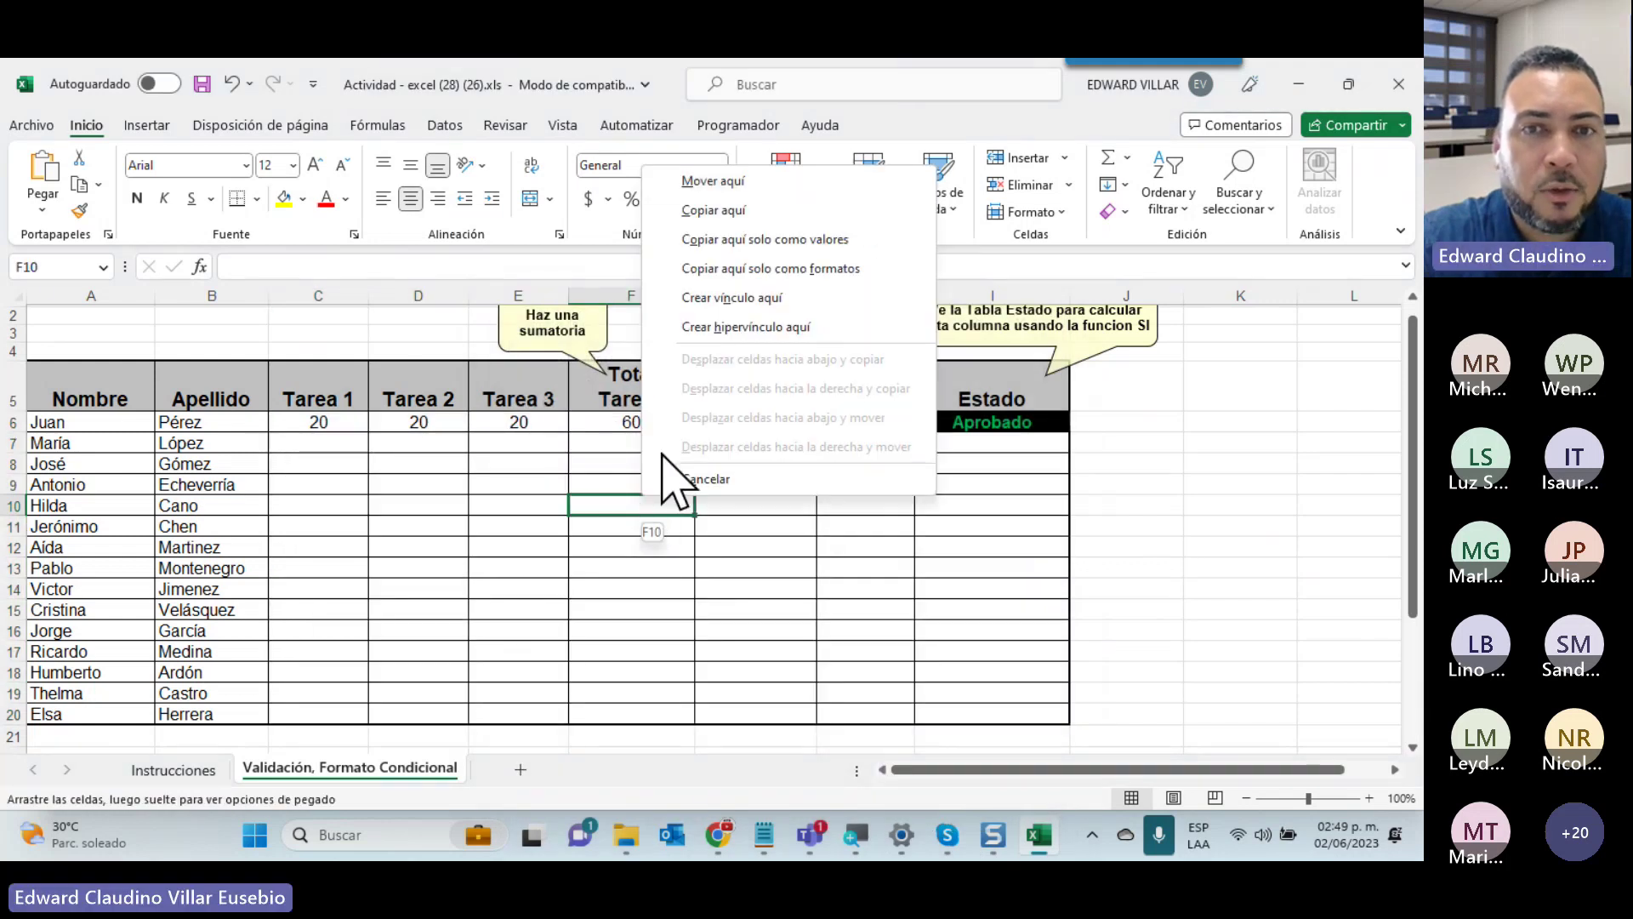
key("Escape")
right_click(612, 507)
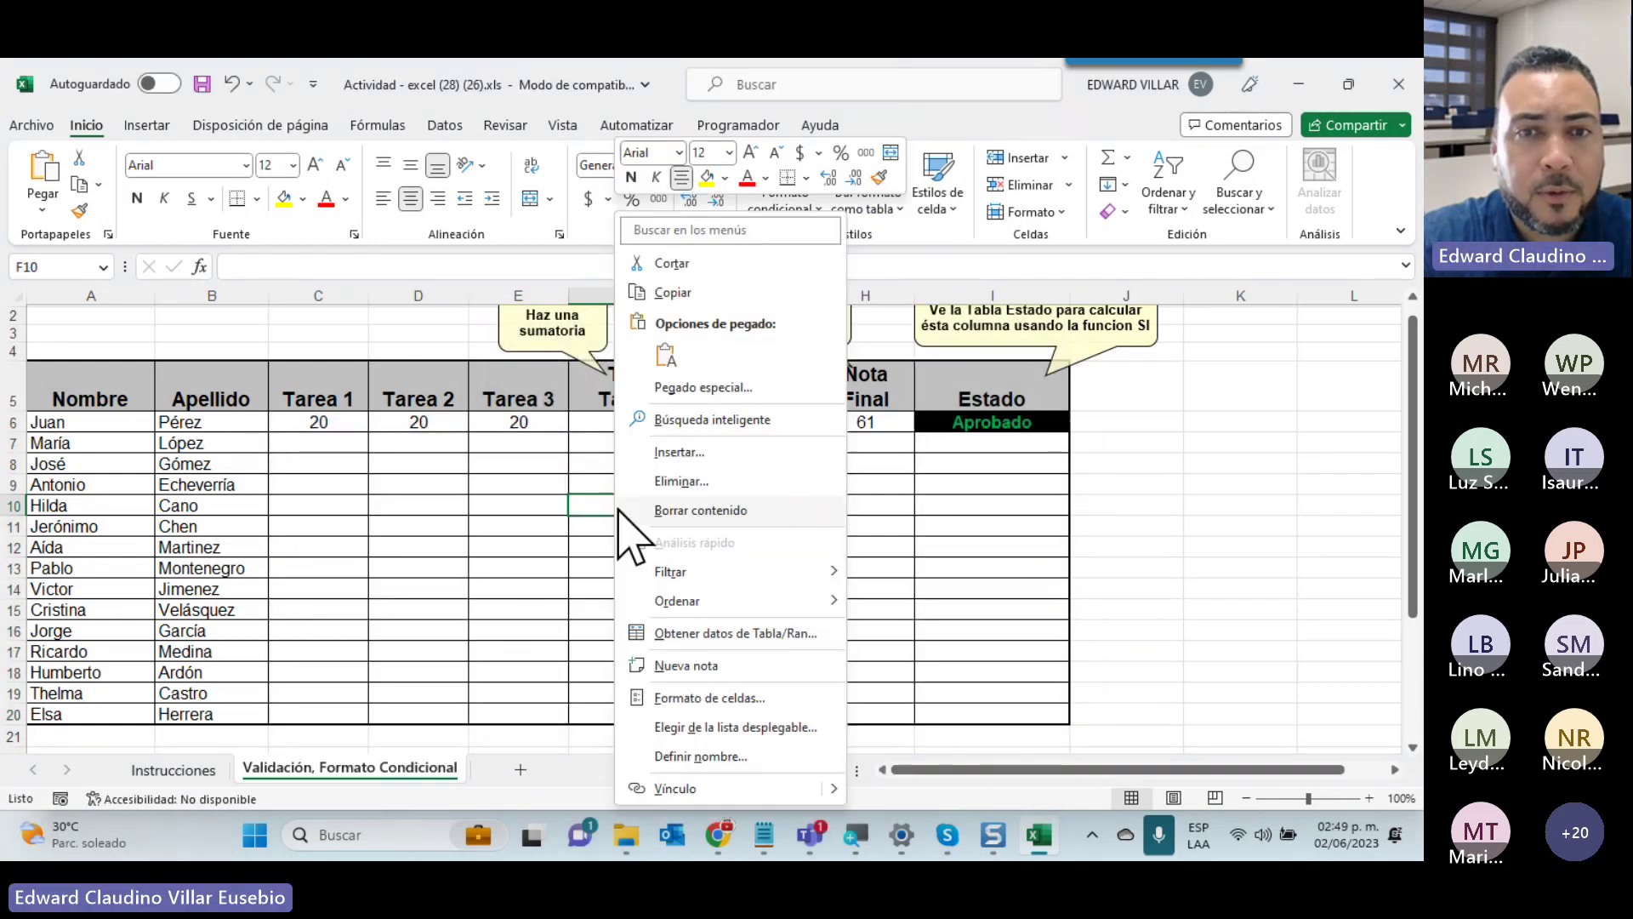
left_click(687, 680)
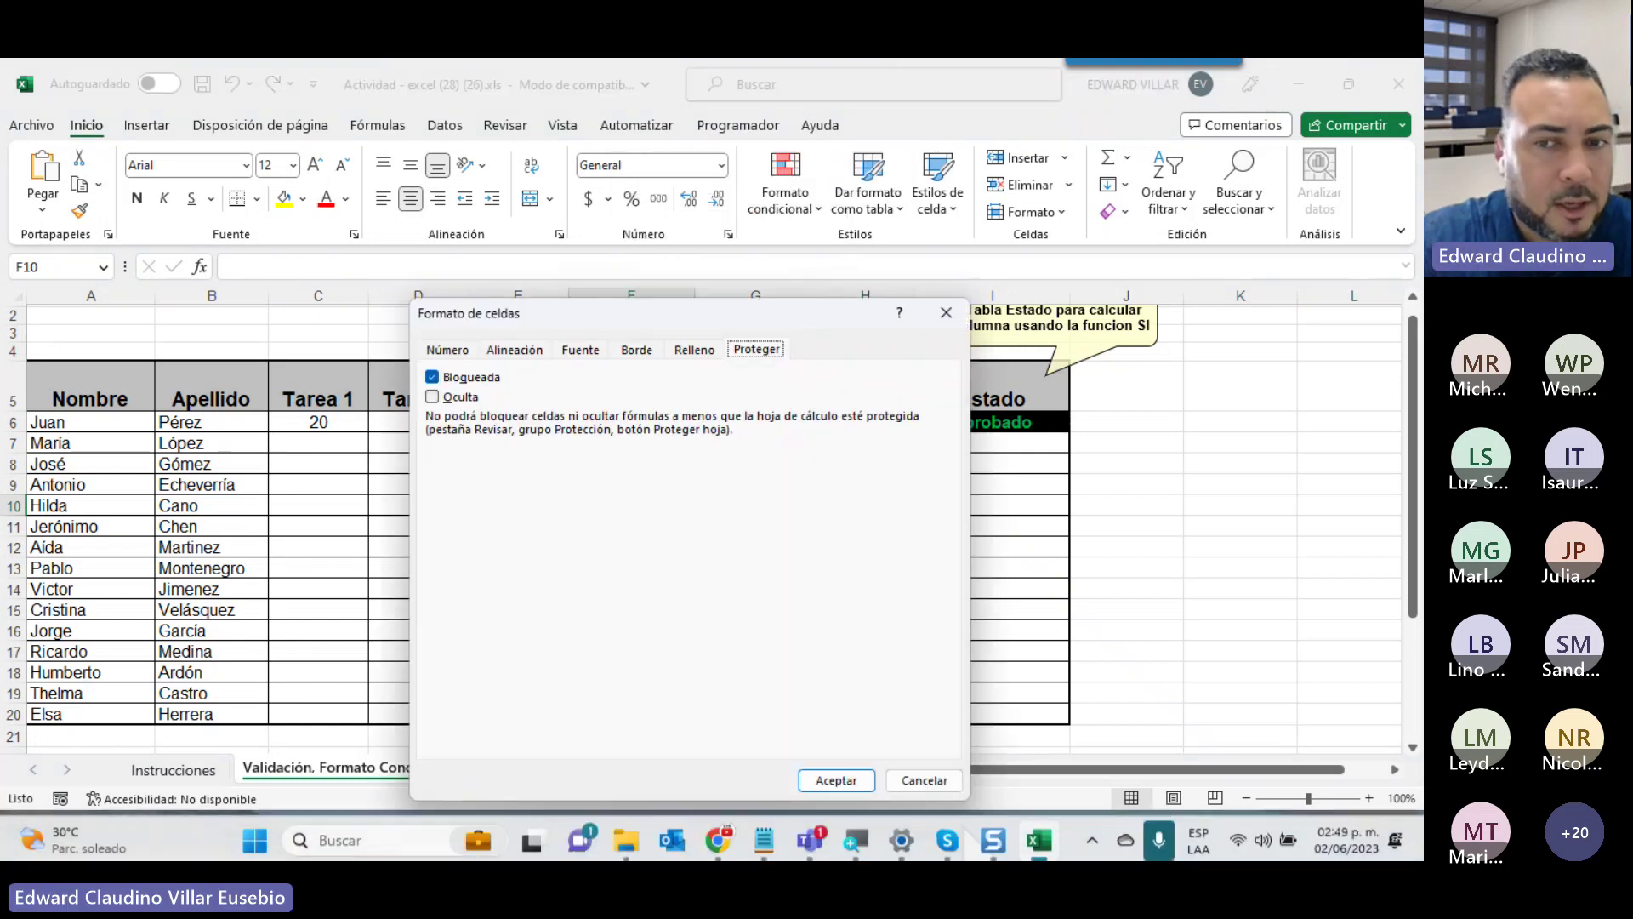
left_click(939, 780)
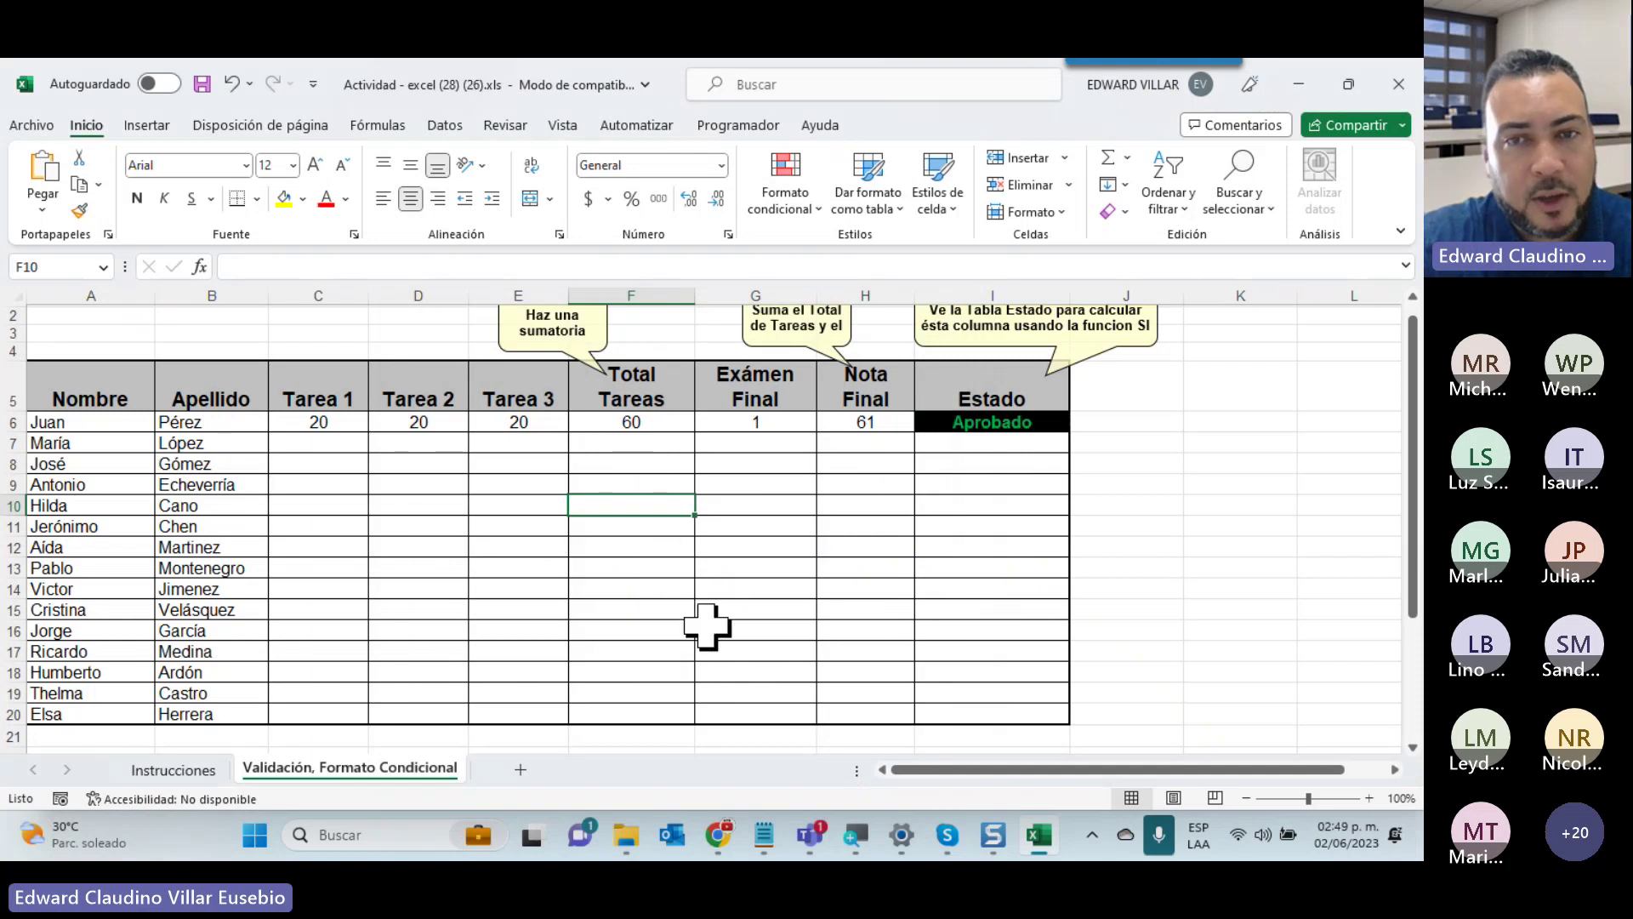
Protect the Validación, Formato Condicional sheet with a confirmed password, allowing only cell selection
left_click(31, 125)
left_click(82, 320)
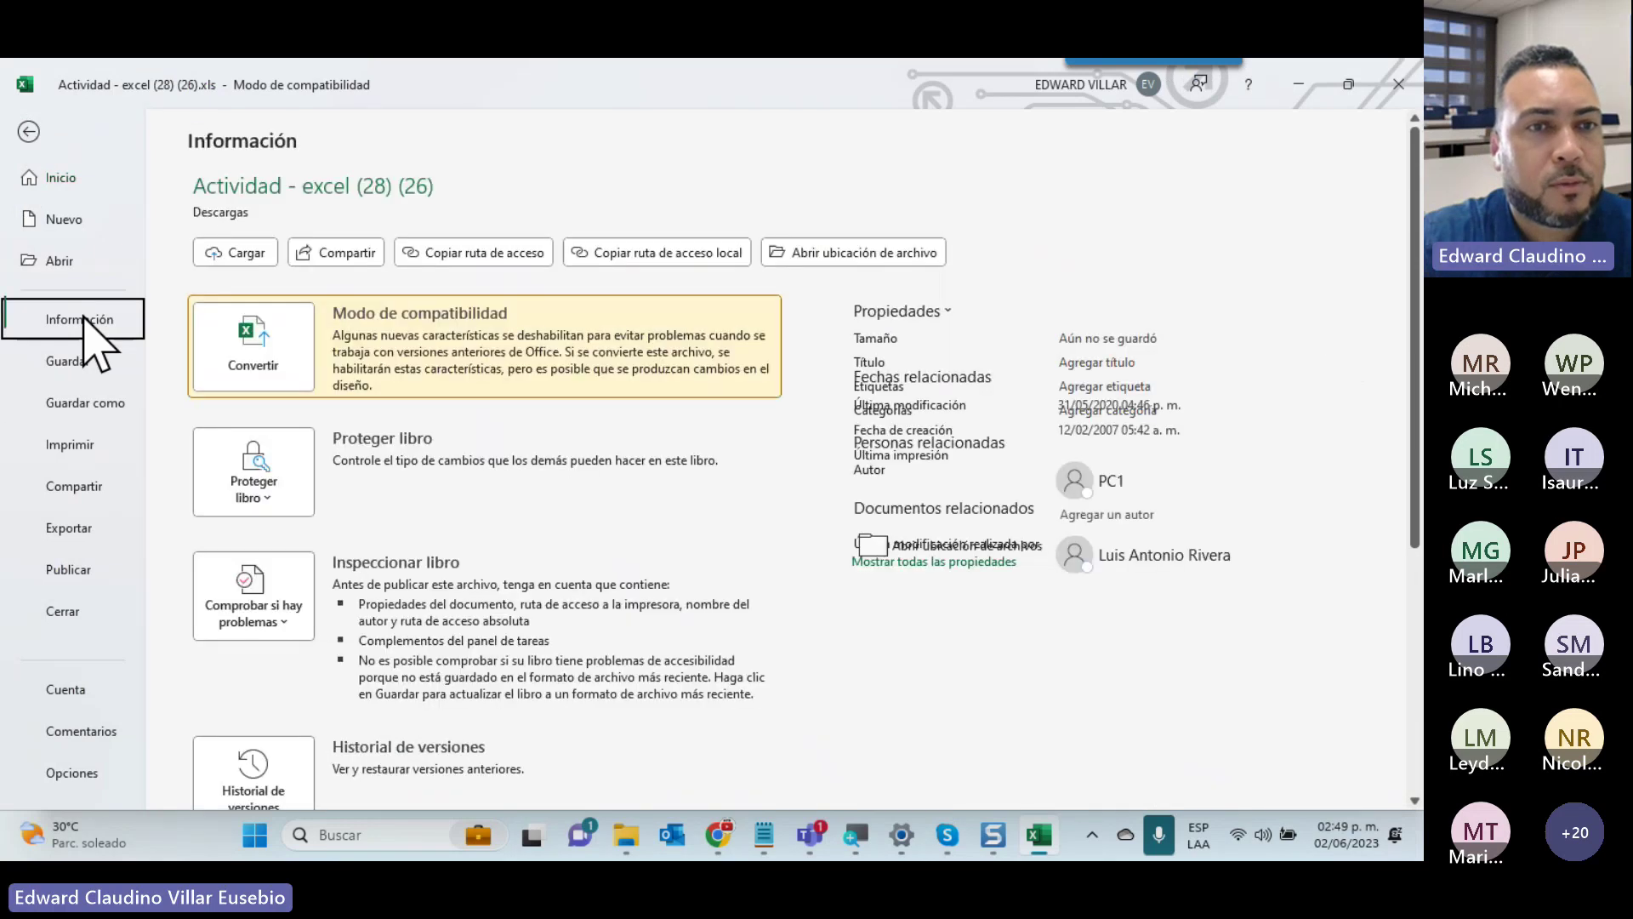
left_click(274, 500)
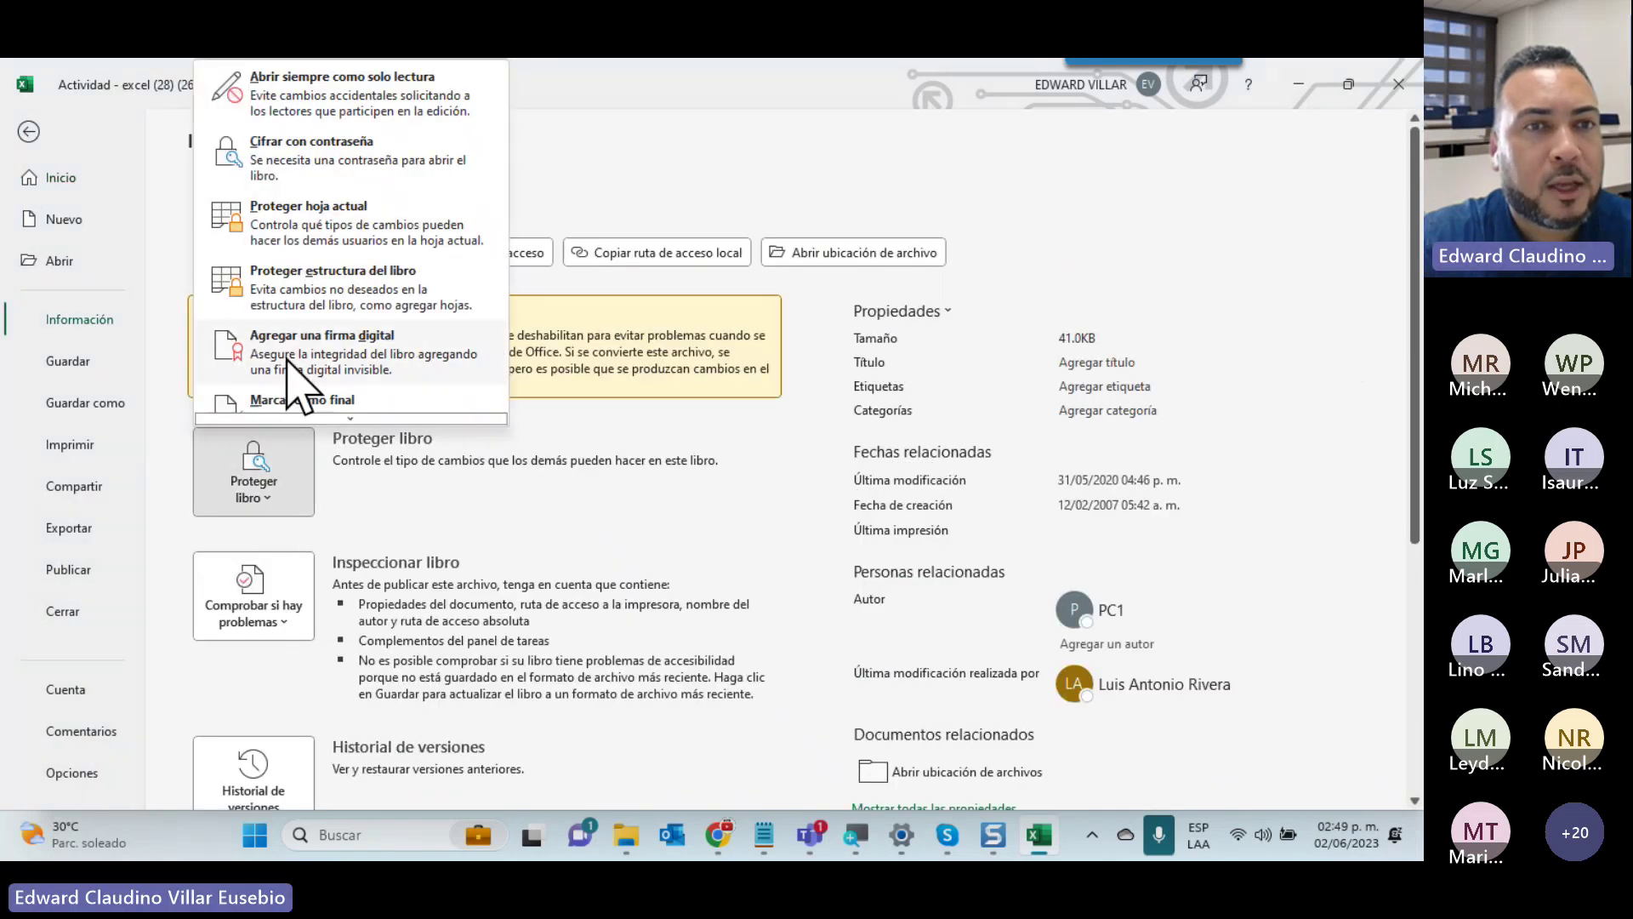
left_click(298, 220)
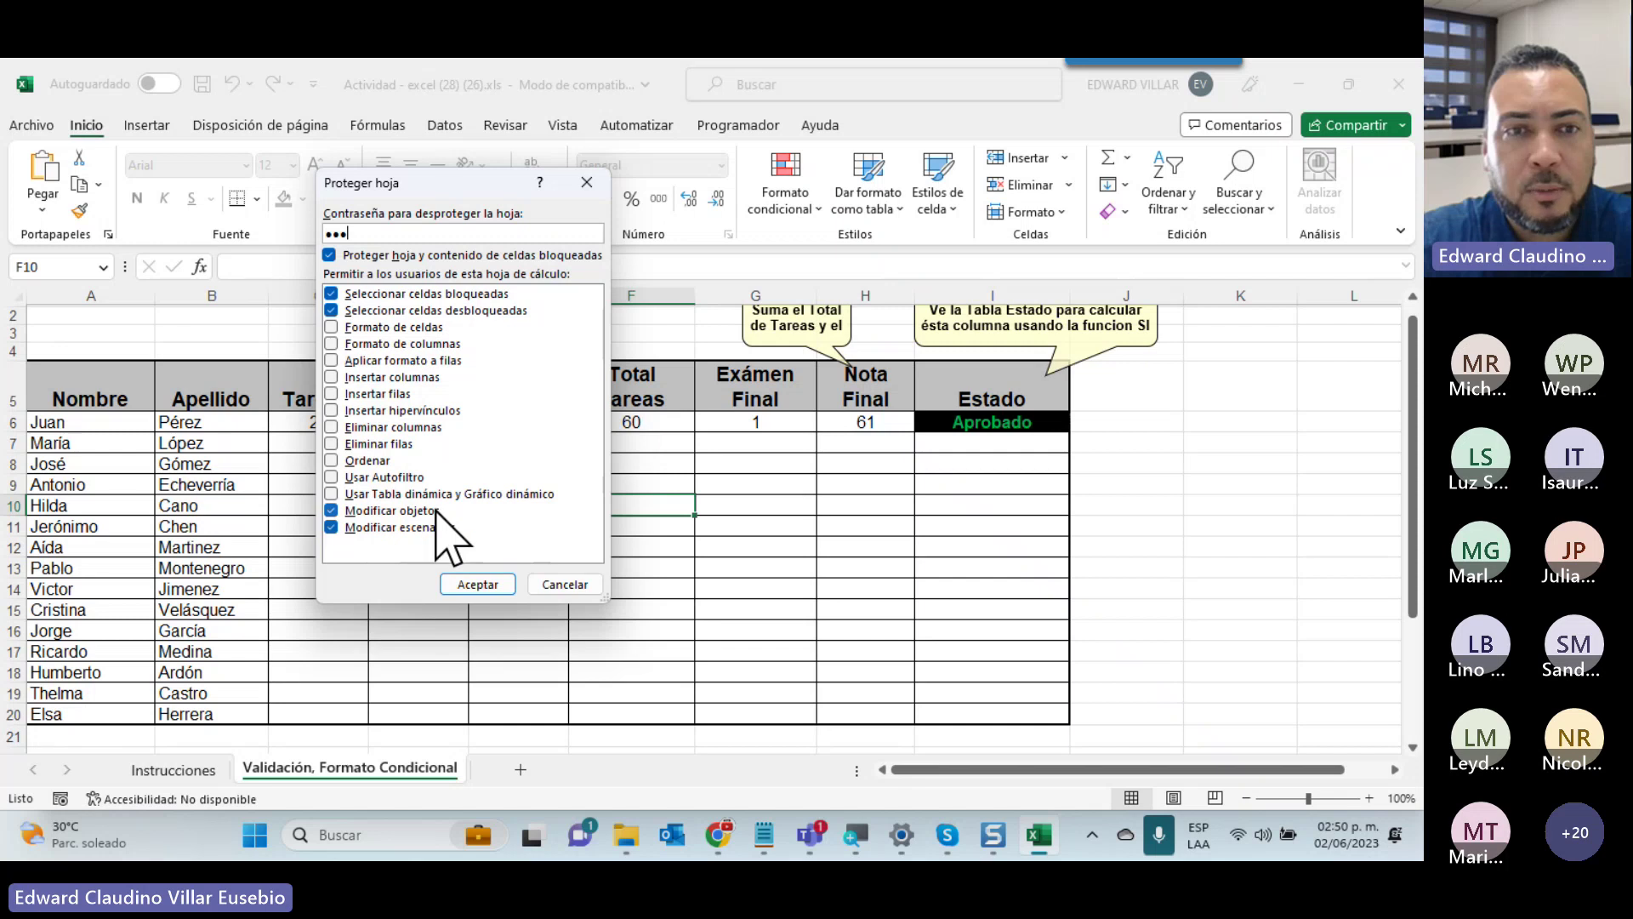
left_click(473, 585)
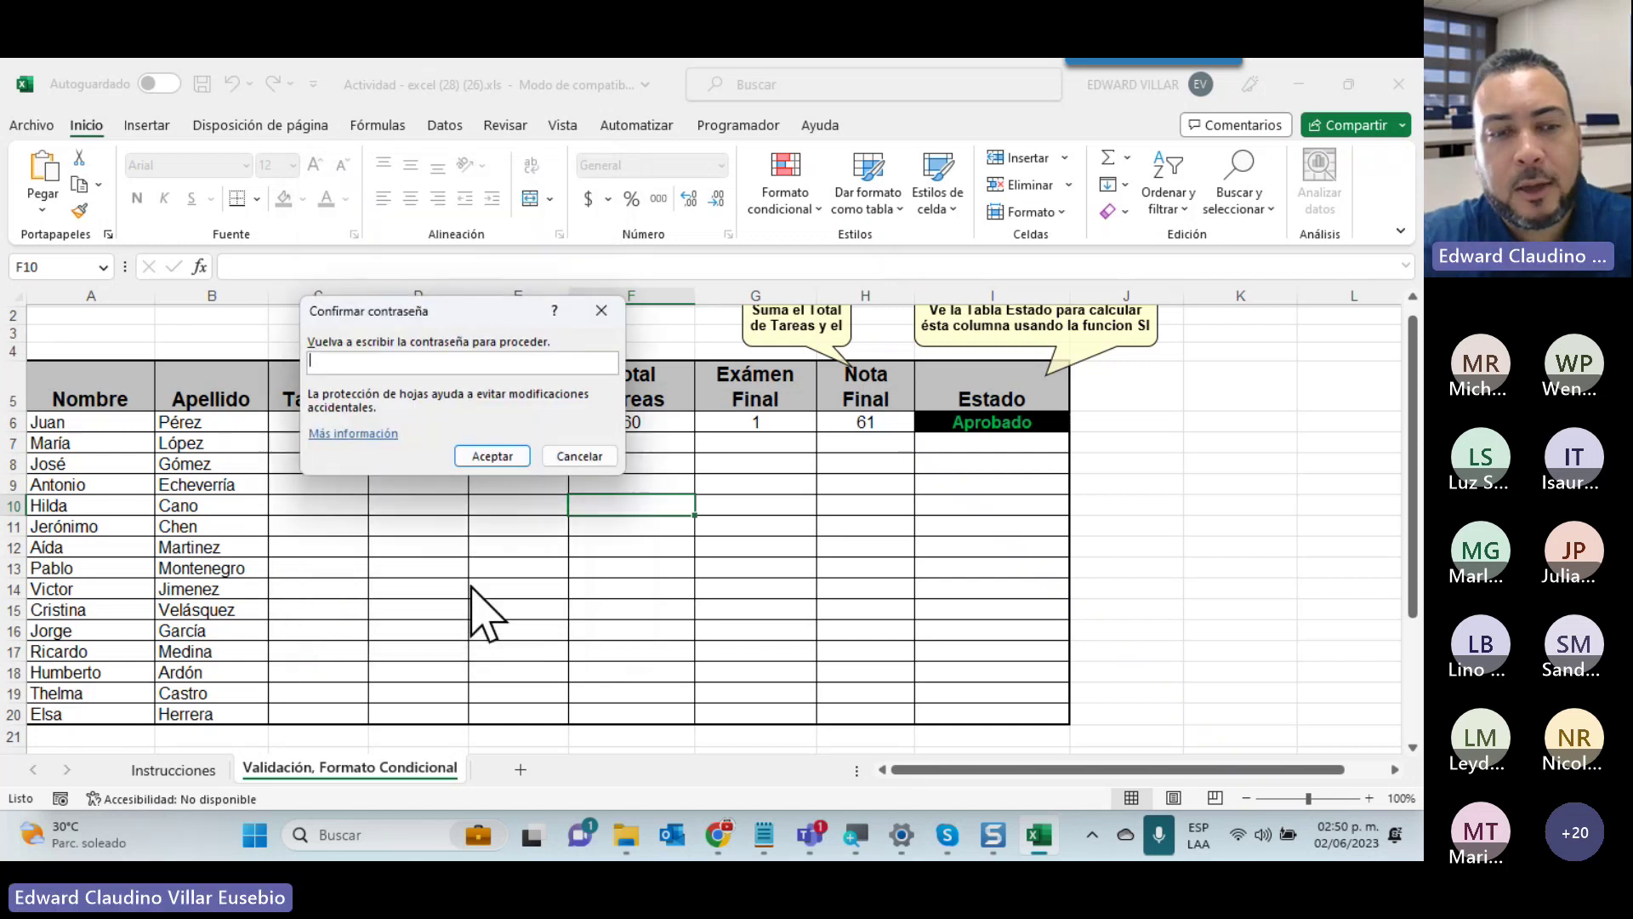
left_click(516, 460)
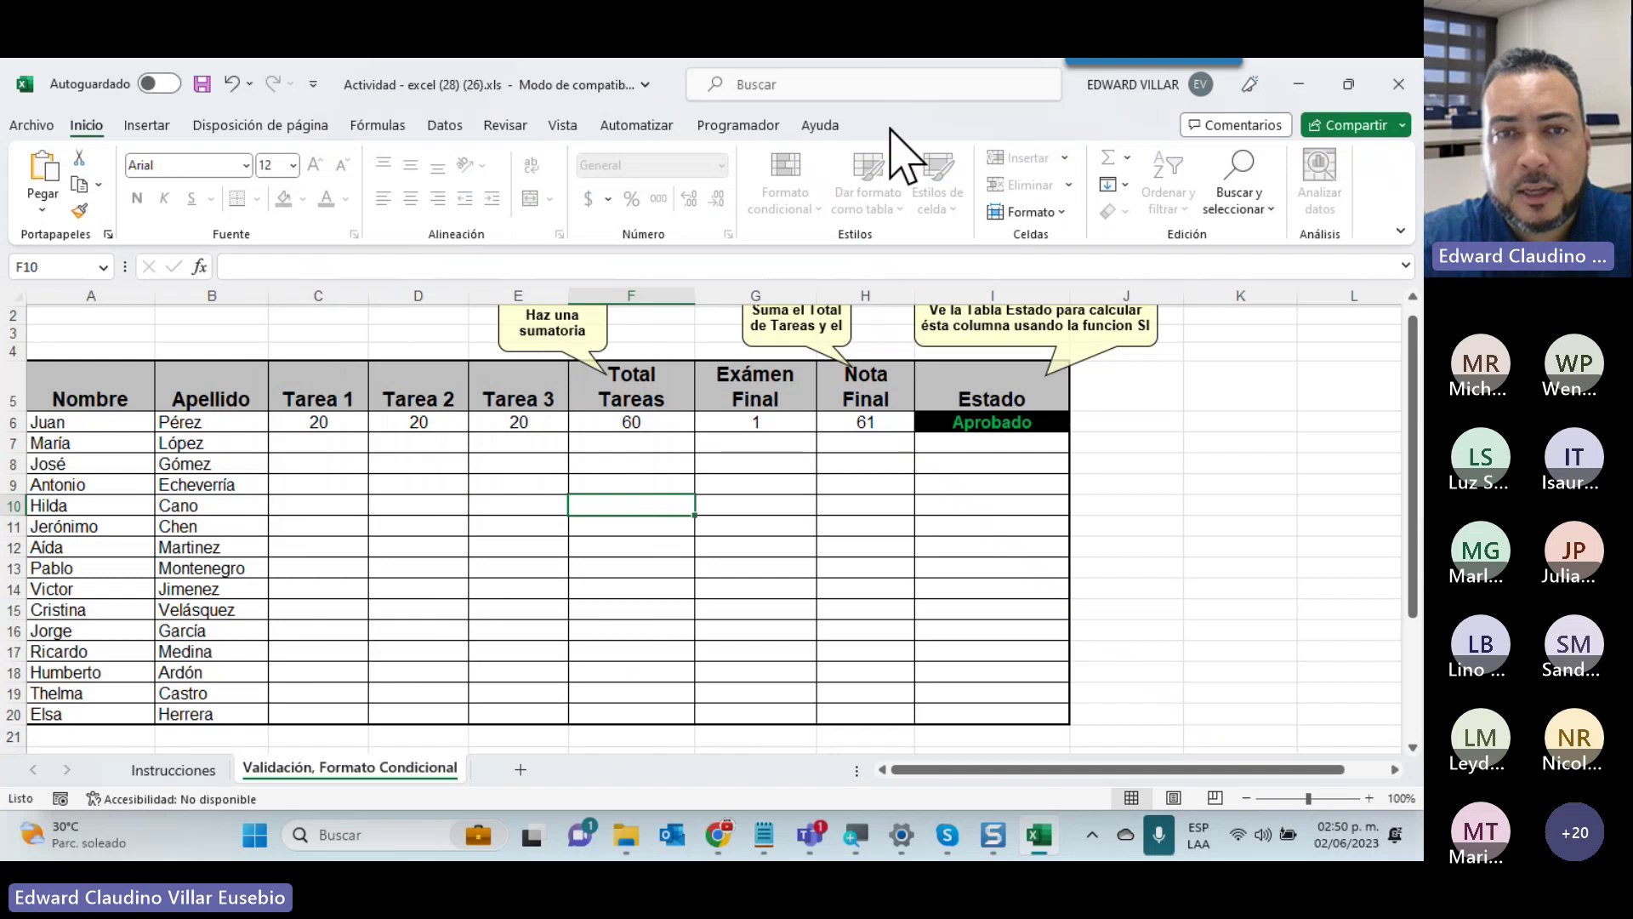
Test which cells are selectable, then enter 1 as Juan's Tarea 2 grade in D6
left_click(510, 570)
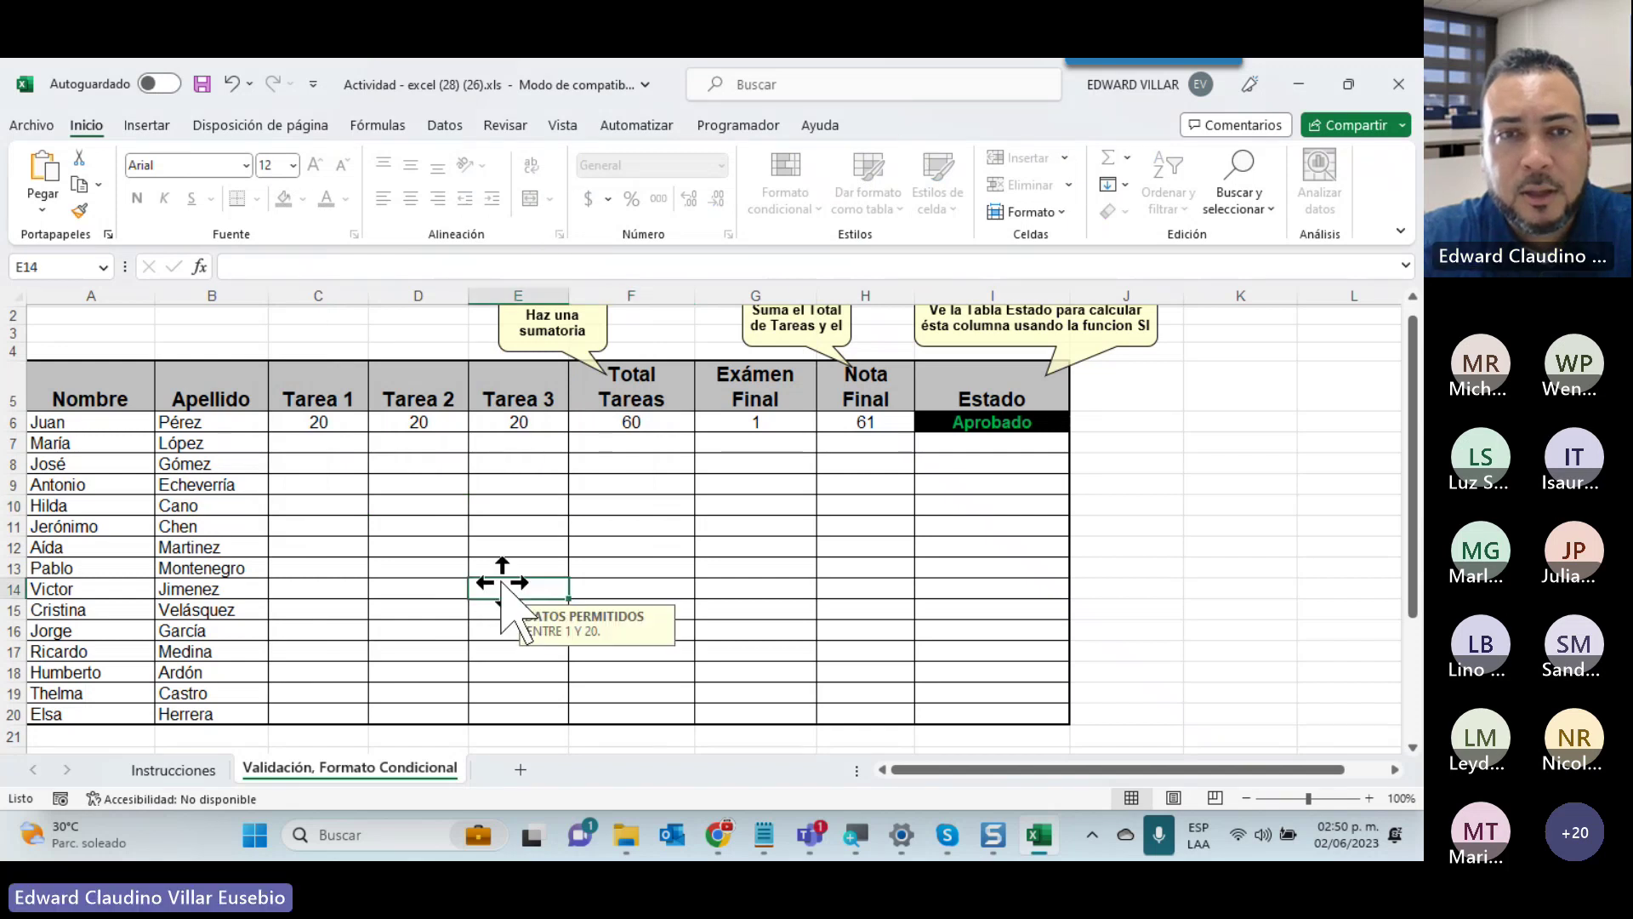
left_click(706, 510)
left_click(379, 444)
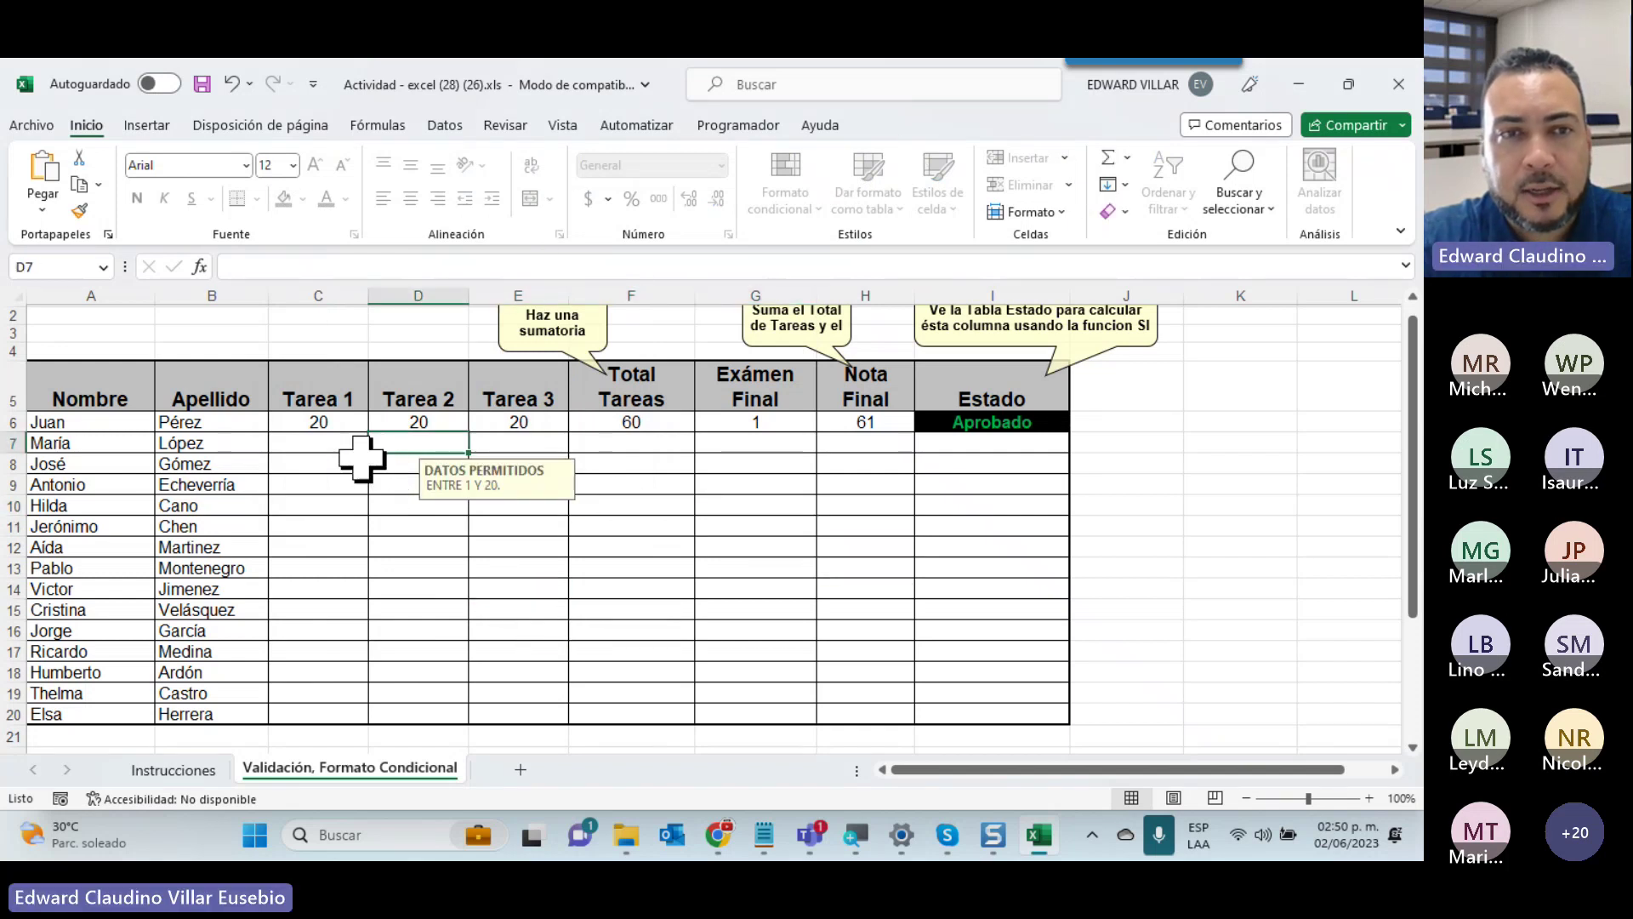
left_click(431, 424)
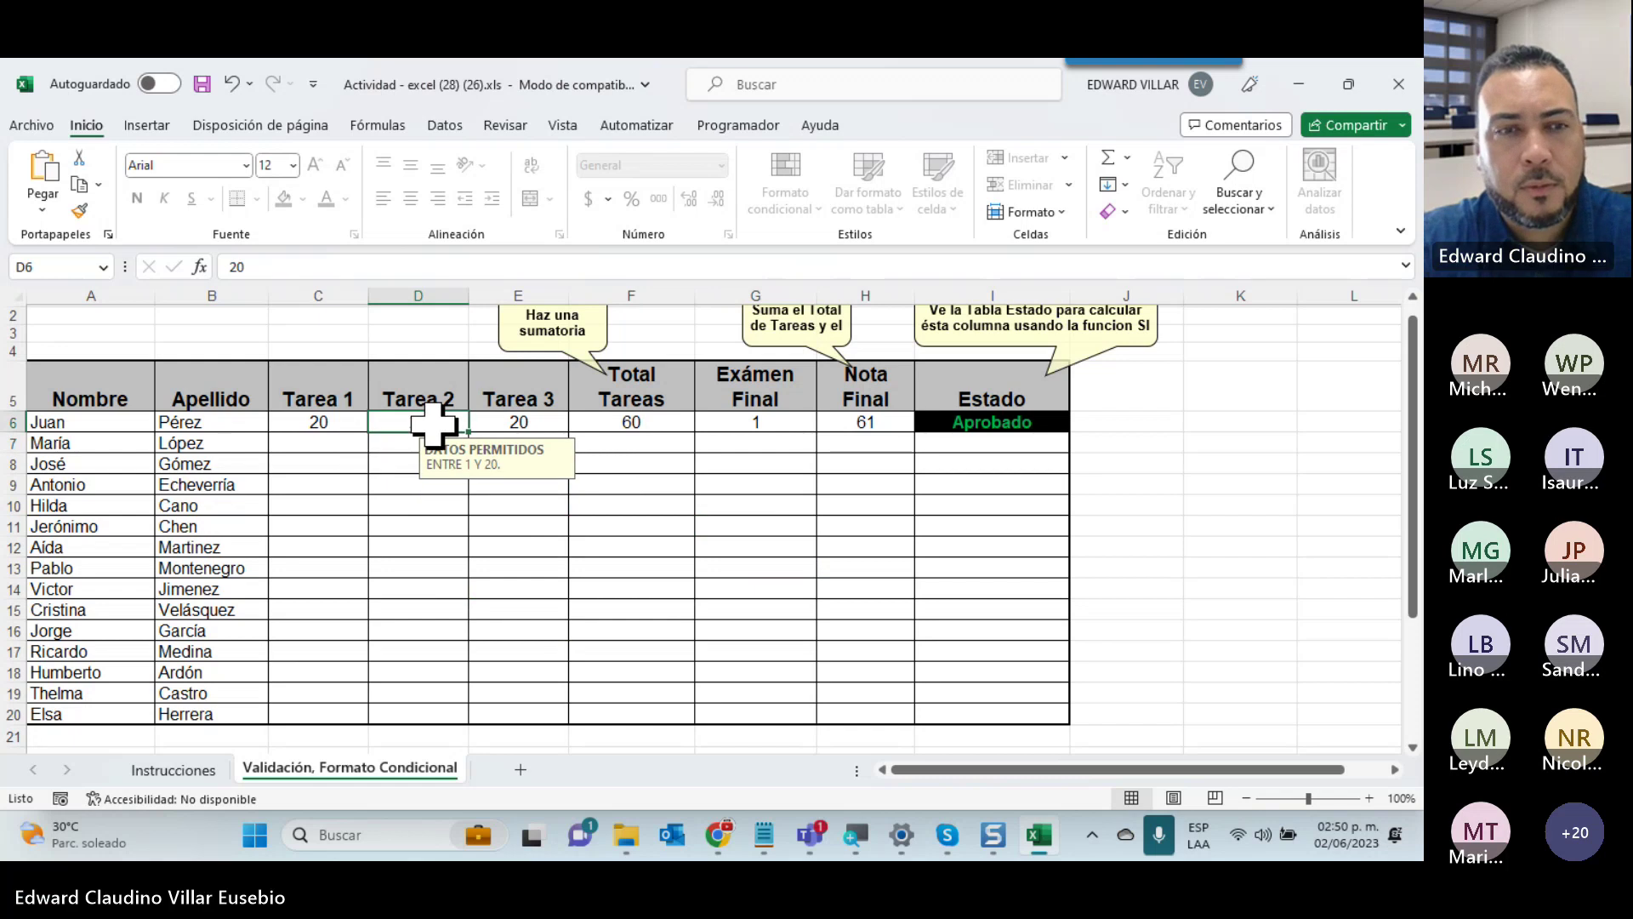
type("1")
key("Return")
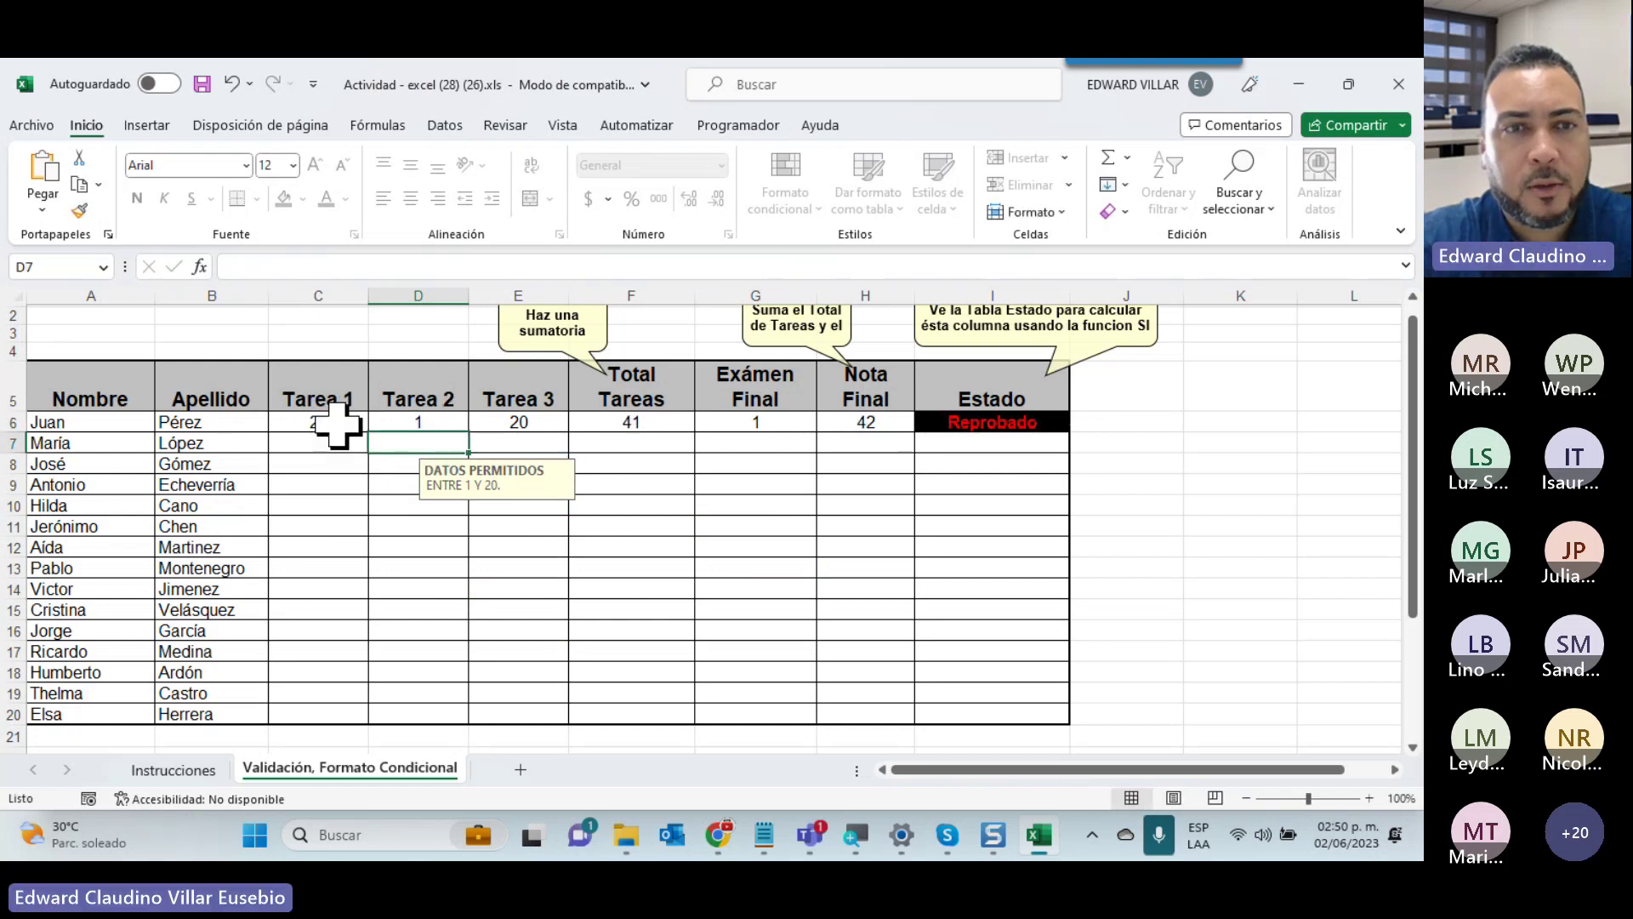
Change Juan's Tarea 1 grade in C6 to 1, then restore it to 20
left_click(337, 424)
type("1")
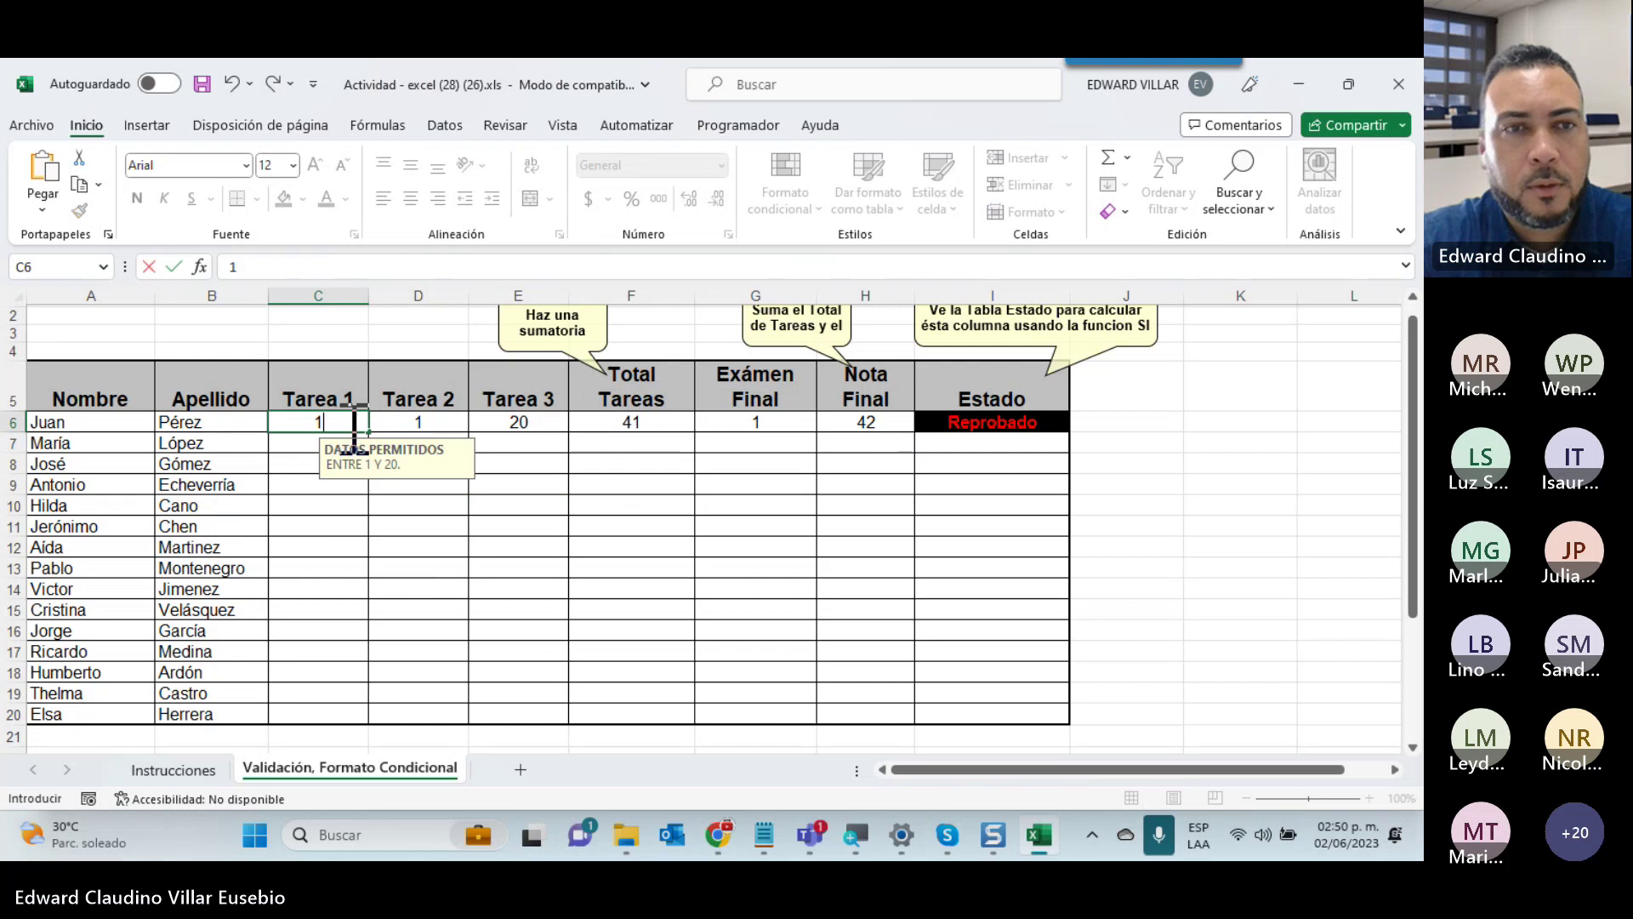
key("Return")
left_click(326, 419)
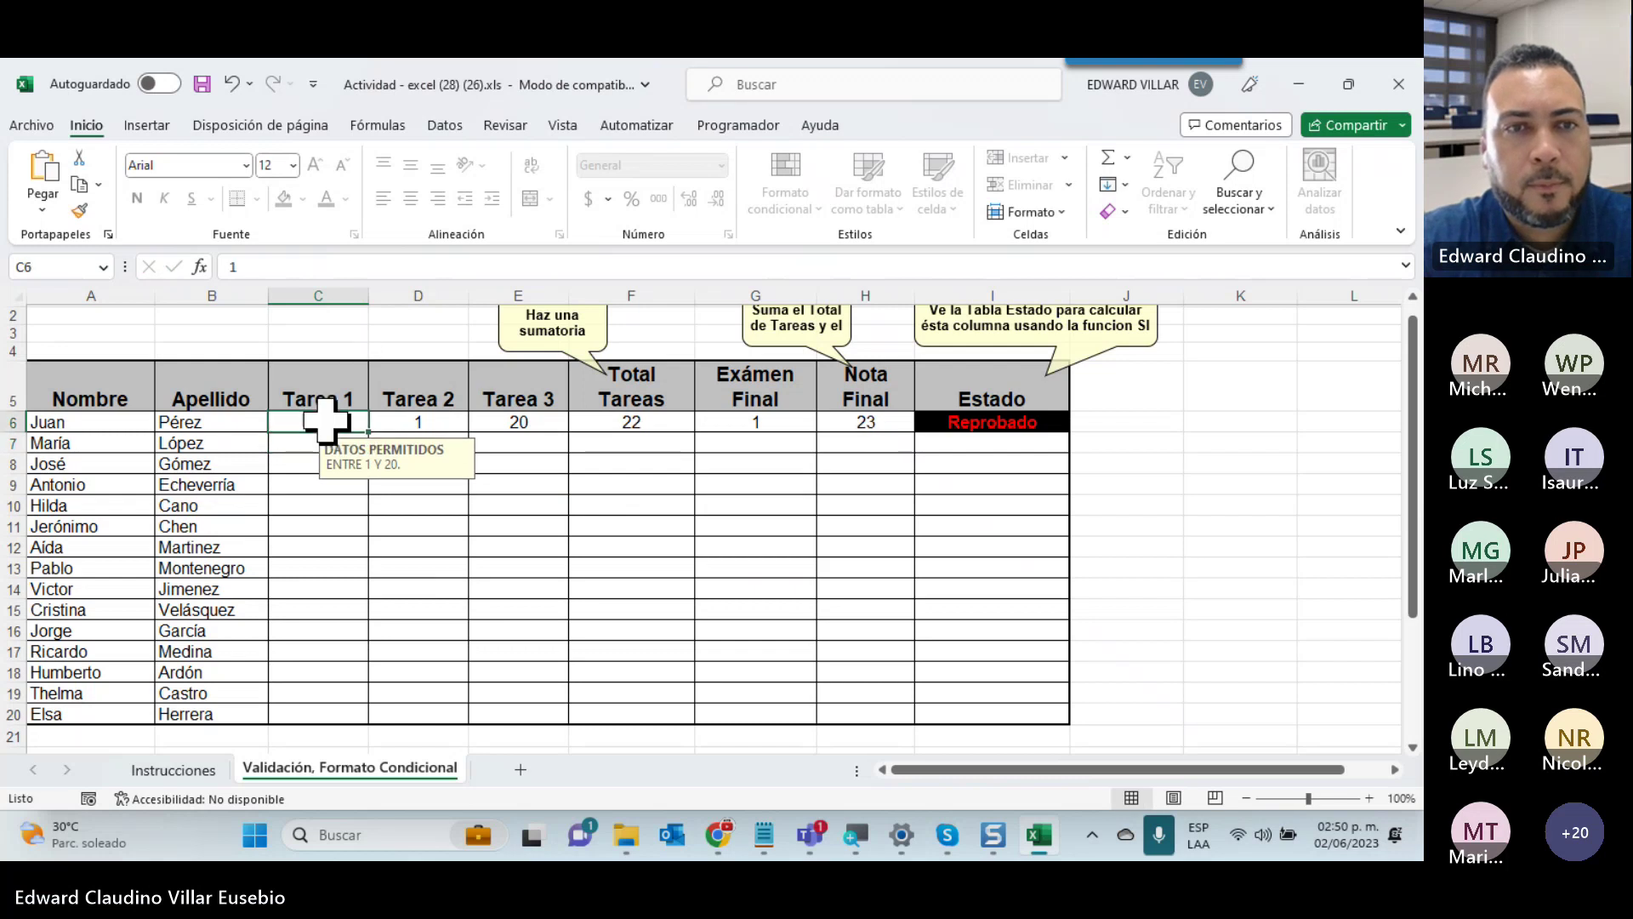
type("20")
key("Return")
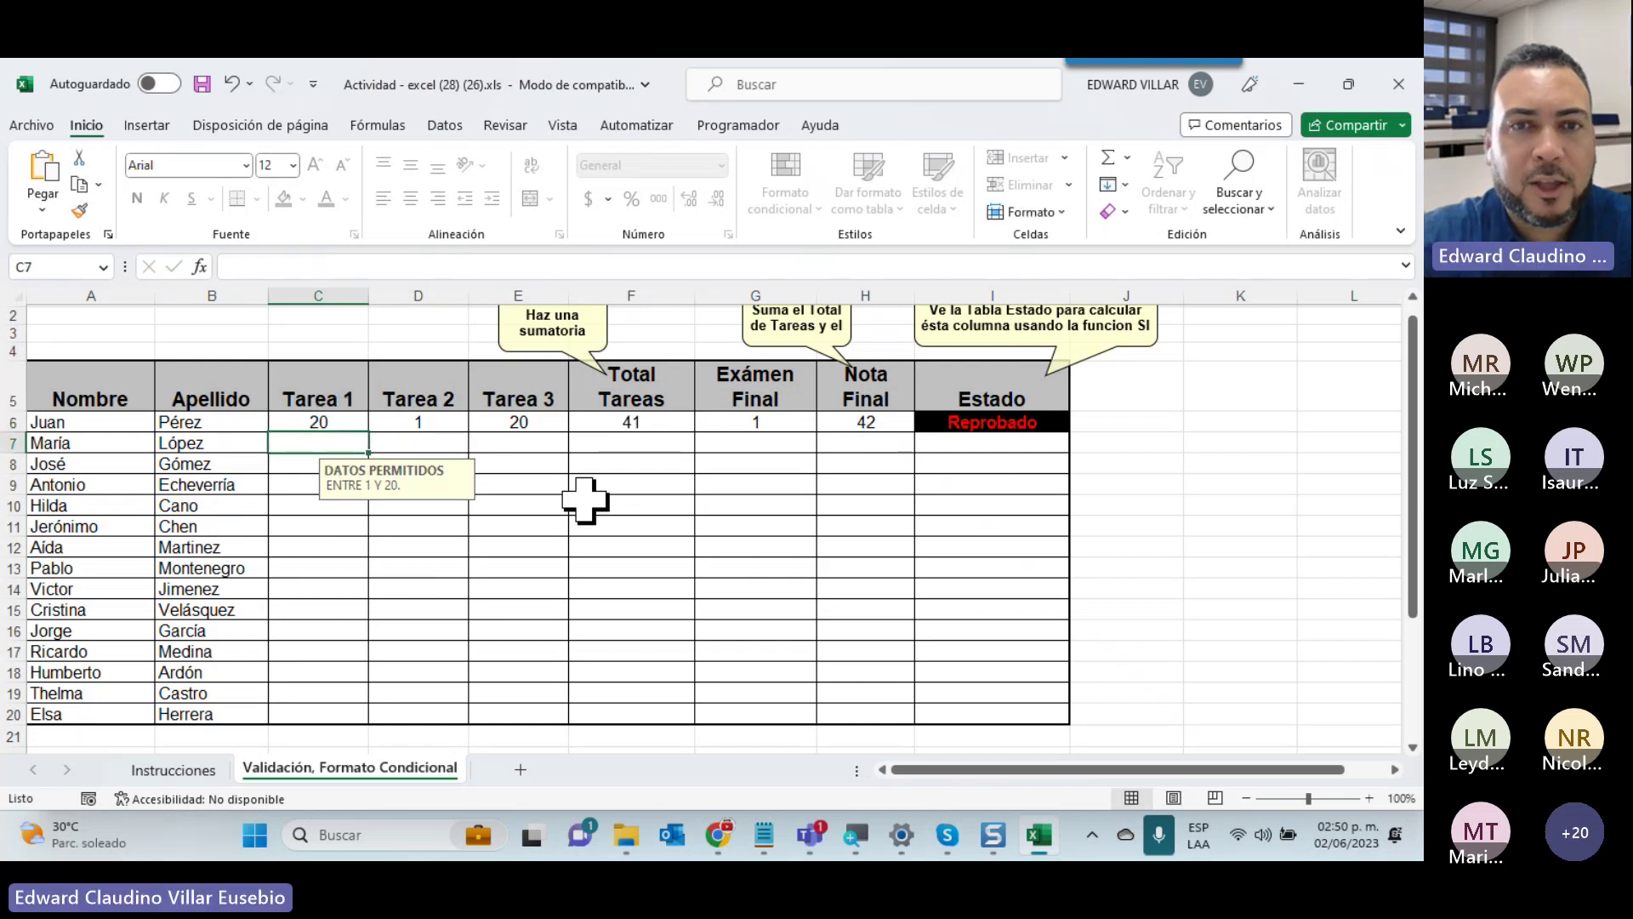
Confirm the locked F6 total can't be deleted, then view D6's 1–20 input note
left_click(630, 422)
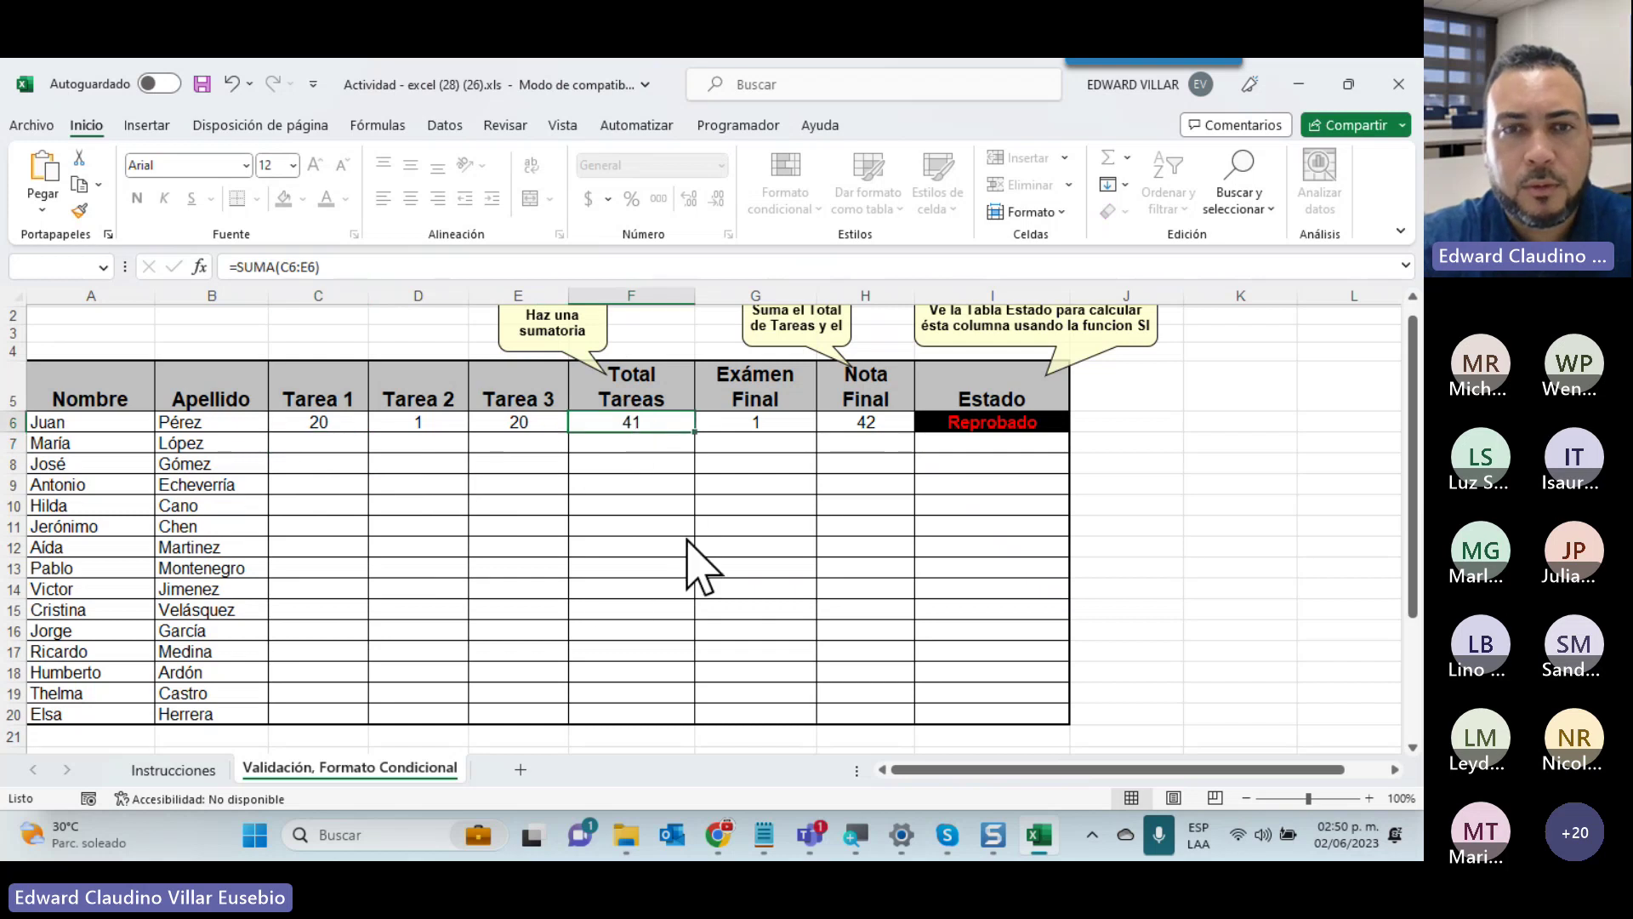
key("Delete")
key("Return")
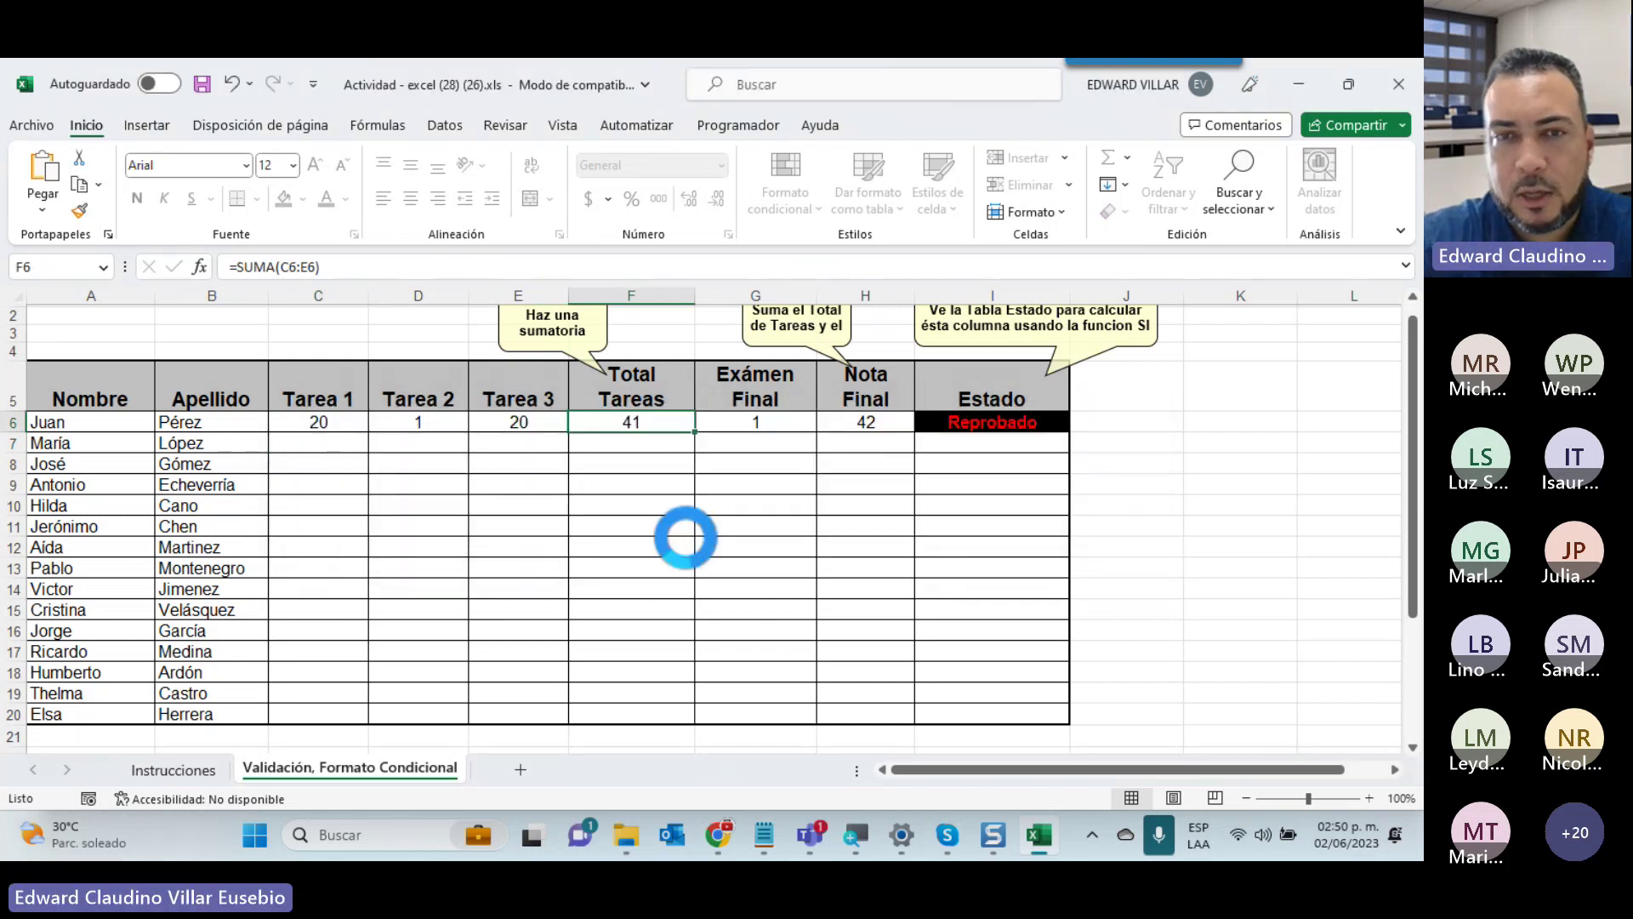
key("Delete")
key("Return")
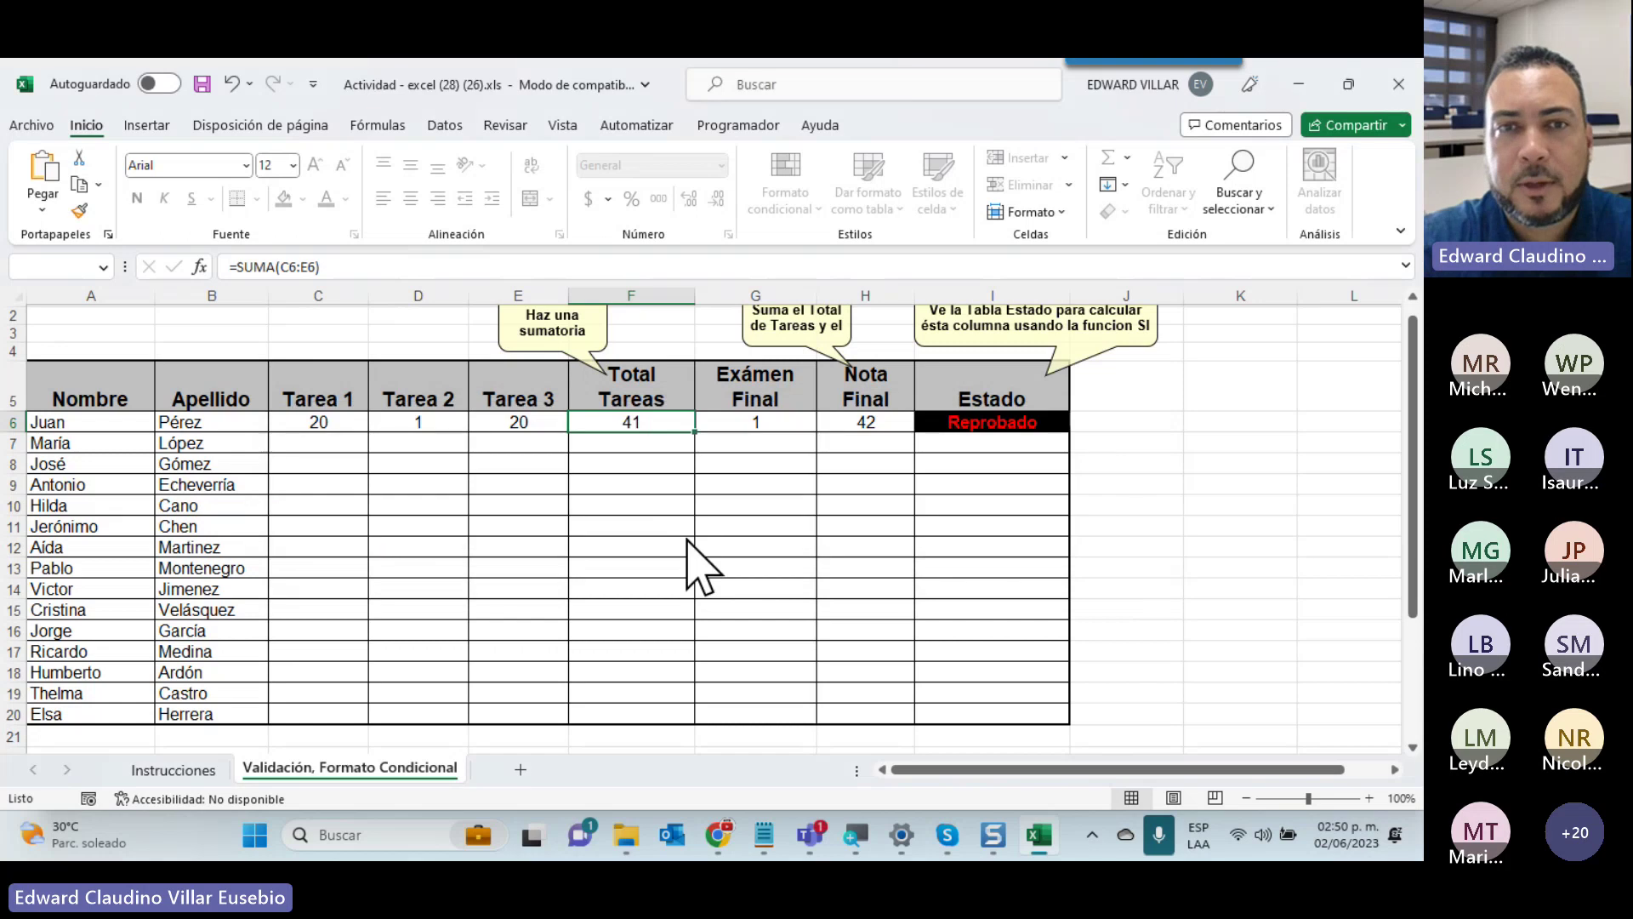
key("Delete")
key("Return")
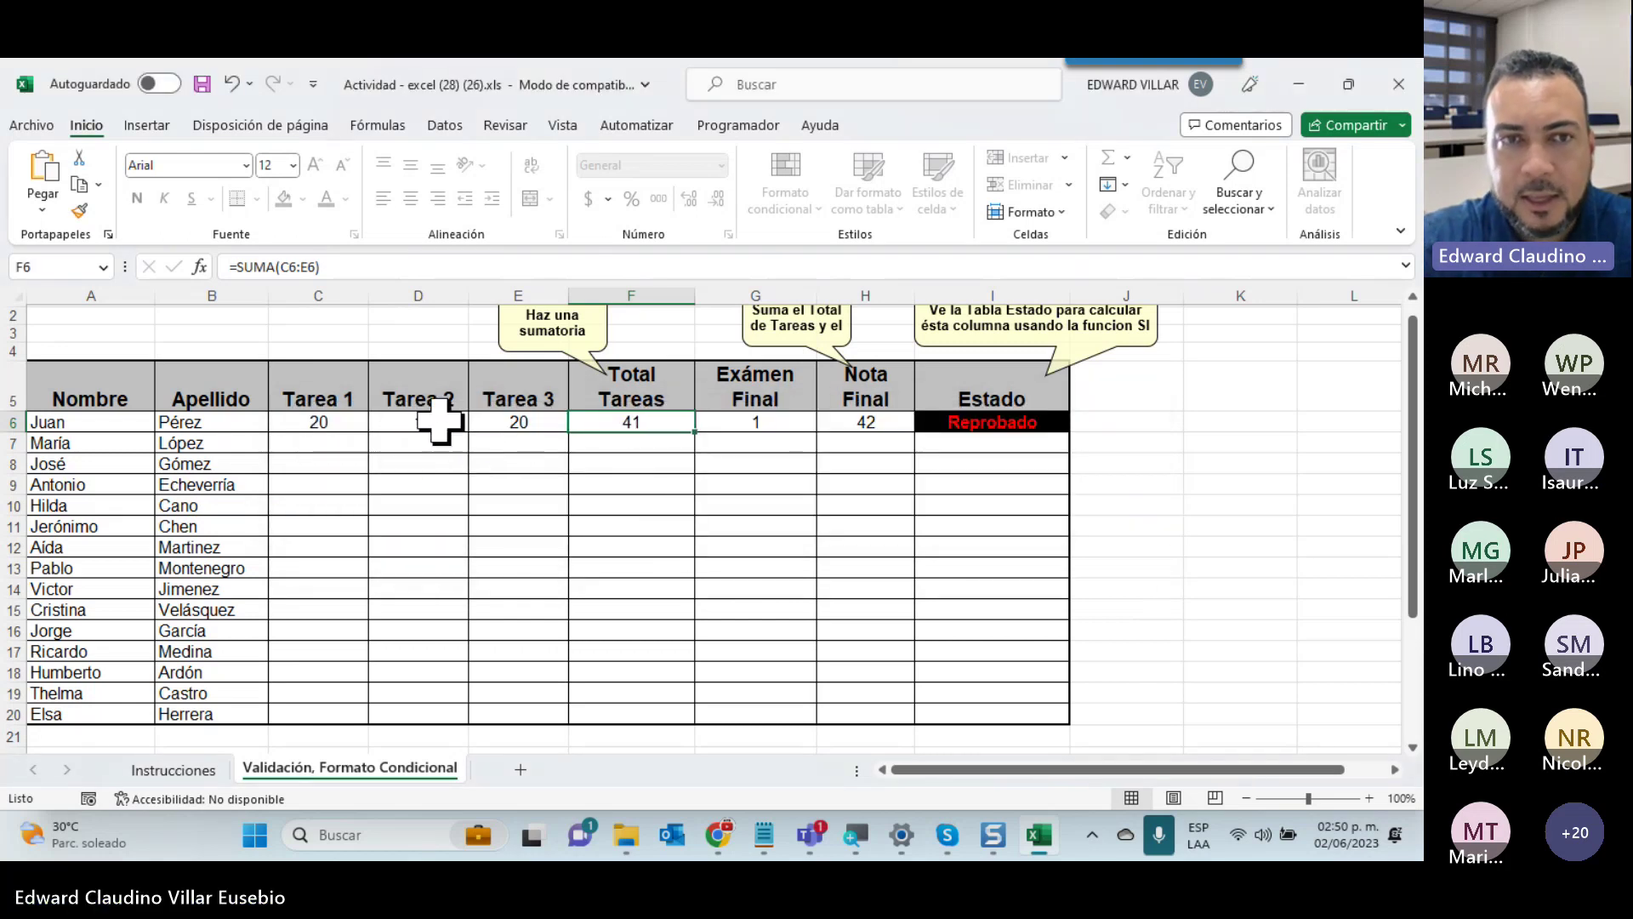
left_click(431, 419)
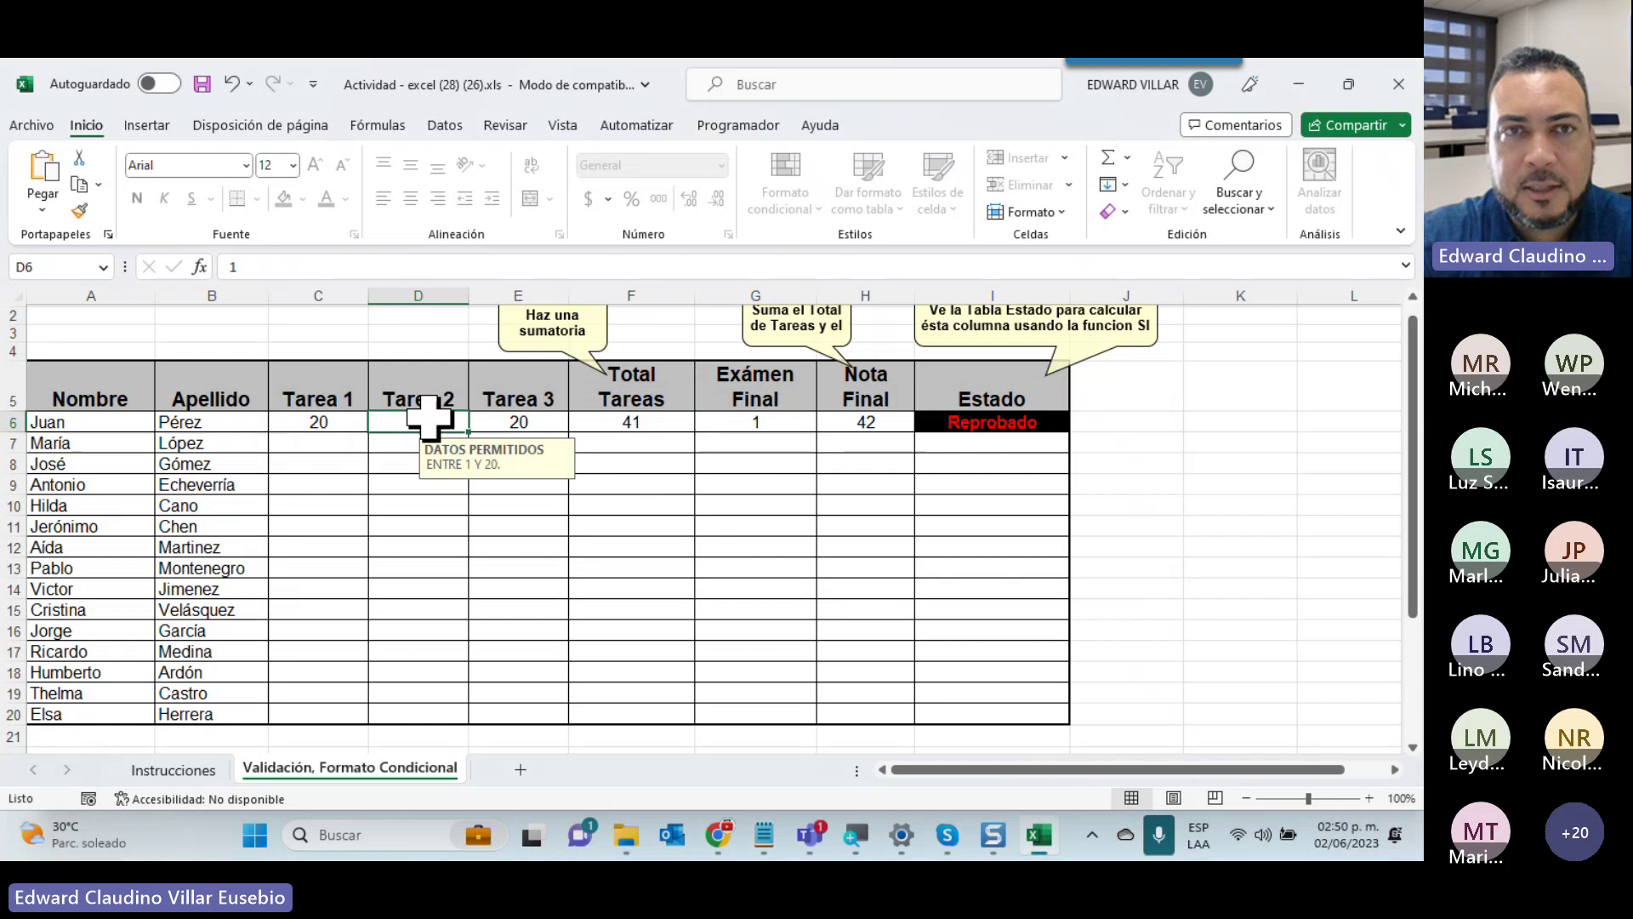
left_click(444, 125)
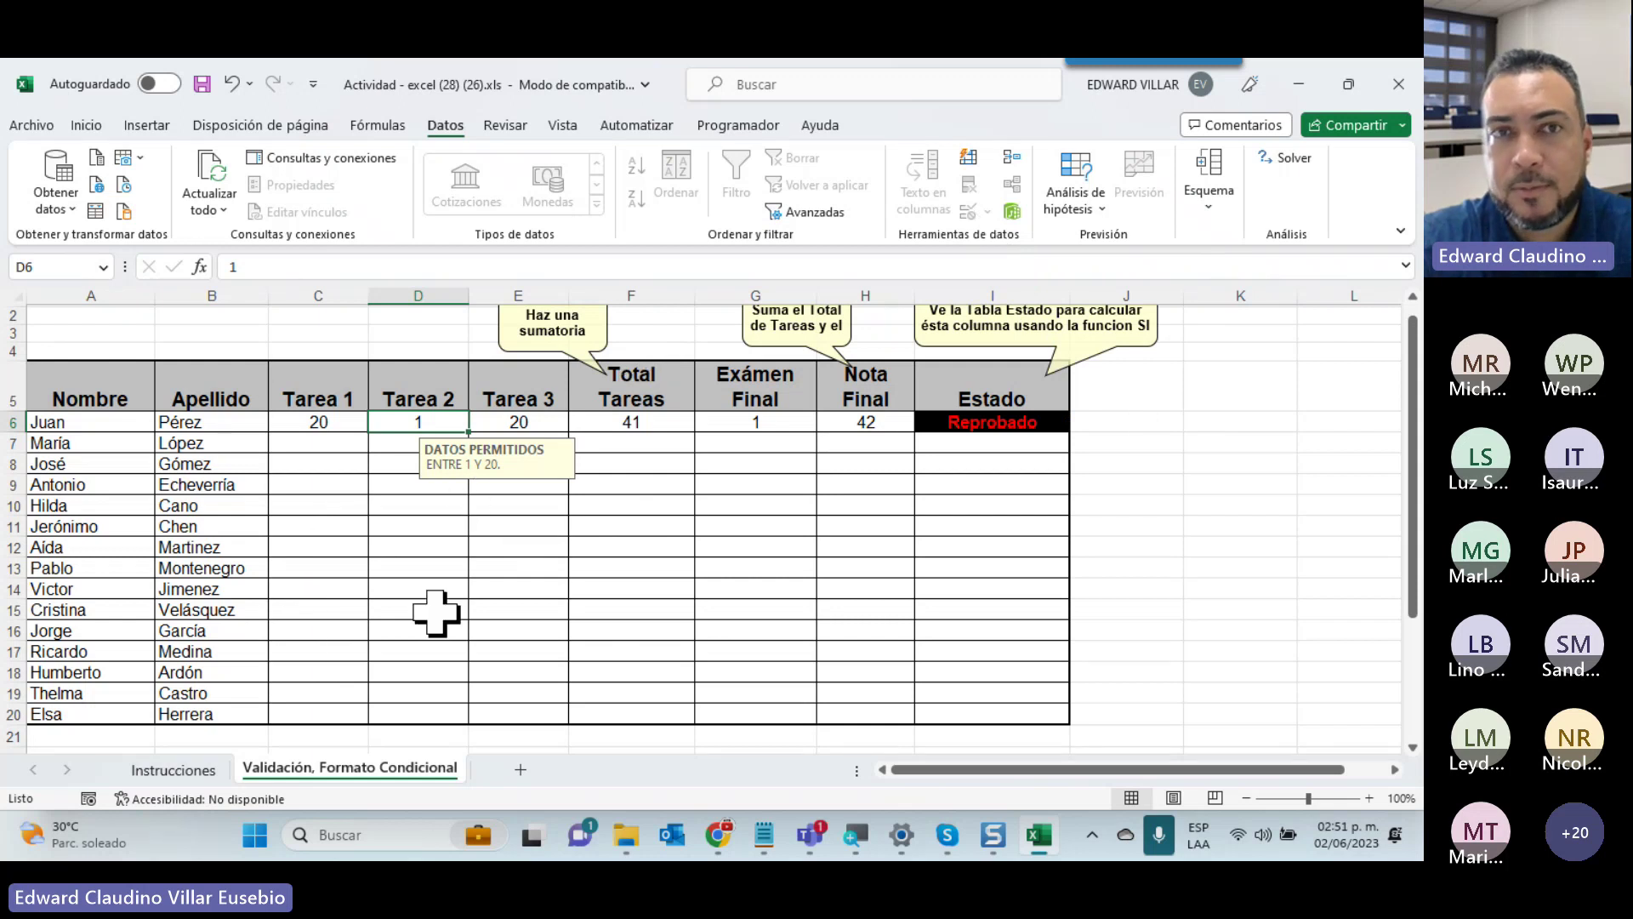
Check the Revisar tools and the workbook's protection status on the Información page
left_click(506, 125)
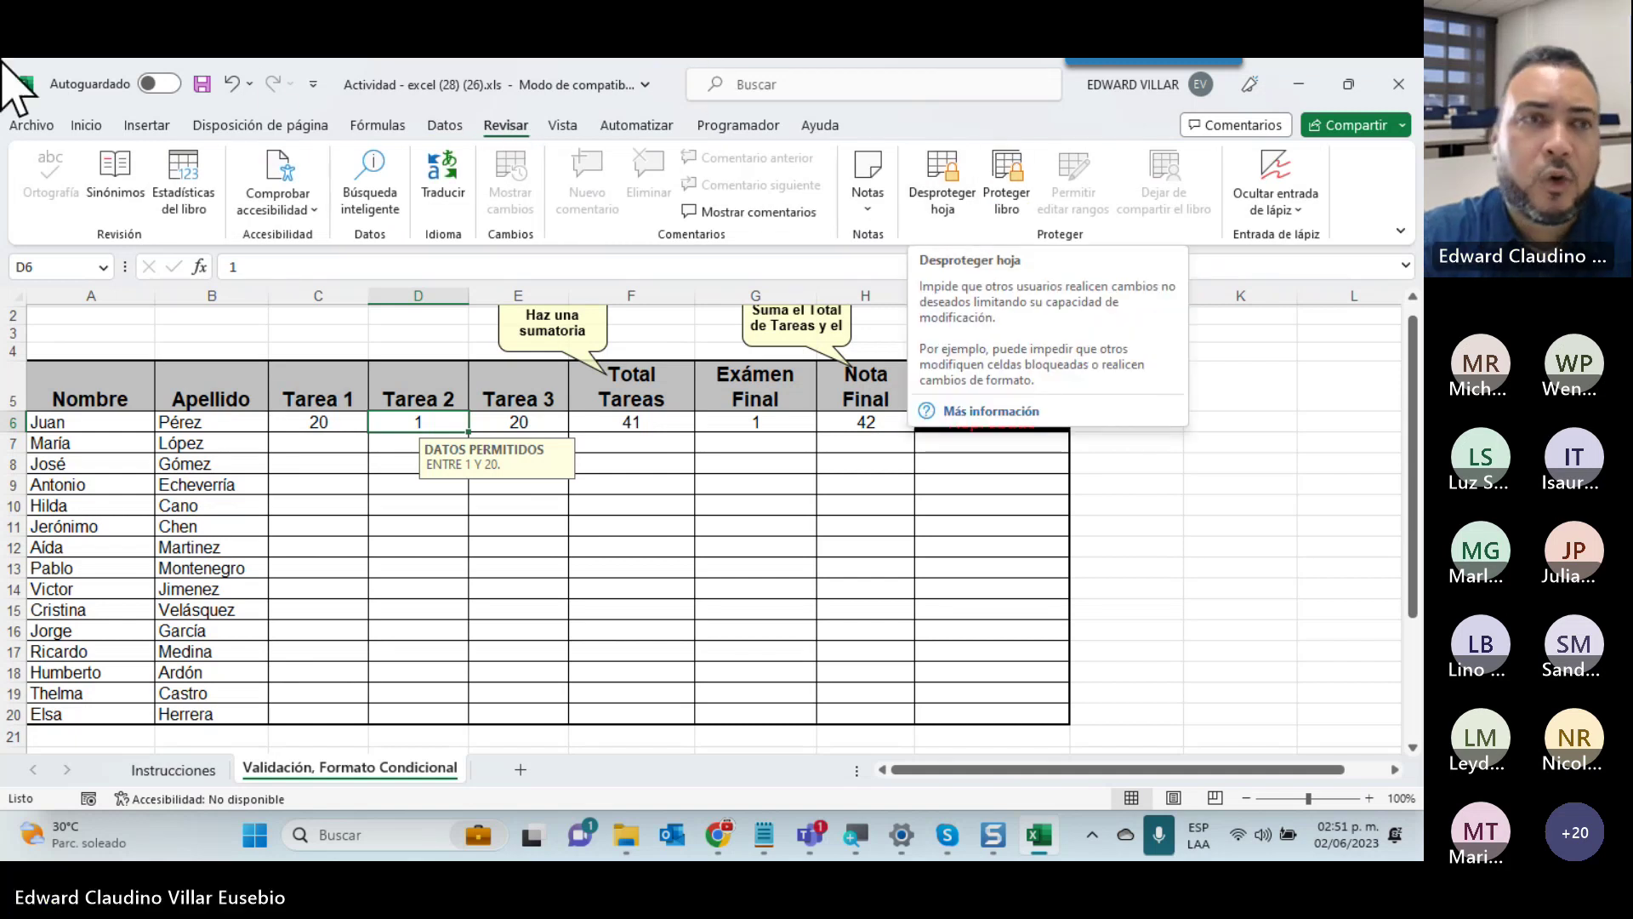
left_click(26, 123)
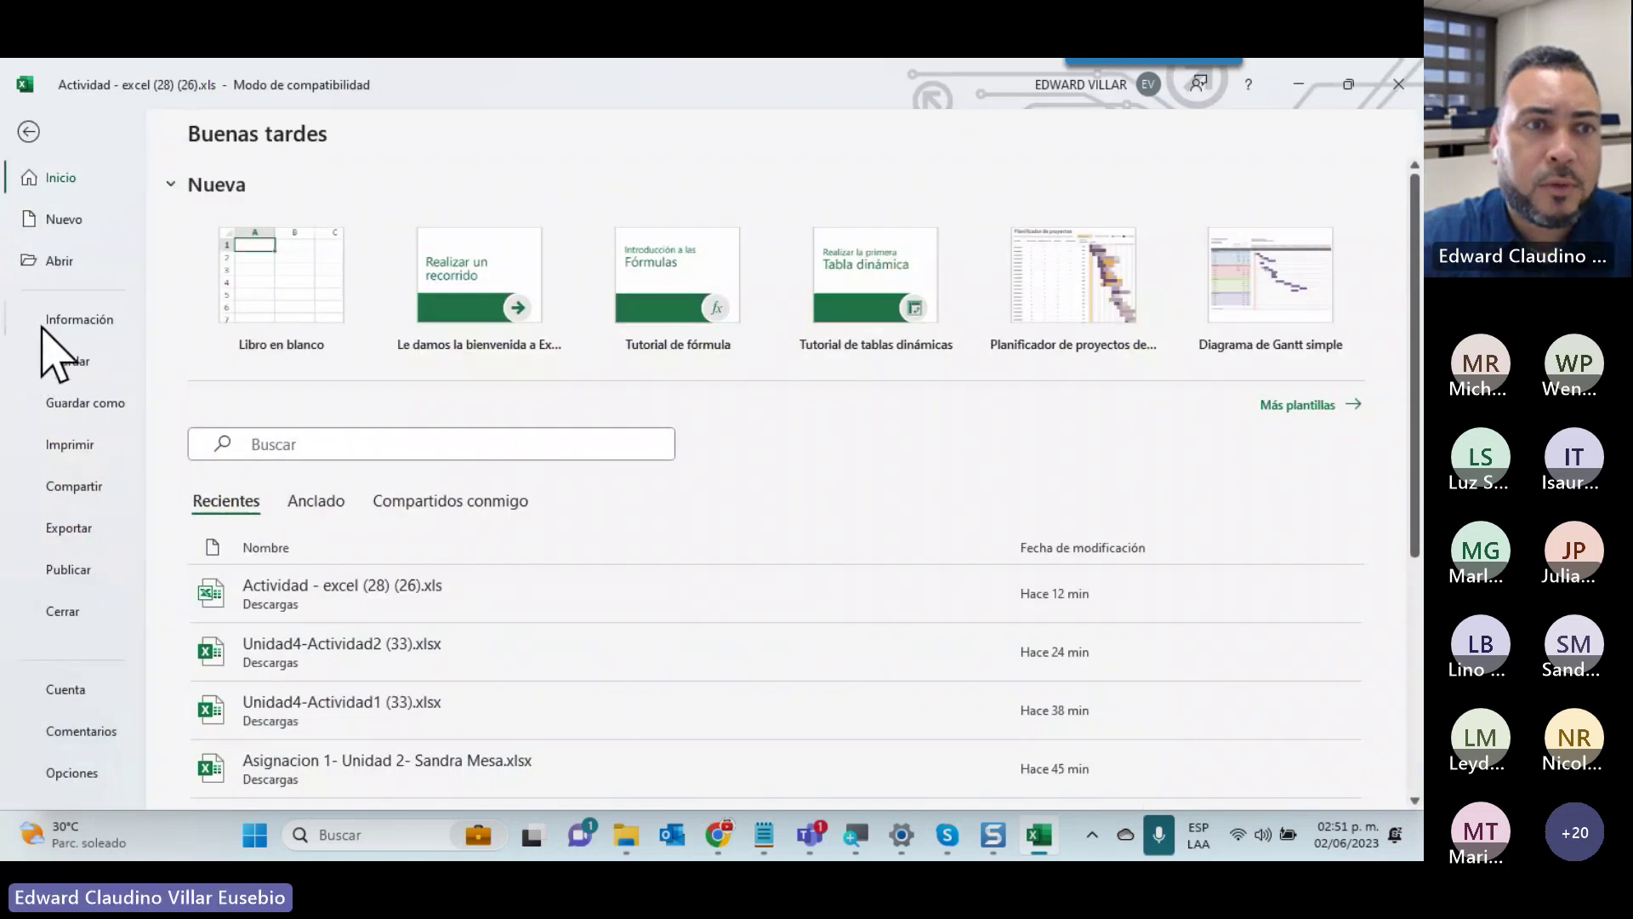
left_click(44, 330)
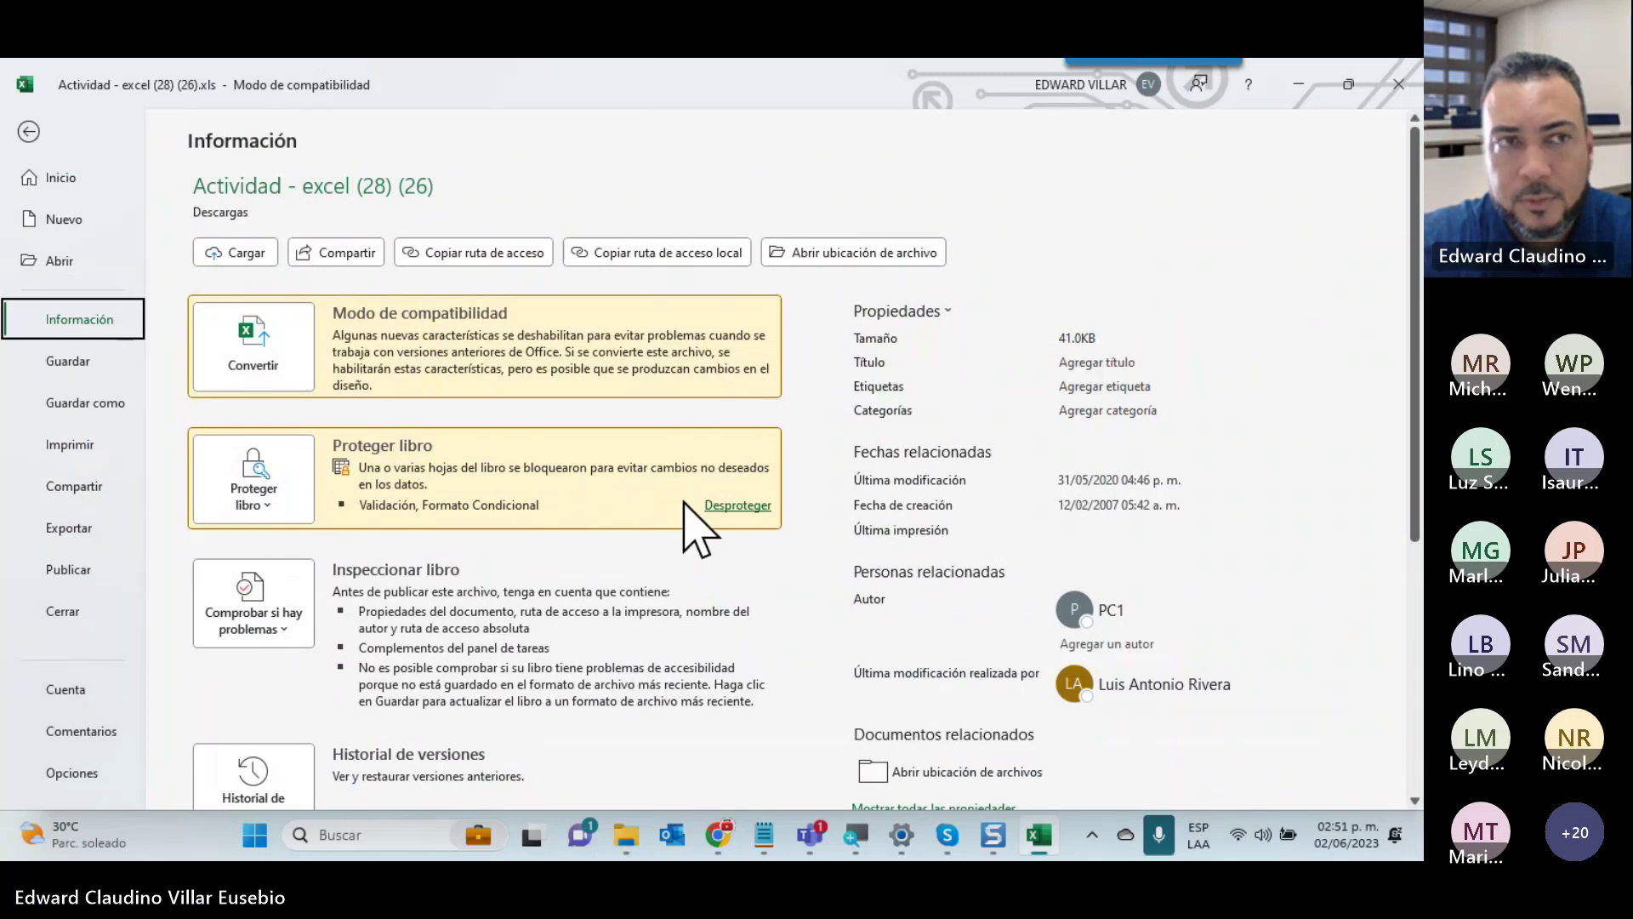
left_click(28, 132)
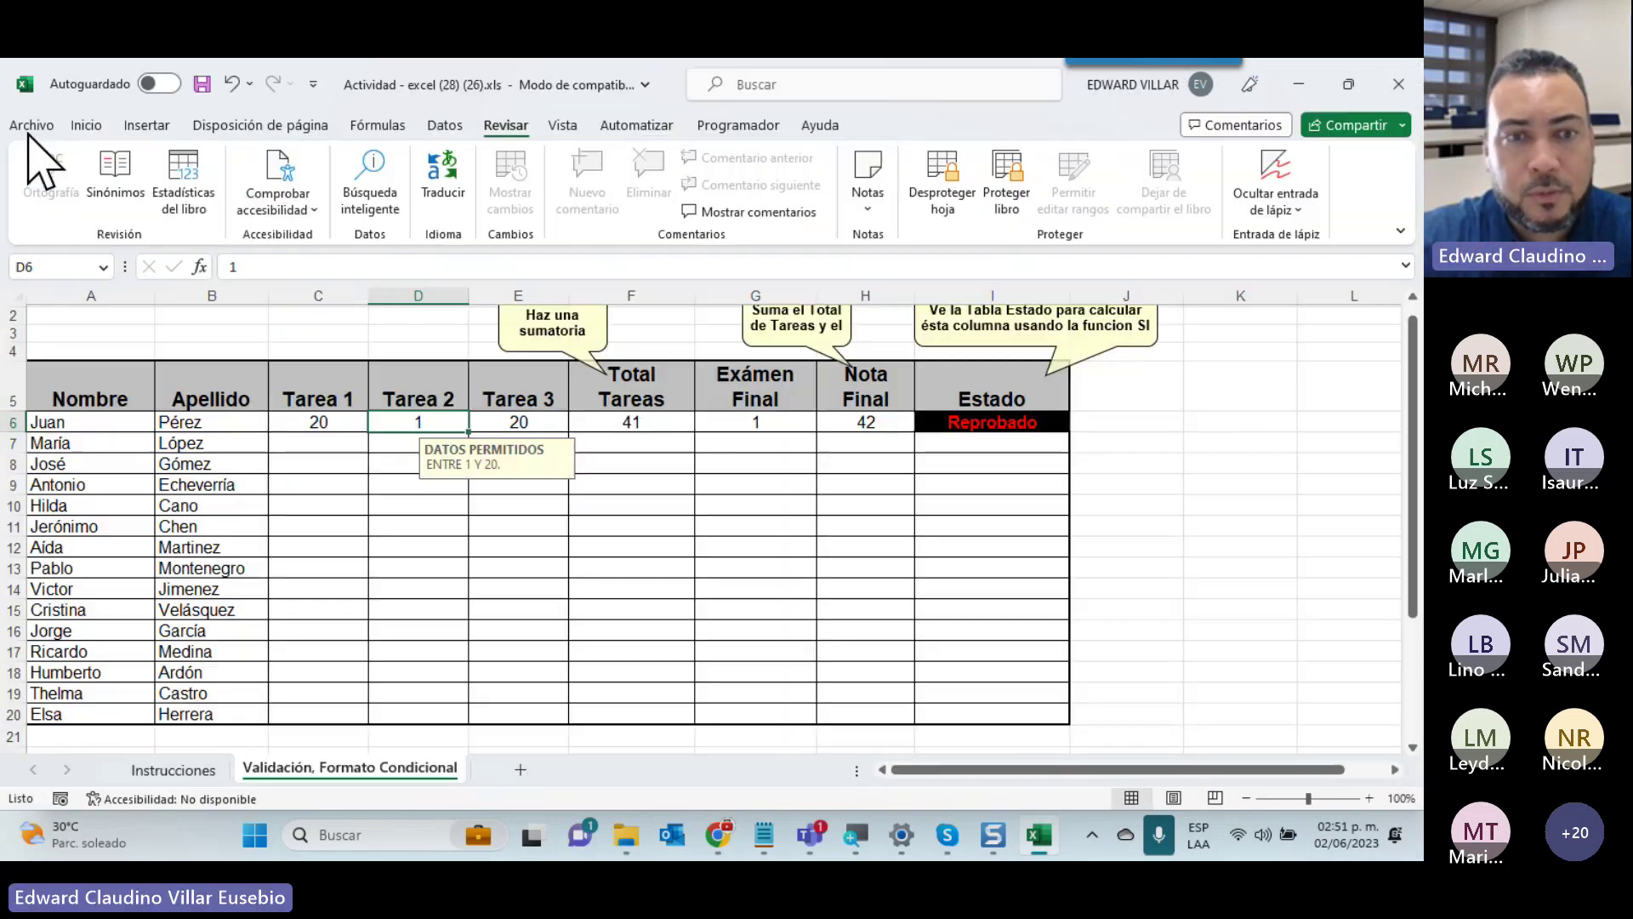
Add two test sheets, Hoja1 and Hoja2, then delete both
left_click(521, 769)
left_click(584, 769)
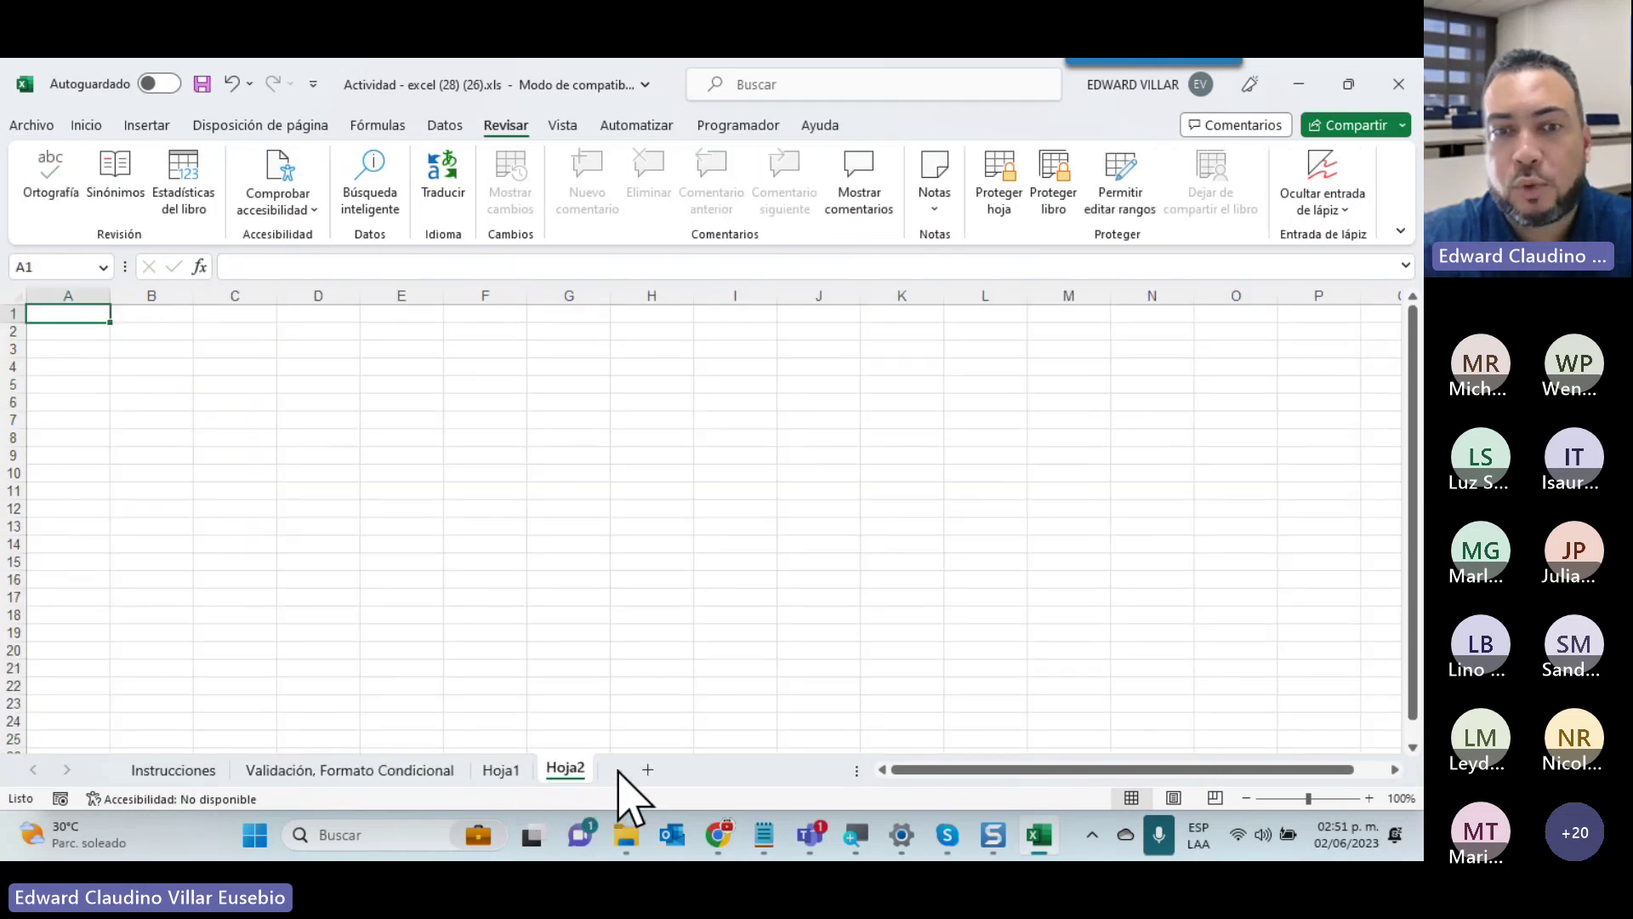
right_click(568, 769)
left_click(627, 514)
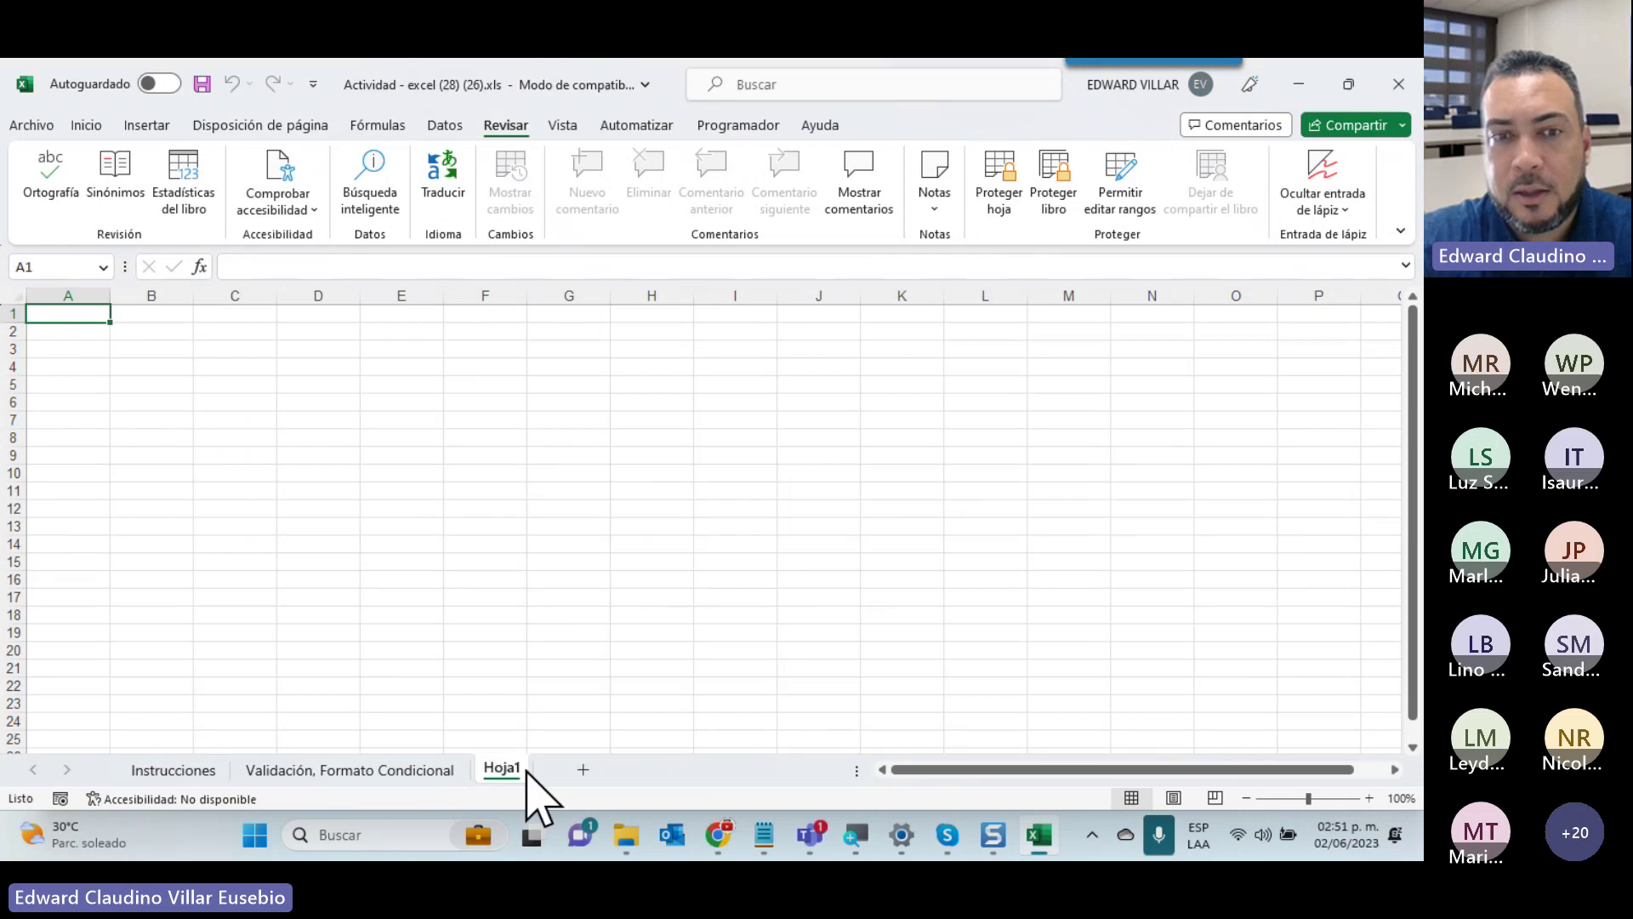
right_click(511, 770)
left_click(585, 511)
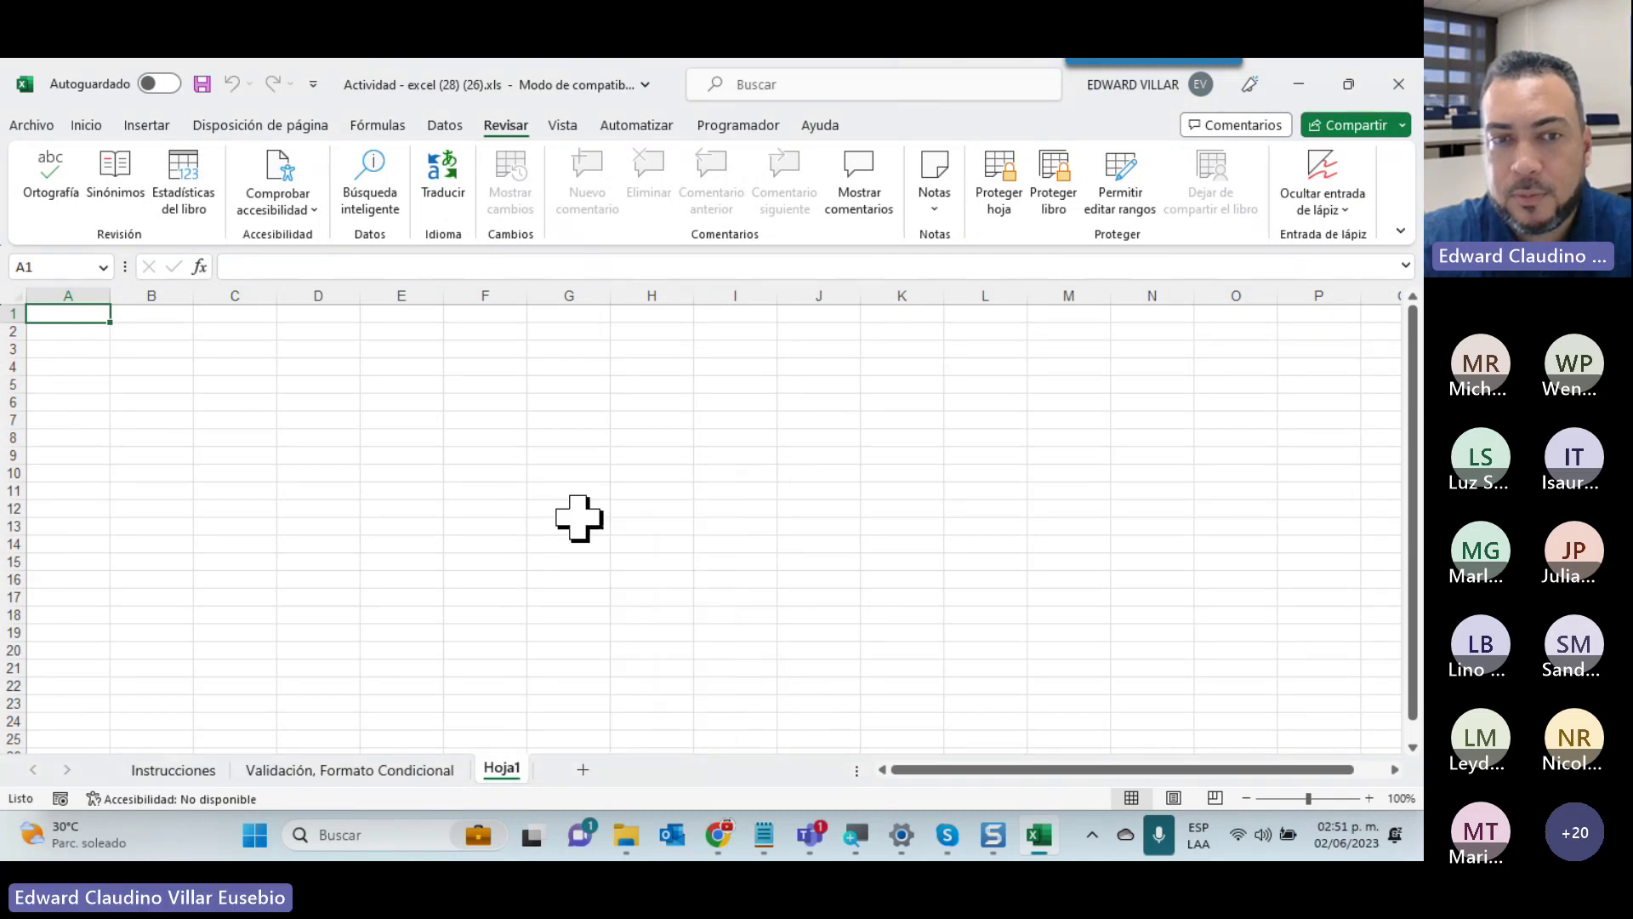
Protect the workbook structure with a confirmed password and verify sheet tab options are disabled
left_click(16, 123)
left_click(79, 334)
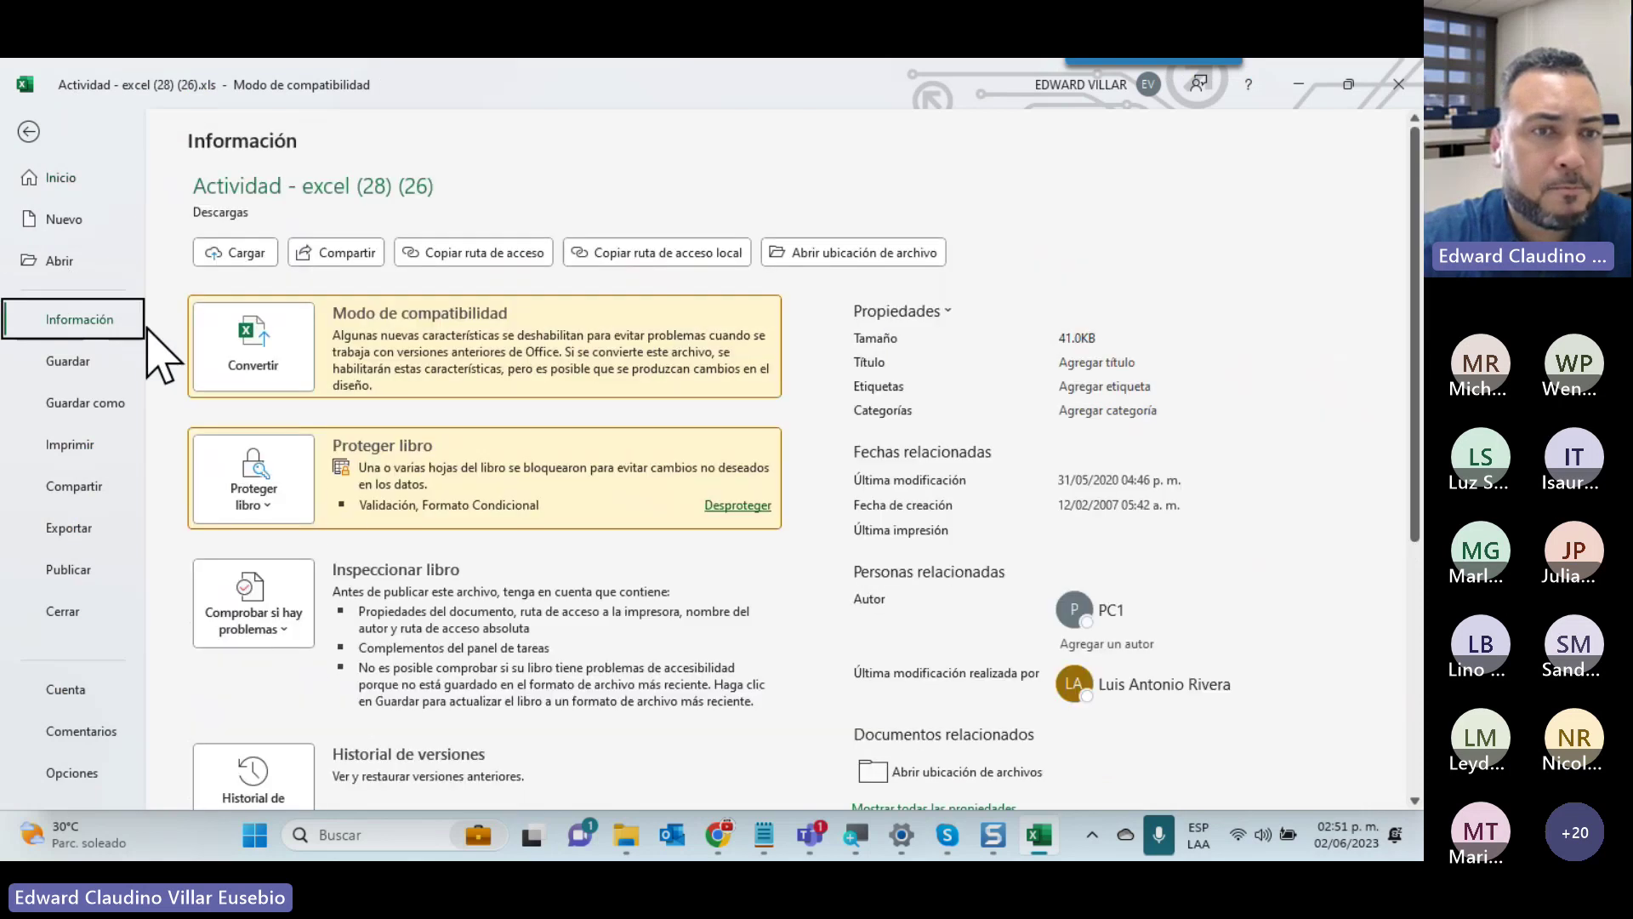
left_click(302, 509)
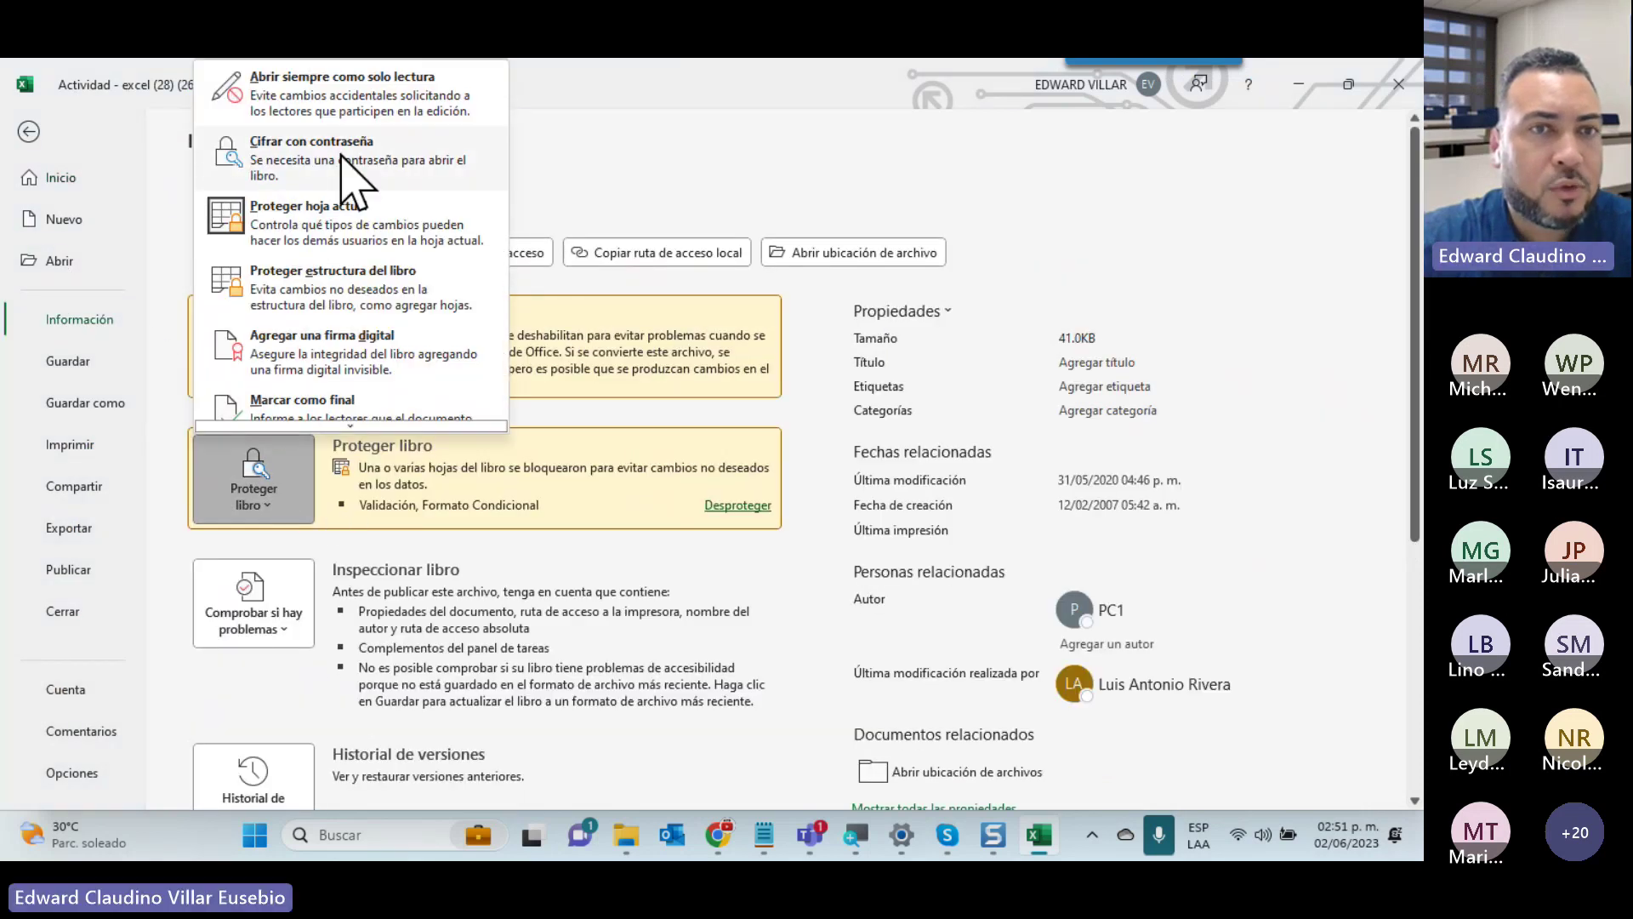
left_click(295, 288)
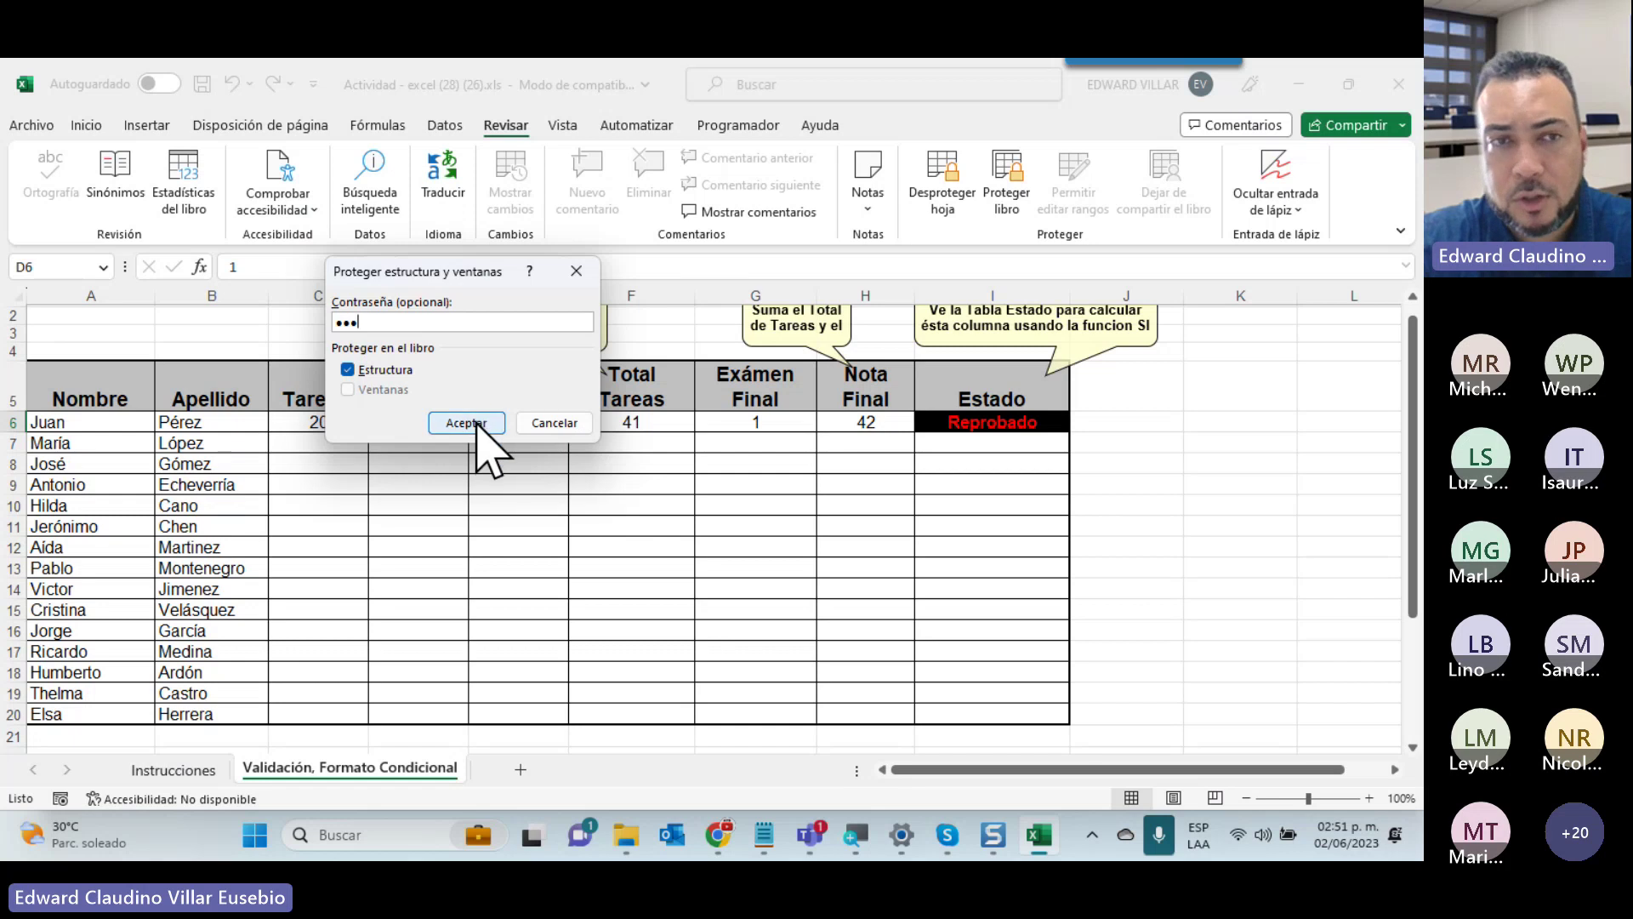
left_click(477, 423)
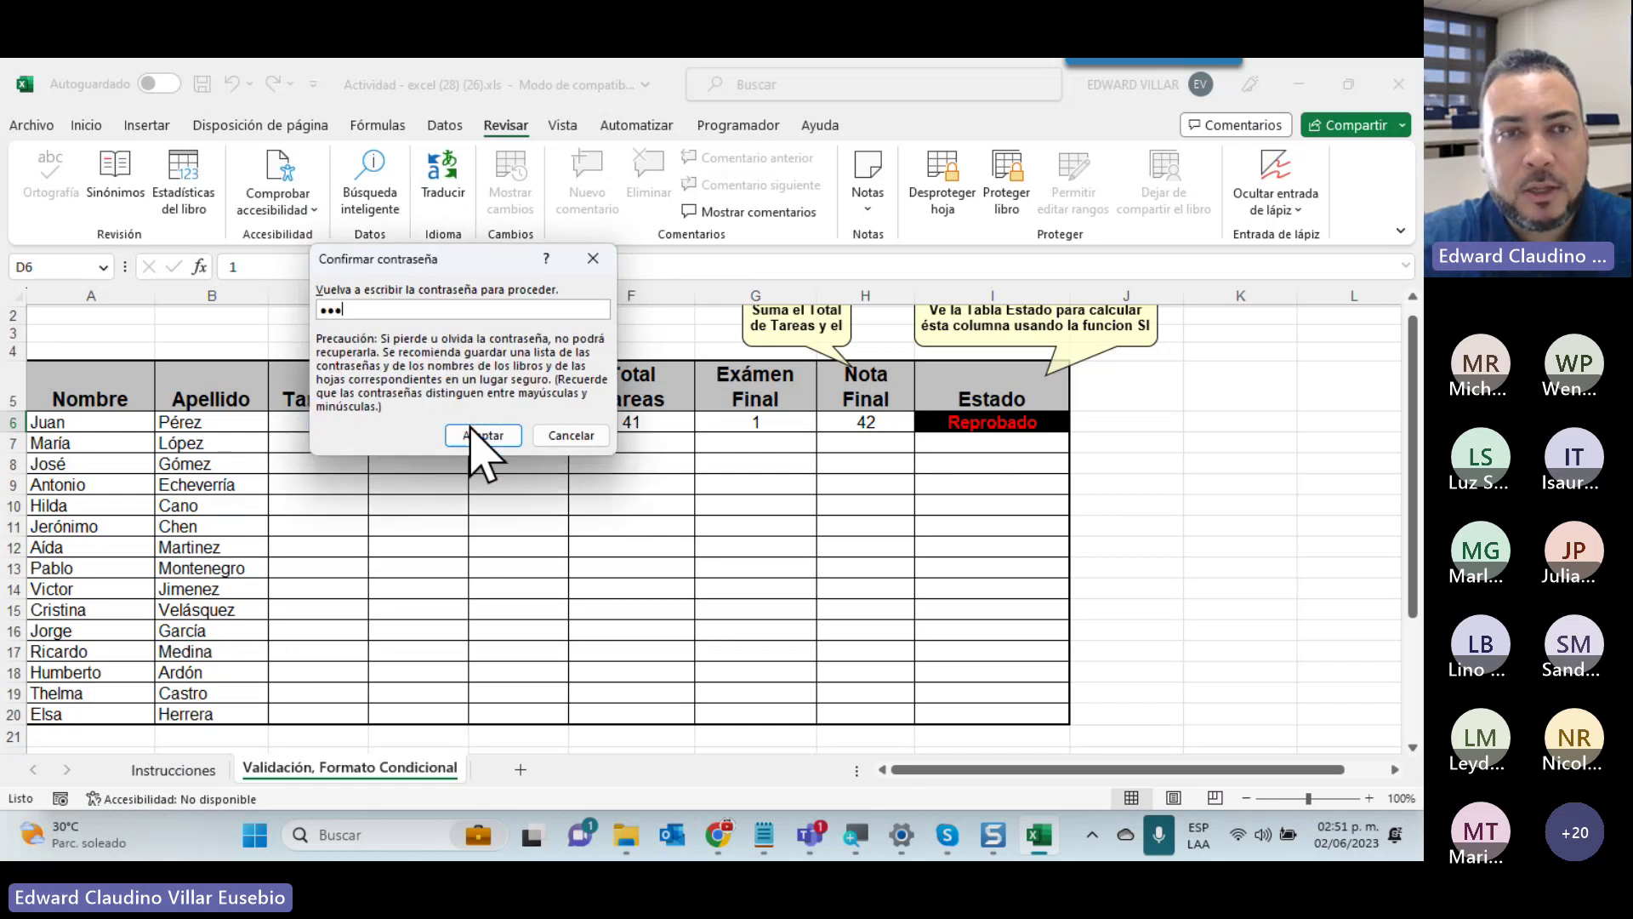
left_click(483, 435)
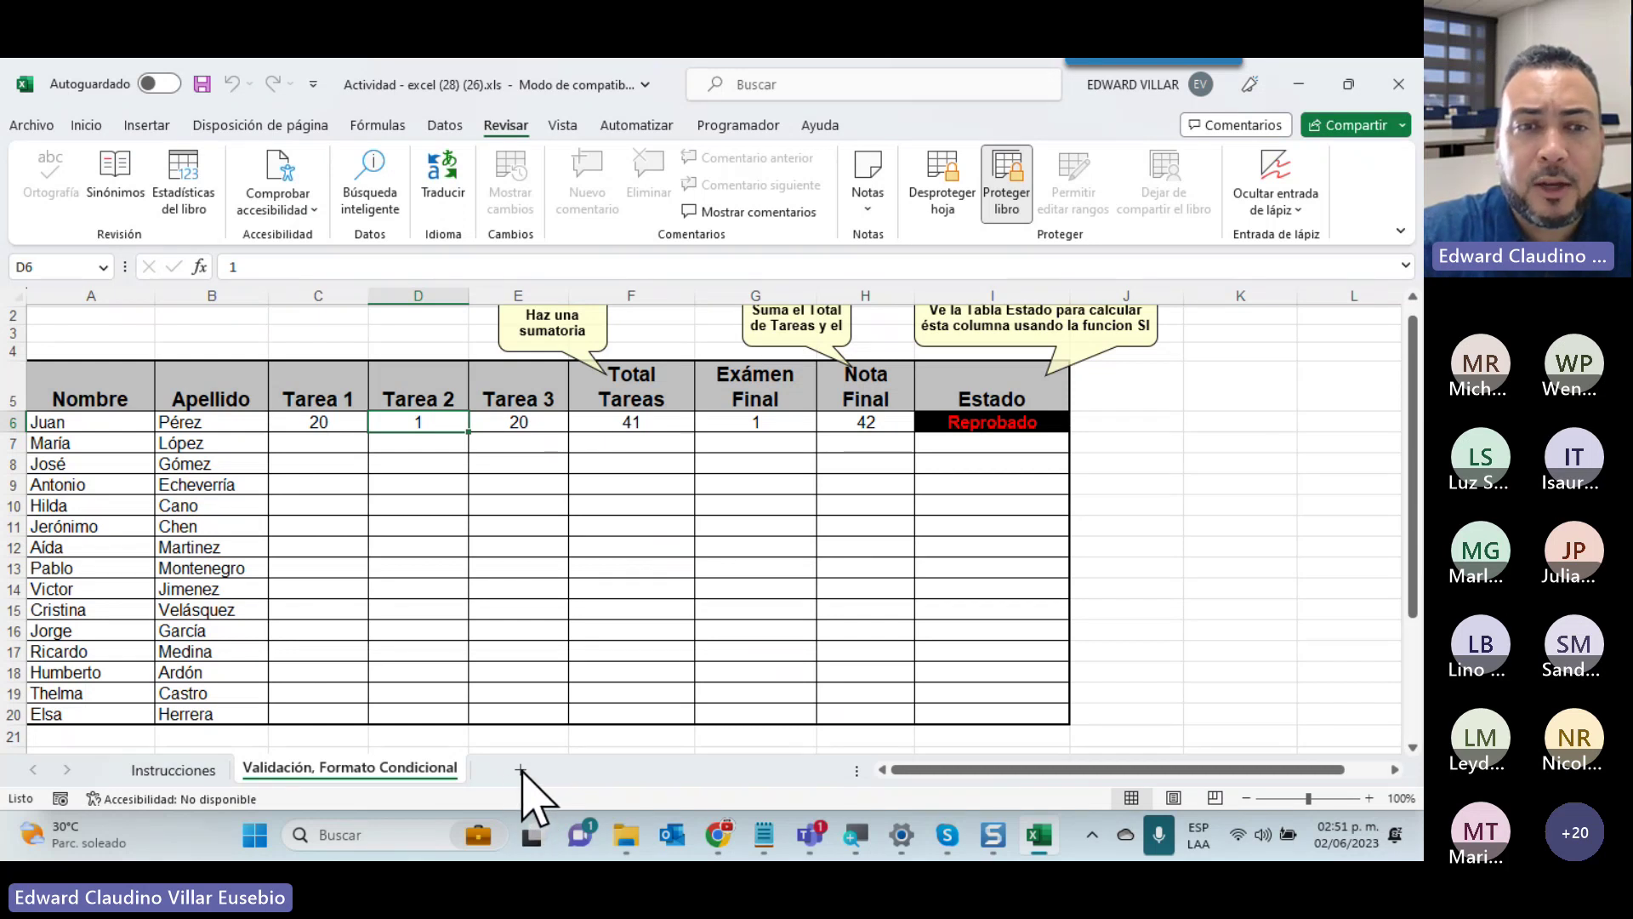
right_click(355, 773)
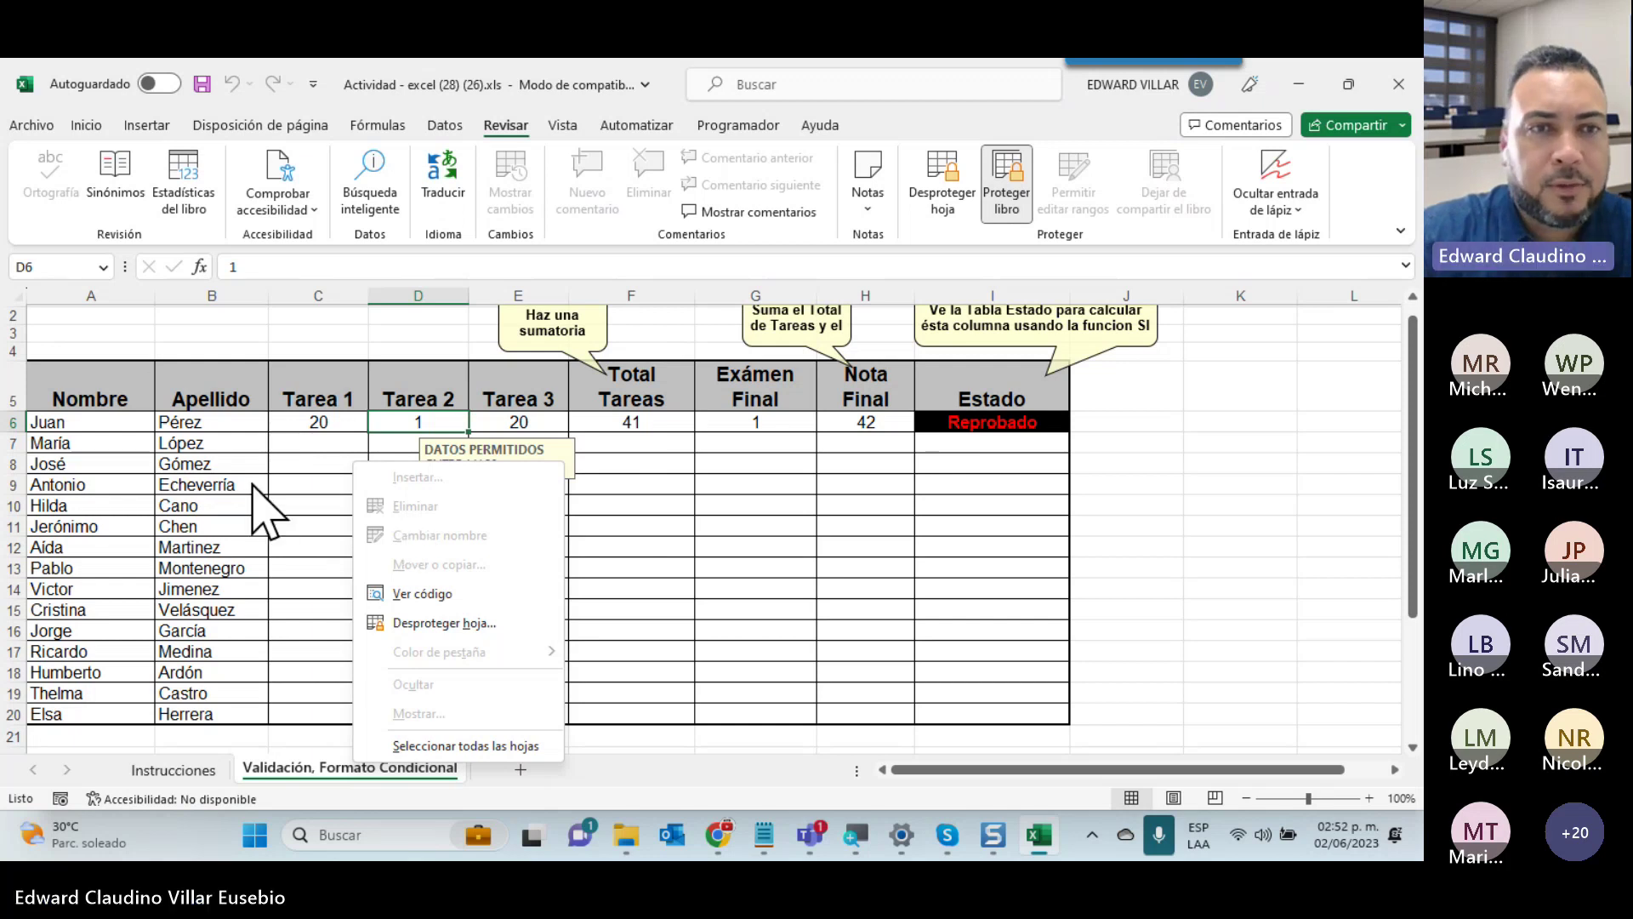
Encrypt the workbook with a confirmed opening password via Cifrar con contraseña
left_click(32, 125)
left_click(32, 125)
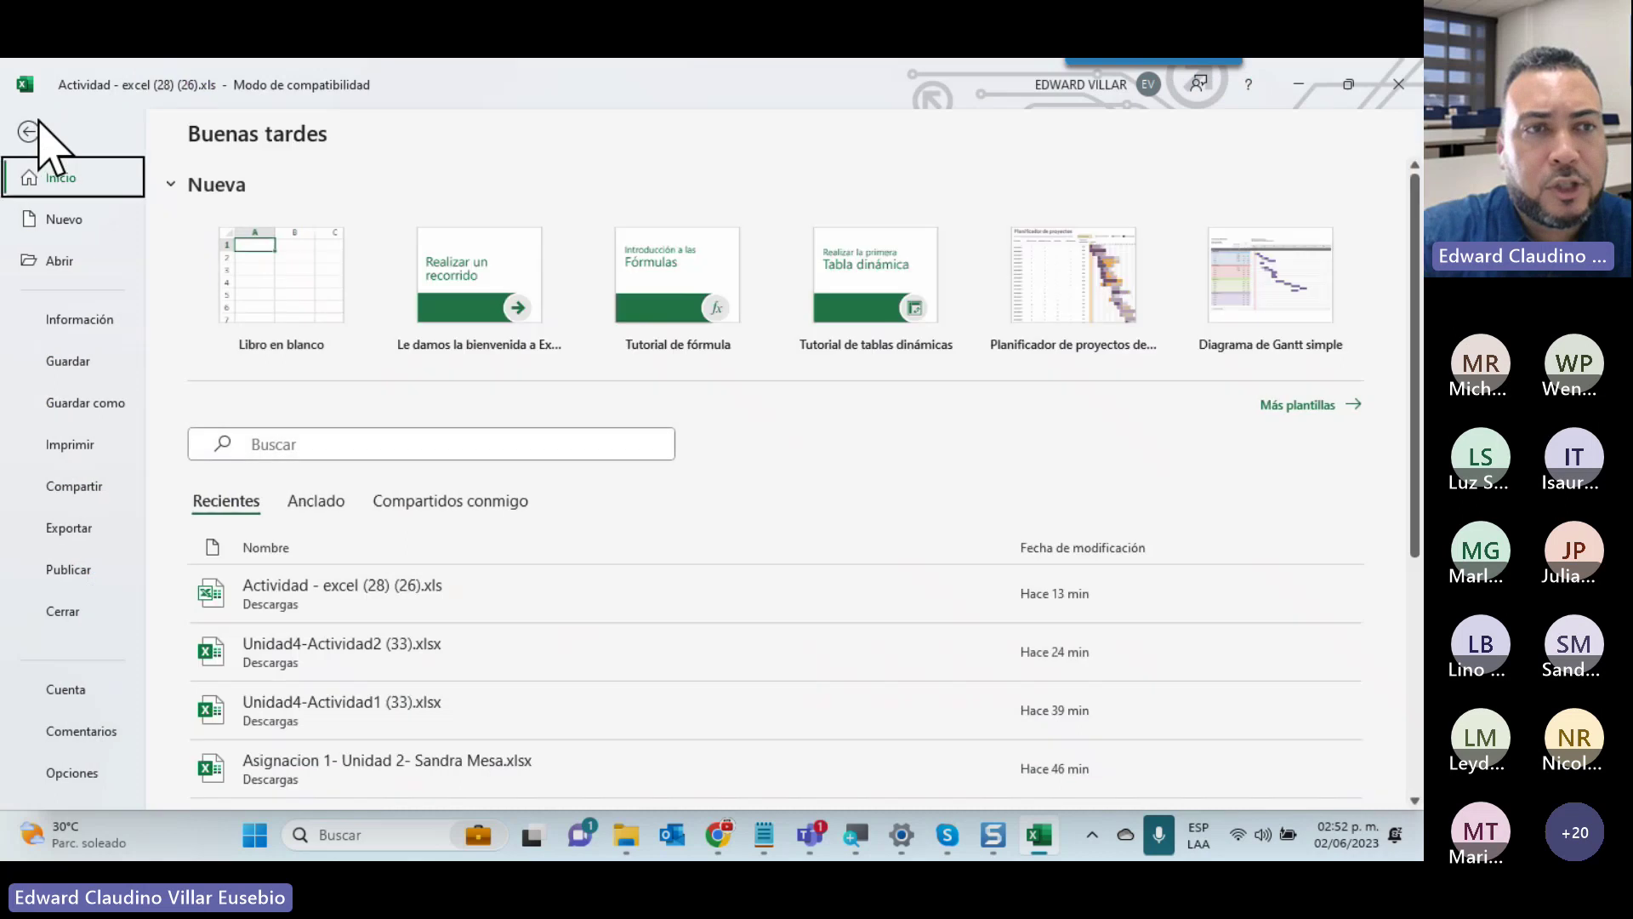
left_click(100, 317)
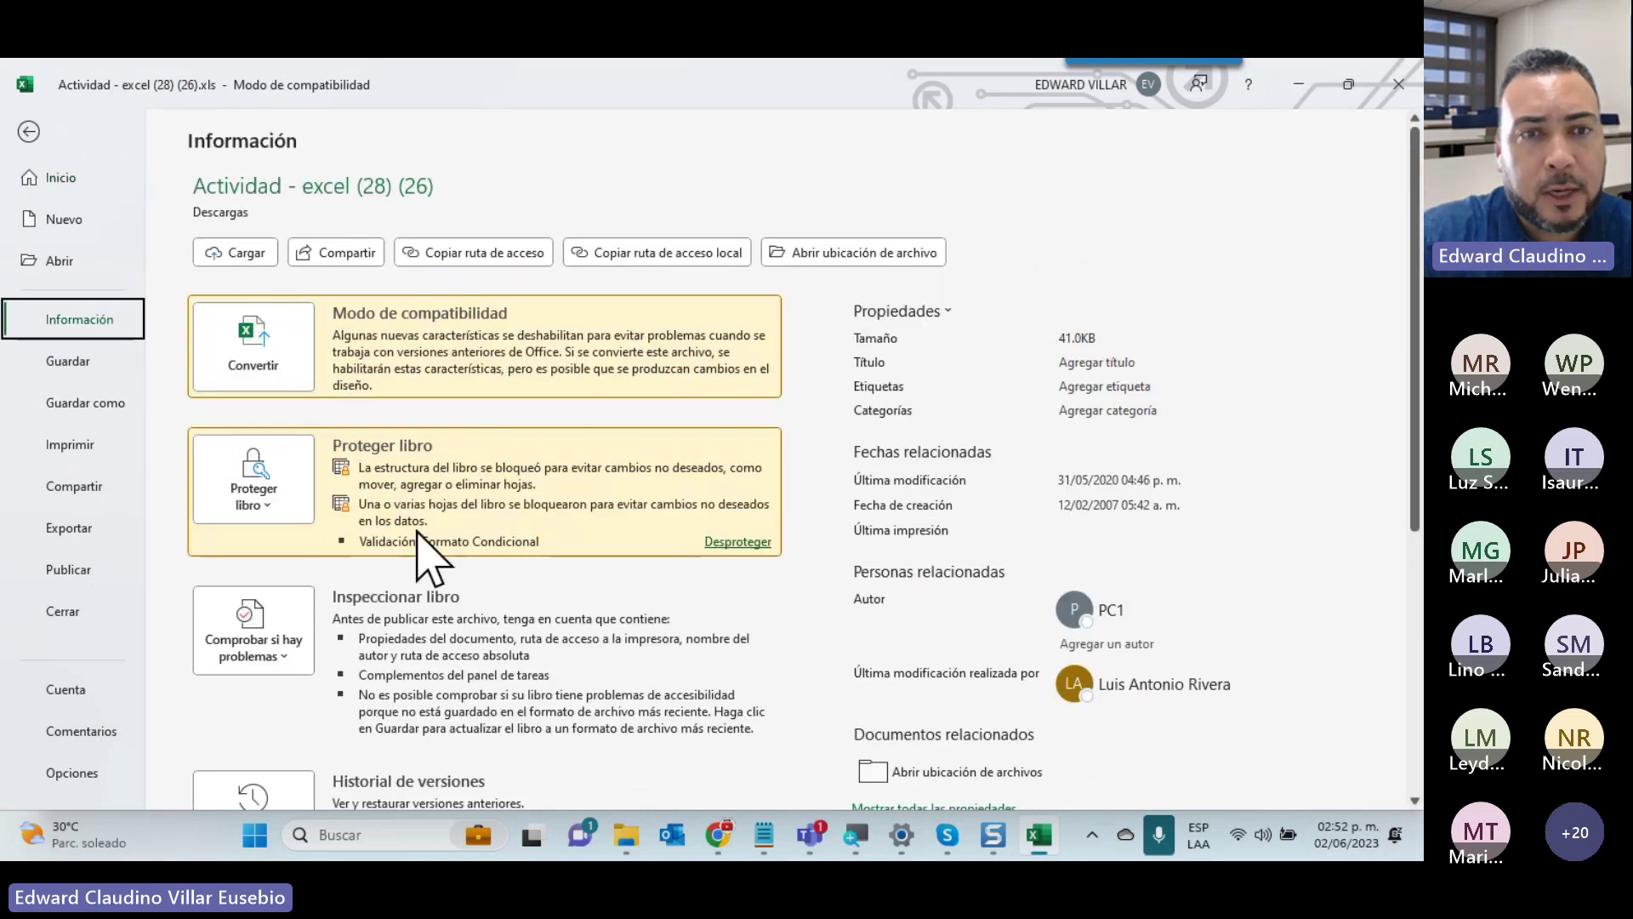
left_click(235, 510)
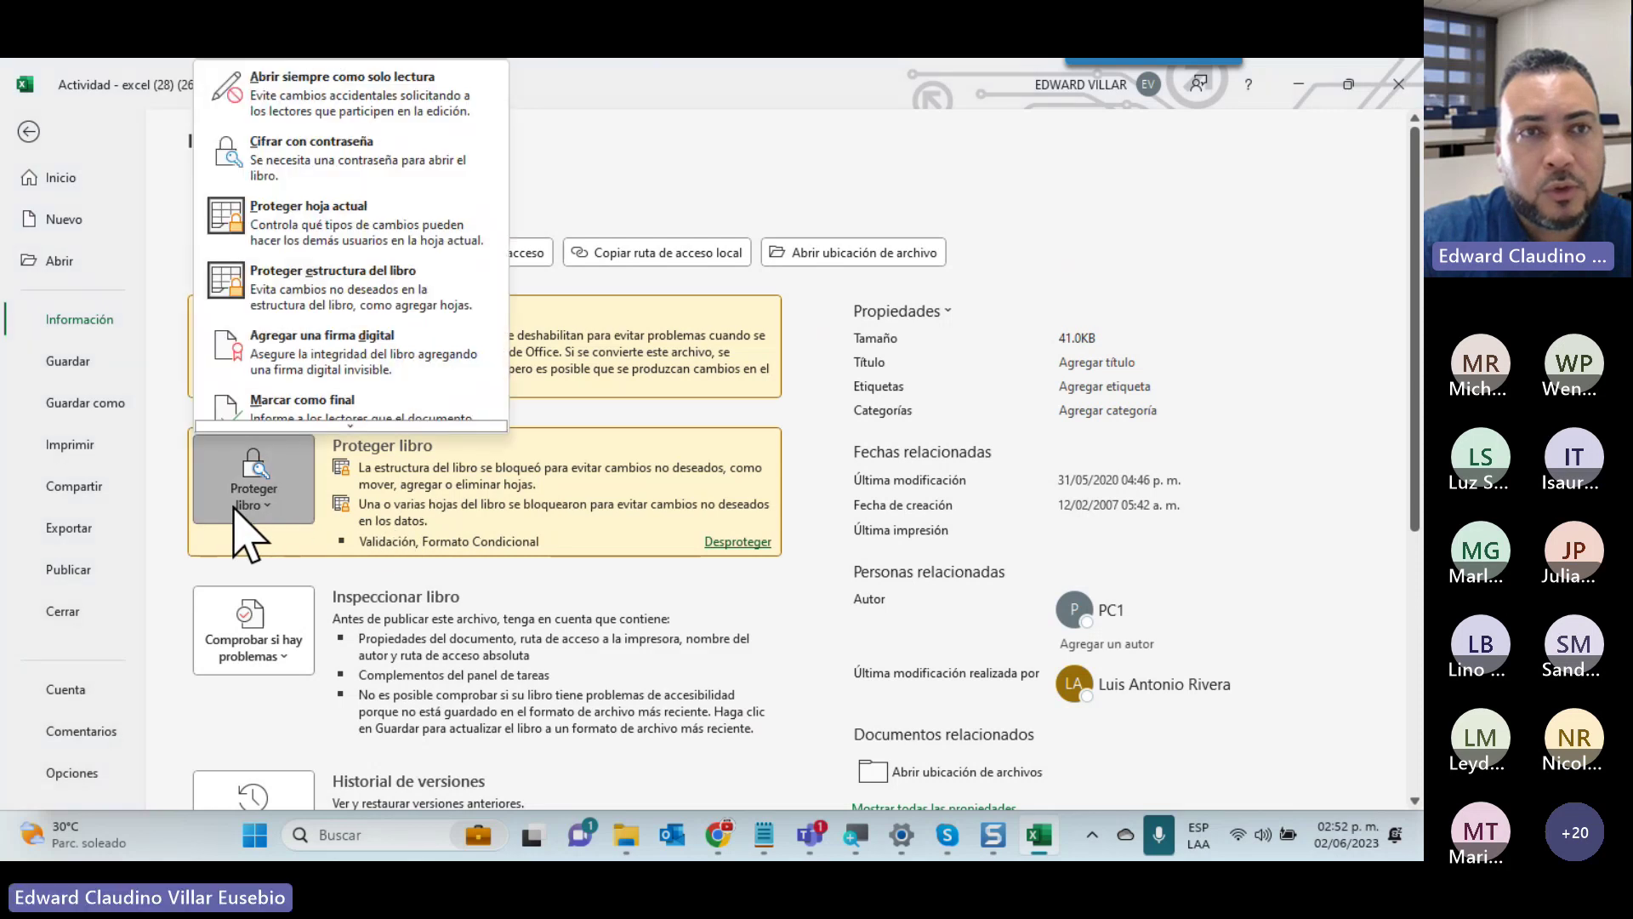
left_click(252, 163)
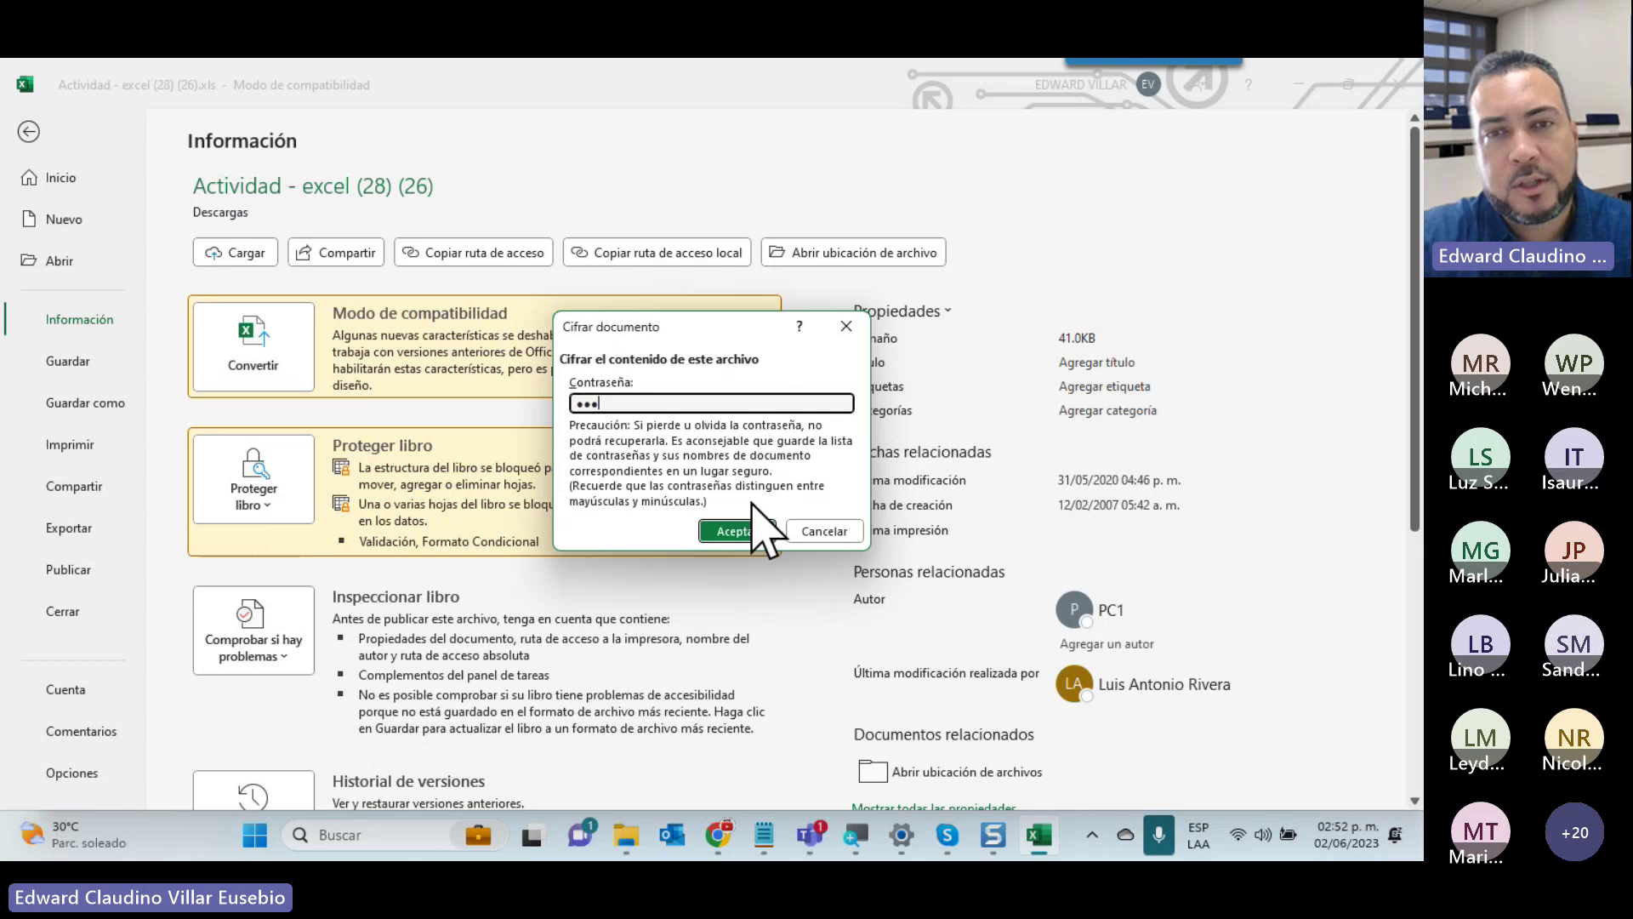
left_click(743, 529)
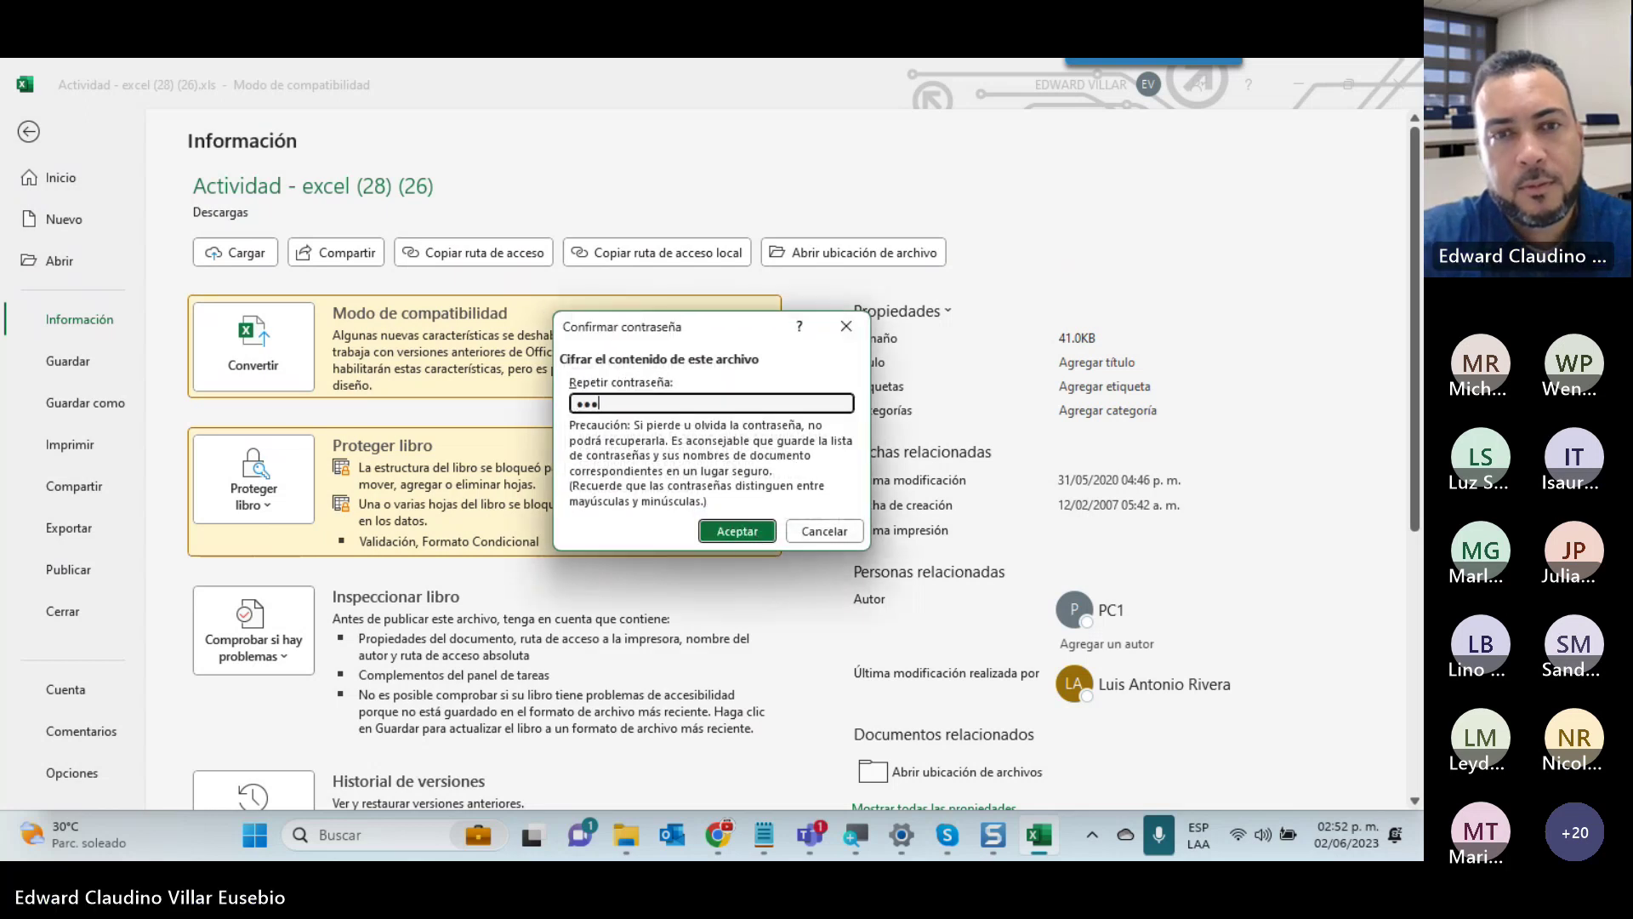
left_click(736, 531)
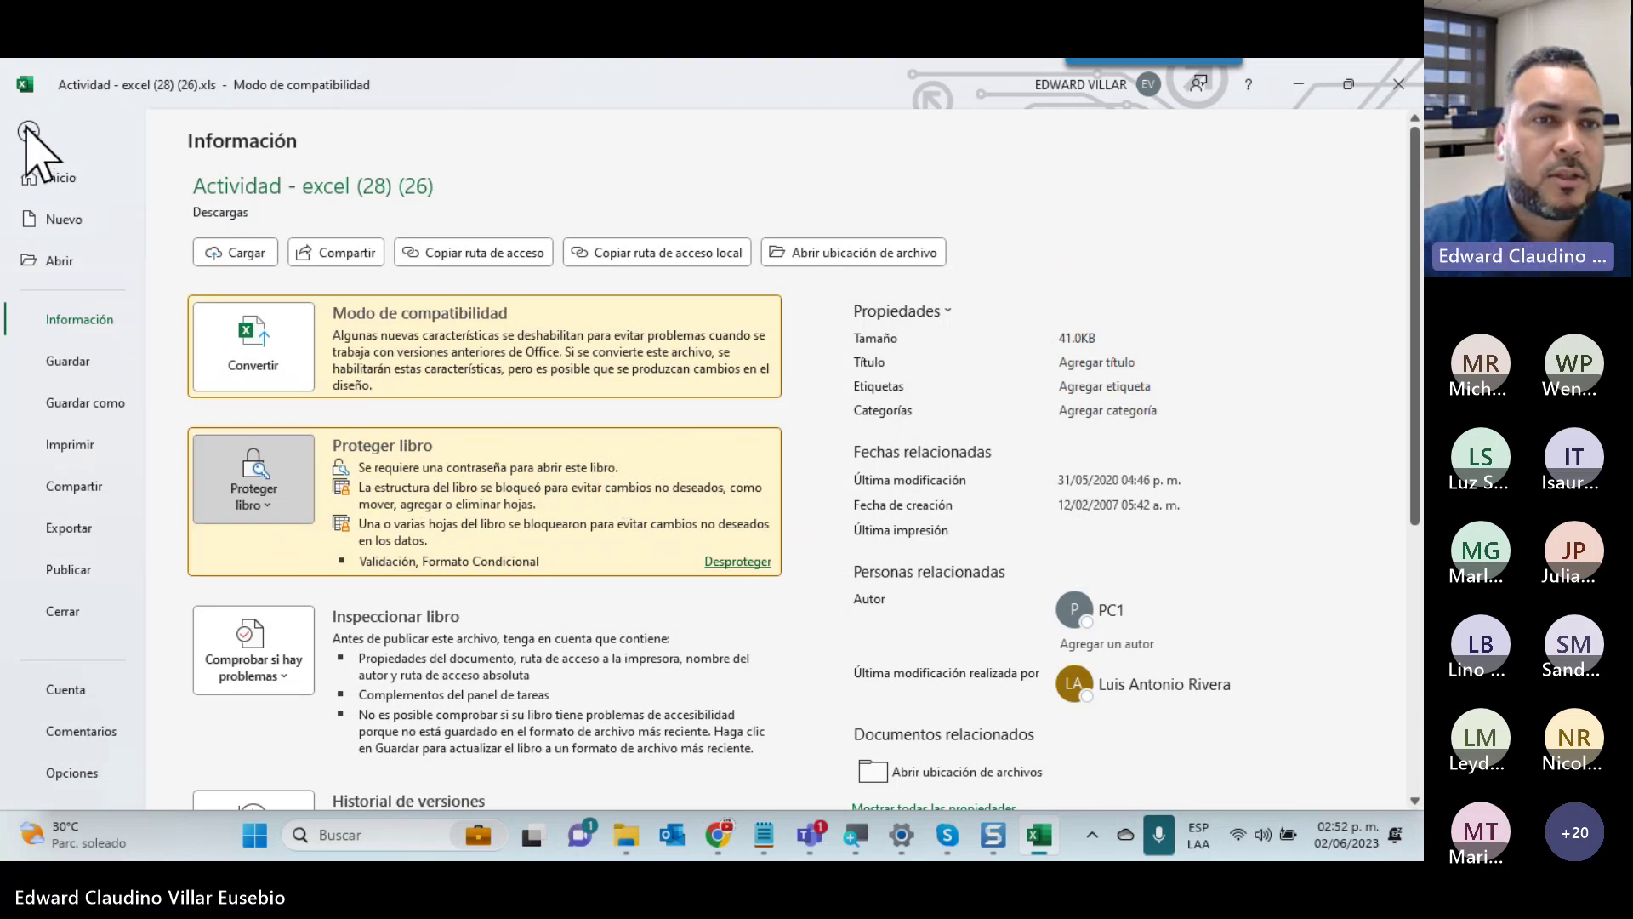
left_click(28, 132)
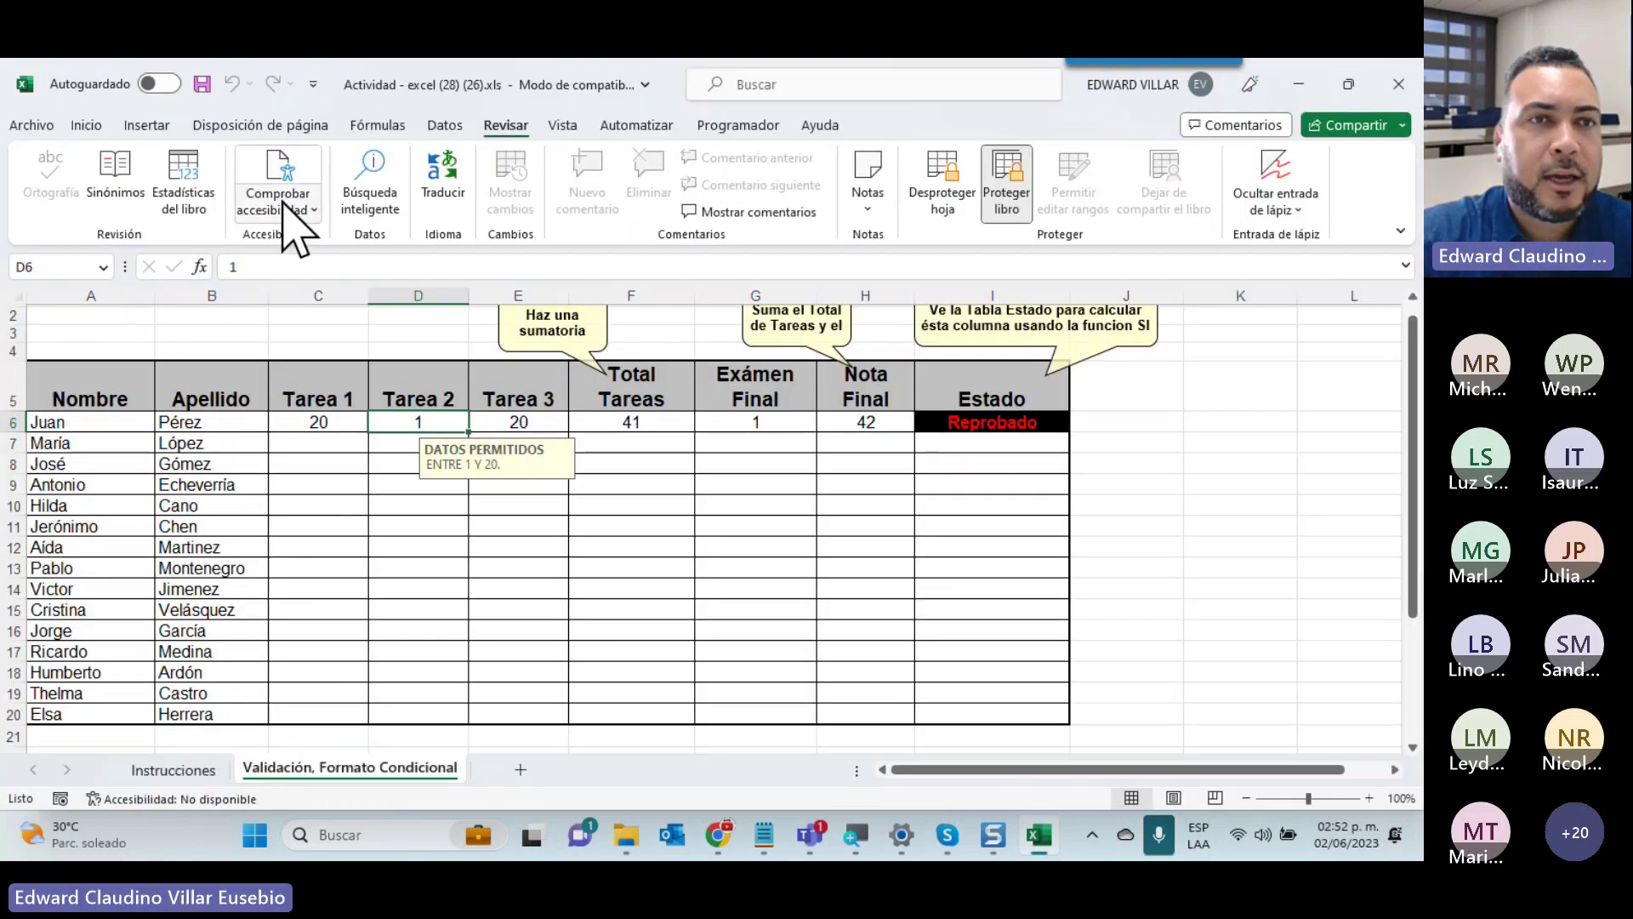
Attempt a save and cancel the old-format compatibility checker
left_click(201, 83)
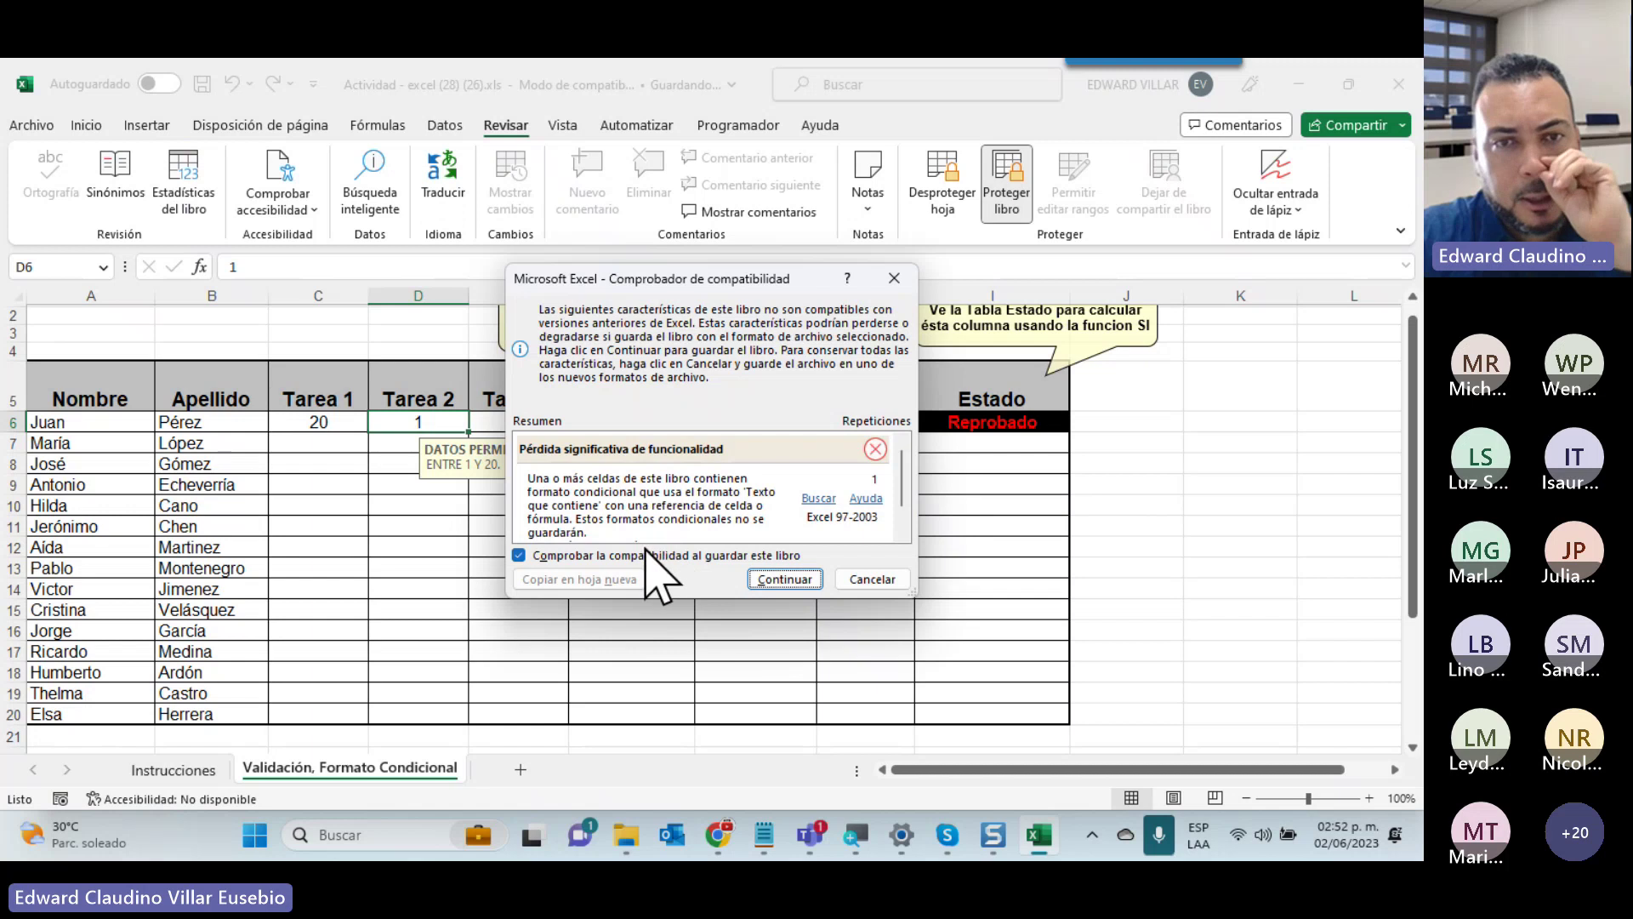
scroll(693, 502, "down", 1)
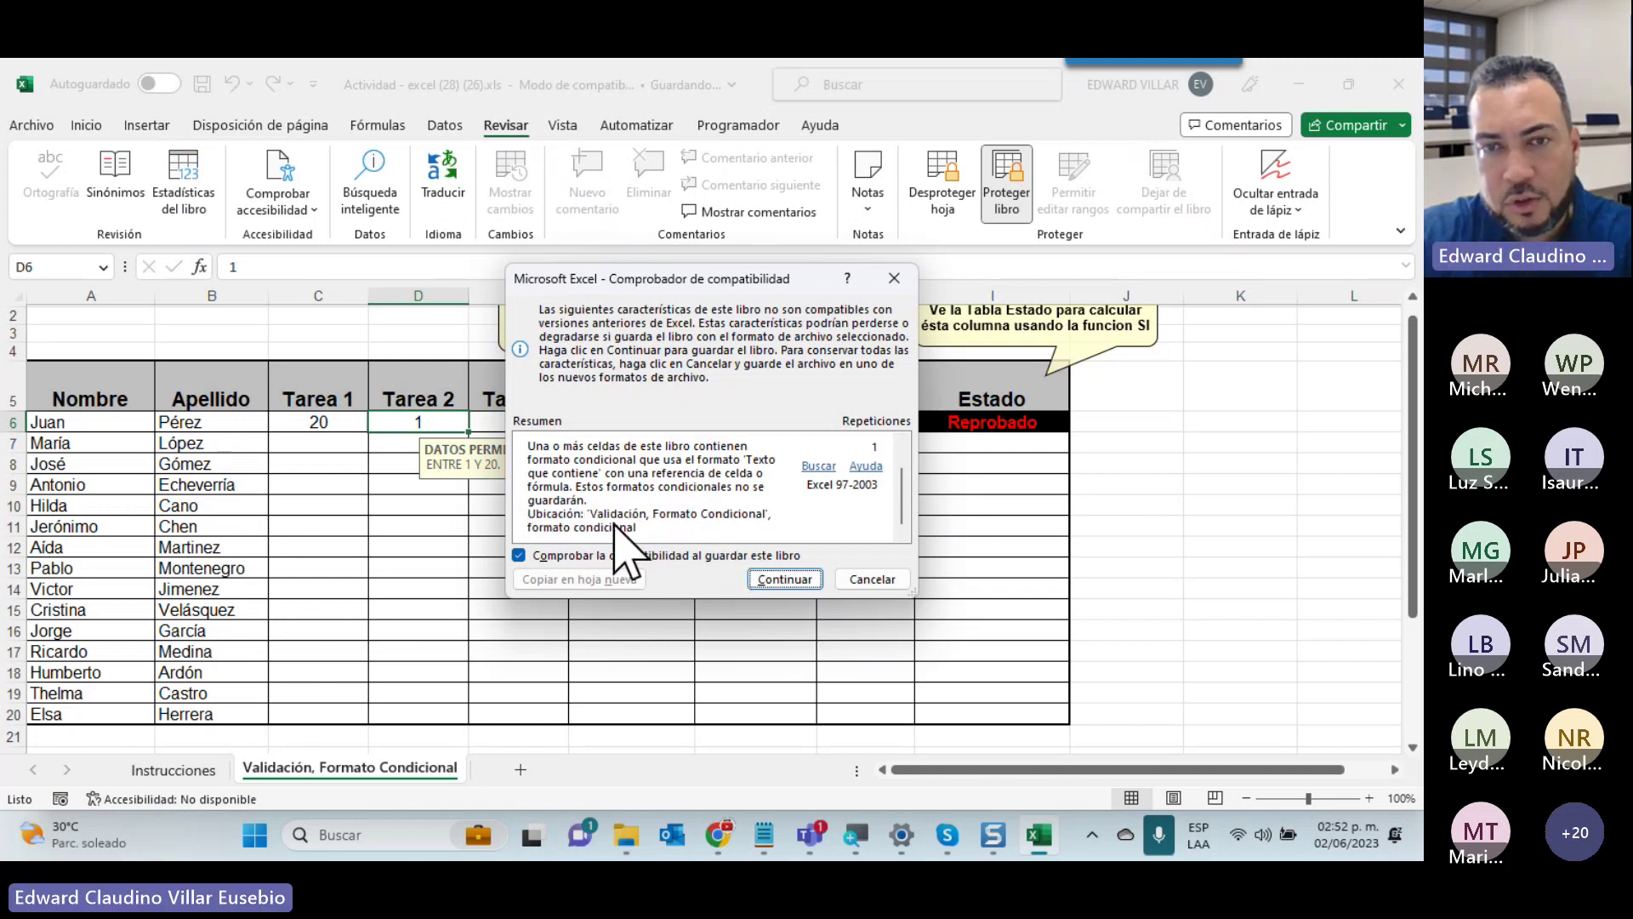
left_click(881, 578)
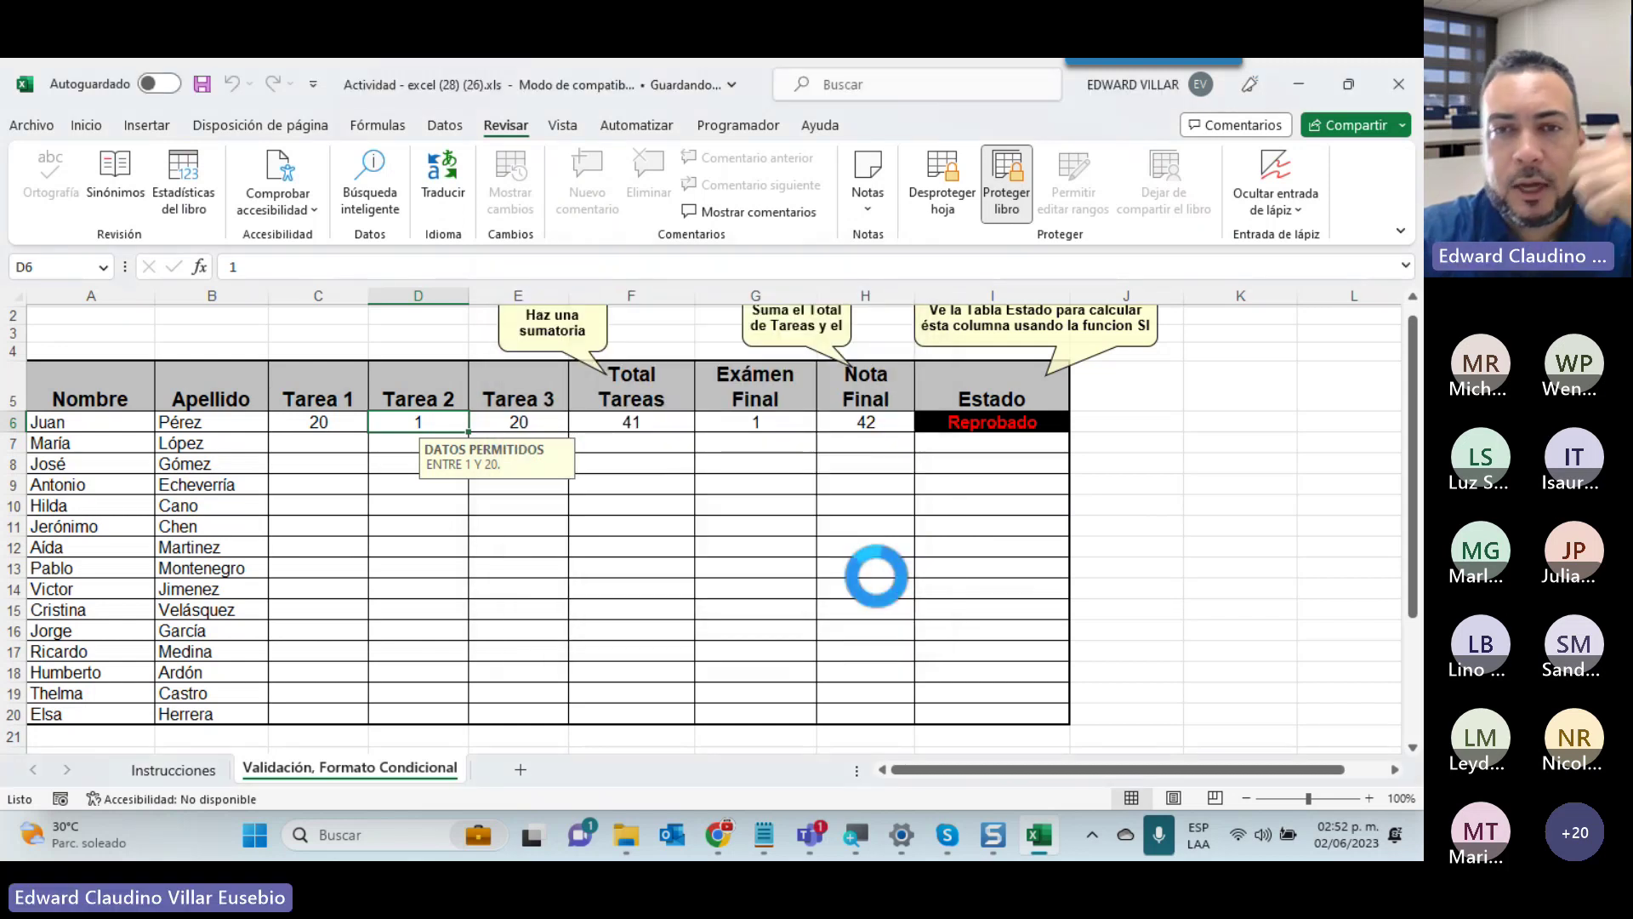
Save the workbook as Actividad - excel (28) (26).xlsx in Libro de Excel format
left_click(26, 128)
left_click(85, 403)
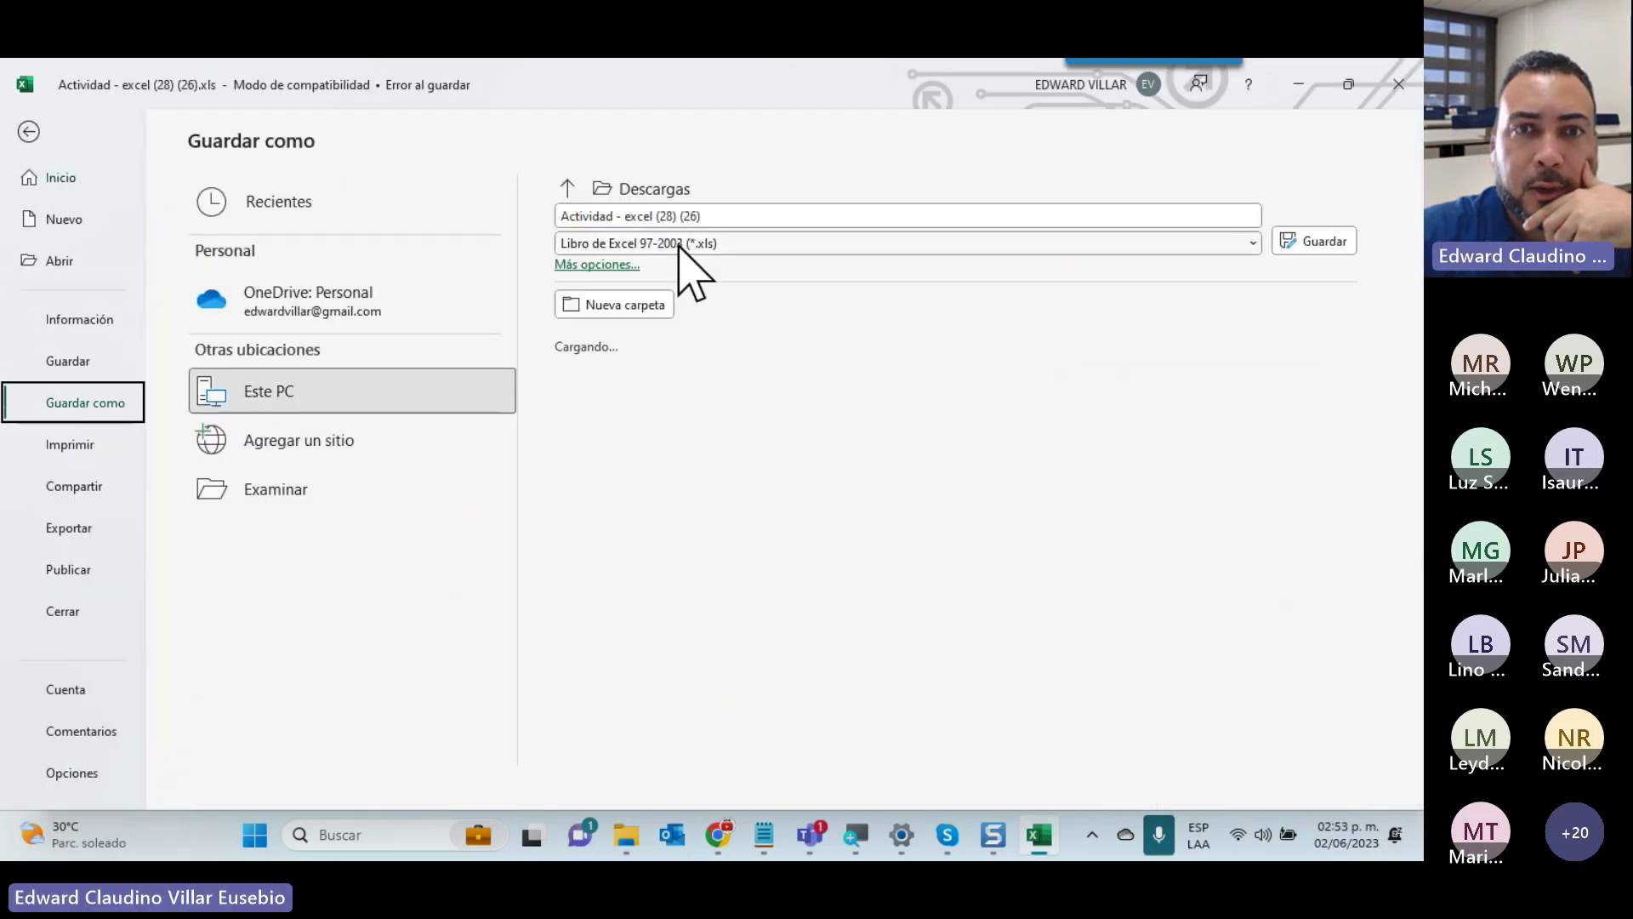
left_click(680, 244)
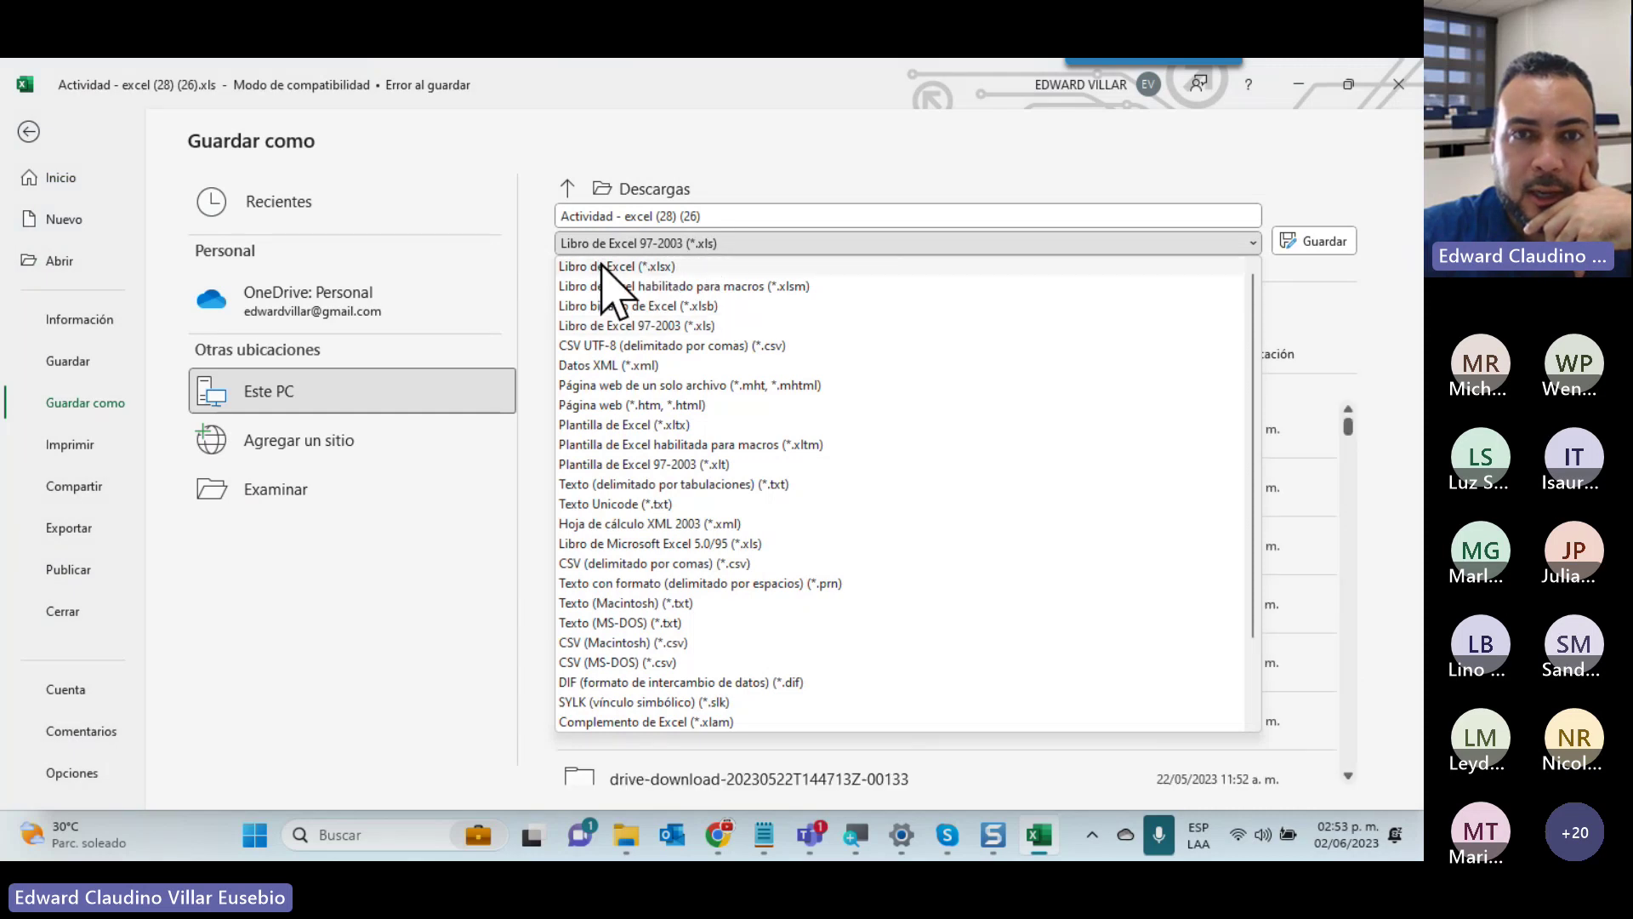
key("Escape")
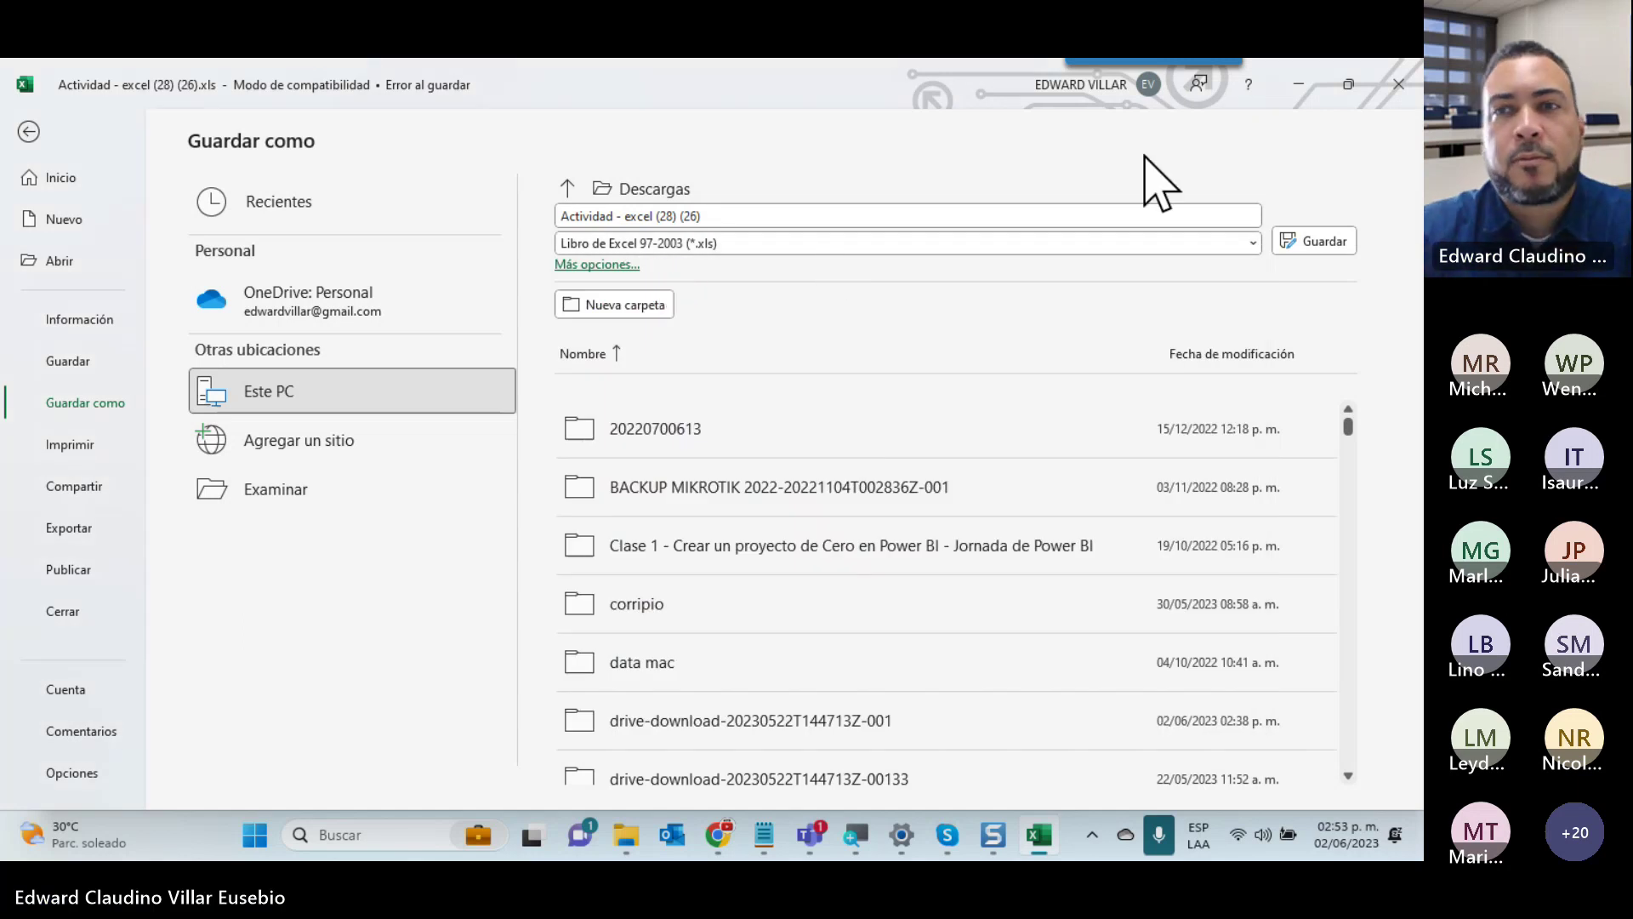
left_click(1314, 242)
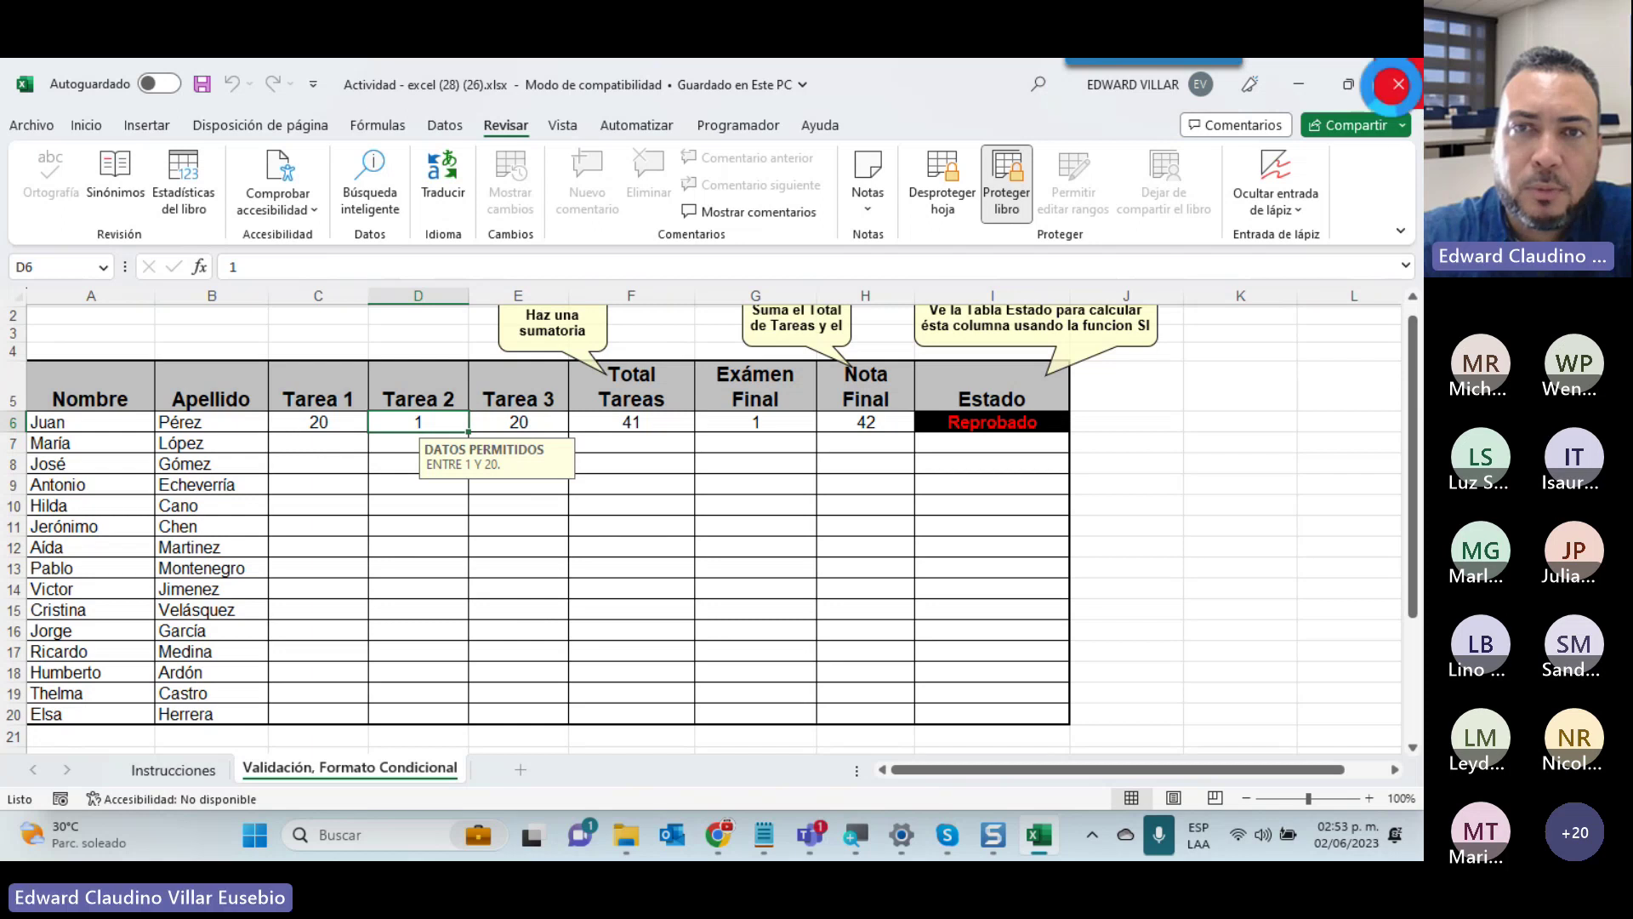
Close Excel and open Actividad - excel (28) (26).xlsx from the Descargas folder in File Explorer
left_click(1395, 84)
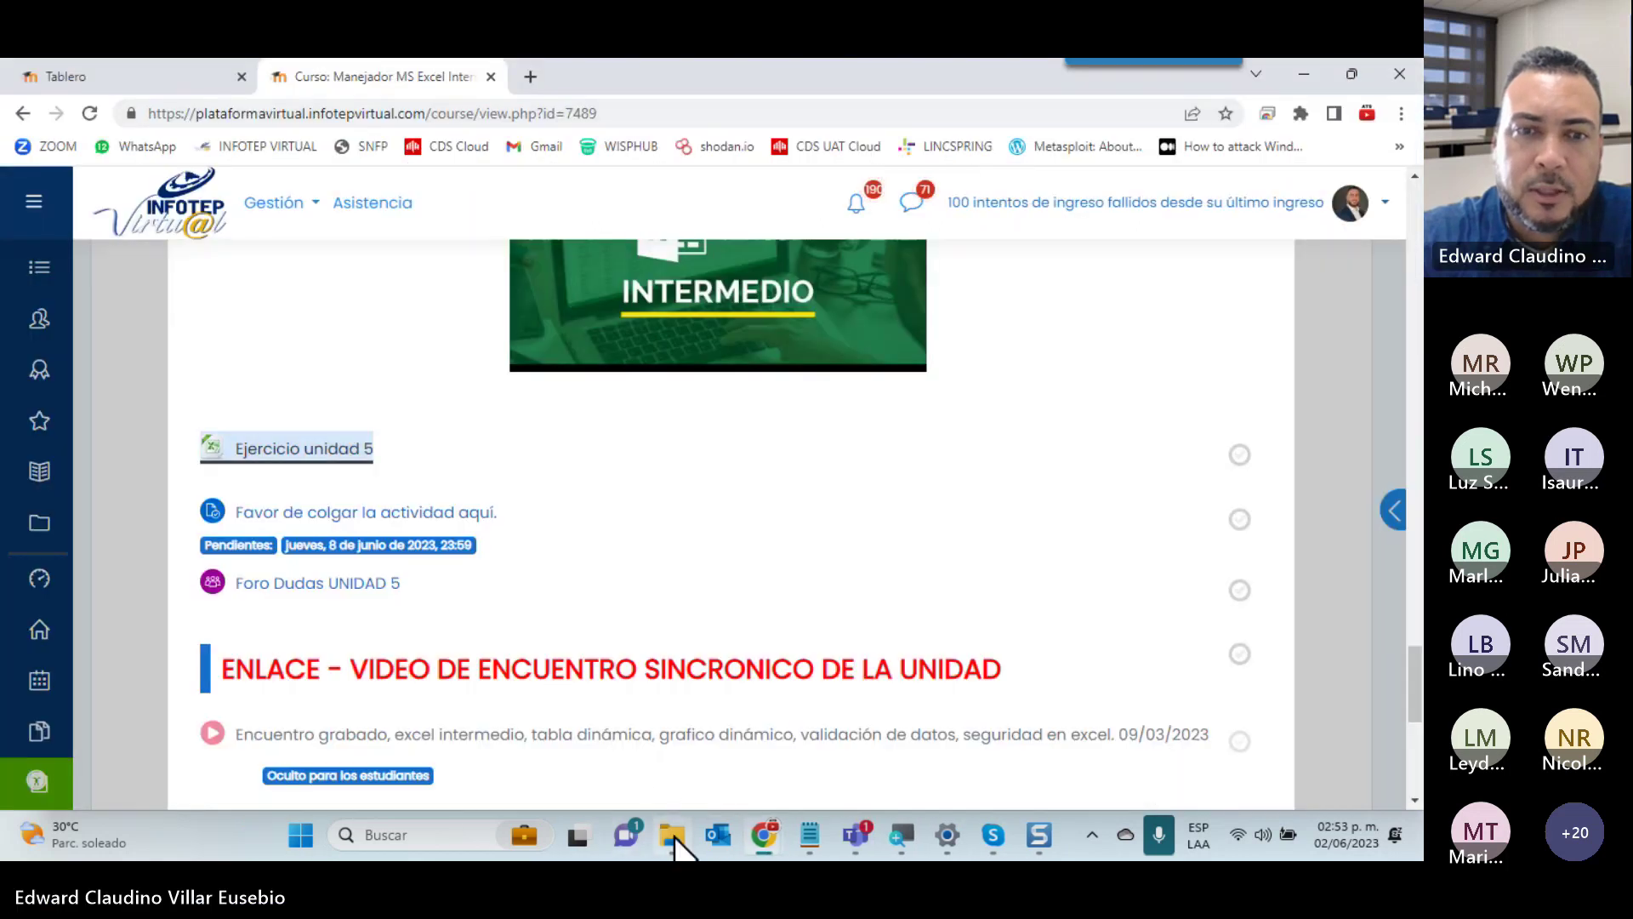
left_click(674, 837)
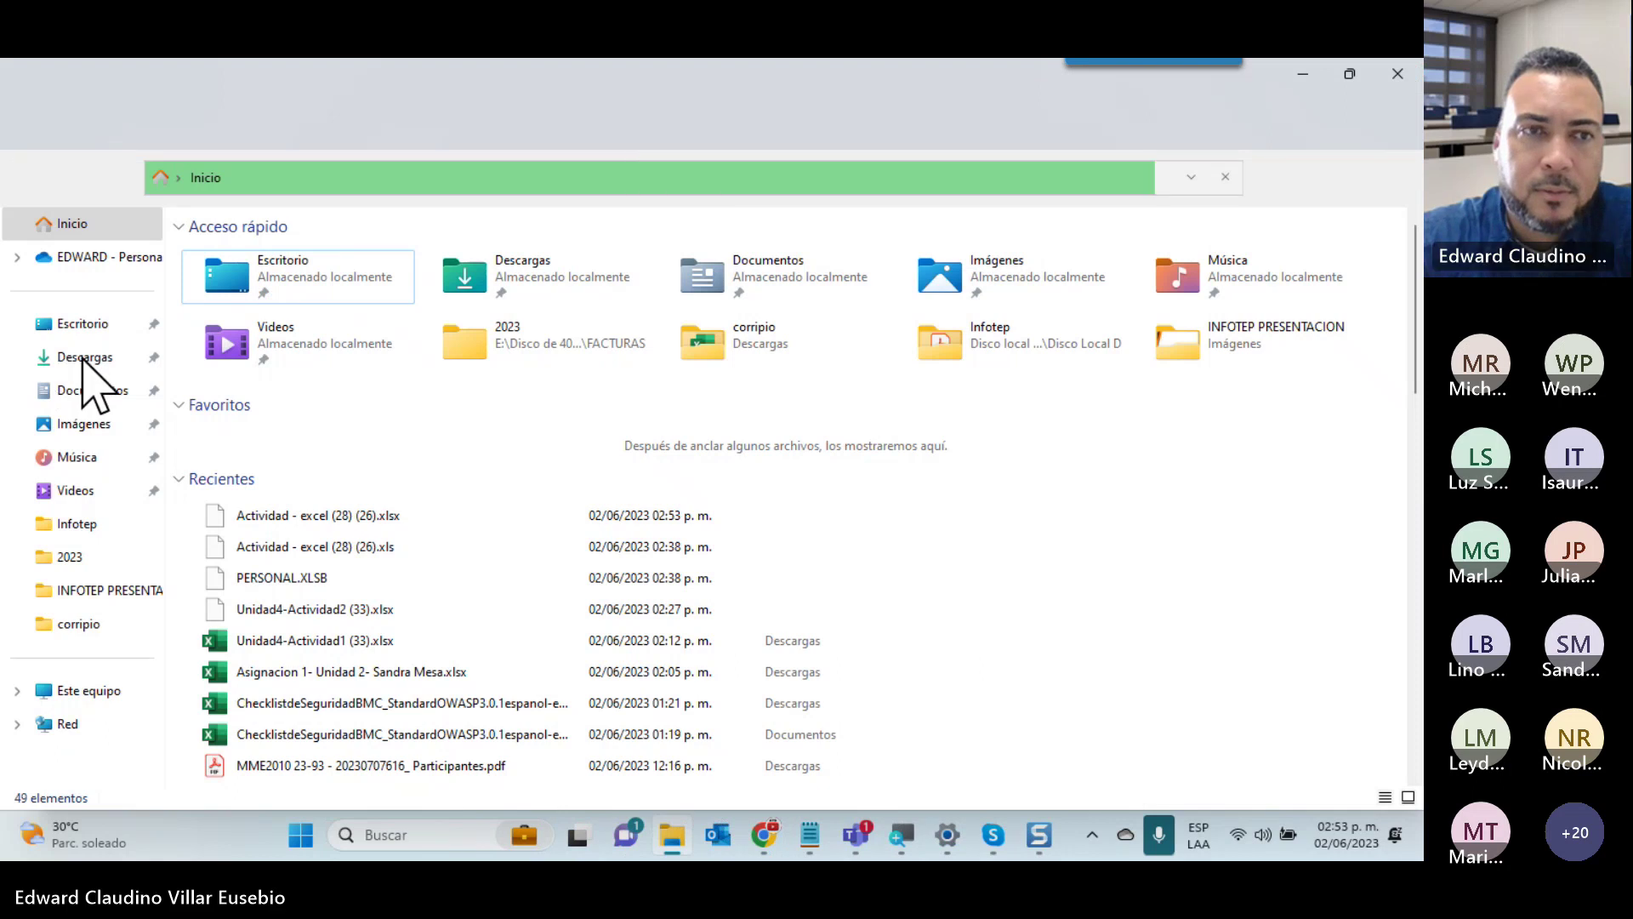
left_click(84, 360)
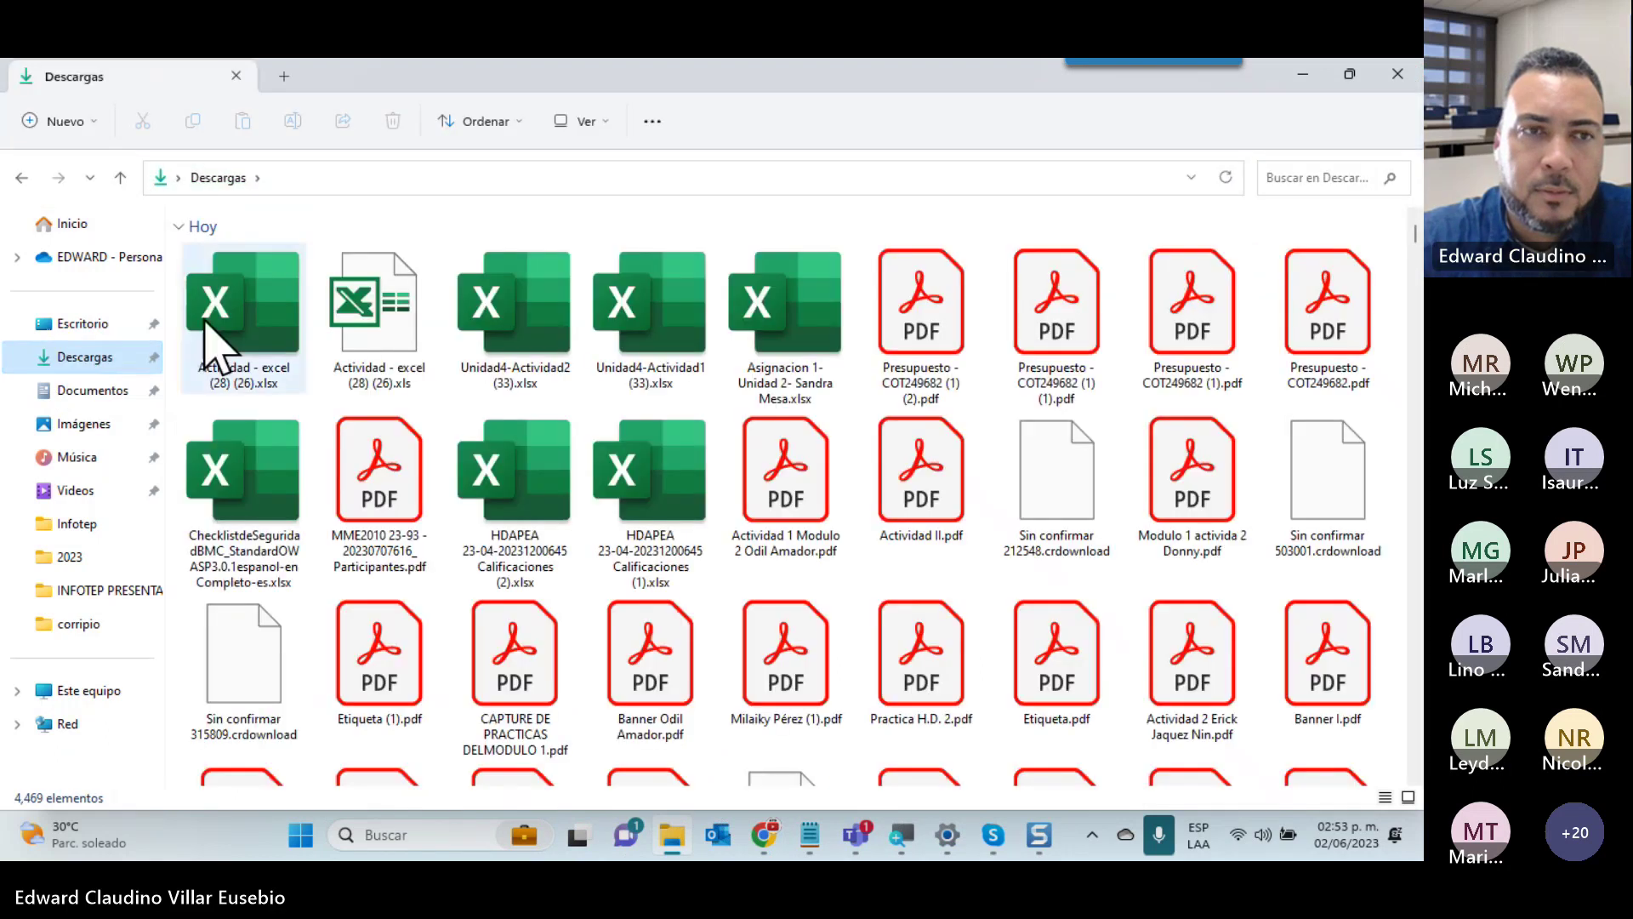
left_click(223, 324)
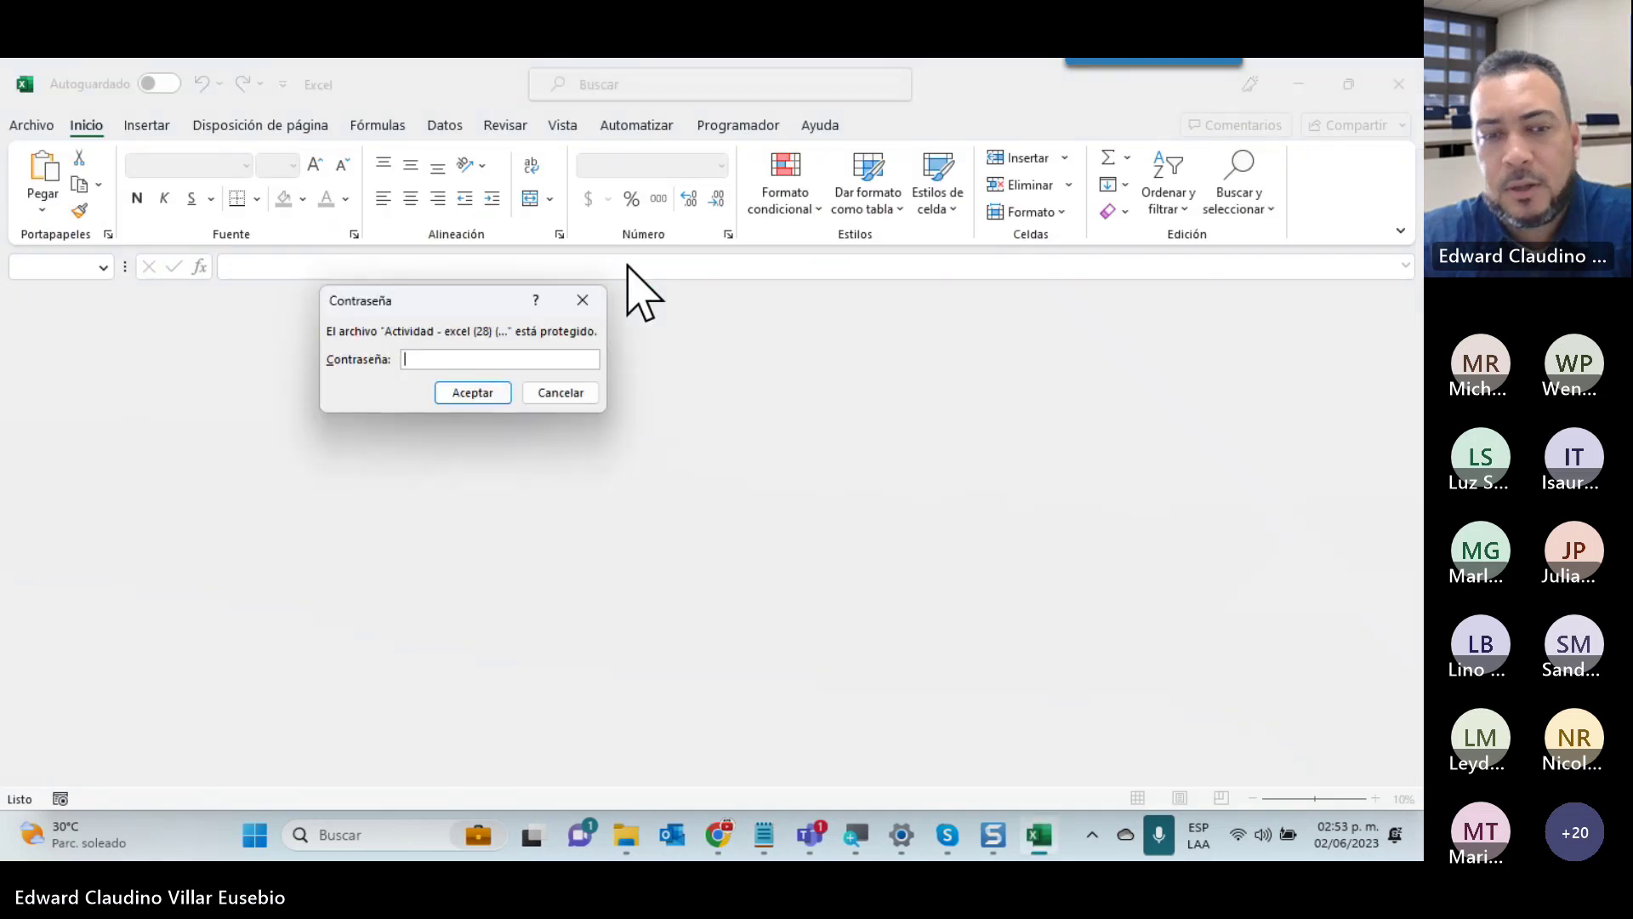
Enter a wrong password and dismiss the refusal, then reopen the file with the correct password
type("1")
key("Return")
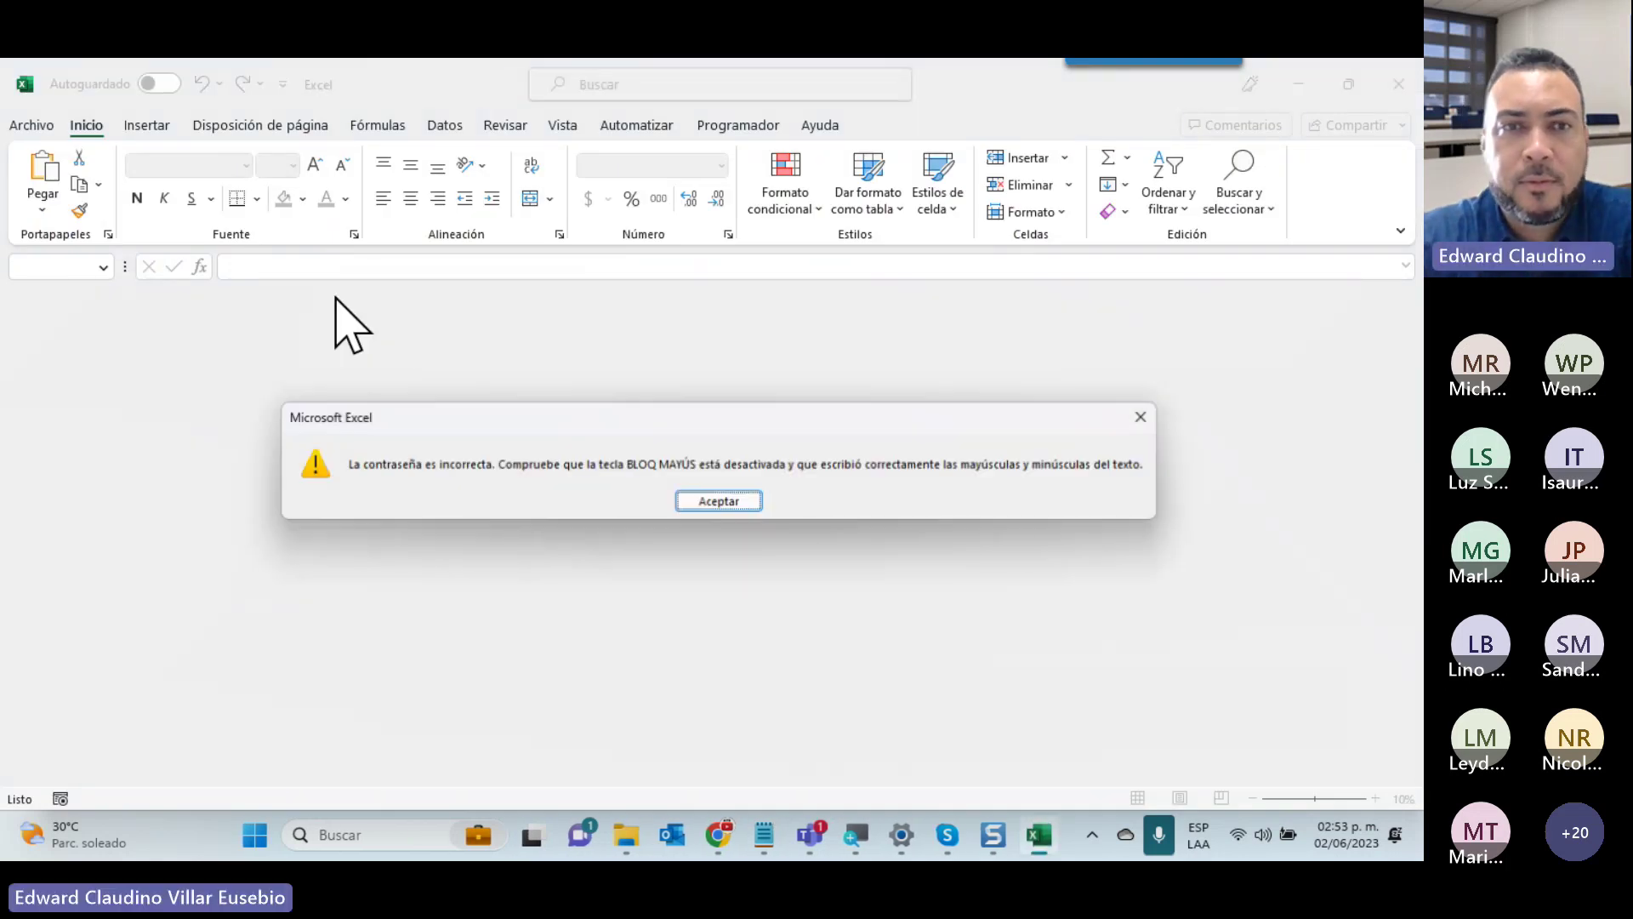
left_click(718, 501)
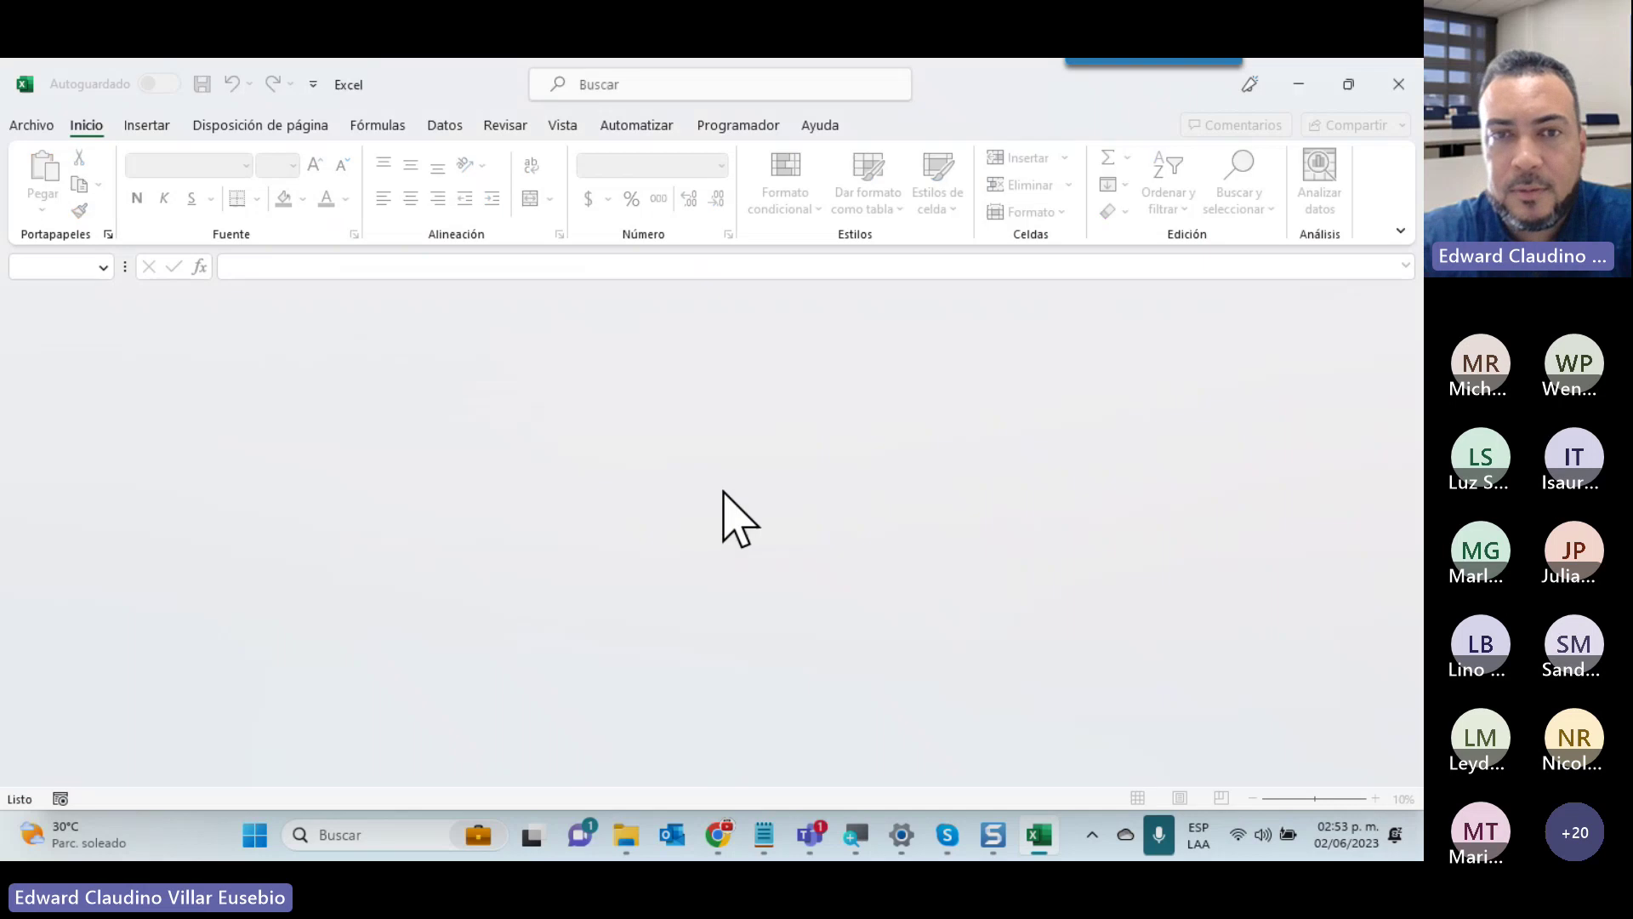
left_click(1395, 88)
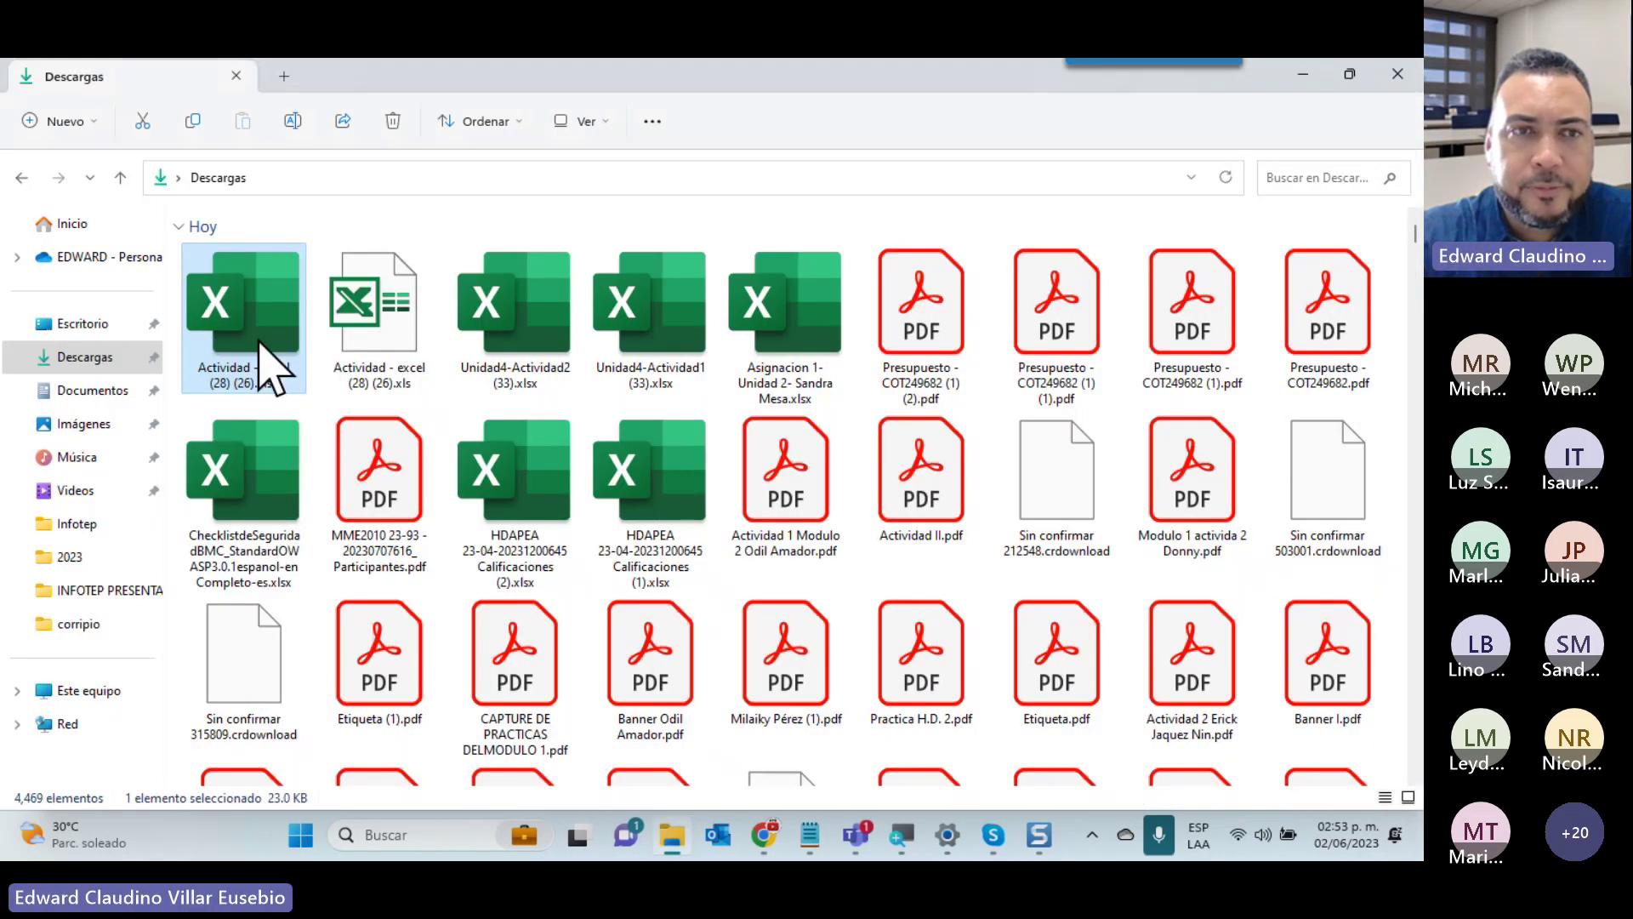
double_click(272, 366)
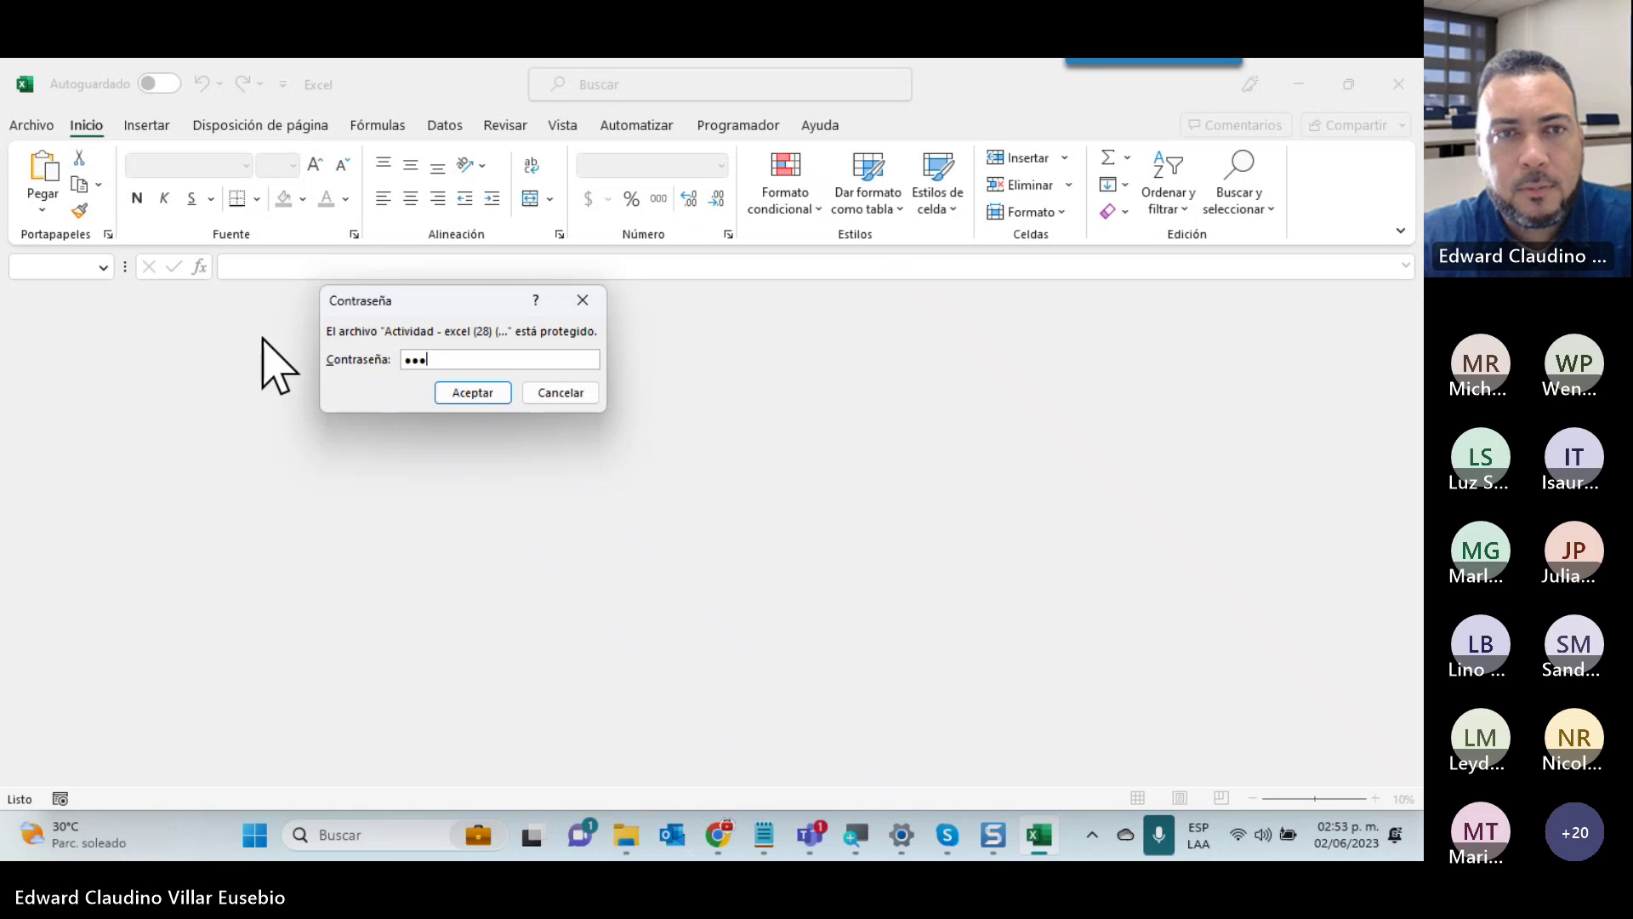
key("Return")
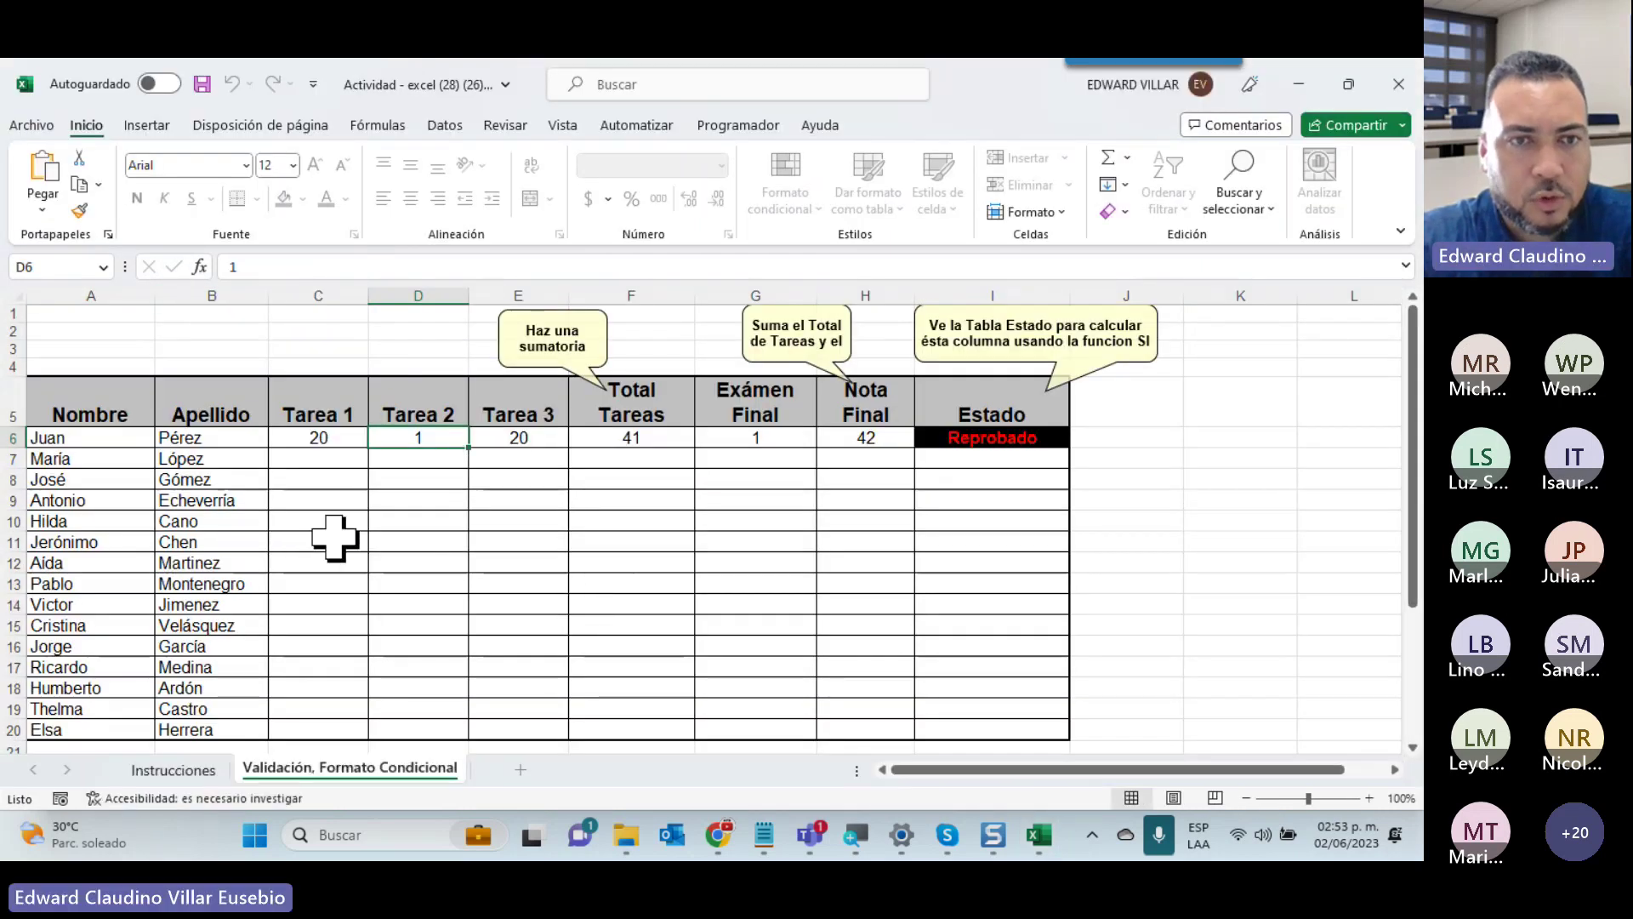
Show the validation input messages for G9, E10 (1–20) and G10 (1–40)
left_click(825, 497)
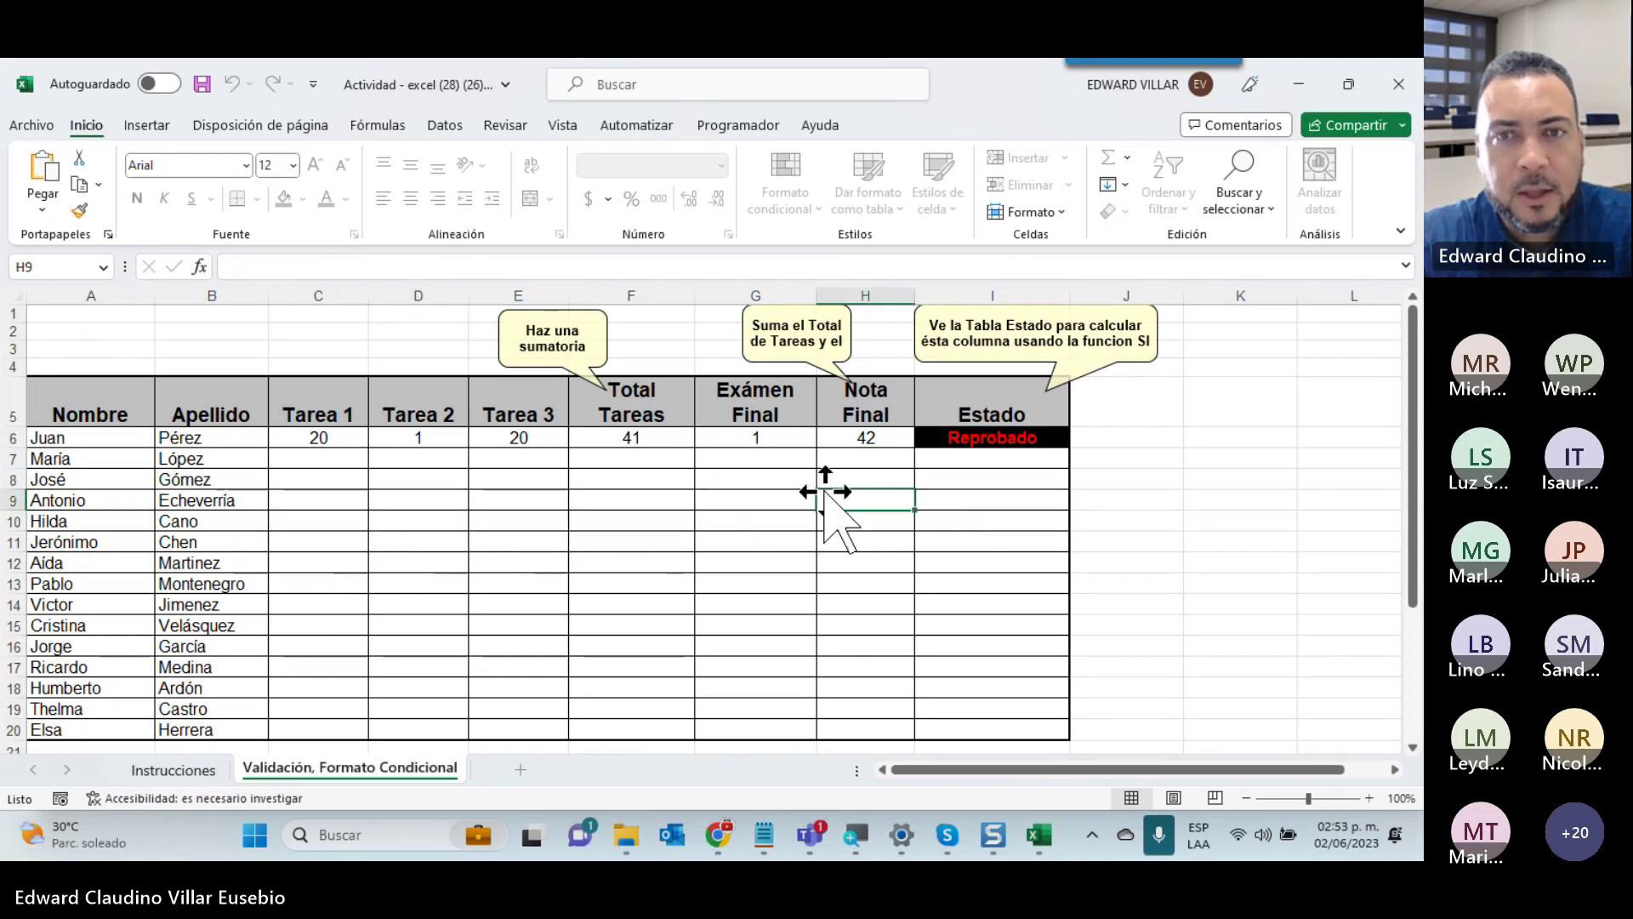
left_click(748, 501)
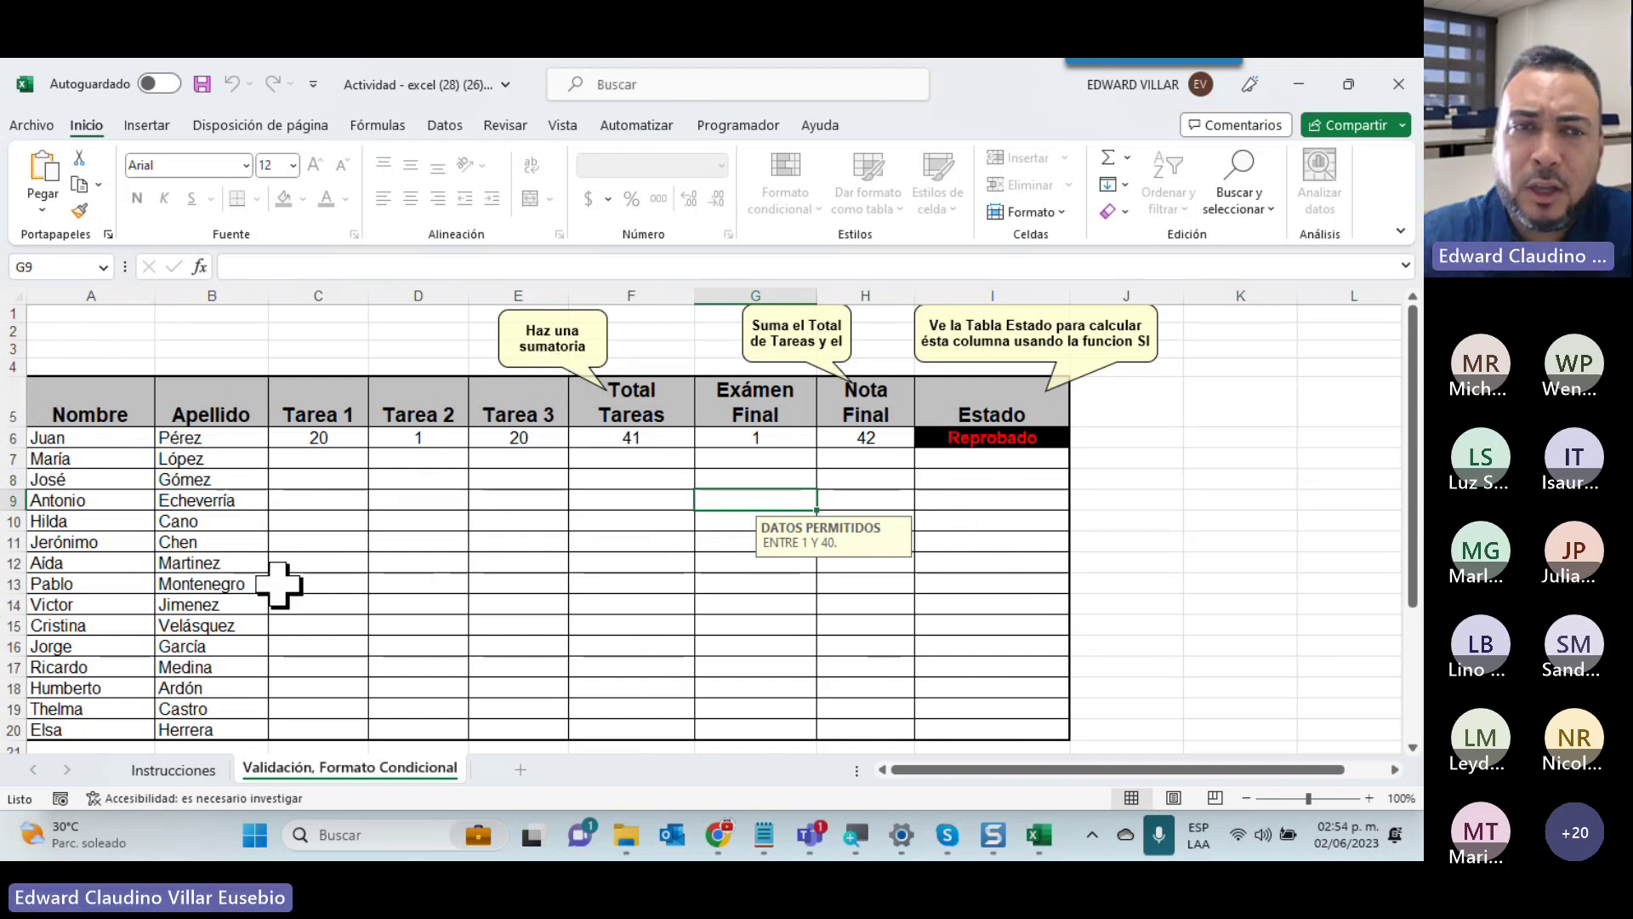
left_click(466, 412)
left_click(544, 520)
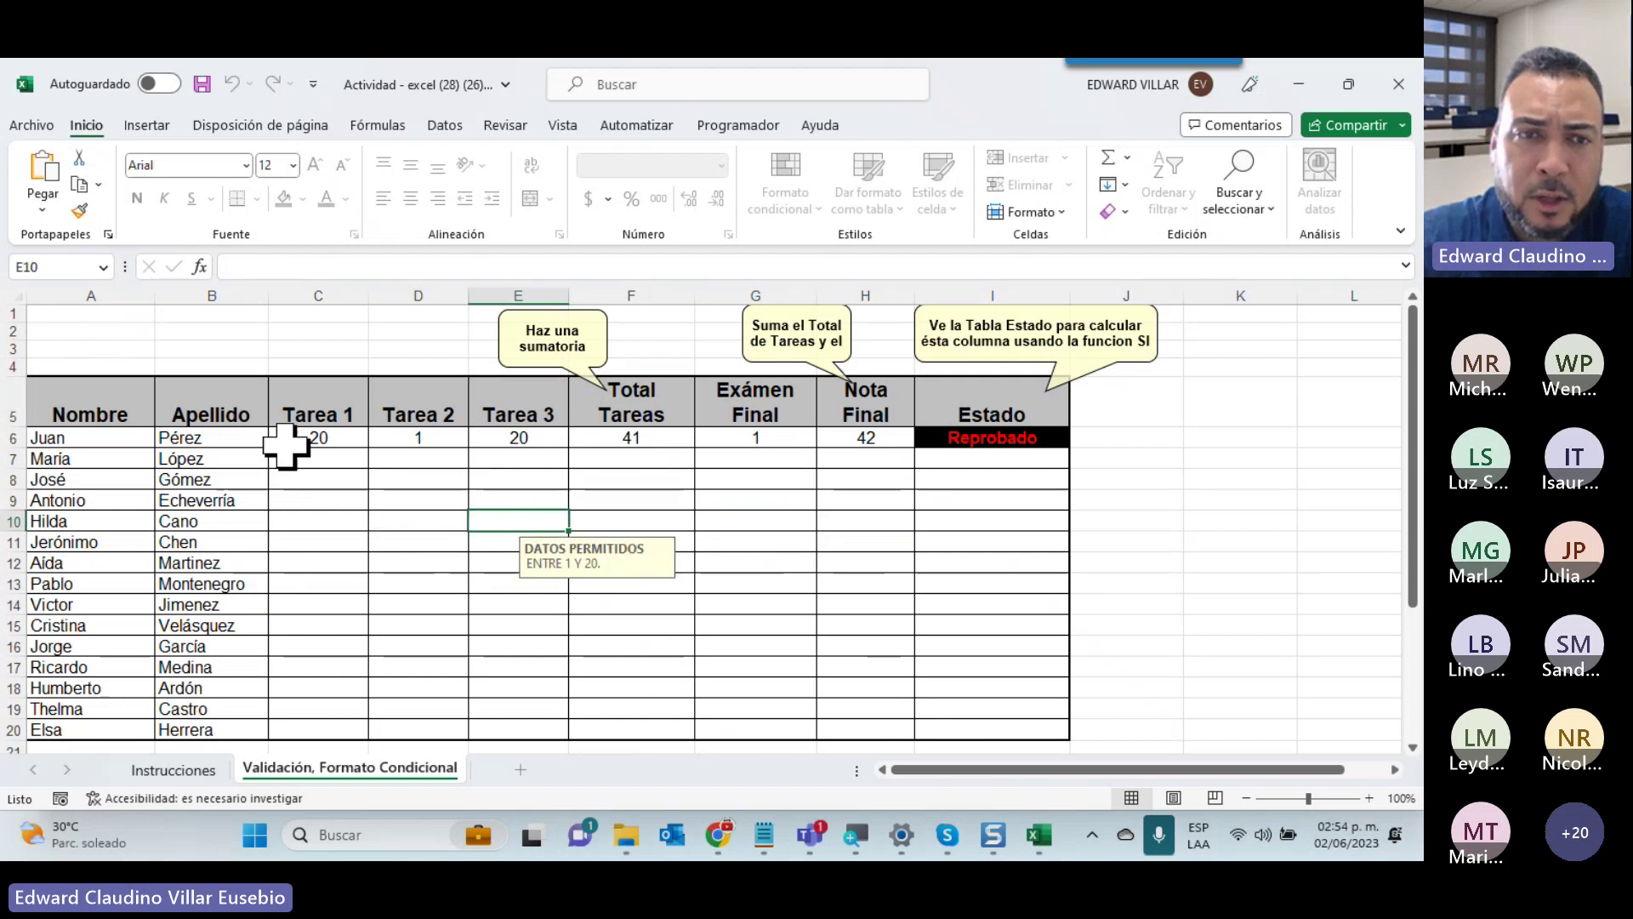
left_click(676, 455)
left_click(765, 521)
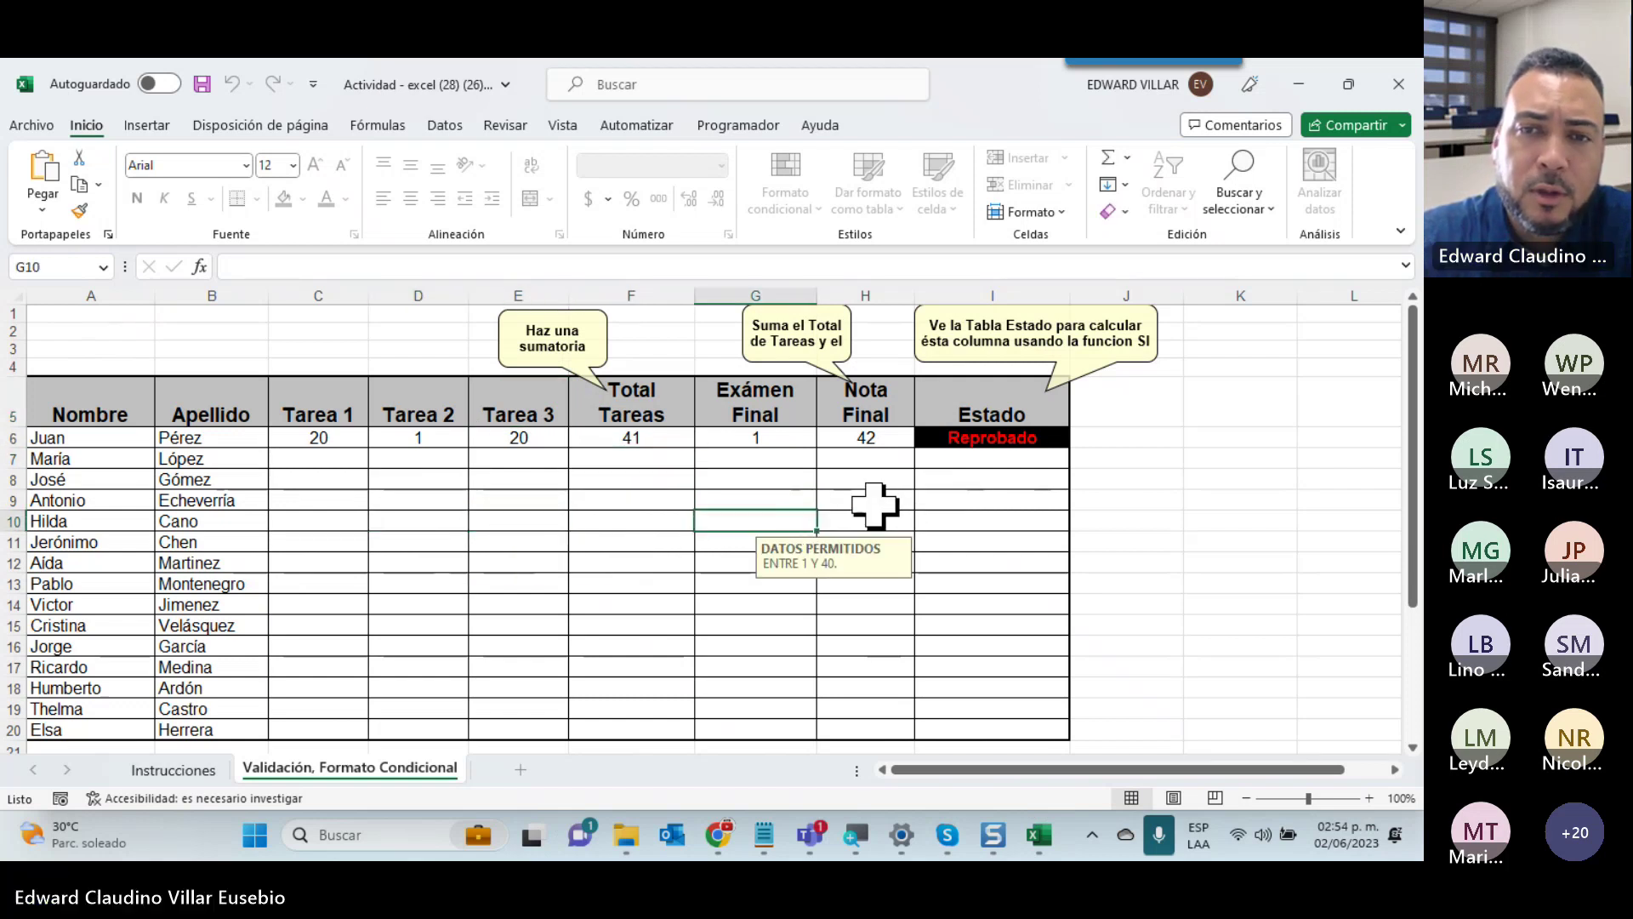
Check the Estado formula in I6, scroll to the Estado table, and minimize Excel
left_click(959, 437)
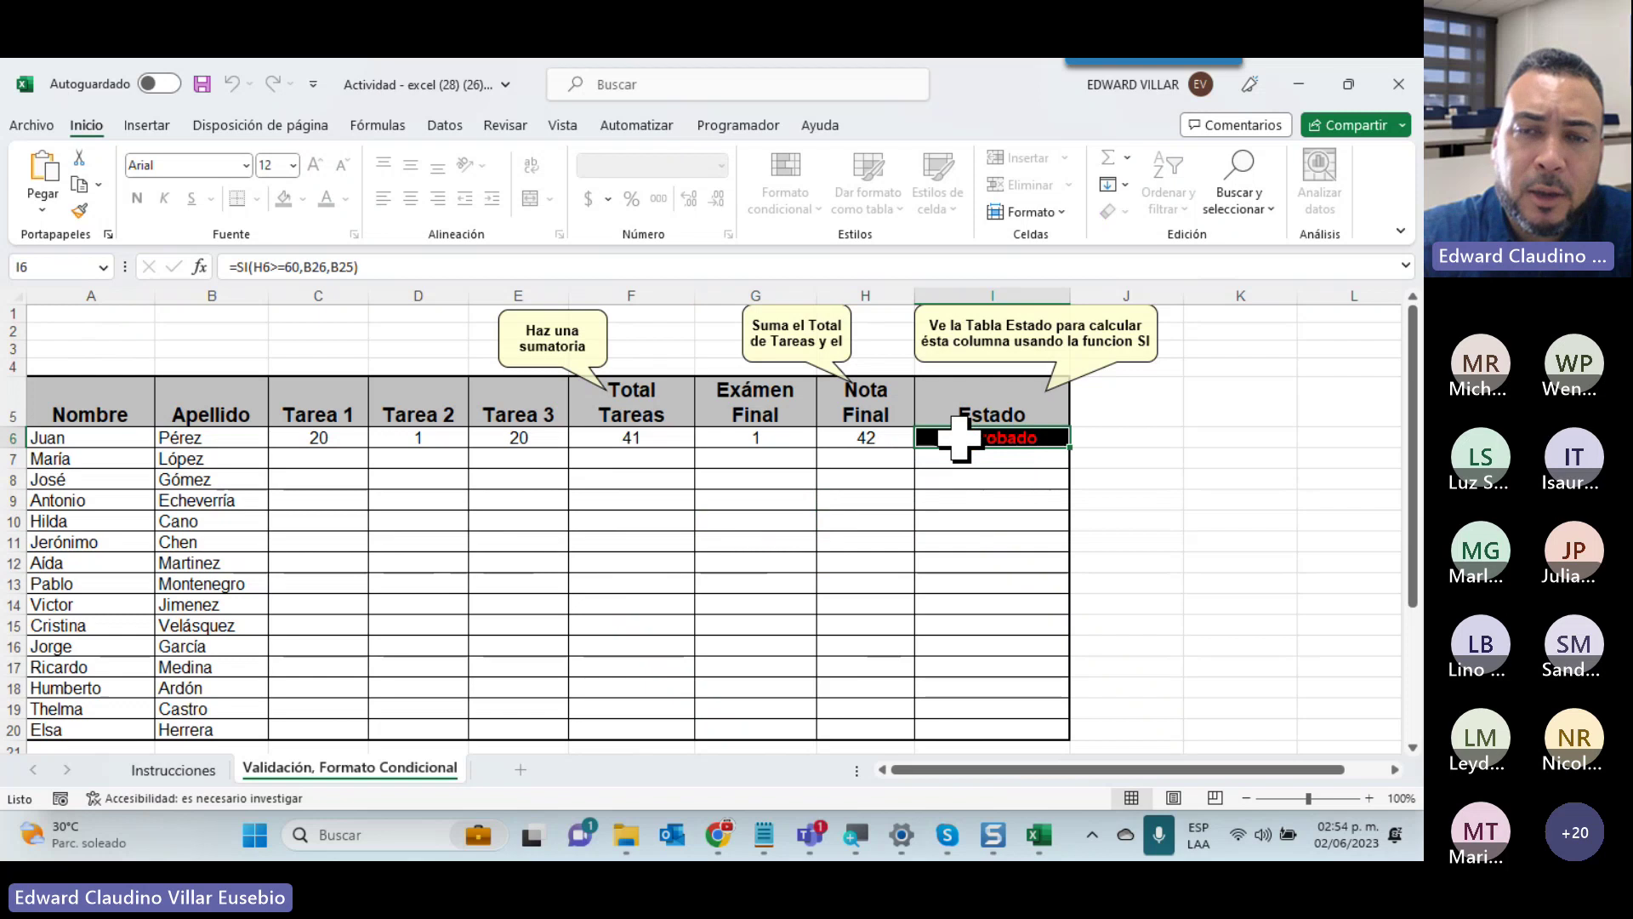
scroll(992, 554, "down", 2)
scroll(992, 553, "down", 3)
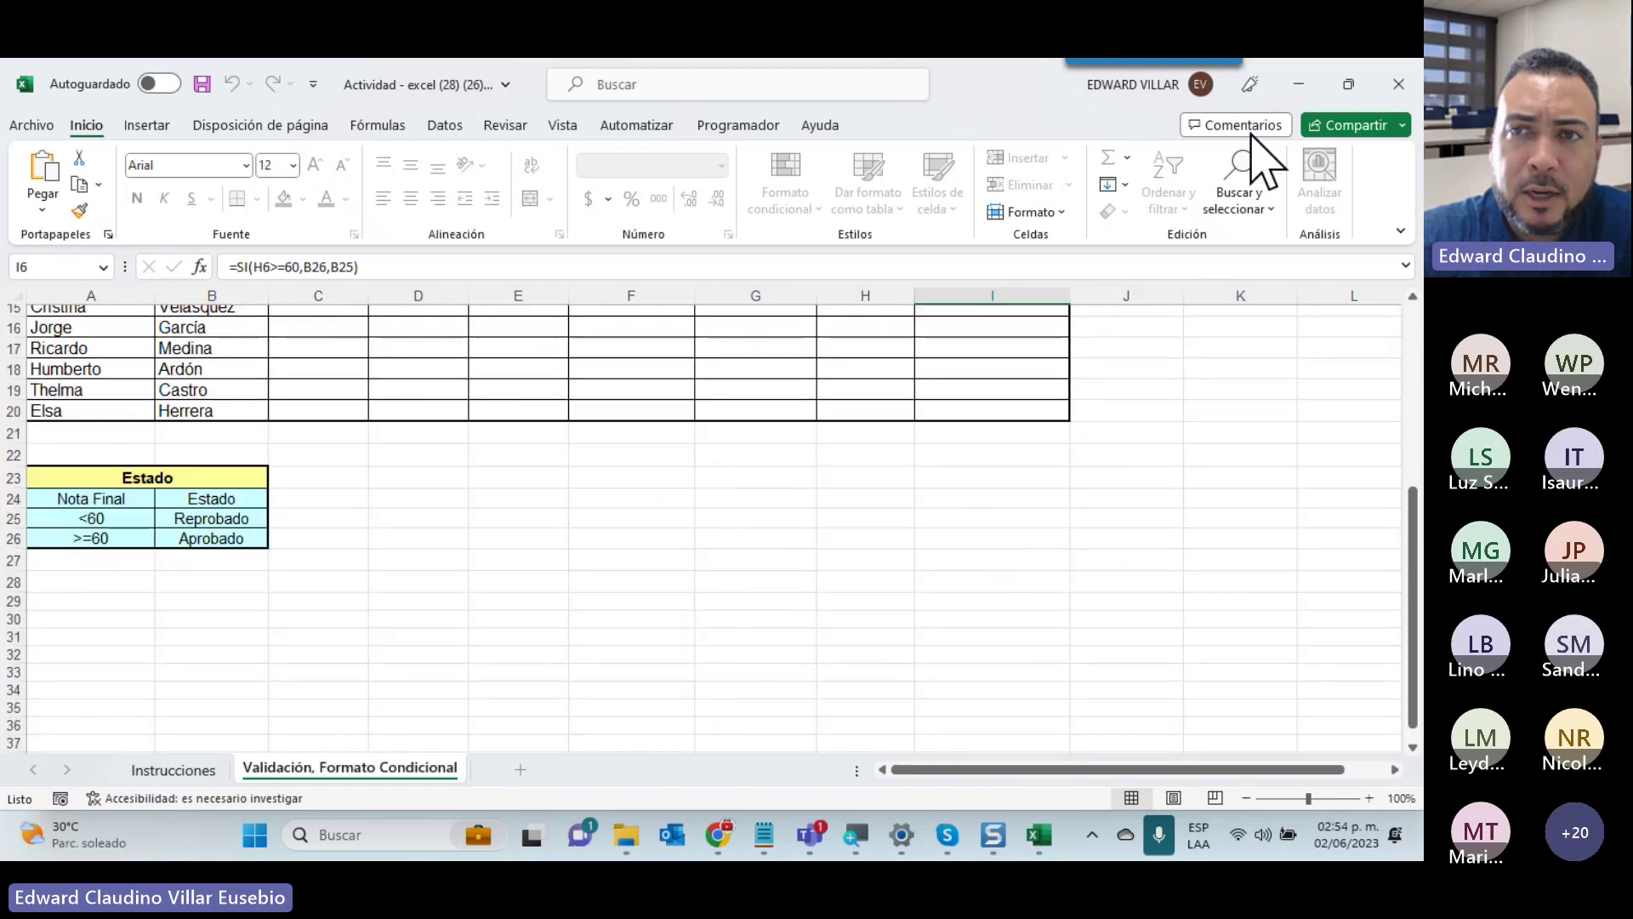
left_click(1299, 83)
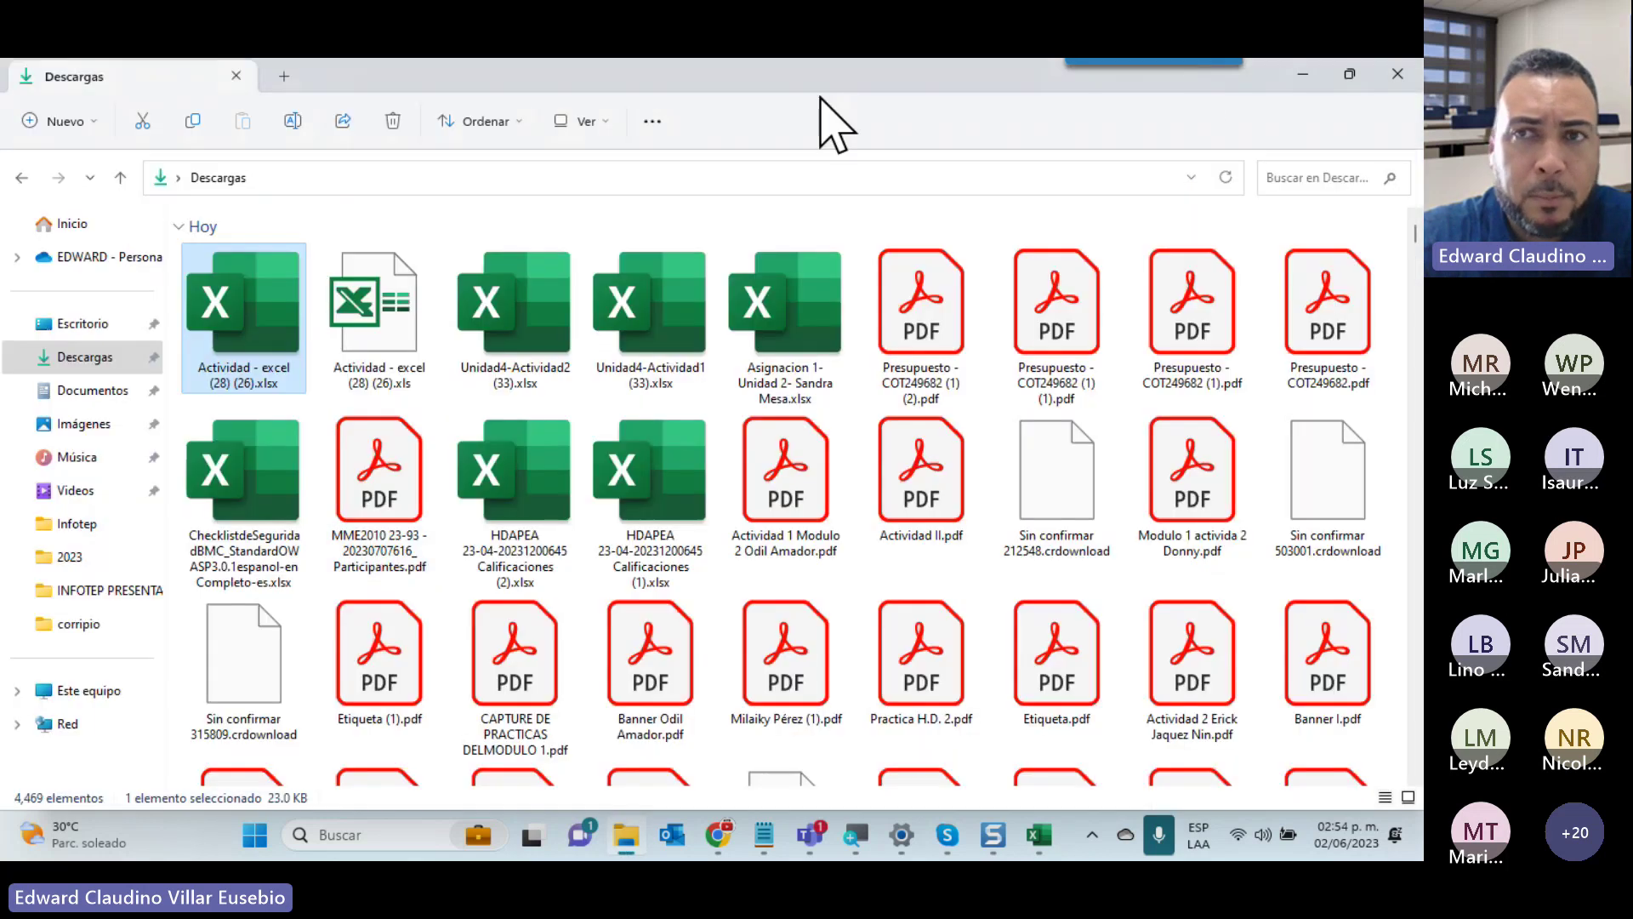
Minimize File Explorer and scroll through the INFOTEP Virtual Excel course page
left_click(1307, 75)
scroll(502, 442, "down", 1)
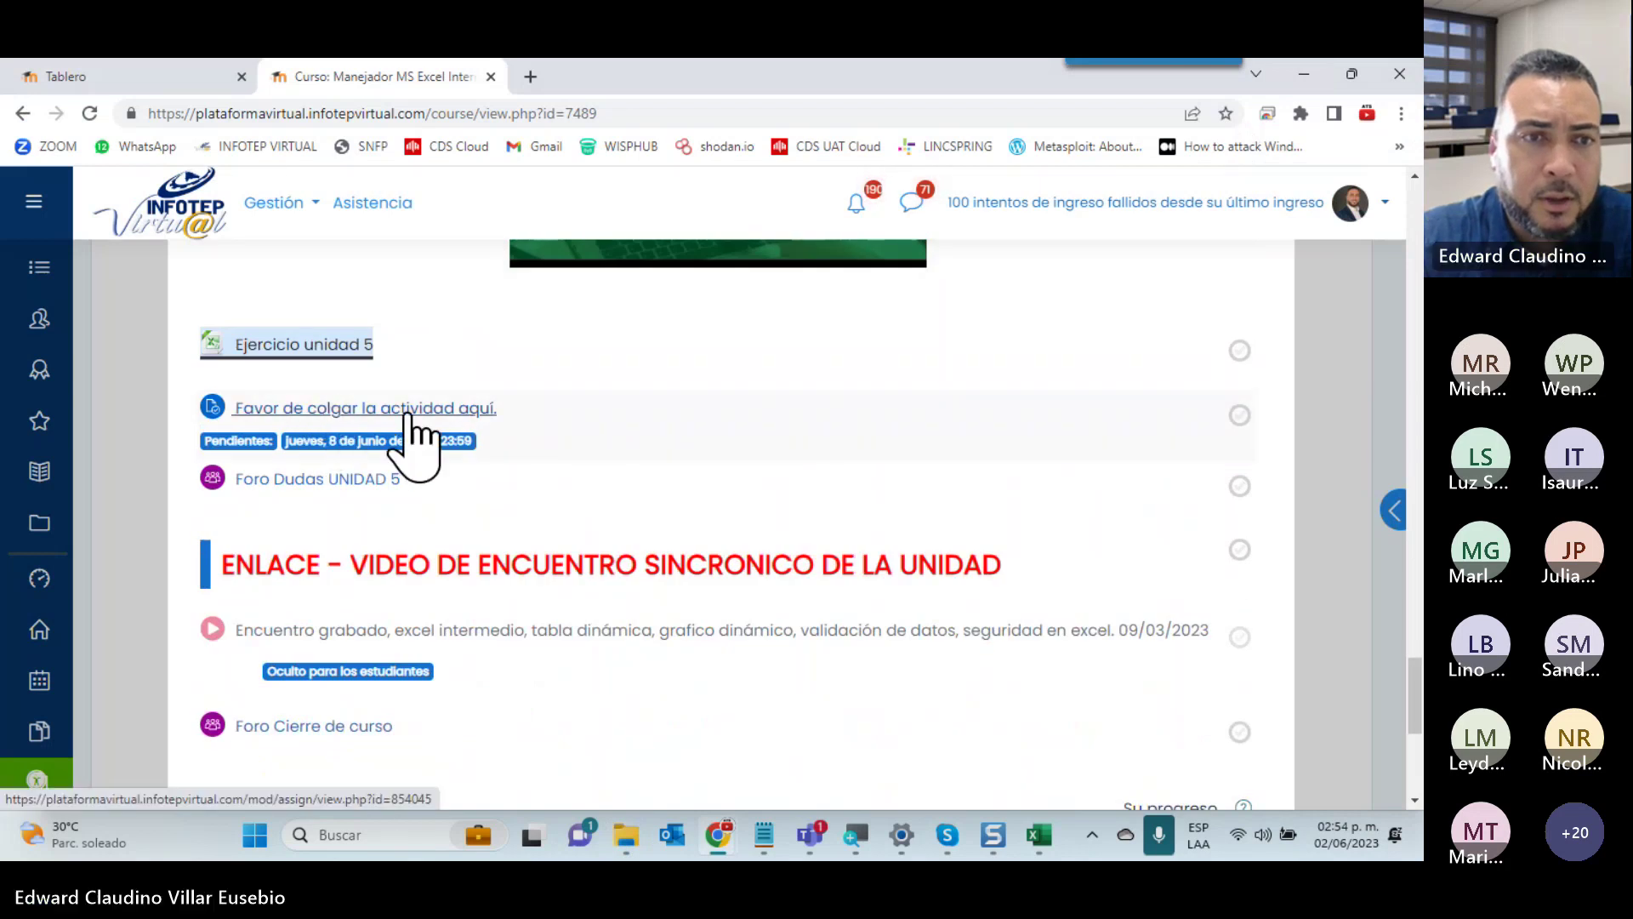
scroll(731, 434, "down", 2)
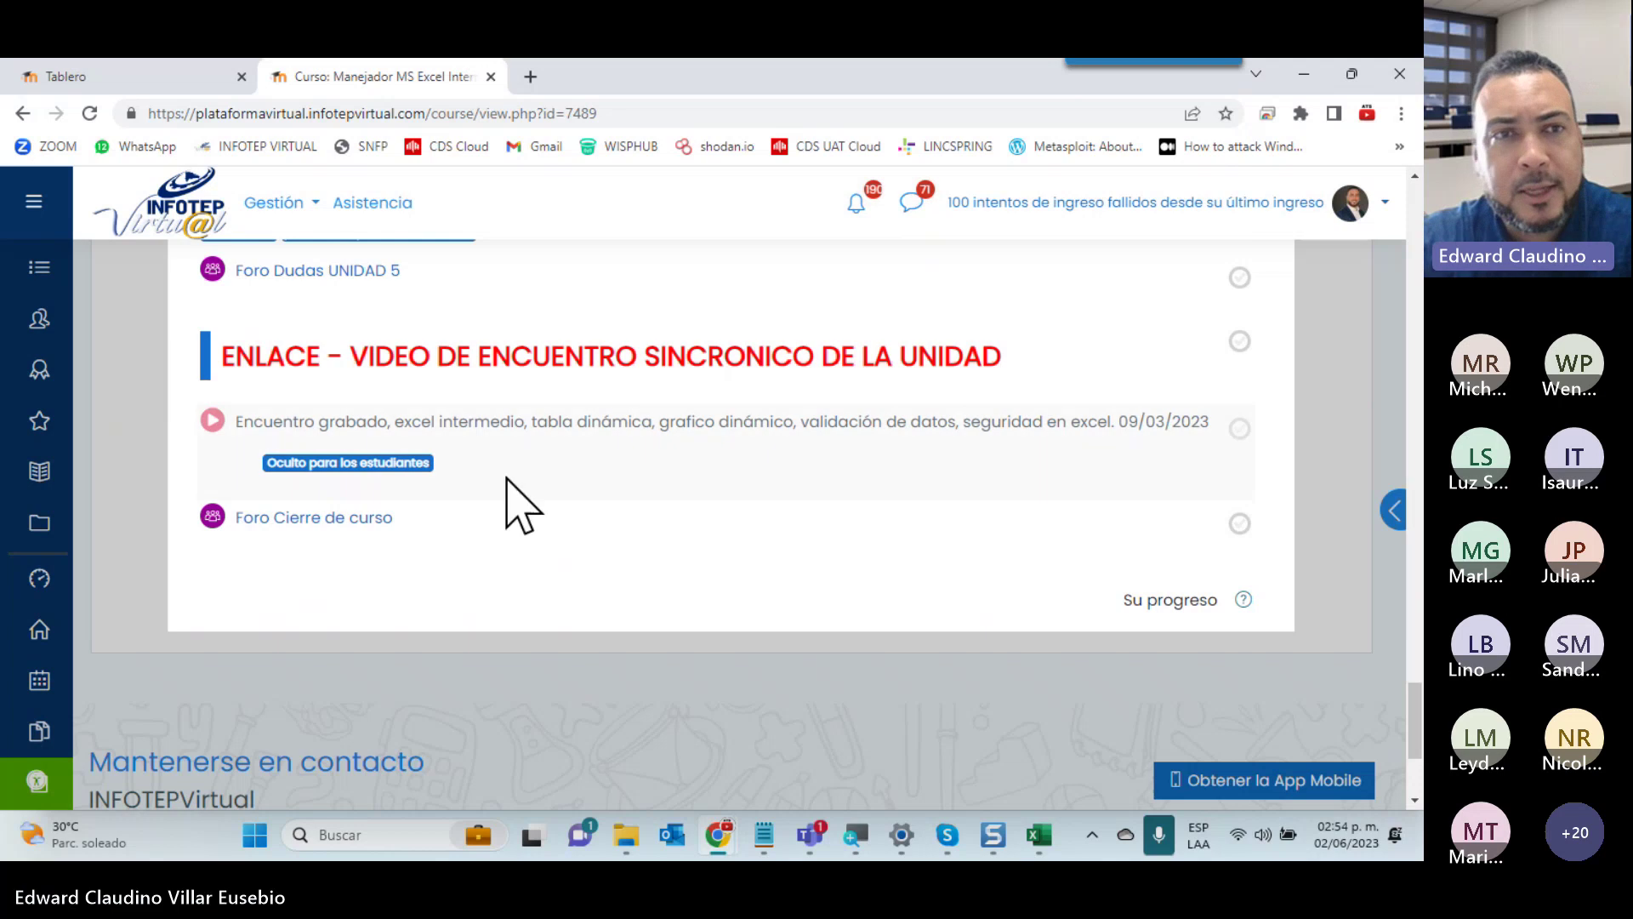
scroll(515, 493, "up", 2)
scroll(383, 545, "up", 2)
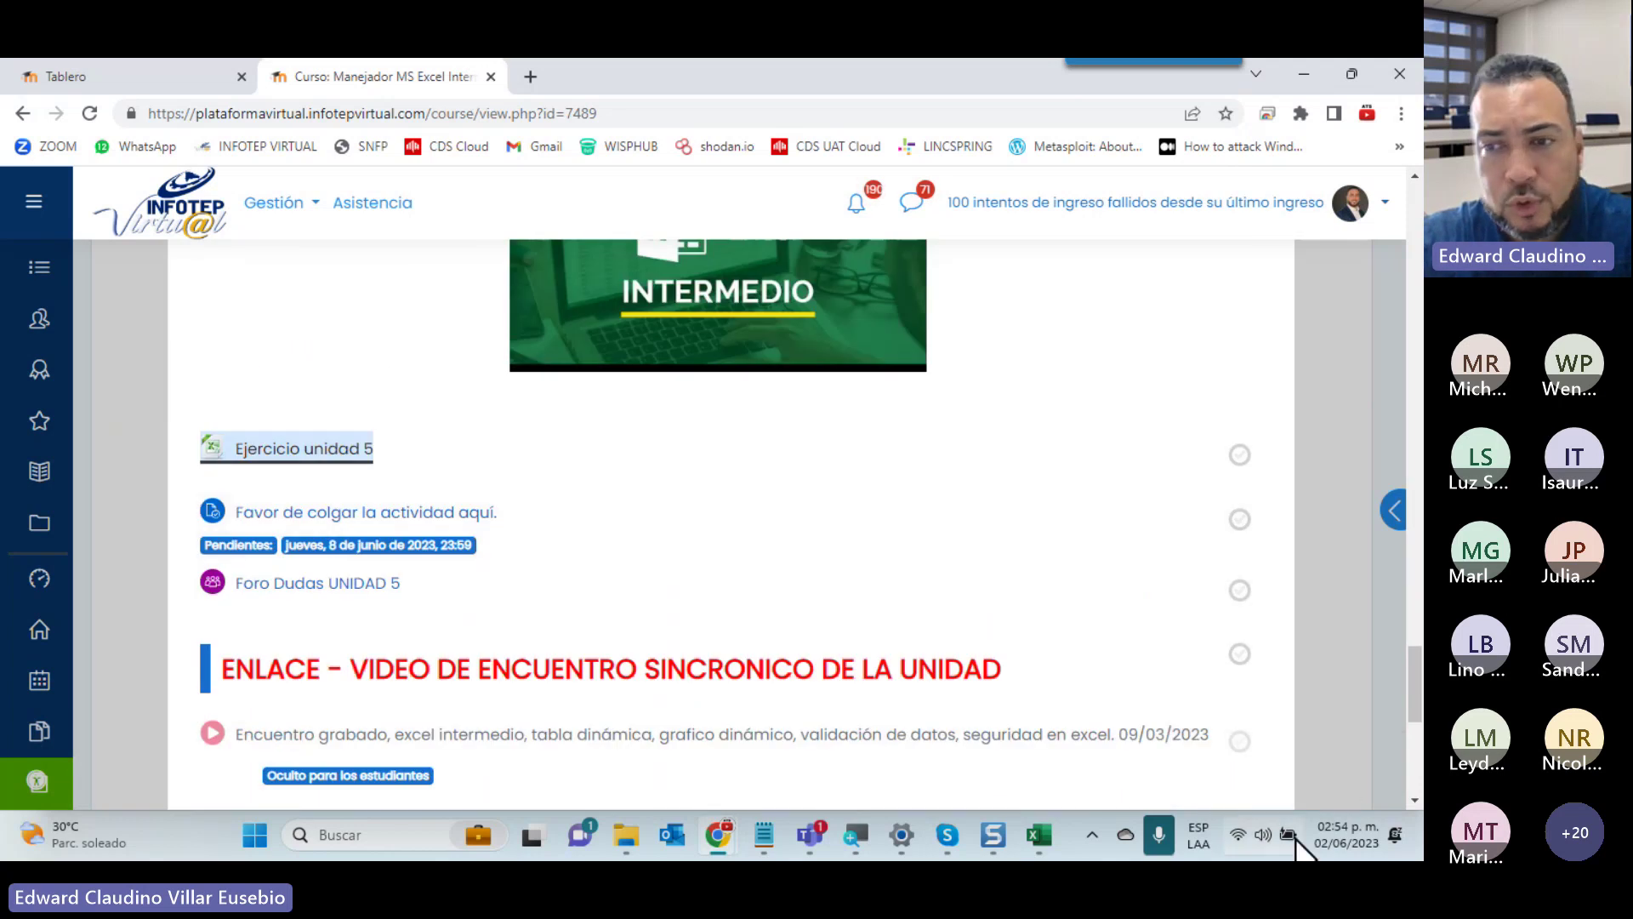
Check the calendar panel, then return to the week tiles and the 29 de Mayo - 04 de Junio unit
left_click(1347, 837)
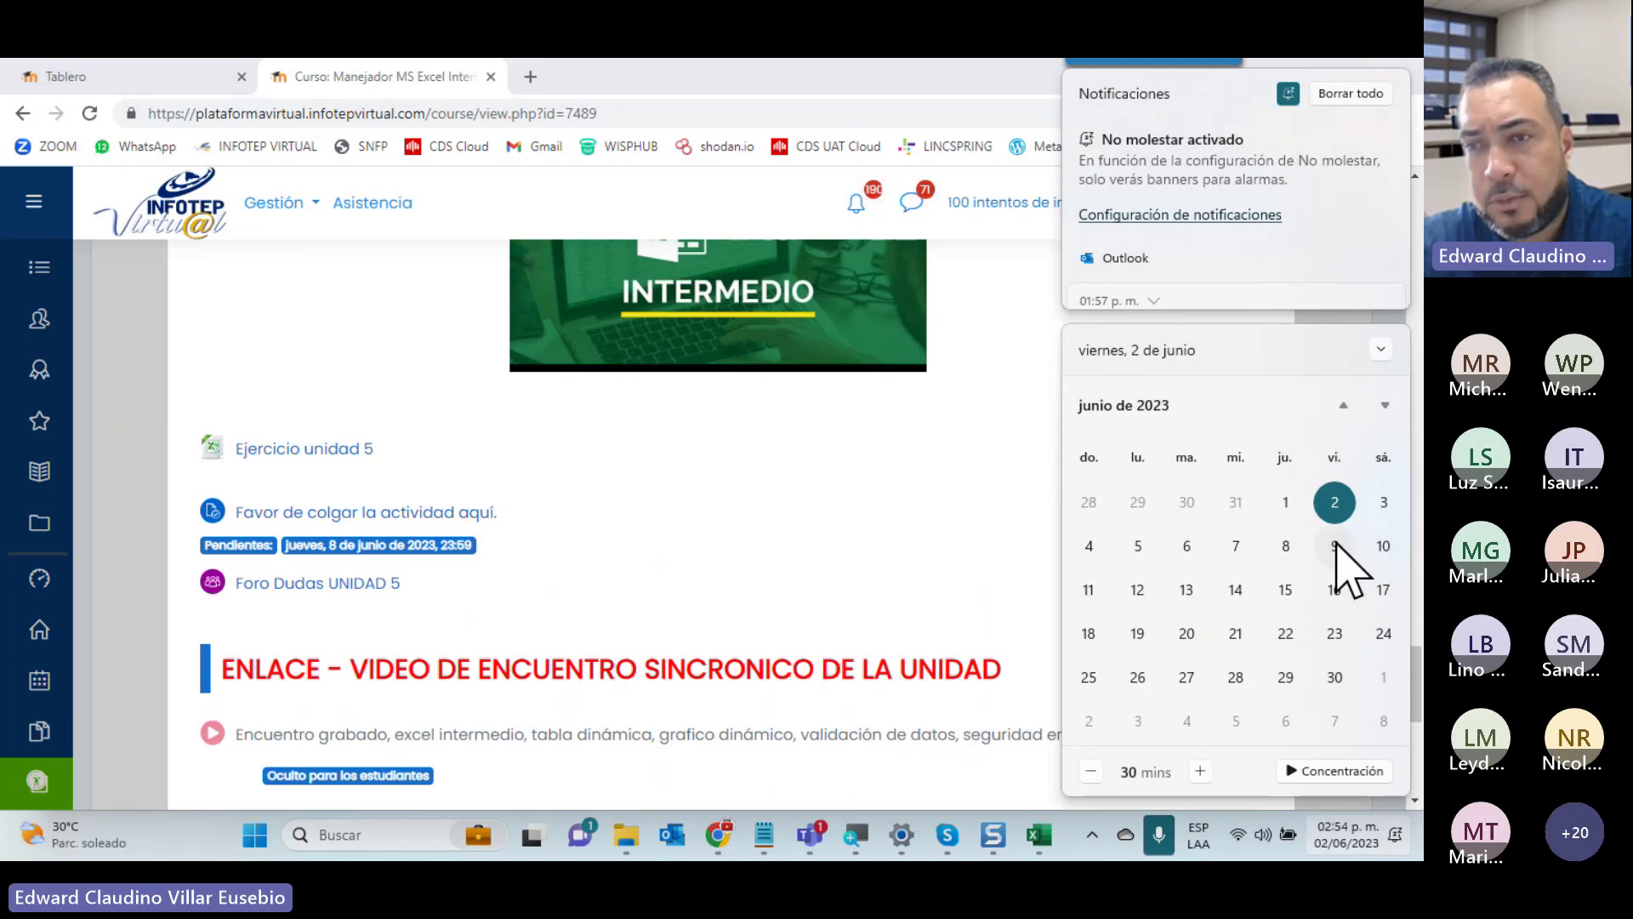
left_click(643, 560)
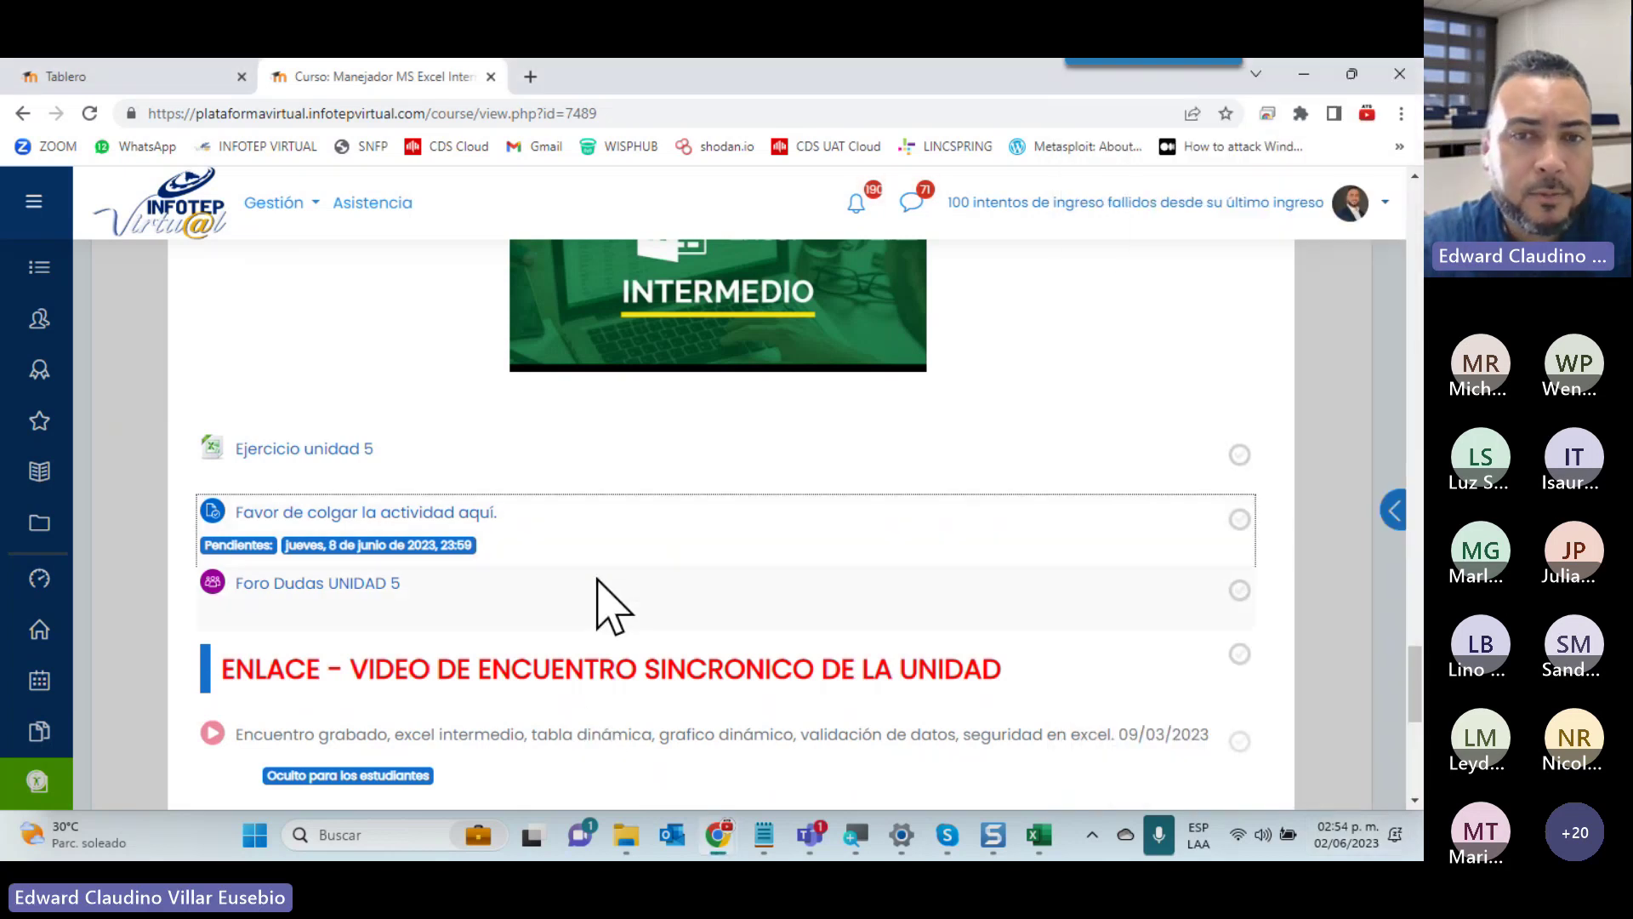
scroll(604, 642, "up", 5)
scroll(604, 642, "up", 5)
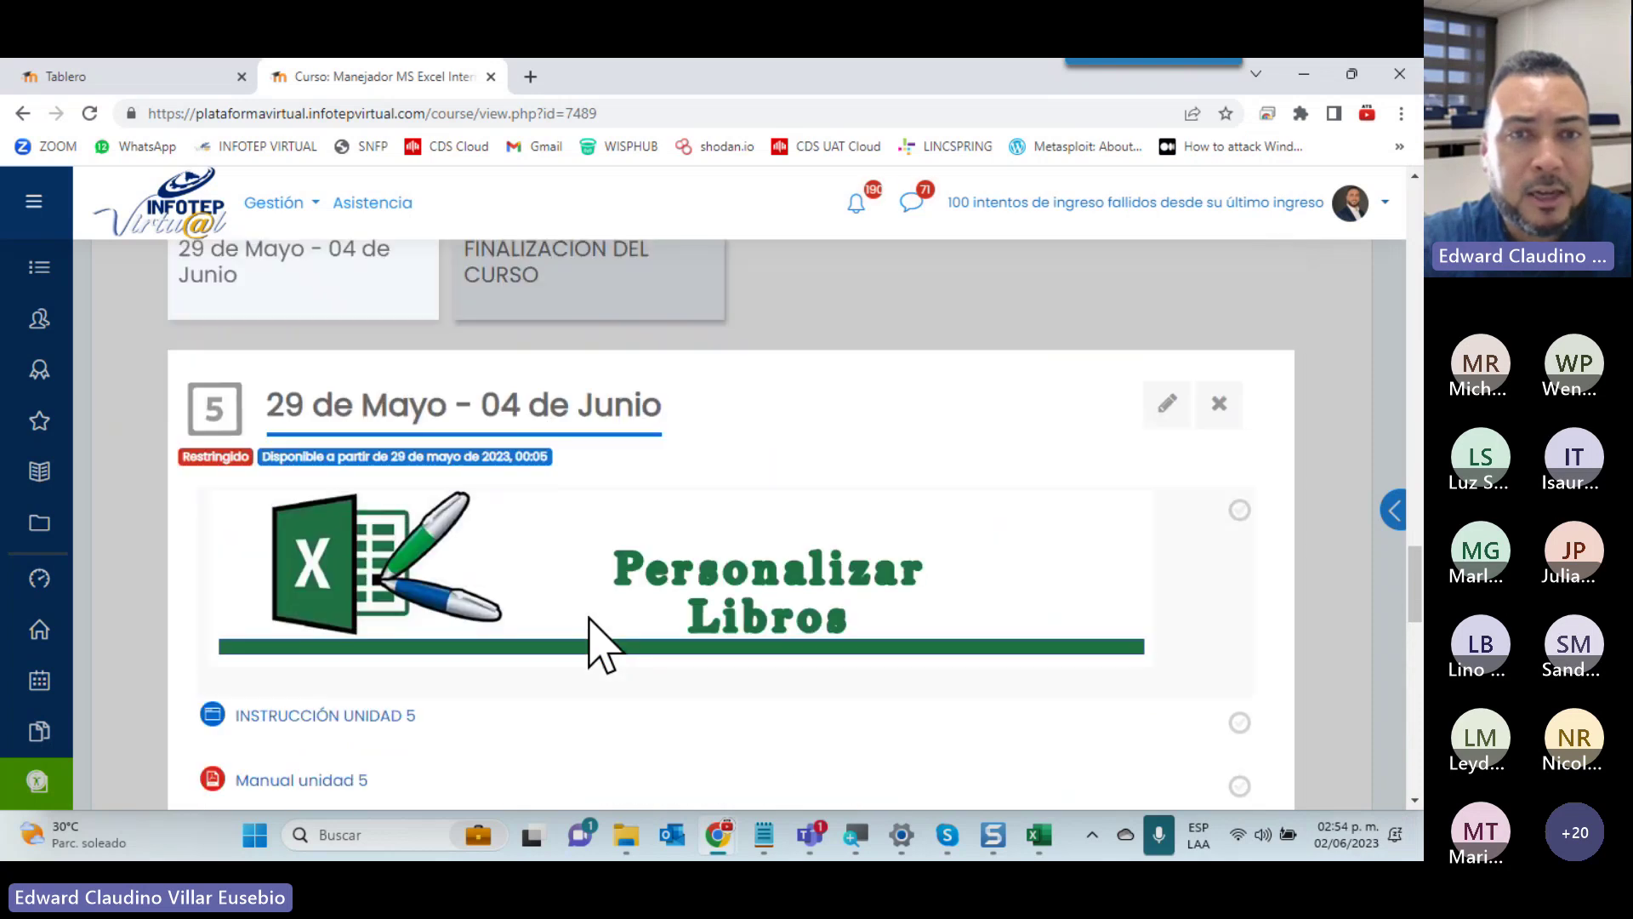
scroll(600, 647, "up", 5)
scroll(612, 621, "up", 3)
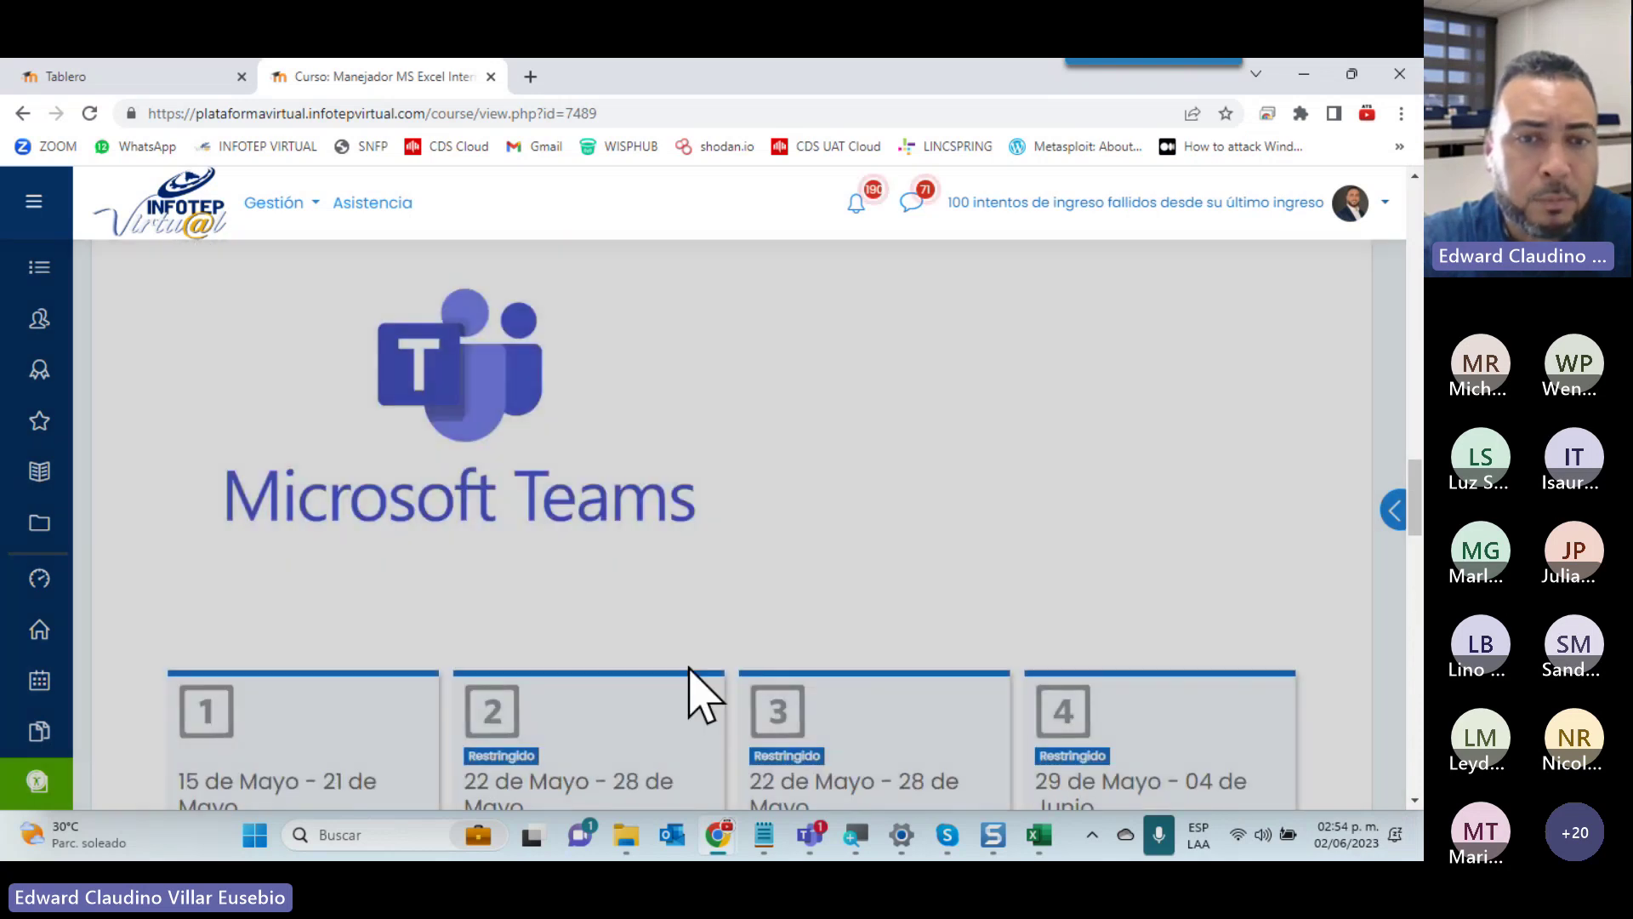
scroll(1063, 566, "down", 2)
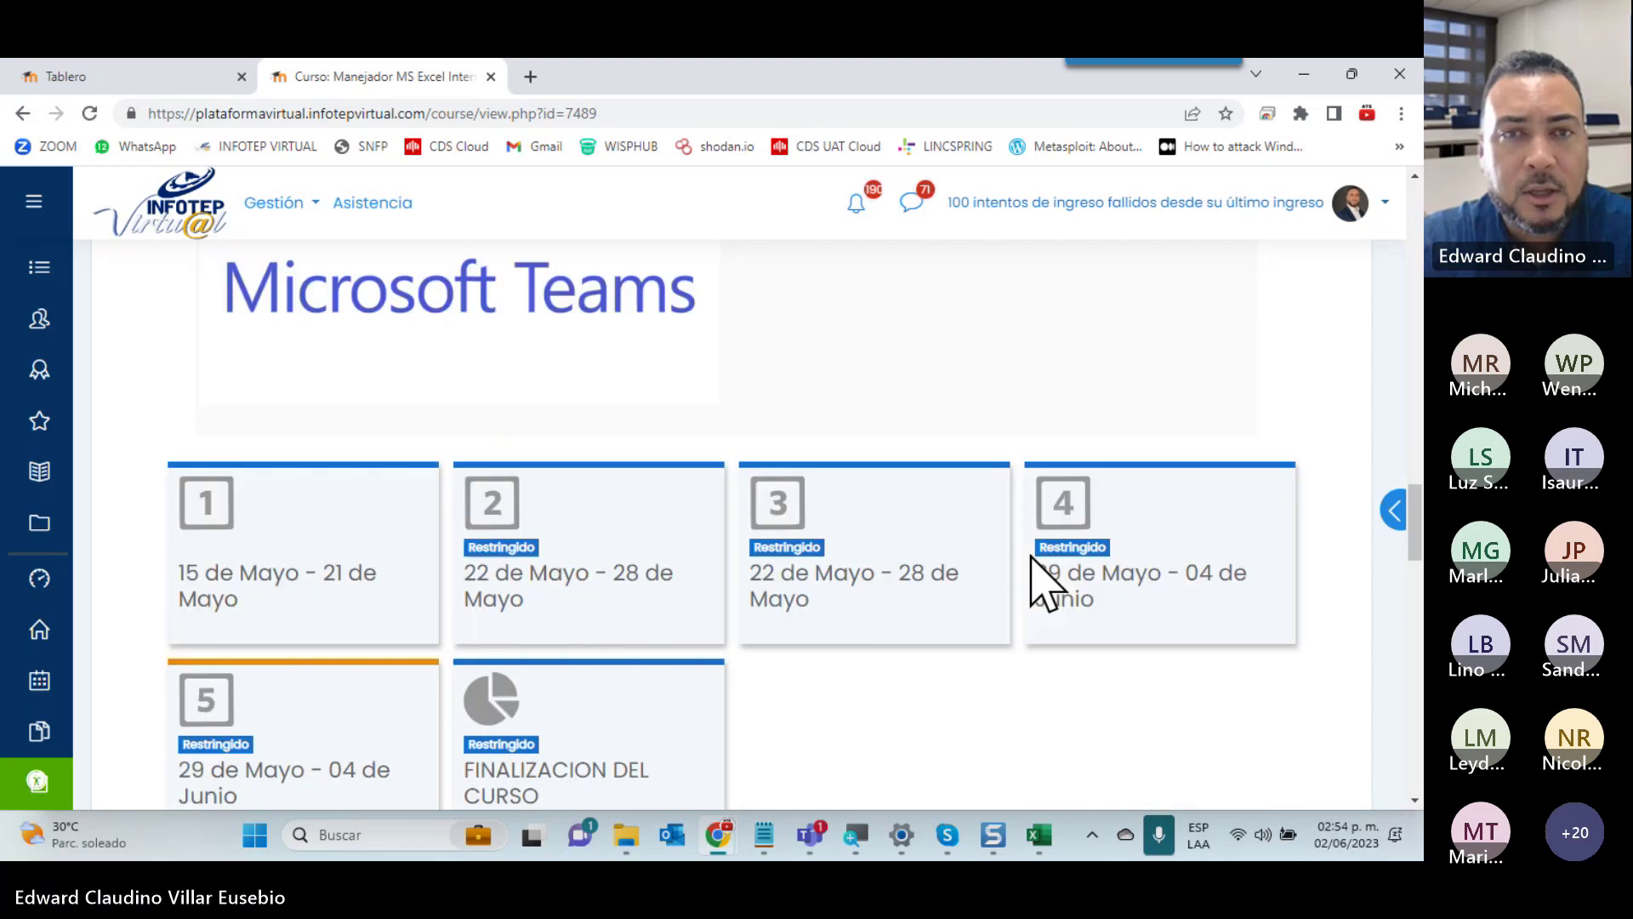
scroll(413, 463, "down", 3)
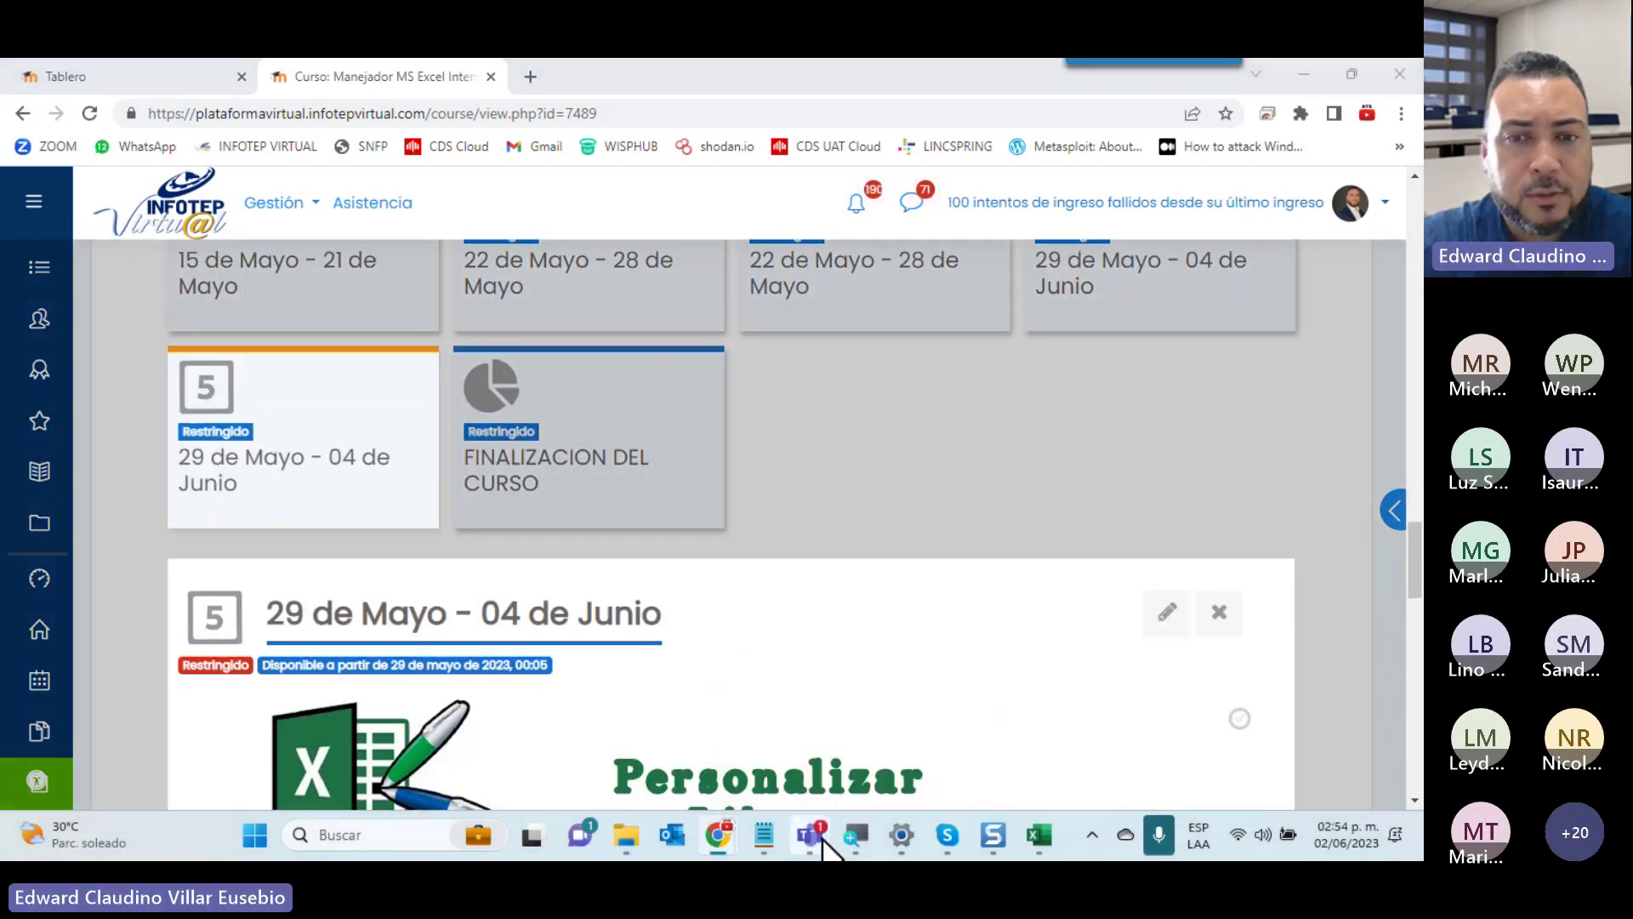
Bring up the Excel Intermedio Teams meeting with camera off and microphone muted
left_click(859, 691)
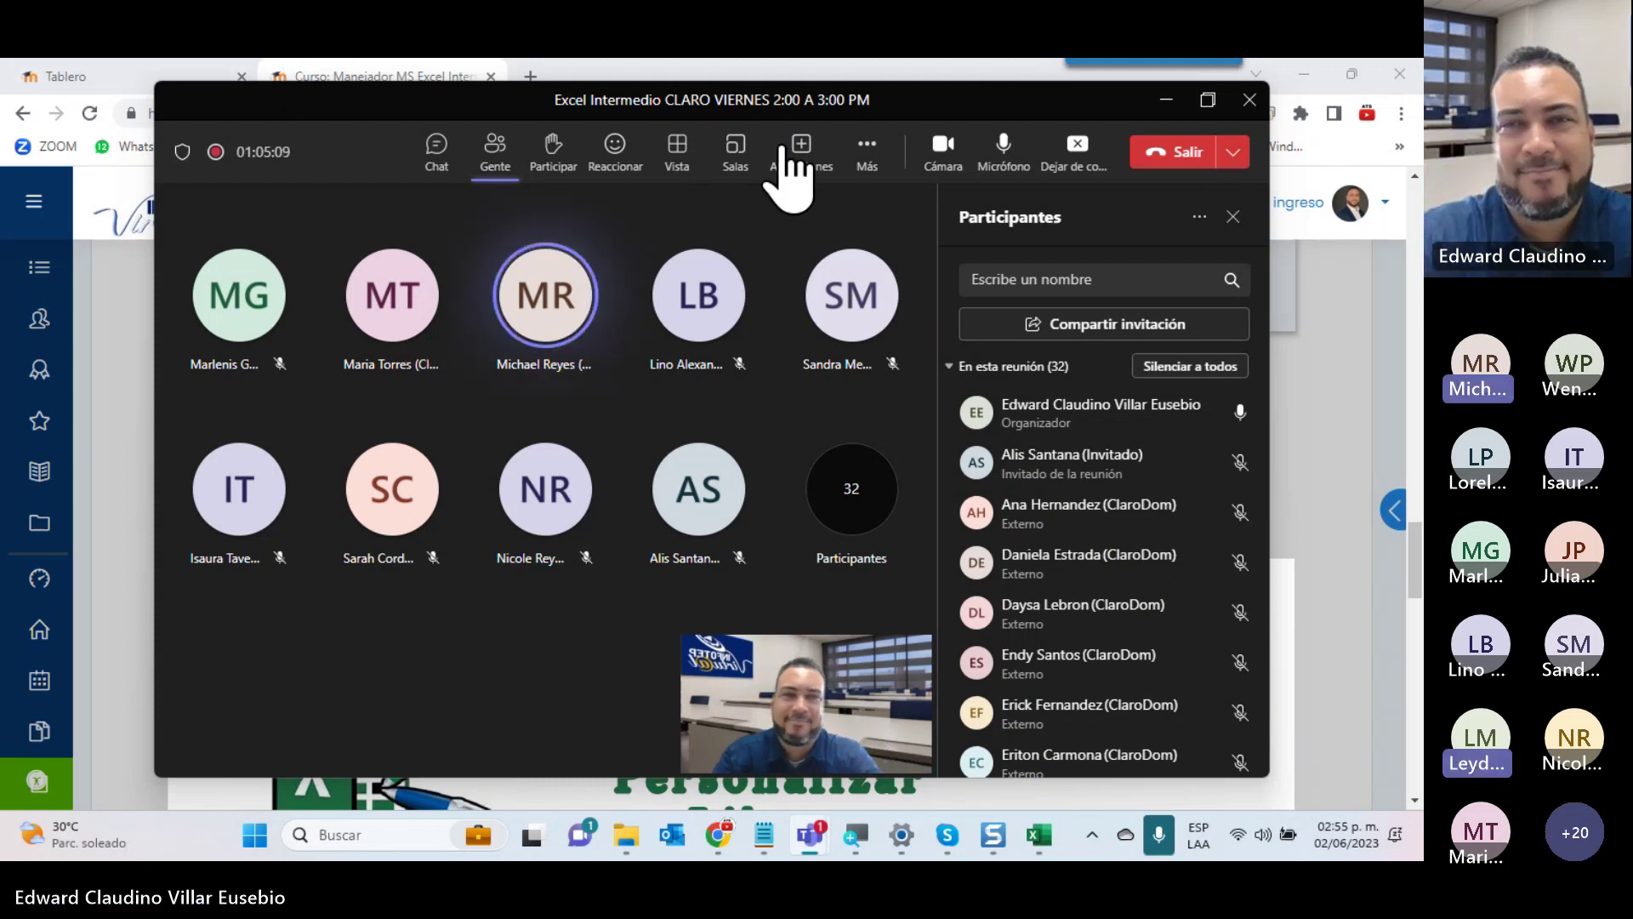
left_click(944, 153)
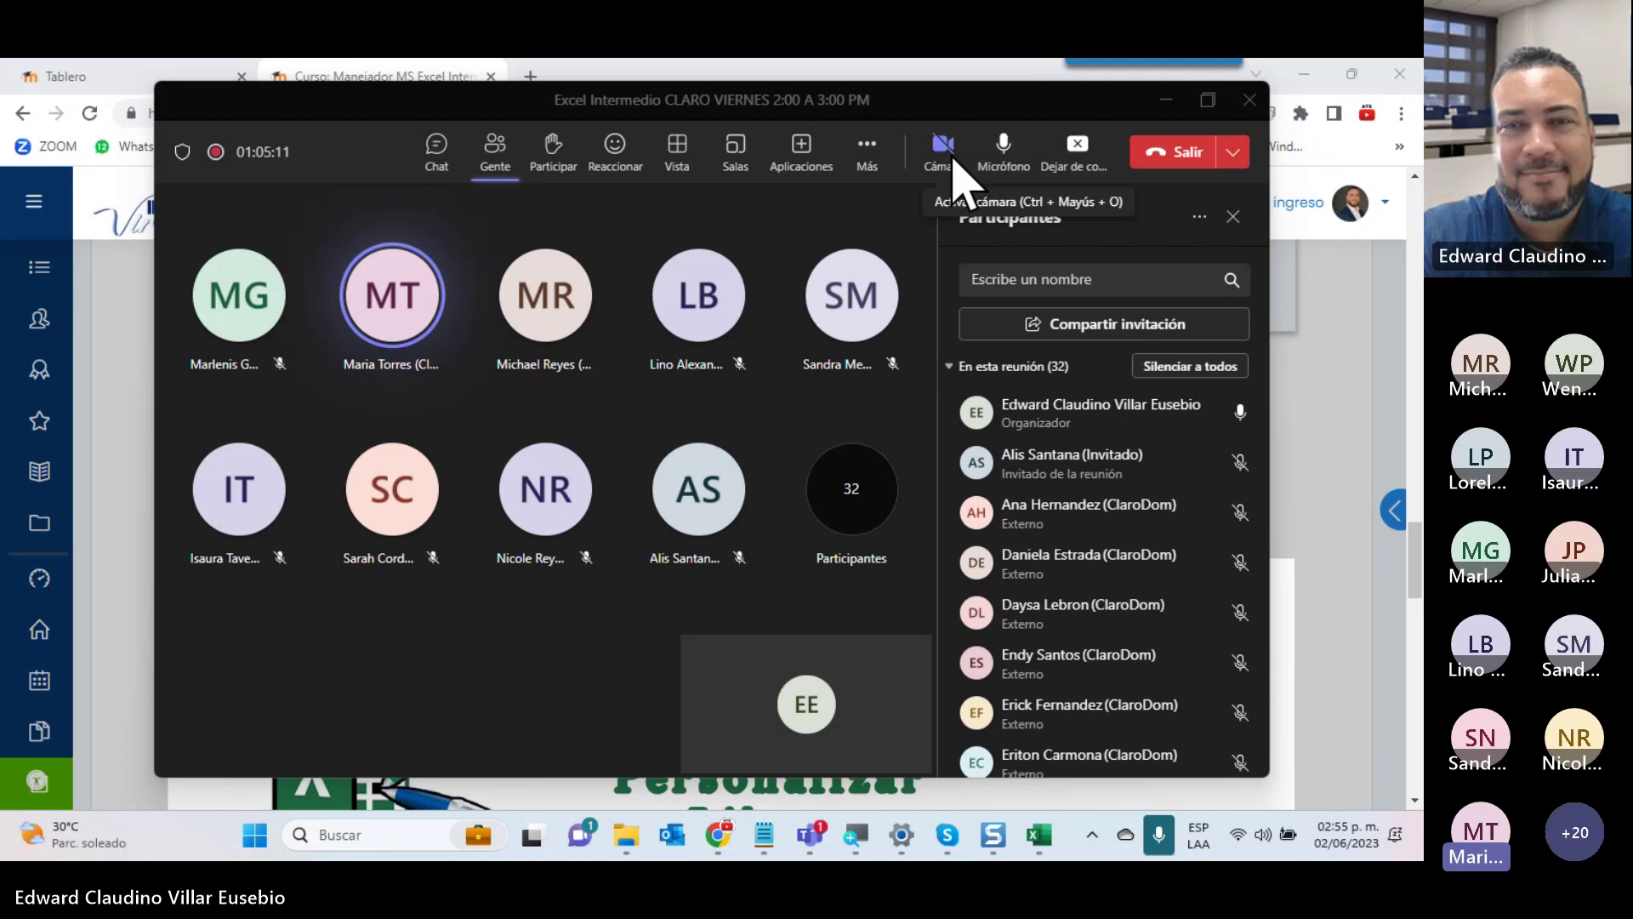
left_click(1005, 157)
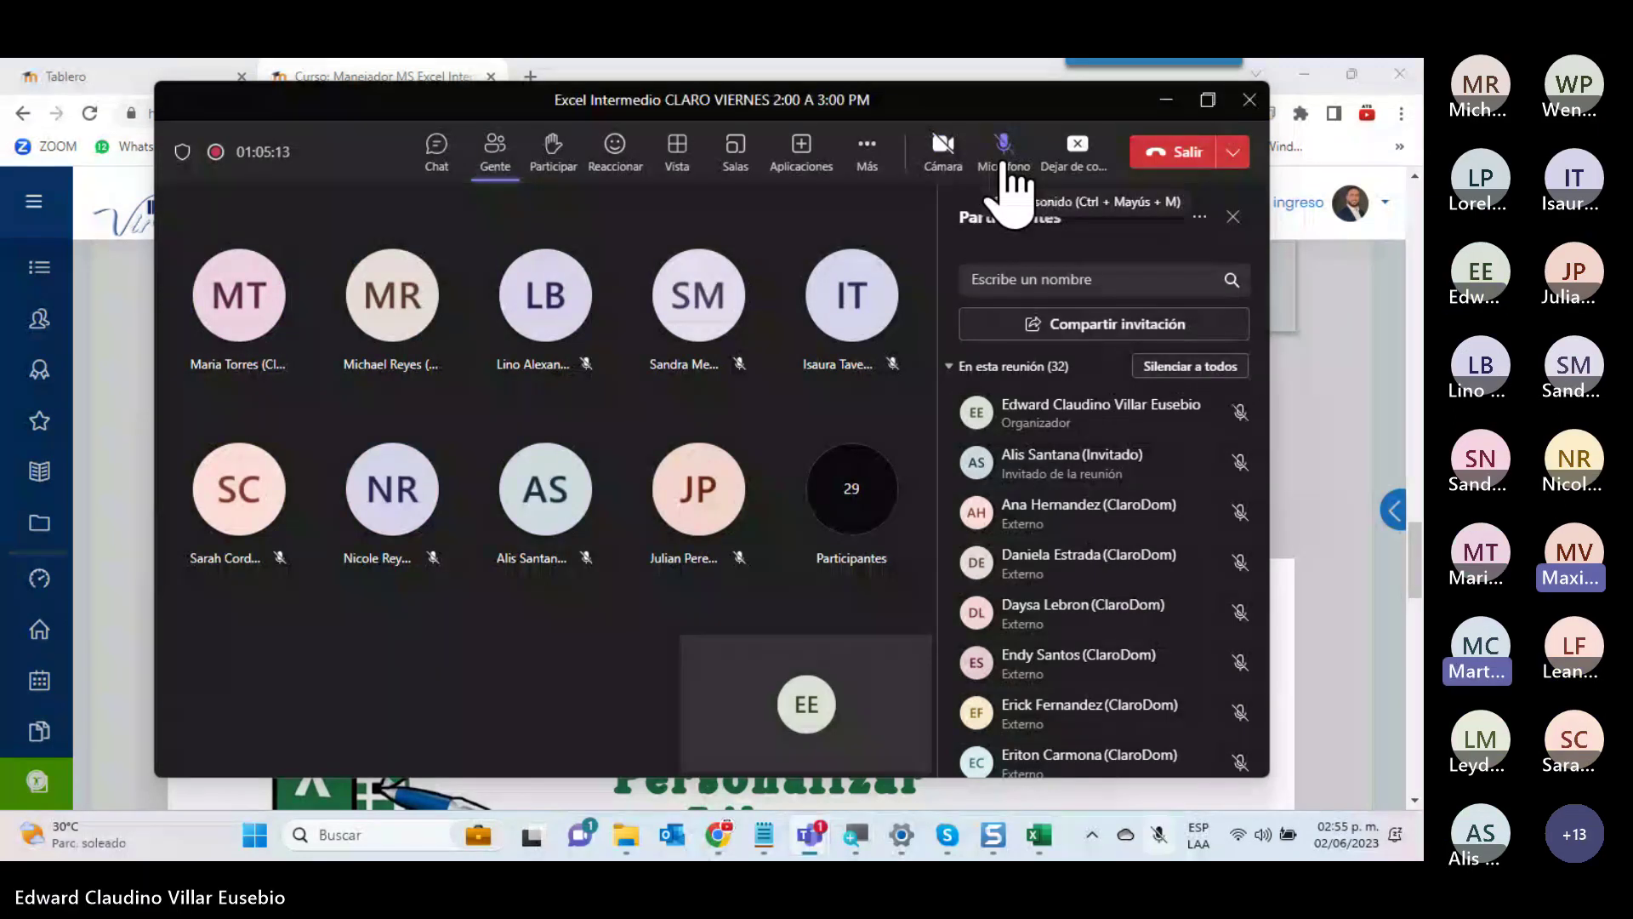
Open the meeting's recording options under Más to stop the recording
left_click(868, 155)
left_click(791, 226)
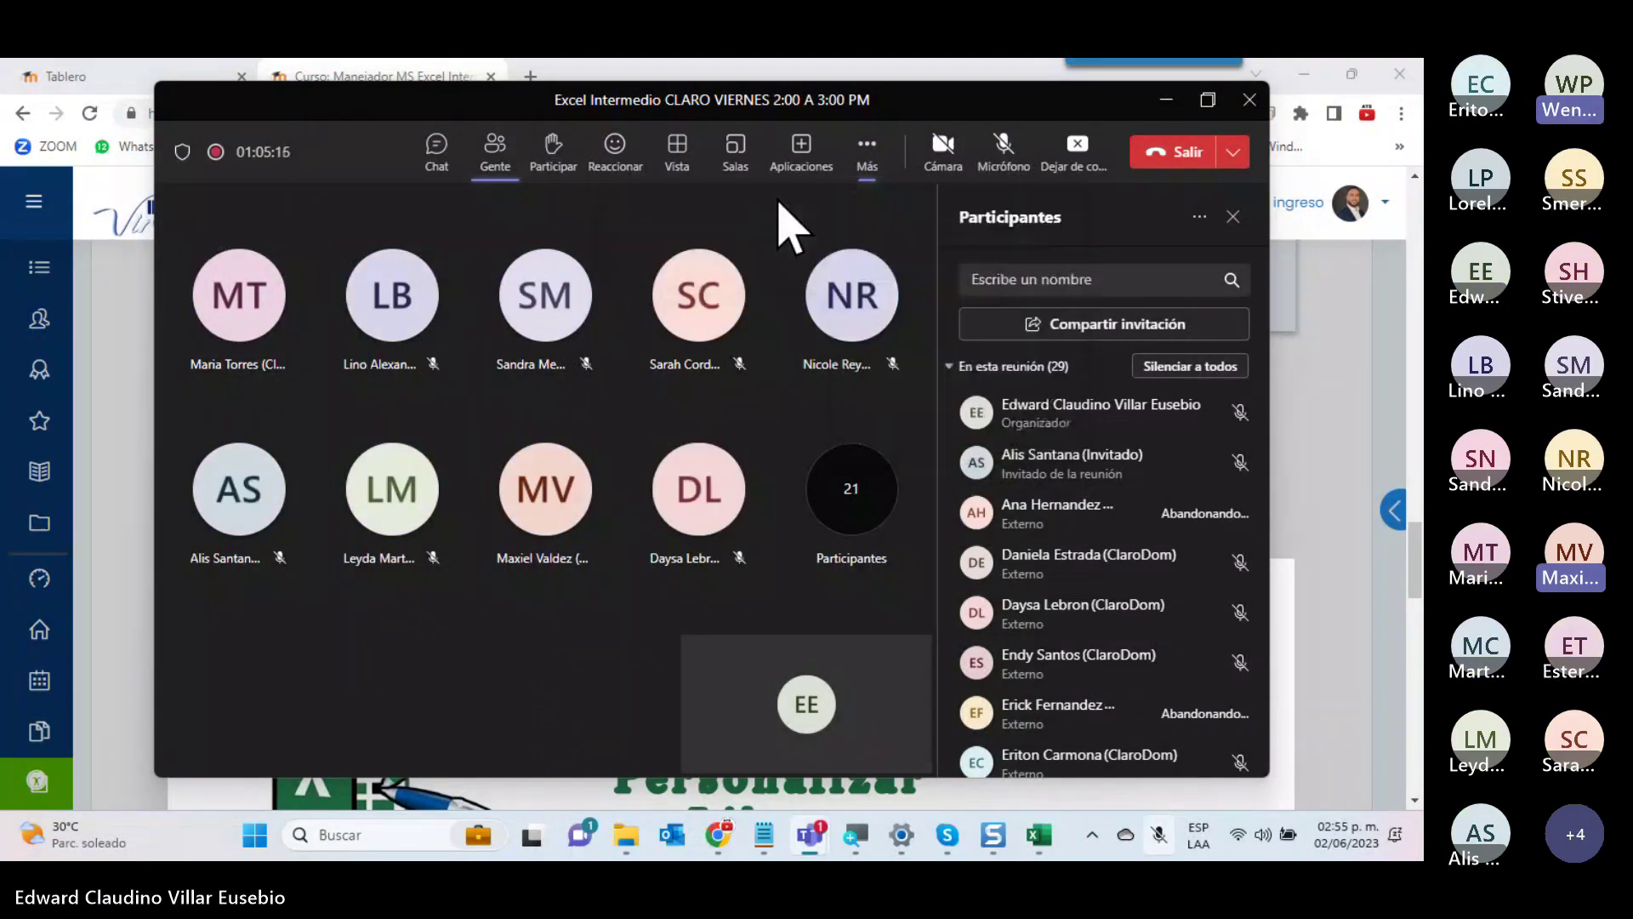
left_click(867, 153)
mouse_move(946, 207)
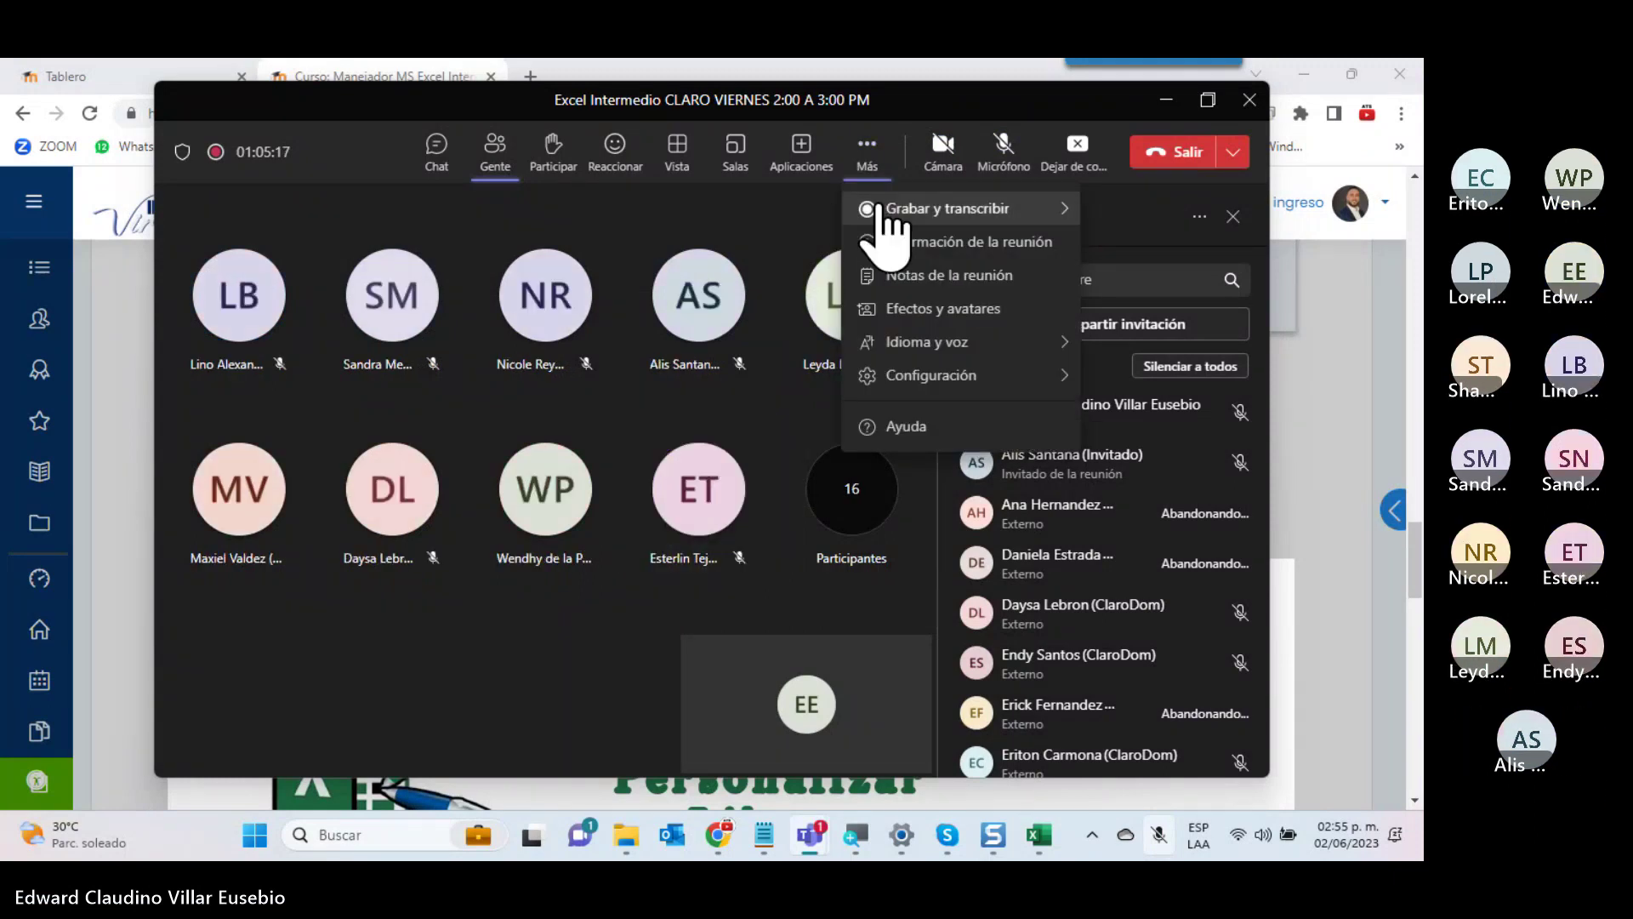